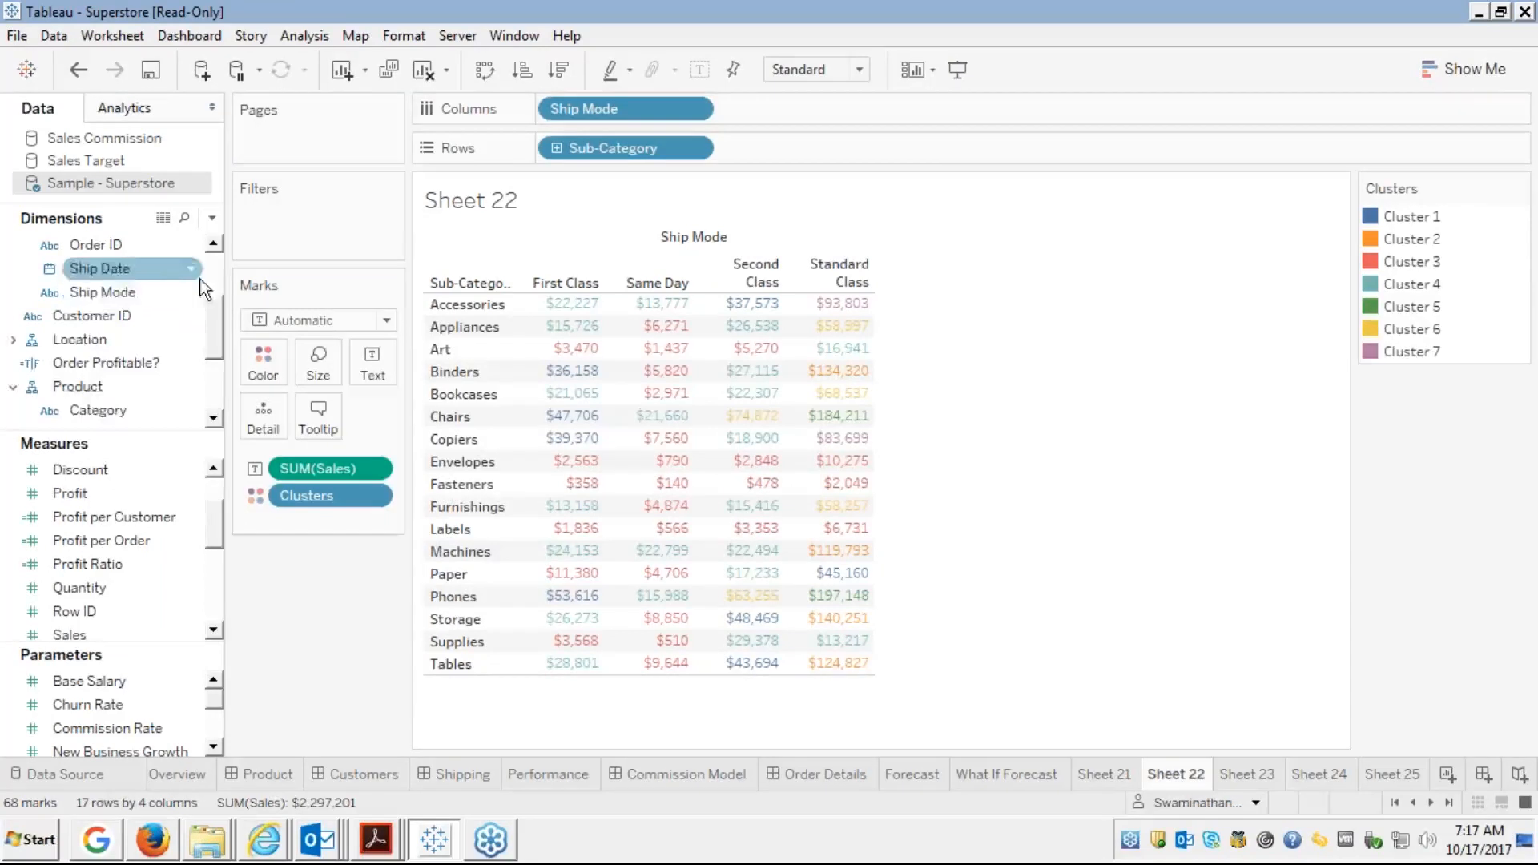
Select the Customer Name and Segment fields and look at Customer Name's options menu
scroll(210, 268, up, 2)
click(173, 272)
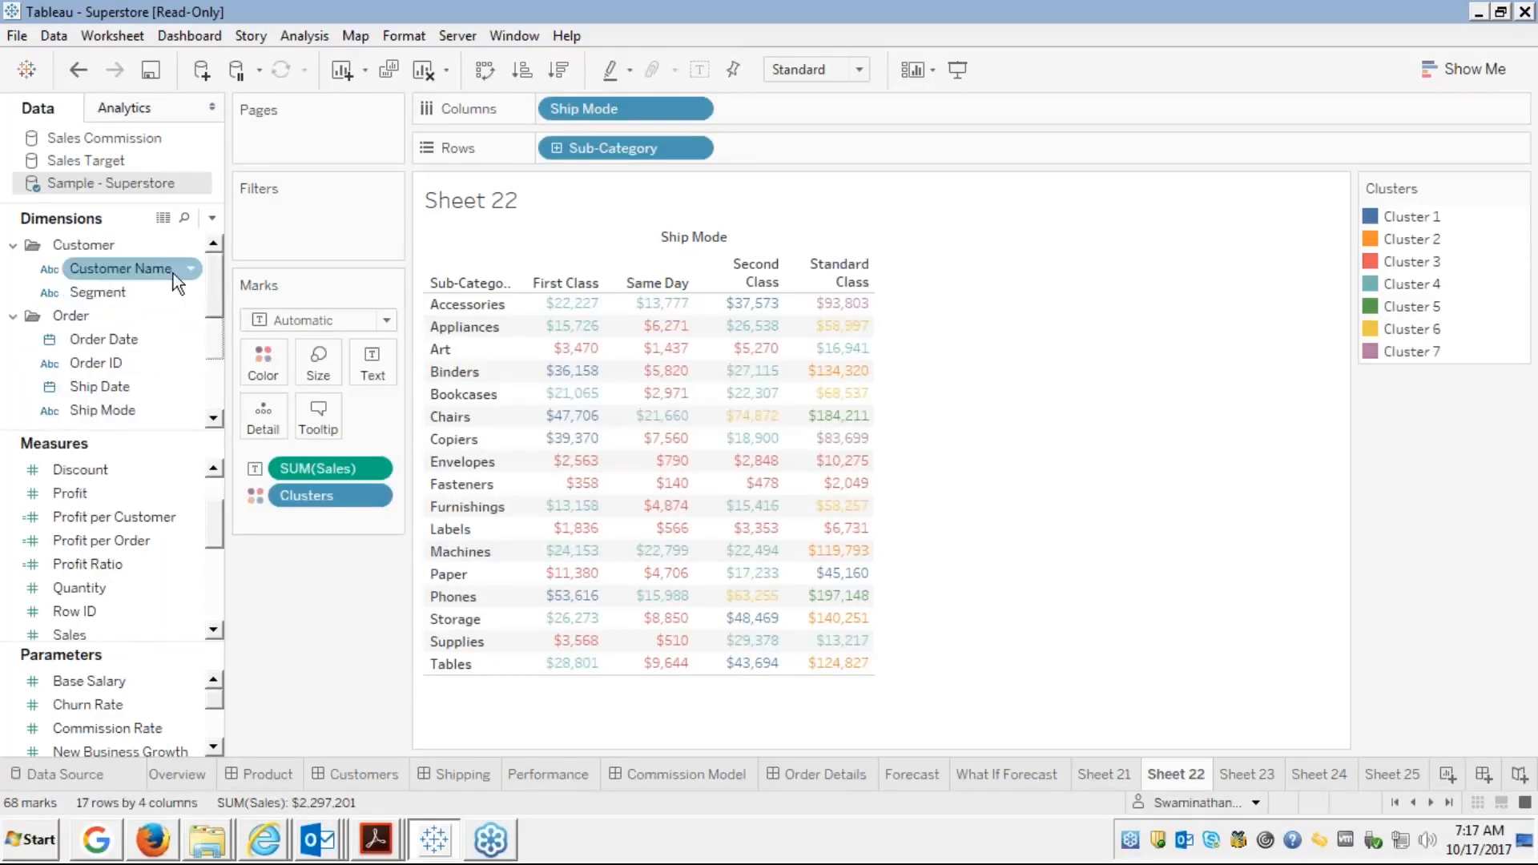
click(107, 290)
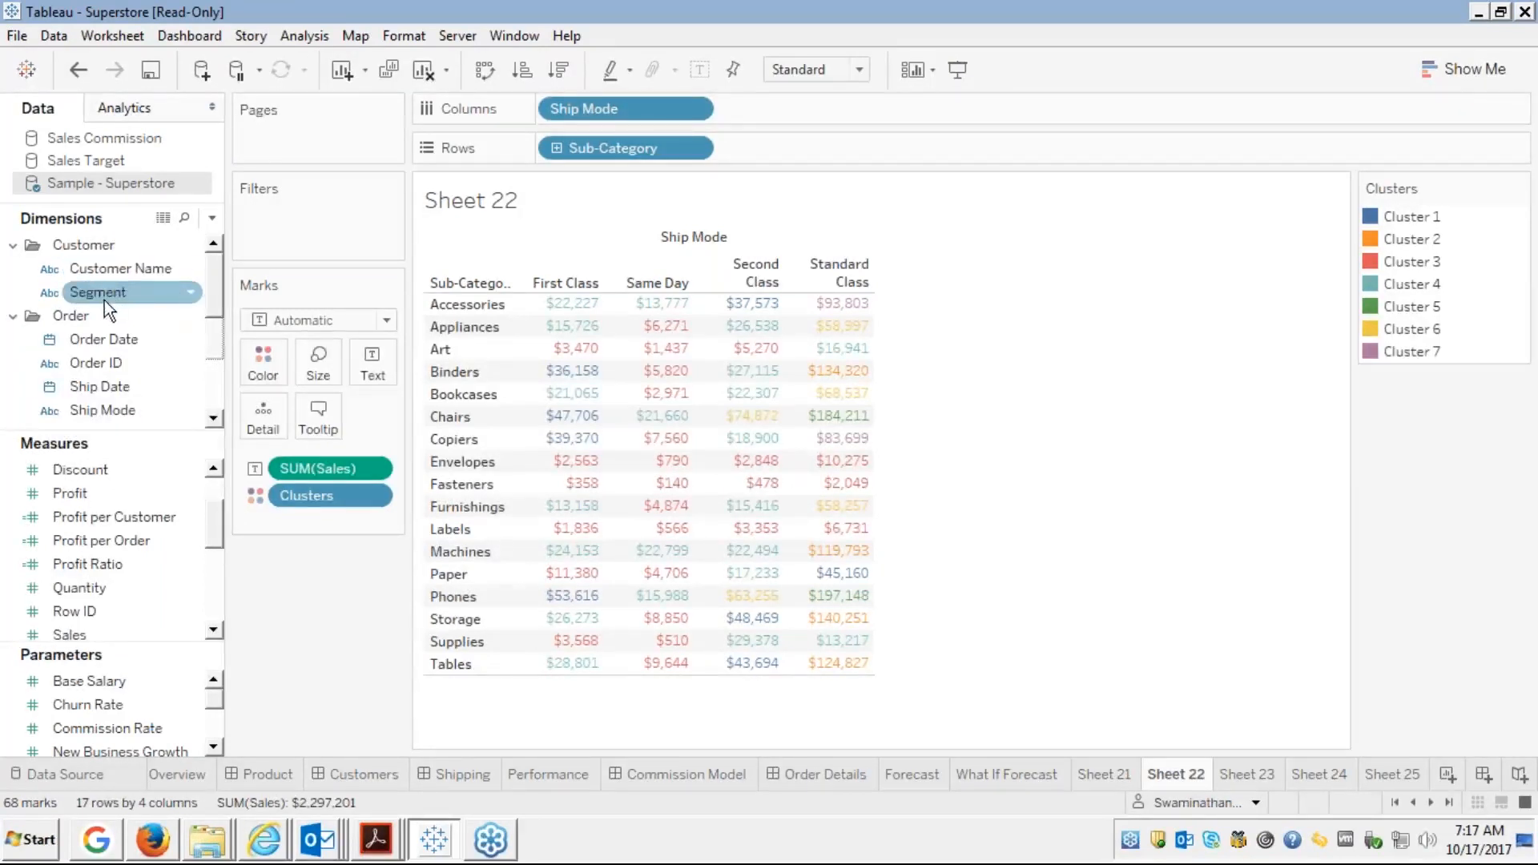
click(137, 269)
right_click(141, 267)
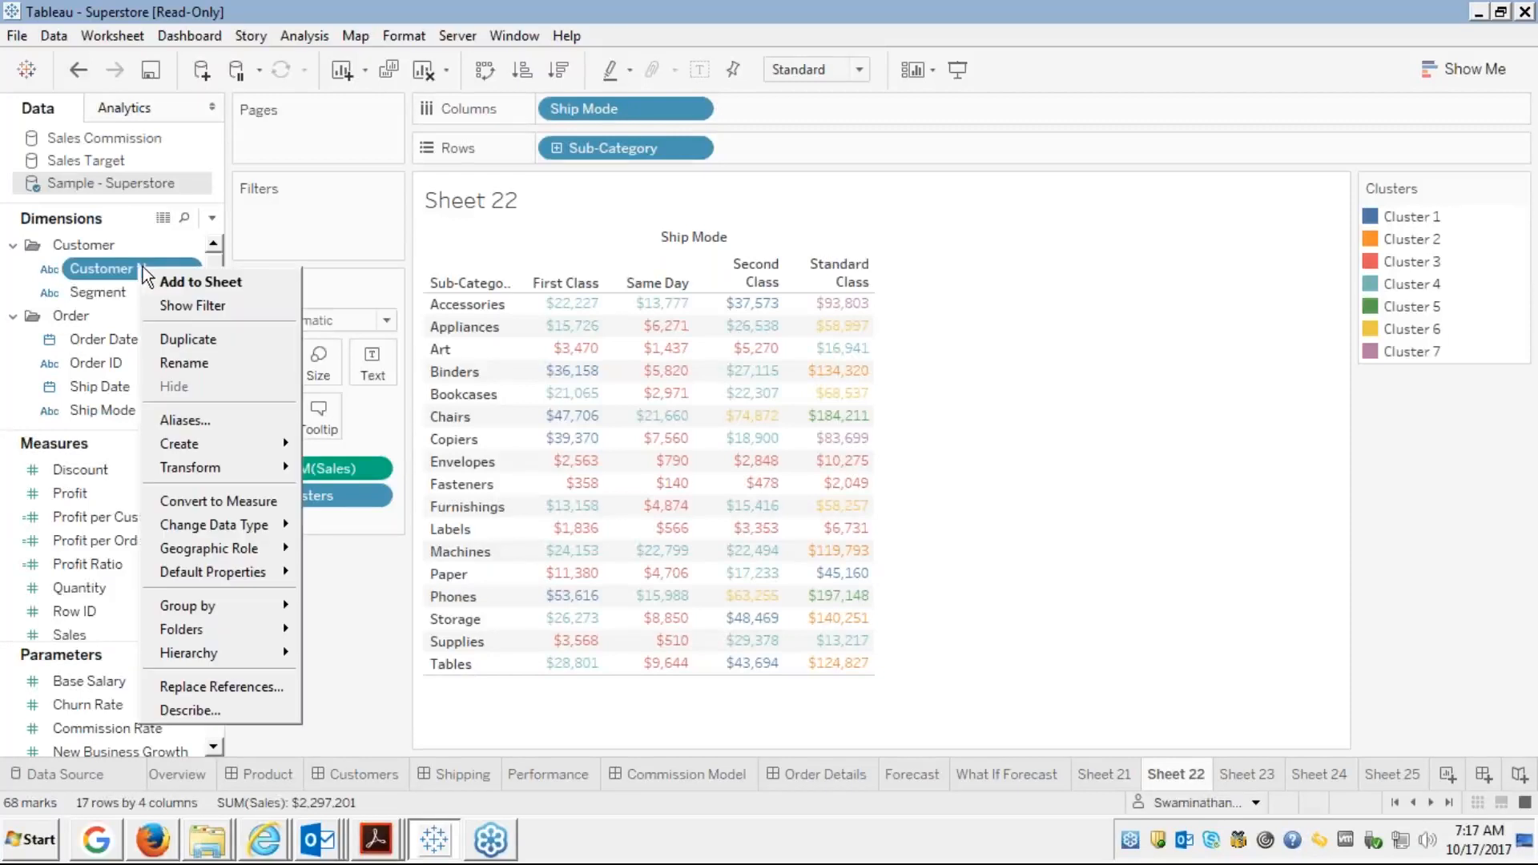
click(249, 231)
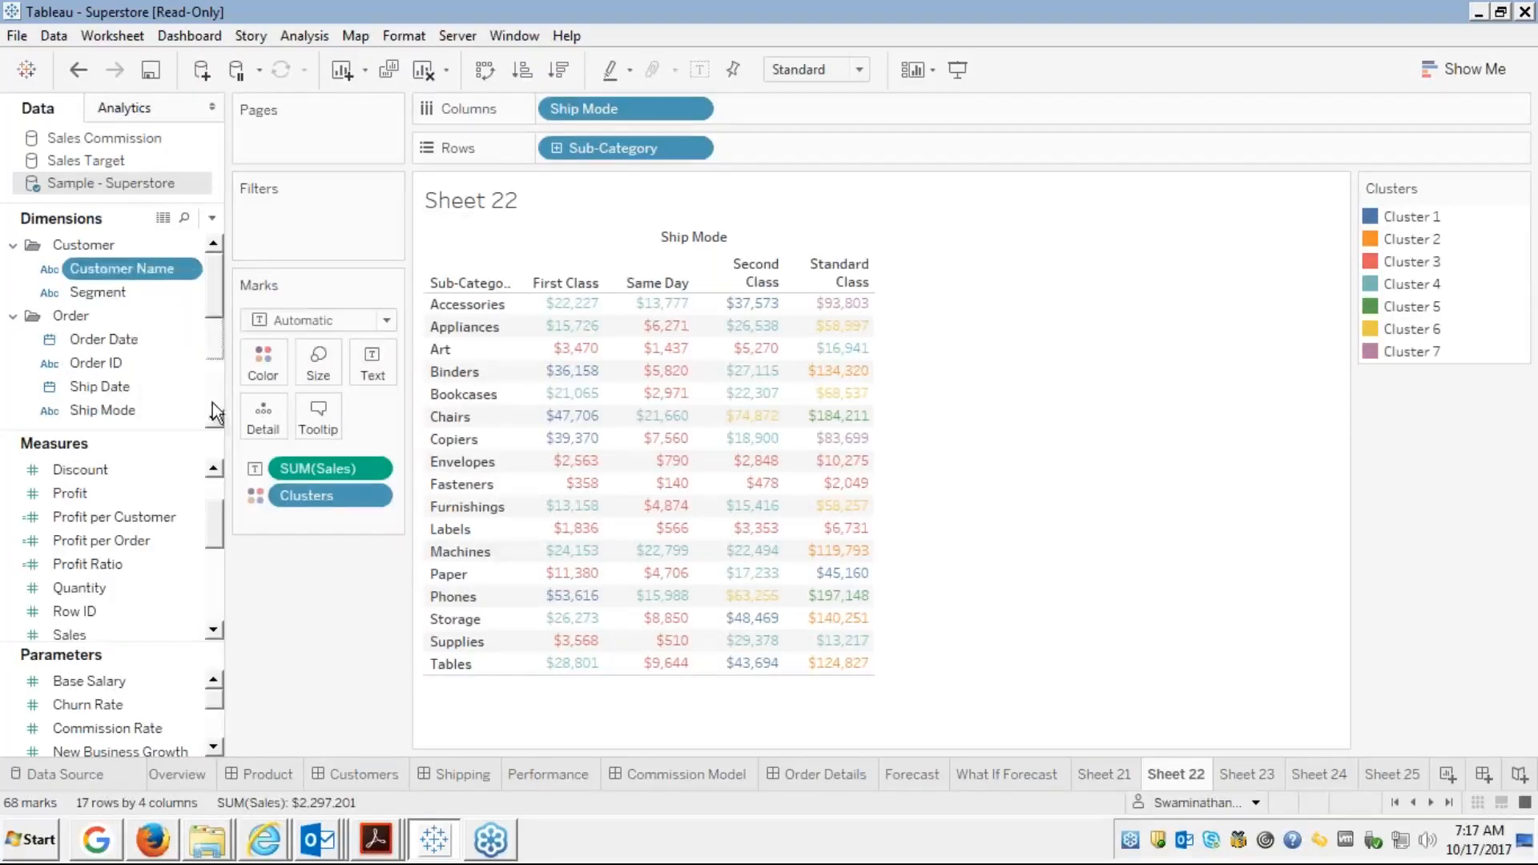
Show Sub-Category as a filter card on Sheet 22
scroll(213, 402, down, 5)
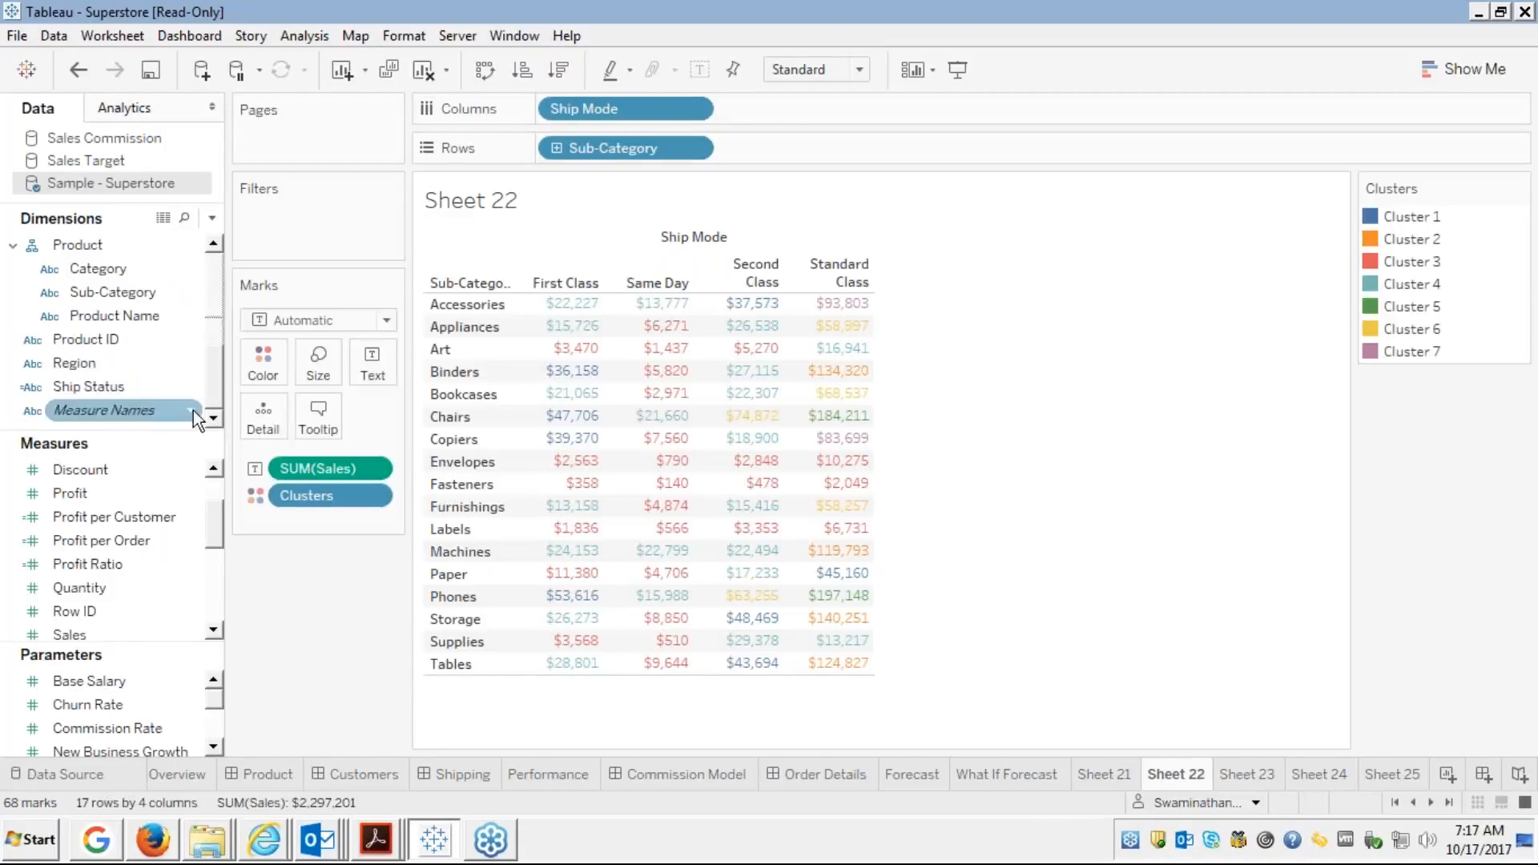
right_click(127, 292)
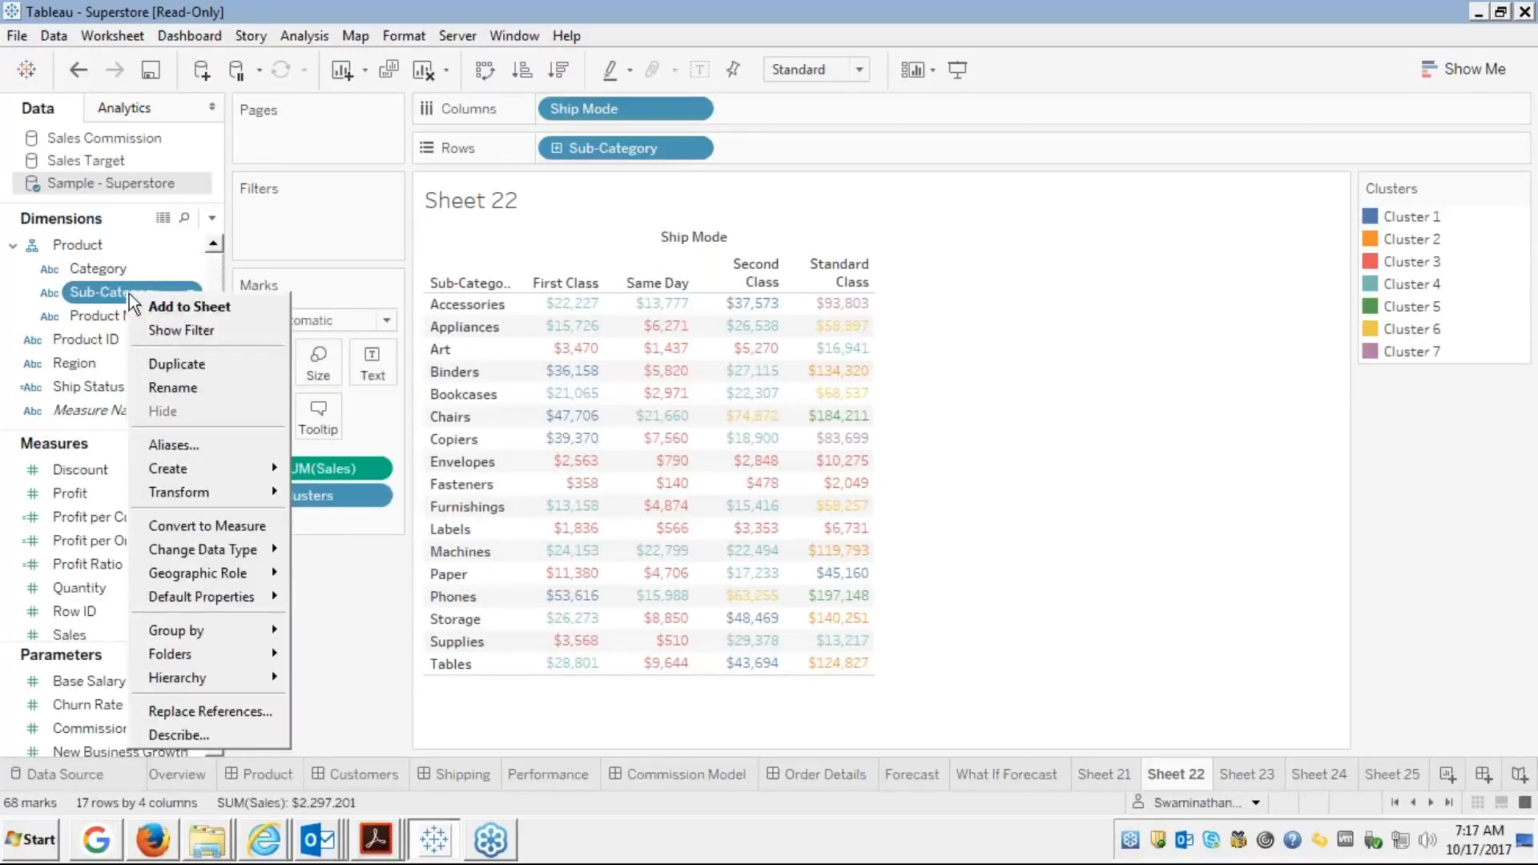
click(181, 331)
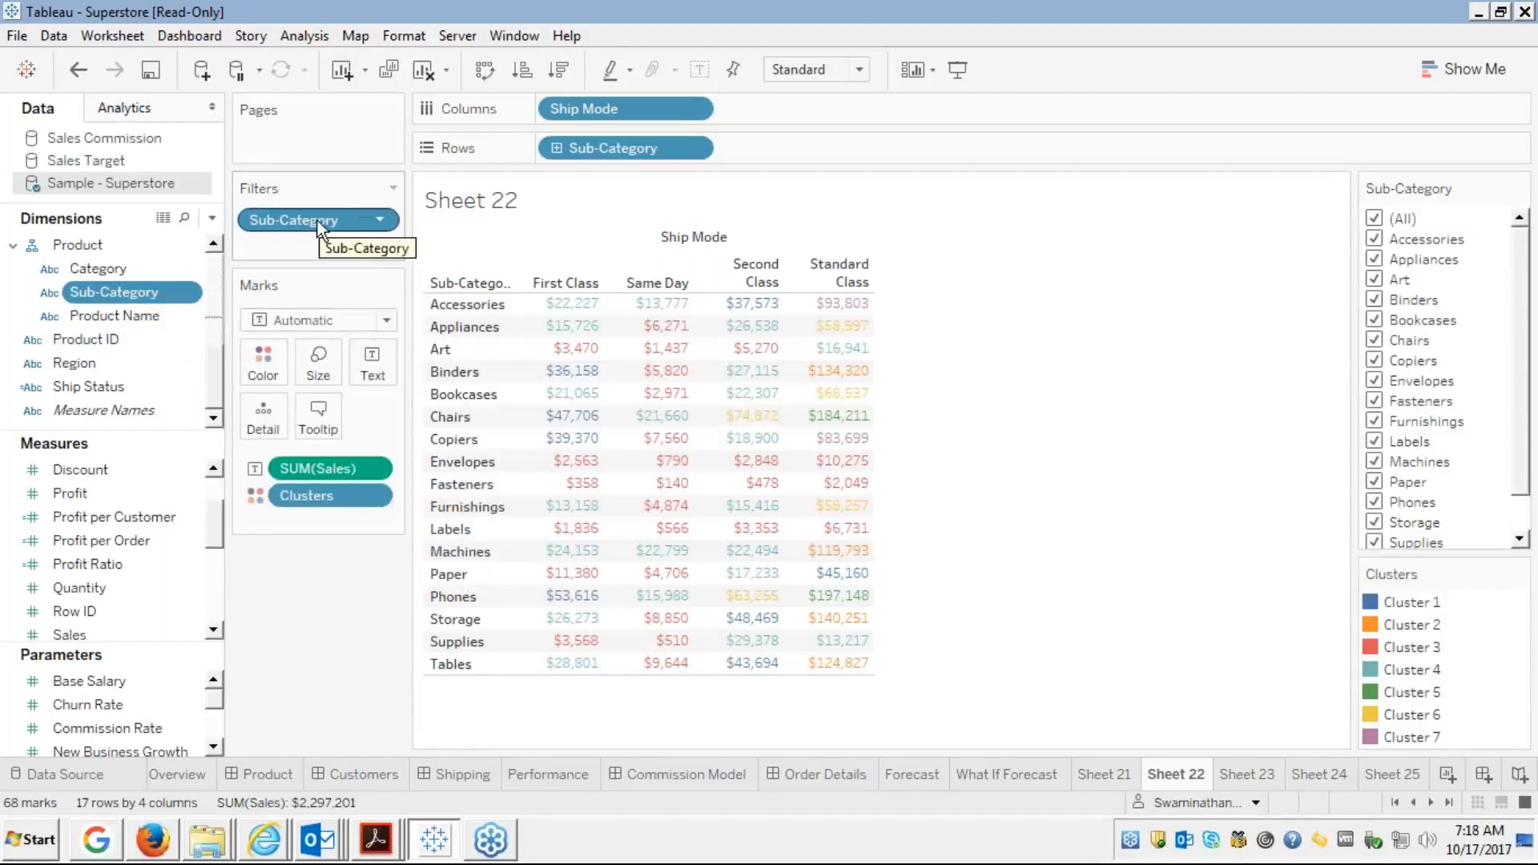
Give the Sub-Category filter the condition SUM(Profit) >= 0 and apply it
right_click(317, 220)
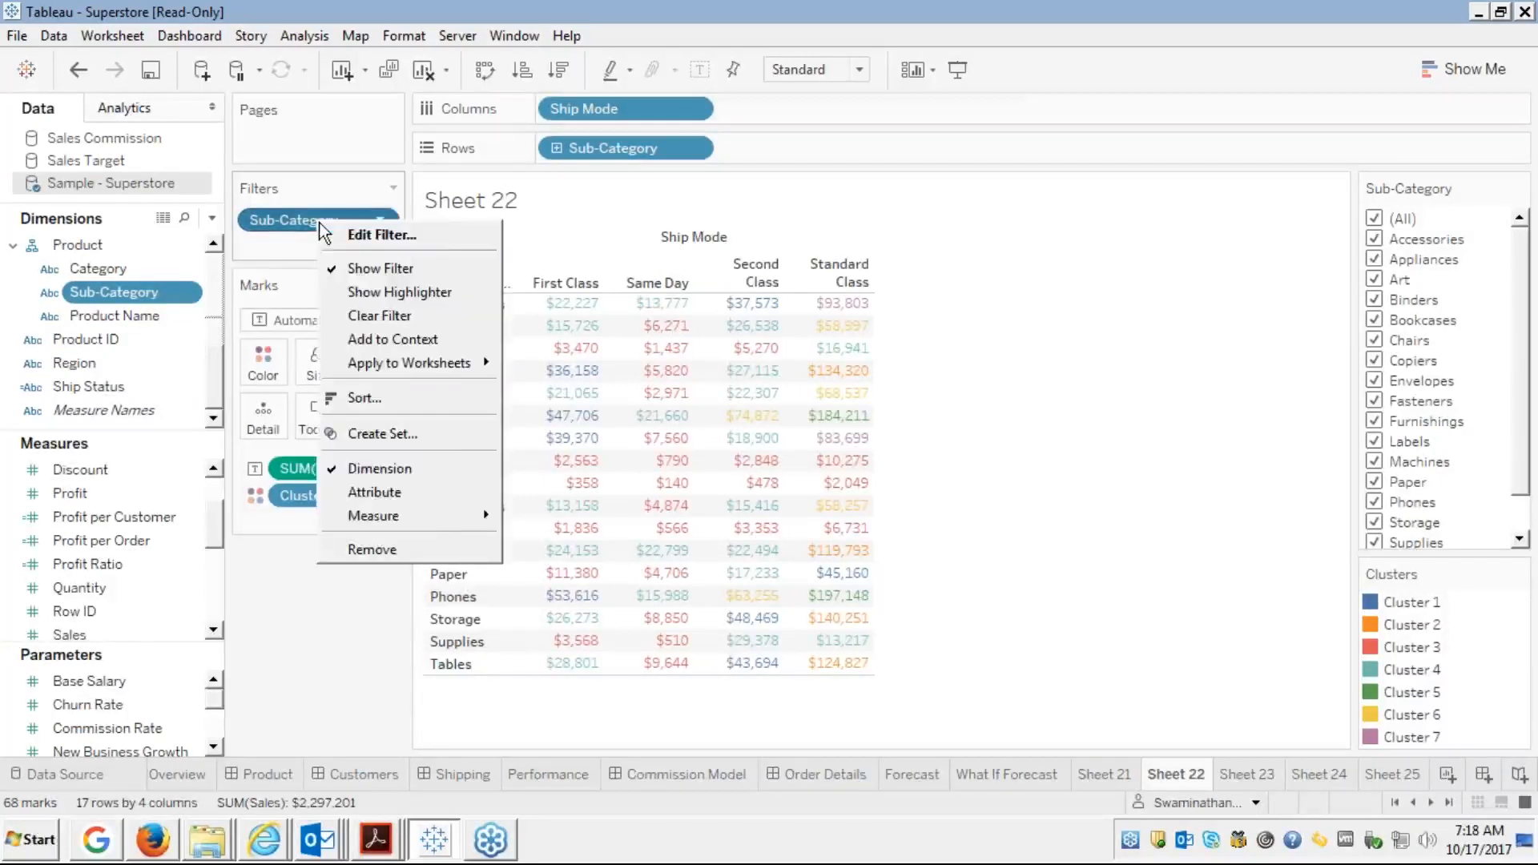
click(329, 235)
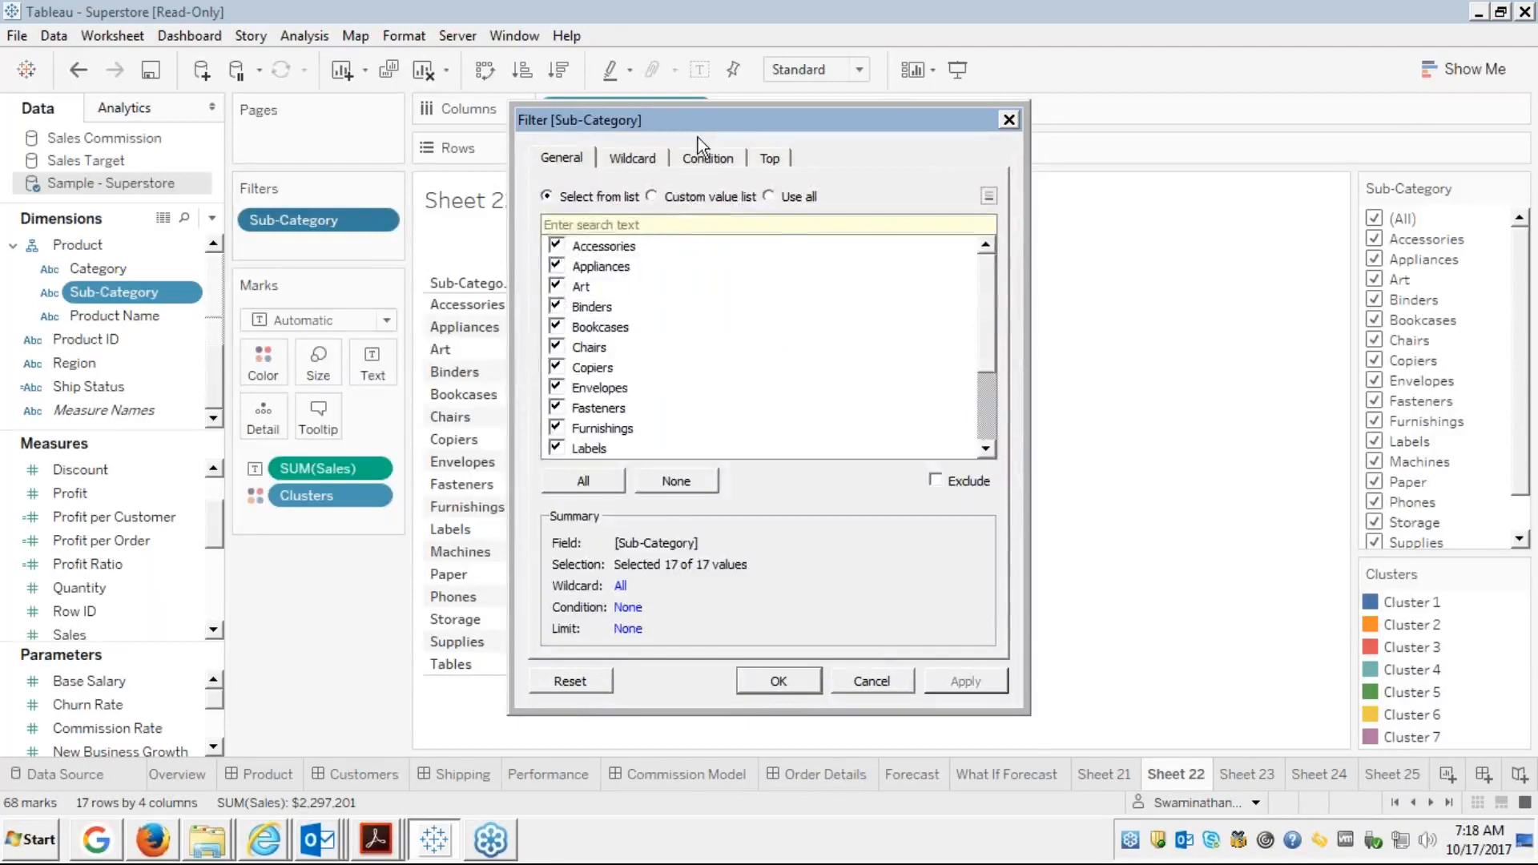
click(695, 159)
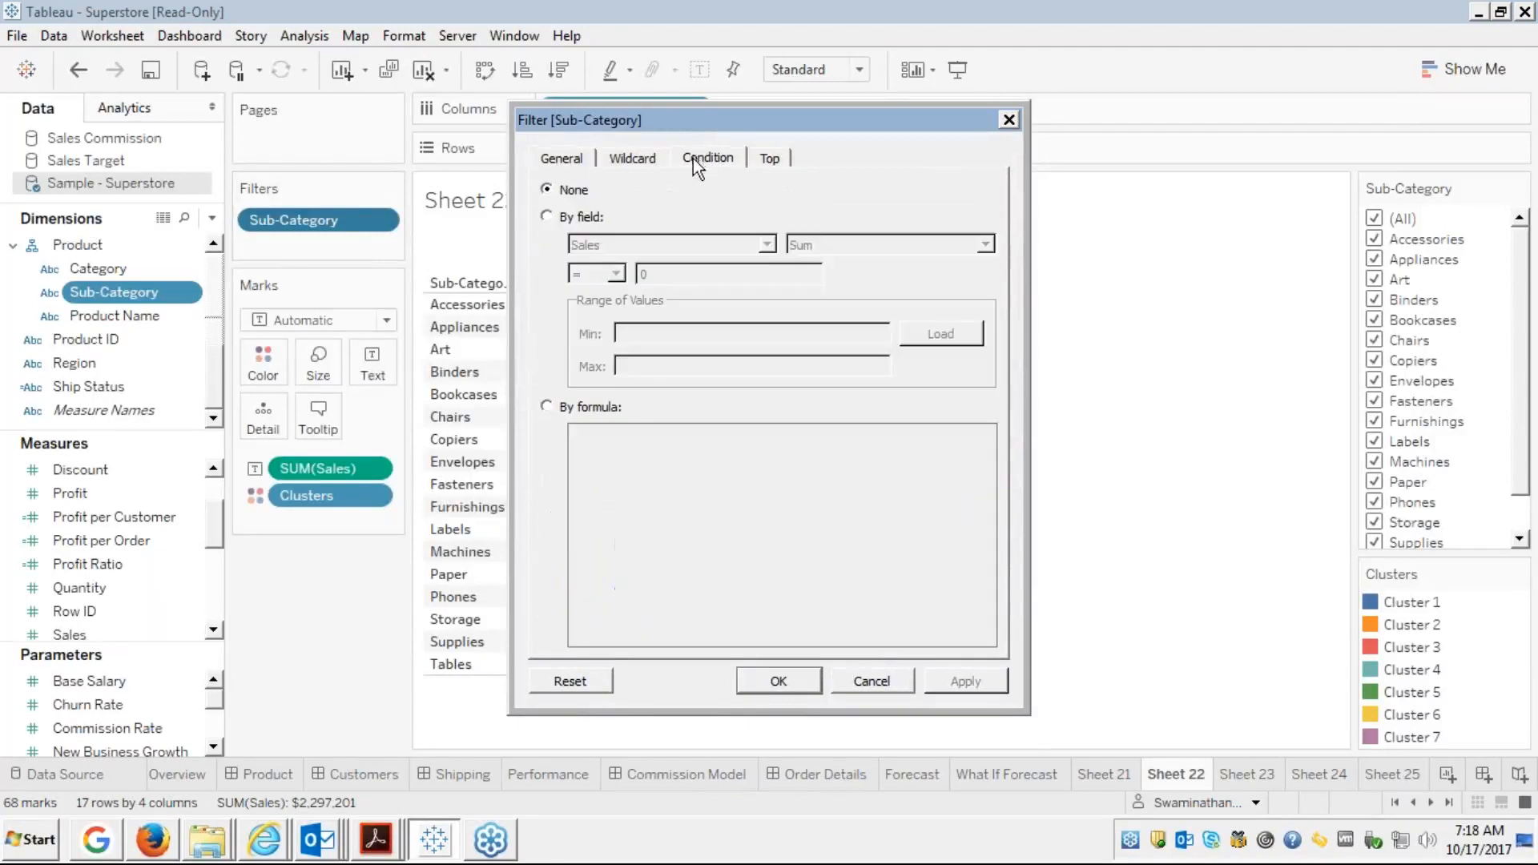
click(551, 216)
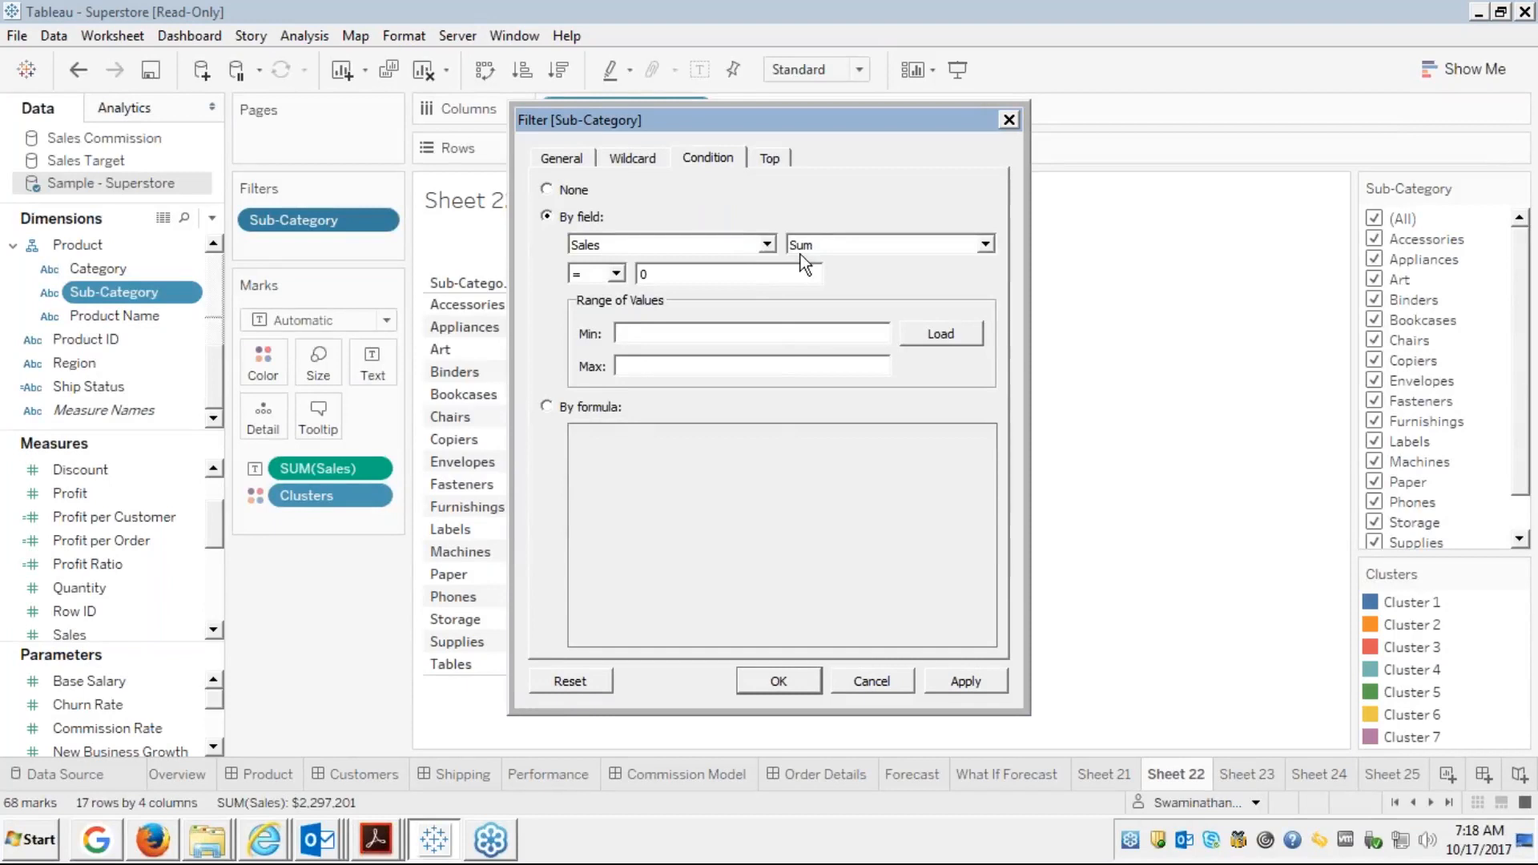
click(766, 245)
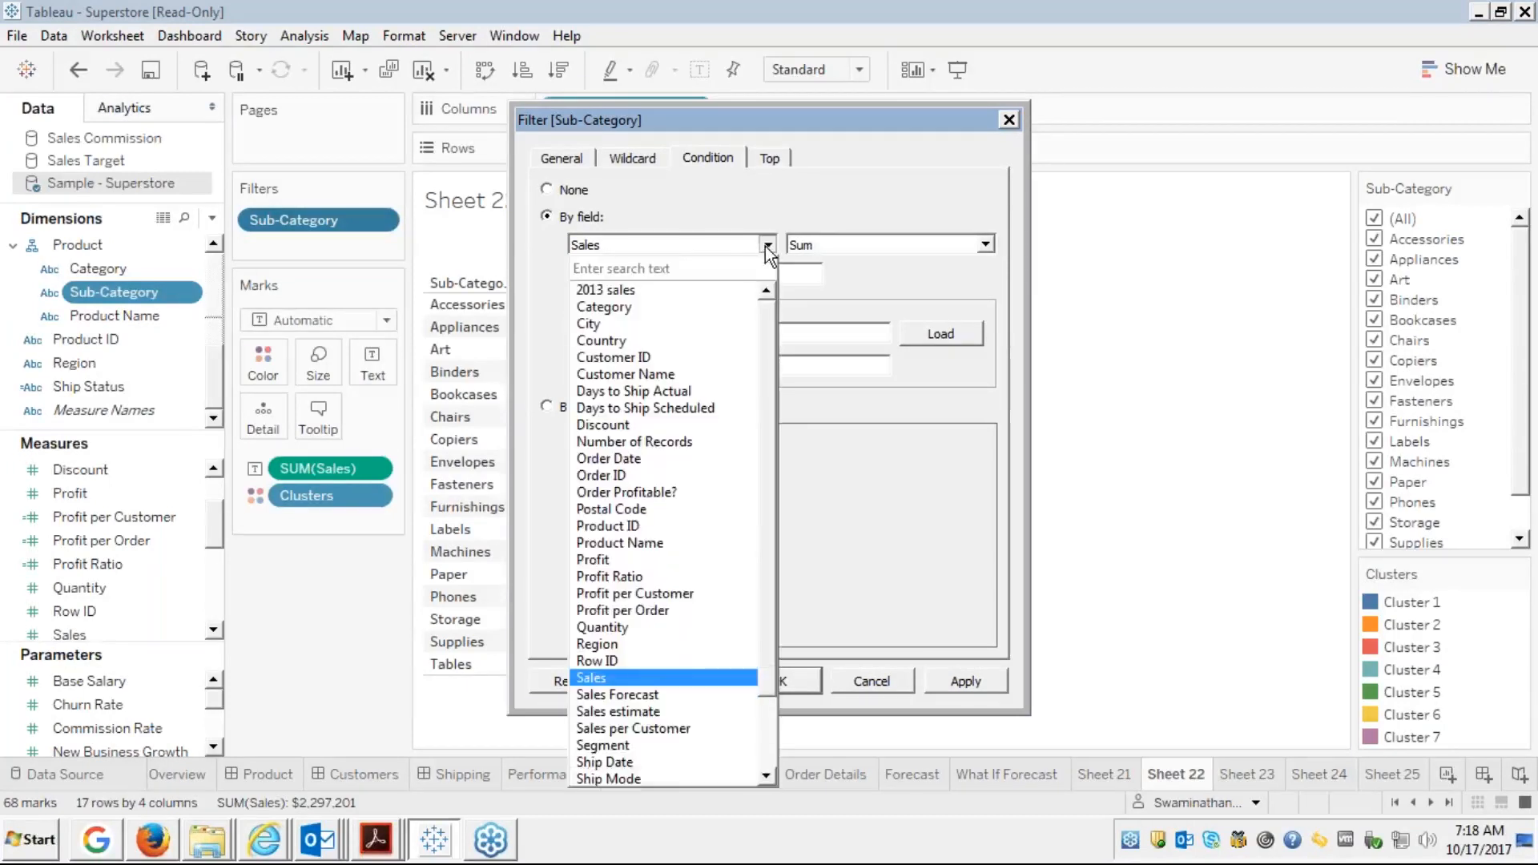
text(pr)
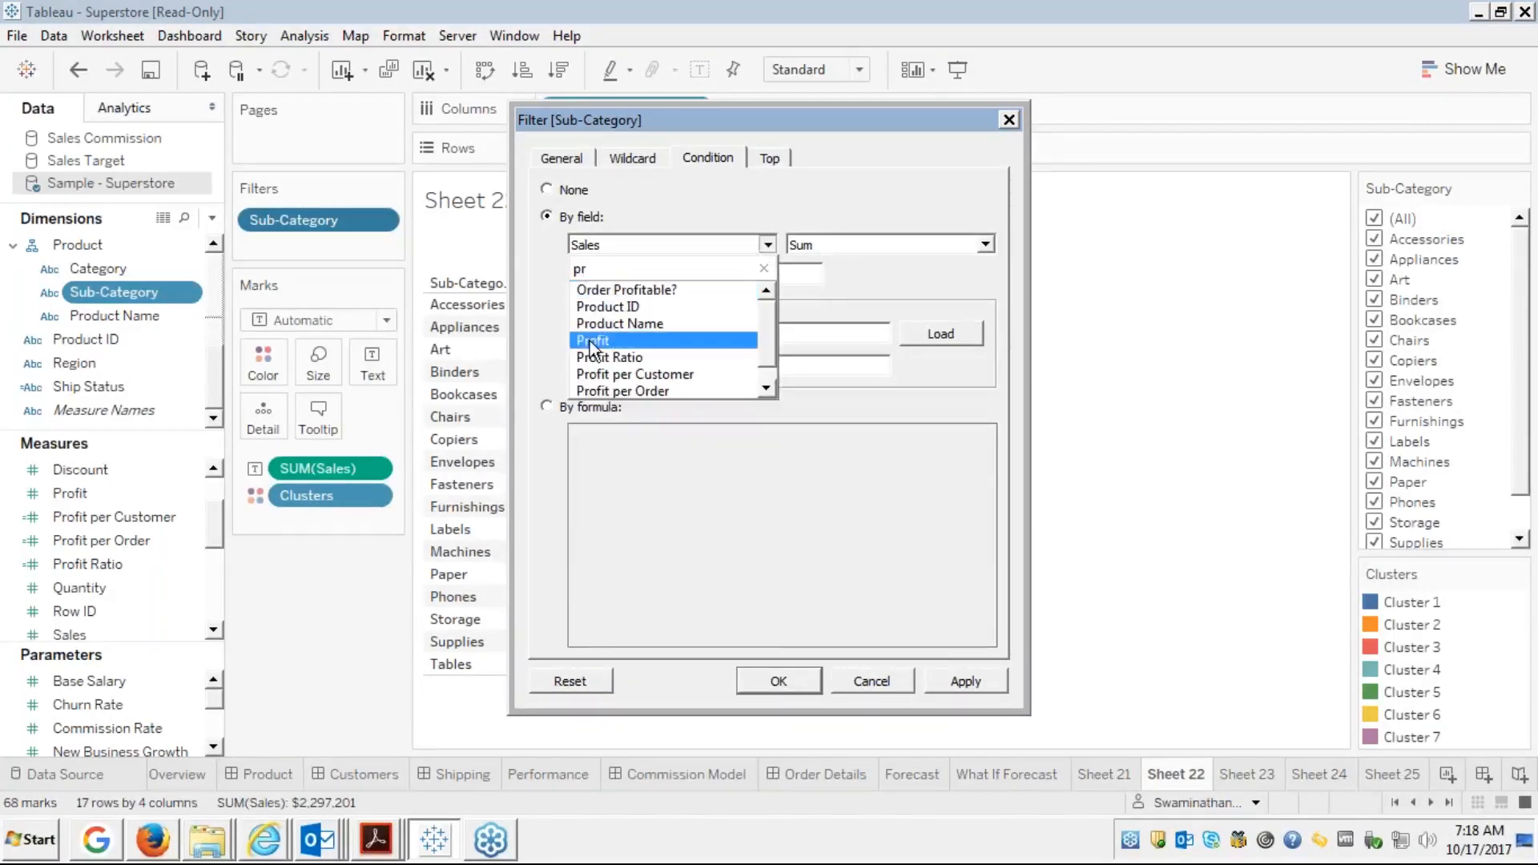
click(620, 338)
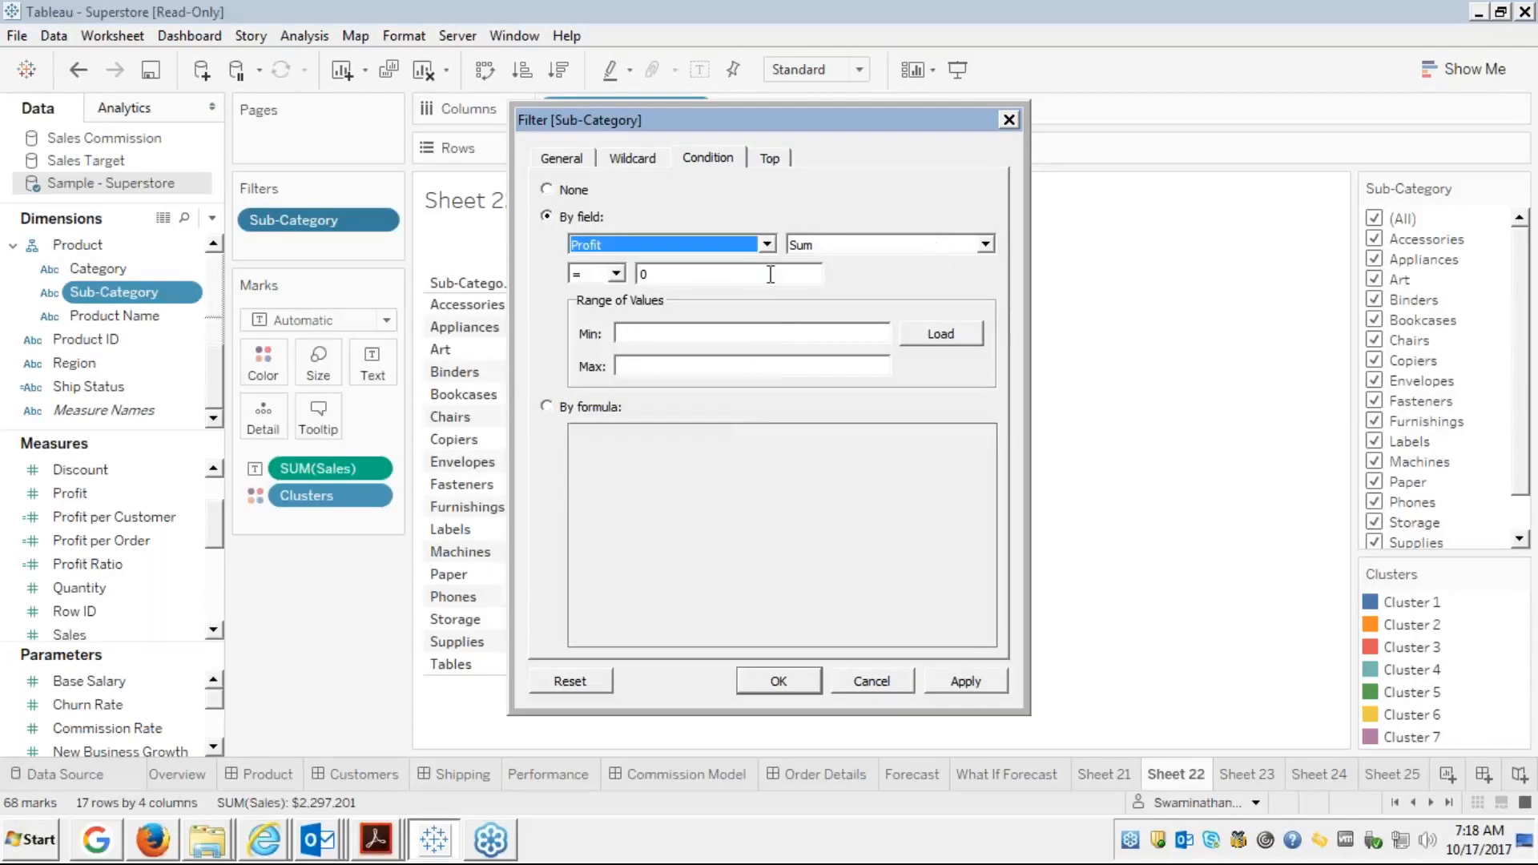
click(619, 273)
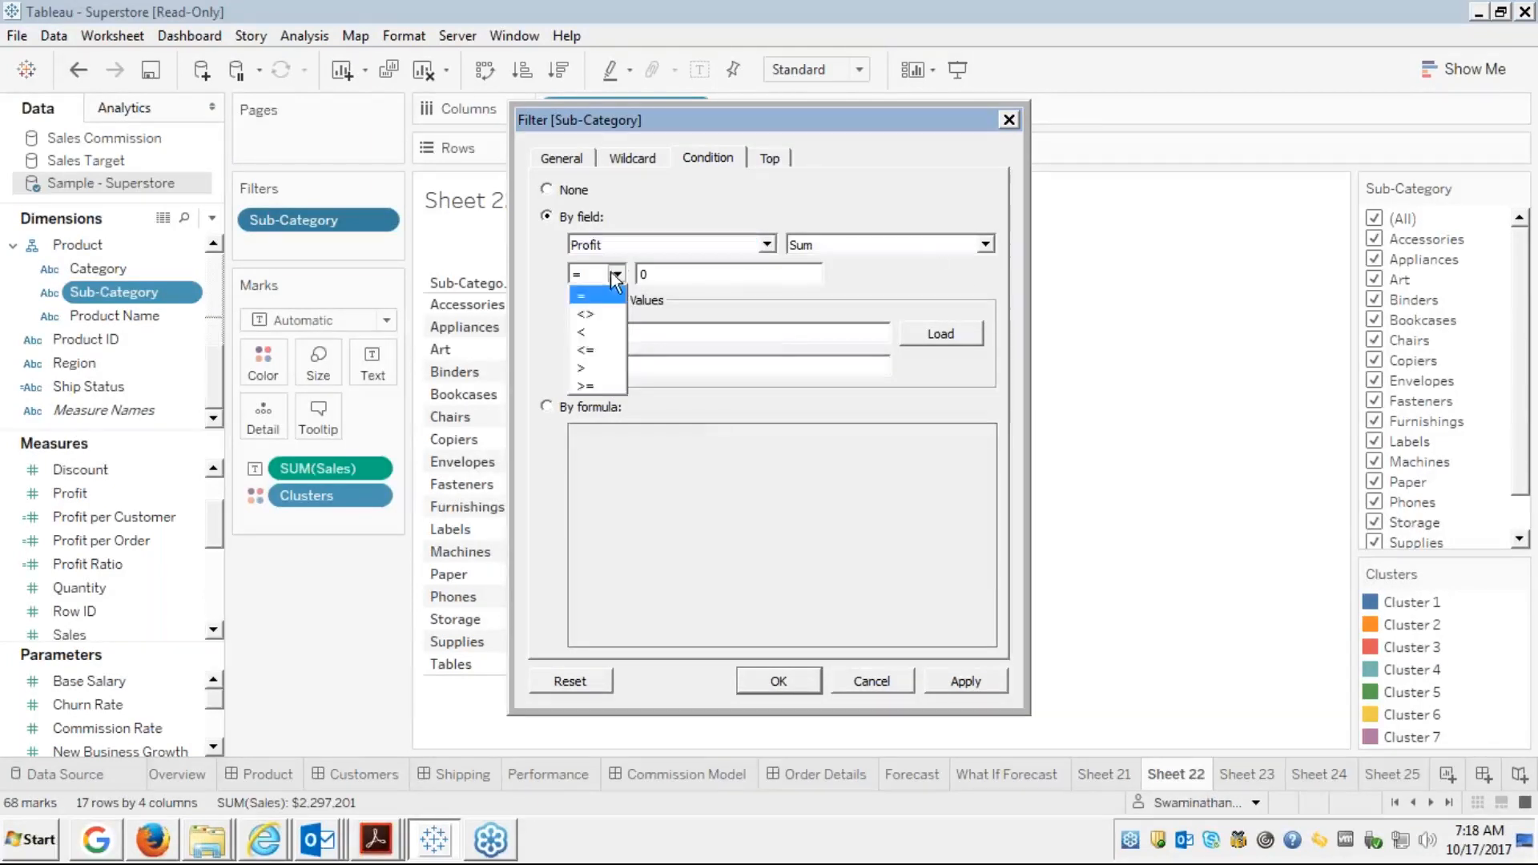
click(587, 383)
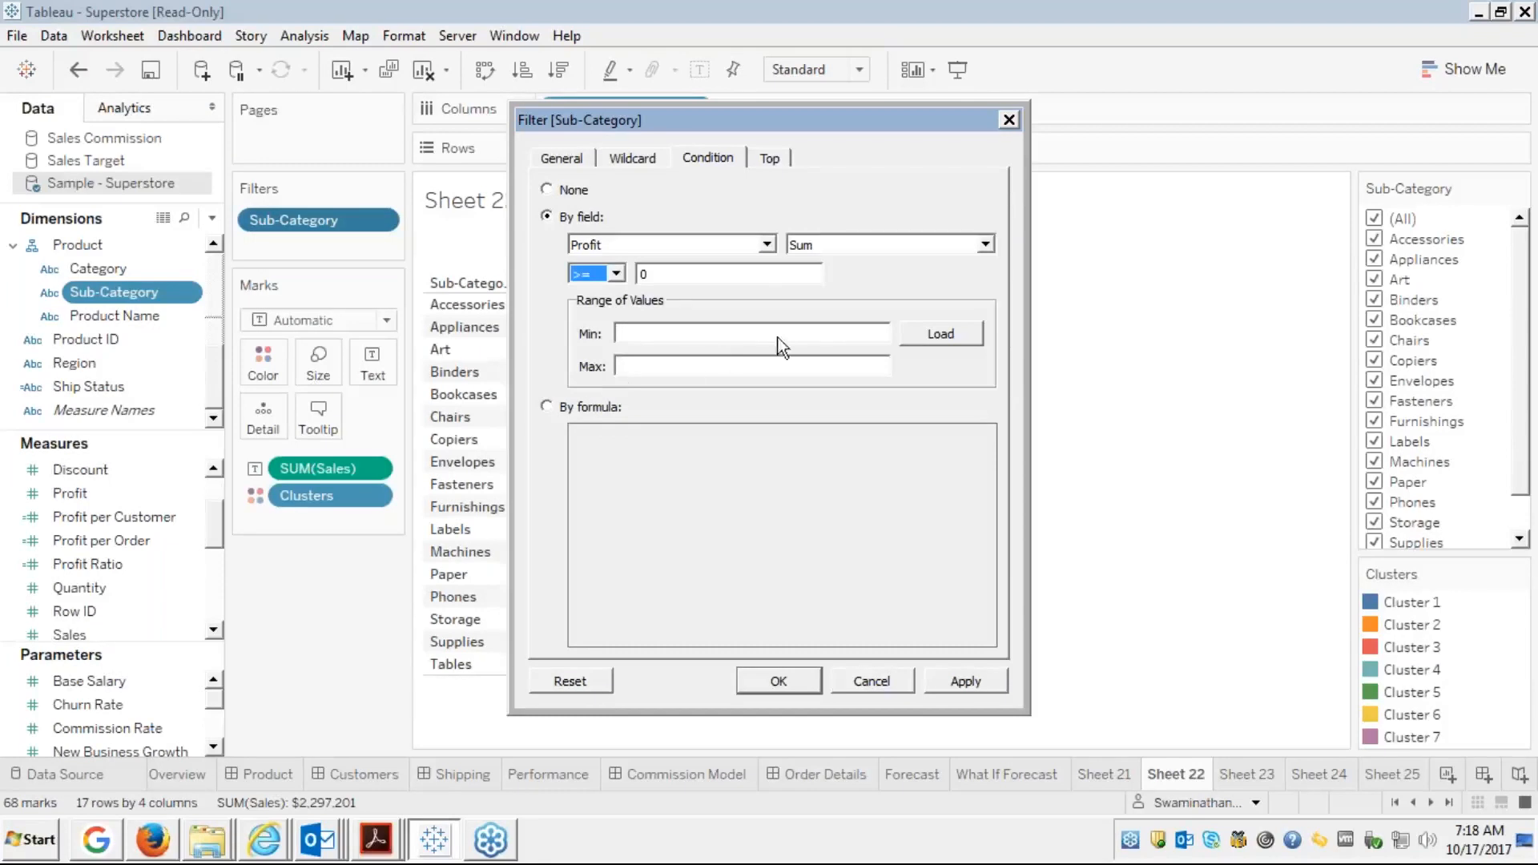
click(715, 267)
click(963, 682)
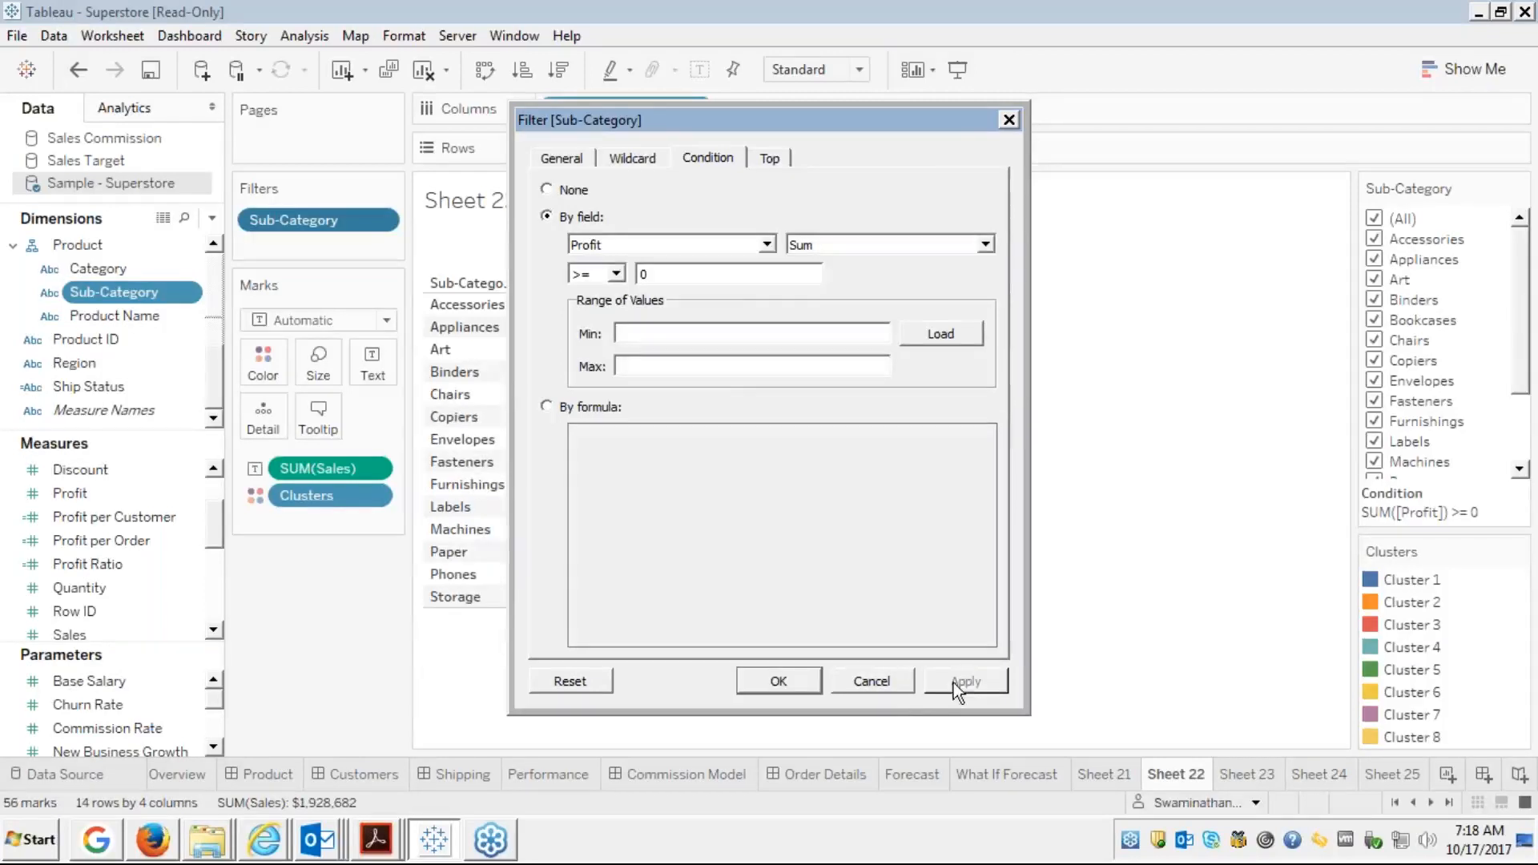
click(865, 685)
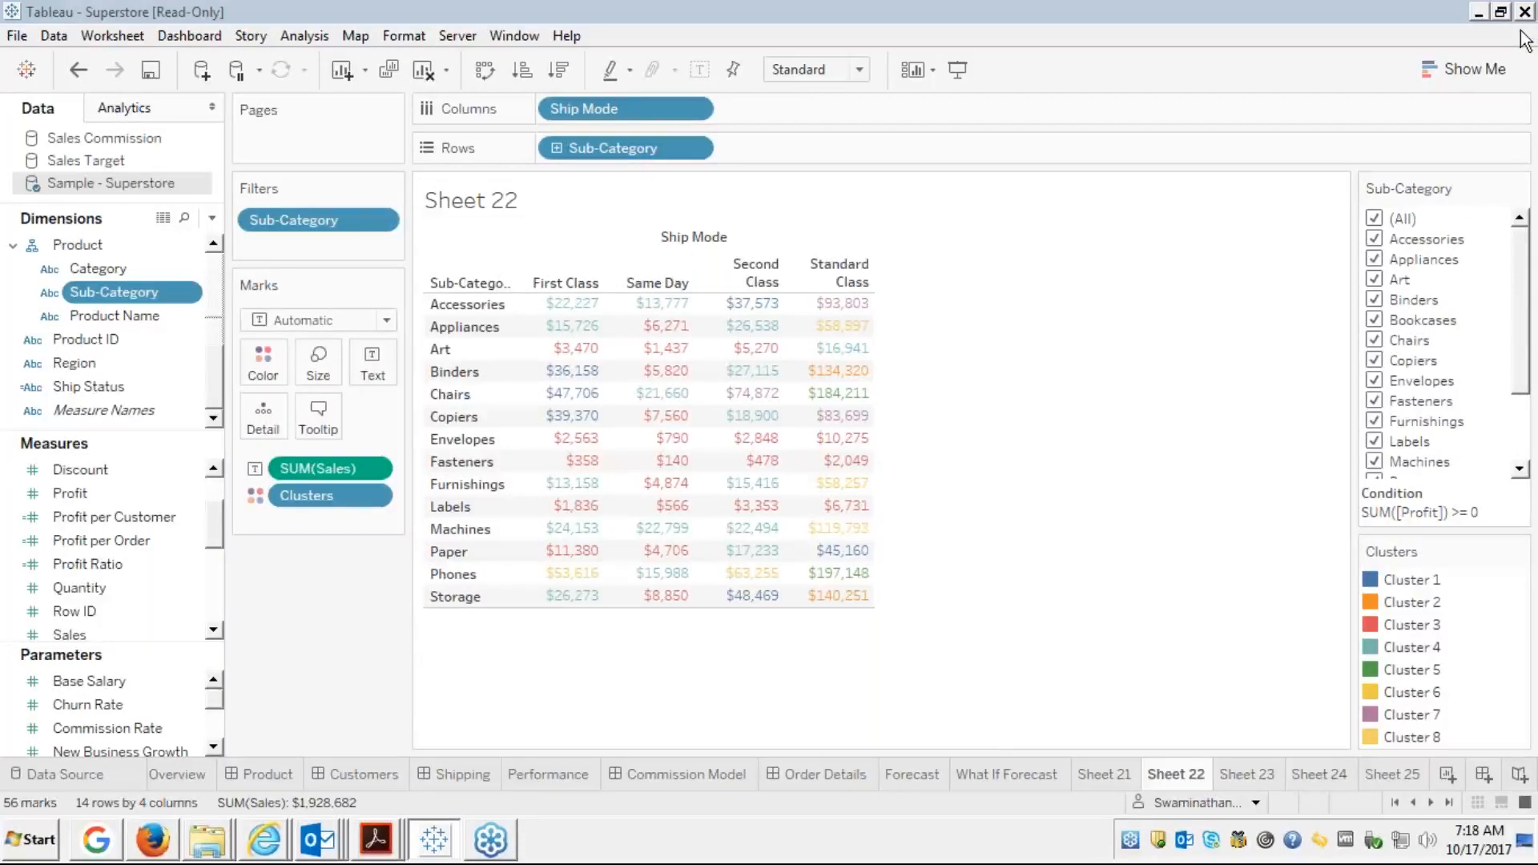
Hide the Sub-Category filter card beside the table
click(1519, 189)
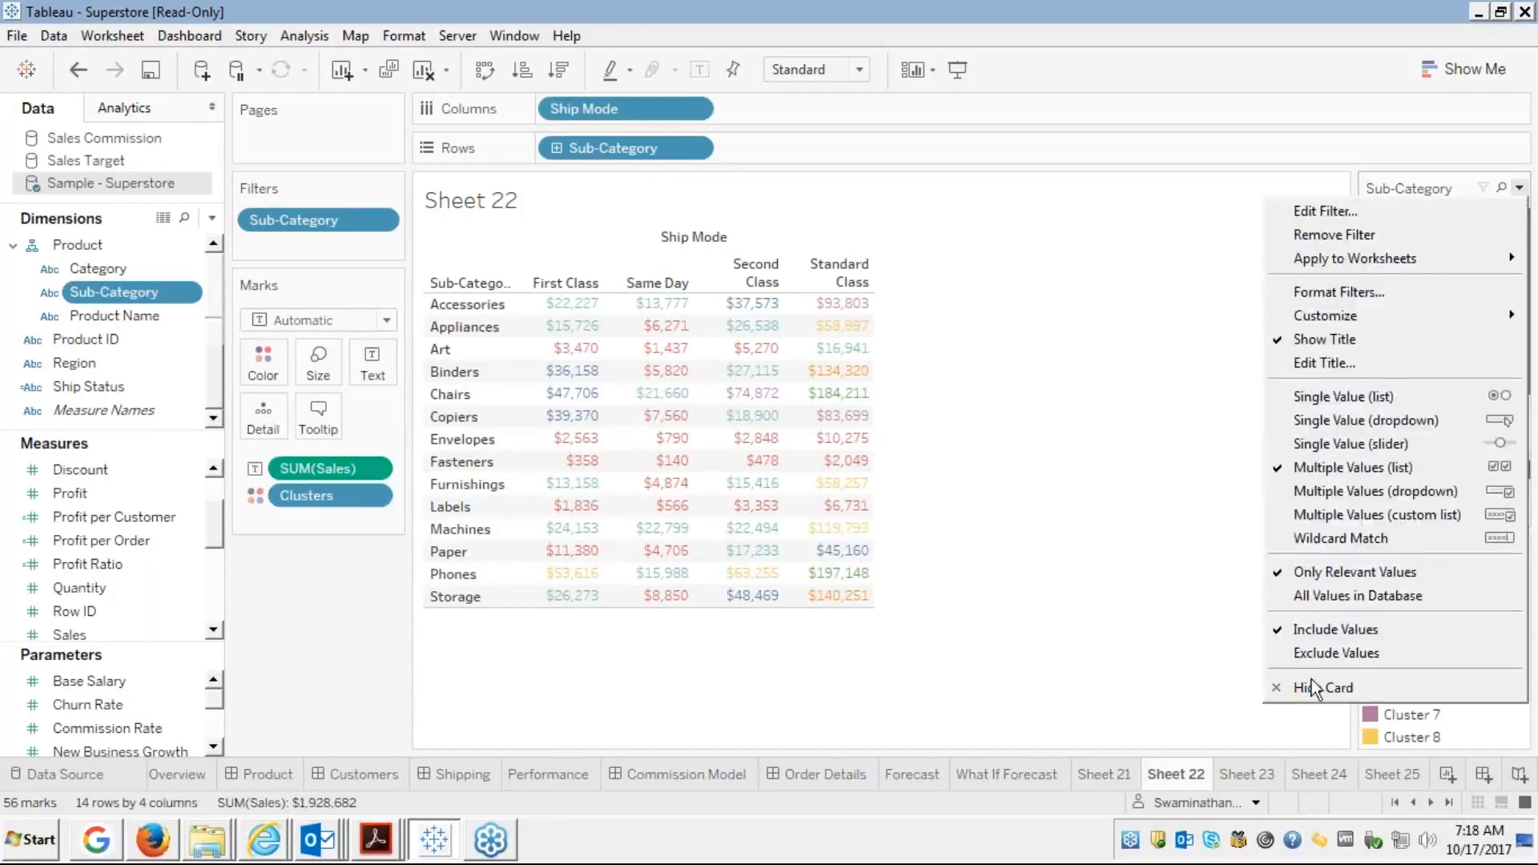
click(1312, 685)
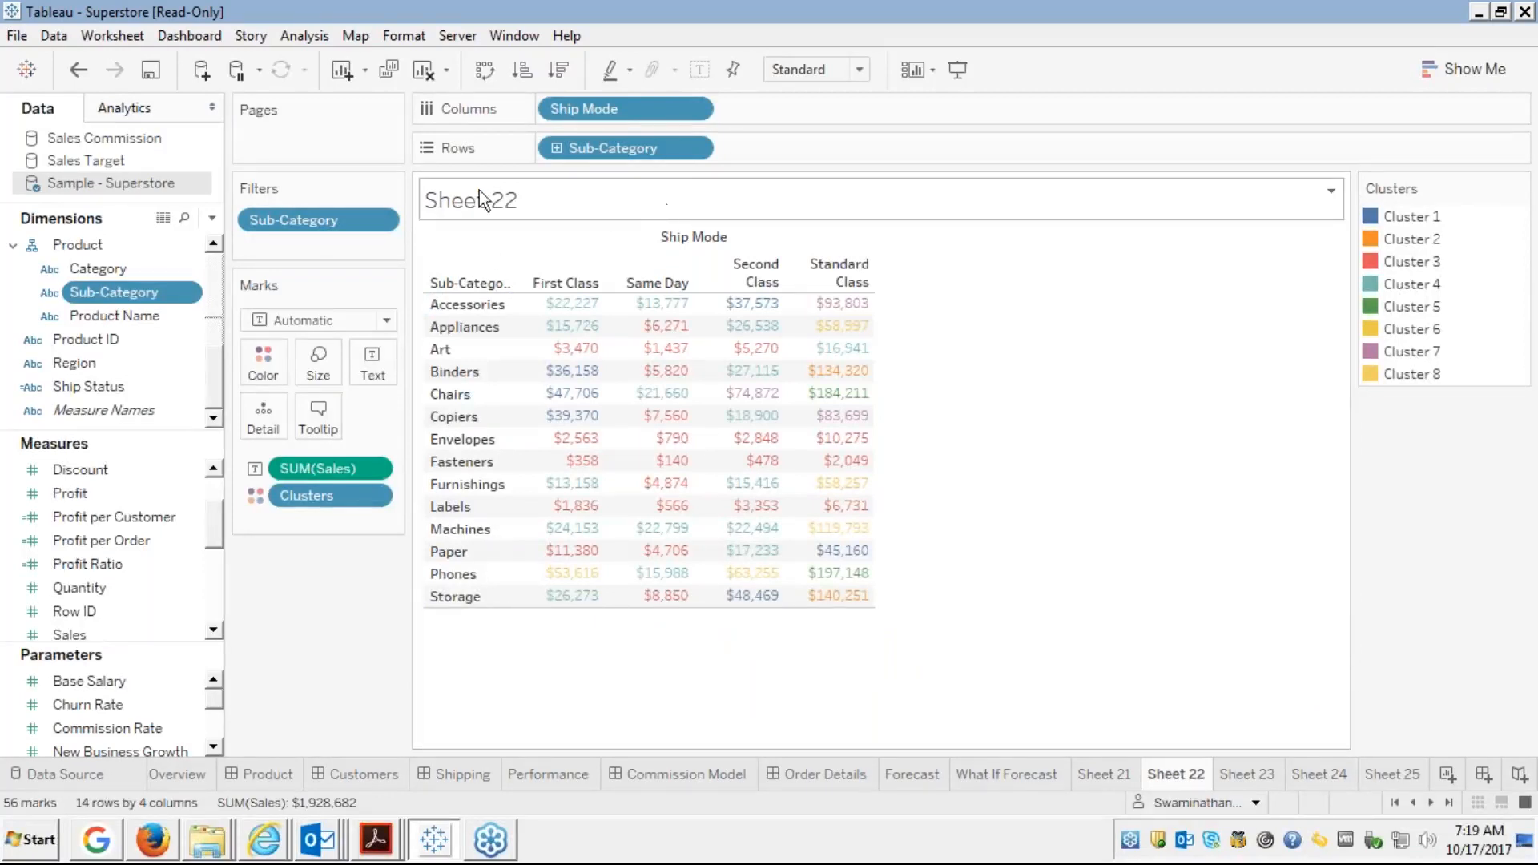
Change the Sub-Category filter's profit threshold from 0 to 20000 and apply it
right_click(326, 226)
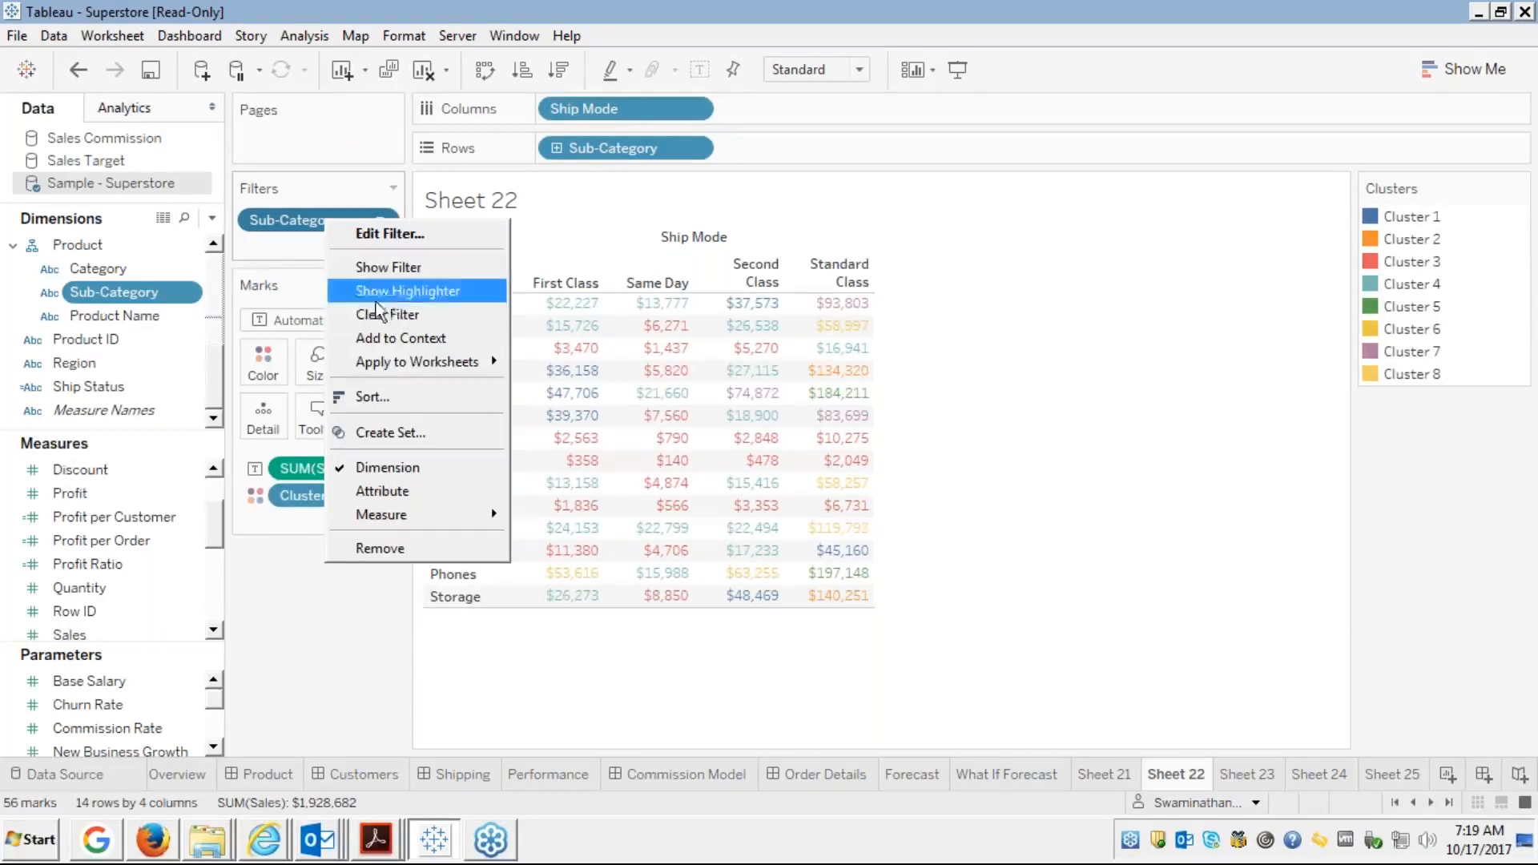
click(397, 234)
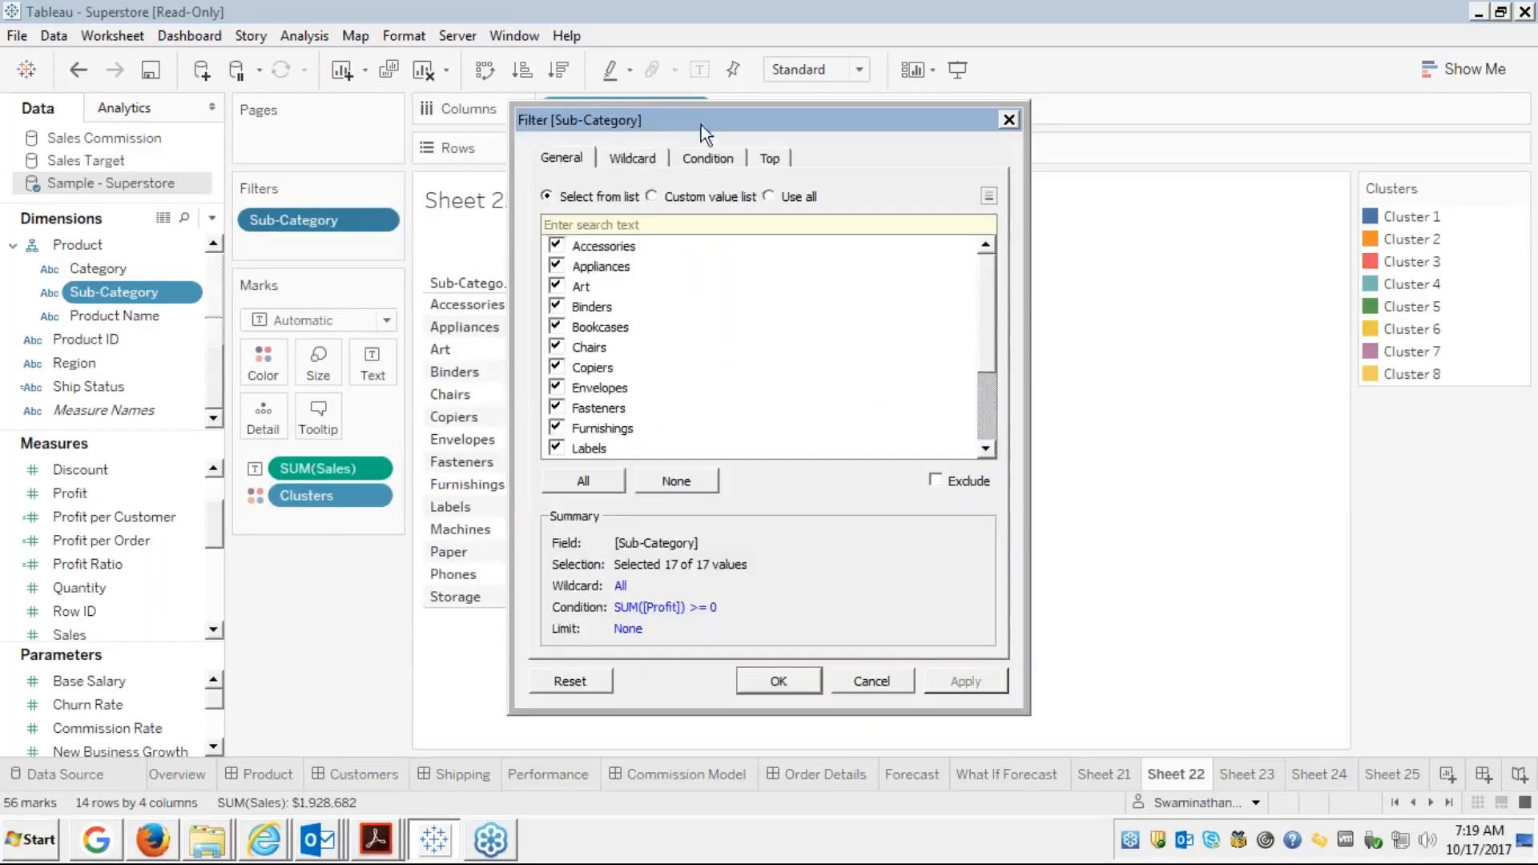
click(691, 159)
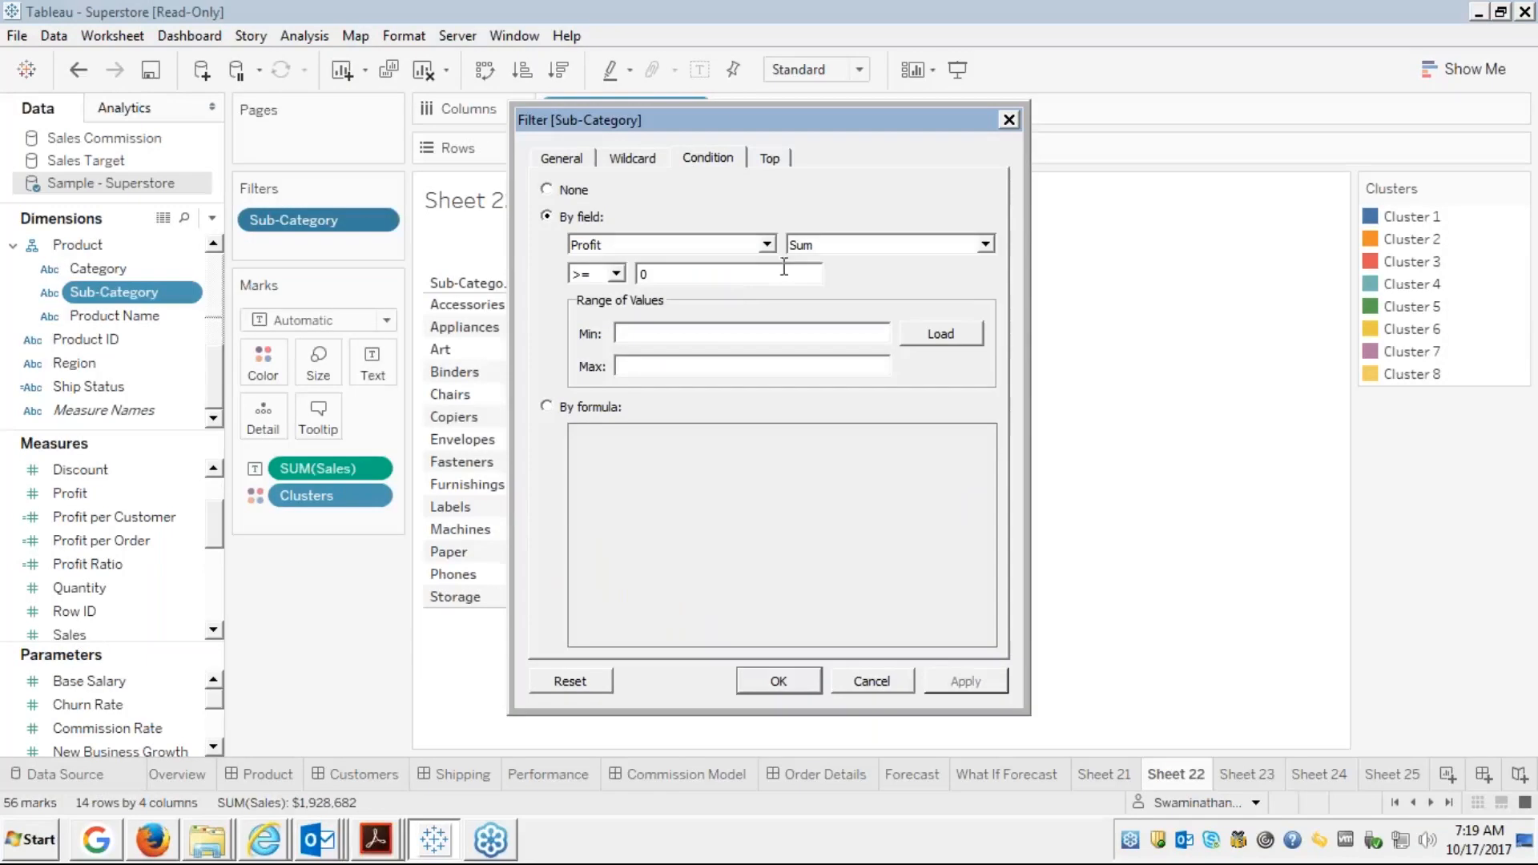
click(695, 274)
key(BackSpace)
text(100000)
click(918, 331)
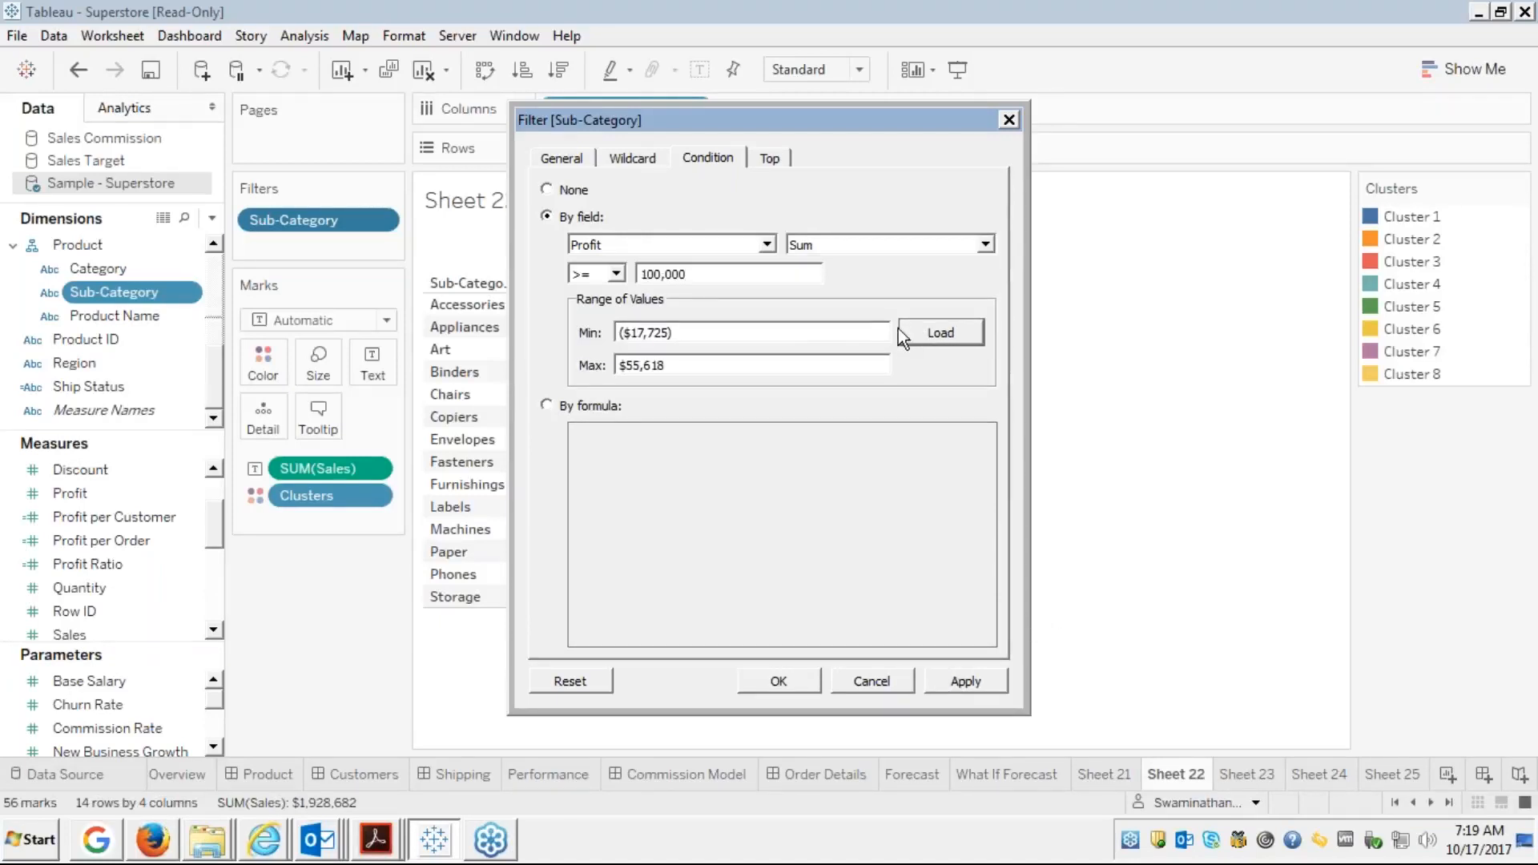
click(682, 274)
key(BackSpace)
key(BackSpace)
key(BackSpace)
key(BackSpace)
key(BackSpace)
key(BackSpace)
key(BackSpace)
text(2)
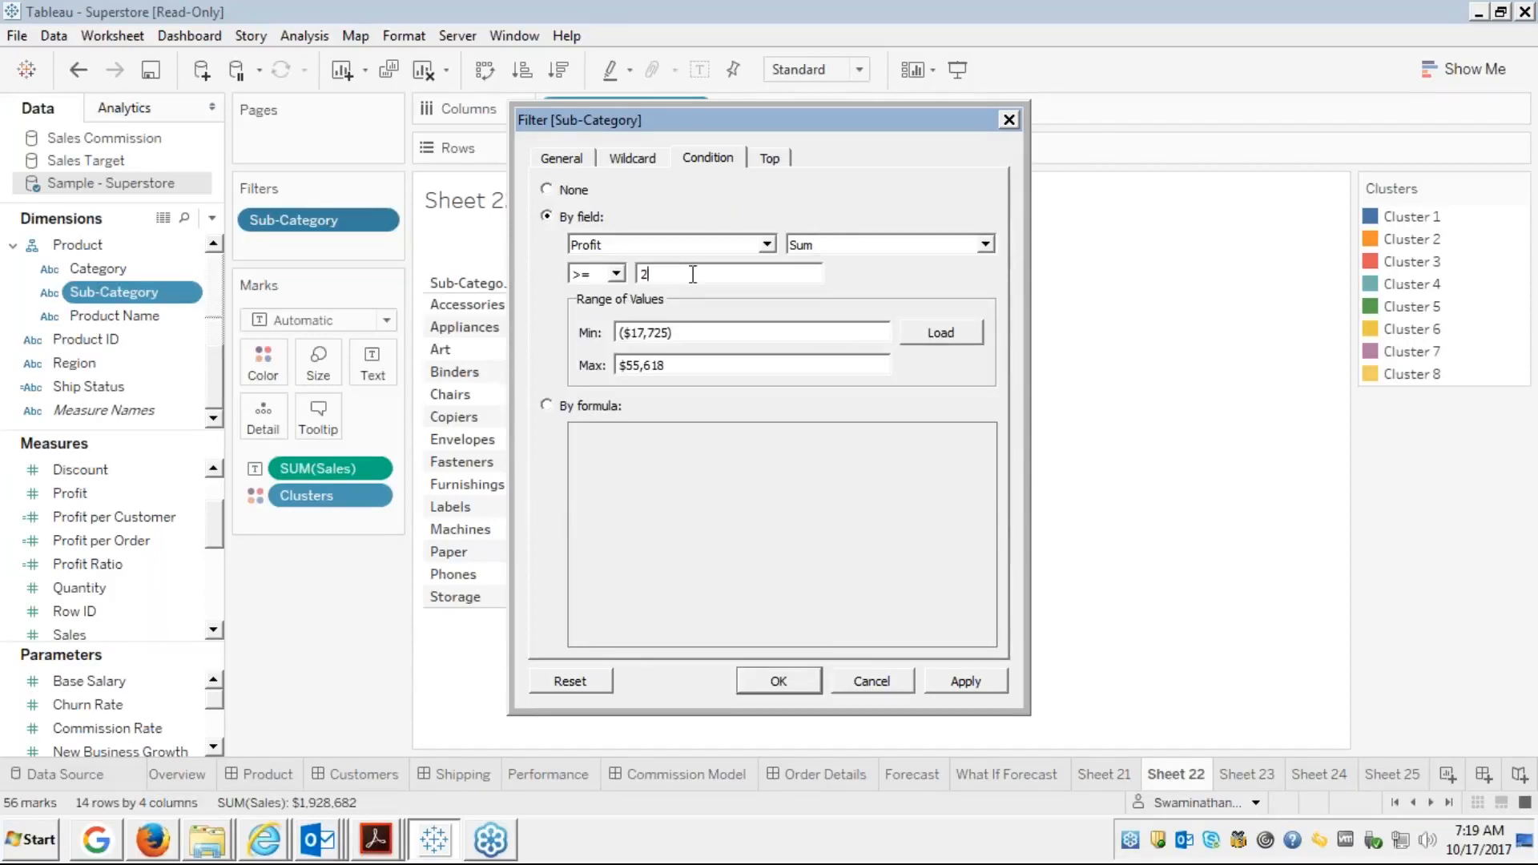
text(0000)
click(983, 680)
click(787, 682)
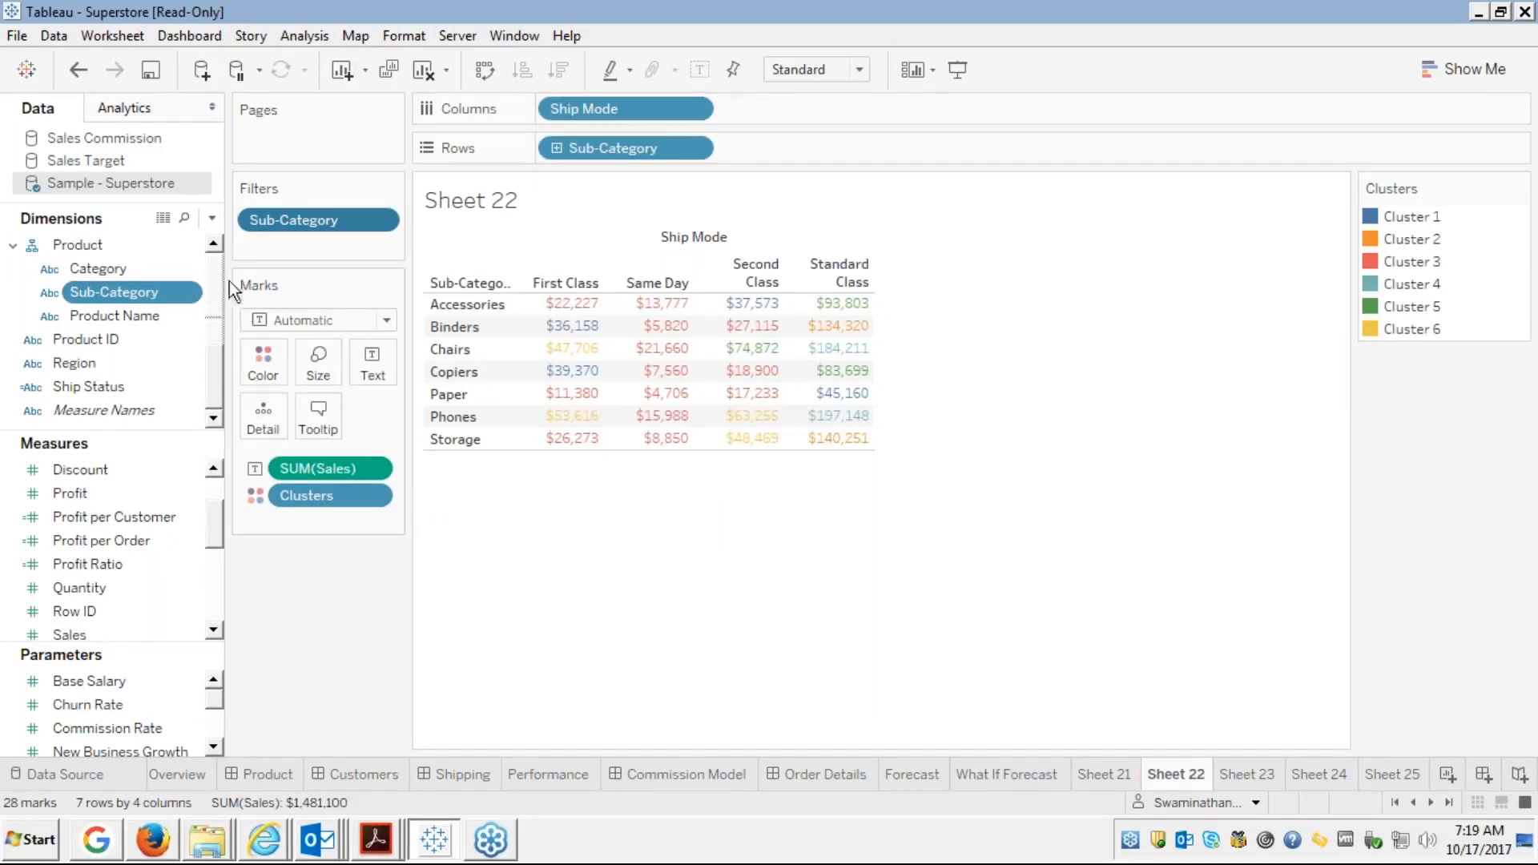
Create Profit Parameter from Profit as a Float ranging -6,599.978 to 8,399.976
click(83, 493)
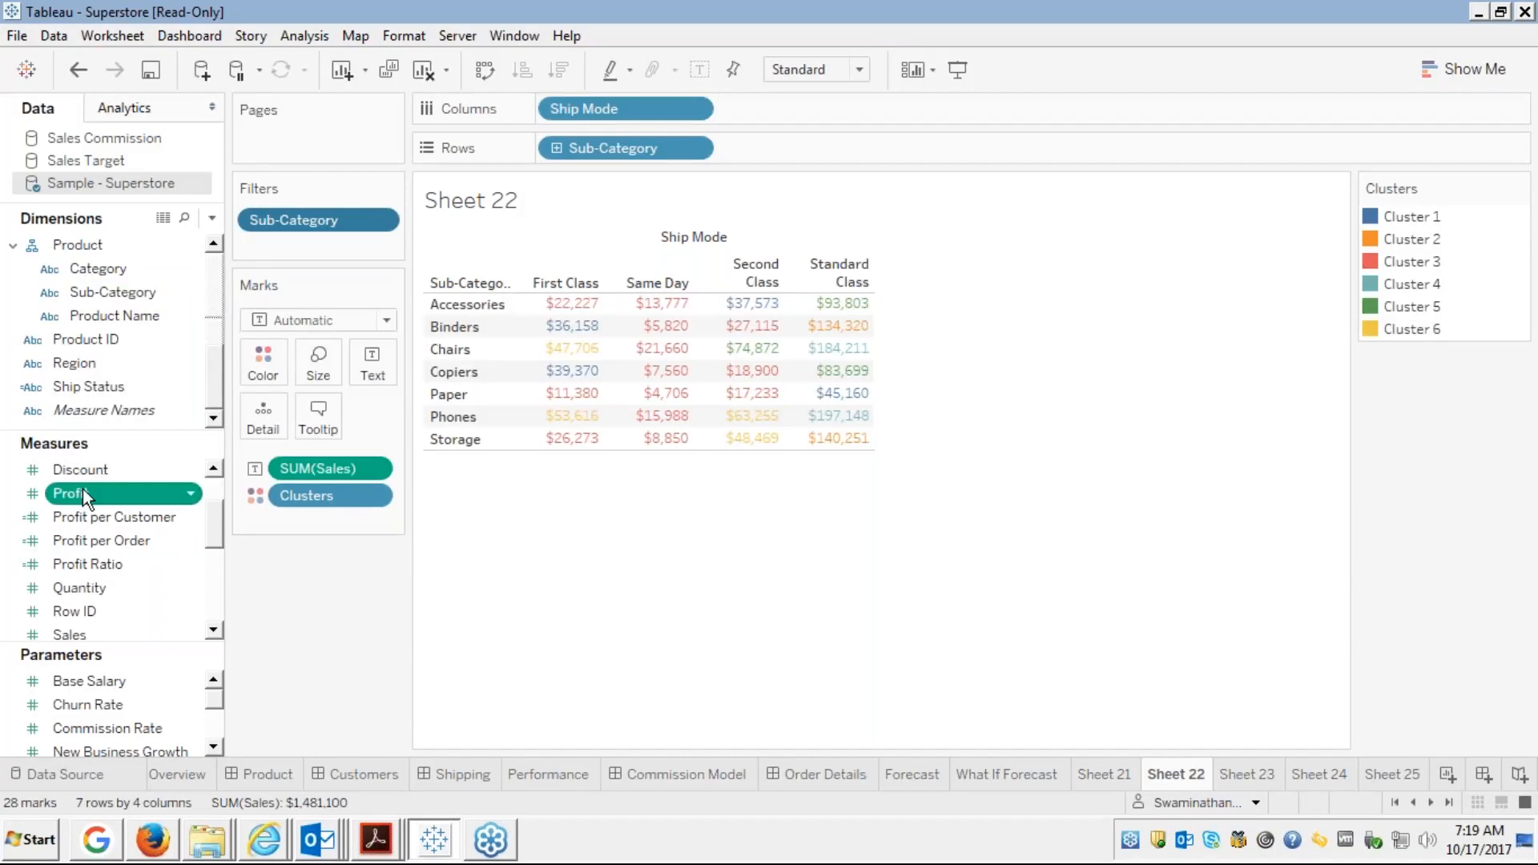
right_click(85, 492)
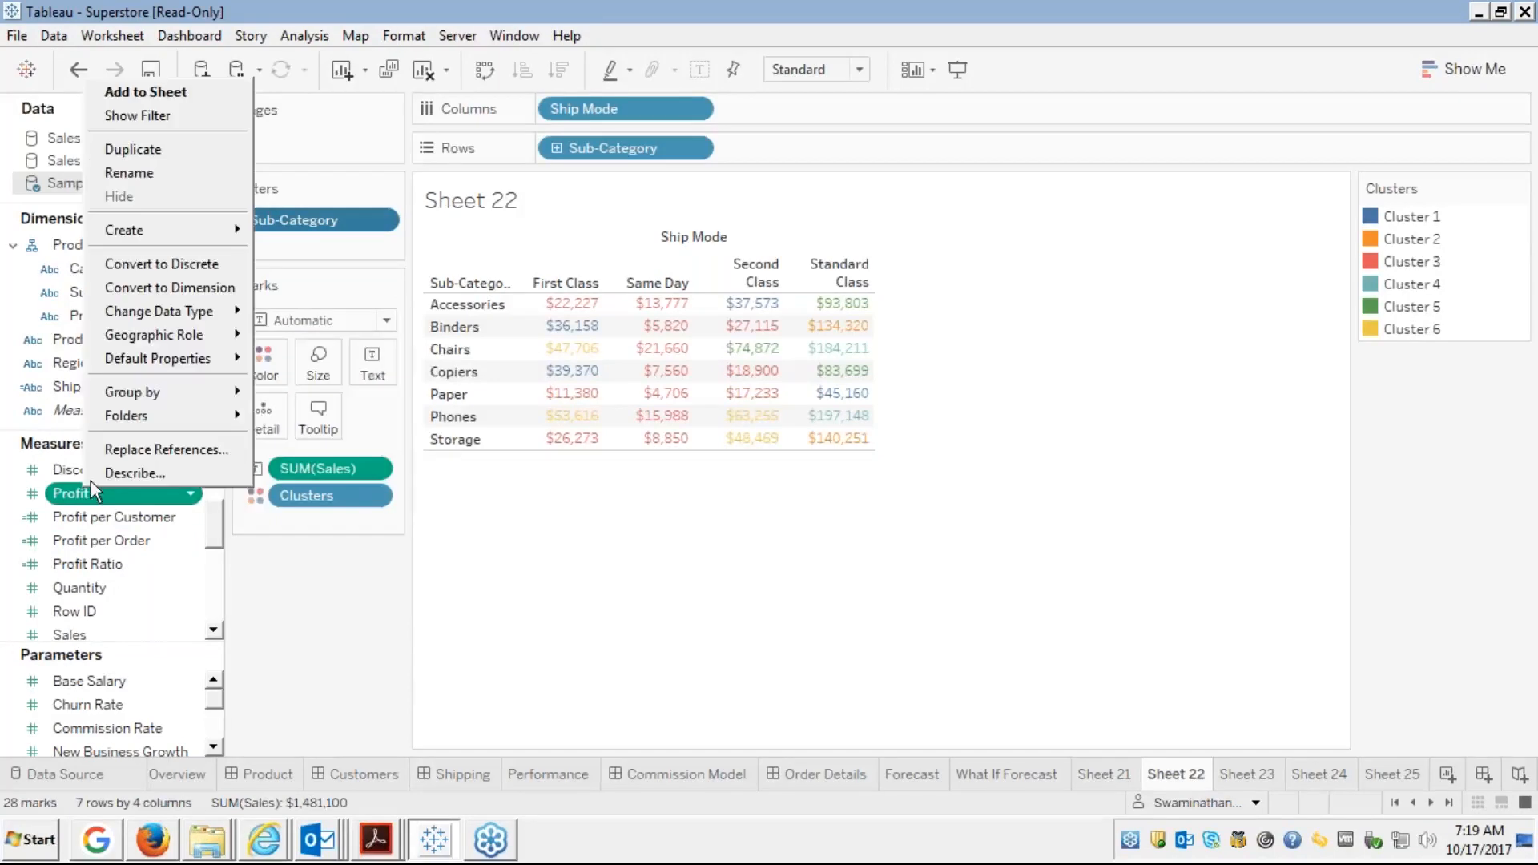
mouse_move(177, 229)
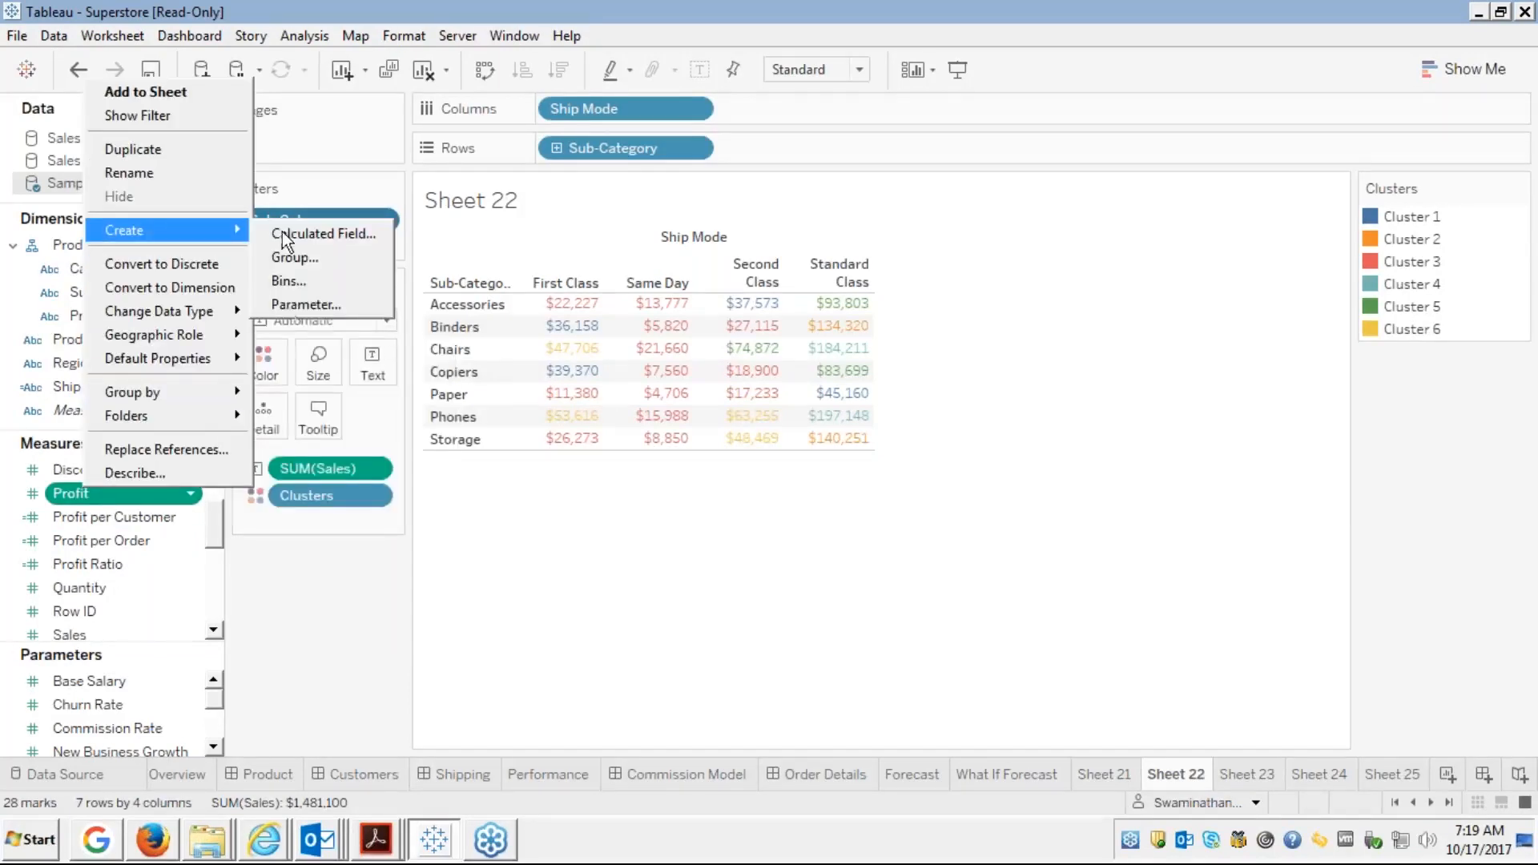
click(287, 309)
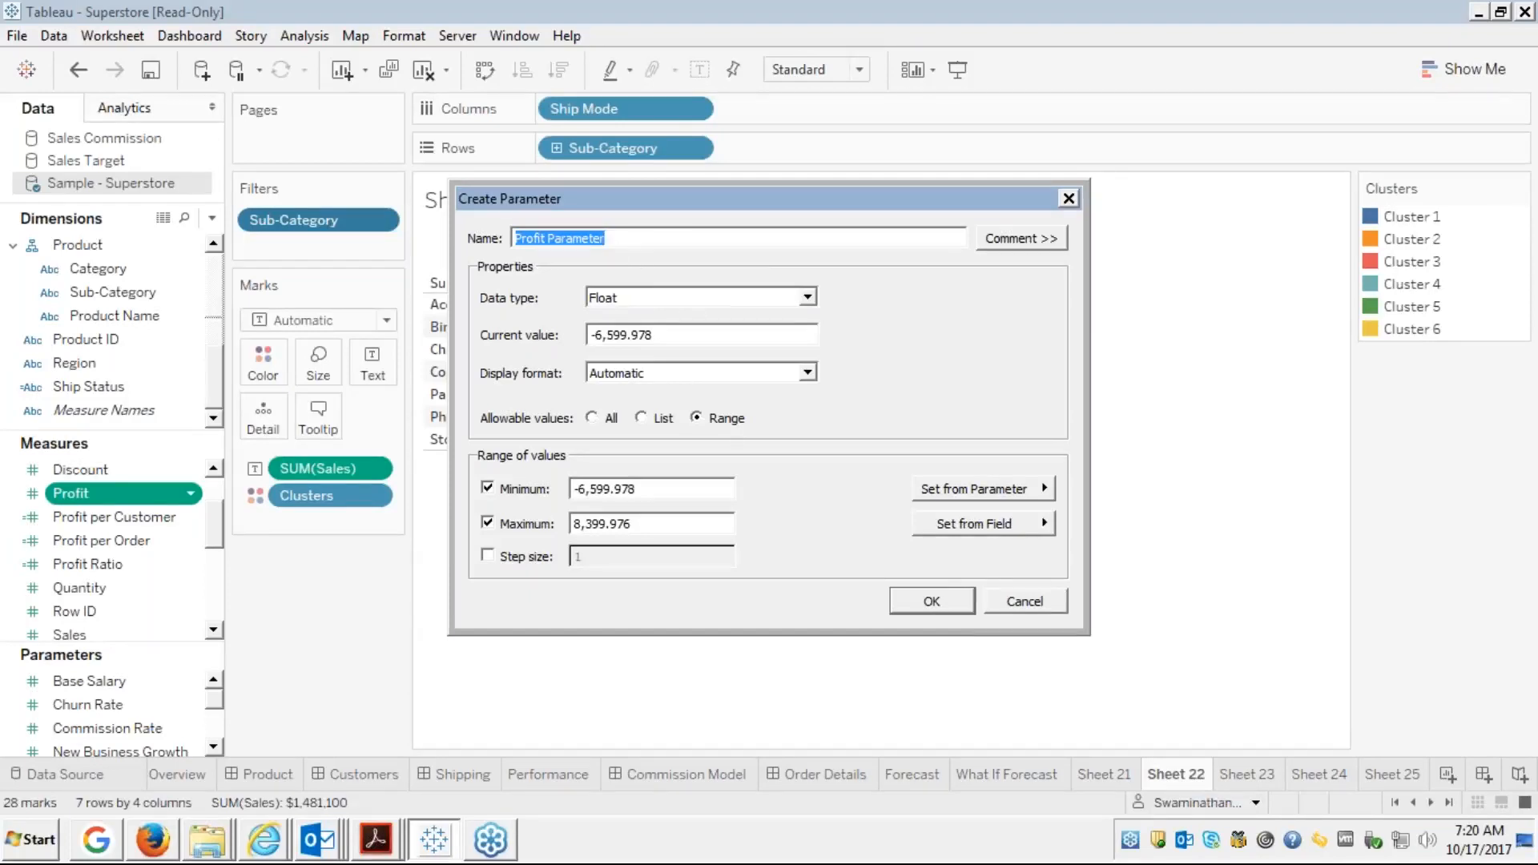
click(926, 601)
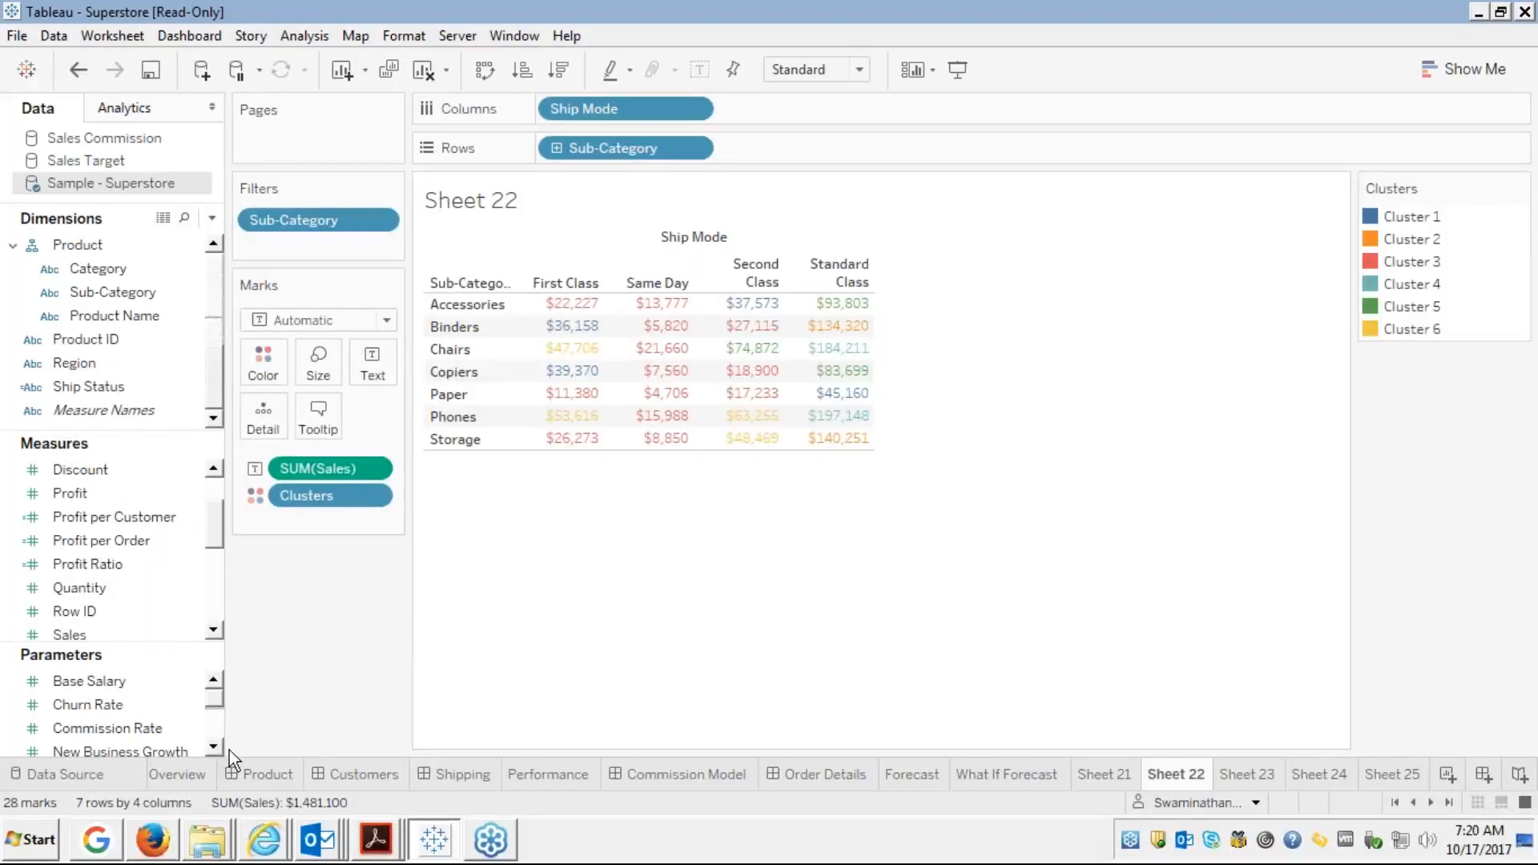
scroll(213, 753, down, 5)
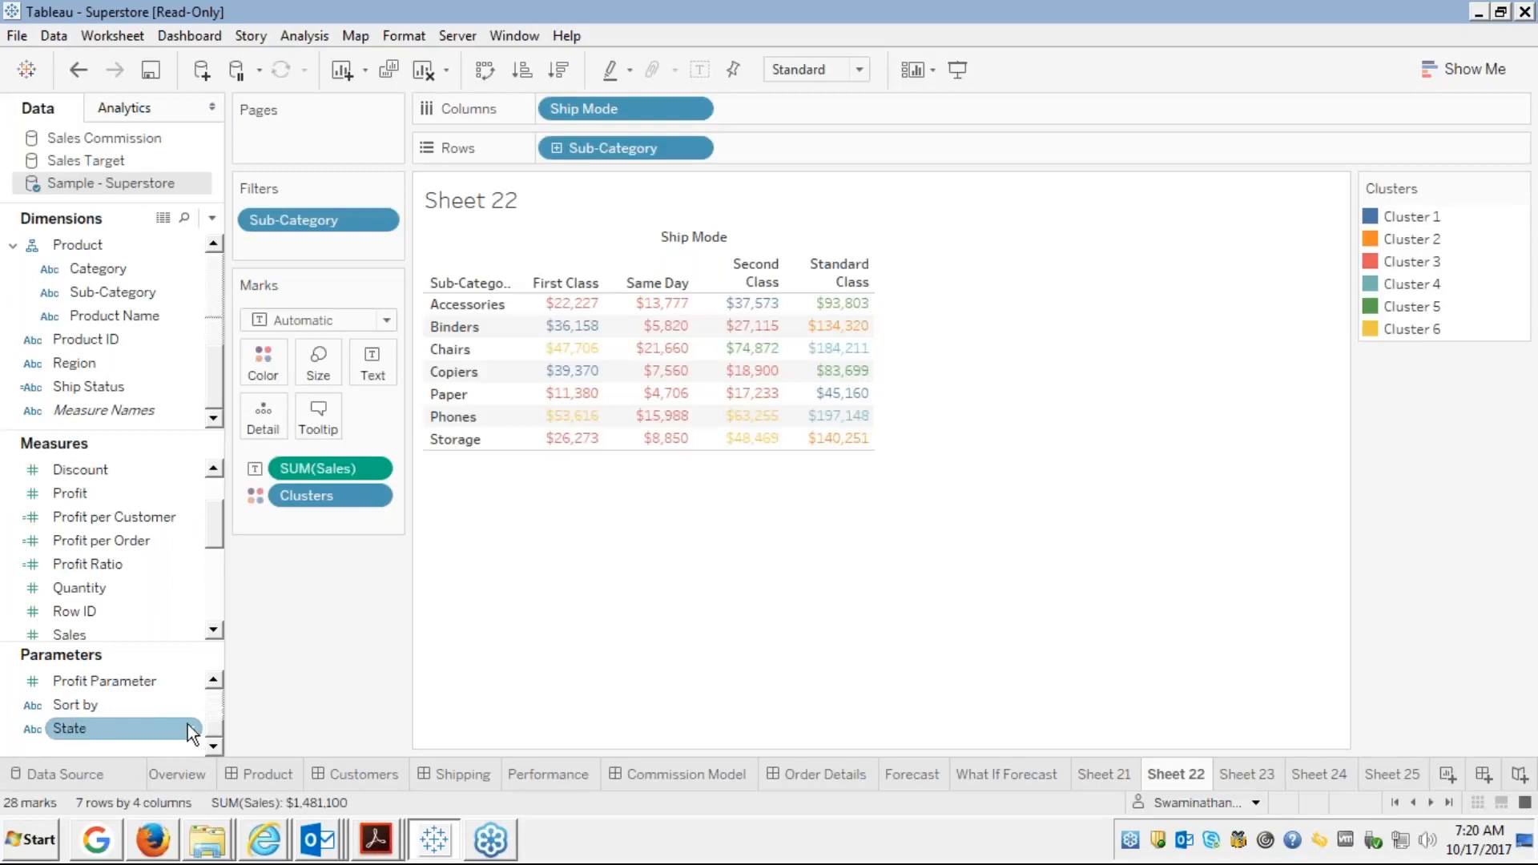
Show the Profit Parameter slider control beside Sheet 22
click(137, 683)
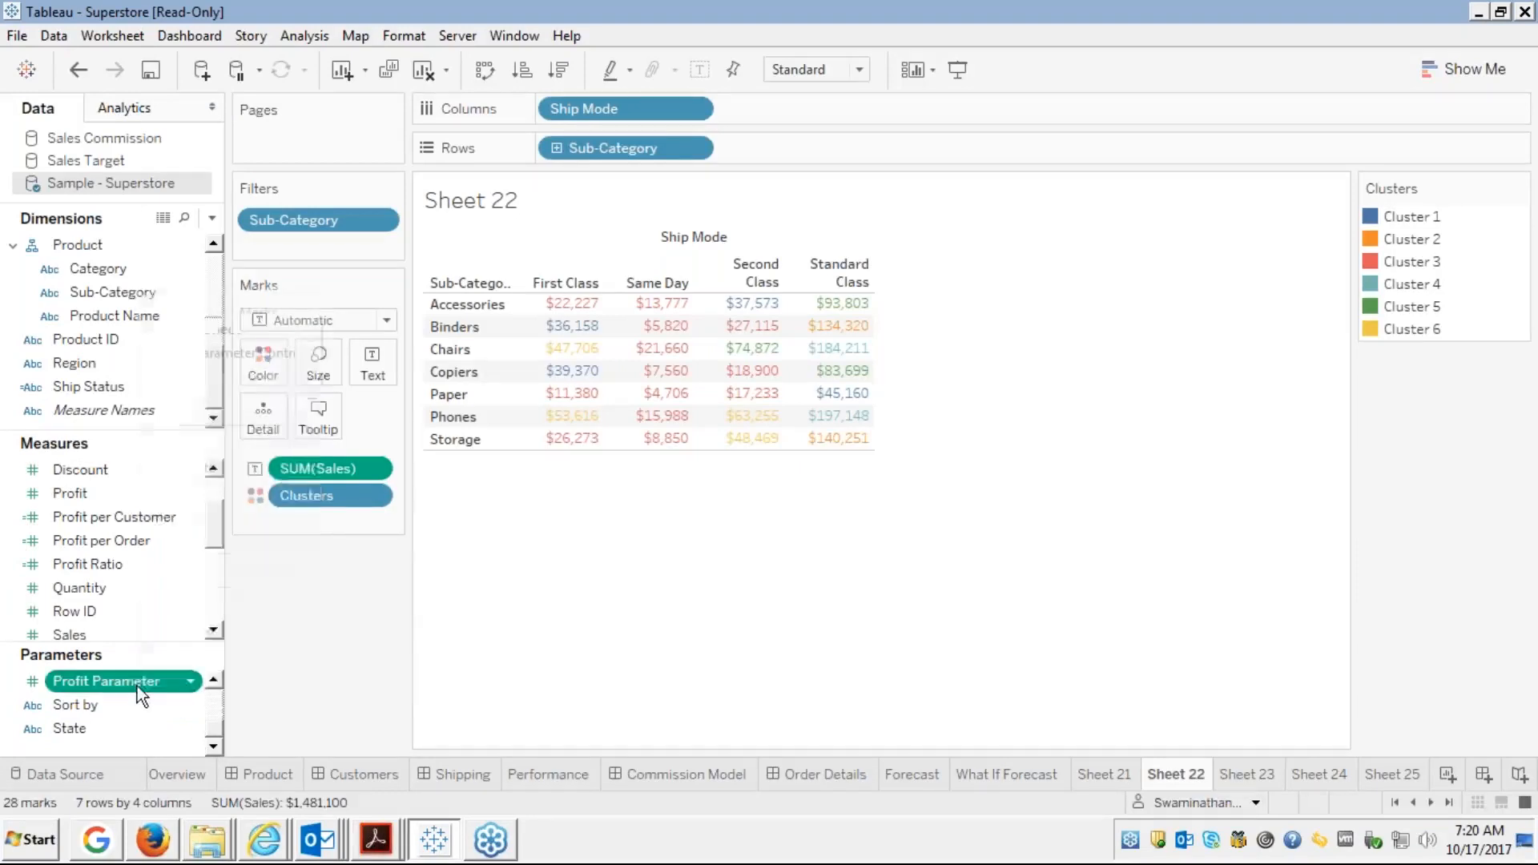
right_click(137, 686)
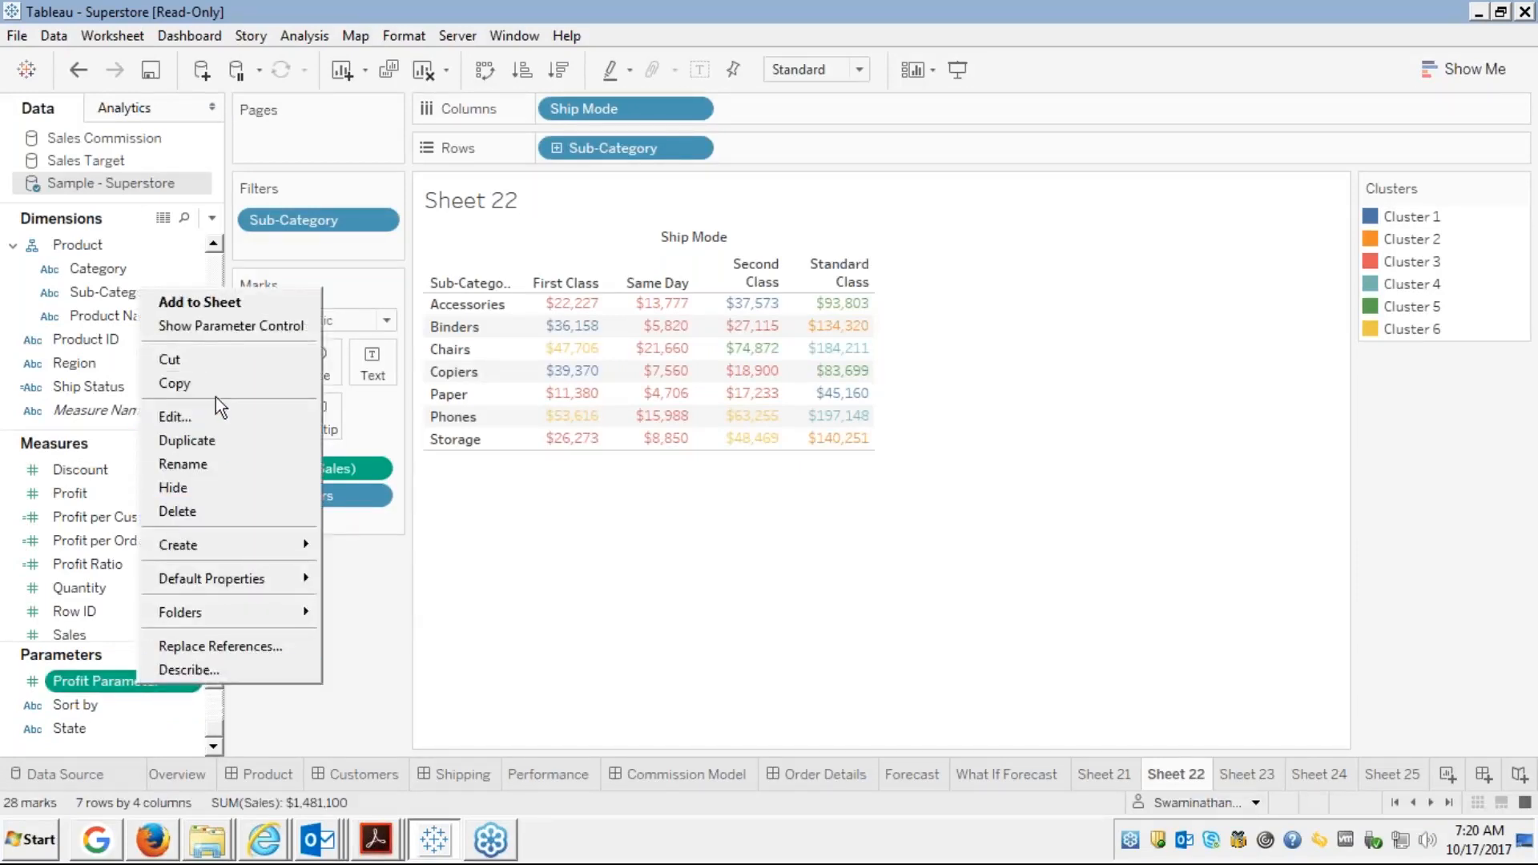
click(234, 330)
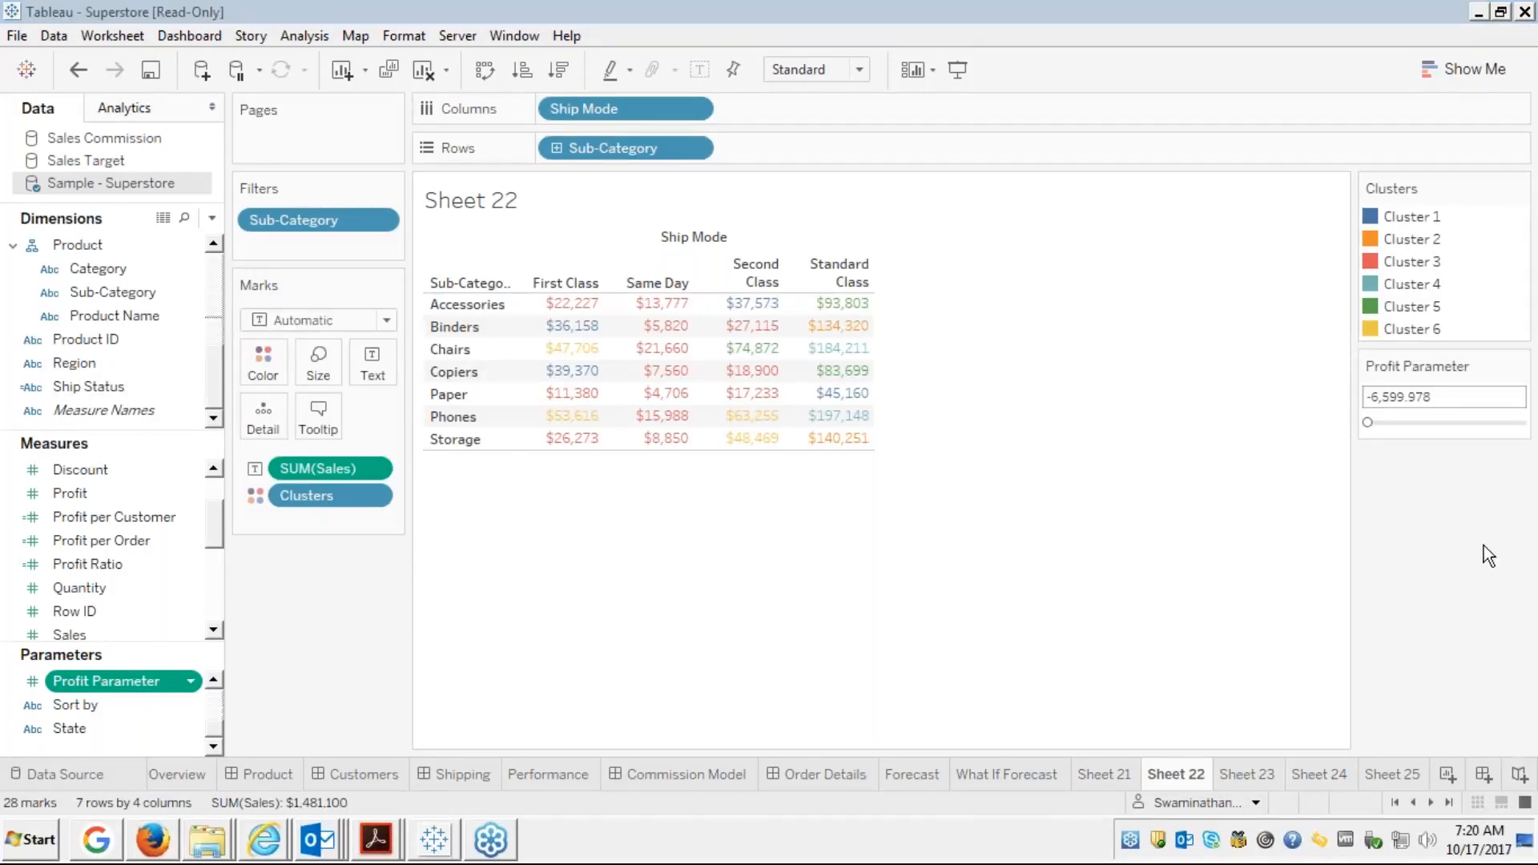
click(1518, 366)
click(1519, 368)
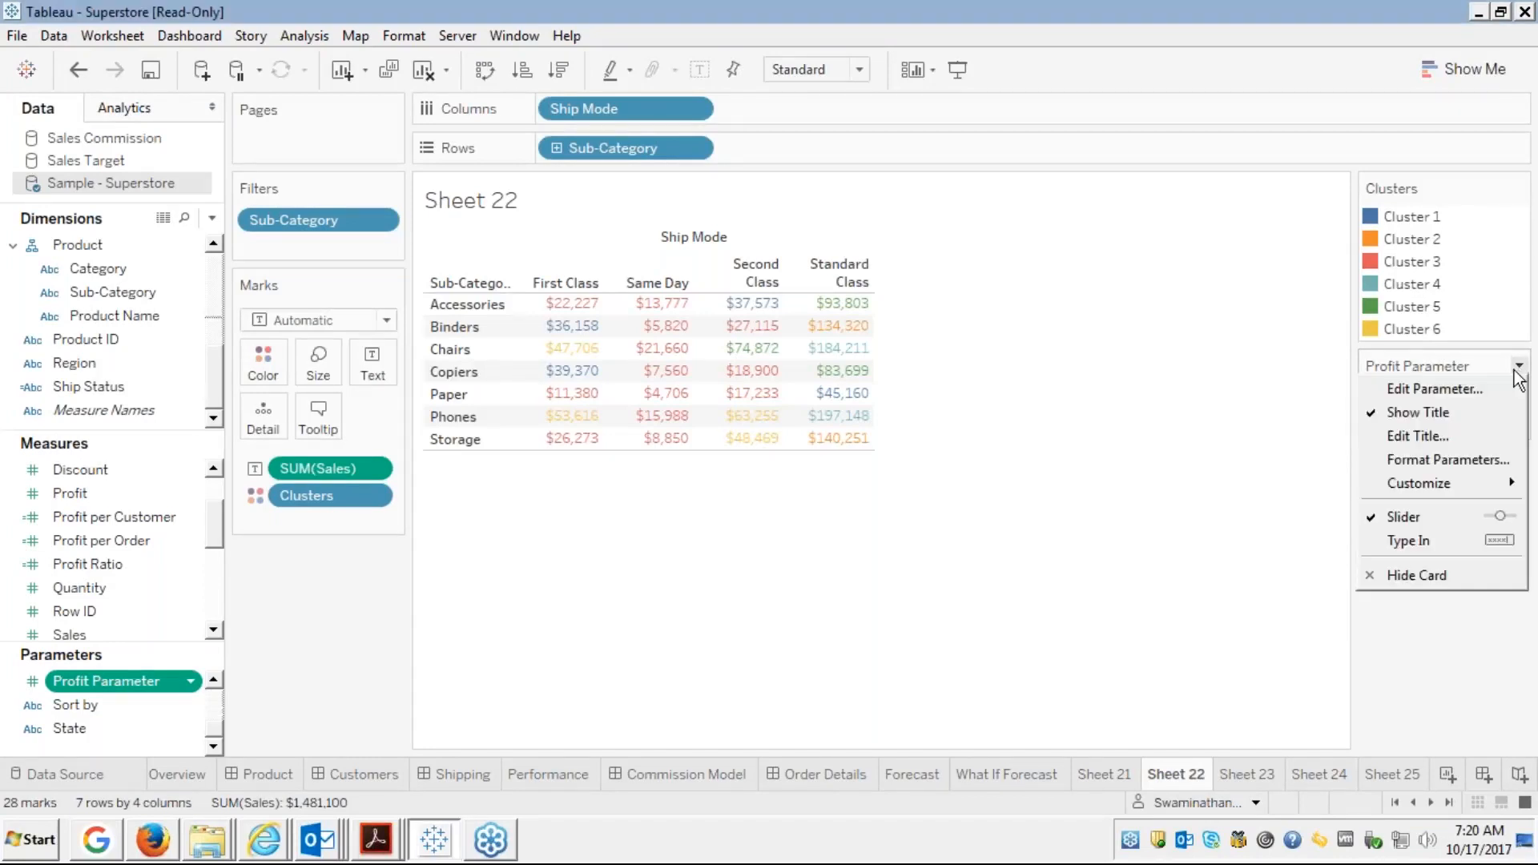
click(1169, 576)
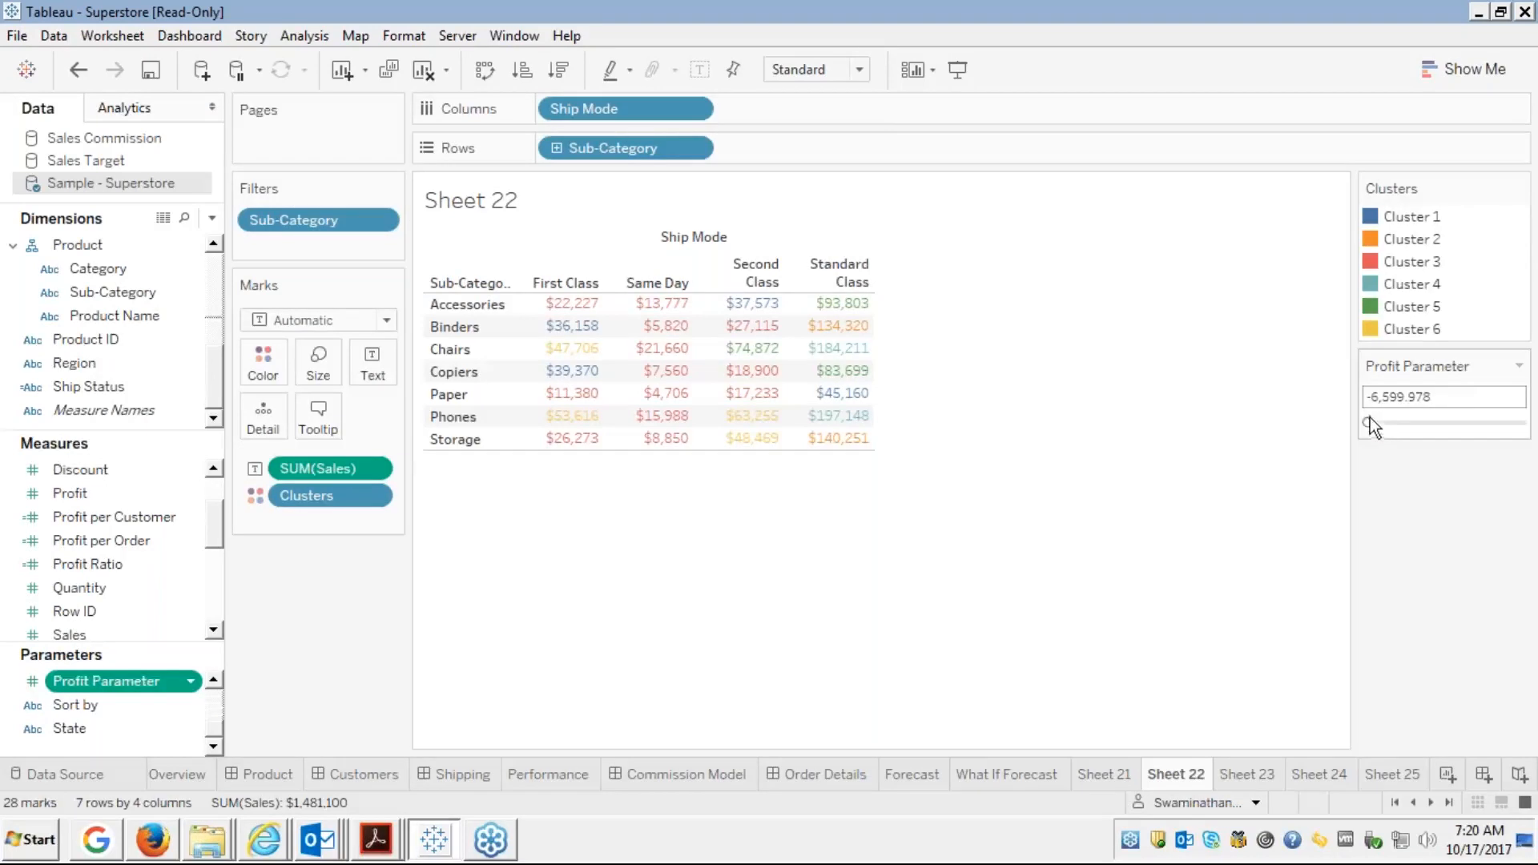
Move the Profit Parameter slider through values around 296 and 3,800
drag(1378, 423, 1397, 423)
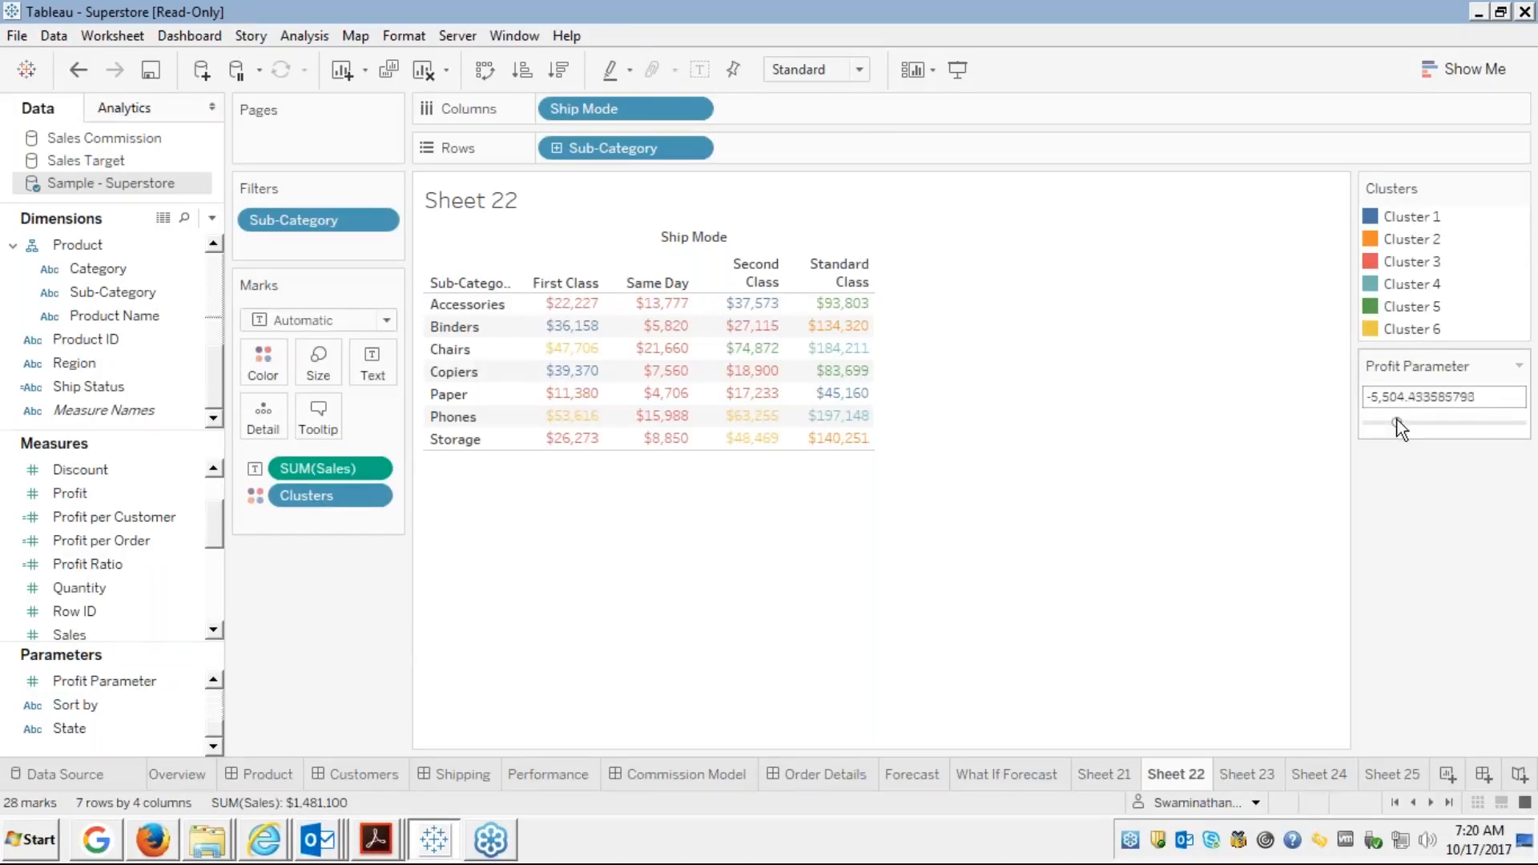
click(1437, 423)
click(1474, 422)
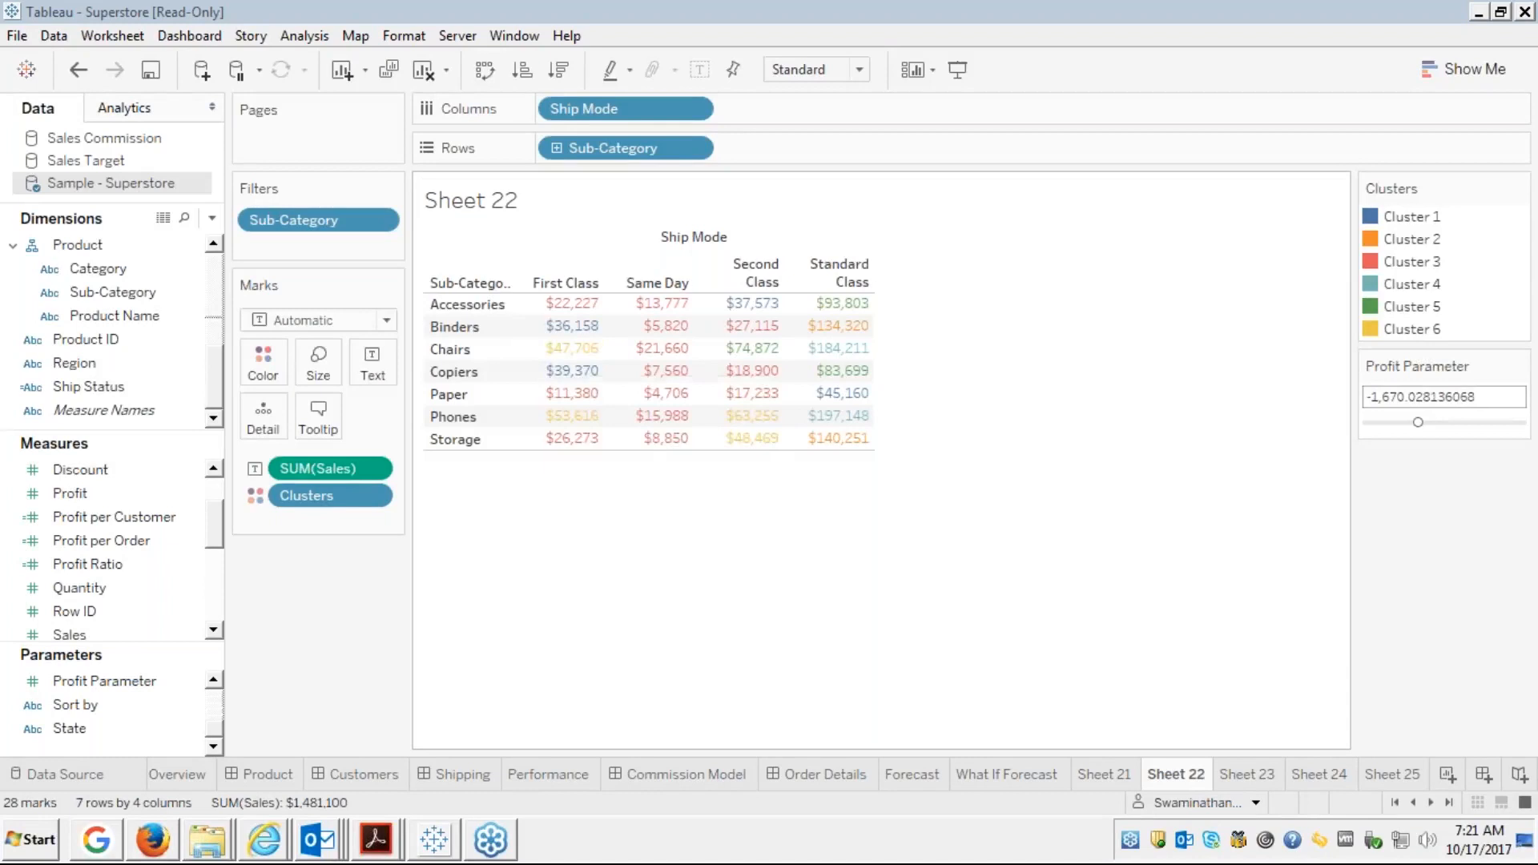
Start a new calculated field from the Profit measure
right_click(70, 494)
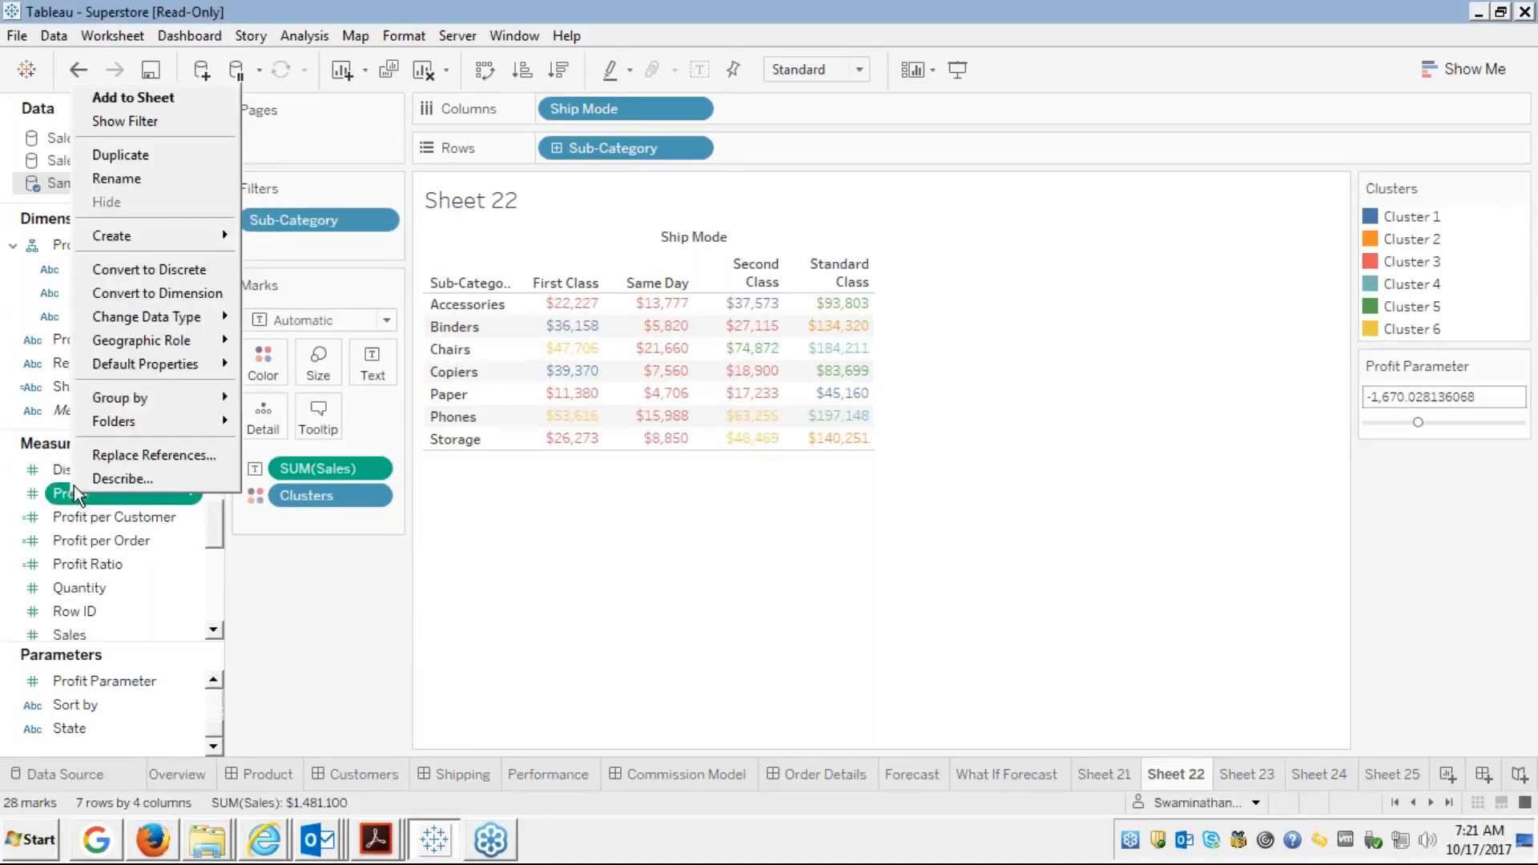
mouse_move(164, 241)
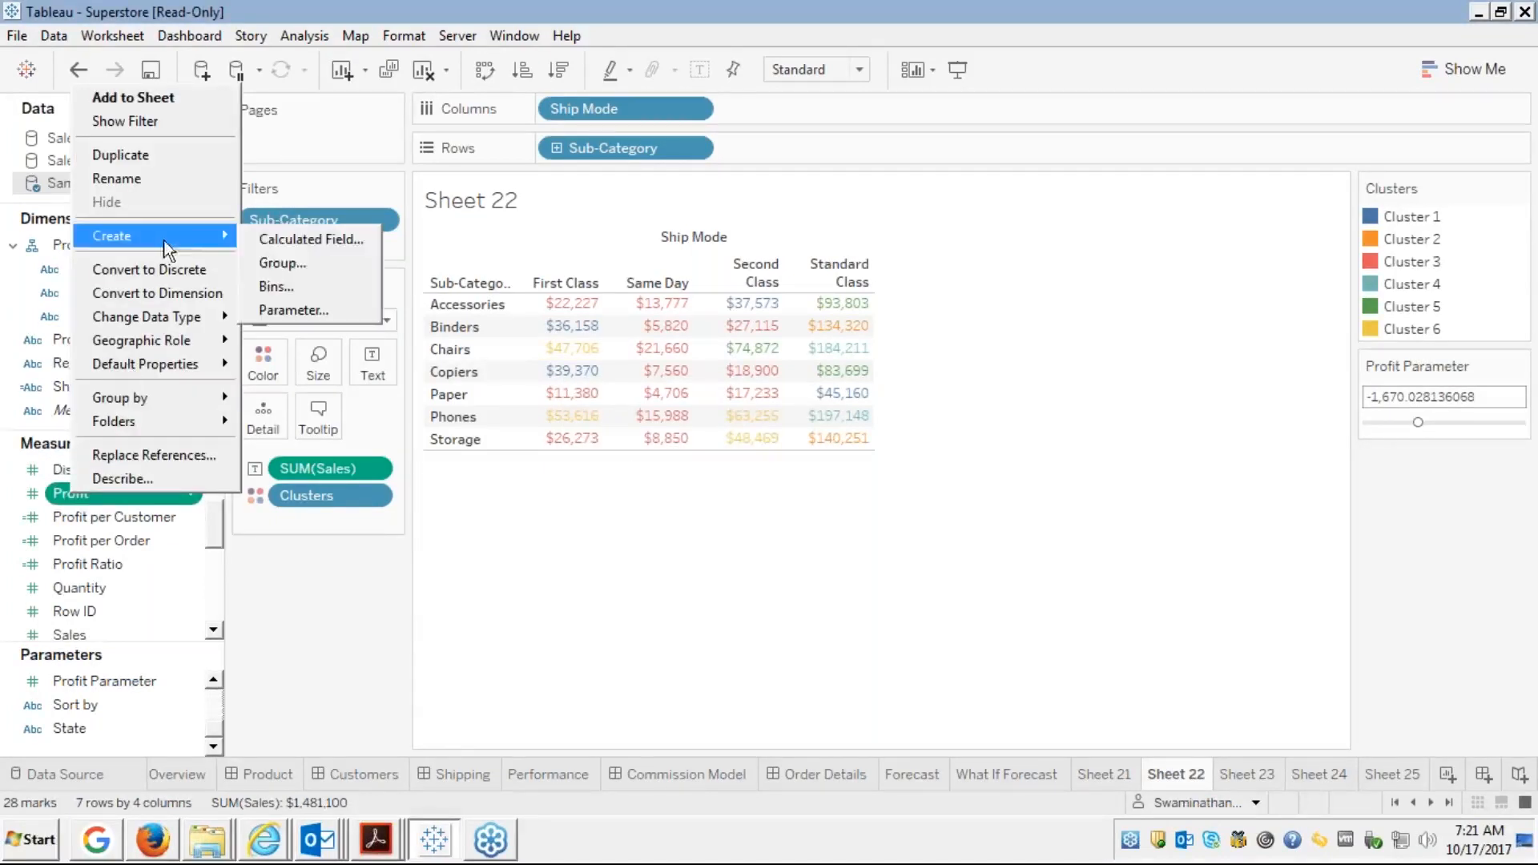
click(244, 238)
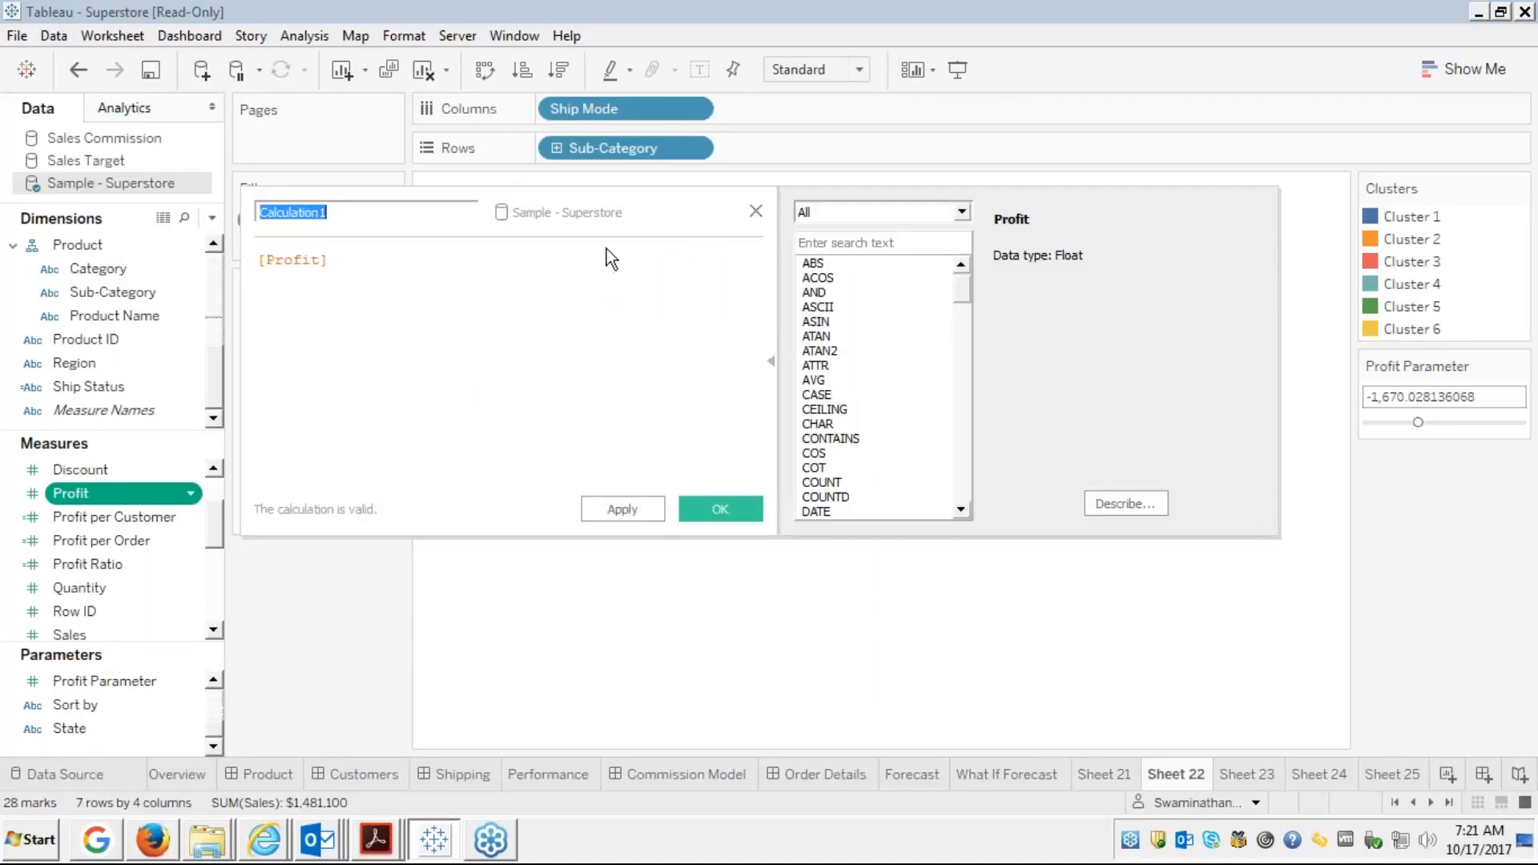
Rename the calculated field to 'Profit Calculation'
key(End)
key(BackSpace)
key(Home)
text(Profit)
Write the condition IF [Profit] > [Profit Parameter] in the formula
key(Tab)
key(Home)
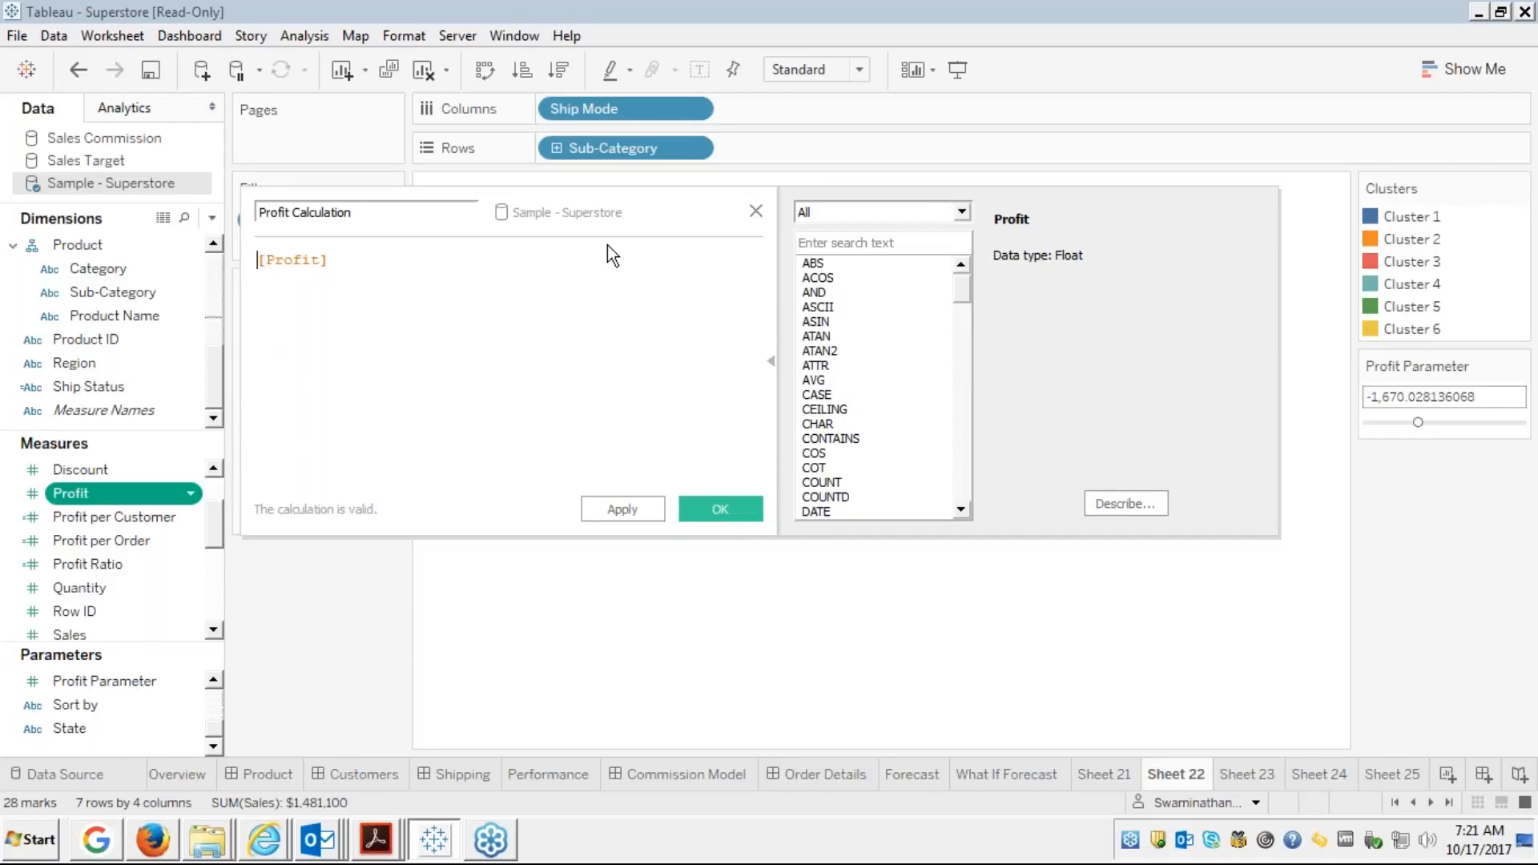
text(if)
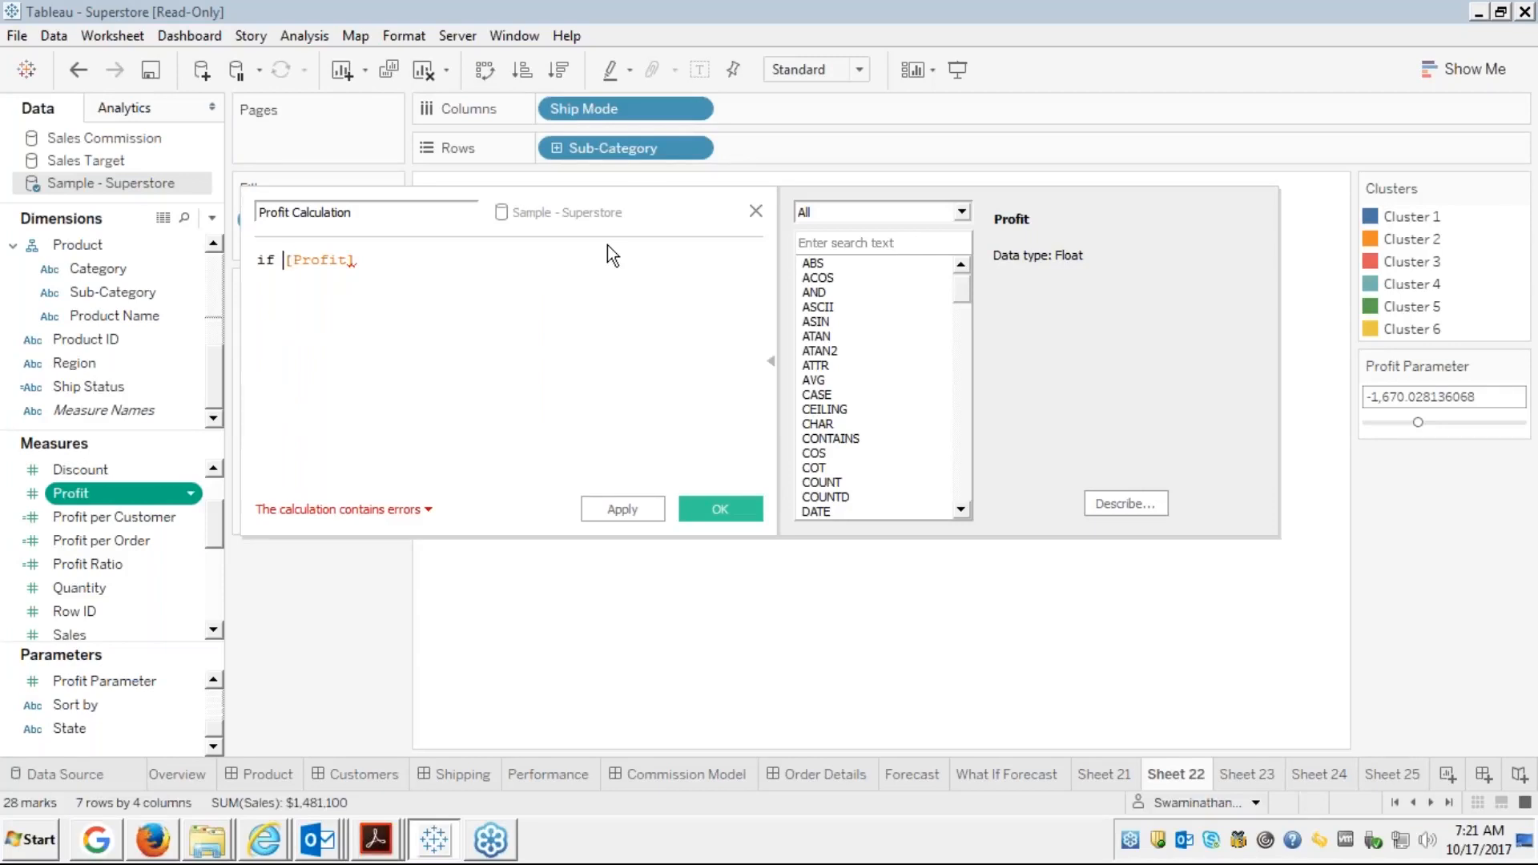
key(Right)
key(Right)
key(Right)
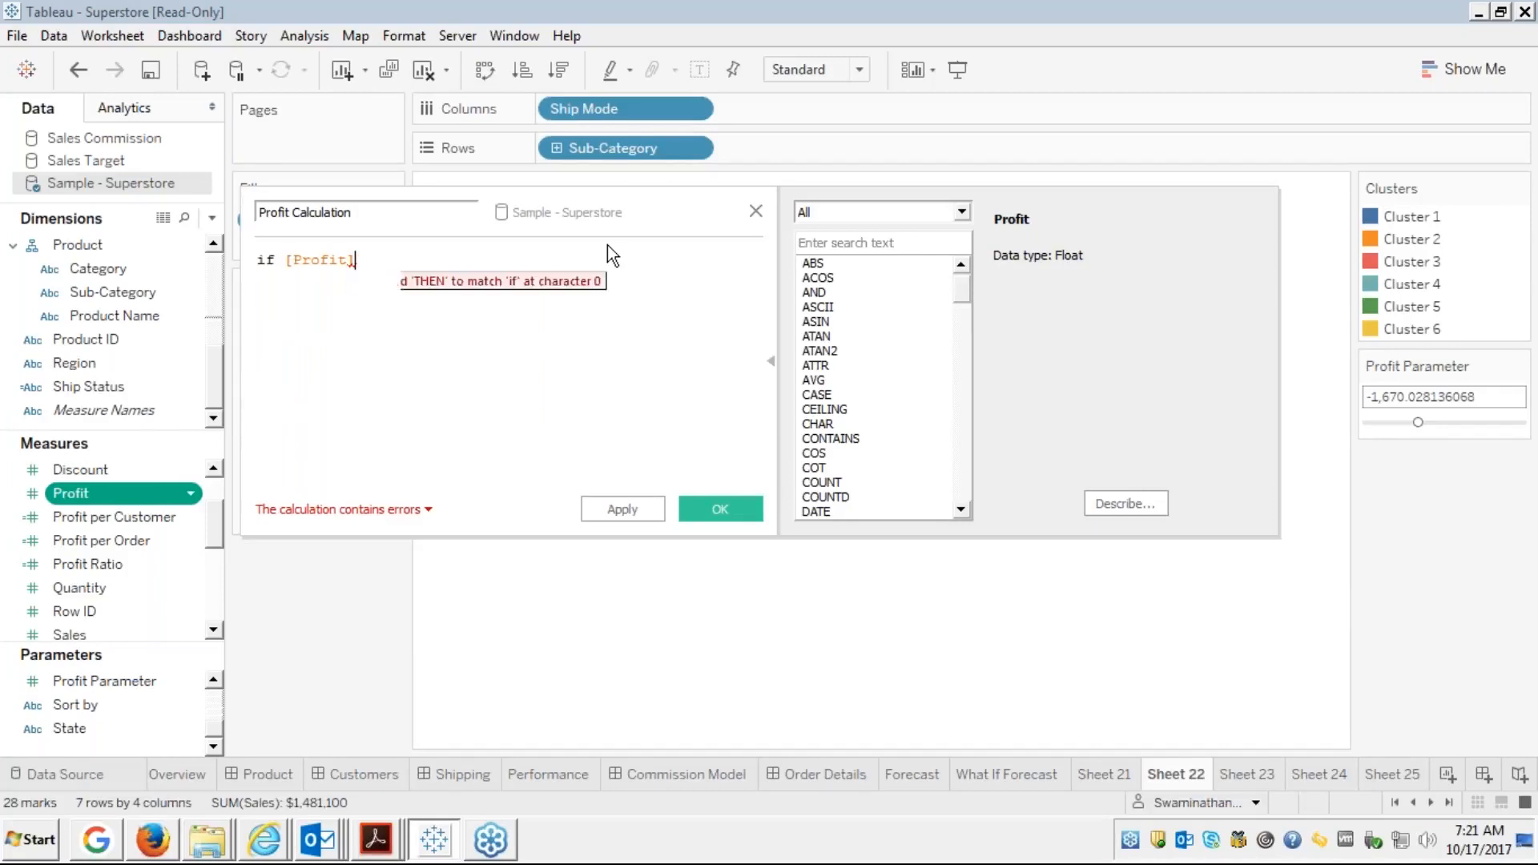
text(>)
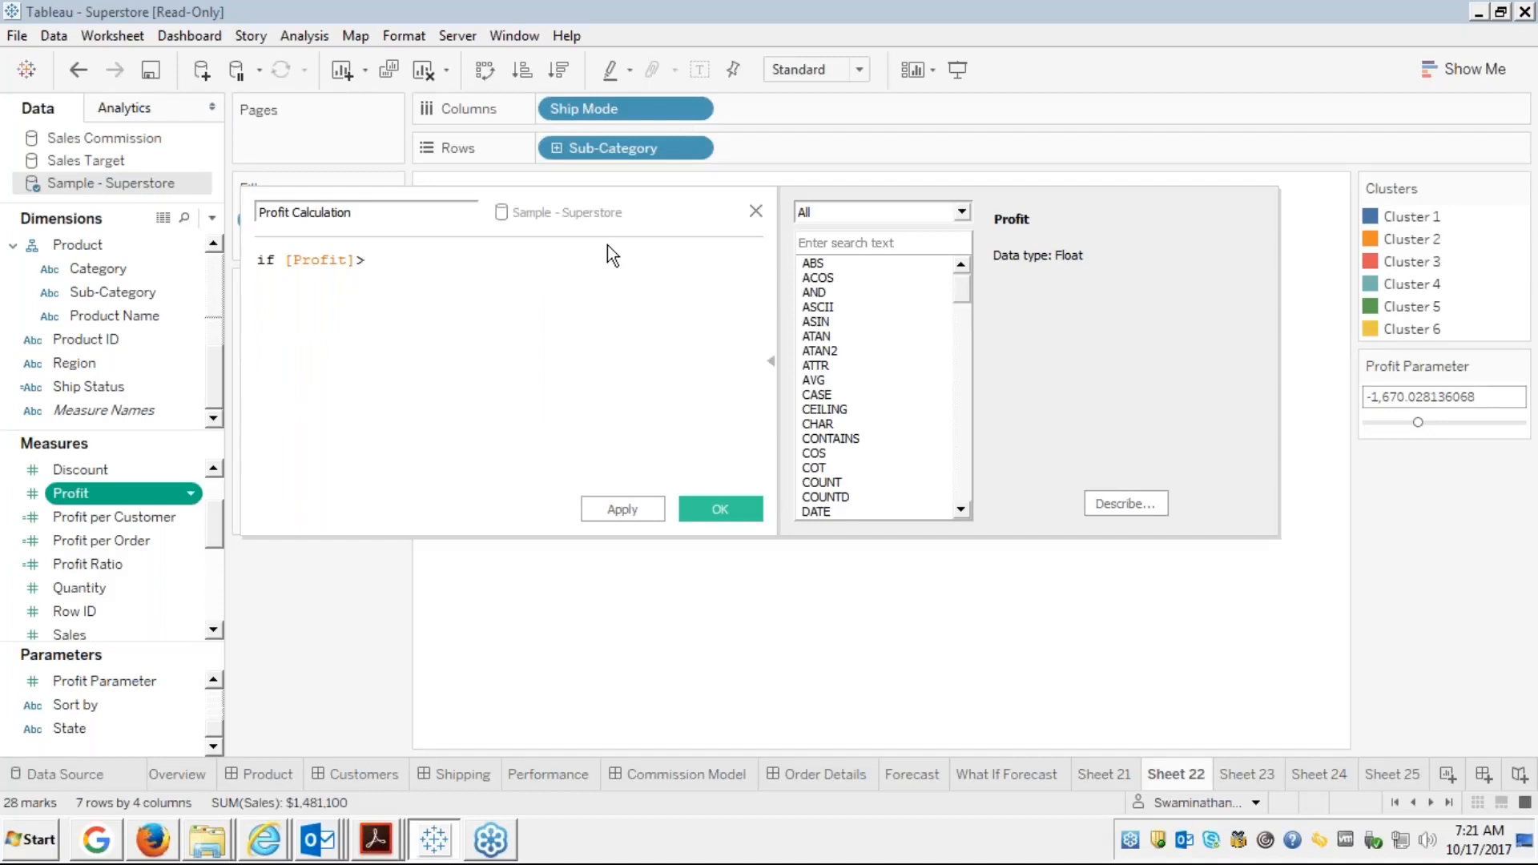
text(0)
key(BackSpace)
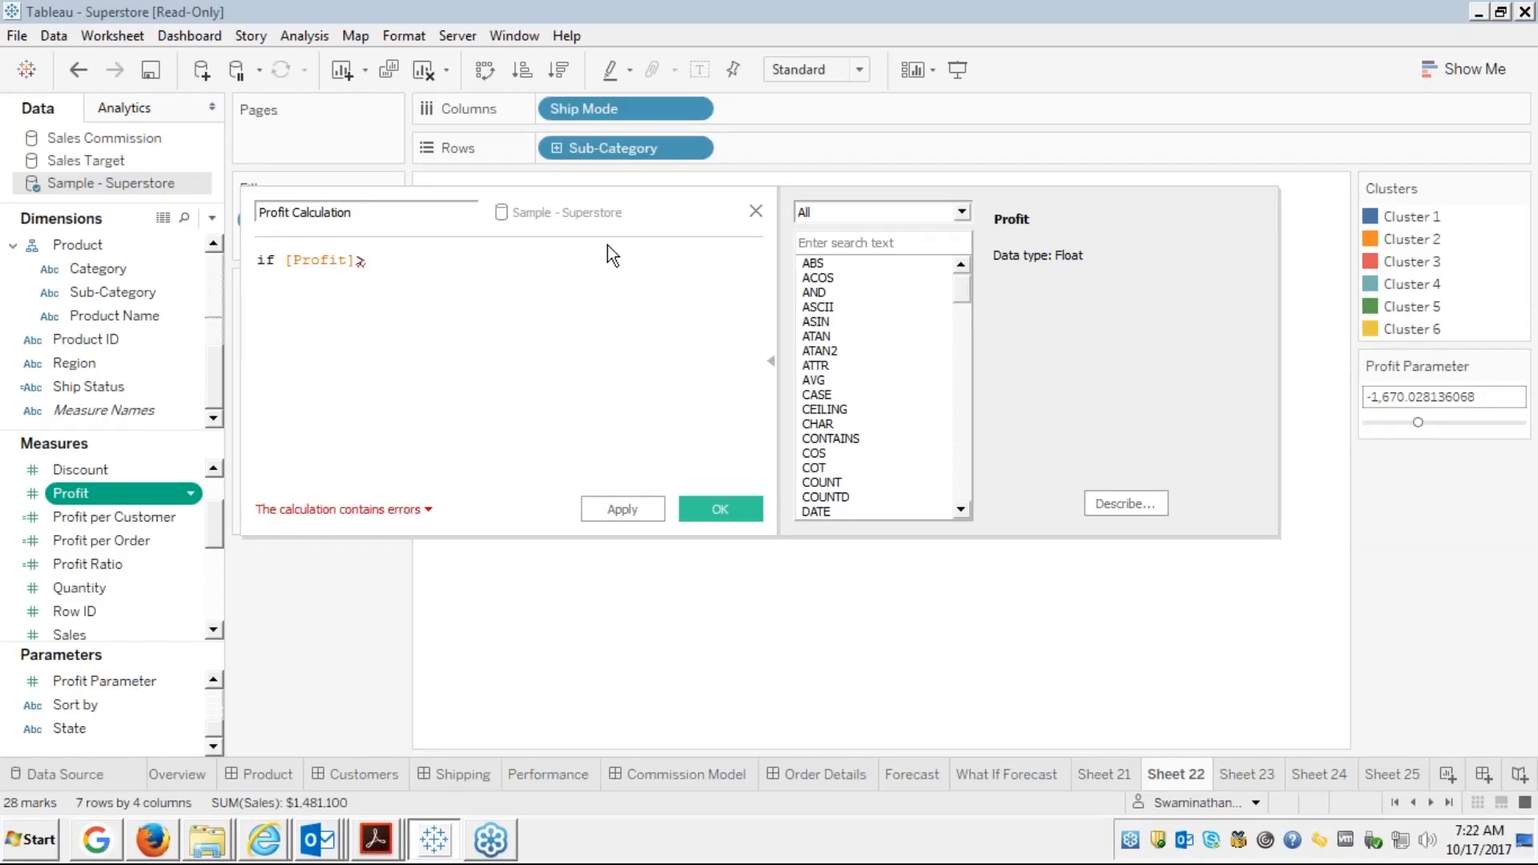
text(pro)
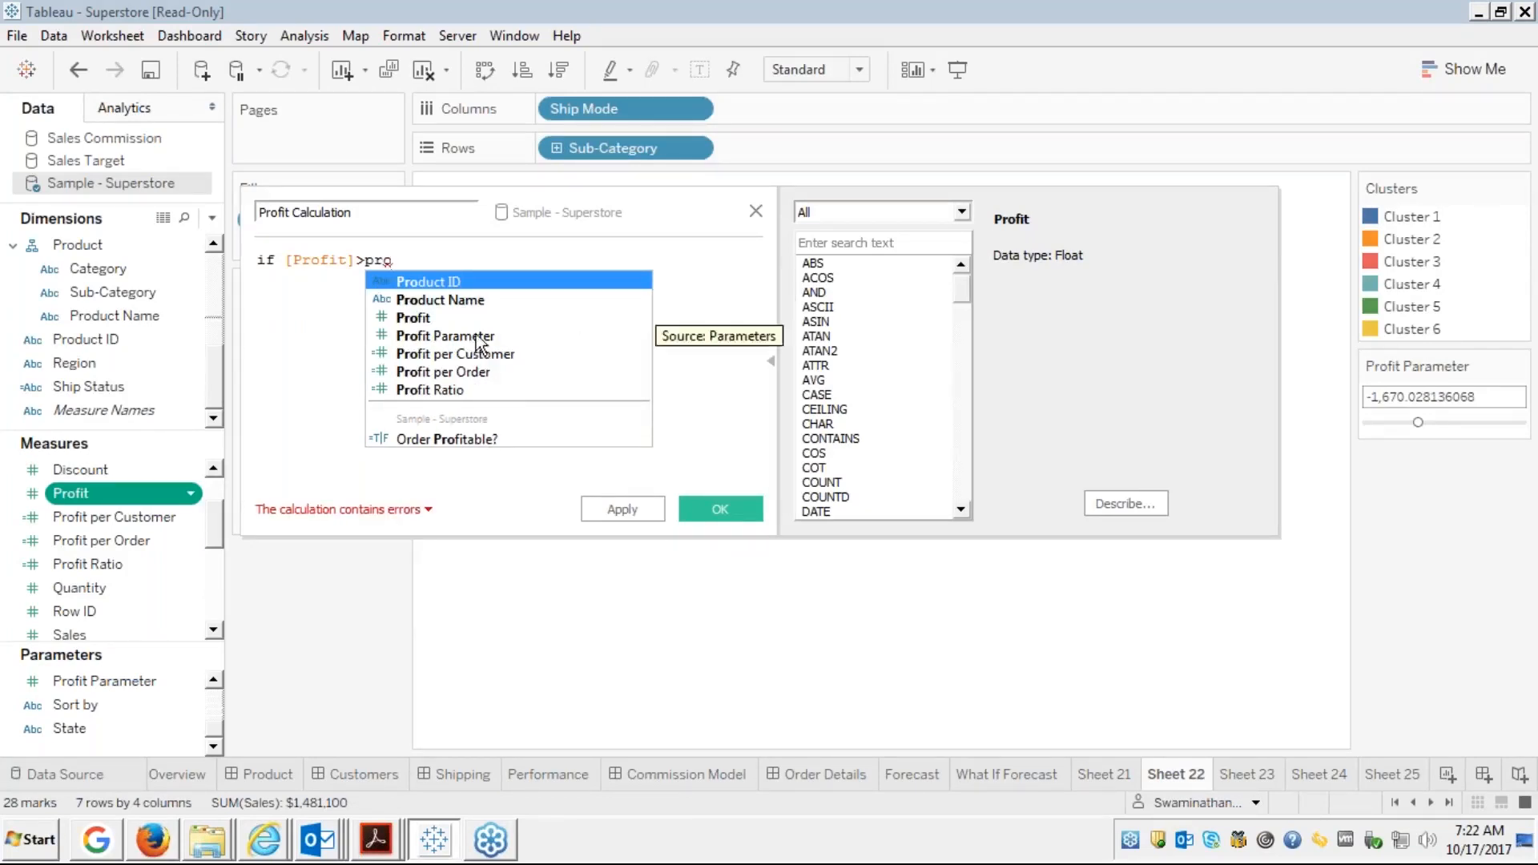
click(439, 337)
key(Return)
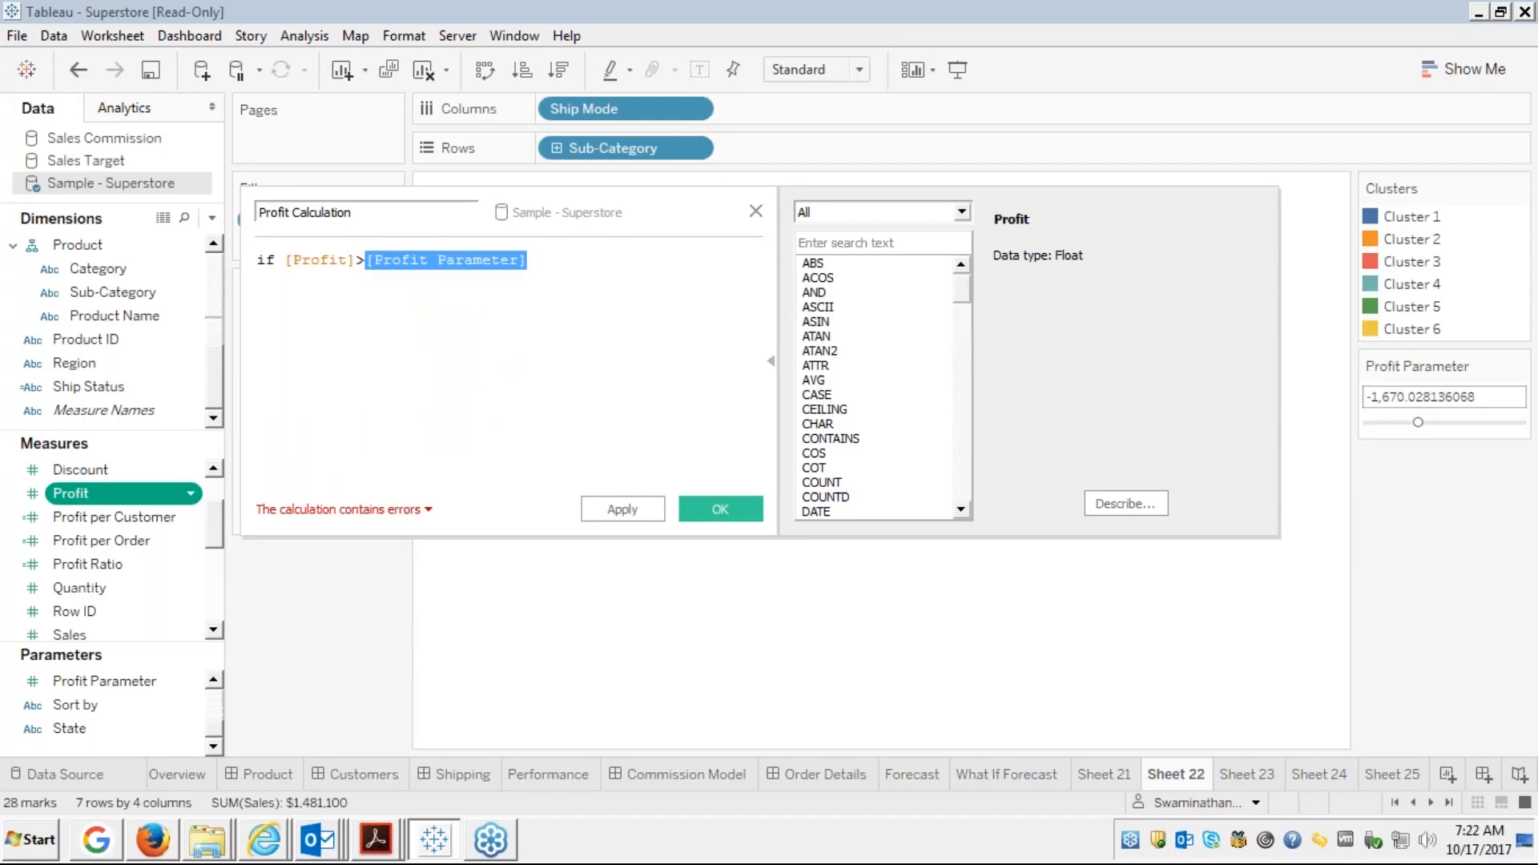
click(542, 258)
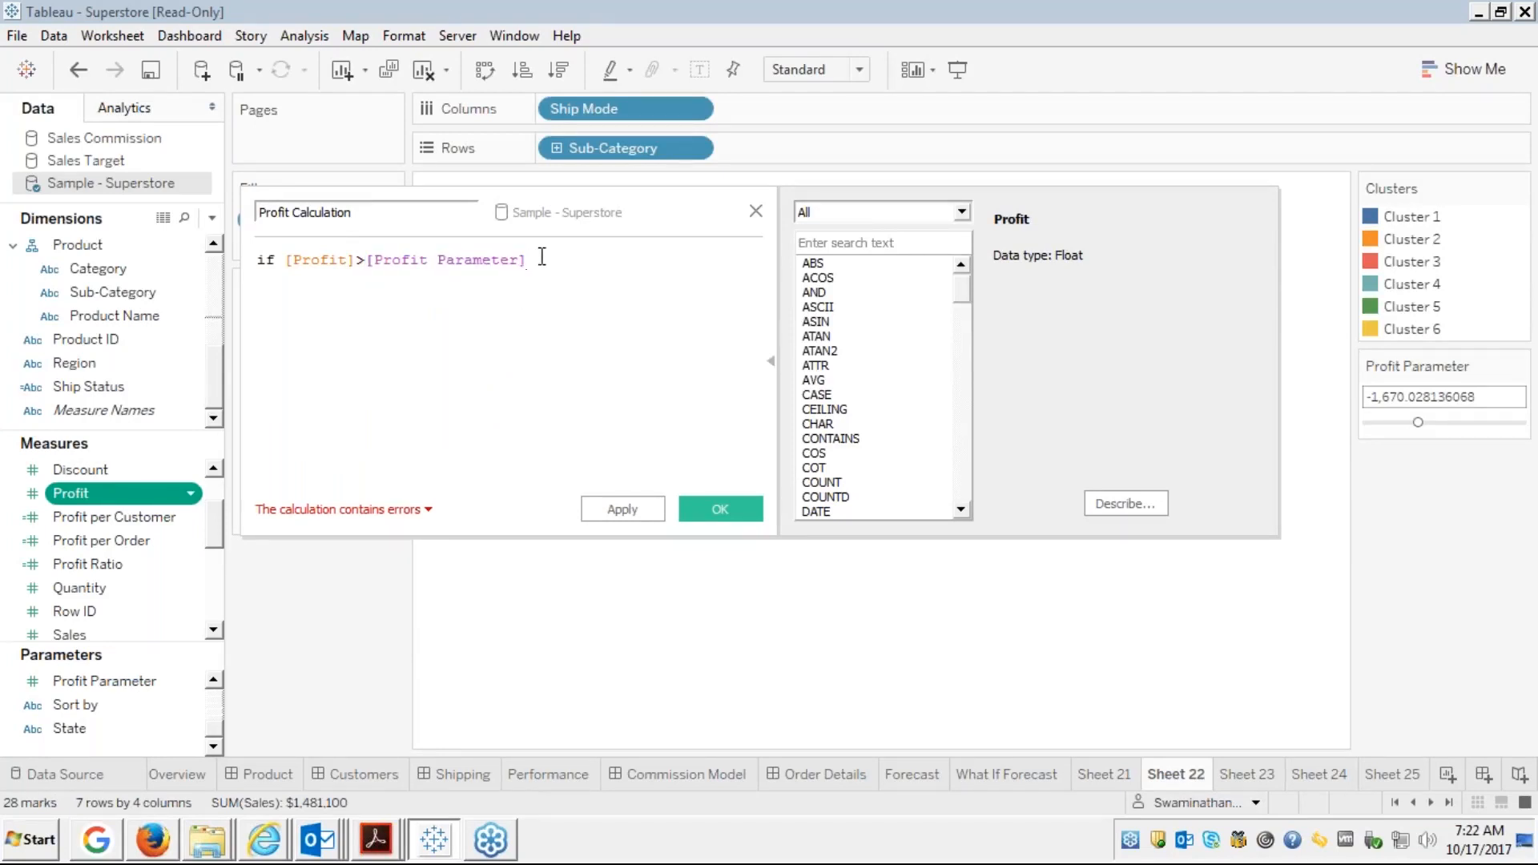
Add a THEN clause returning [Profit]
key(Return)
text(then)
key(Return)
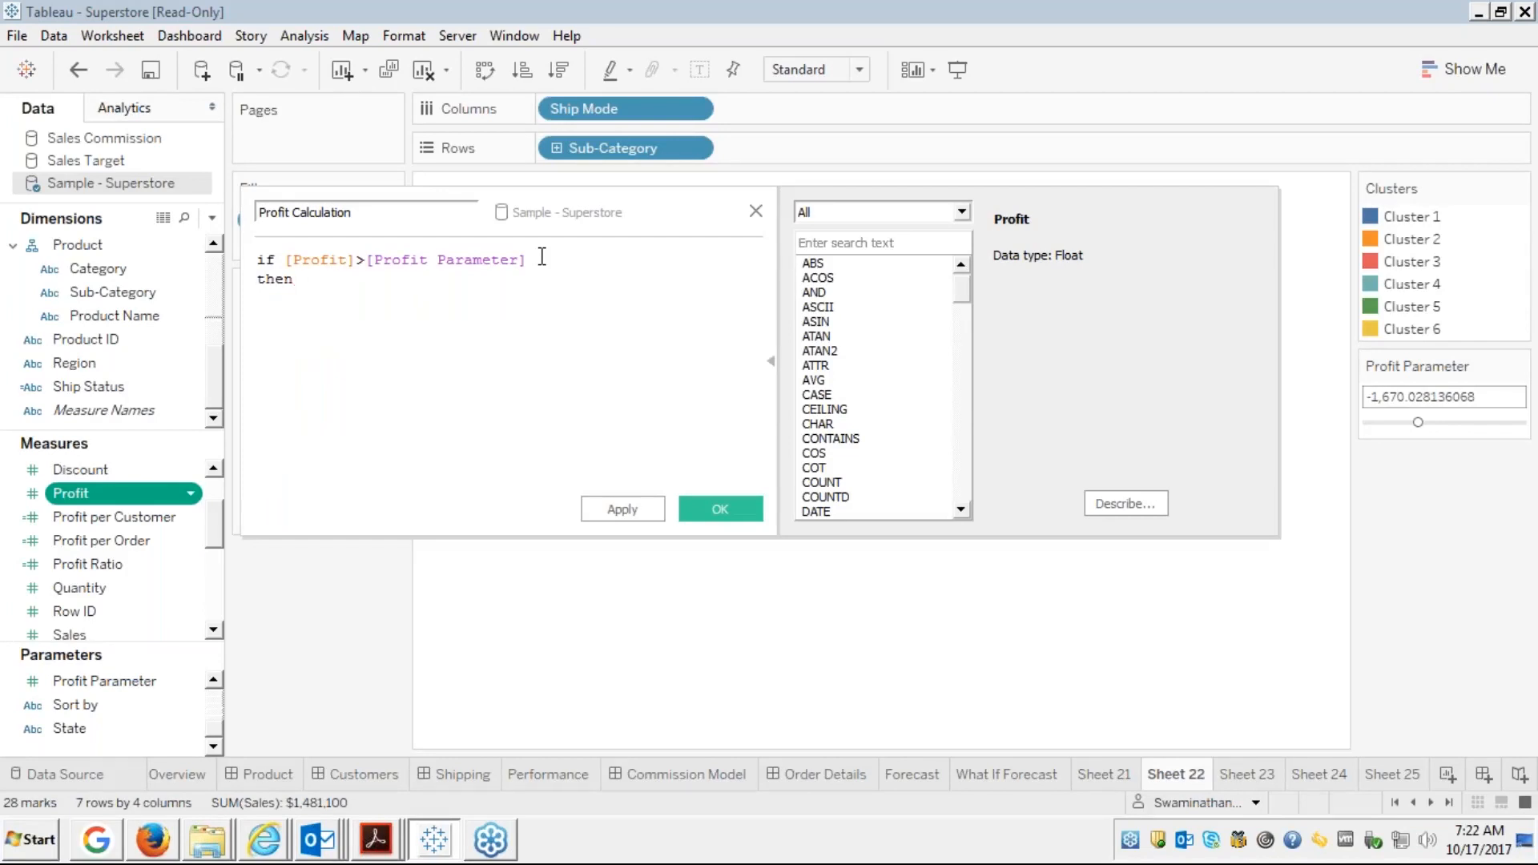
text(profit)
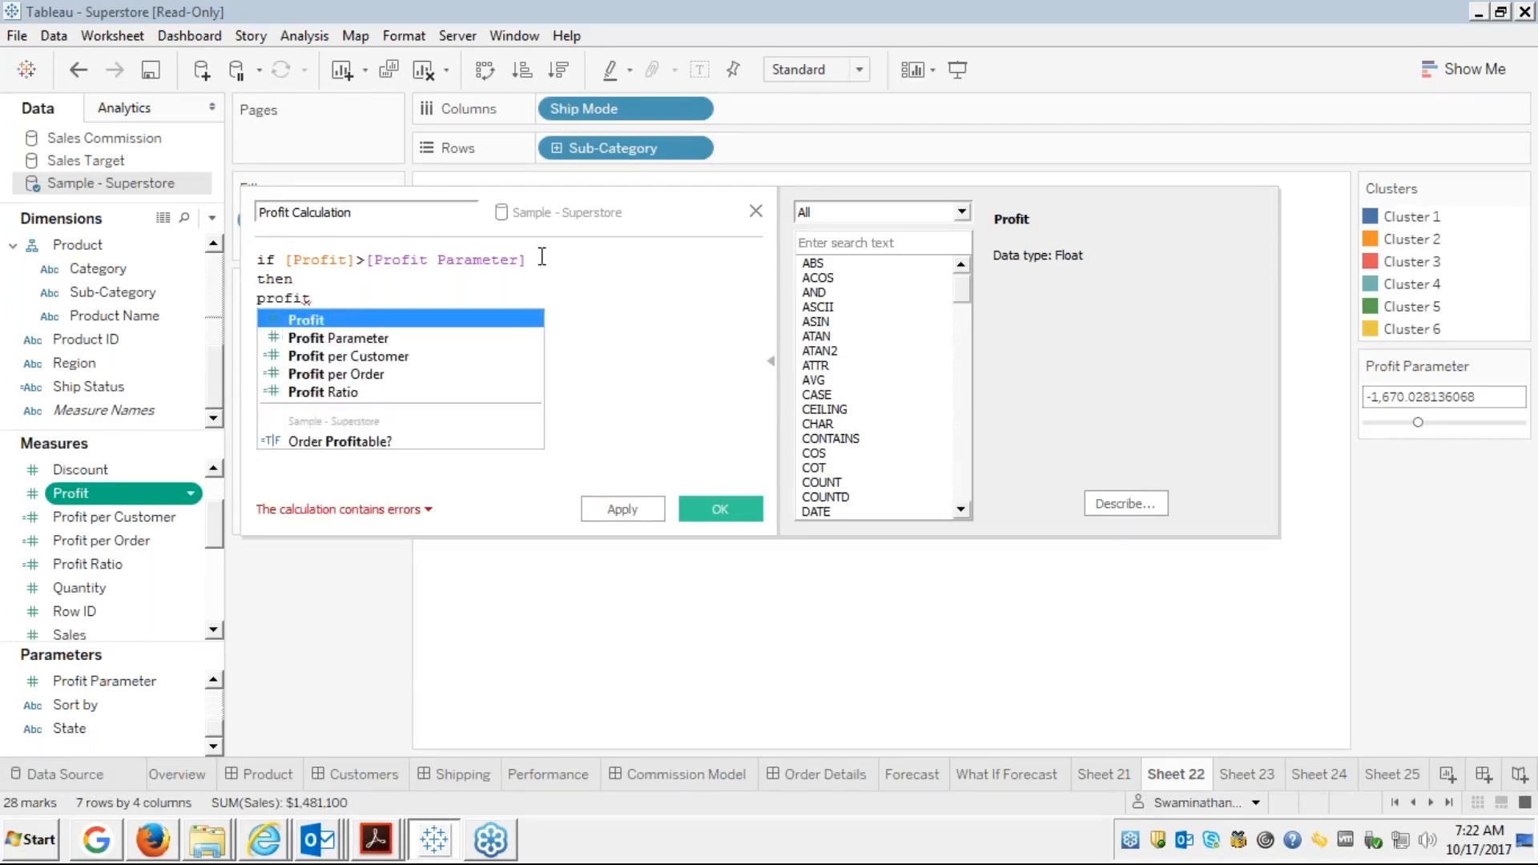
key(Return)
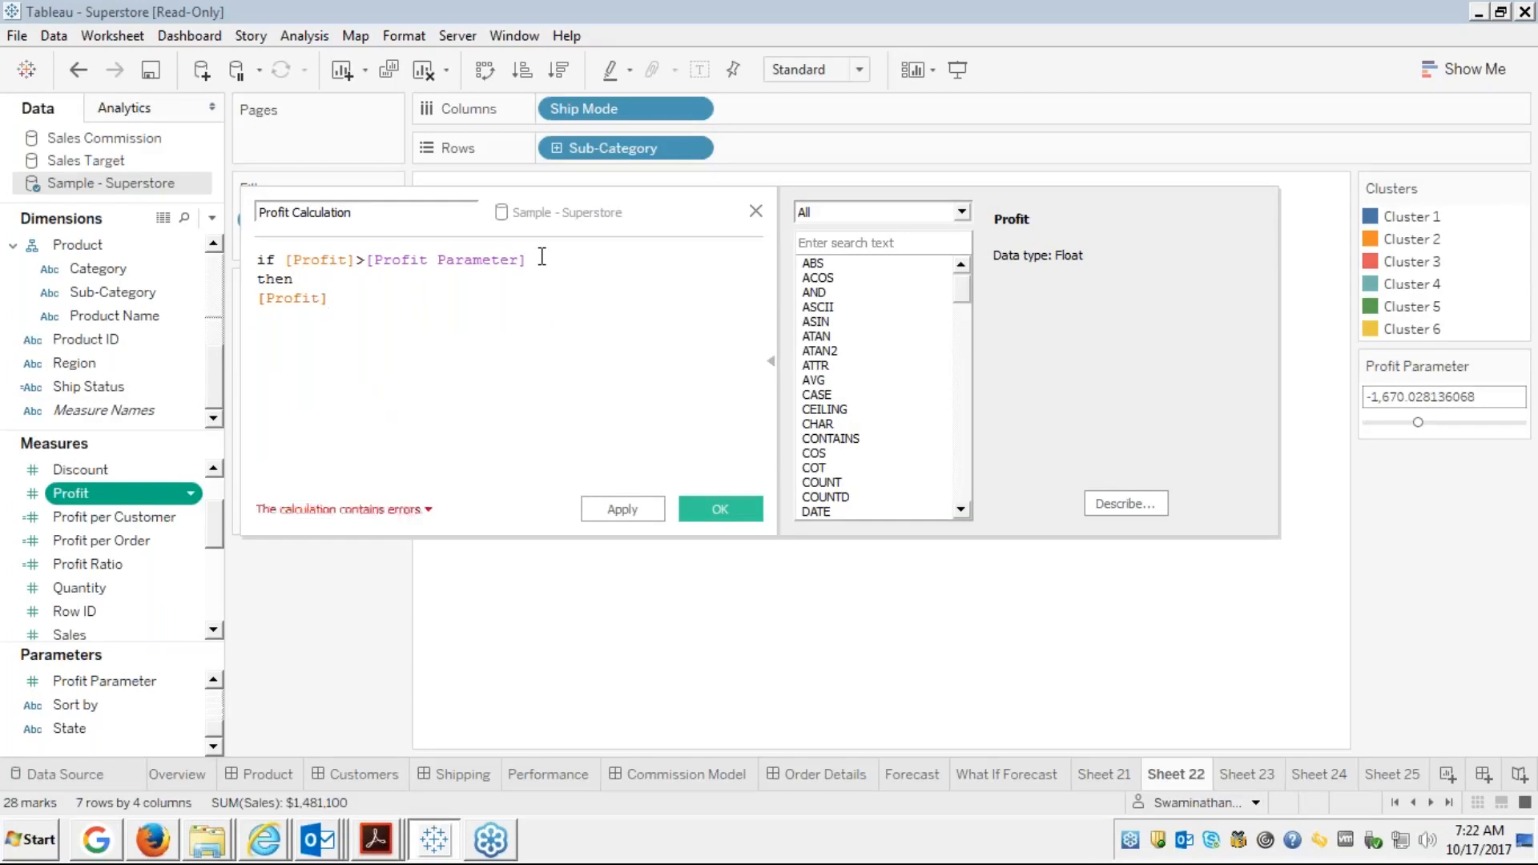
Close the IF with END instead of ELSE and save the calculation
key(Return)
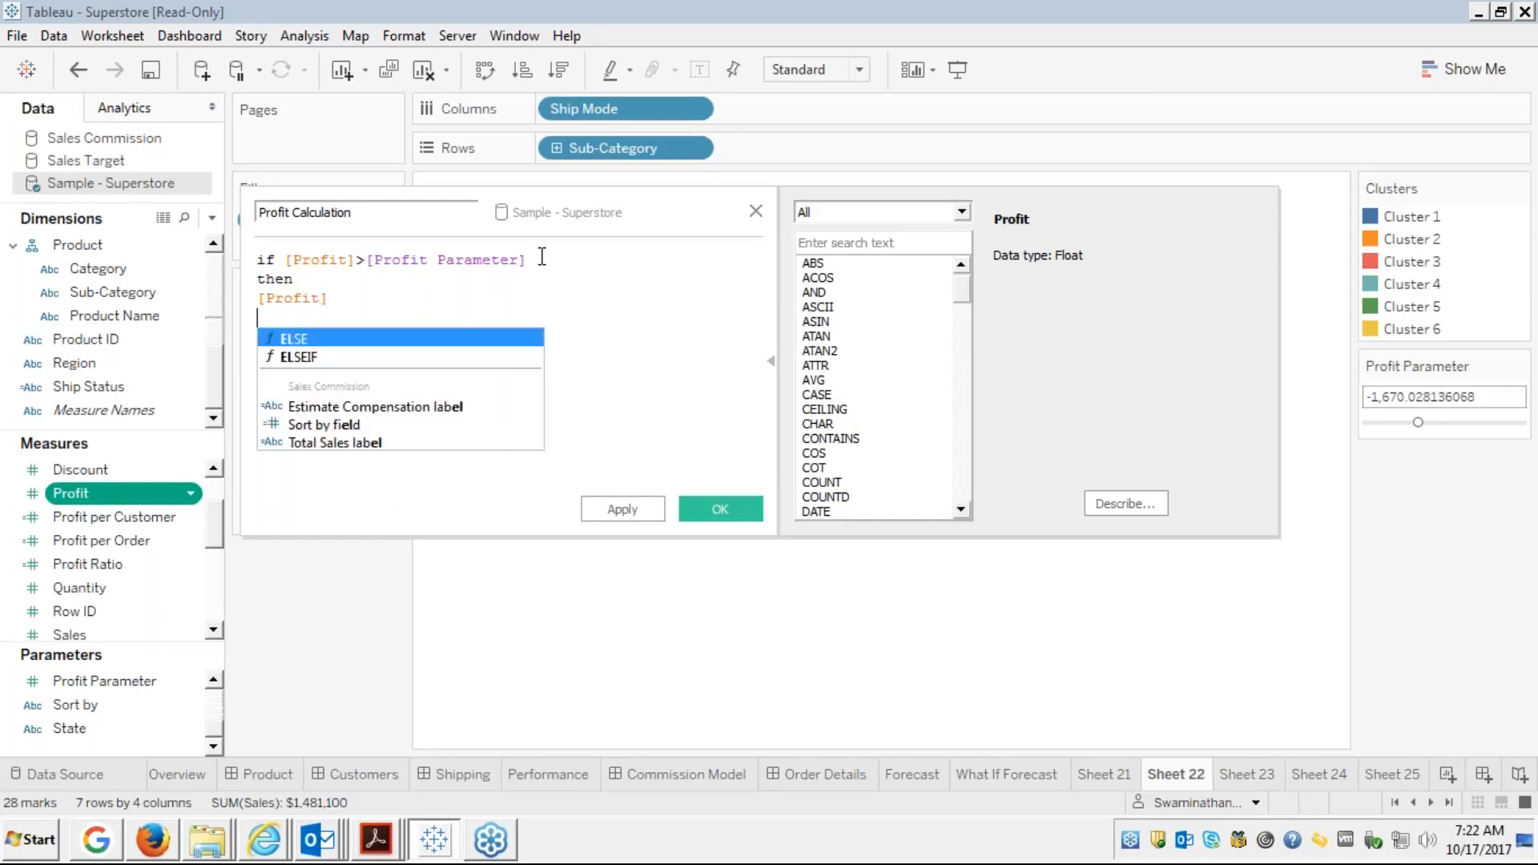
text(else)
key(Return)
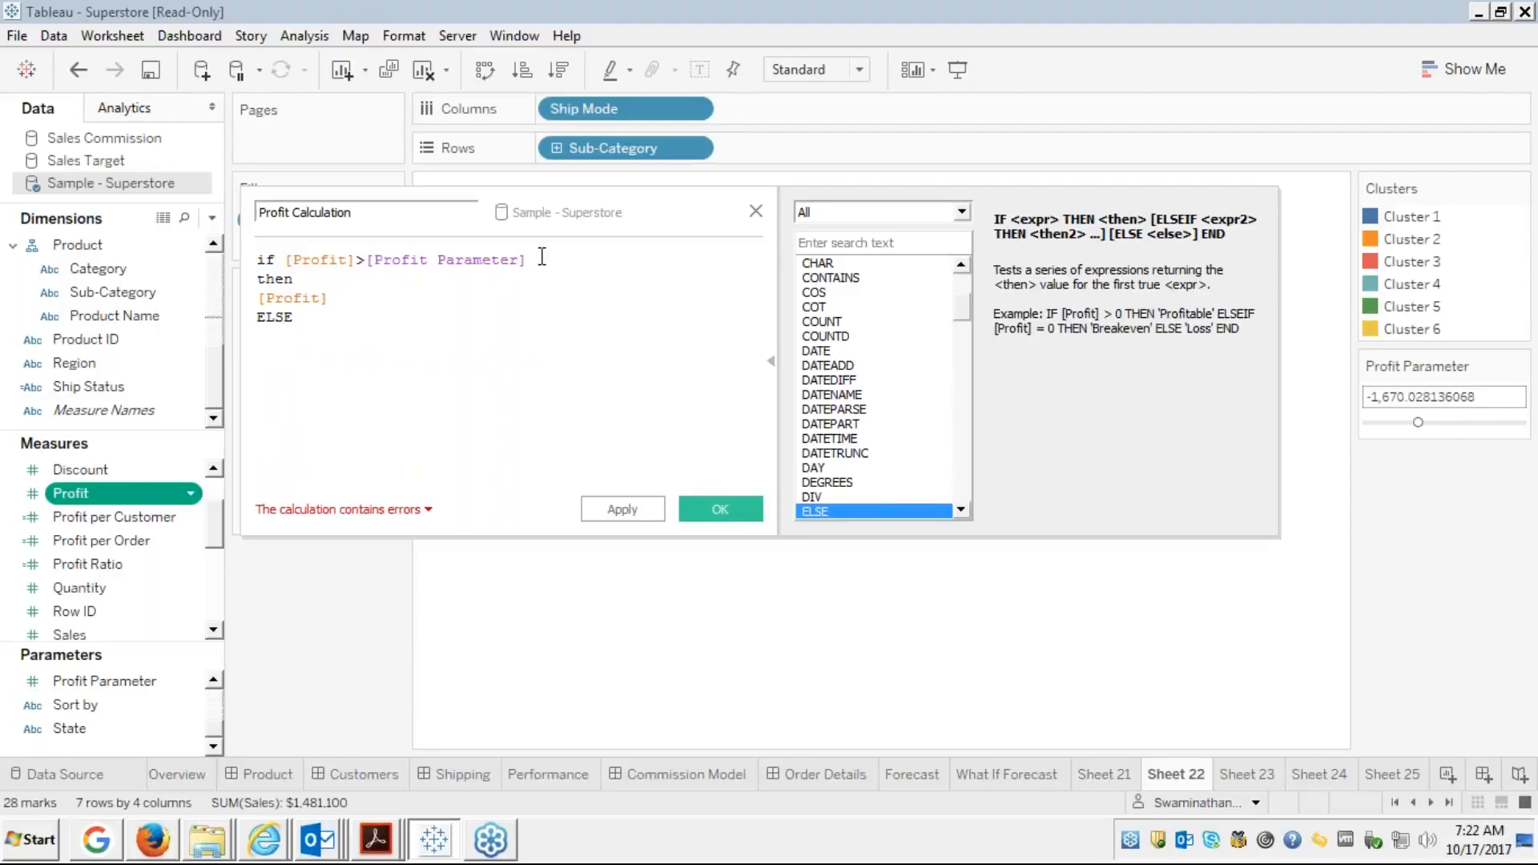
key(BackSpace)
key(BackSpace)
key(BackSpace)
key(BackSpace)
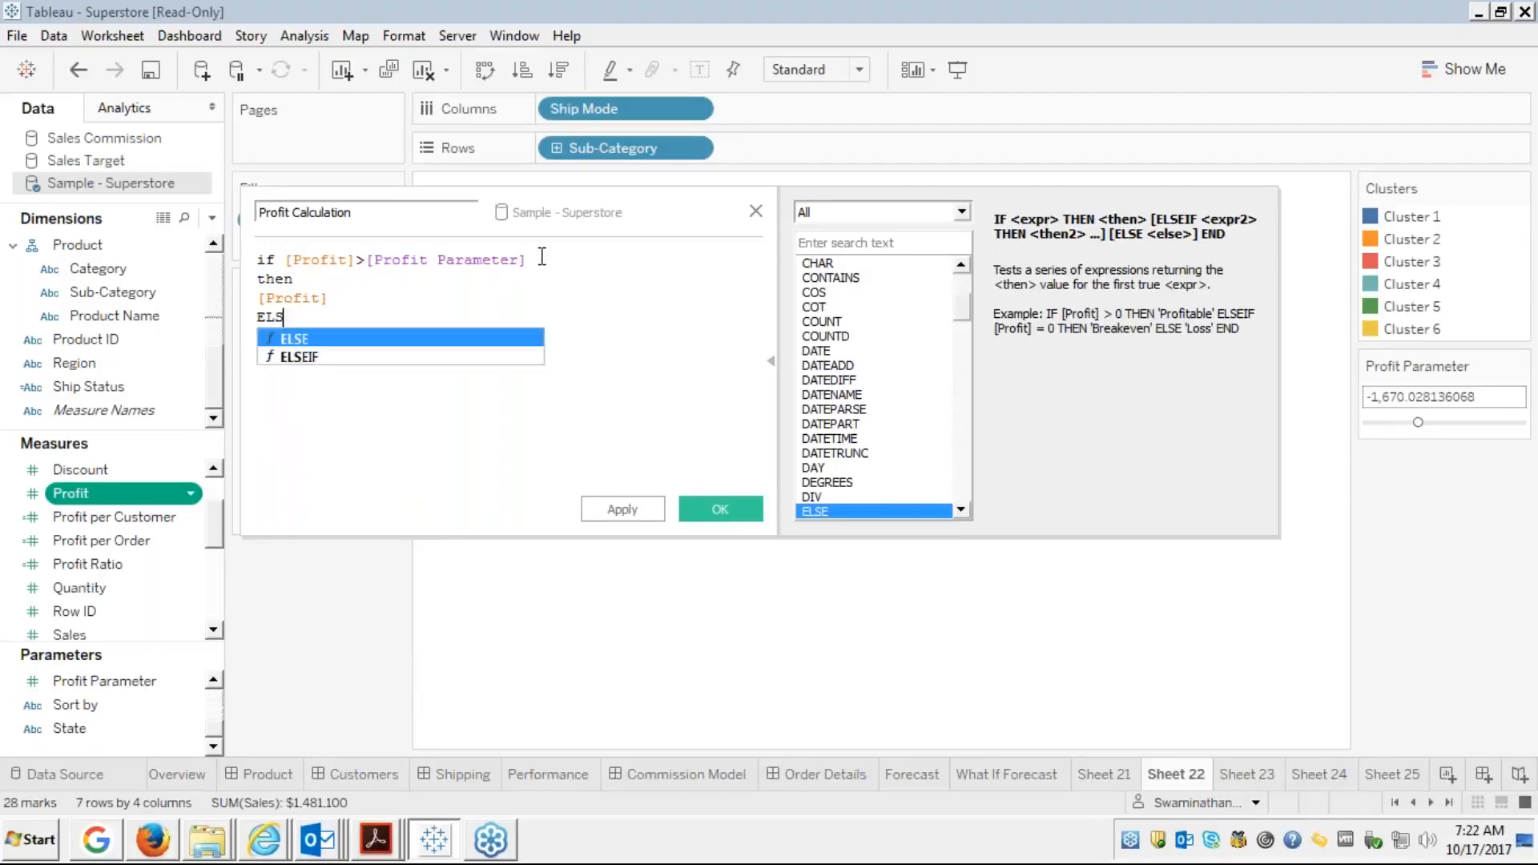
key(BackSpace)
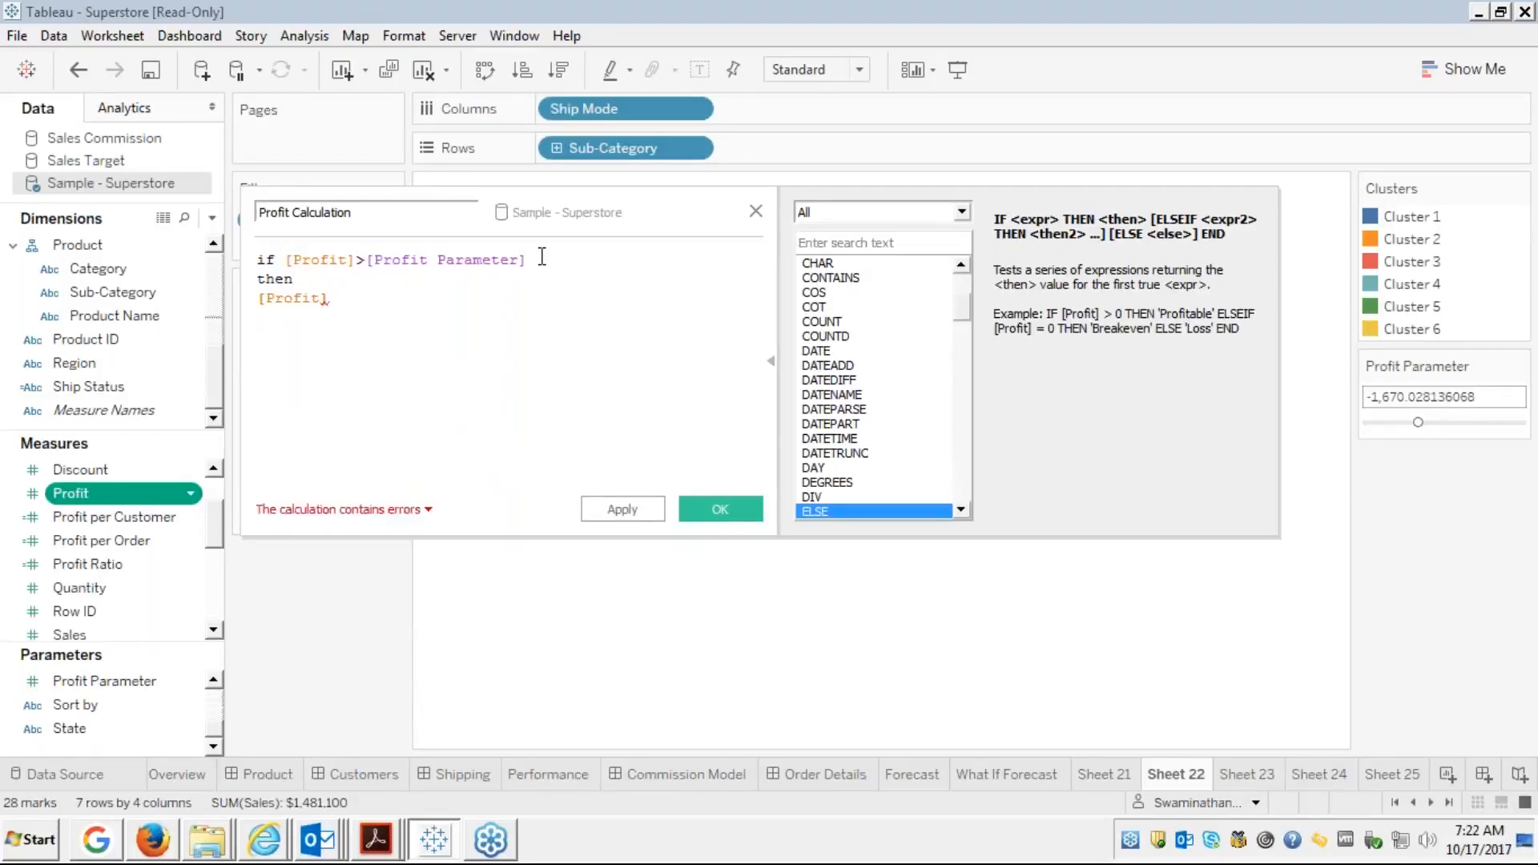
key(BackSpace)
key(Return)
text(END)
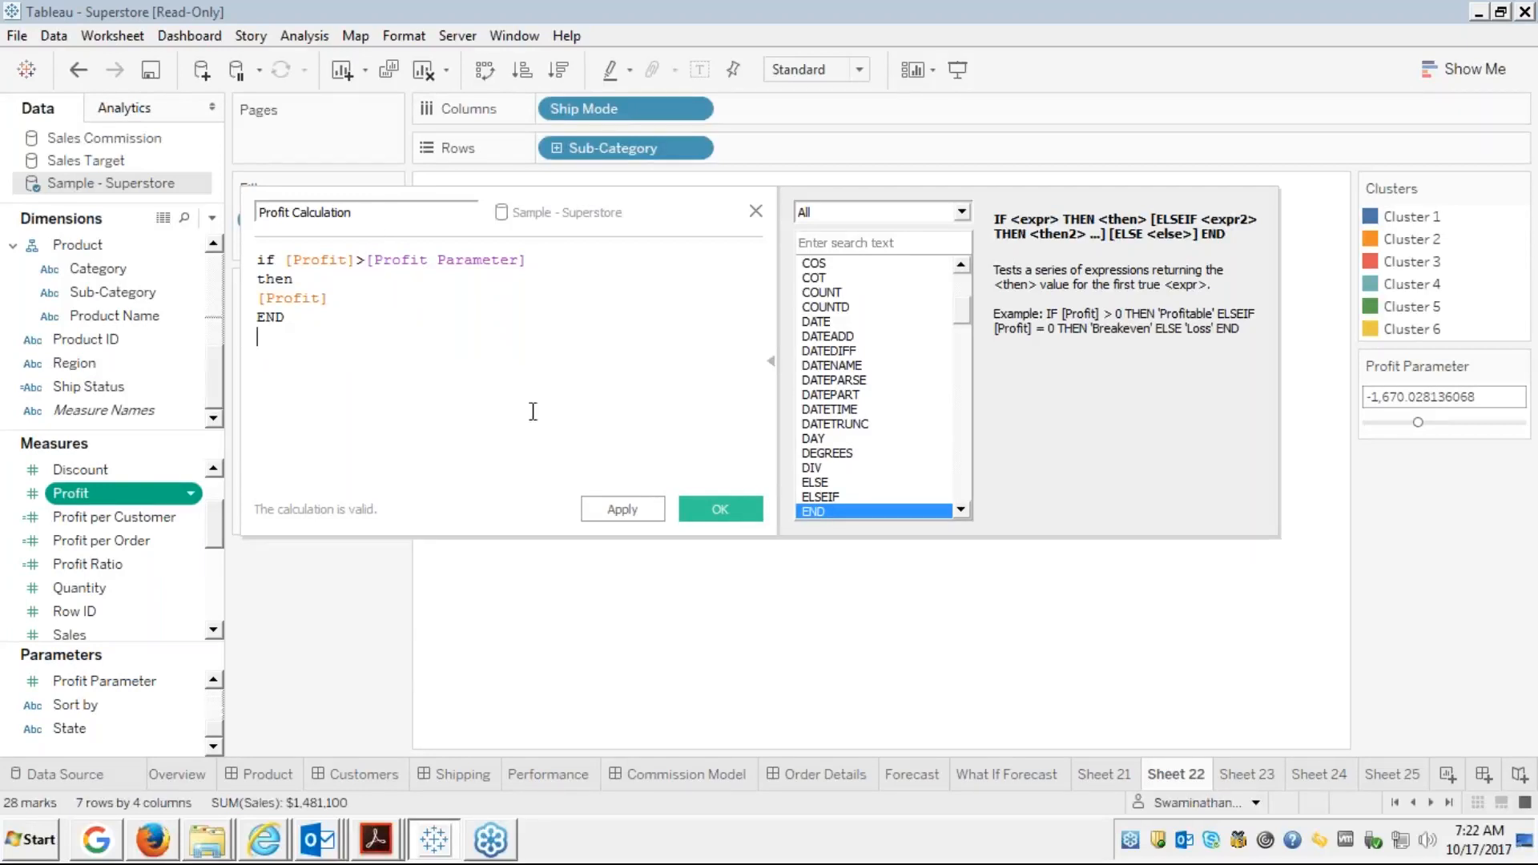
click(721, 516)
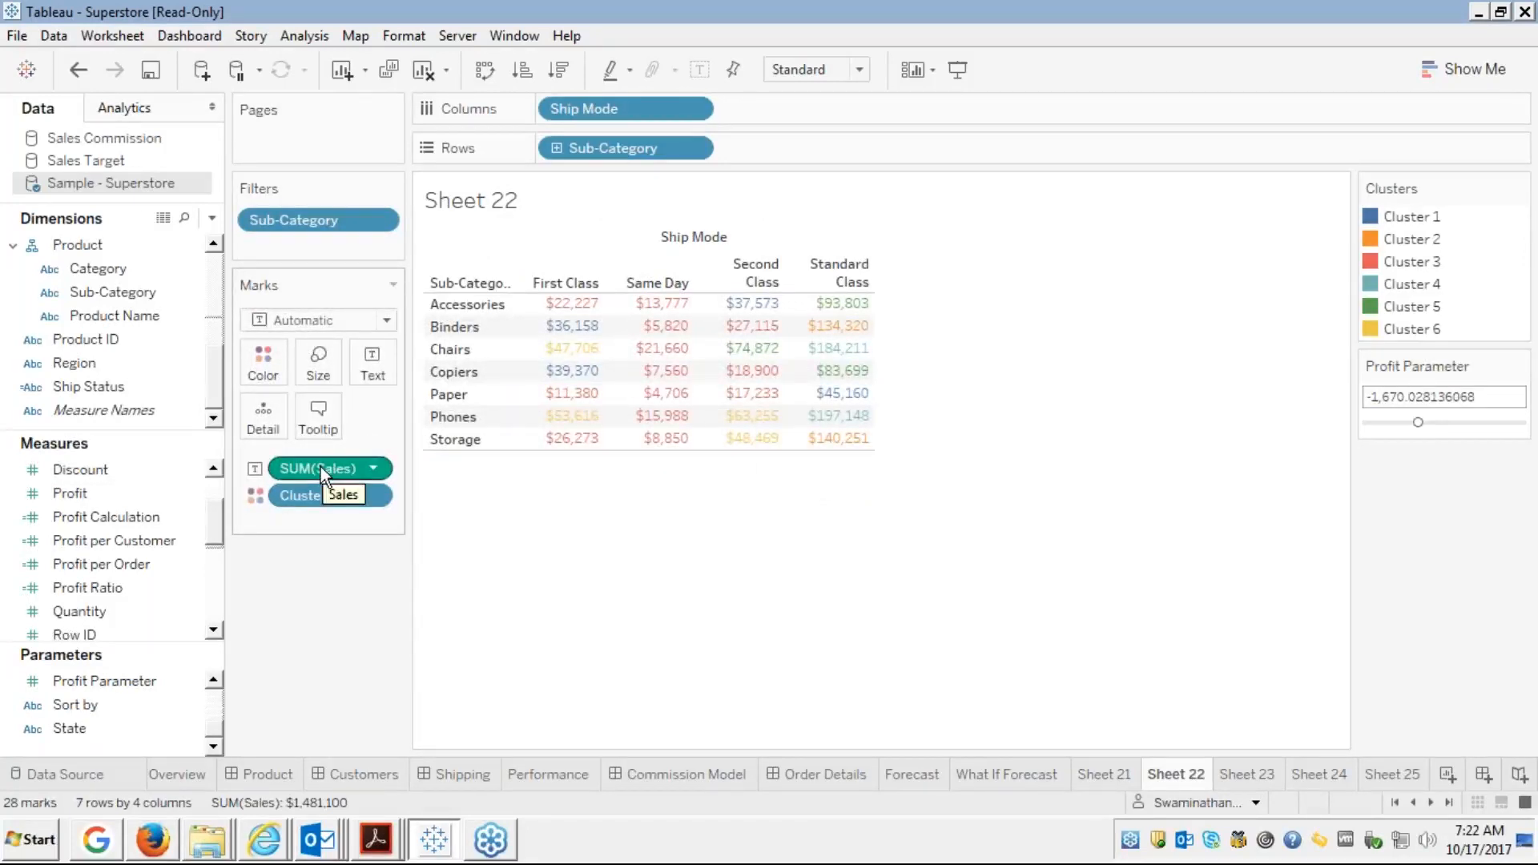
Replace SUM(Sales) on the Marks card with Profit Calculation as the text values
drag(320, 466, 112, 493)
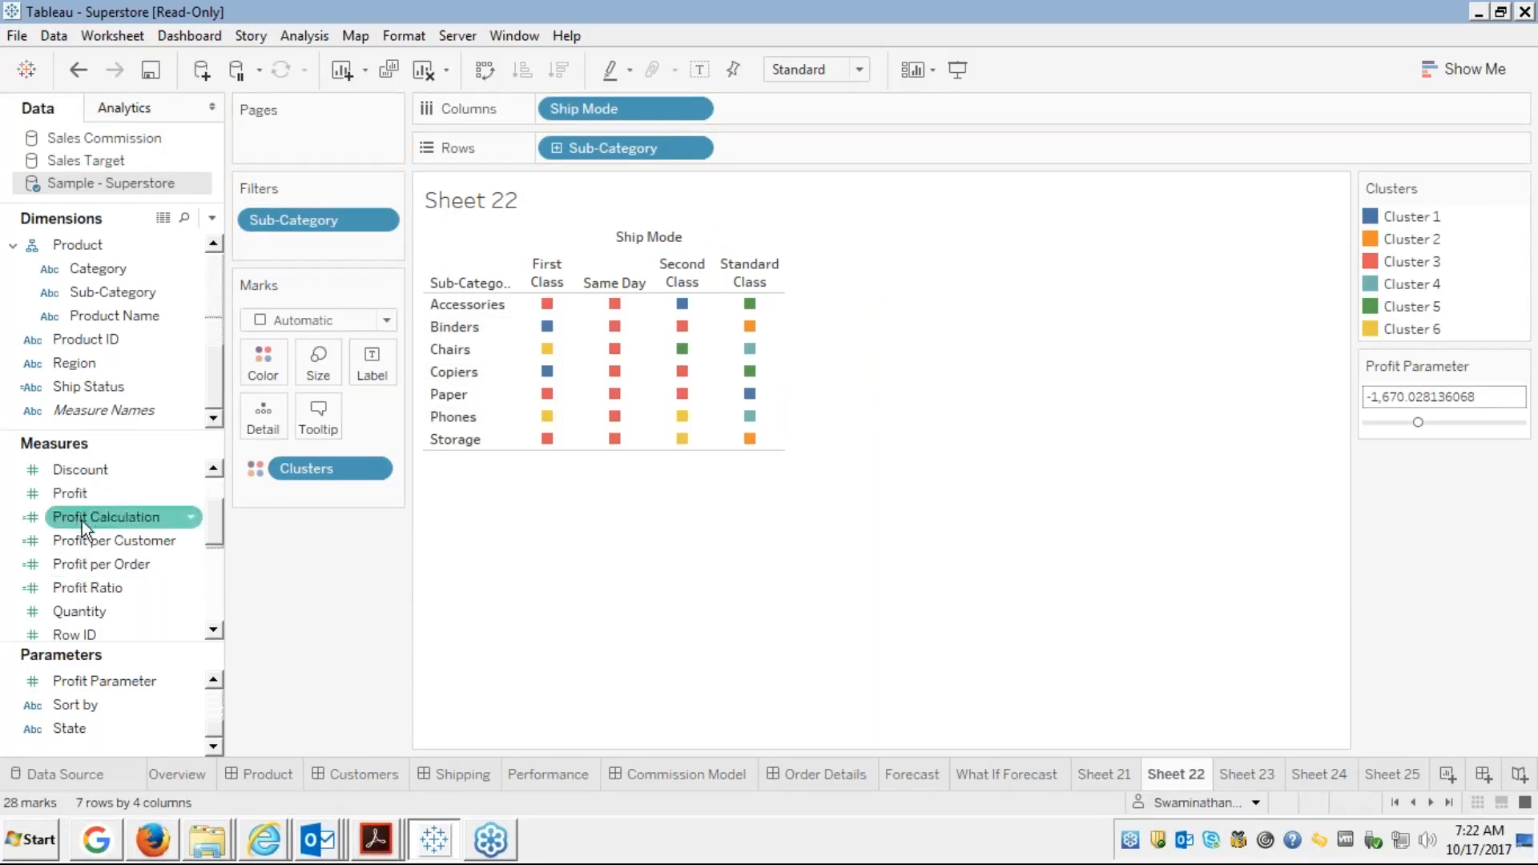
click(105, 519)
drag(103, 512, 373, 373)
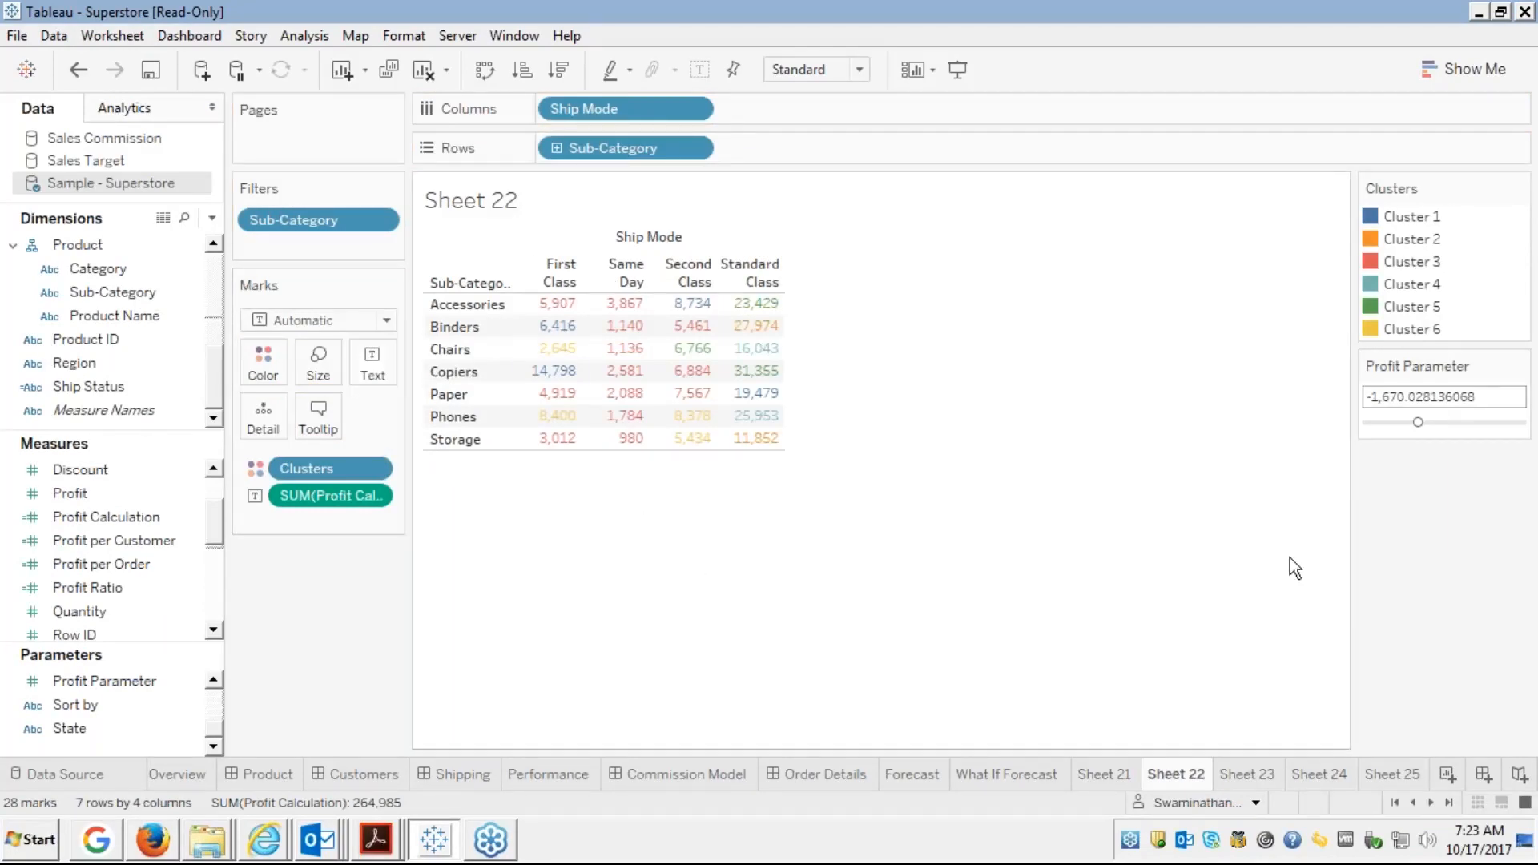
Slide the Profit Parameter to about 1,061, leaving only Binders, Copiers and Phones
click(1434, 421)
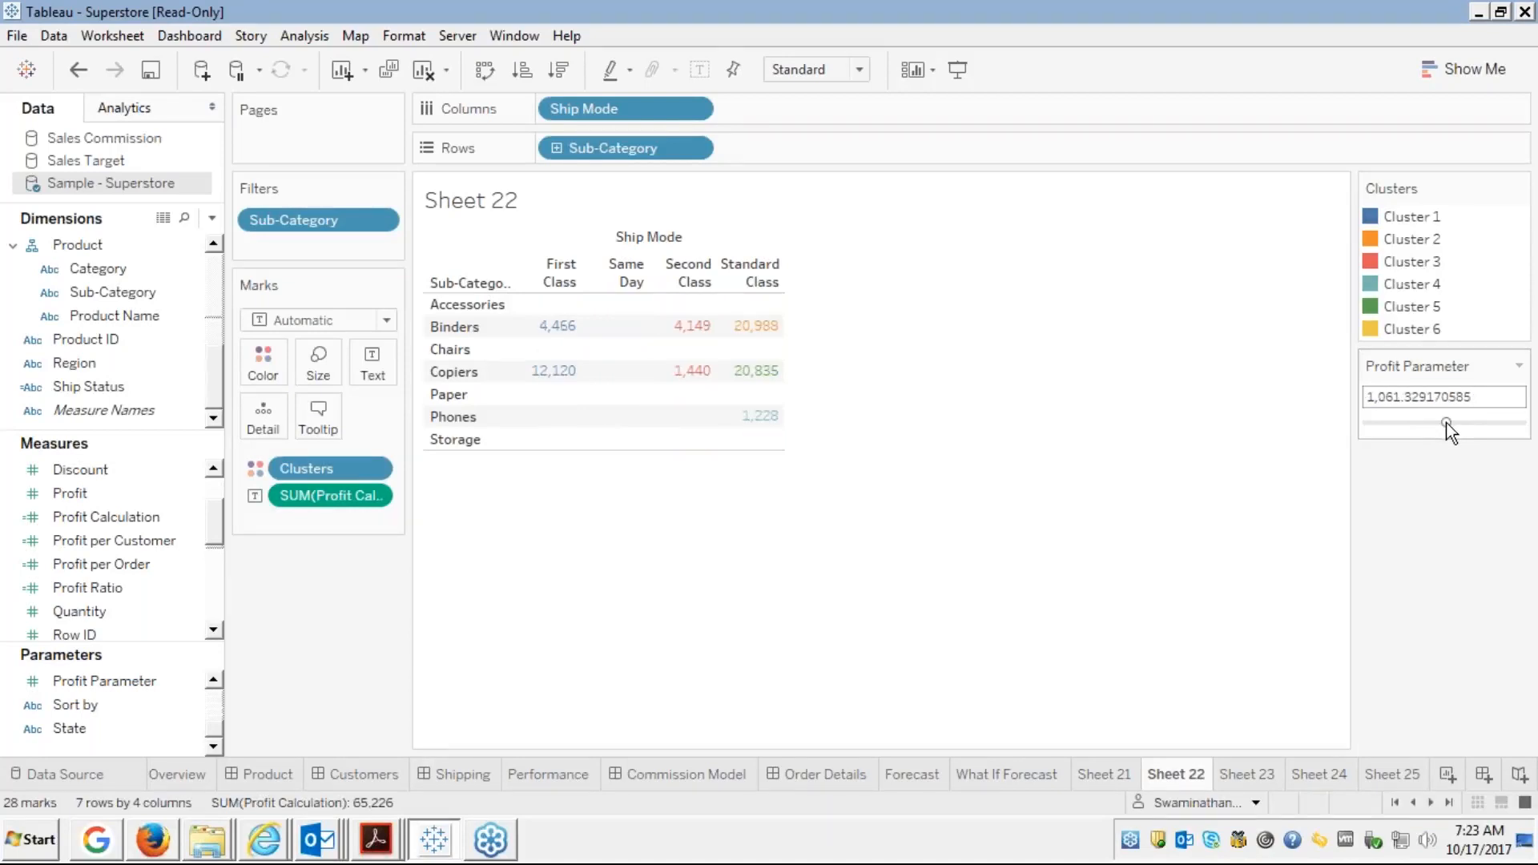
mouse_move(1455, 426)
mouse_down()
mouse_move(1477, 426)
mouse_move(1446, 421)
mouse_up()
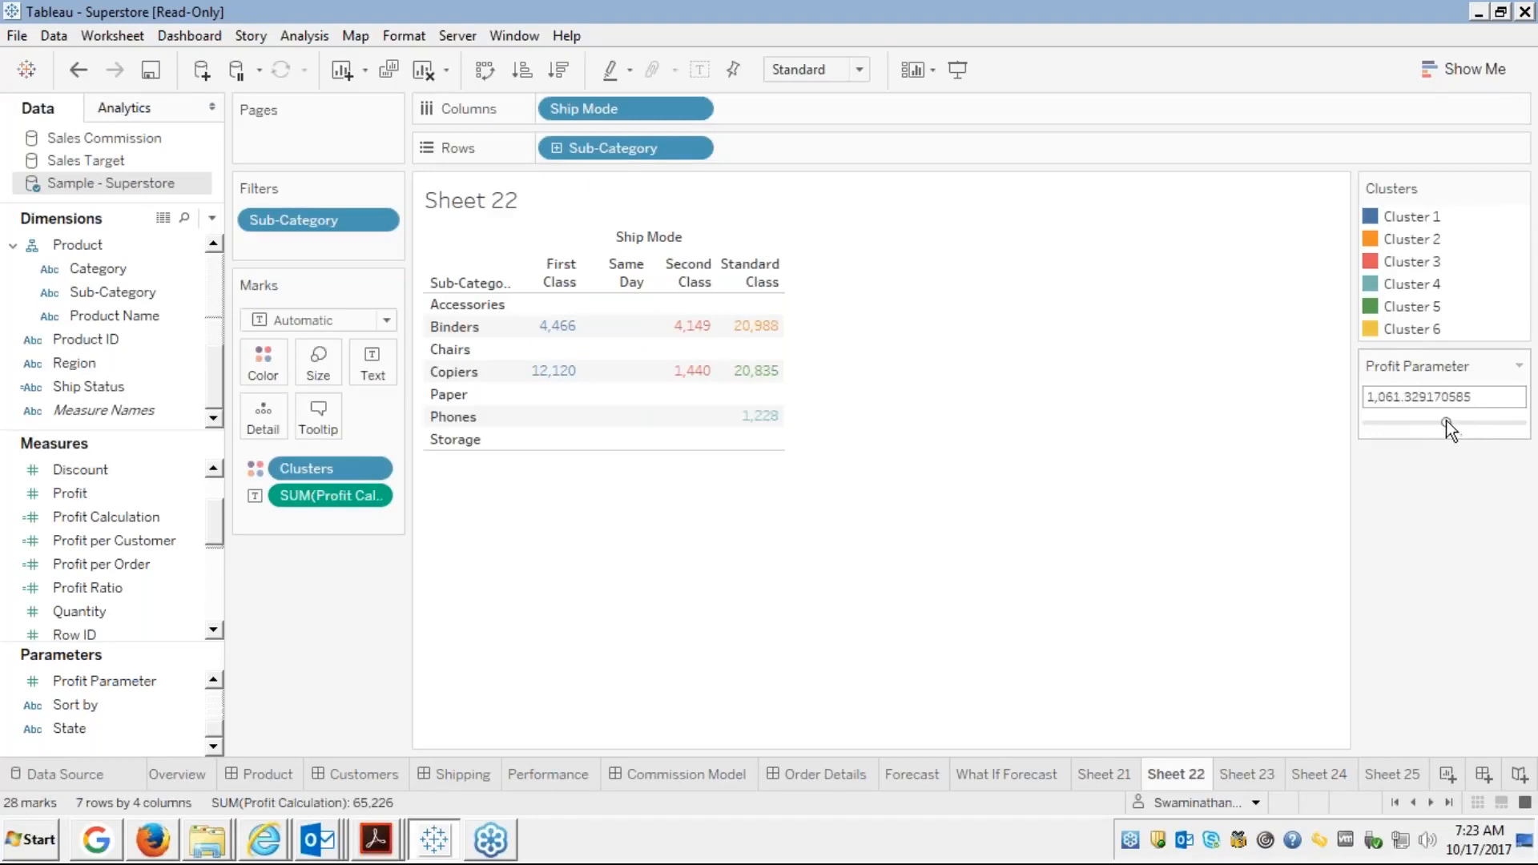
click(1519, 366)
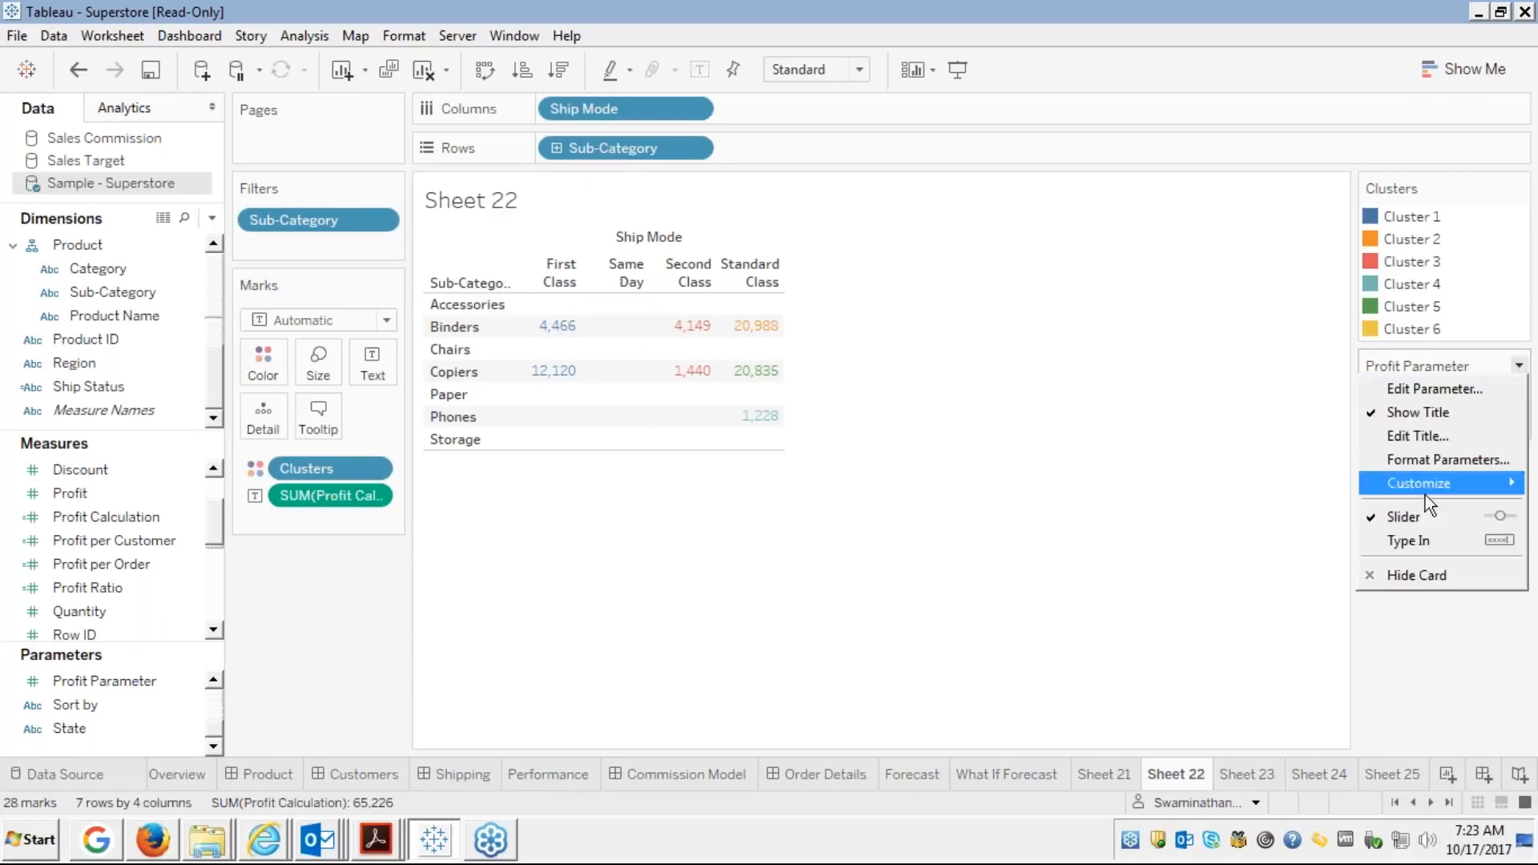
Switch the parameter to Type In and enter 30000, capping it at 8,399.976
click(1410, 539)
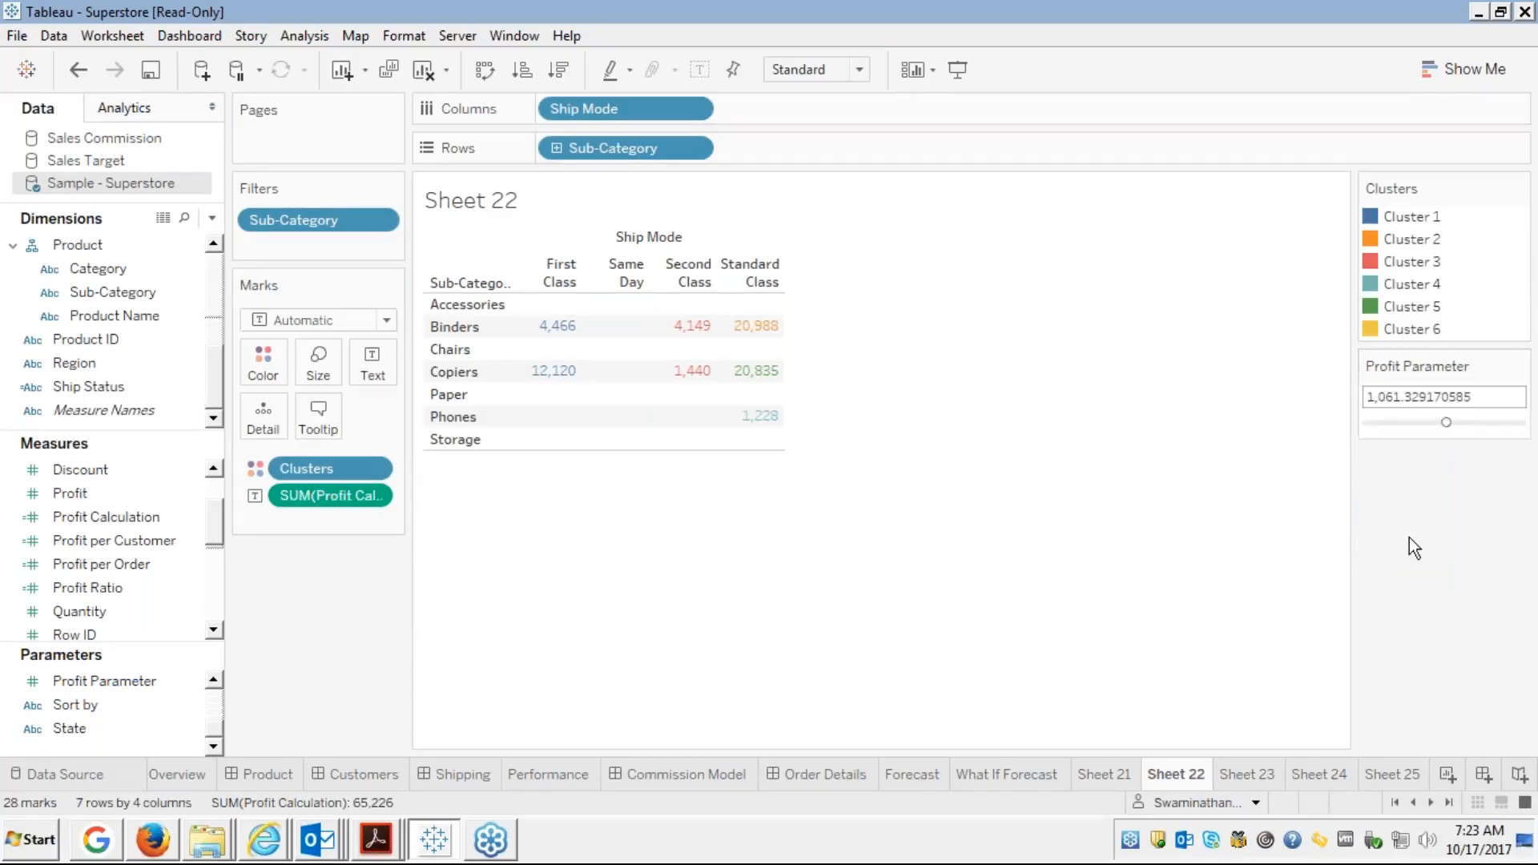
double_click(1430, 398)
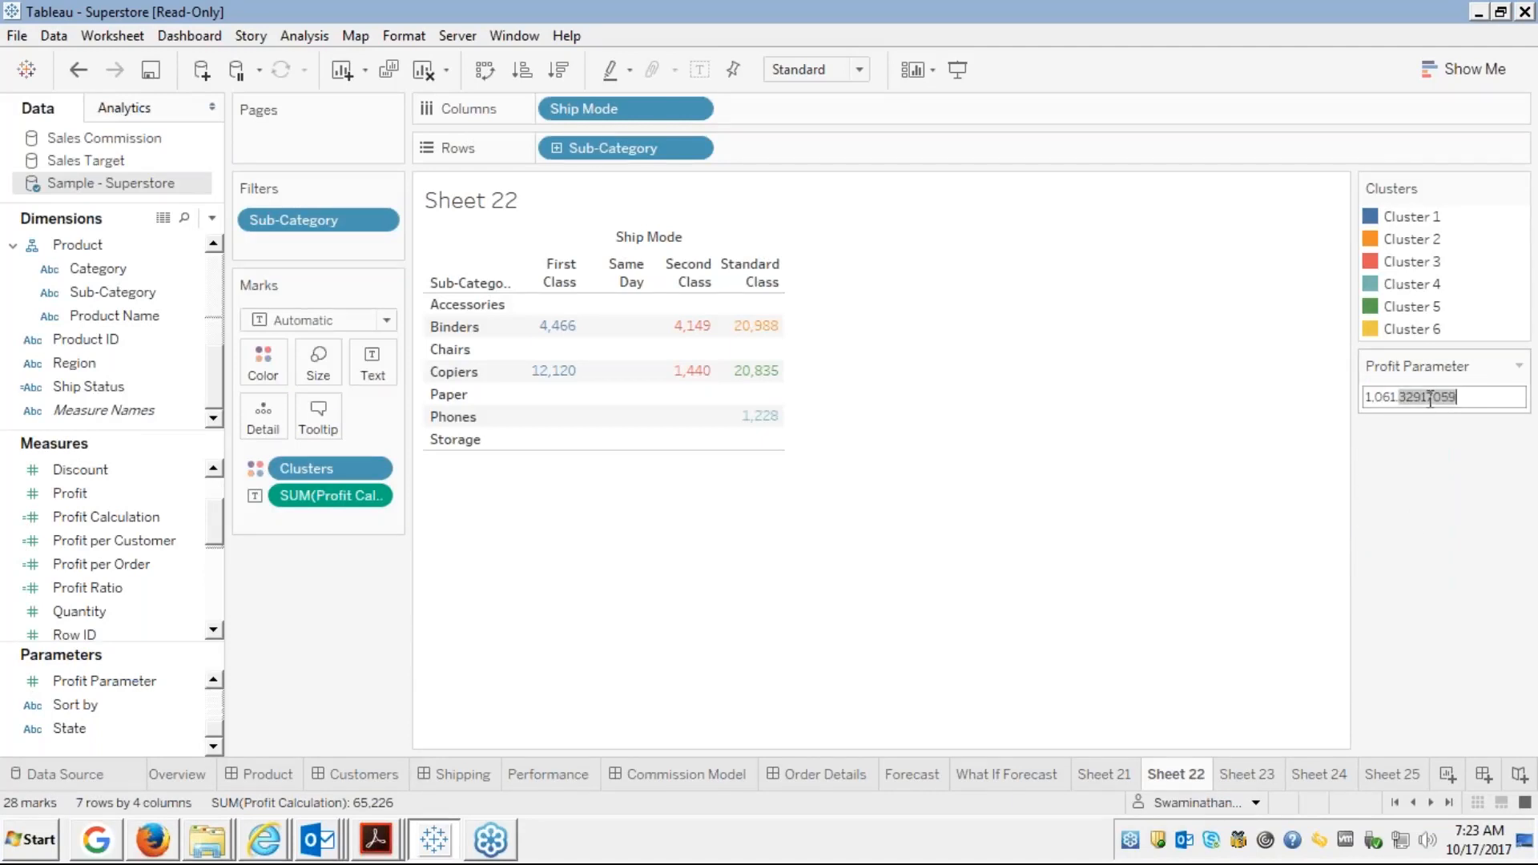
key(ctrl+a)
key(BackSpace)
text(30000)
key(Return)
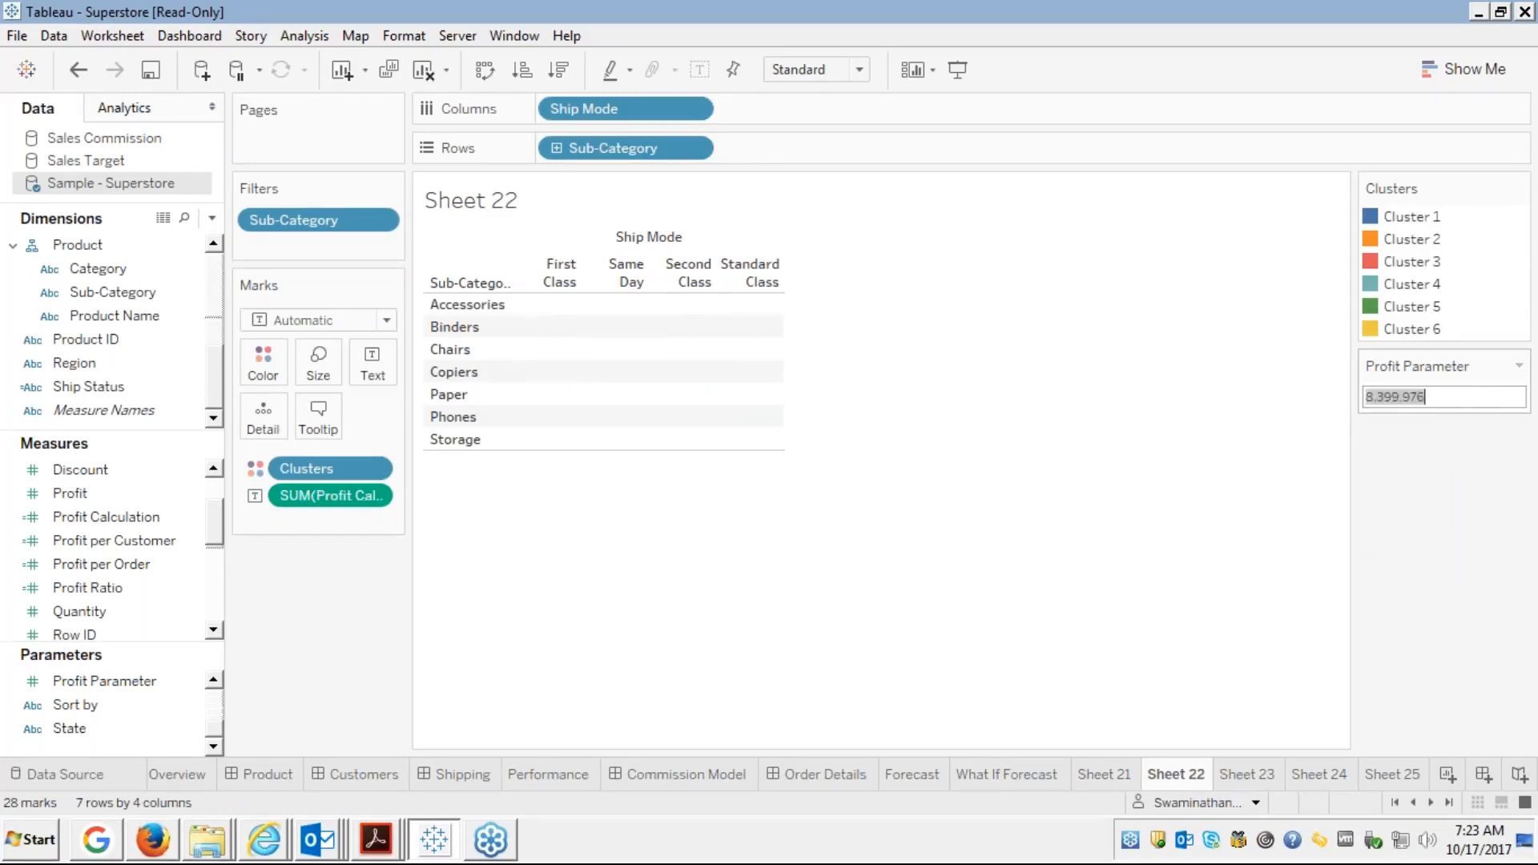
key(BackSpace)
text(10000)
key(Escape)
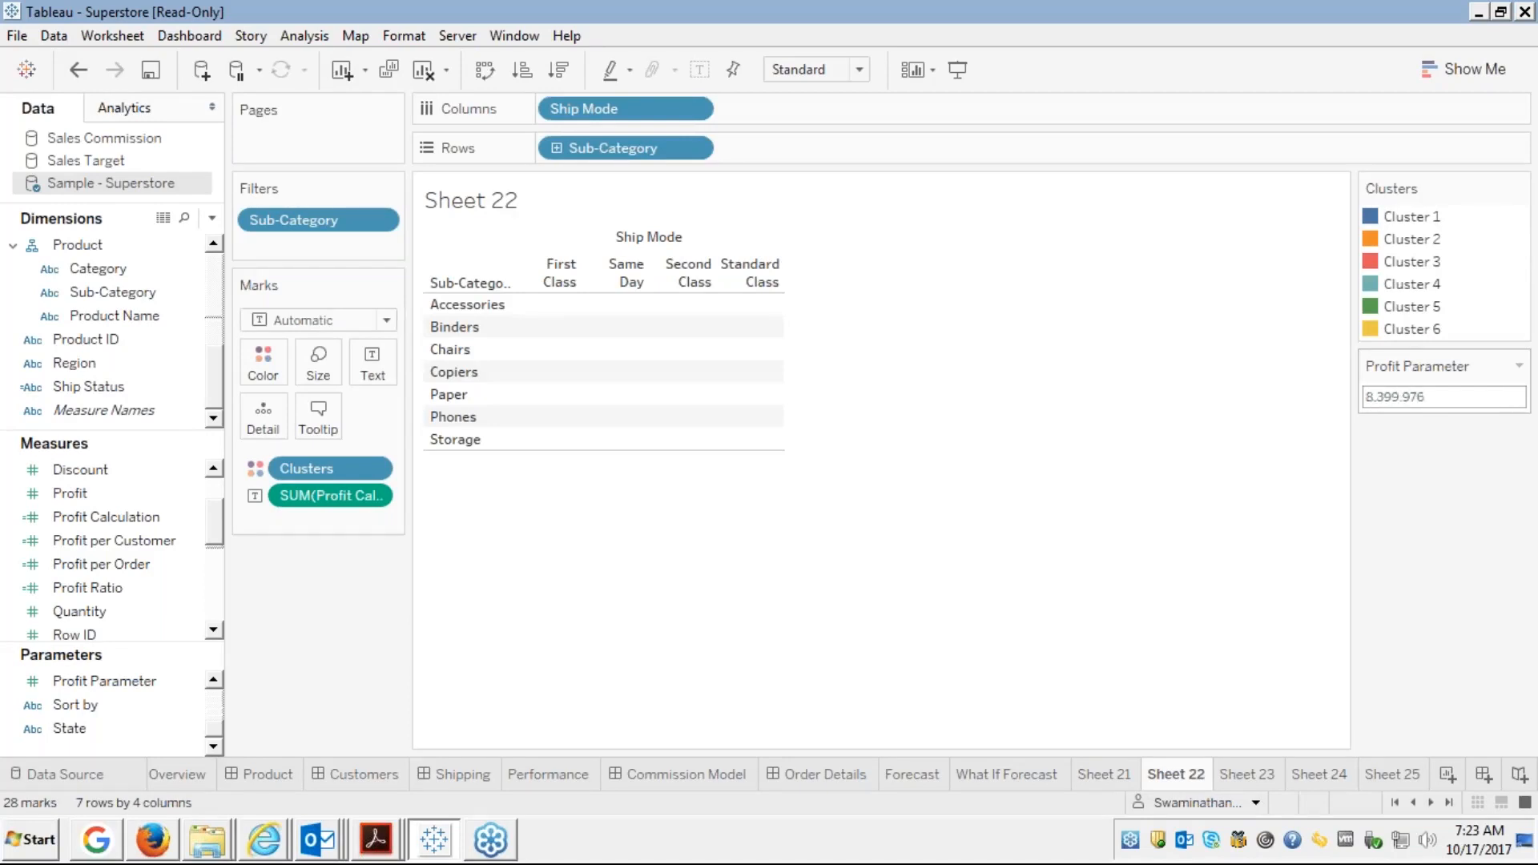
click(1426, 398)
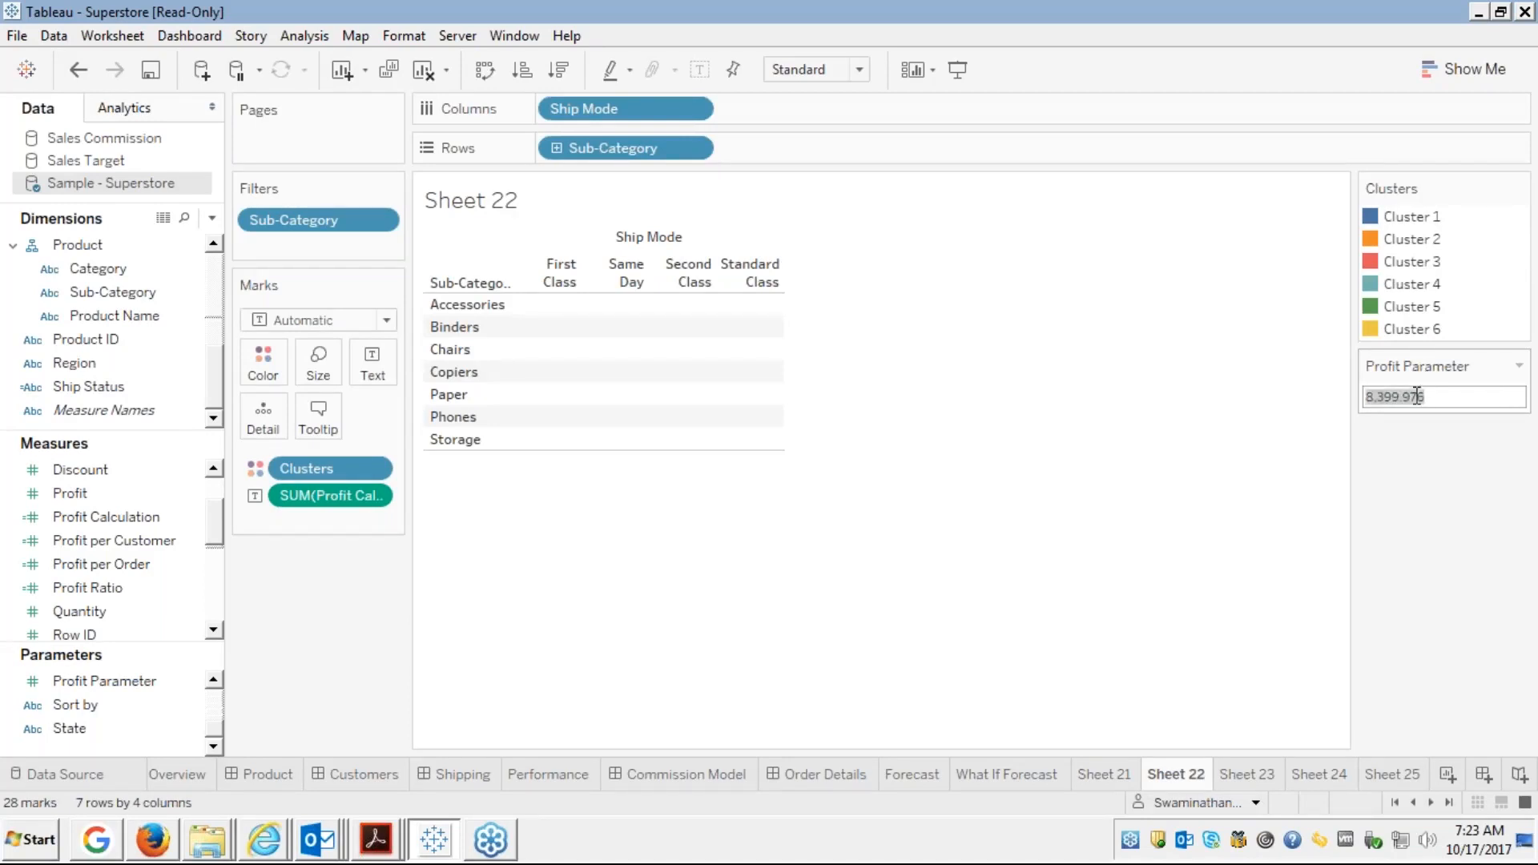
Restore the Profit Parameter slider, set it to about 2,157, then switch to the course presentation
click(1519, 365)
click(1397, 493)
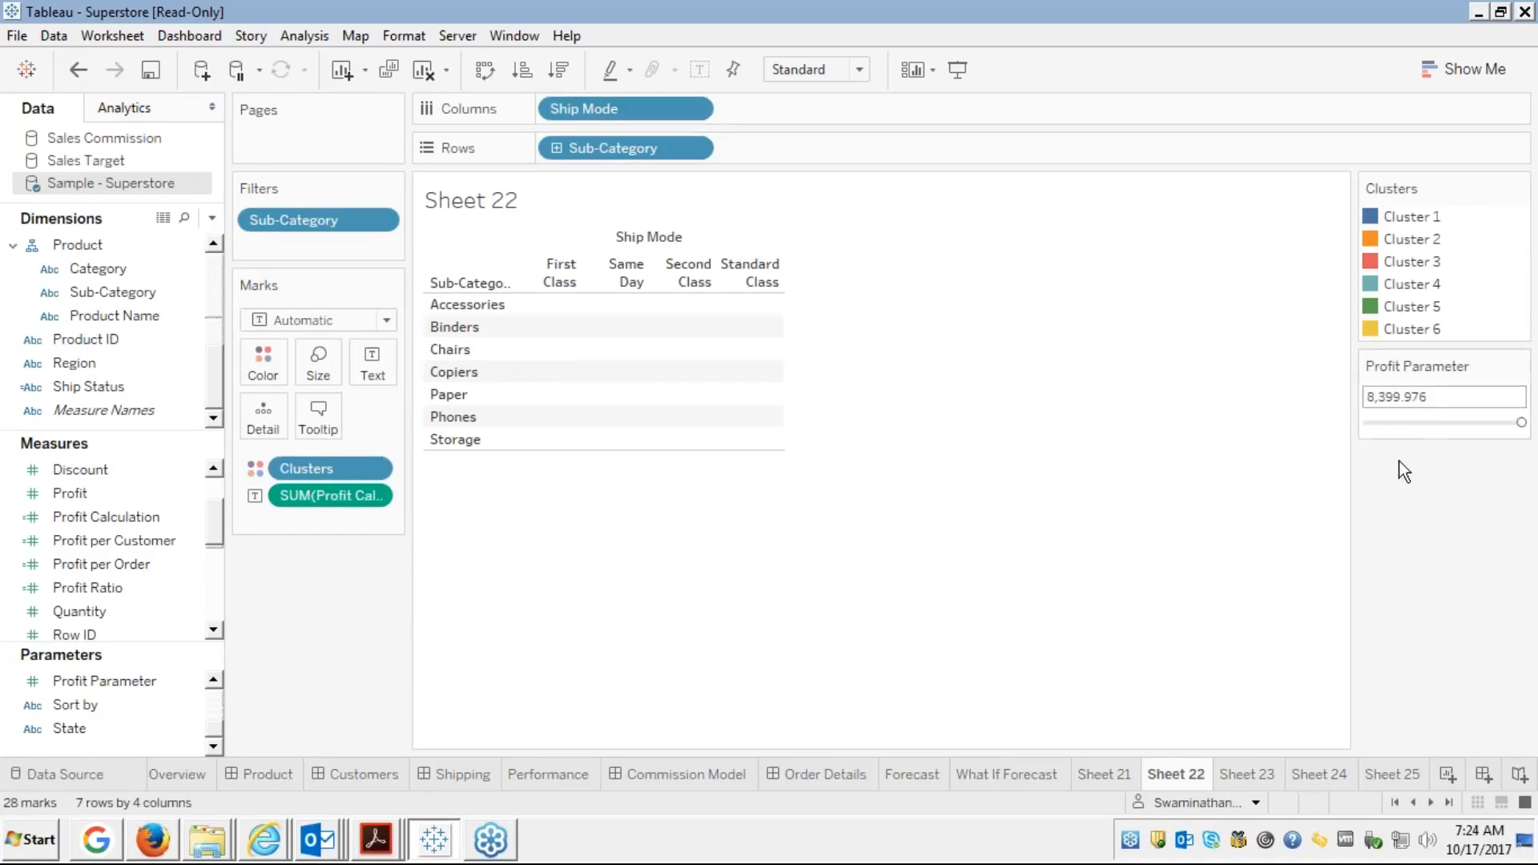
drag(1521, 422, 1428, 422)
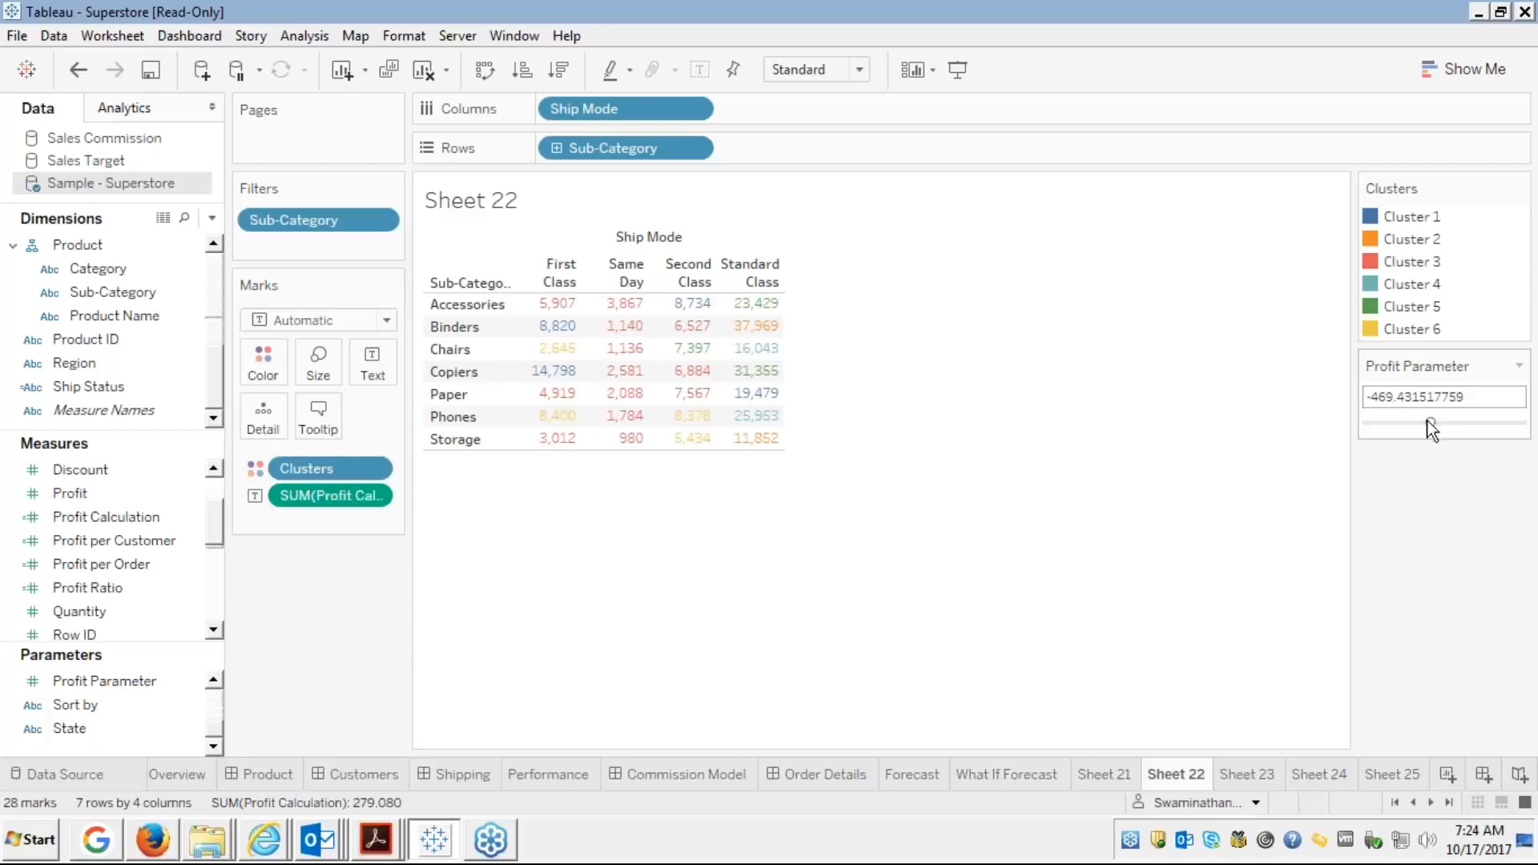
click(1442, 420)
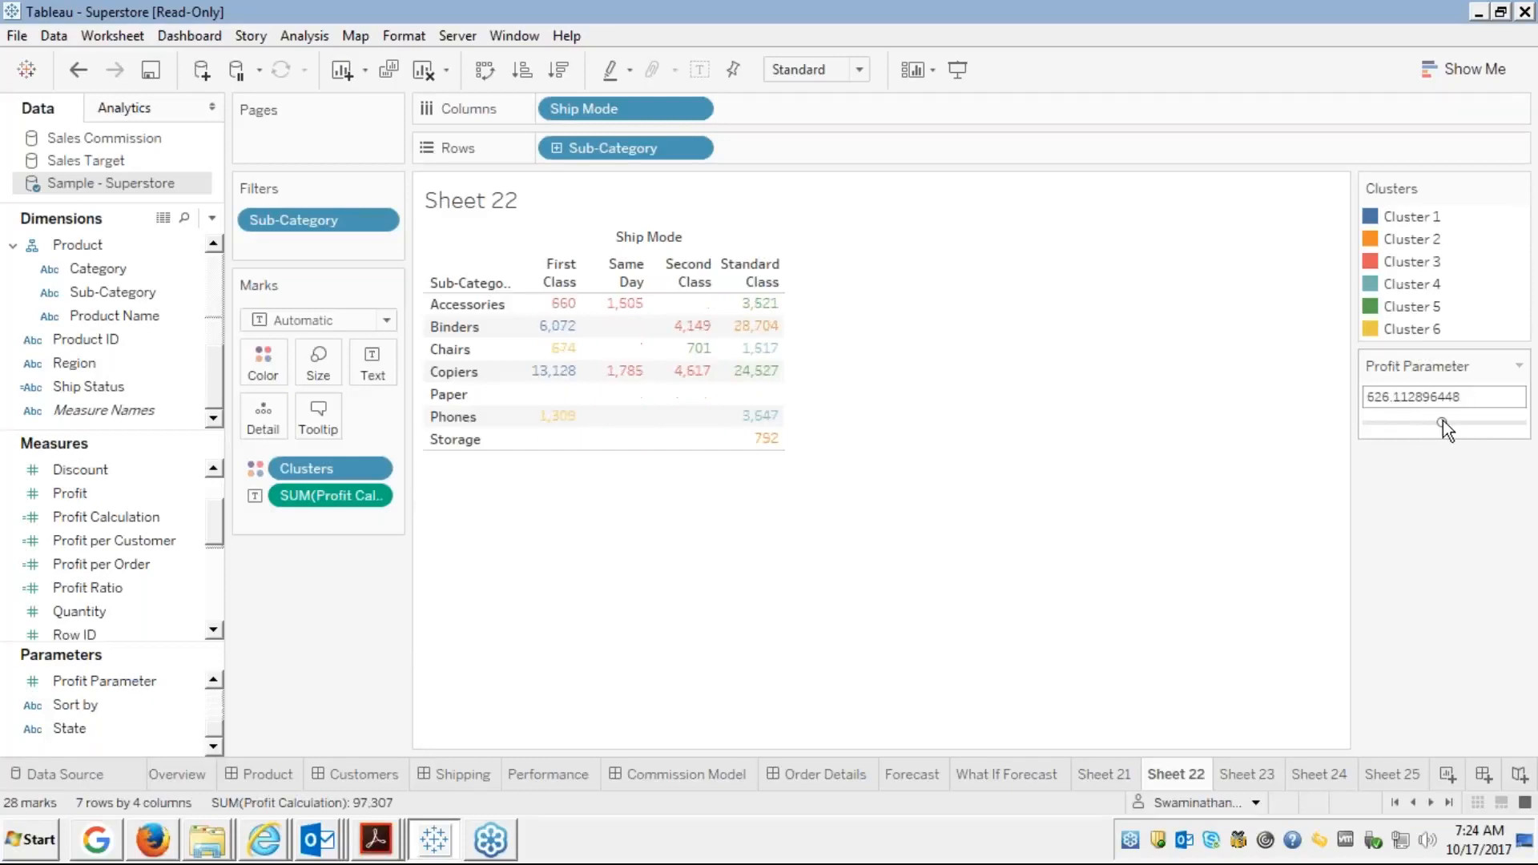
click(1457, 423)
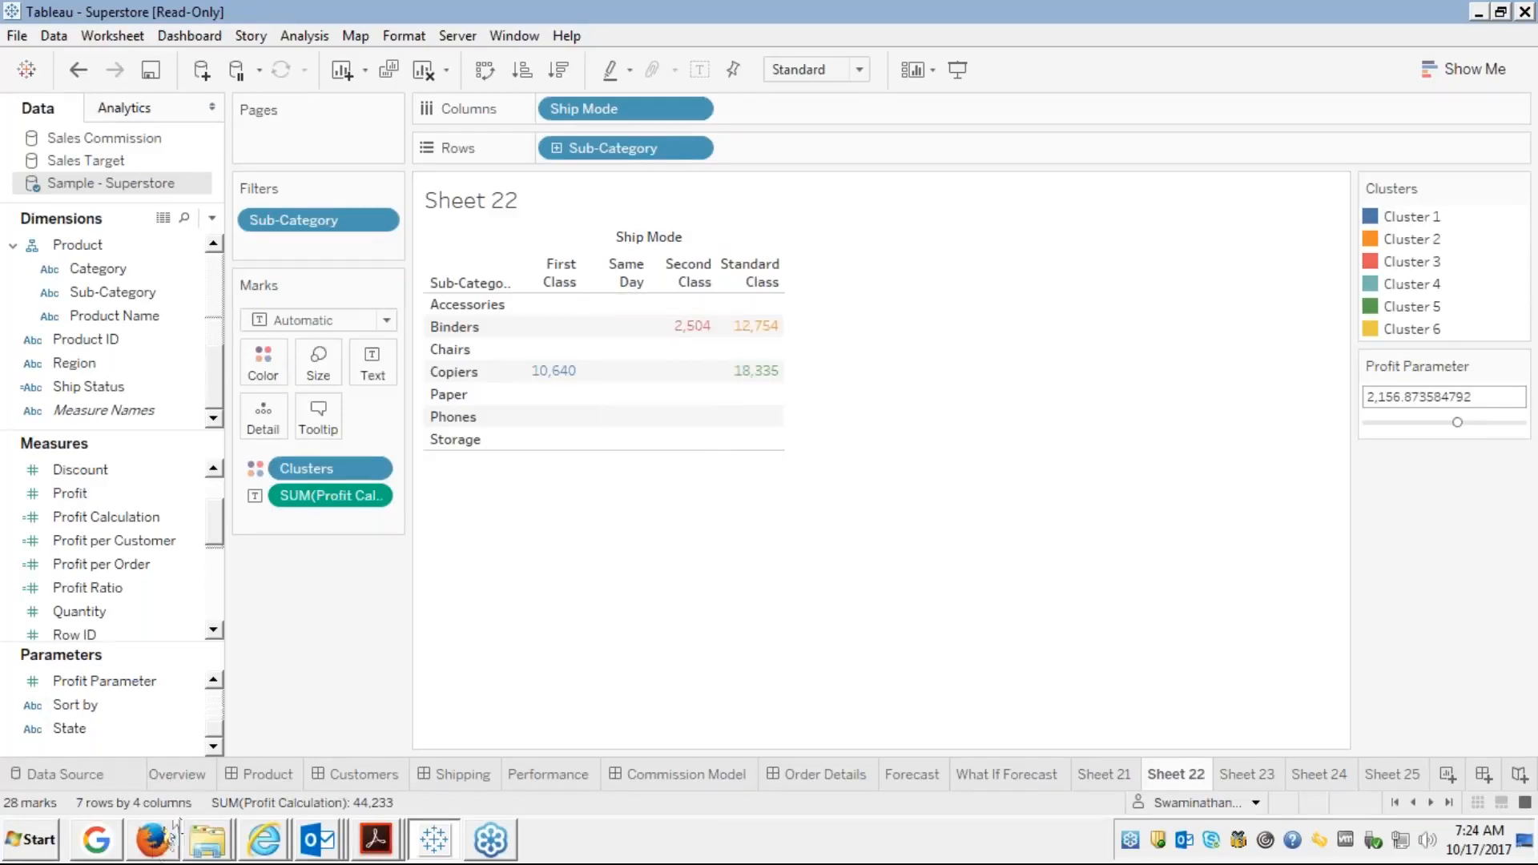
click(152, 840)
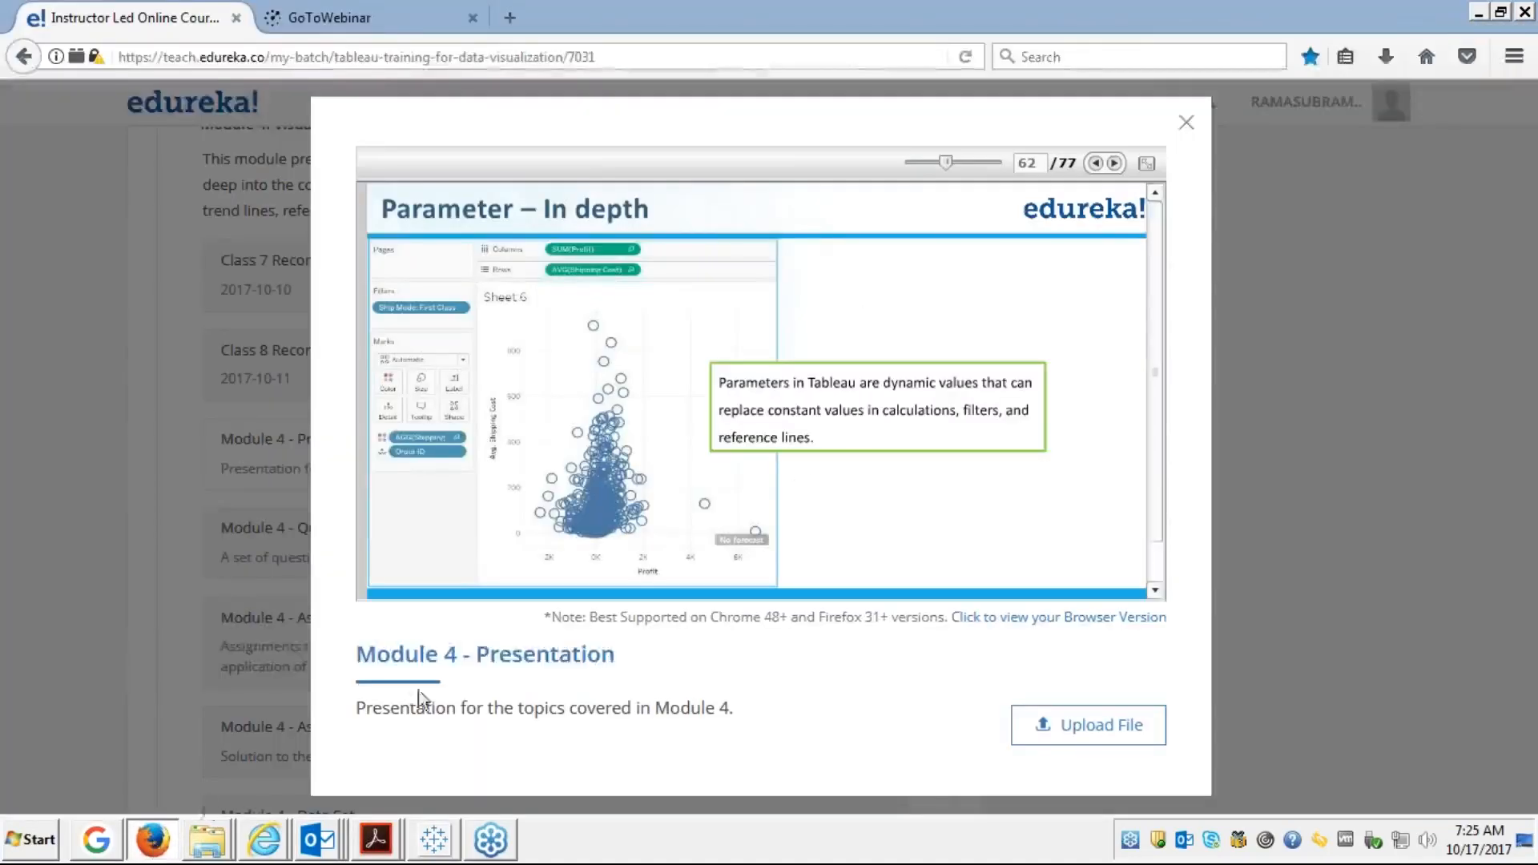
Show the Module 4 slides full screen and reach slide 62's Create Parameter build
click(1150, 166)
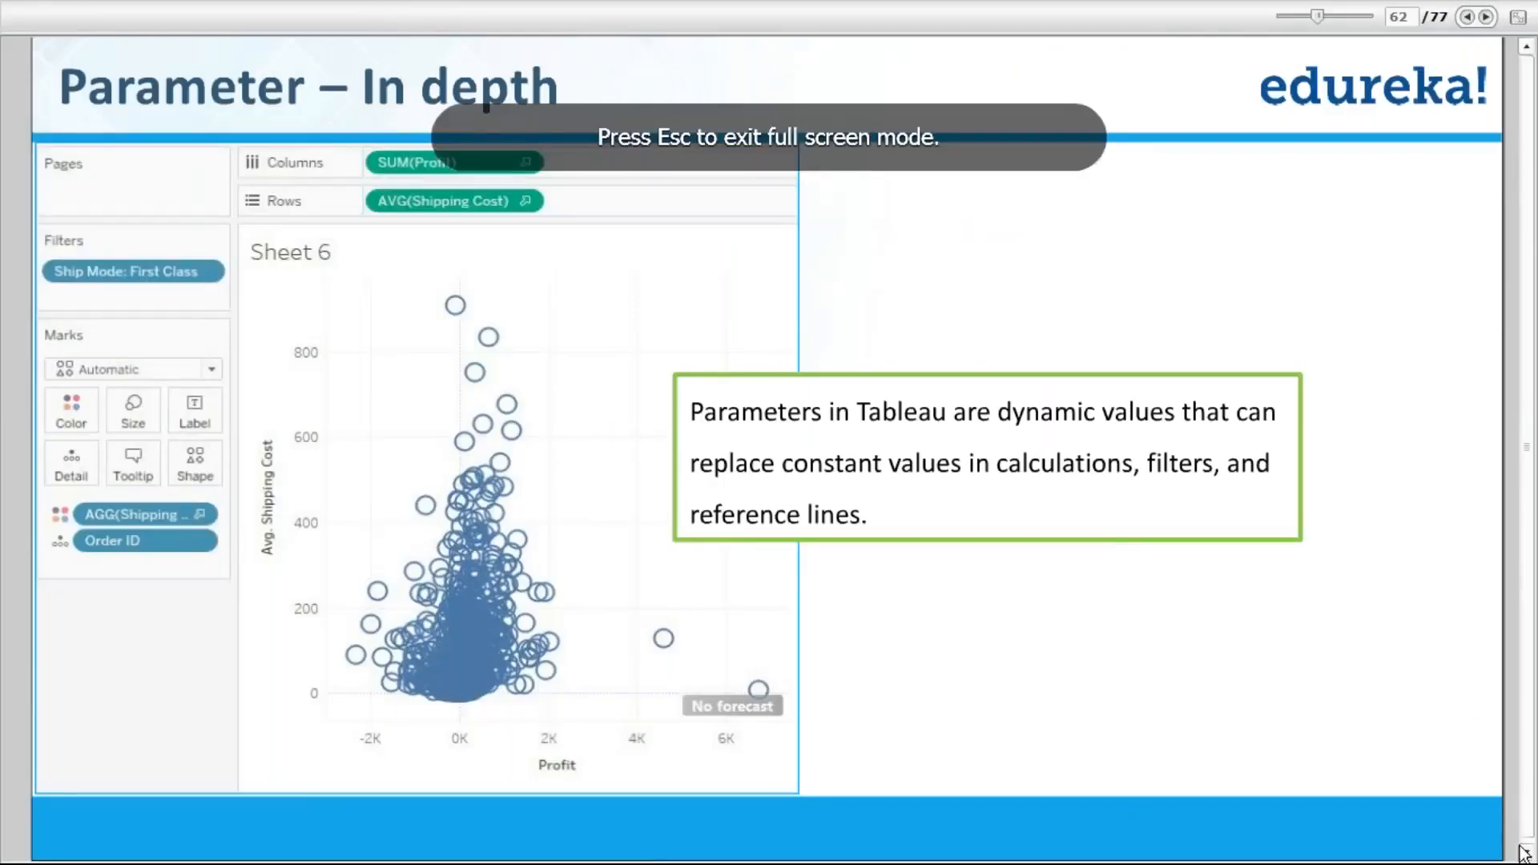
key(Escape)
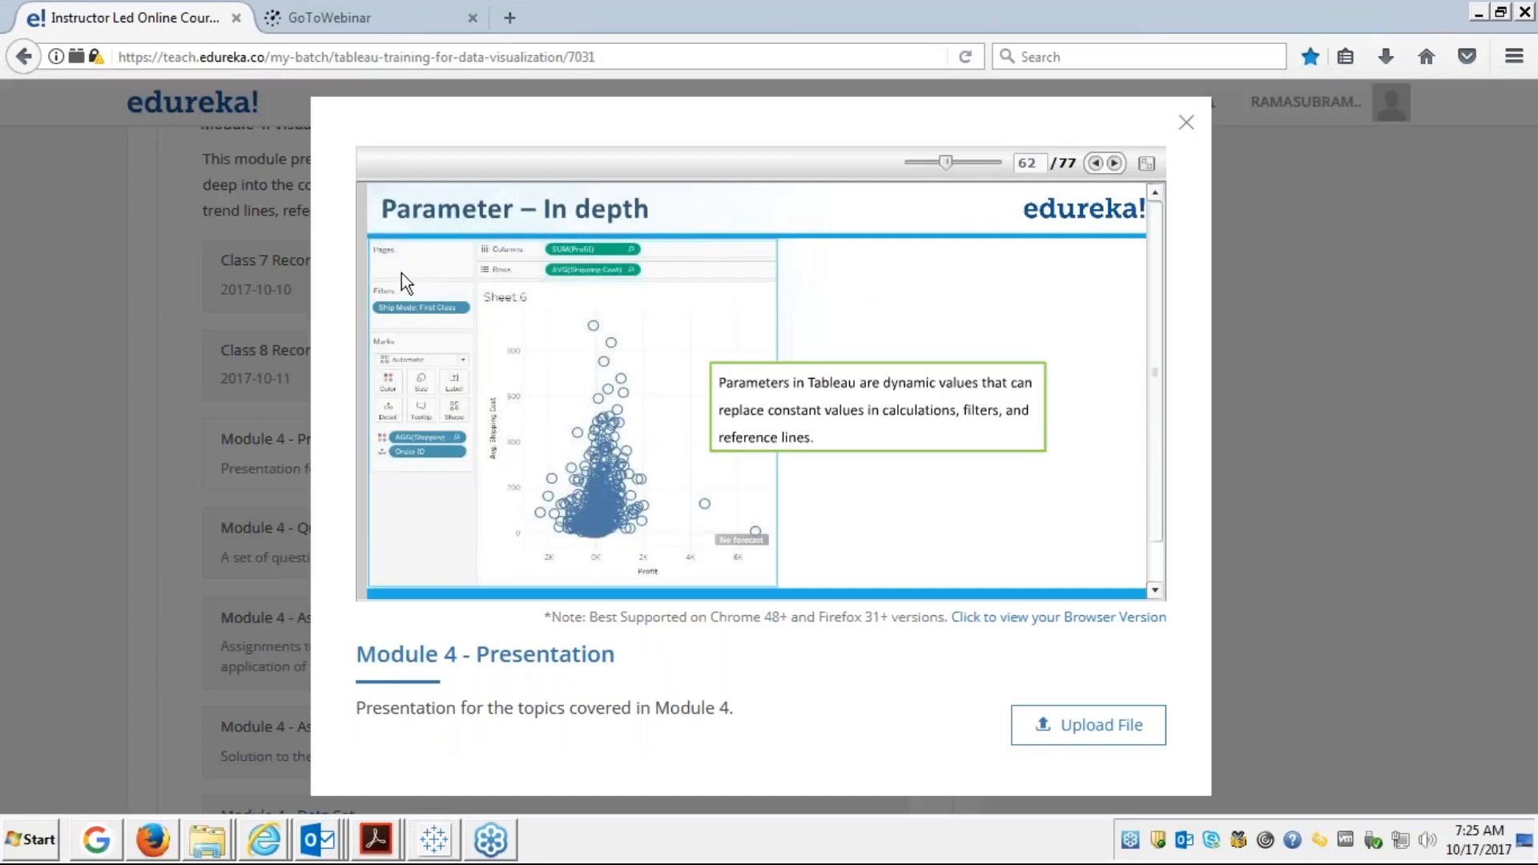
click(1147, 162)
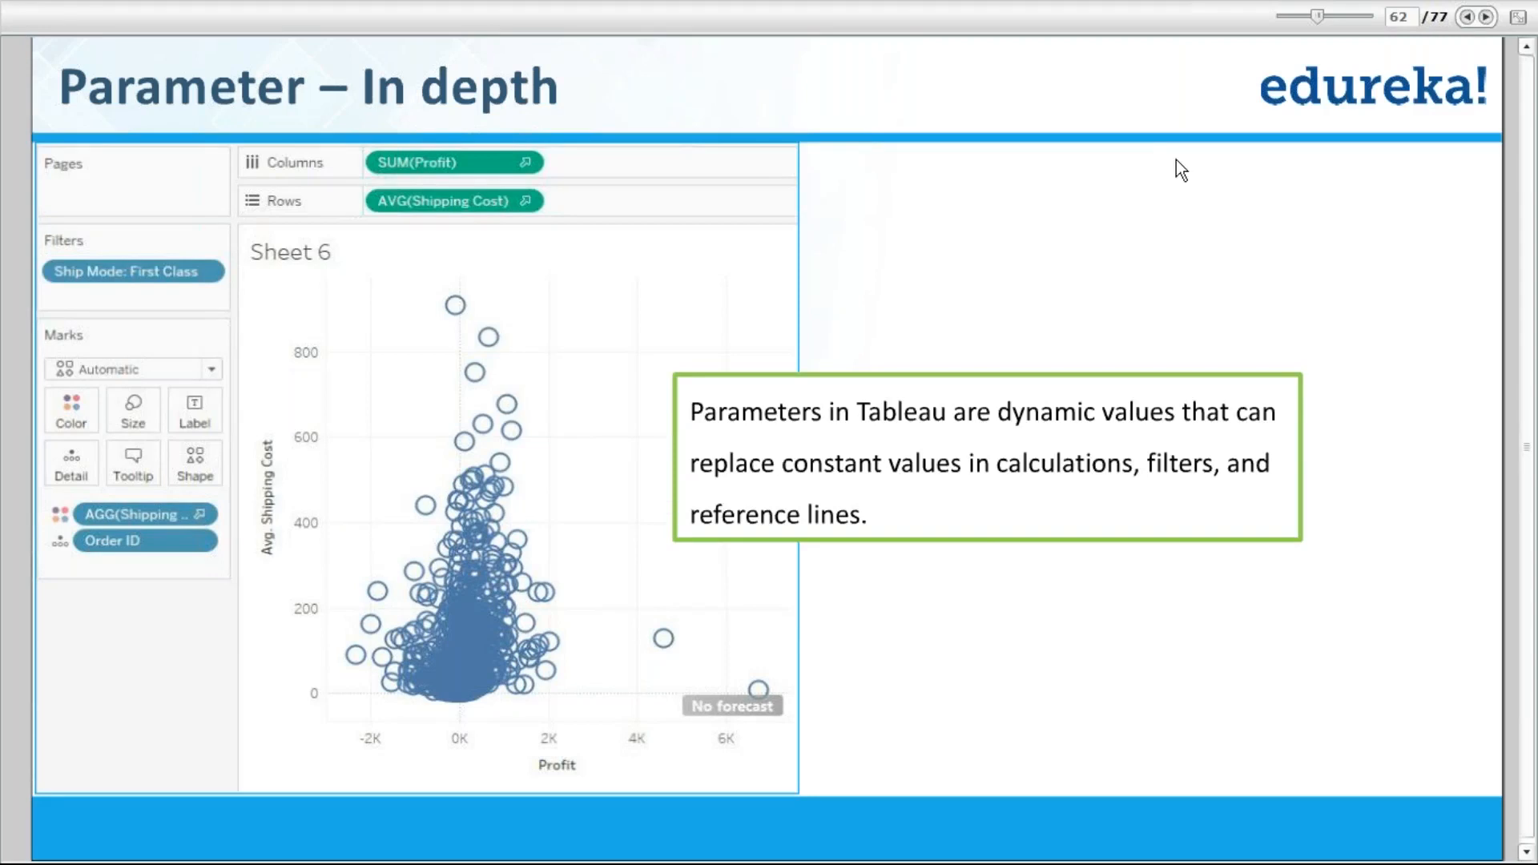
click(1467, 17)
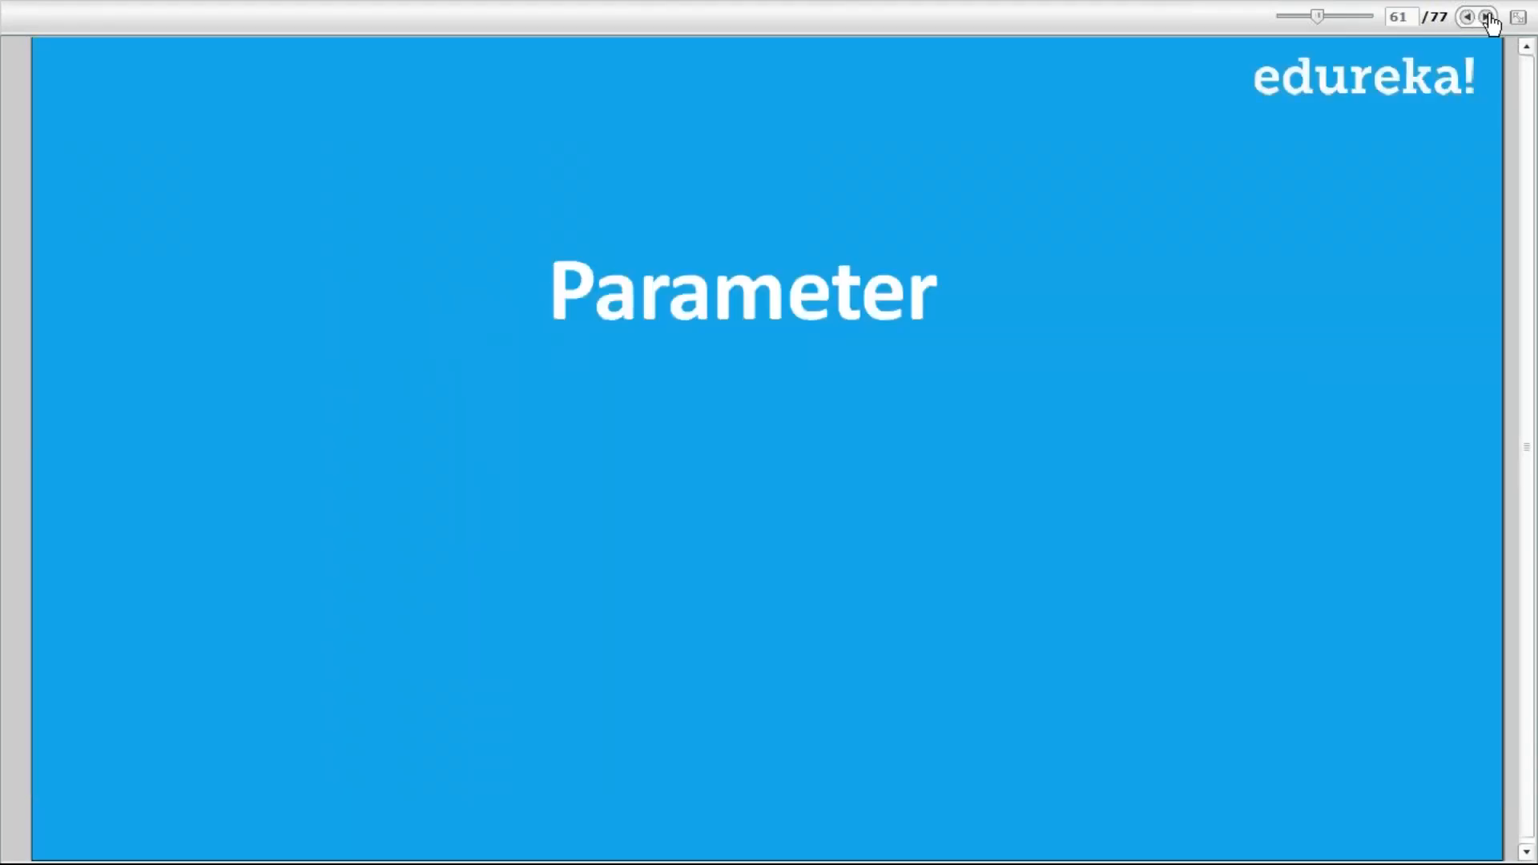
click(1486, 17)
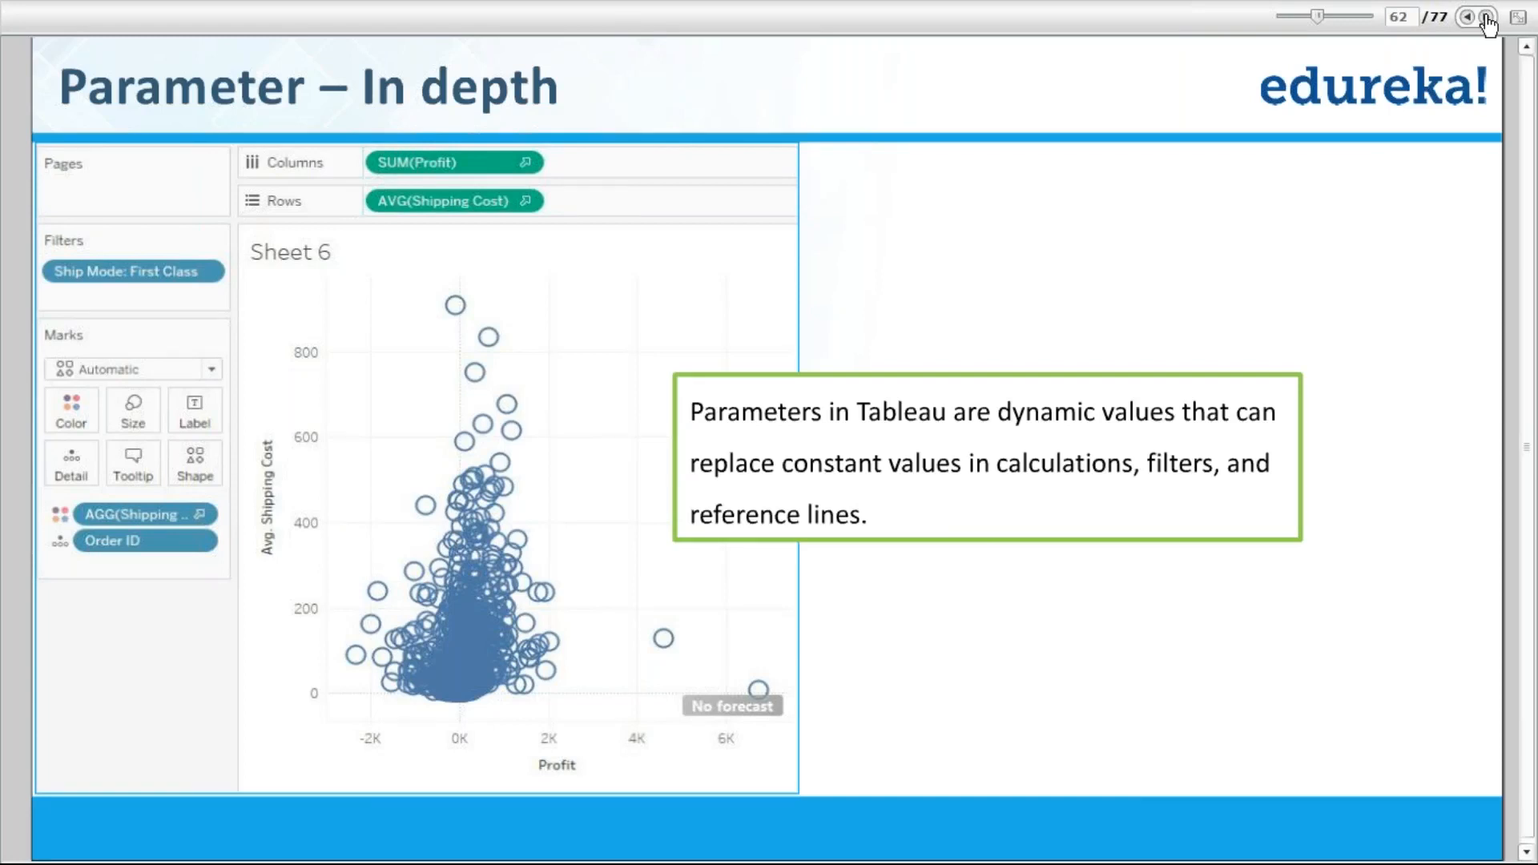
click(1486, 17)
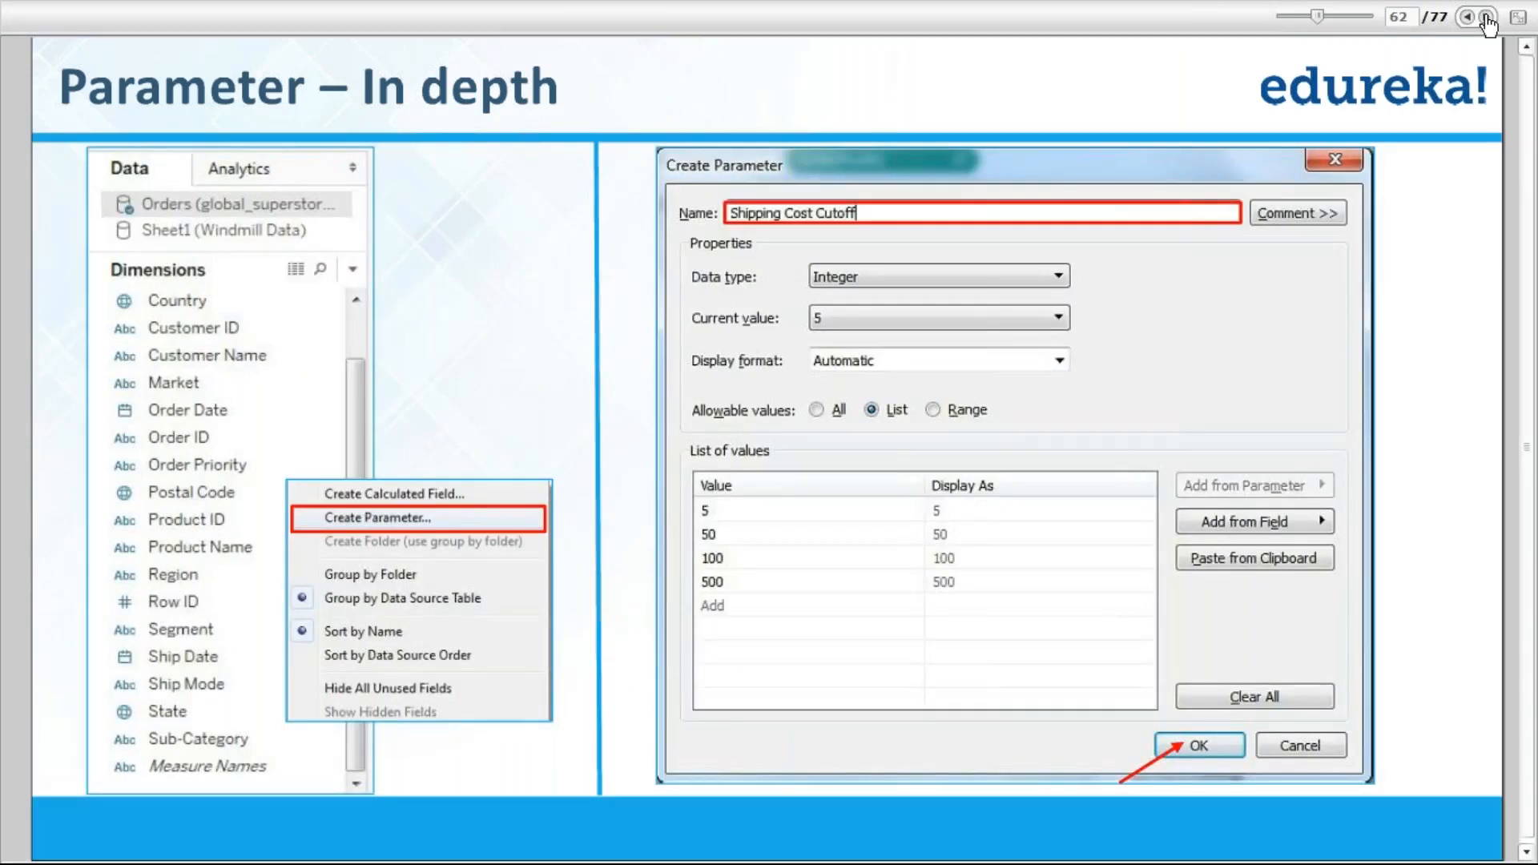
Advance the presentation through the next builds to slide 64
click(1486, 17)
click(1485, 17)
click(1485, 17)
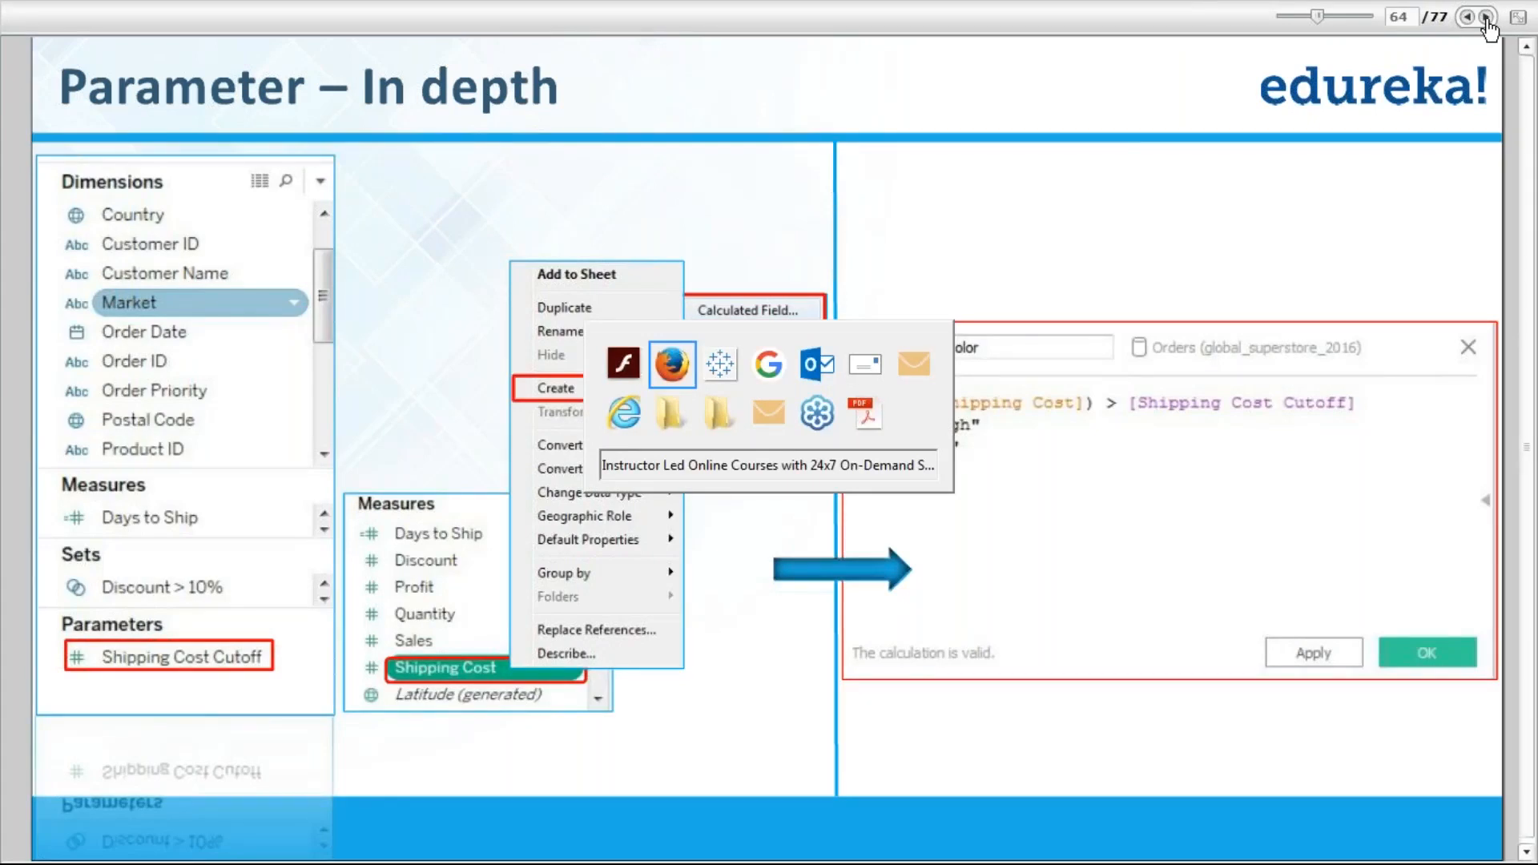
Bring the Tableau workbook with Sheet 22 back to the front
key(alt+Tab)
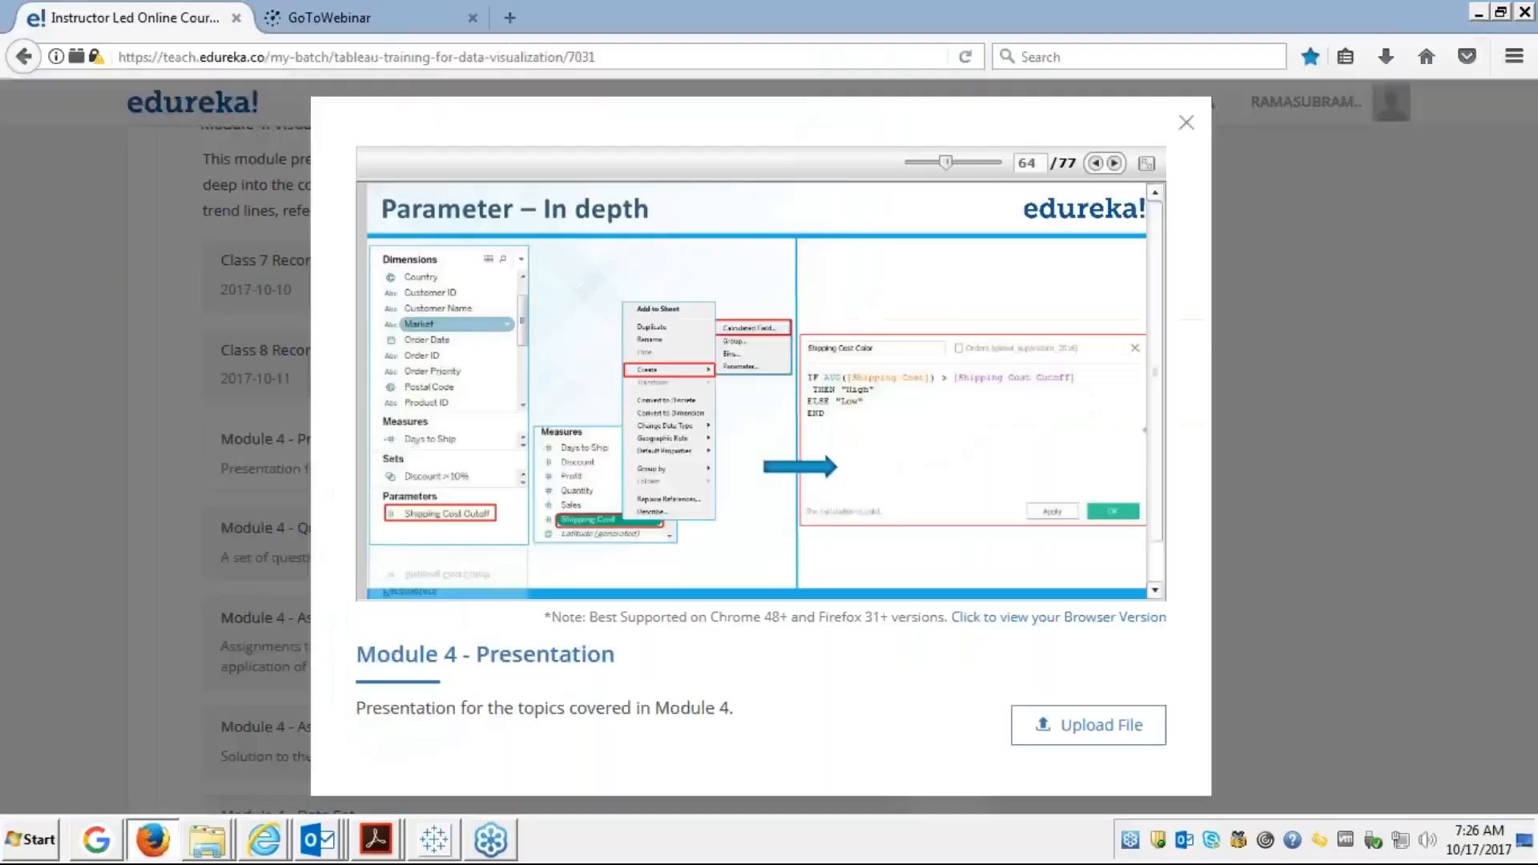
key(alt+Tab)
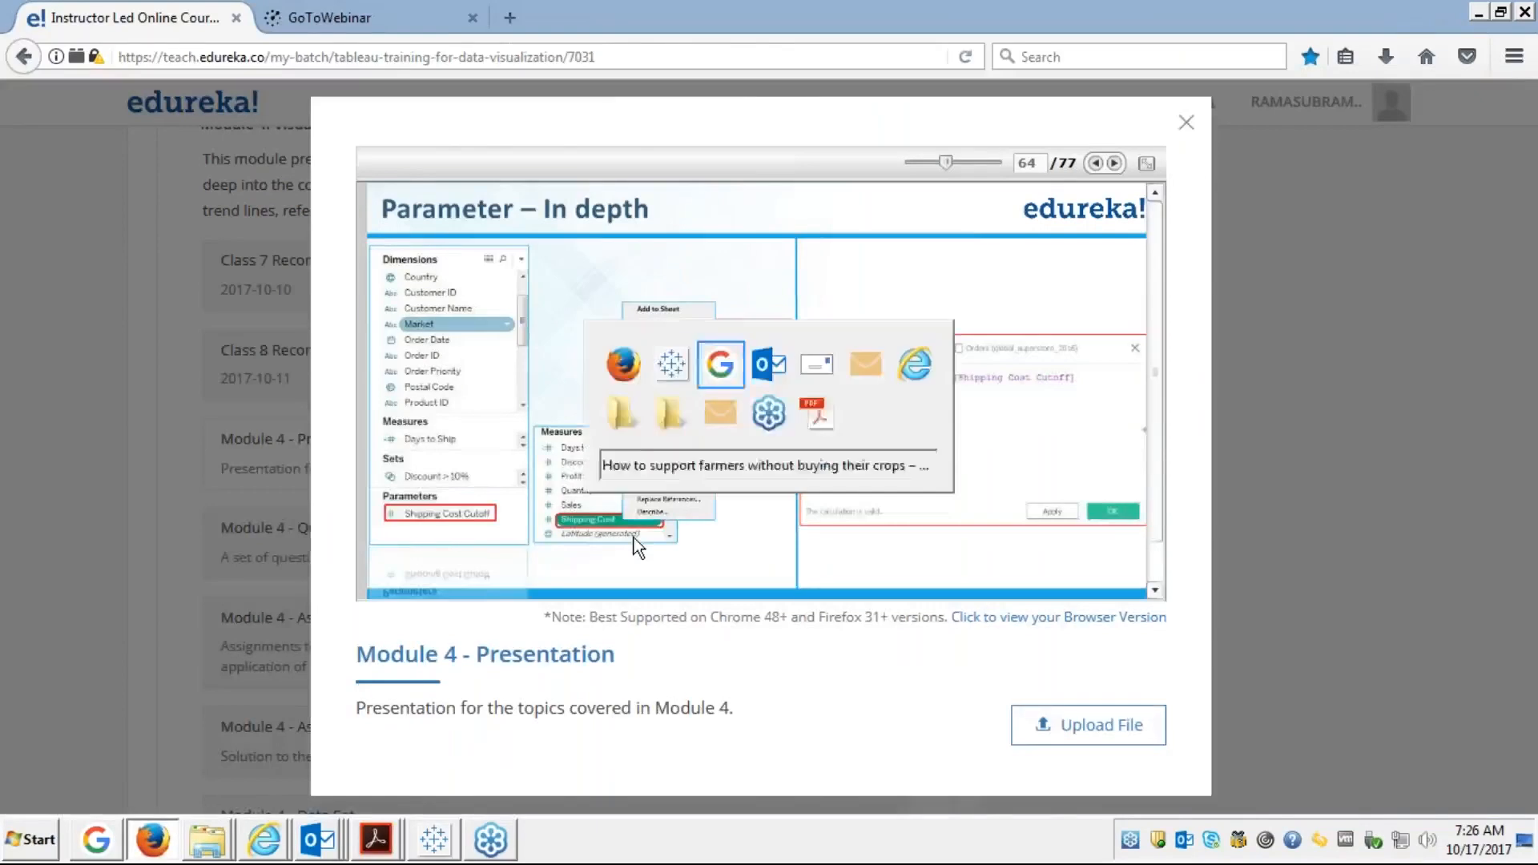
click(153, 841)
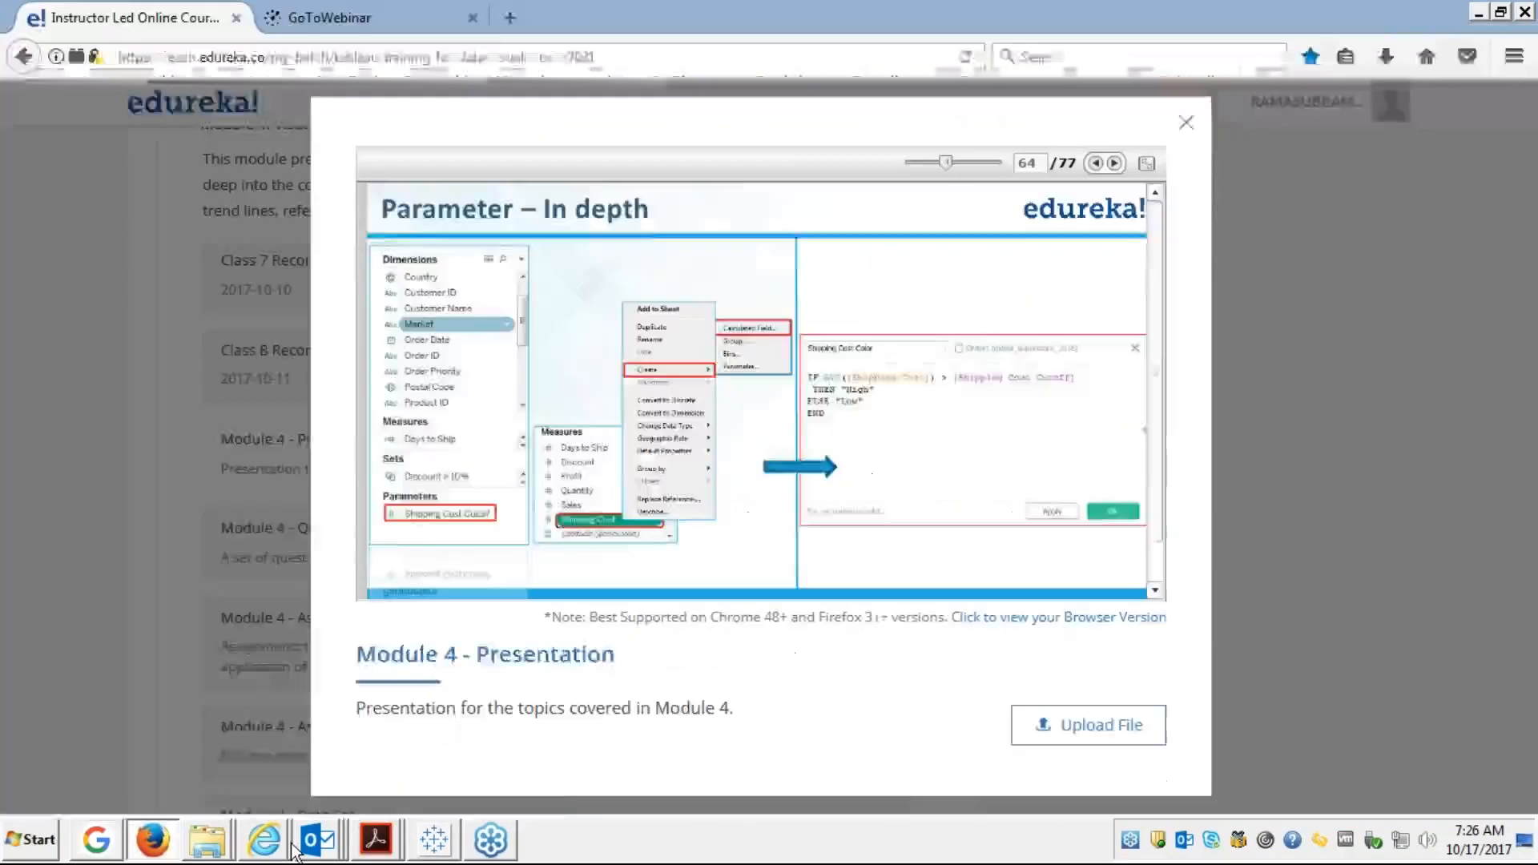
click(433, 839)
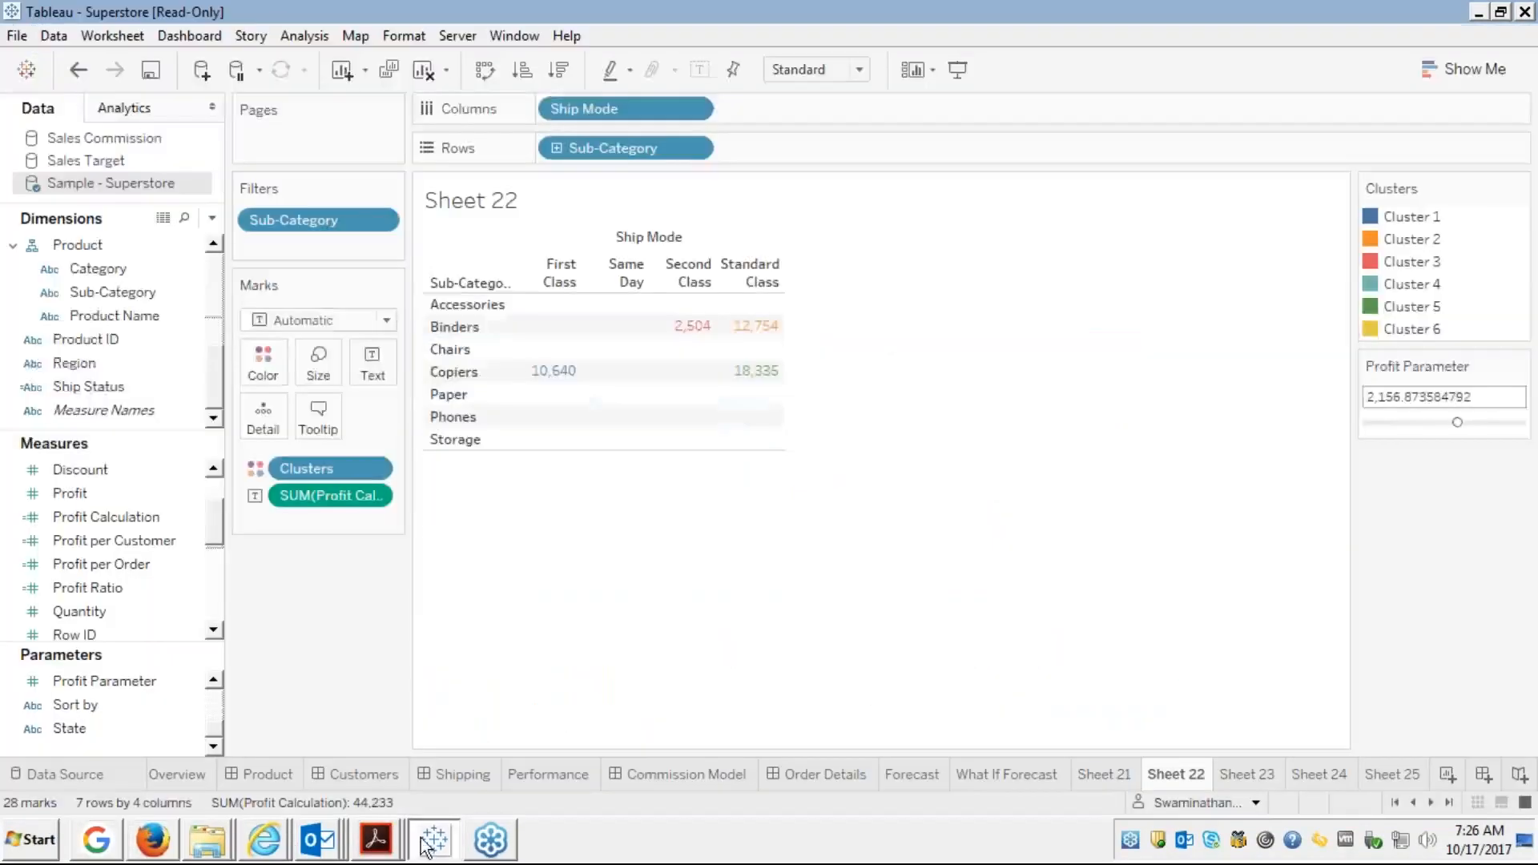
click(31, 370)
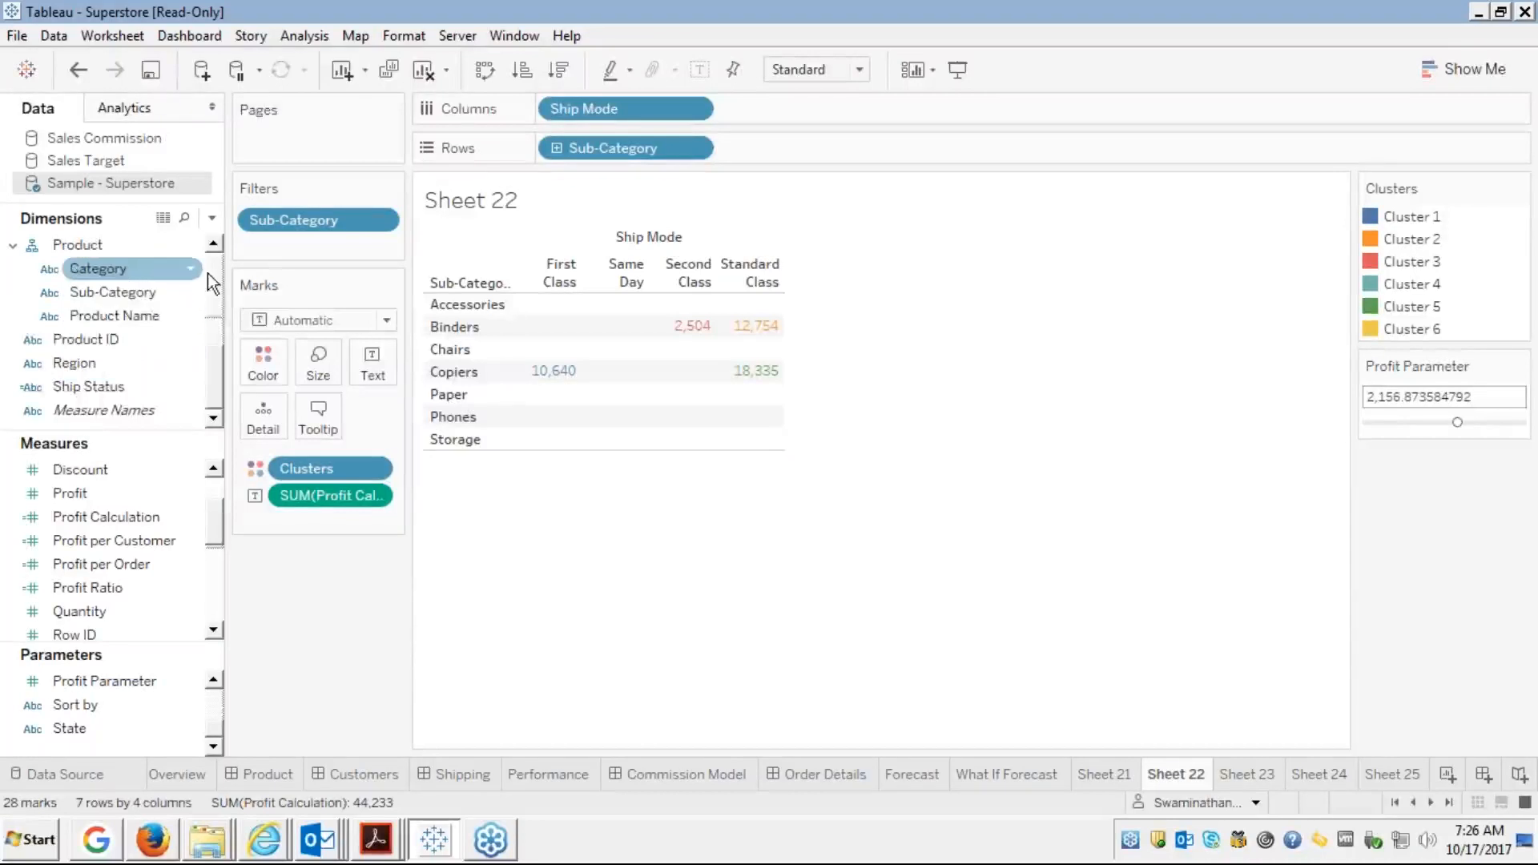
scroll(219, 264, up, 5)
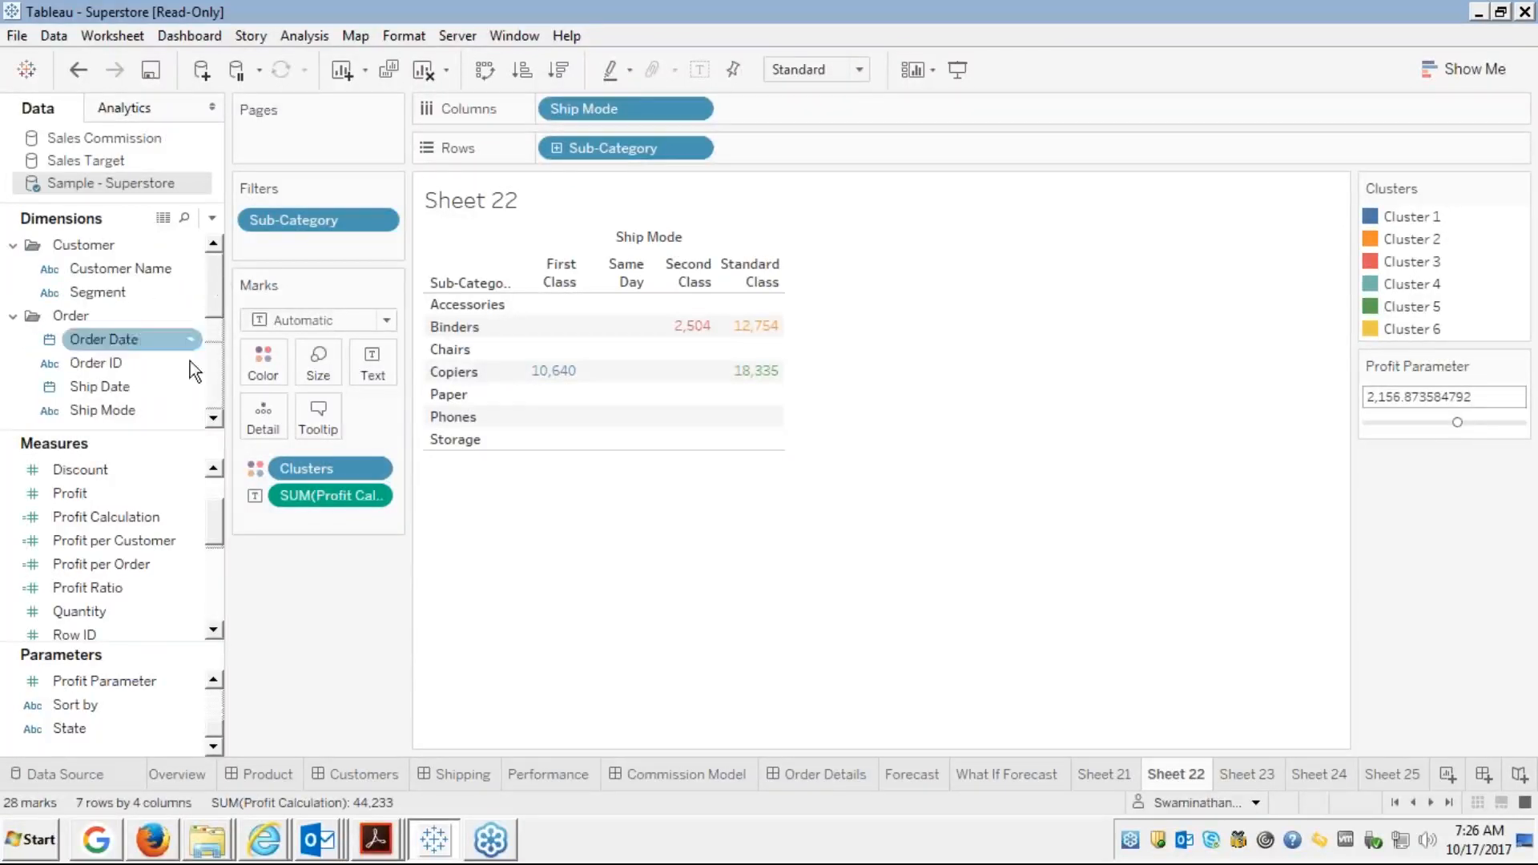
scroll(214, 369, down, 5)
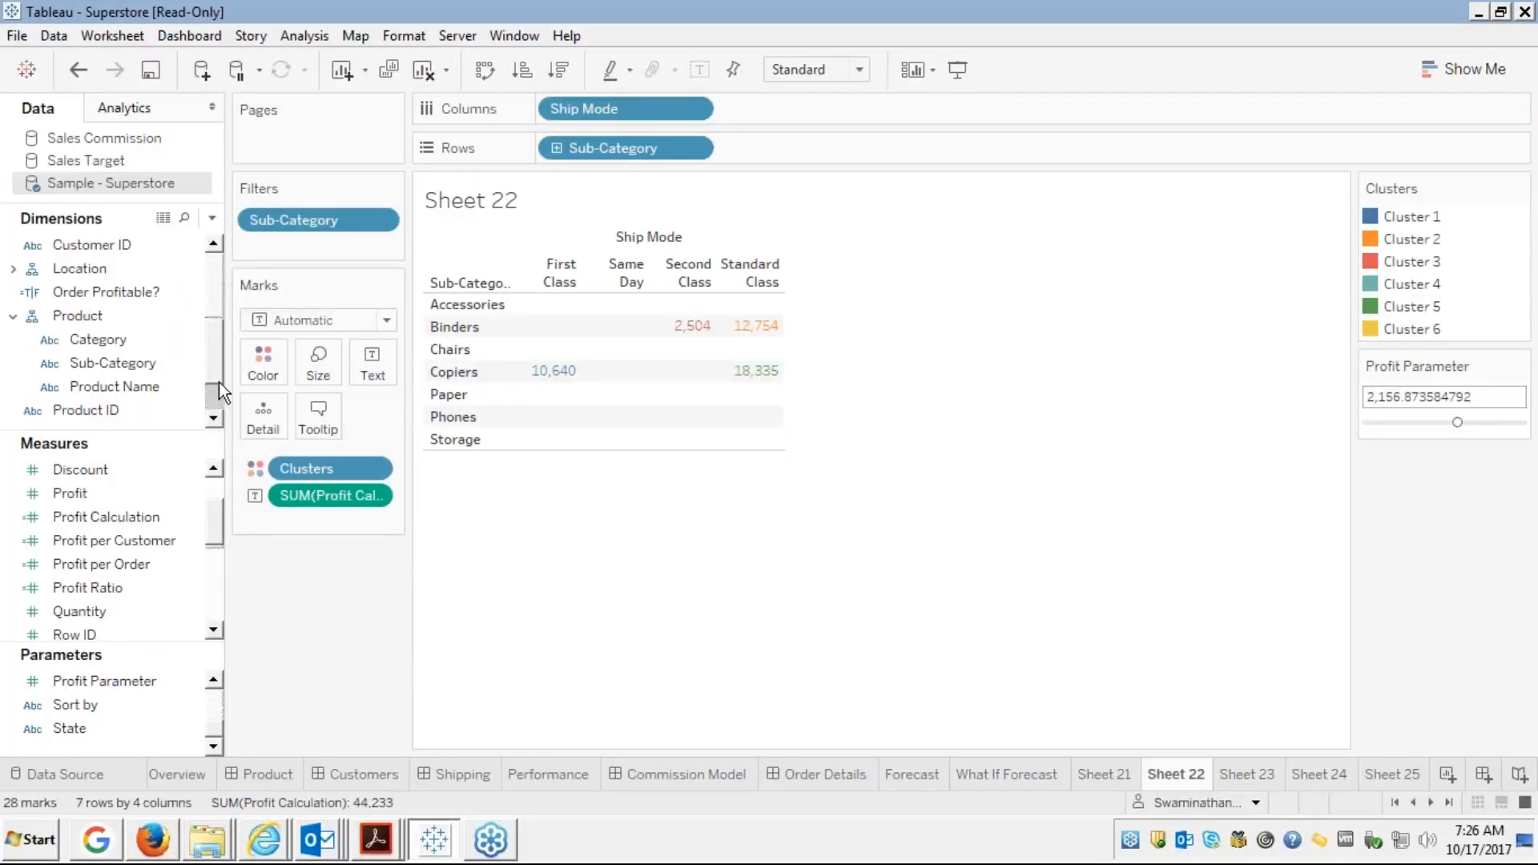
scroll(214, 392, down, 3)
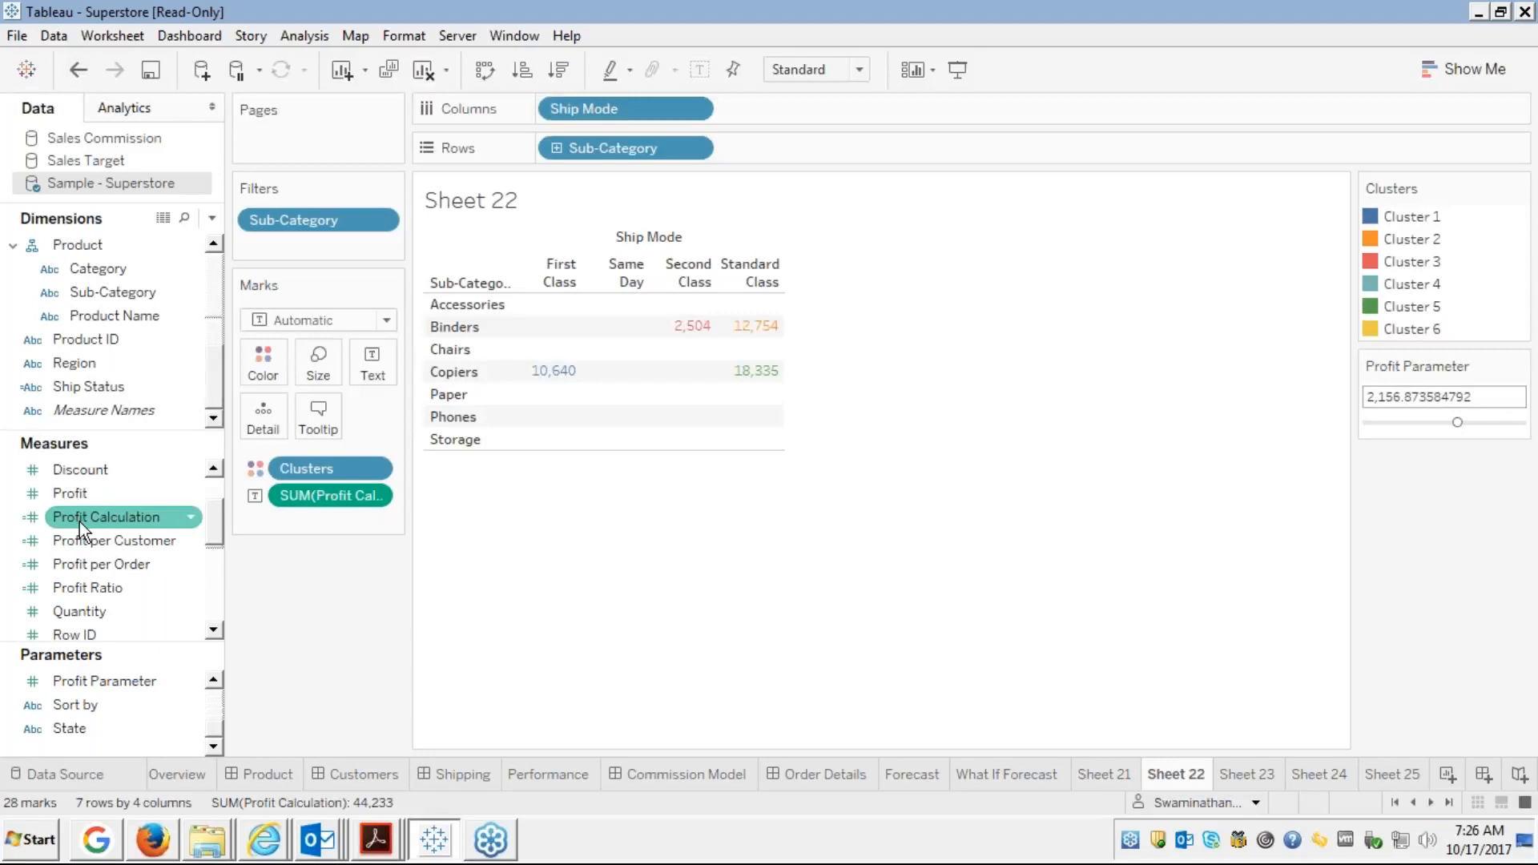
click(90, 566)
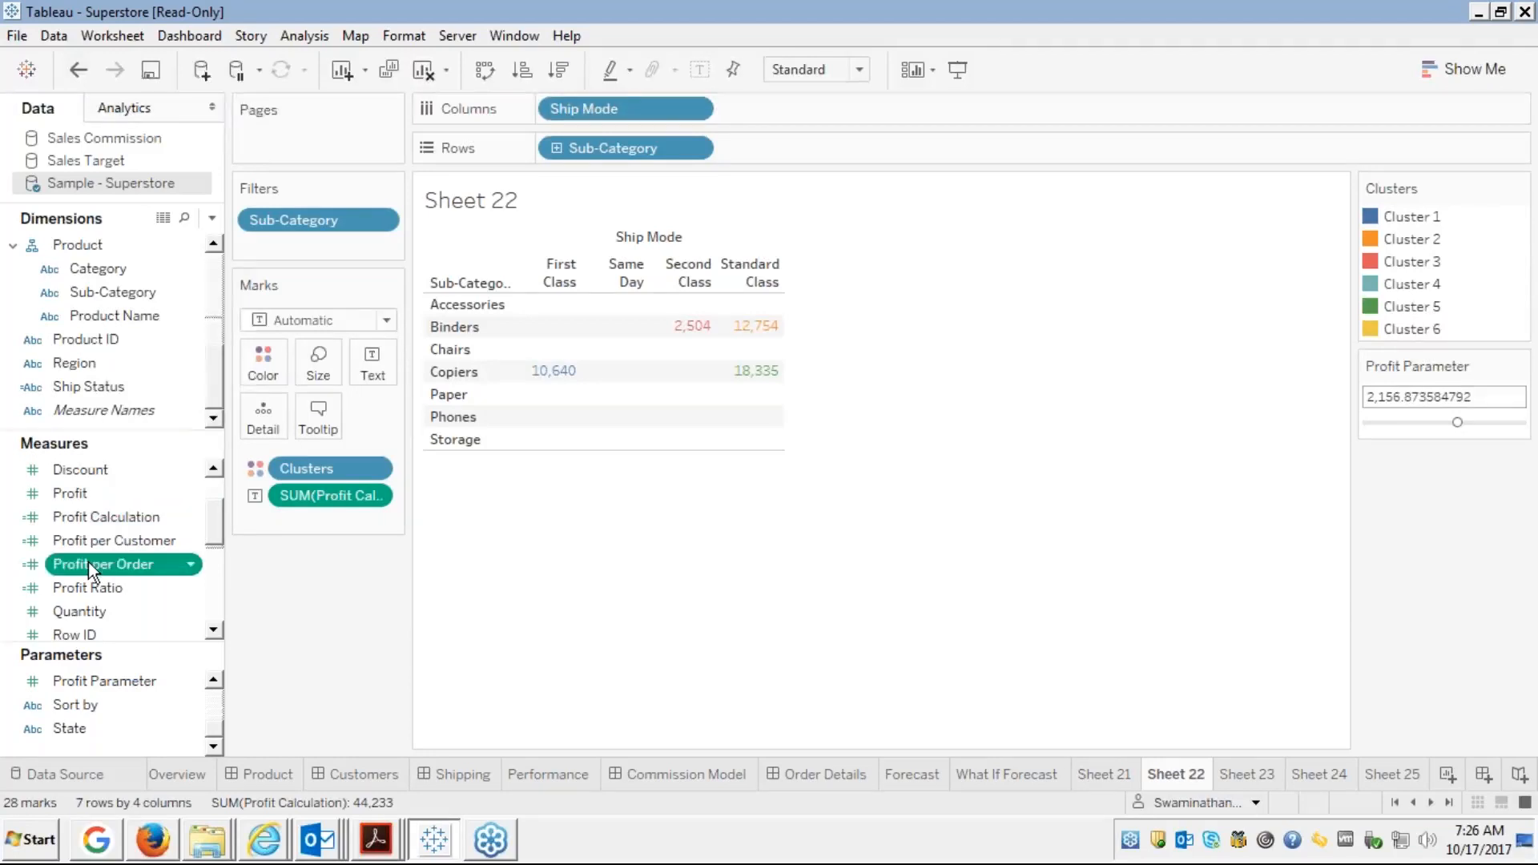
right_click(89, 560)
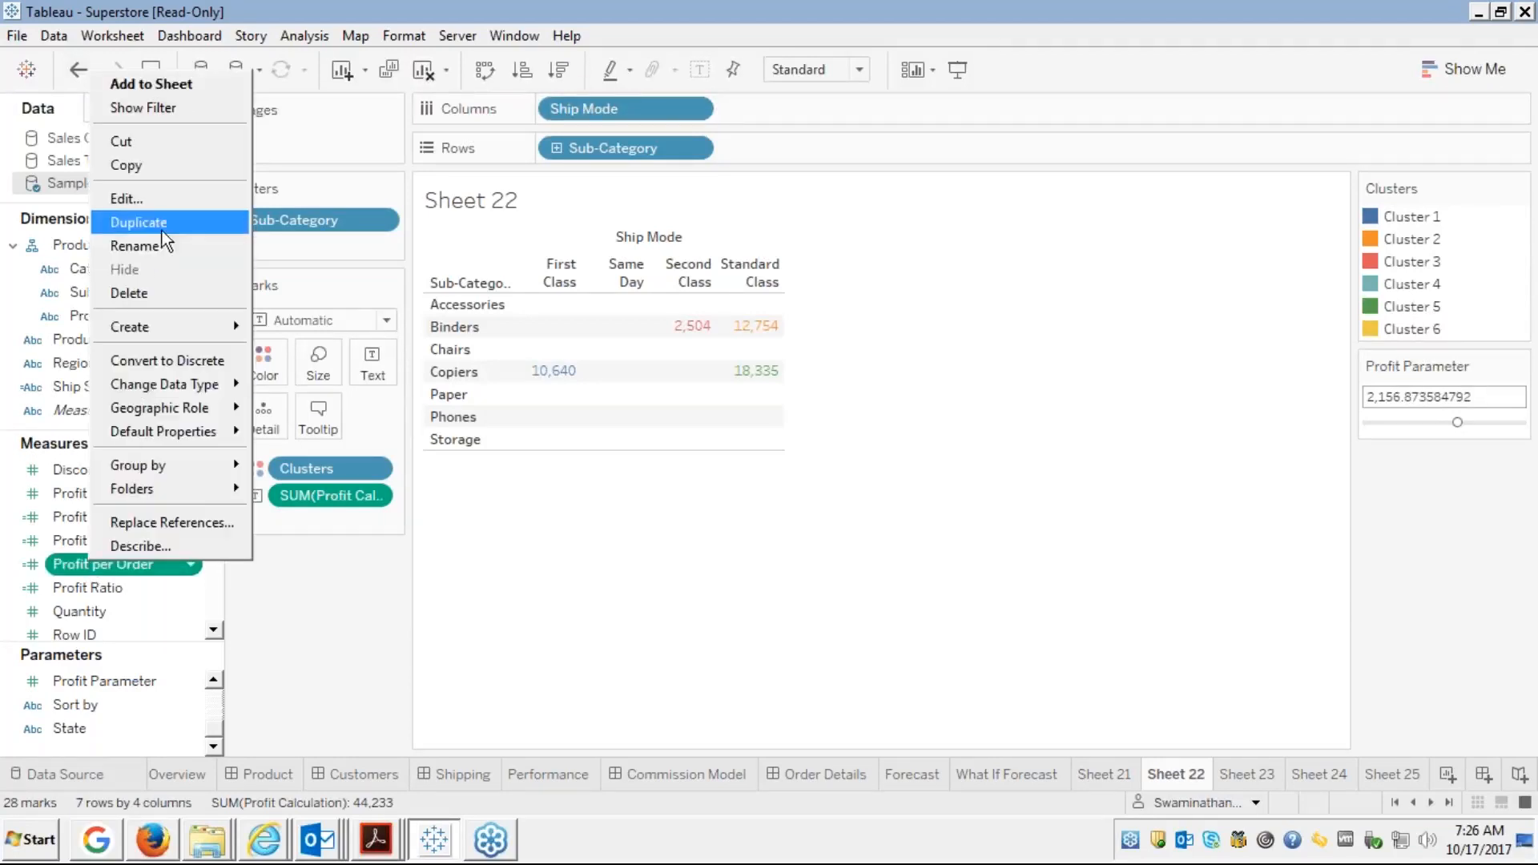
click(141, 218)
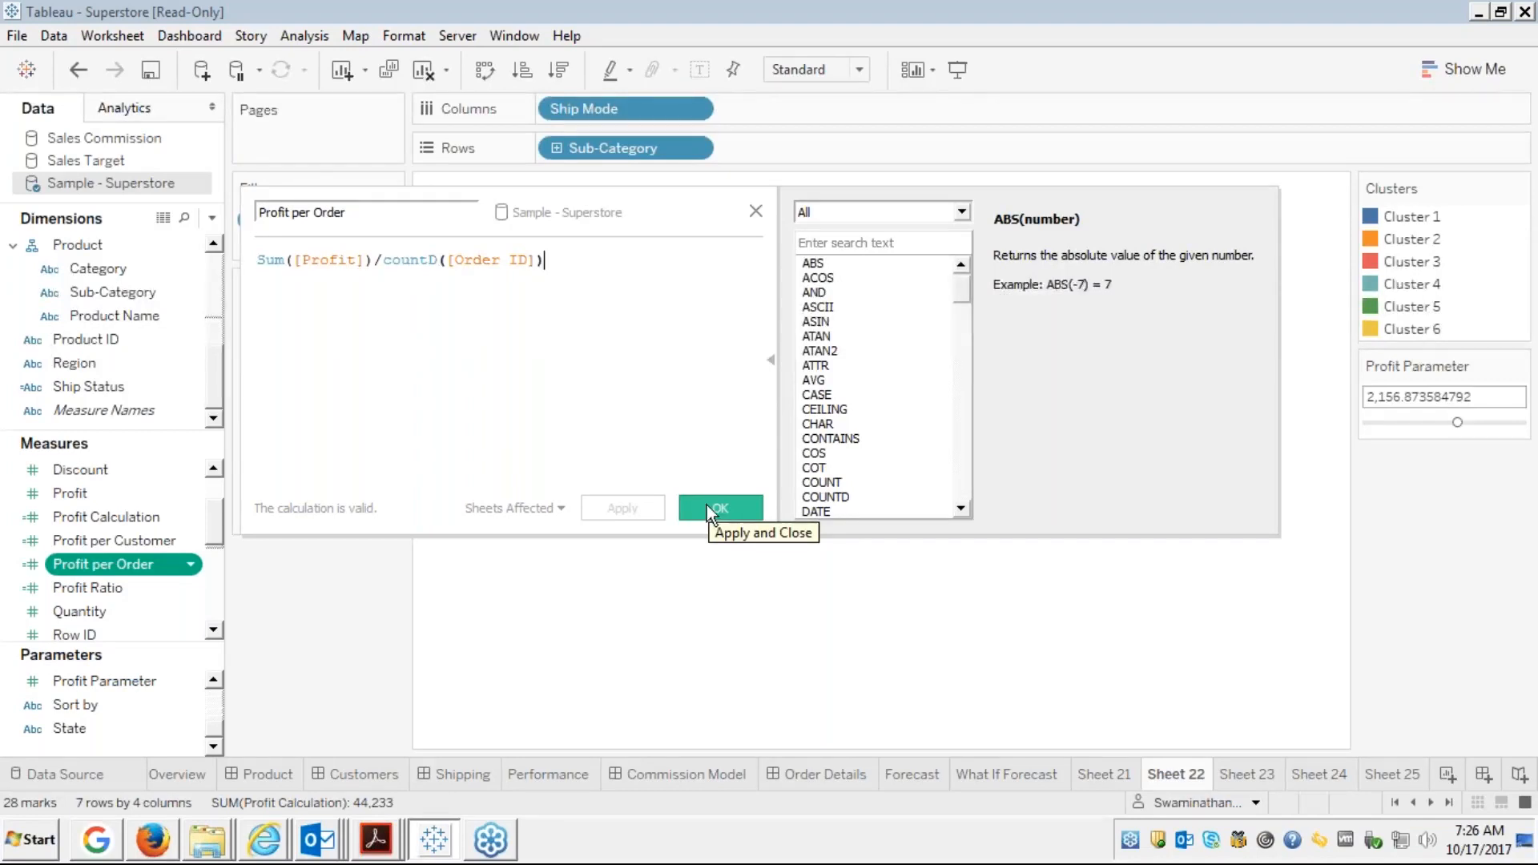
click(757, 209)
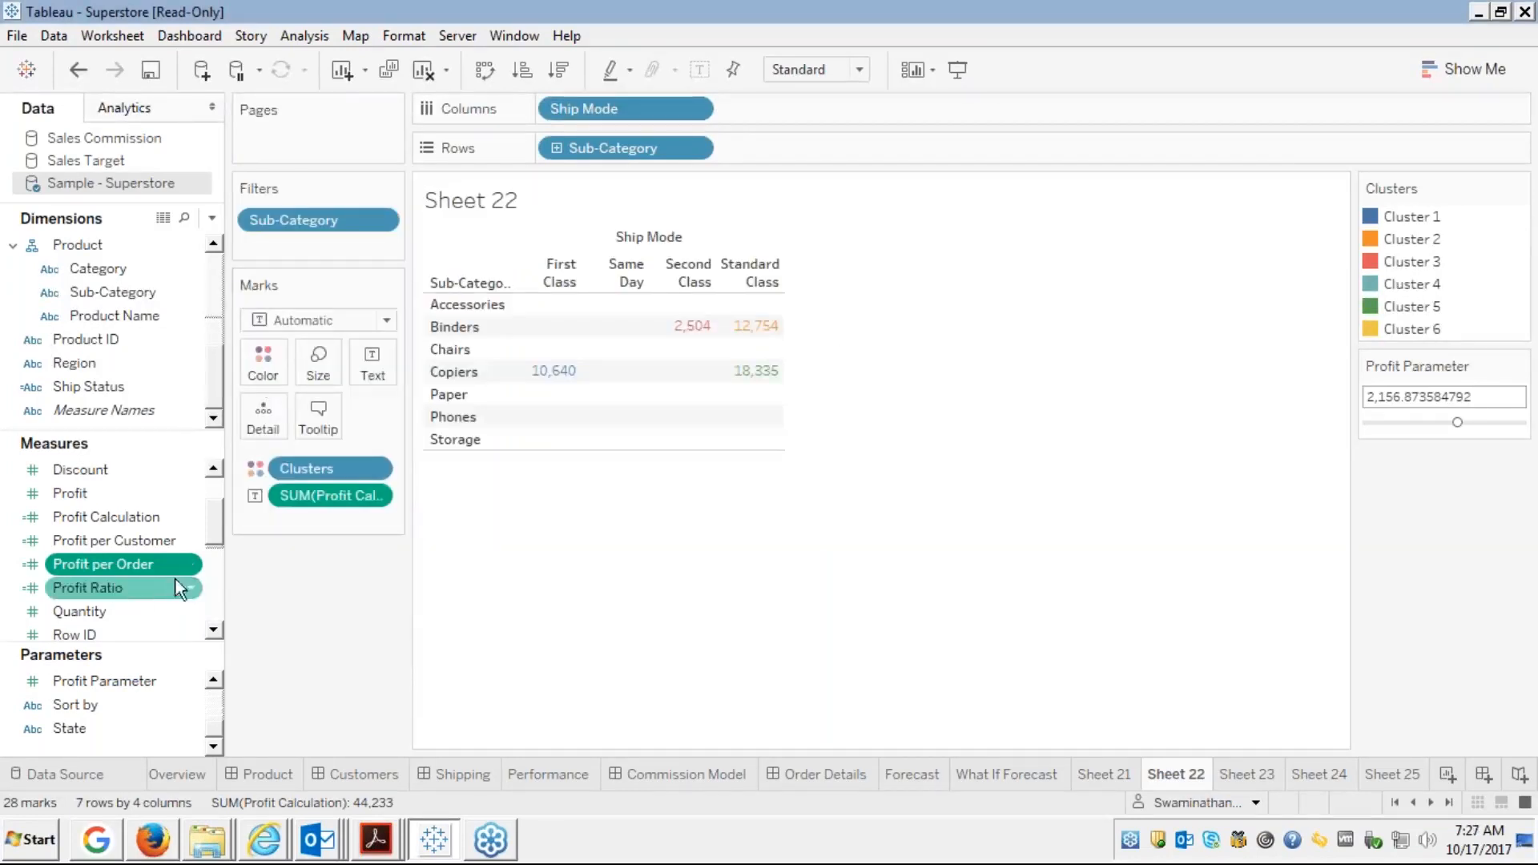
Hide the Profit Parameter card, leaving only the Clusters legend beside Sheet 22
click(214, 590)
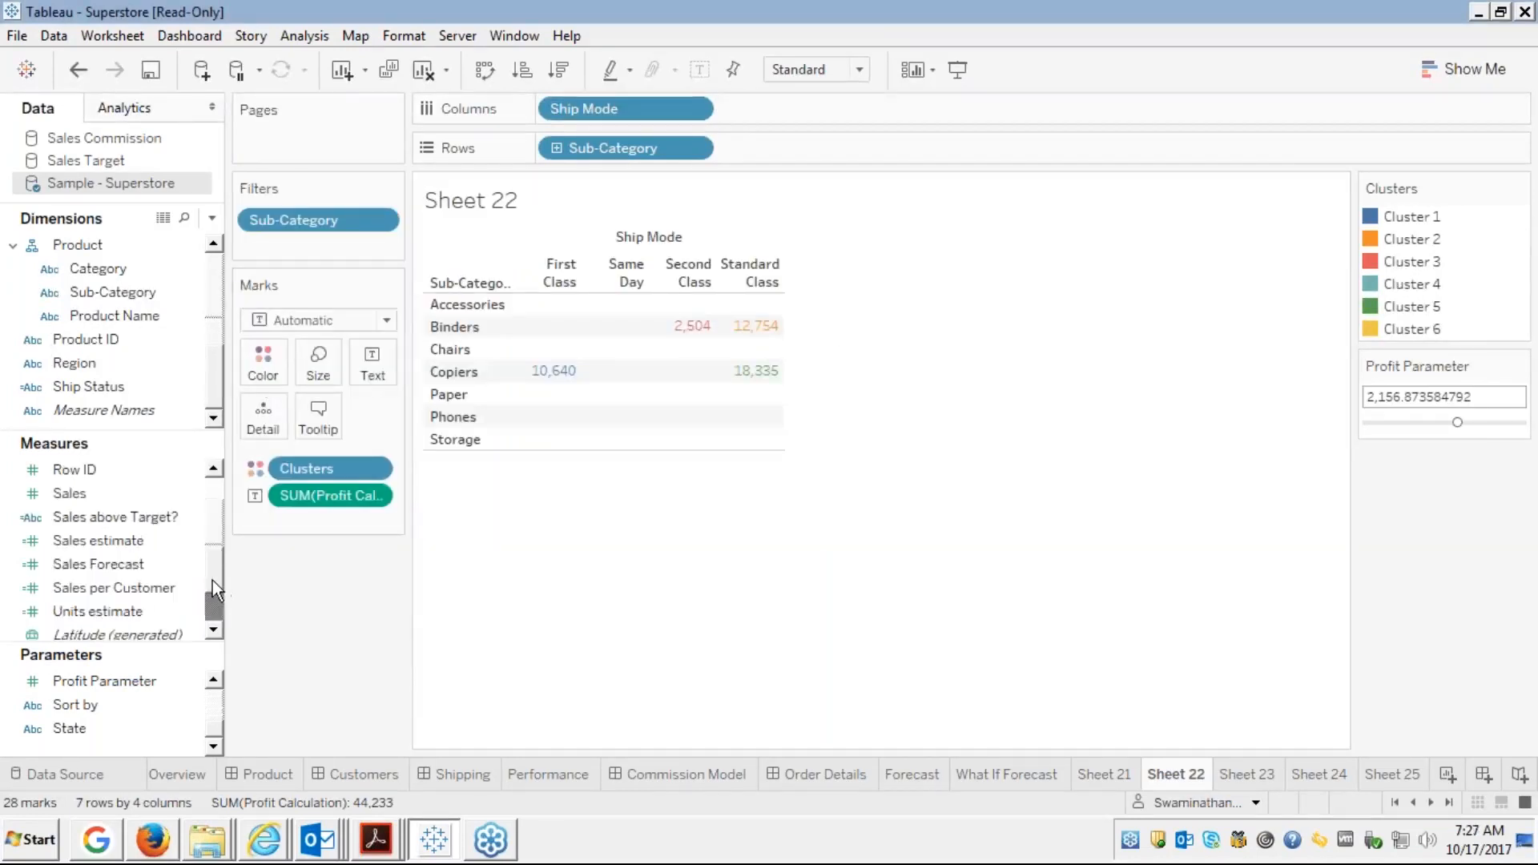
click(220, 484)
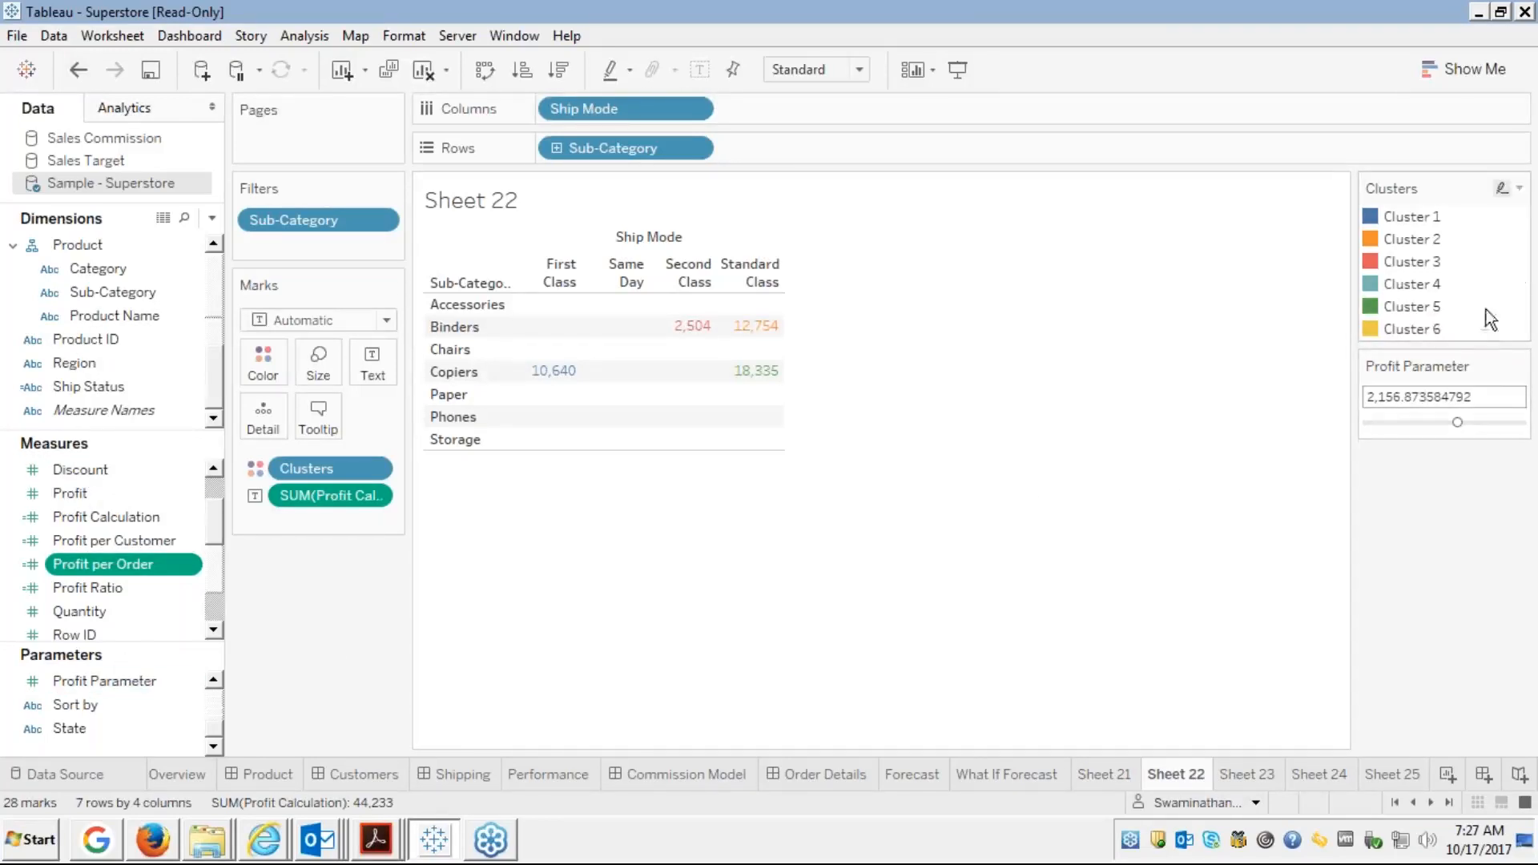
click(1518, 367)
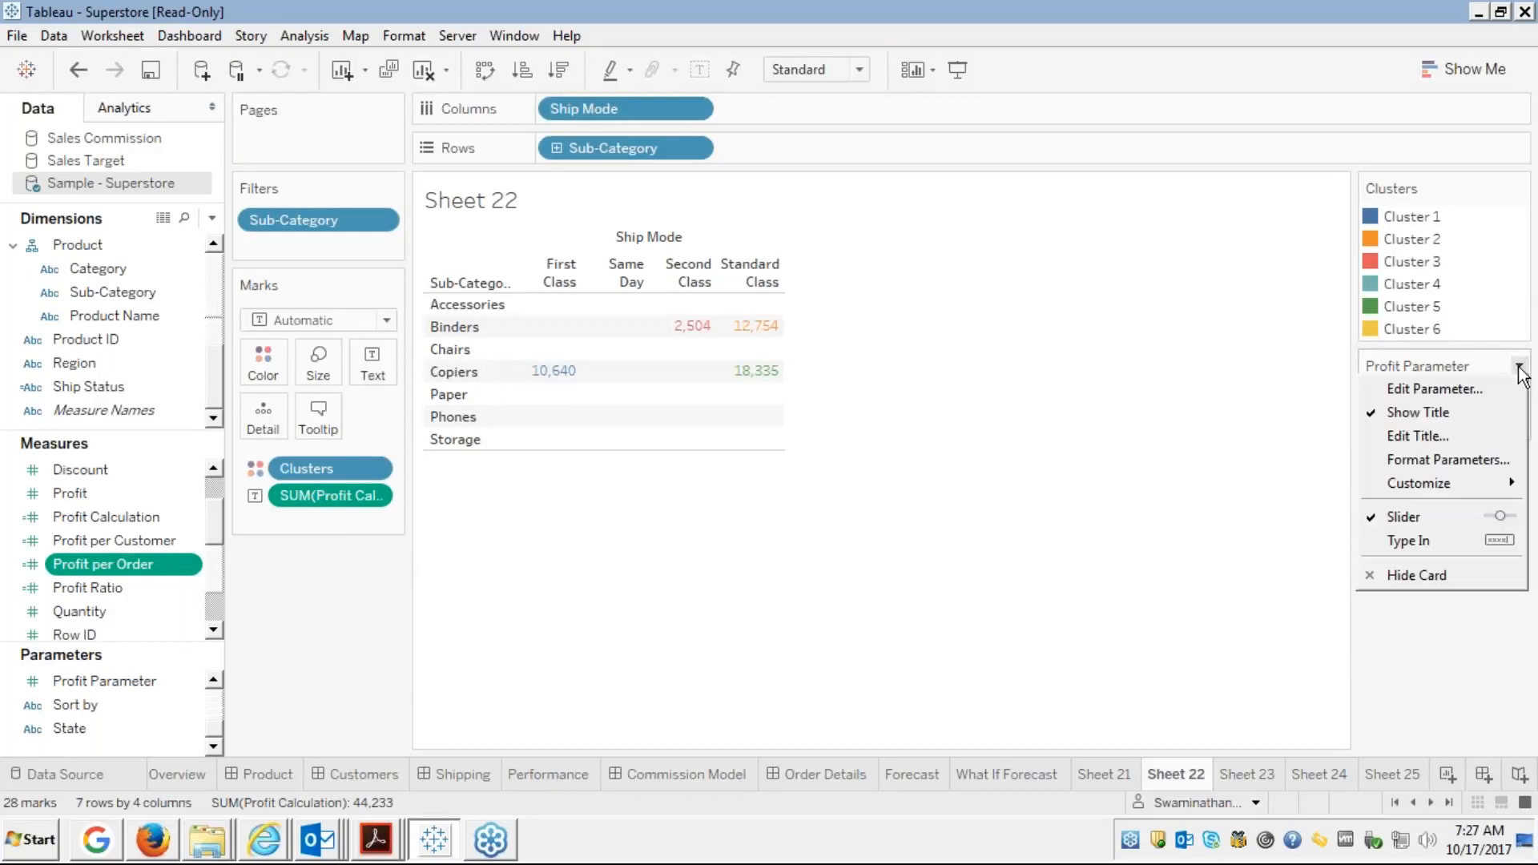
click(1398, 574)
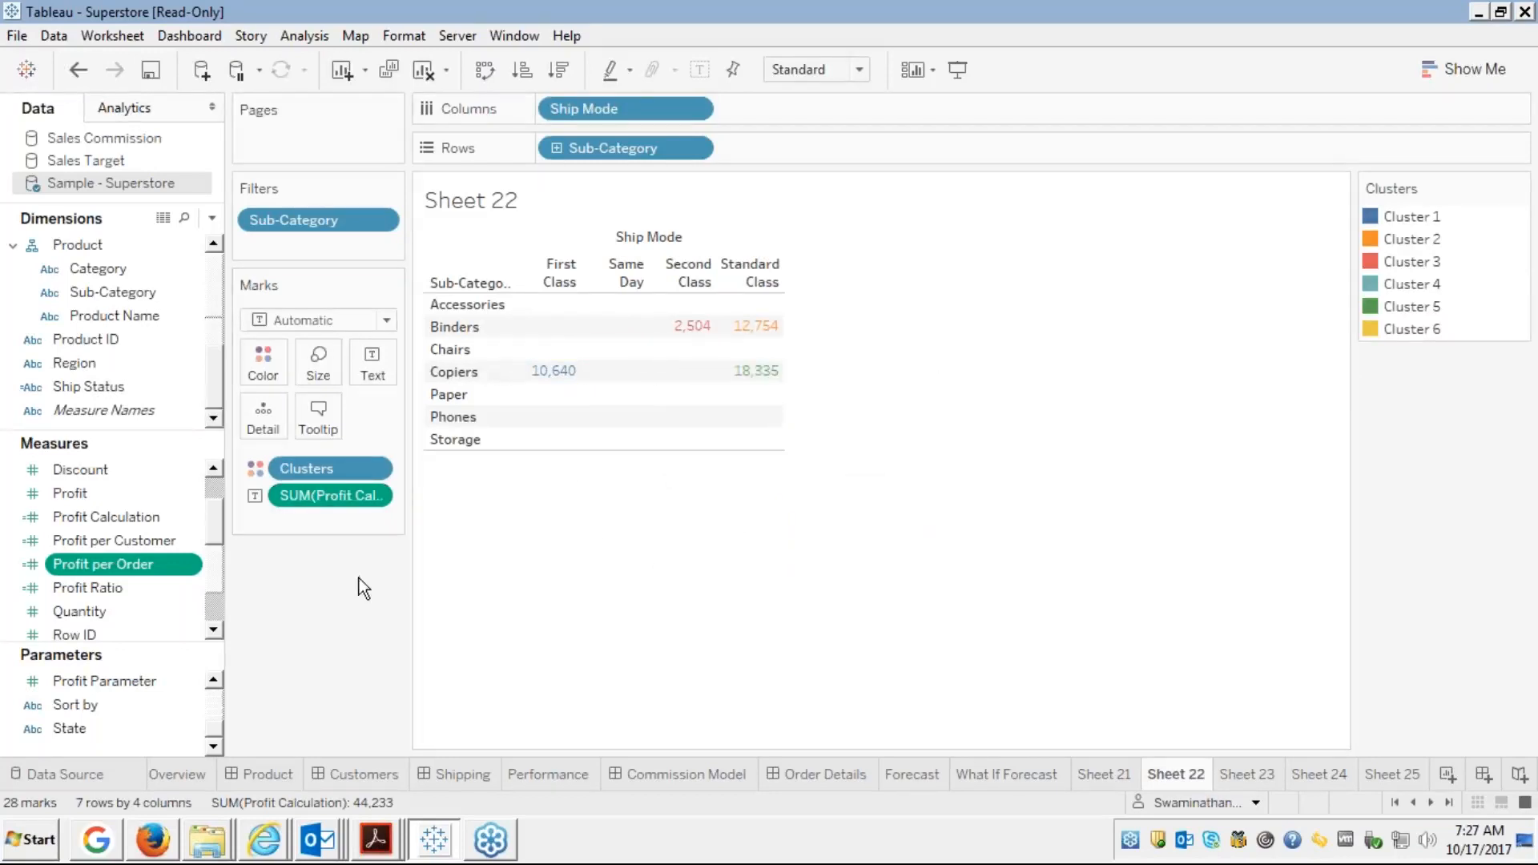
Drag SUM(Profit Calculation) off the Marks card and the Sub-Category pill off Filters
drag(335, 488, 85, 523)
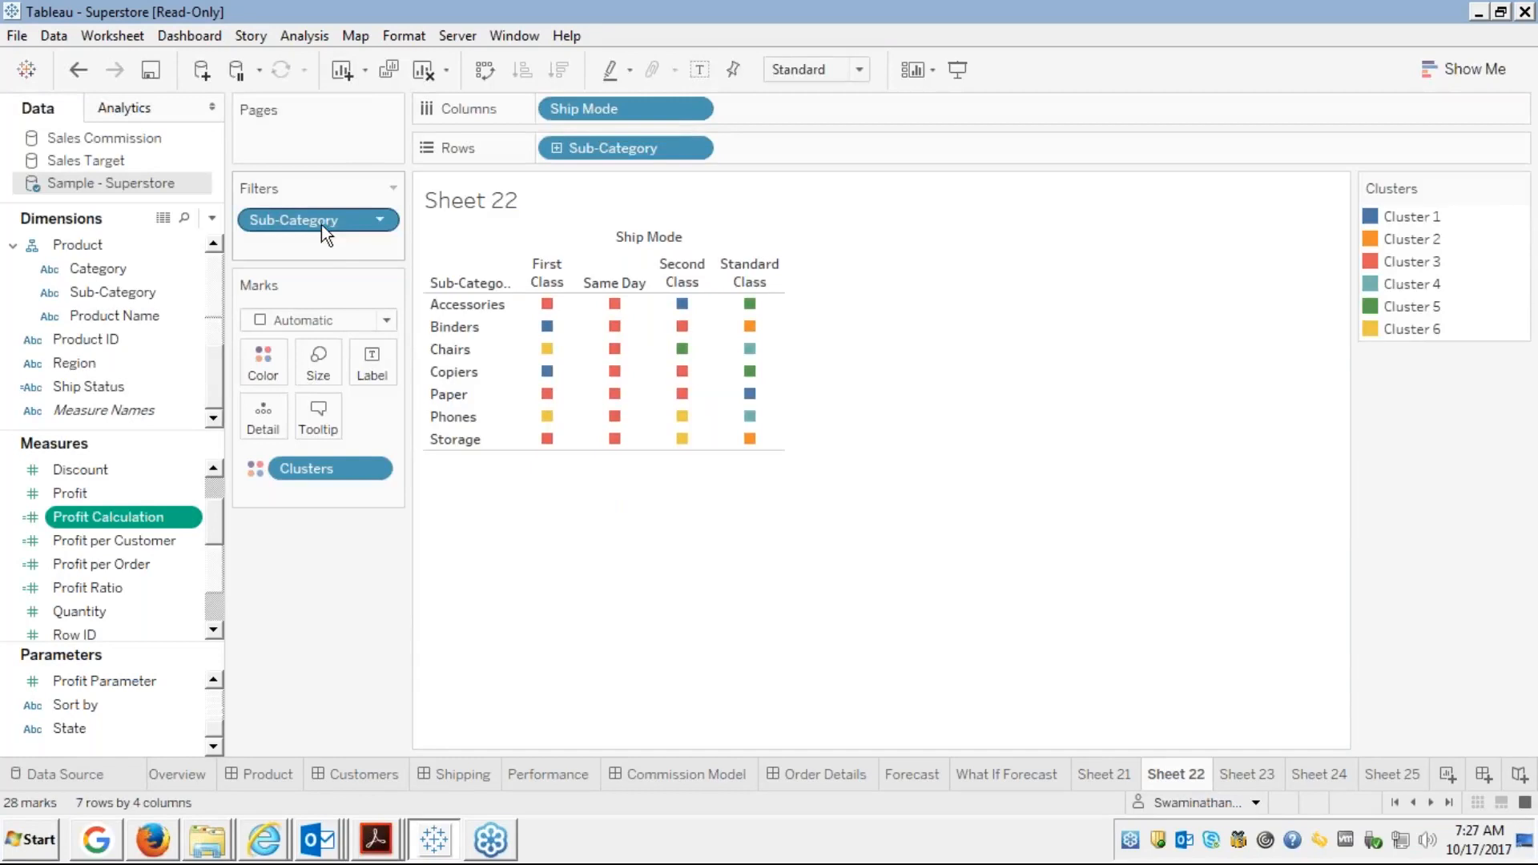
drag(321, 225, 146, 272)
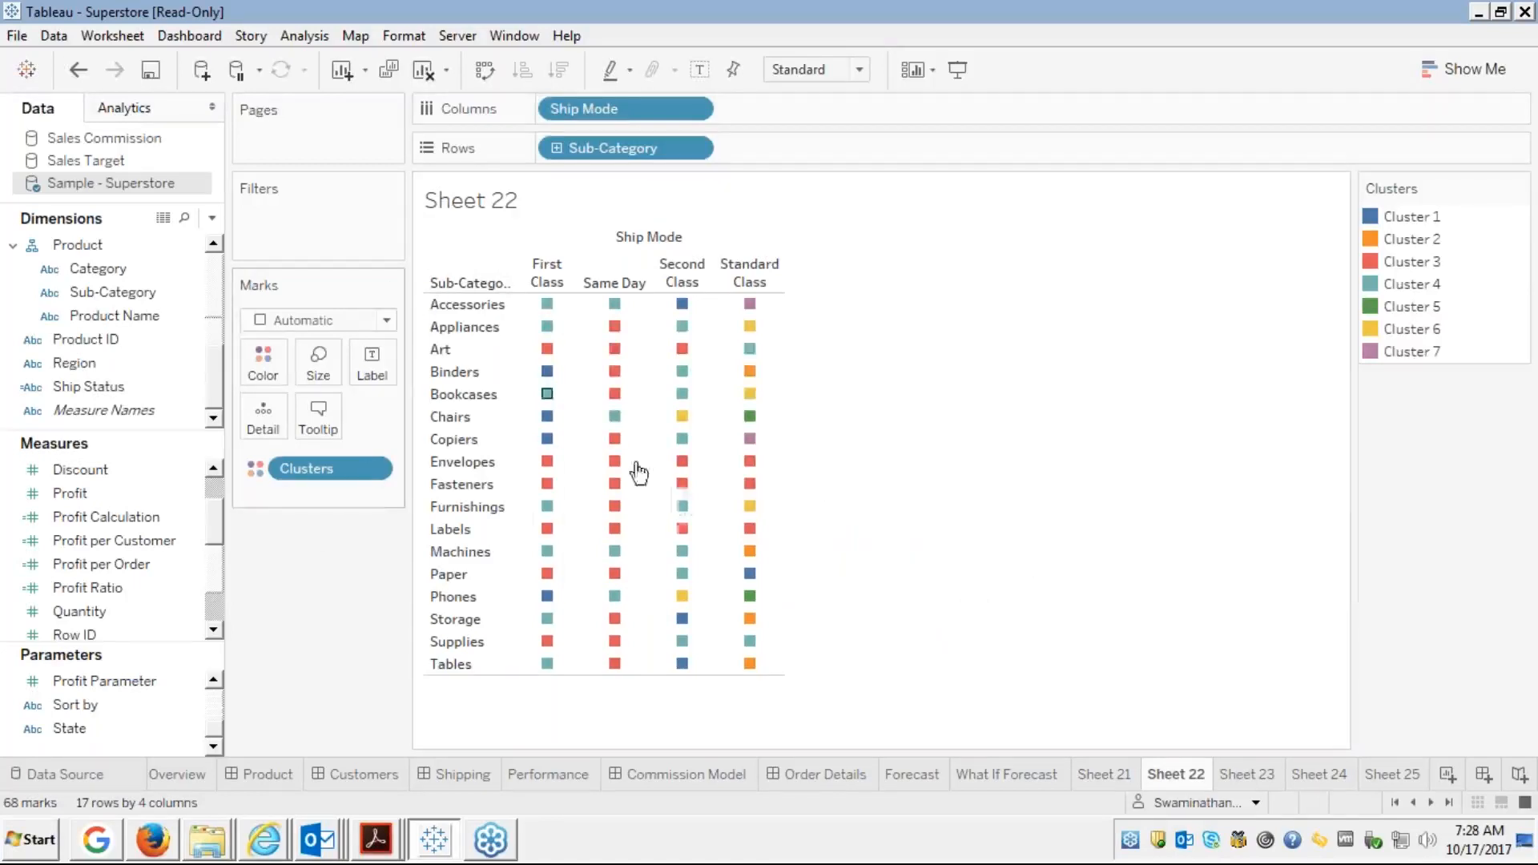
mouse_move(576, 410)
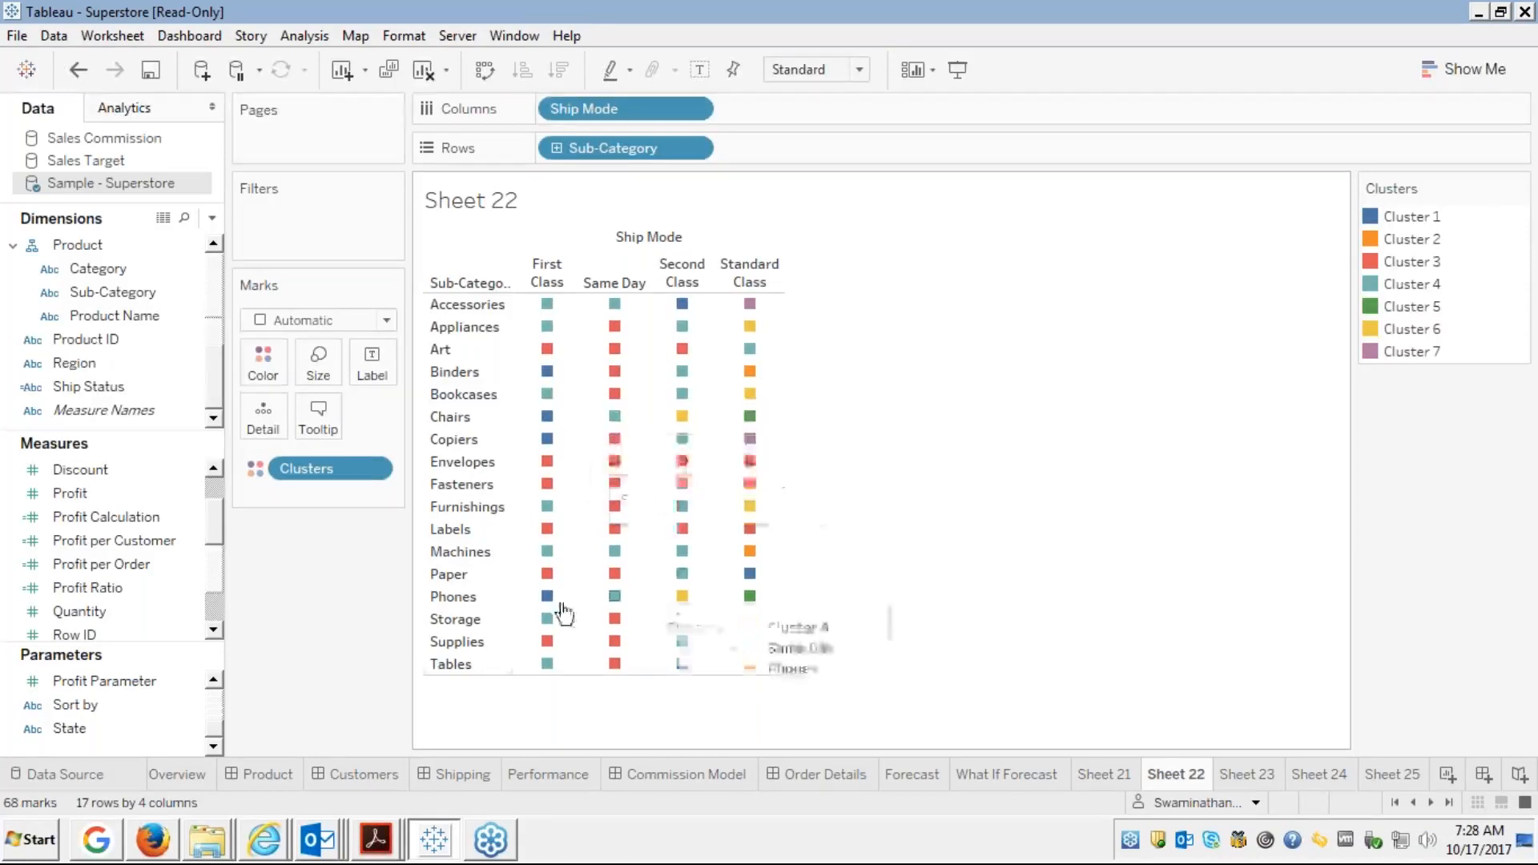
mouse_move(767, 456)
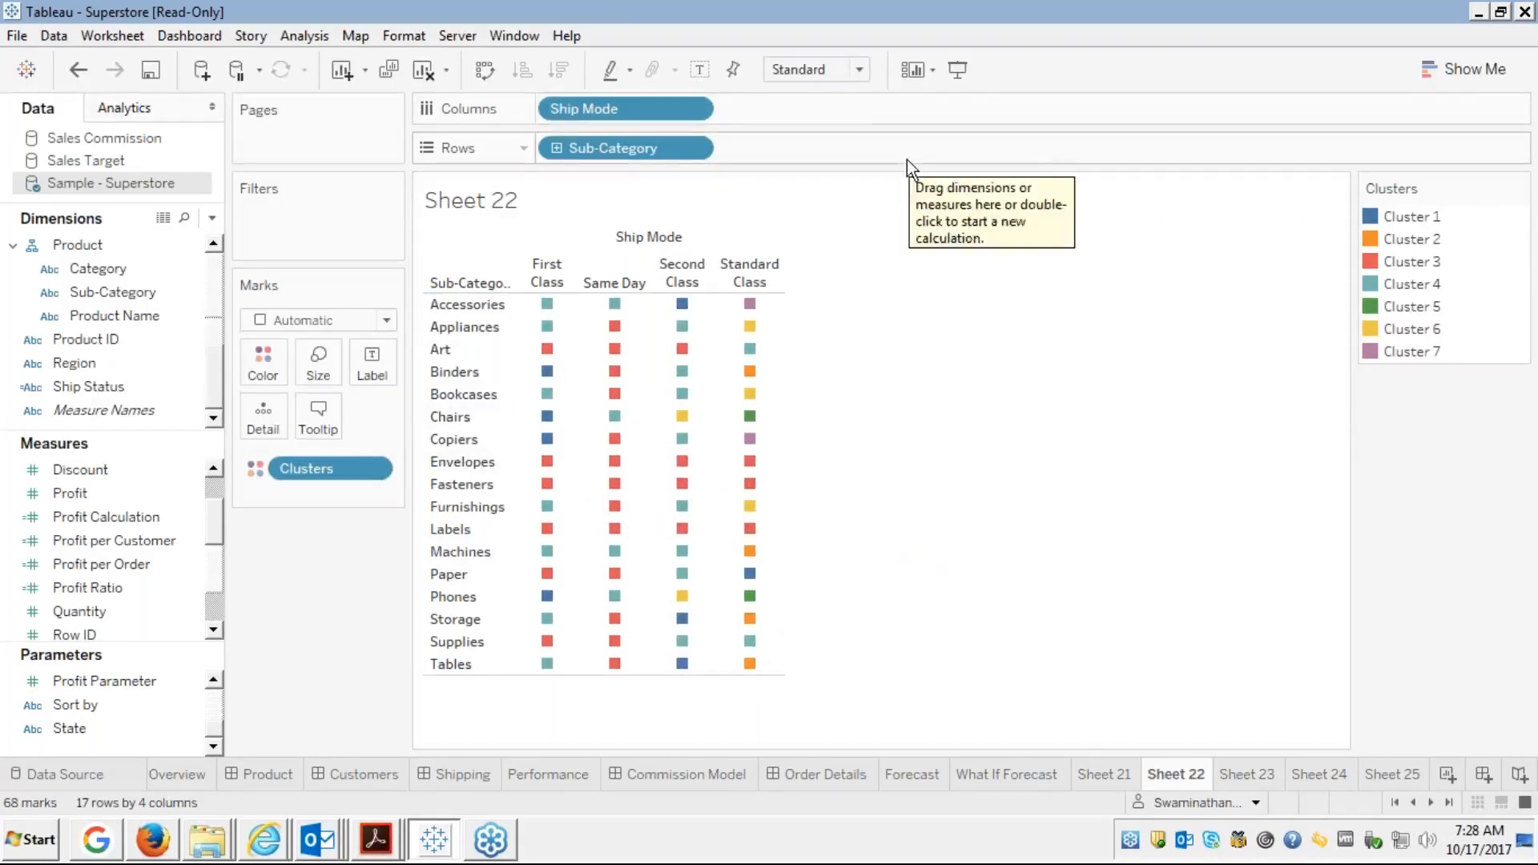
click(117, 469)
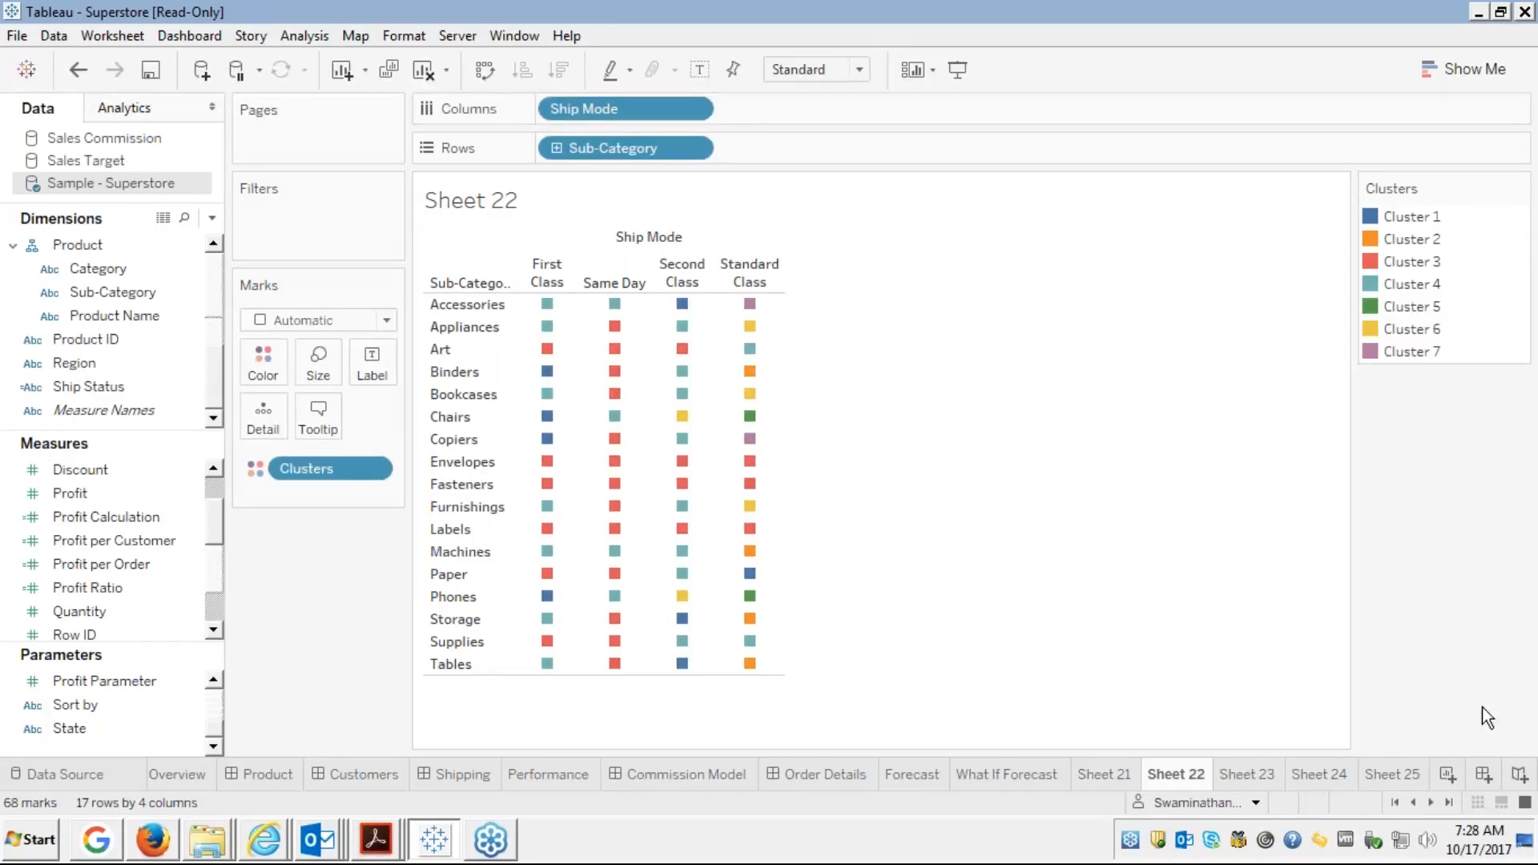
mouse_move(1490, 837)
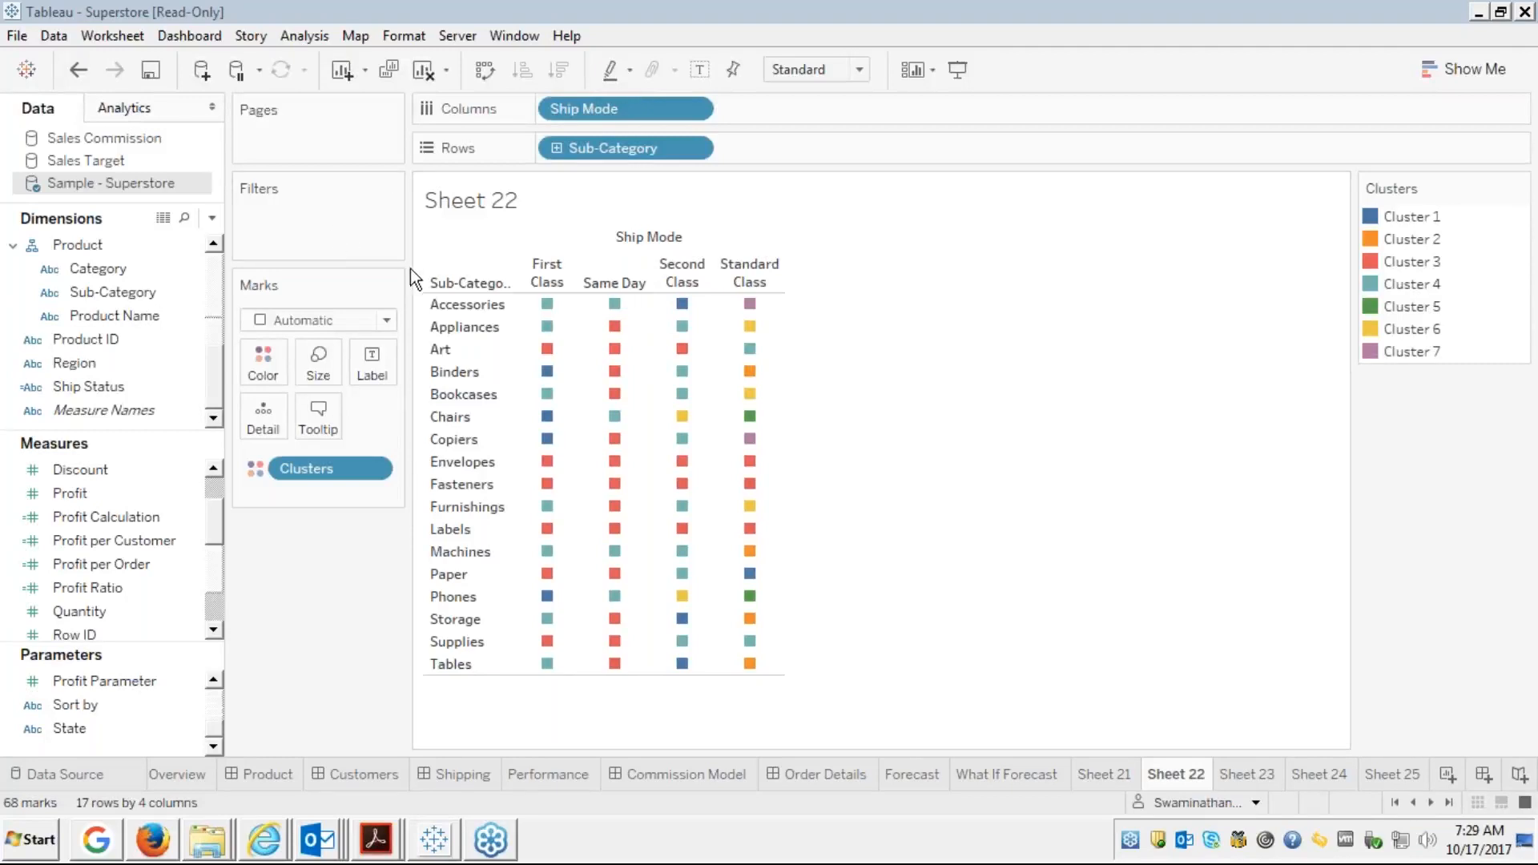
Select the Sheet 22 title in the view
click(1154, 194)
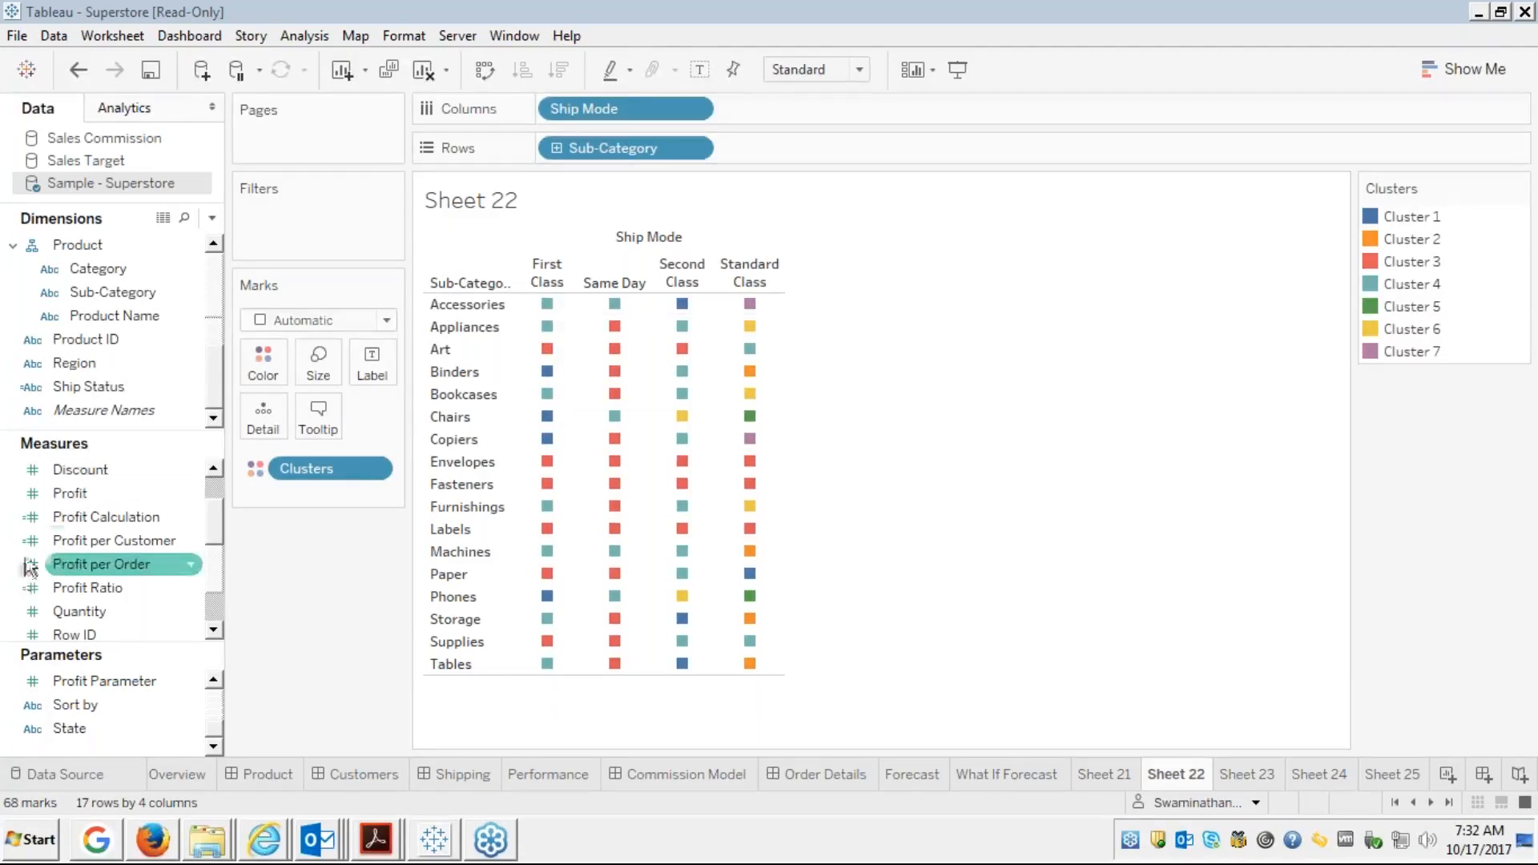
Open the Create submenu for the Discount measure in the Measures pane
click(89, 468)
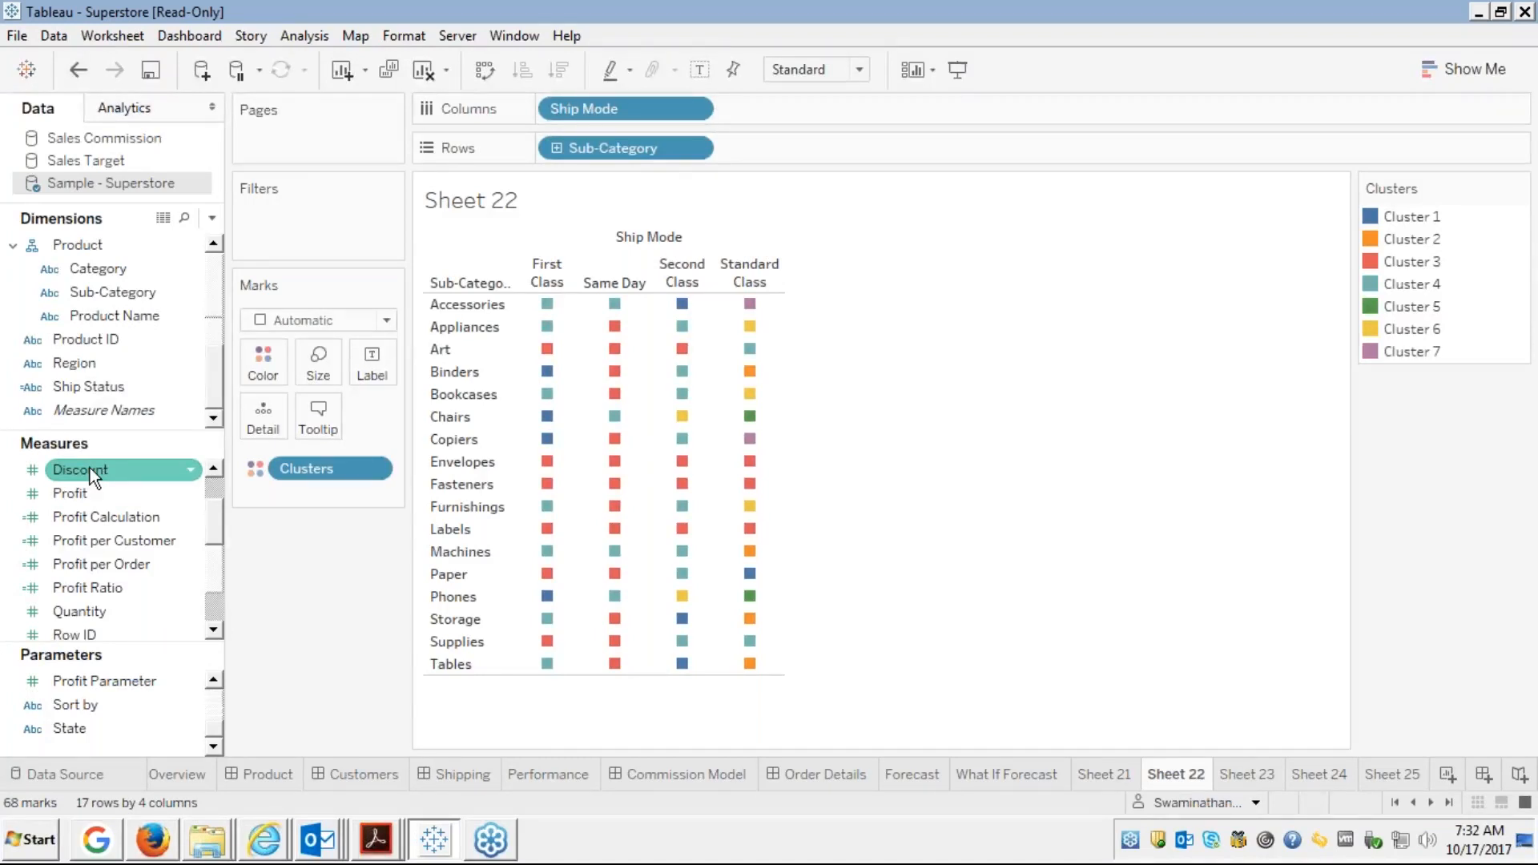
right_click(90, 468)
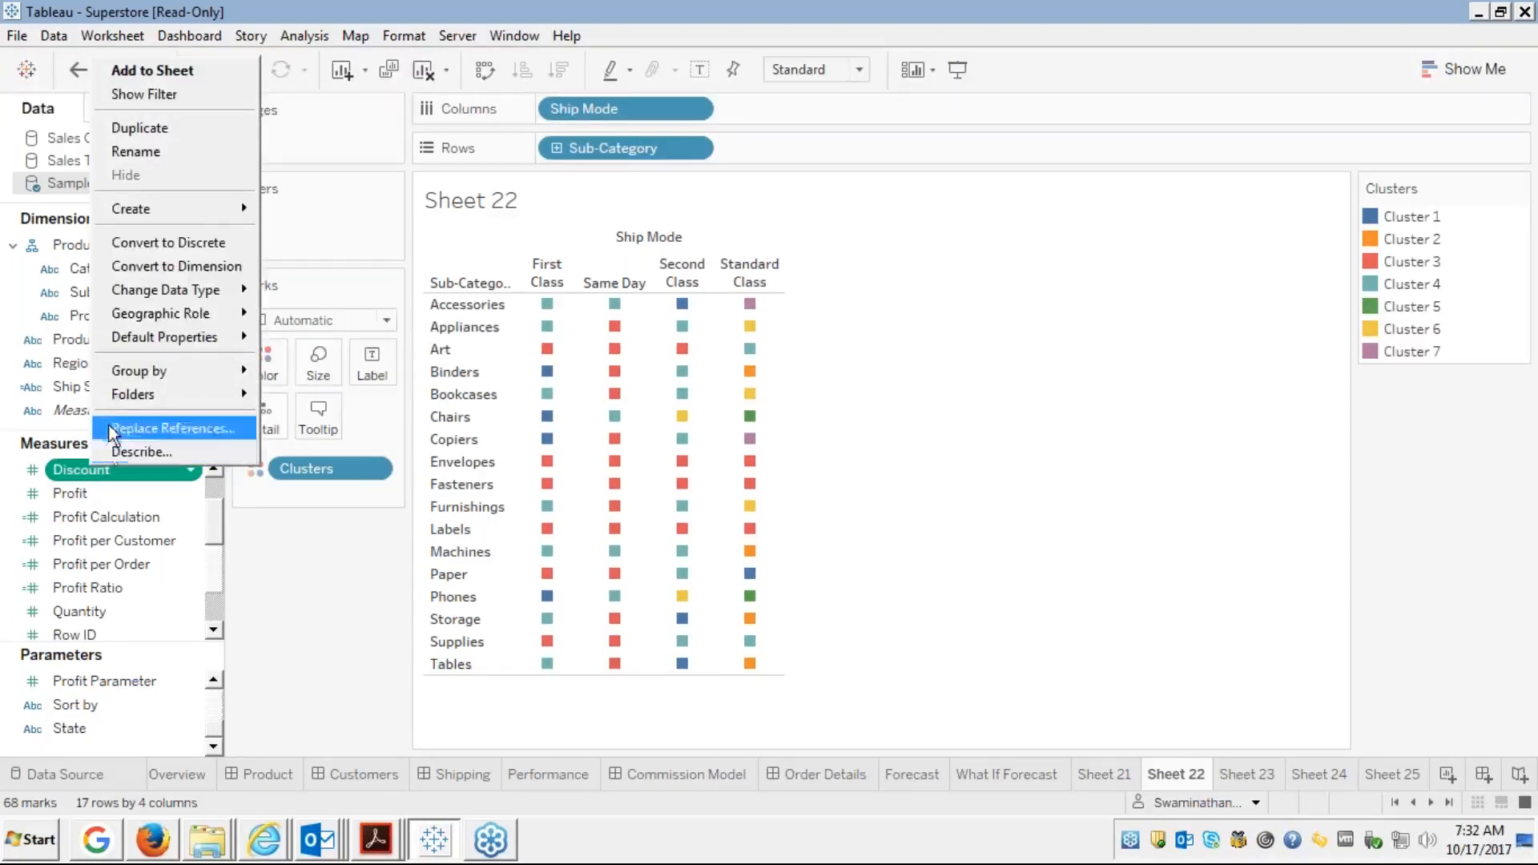
mouse_move(175, 211)
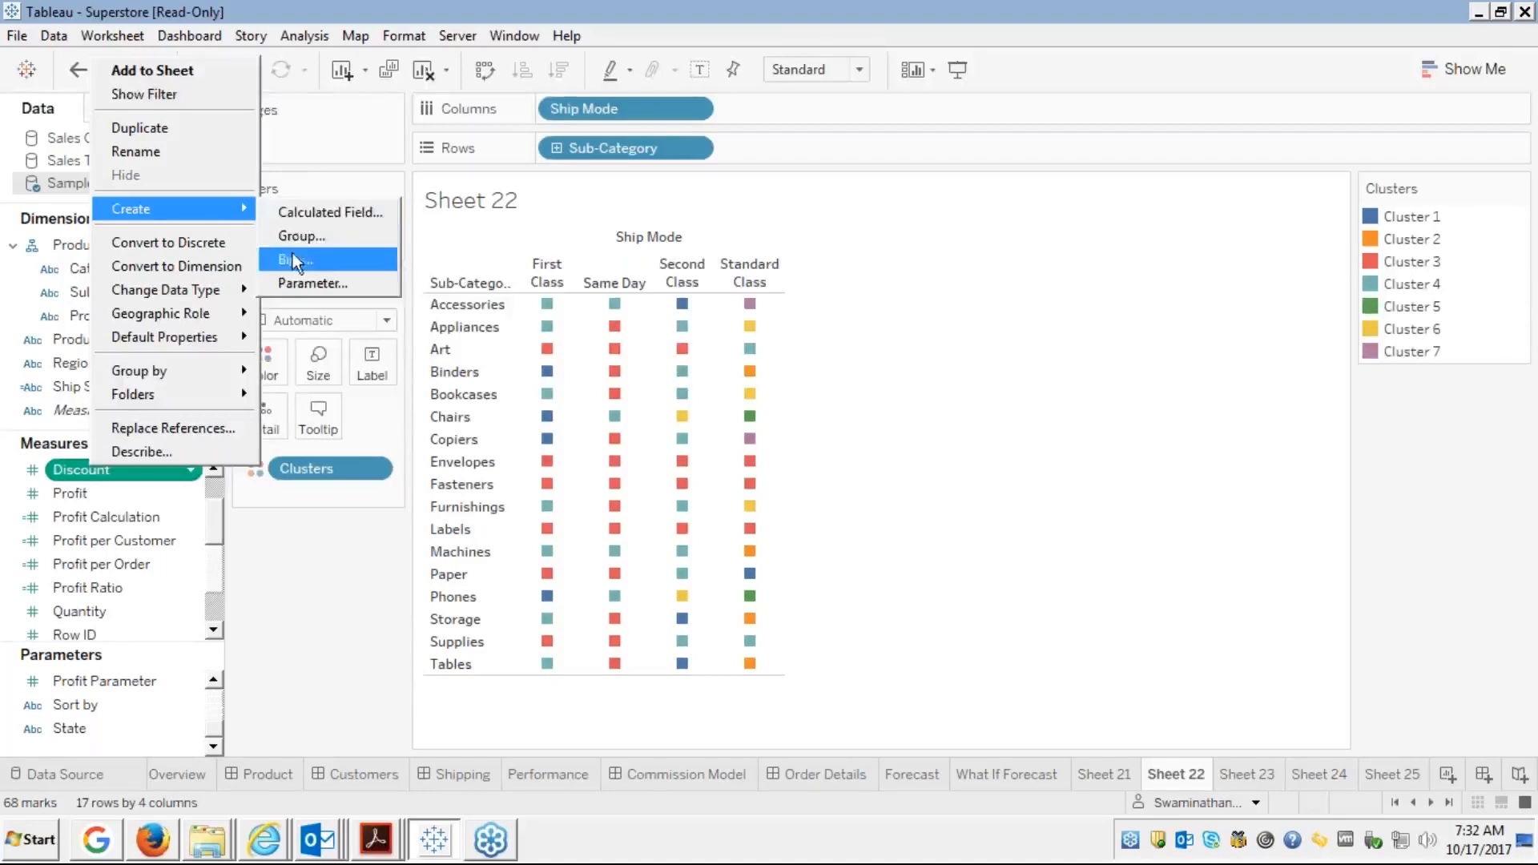
Start a new parameter from Discount and set its data type to Float
click(287, 286)
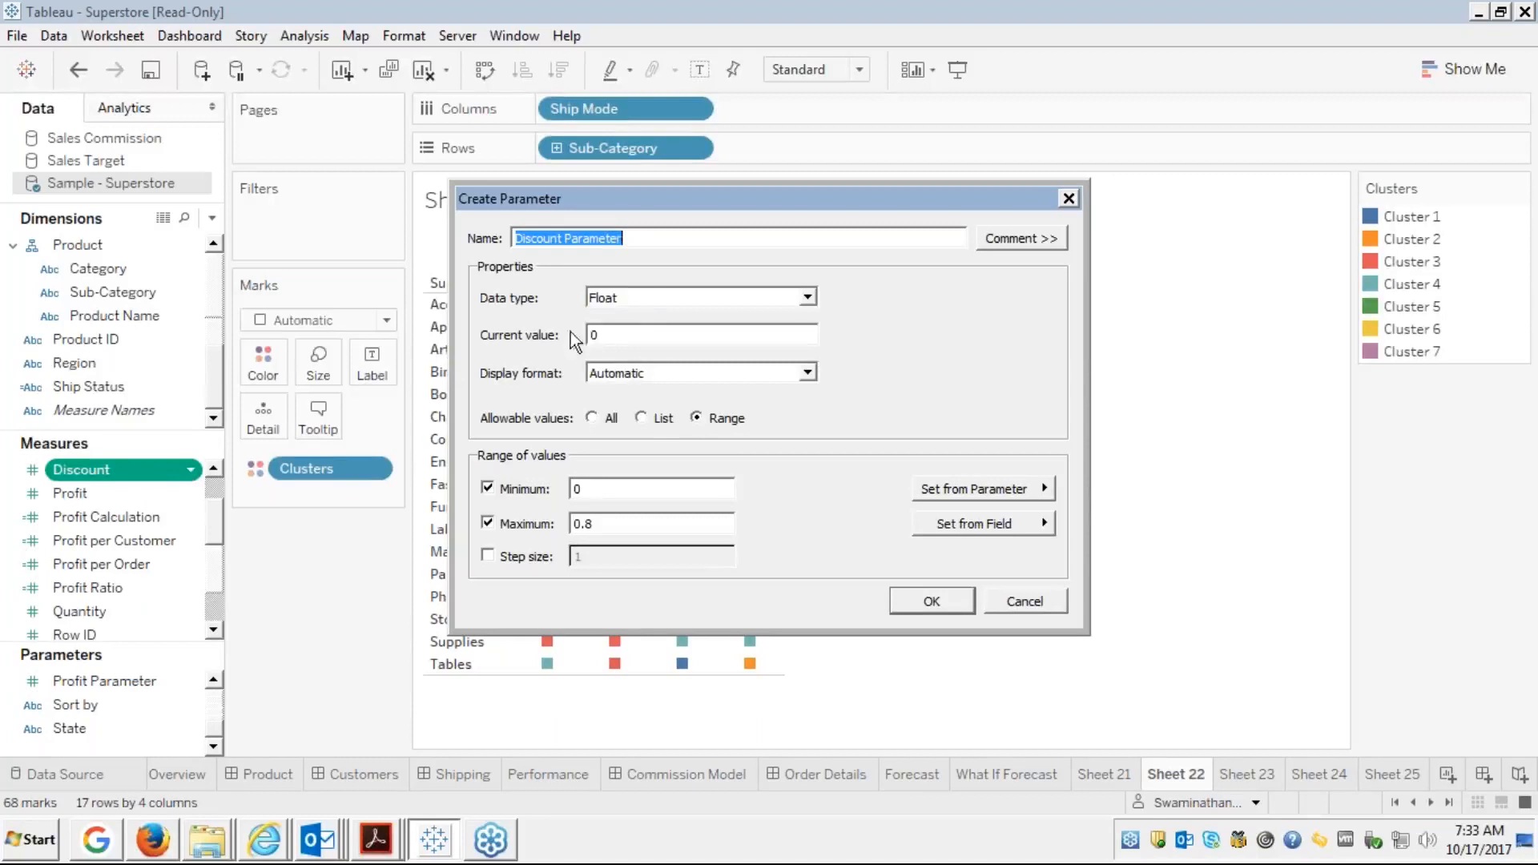
click(648, 294)
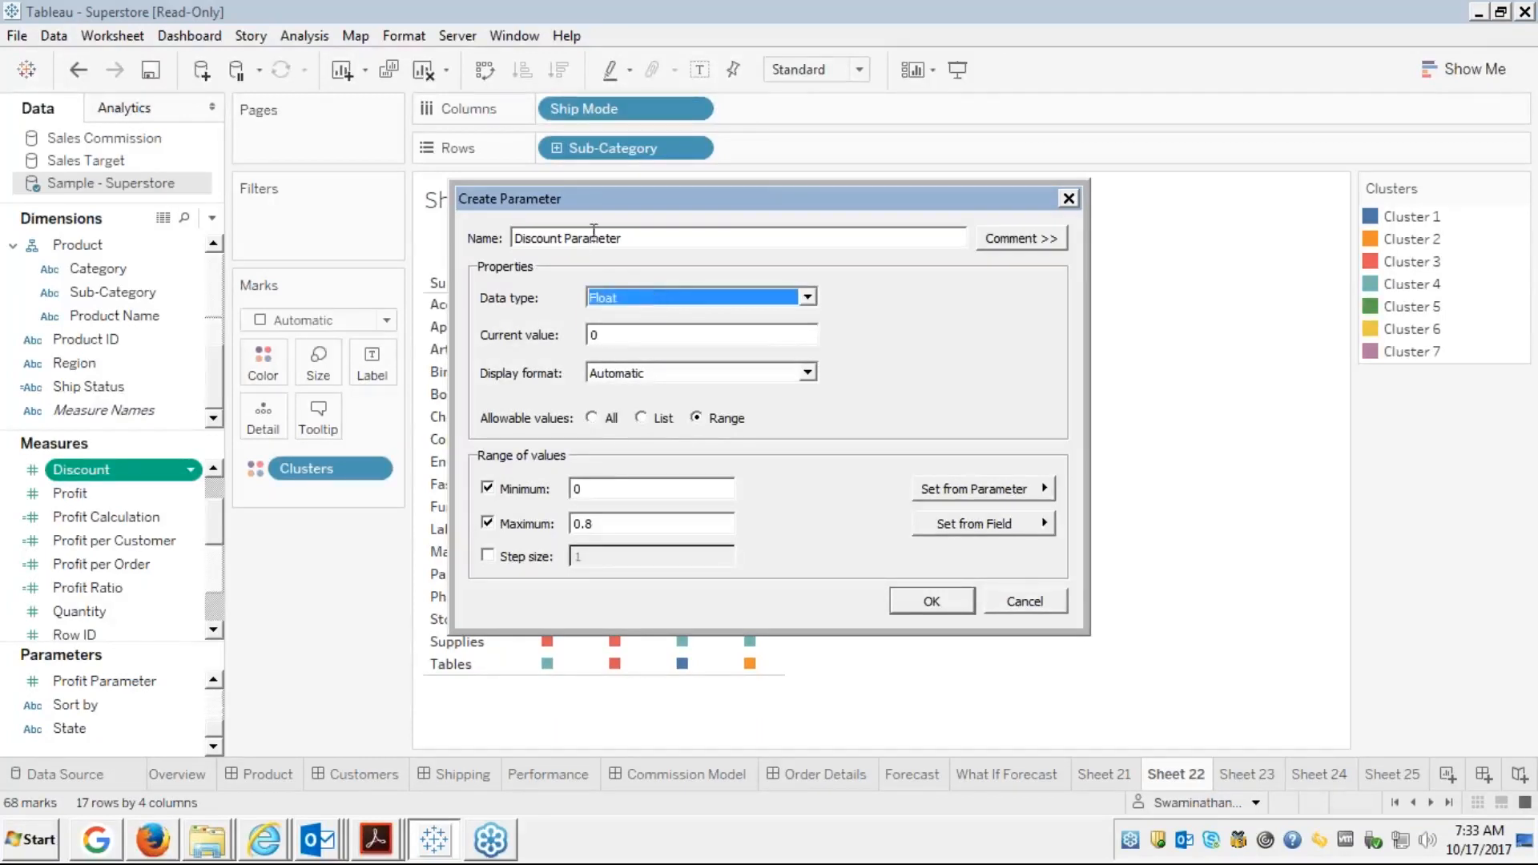
click(628, 238)
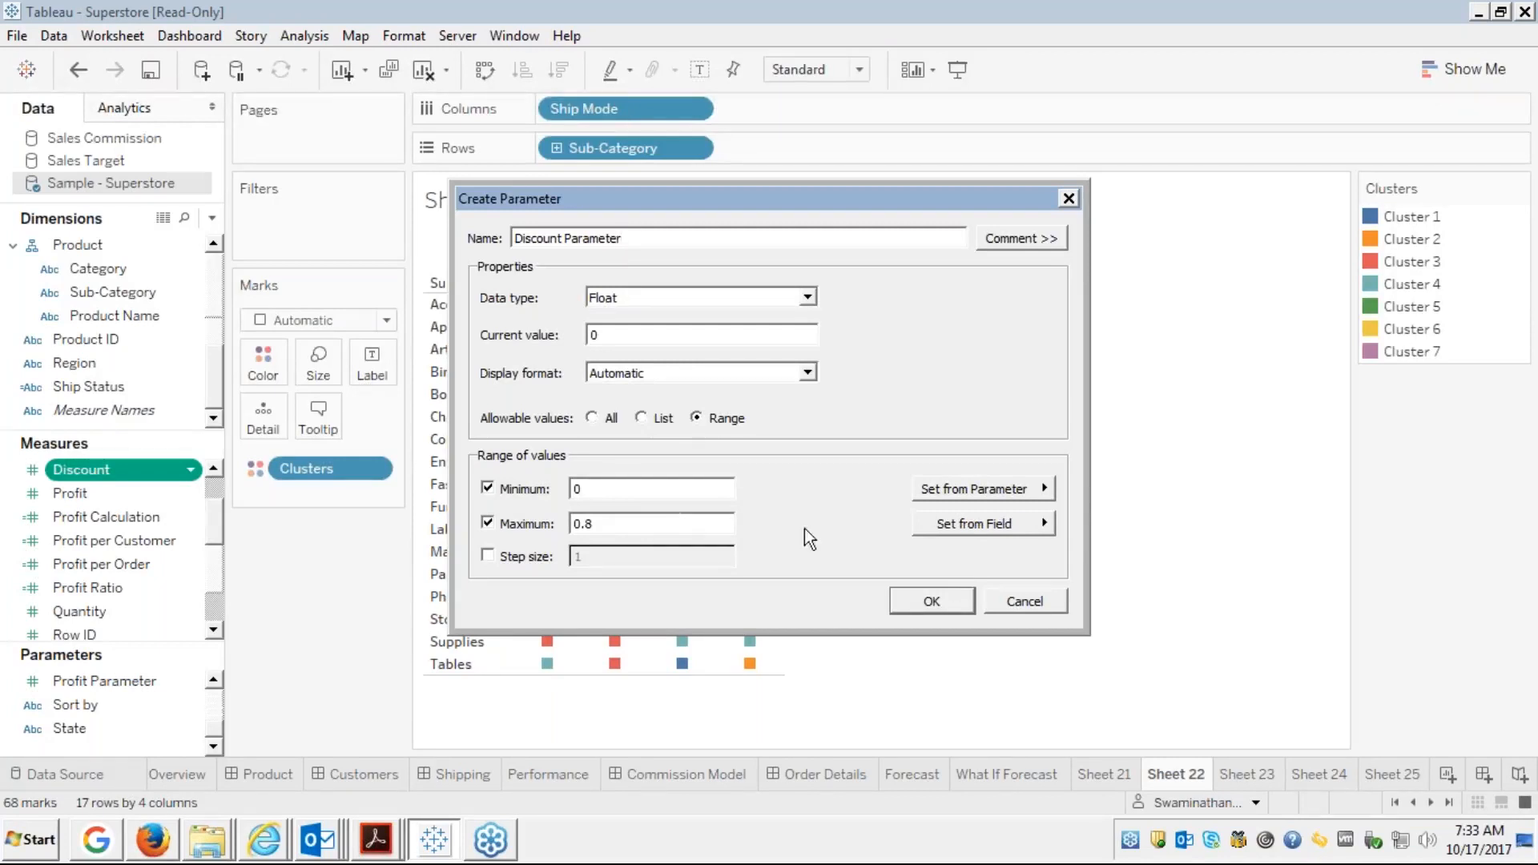
Add the comment 'Please enter the value for Discount' and create the parameter
click(1013, 233)
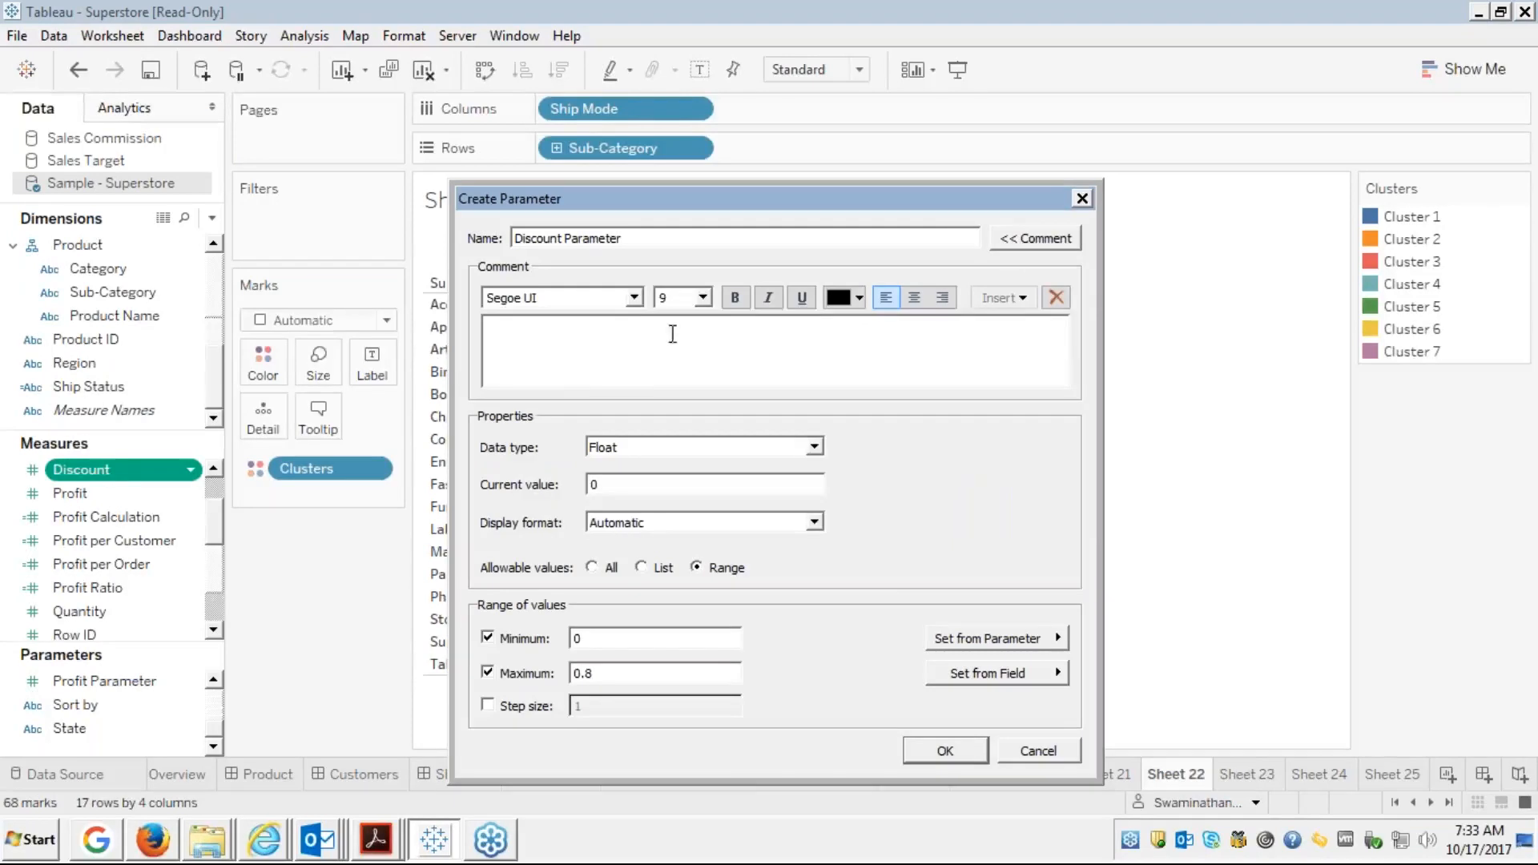
click(607, 342)
text(please enter the value for Discount)
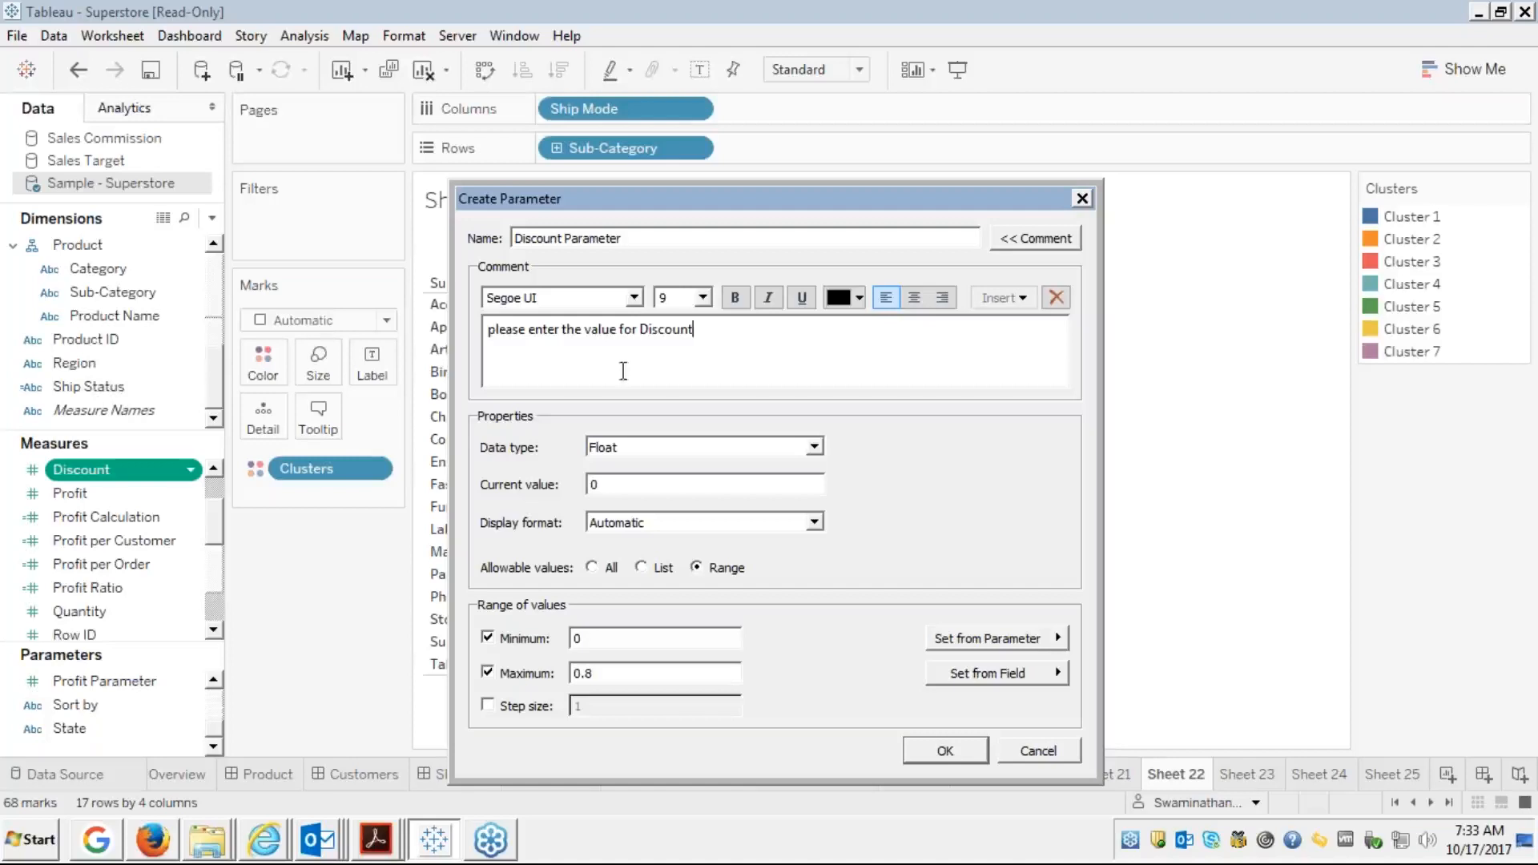
click(494, 328)
key(BackSpace)
text(P)
click(948, 752)
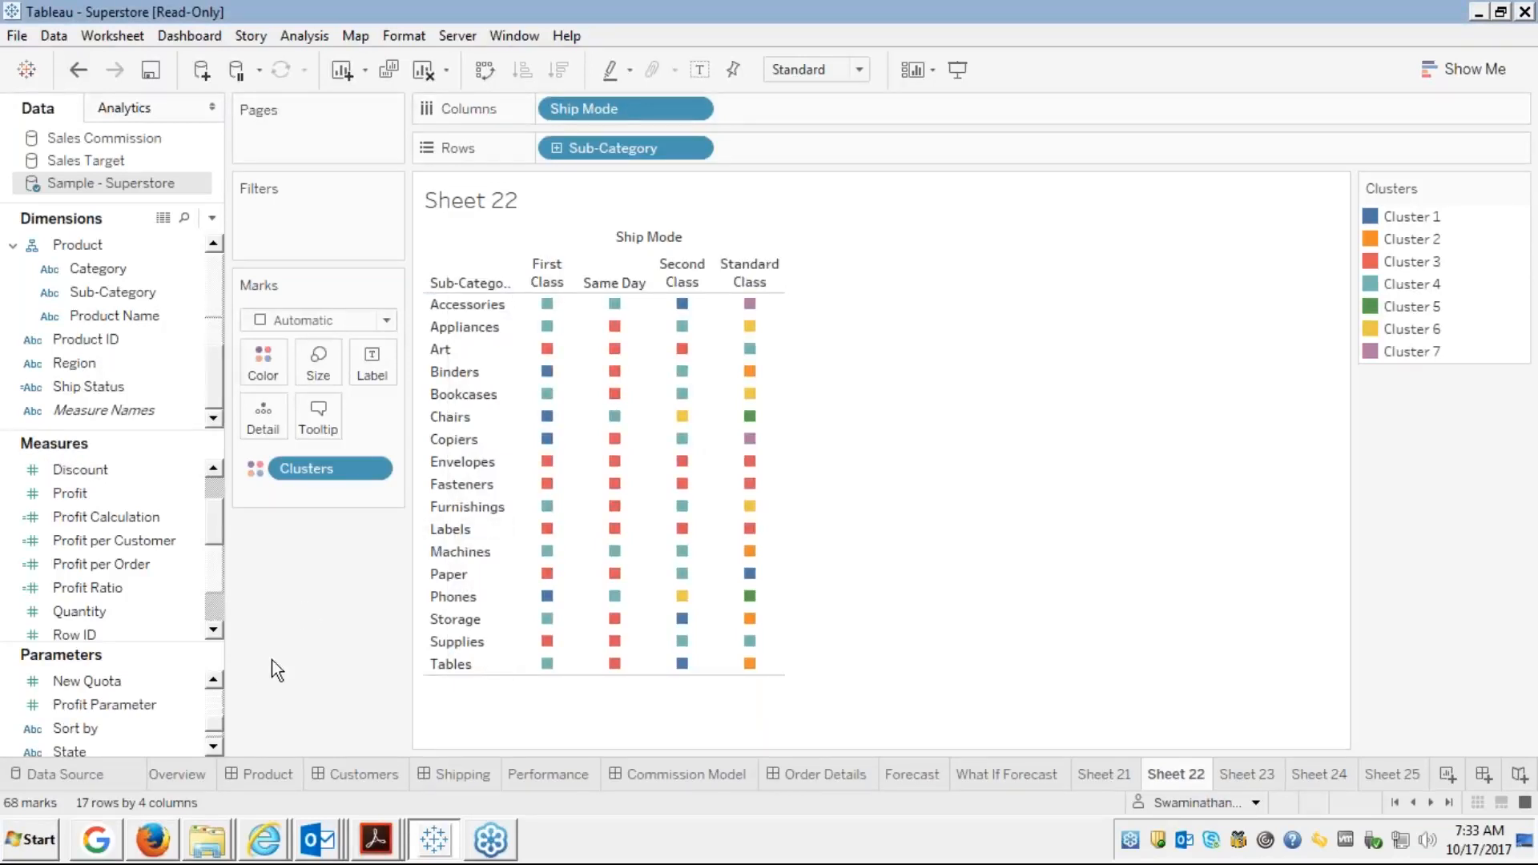
click(211, 746)
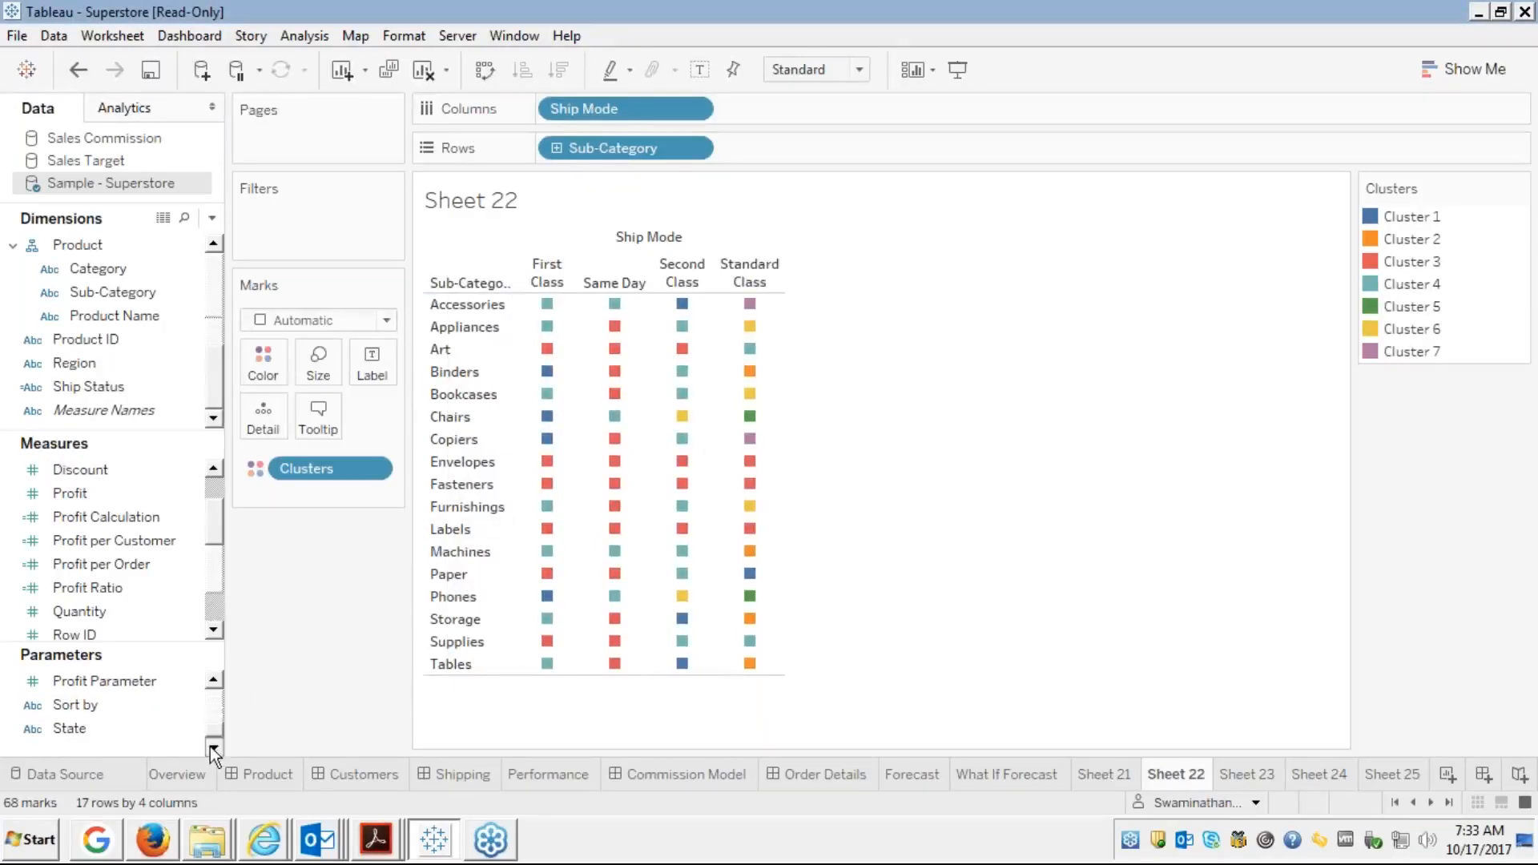
click(218, 684)
click(218, 685)
click(218, 685)
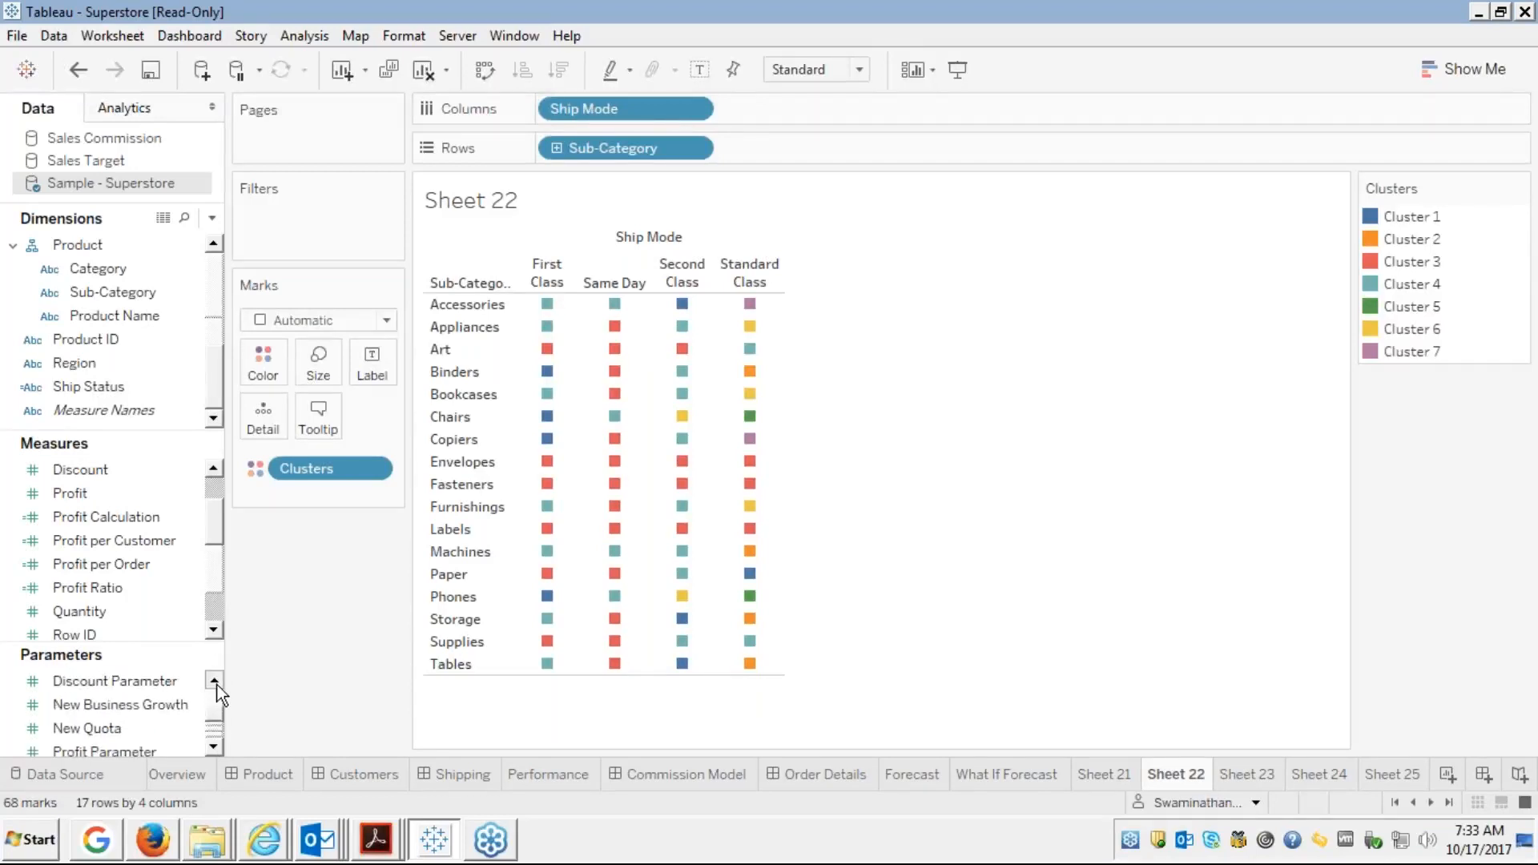
click(218, 685)
click(218, 685)
click(218, 684)
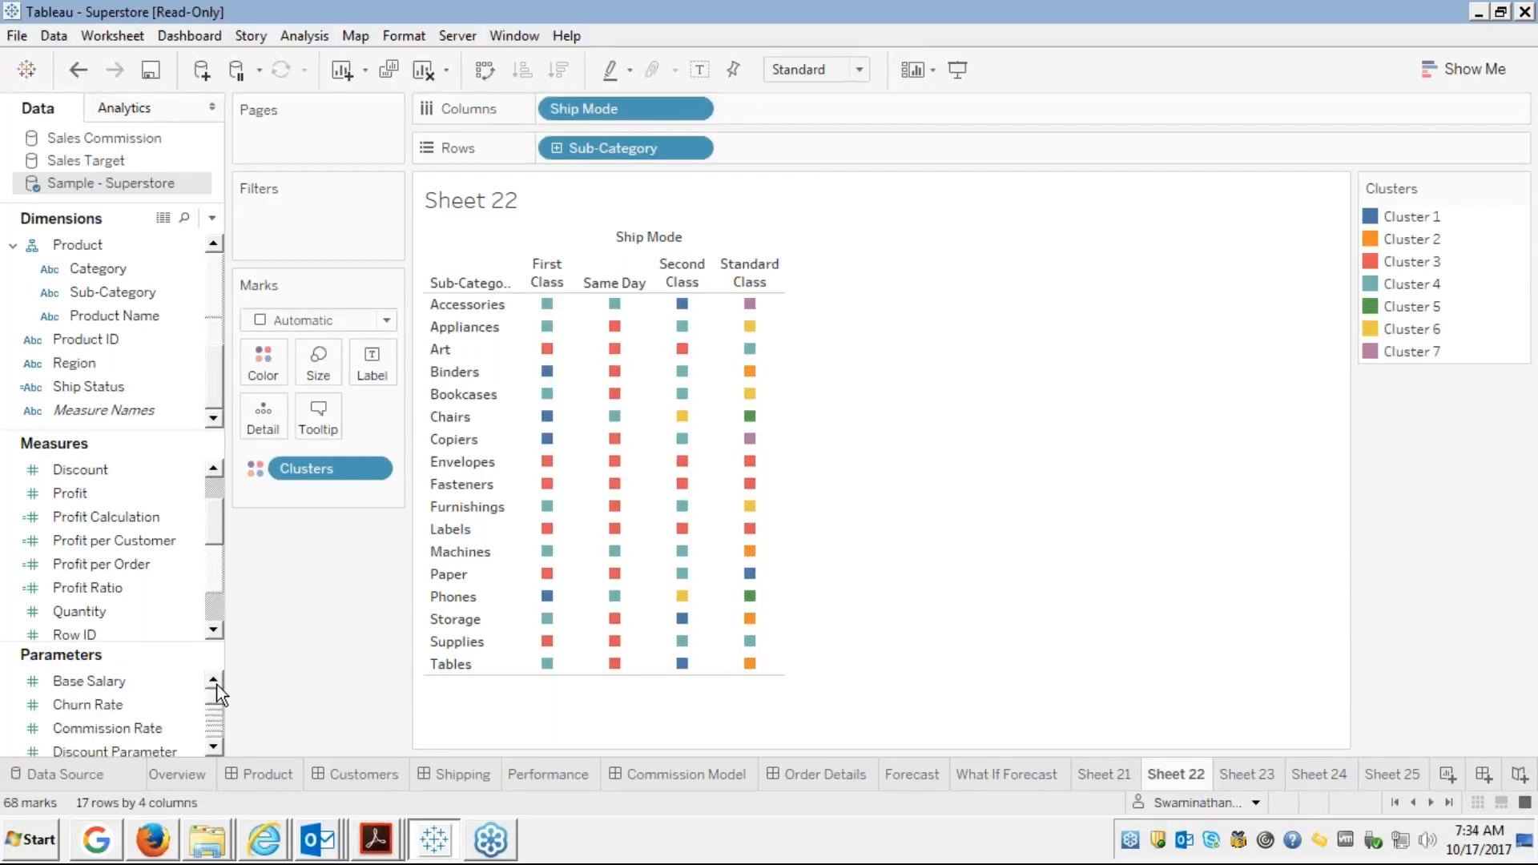
click(211, 745)
click(213, 745)
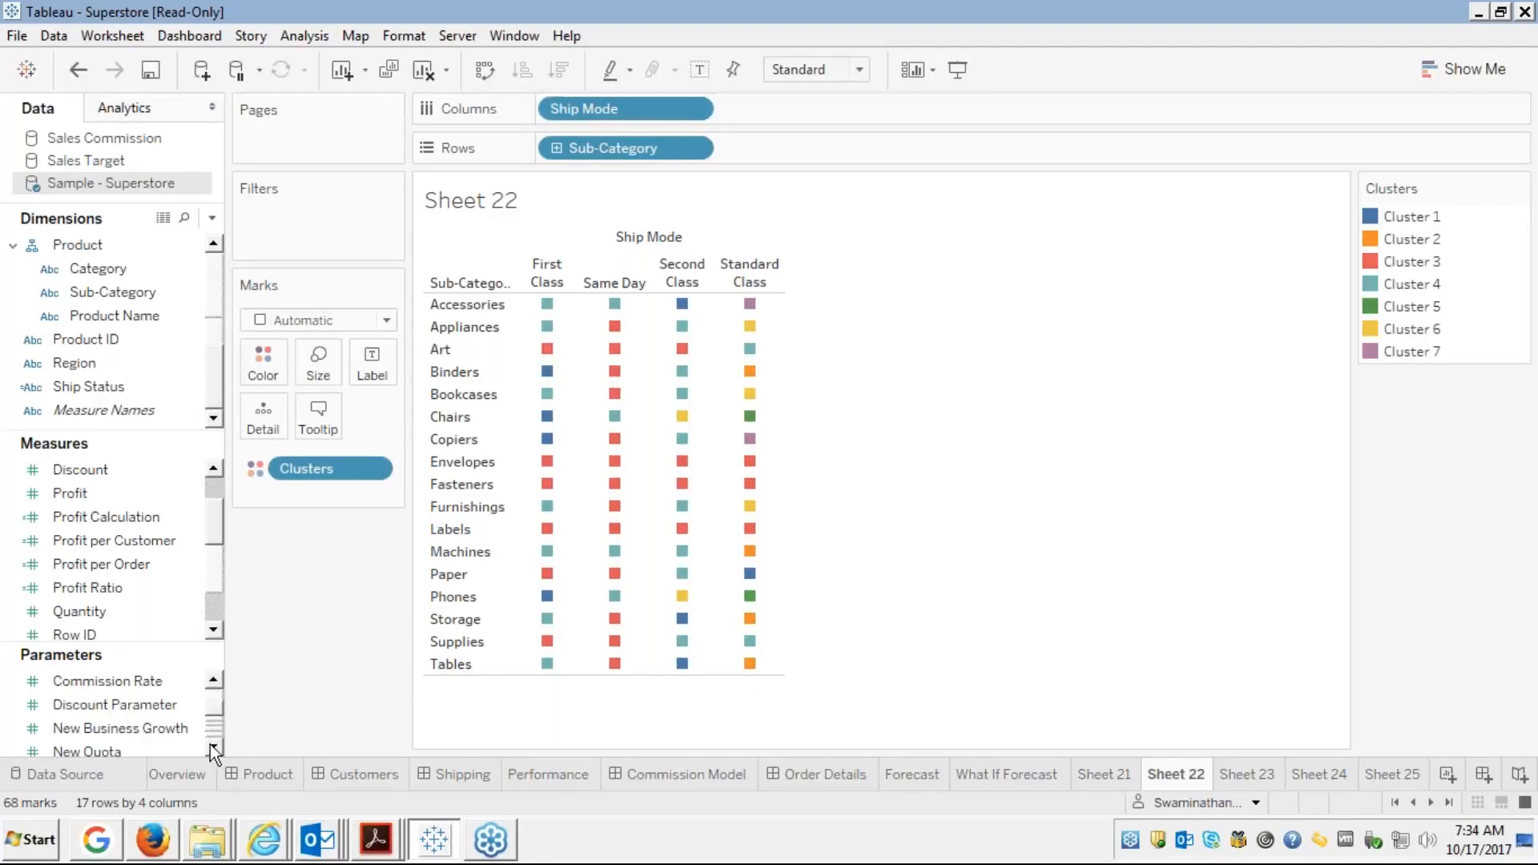
Show the Discount Parameter slider control and set it to about 0.006
right_click(141, 706)
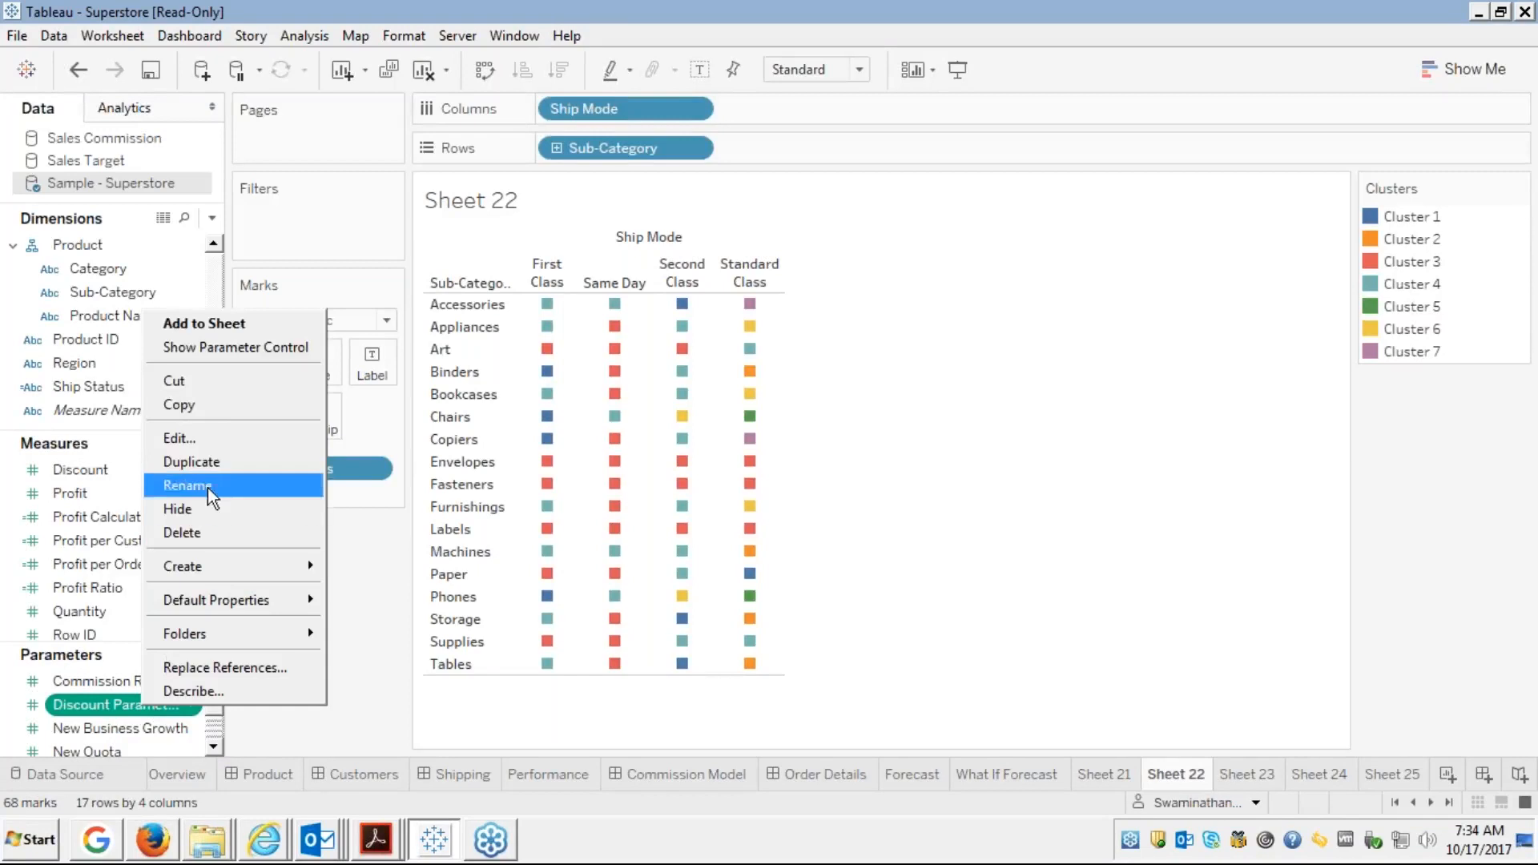
click(214, 350)
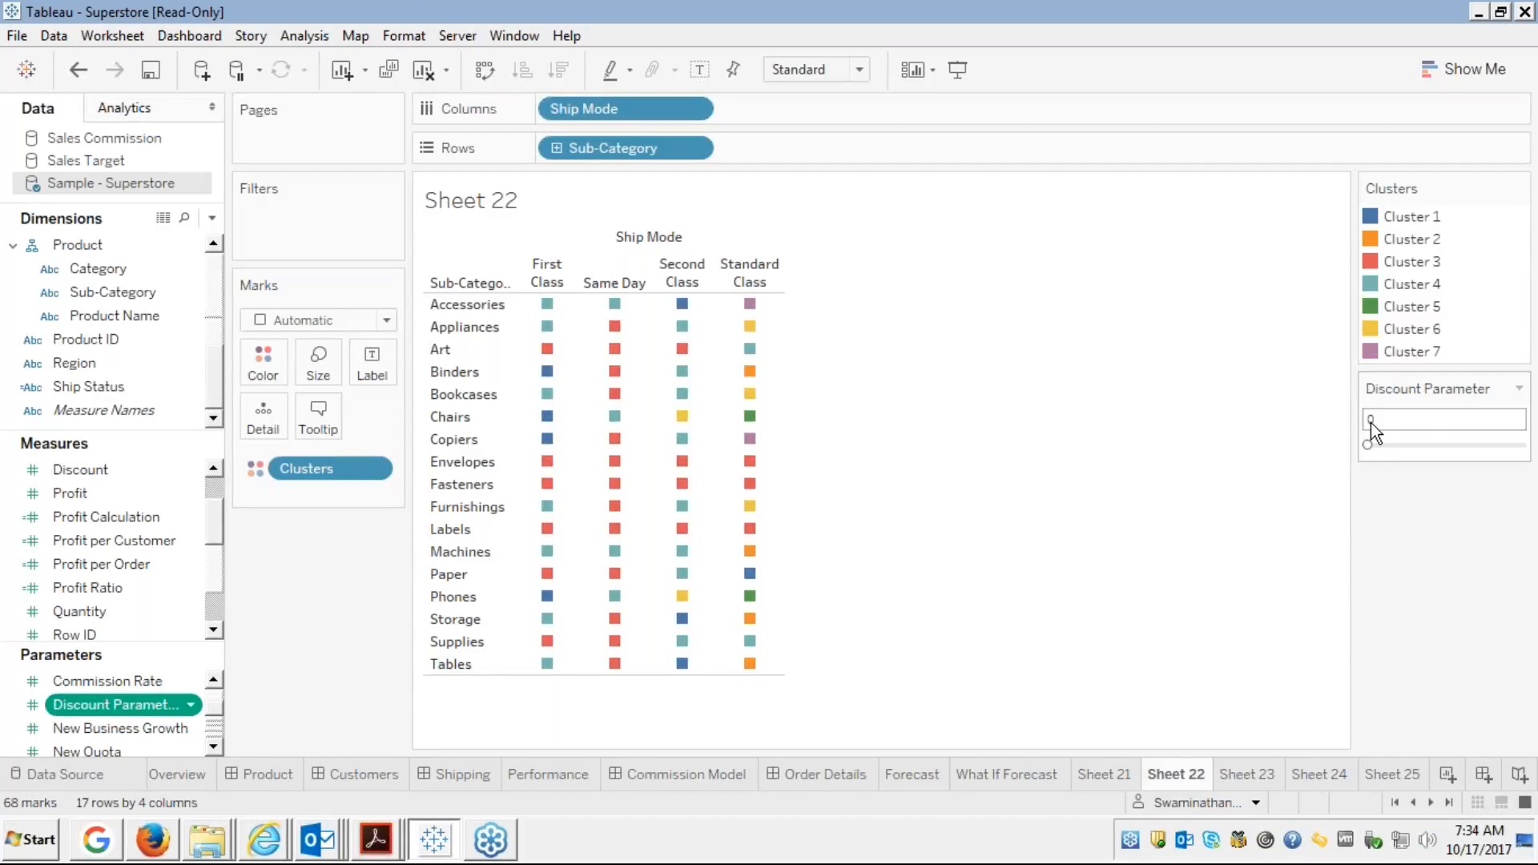
click(1376, 444)
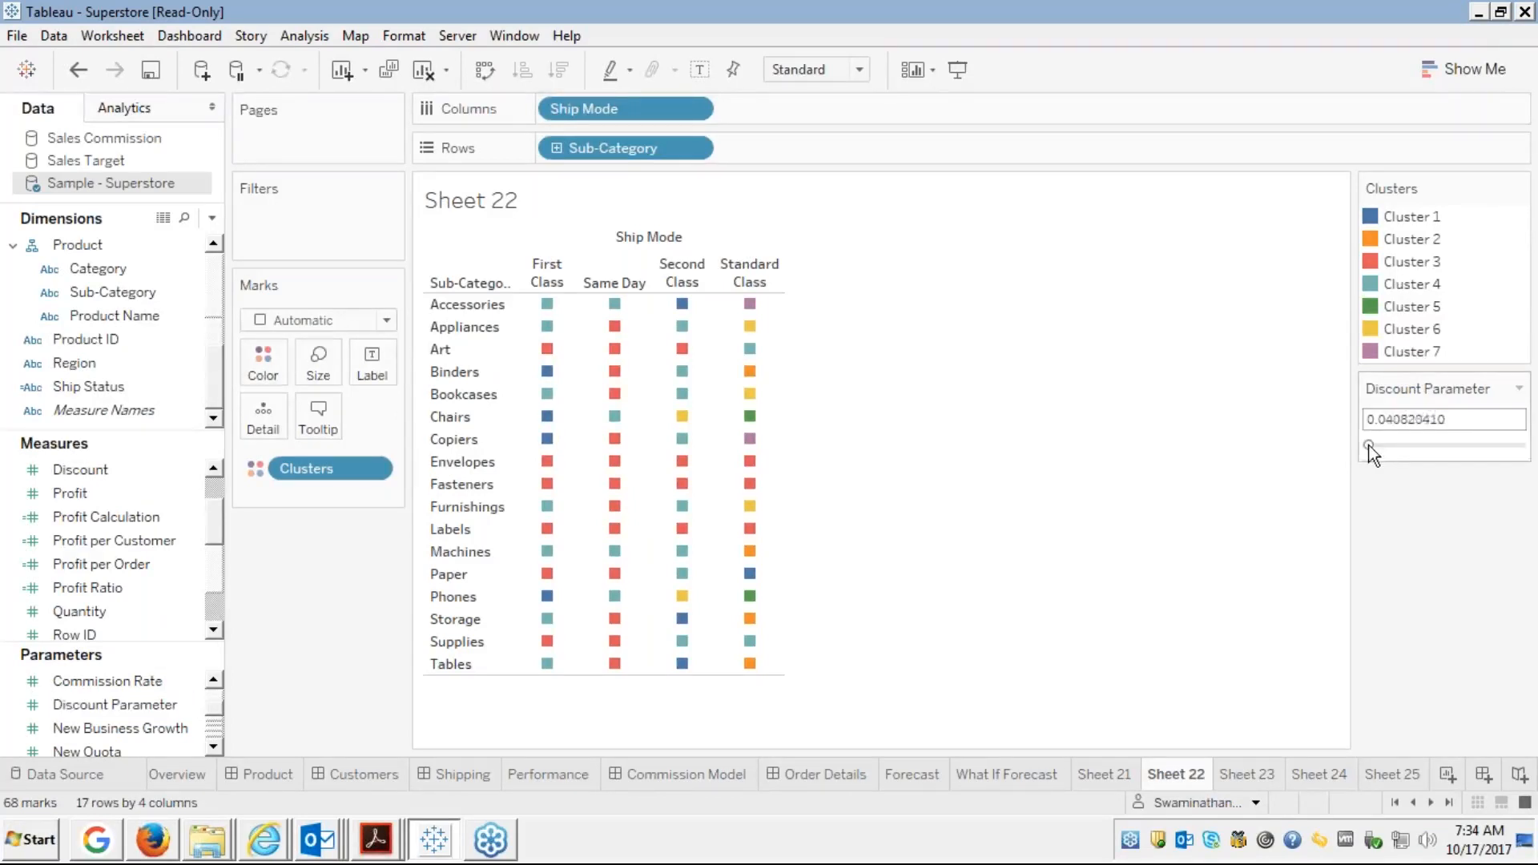
click(1369, 444)
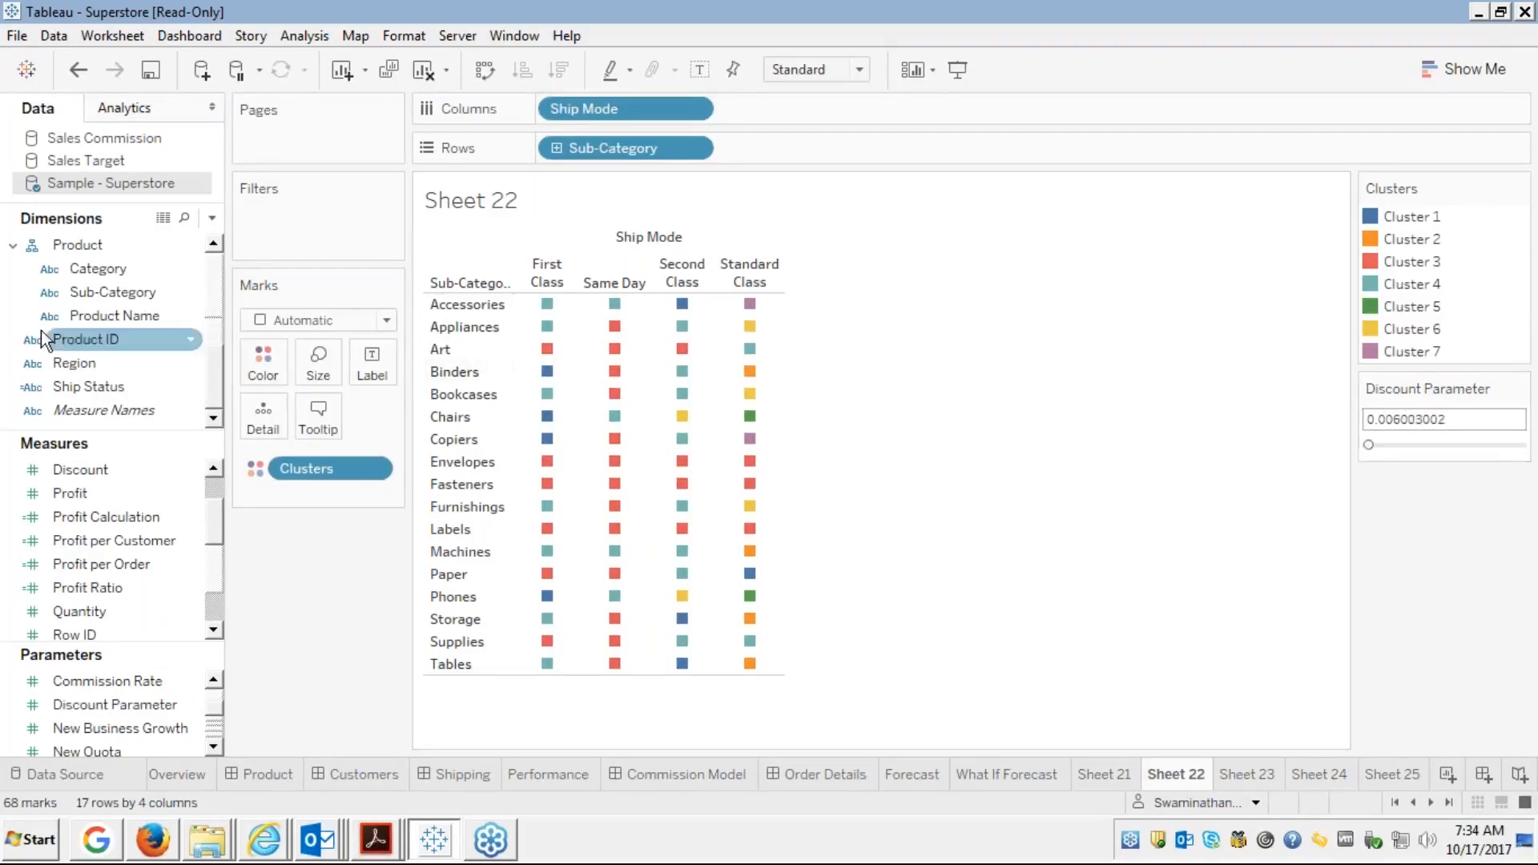
click(76, 471)
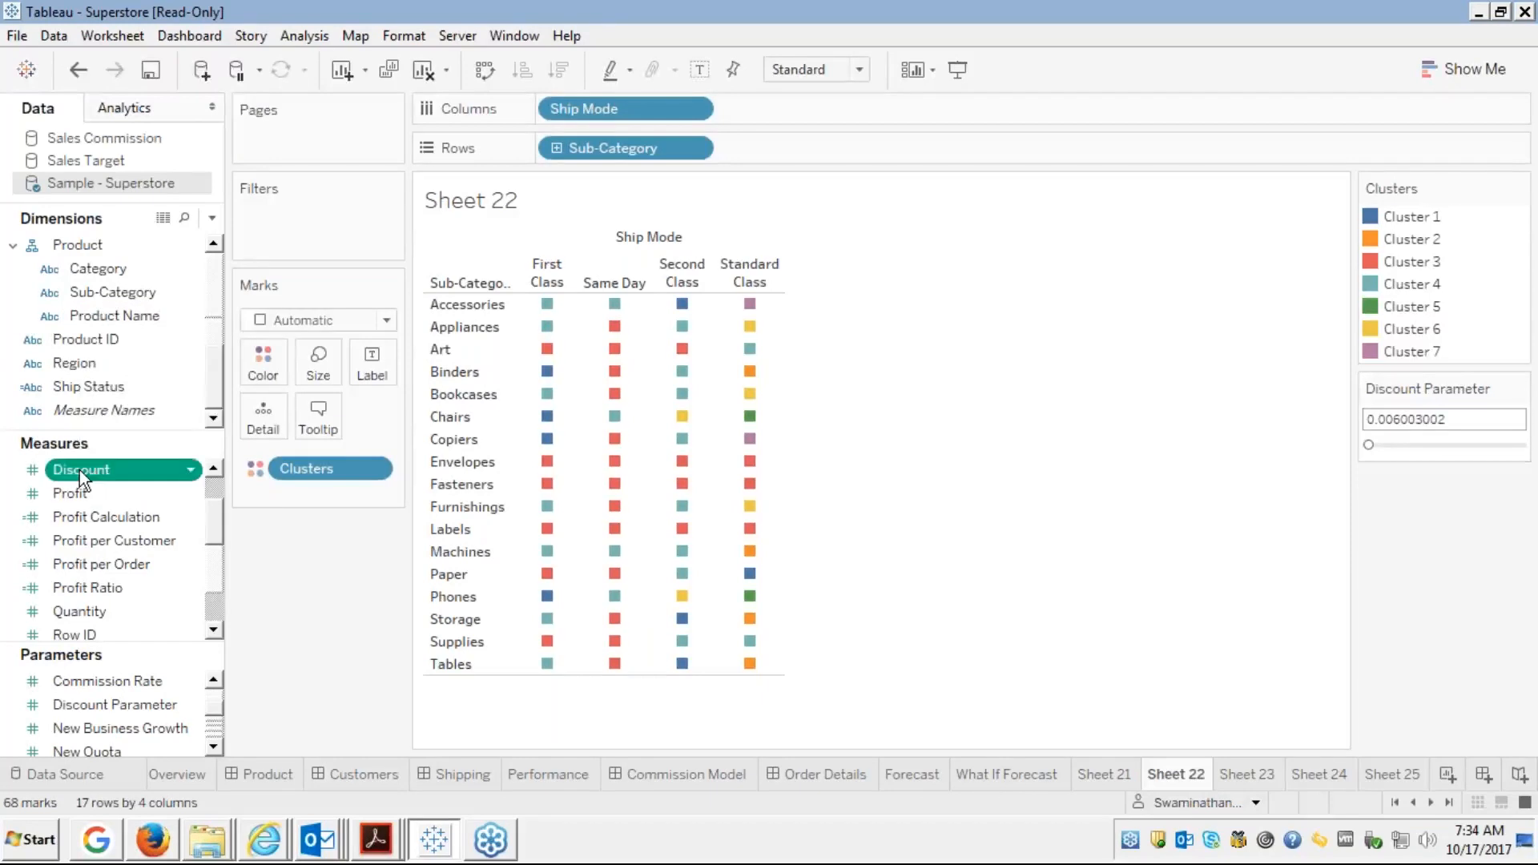
Create a calculated field from Discount named 'Discount Calculation'
right_click(80, 470)
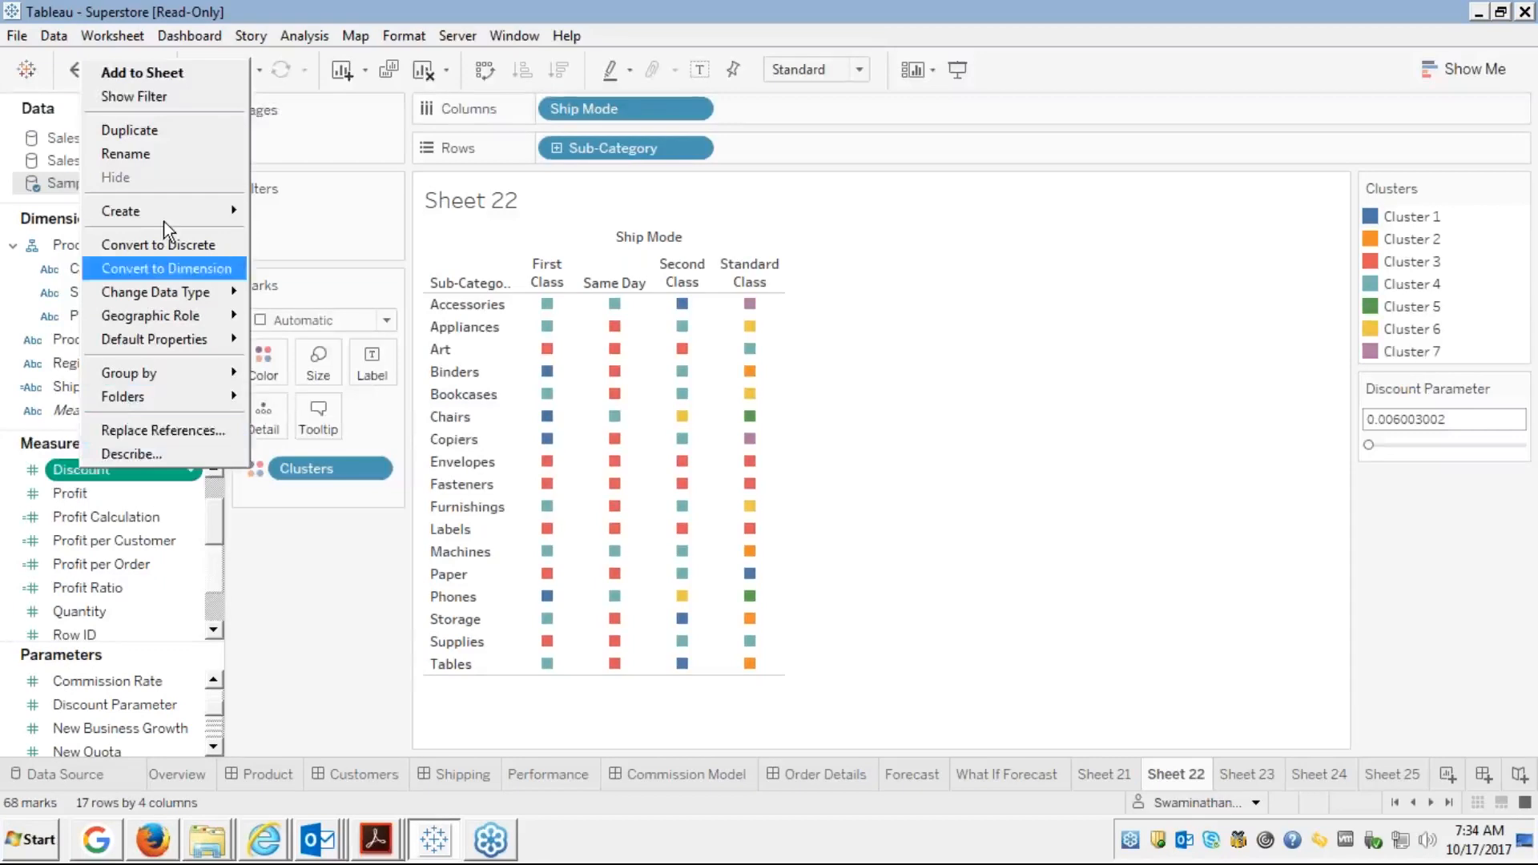
mouse_move(161, 212)
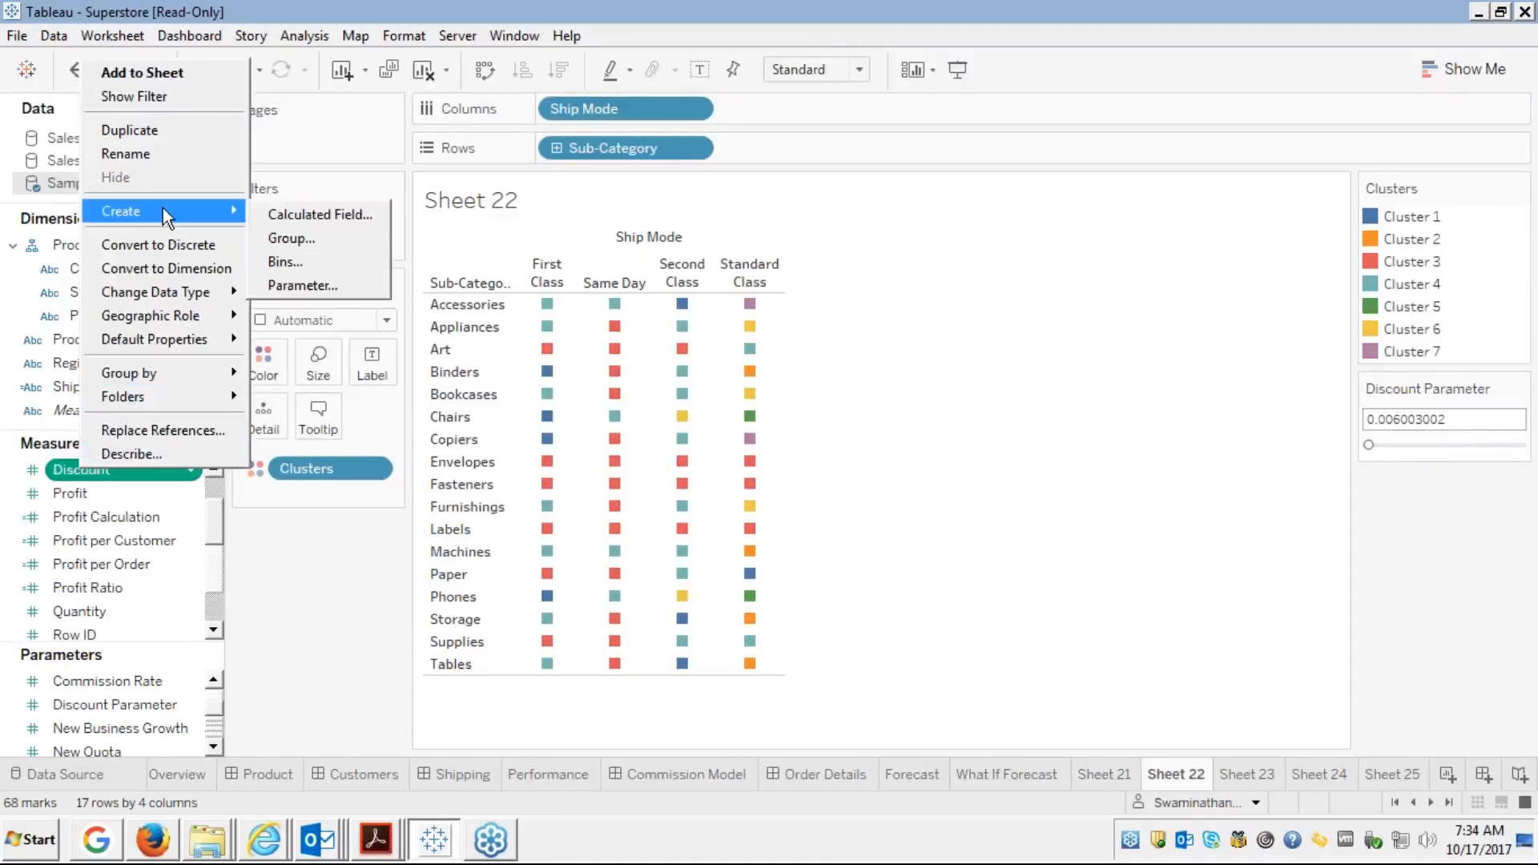
click(296, 209)
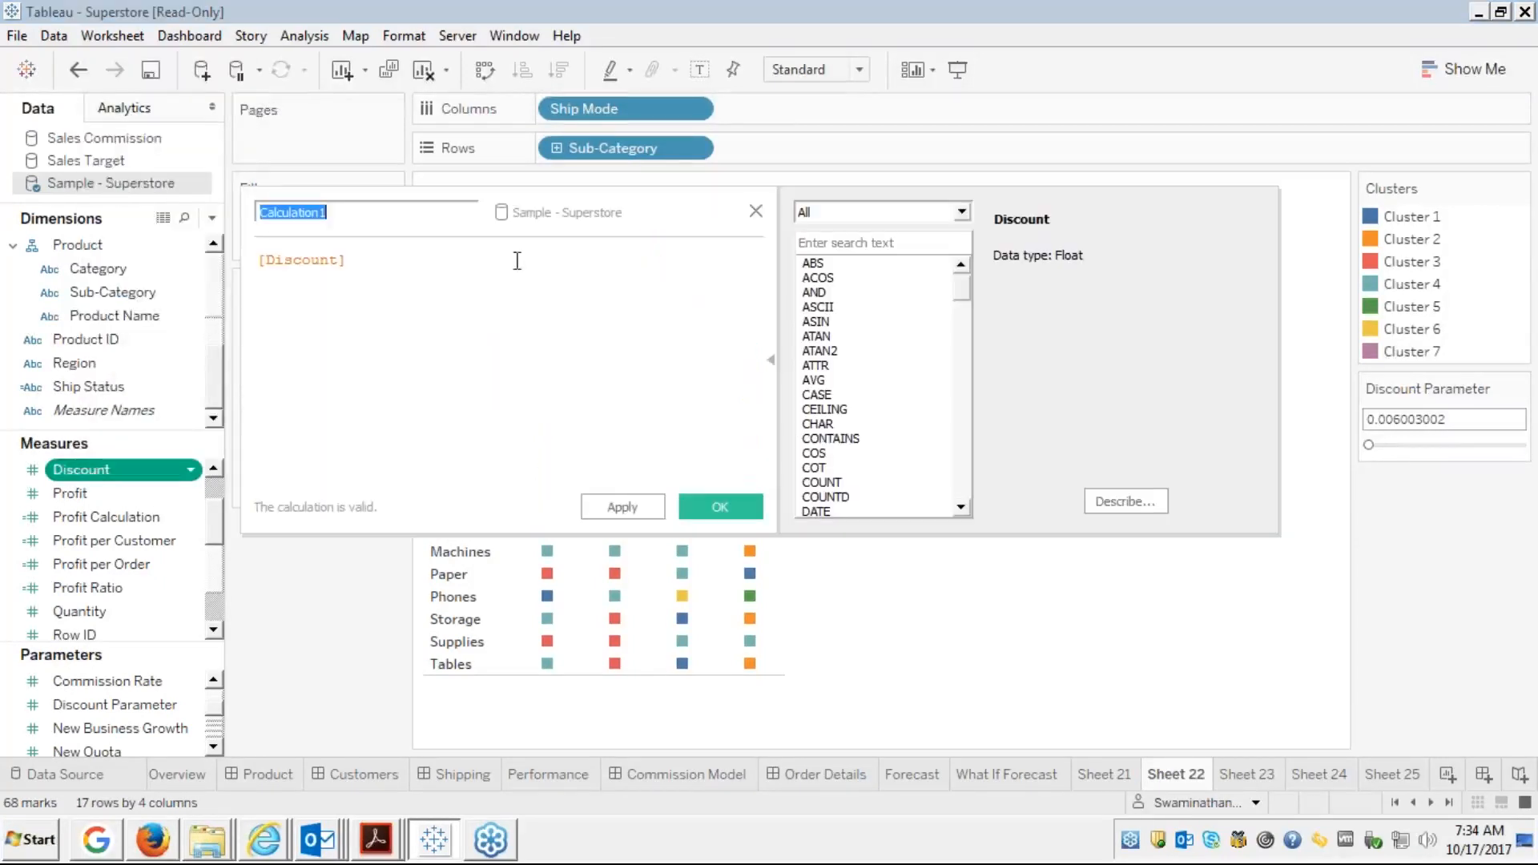
key(End)
key(BackSpace)
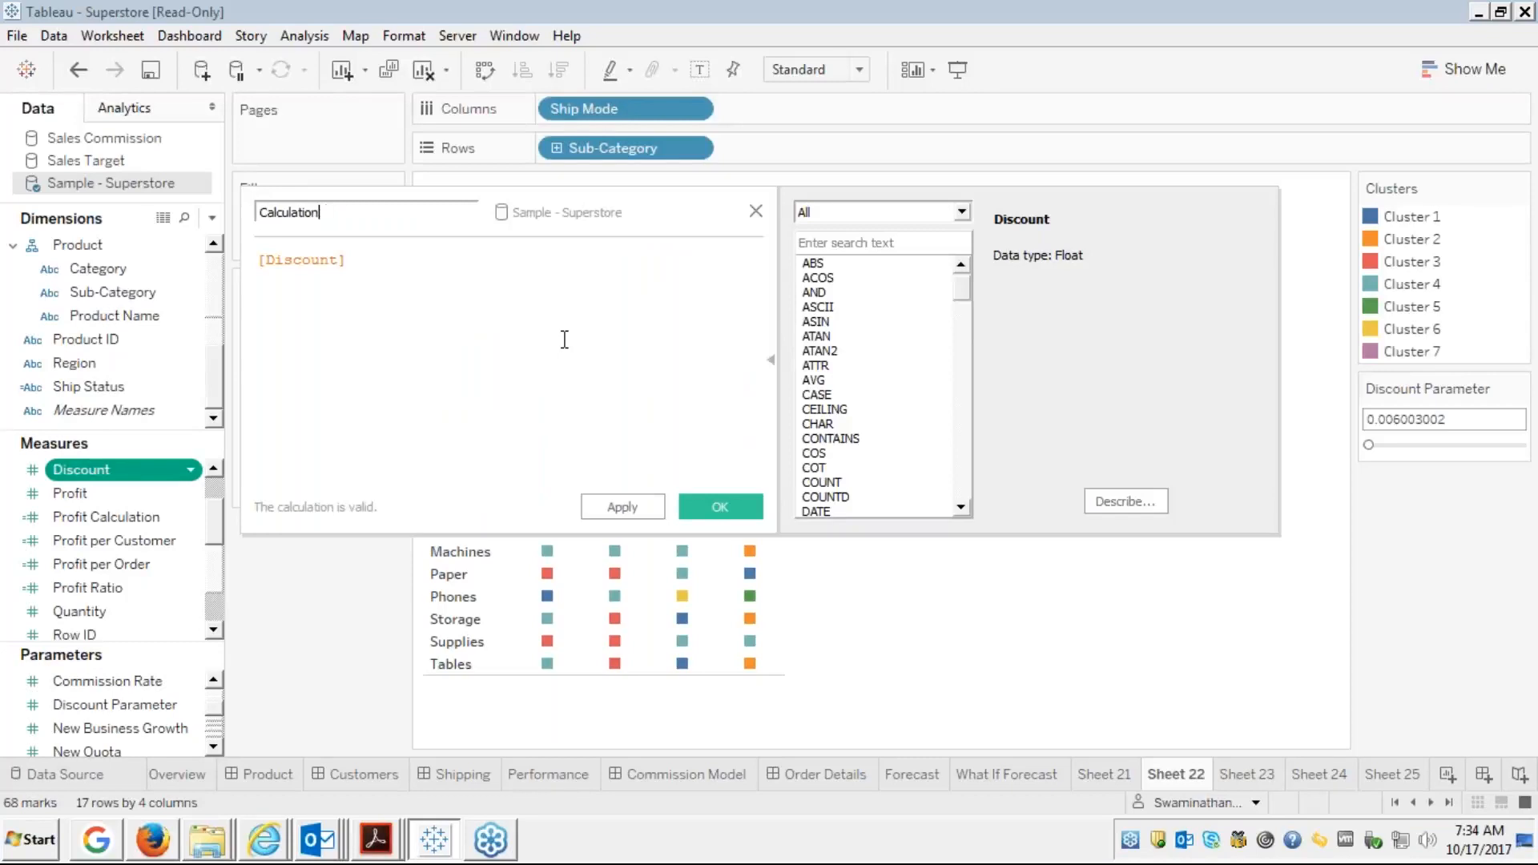
key(Left)
key(Left)
text(Discount)
Write the formula IF [Discount] > [Discount Parameter] THEN [Profit]
key(Tab)
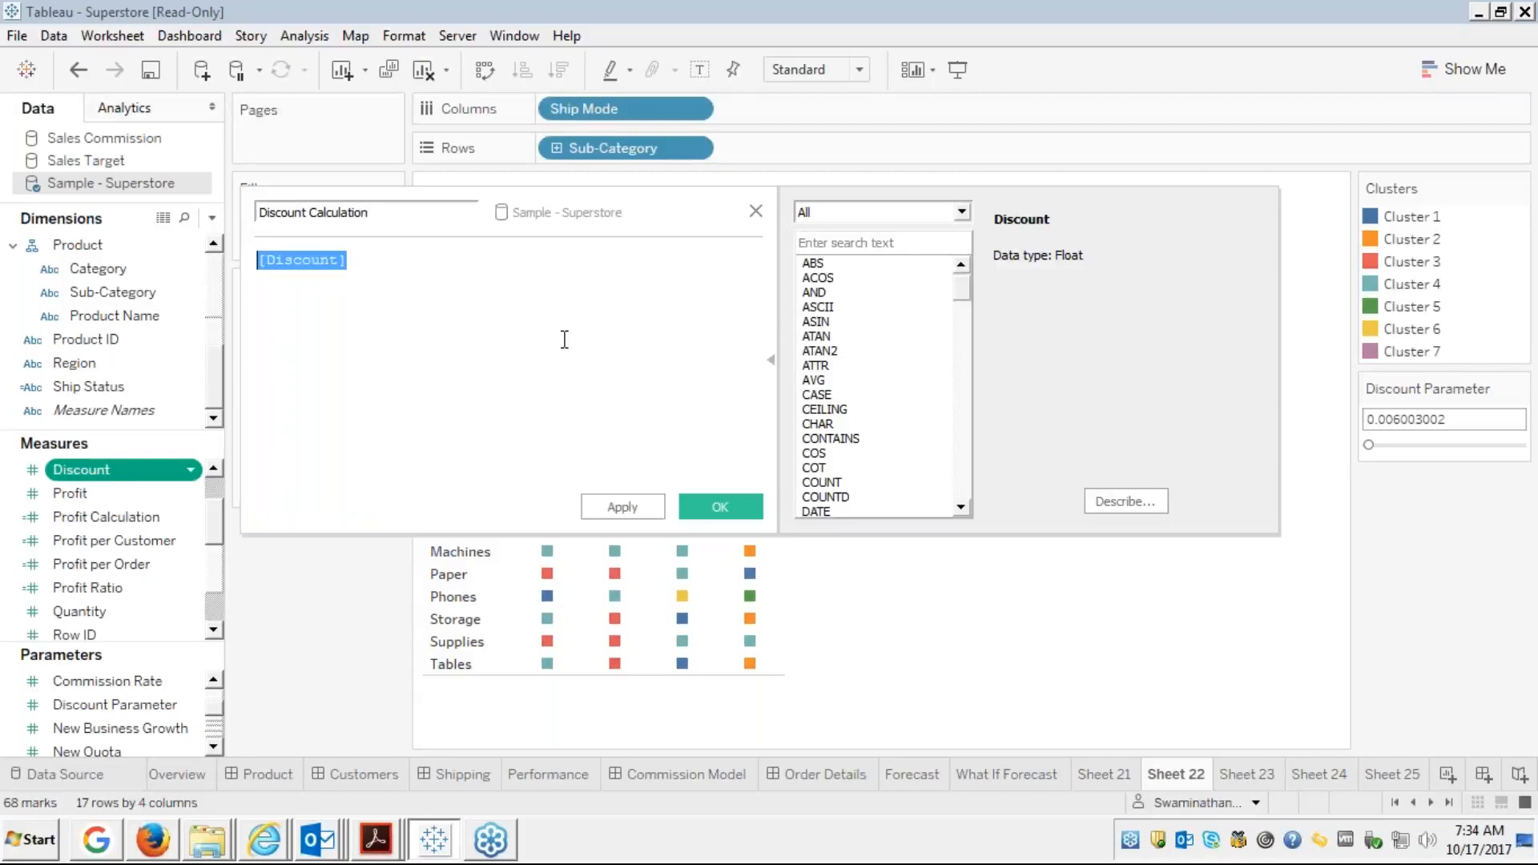
key(Left)
click(565, 340)
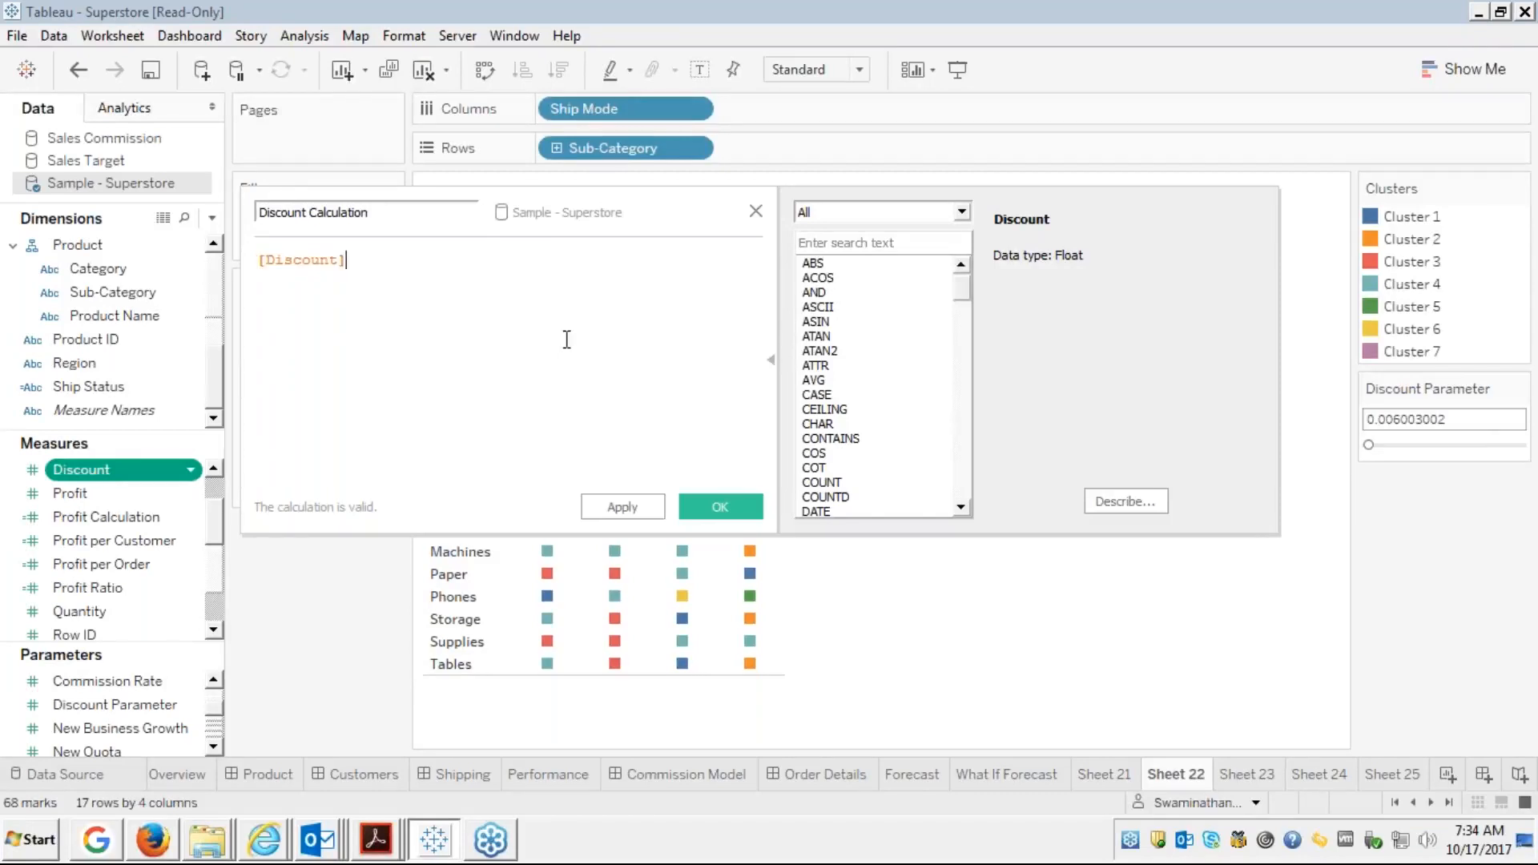
text(if)
key(BackSpace)
key(BackSpace)
key(BackSpace)
text(if)
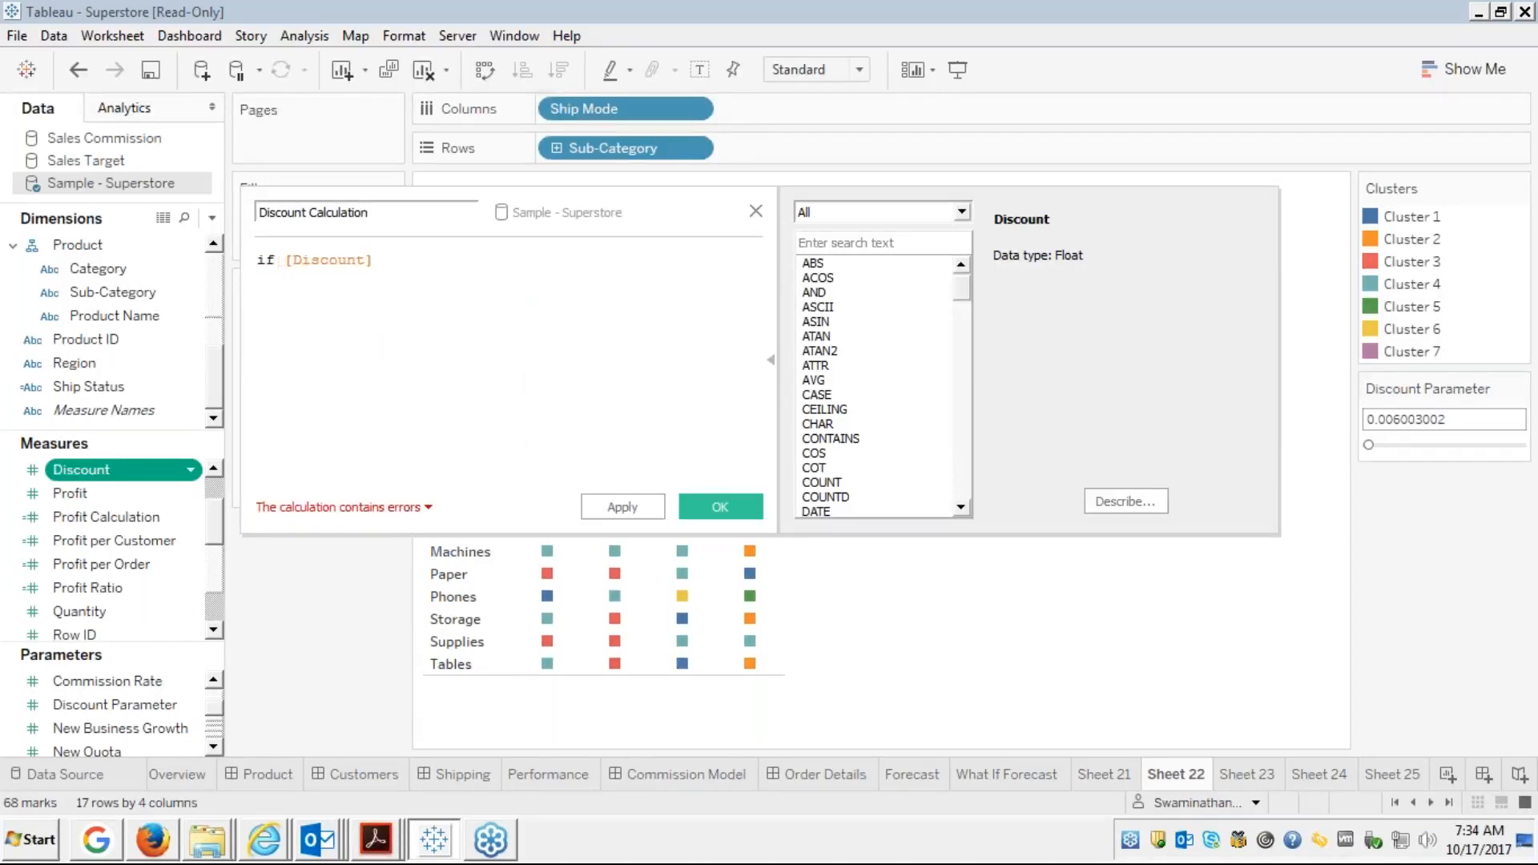
key(Right)
key(Right)
key(Right)
key(Right)
key(Right)
key(Right)
key(Right)
key(Right)
key(Right)
key(Right)
text(>para)
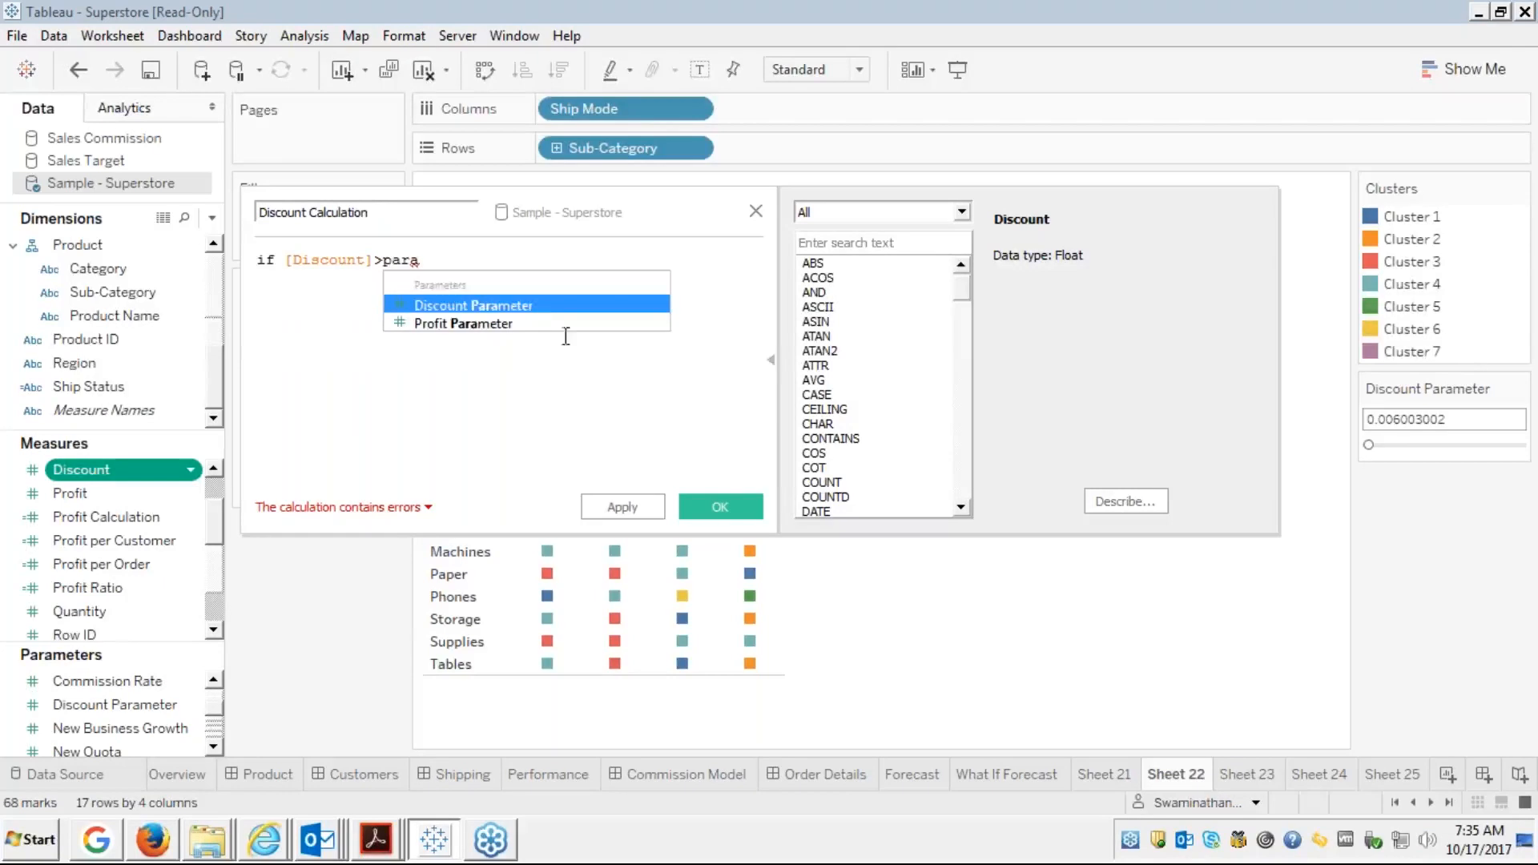
key(Return)
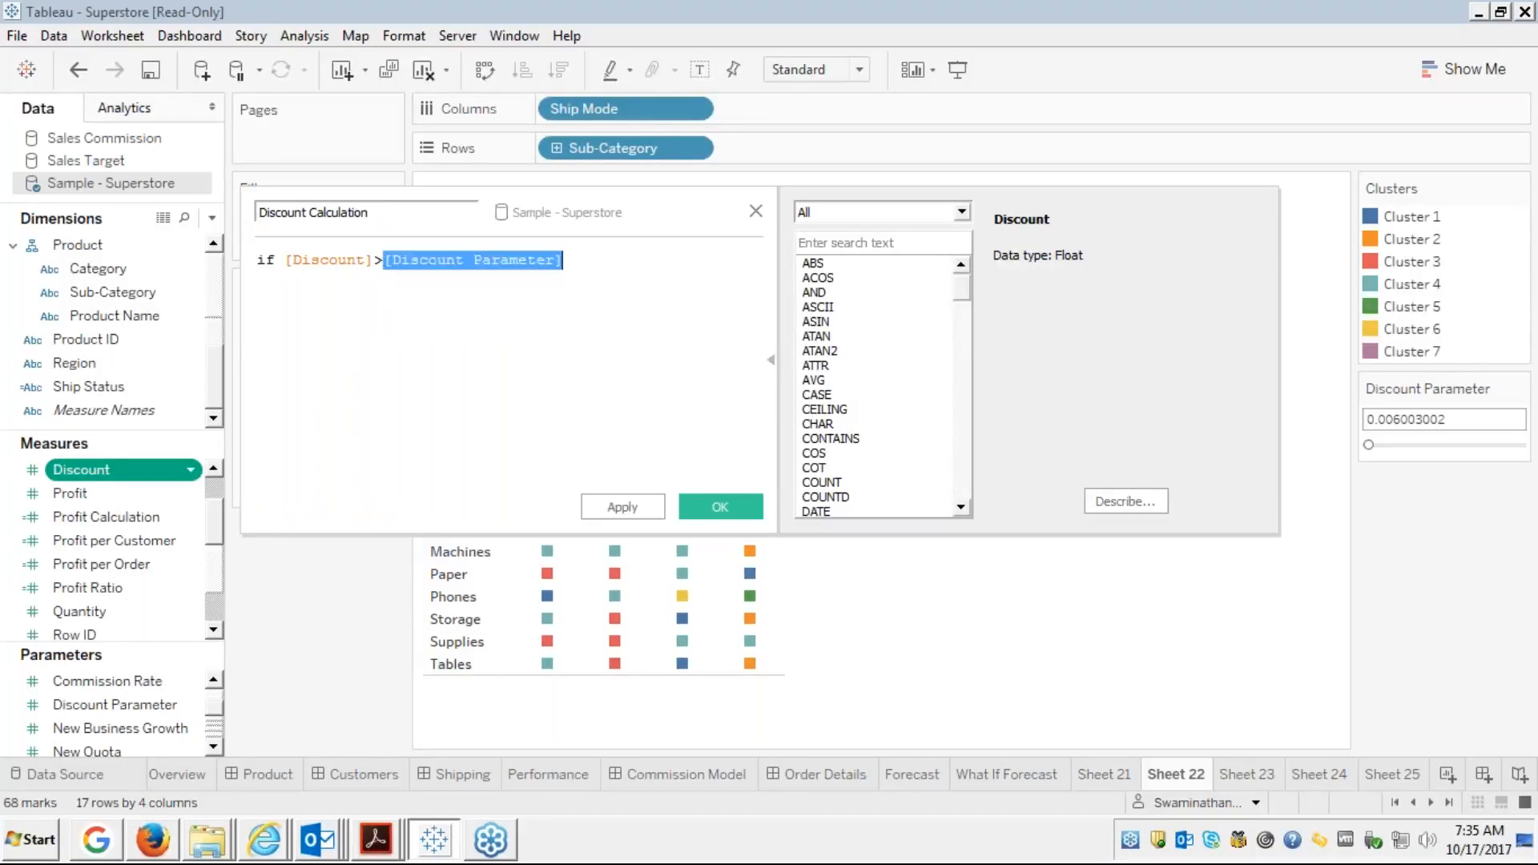
click(577, 259)
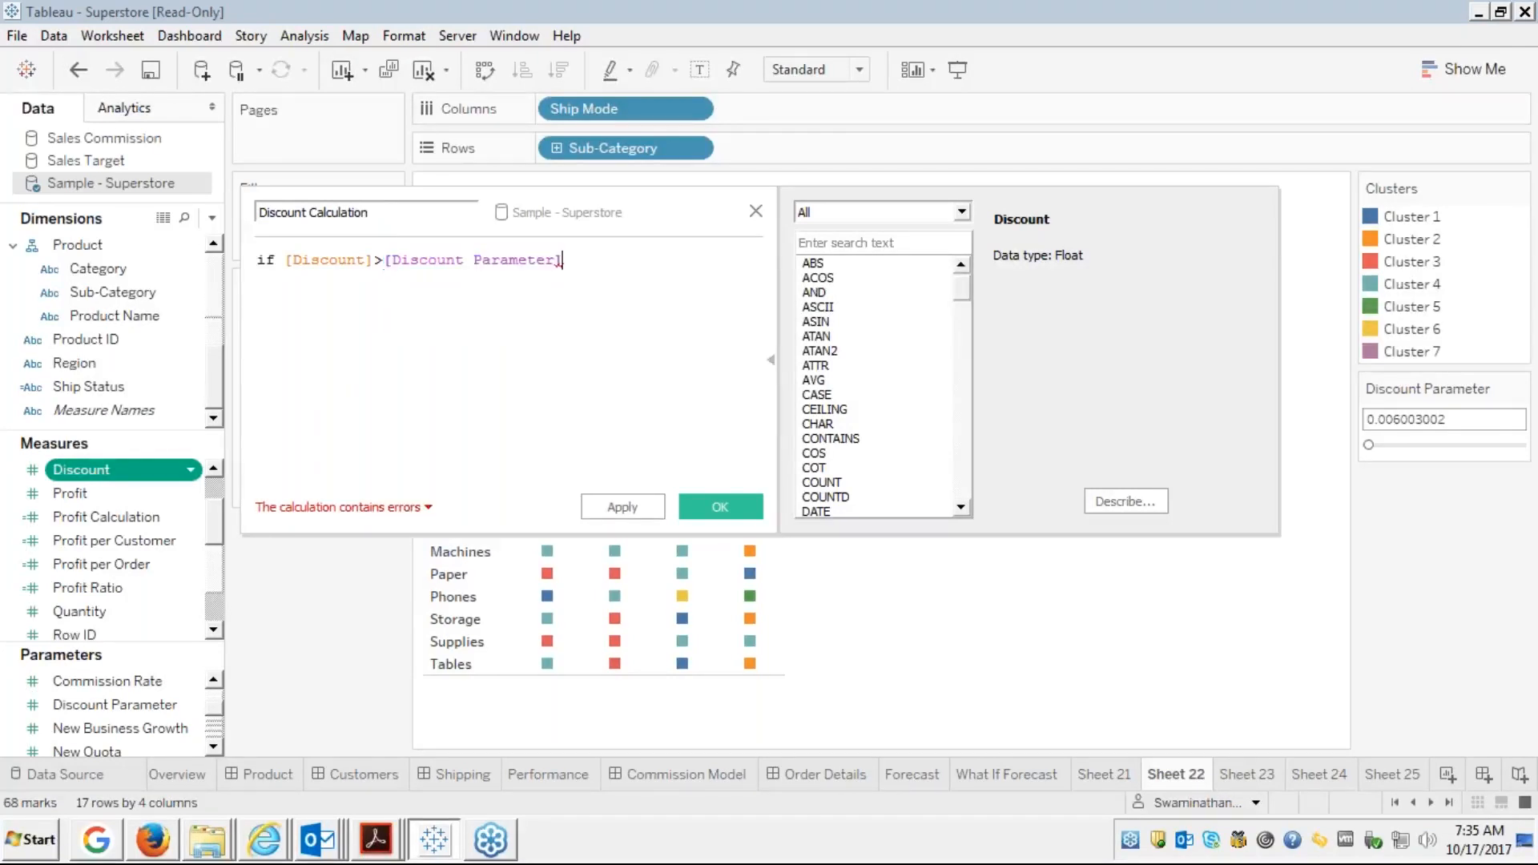
text(then)
key(Return)
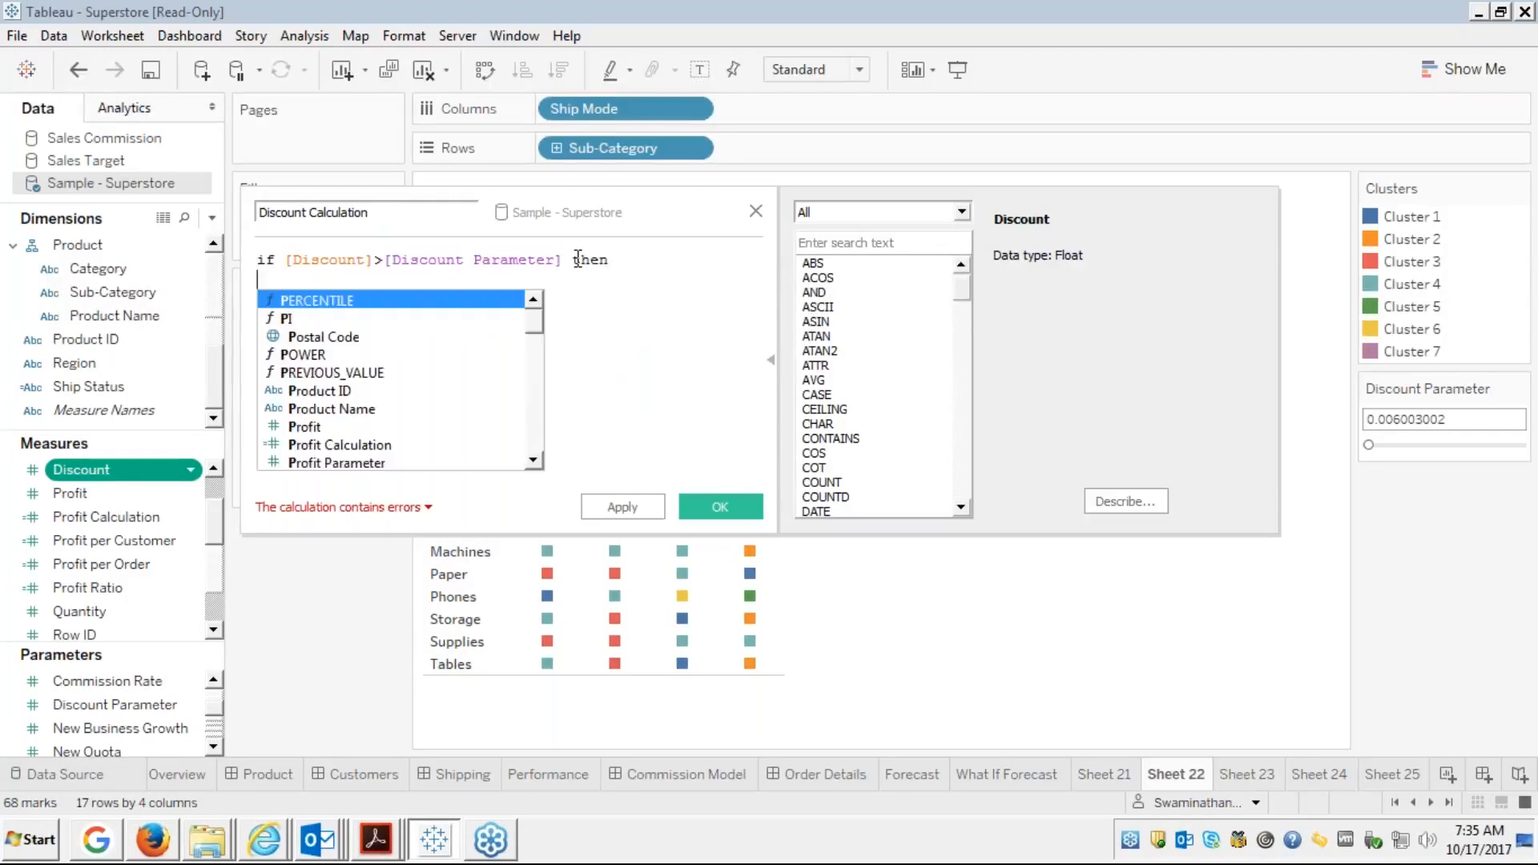
text(pro)
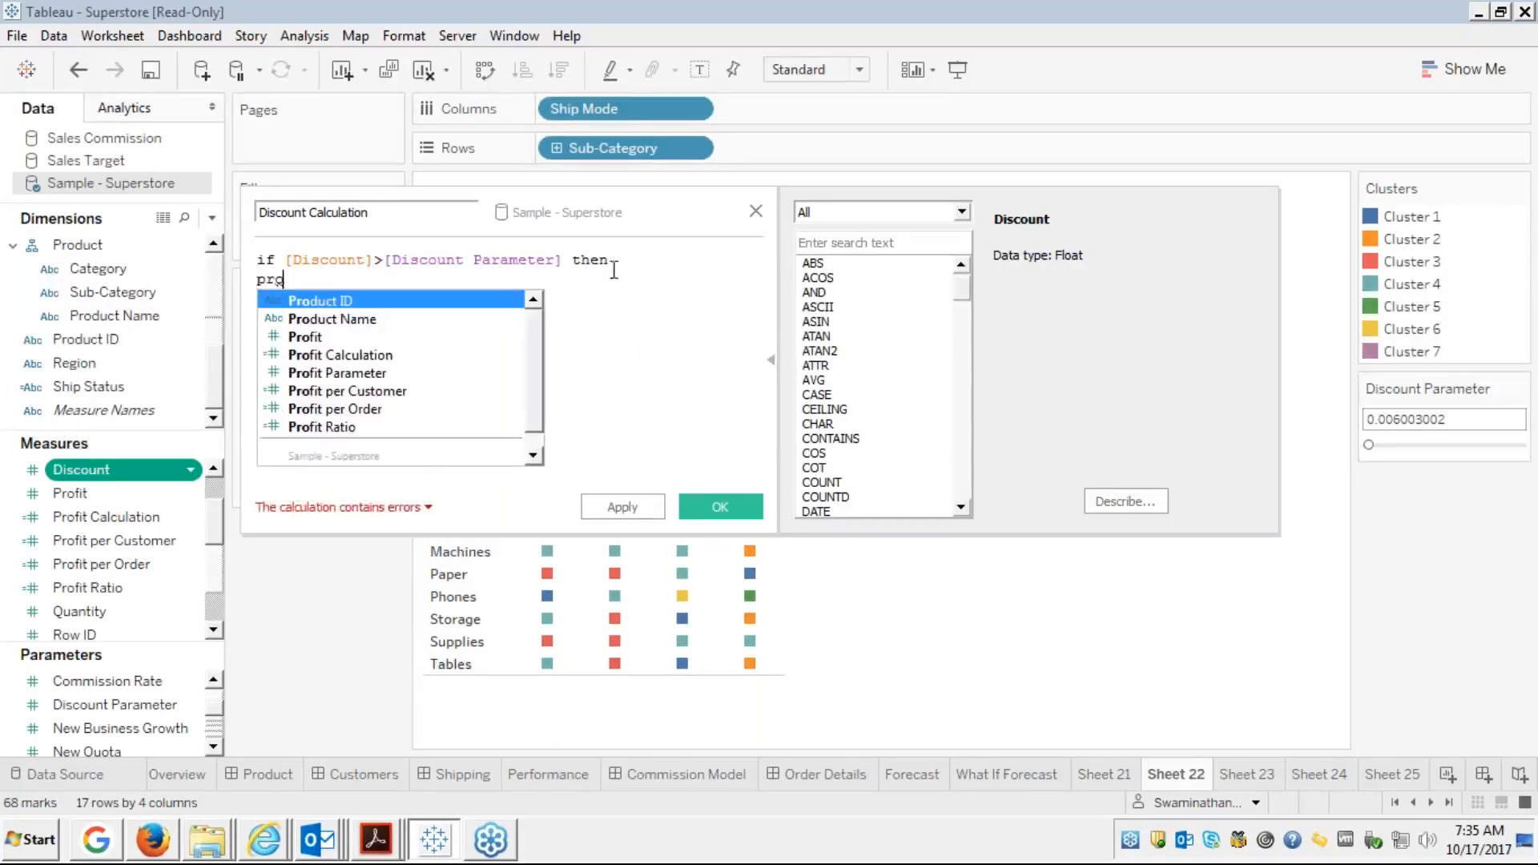
click(279, 280)
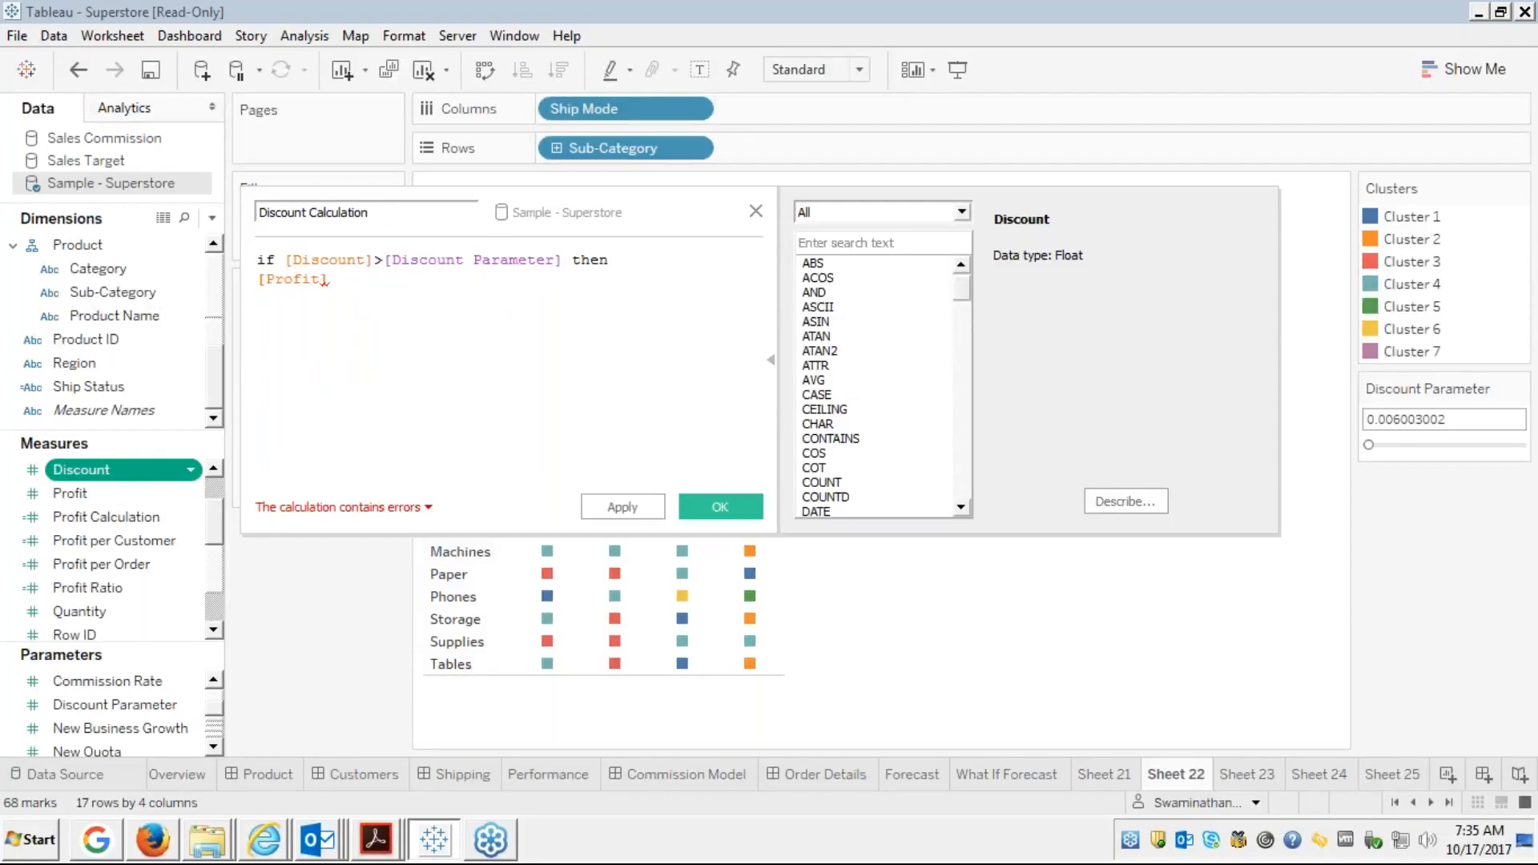
Change the comparison to >=, add END, and save the calculation
double_click(347, 261)
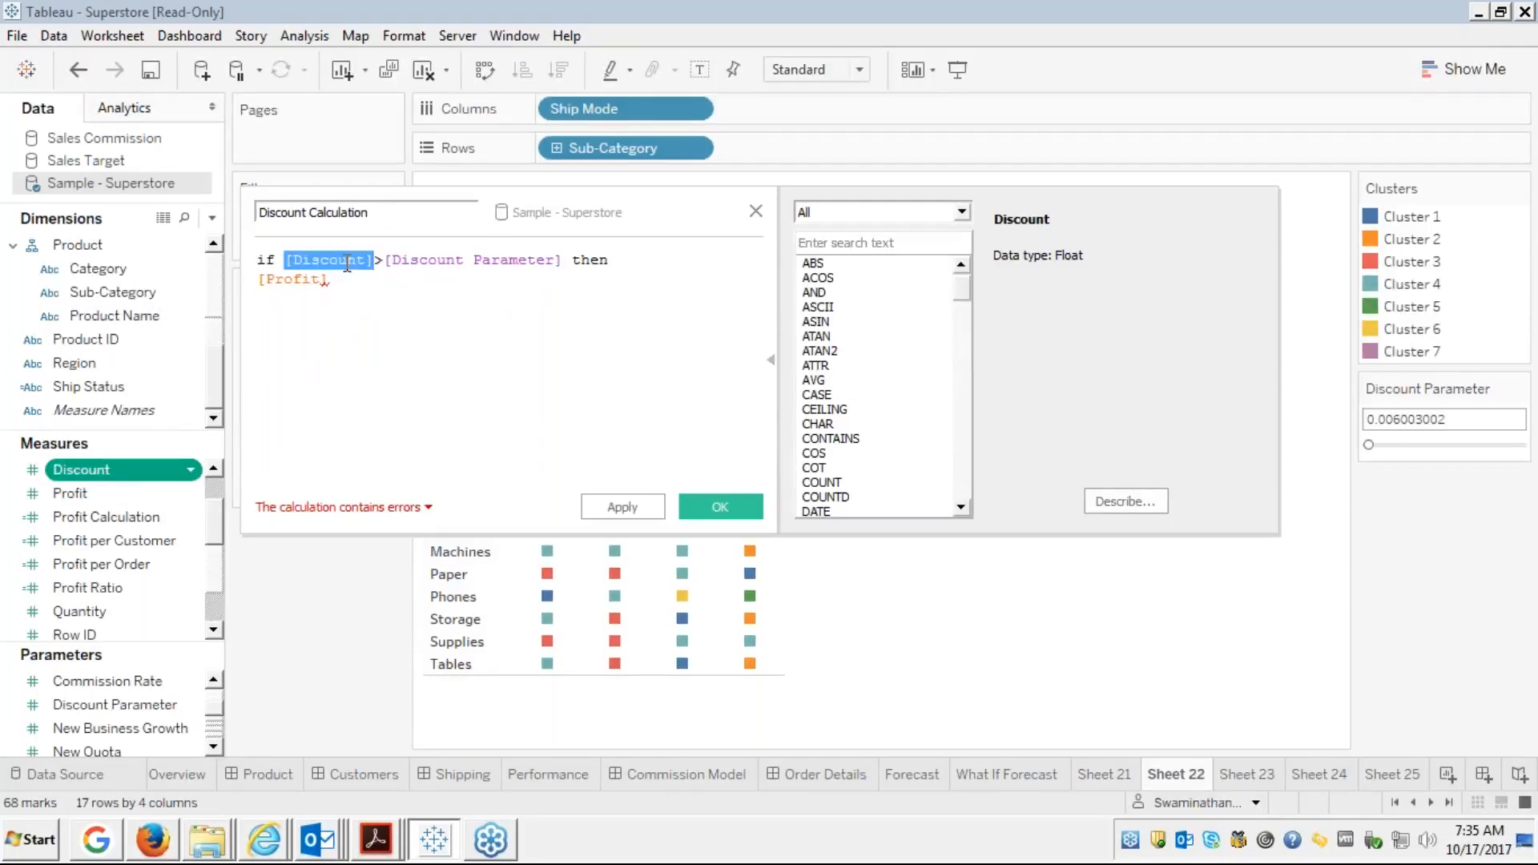
click(447, 263)
double_click(447, 263)
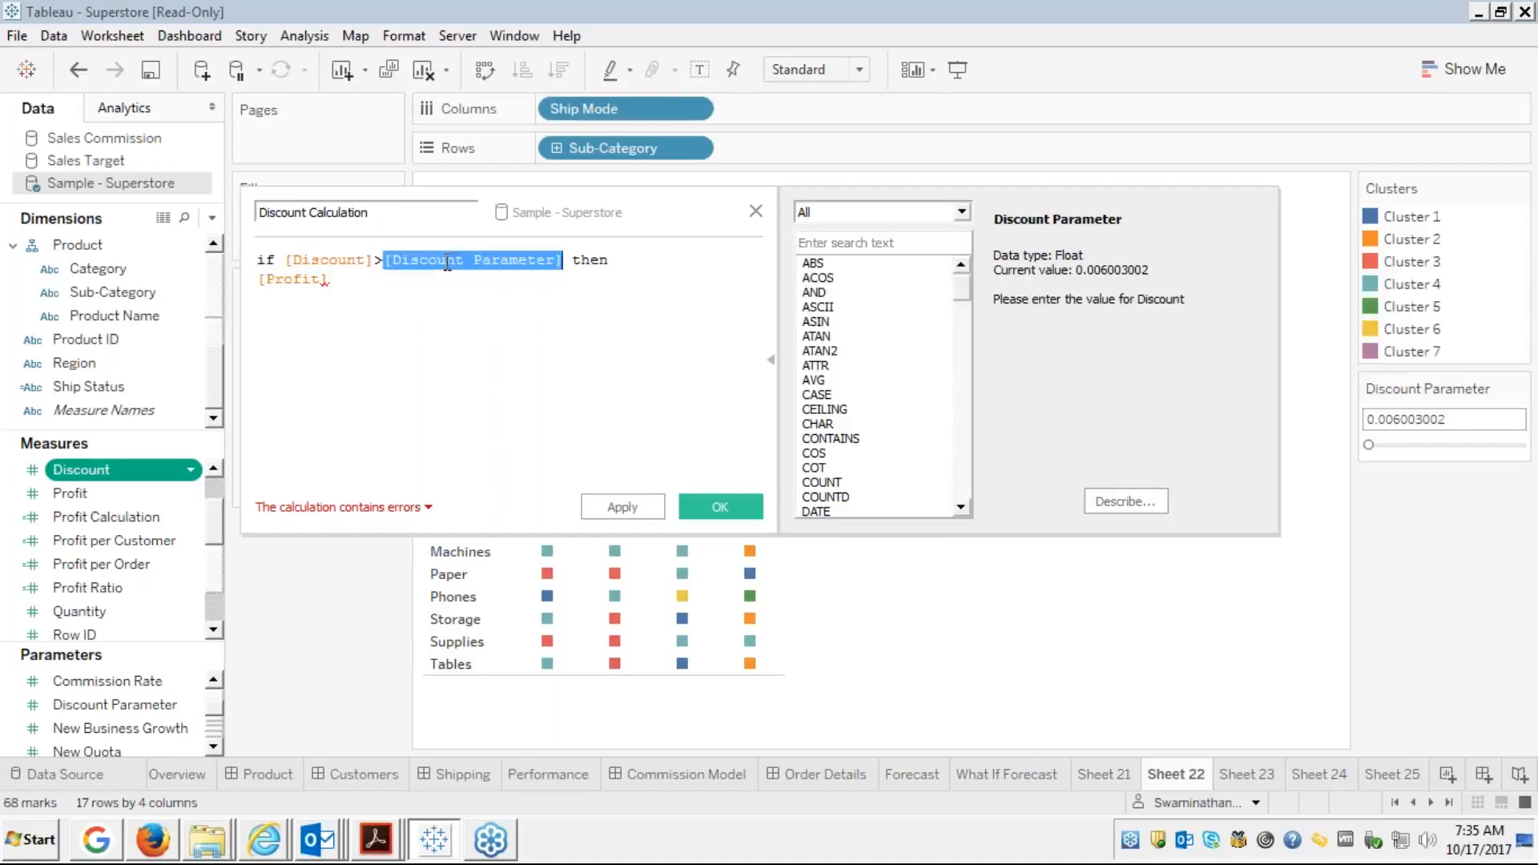
click(380, 253)
text(=)
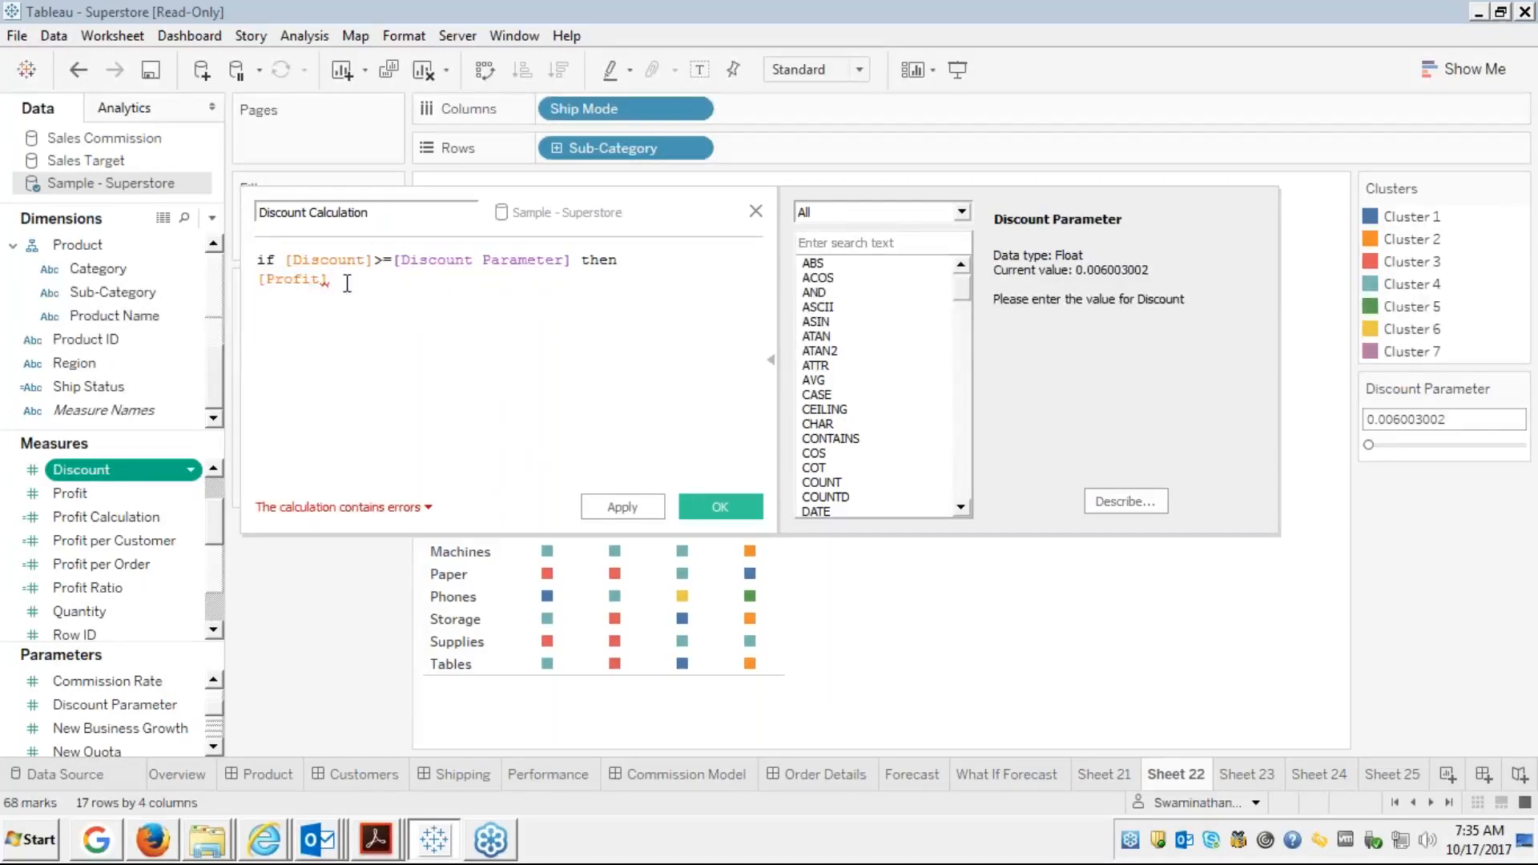
key(Return)
text(end)
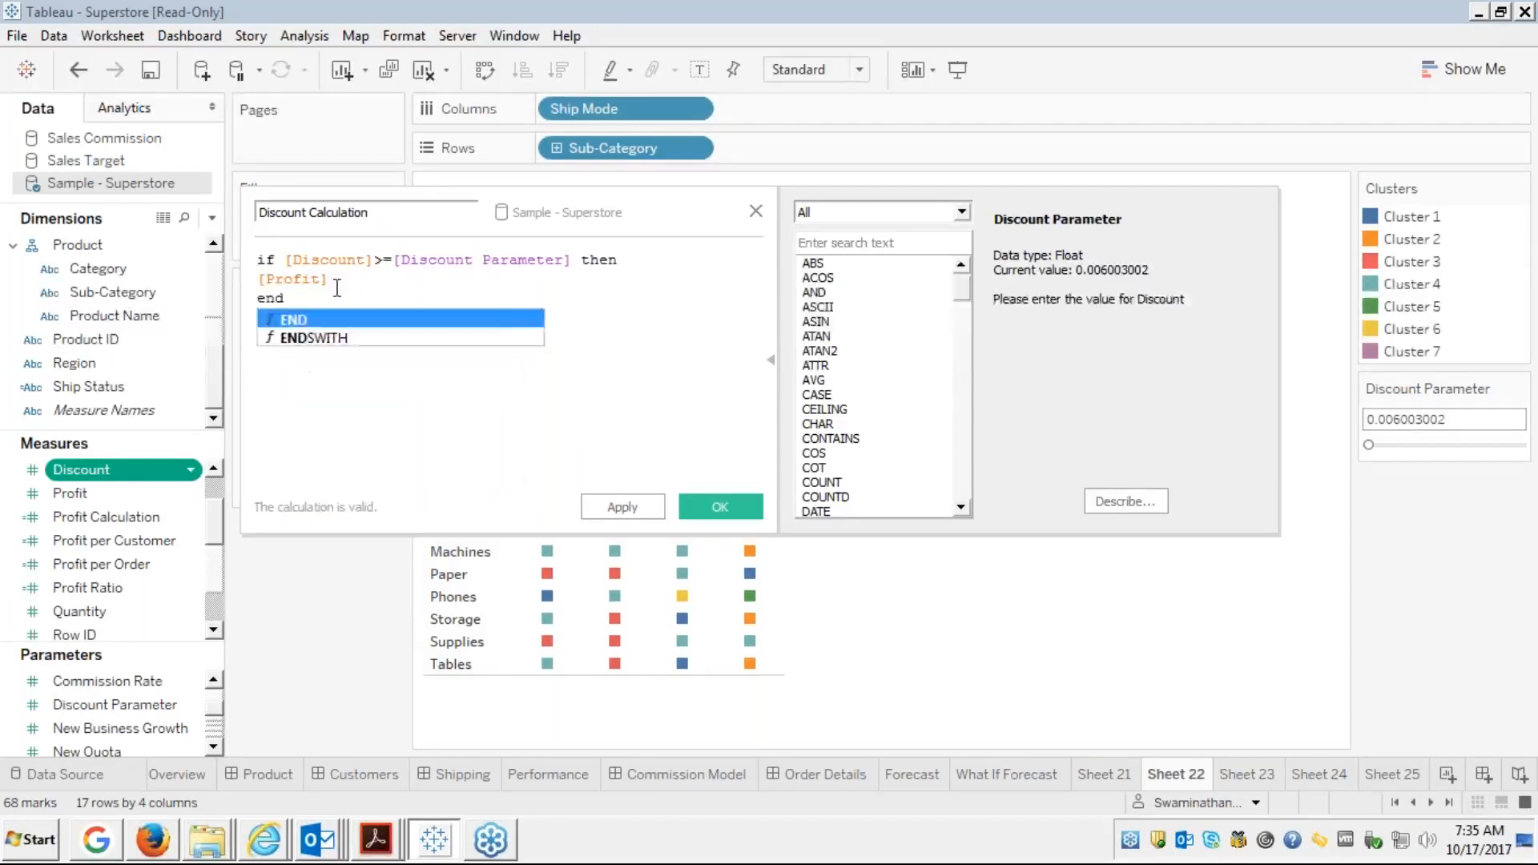
key(Return)
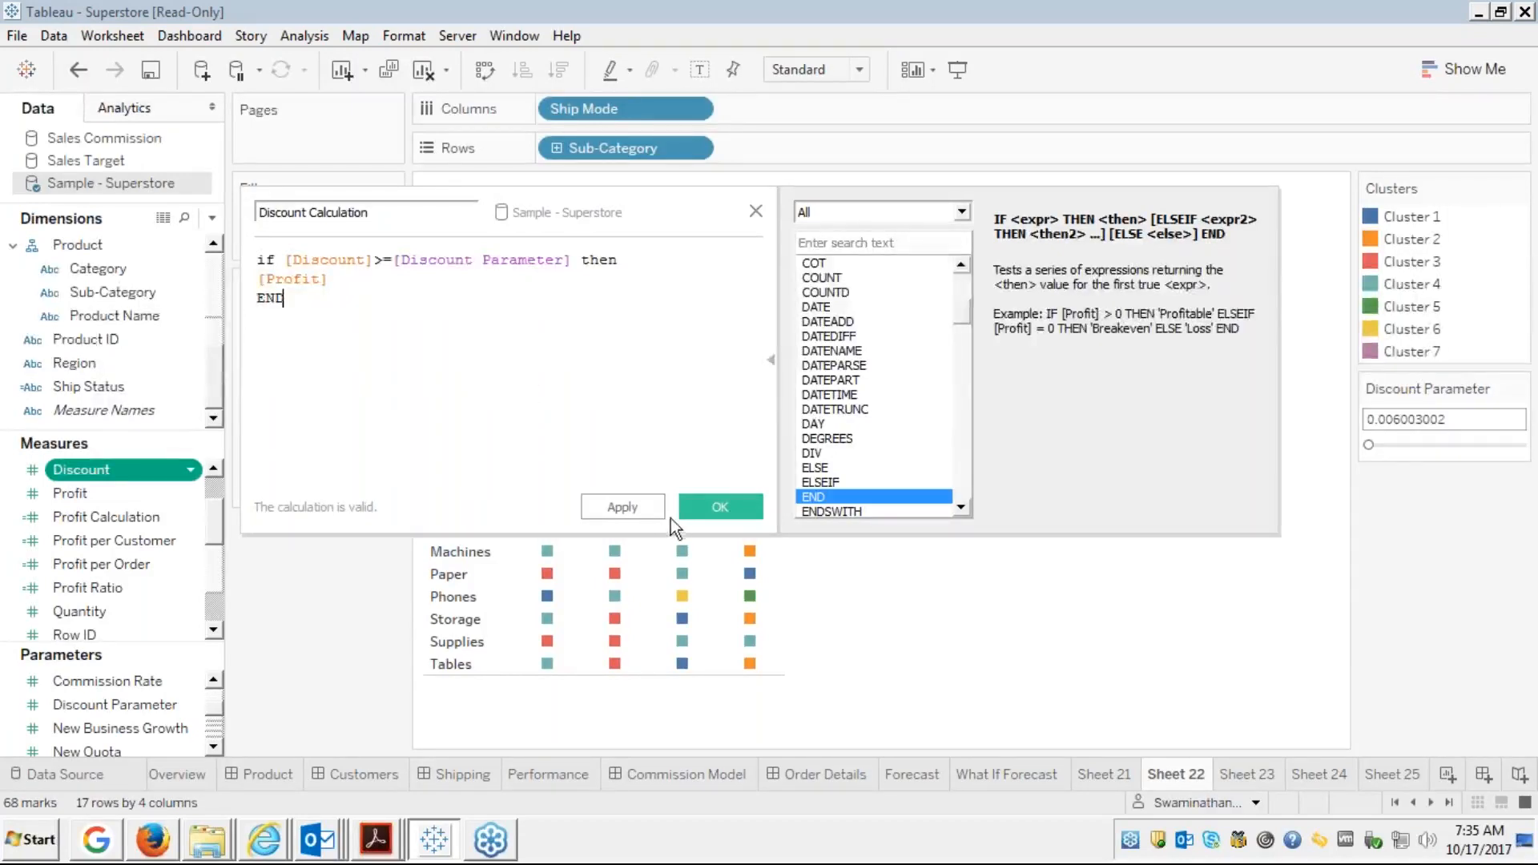
click(715, 506)
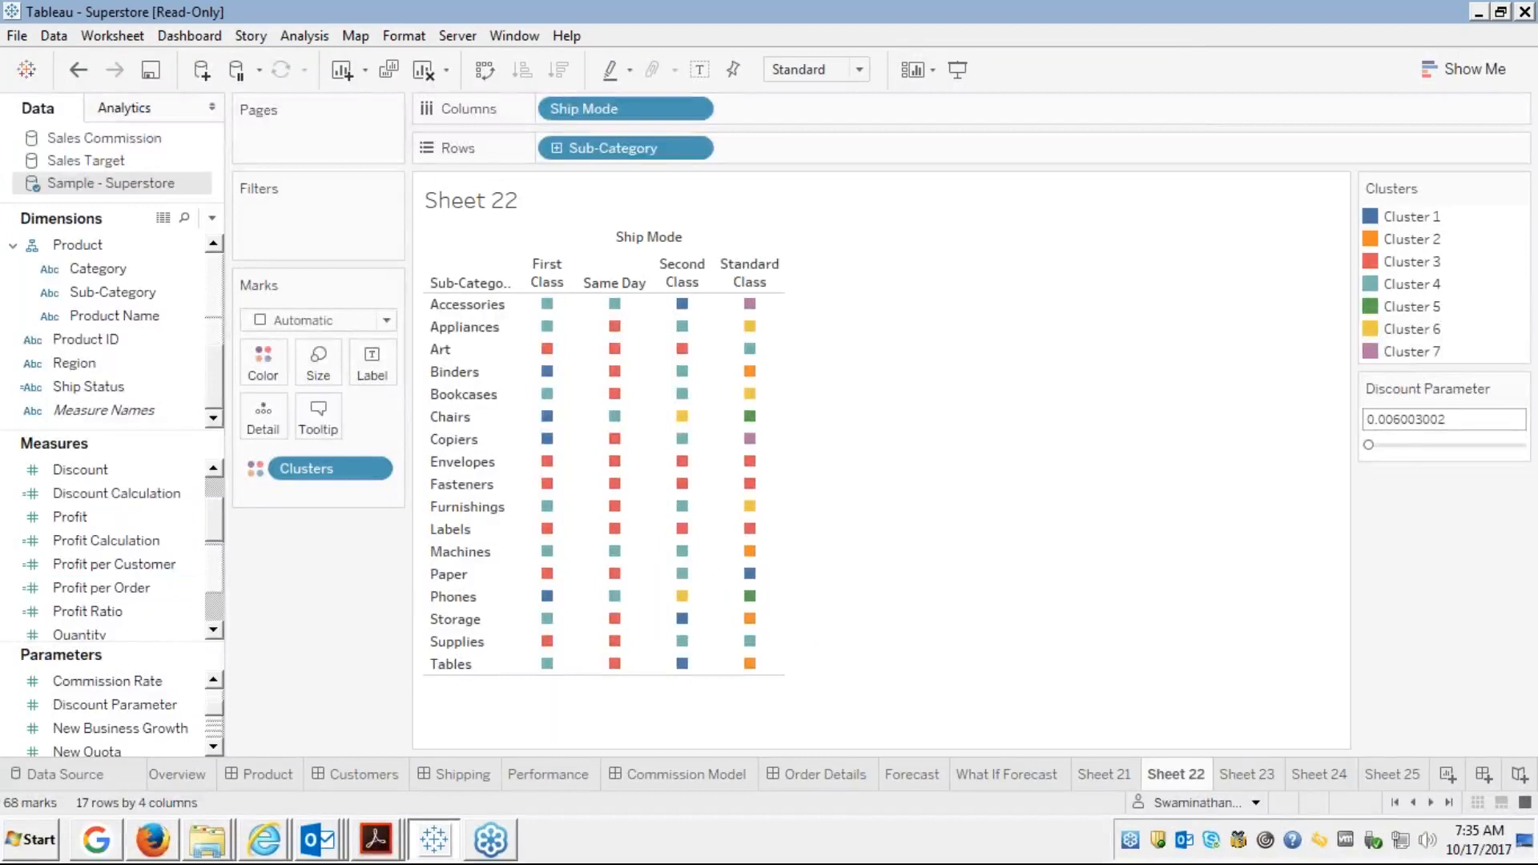
Label every Sheet 22 cell with SUM(Profit), then raise the Discount Parameter to about 0.25
click(144, 681)
click(76, 494)
click(62, 514)
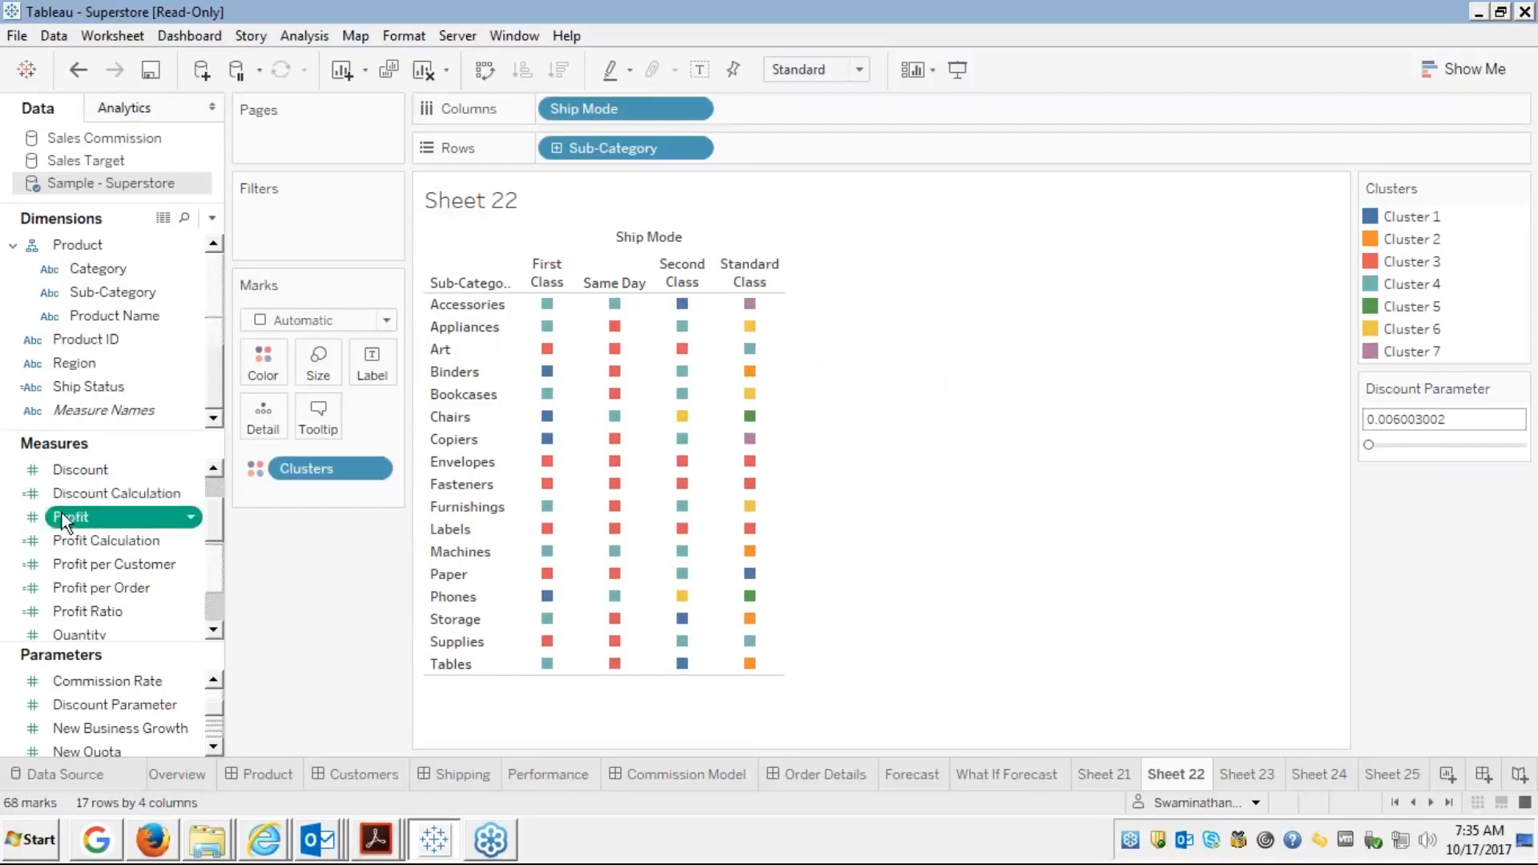
drag(61, 514, 372, 365)
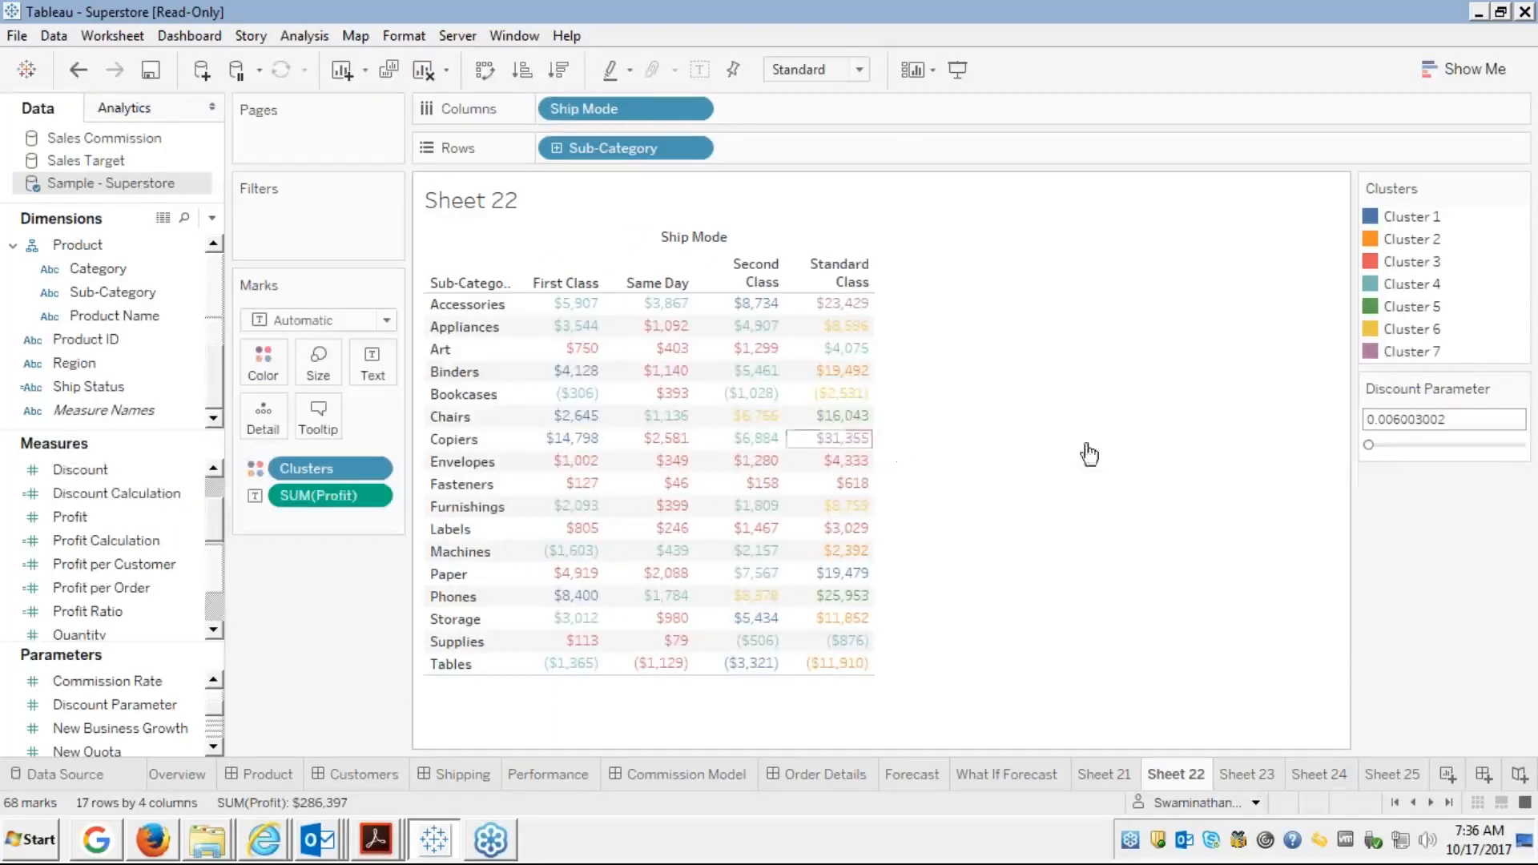
click(1378, 446)
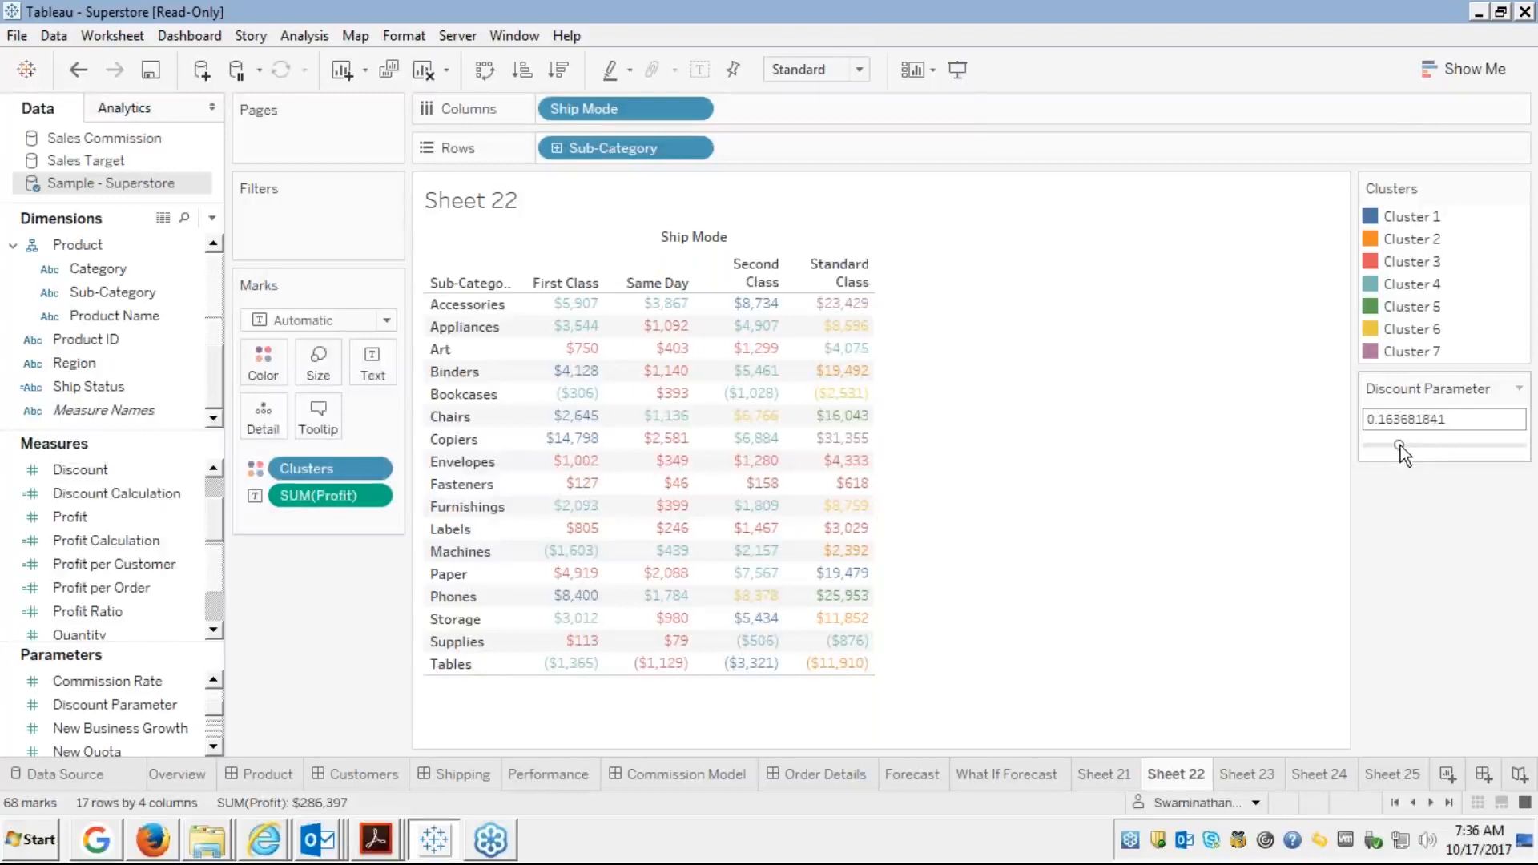
drag(1400, 447, 1416, 446)
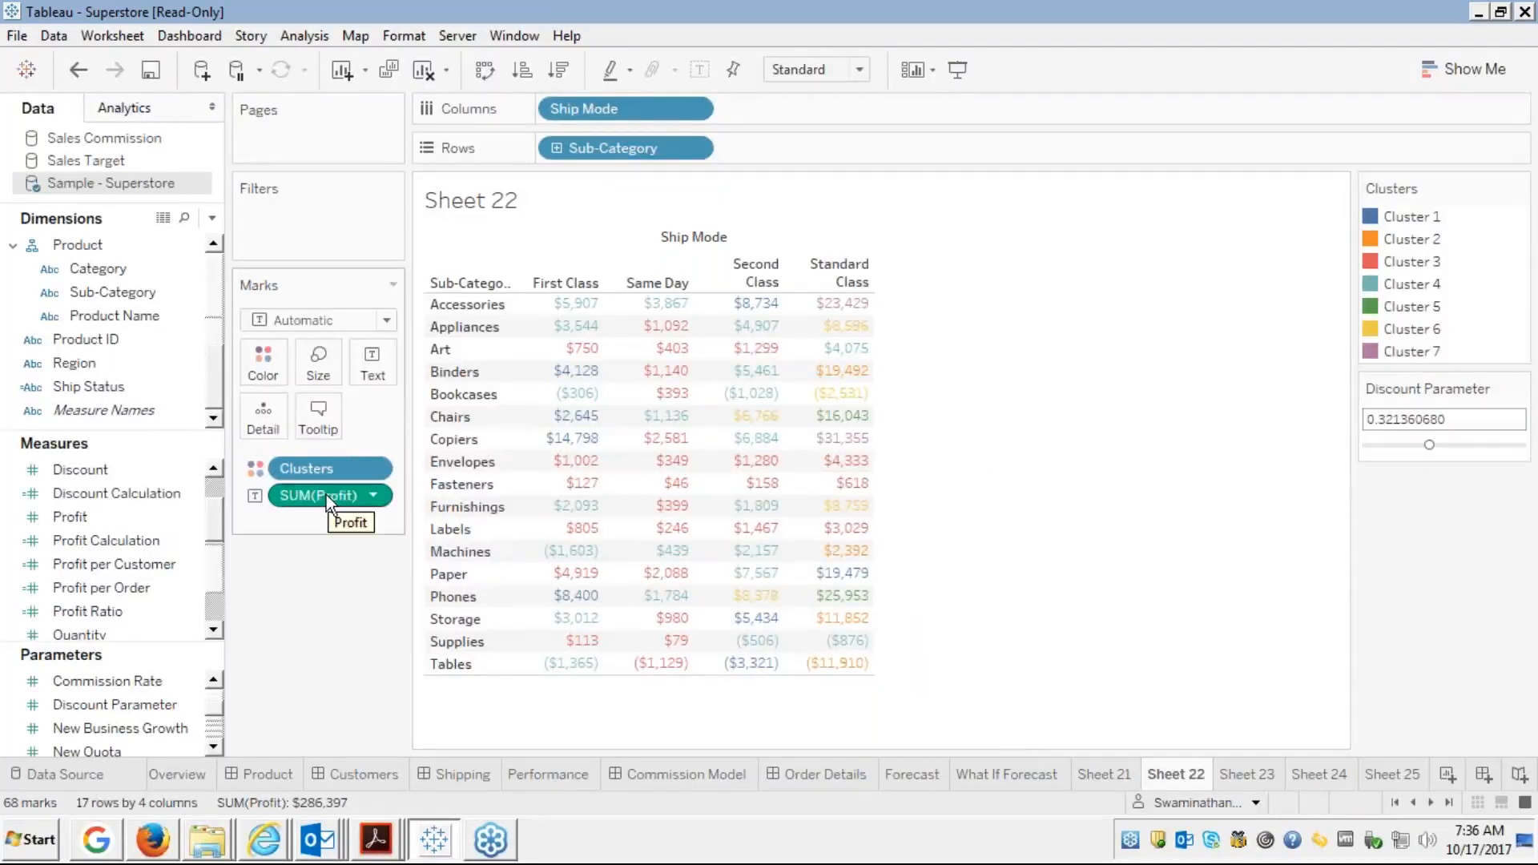
Swap the SUM(Profit) labels for Discount Calculation and lower the Discount Parameter to about 0.146
drag(326, 493, 372, 357)
click(113, 492)
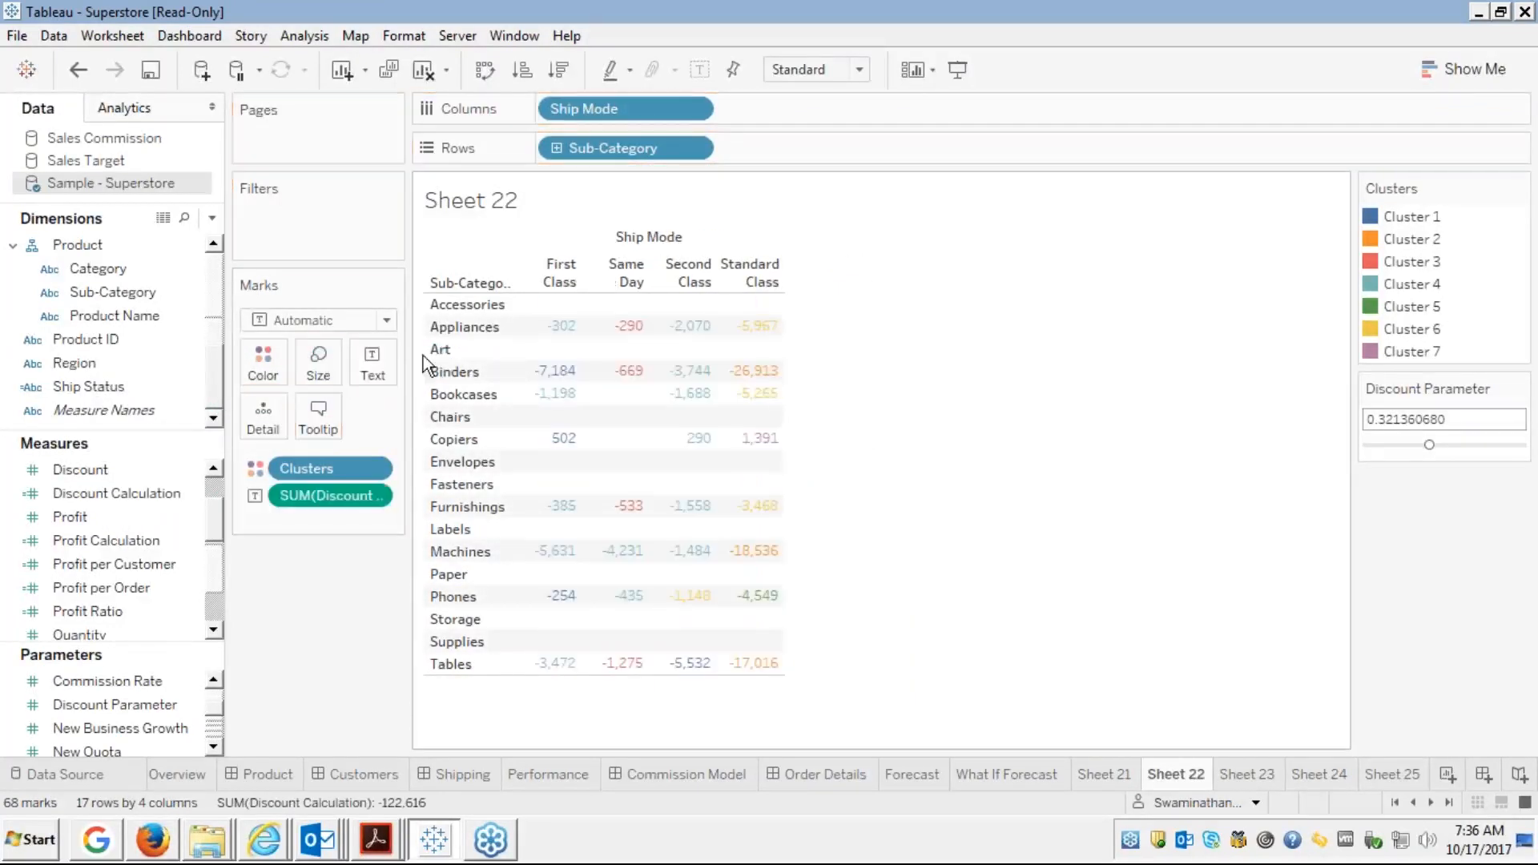
click(1395, 445)
drag(1396, 445, 1392, 445)
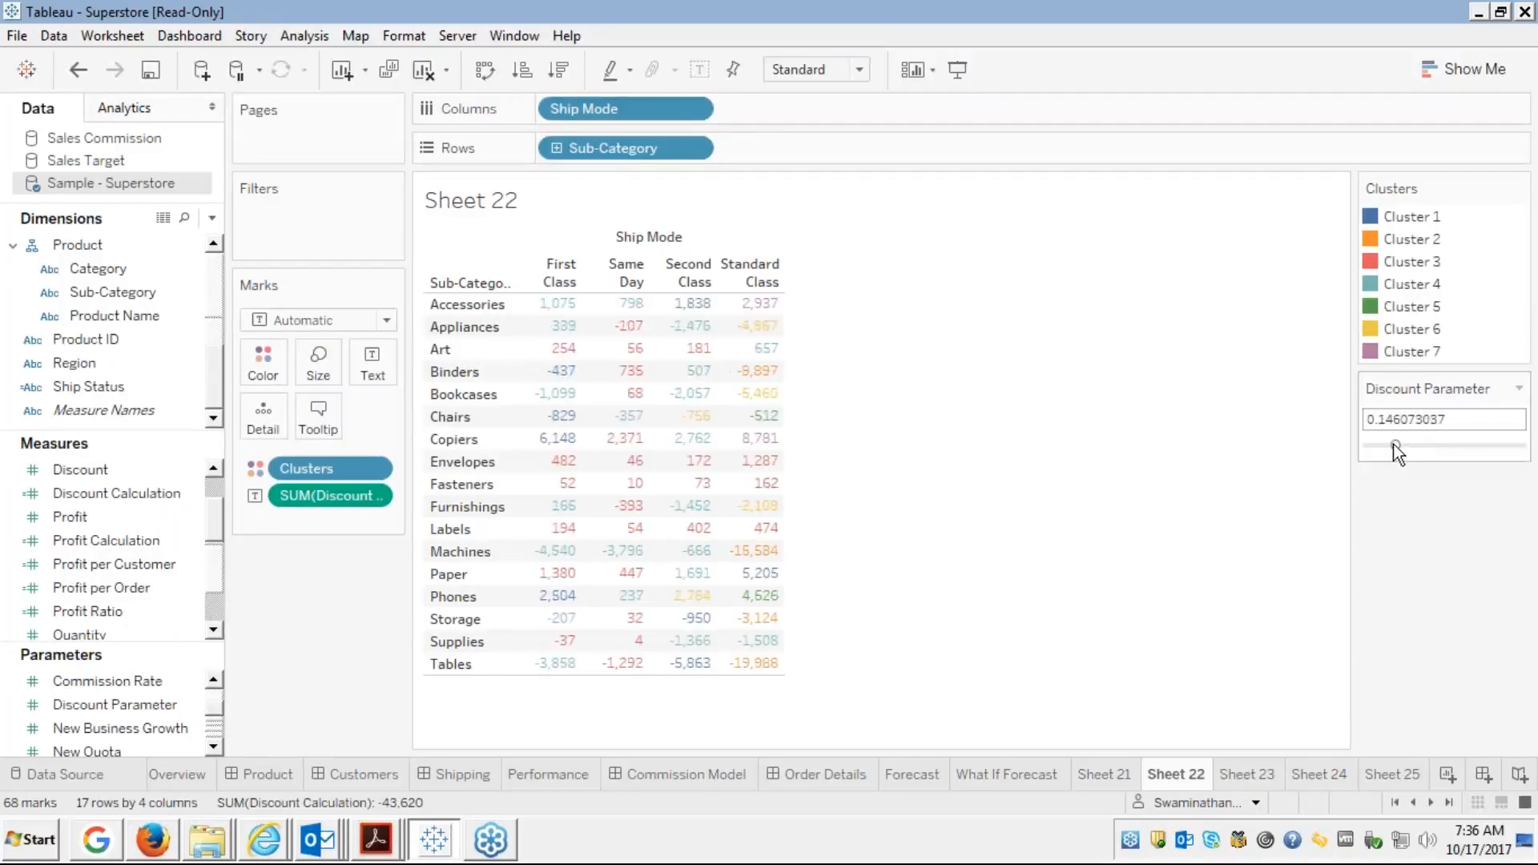
Drop the Discount Parameter to its 0.006 minimum, nudge it to about 0.052, then adjust system volume
click(1379, 444)
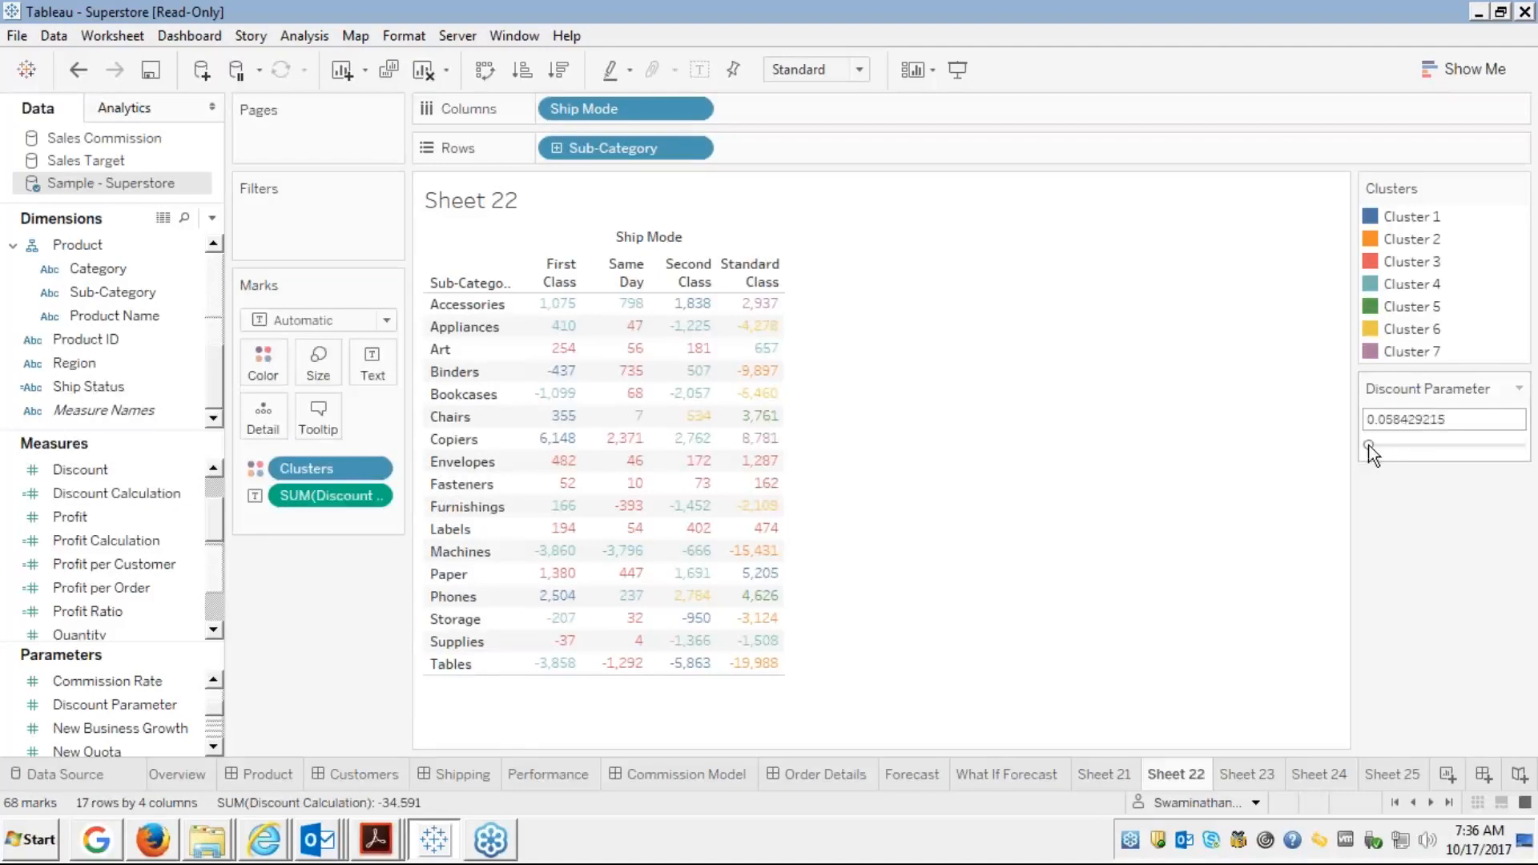
click(1368, 445)
click(1377, 445)
mouse_move(558, 386)
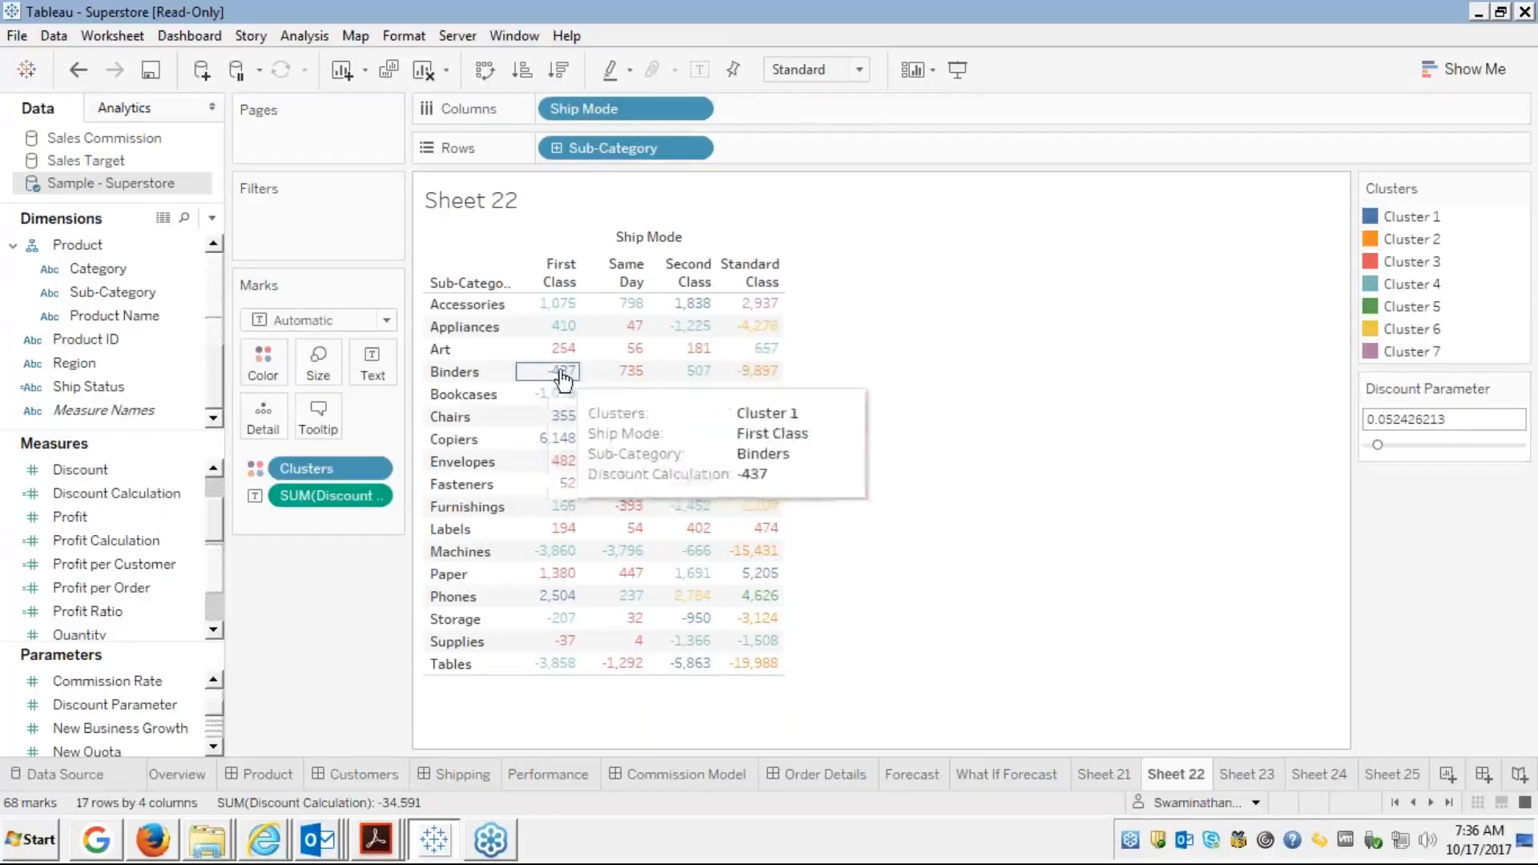
mouse_move(735, 389)
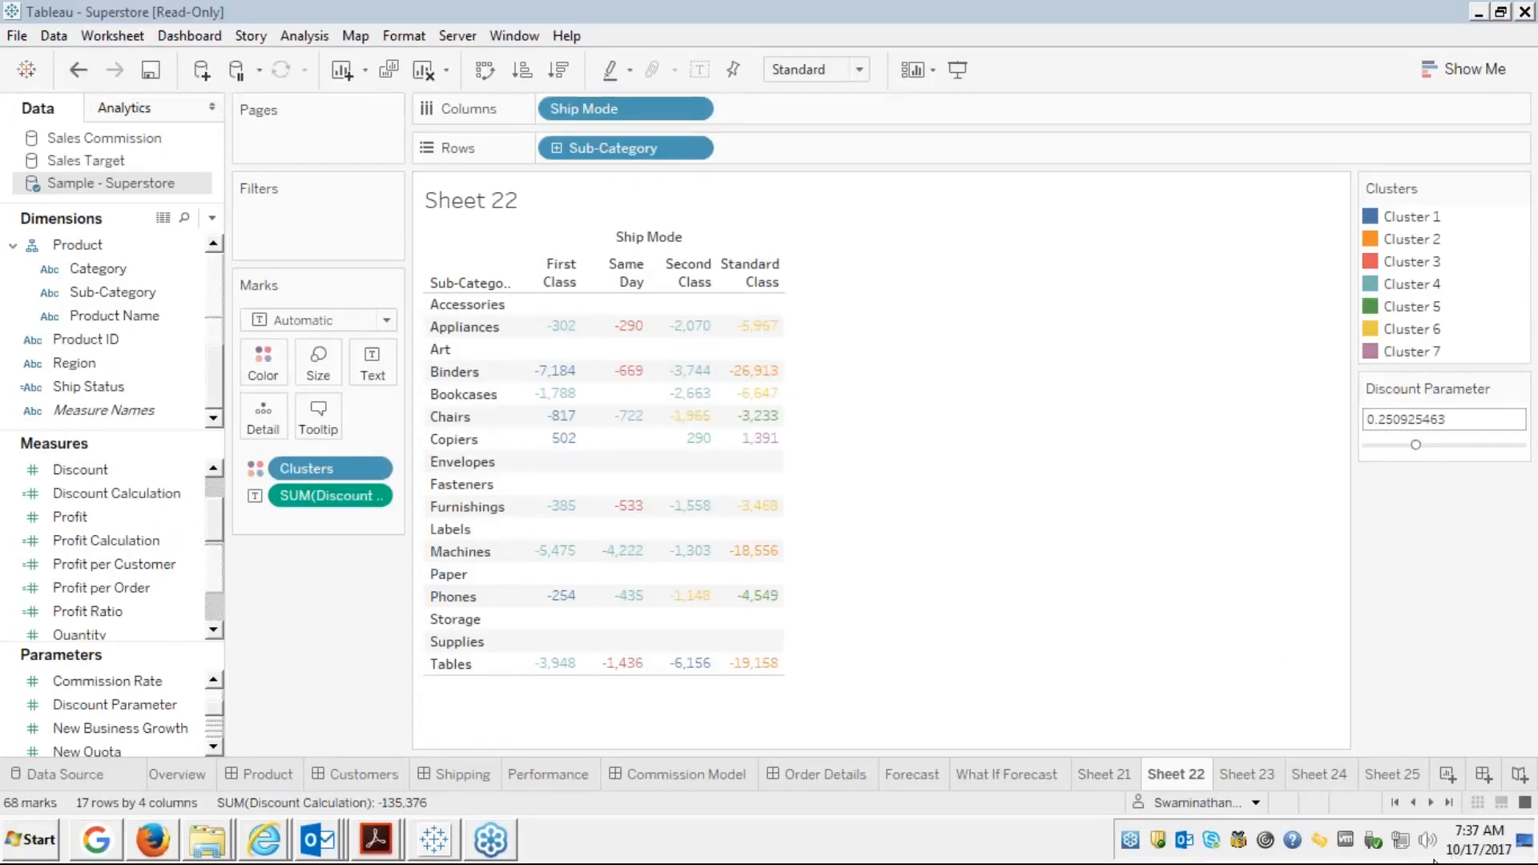
click(1428, 841)
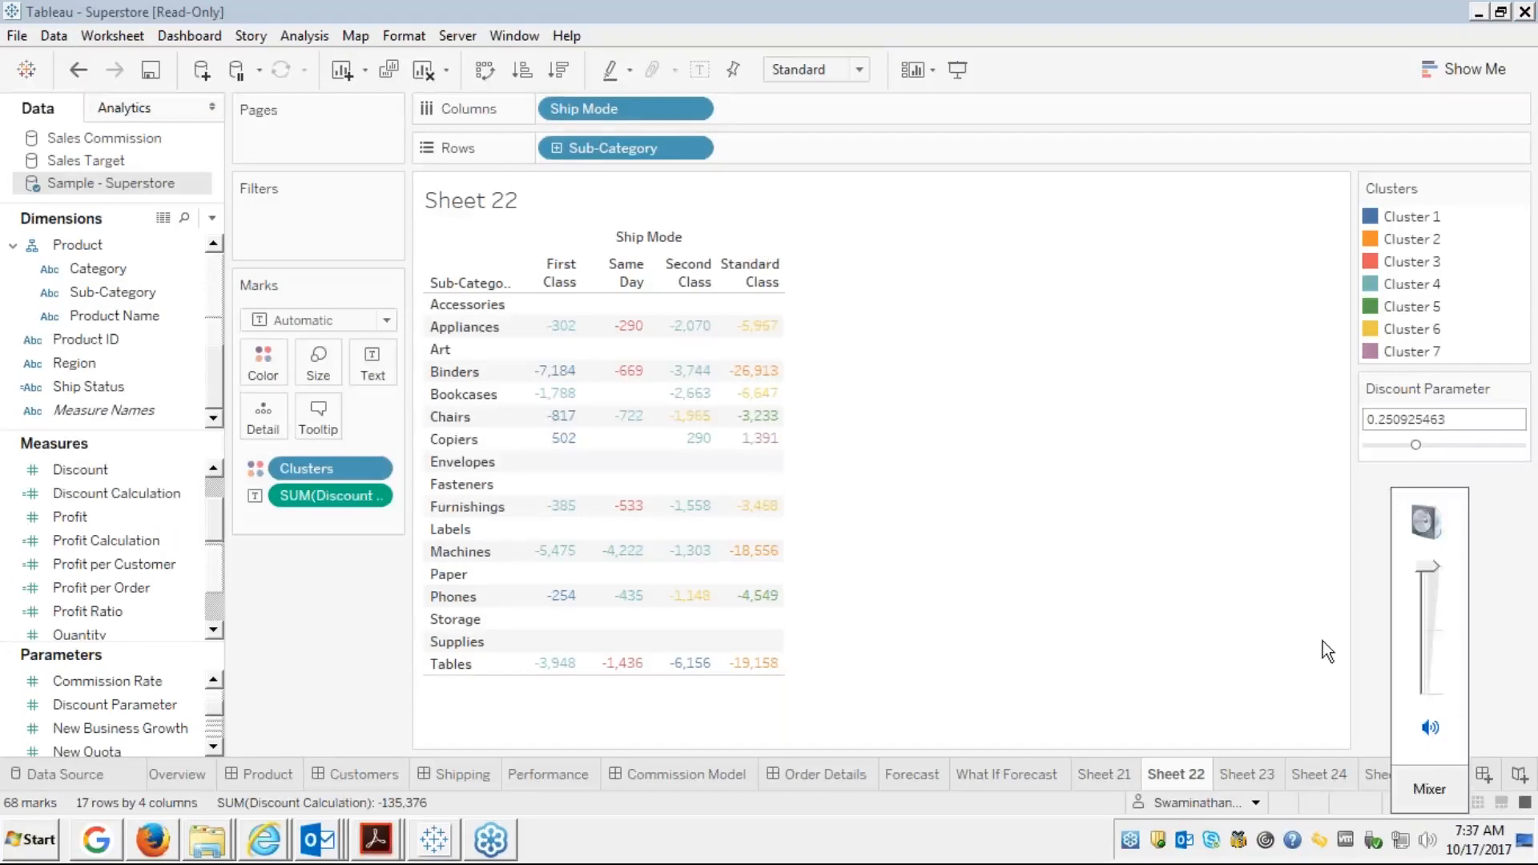
click(1151, 448)
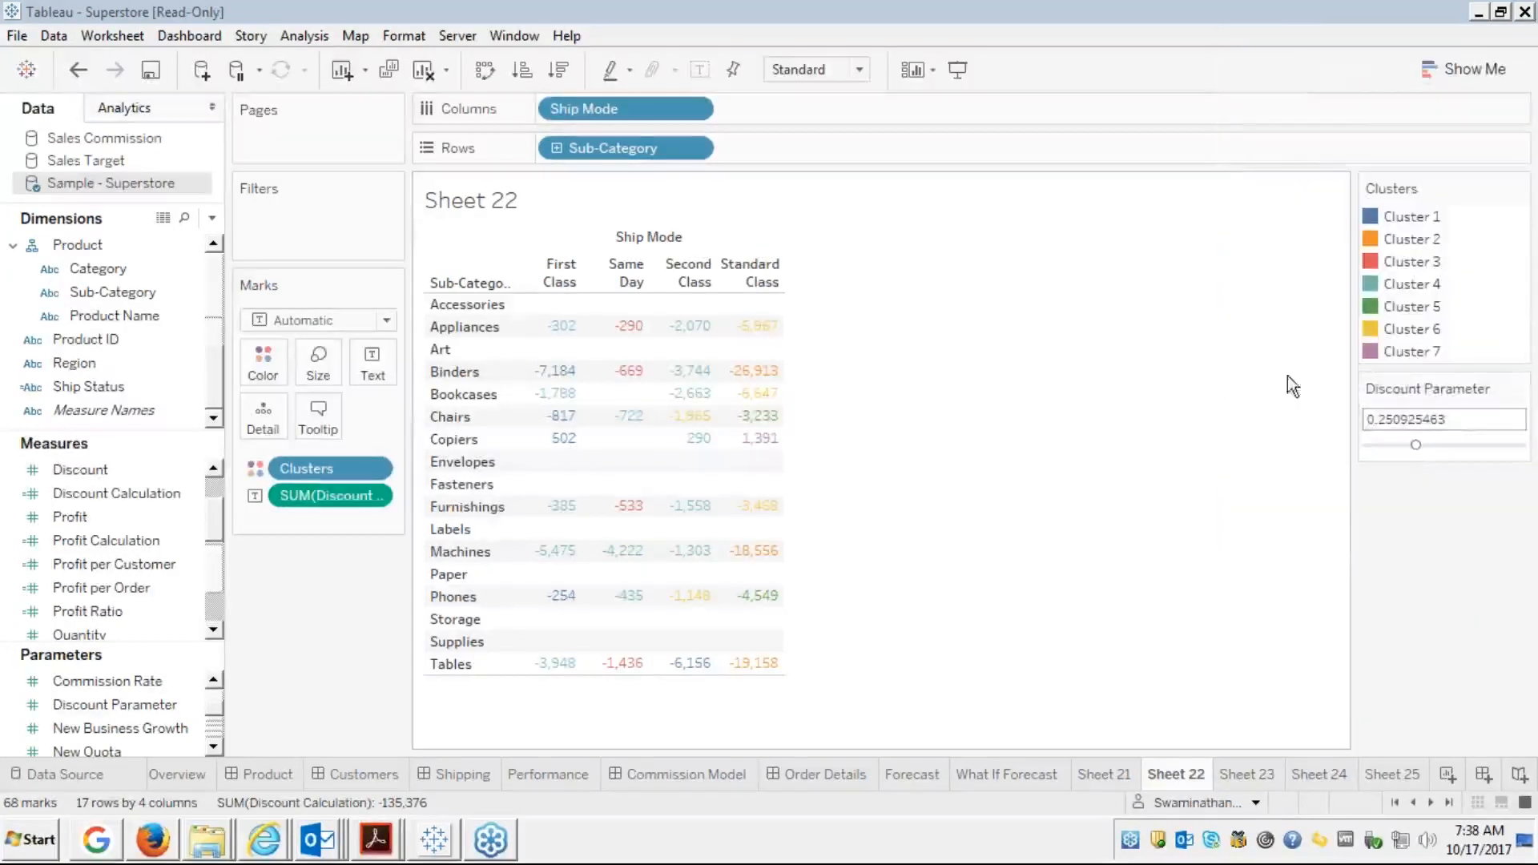
Lower the Discount Parameter to 0.076 and re-add Discount Calculation as the cell labels for all 17 sub-categories
drag(1410, 446, 1401, 447)
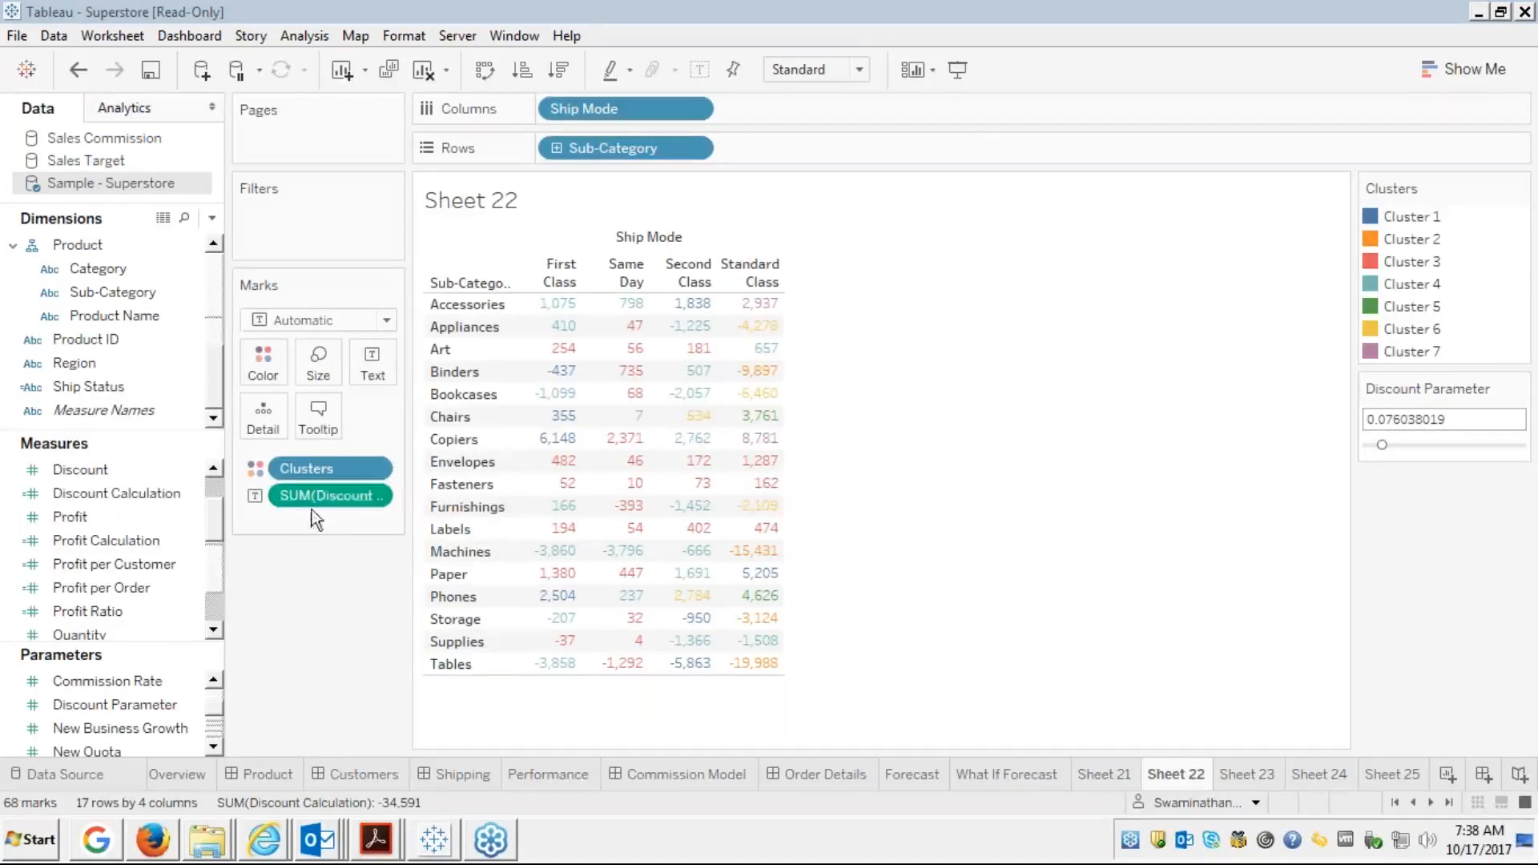
drag(332, 497, 33, 549)
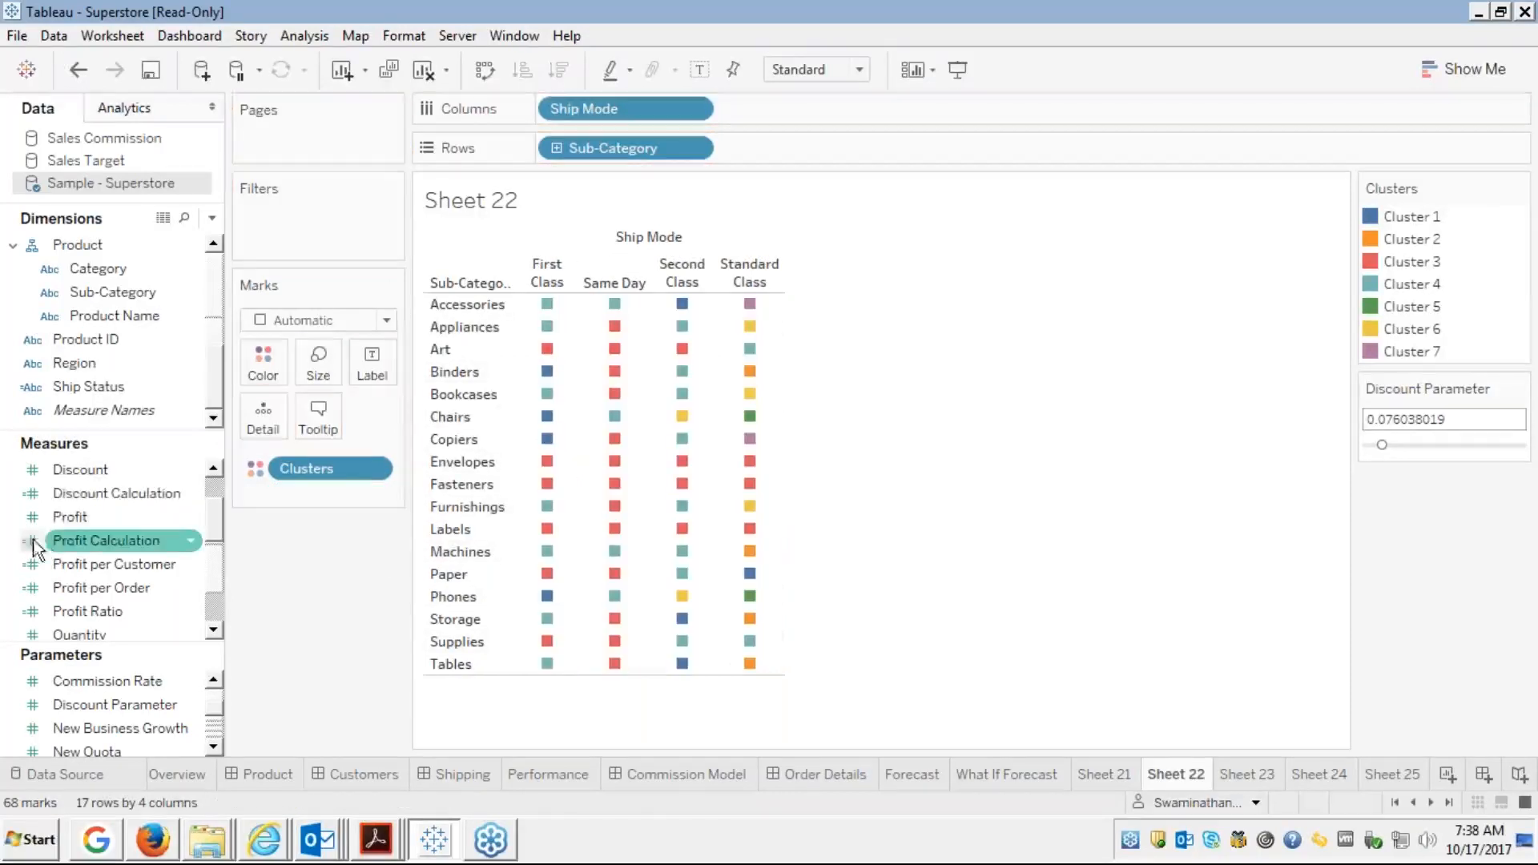
click(70, 485)
drag(71, 486, 372, 362)
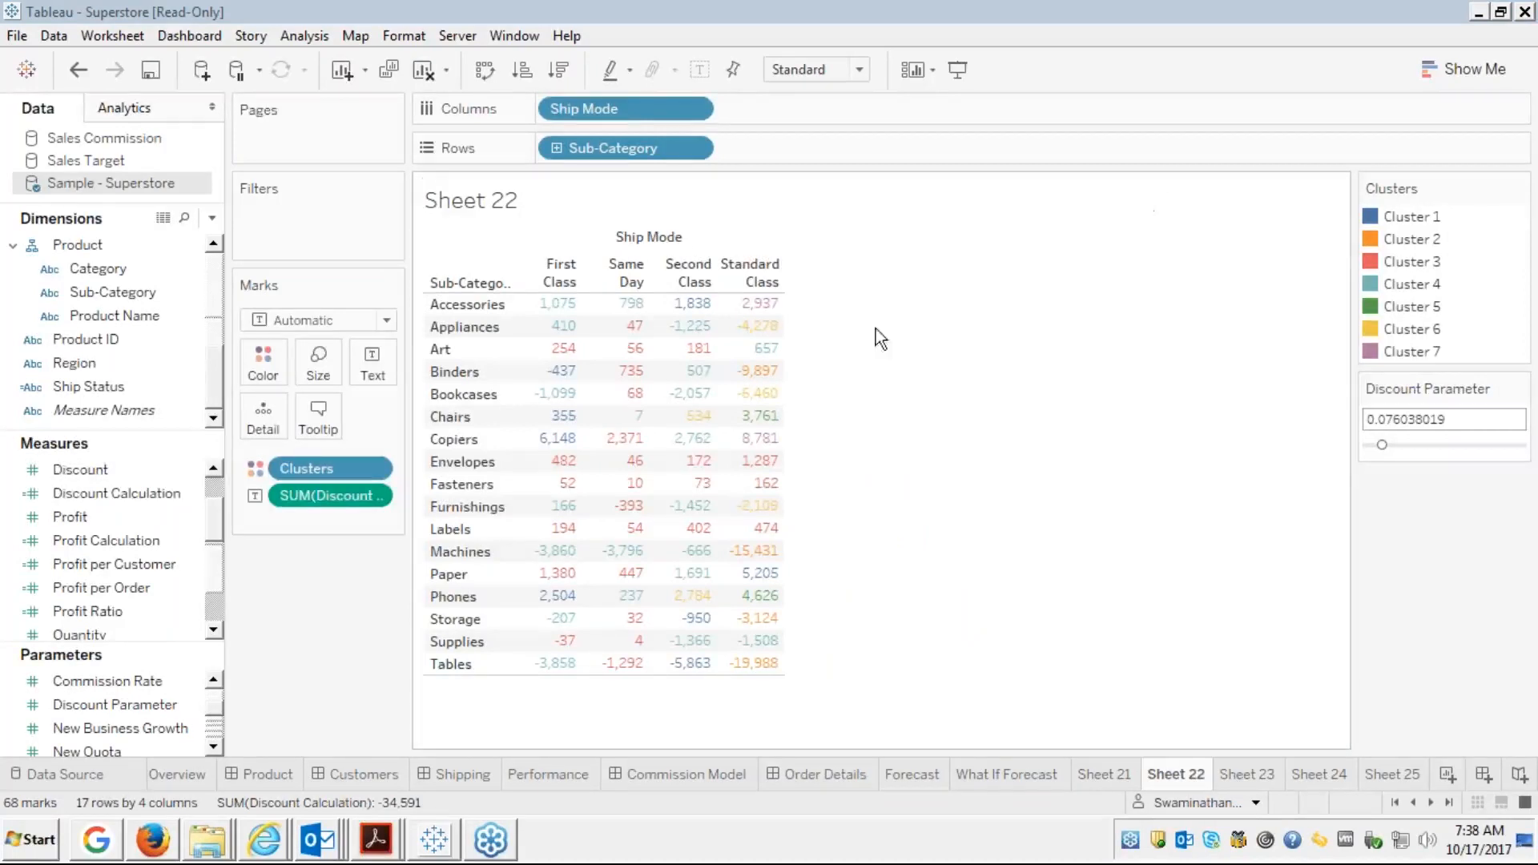
right_click(118, 495)
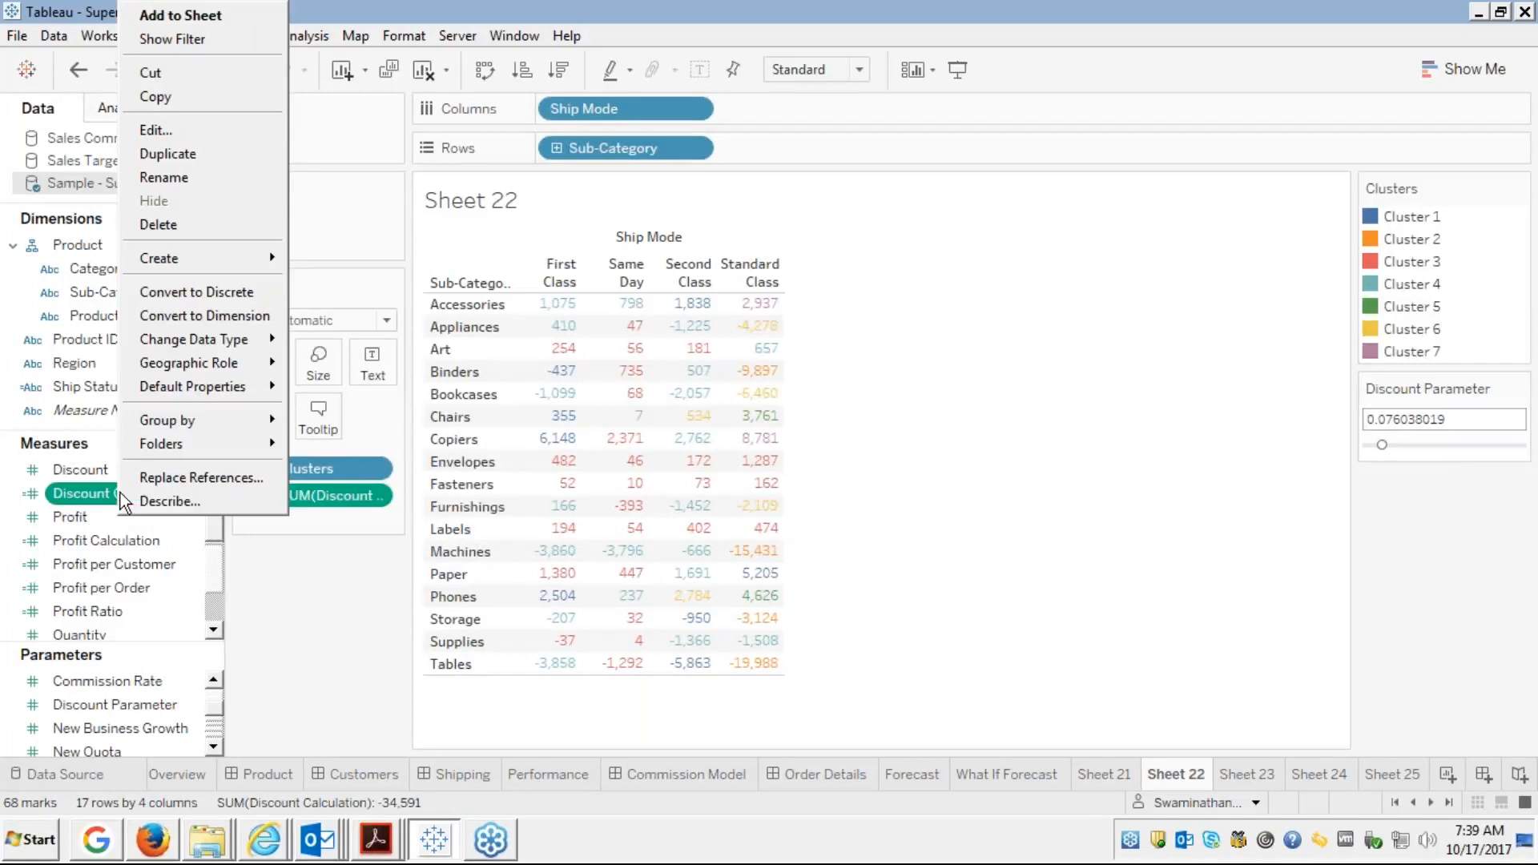
click(166, 131)
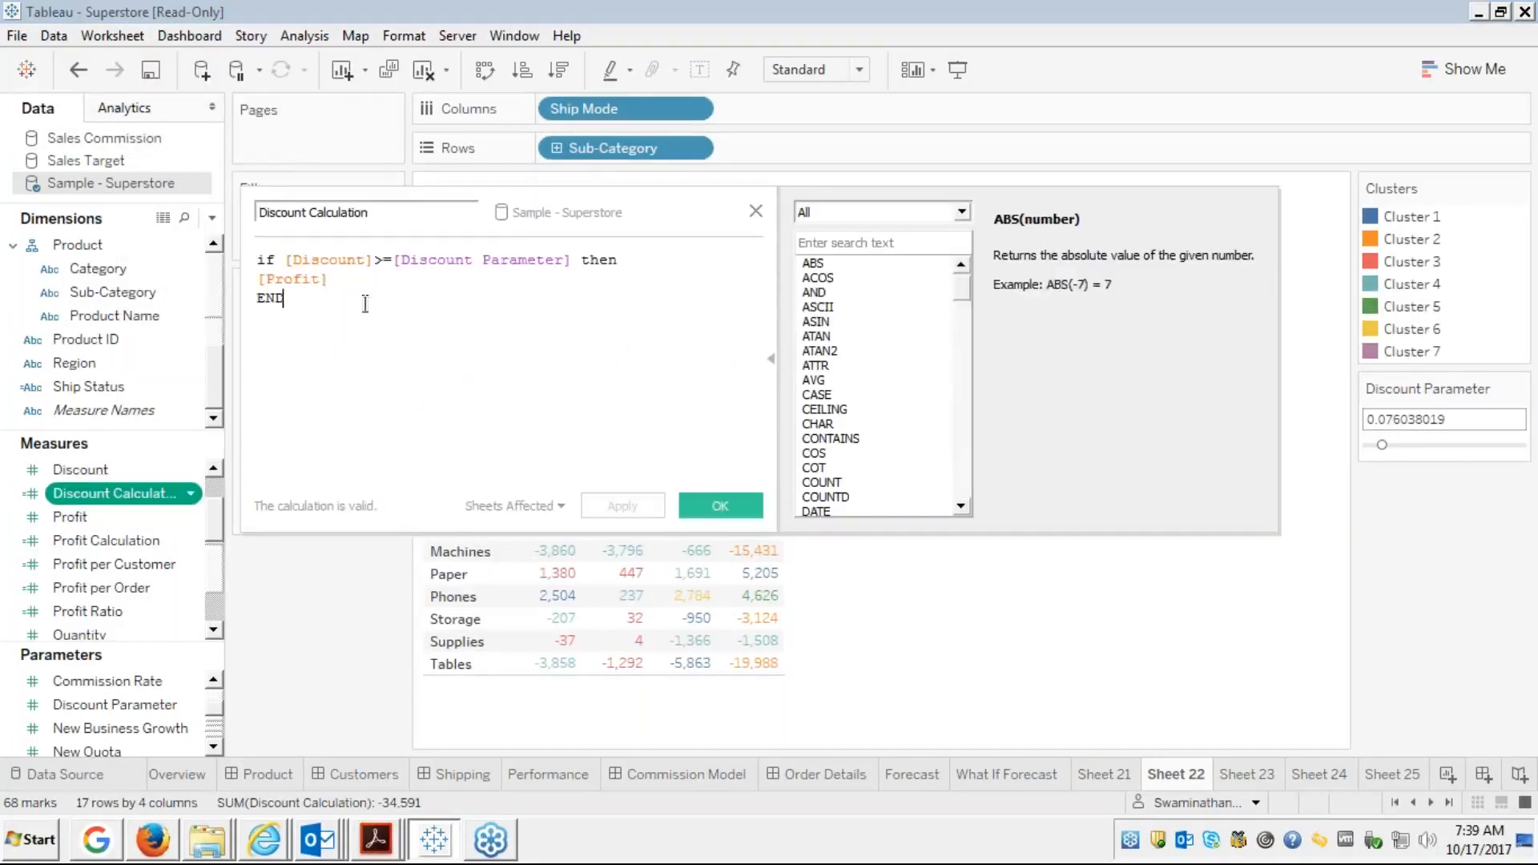
double_click(490, 260)
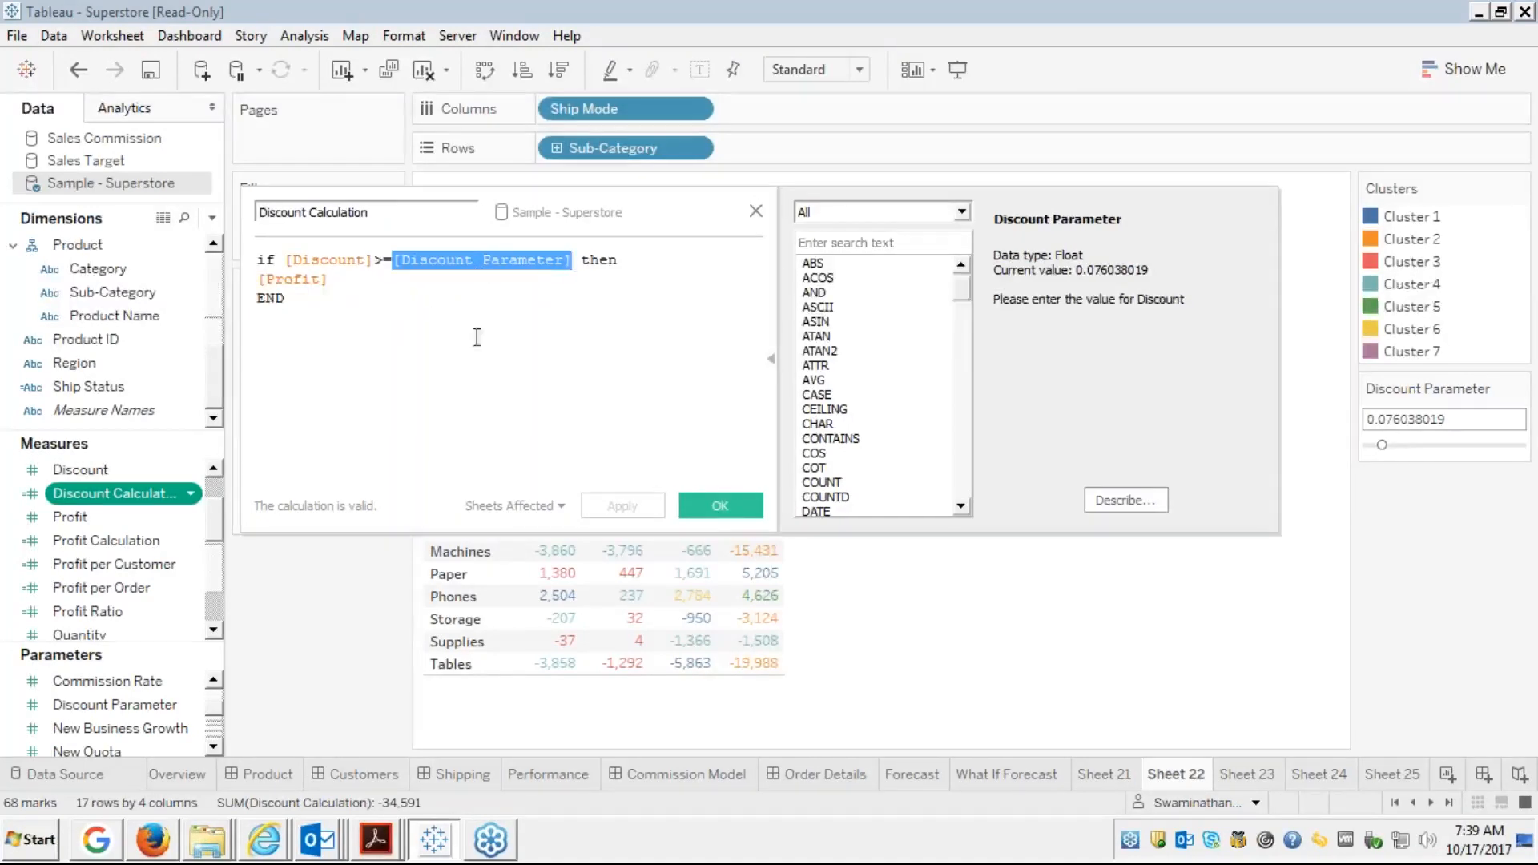
click(713, 503)
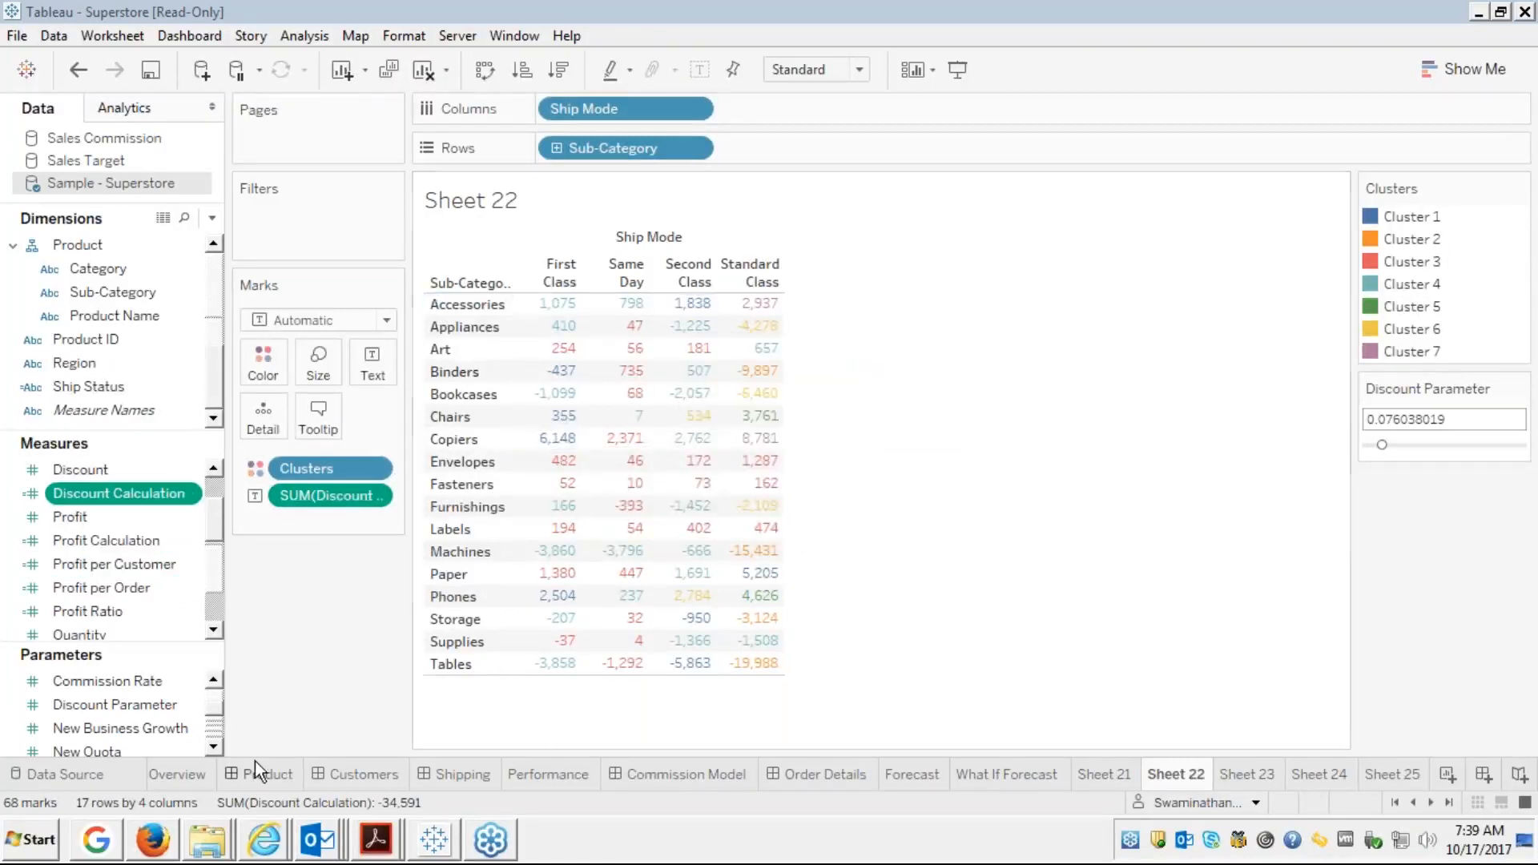
mouse_move(175, 847)
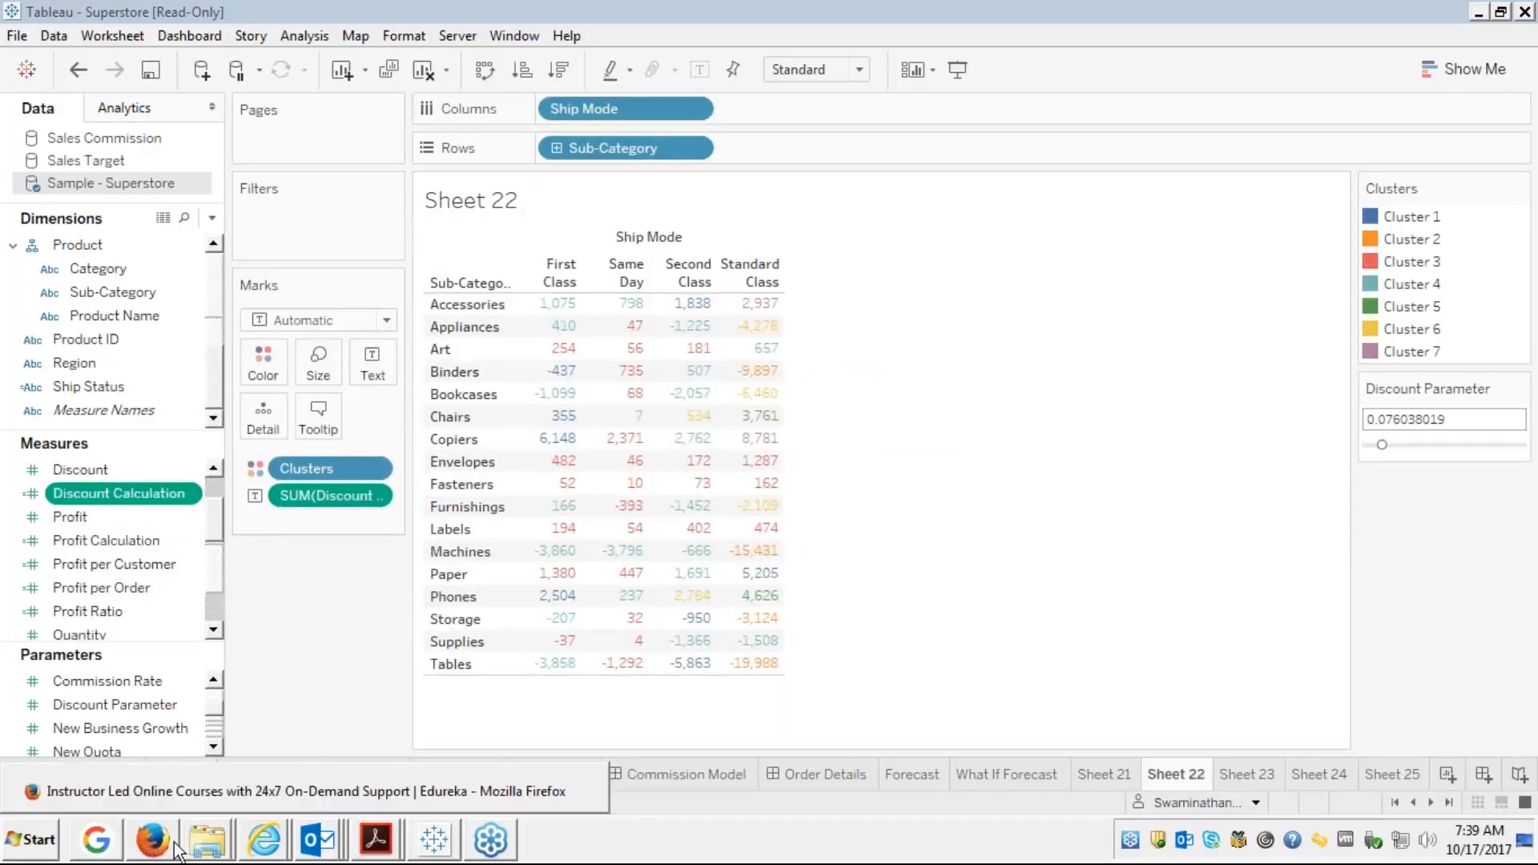
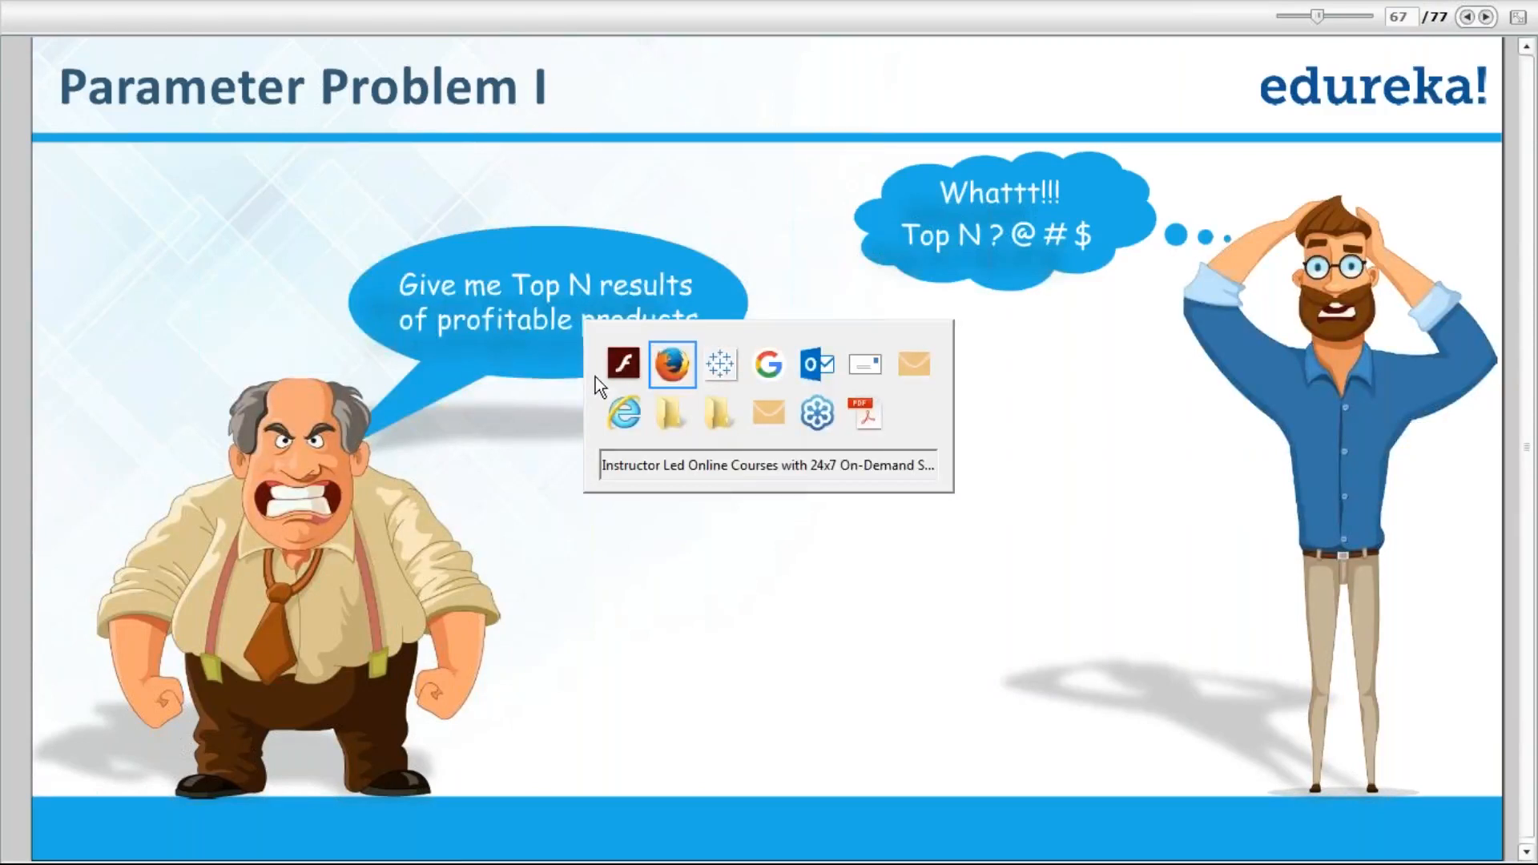
Leave the slideshow and return to the Superstore workbook in Tableau, showing Sheet 22
key(alt+Tab)
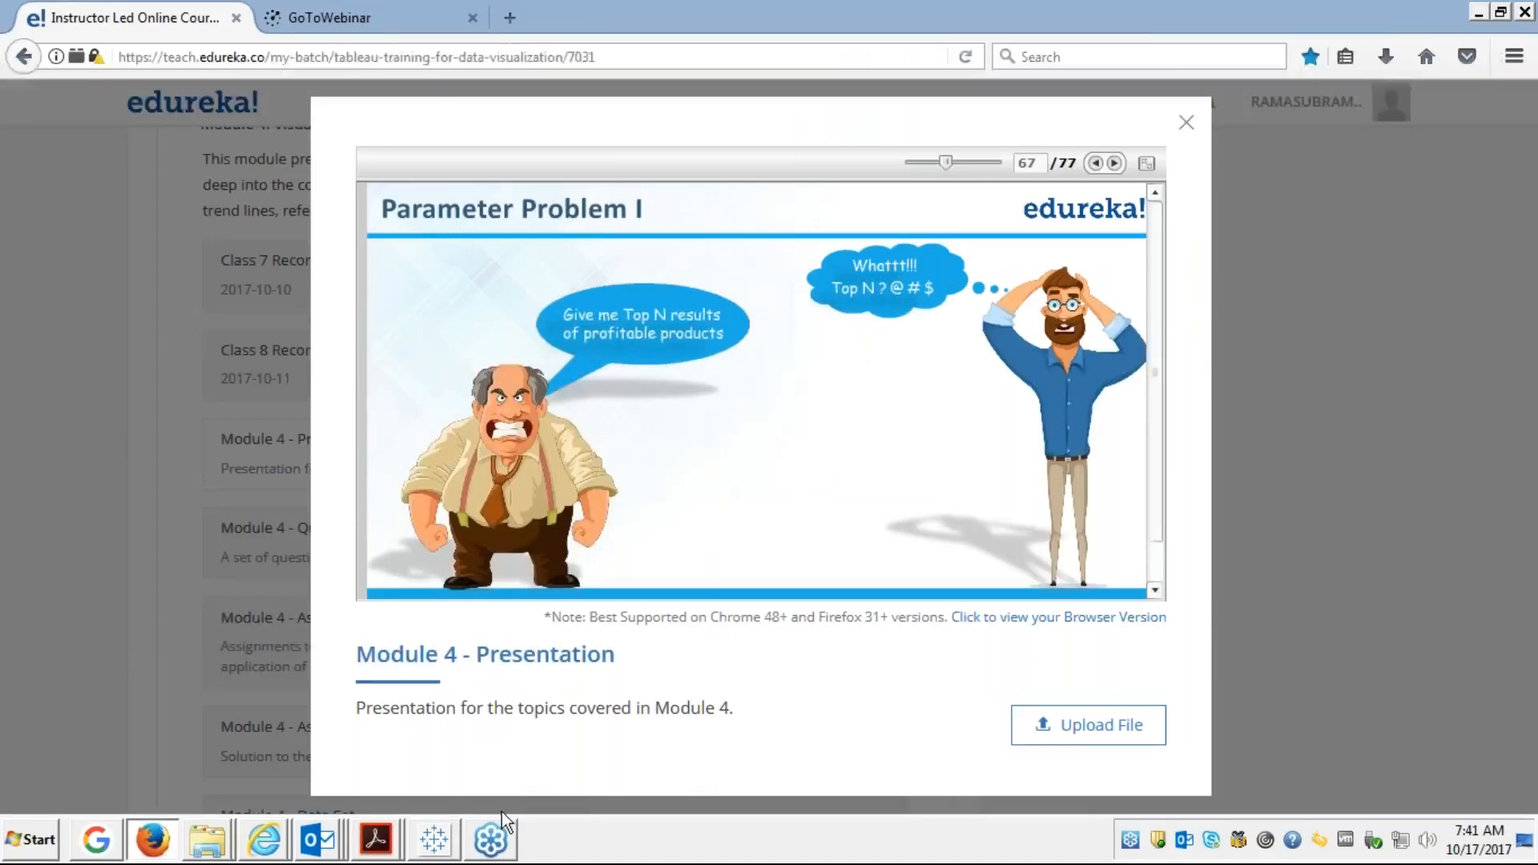
click(433, 841)
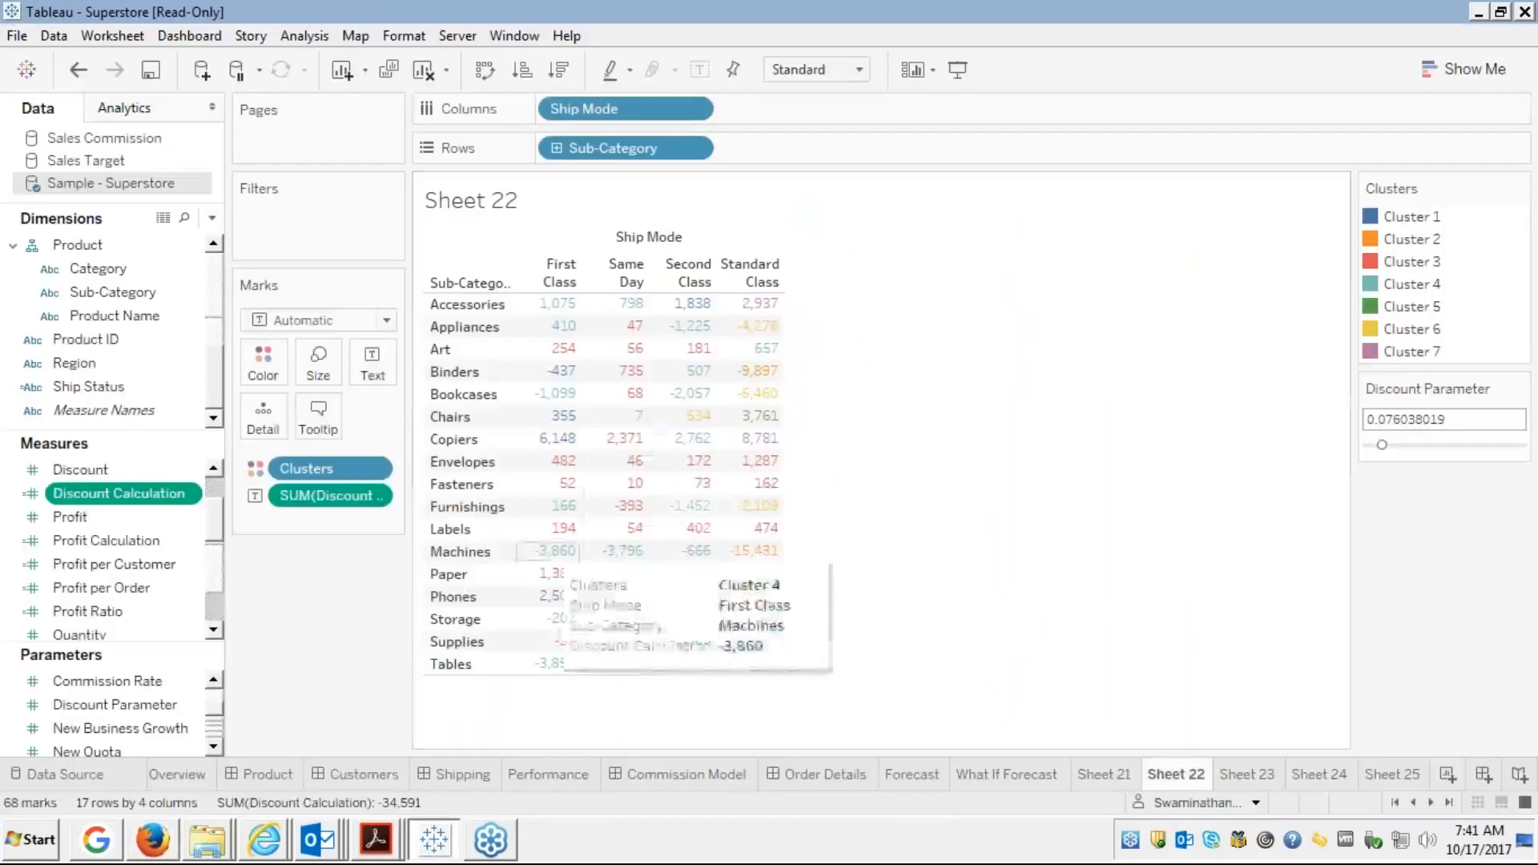
On Sheet 25, list Customer Name in rows with SUM(Profit) for all 793 customers
click(1405, 773)
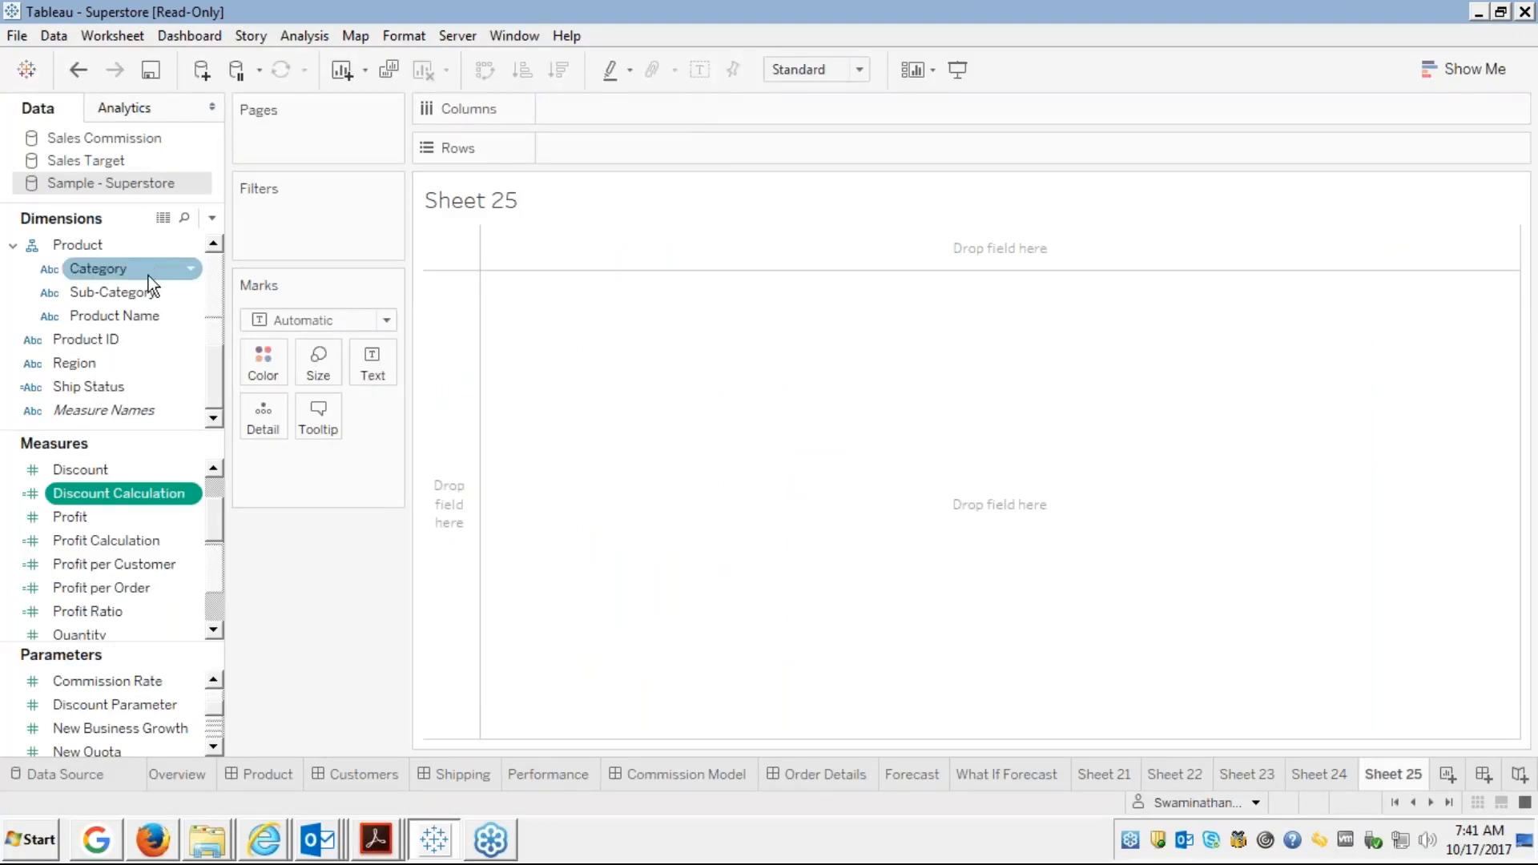
click(216, 277)
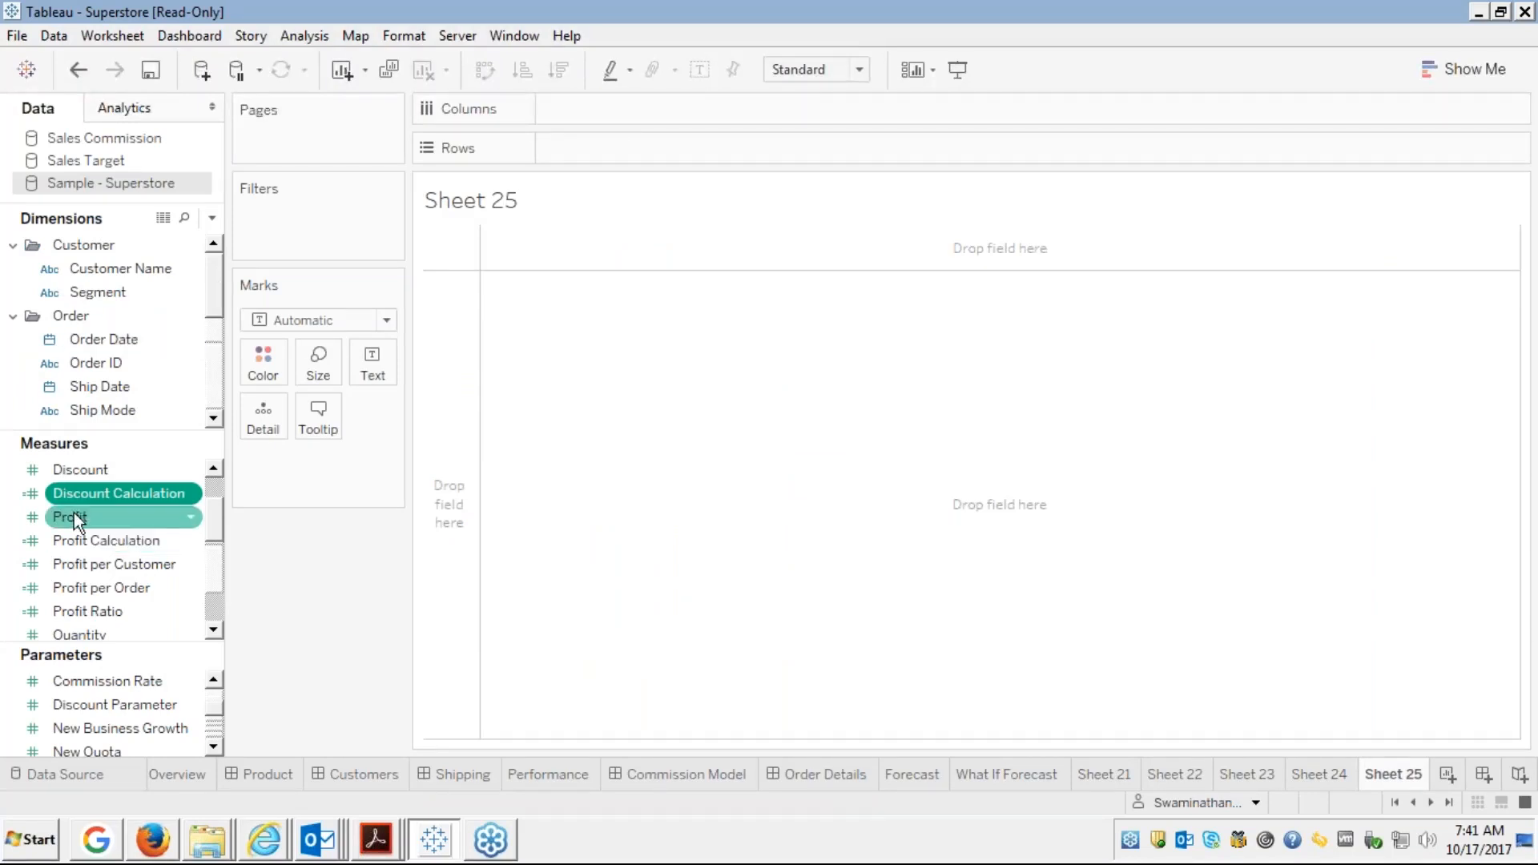
click(120, 268)
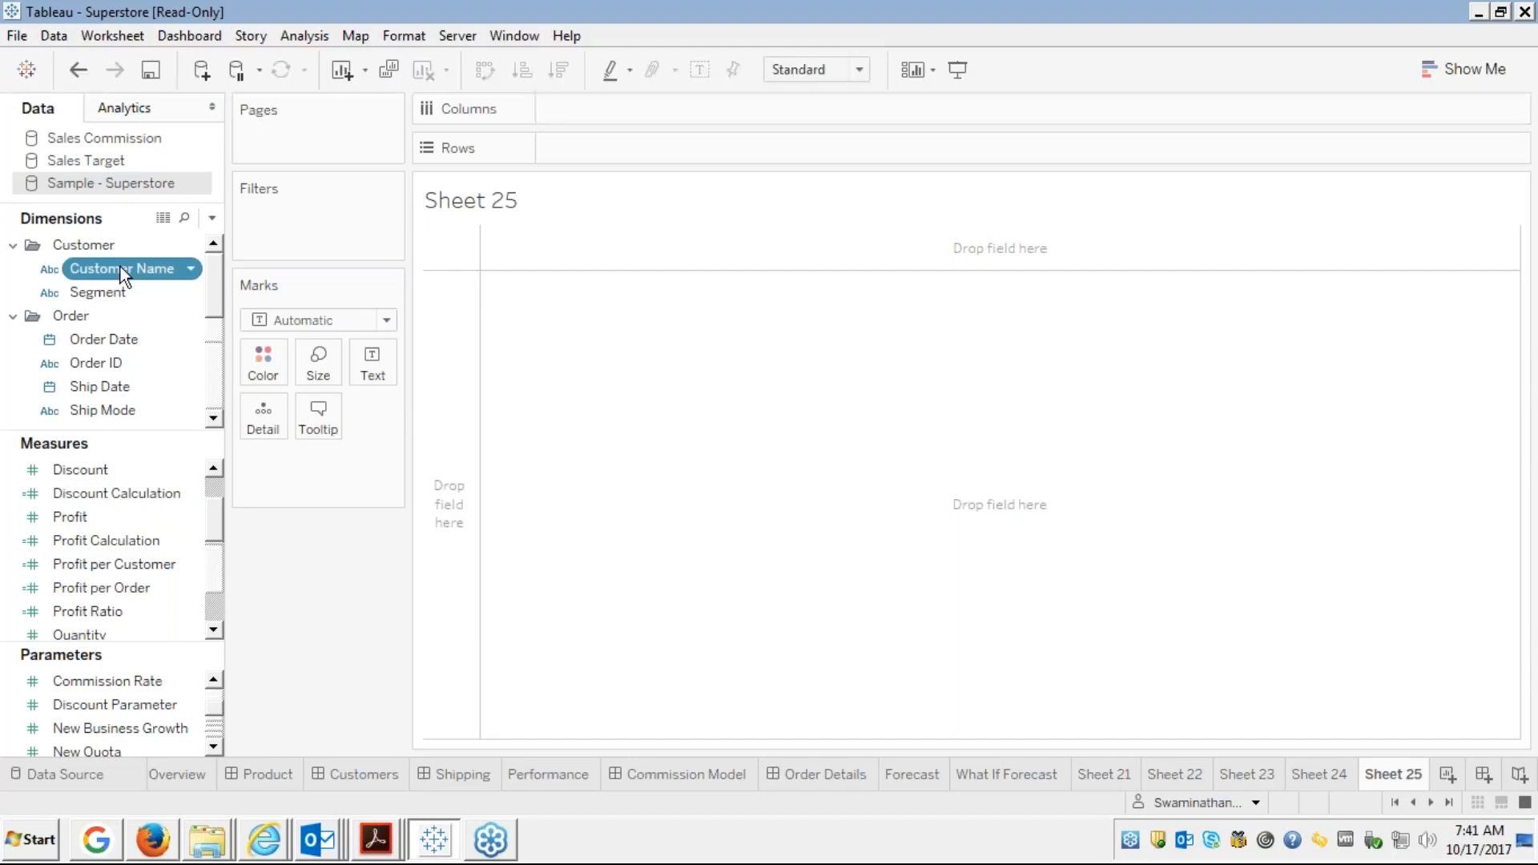
mouse_move(120, 268)
mouse_down()
mouse_move(484, 143)
mouse_move(577, 153)
mouse_up()
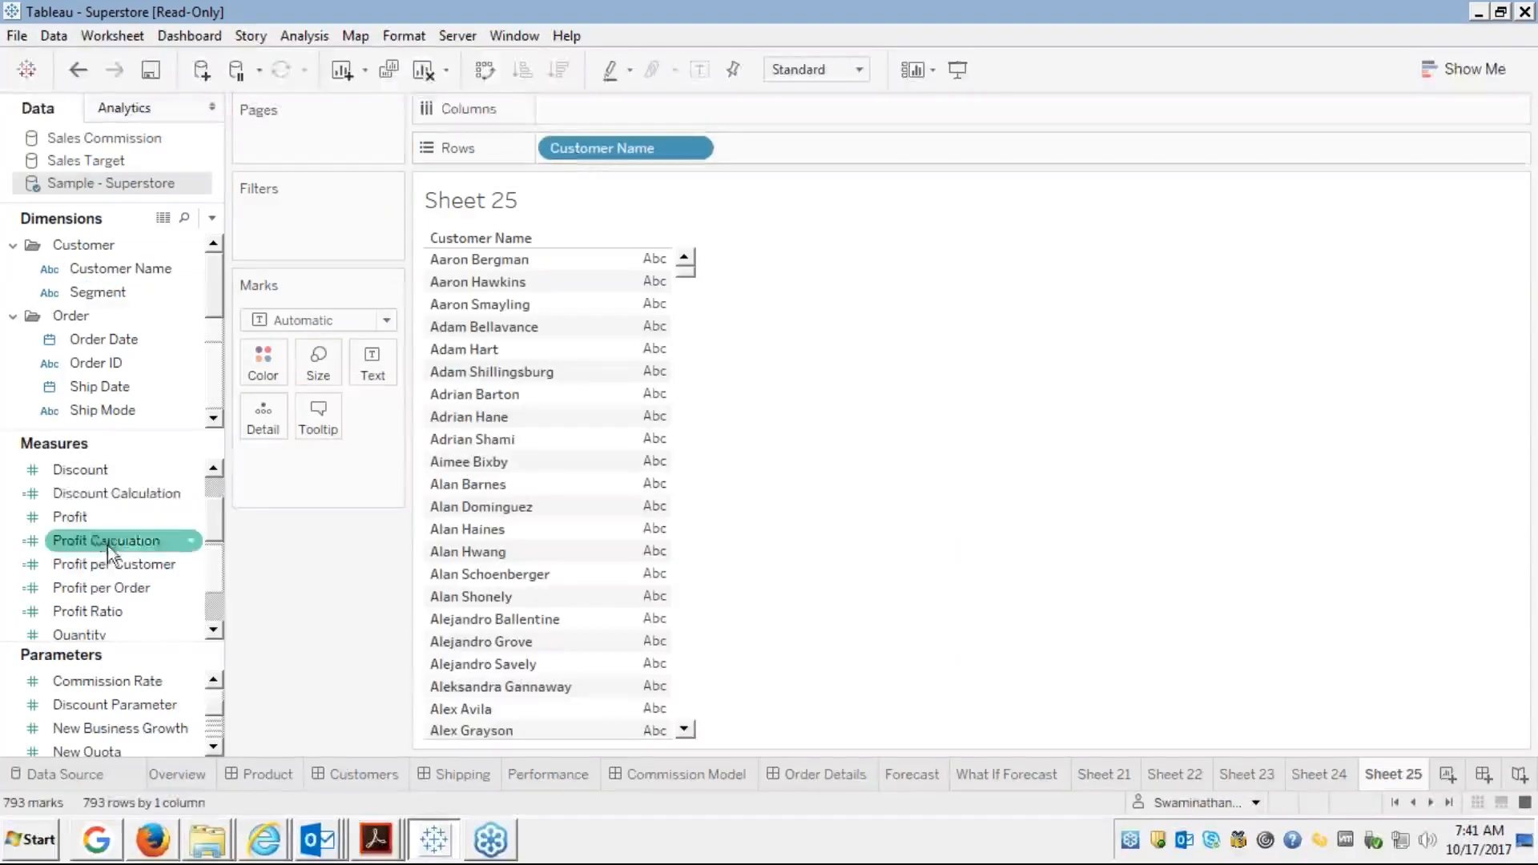
mouse_move(75, 519)
mouse_down()
mouse_move(482, 507)
mouse_move(531, 420)
mouse_move(515, 420)
mouse_move(633, 410)
mouse_up()
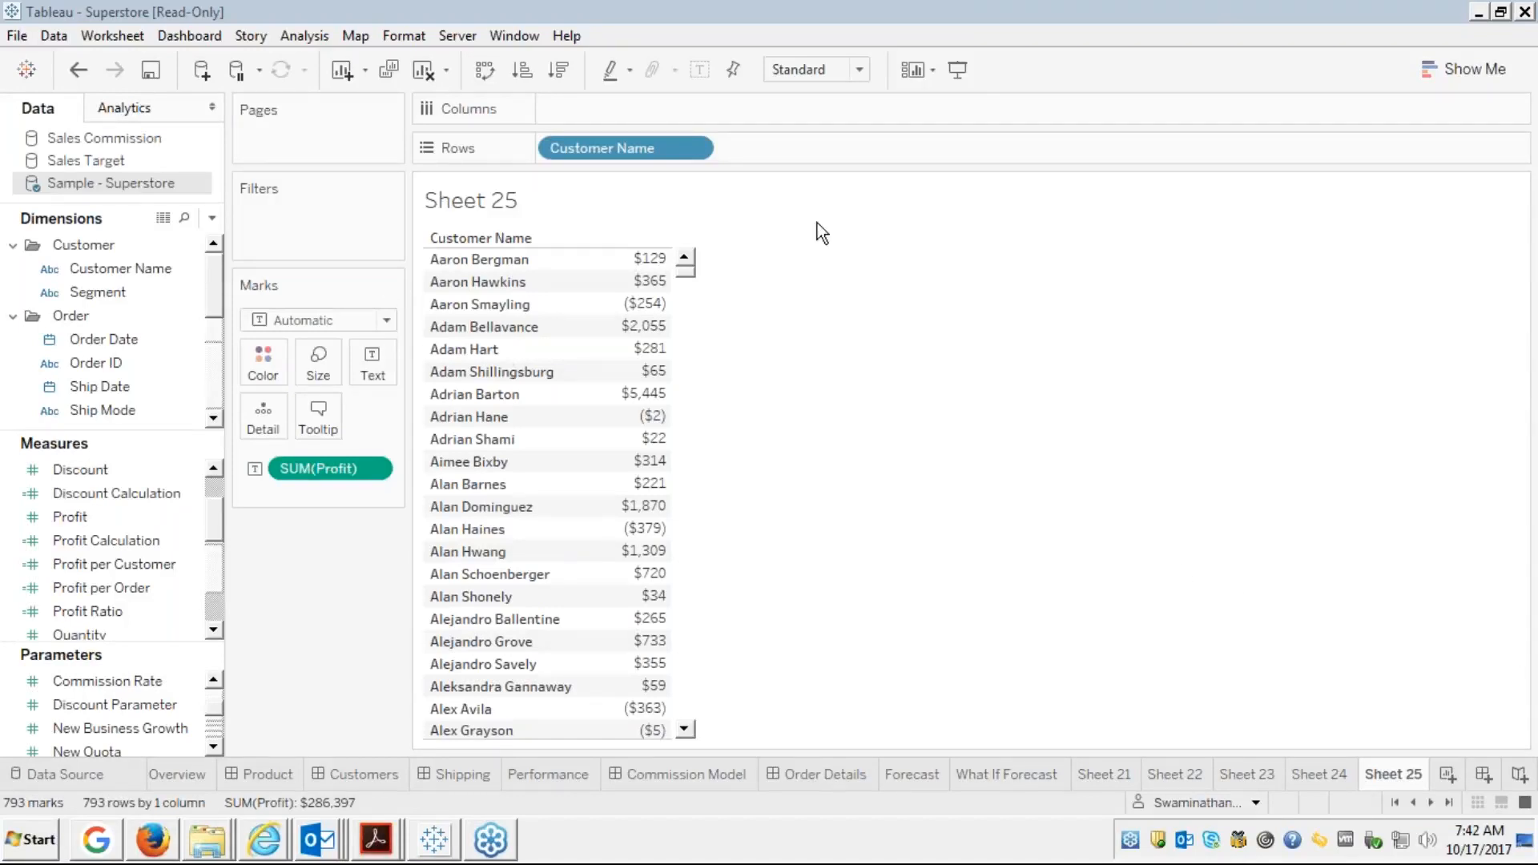
click(1151, 207)
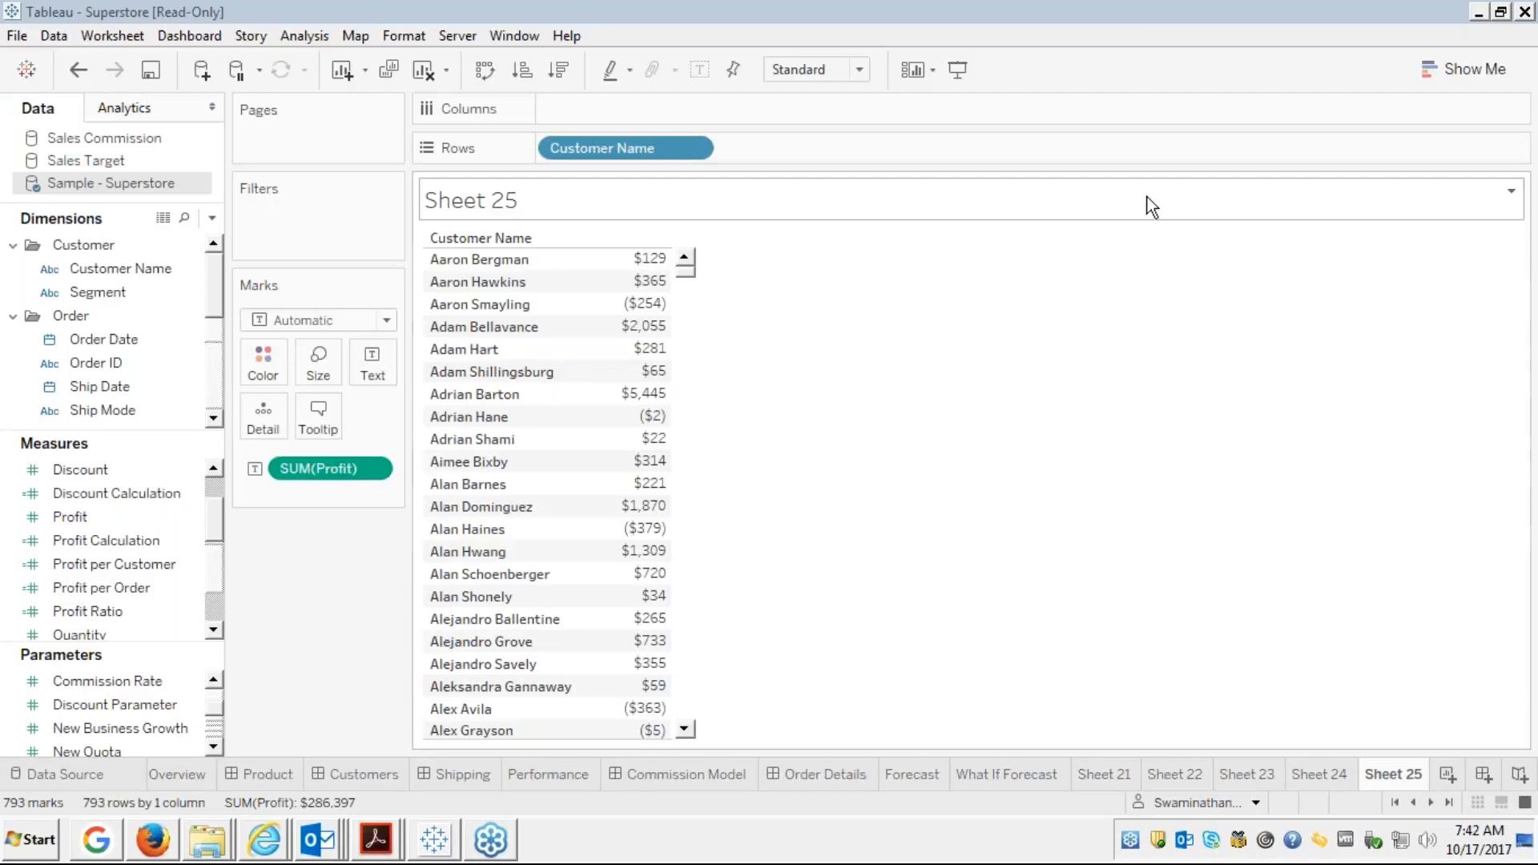
click(926, 474)
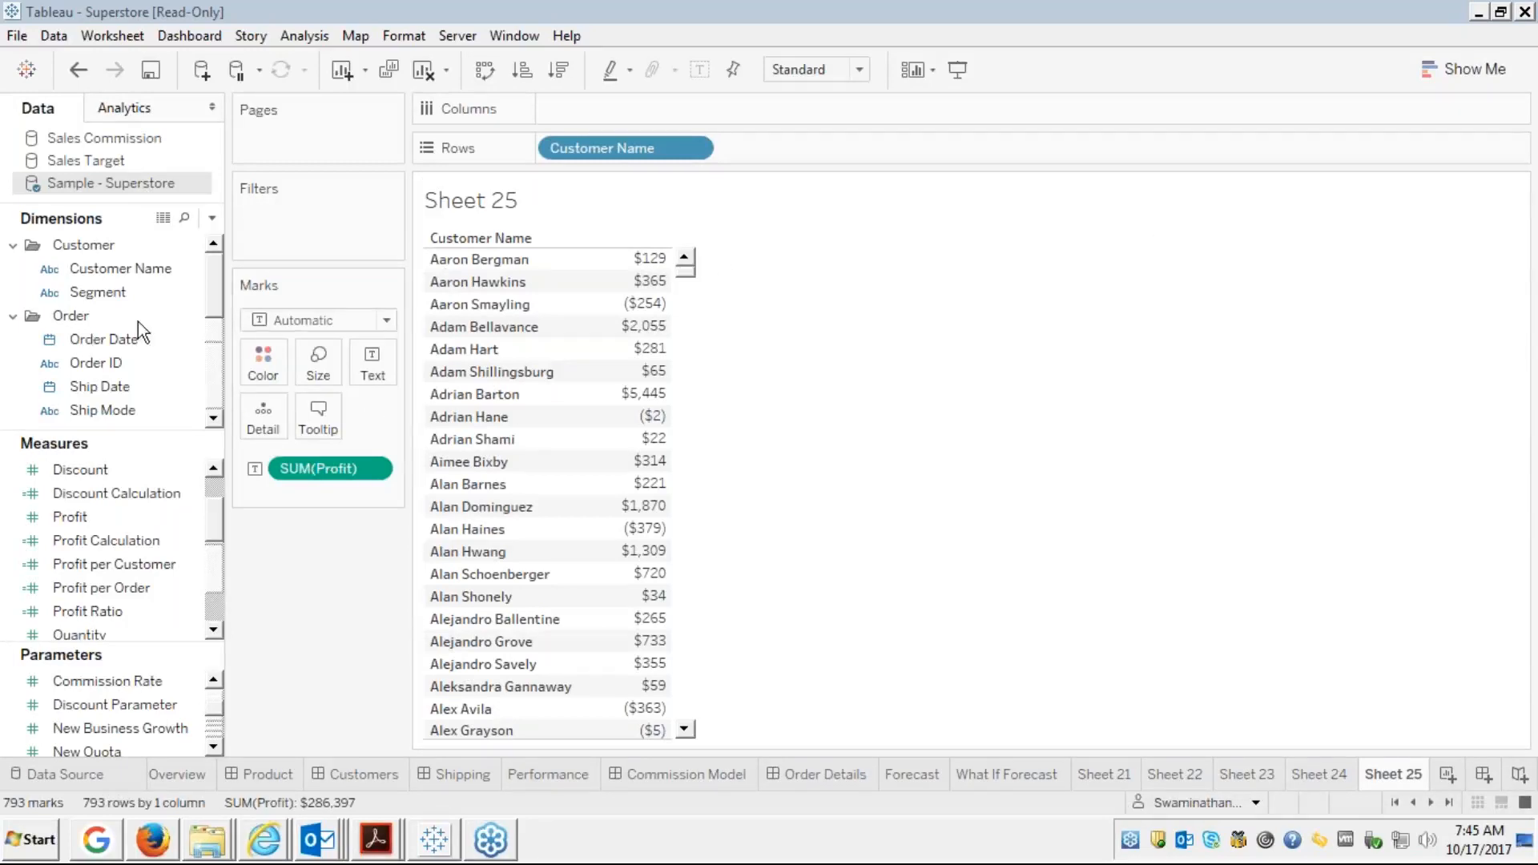
Show a Customer Name filter on Sheet 25 from the field's menu
click(104, 362)
click(128, 269)
right_click(123, 261)
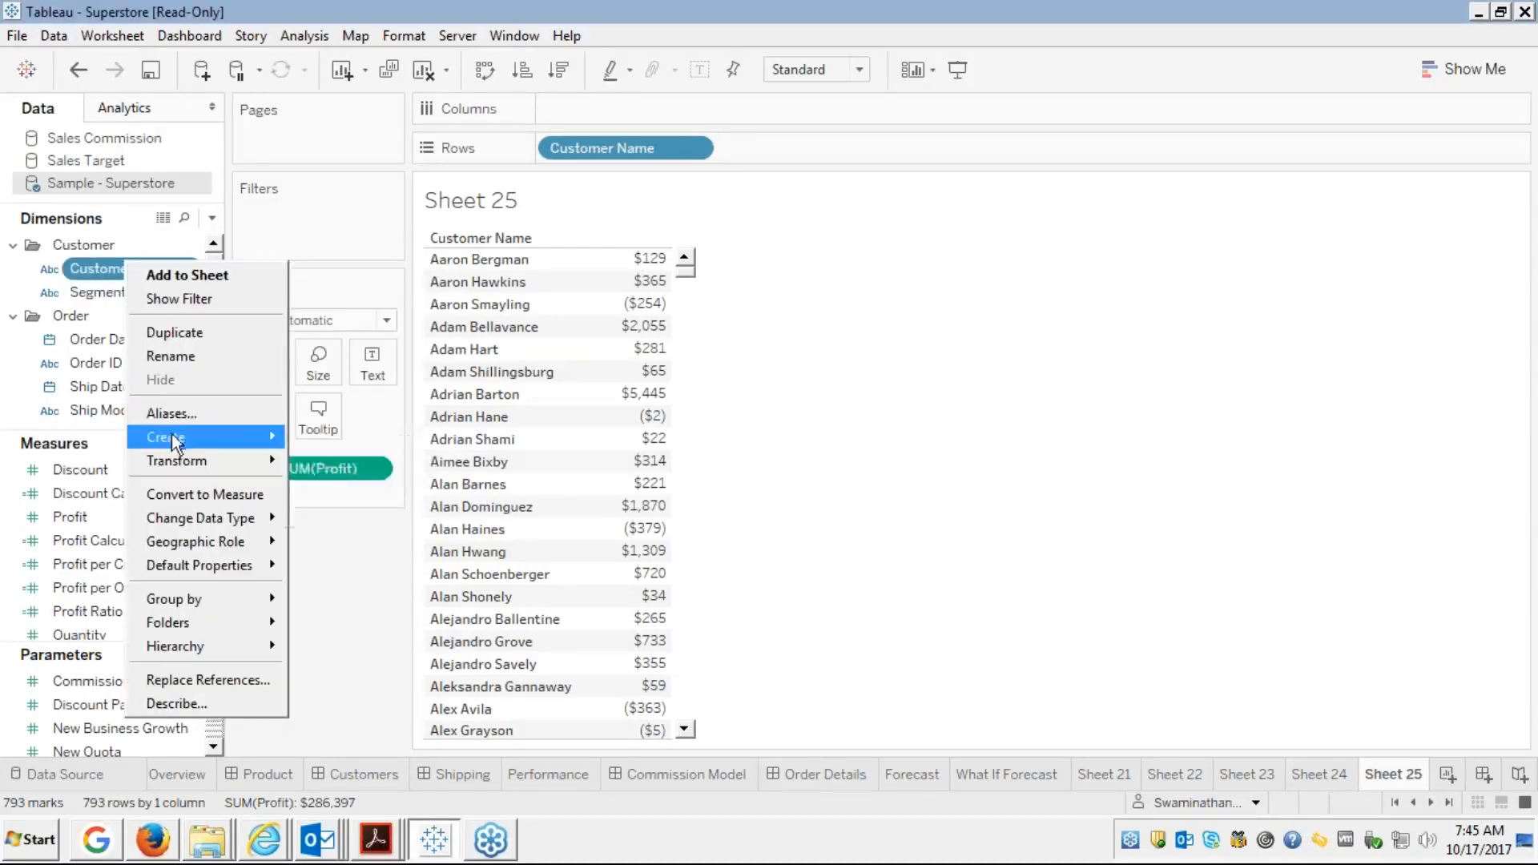
mouse_move(176, 439)
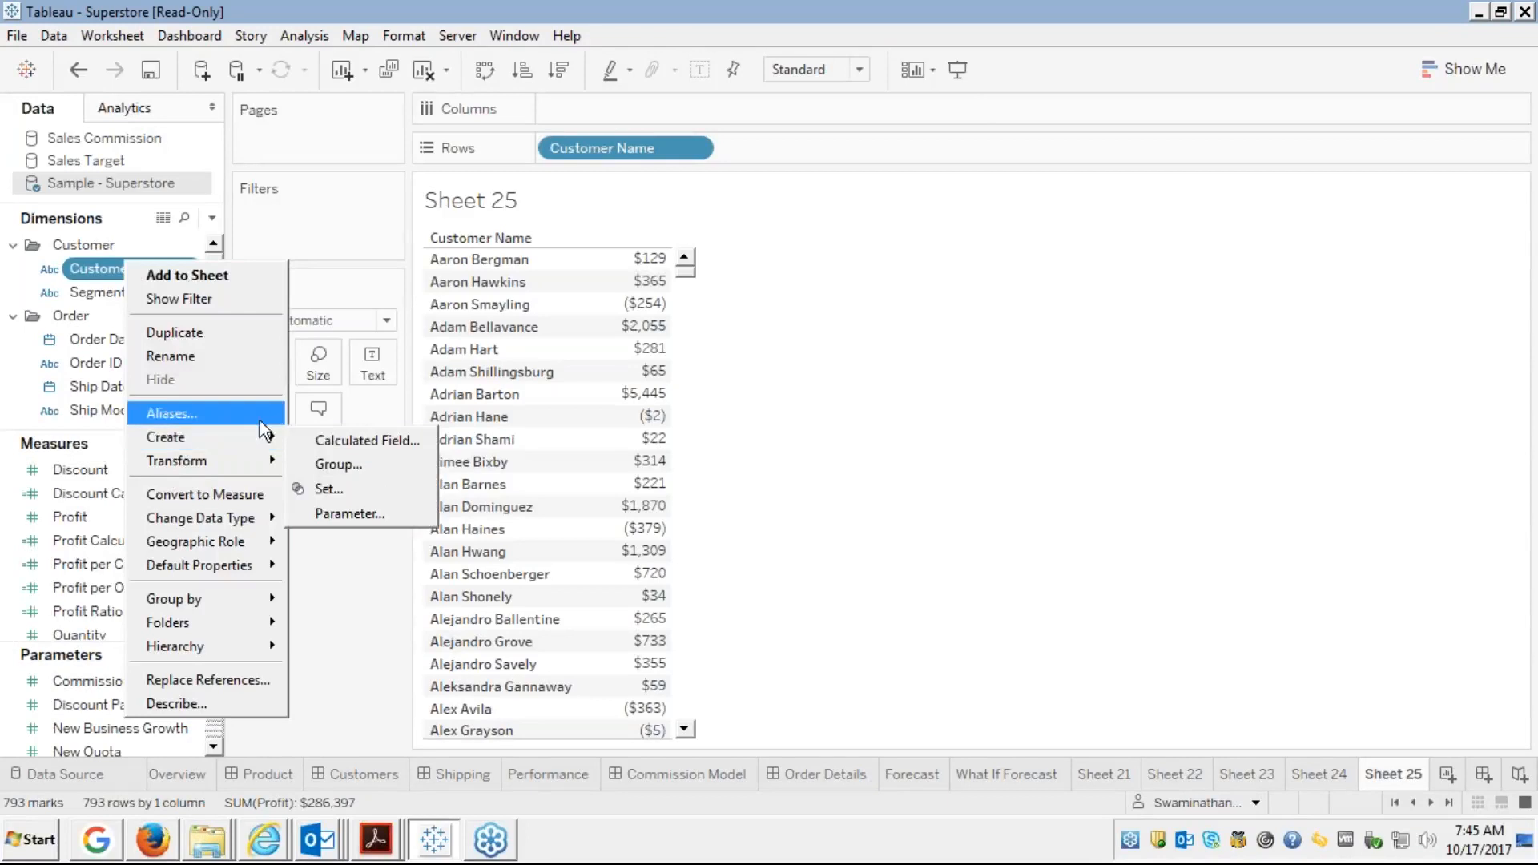
click(310, 226)
right_click(161, 269)
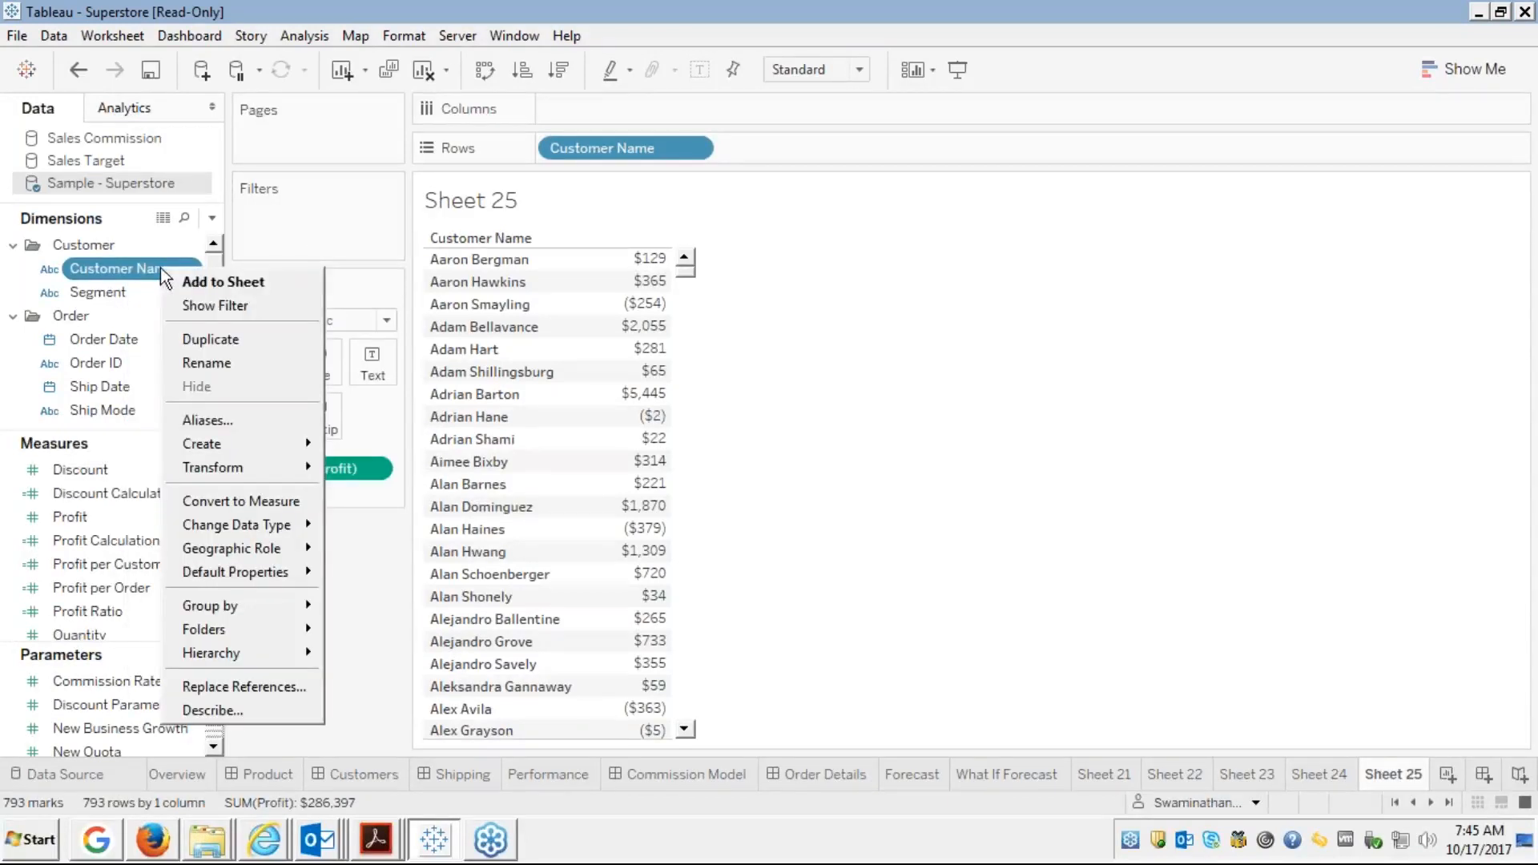
click(204, 309)
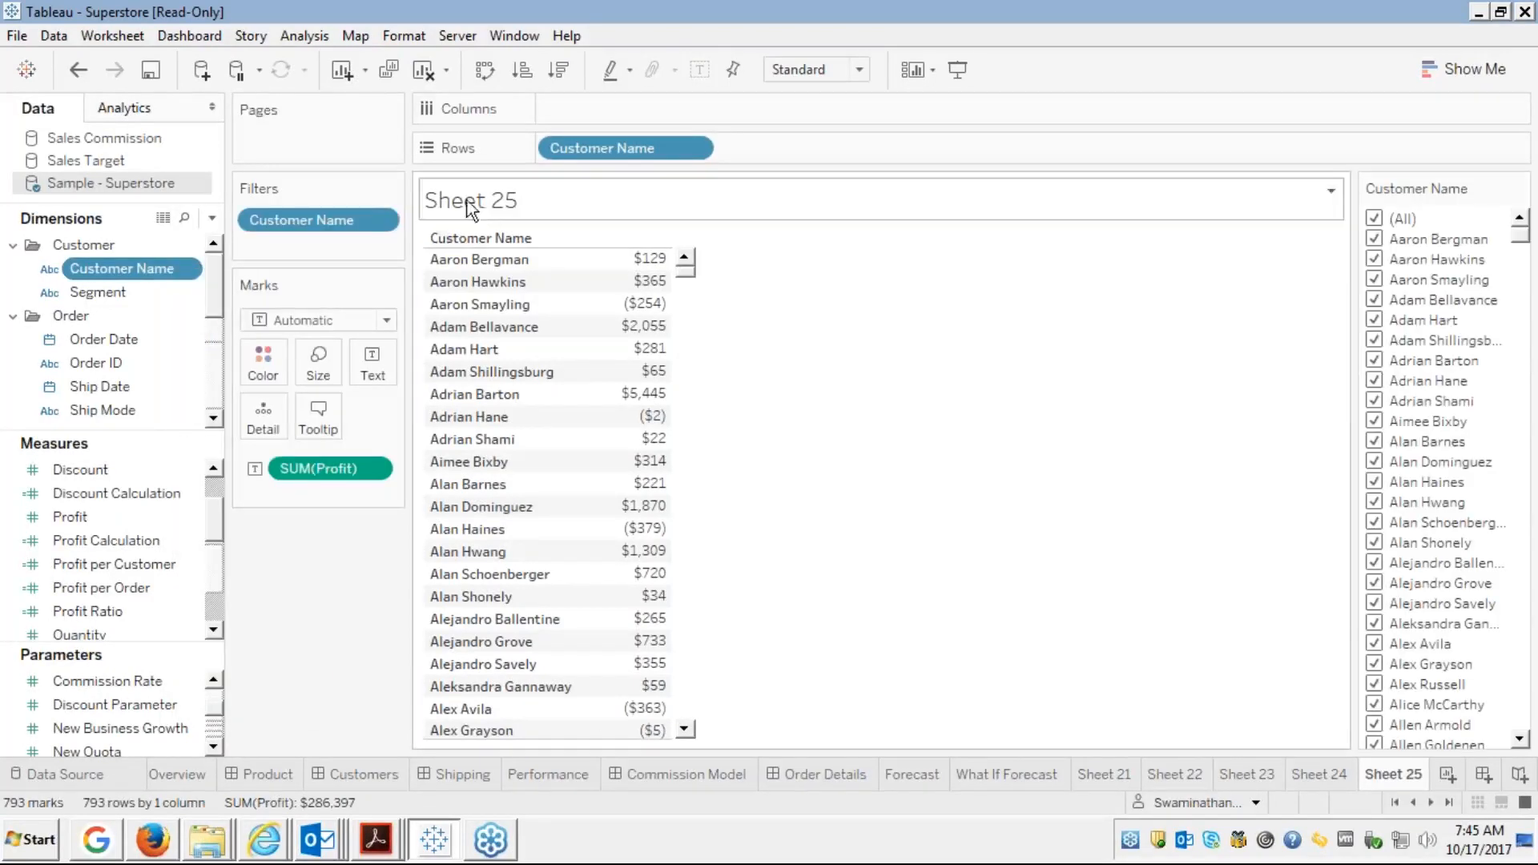
Review the Customer Name filter's Condition and Top settings, then cancel without changes
right_click(338, 214)
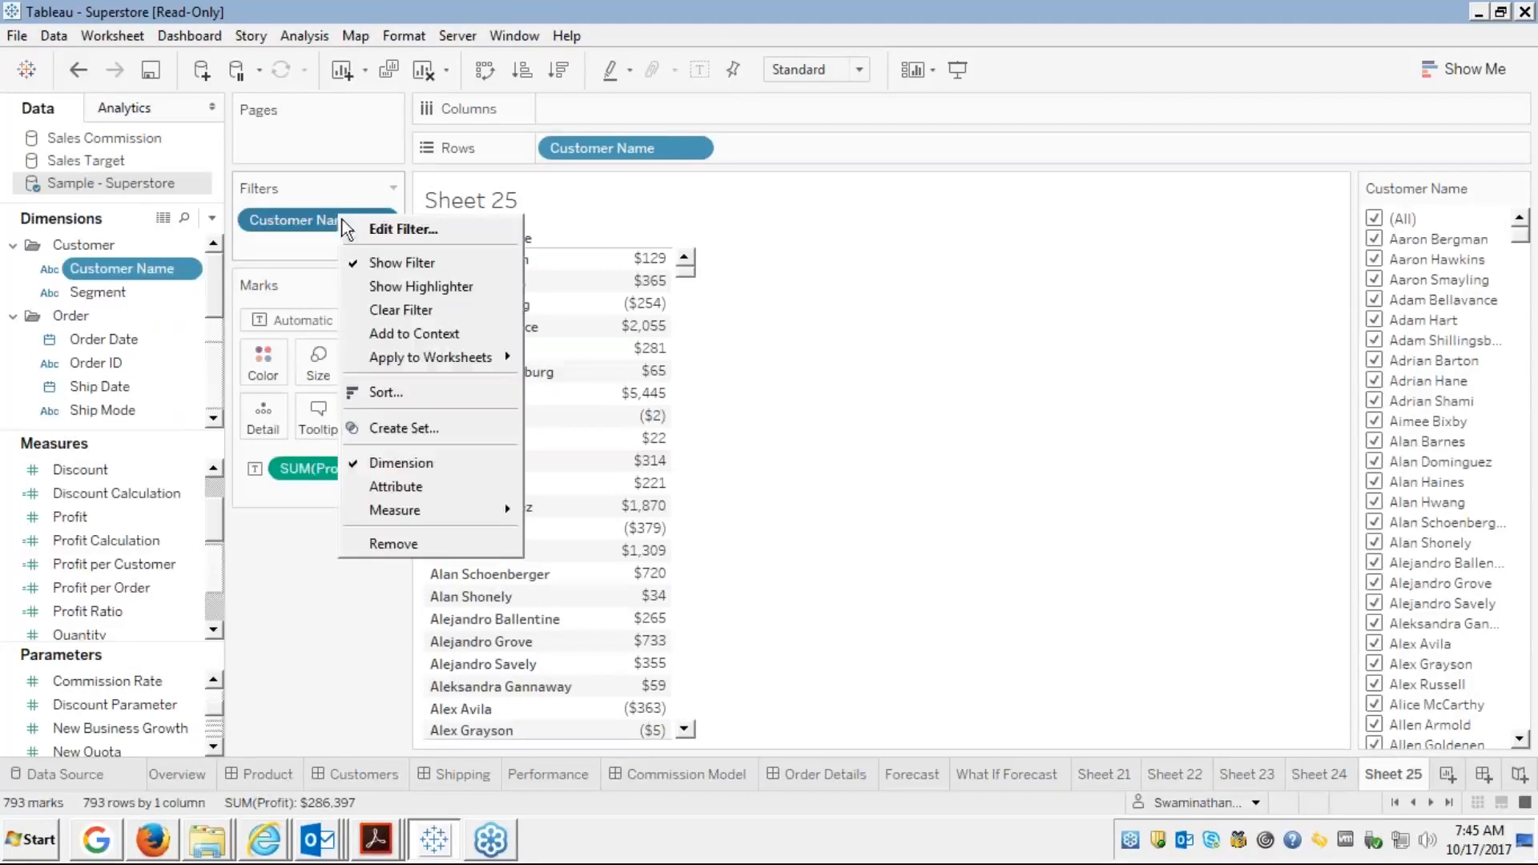
click(384, 233)
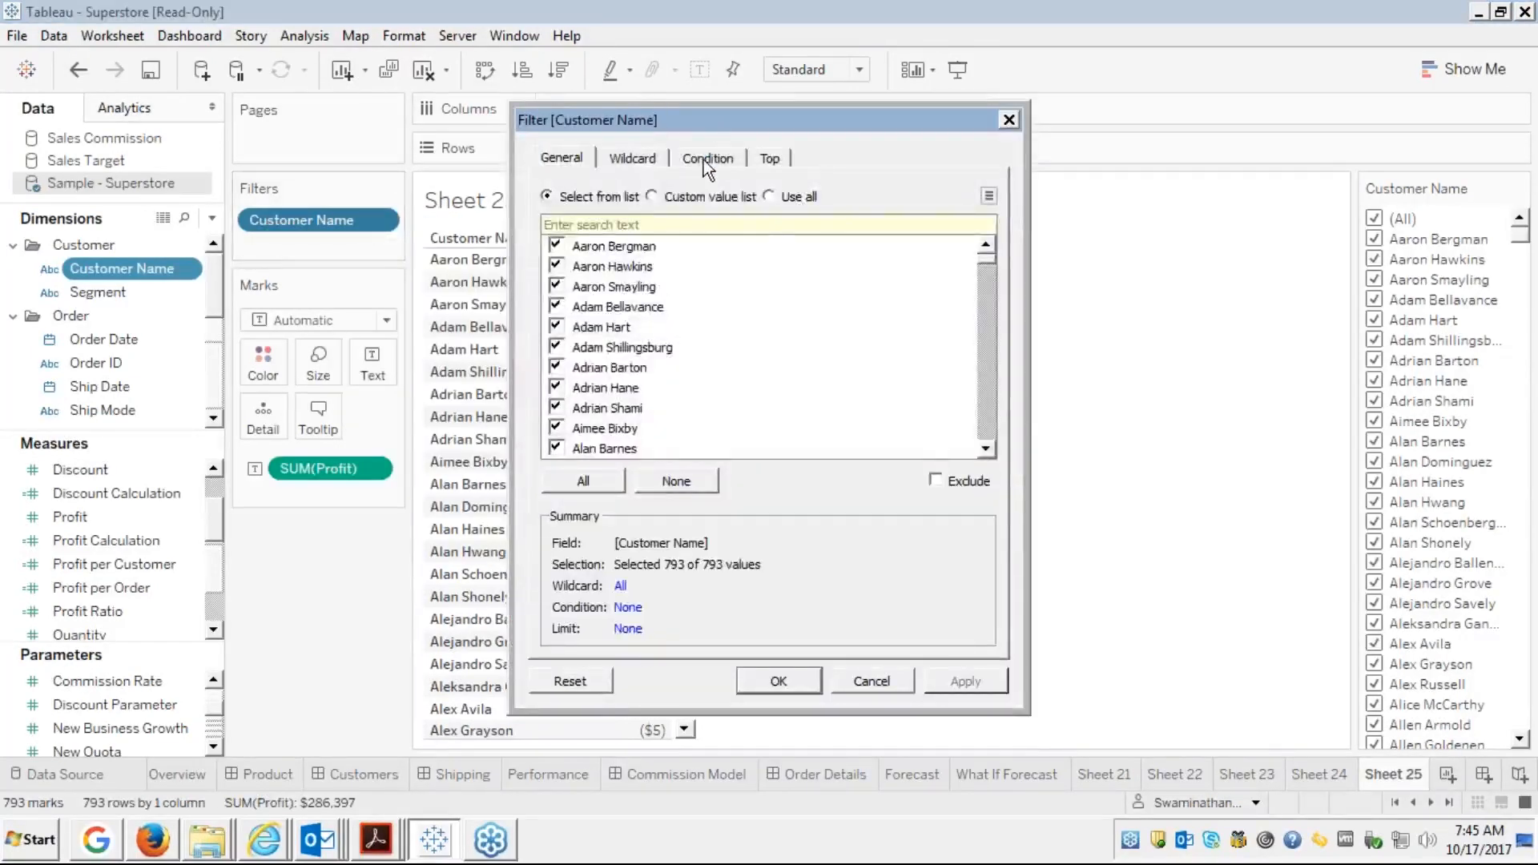
click(704, 160)
click(769, 160)
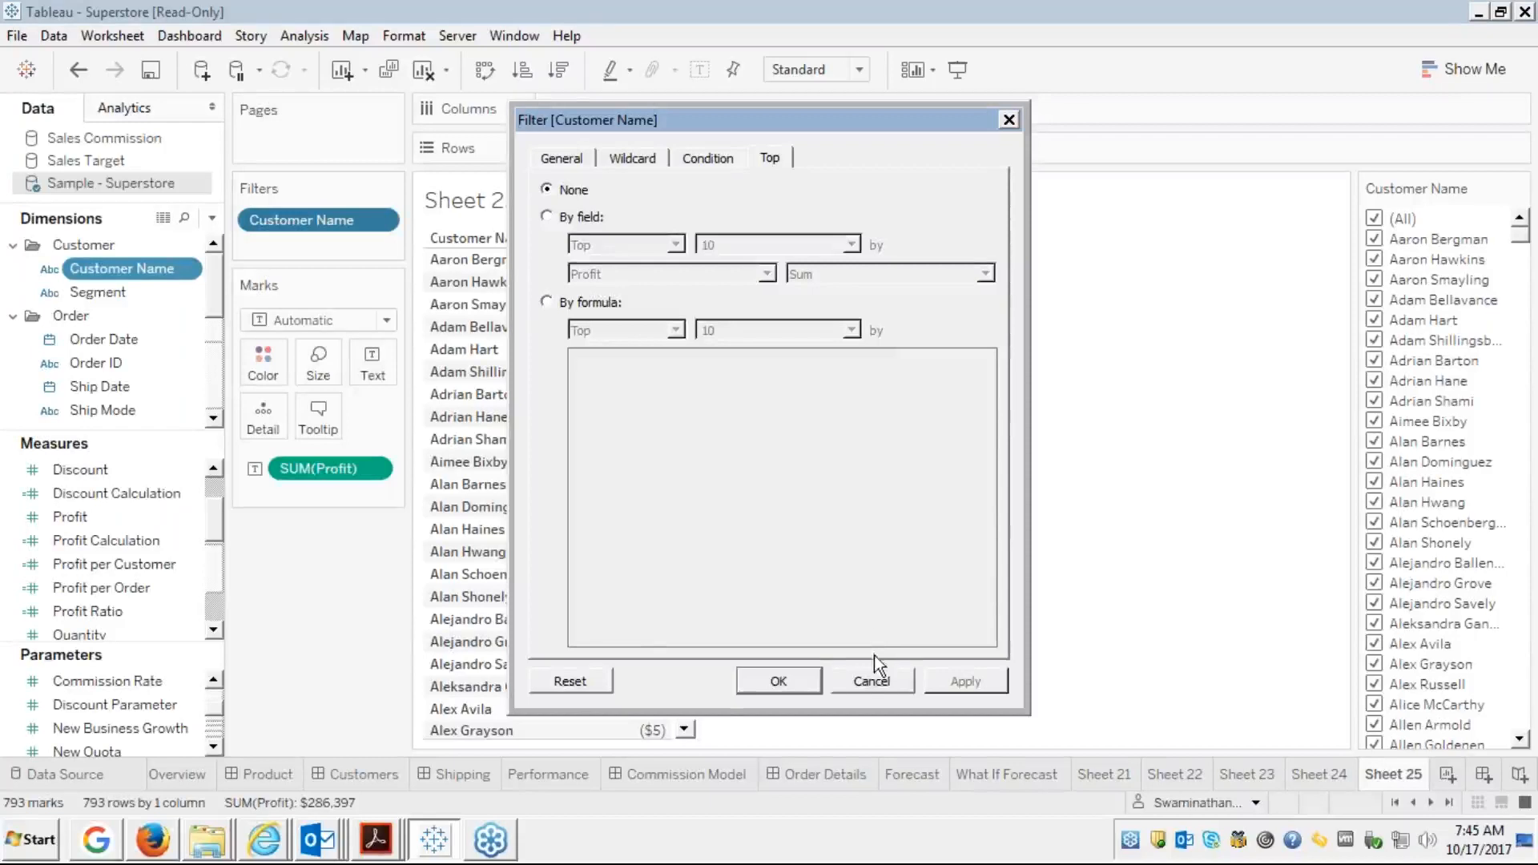
click(865, 680)
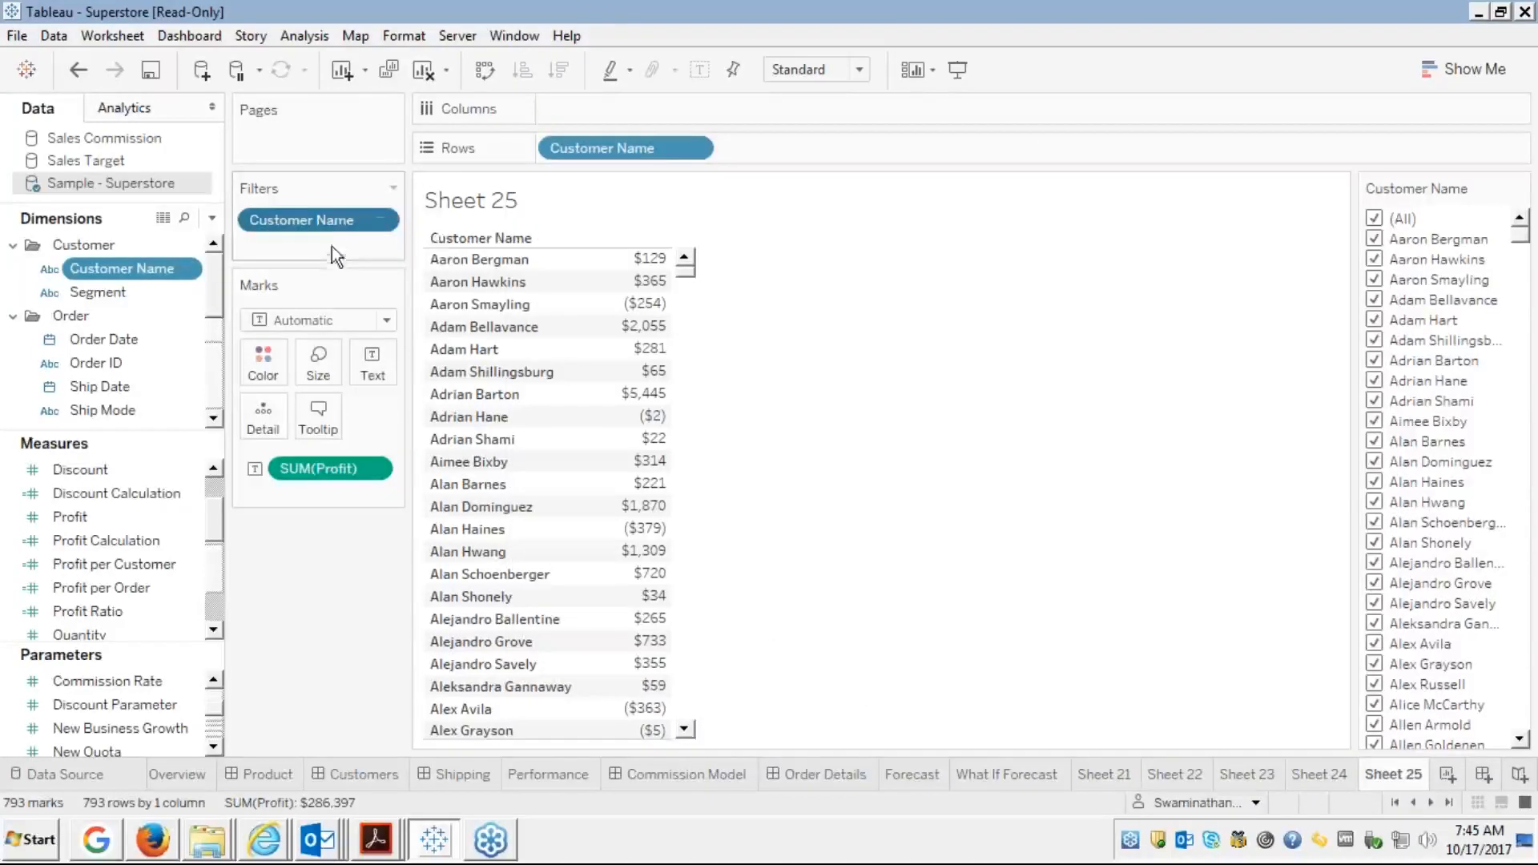
Filter Customer Name to the Top 10 by Sum of Profit and display its filter card
drag(336, 220, 247, 210)
click(124, 267)
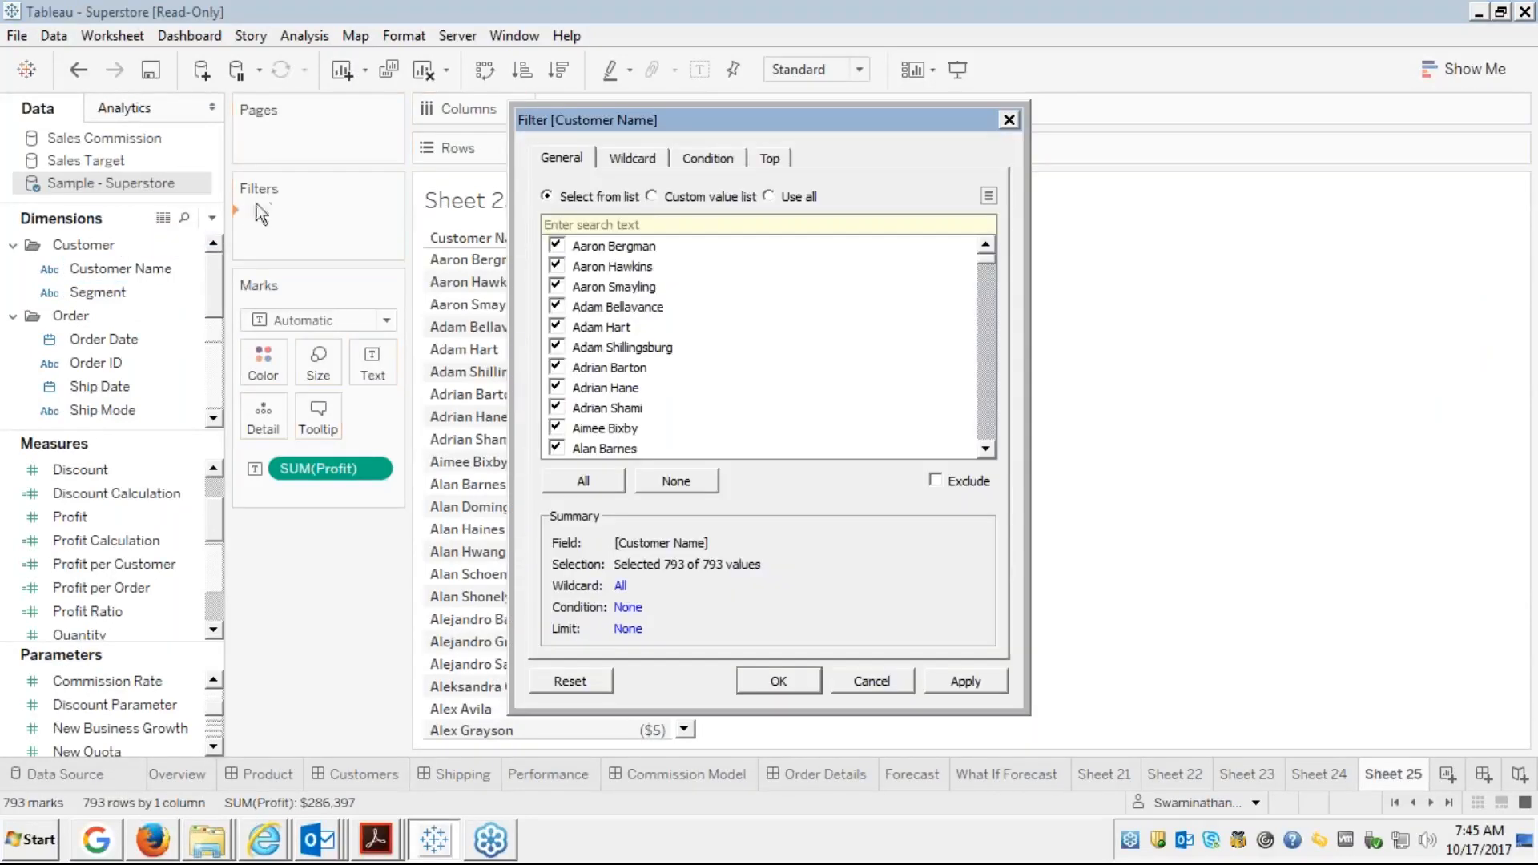
click(709, 159)
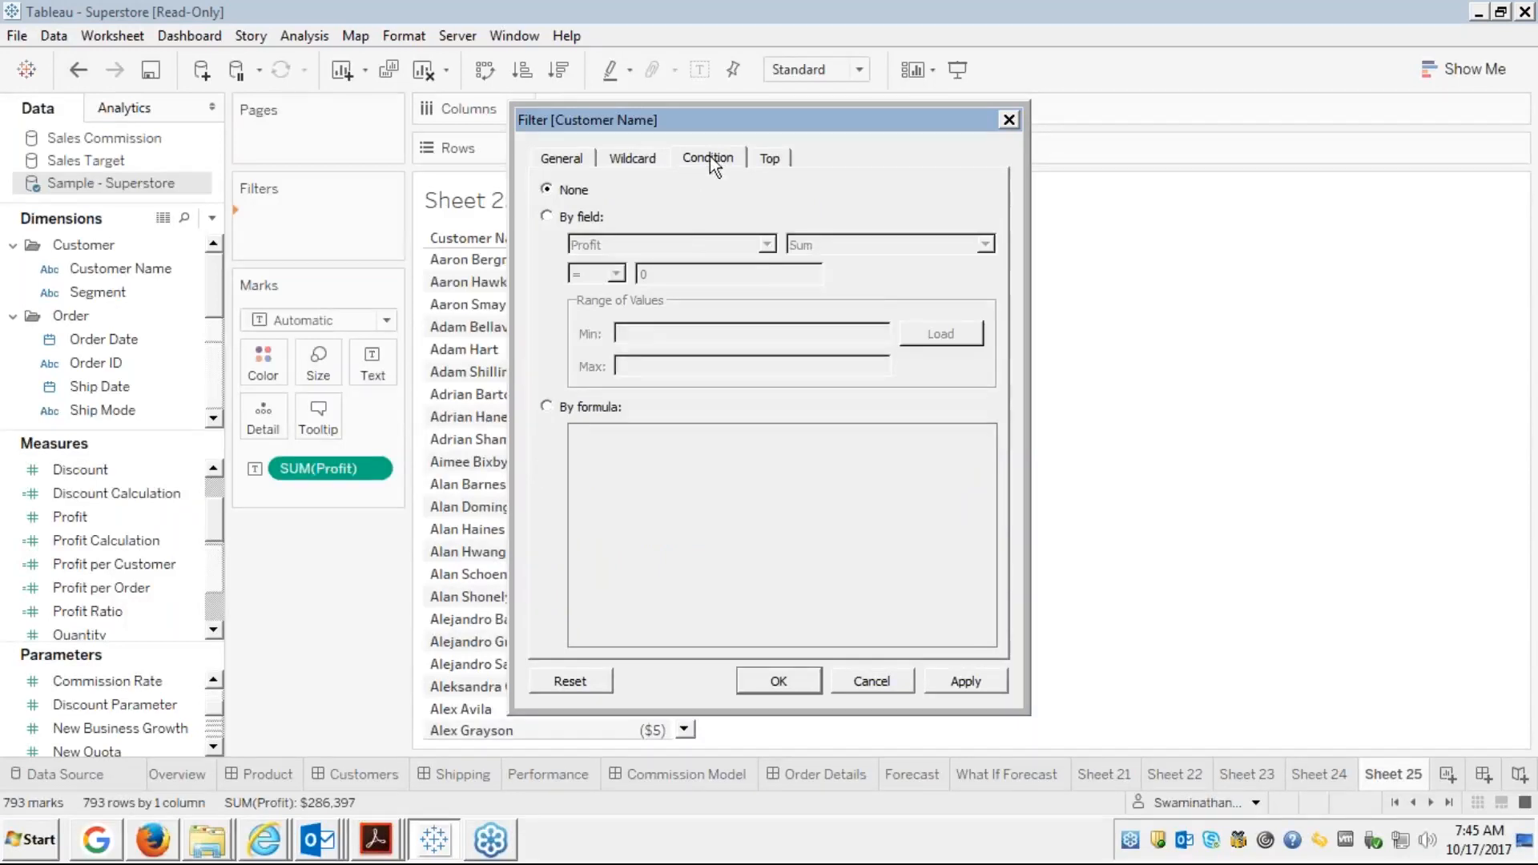
click(769, 160)
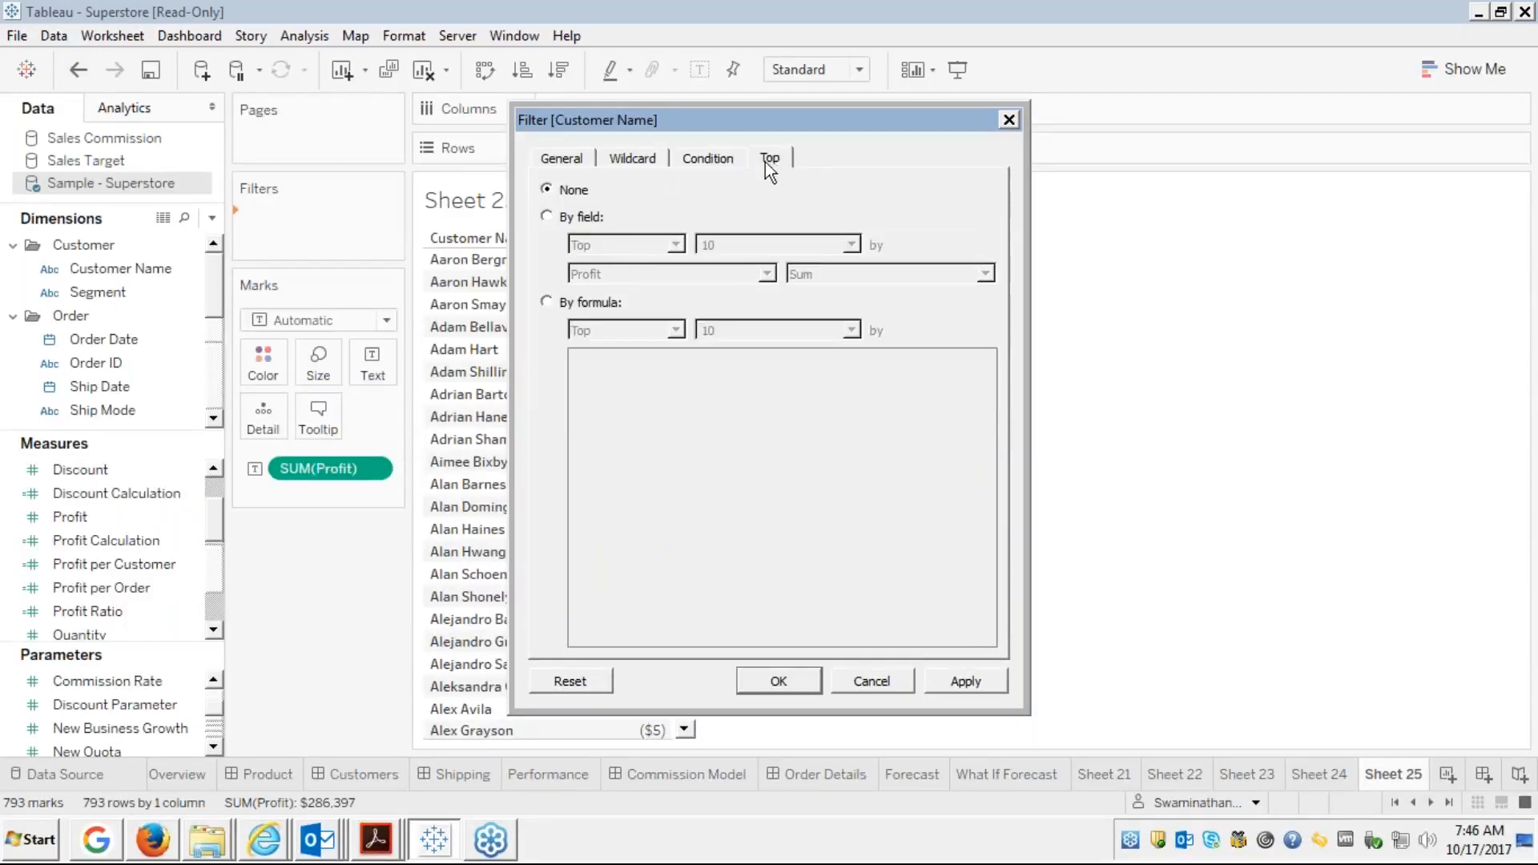
click(547, 216)
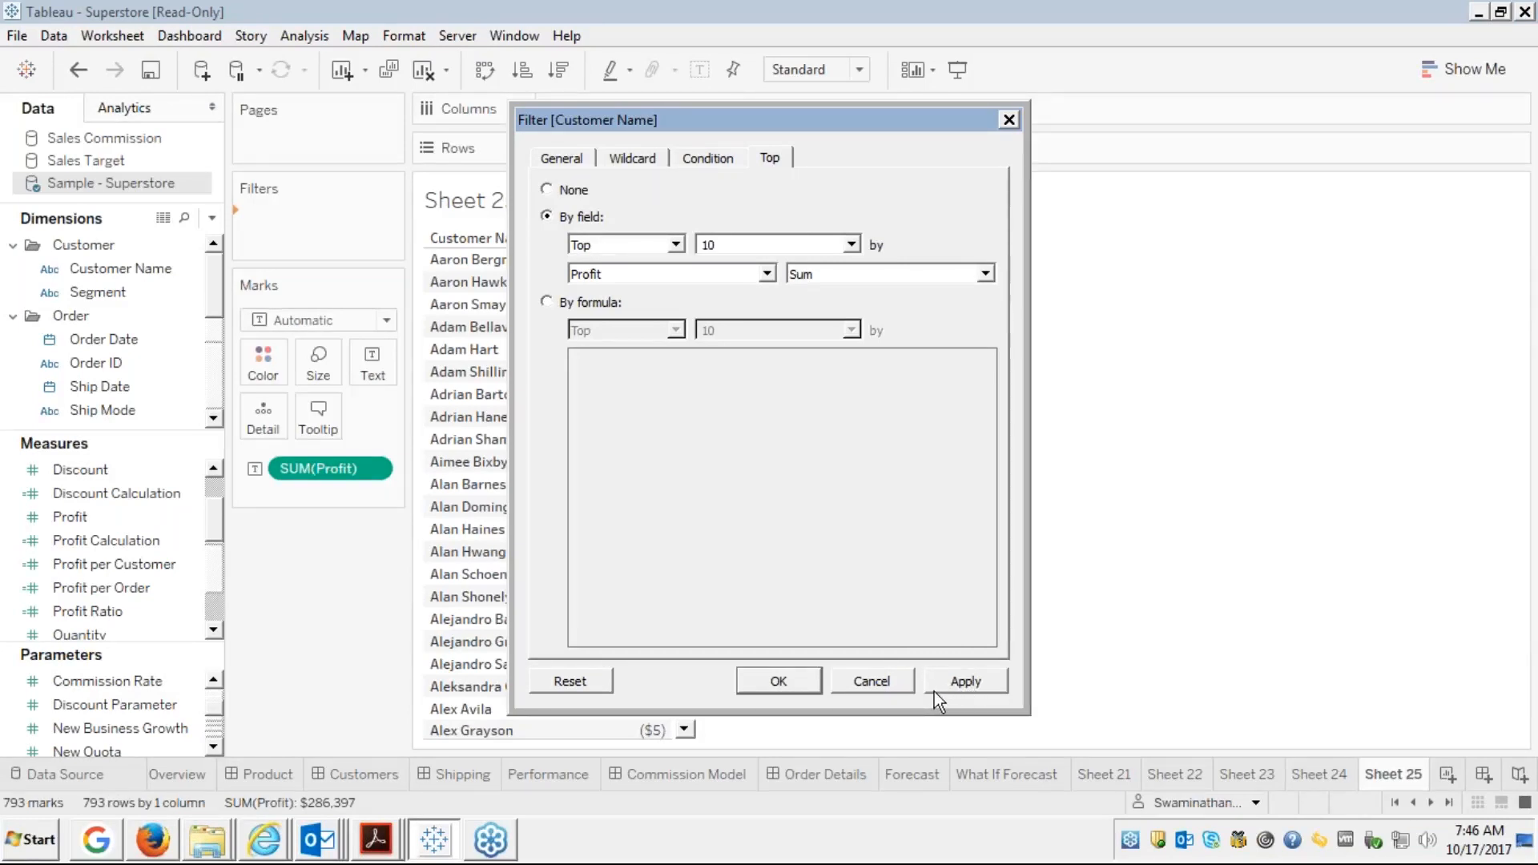
click(957, 686)
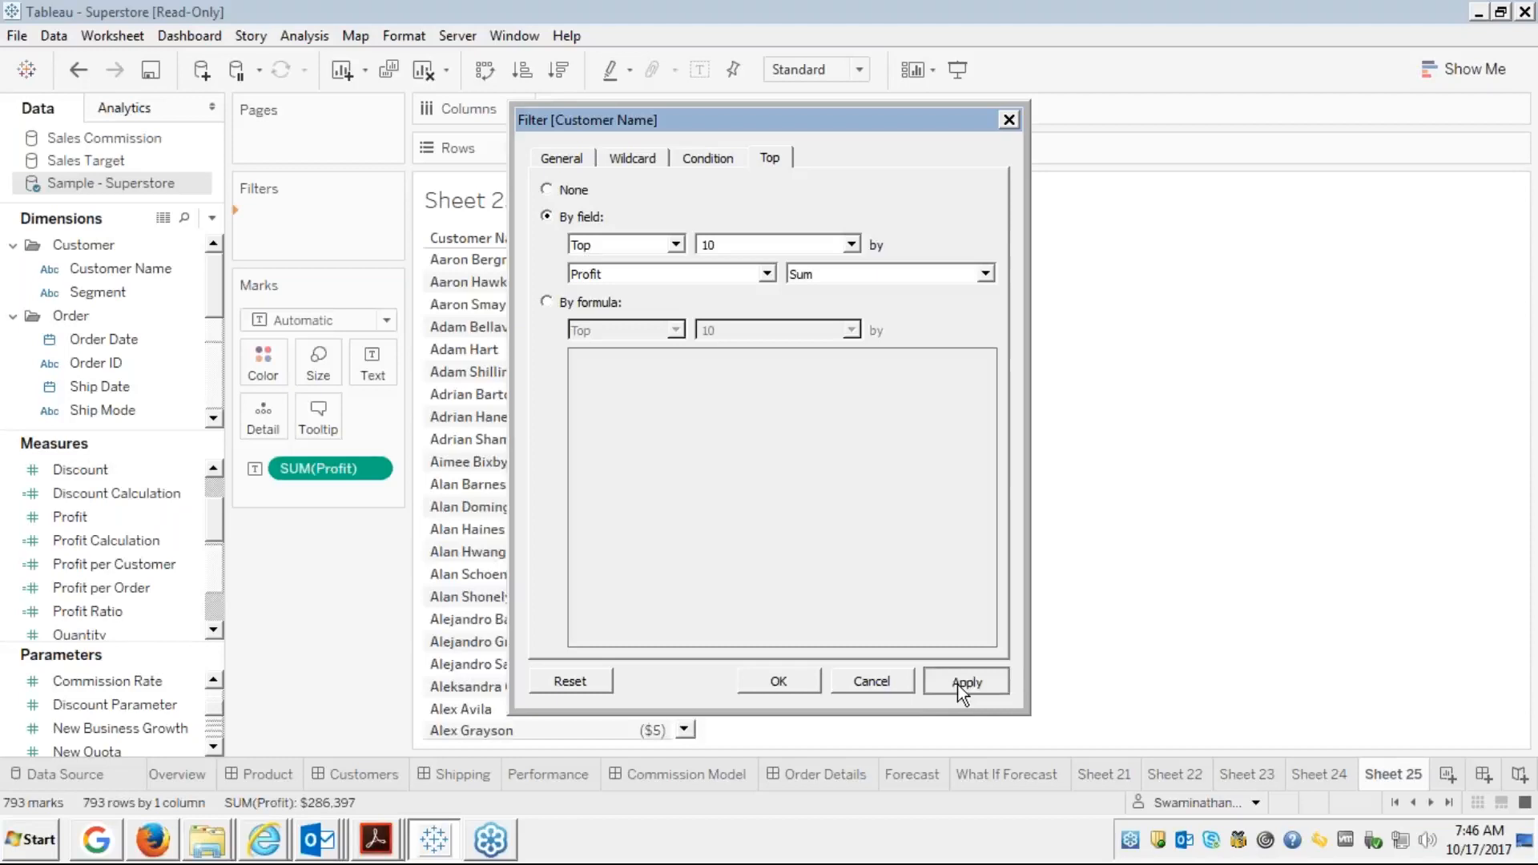
click(958, 684)
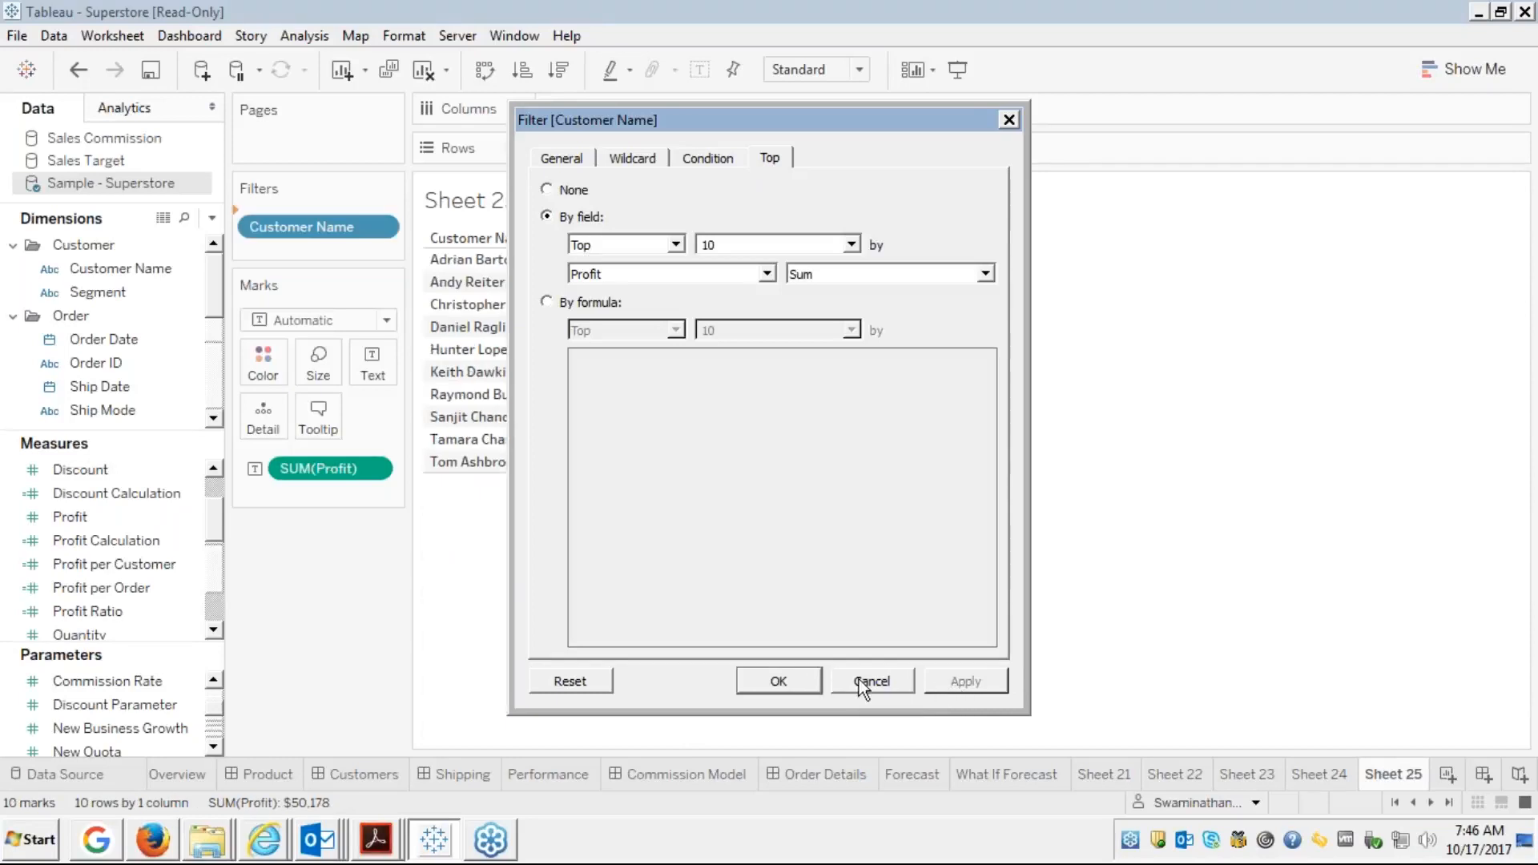
click(784, 678)
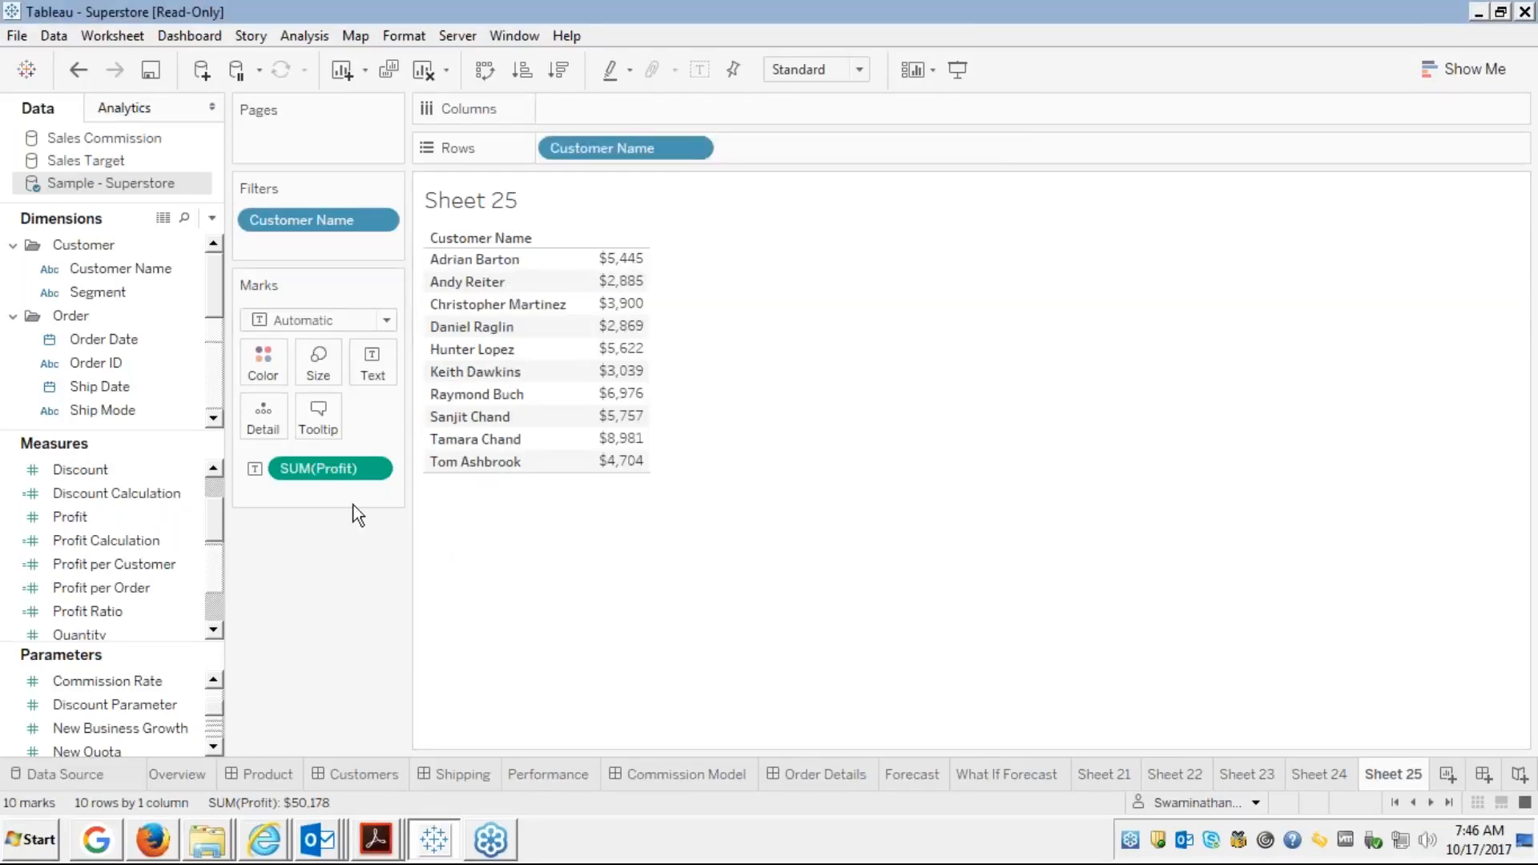
right_click(292, 223)
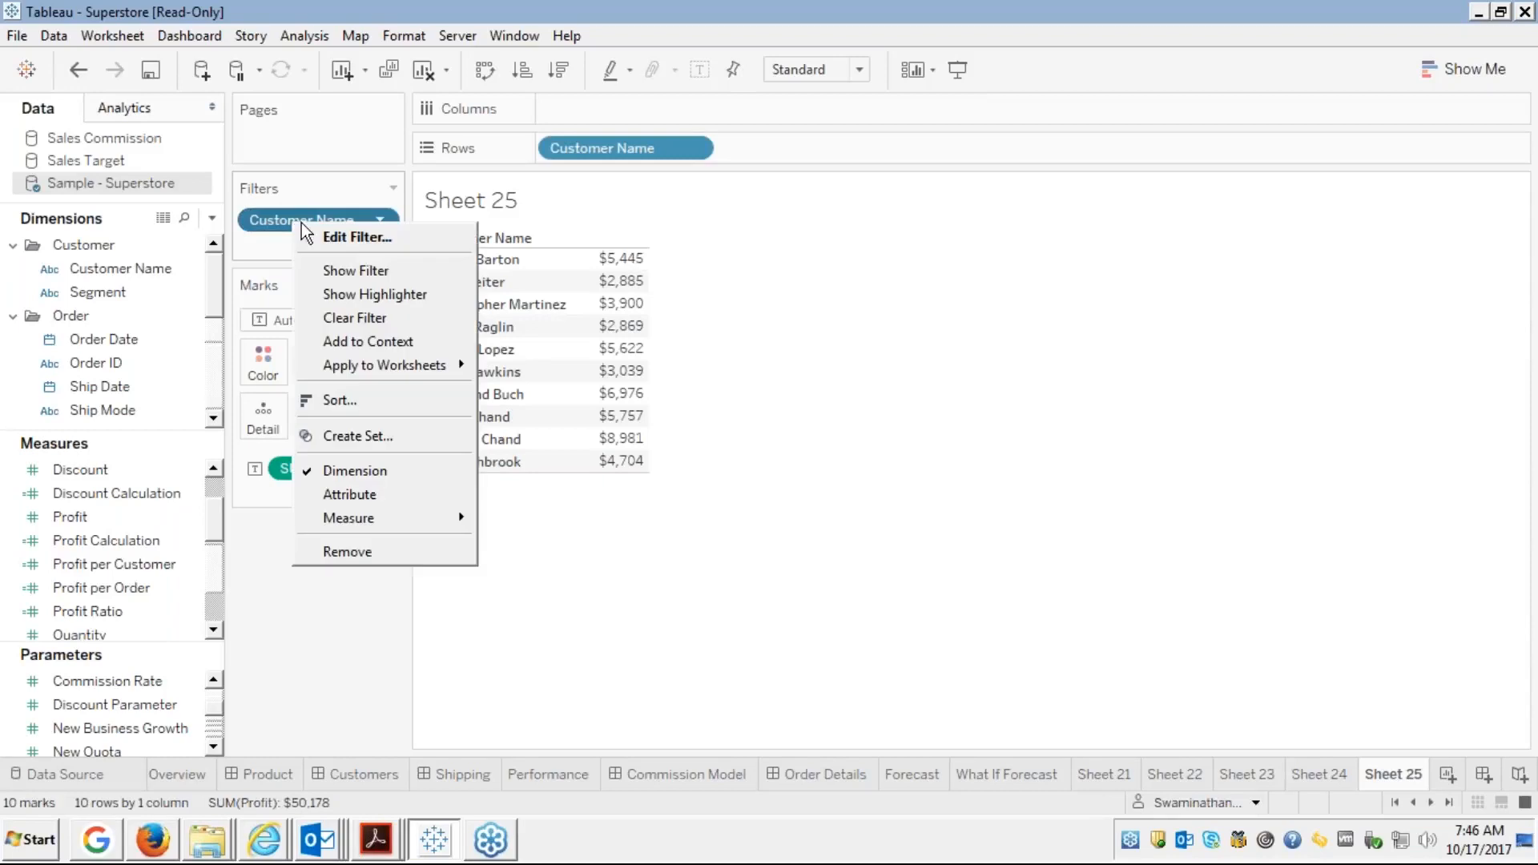
click(368, 248)
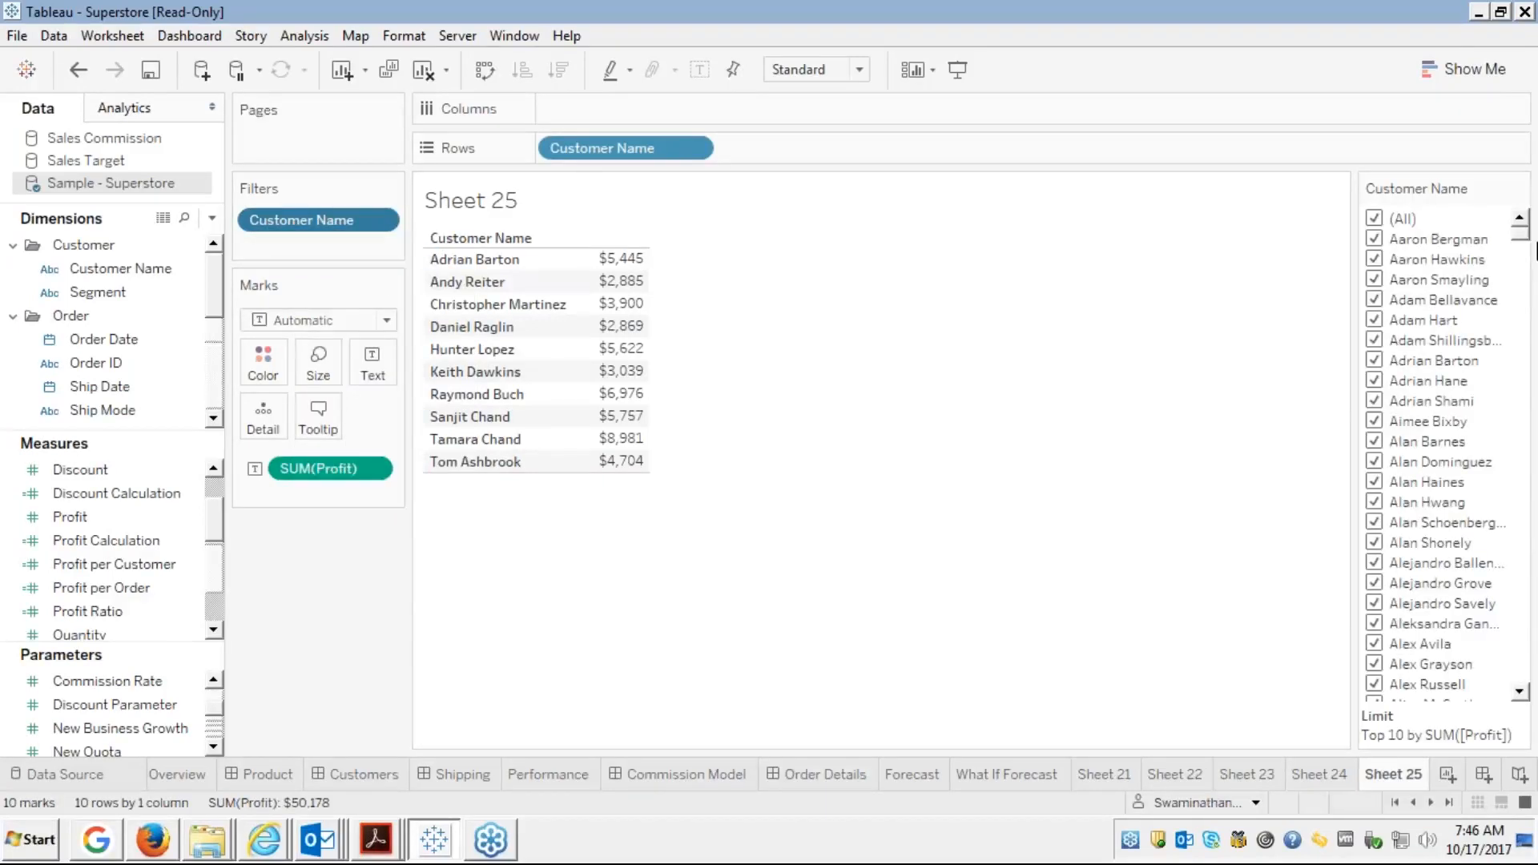
Scroll through the ten customers in the filter card and open the card's dropdown menu
scroll(1521, 304, down, 10)
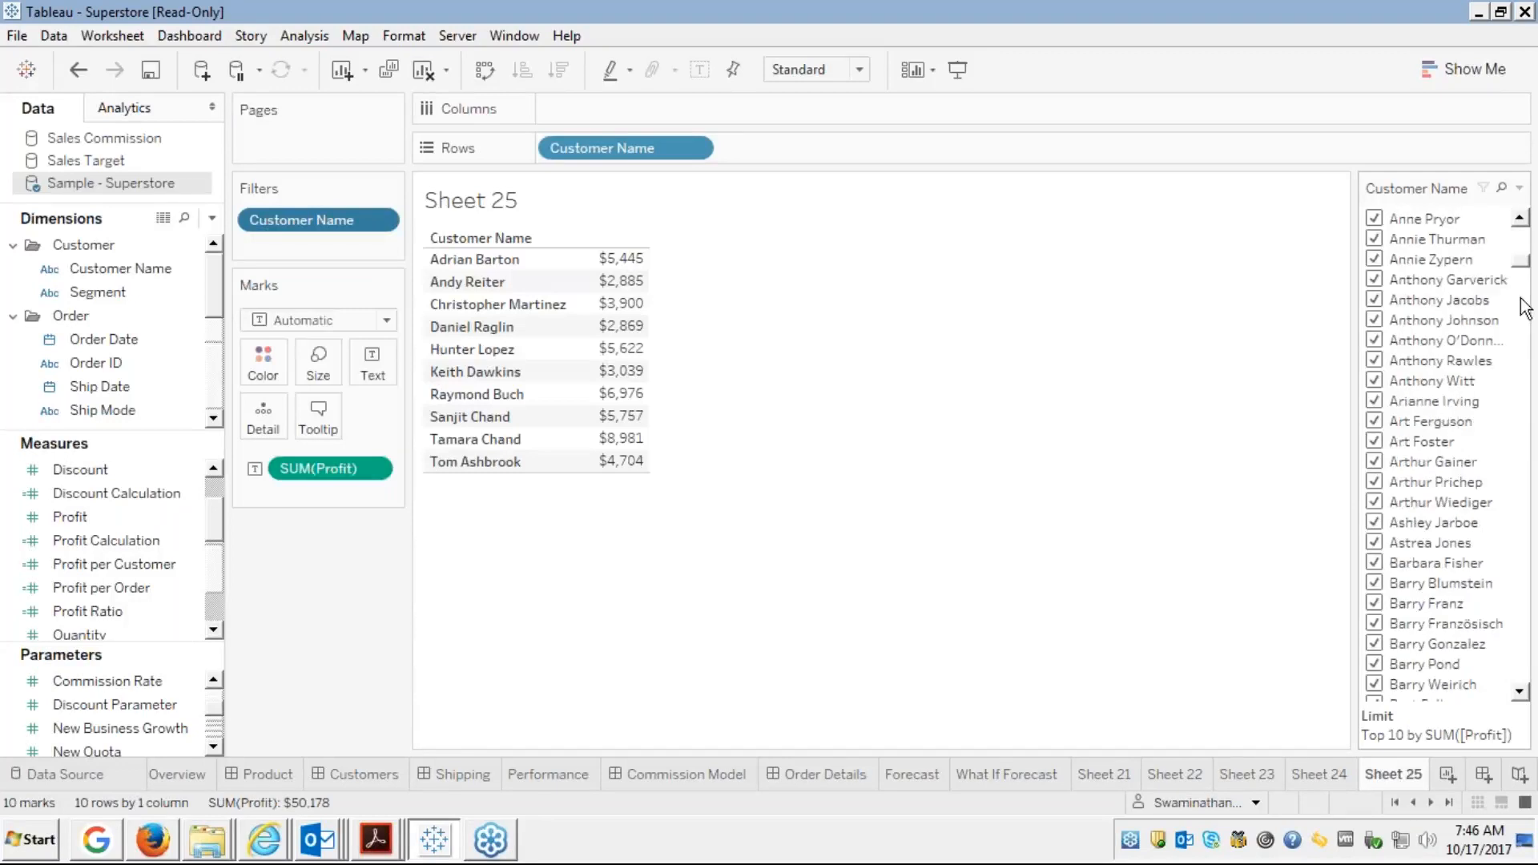
click(1525, 307)
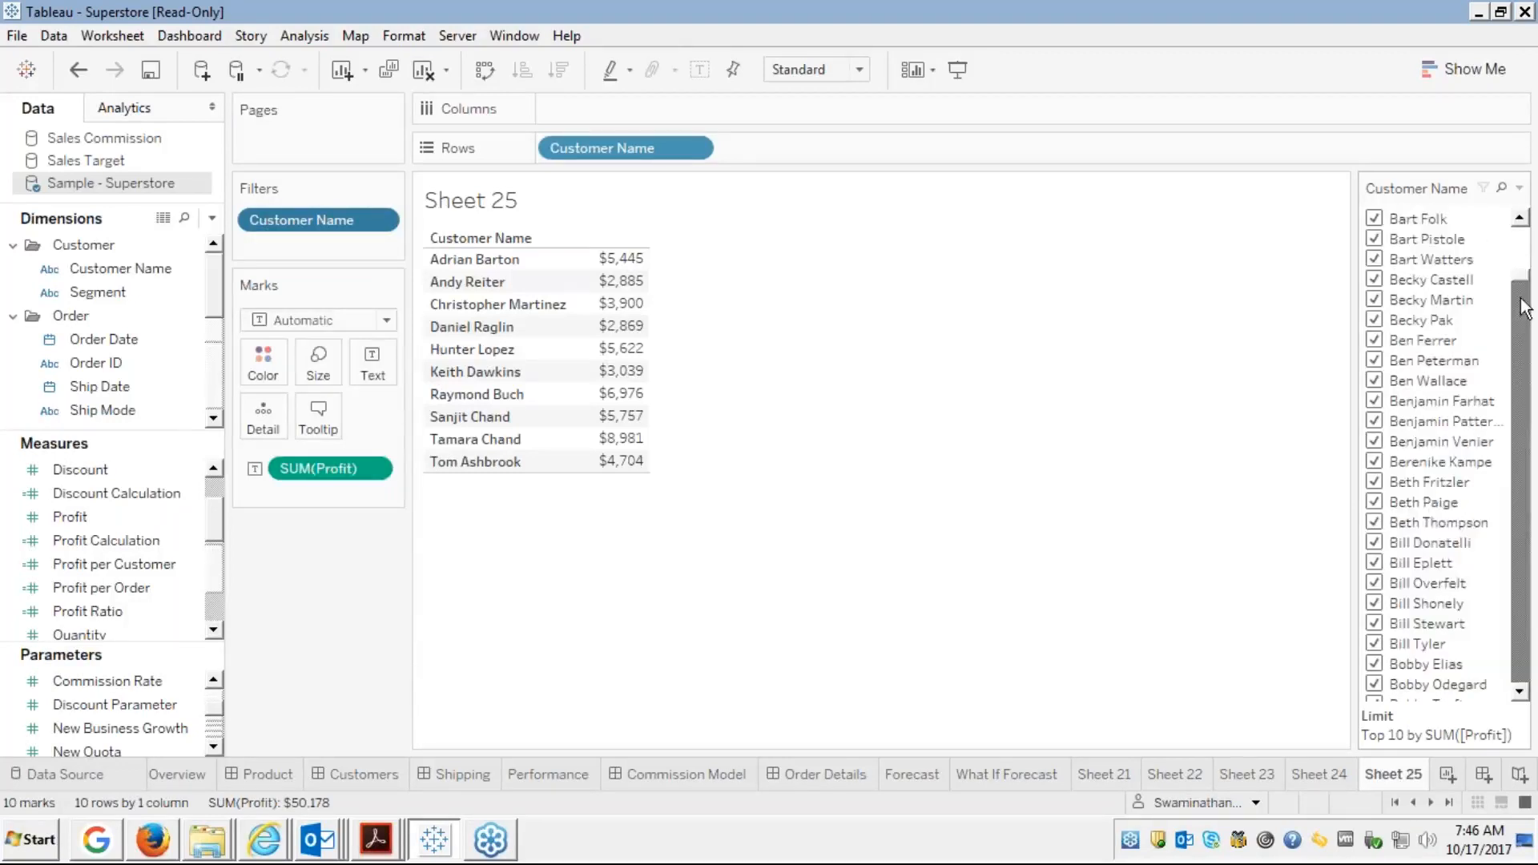
click(1524, 306)
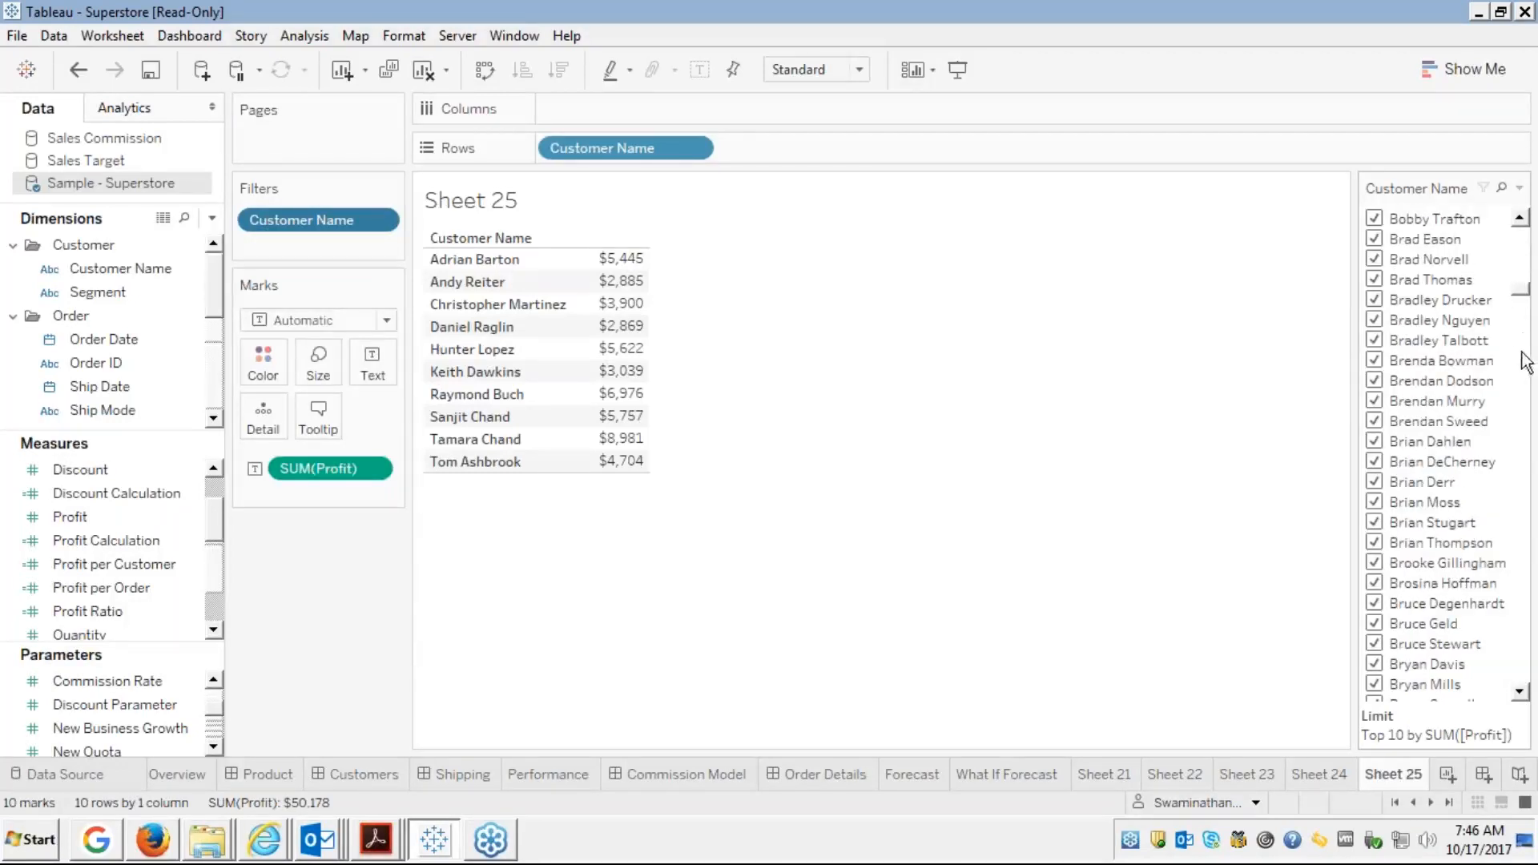
click(1532, 260)
click(1531, 260)
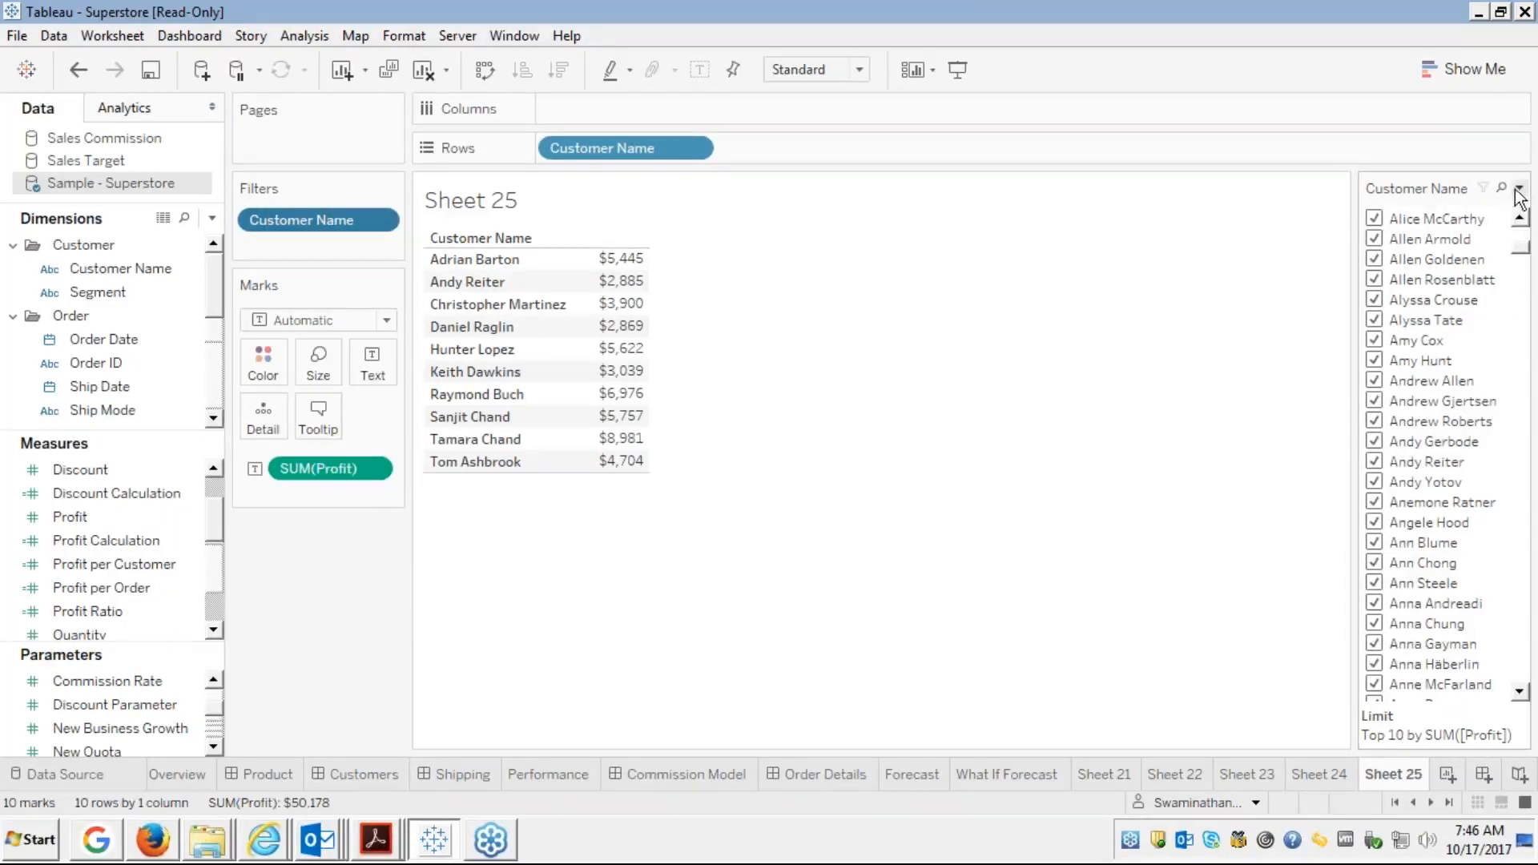
click(1519, 189)
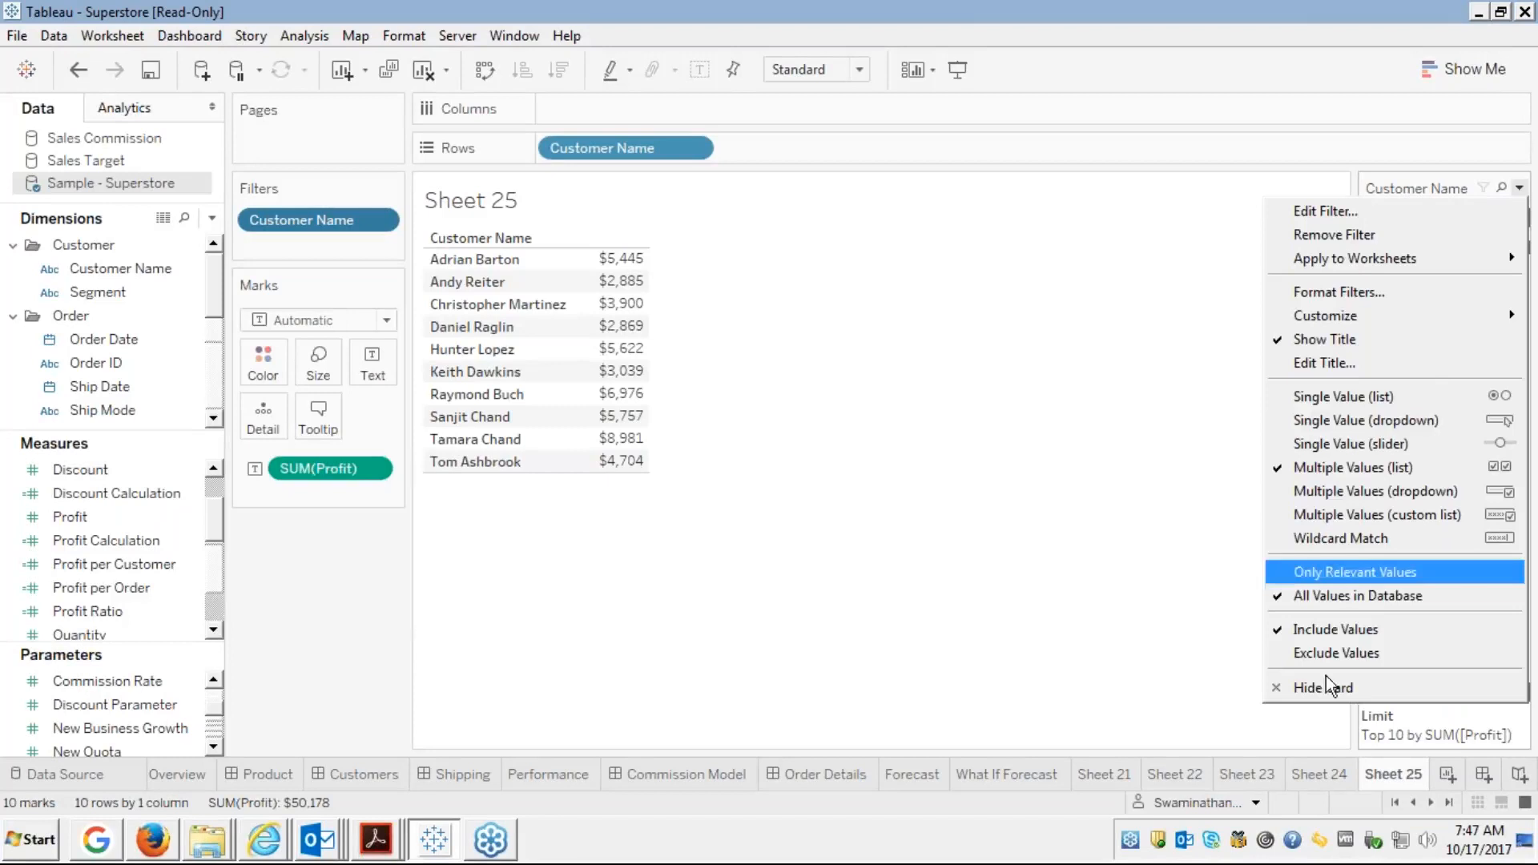
Choose Hide Card to remove the Customer Name filter card beside the top-10 table
click(1305, 689)
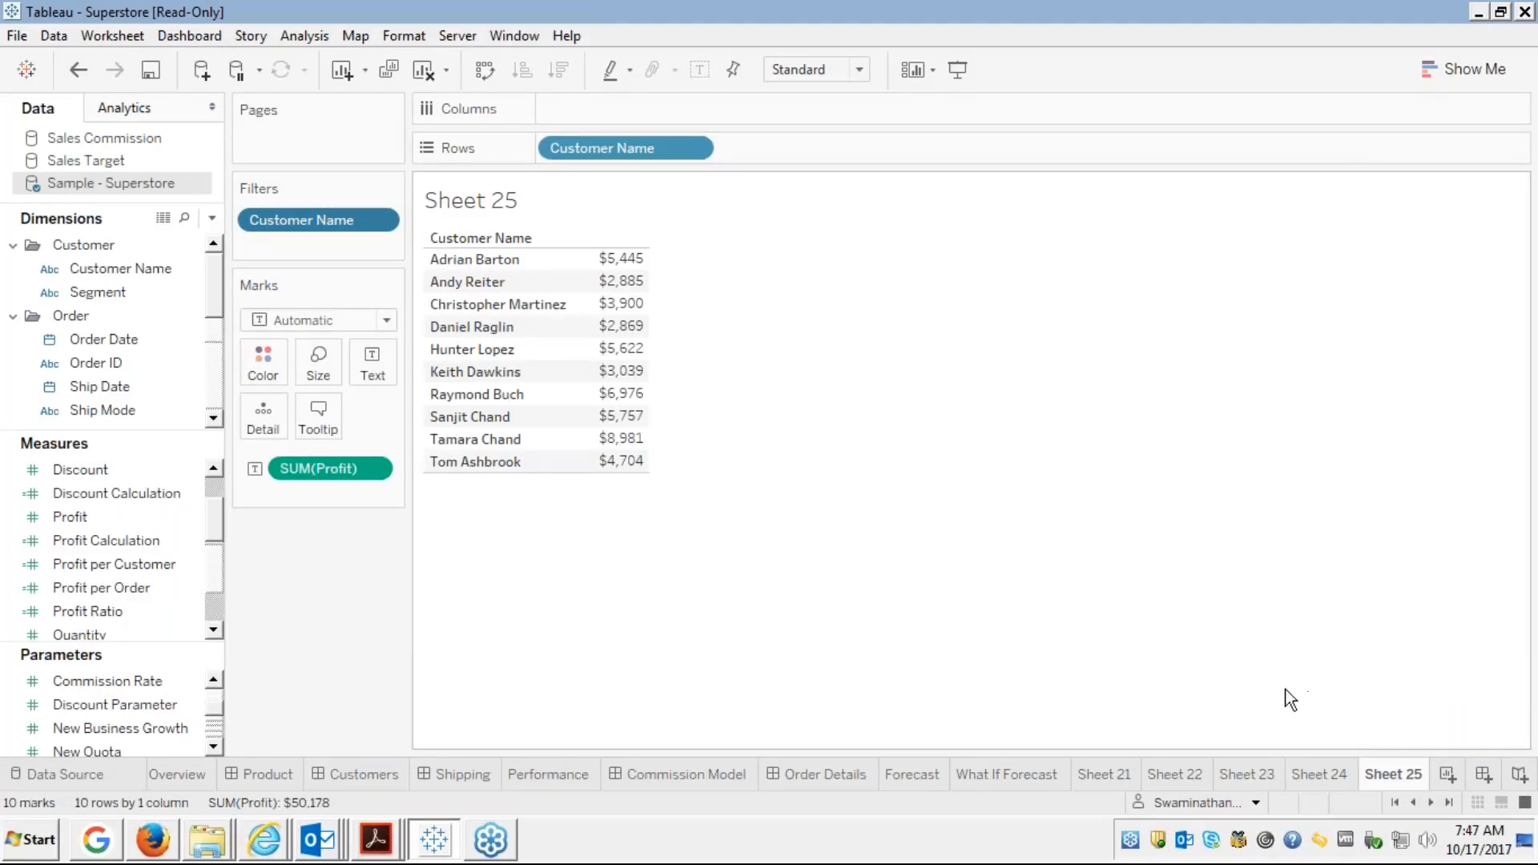
Reopen the Customer Name filter's Top tab, keep Profit as ranking field, and list count options
right_click(321, 224)
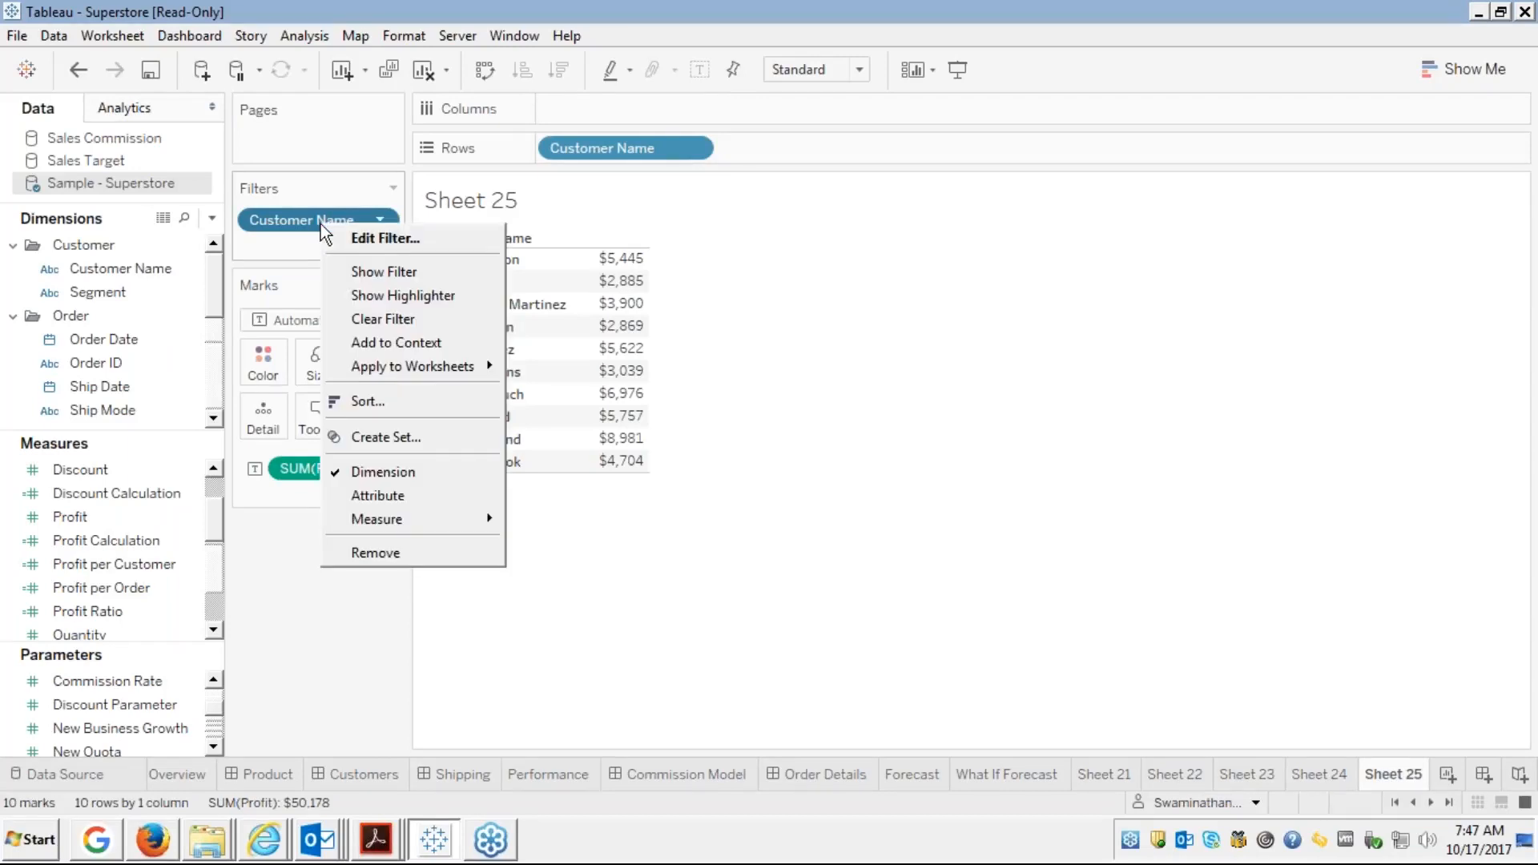
click(384, 240)
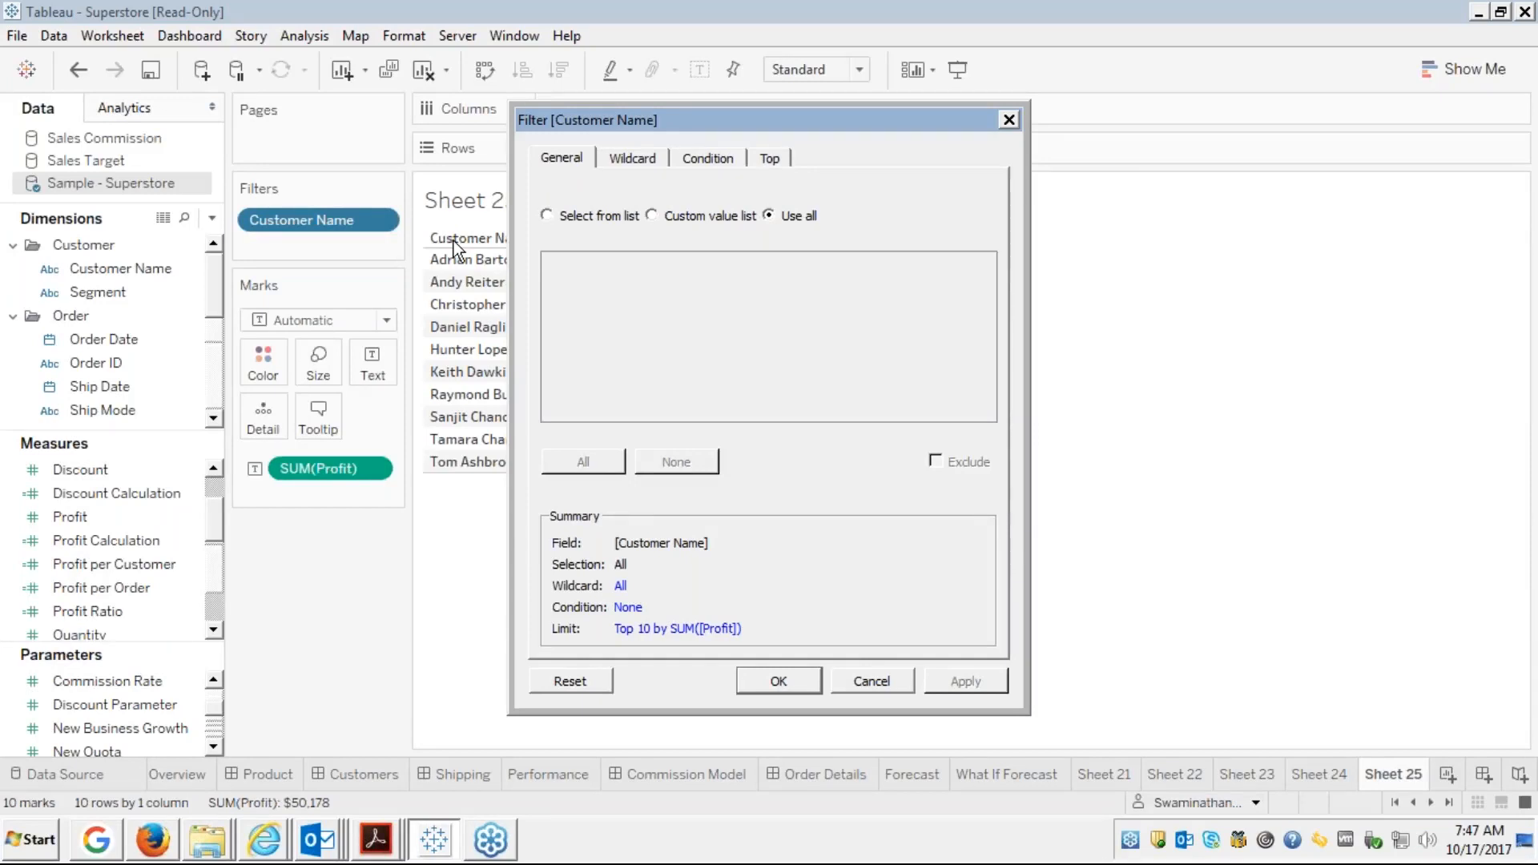
click(1520, 644)
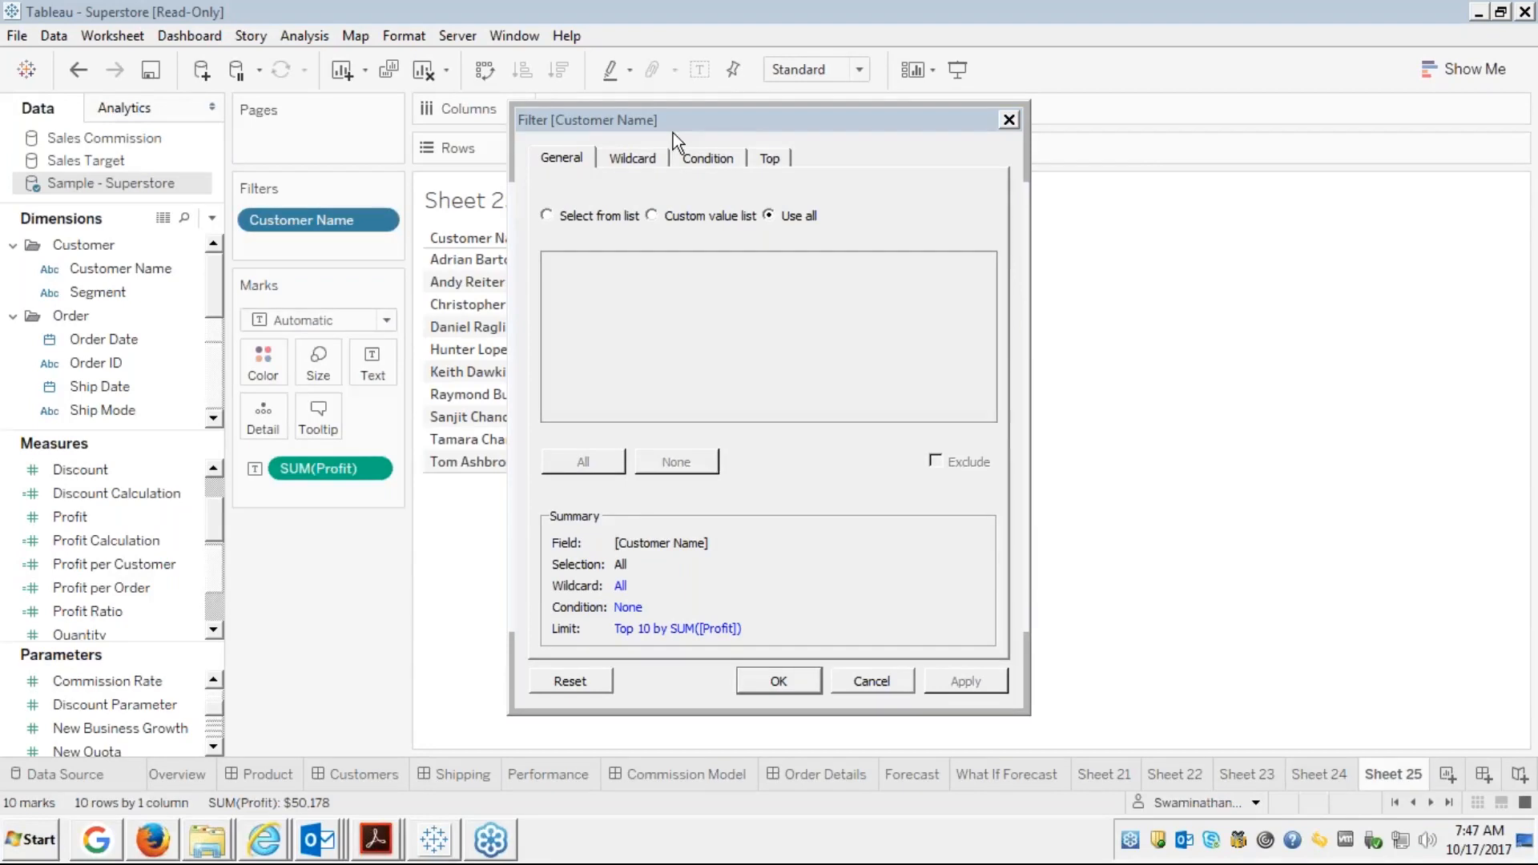
click(769, 160)
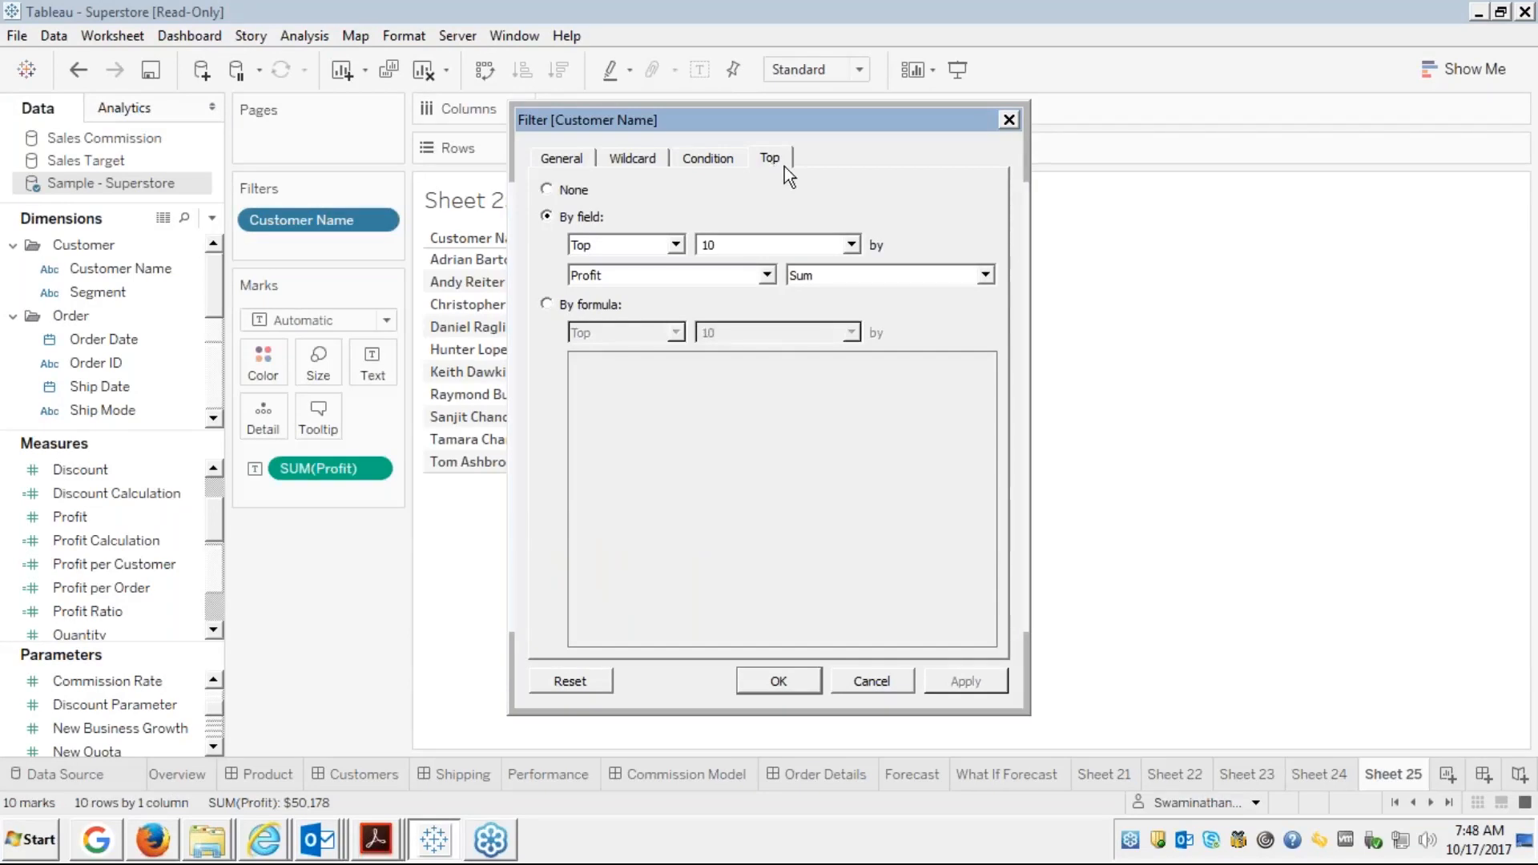
click(747, 275)
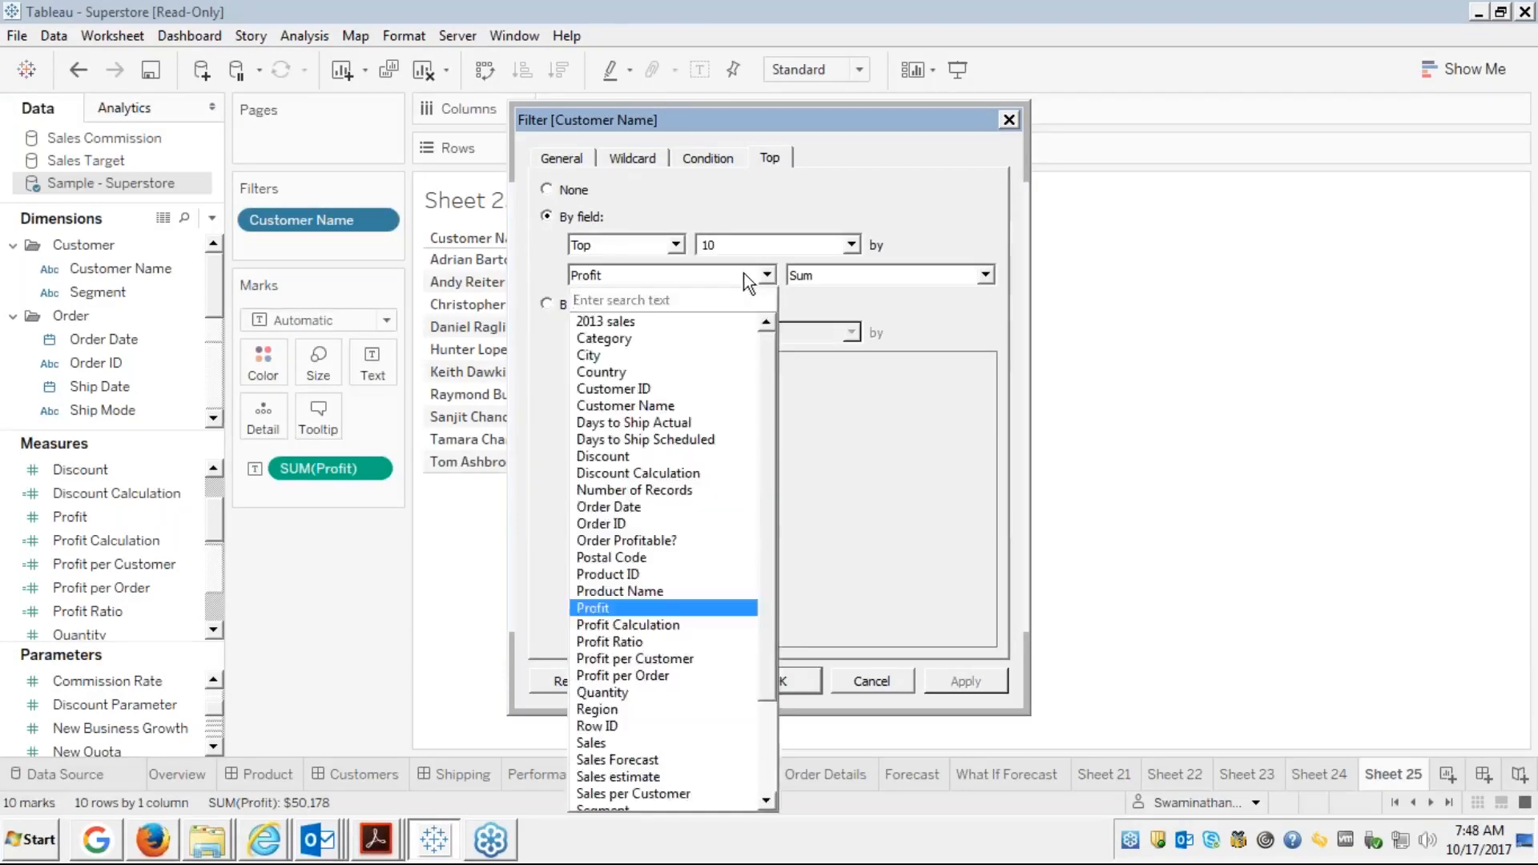
click(749, 207)
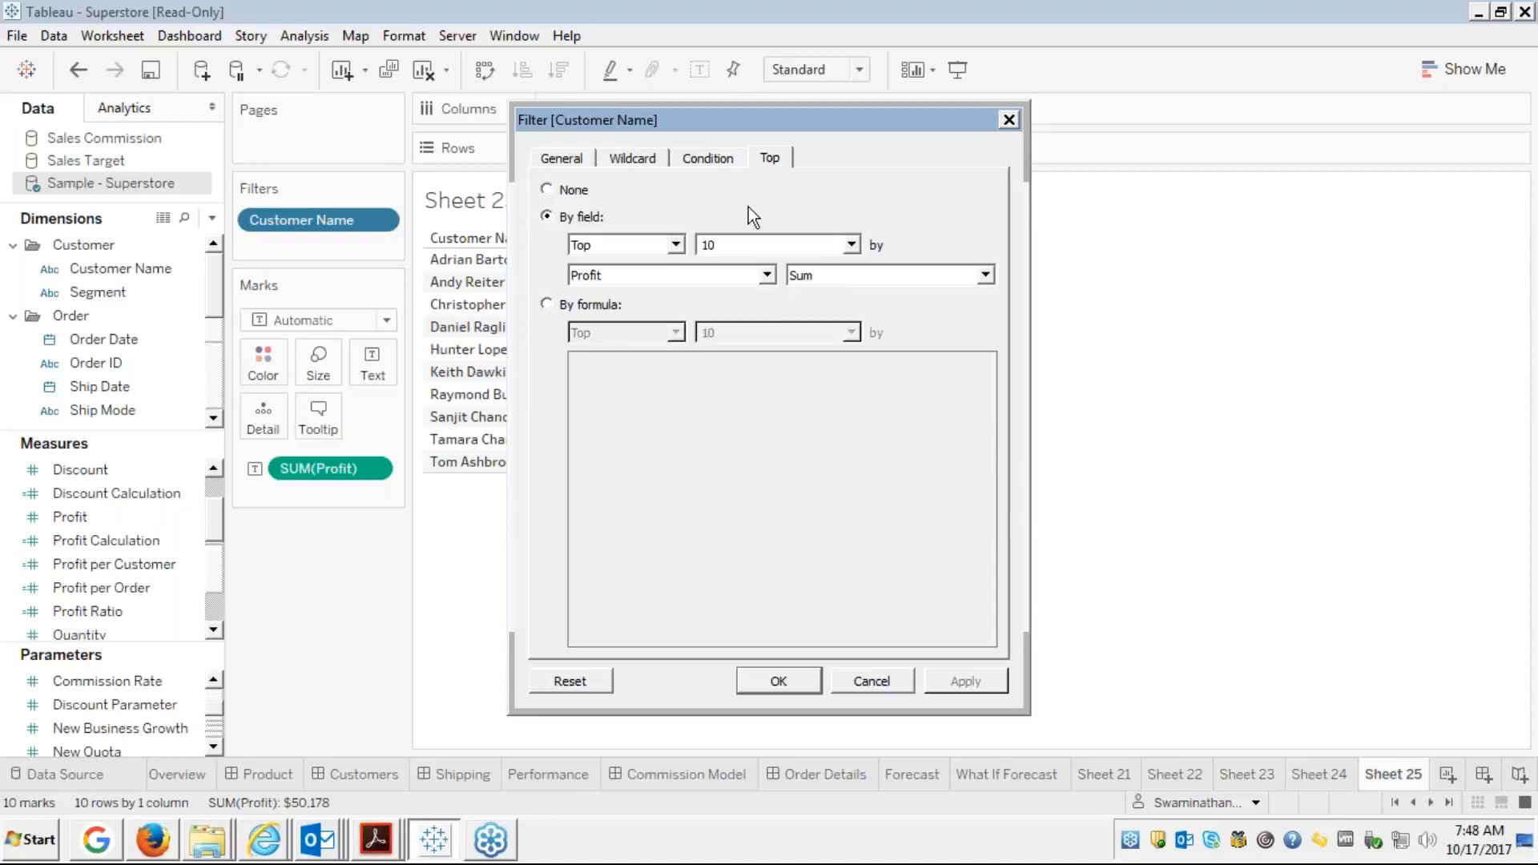
click(851, 244)
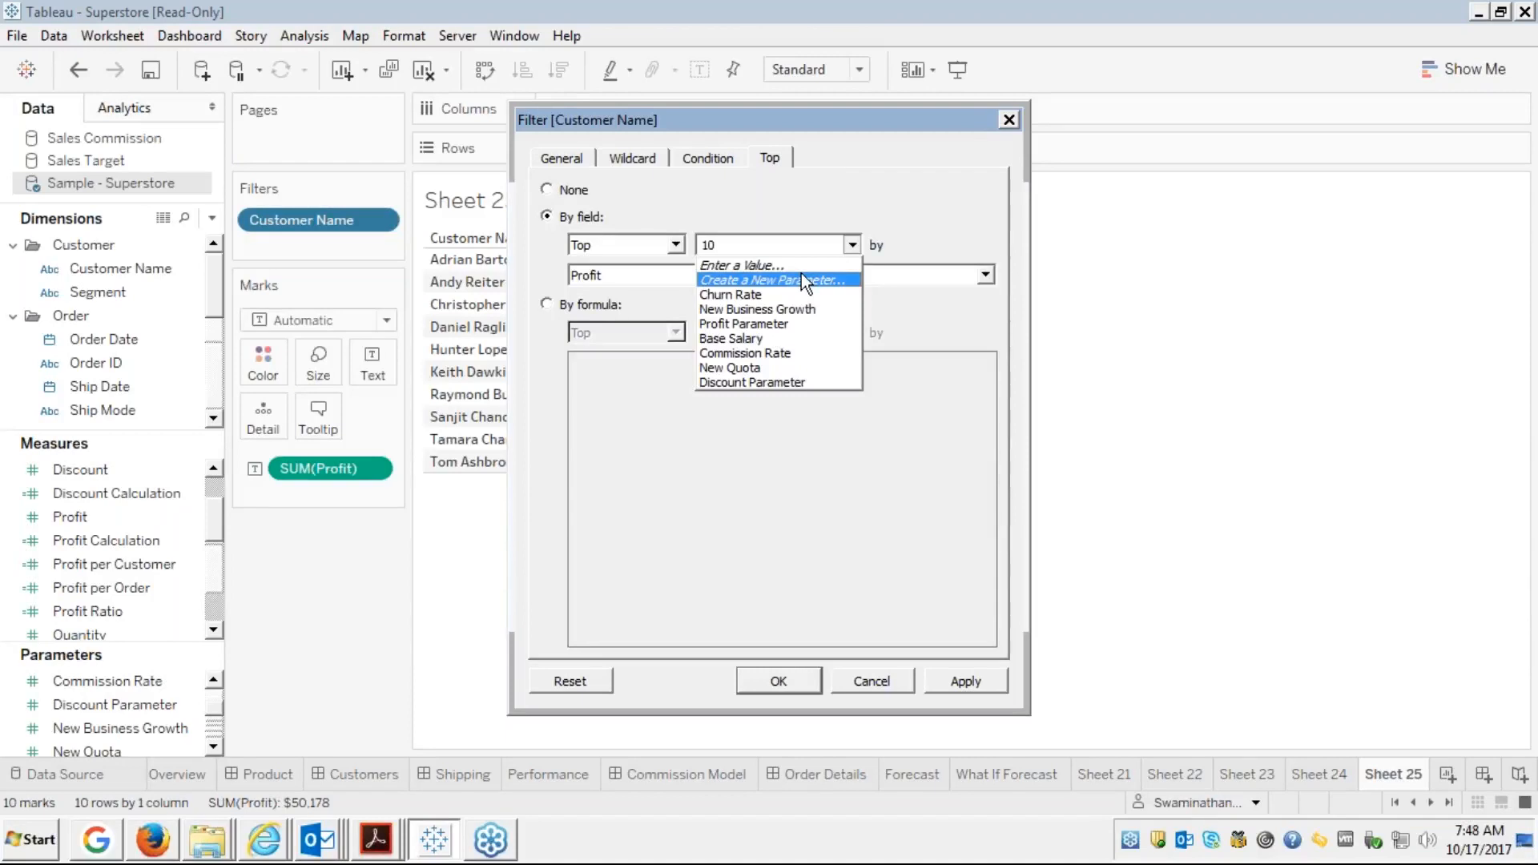
click(788, 200)
click(852, 244)
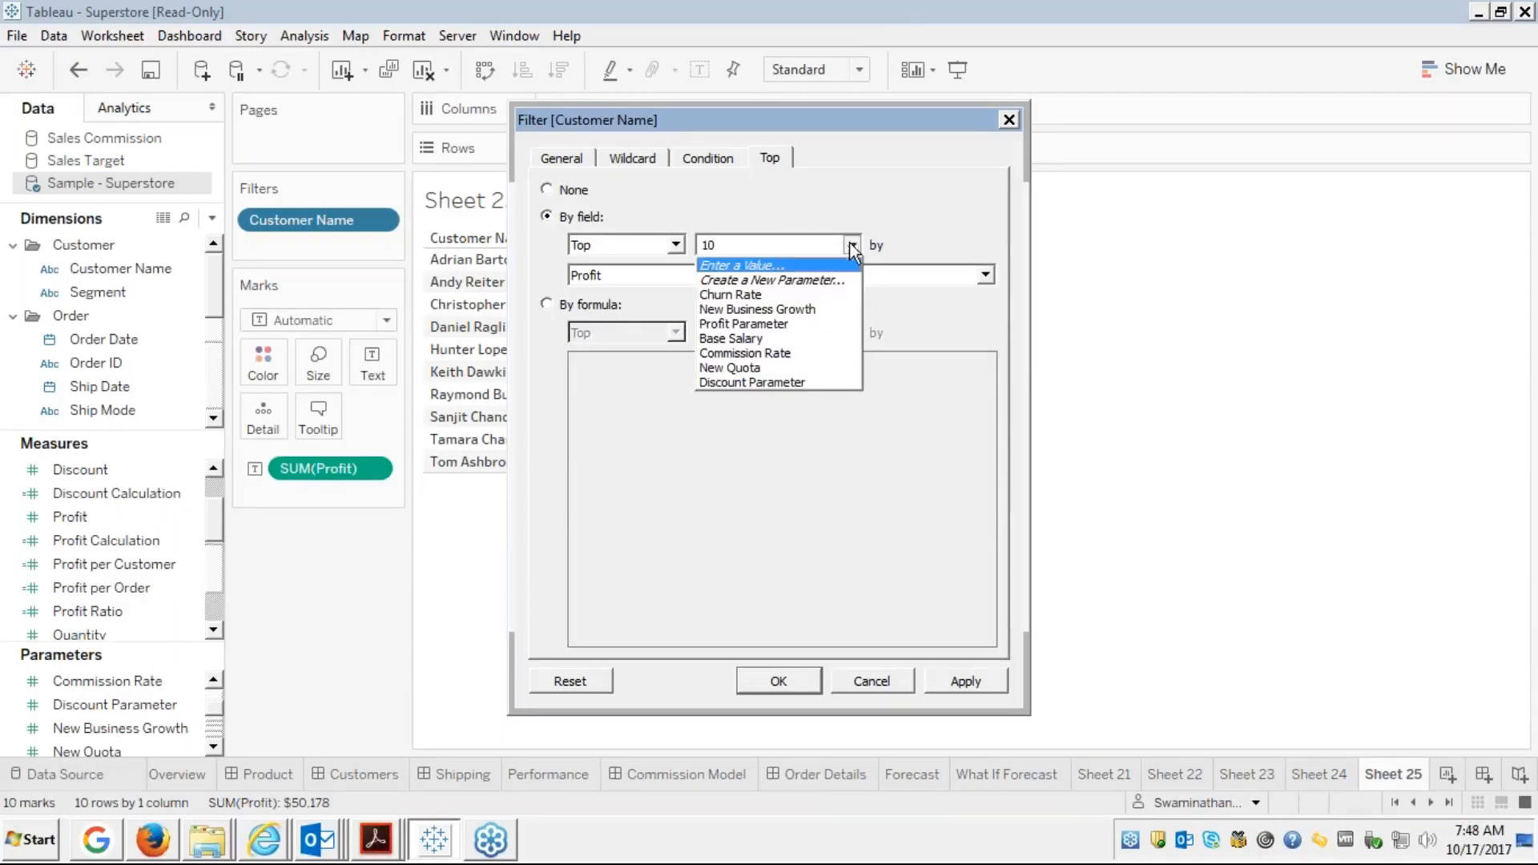
Create a 'Top N' integer parameter, value 10, range 1–100, as the top count
click(792, 280)
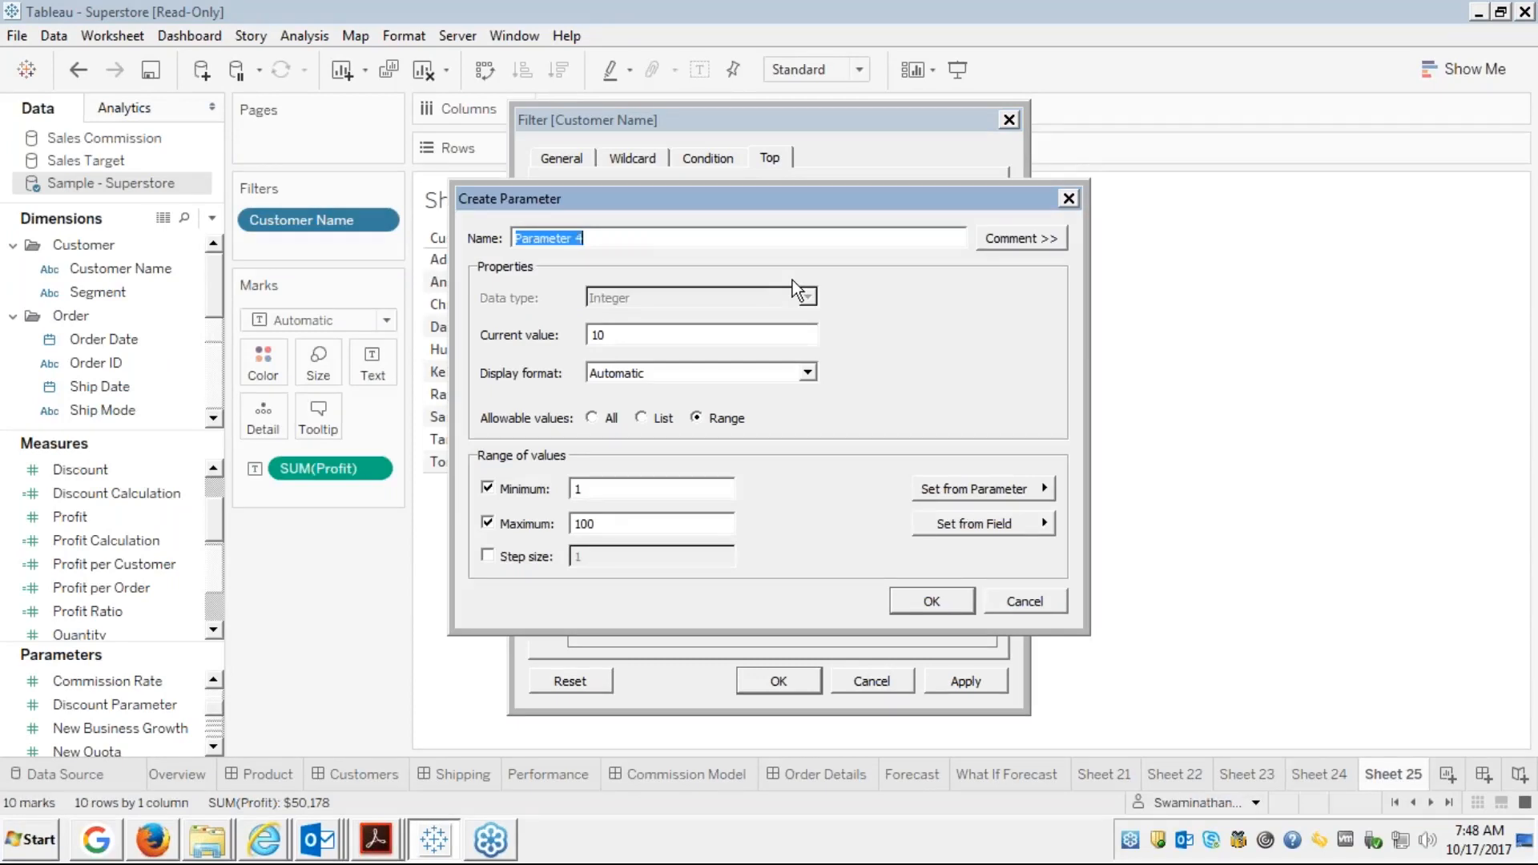
text(Top N)
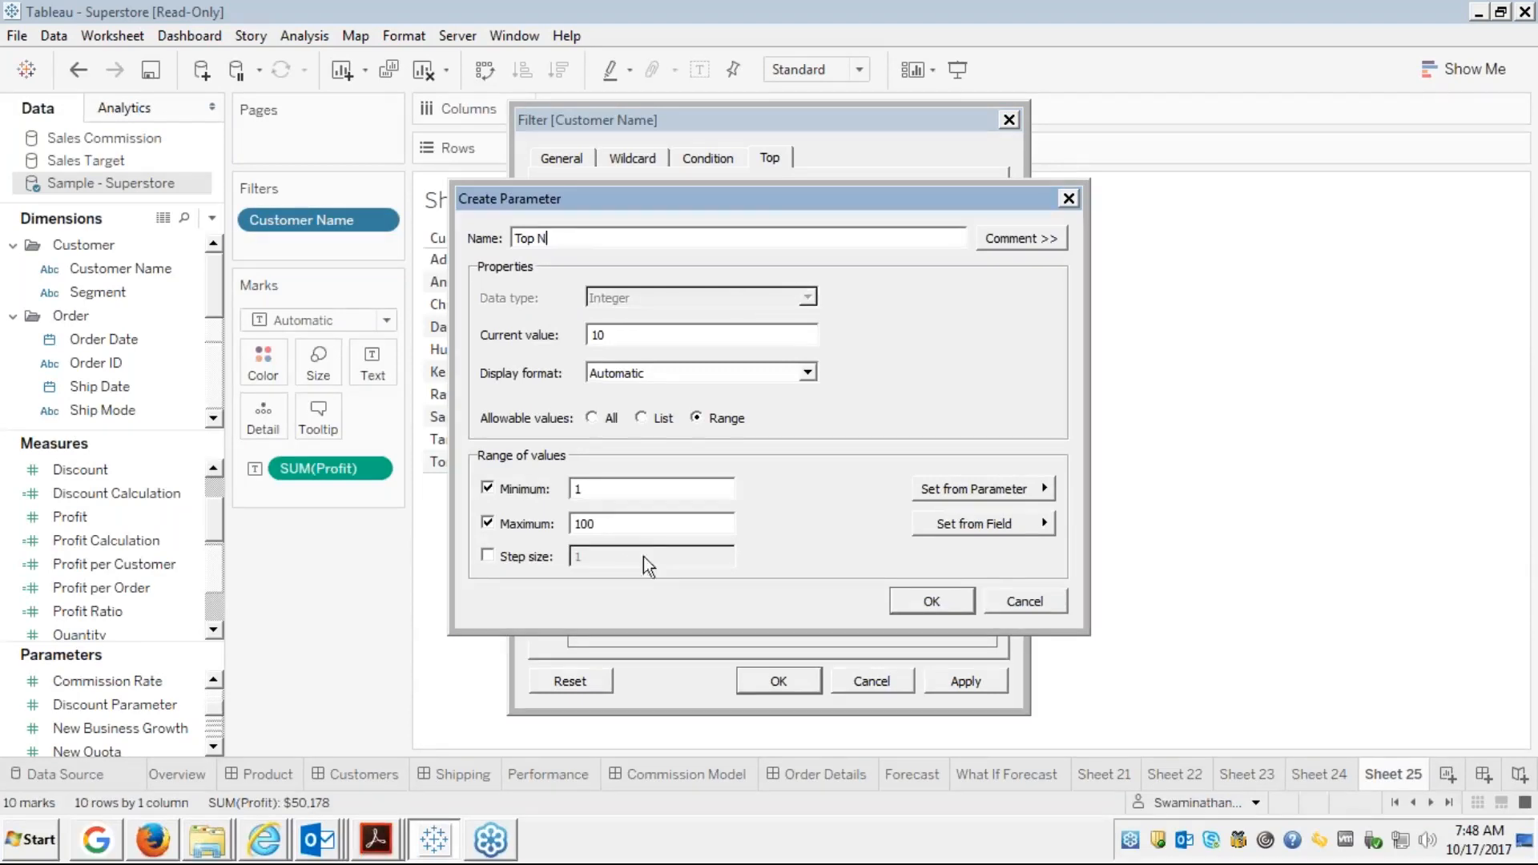
click(625, 490)
click(932, 601)
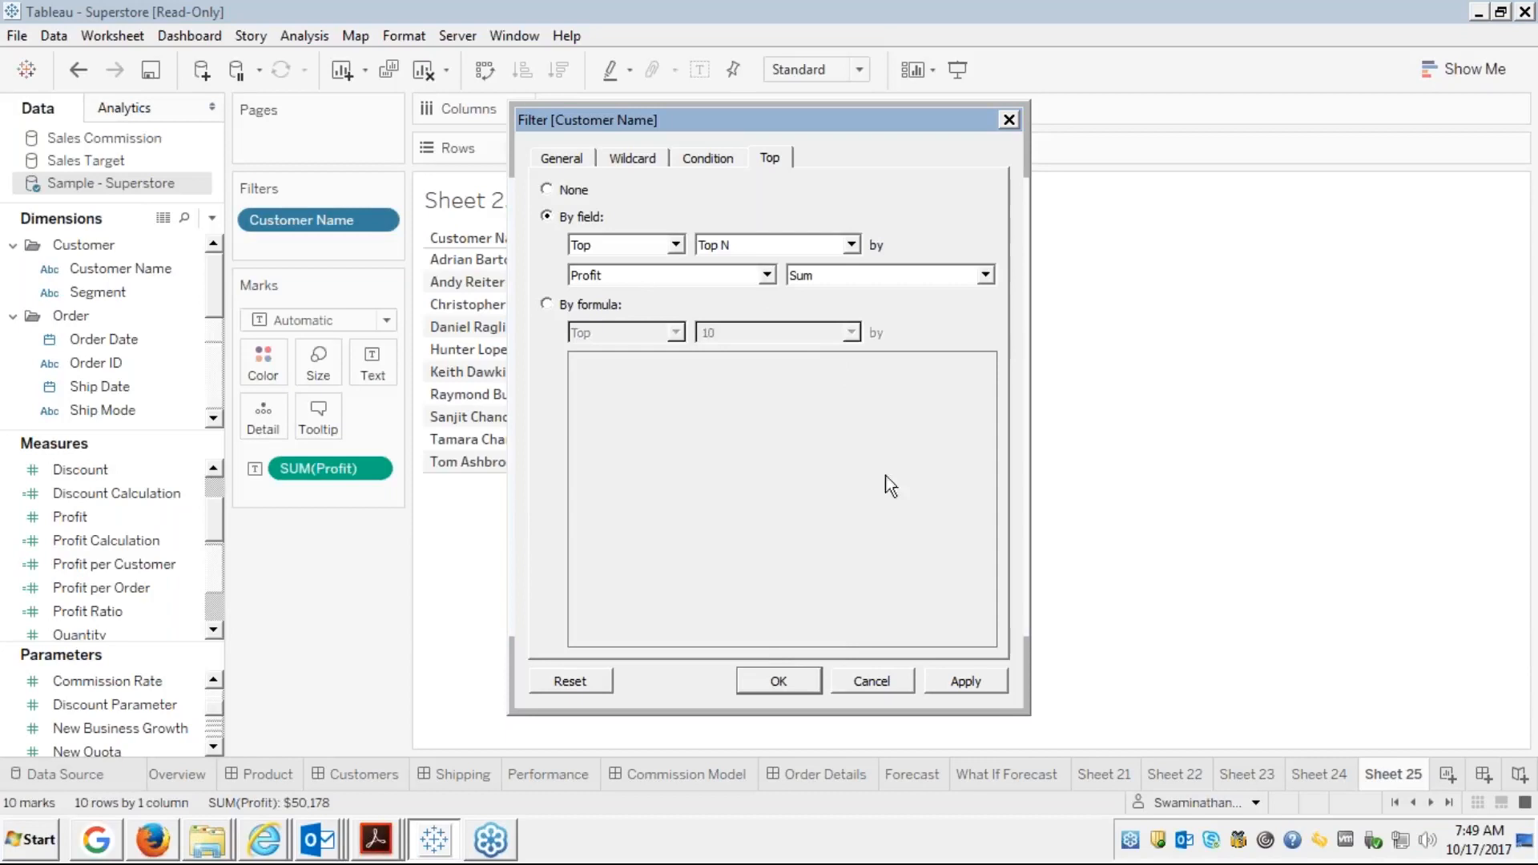
Apply the Top N filter and switch the Top N parameter control to Type In
click(765, 673)
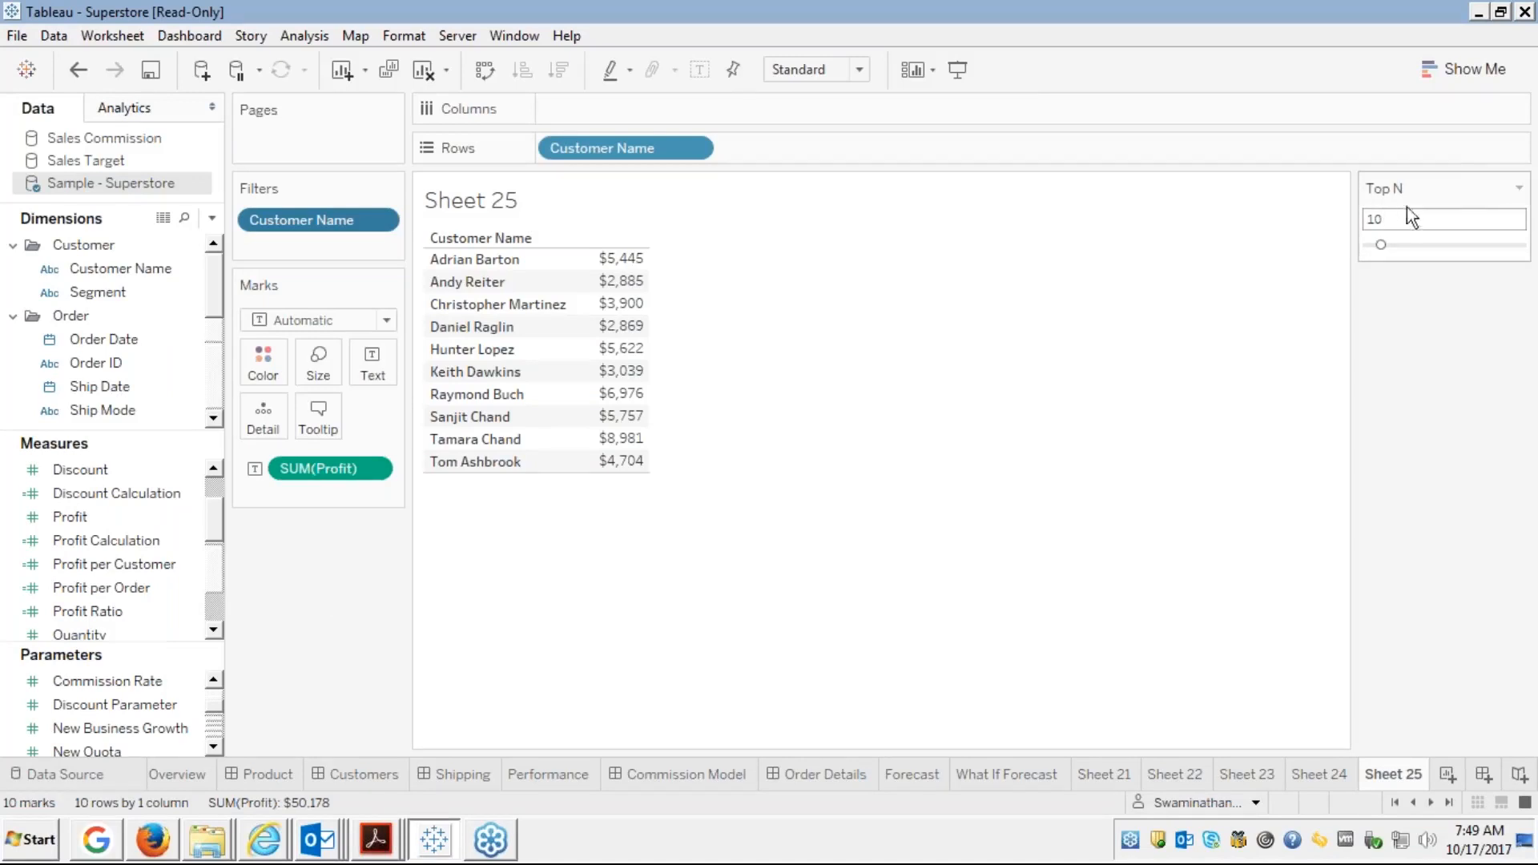
click(1518, 189)
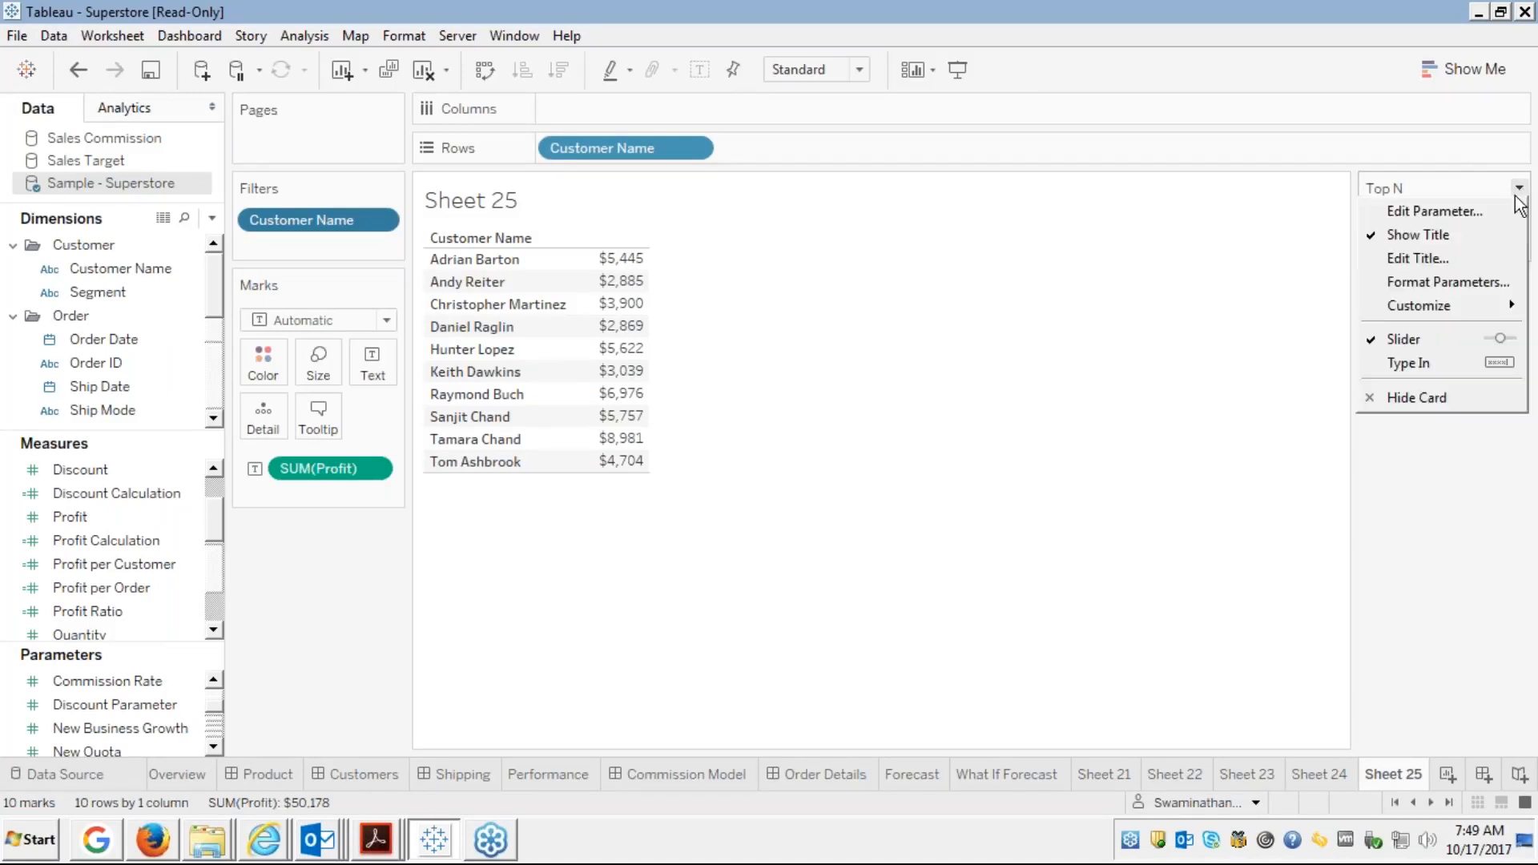
click(1405, 365)
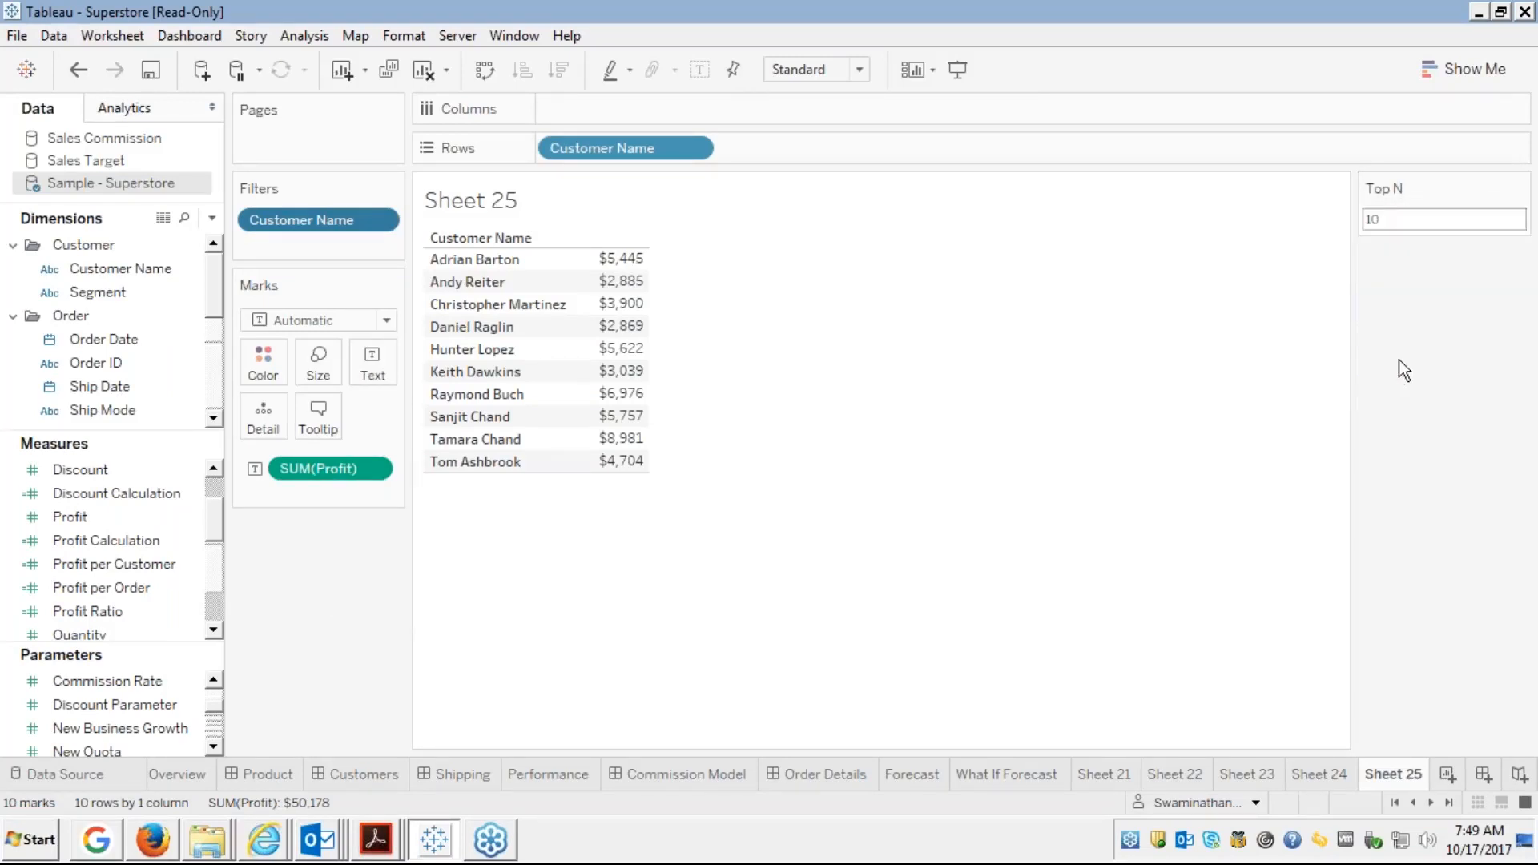
Set Top N to 20, then 30, then 40, showing 40 customers totalling $111,774
click(1390, 215)
text(20)
key(Return)
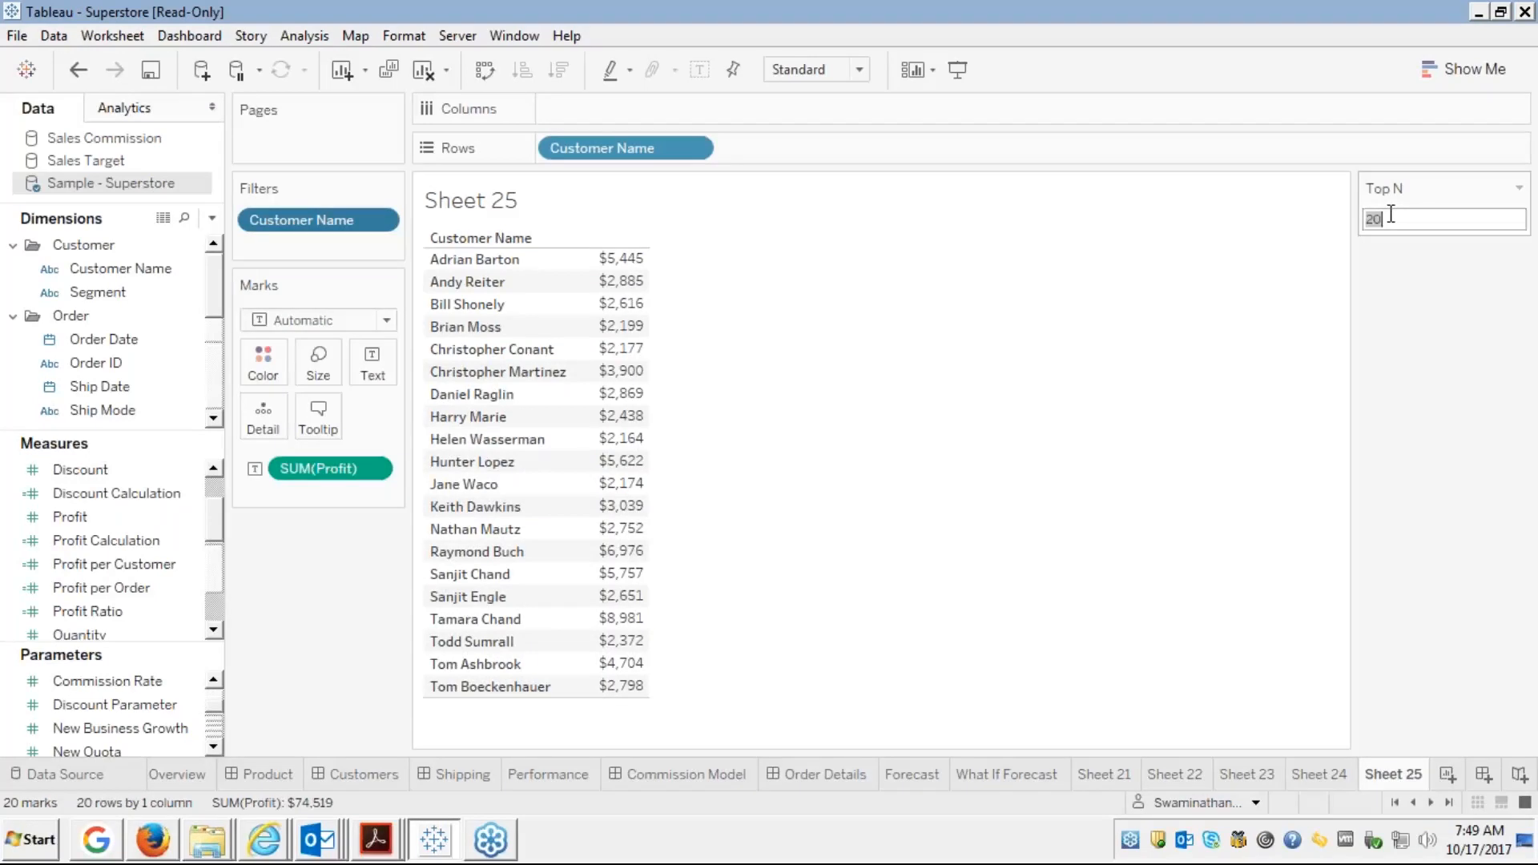
text(30)
key(Return)
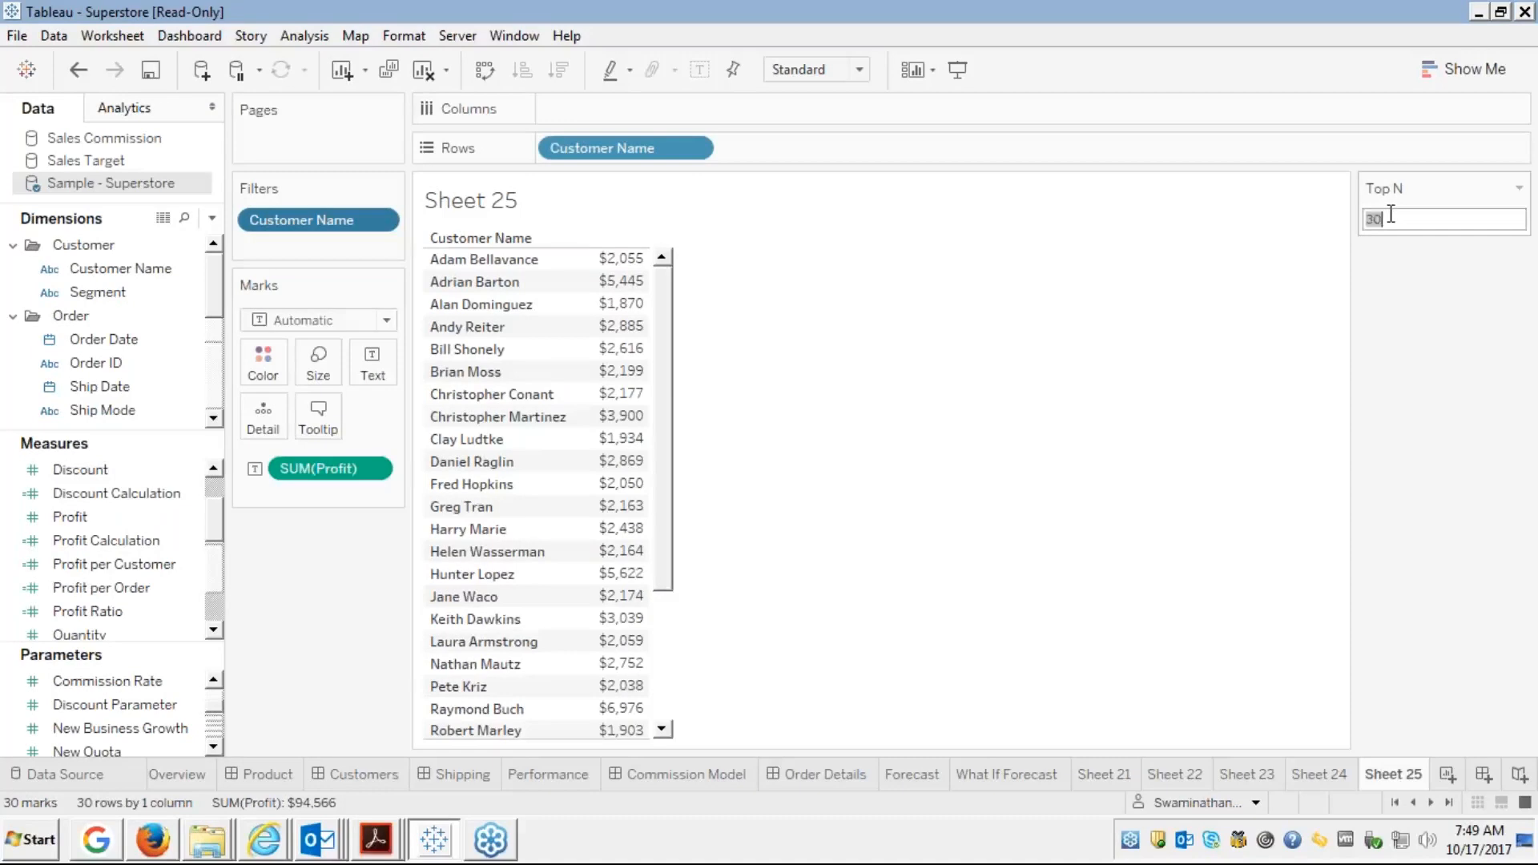
text(40)
key(Return)
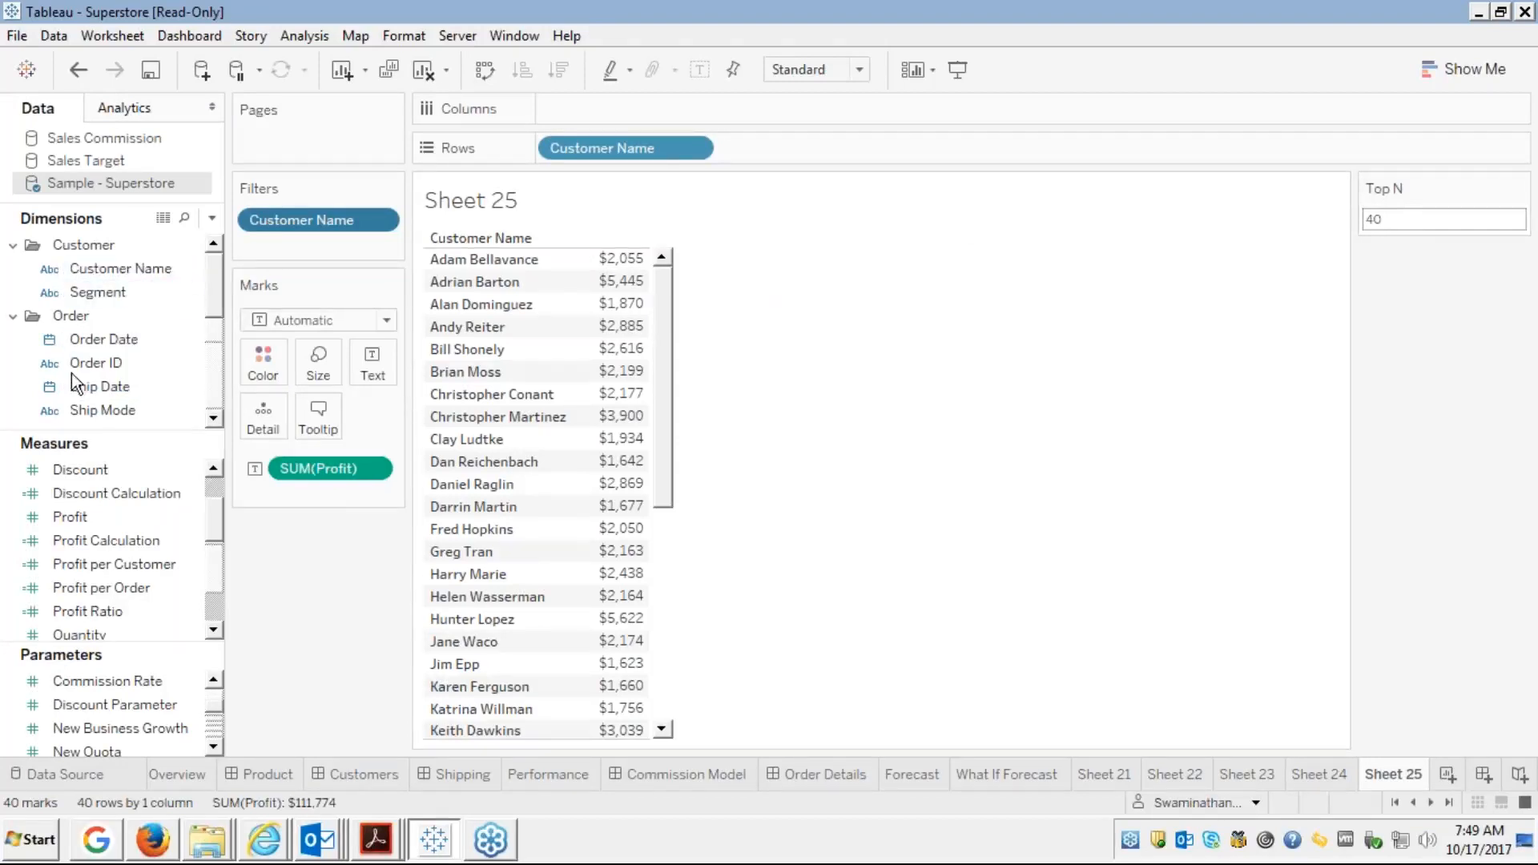
Set the Customer Name filter to Top N by Sum of Profit, showing the top 40 customers
right_click(315, 217)
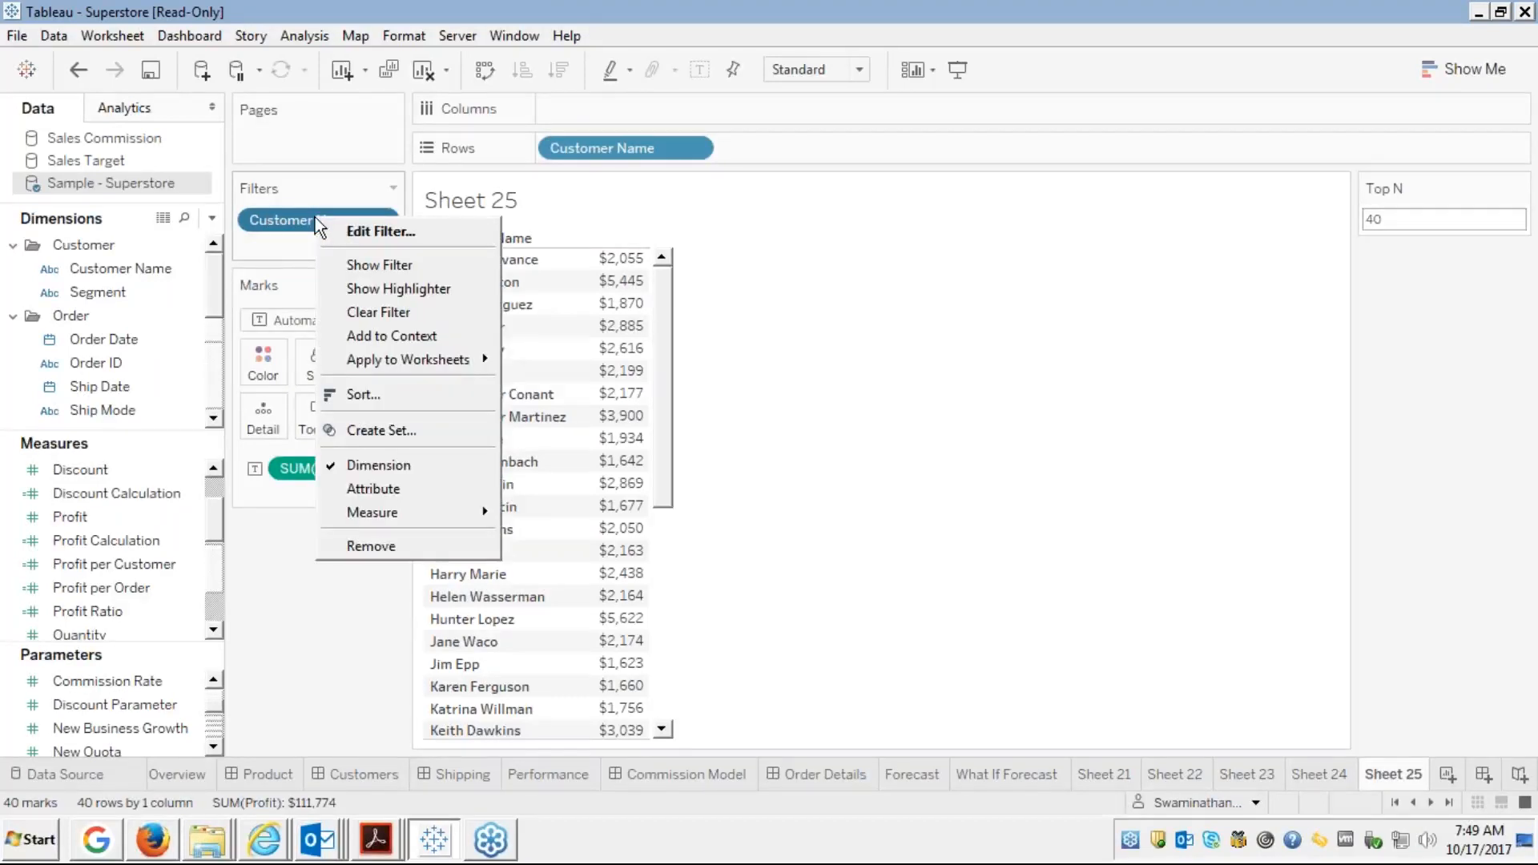
click(266, 245)
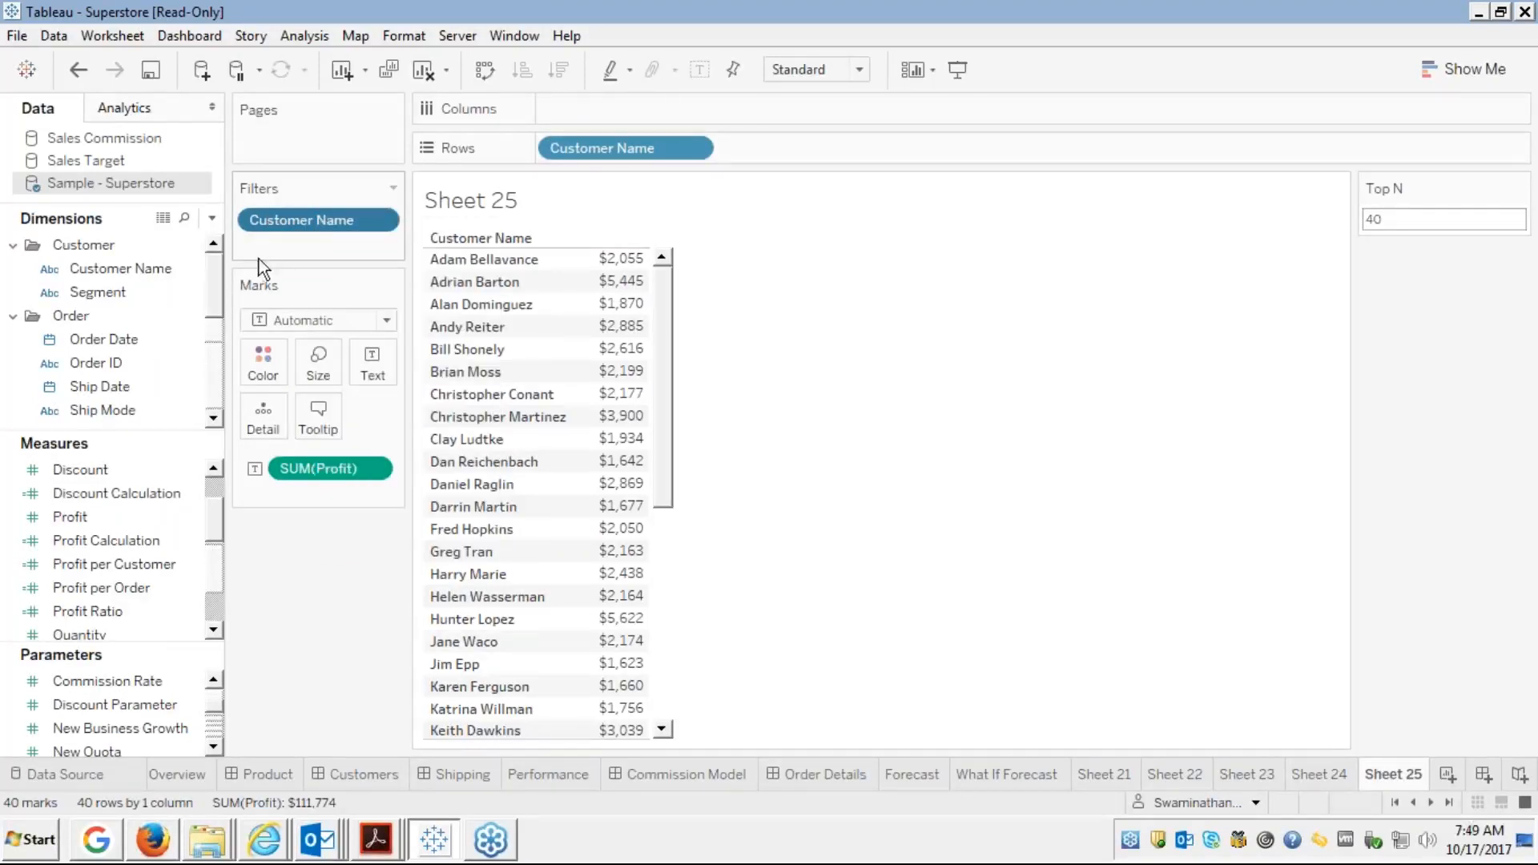
right_click(310, 222)
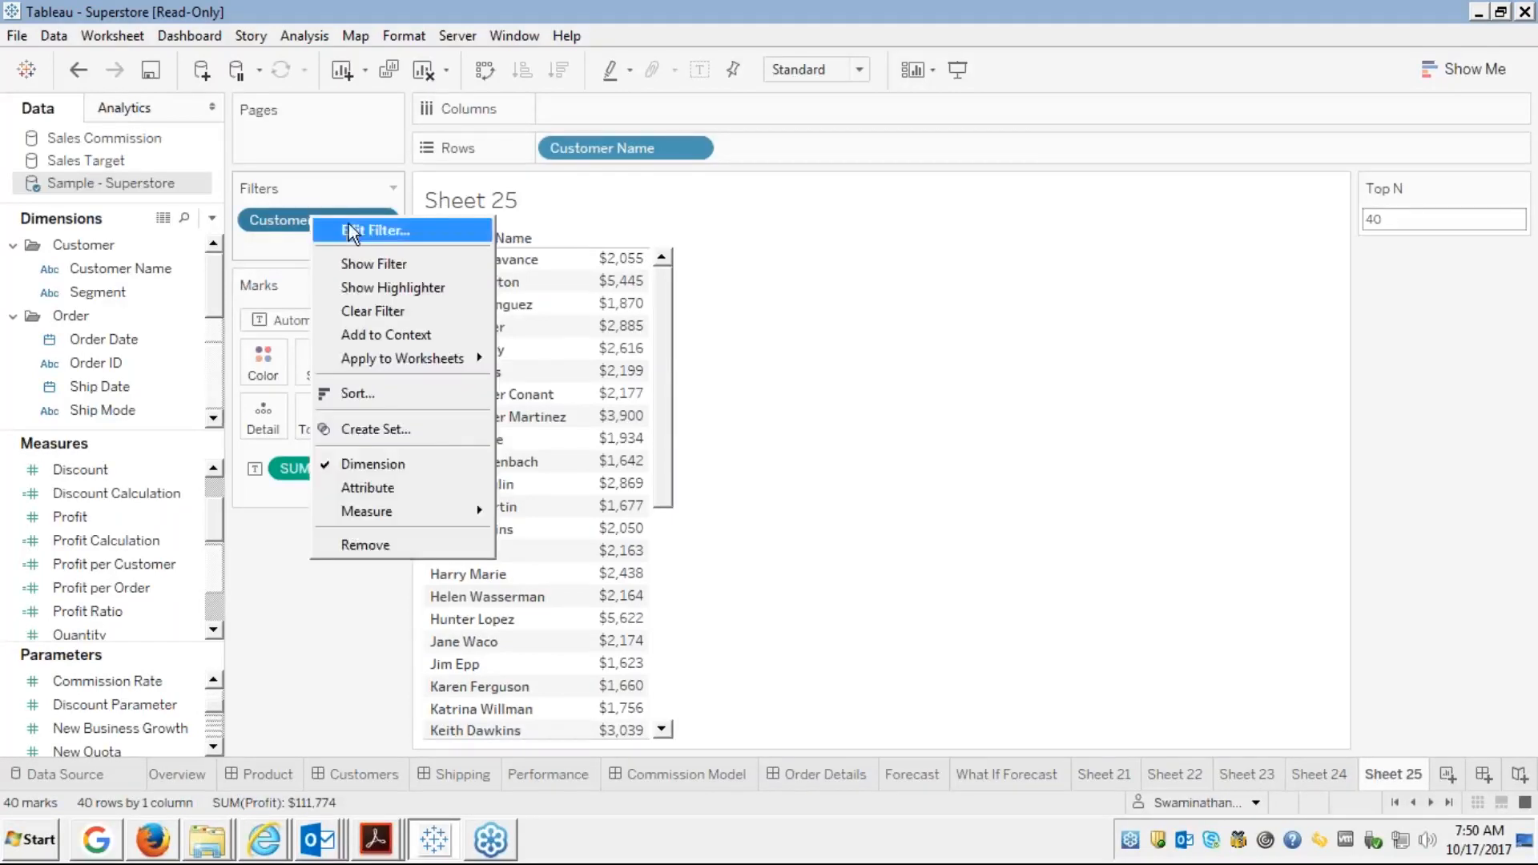
click(350, 225)
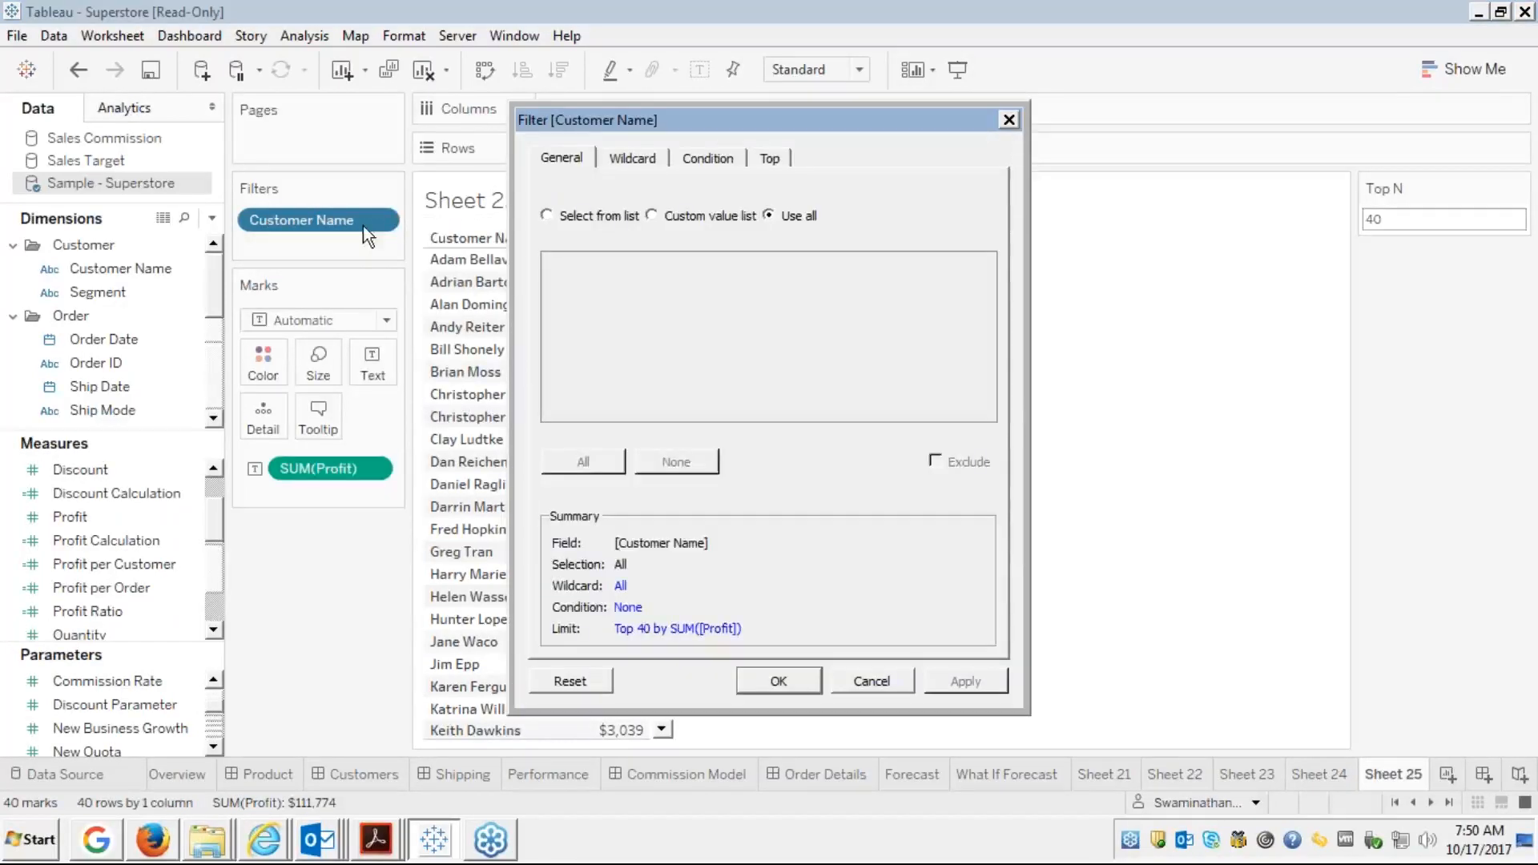
click(705, 159)
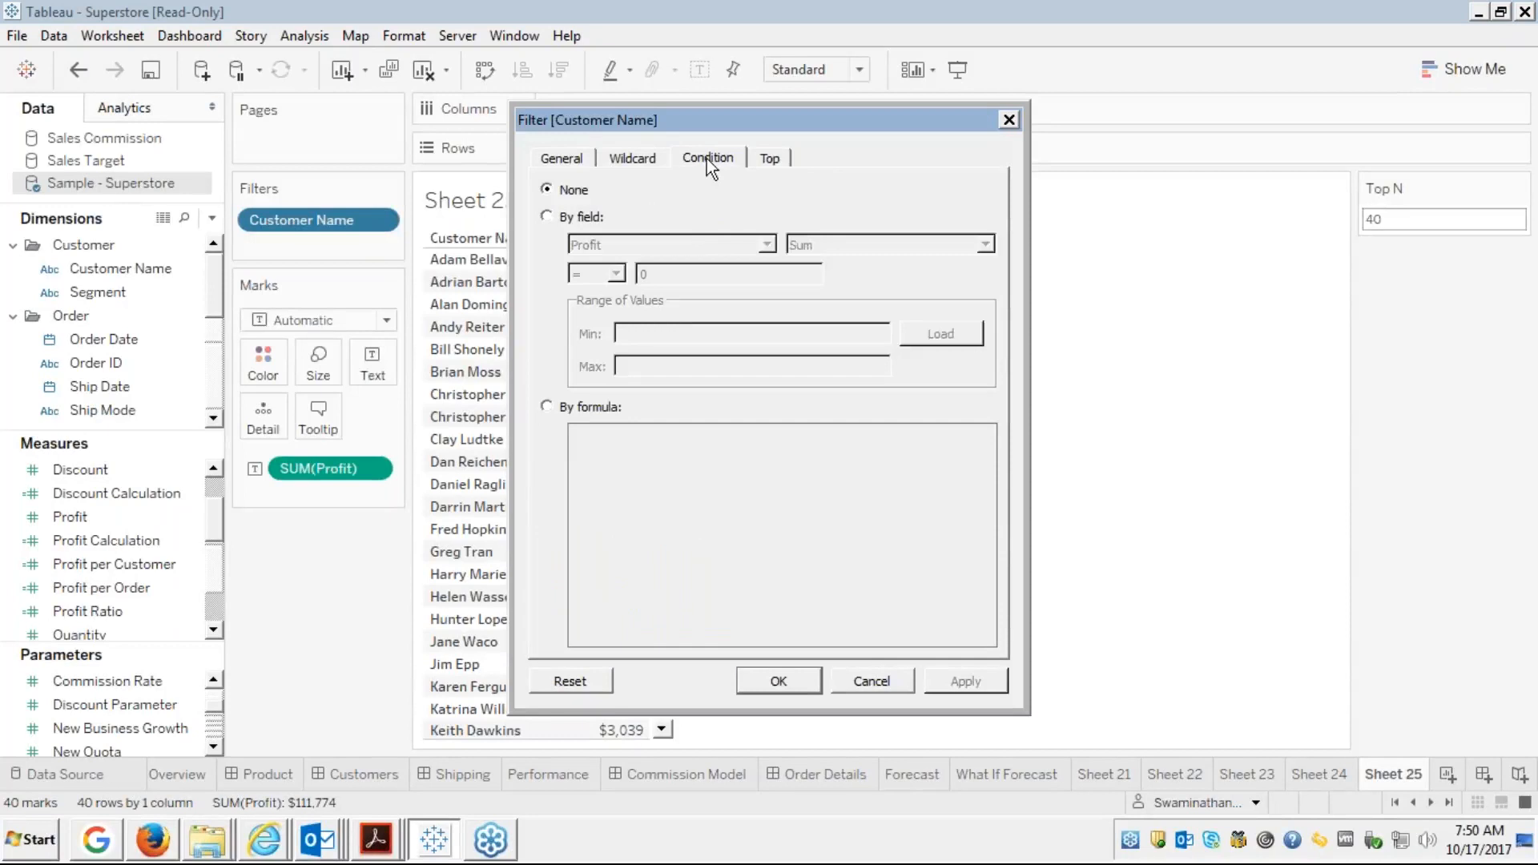
click(767, 161)
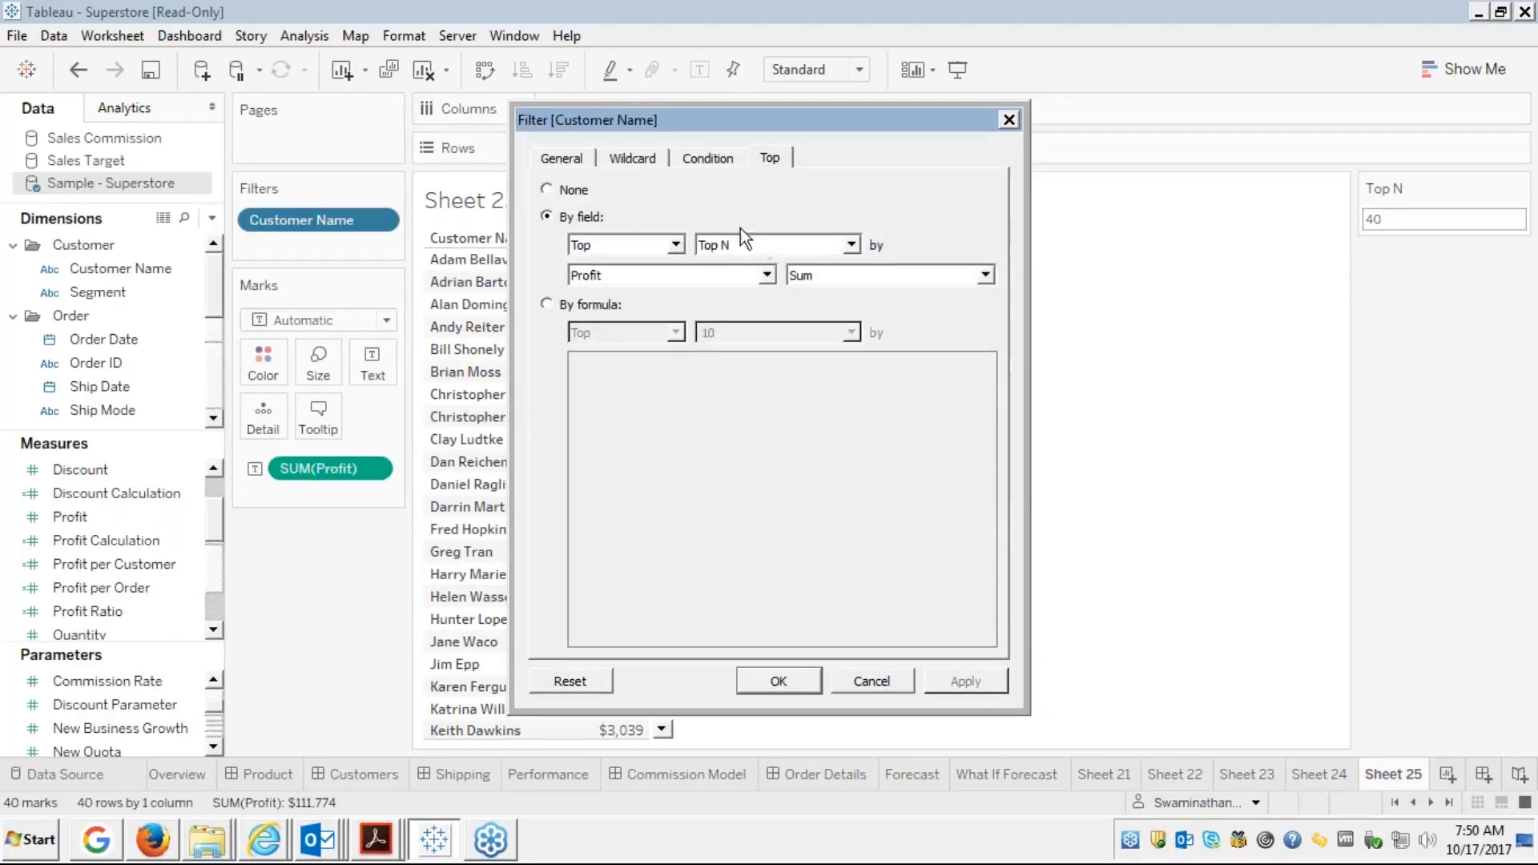
click(851, 245)
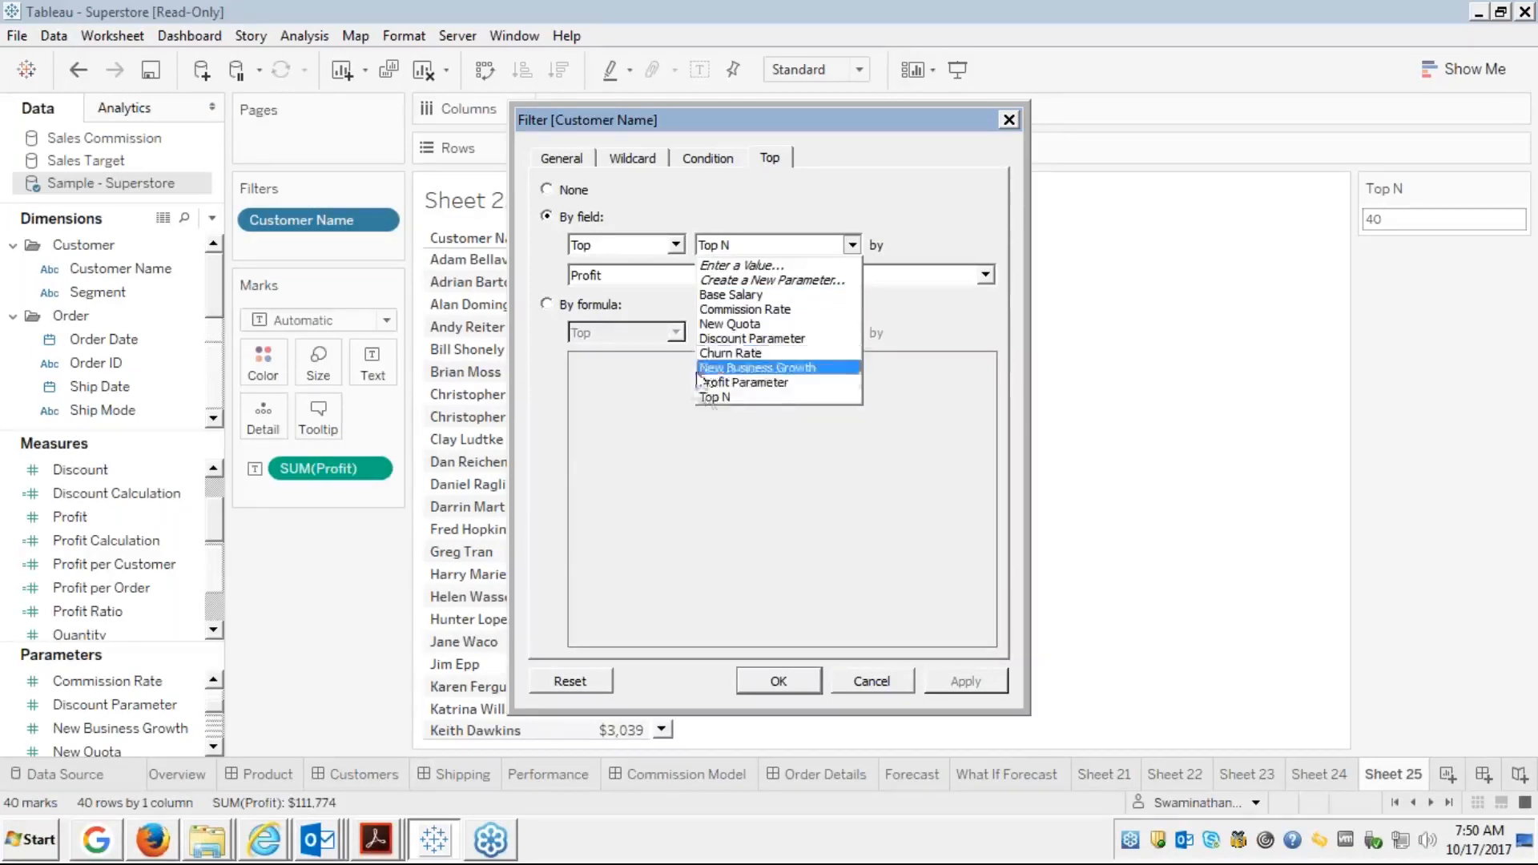
click(713, 397)
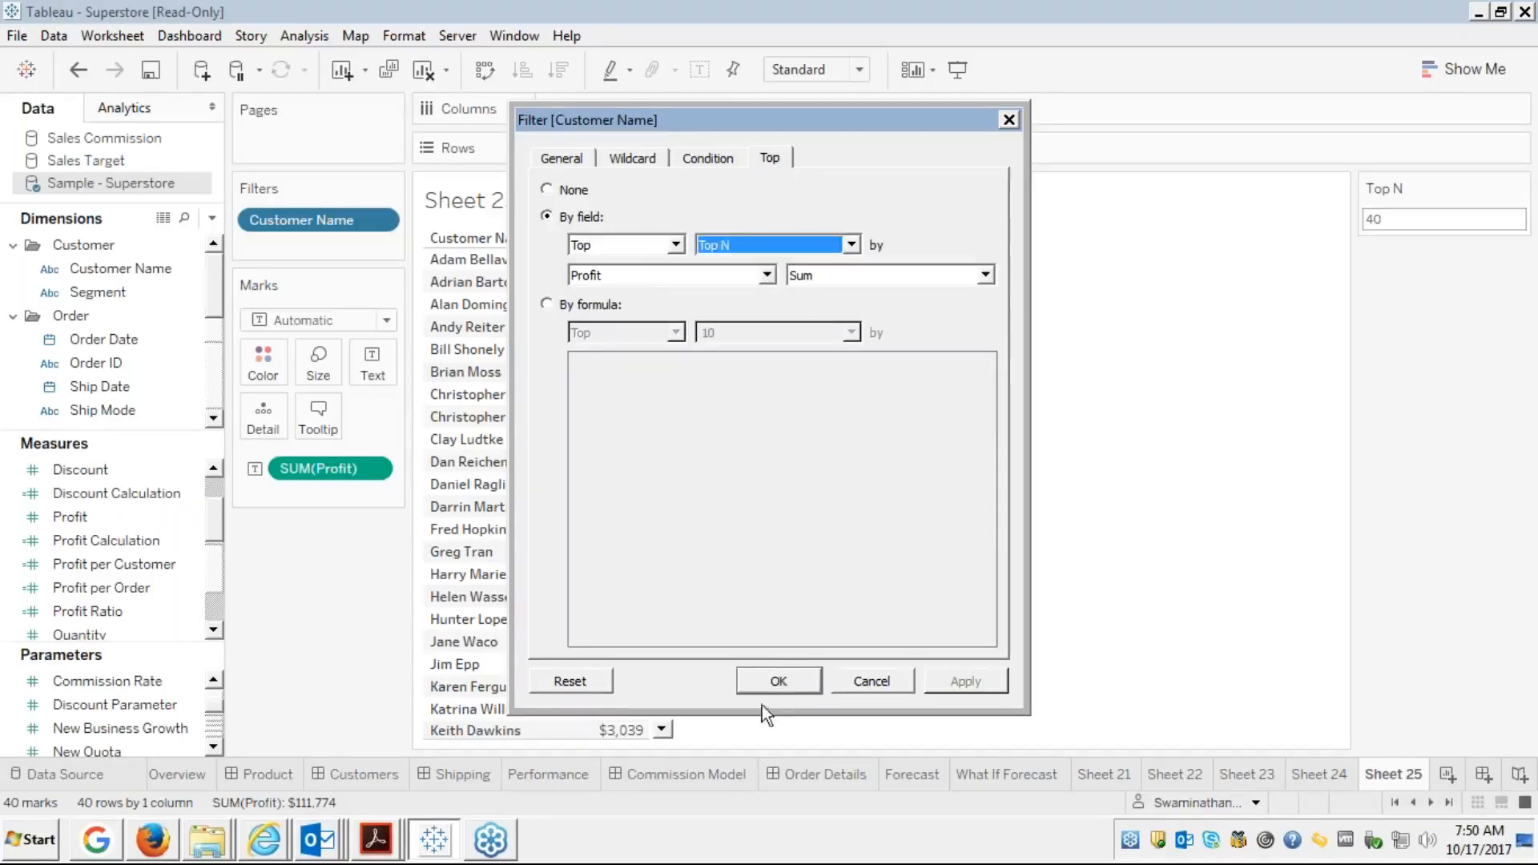
click(783, 680)
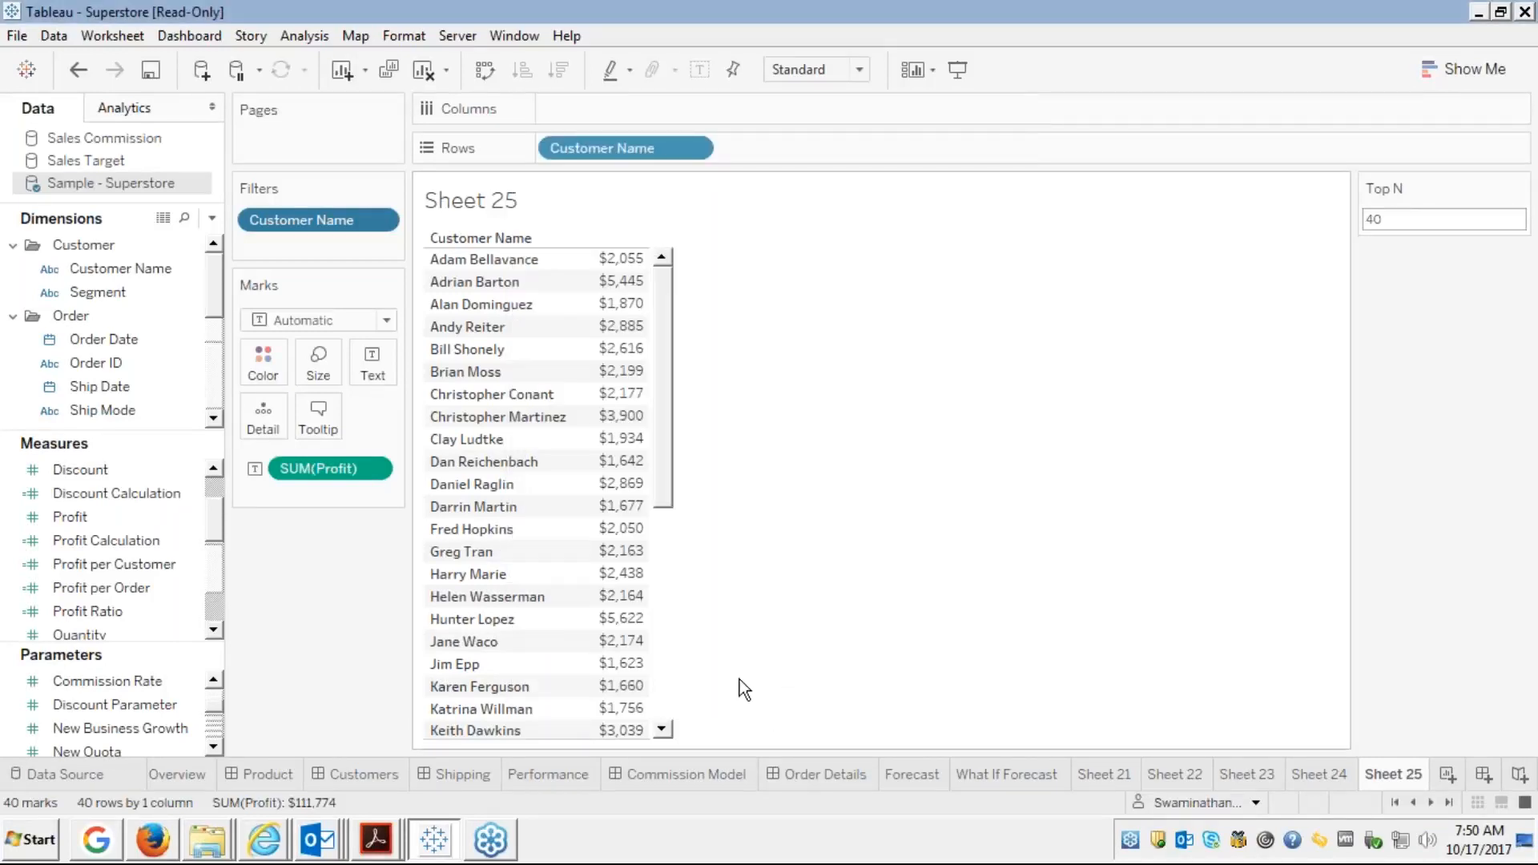
click(214, 748)
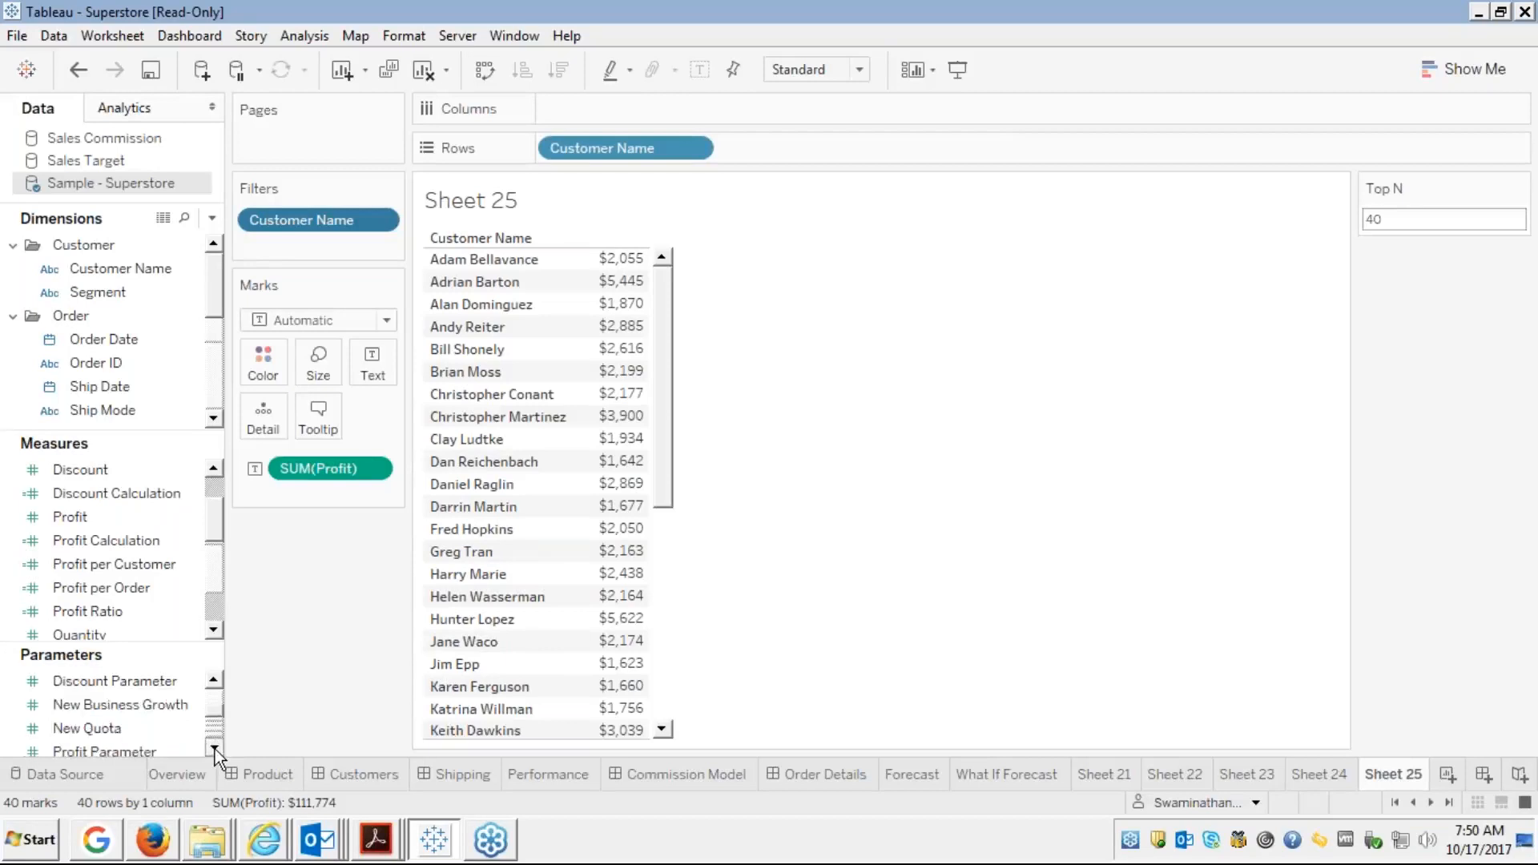
click(215, 748)
click(85, 727)
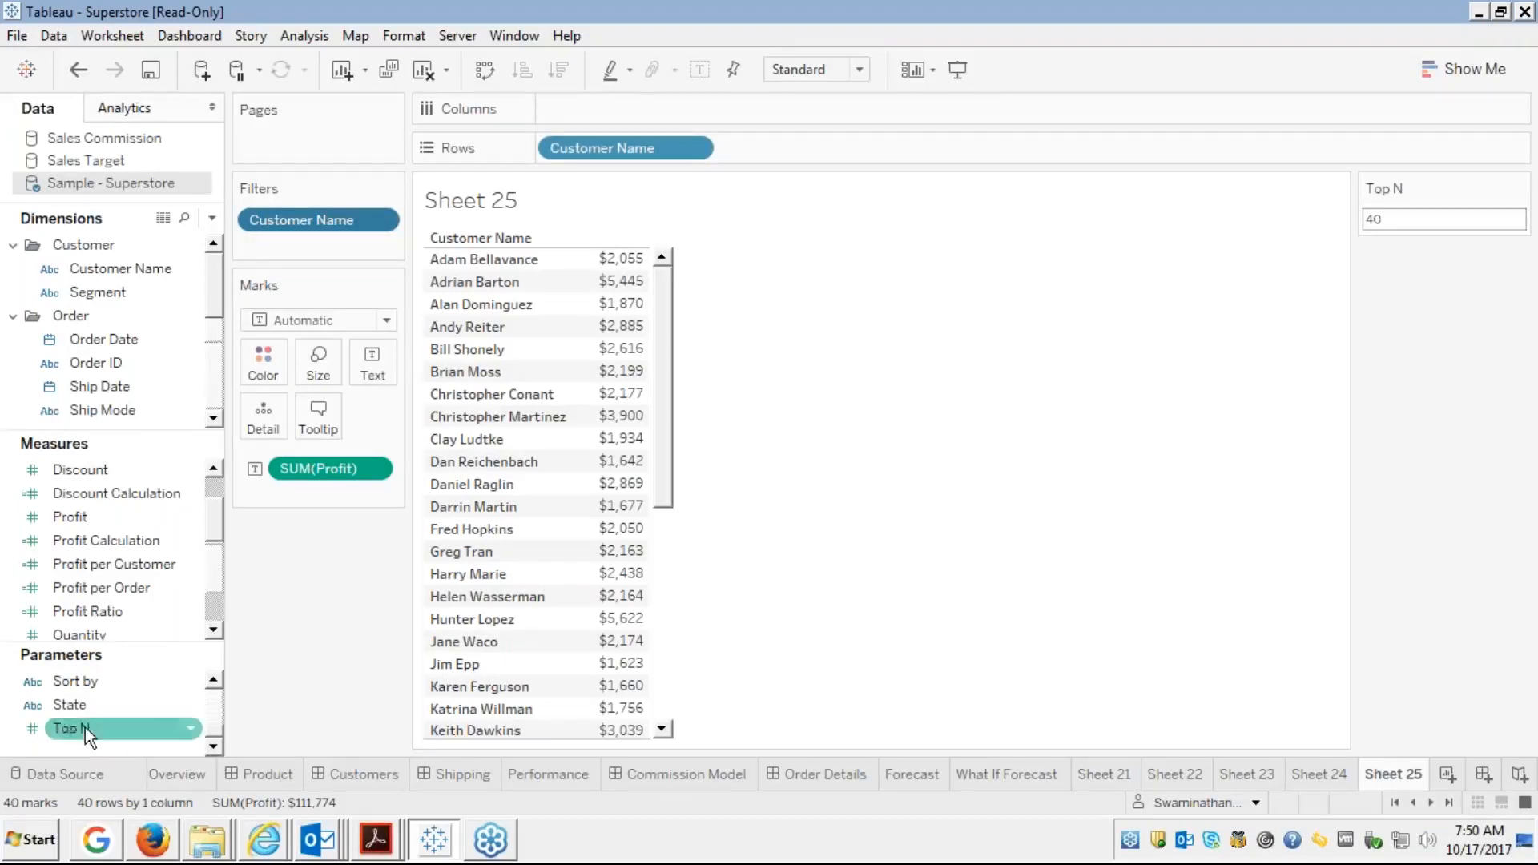
right_click(65, 731)
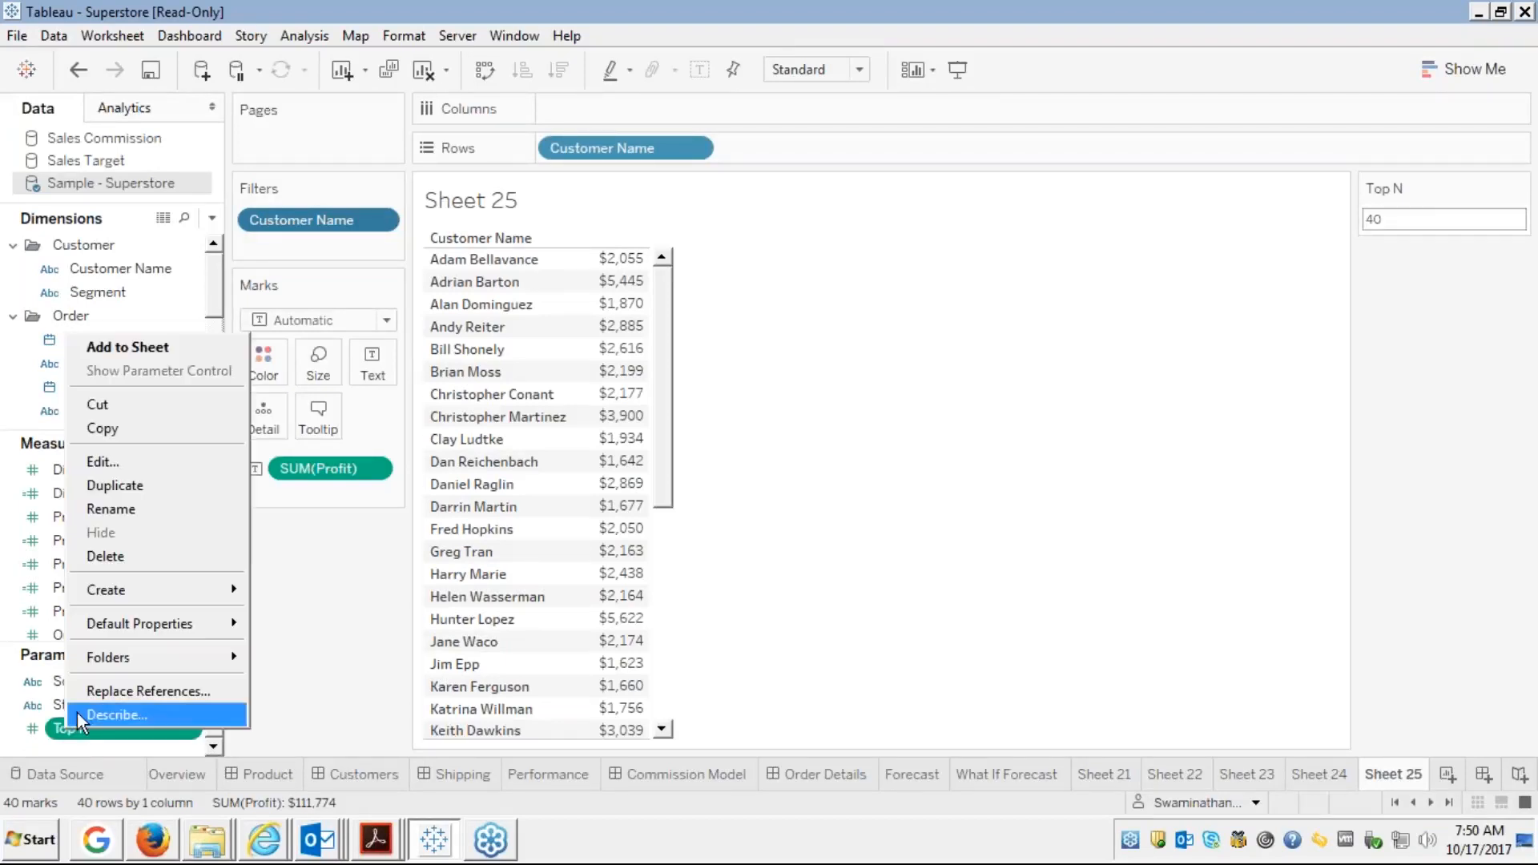
click(98, 463)
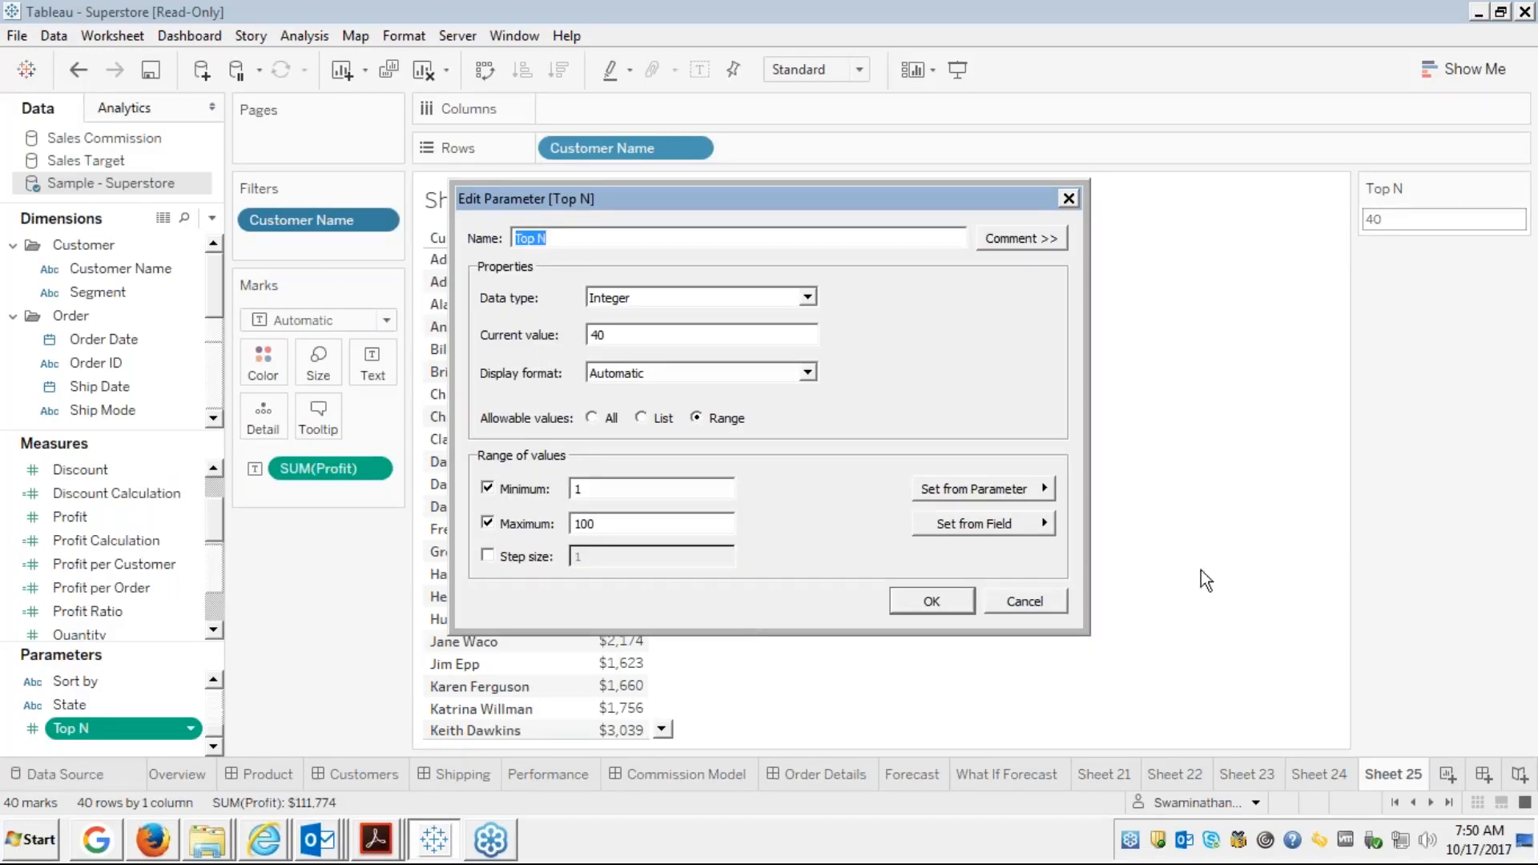
click(1010, 601)
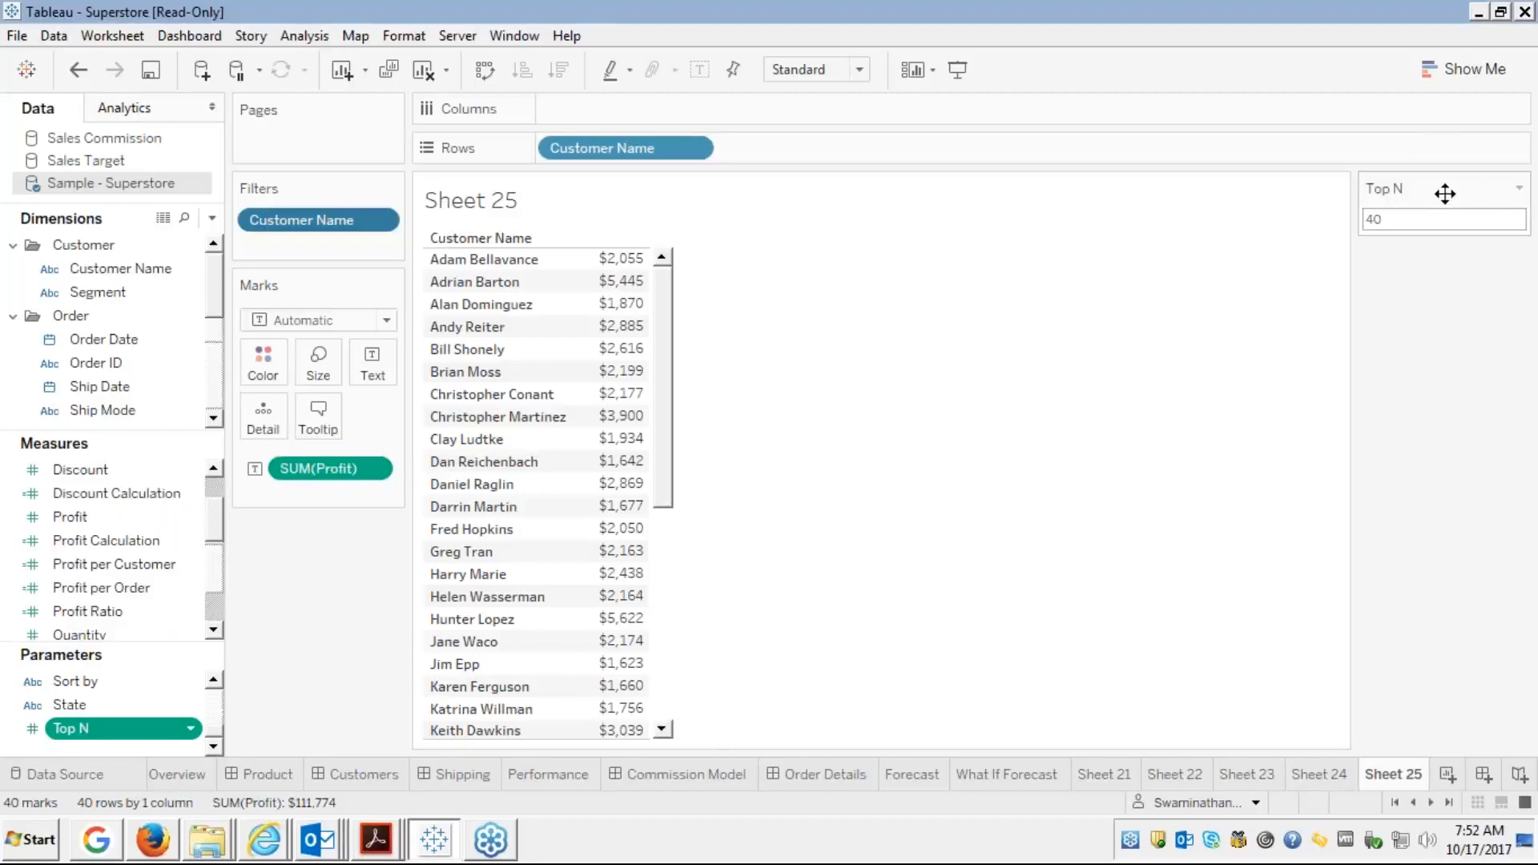
click(1518, 190)
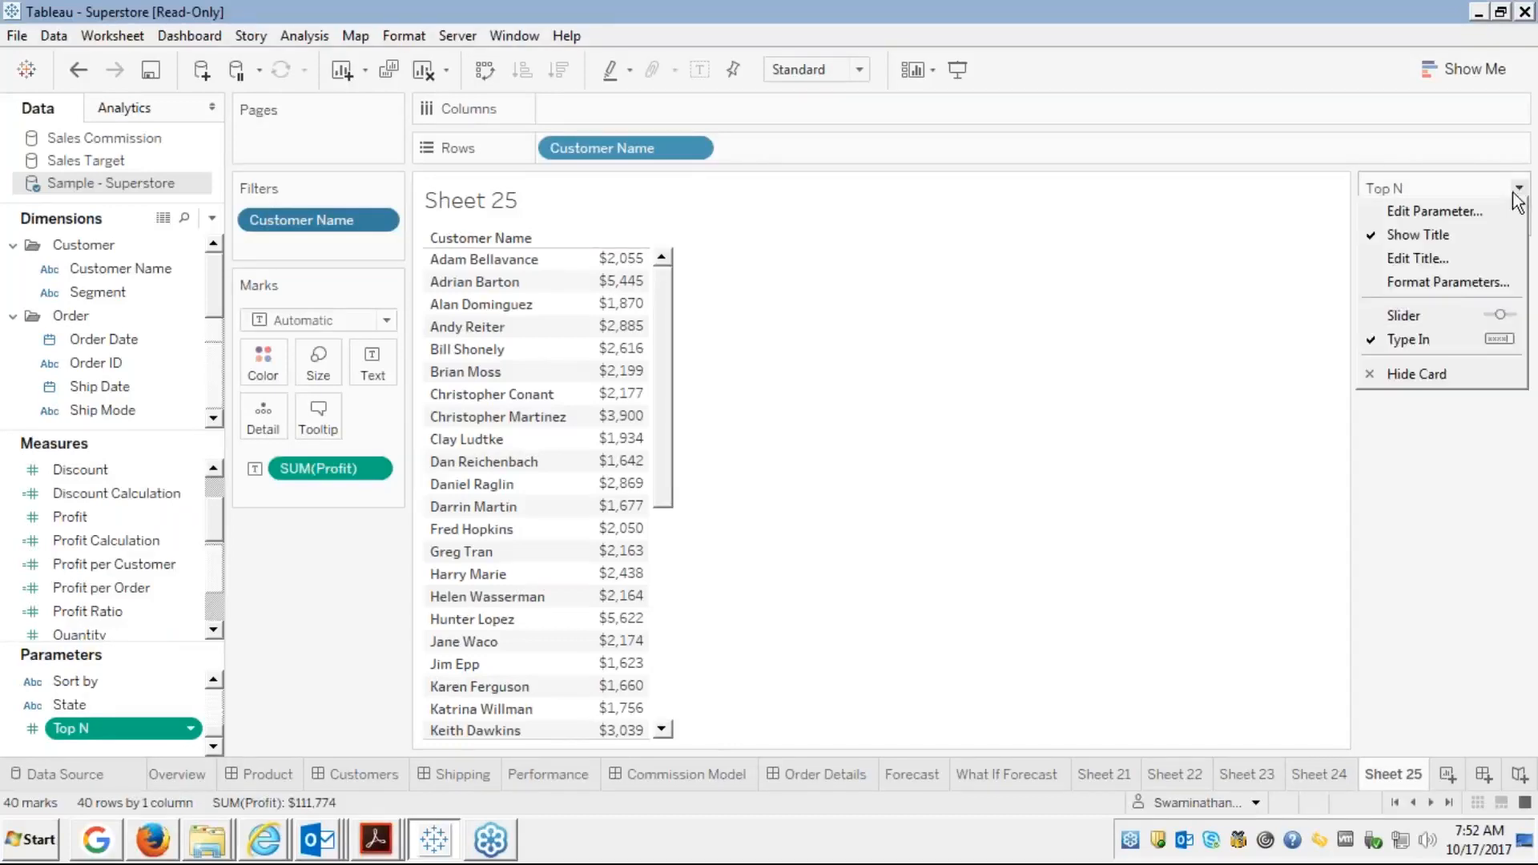
click(1415, 314)
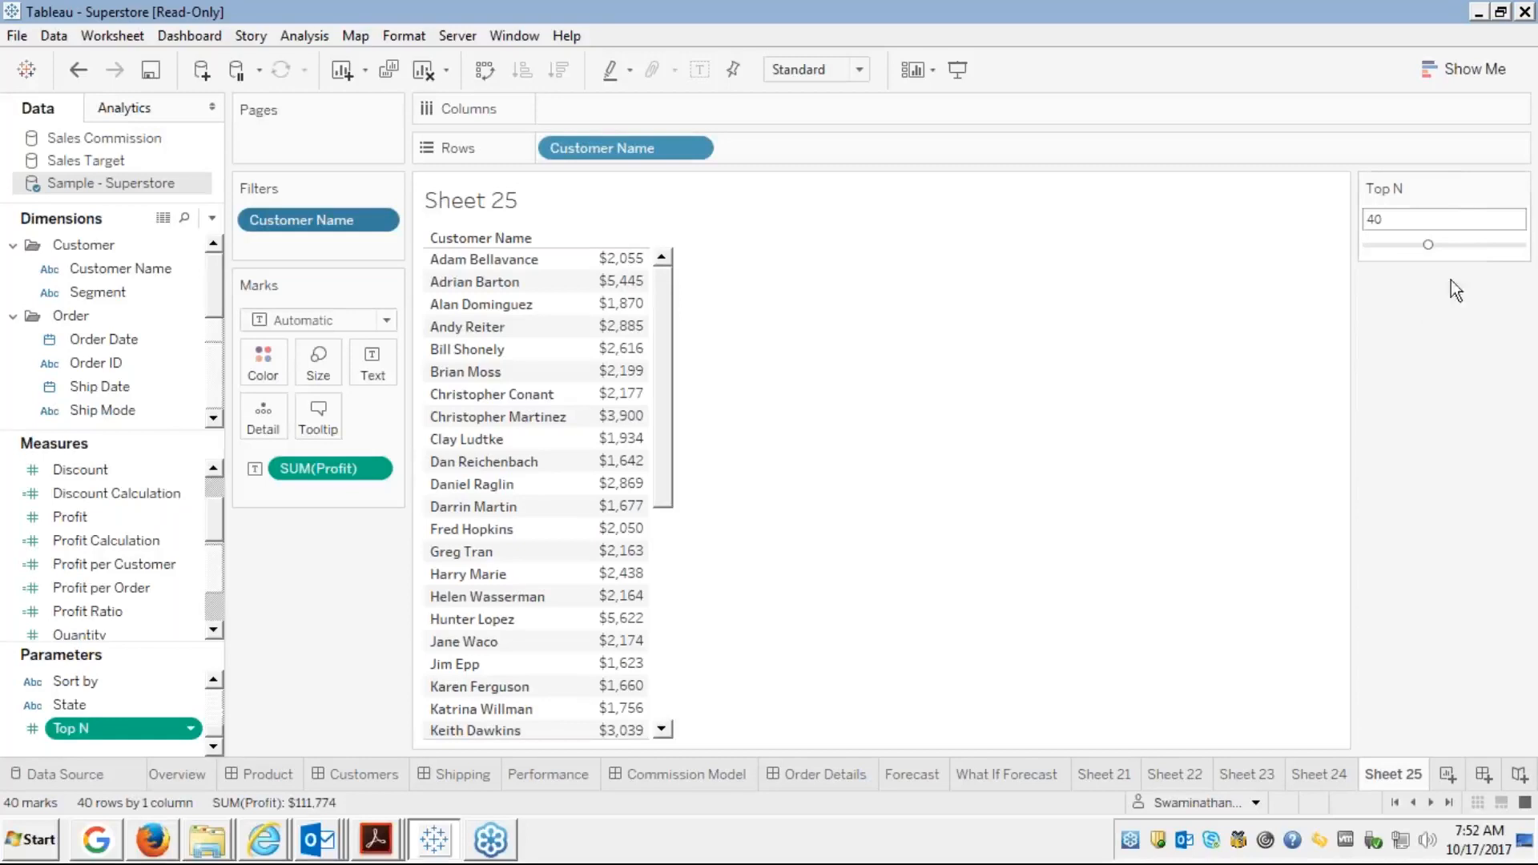
click(1518, 190)
click(1410, 363)
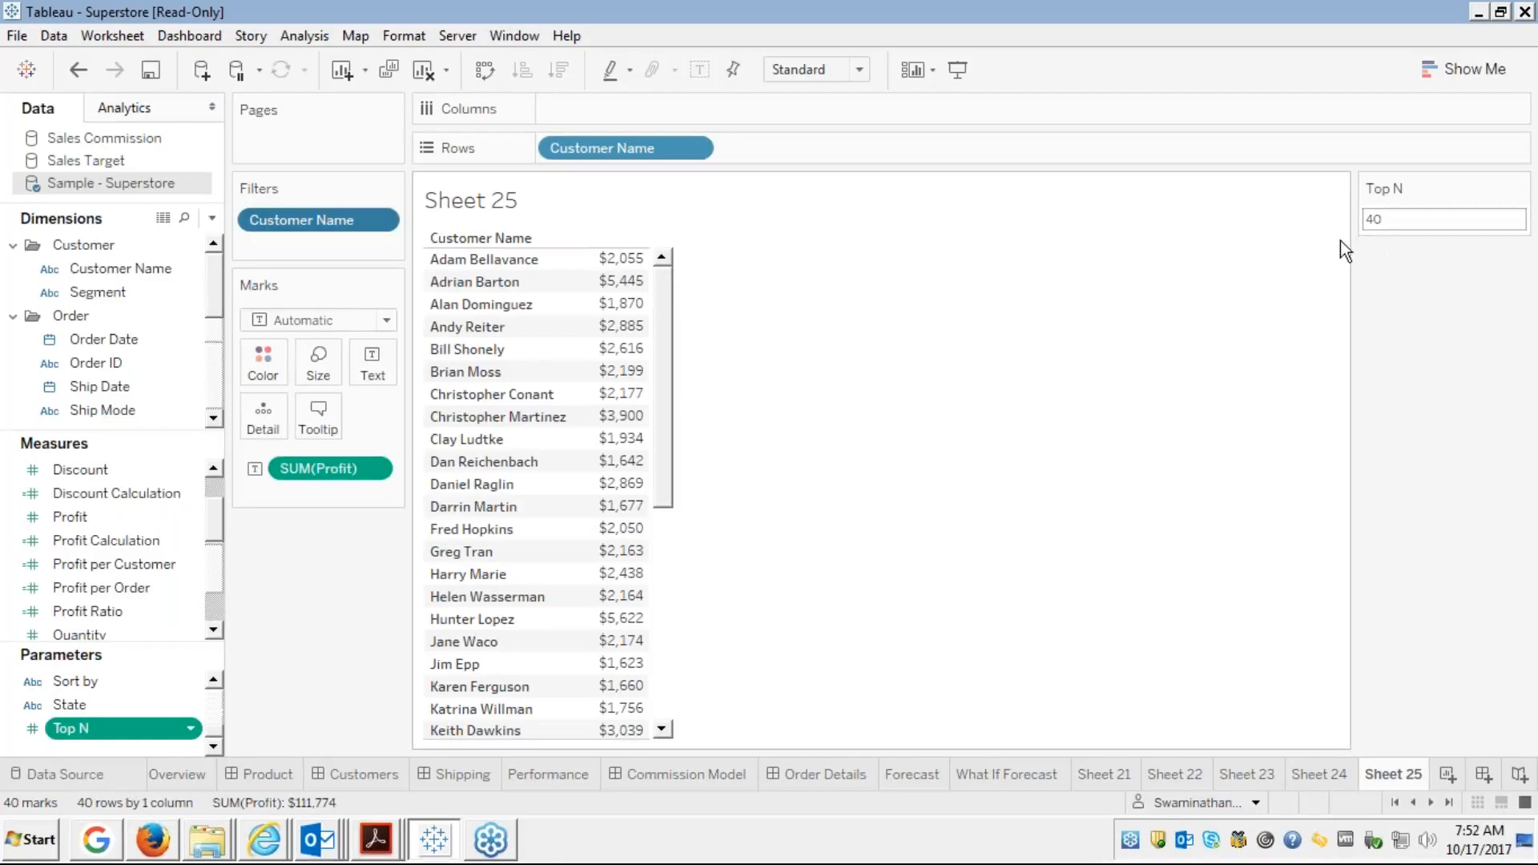
click(1519, 190)
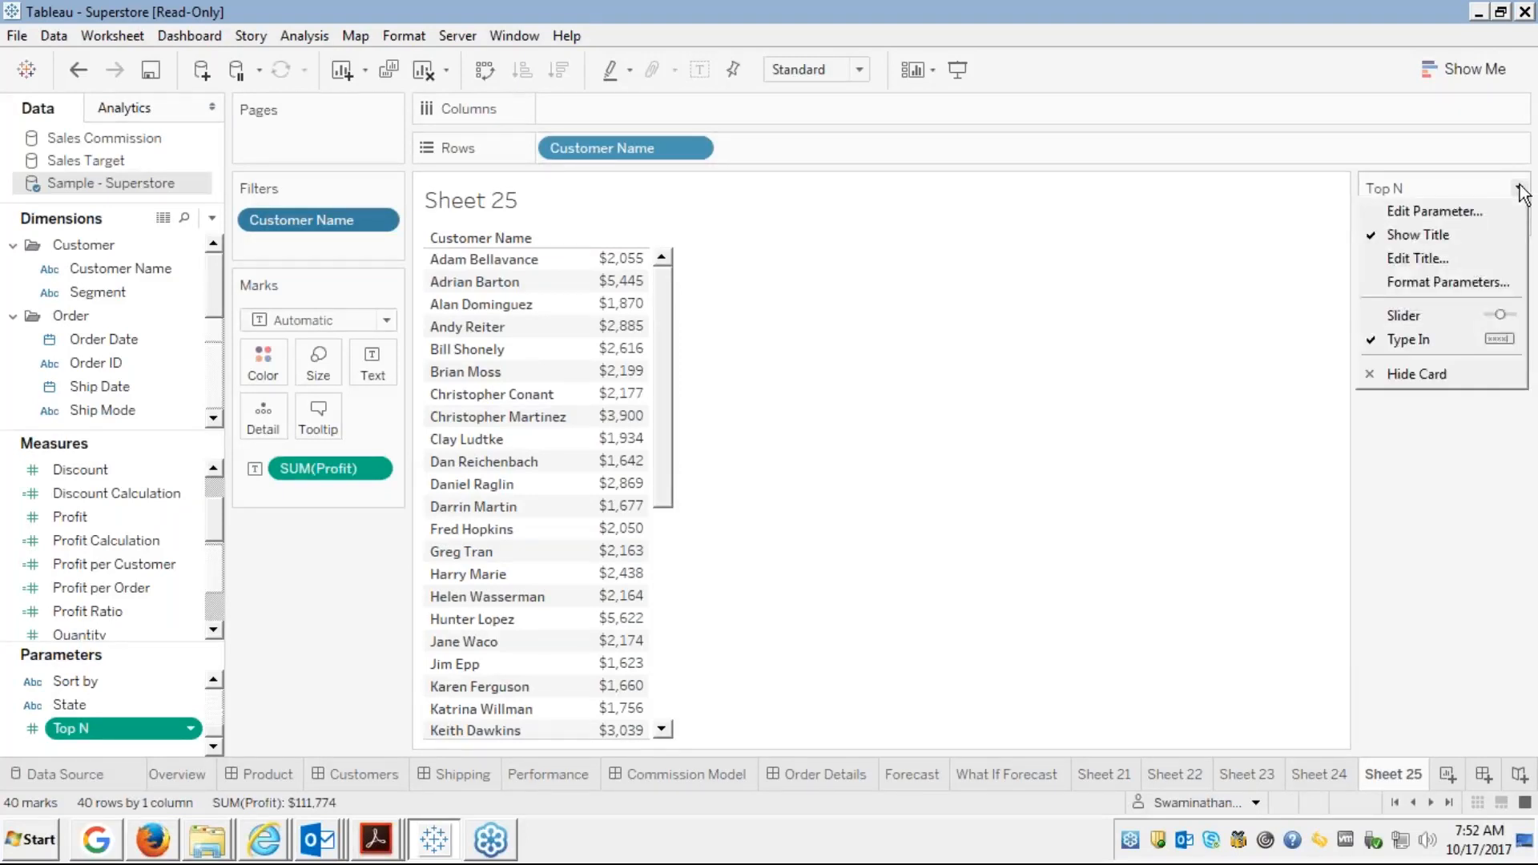
click(1237, 361)
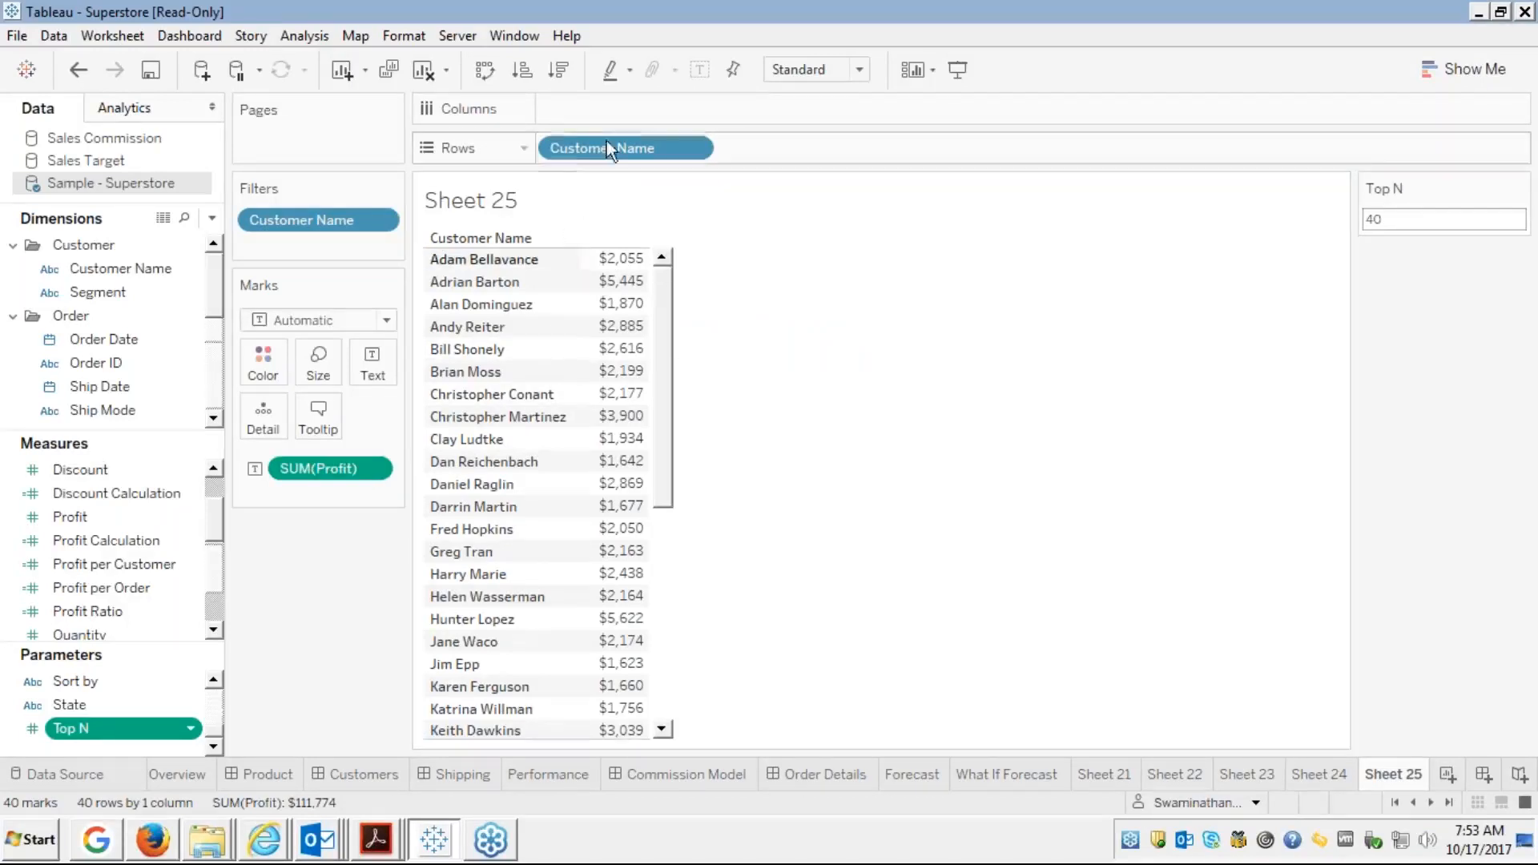
Sort the customer list by SUM(Profit), first ascending, then switch to descending order
click(522, 72)
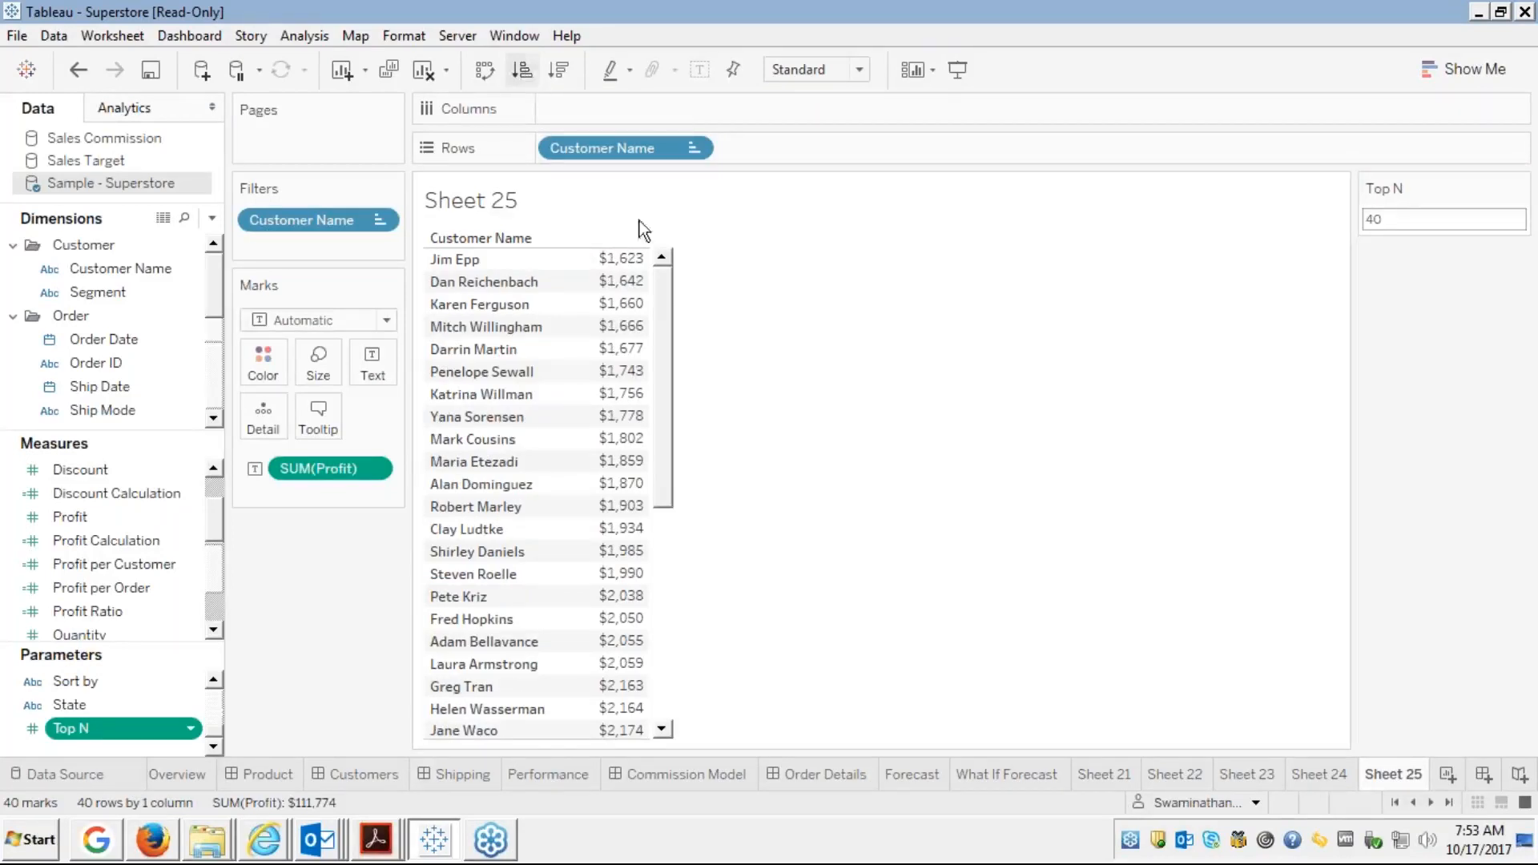
click(661, 730)
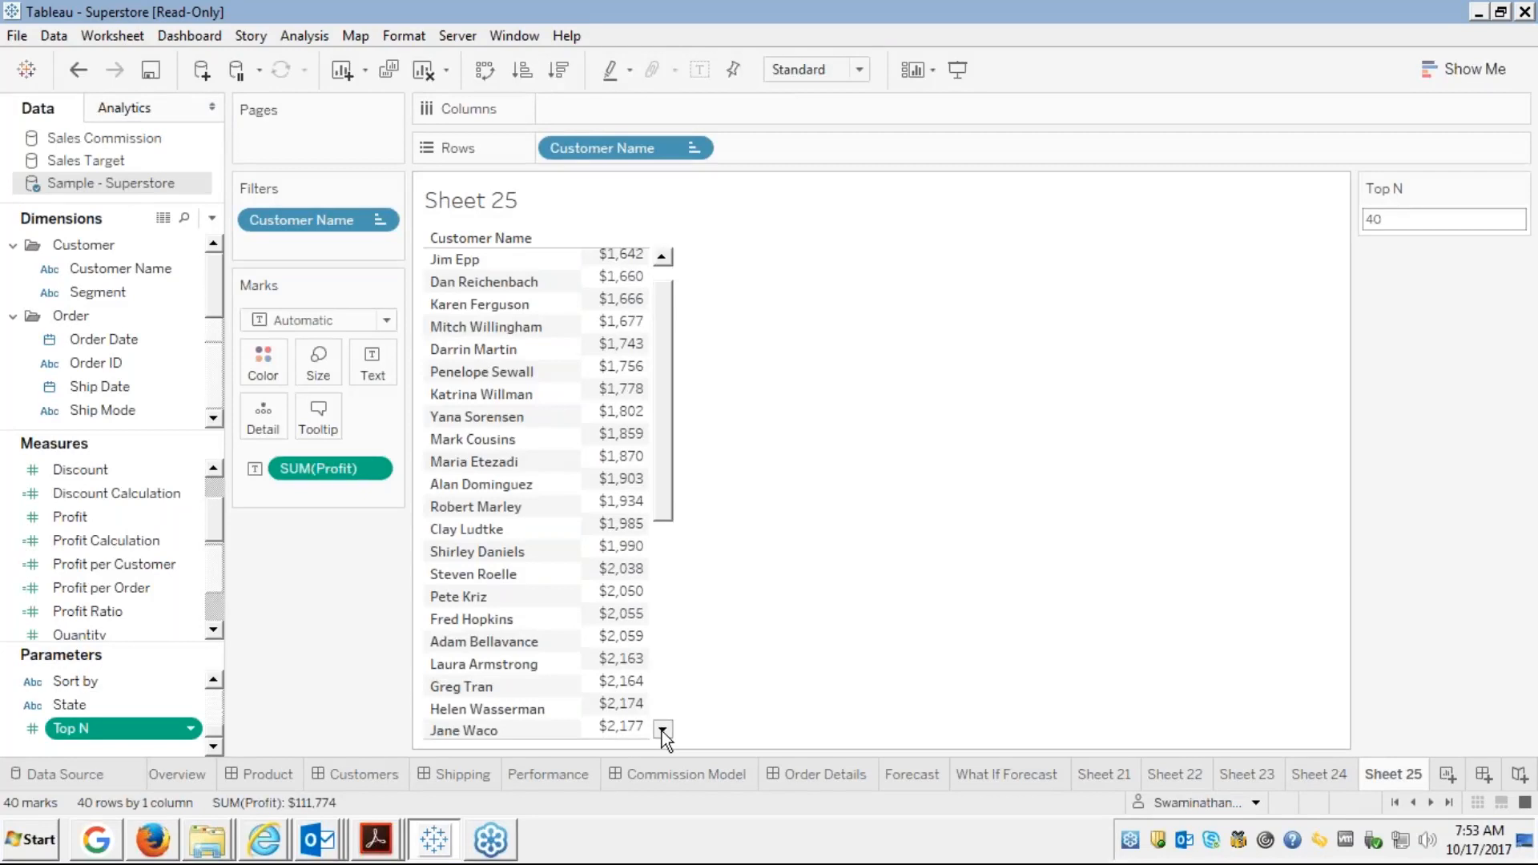
drag(662, 731, 663, 732)
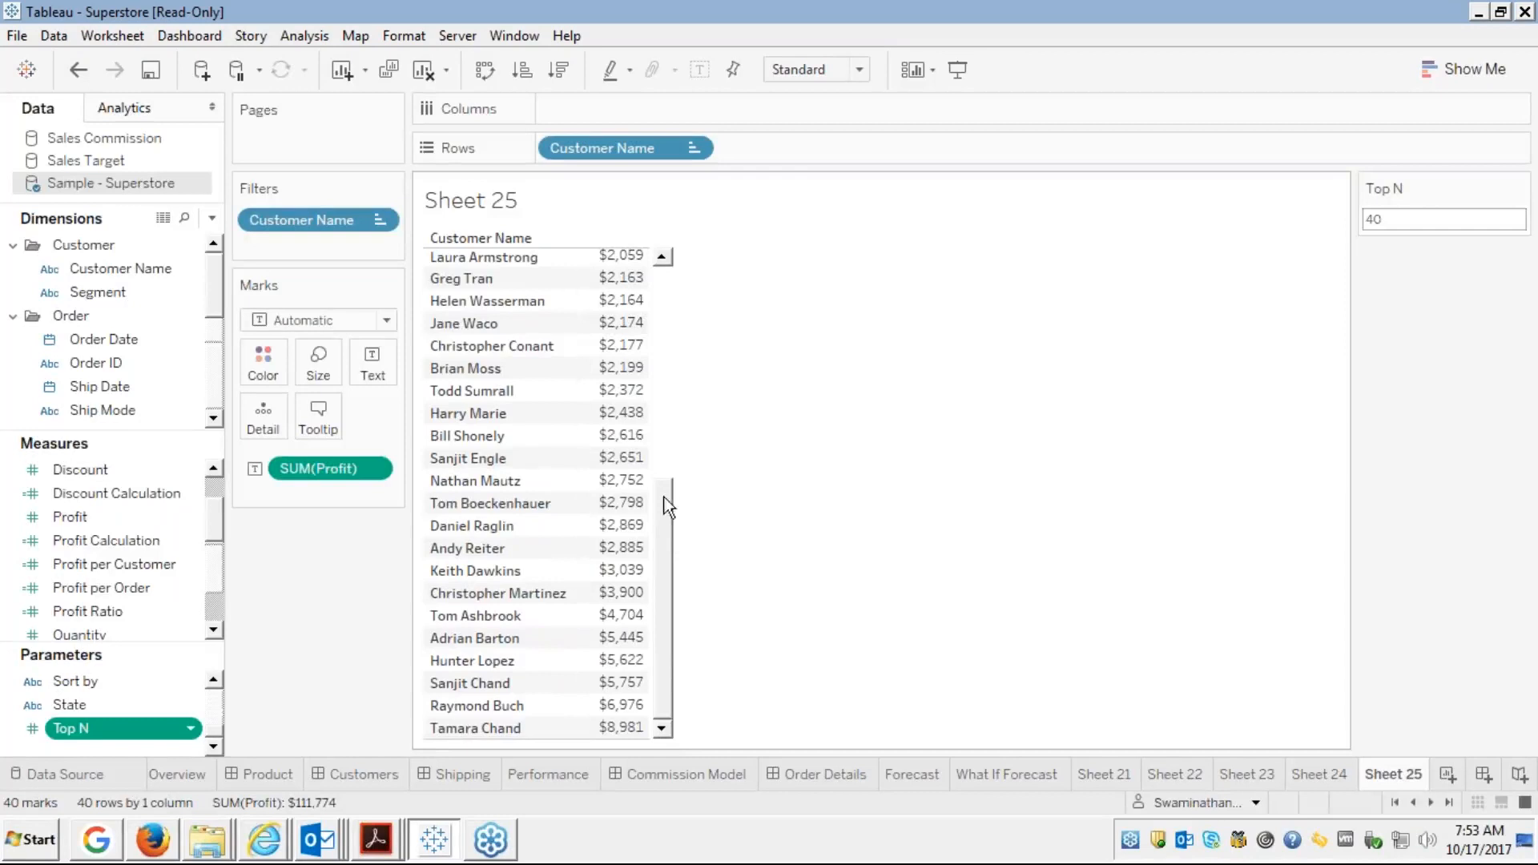
click(662, 277)
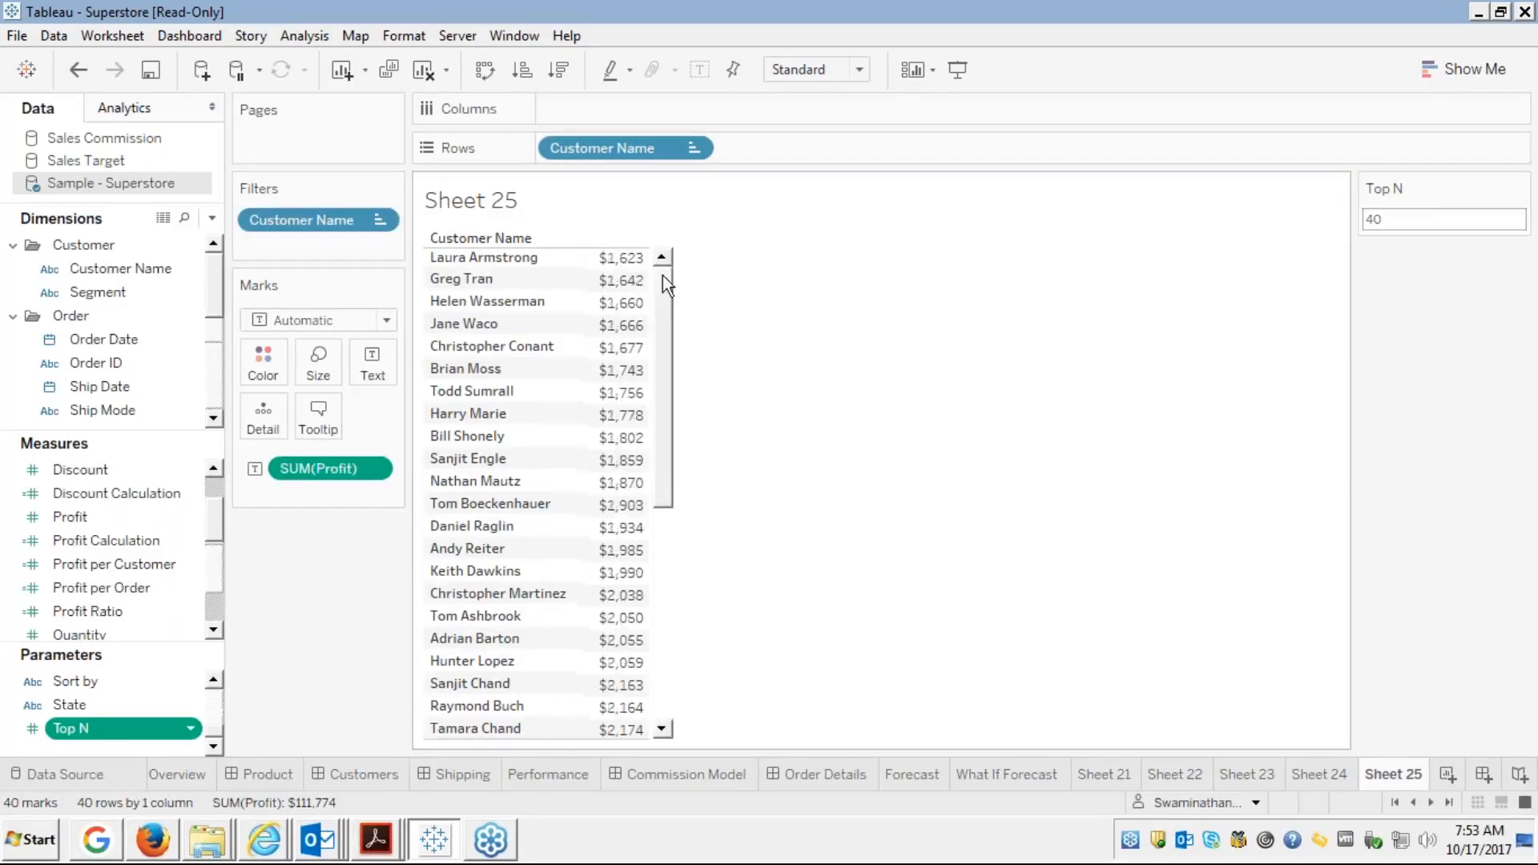
click(558, 71)
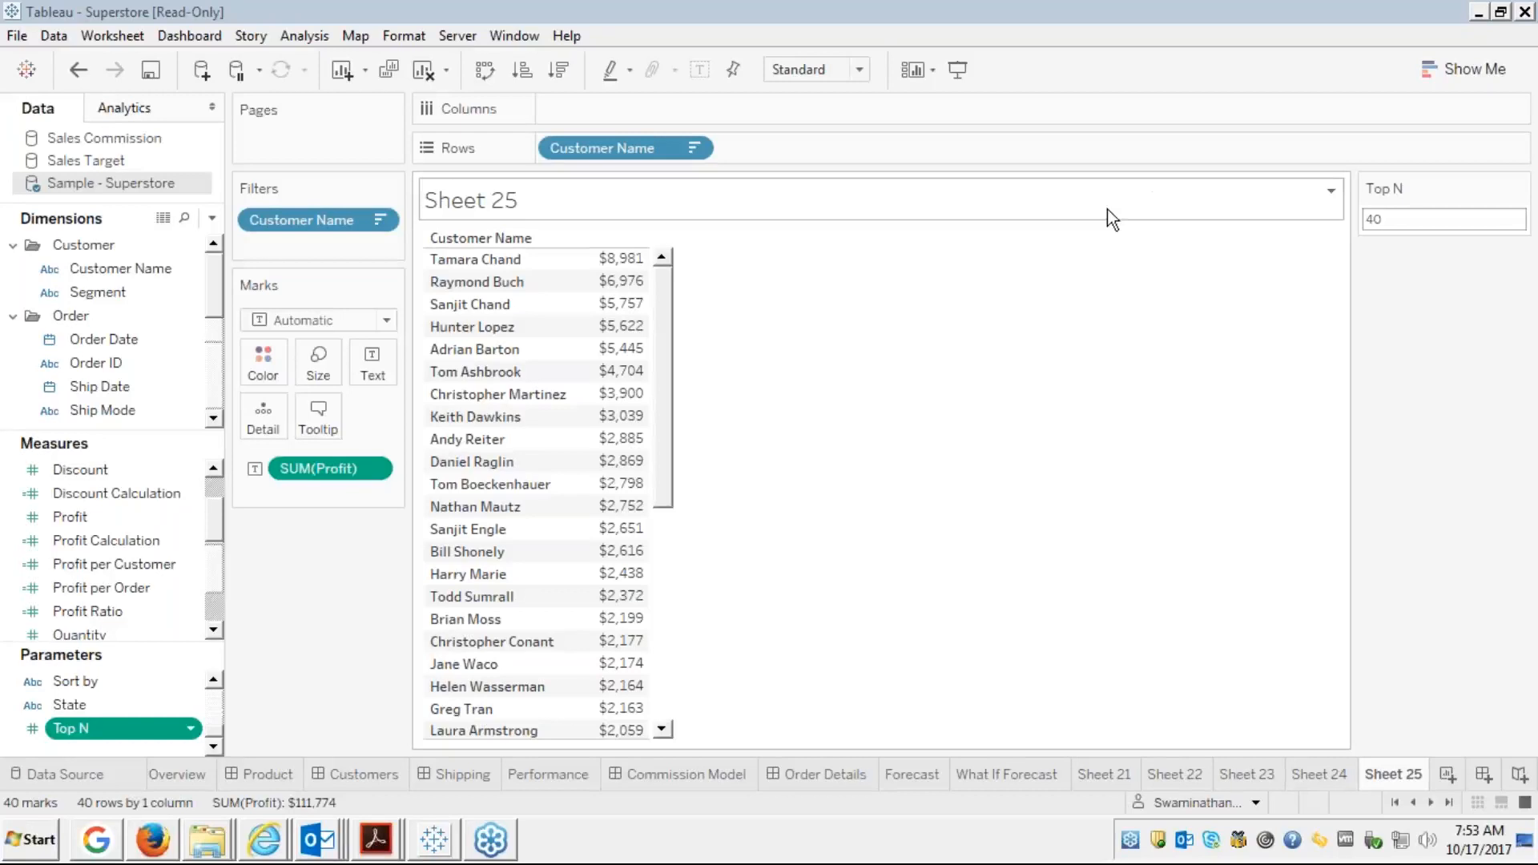
mouse_move(633, 495)
Bring up the Module 4 presentation full screen and advance to the Parameter - Filters (Solution) slide
click(160, 845)
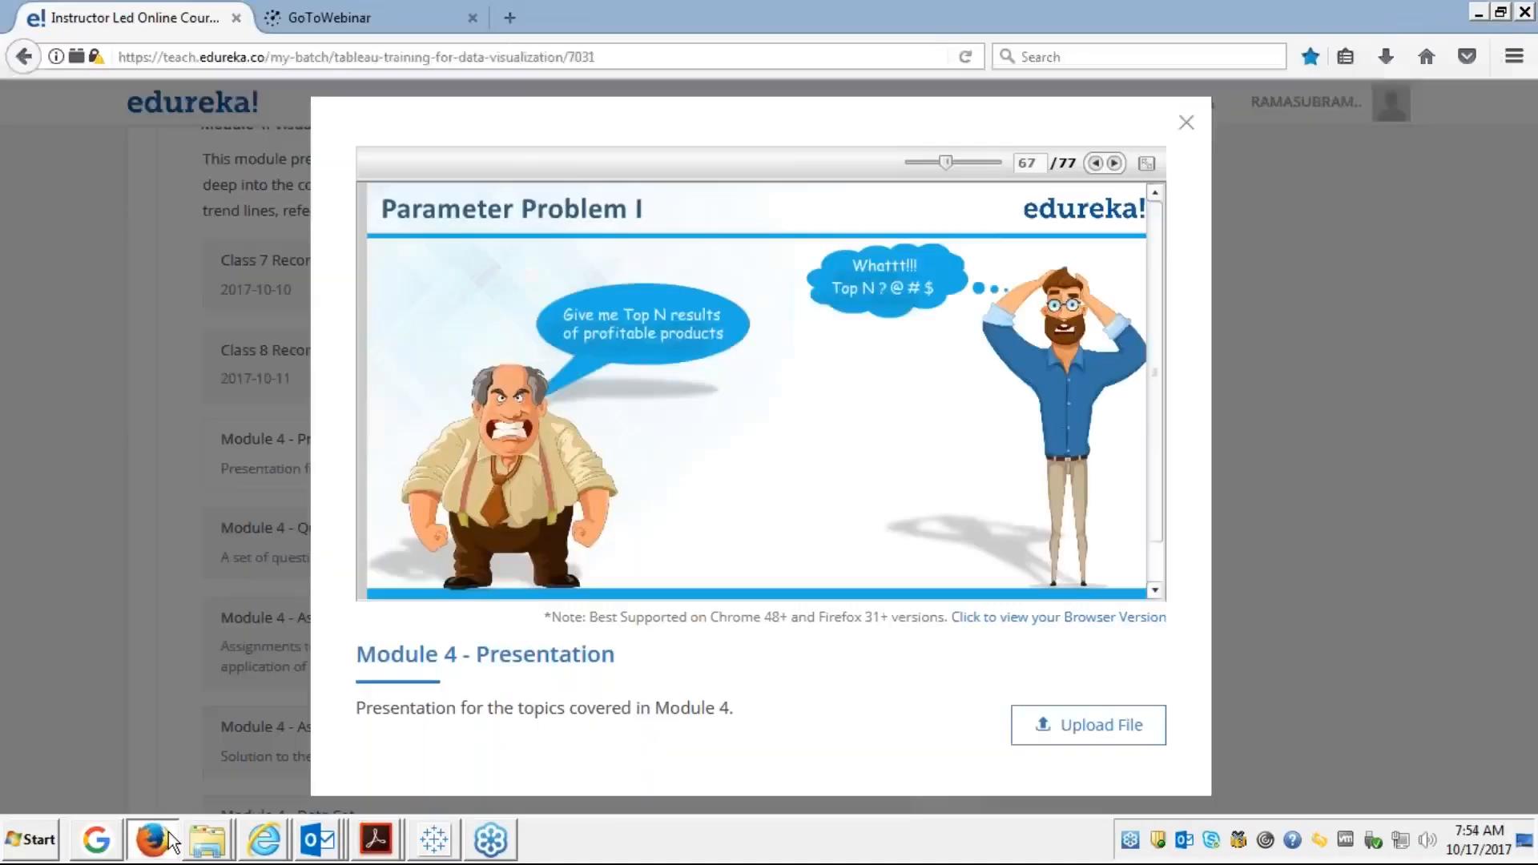
click(1147, 165)
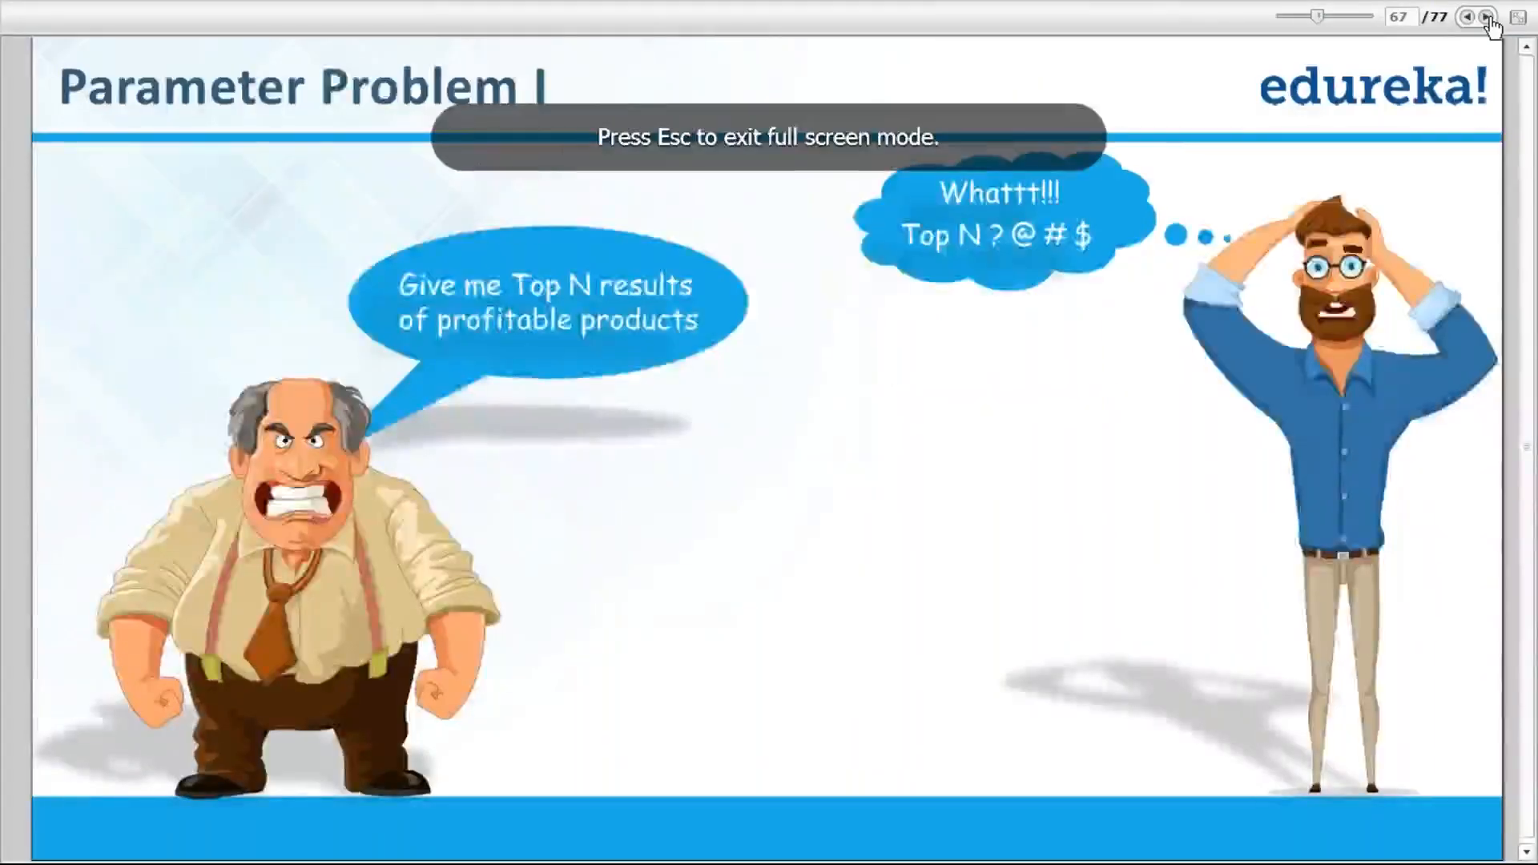
click(1486, 17)
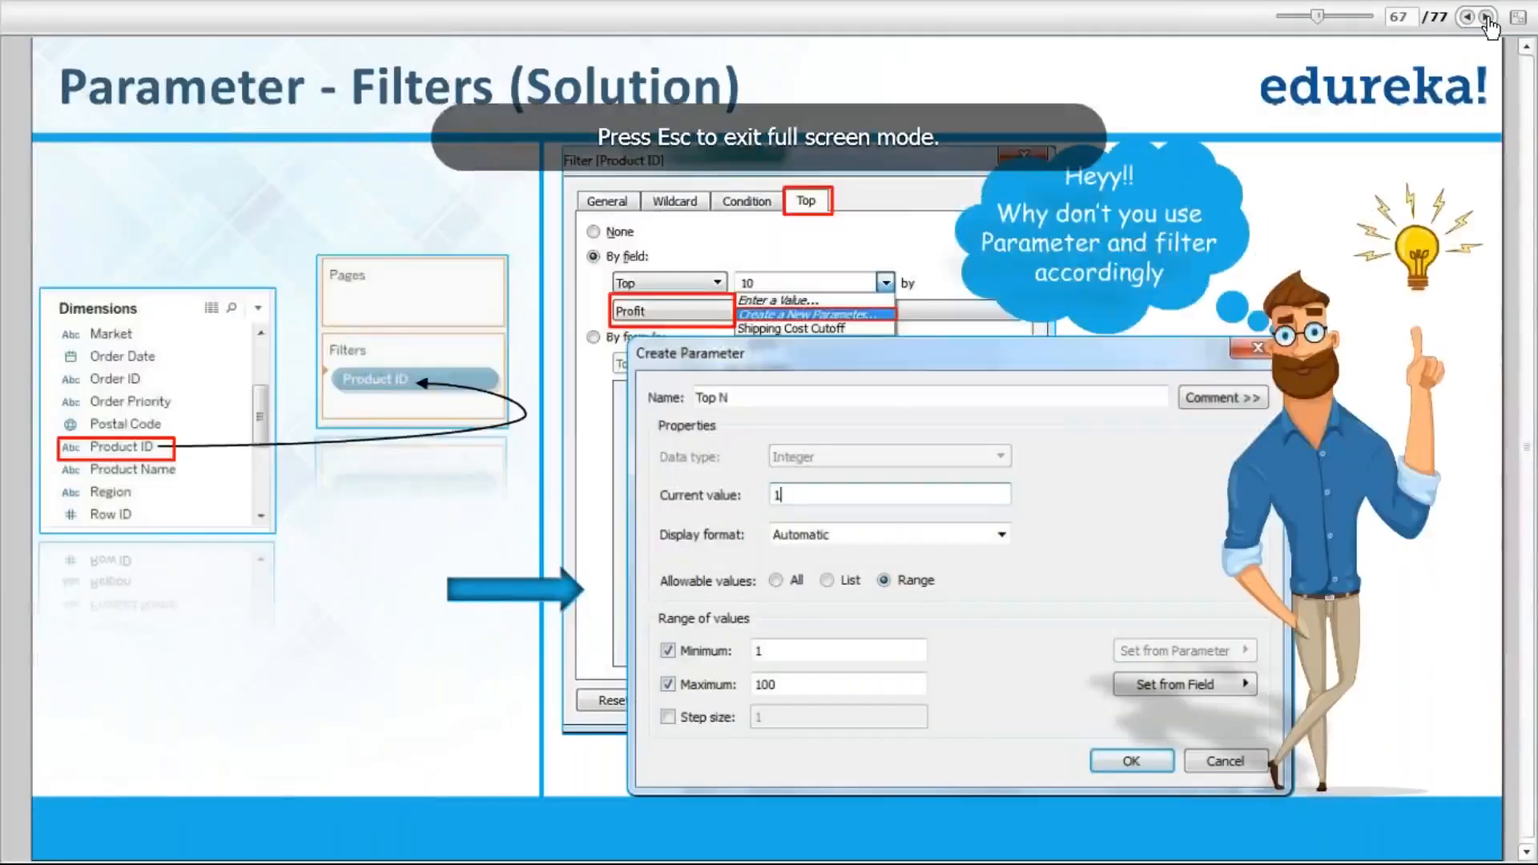
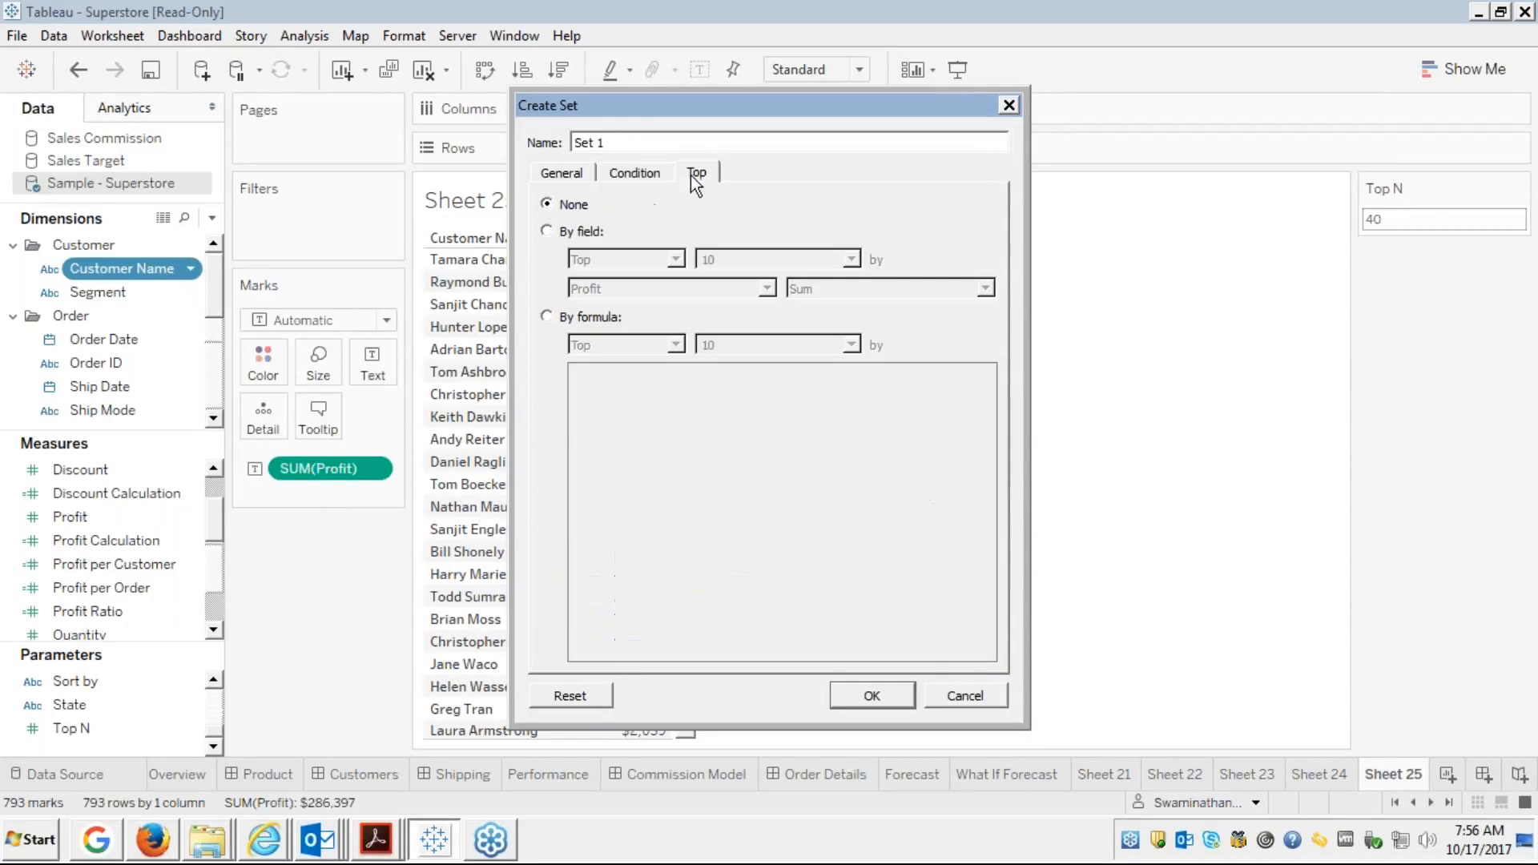
Name the set 'Parameter Set' and define it as the Top N customers by Sum of Profit
click(639, 140)
key(BackSpace)
key(BackSpace)
key(BackSpace)
key(BackSpace)
text(Parameter Set)
click(547, 232)
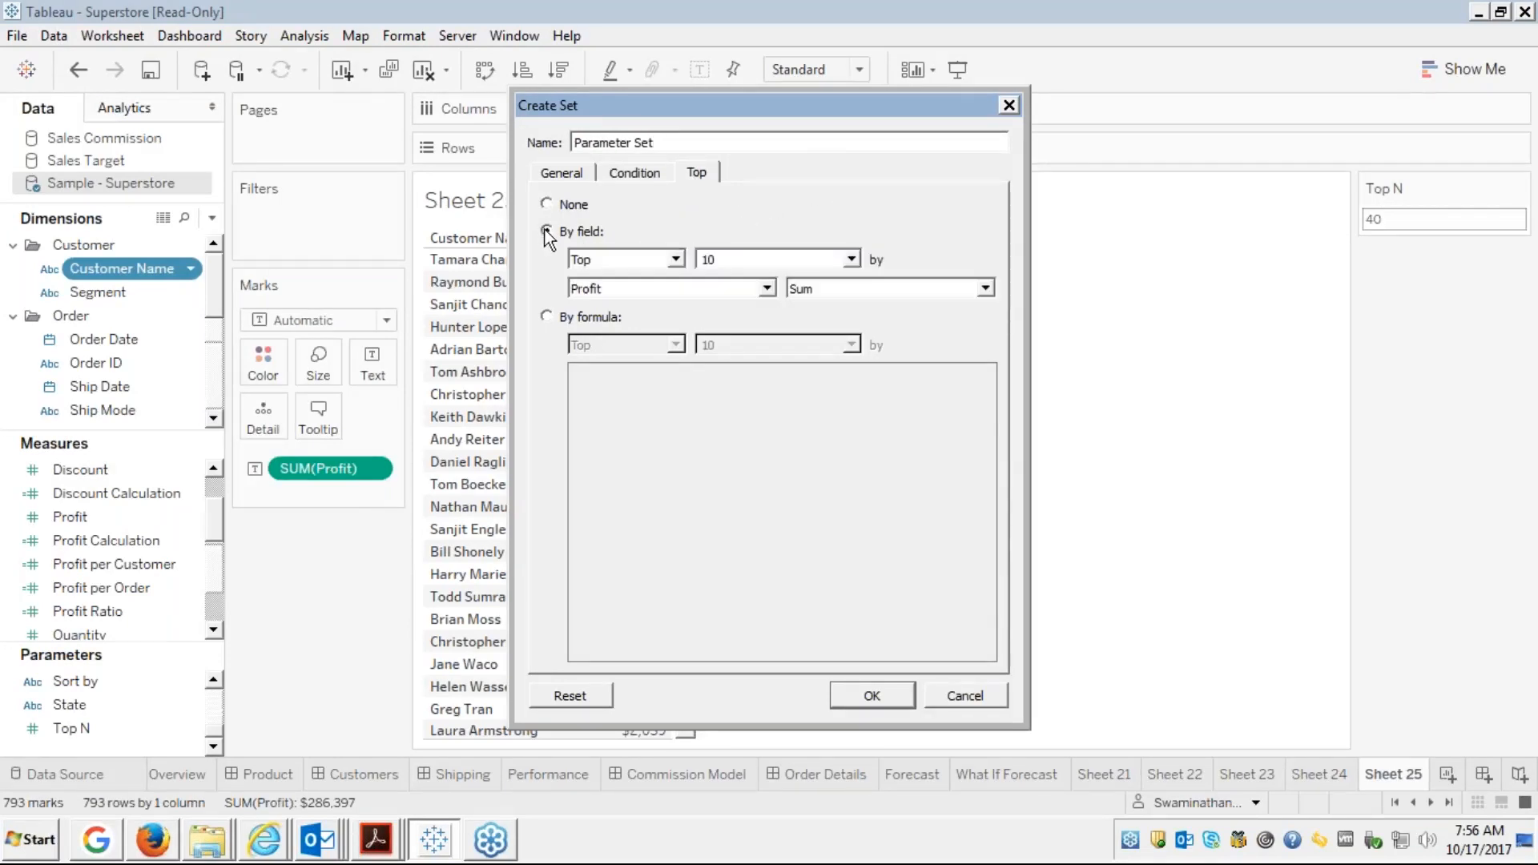
click(852, 260)
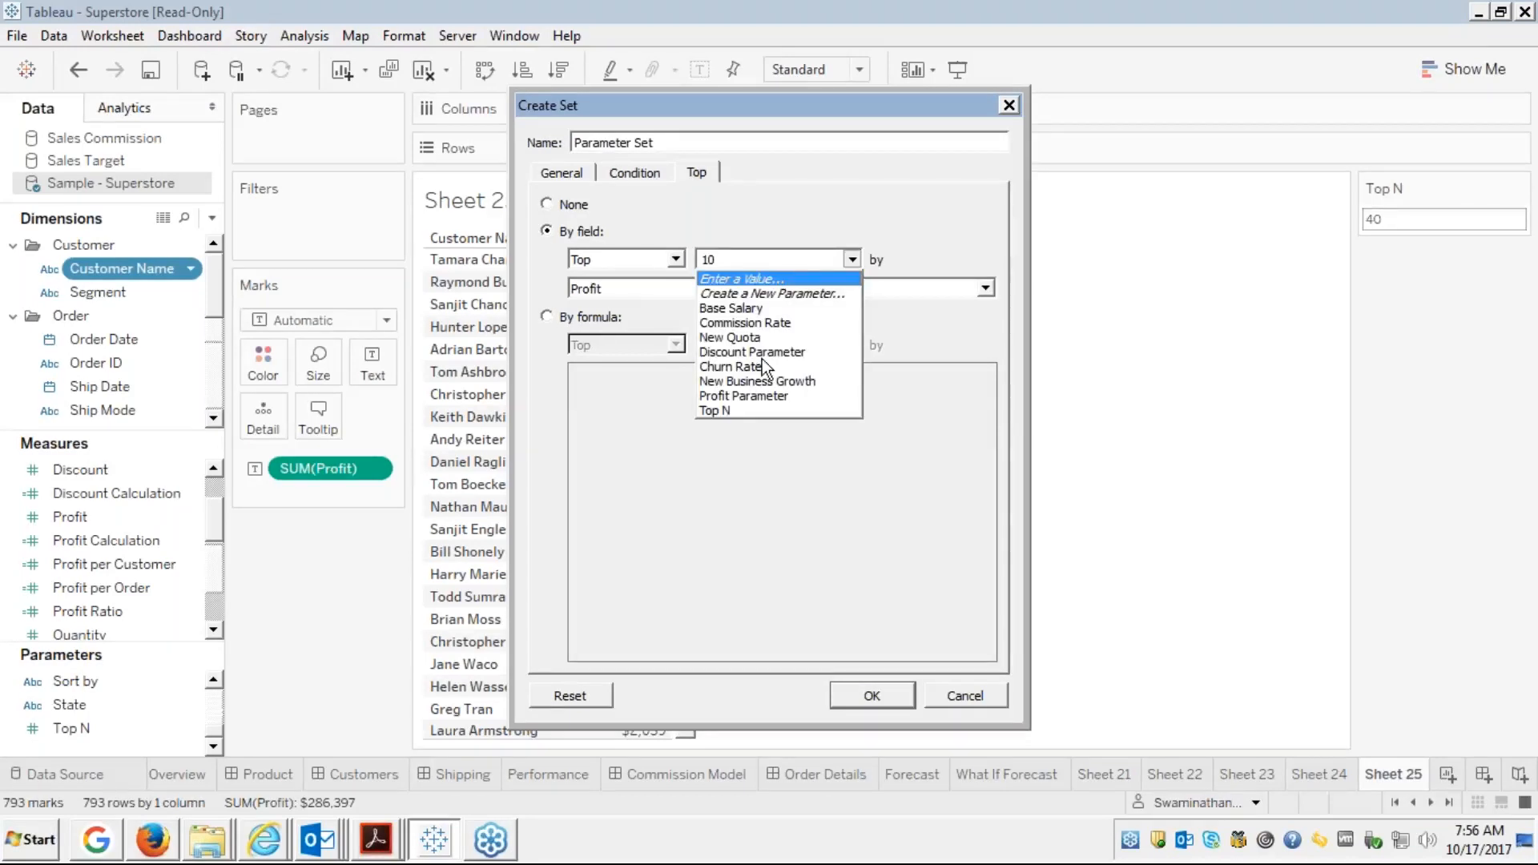
click(732, 412)
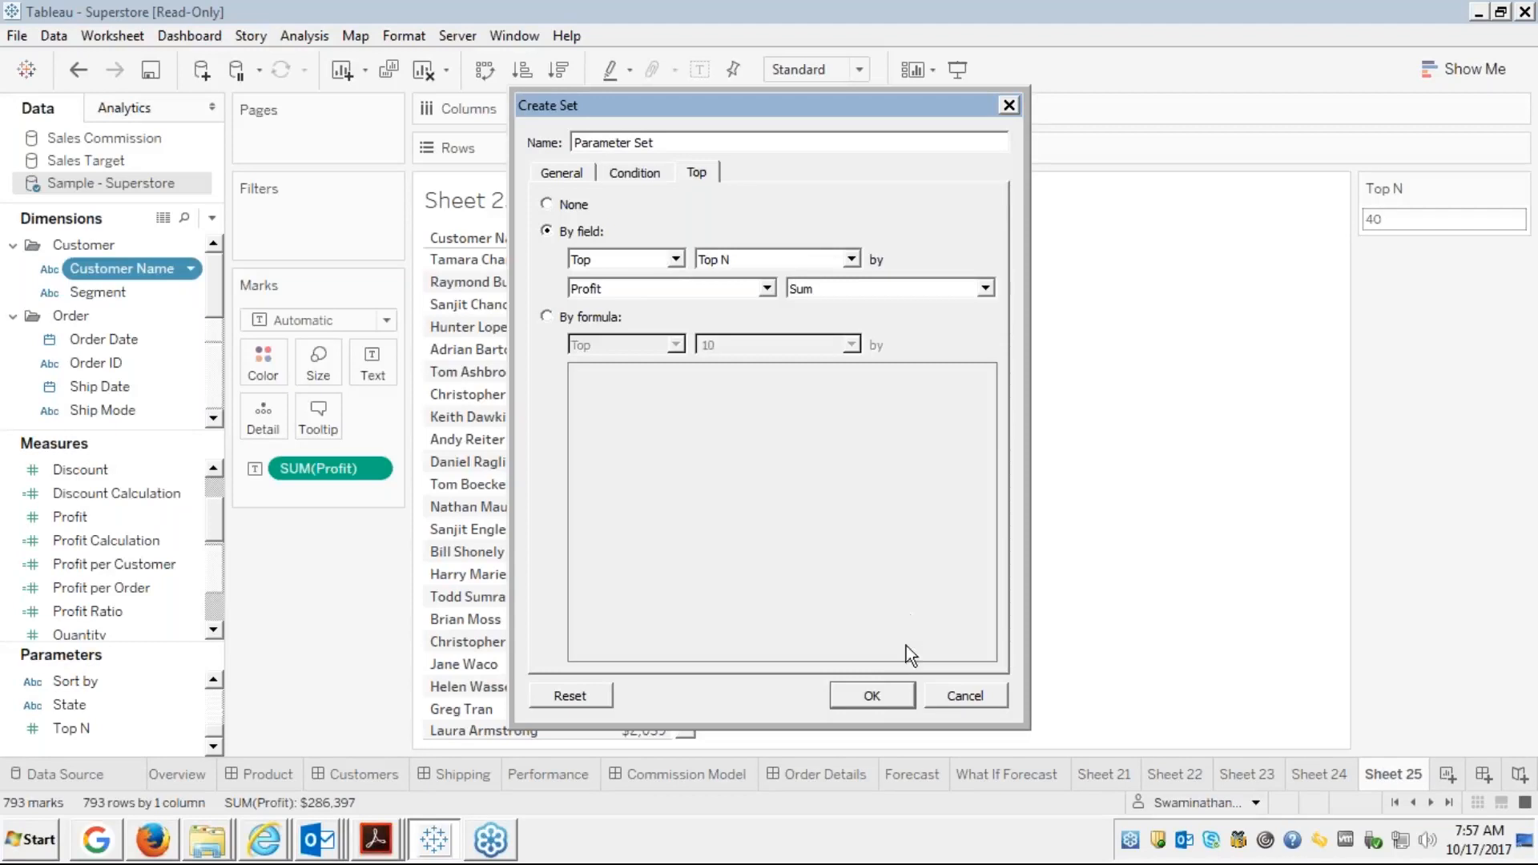
click(863, 694)
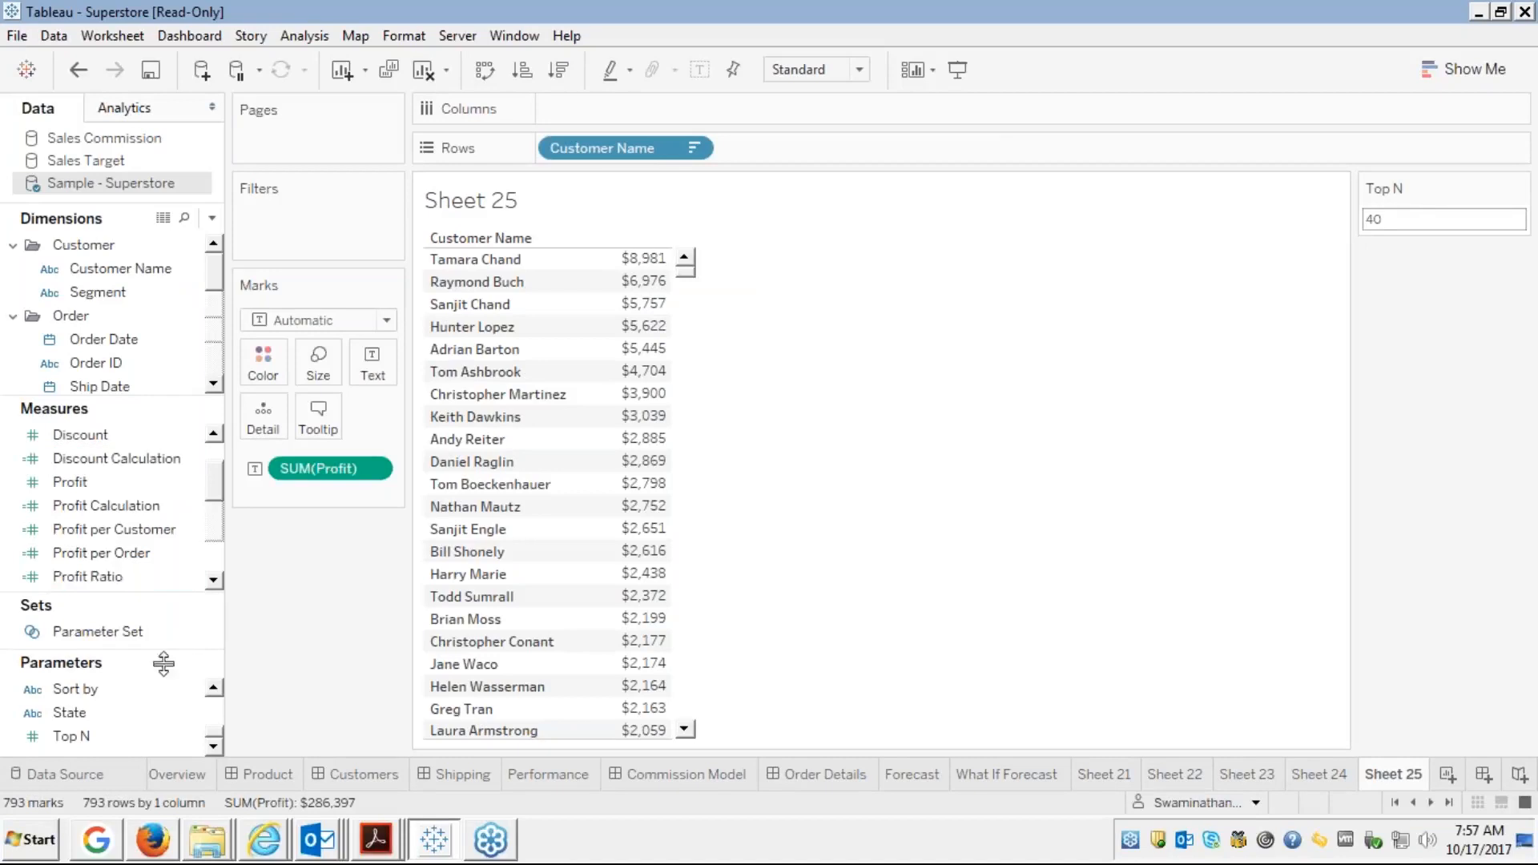
Add Parameter Set to Filters as an In/Out of set filter including both In and Out
click(83, 630)
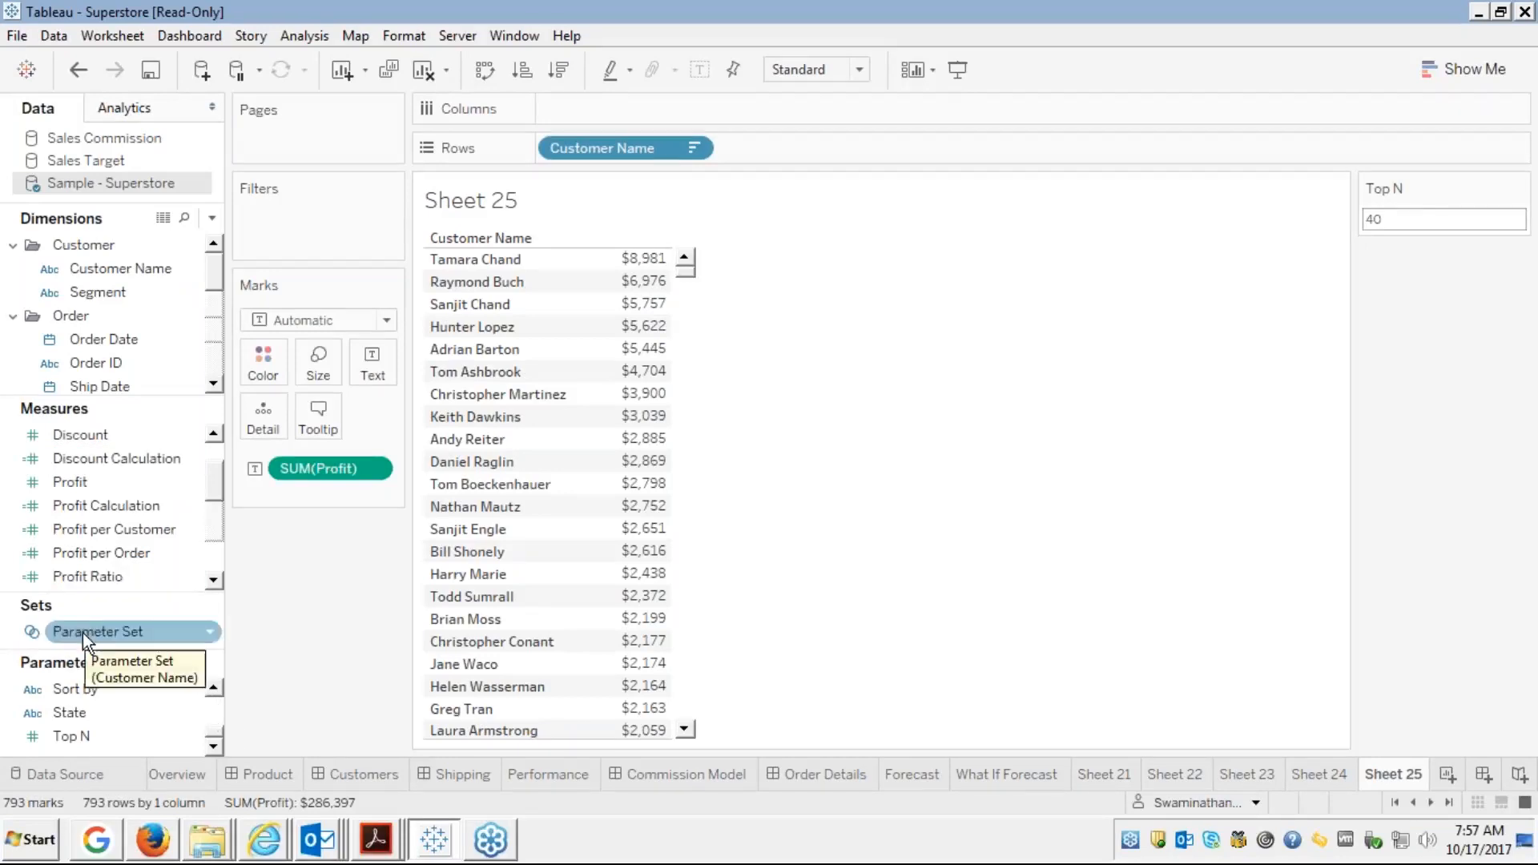
drag(83, 633, 272, 211)
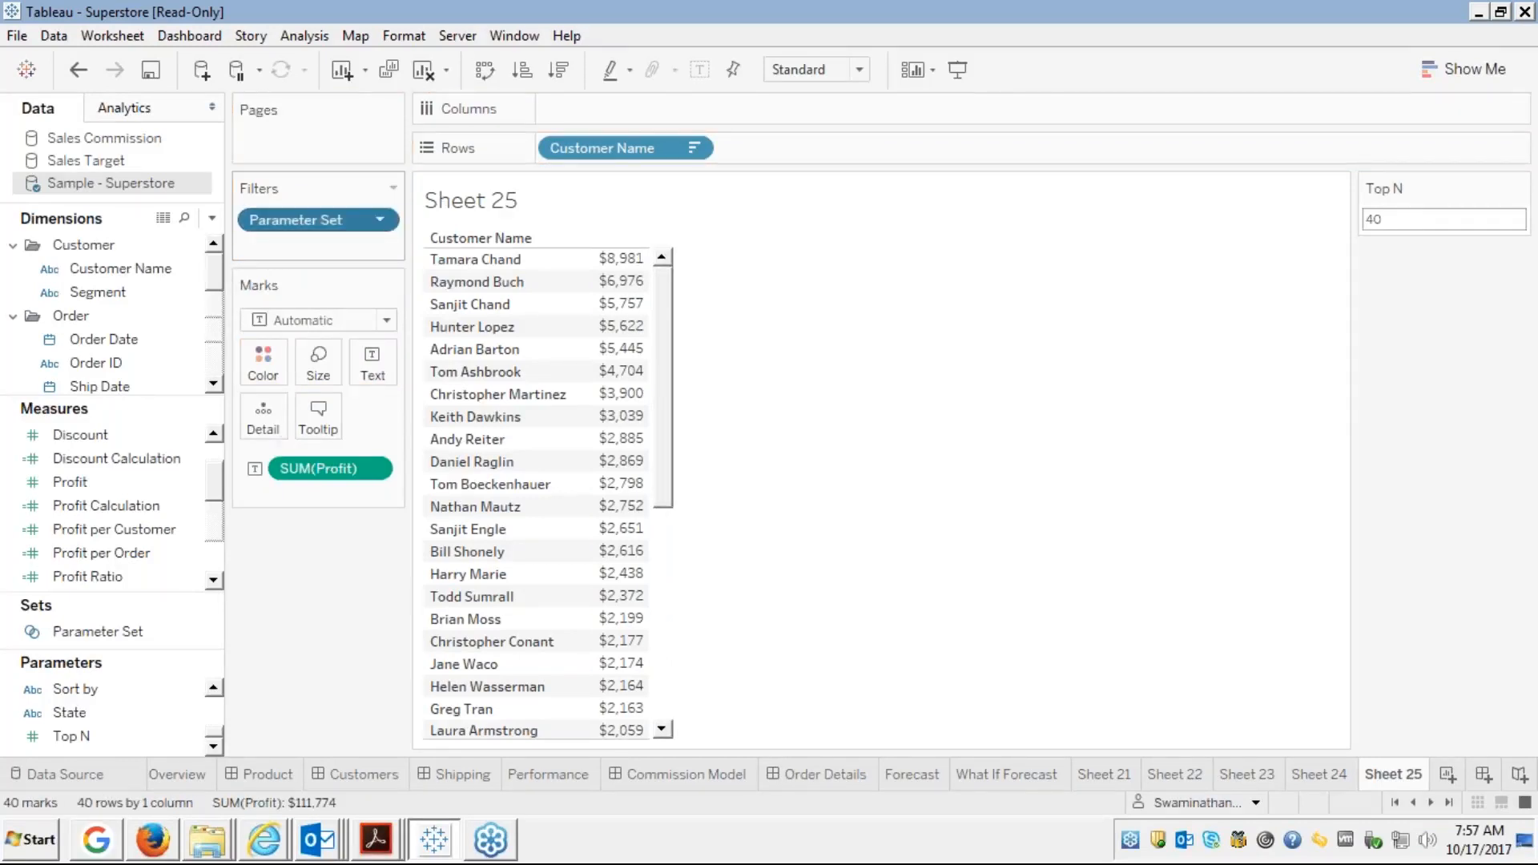
right_click(277, 214)
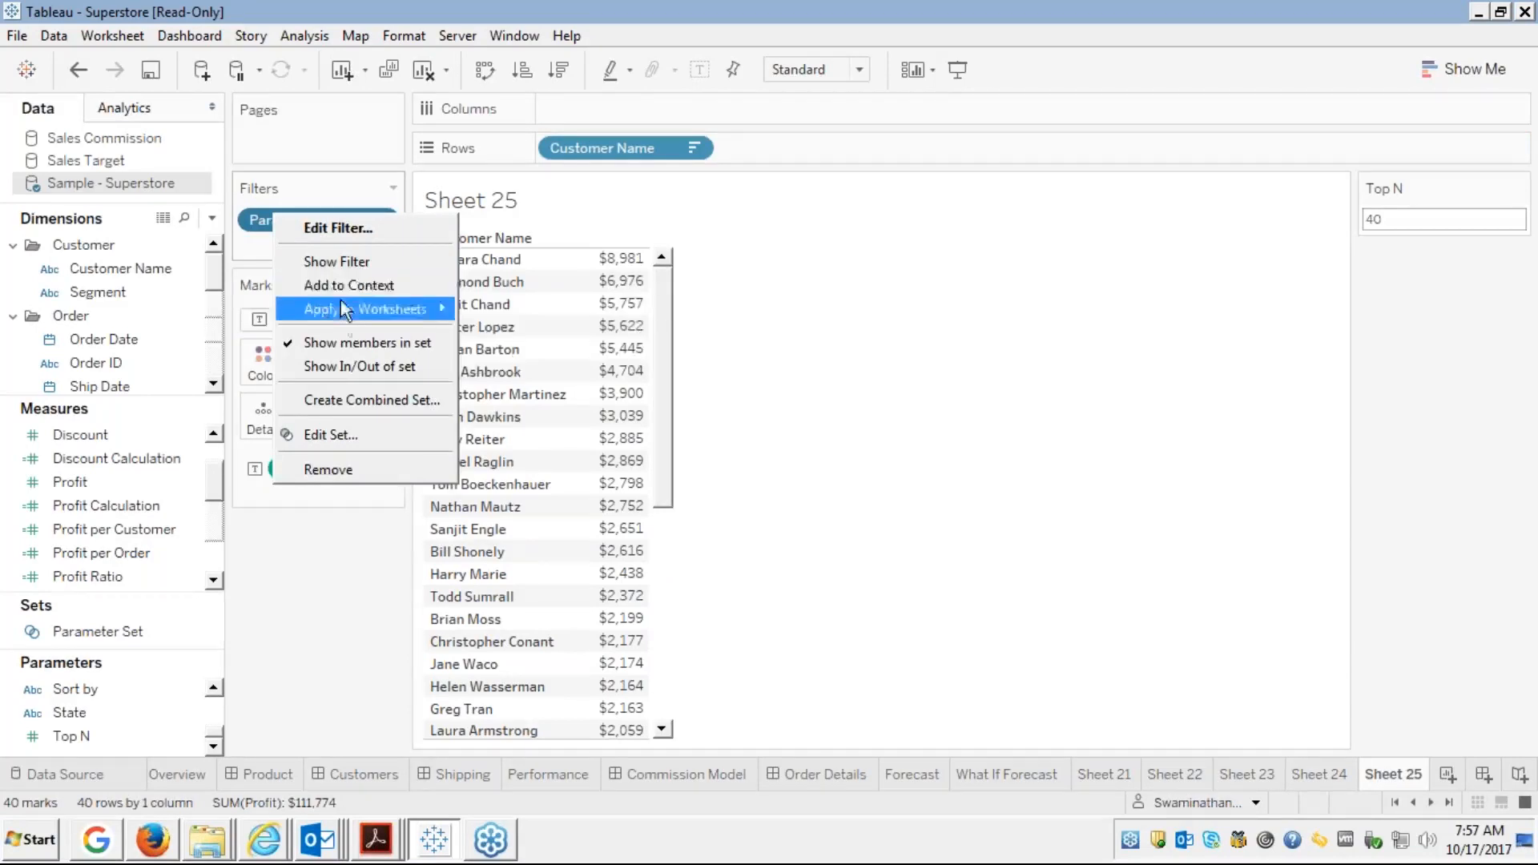
click(339, 363)
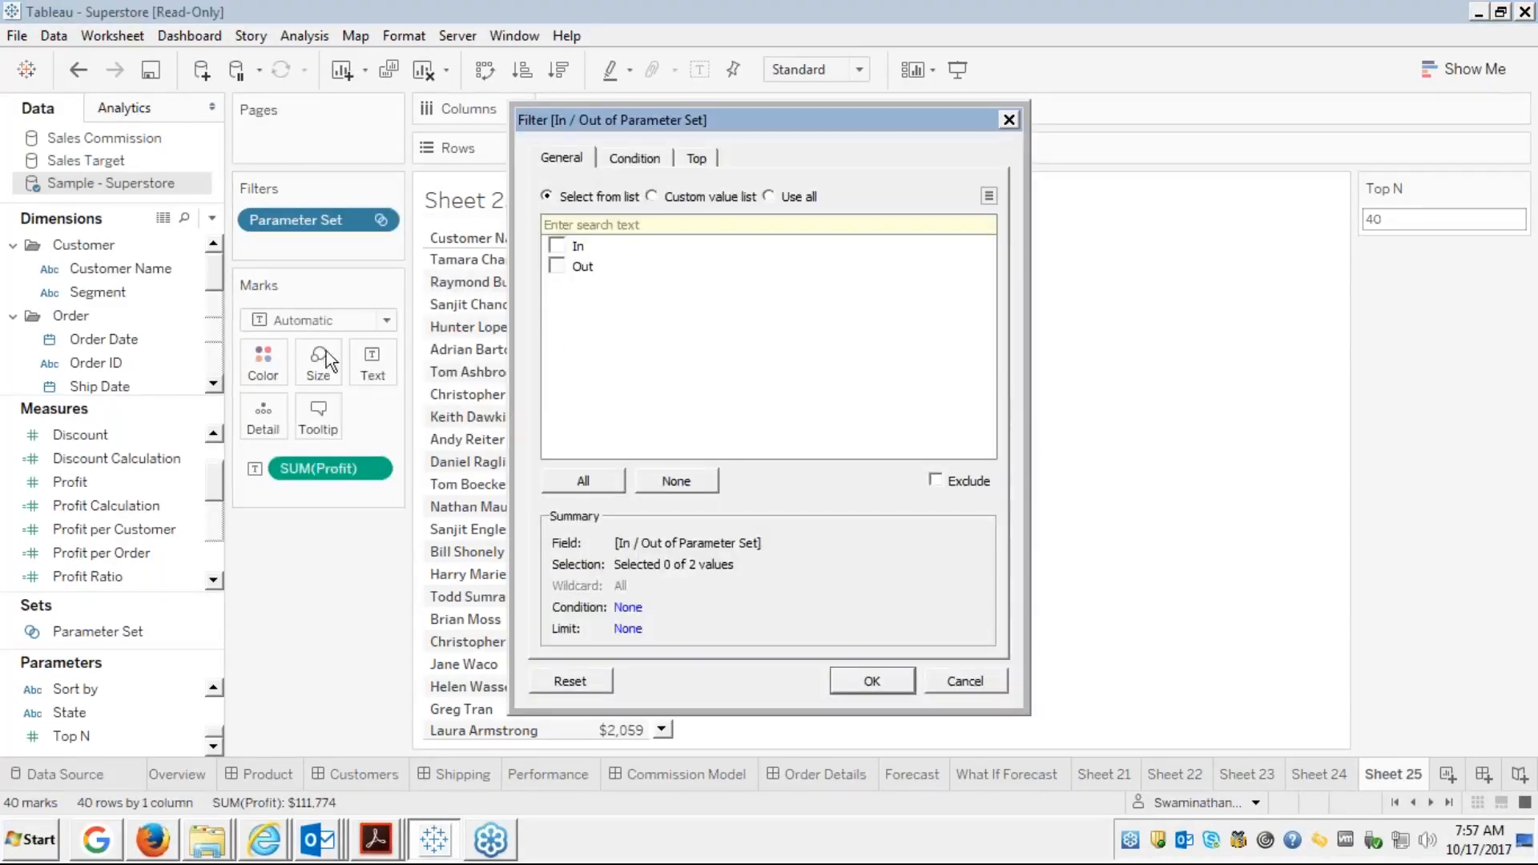
click(557, 246)
click(557, 268)
click(884, 682)
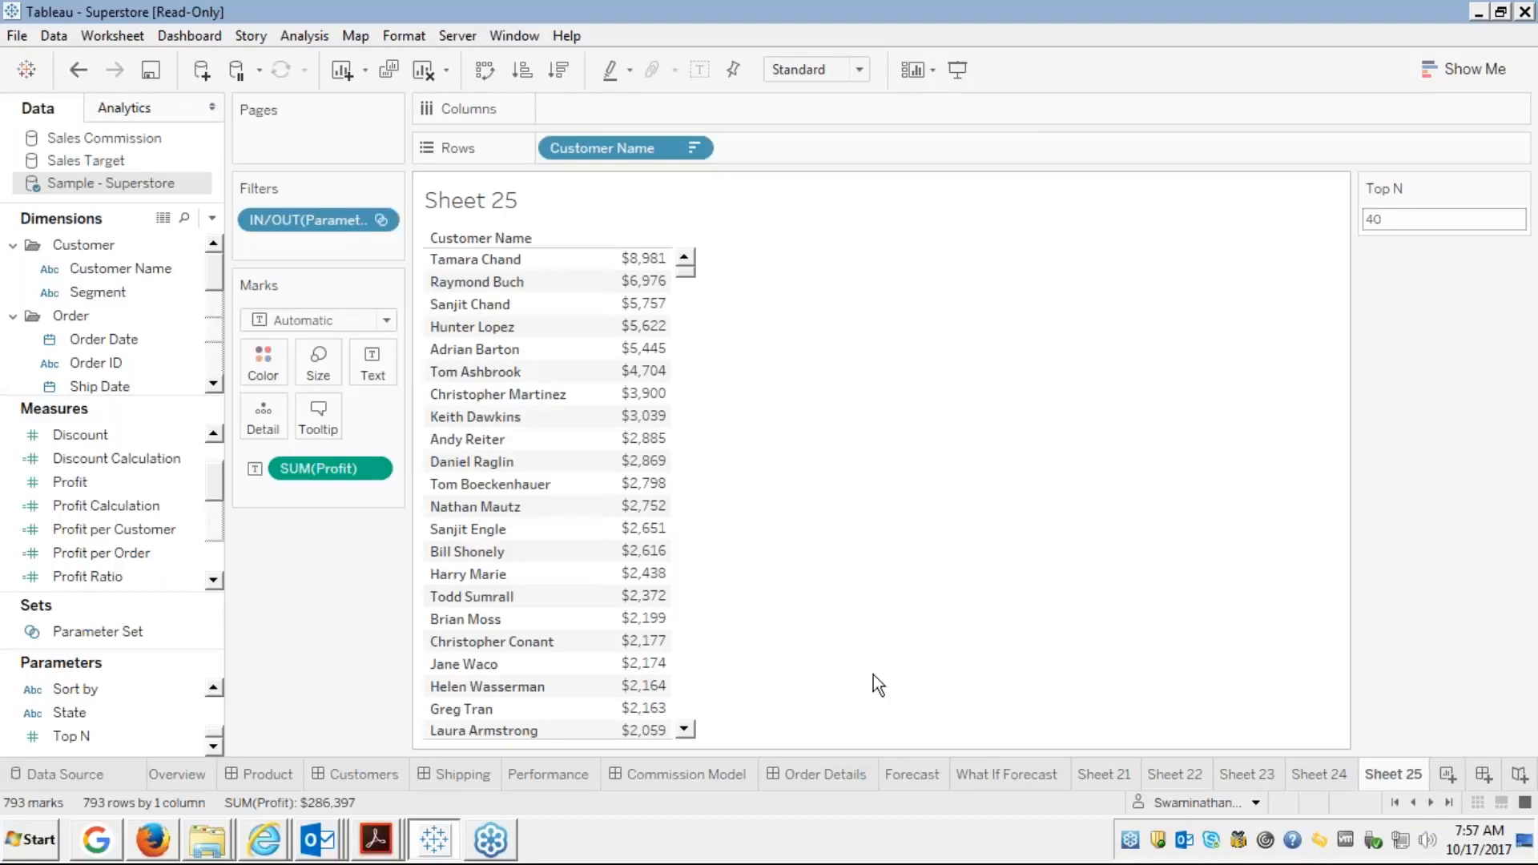
Show the In/Out filter card and keep only In, leaving the 40 top-profit customers
right_click(324, 218)
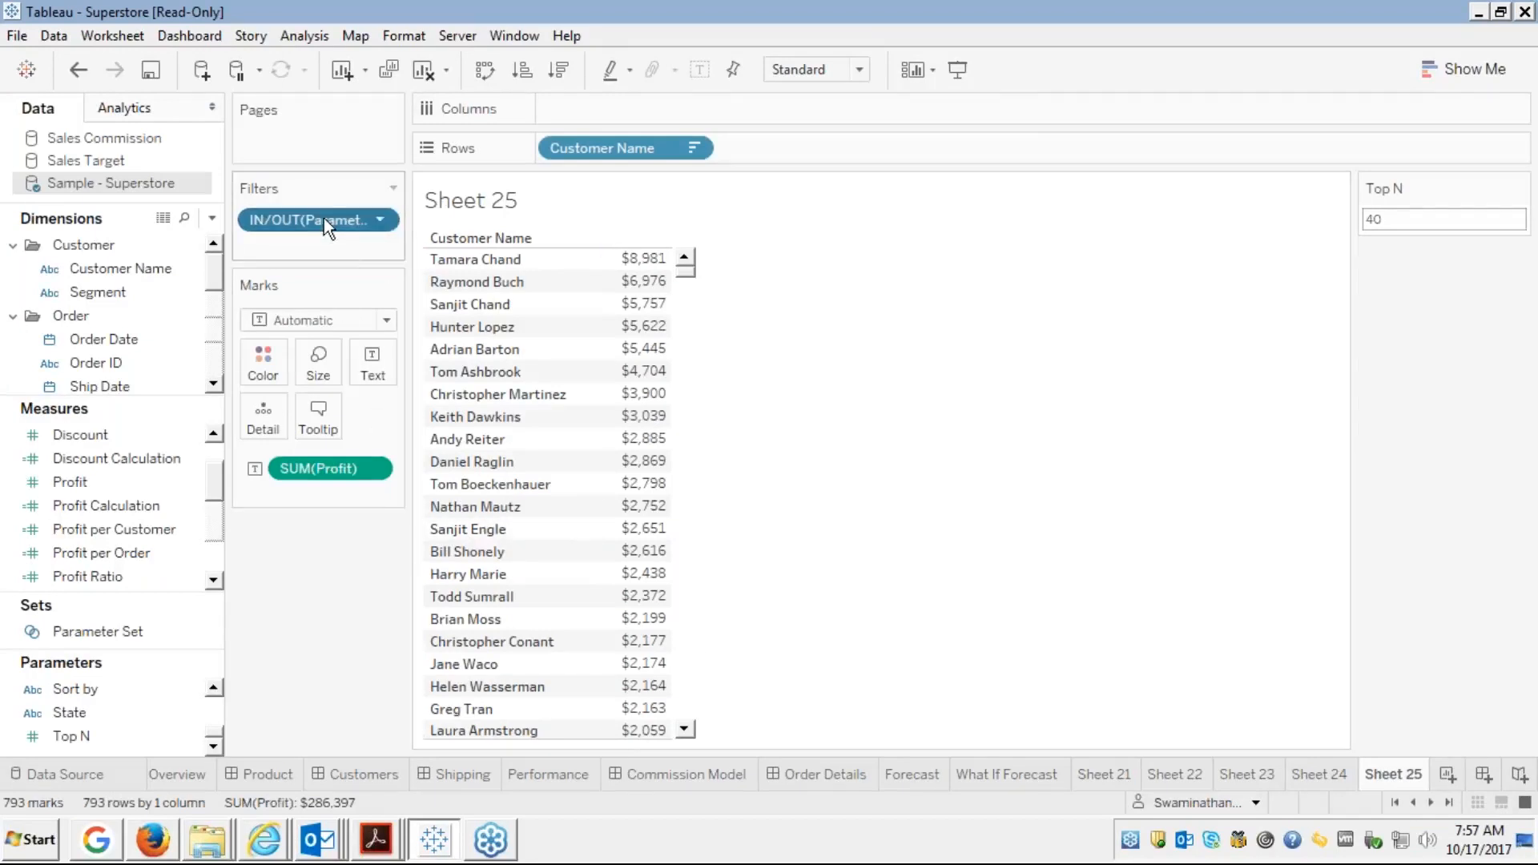
click(352, 269)
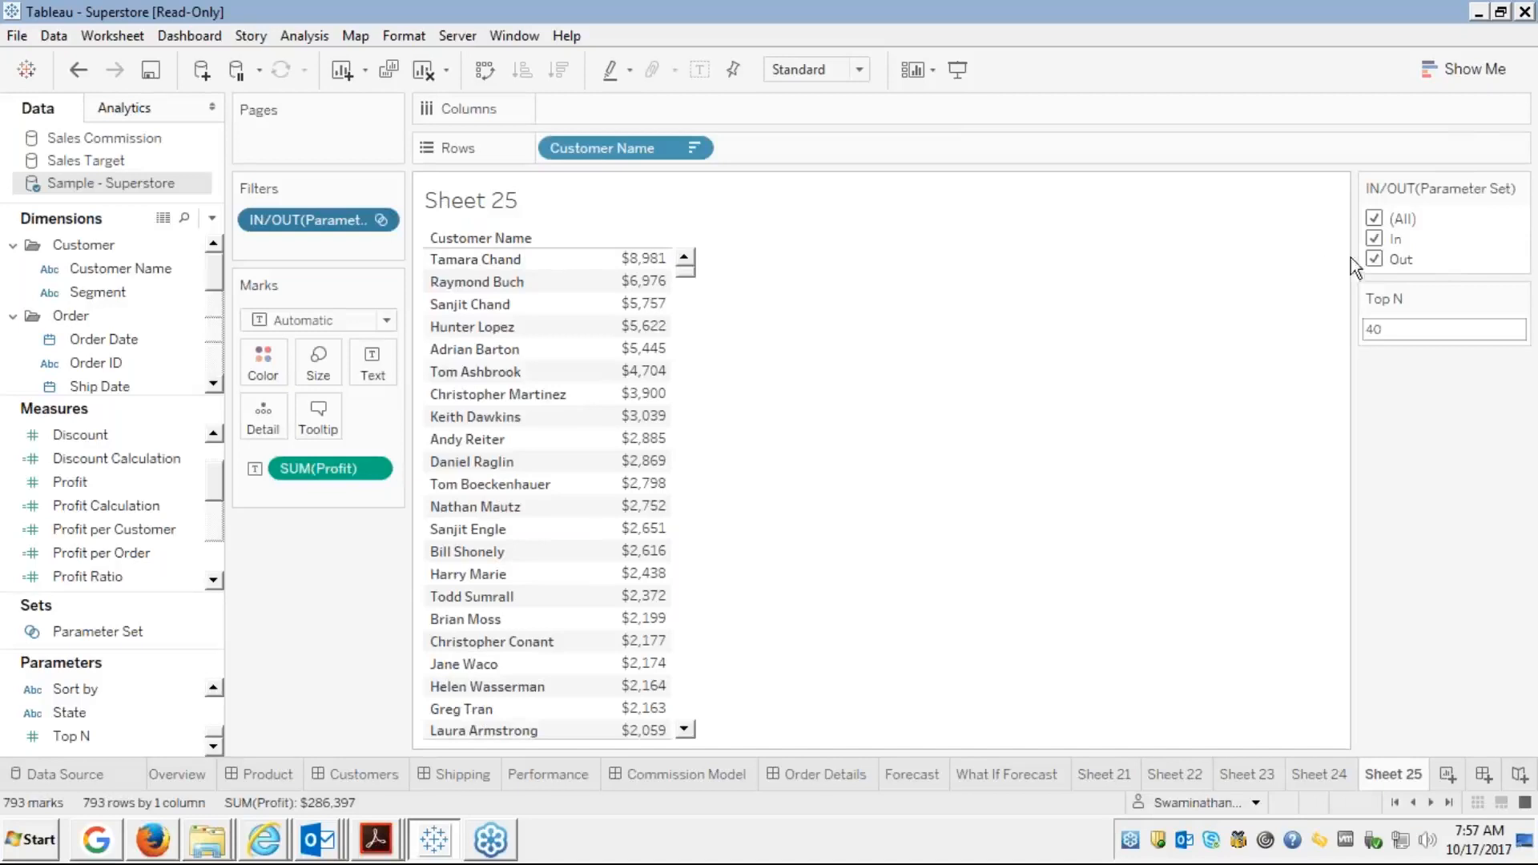
click(1375, 239)
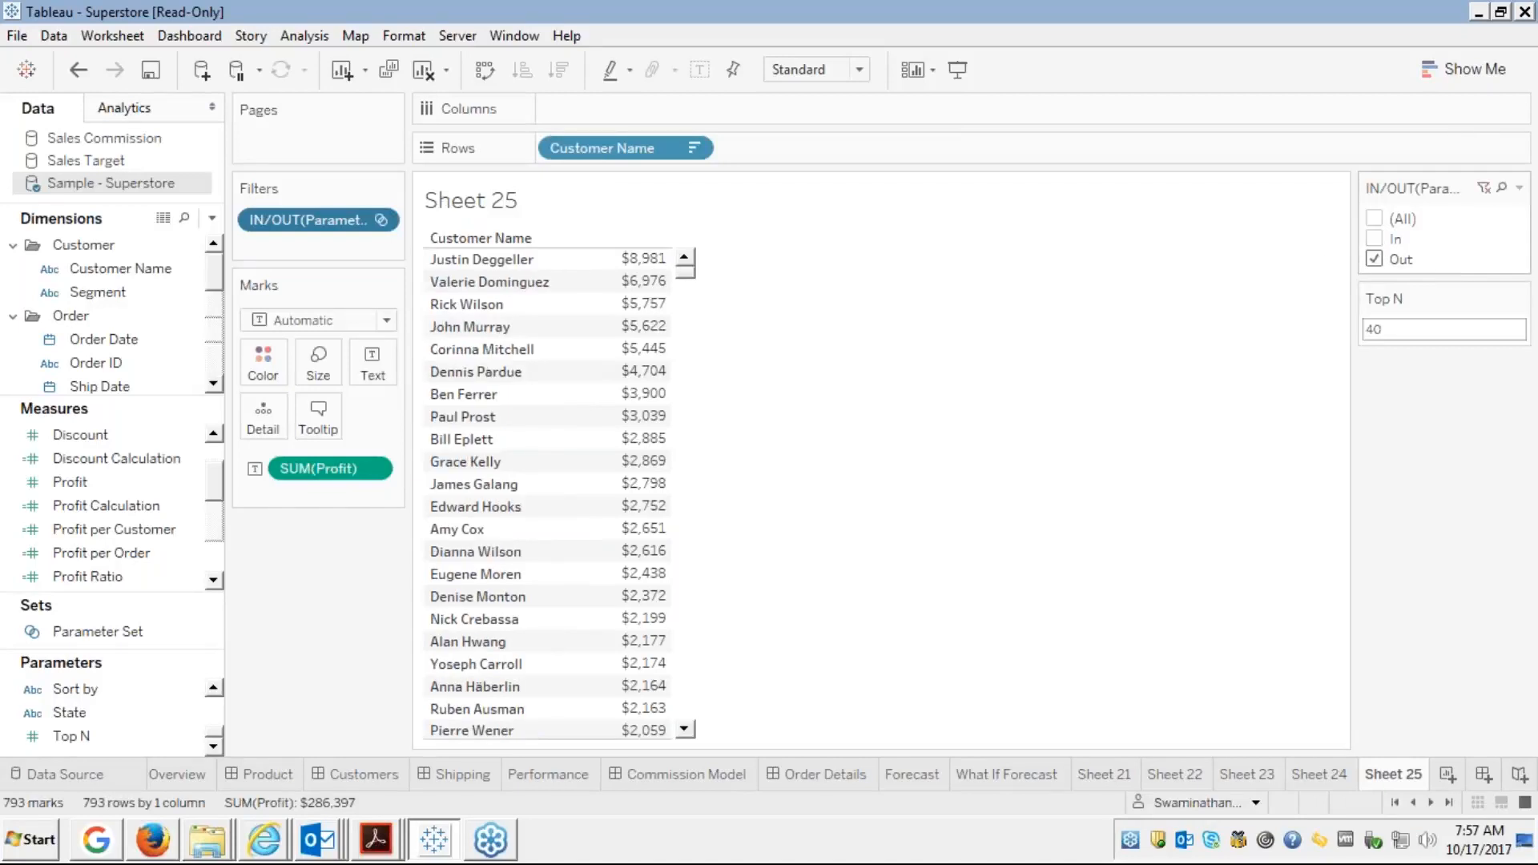
click(1373, 258)
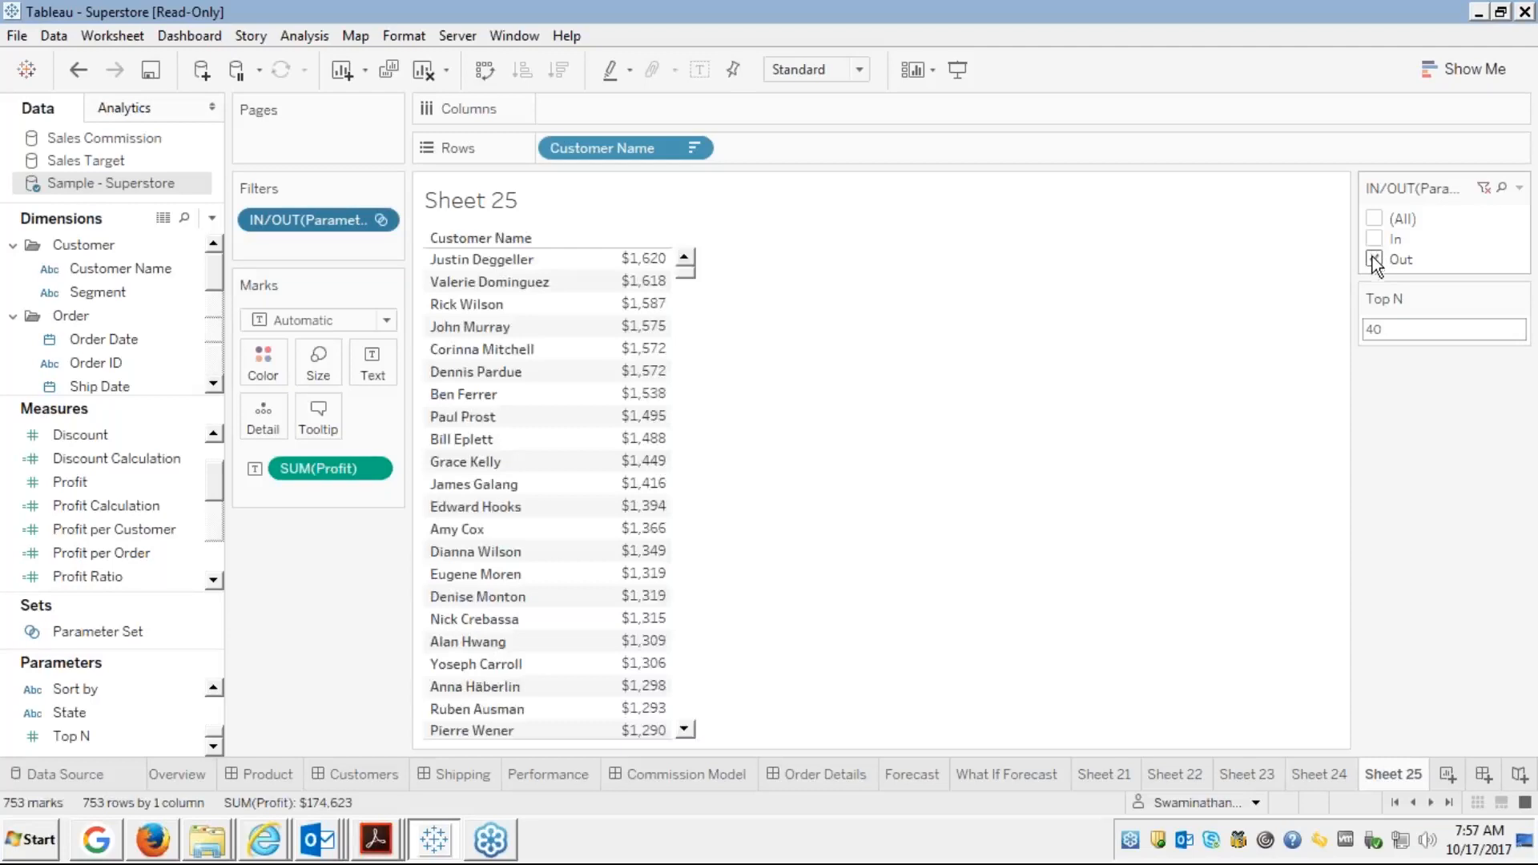
click(1375, 239)
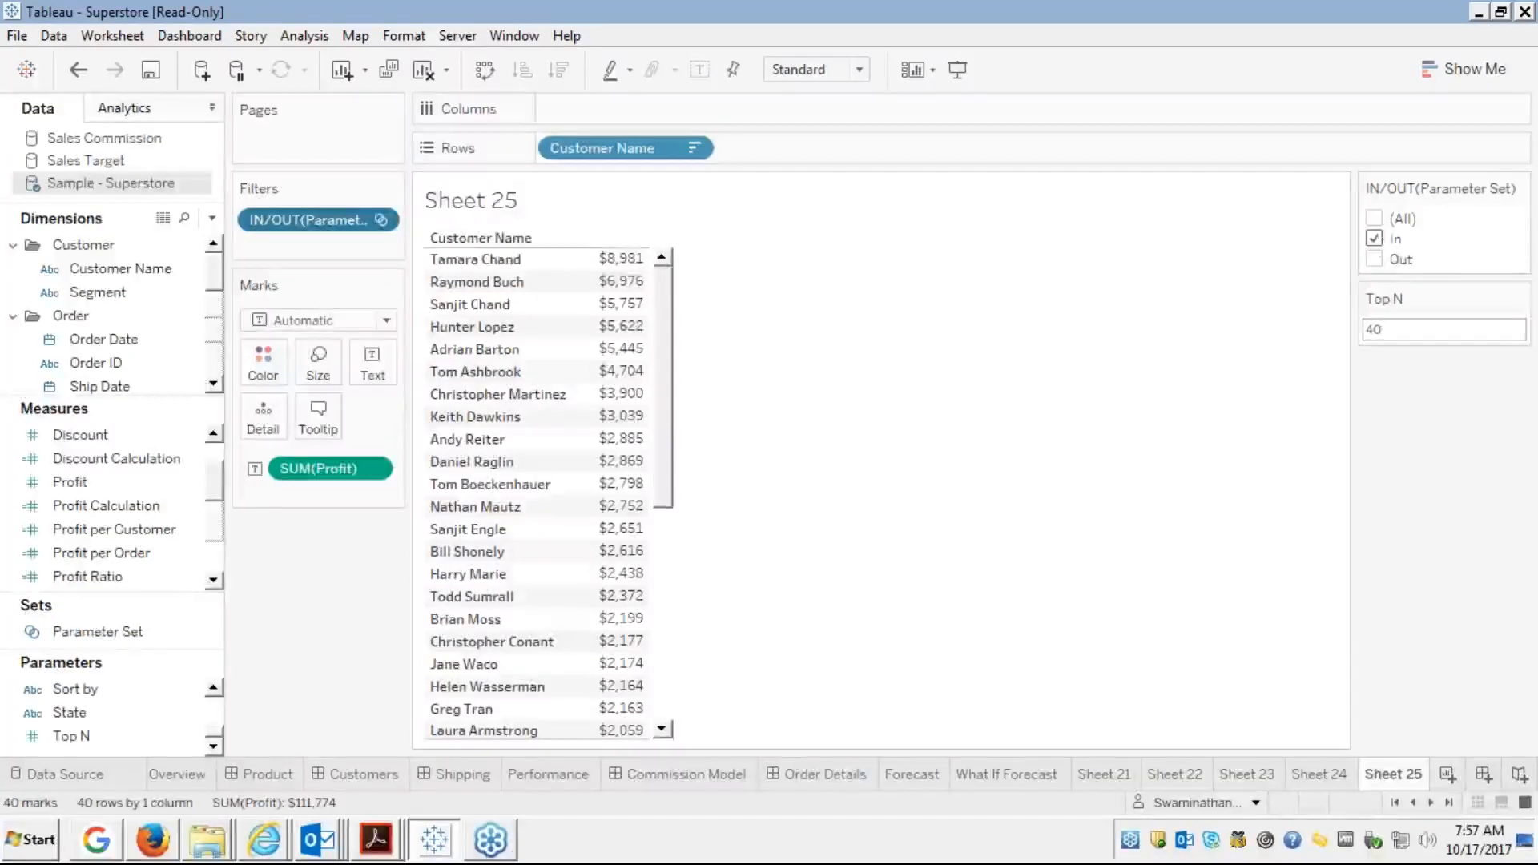
click(665, 652)
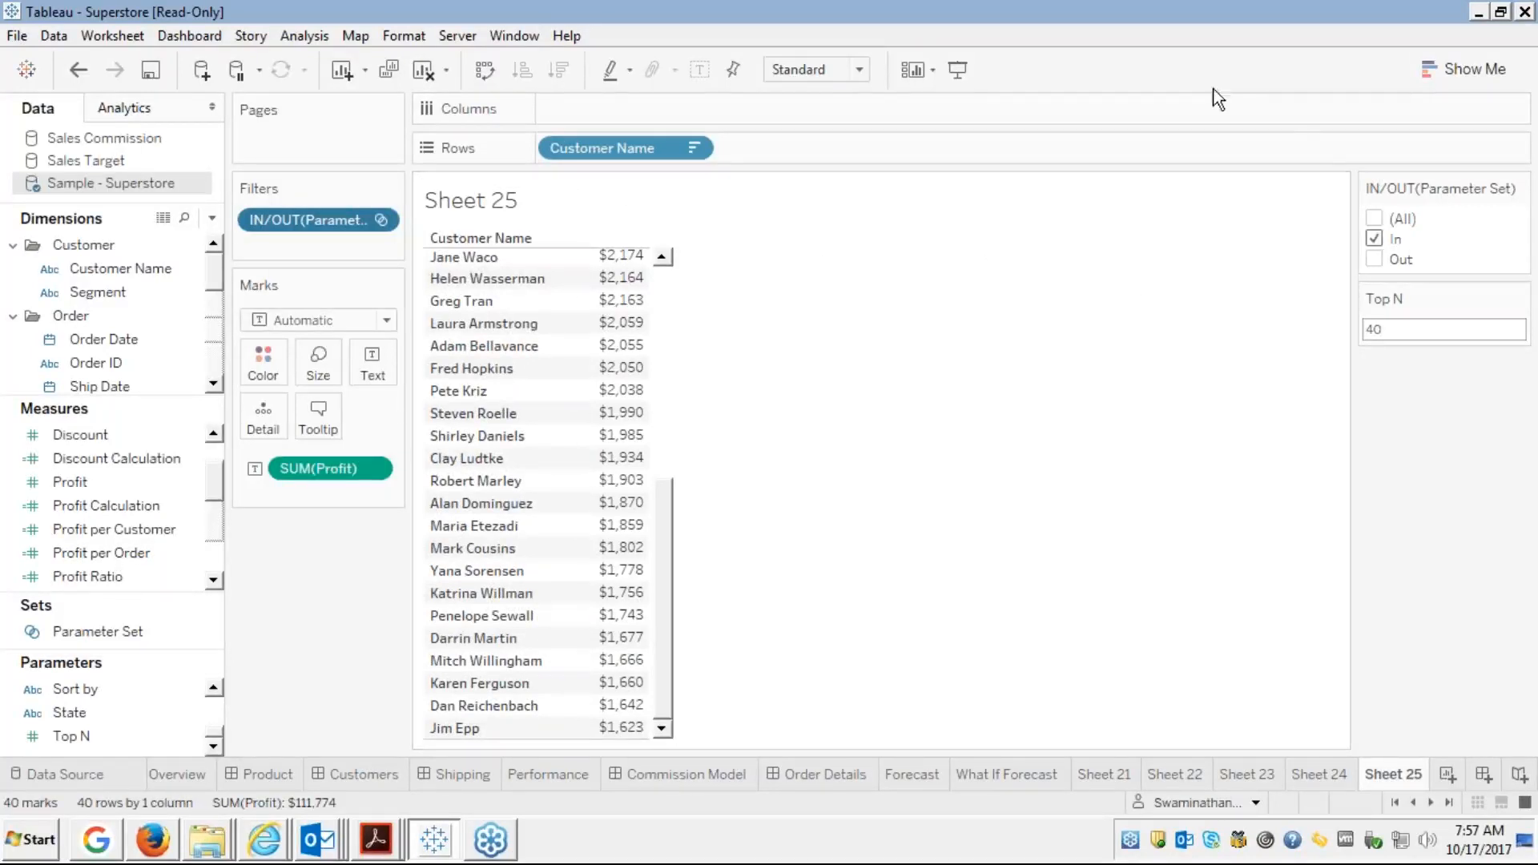
Switch to the circle view via Show Me and put Customer Name on Columns
click(1434, 72)
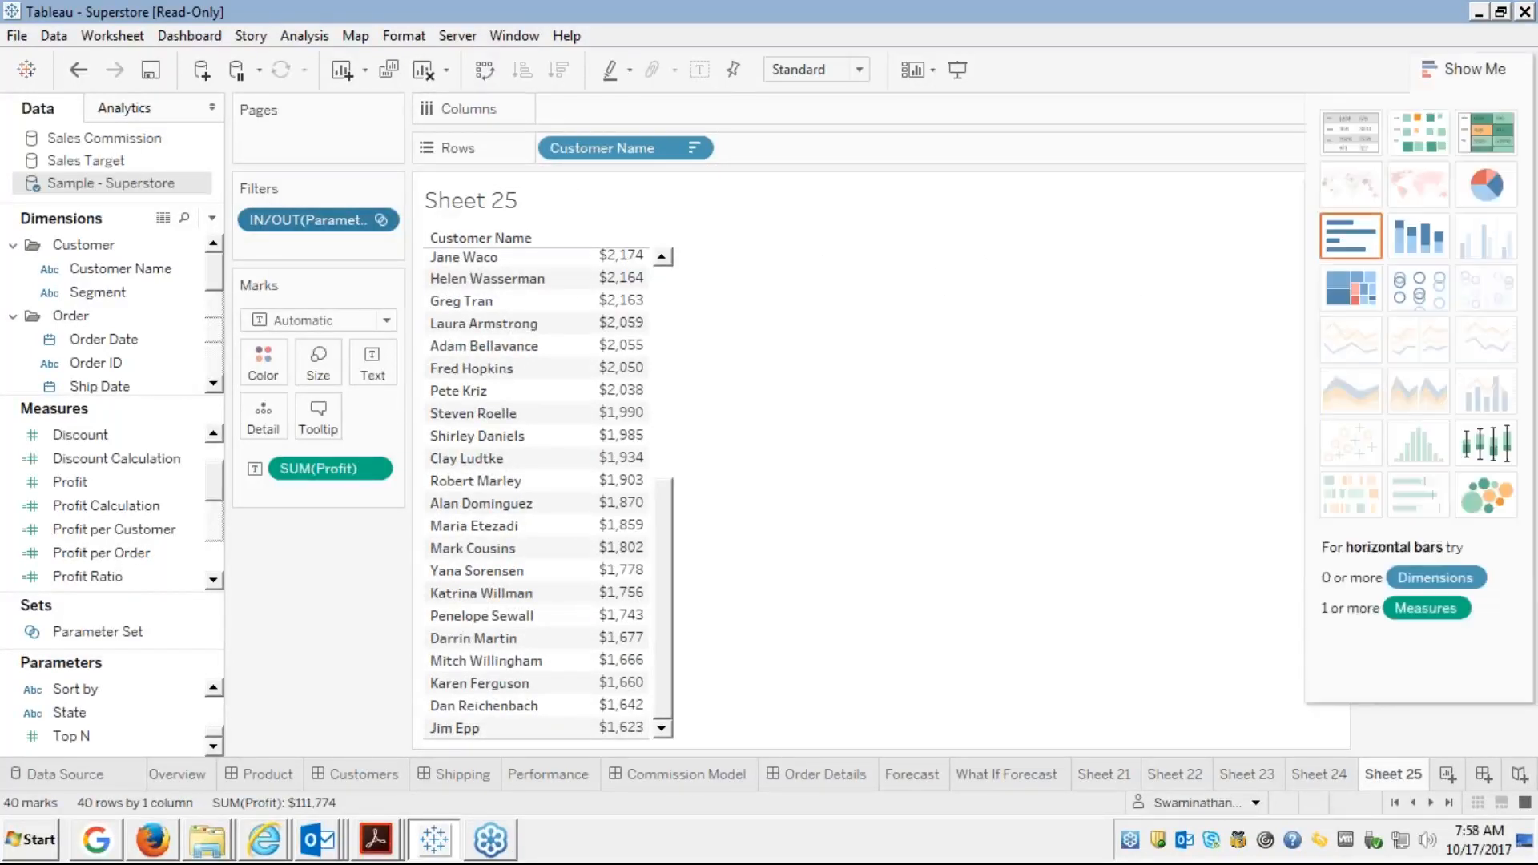
click(1423, 292)
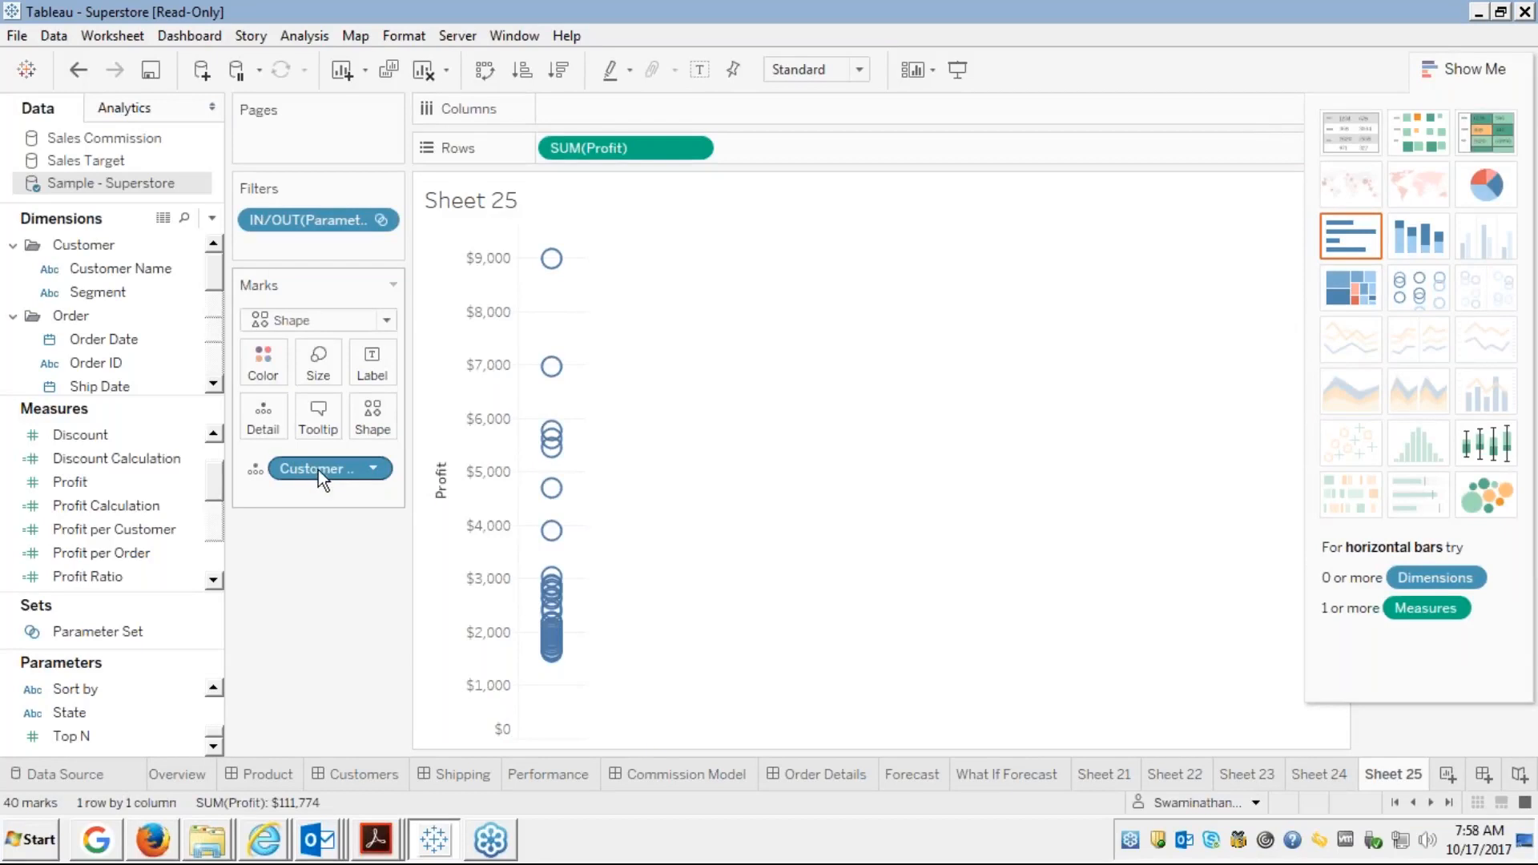
drag(320, 470, 593, 109)
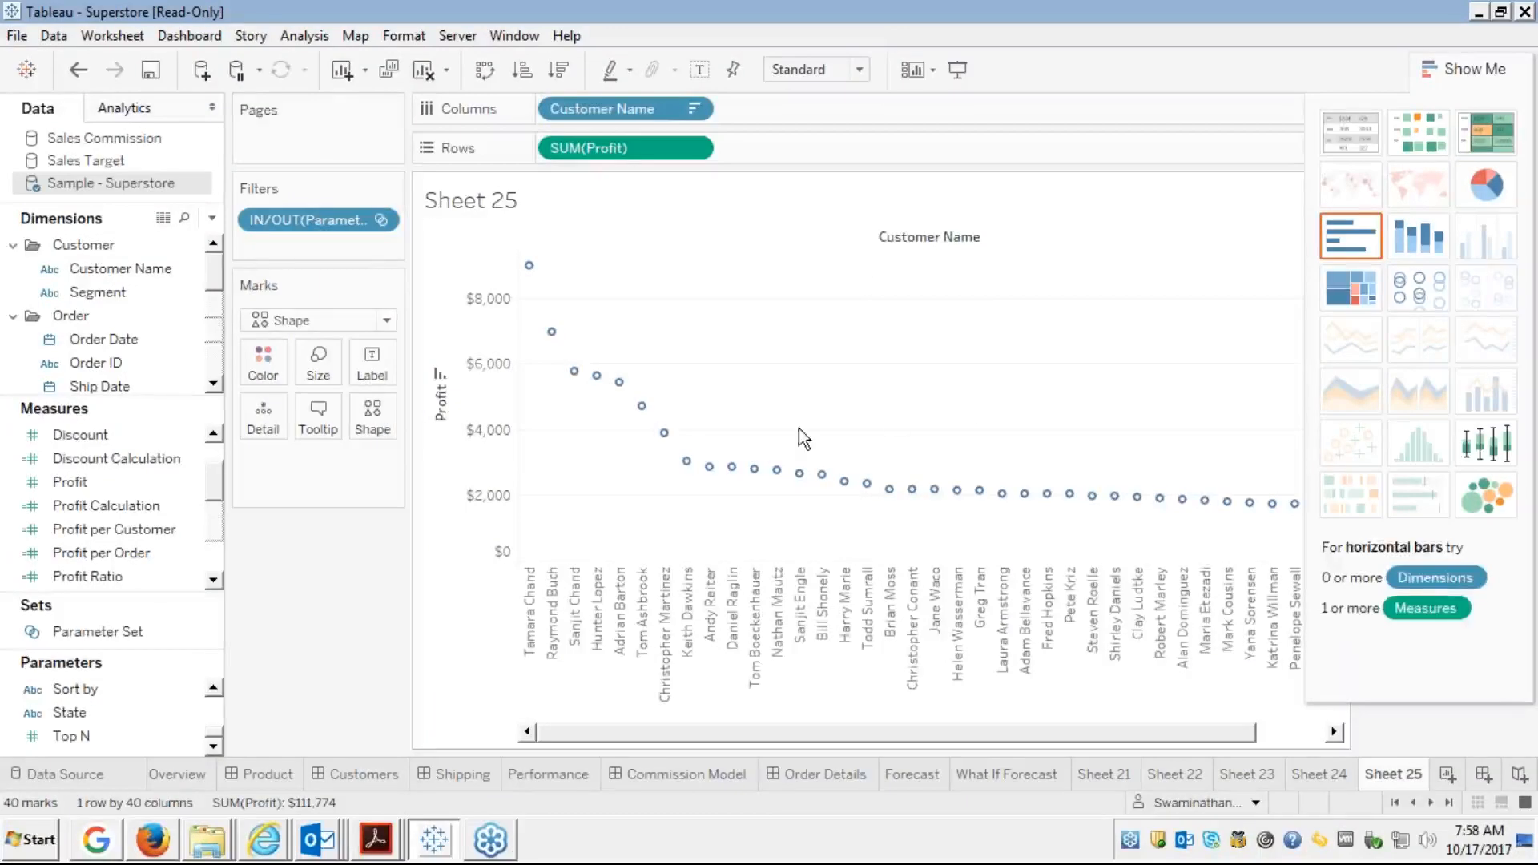
click(1454, 68)
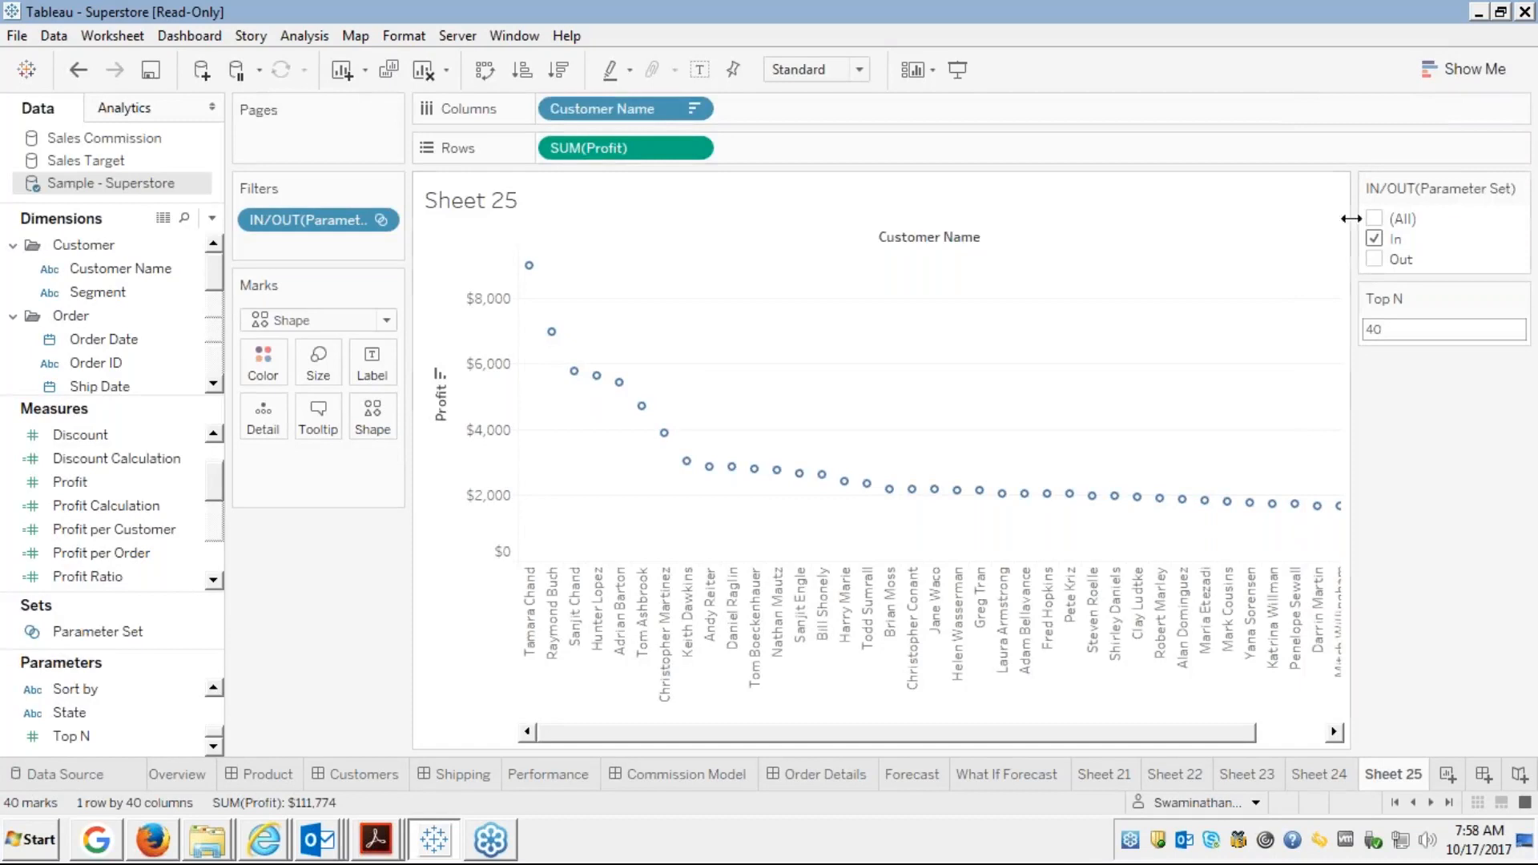
Compare In and Out on the filter card, then remove the IN/OUT(Parameter Set) filter
click(1373, 259)
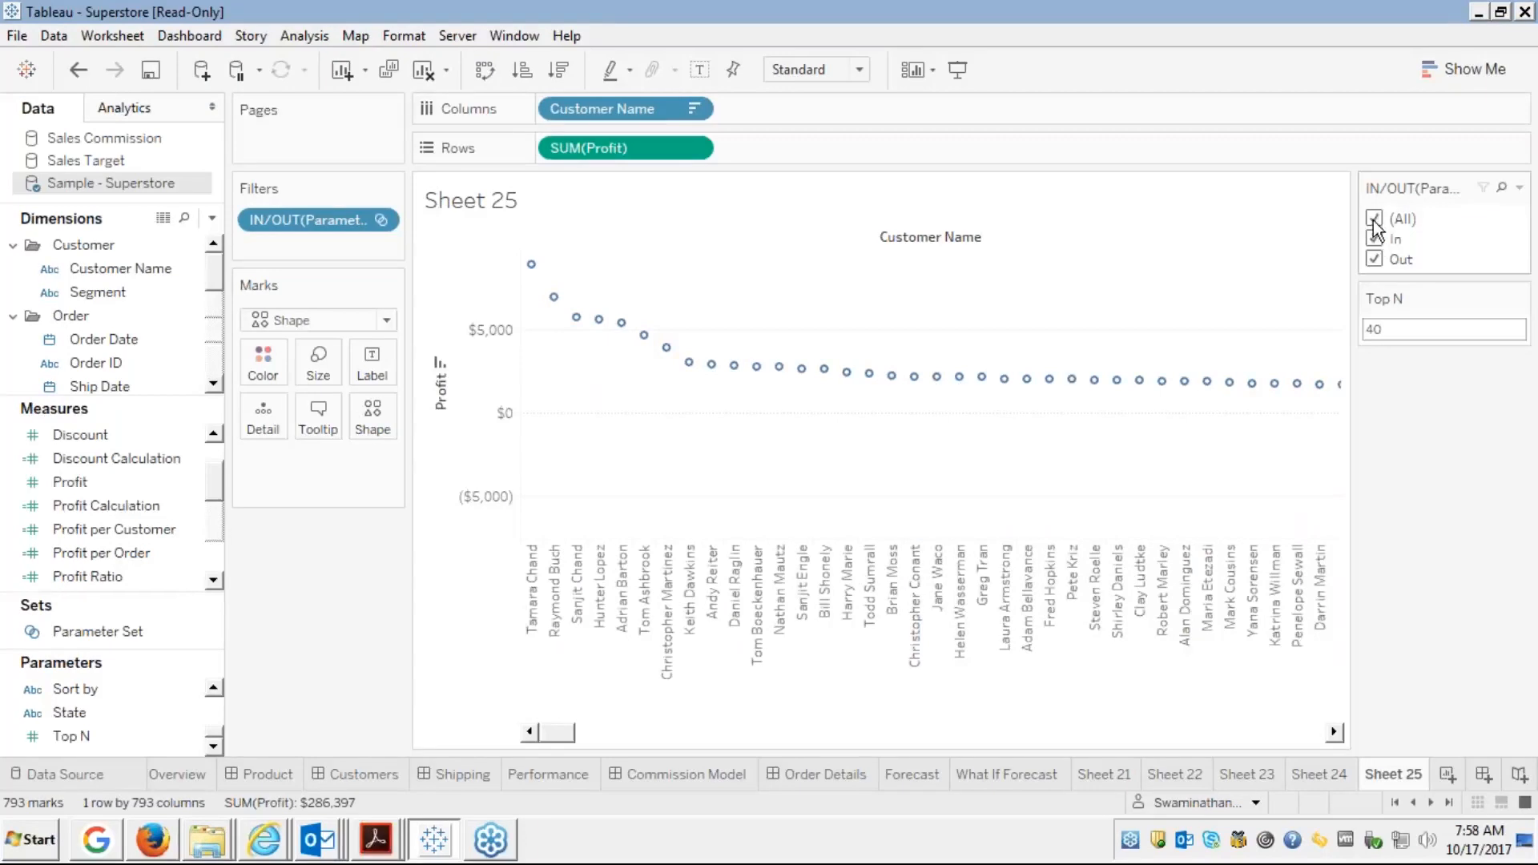
click(1374, 239)
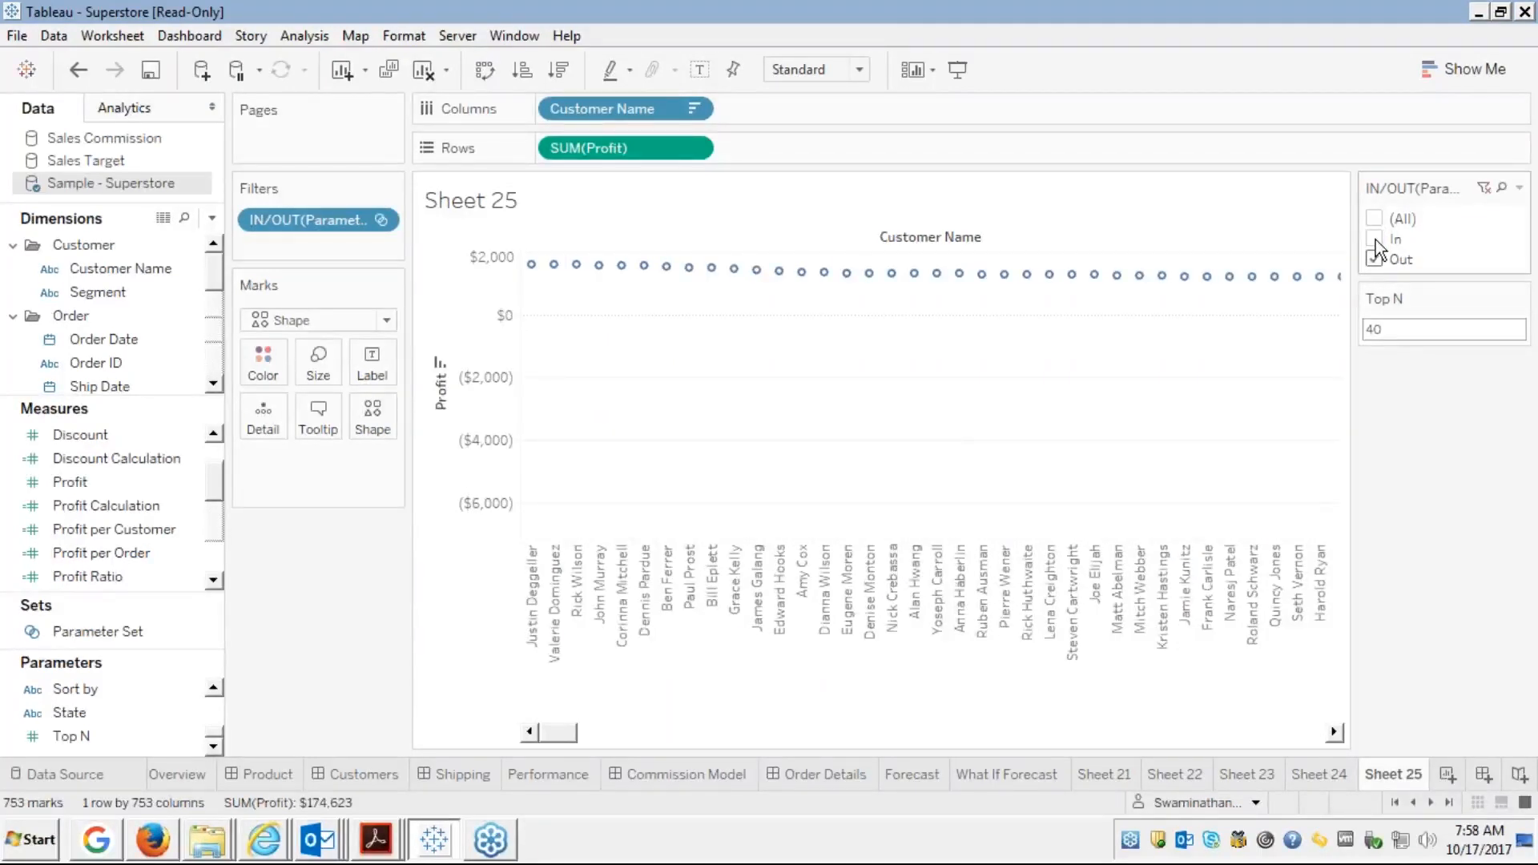
click(1375, 259)
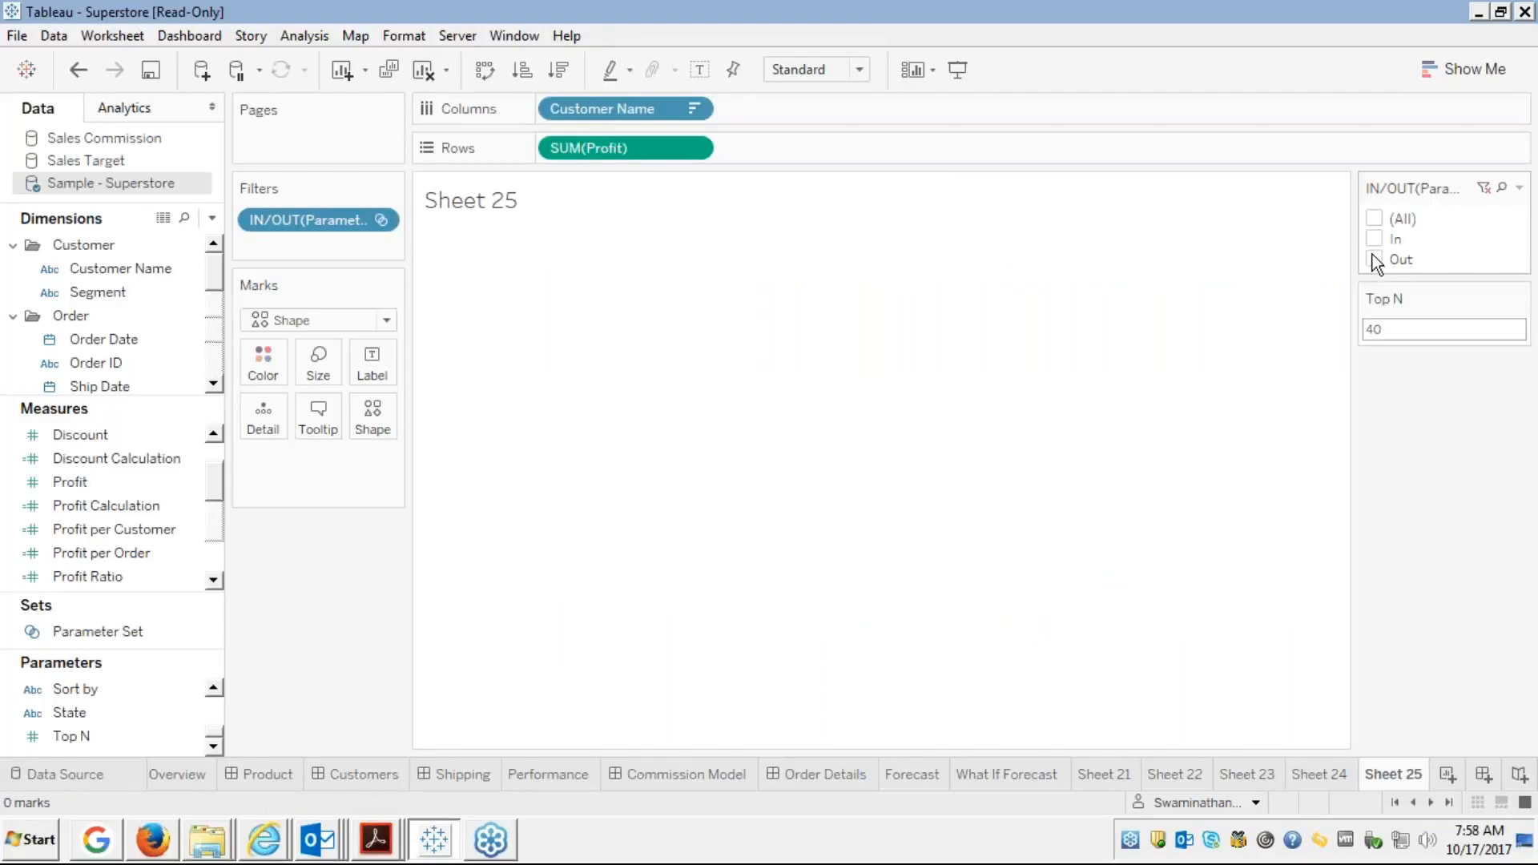
click(1373, 239)
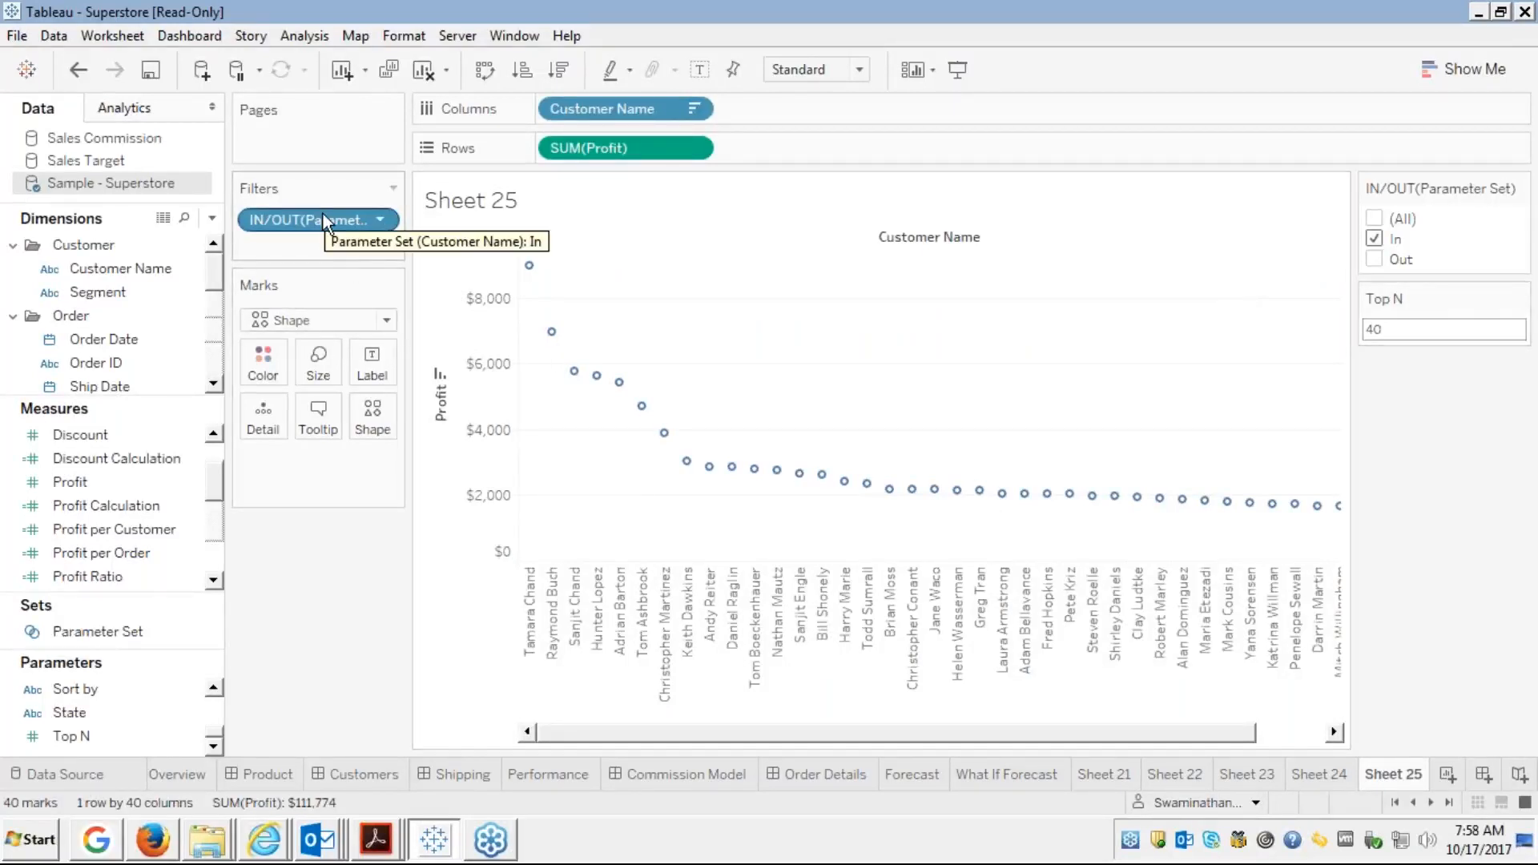
drag(323, 214, 40, 321)
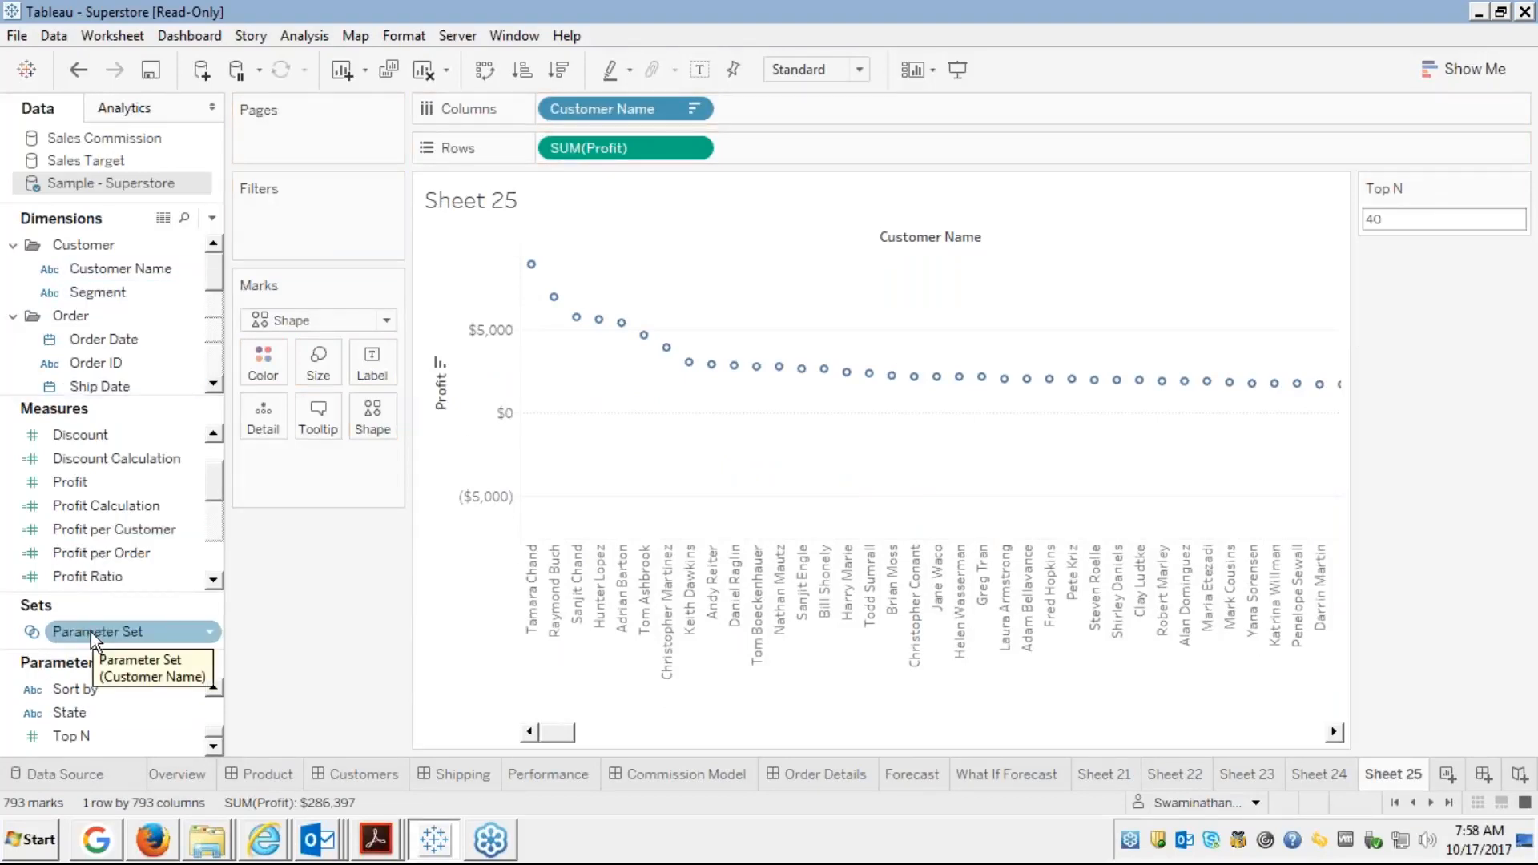
Colour the profit circles by IN/OUT(Parameter Set) and highlight the Out customers
drag(92, 632, 261, 362)
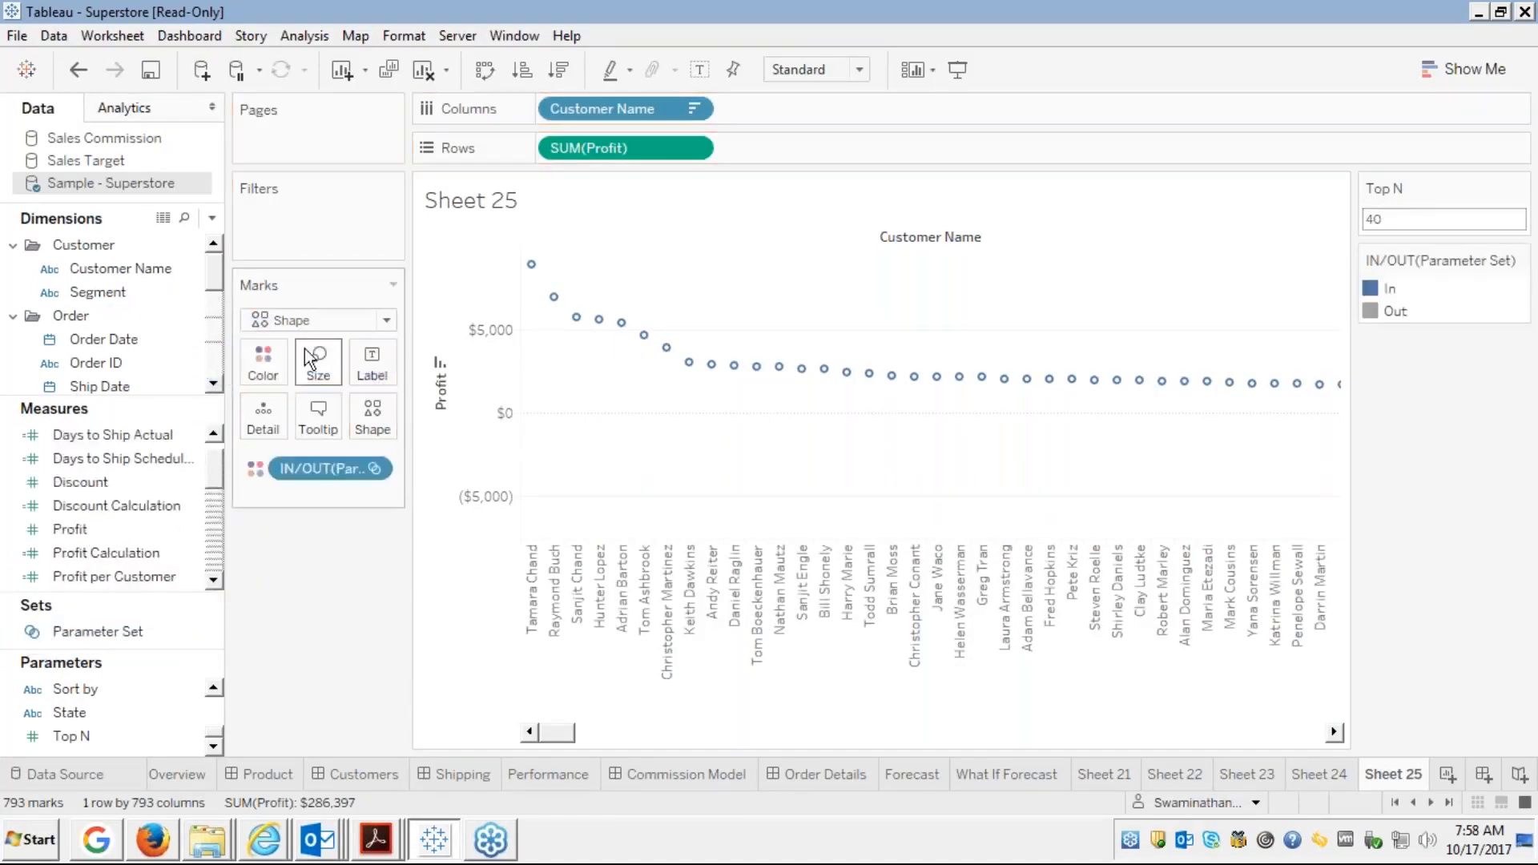
click(1399, 316)
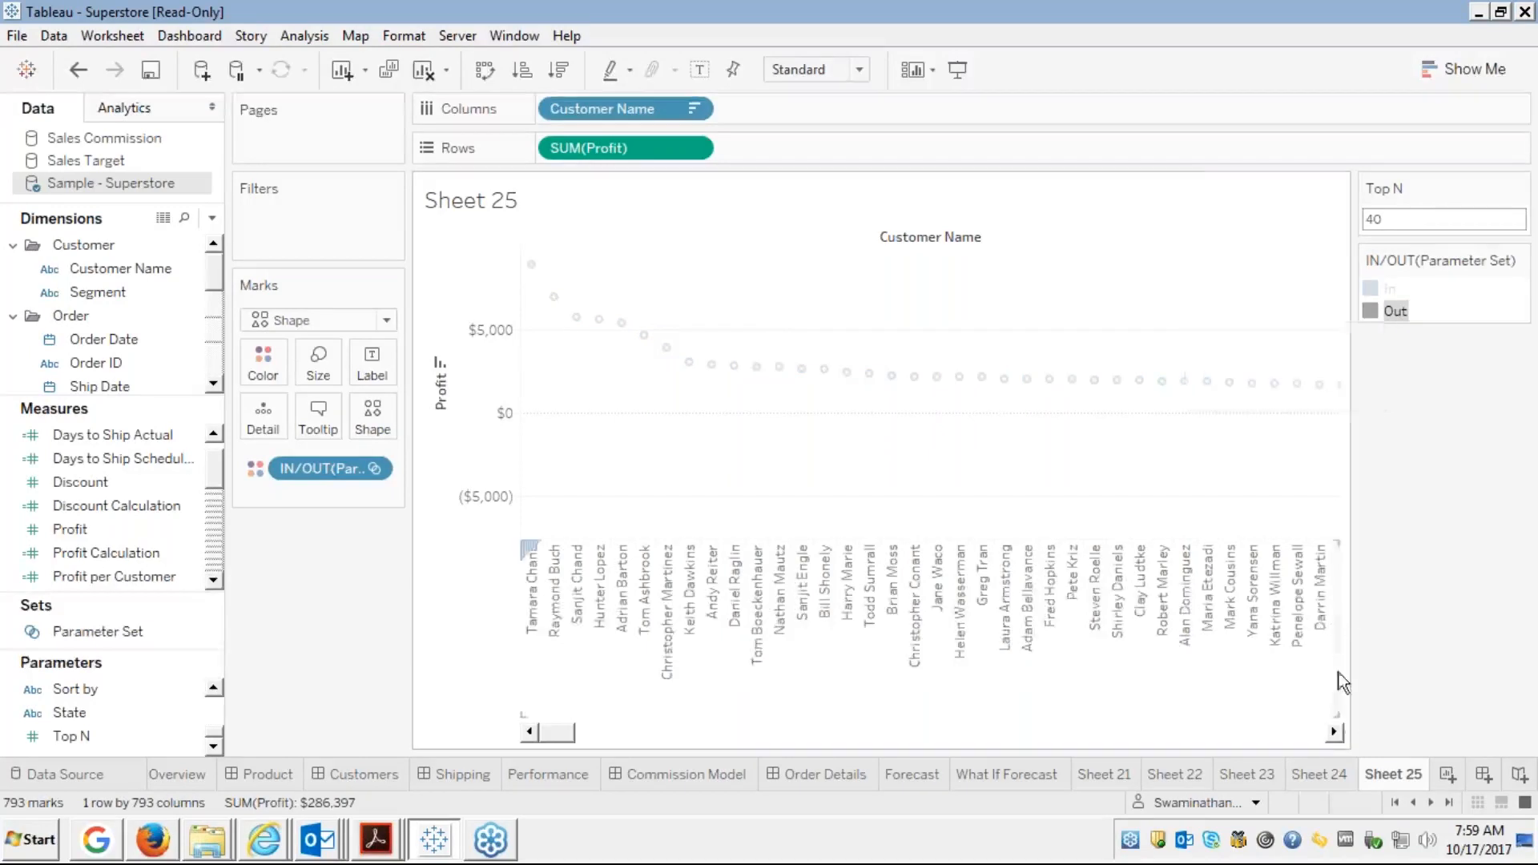
click(1333, 732)
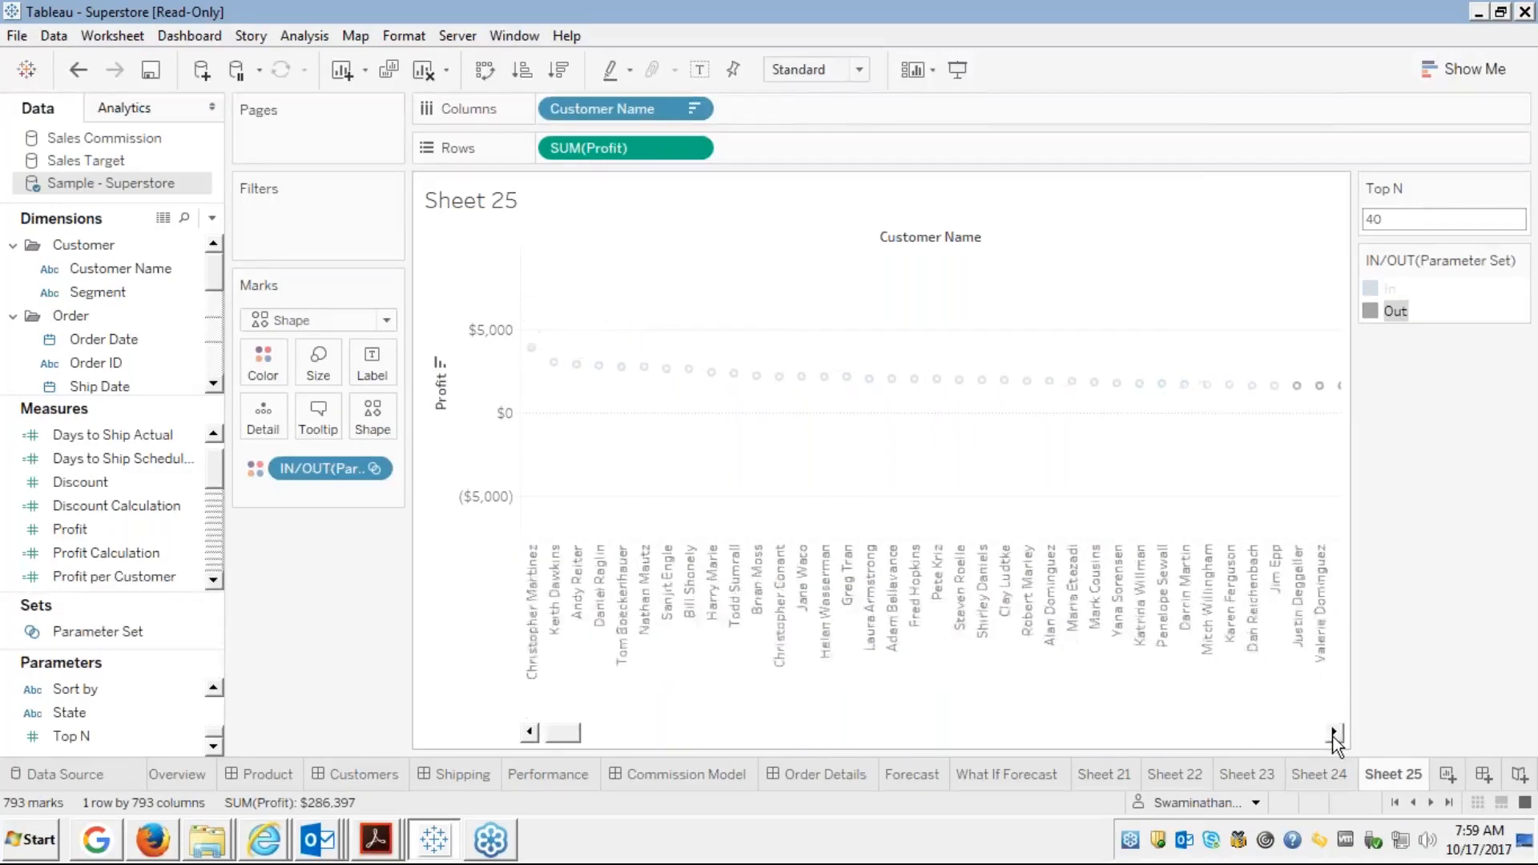
click(1333, 736)
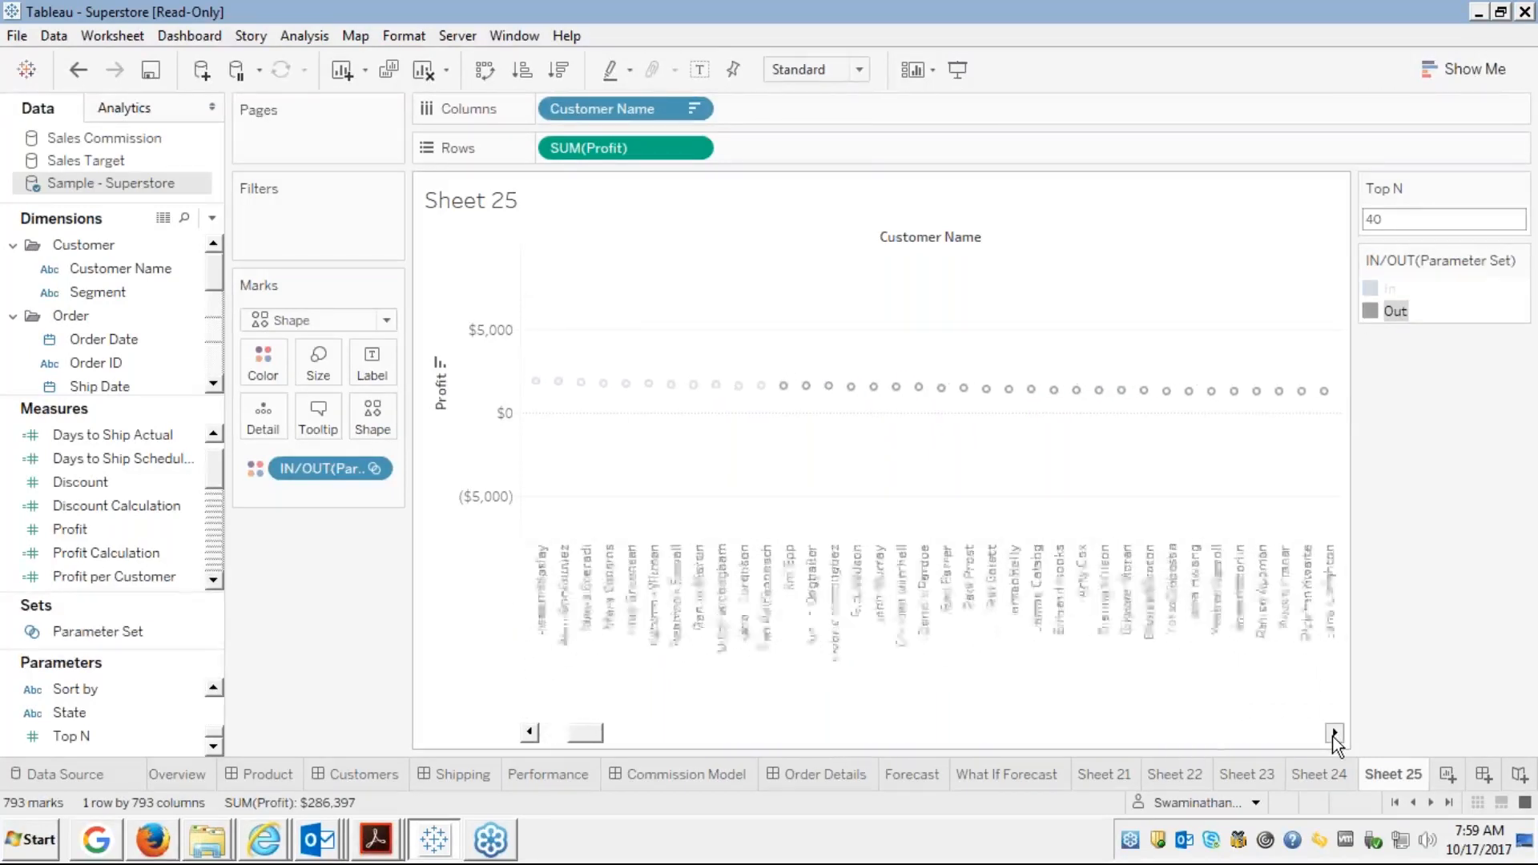
click(1334, 732)
Highlight the In customers in the legend, comparing once more against Out
mouse_move(1319, 392)
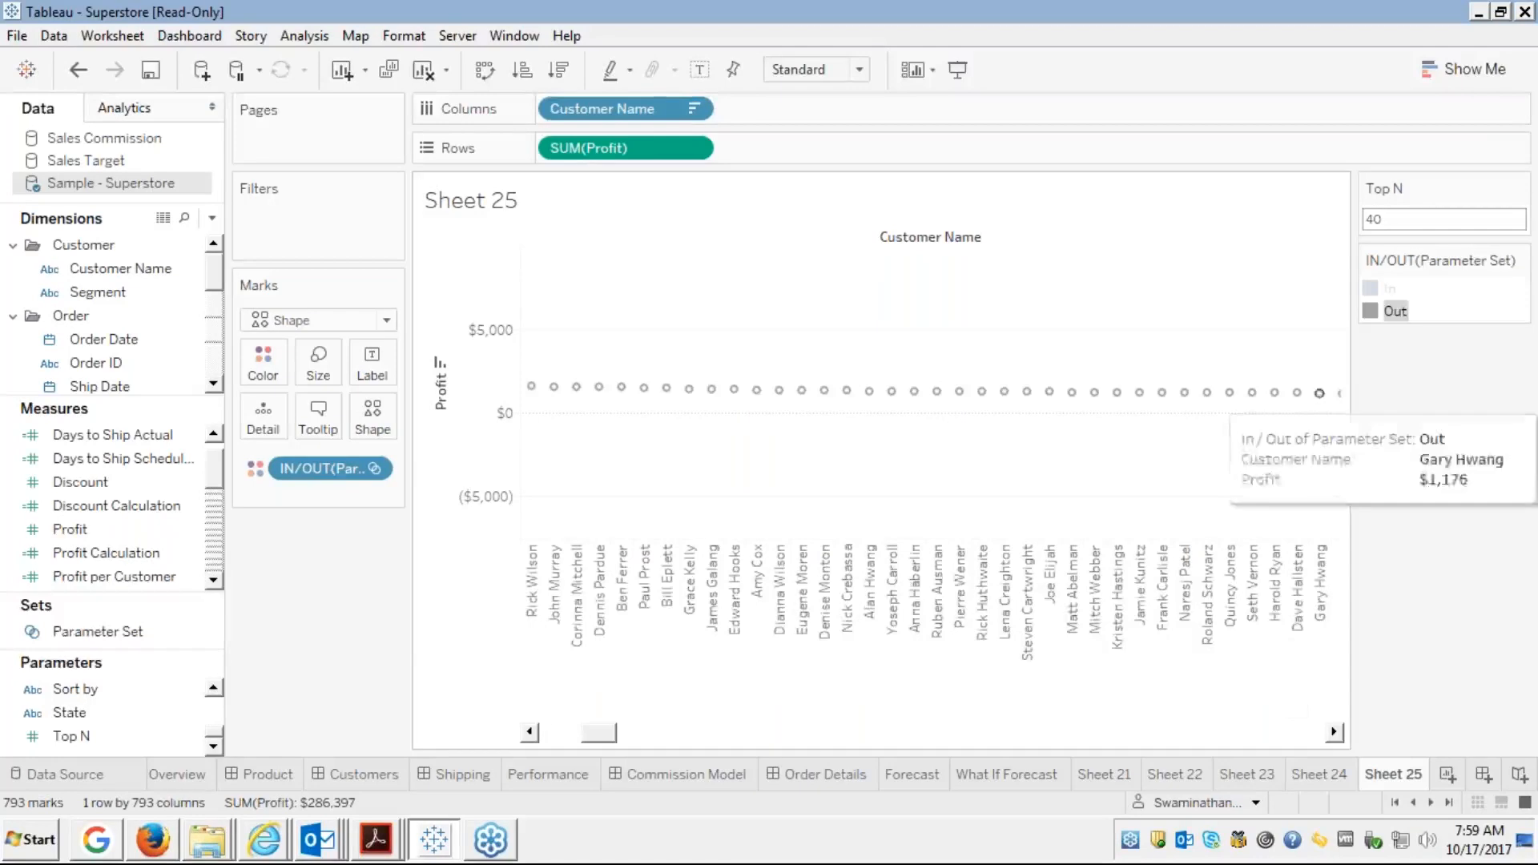
click(1370, 289)
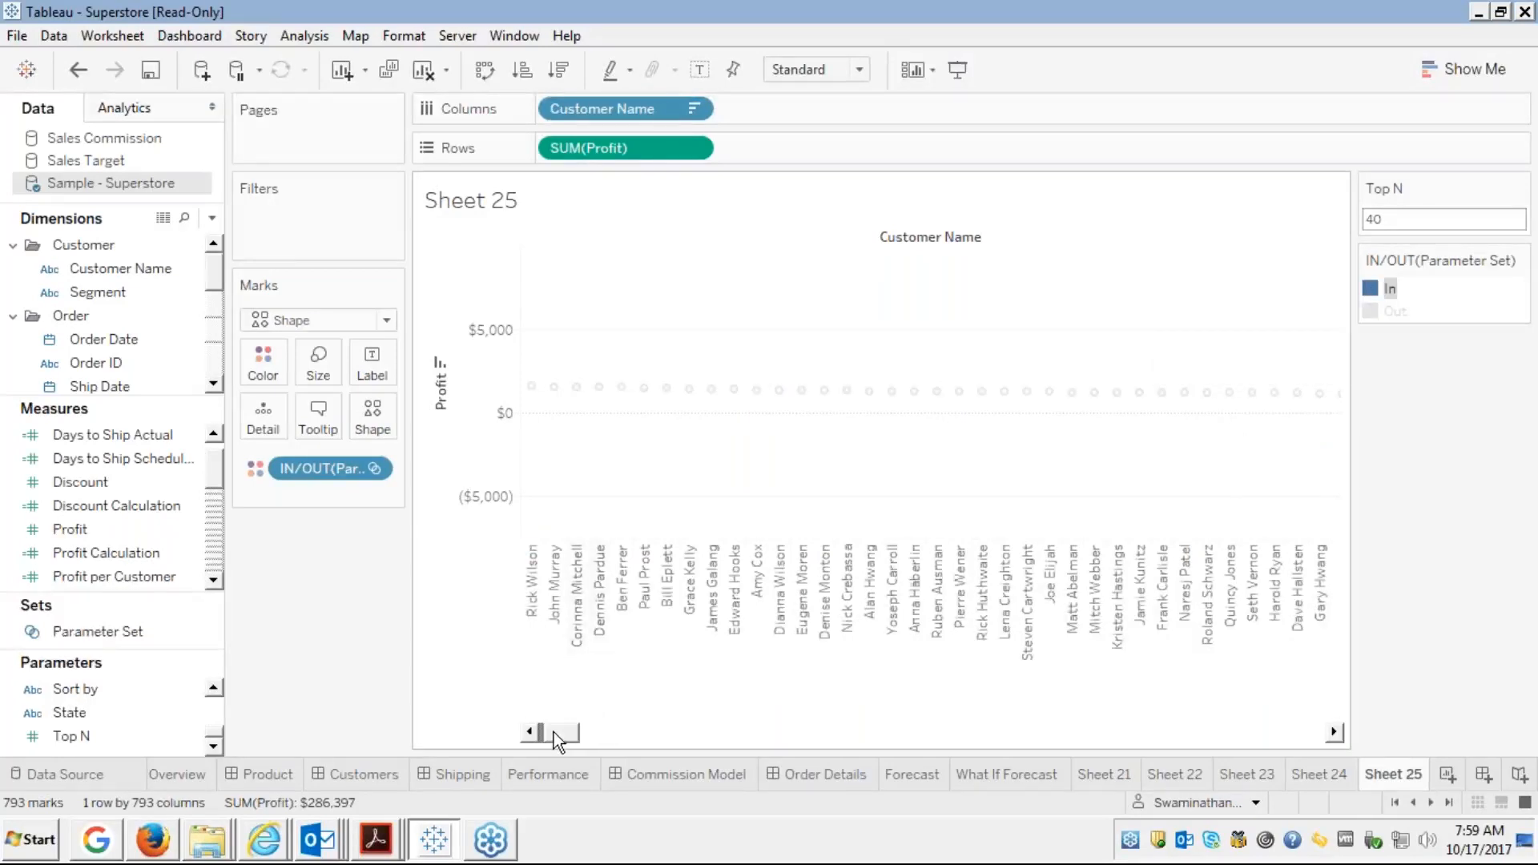
click(554, 732)
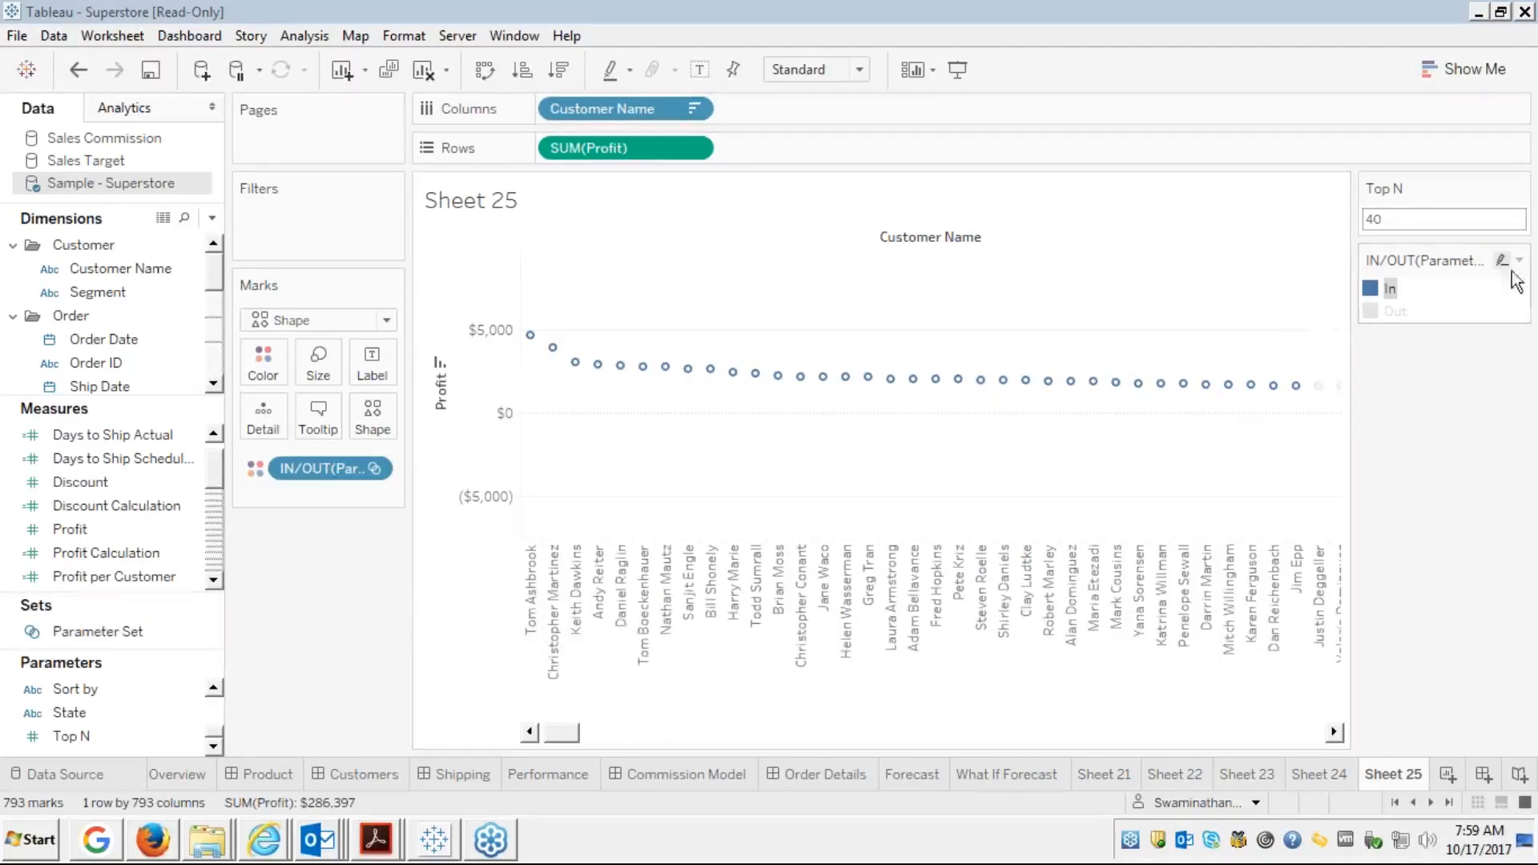
click(1392, 306)
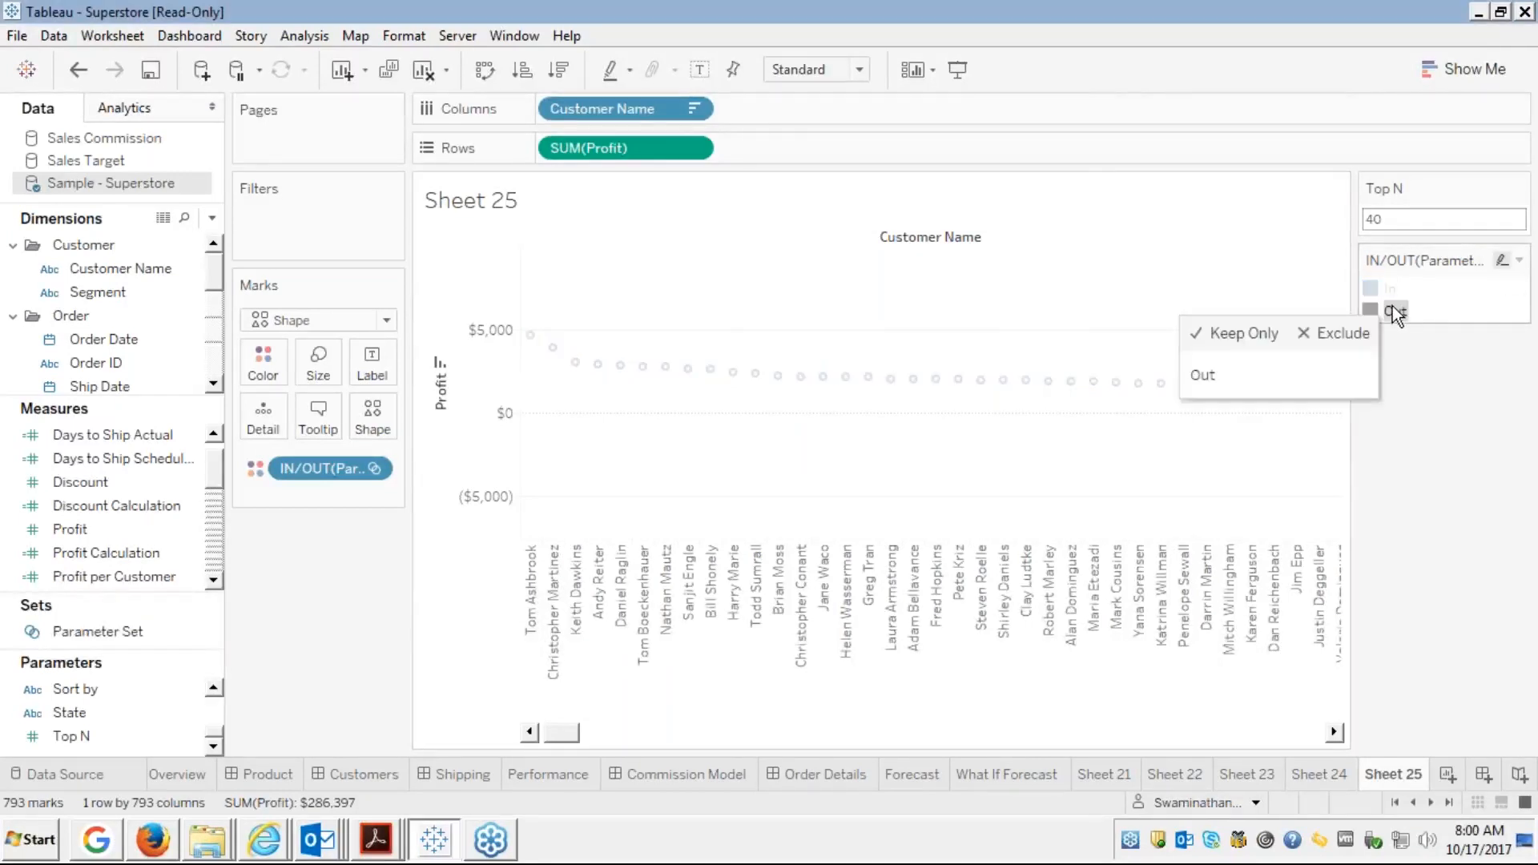
click(1507, 646)
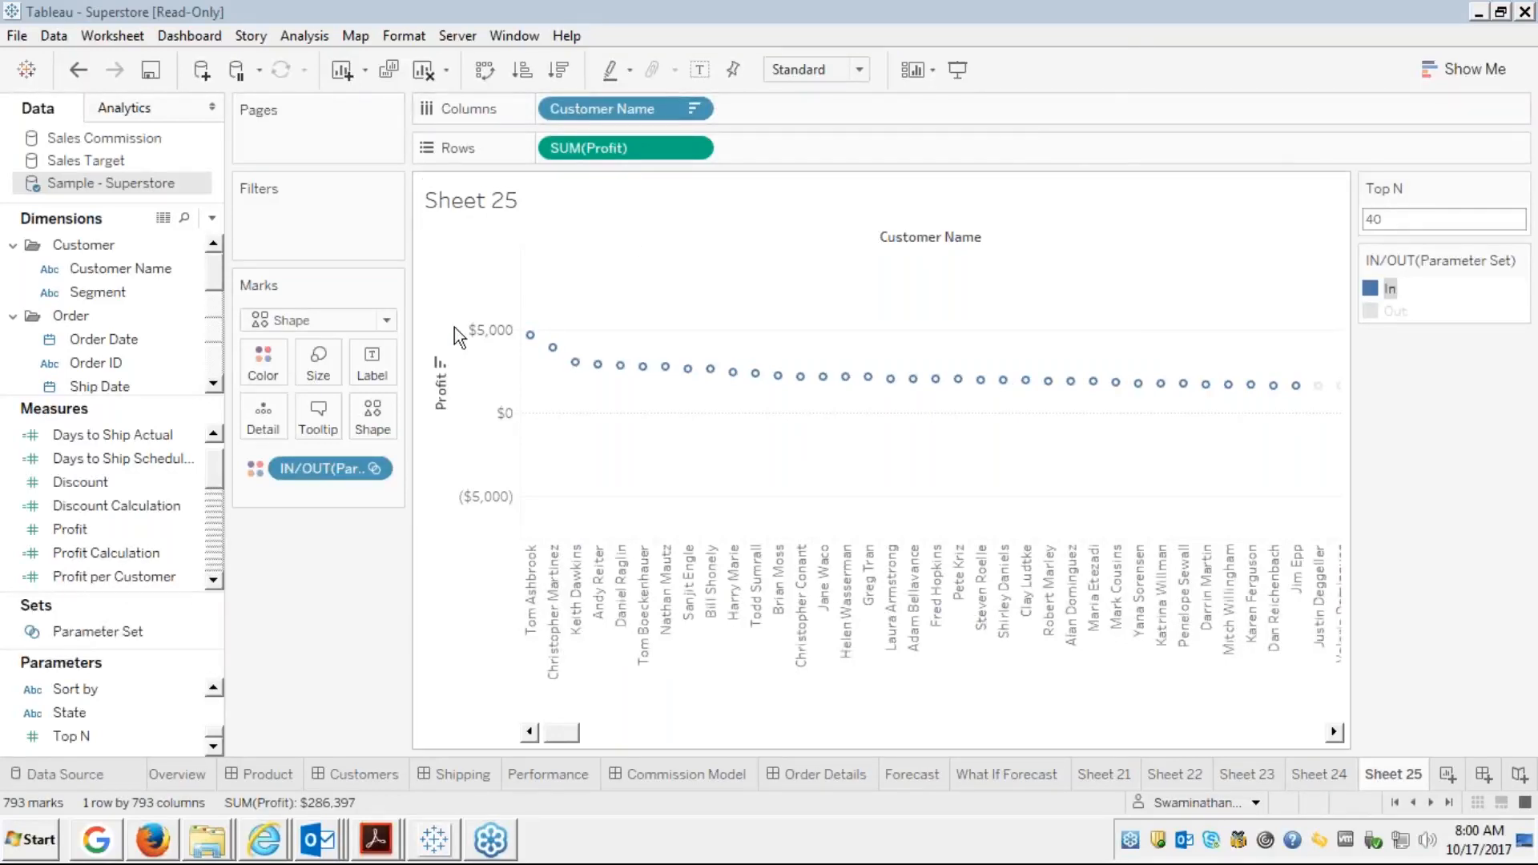
click(74, 292)
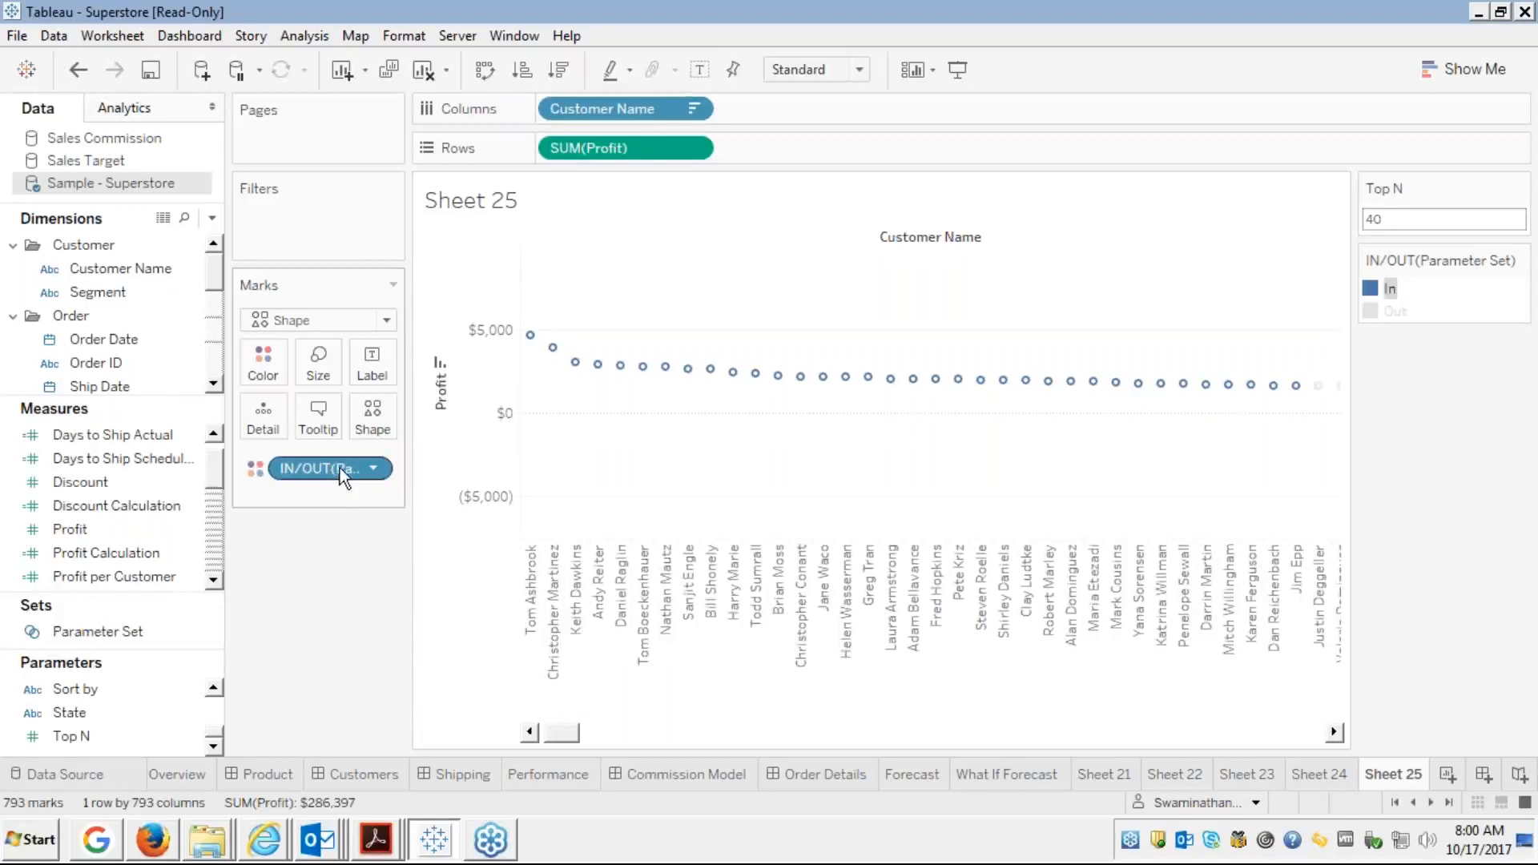
Remove the In/Out colouring, then draft a Top N-by-field customer set and cancel it
drag(340, 468, 141, 444)
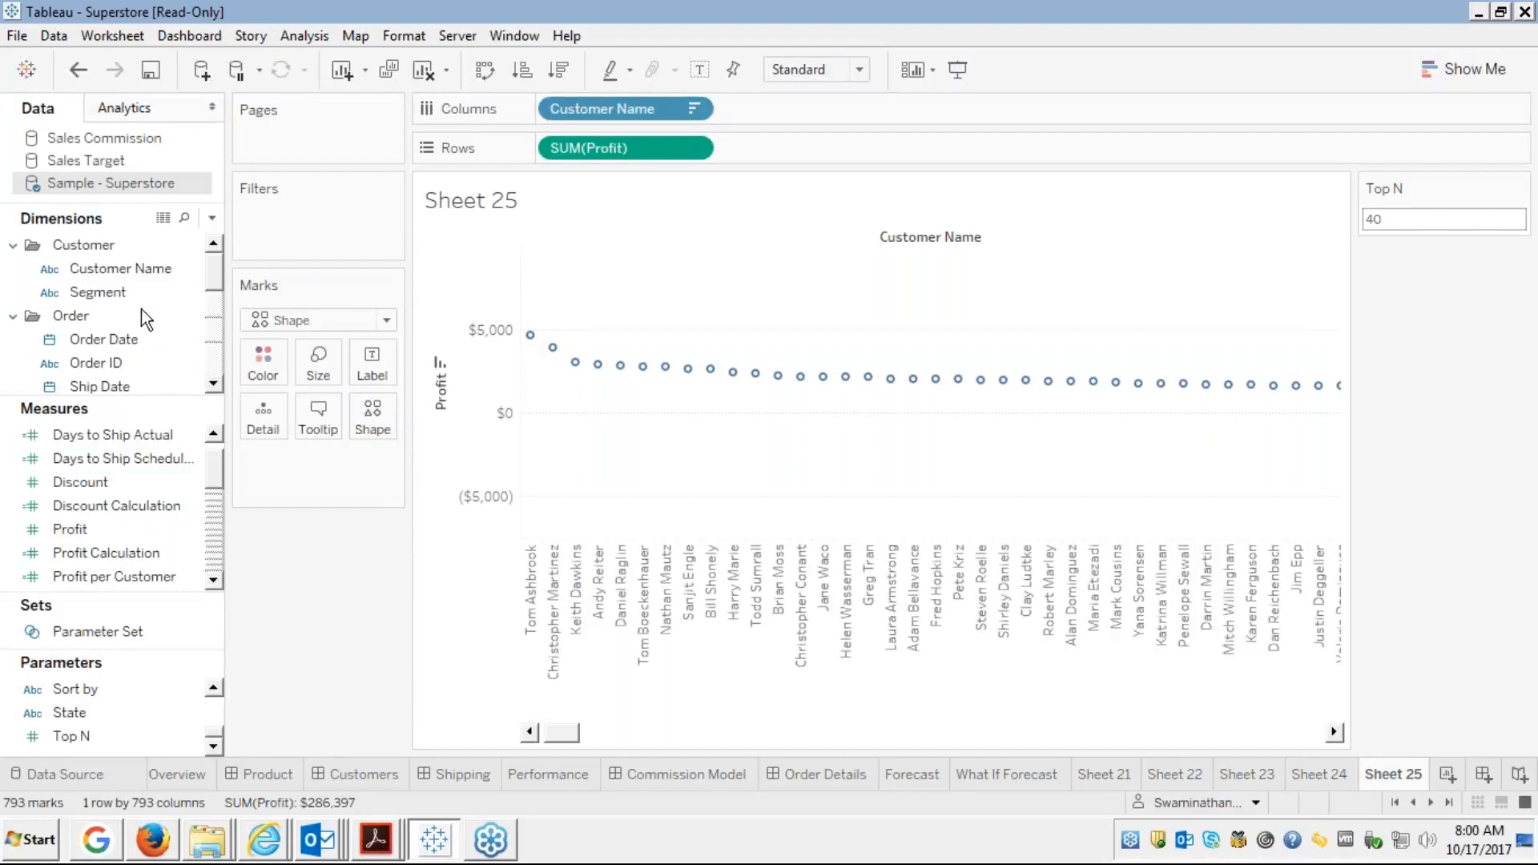
right_click(132, 265)
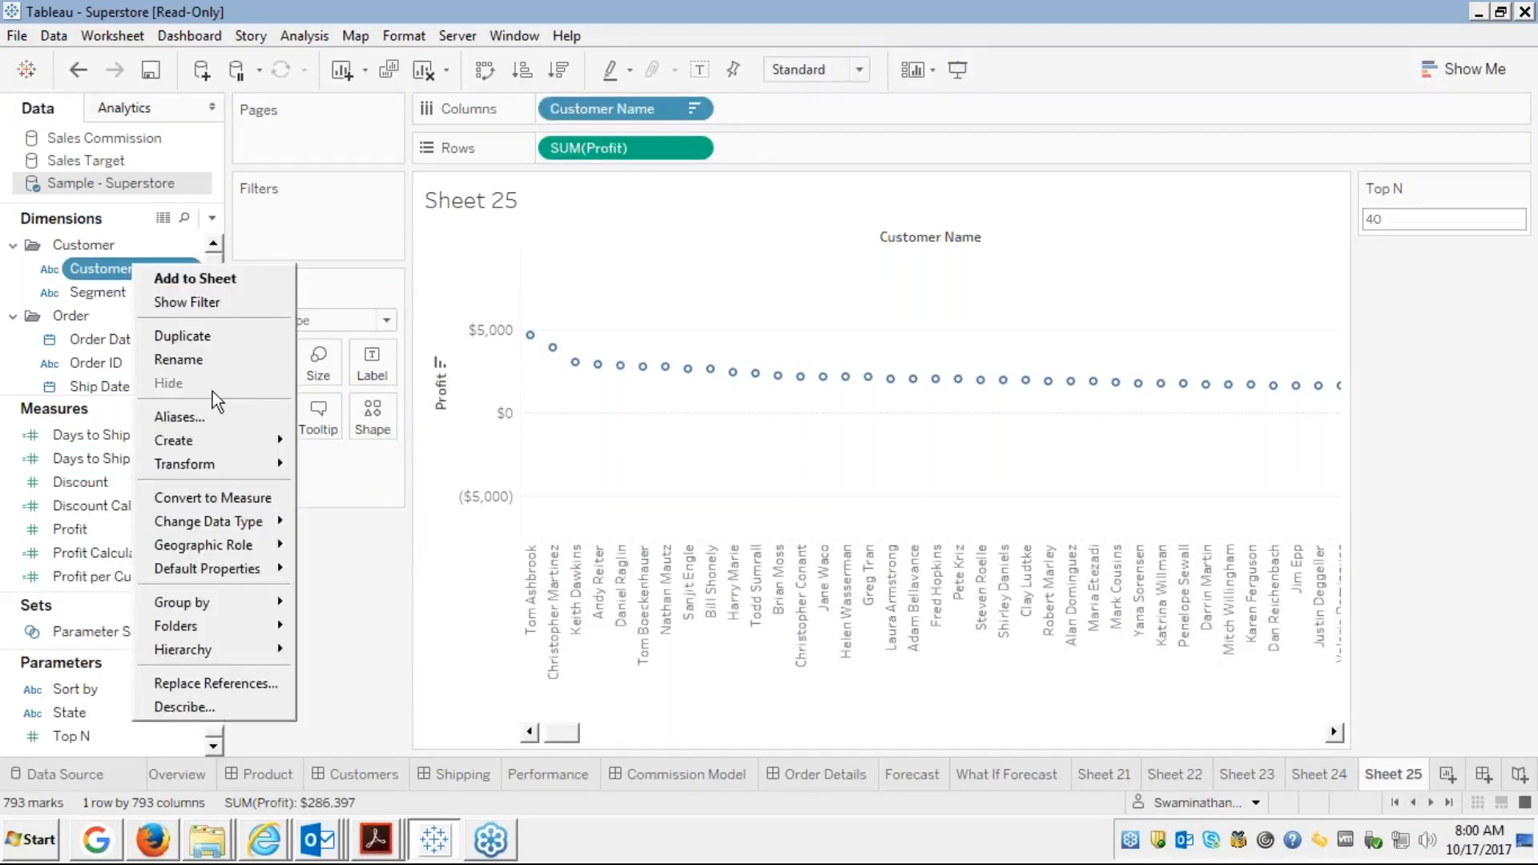
mouse_move(194, 439)
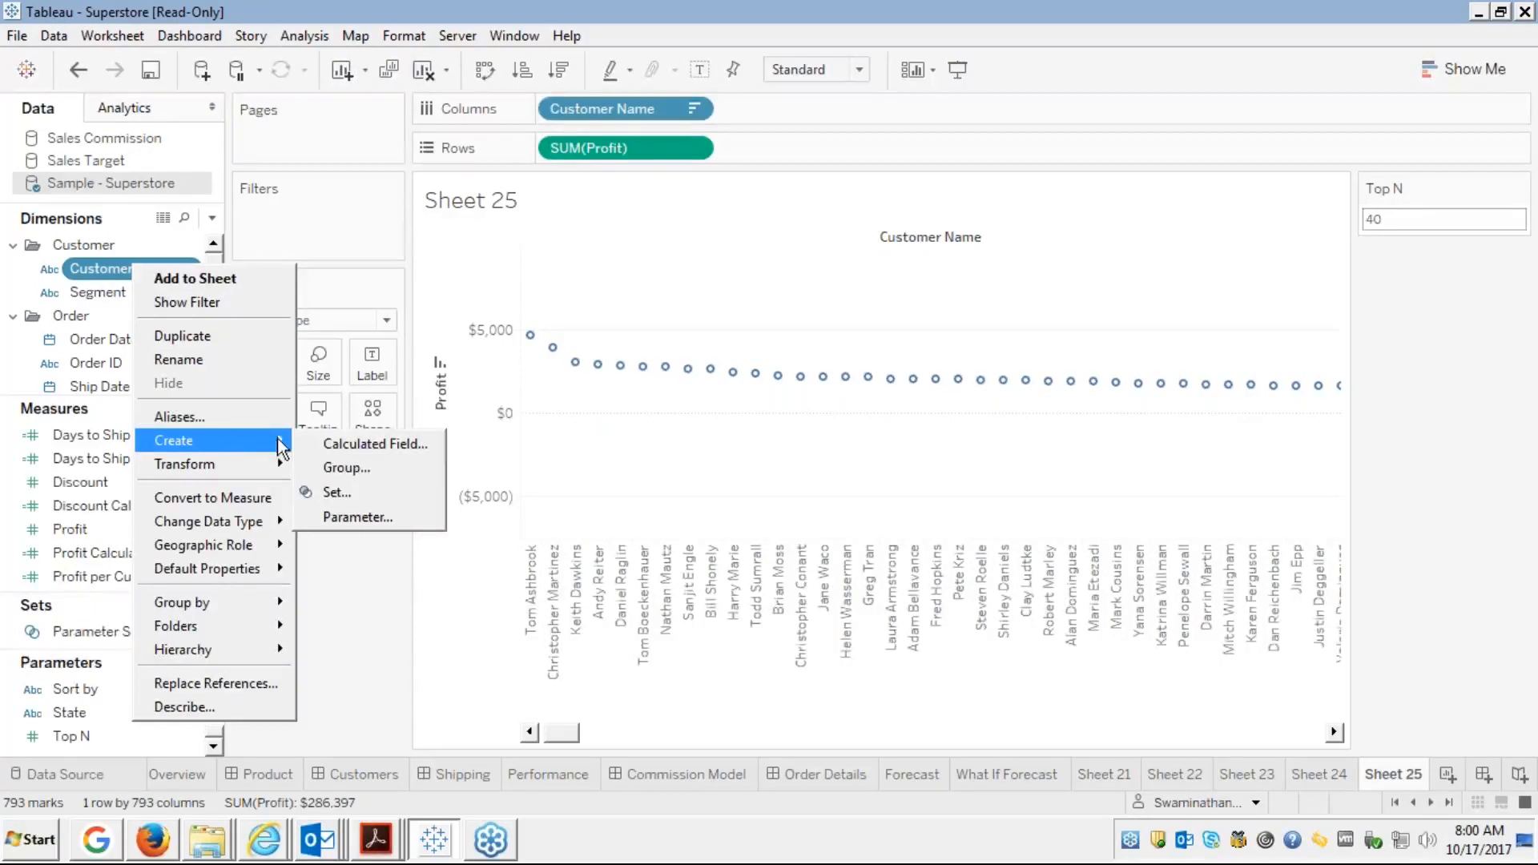
click(334, 493)
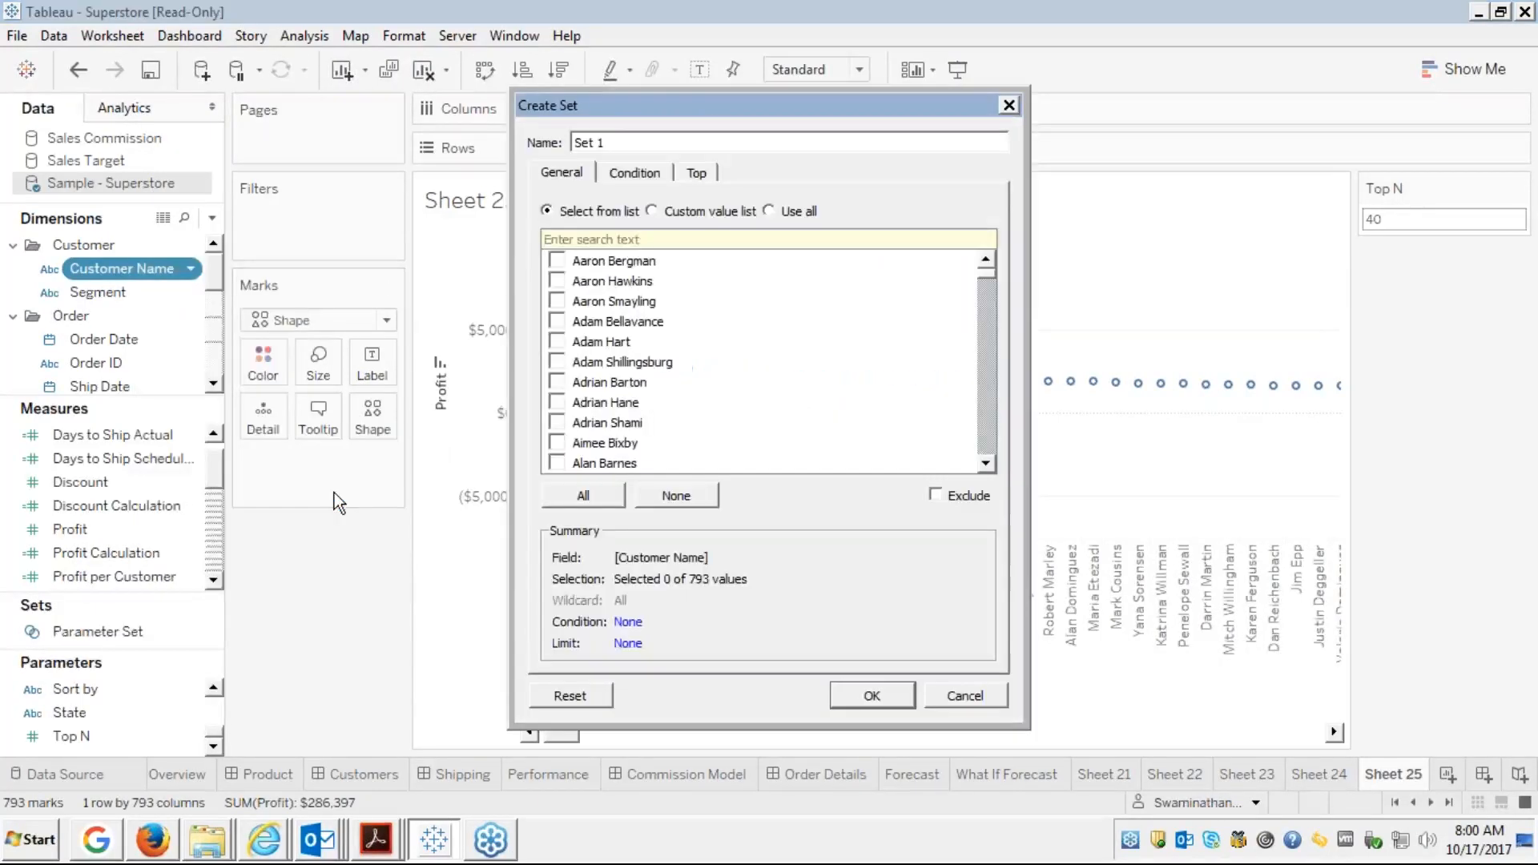
click(695, 173)
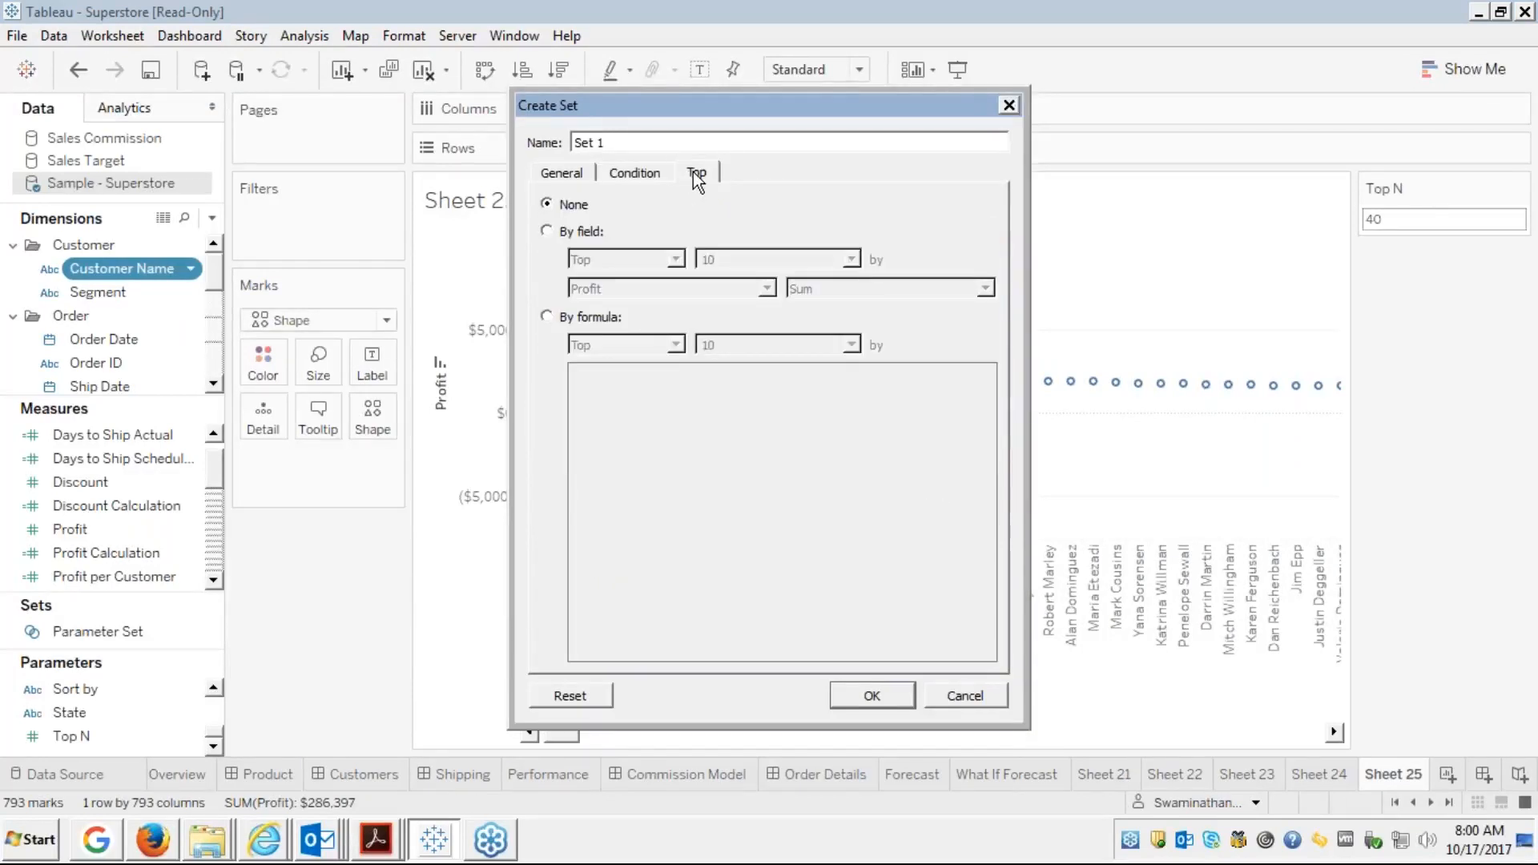
click(548, 231)
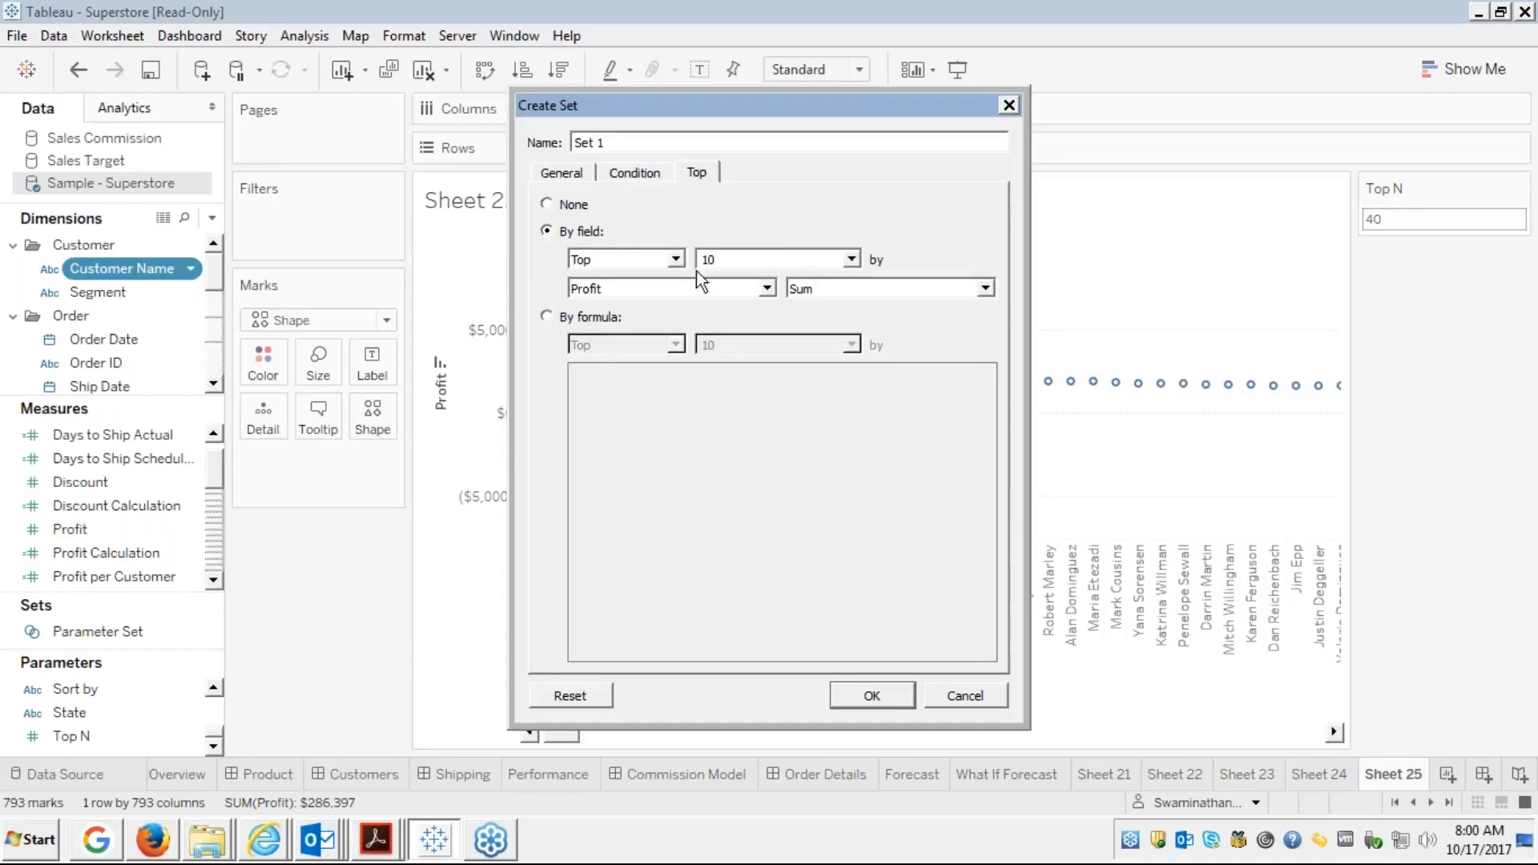
click(852, 259)
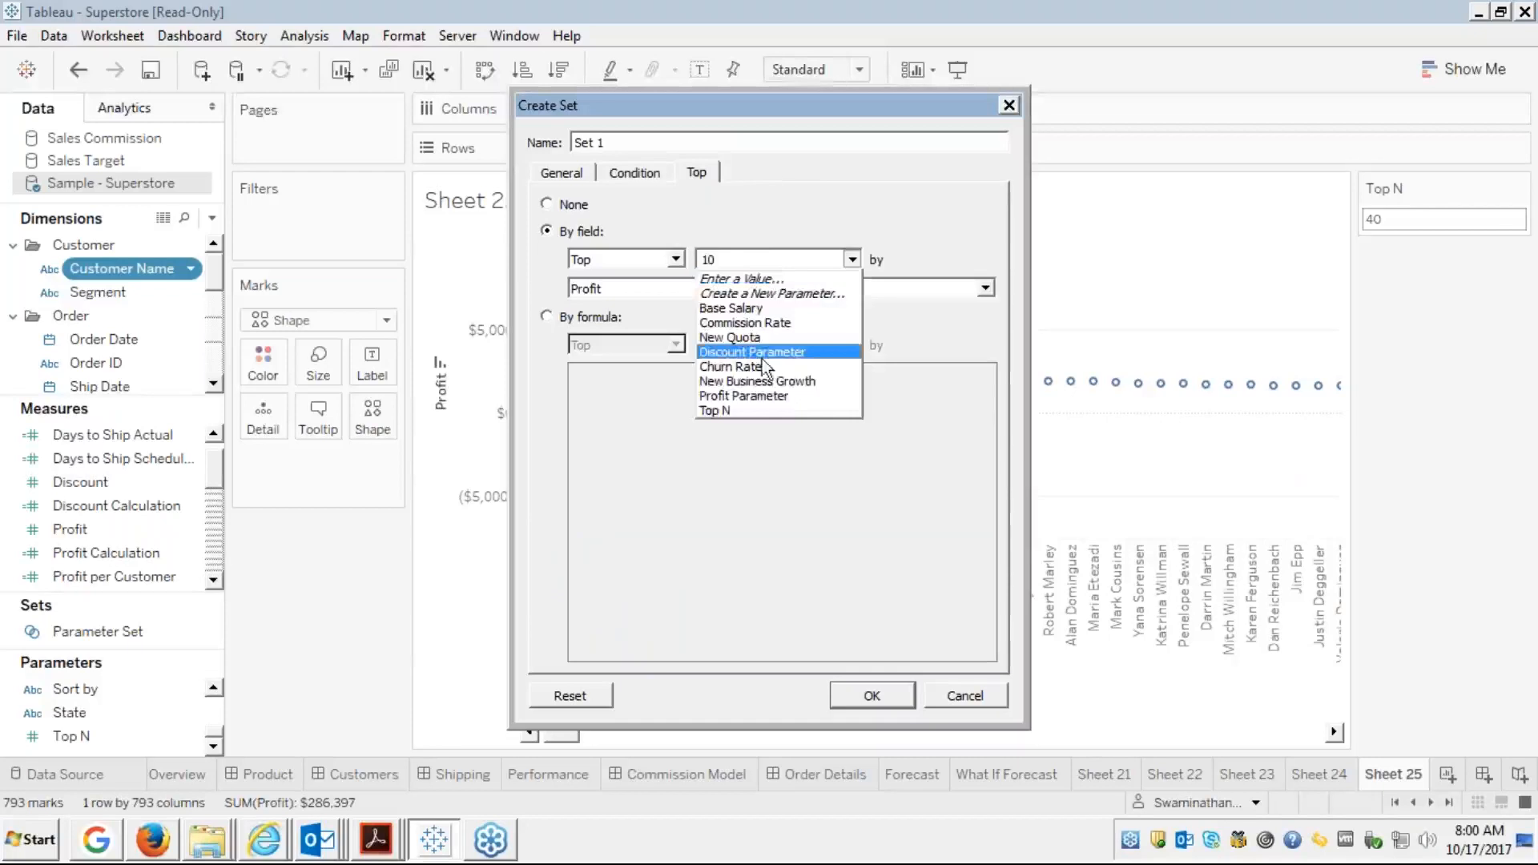
click(719, 407)
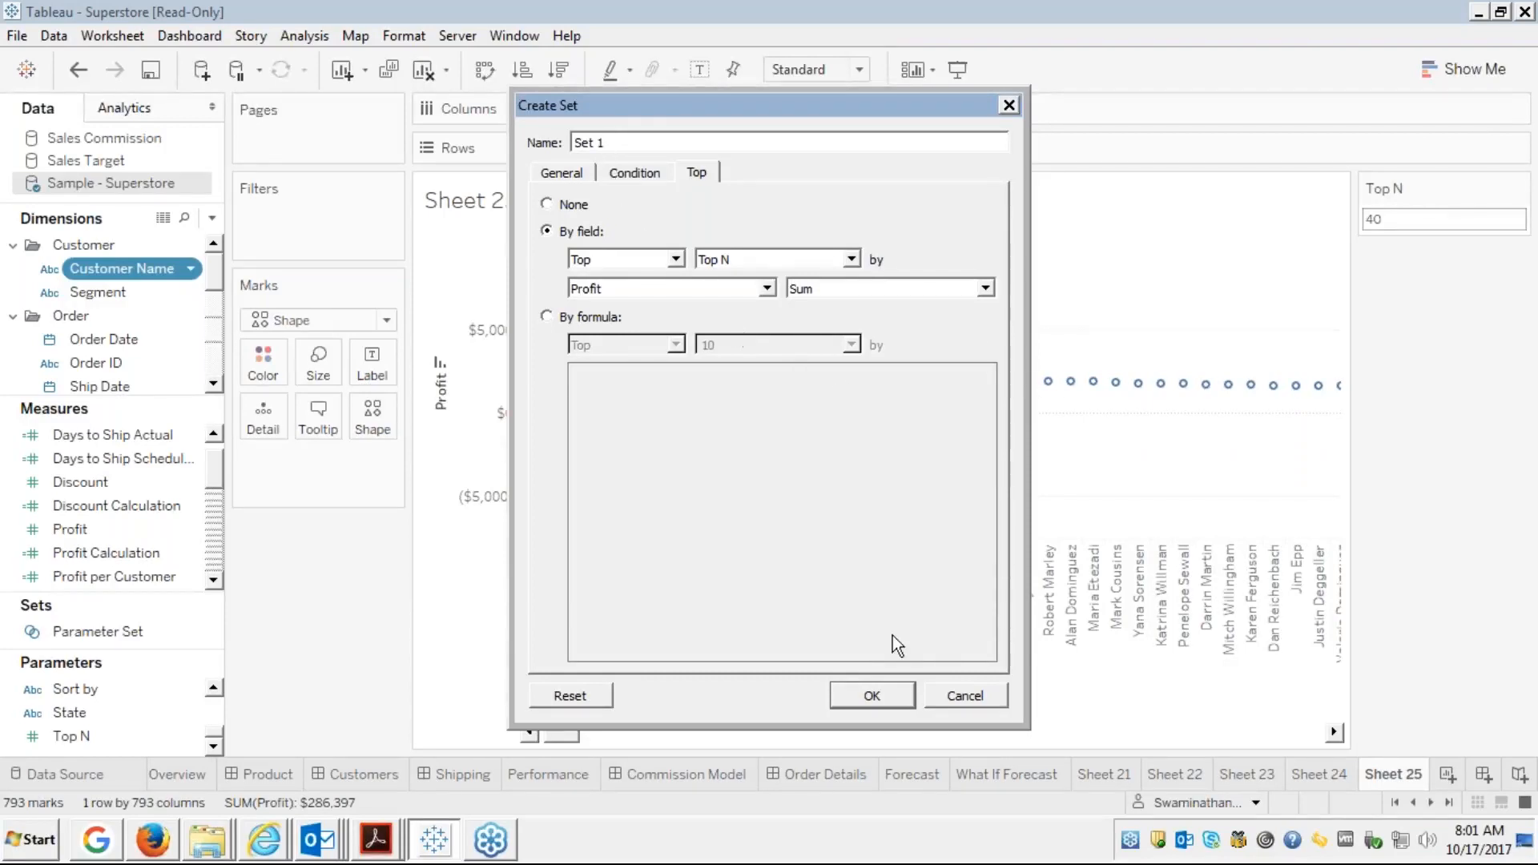
click(963, 697)
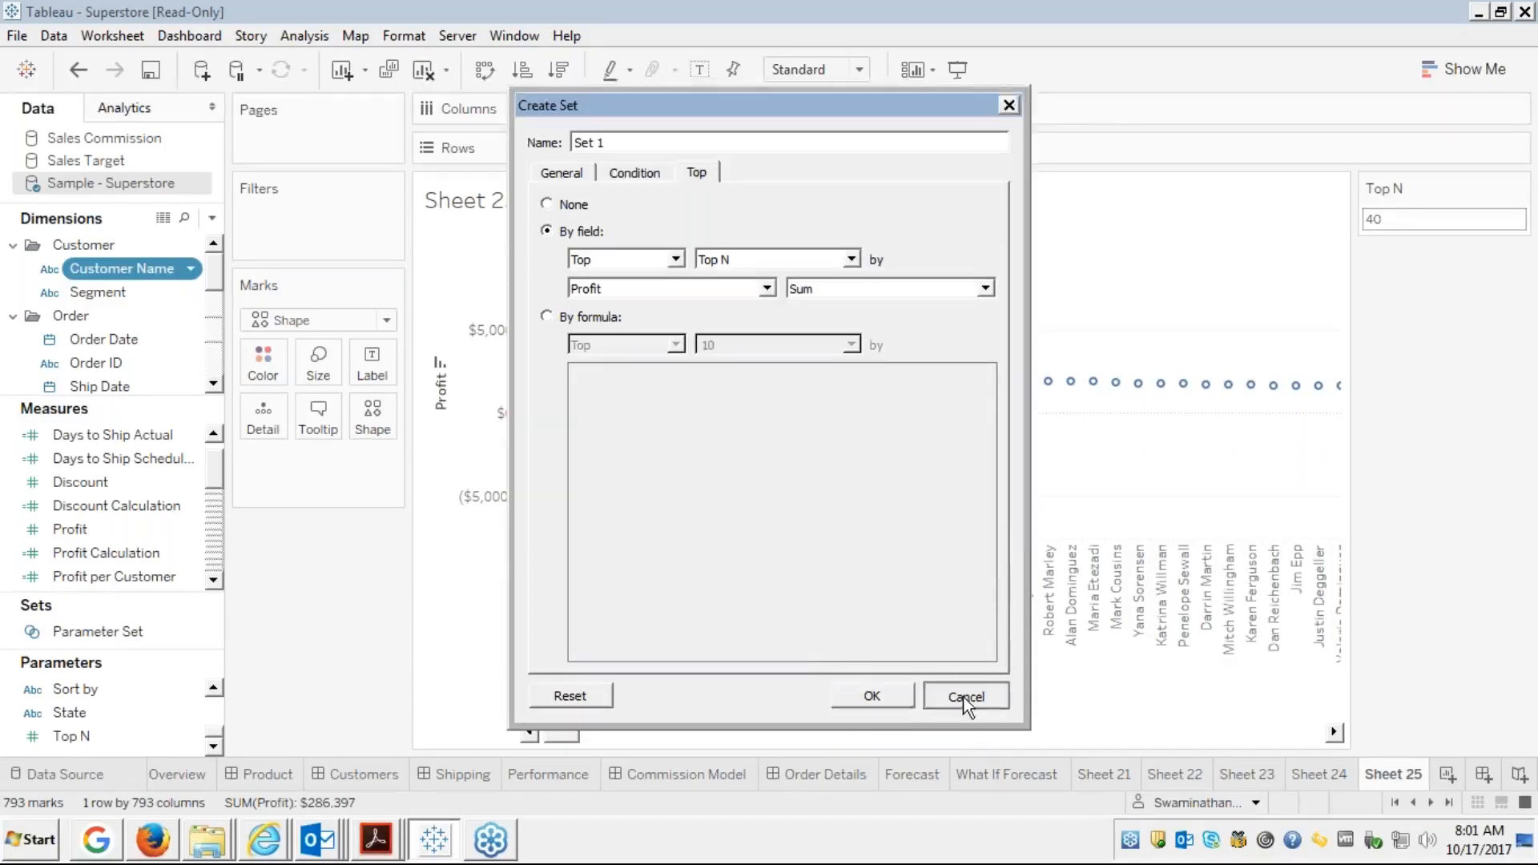
click(964, 698)
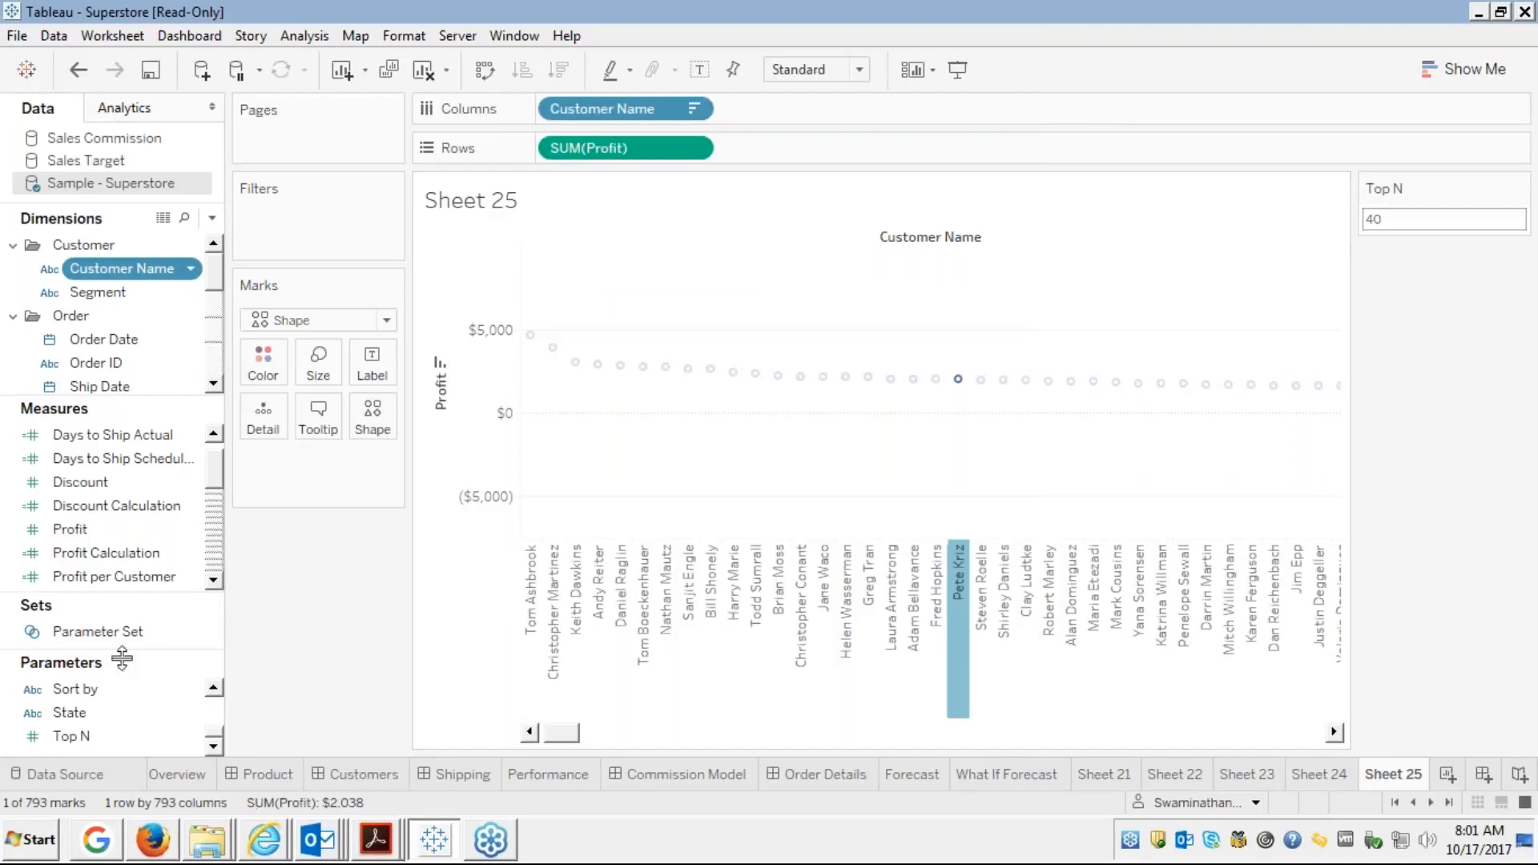
click(48, 632)
right_click(80, 634)
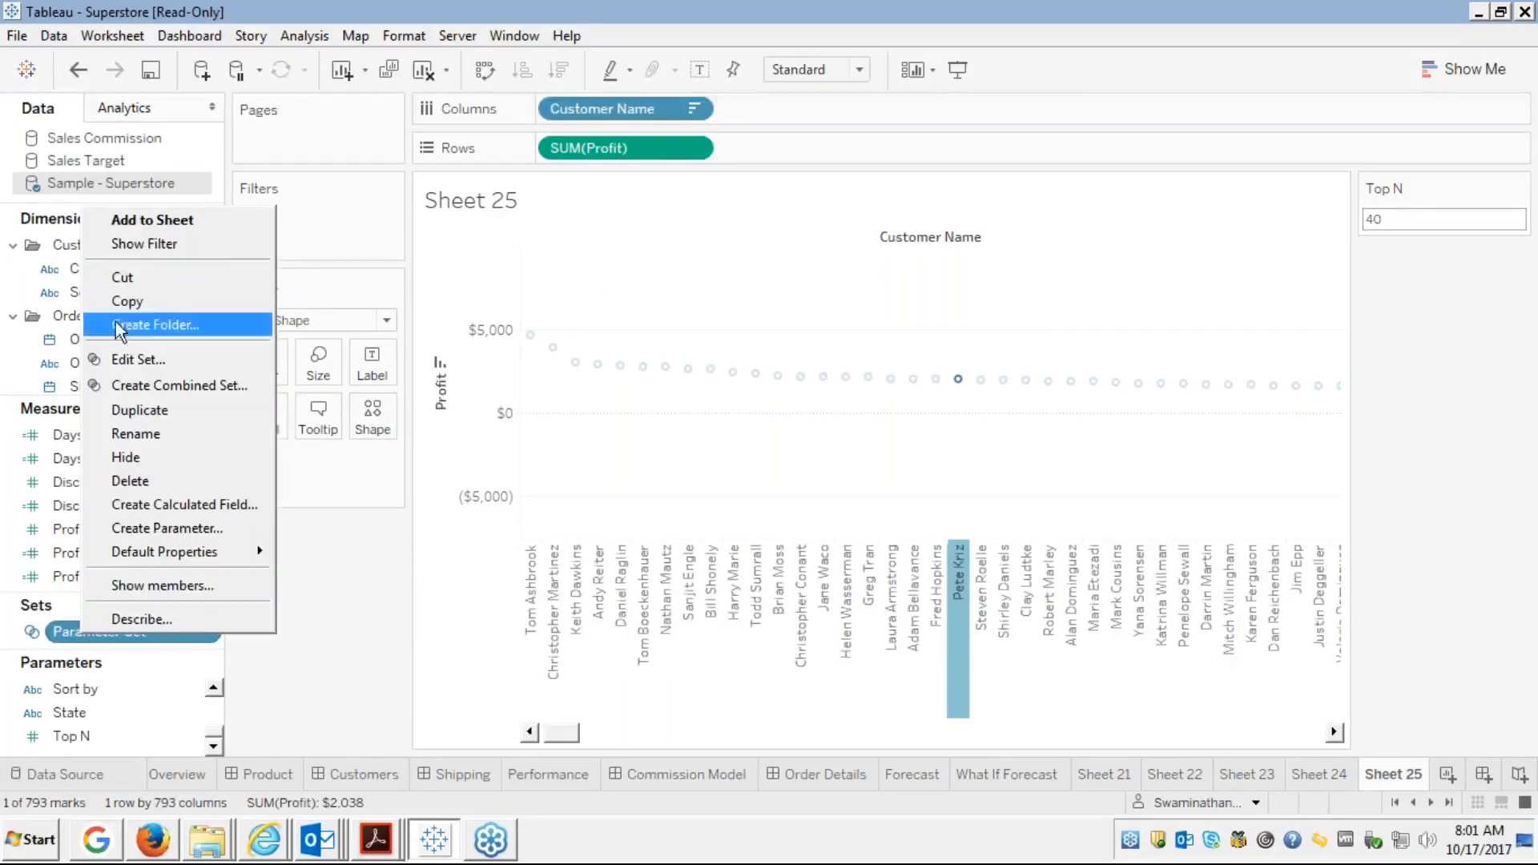
click(114, 359)
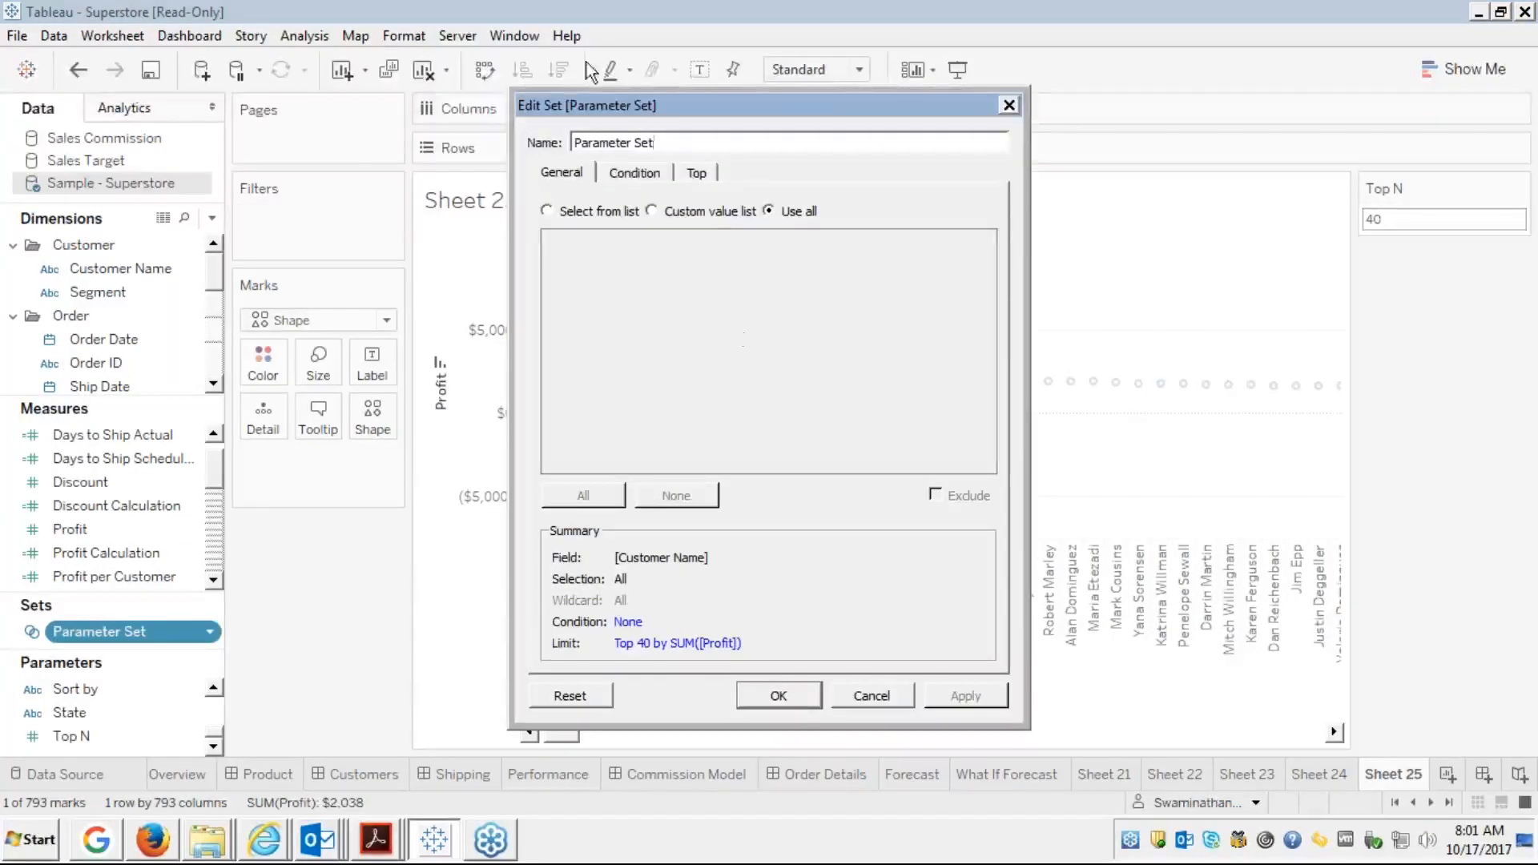
click(697, 174)
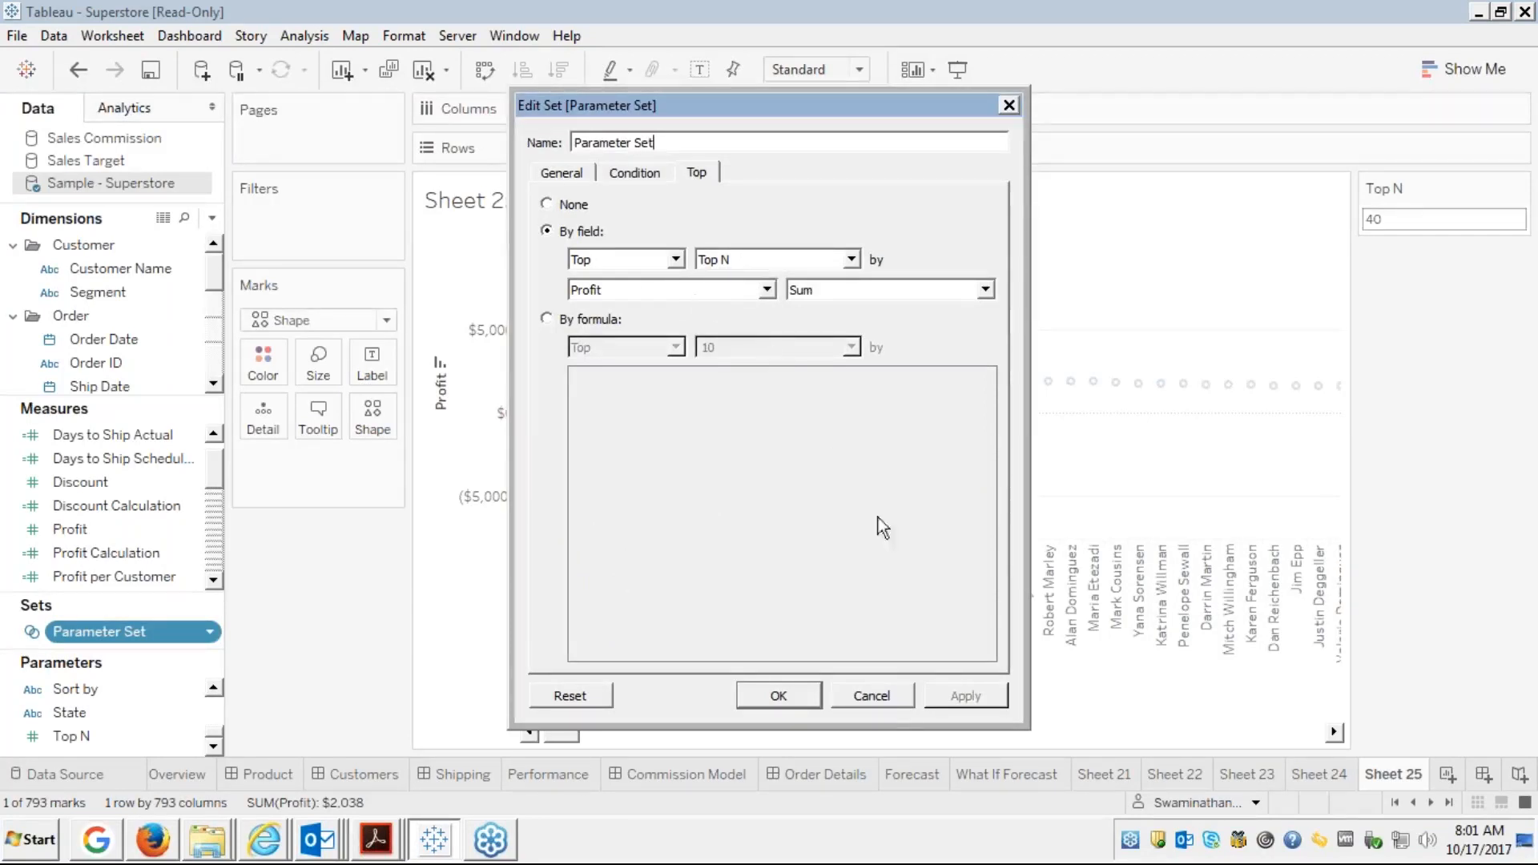
click(873, 696)
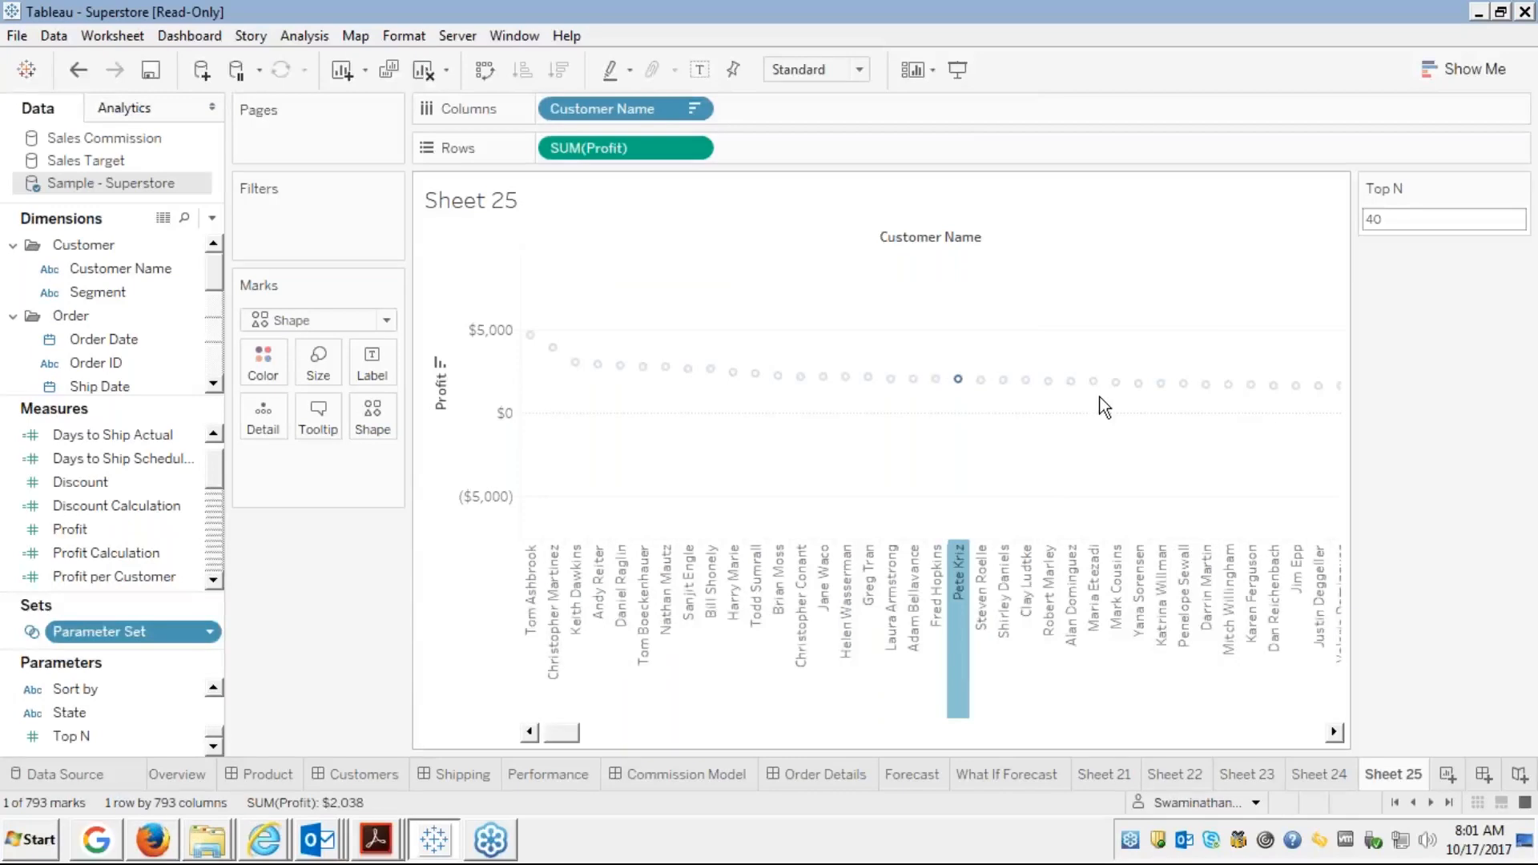
click(960, 569)
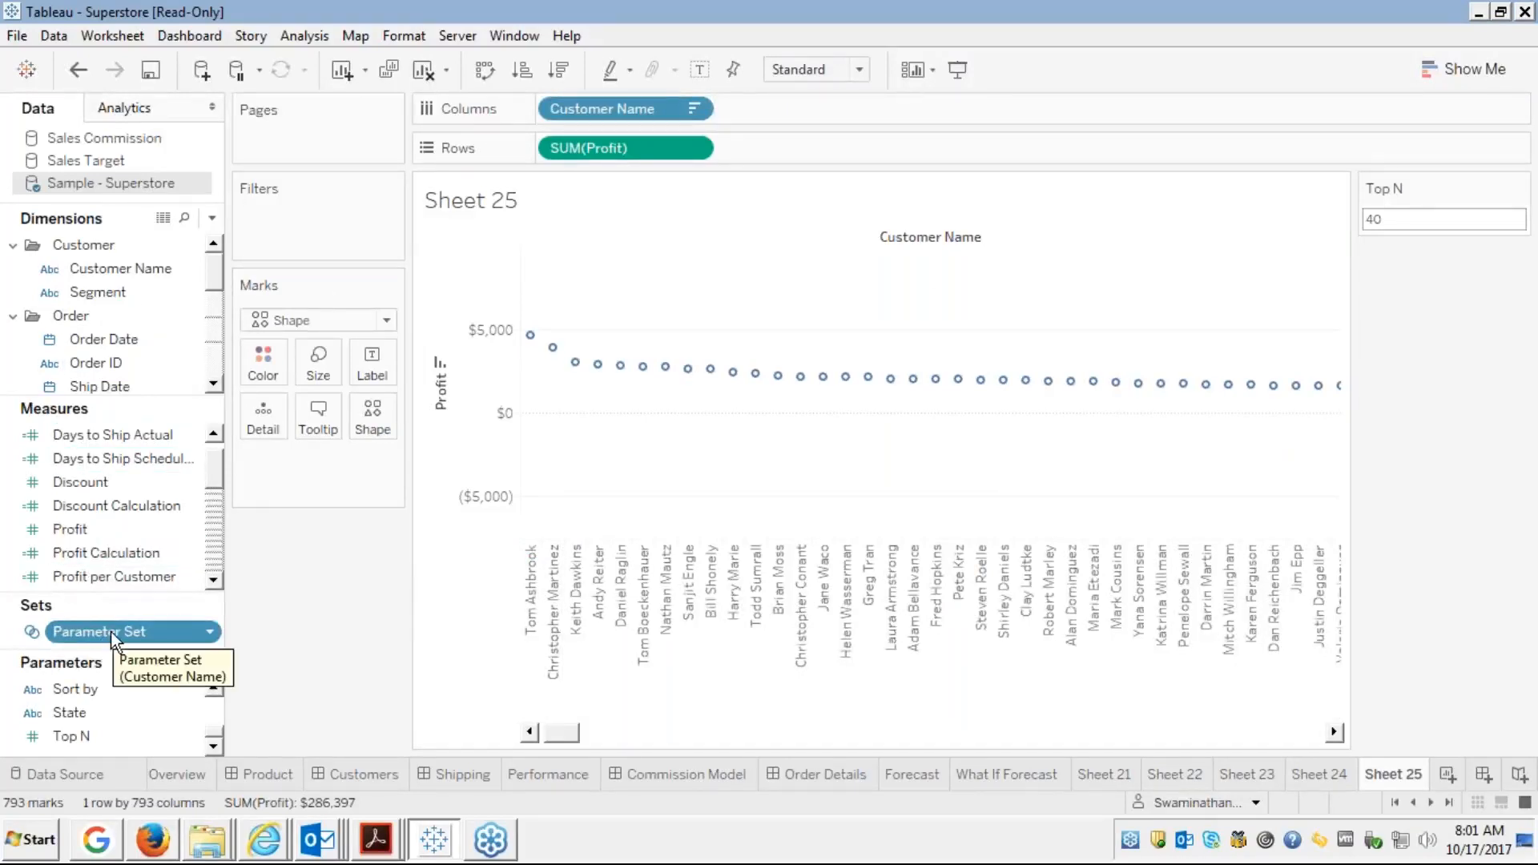
Colour the circles by Parameter Set membership and toggle In and Out highlighting in the legend
drag(108, 633, 255, 366)
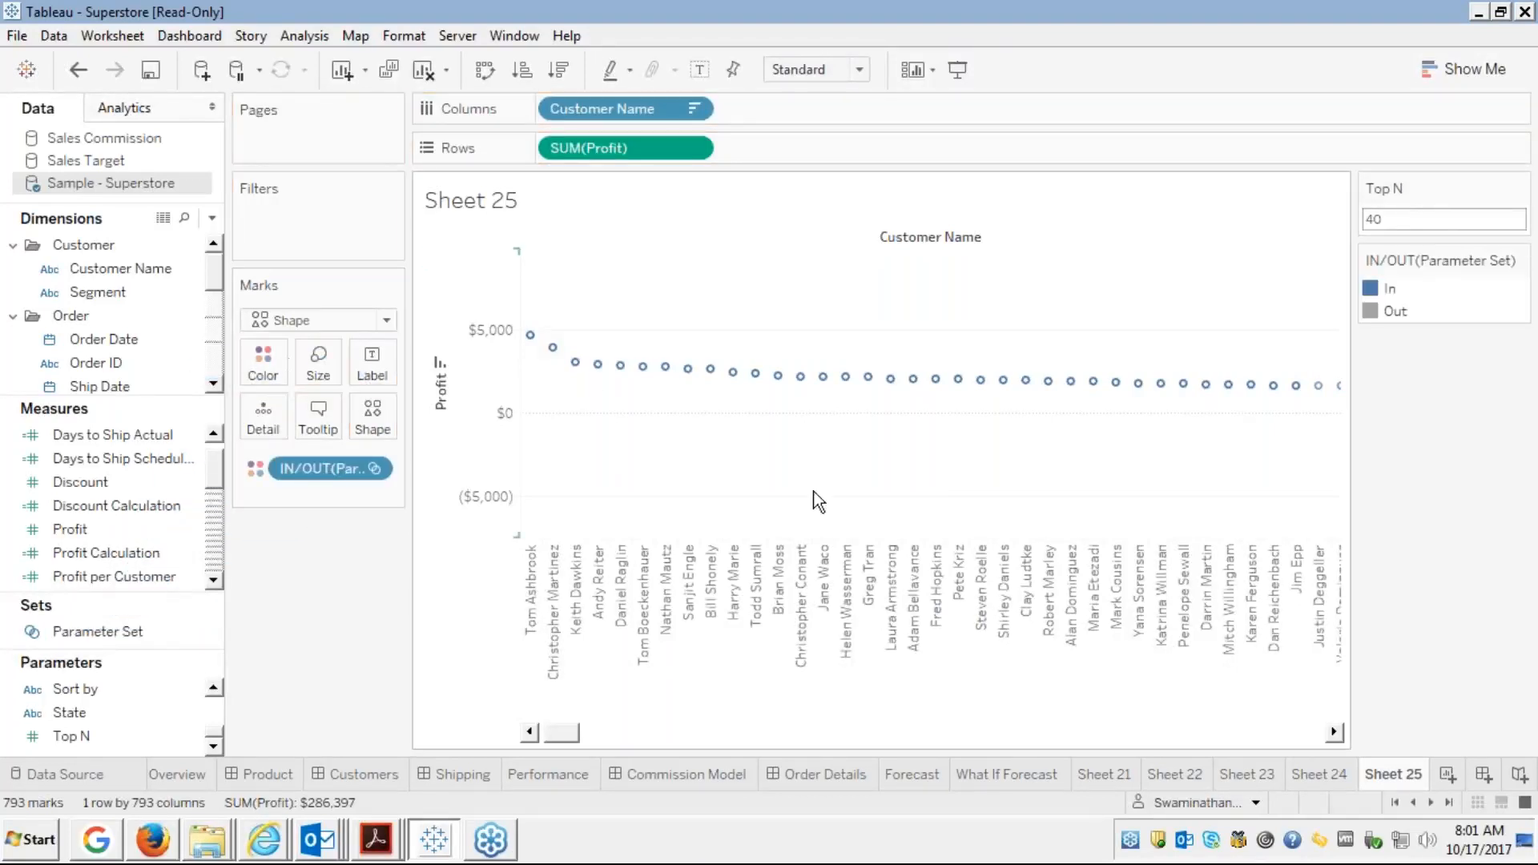
click(1390, 293)
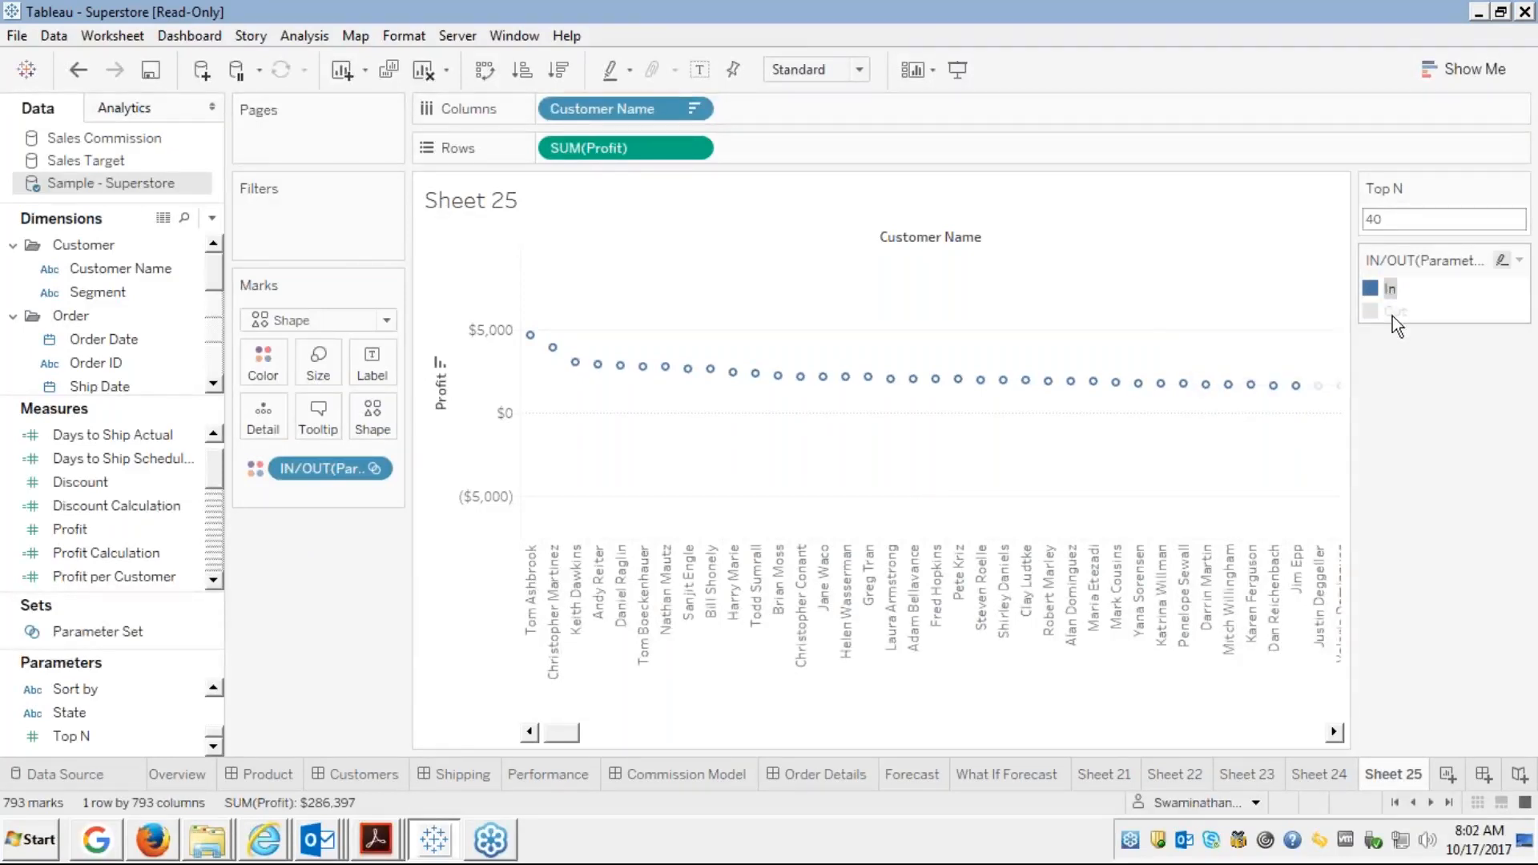
click(1392, 314)
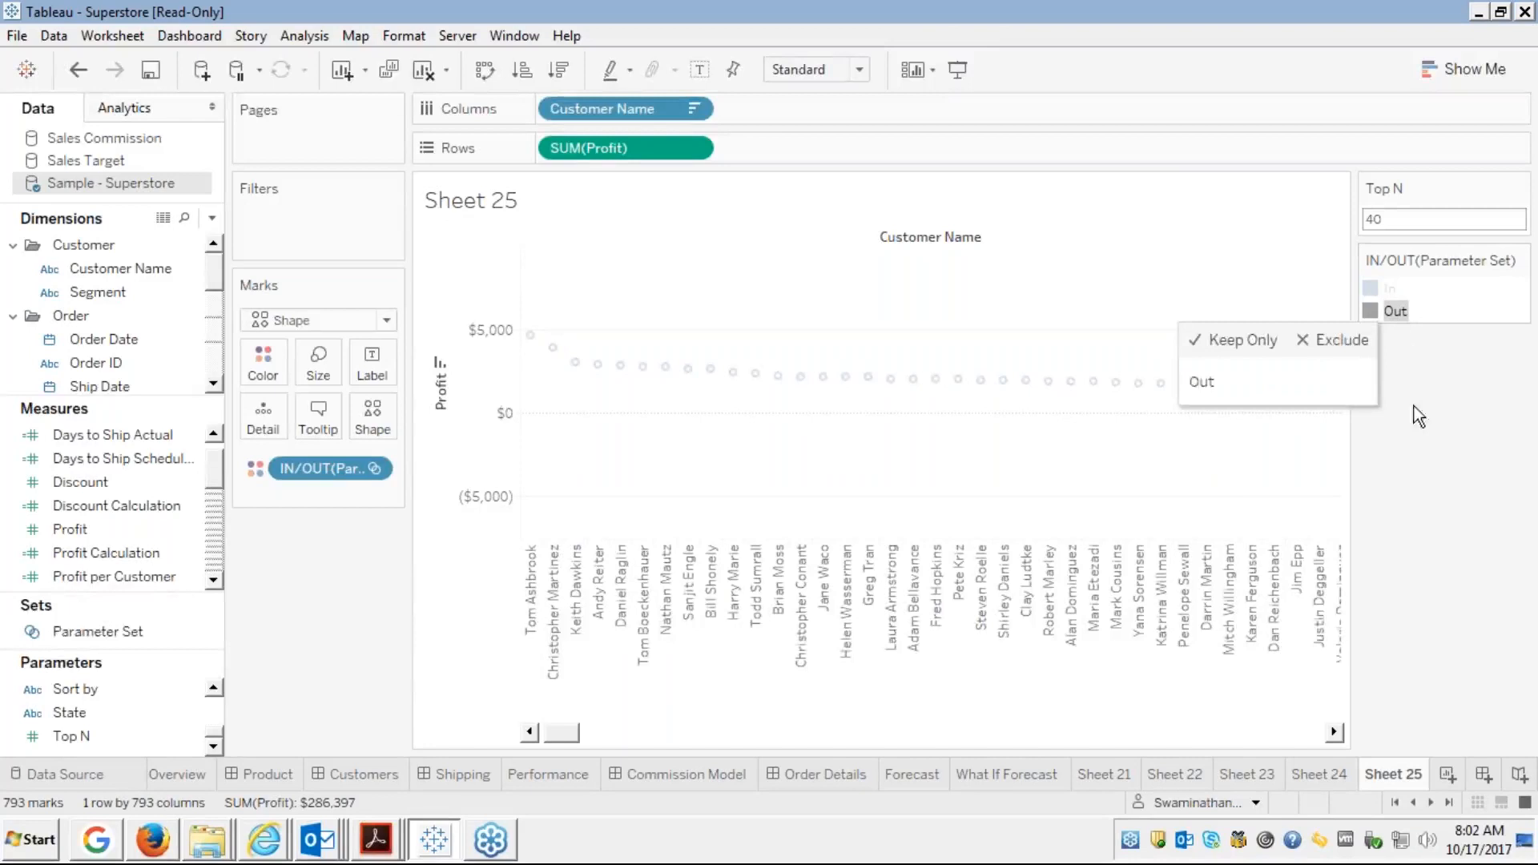
click(1310, 732)
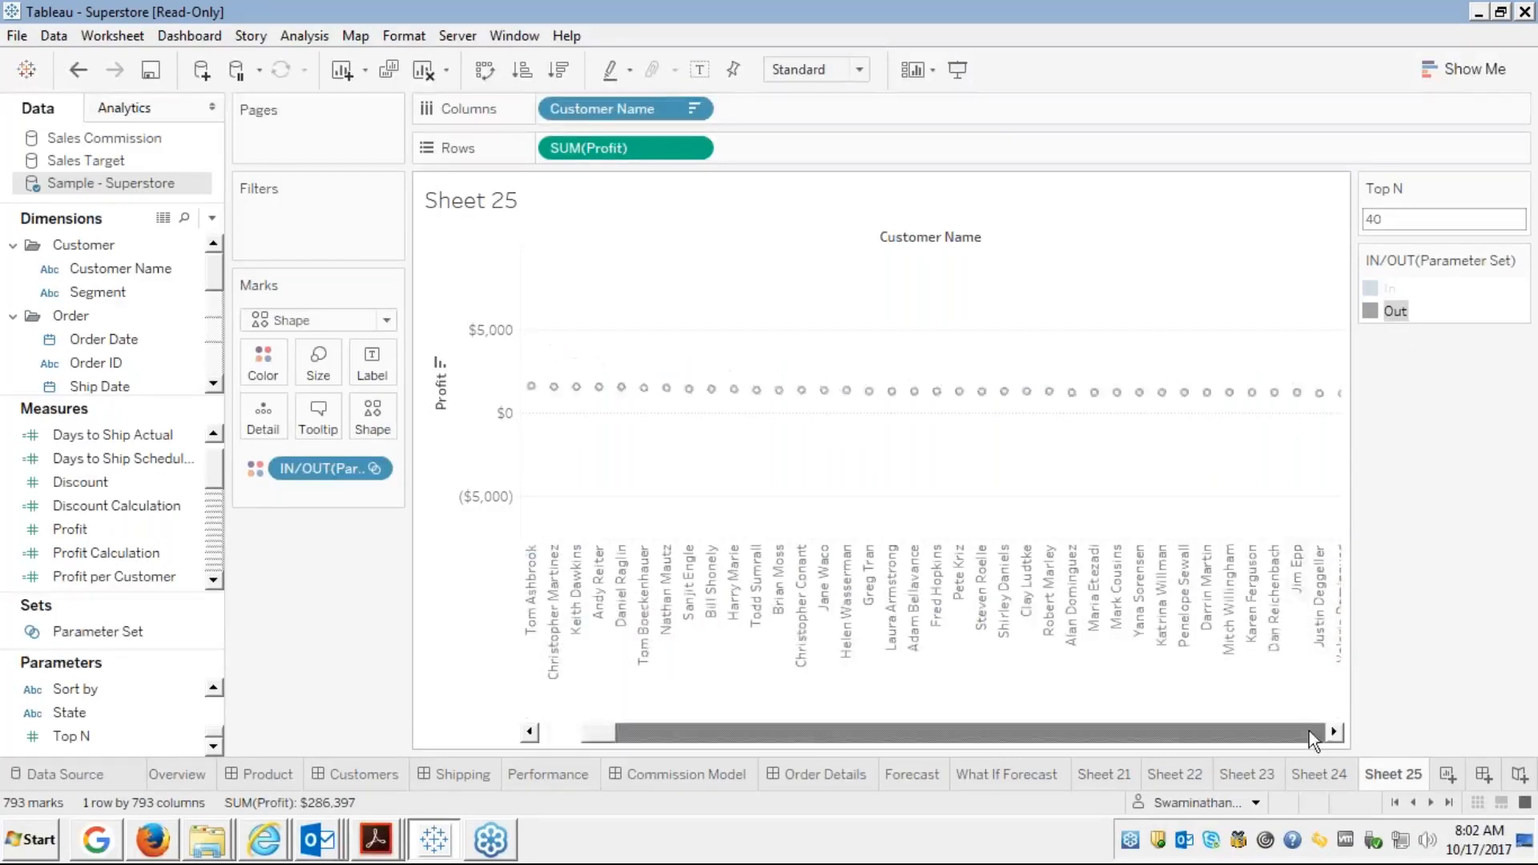
click(1310, 734)
drag(1310, 733, 1310, 729)
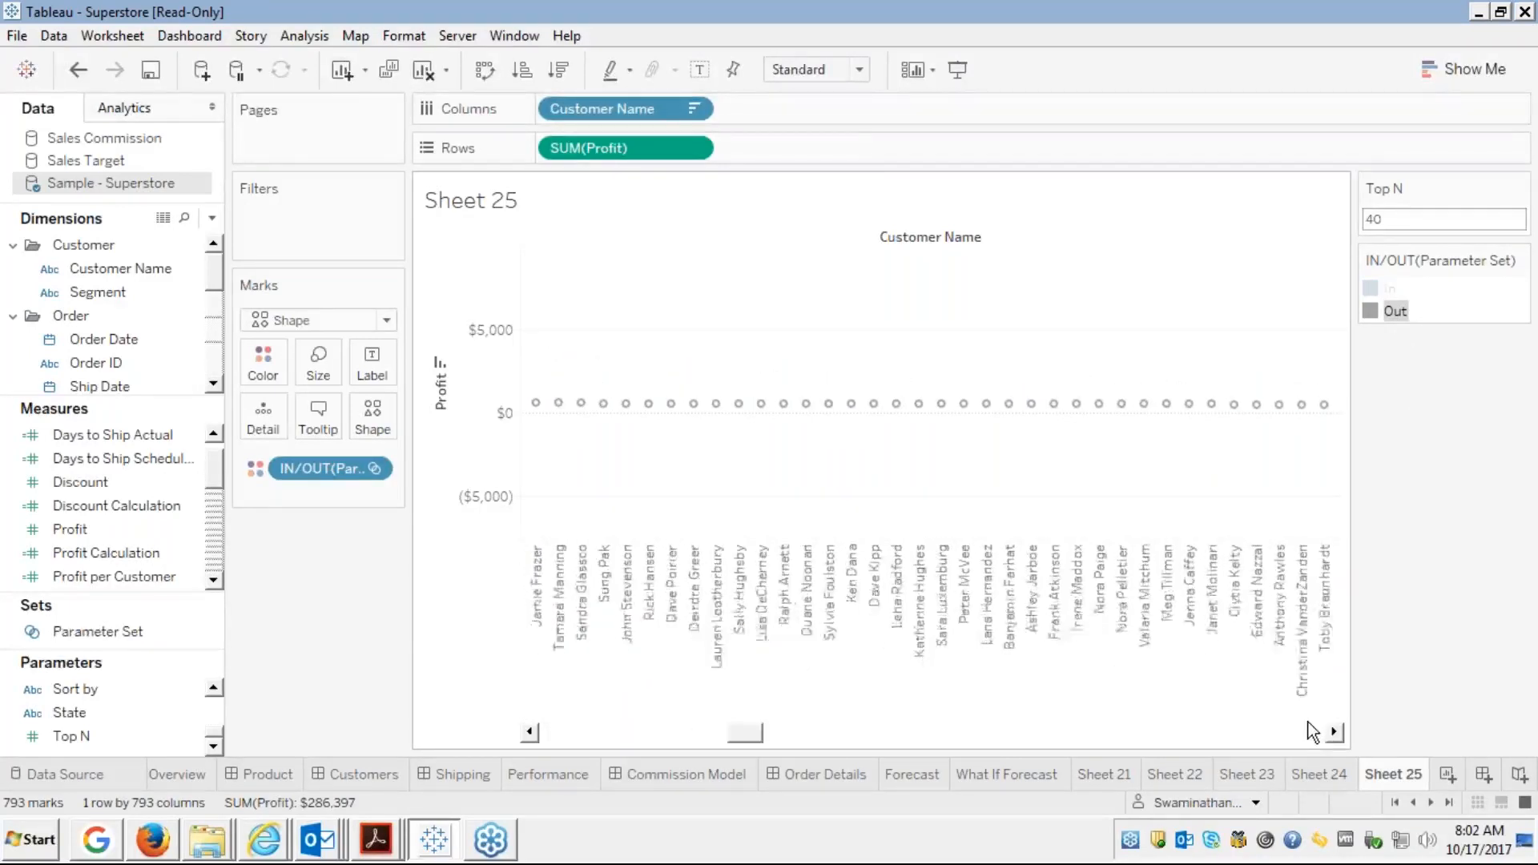
click(1381, 289)
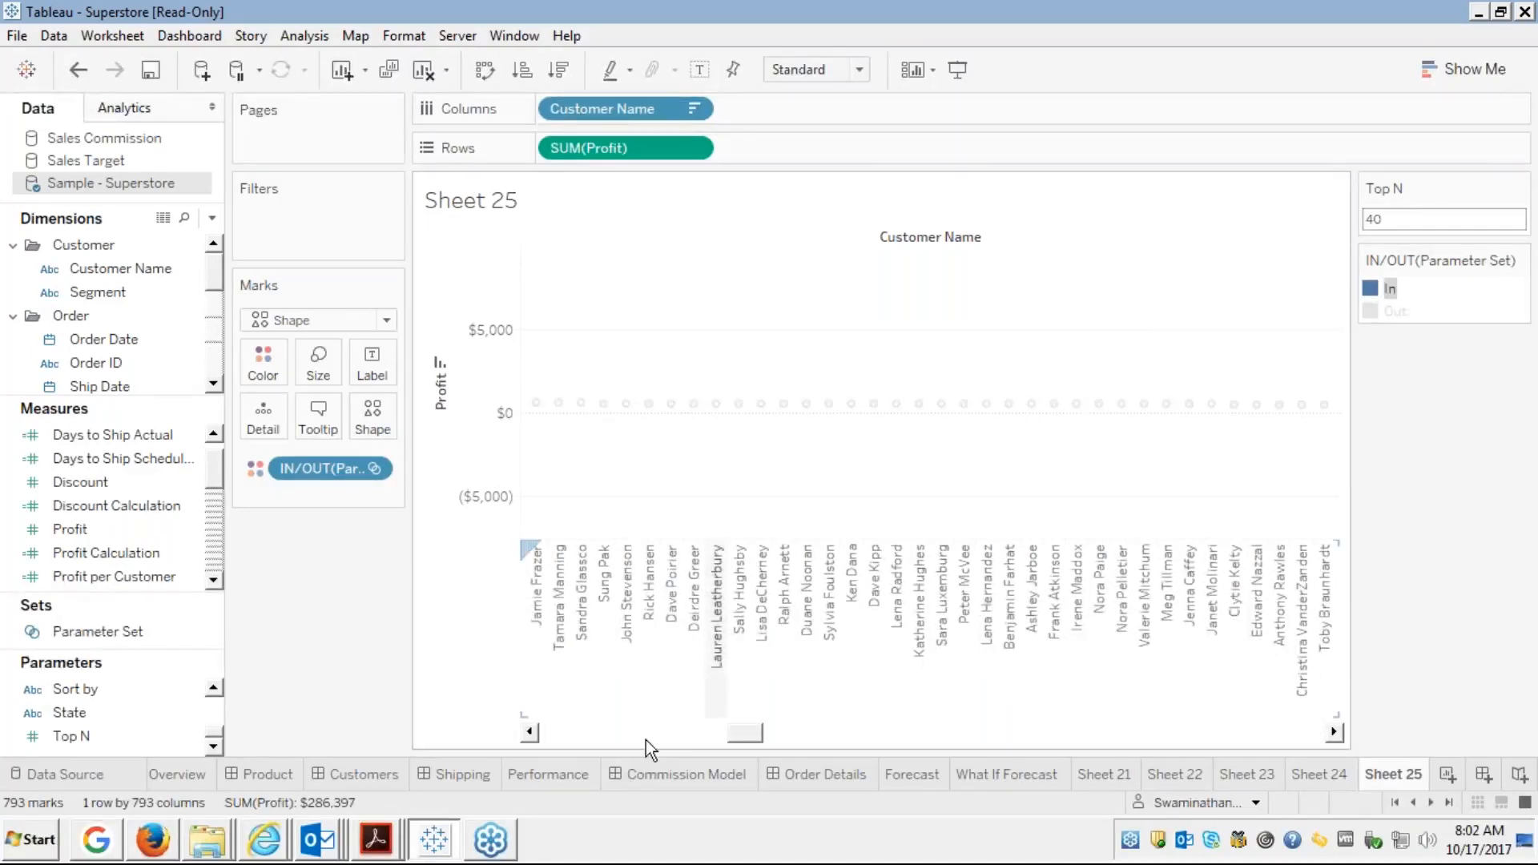
drag(561, 724, 561, 728)
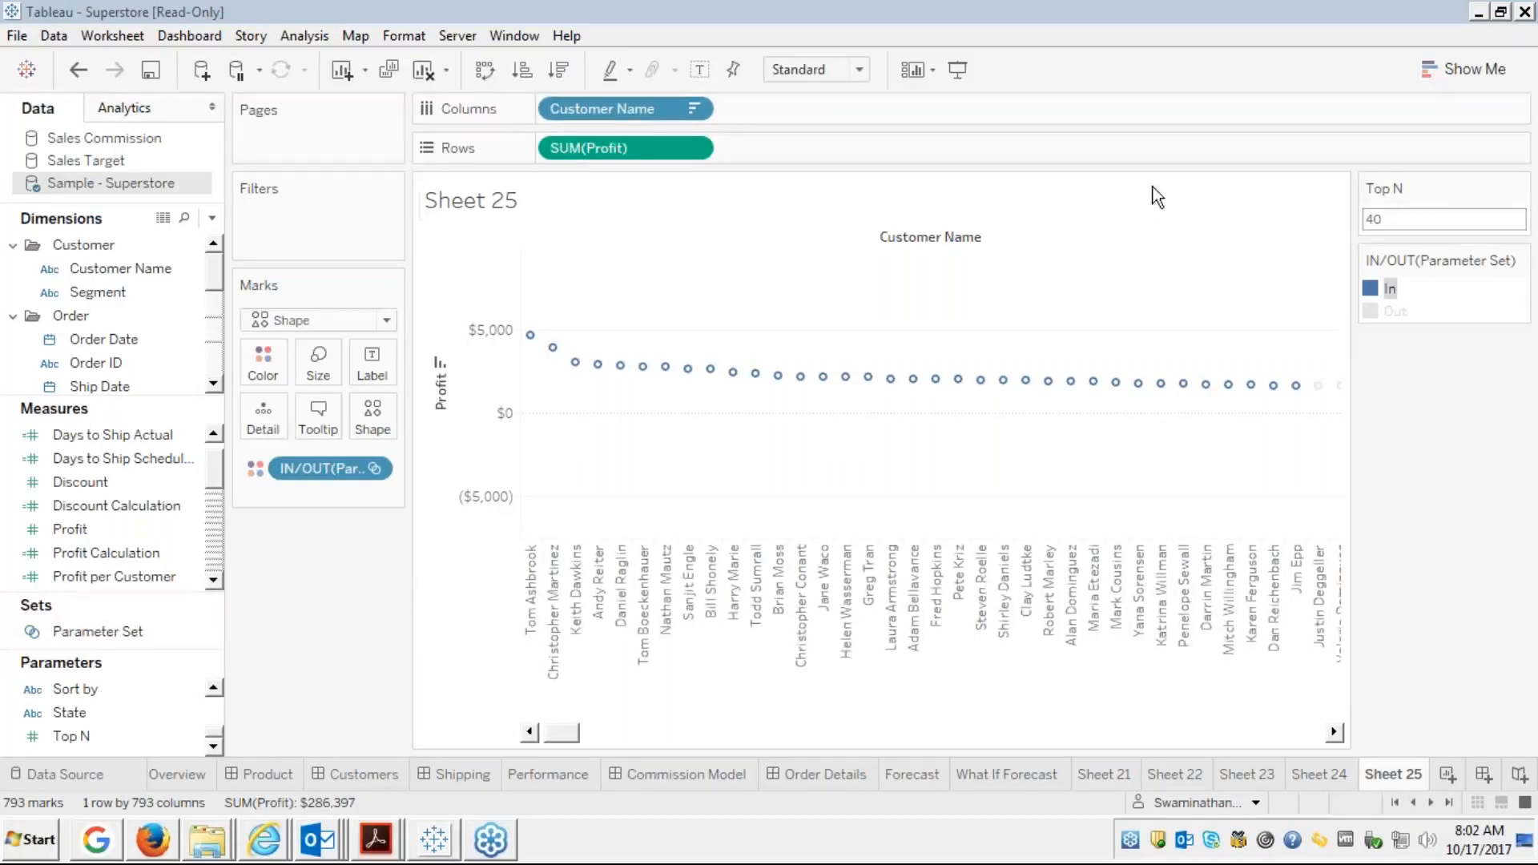
Return to the Firefox course slides full screen and advance to slide 74, Assignments
click(153, 843)
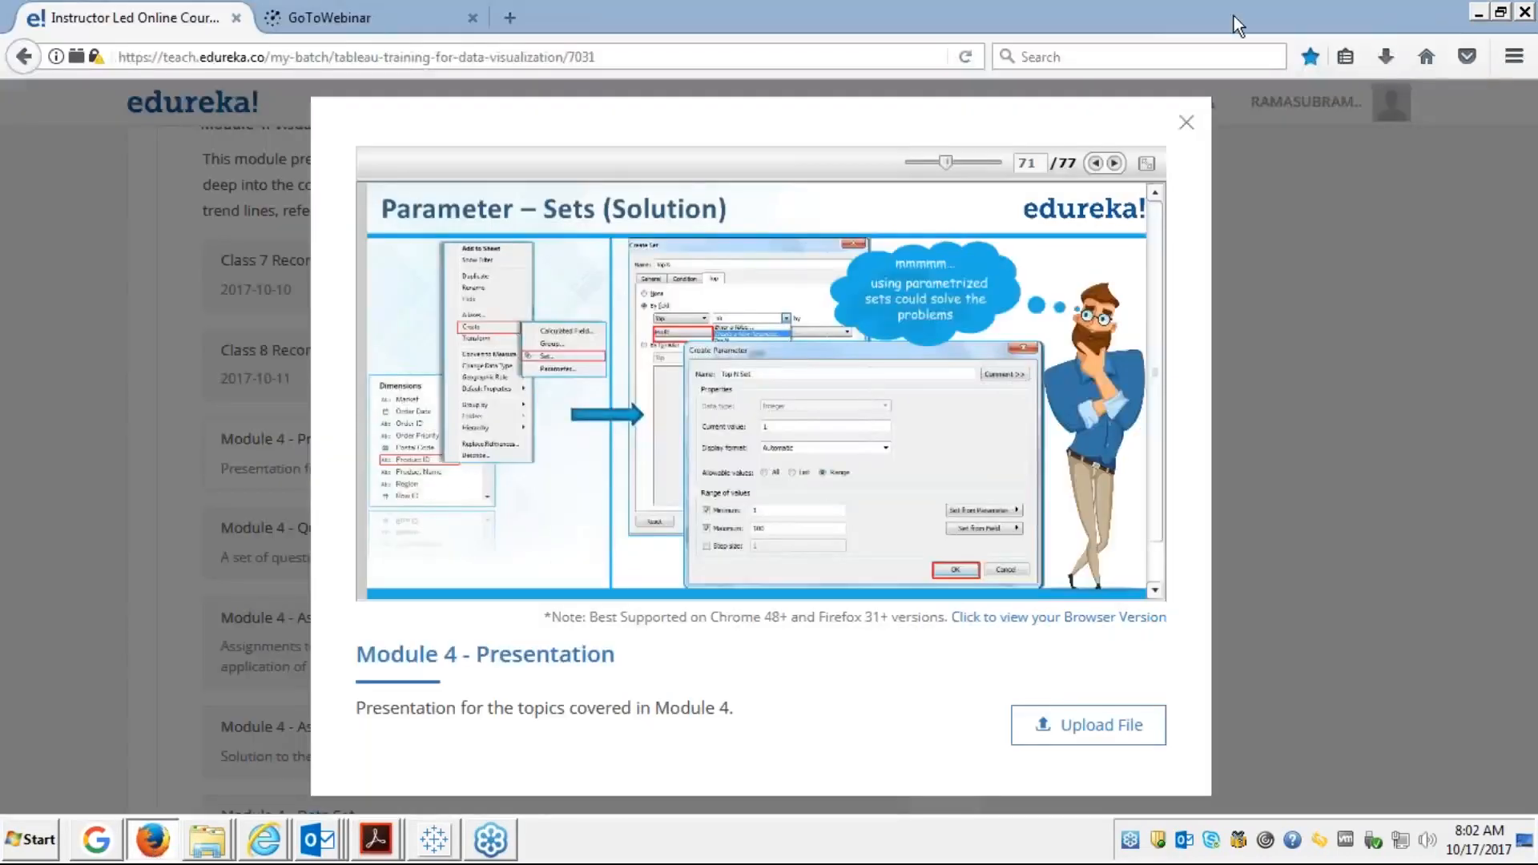
click(1146, 163)
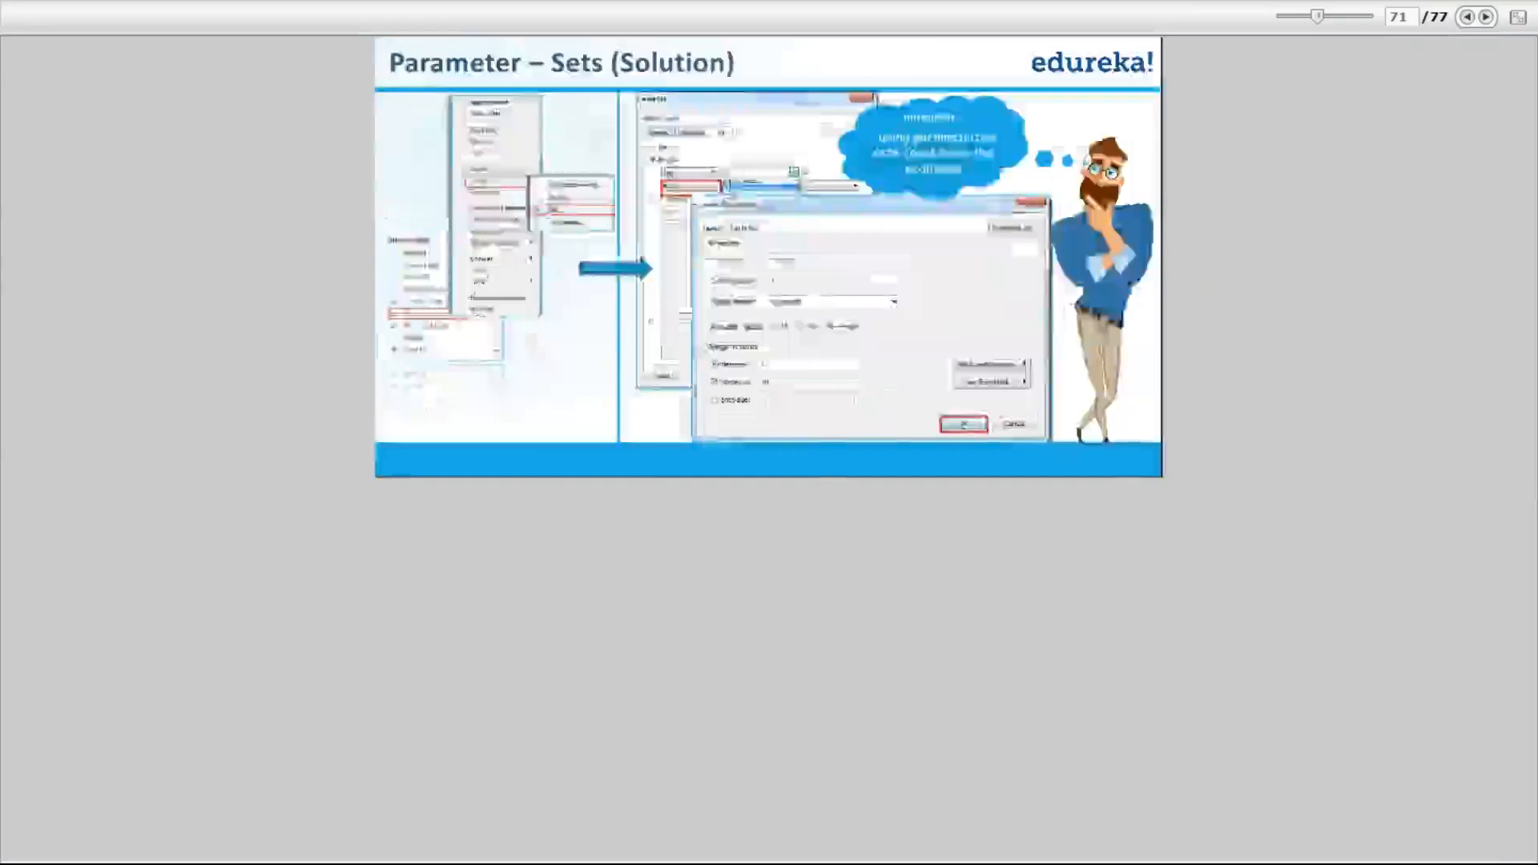
click(1485, 17)
click(1485, 17)
click(1485, 18)
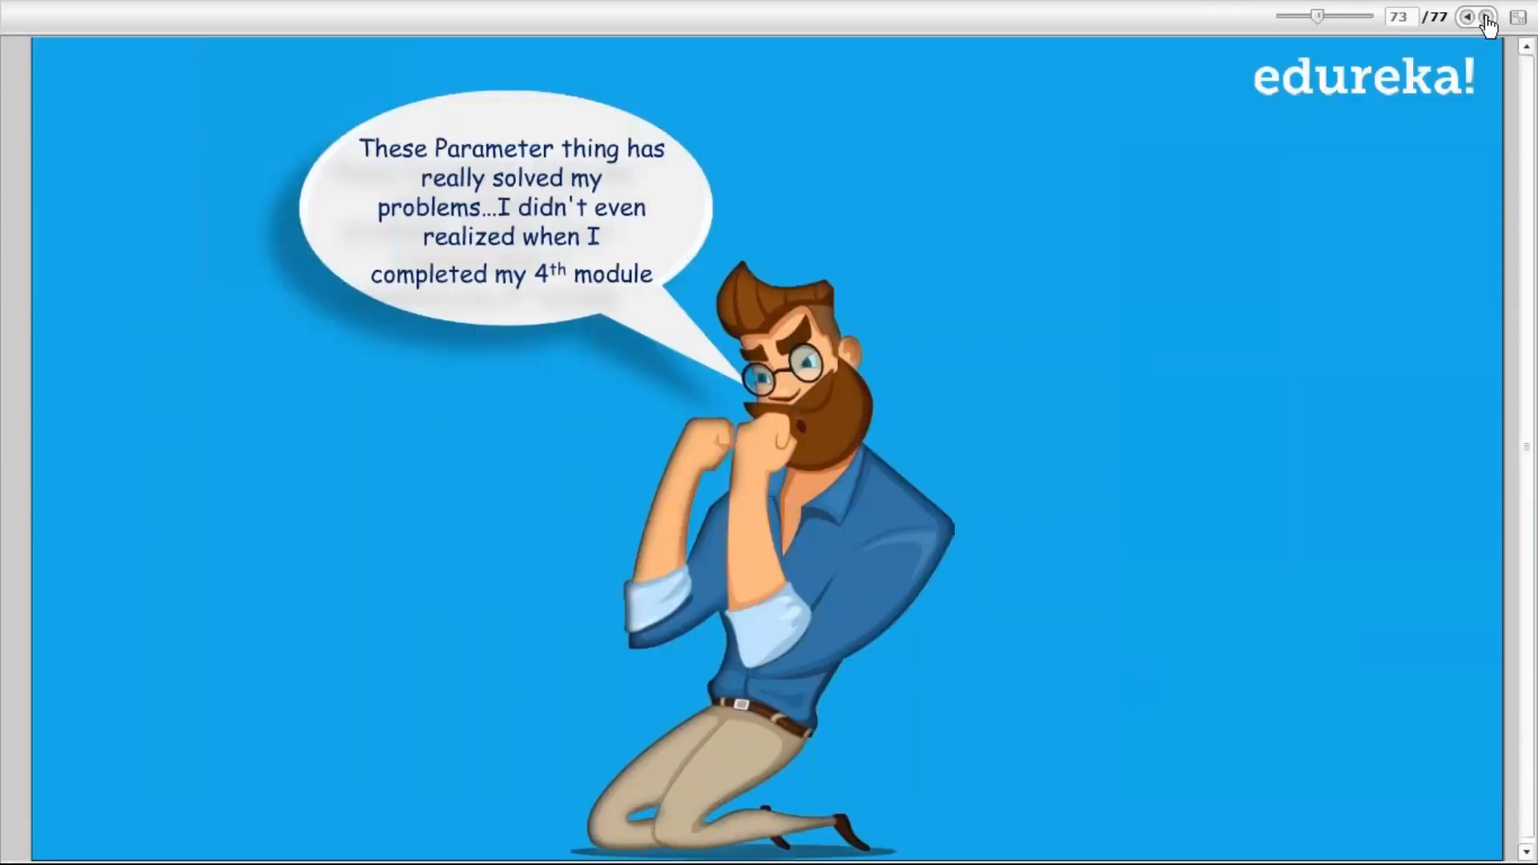
click(1486, 17)
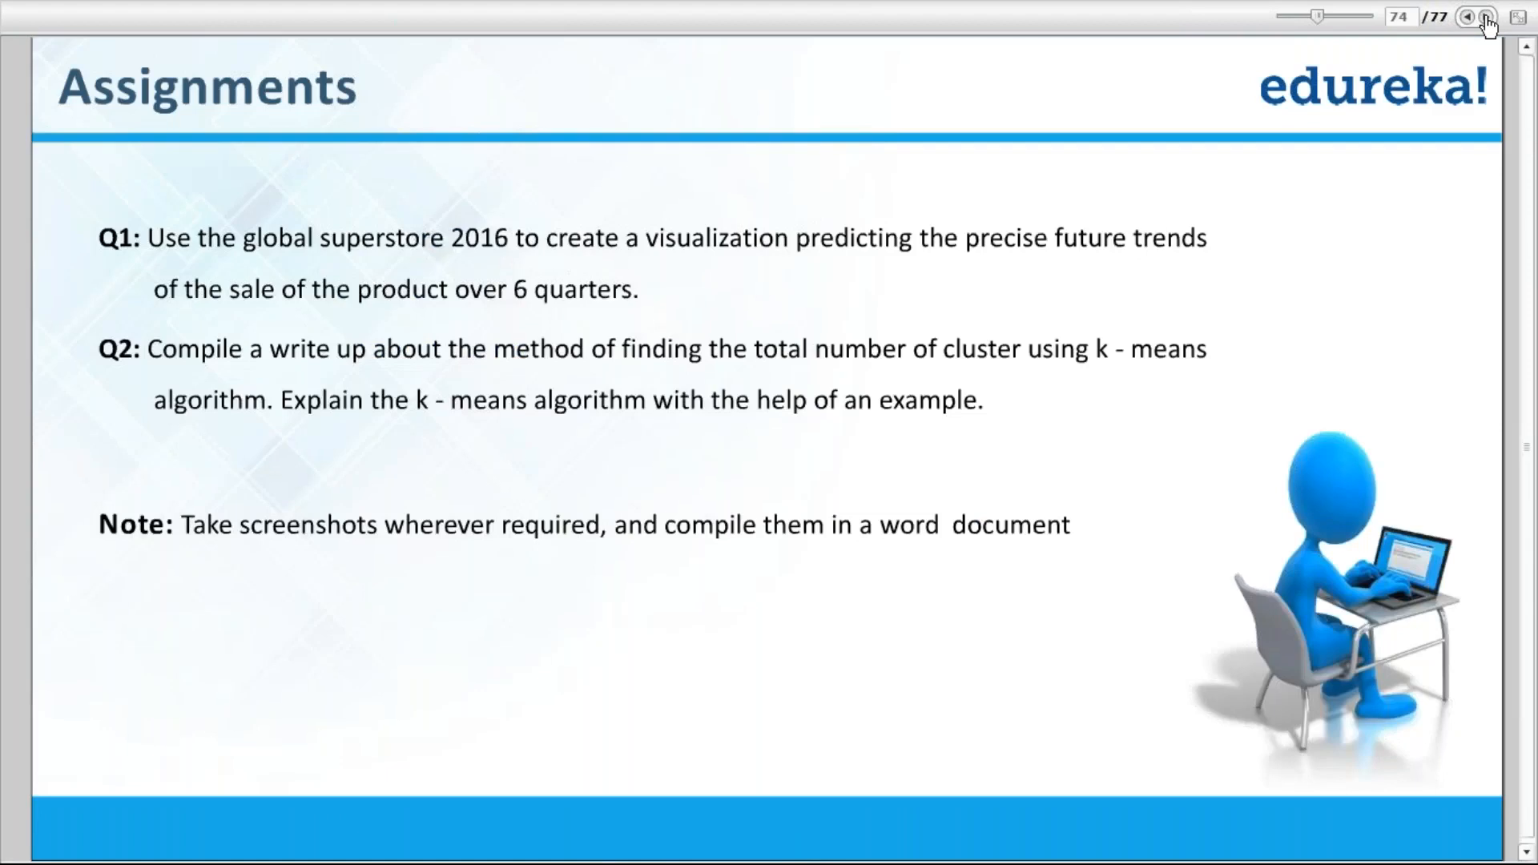
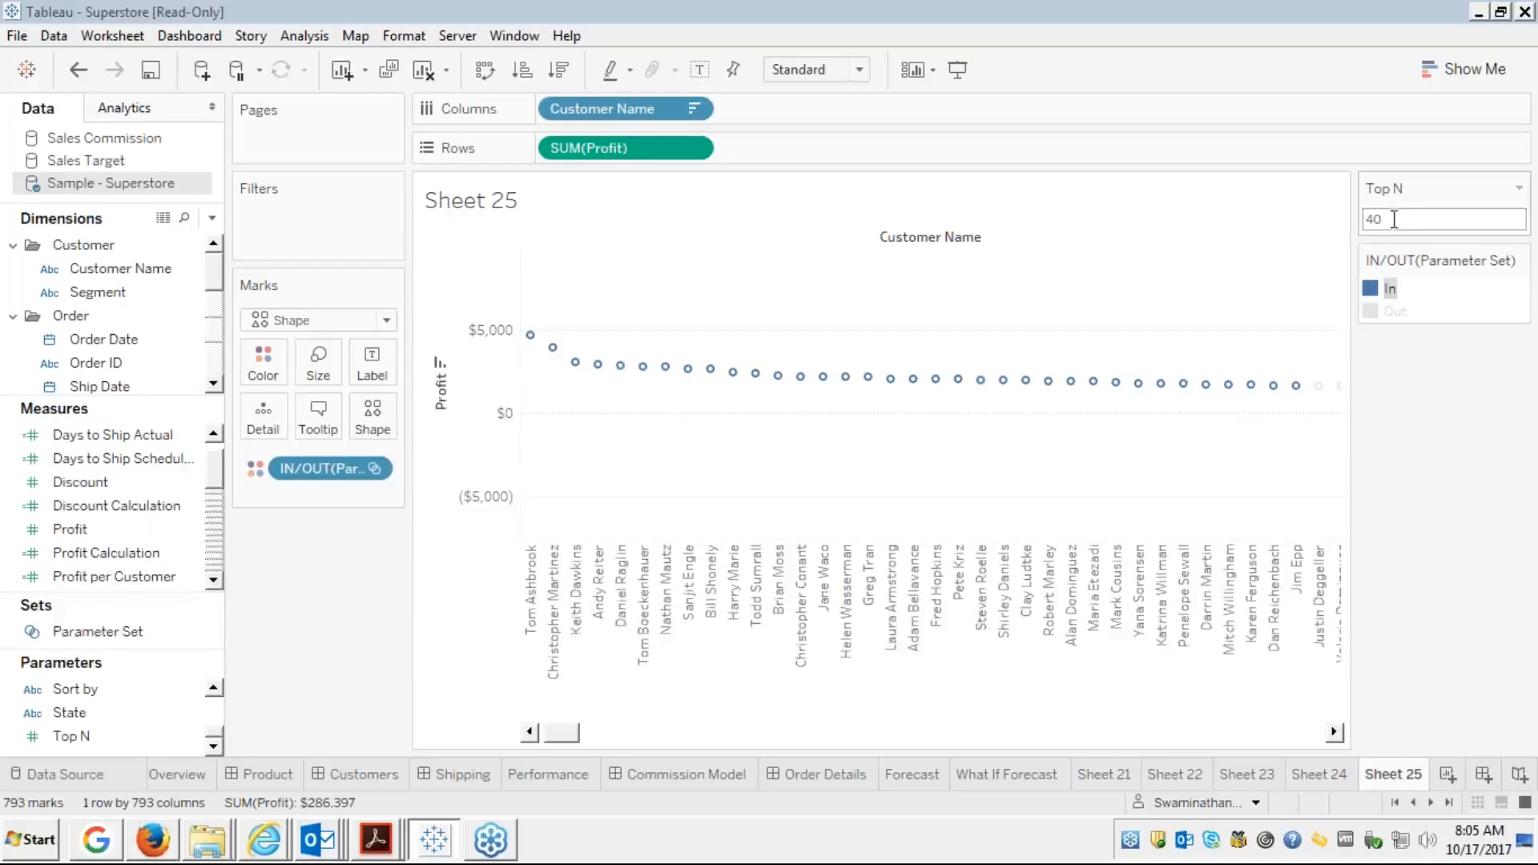
Select the Top N value of 54, then bring Tableau Public's Sheet 3 customer profit chart forward
double_click(1385, 219)
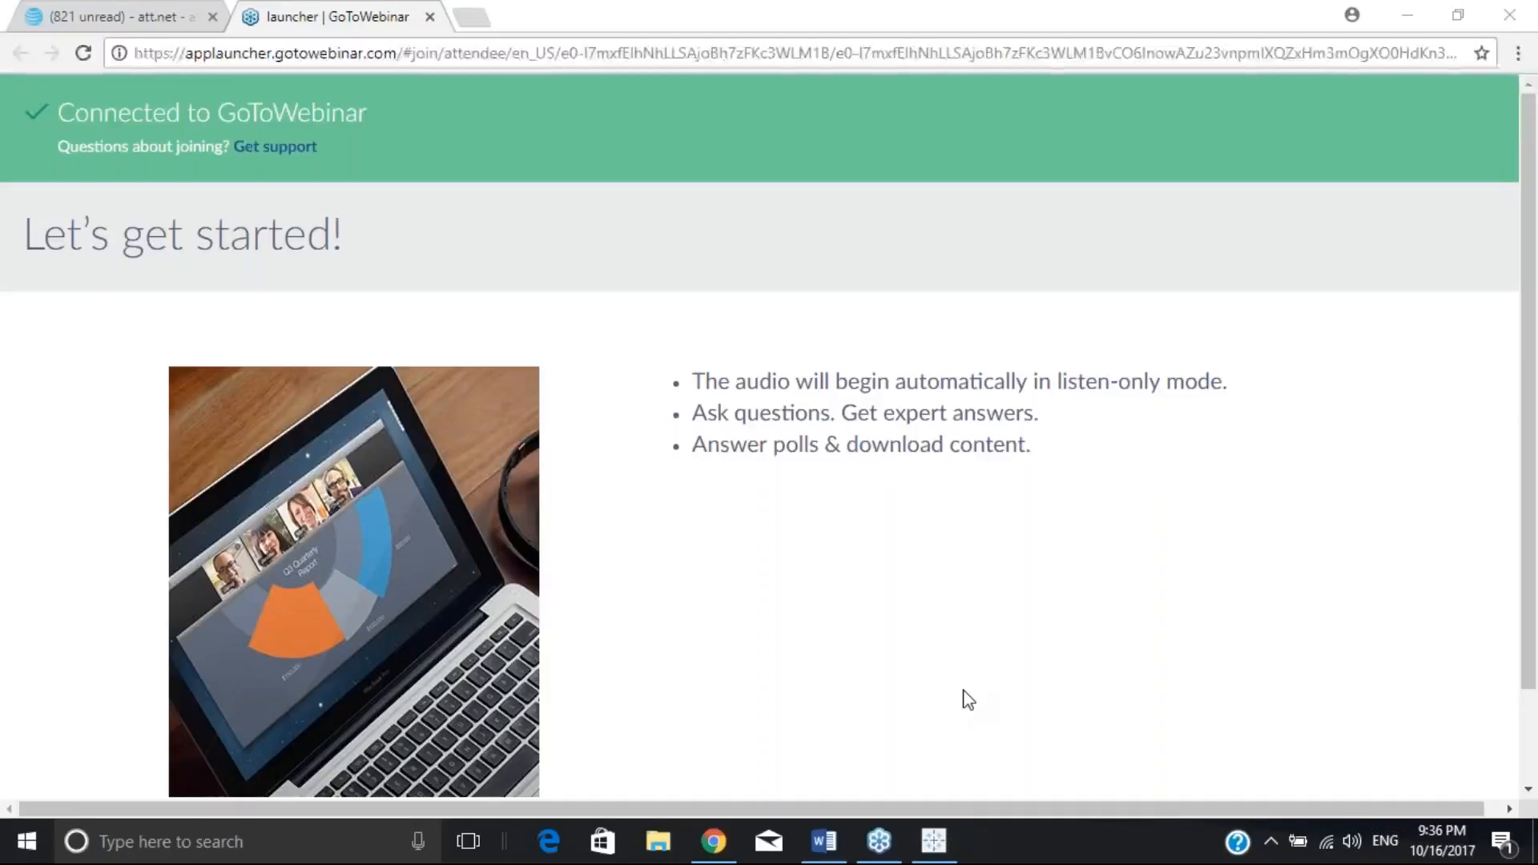
click(934, 841)
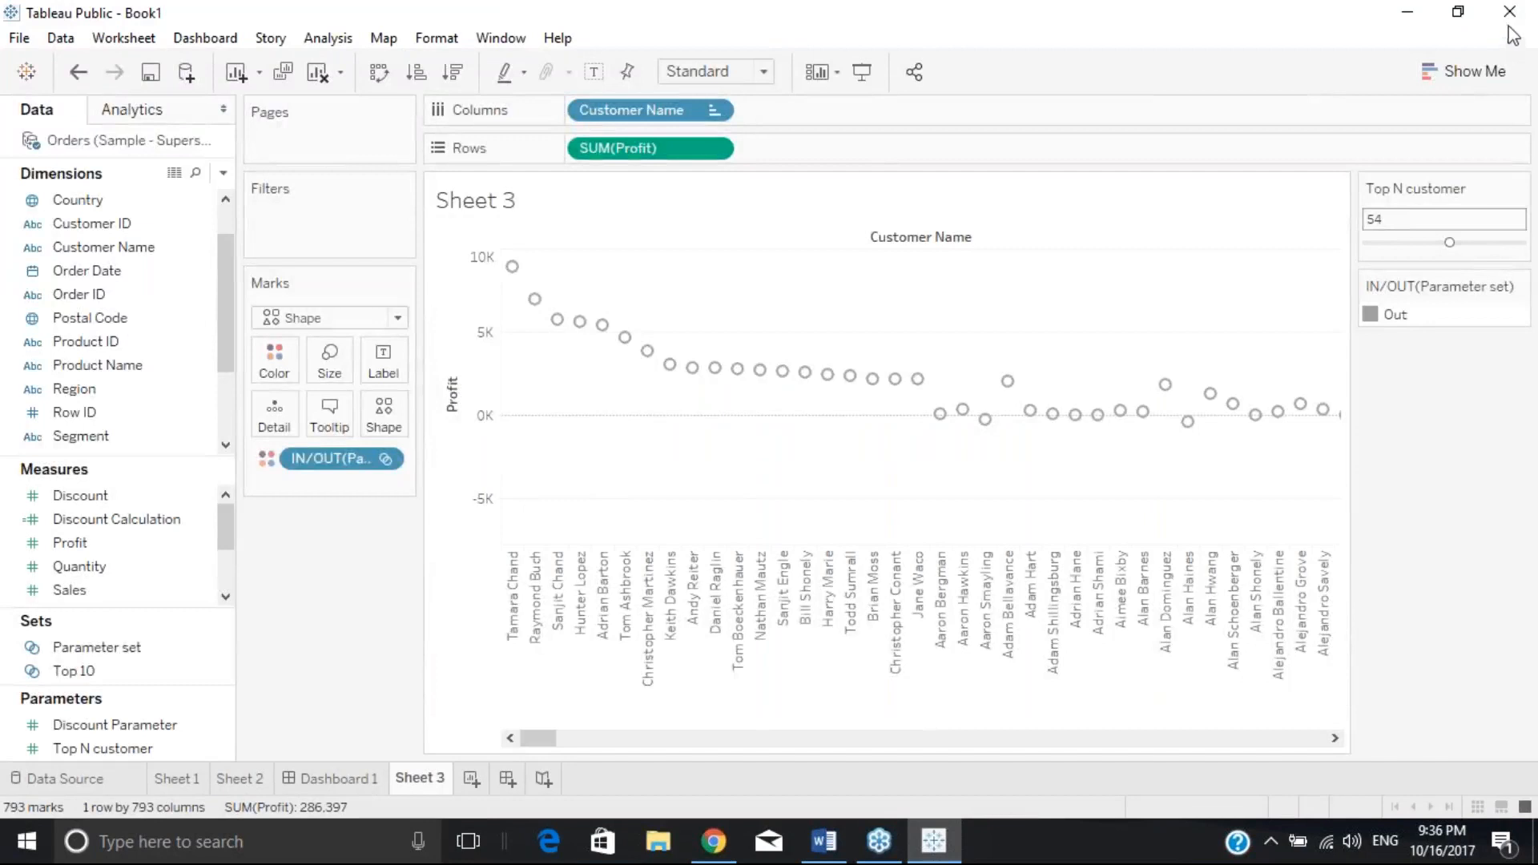
click(1203, 56)
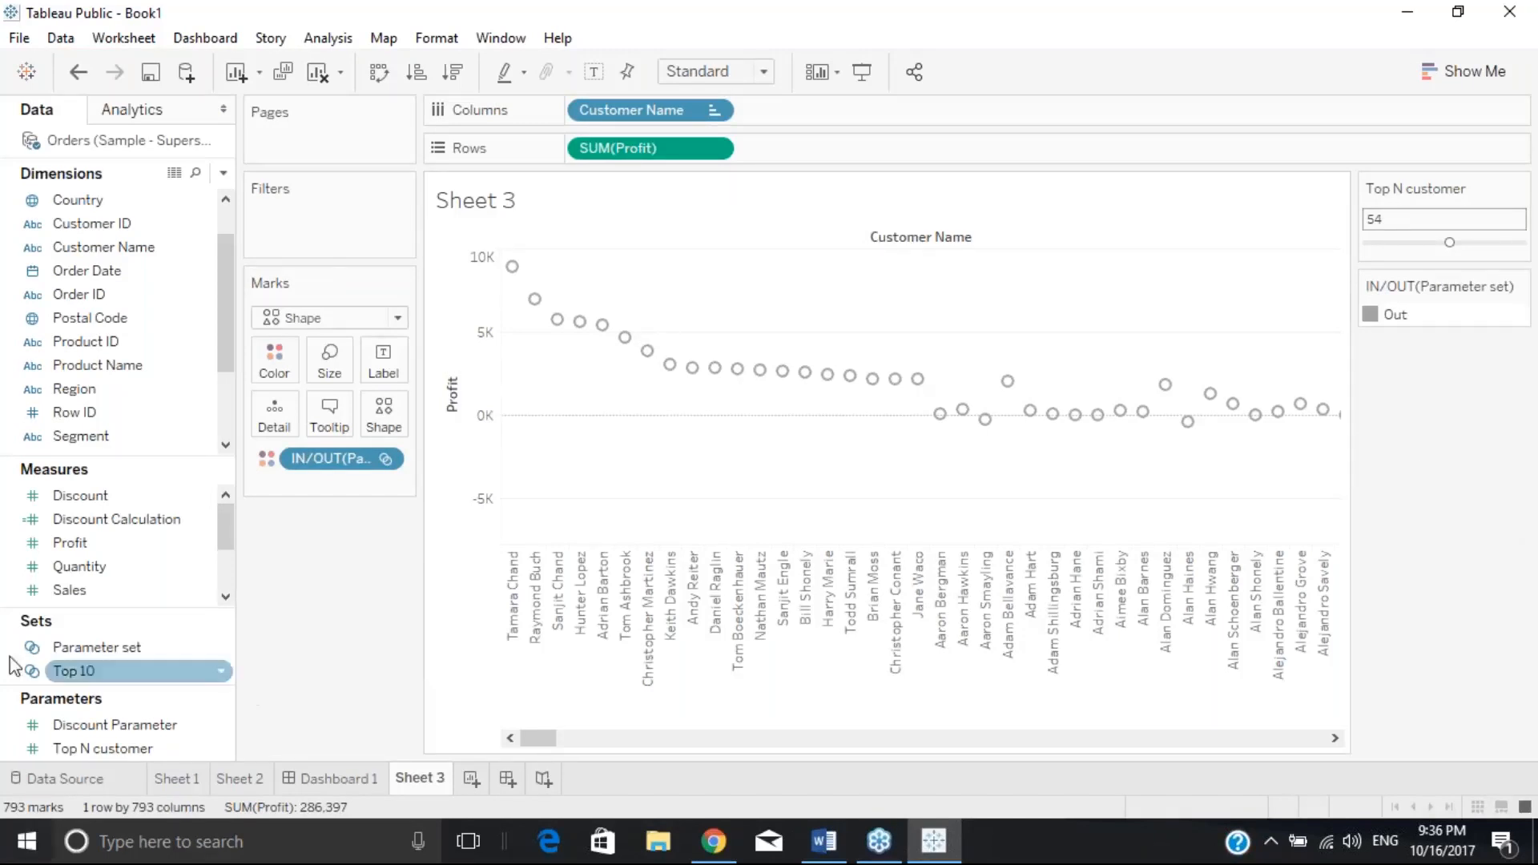
right_click(120, 650)
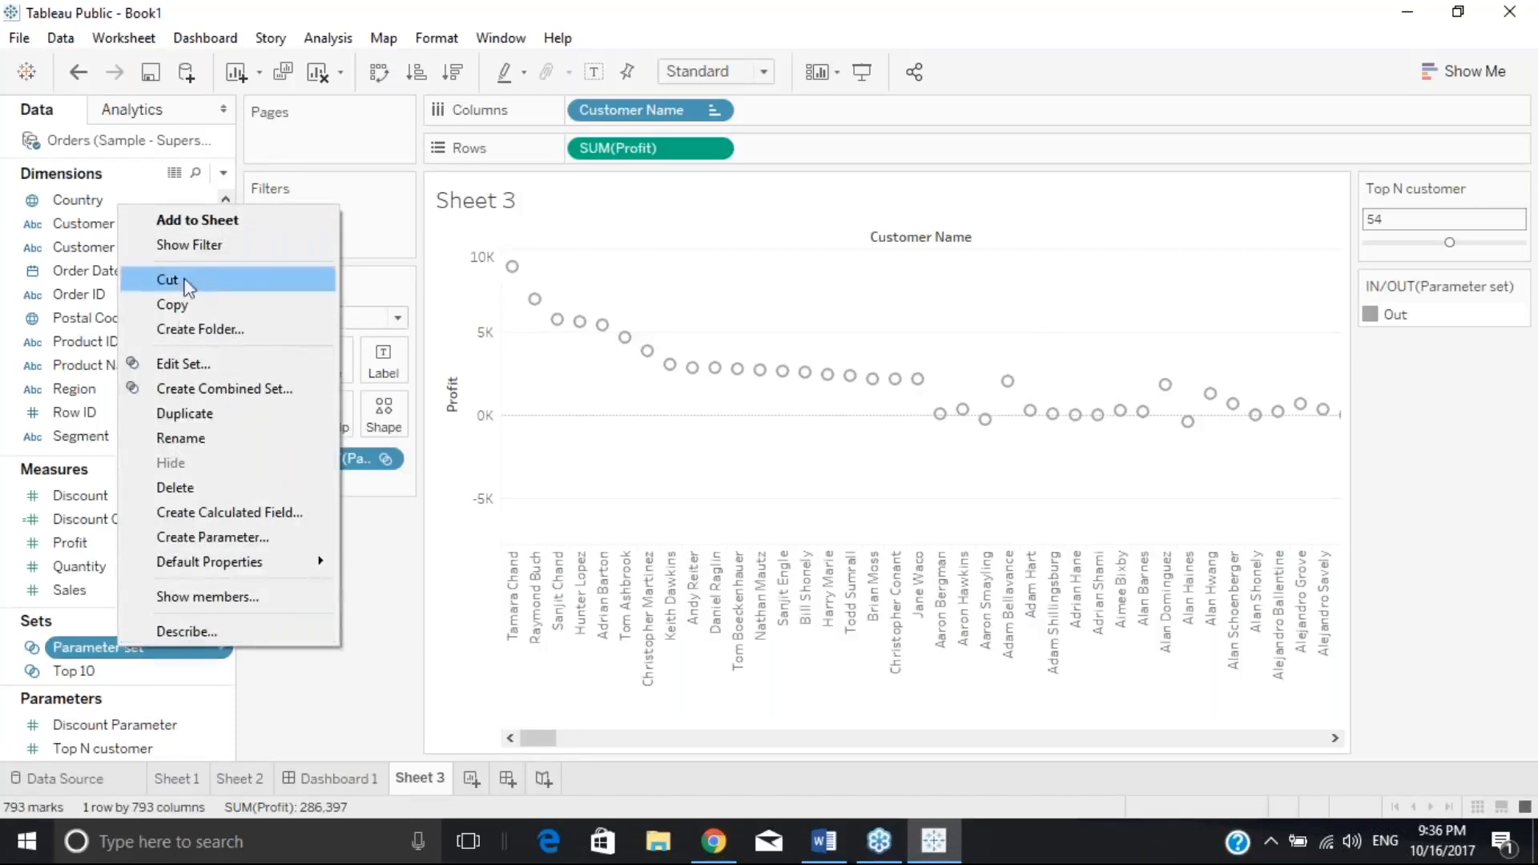
click(197, 363)
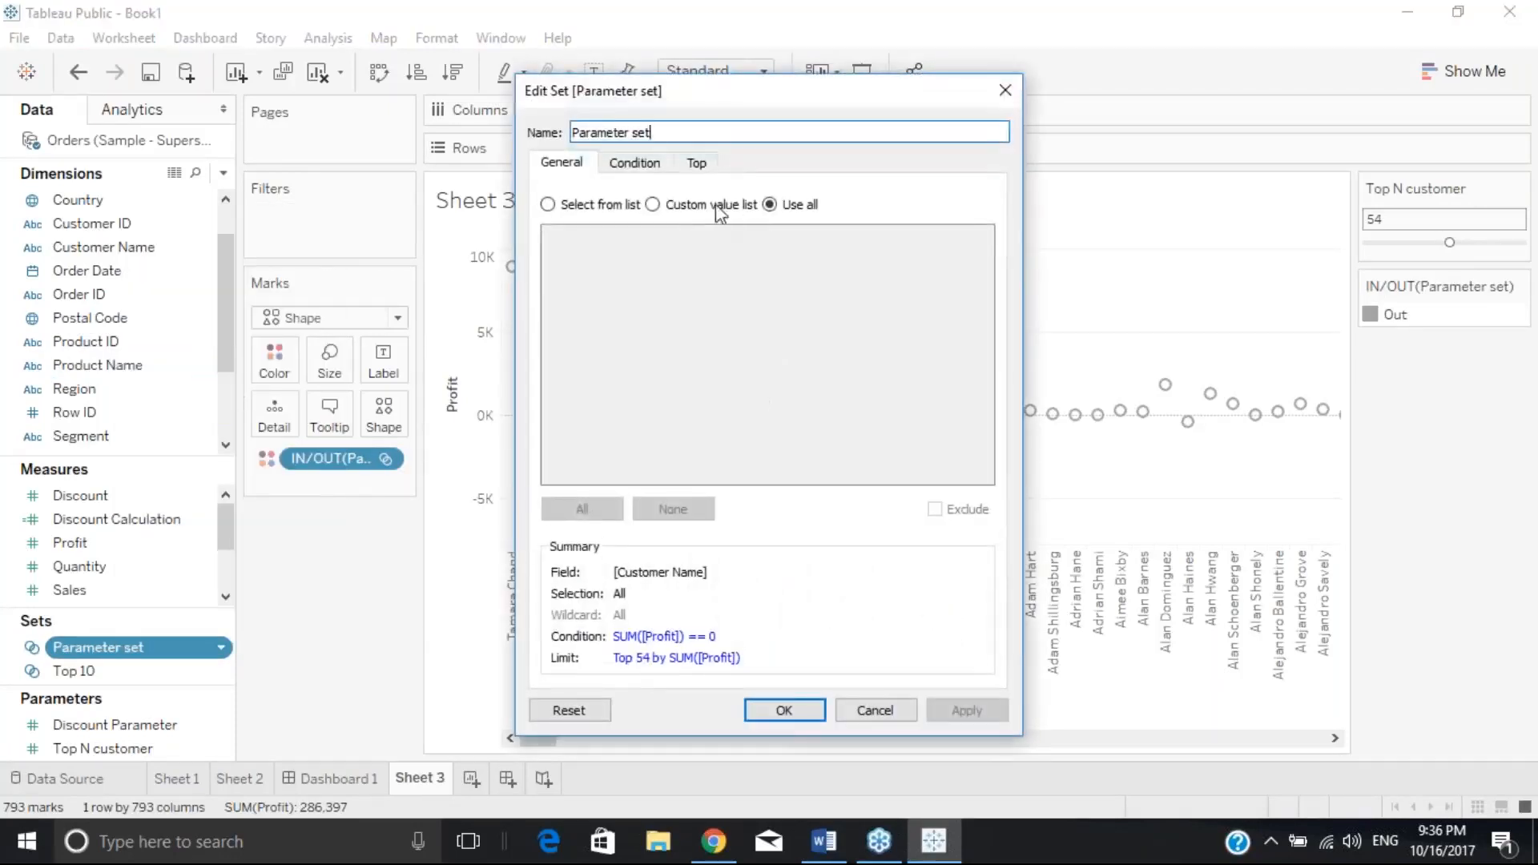
click(696, 162)
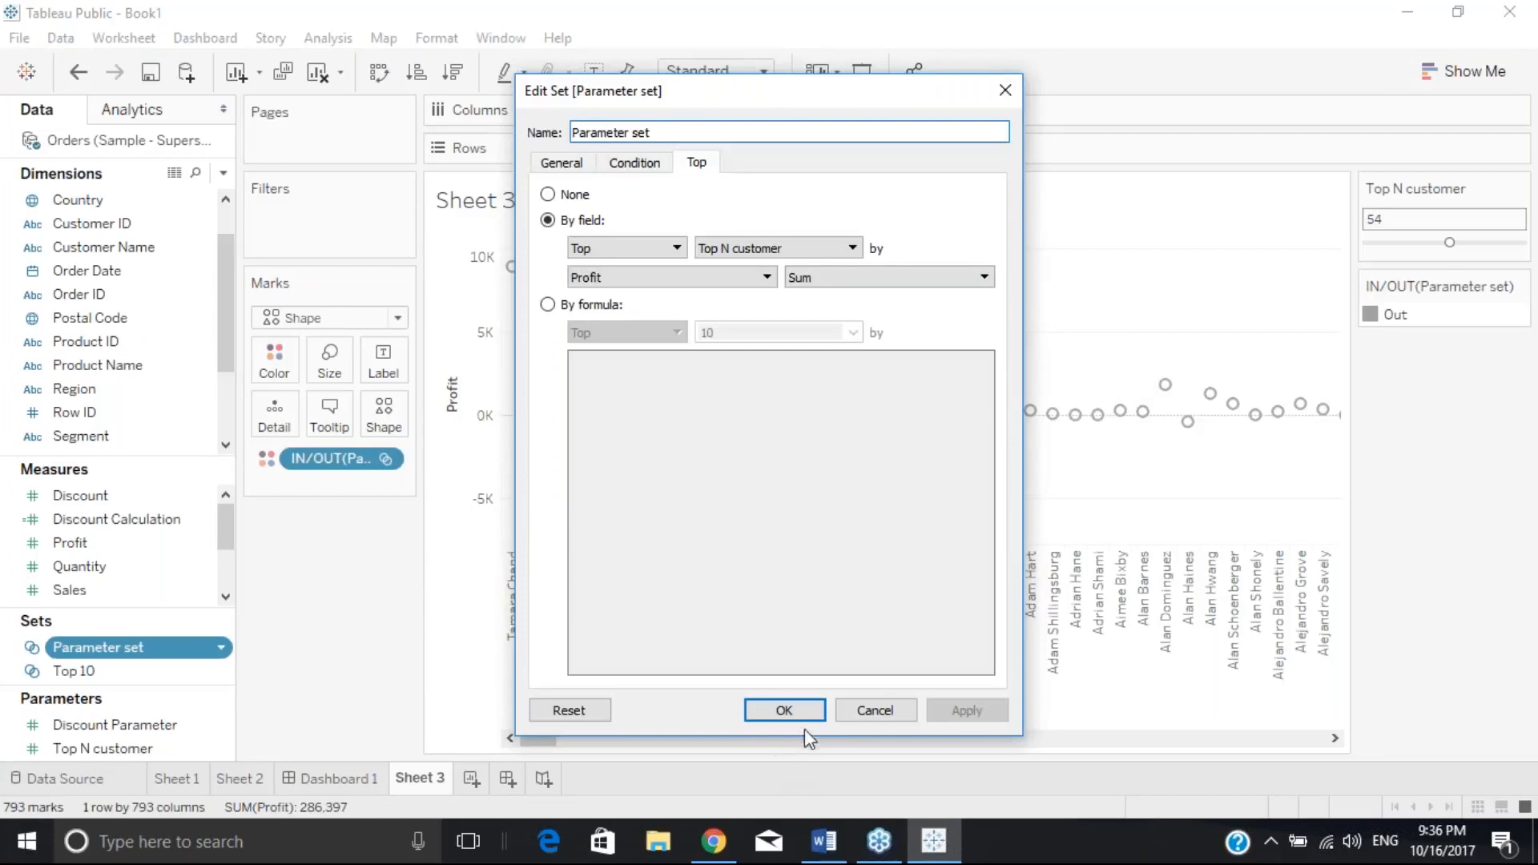
click(783, 710)
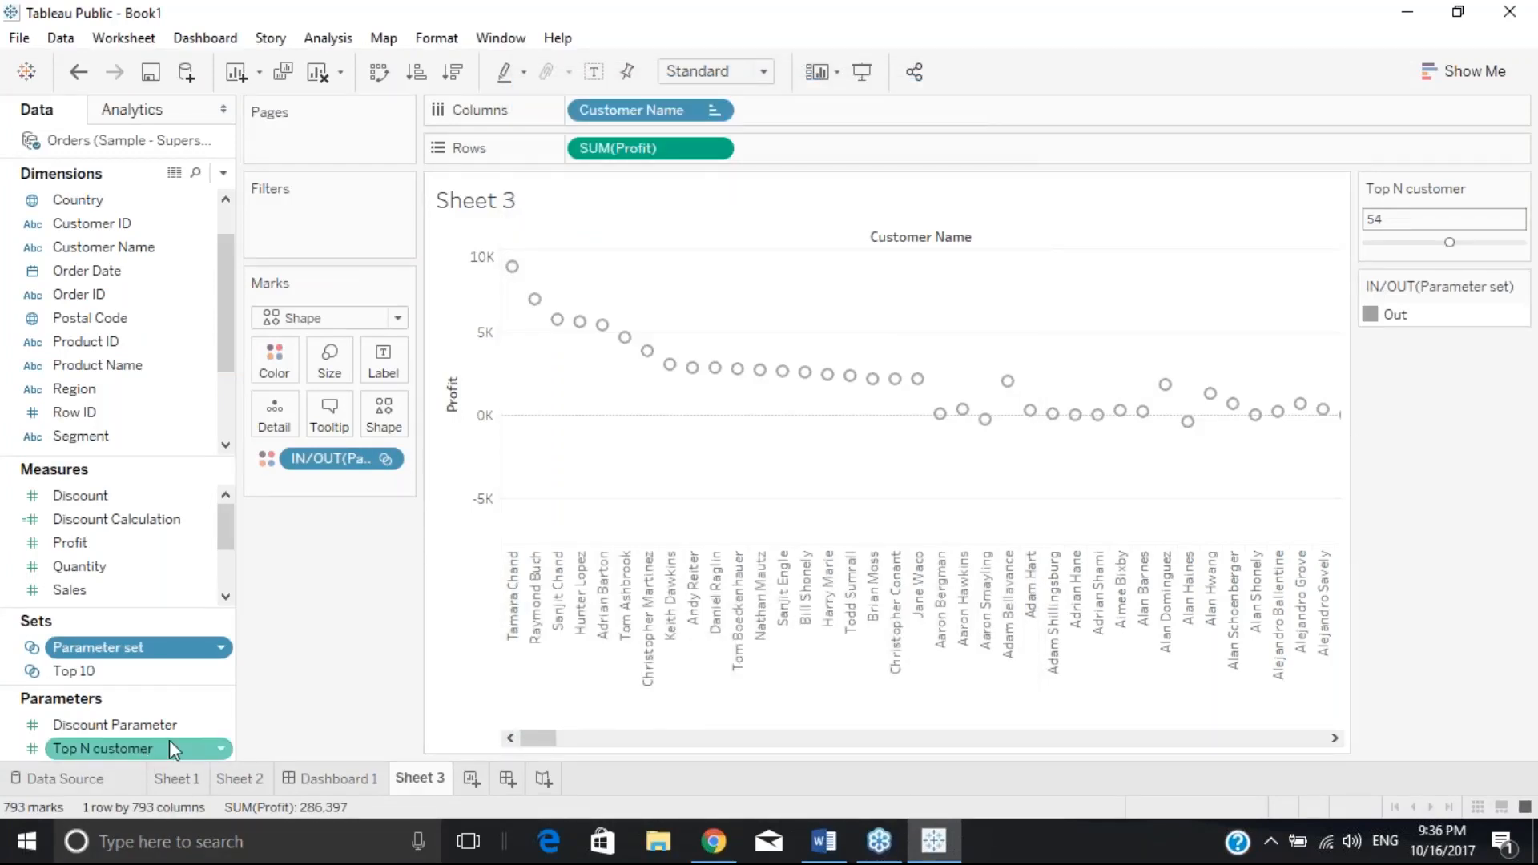
Remove the IN/OUT colour pill from Marks and put Parameter set on the Filters shelf
right_click(329, 463)
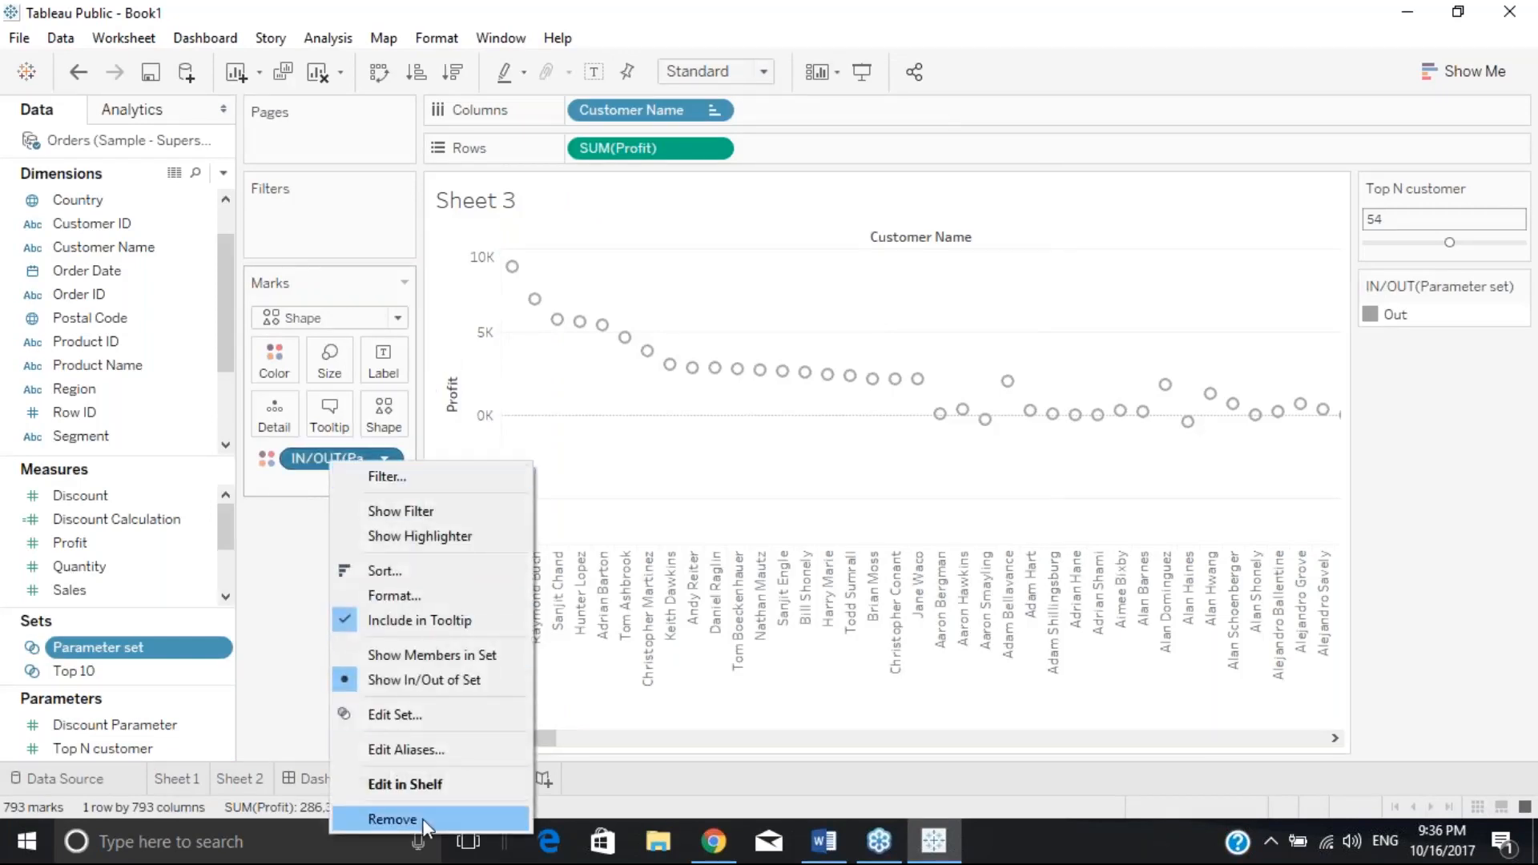
click(393, 818)
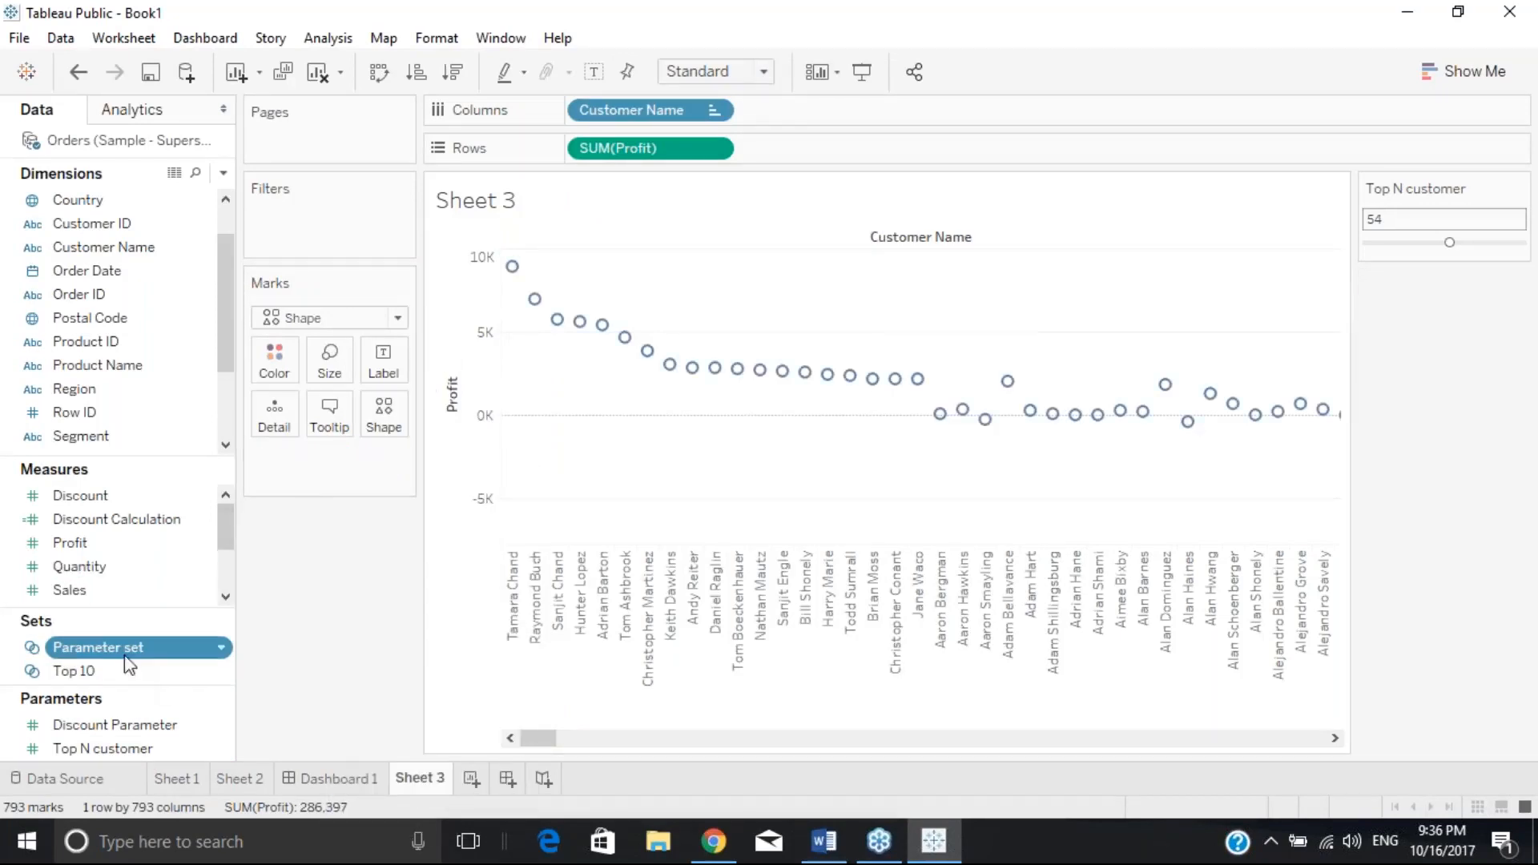
drag(129, 665, 303, 210)
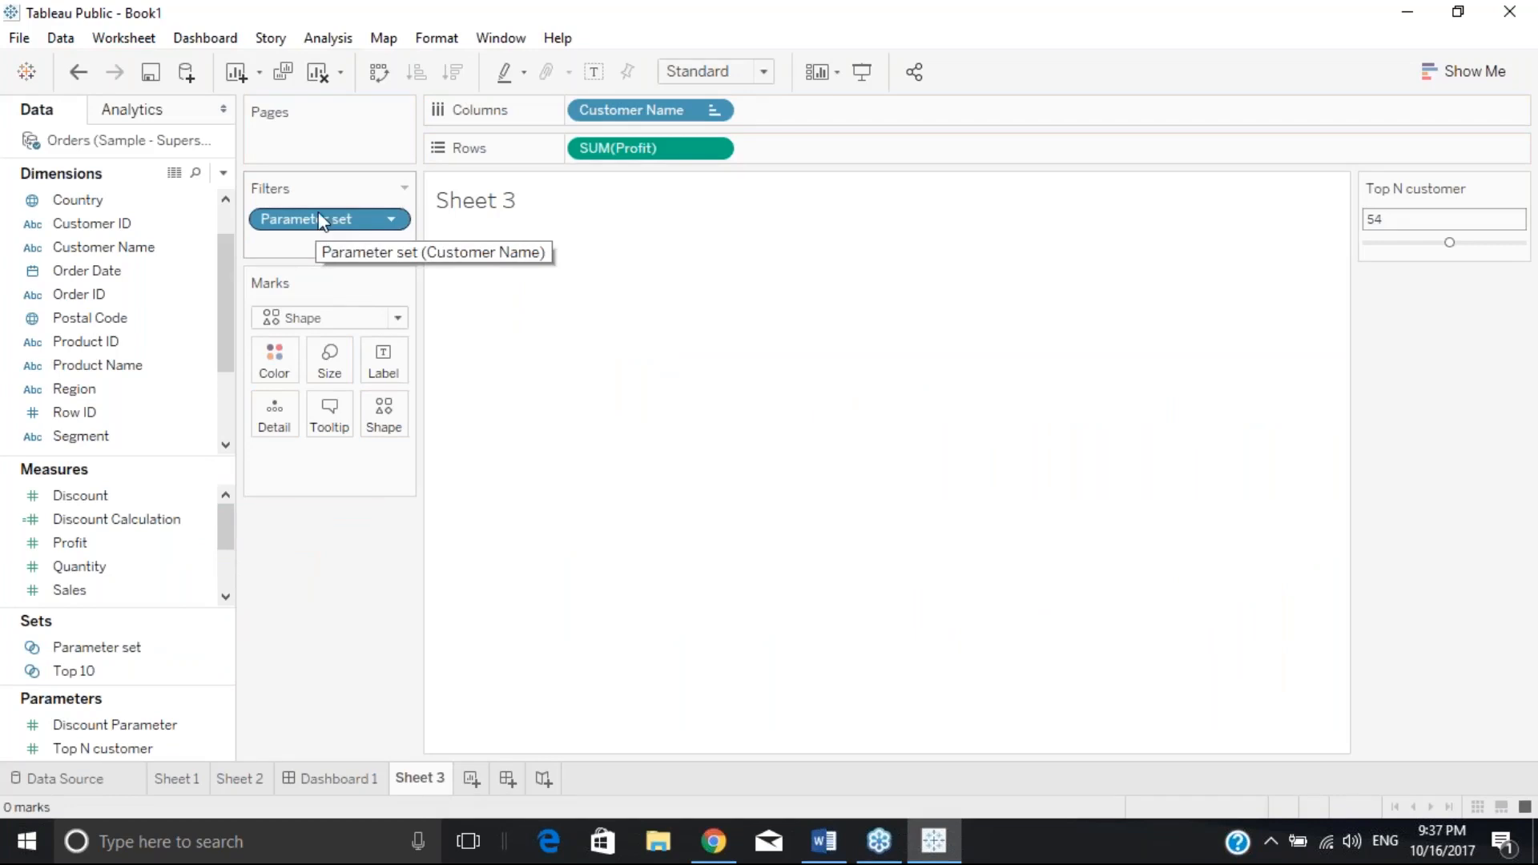
Review the Parameter set filter settings and close them unchanged, leaving the view with 0 marks
right_click(319, 213)
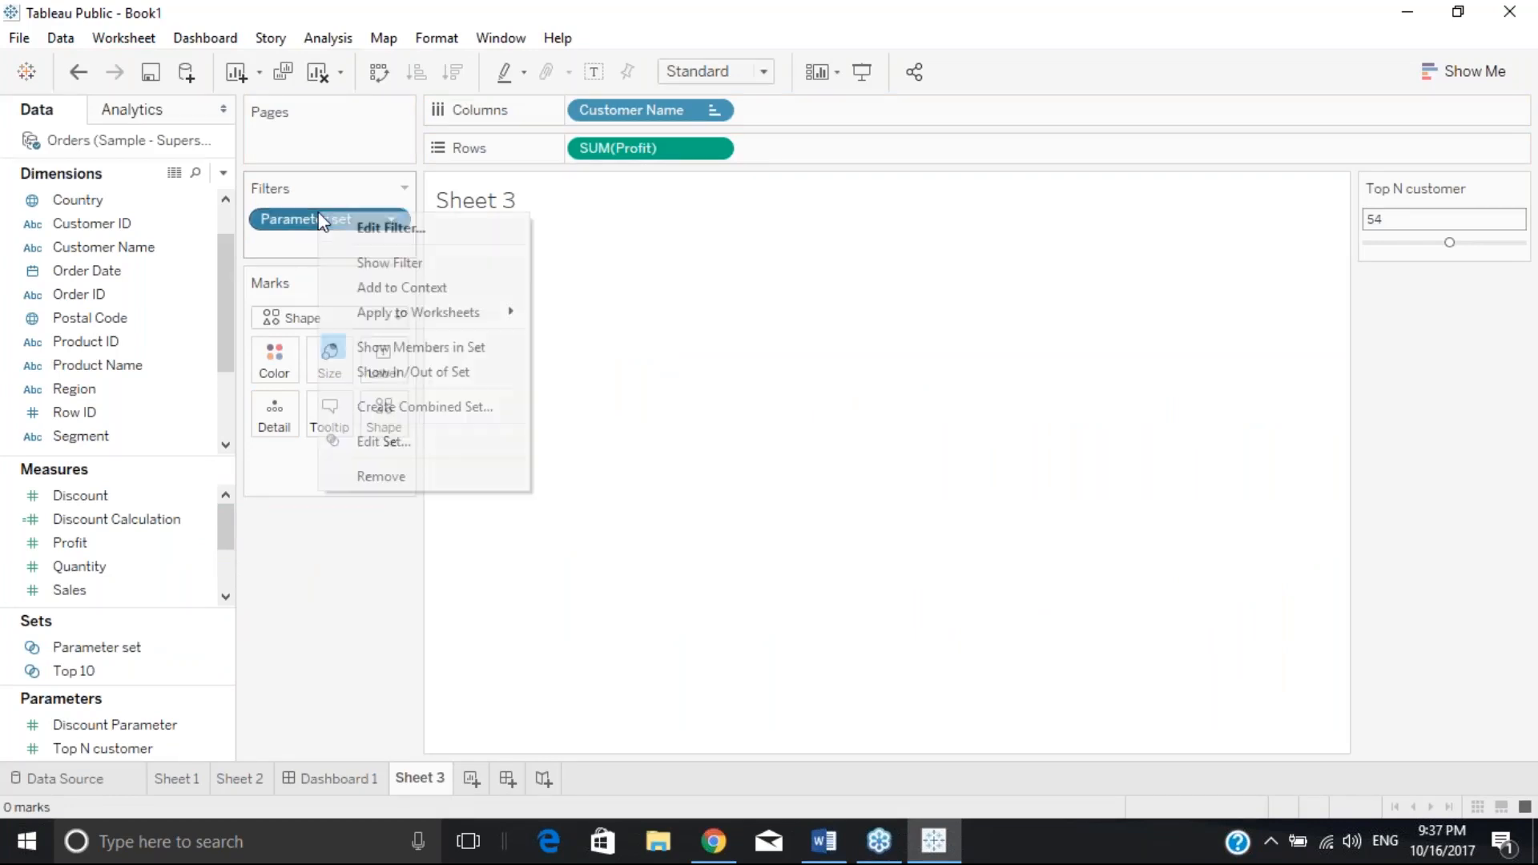
click(406, 229)
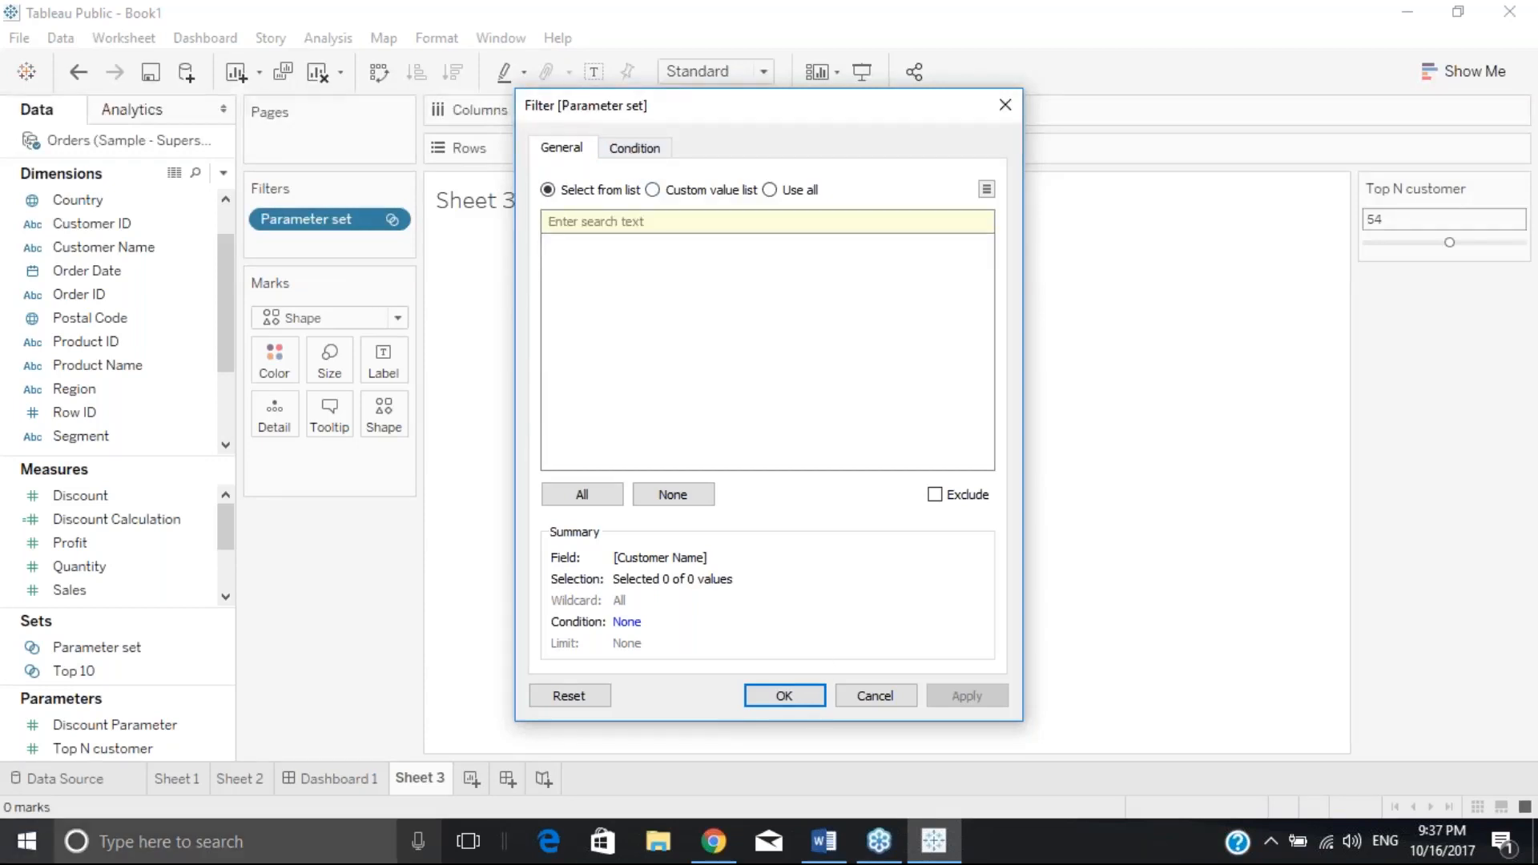
click(787, 700)
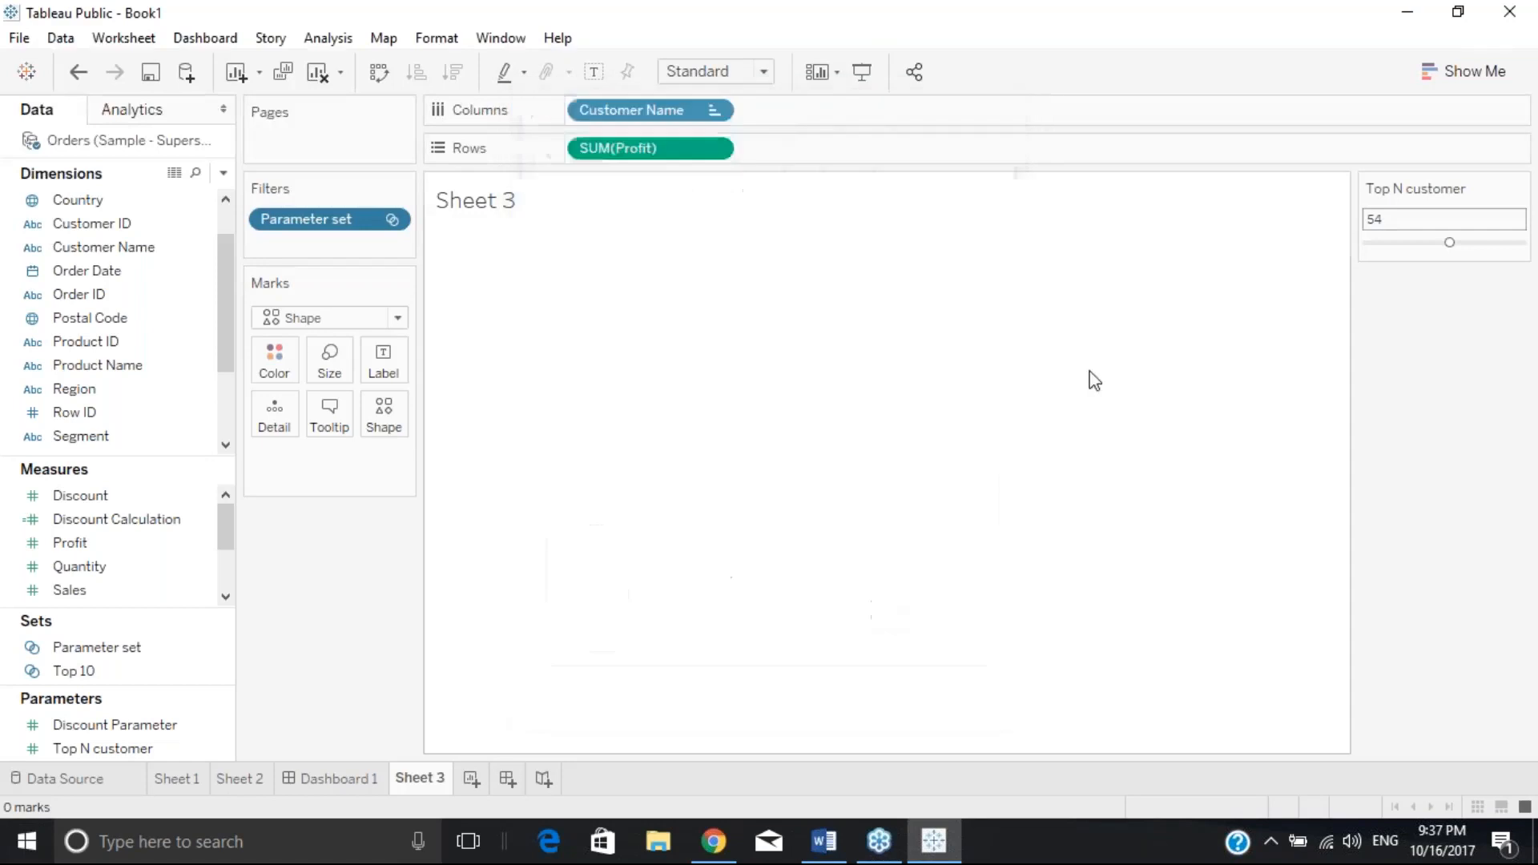
click(30, 841)
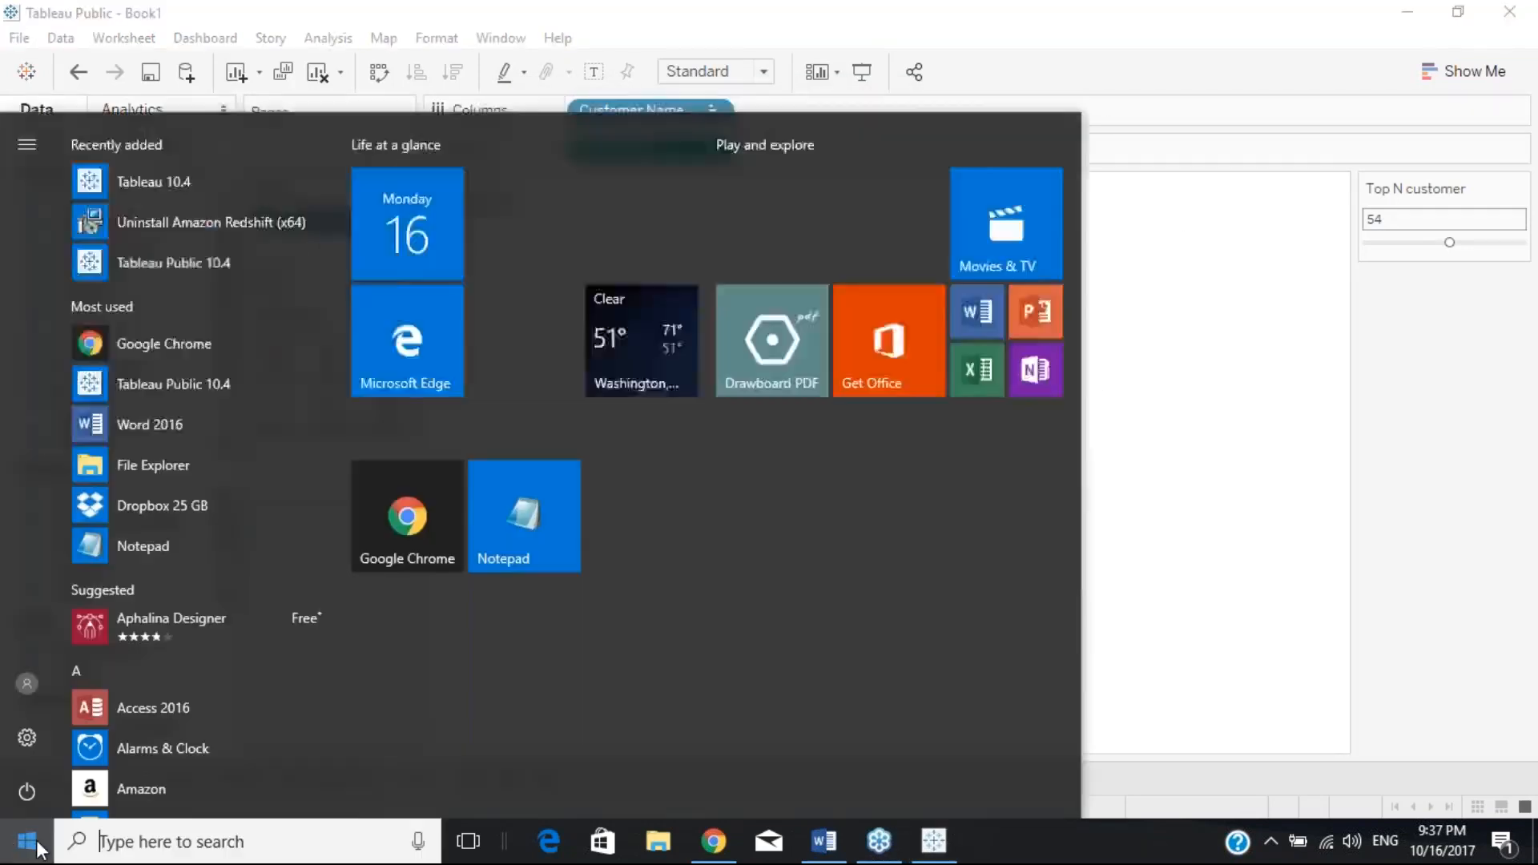
Minimize Tableau, acknowledge GoToWebinar's shared keyboard and mouse control notice, then restore the empty Sheet 3
click(30, 841)
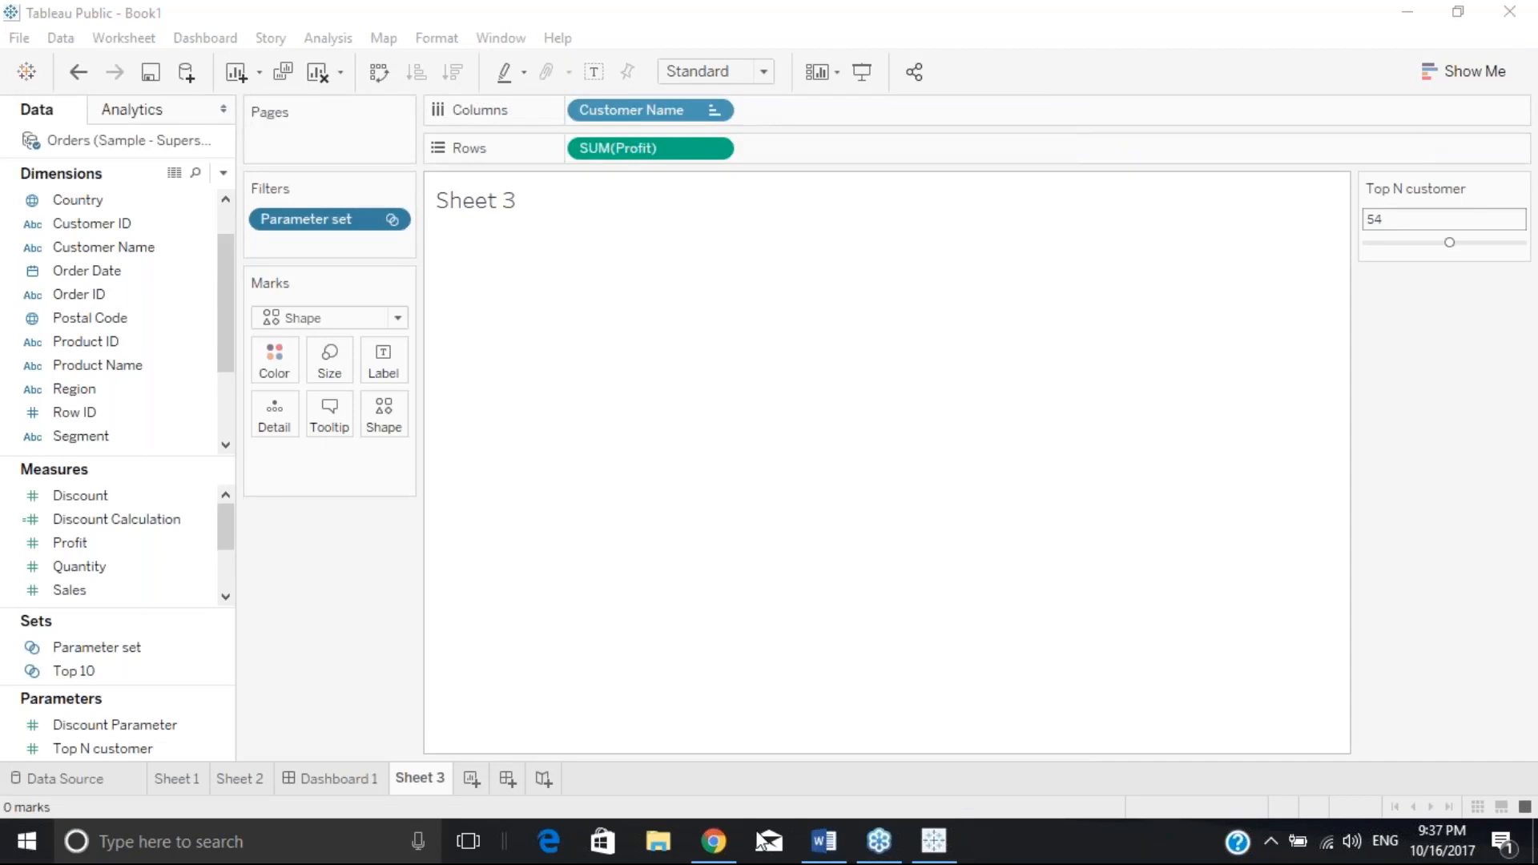
click(934, 841)
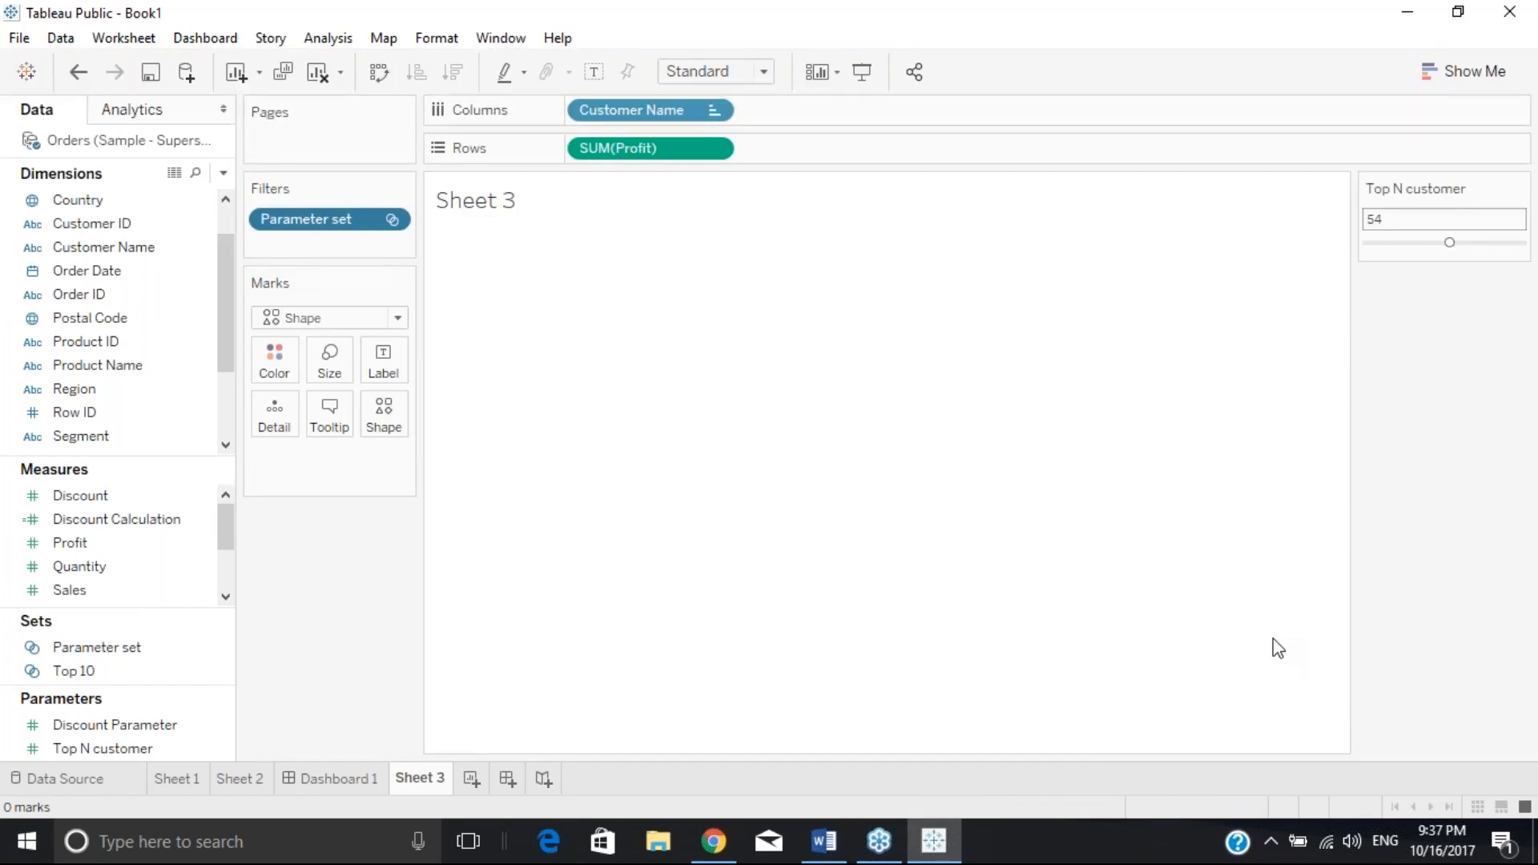
click(931, 851)
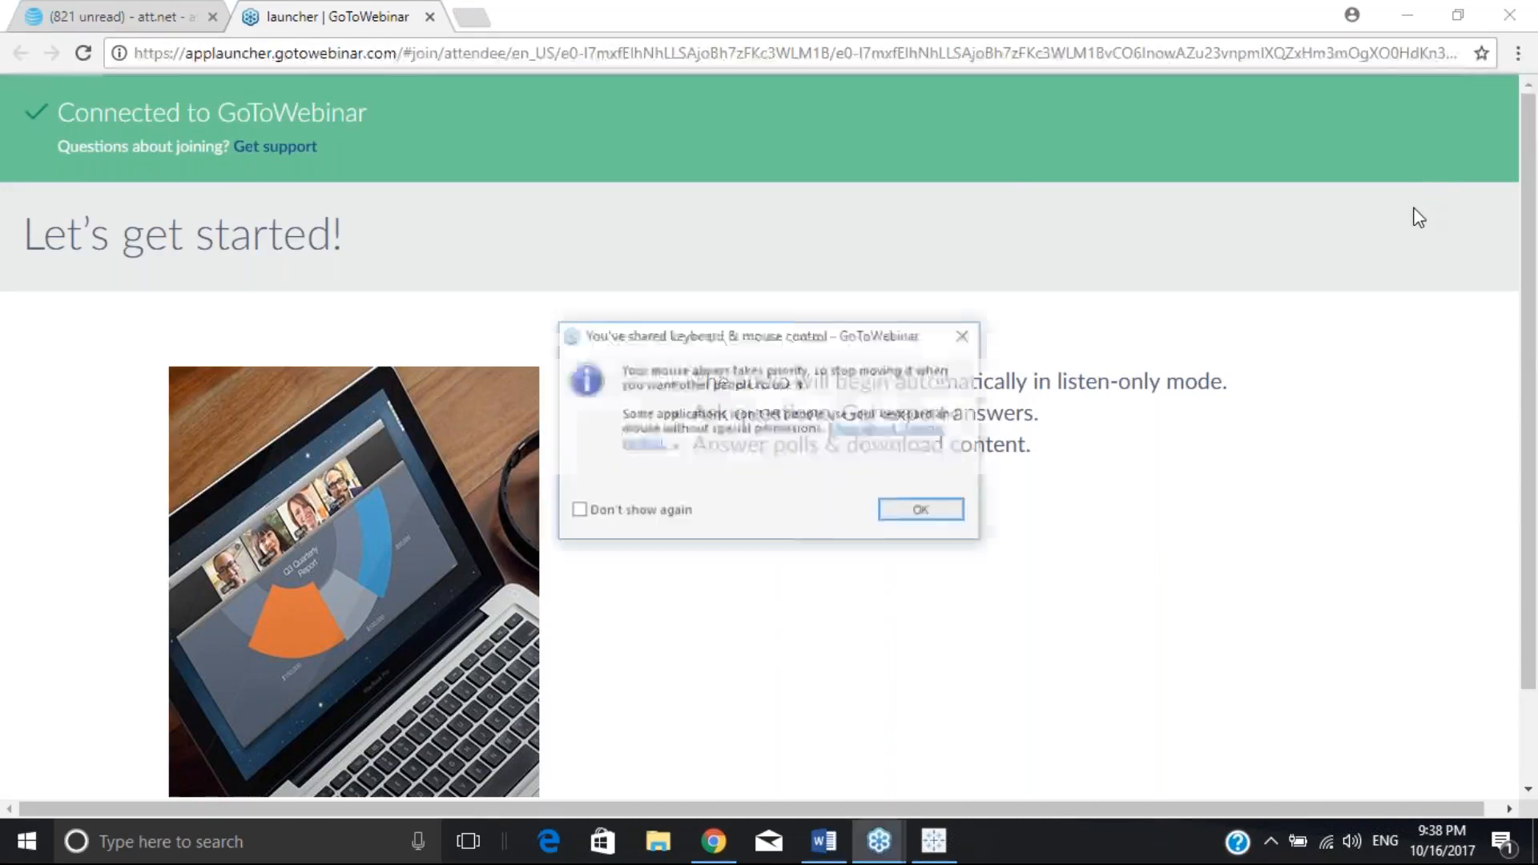
click(945, 505)
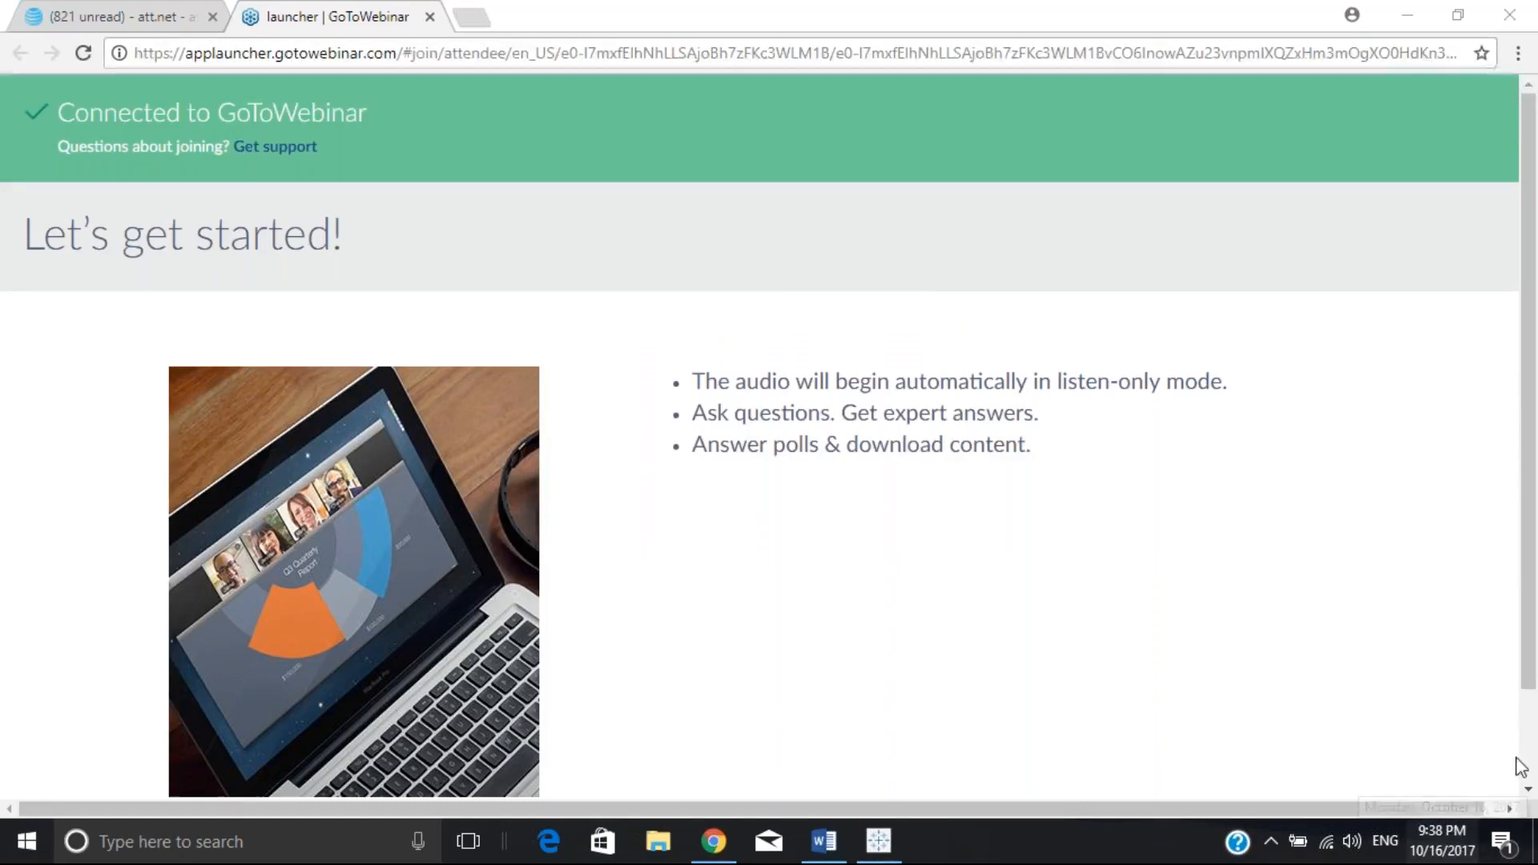
scroll(1530, 760, down, 2)
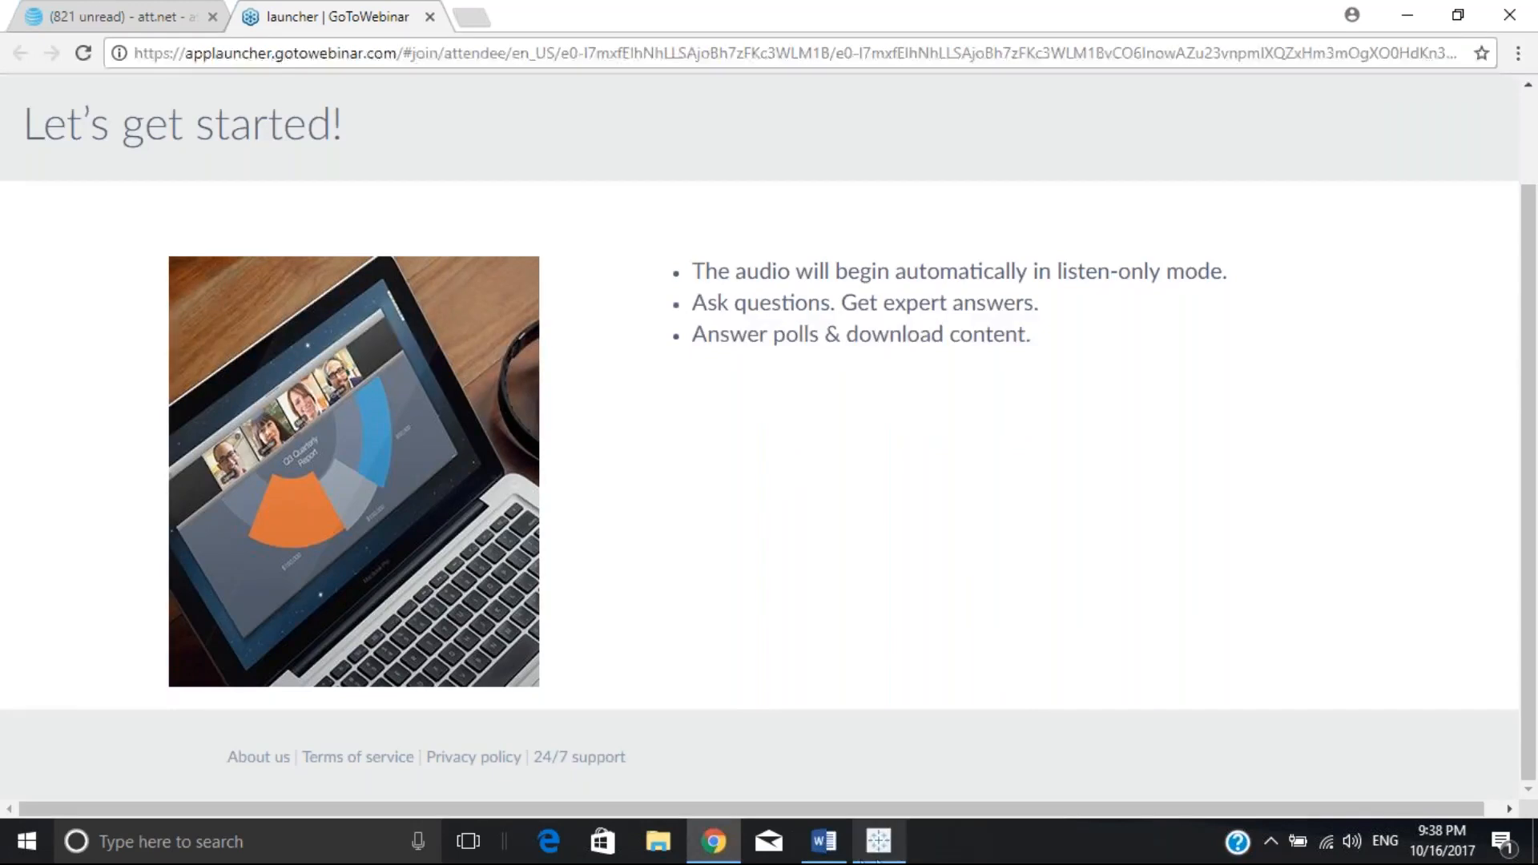
click(881, 850)
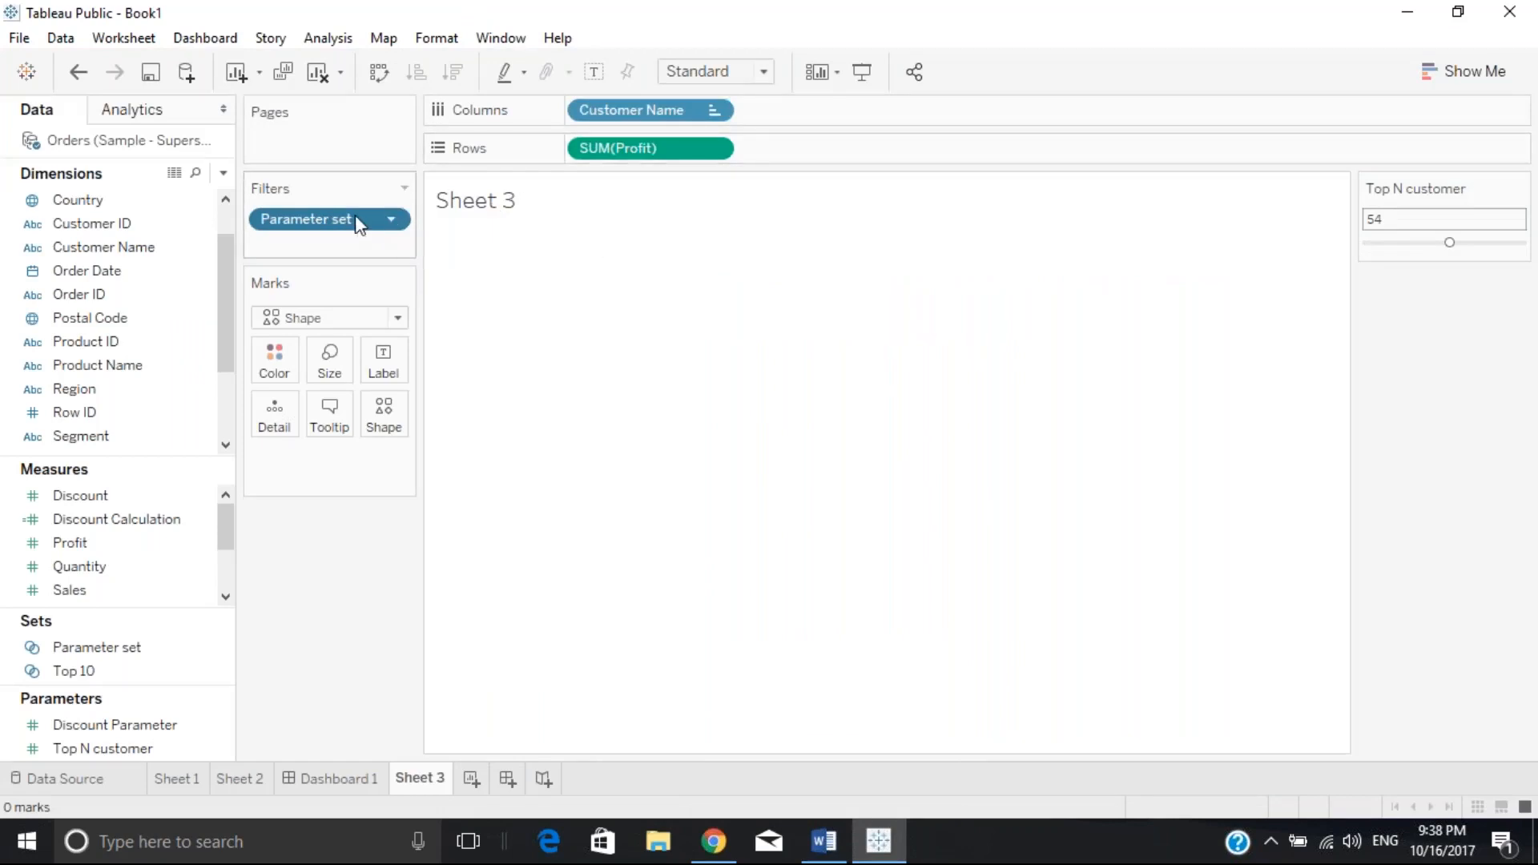
Drop the Parameter set filter and re-add Customer Name to Columns, plotting all 793 customers alphabetically
drag(354, 215, 160, 224)
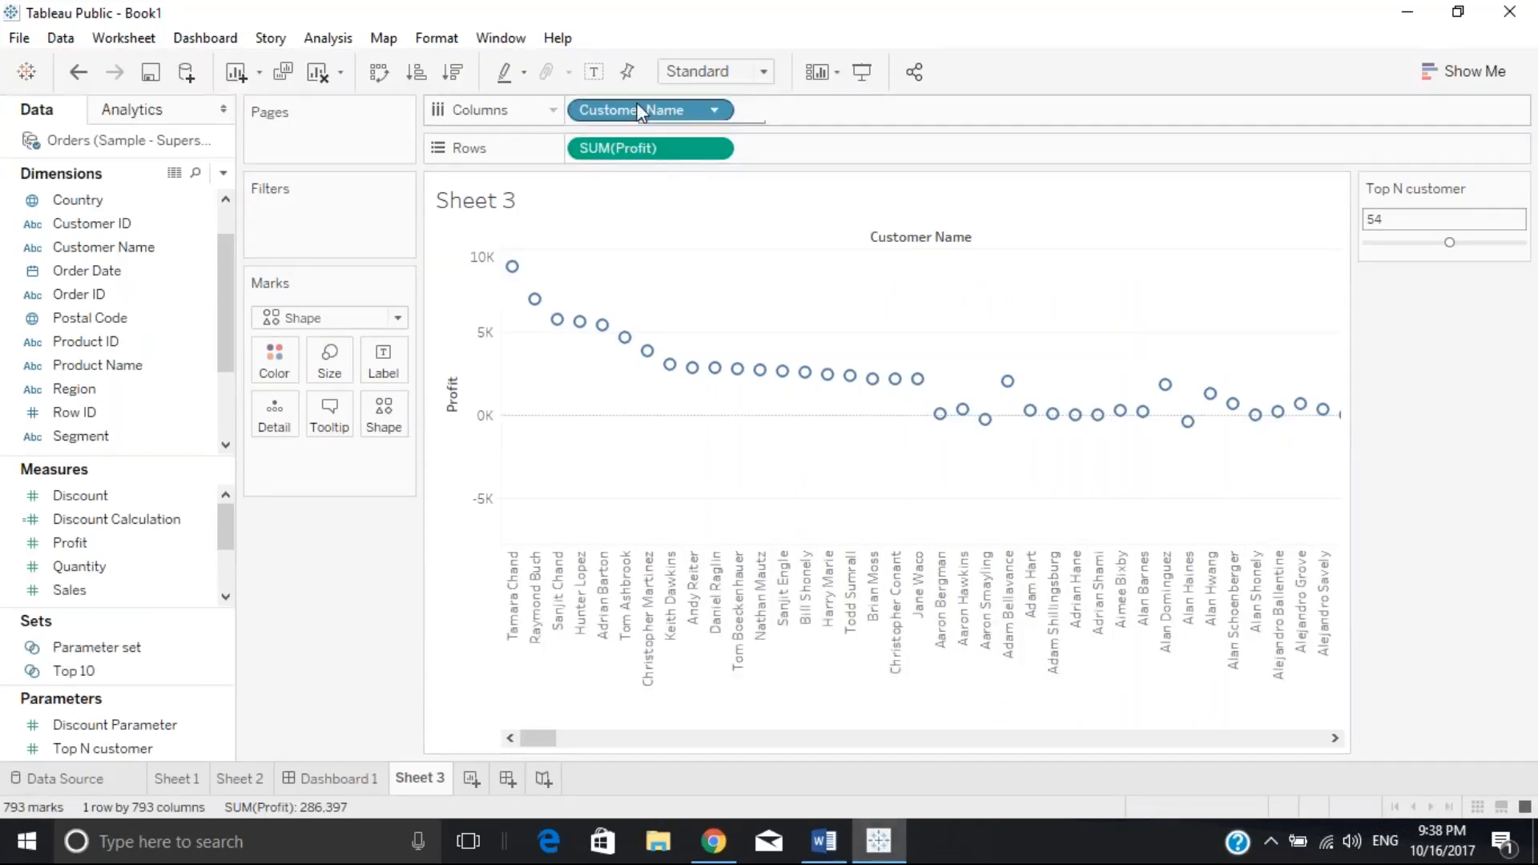
drag(638, 113, 164, 263)
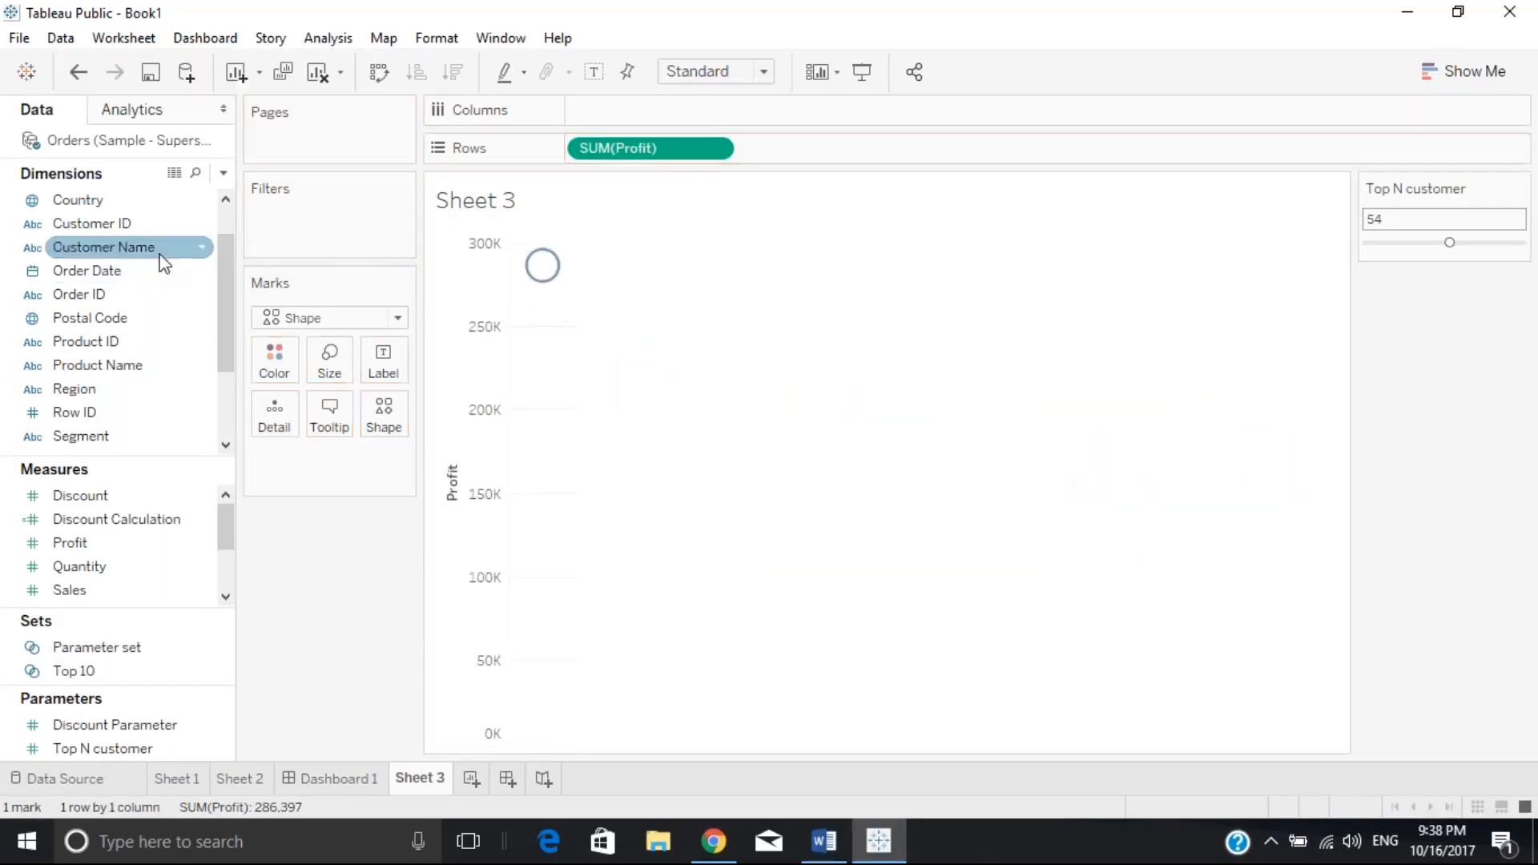
click(96, 250)
drag(95, 251, 646, 93)
drag(646, 96, 642, 107)
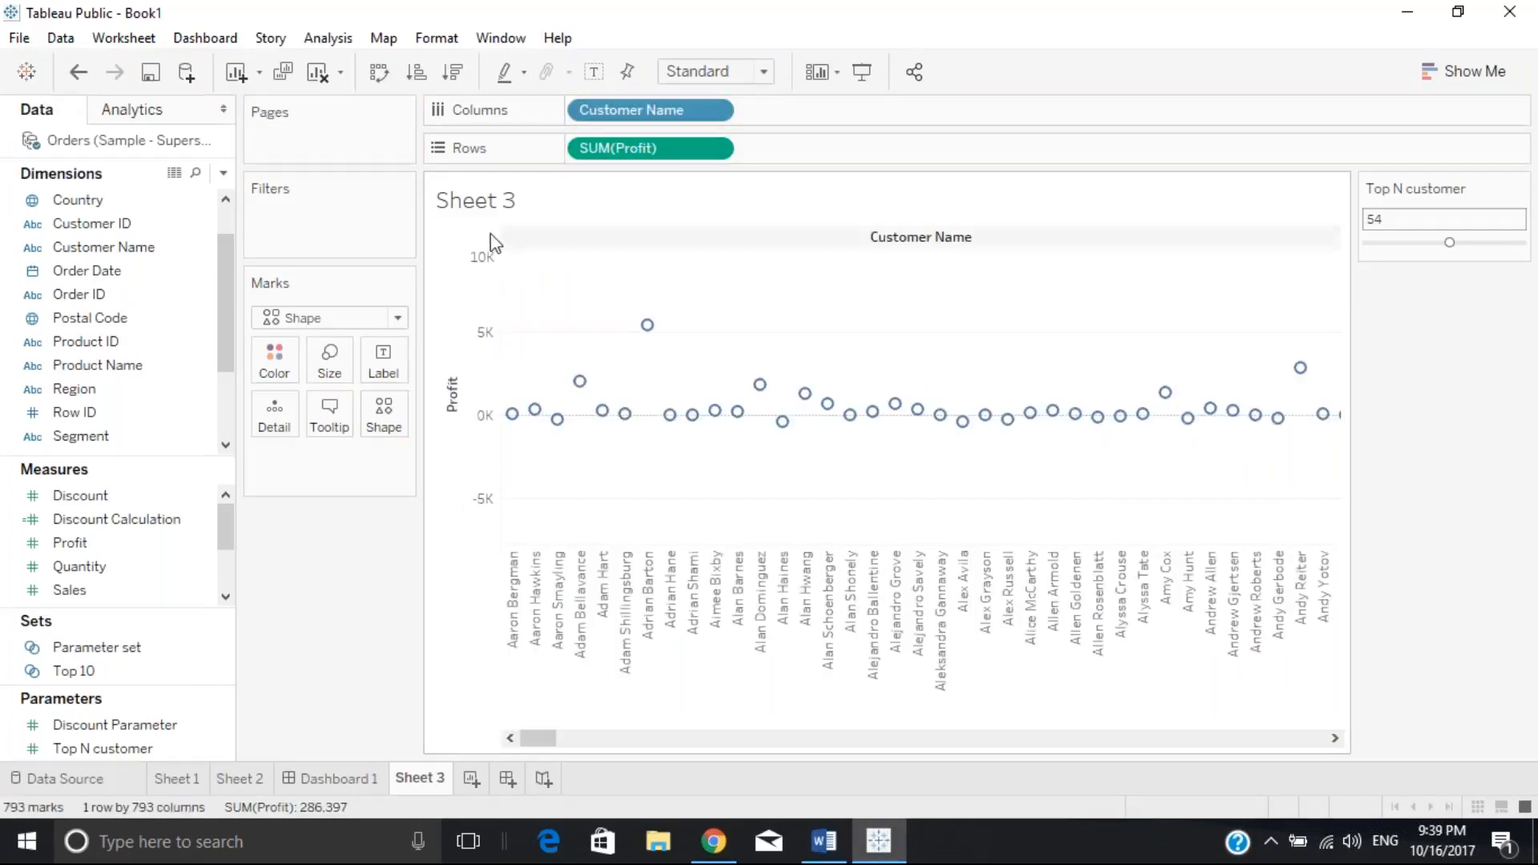
Edit the Parameter set so its condition is None, keeping only Top 54 by Sum of Profit, and apply
right_click(107, 647)
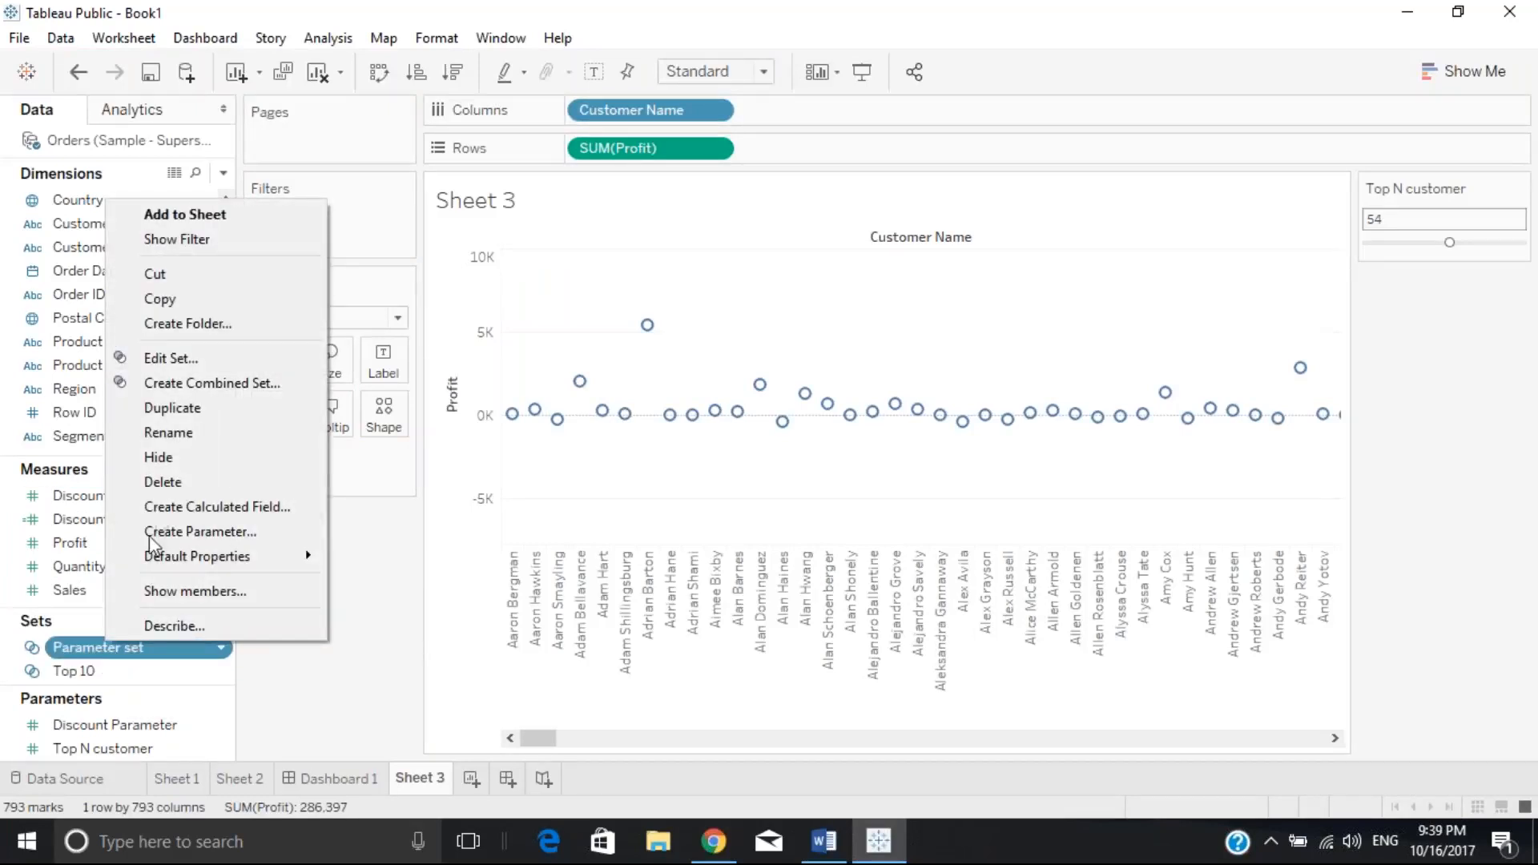
click(152, 355)
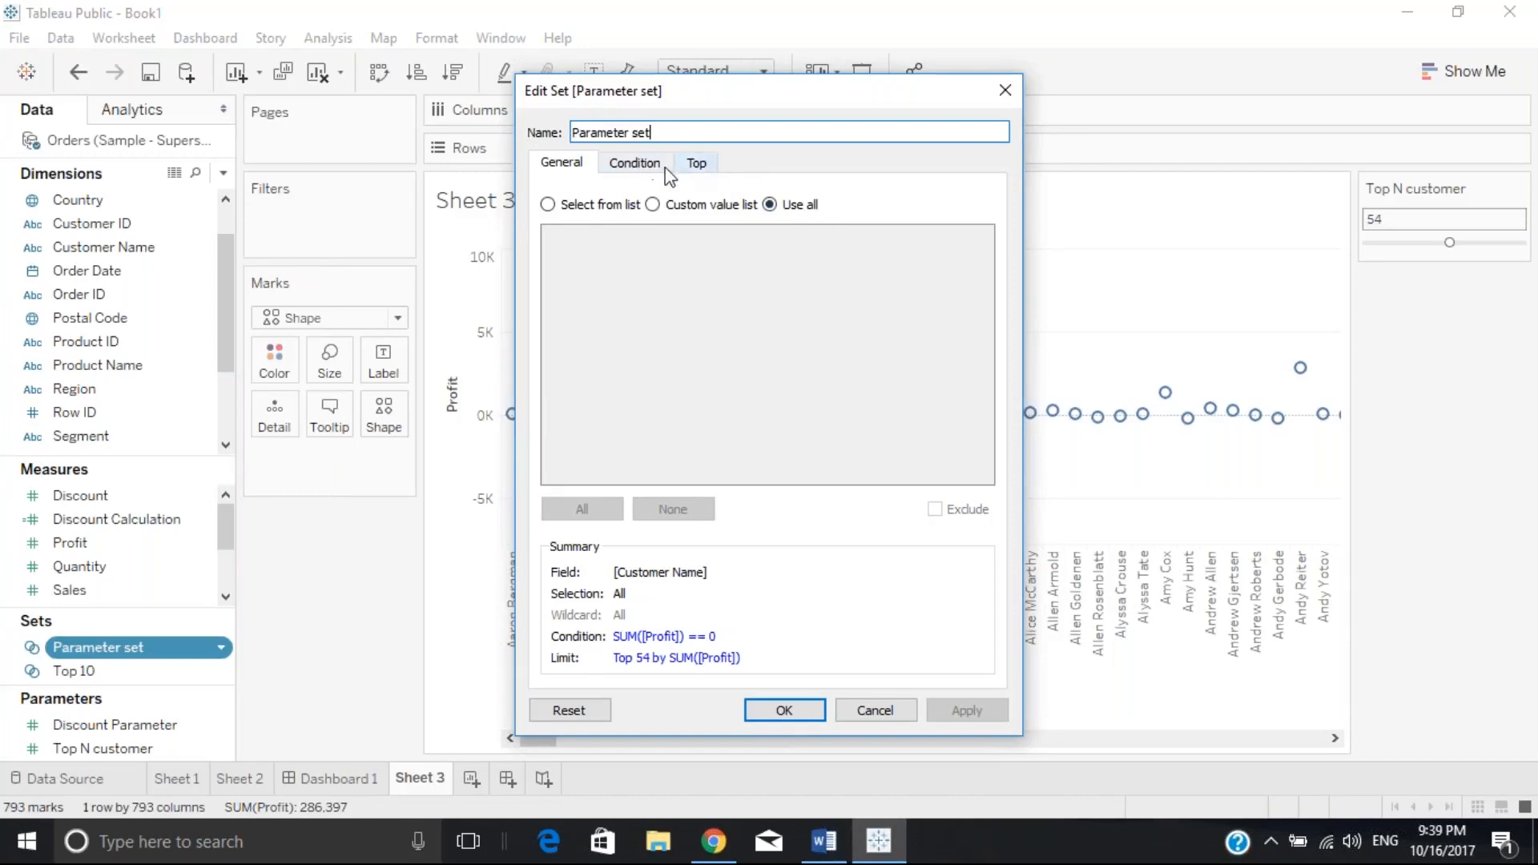
click(635, 164)
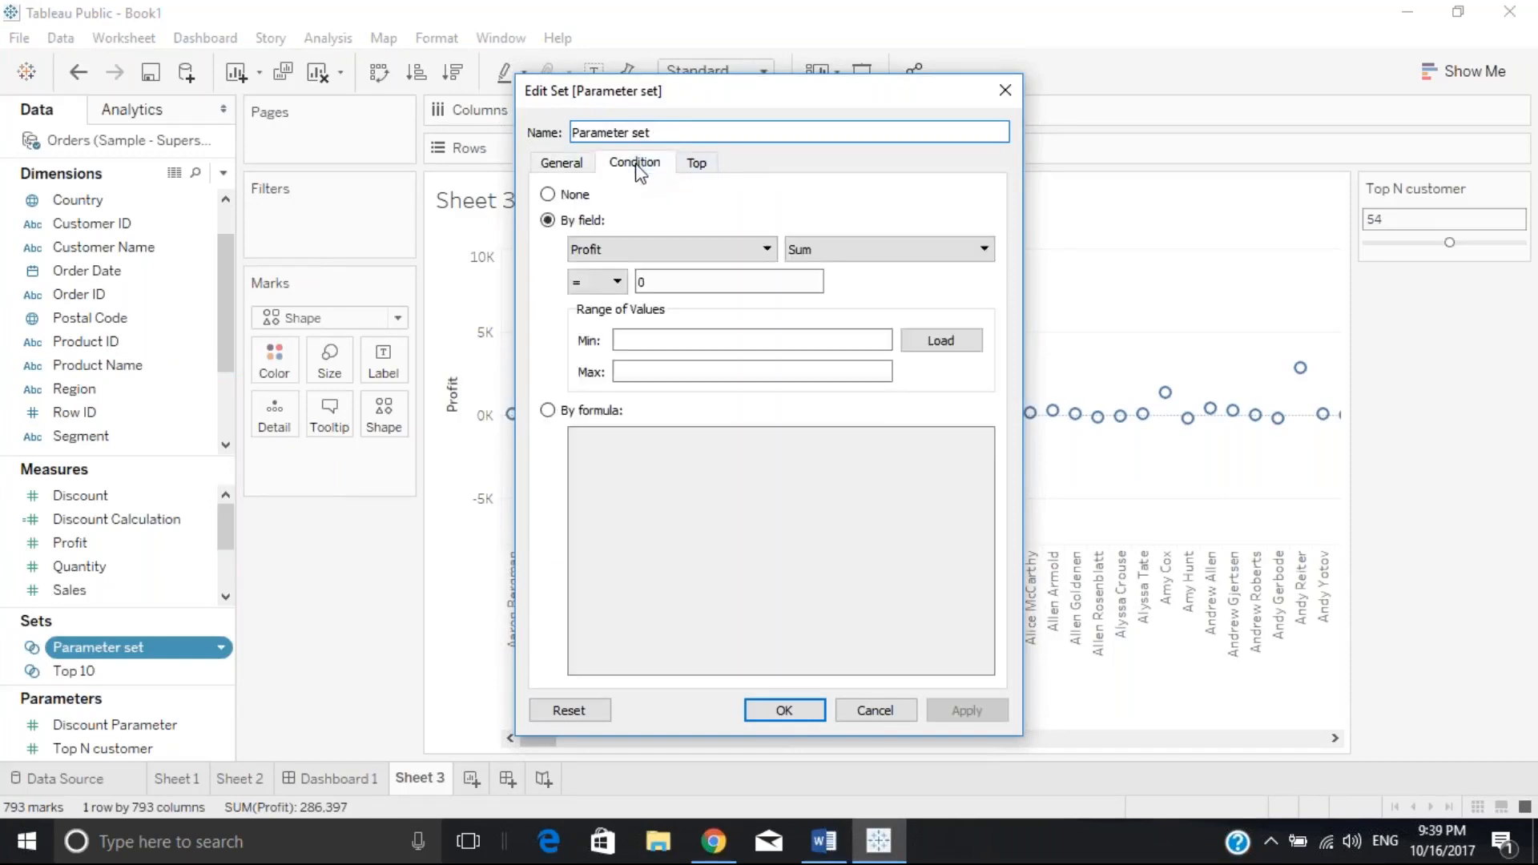
click(696, 165)
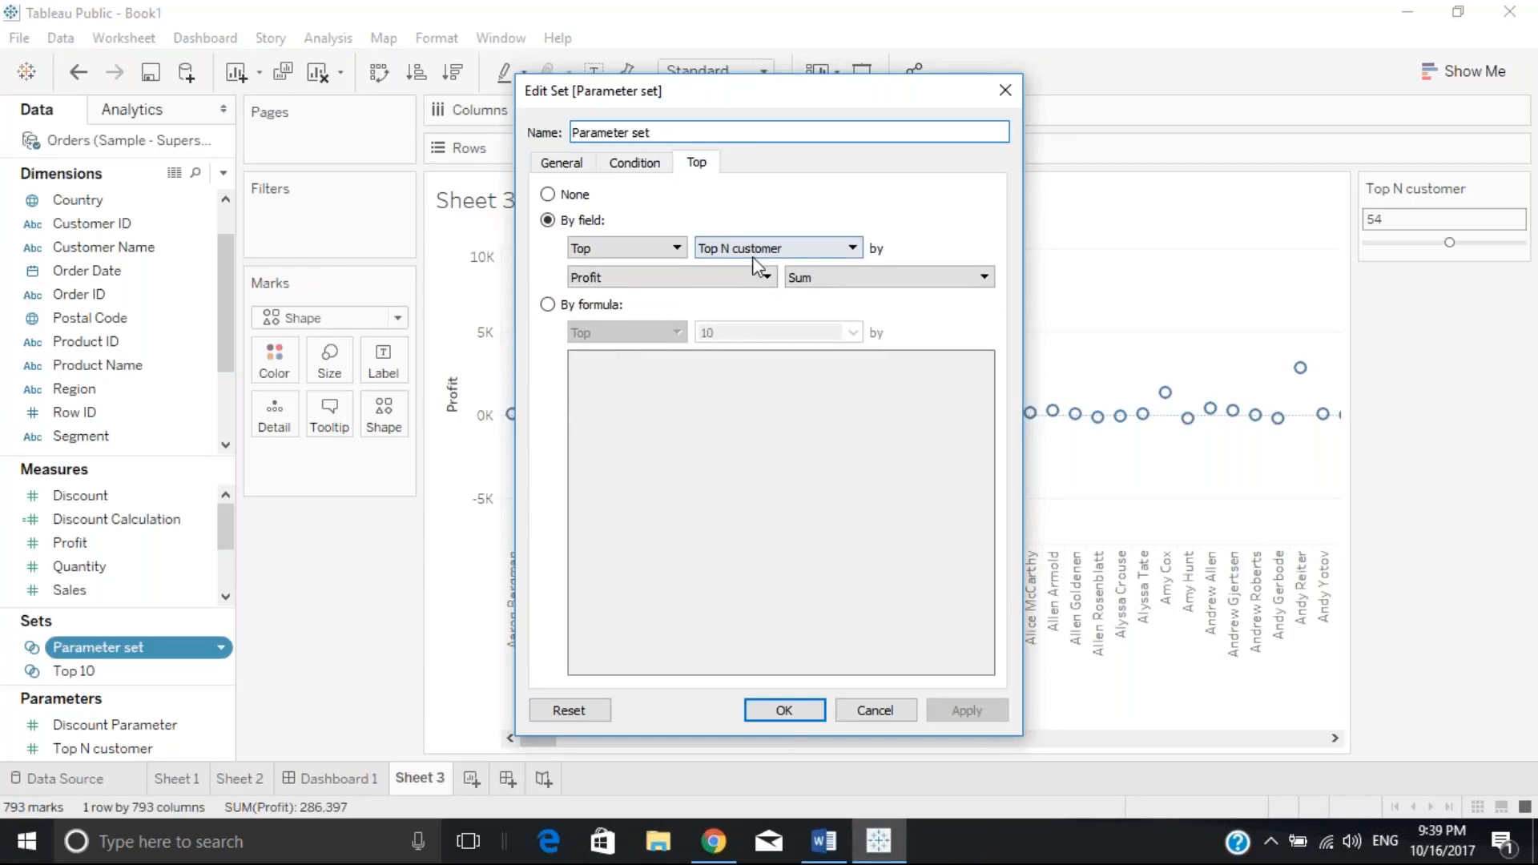
click(811, 249)
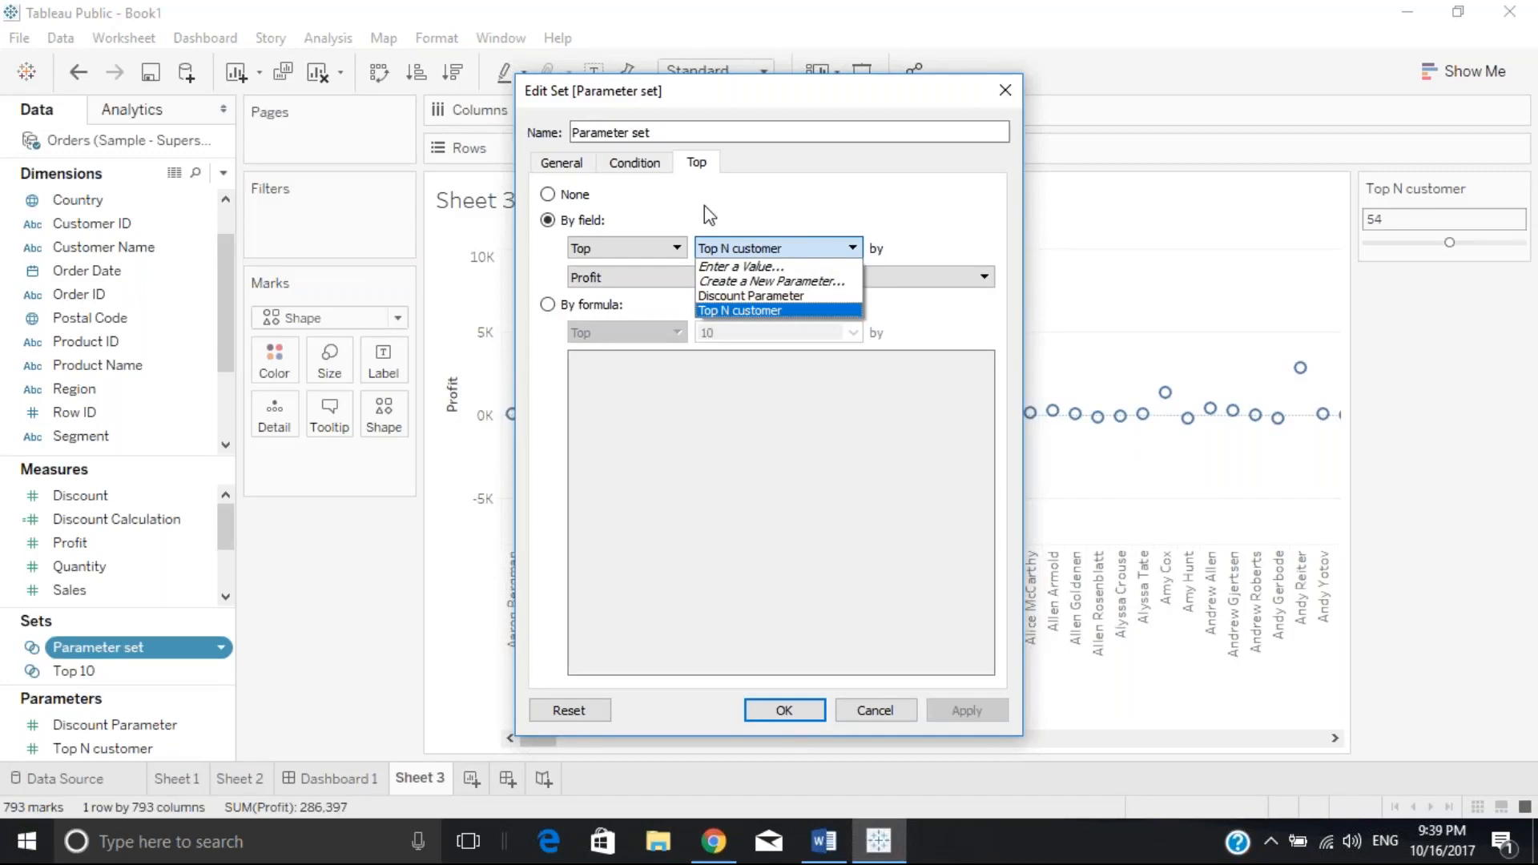
click(632, 171)
click(625, 170)
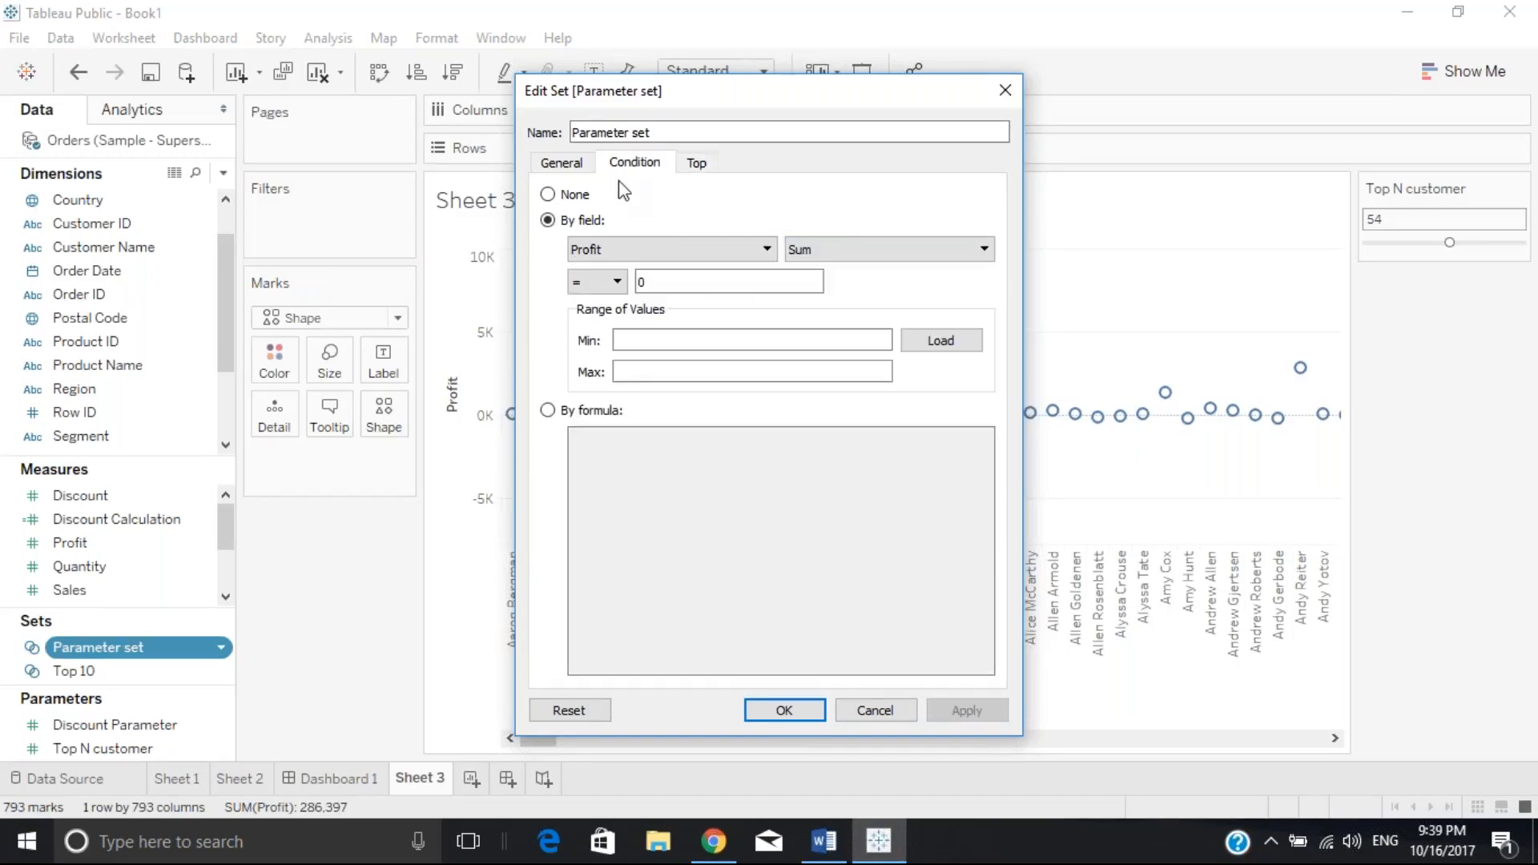
click(548, 194)
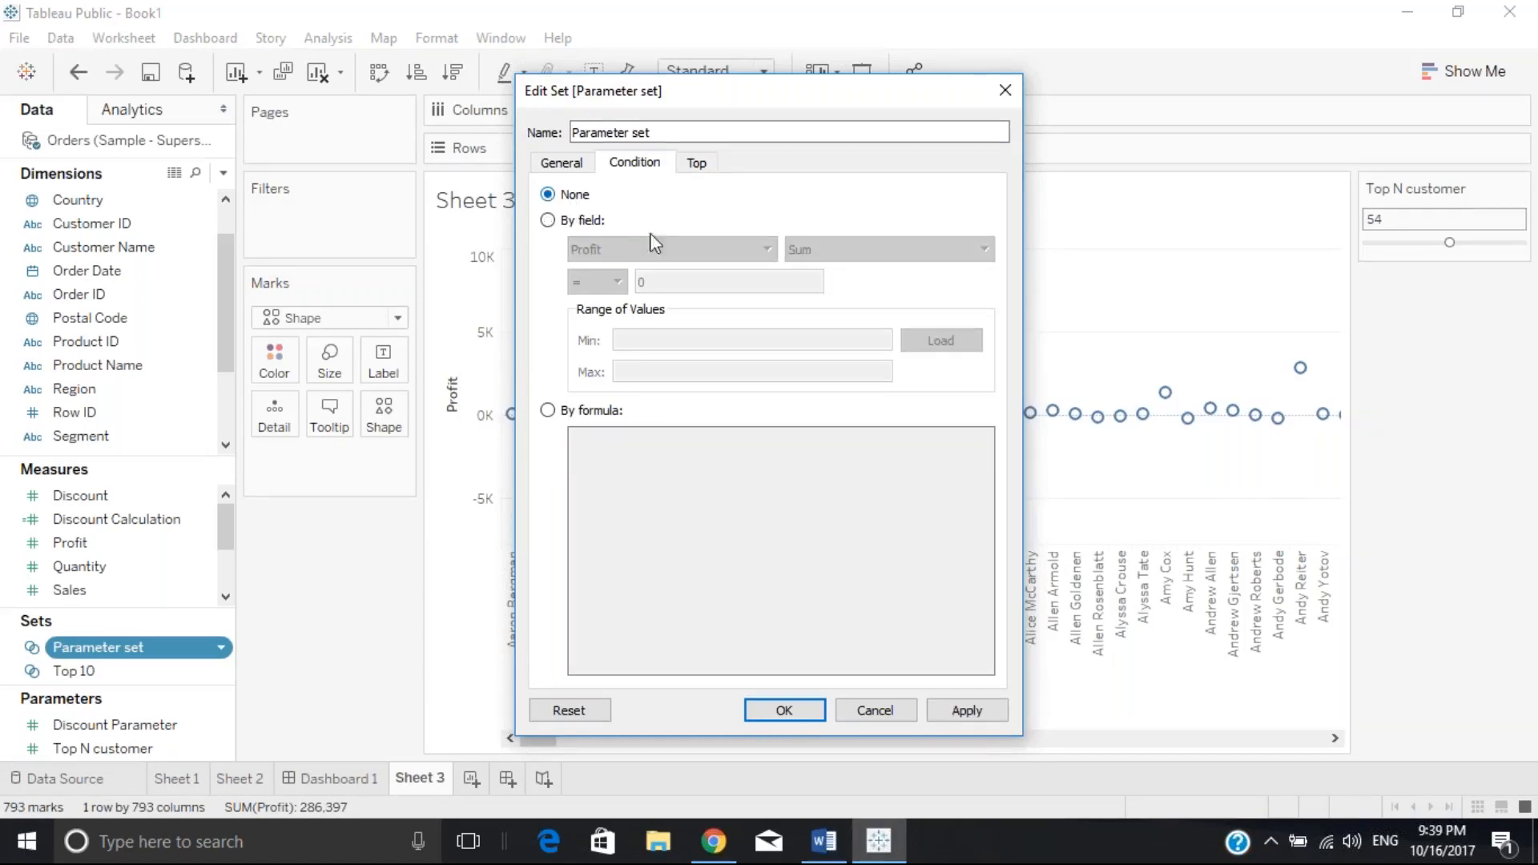
click(553, 166)
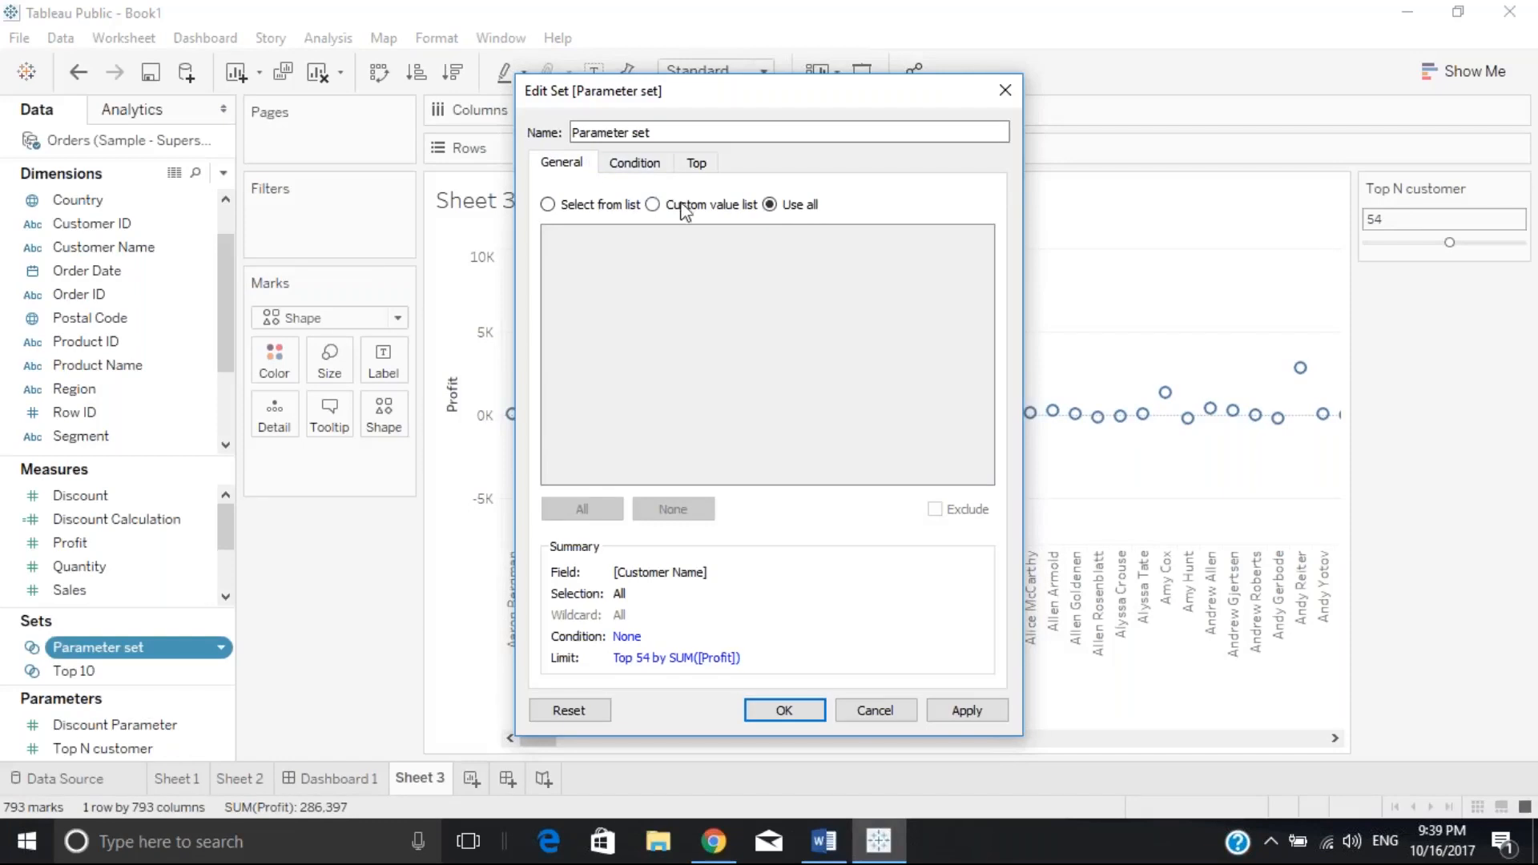
click(698, 163)
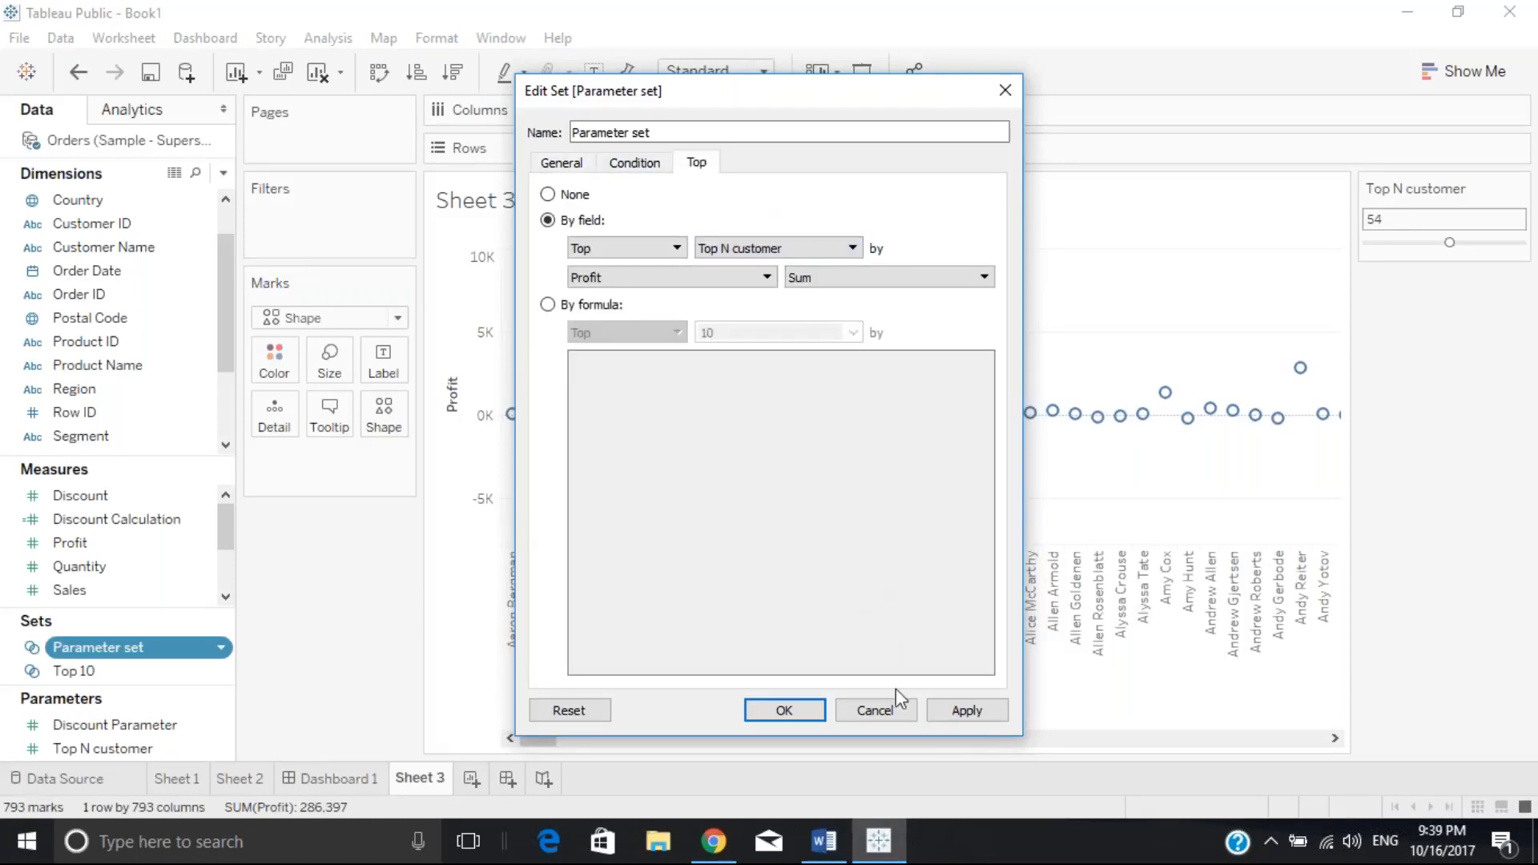
click(967, 711)
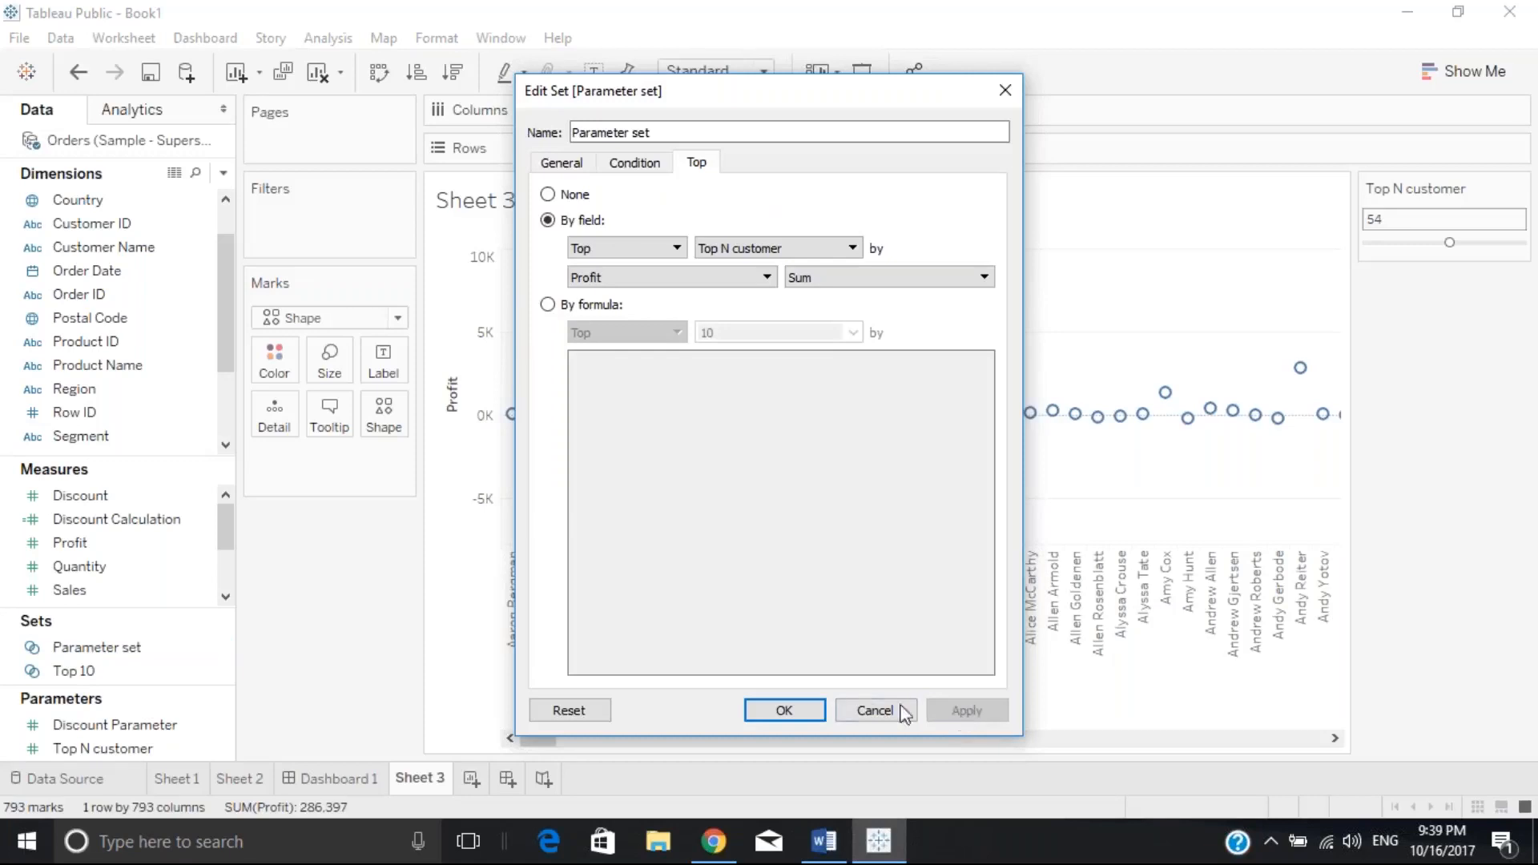
Confirm the set edits and colour the profit circles by Parameter set, adding an In/Out legend
click(784, 710)
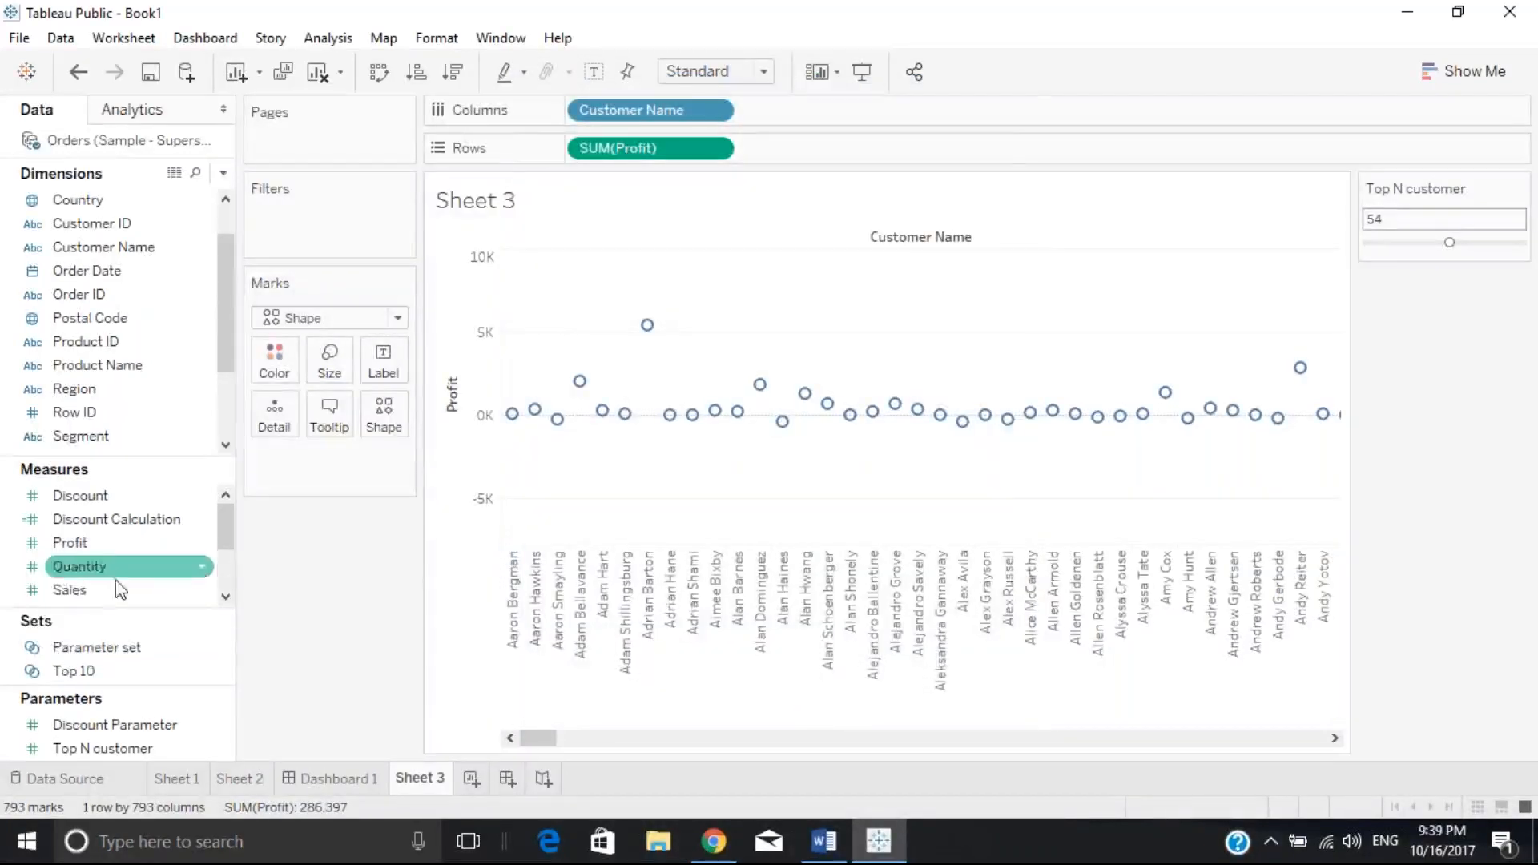
click(96, 649)
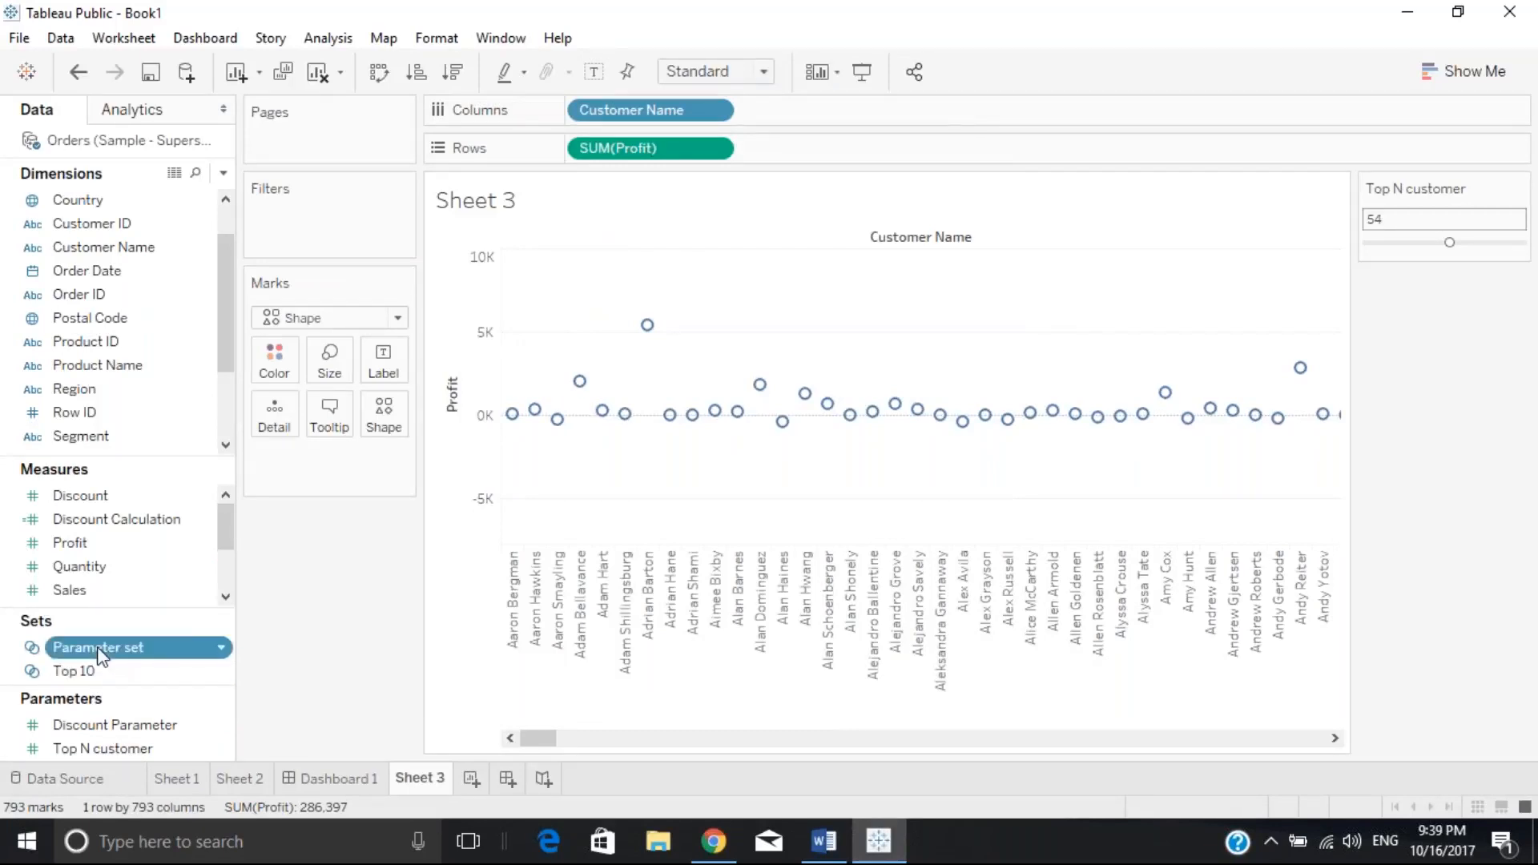
drag(100, 656, 277, 355)
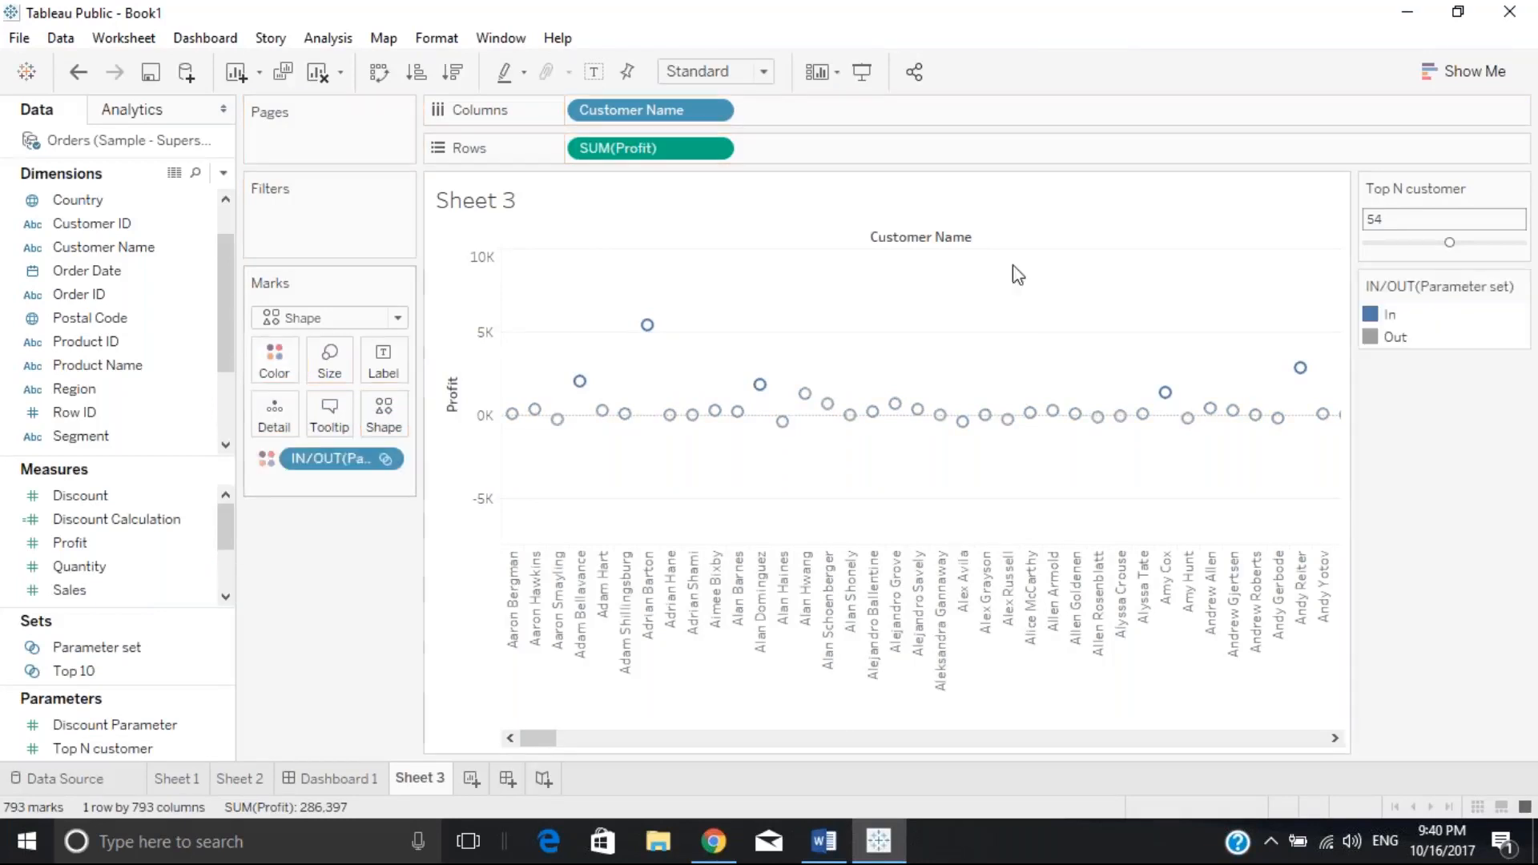
Highlight the In customers, then the Out customers, using the IN/OUT legend
click(1385, 317)
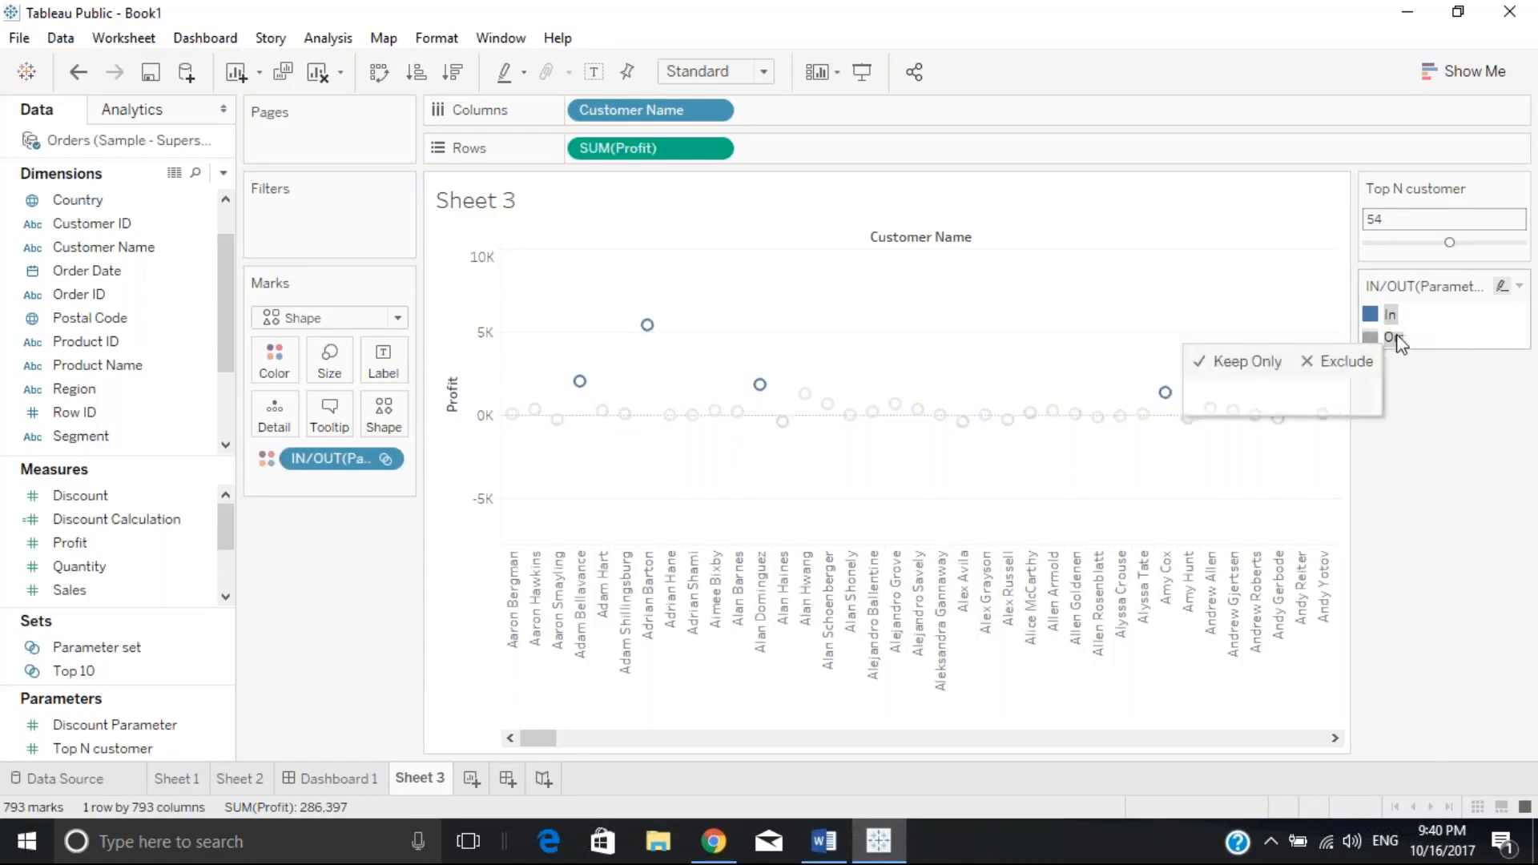
click(1399, 343)
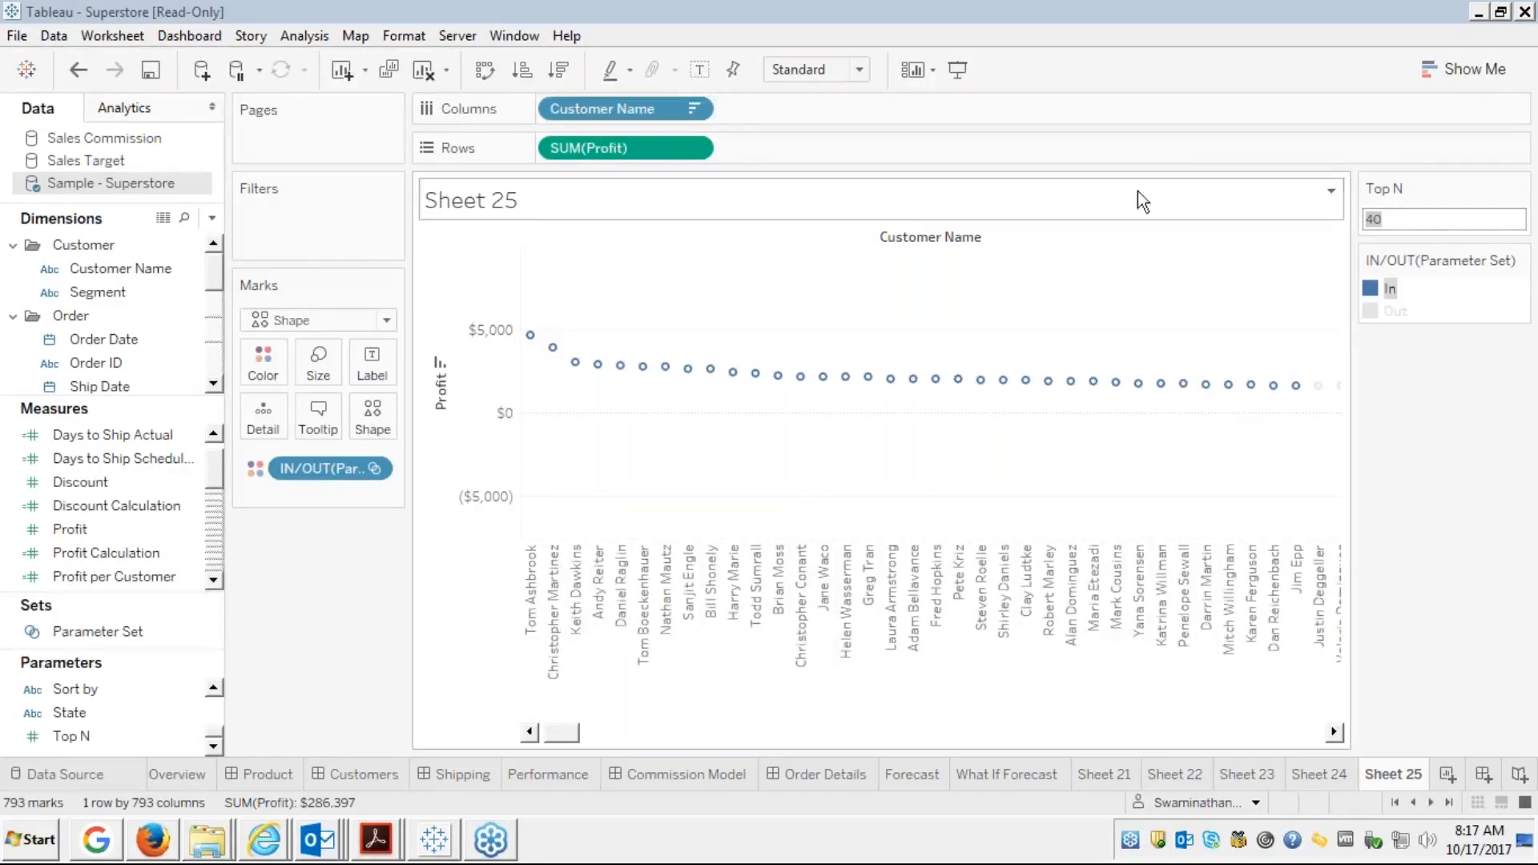
Open File > Save As and cancel the dialog
click(18, 37)
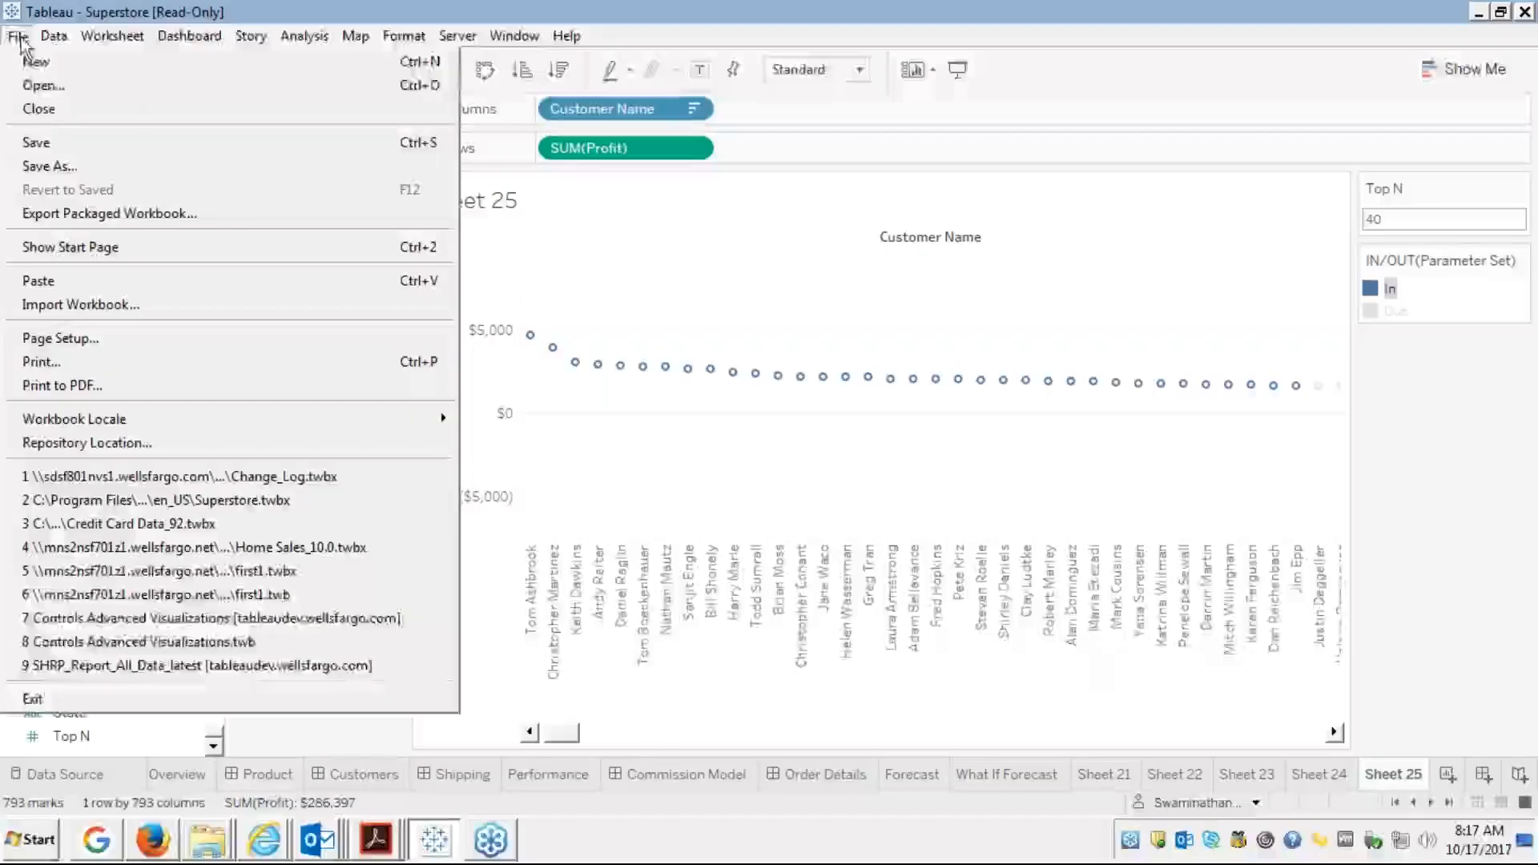
click(45, 166)
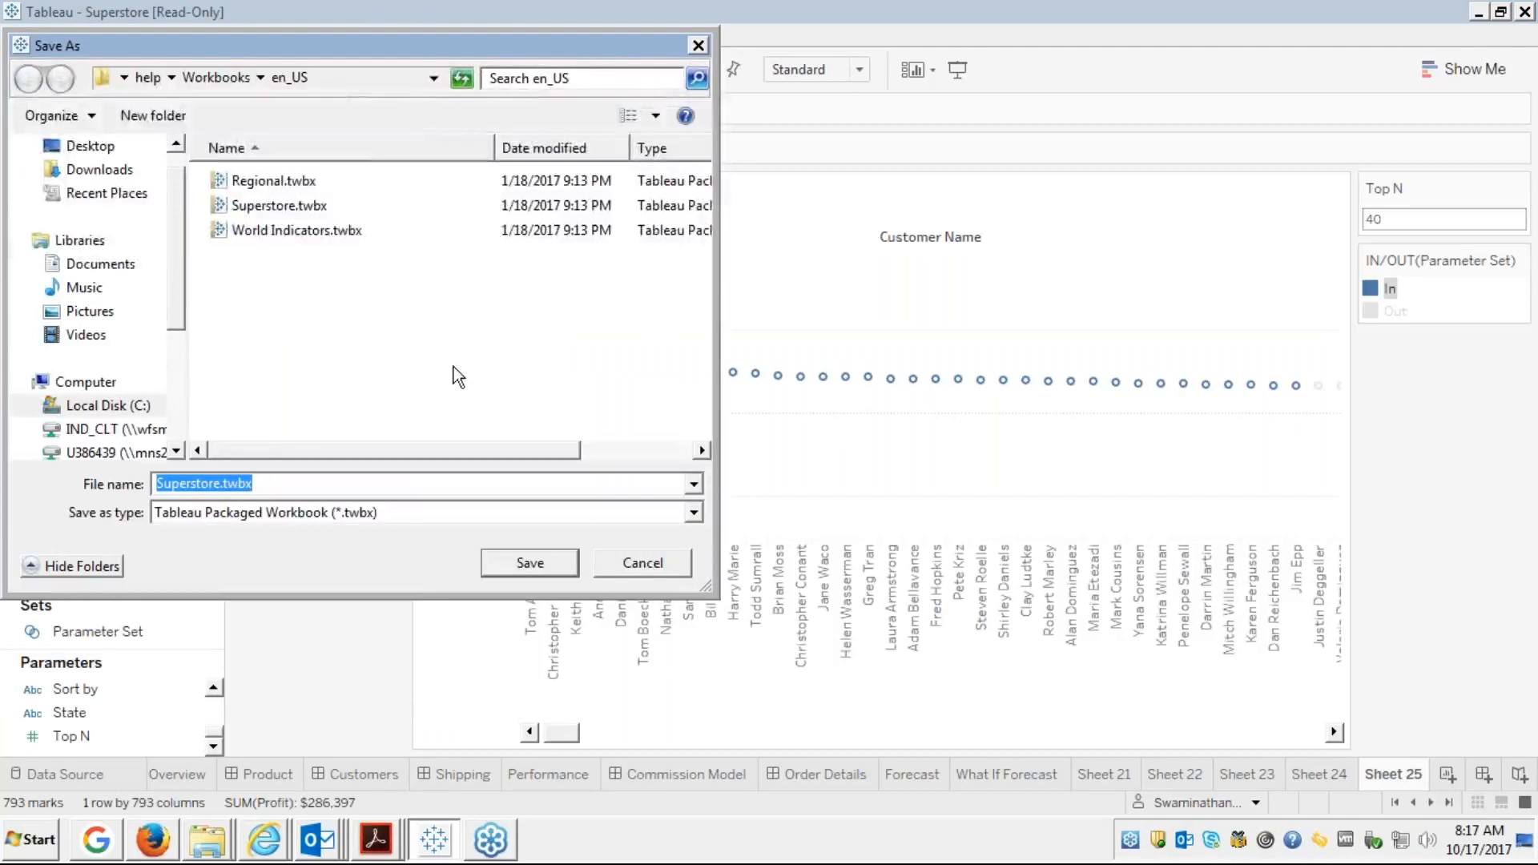
click(644, 564)
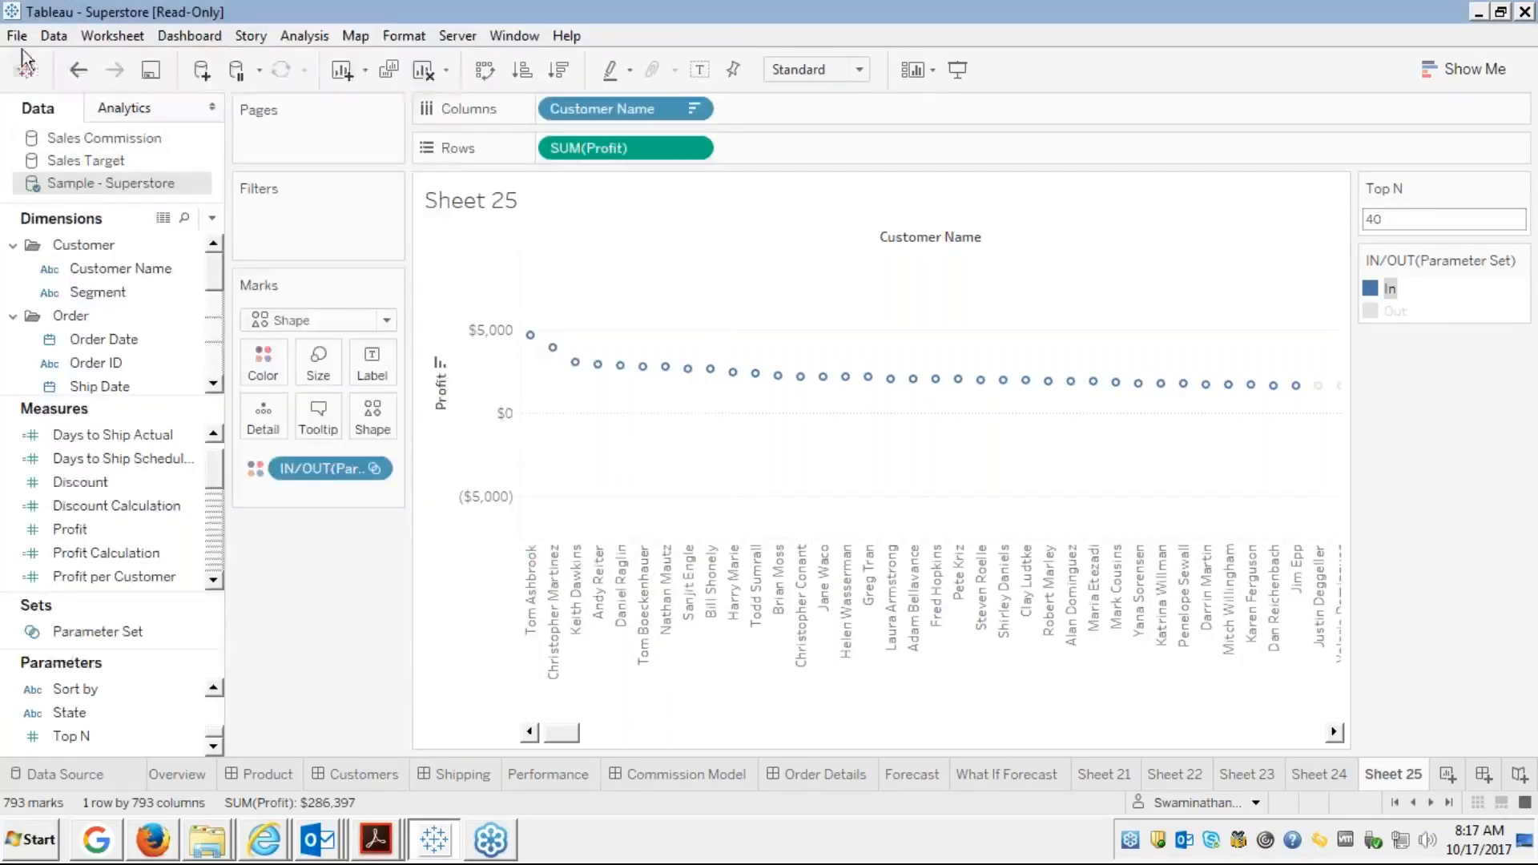
Reopen Save As, inspect the Save as type options, keep packaged workbook, and cancel
click(17, 37)
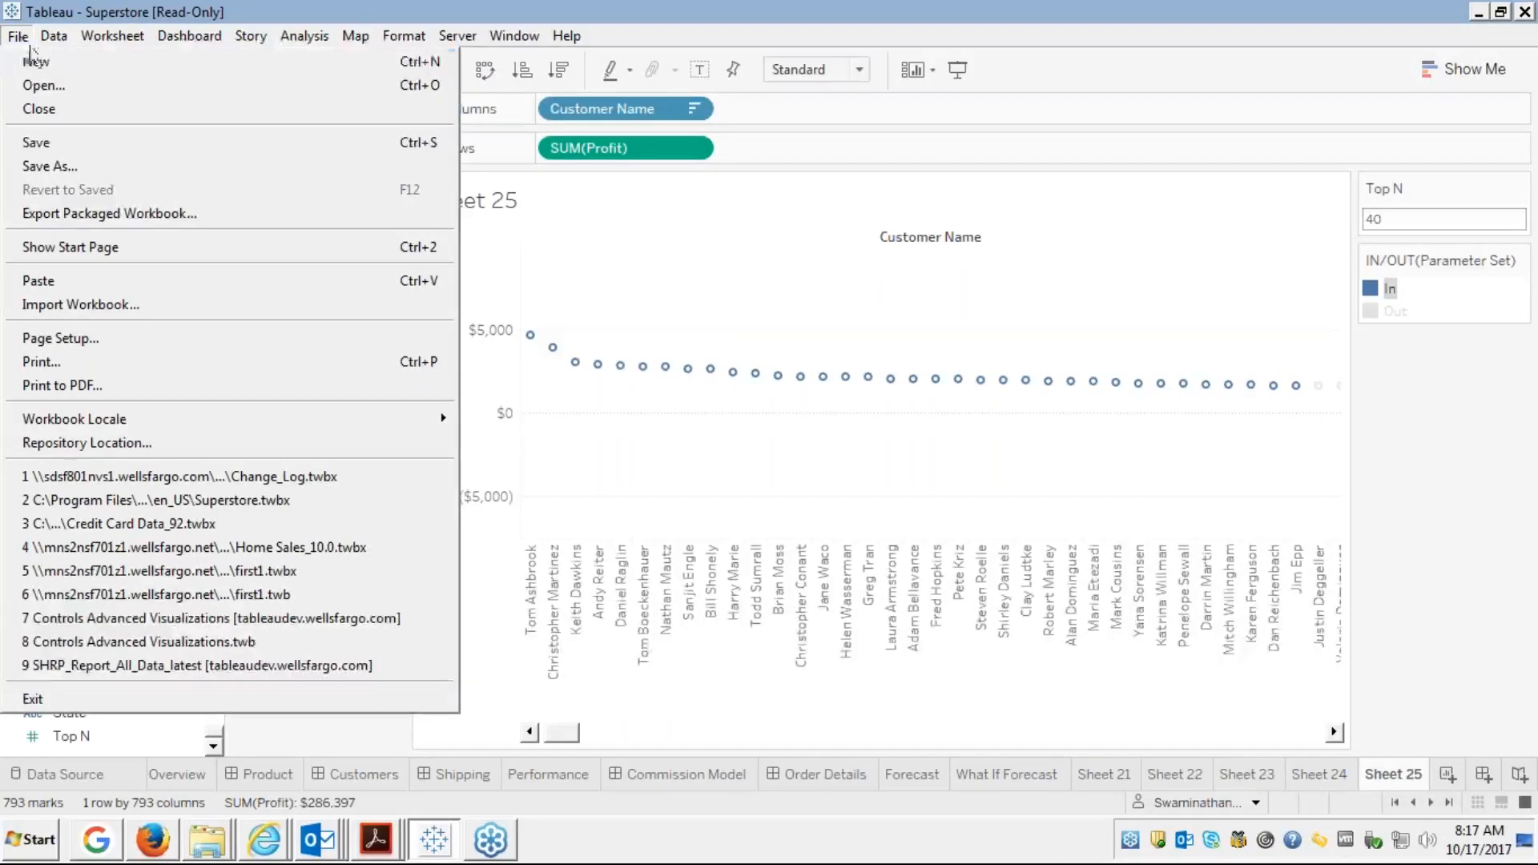
click(41, 165)
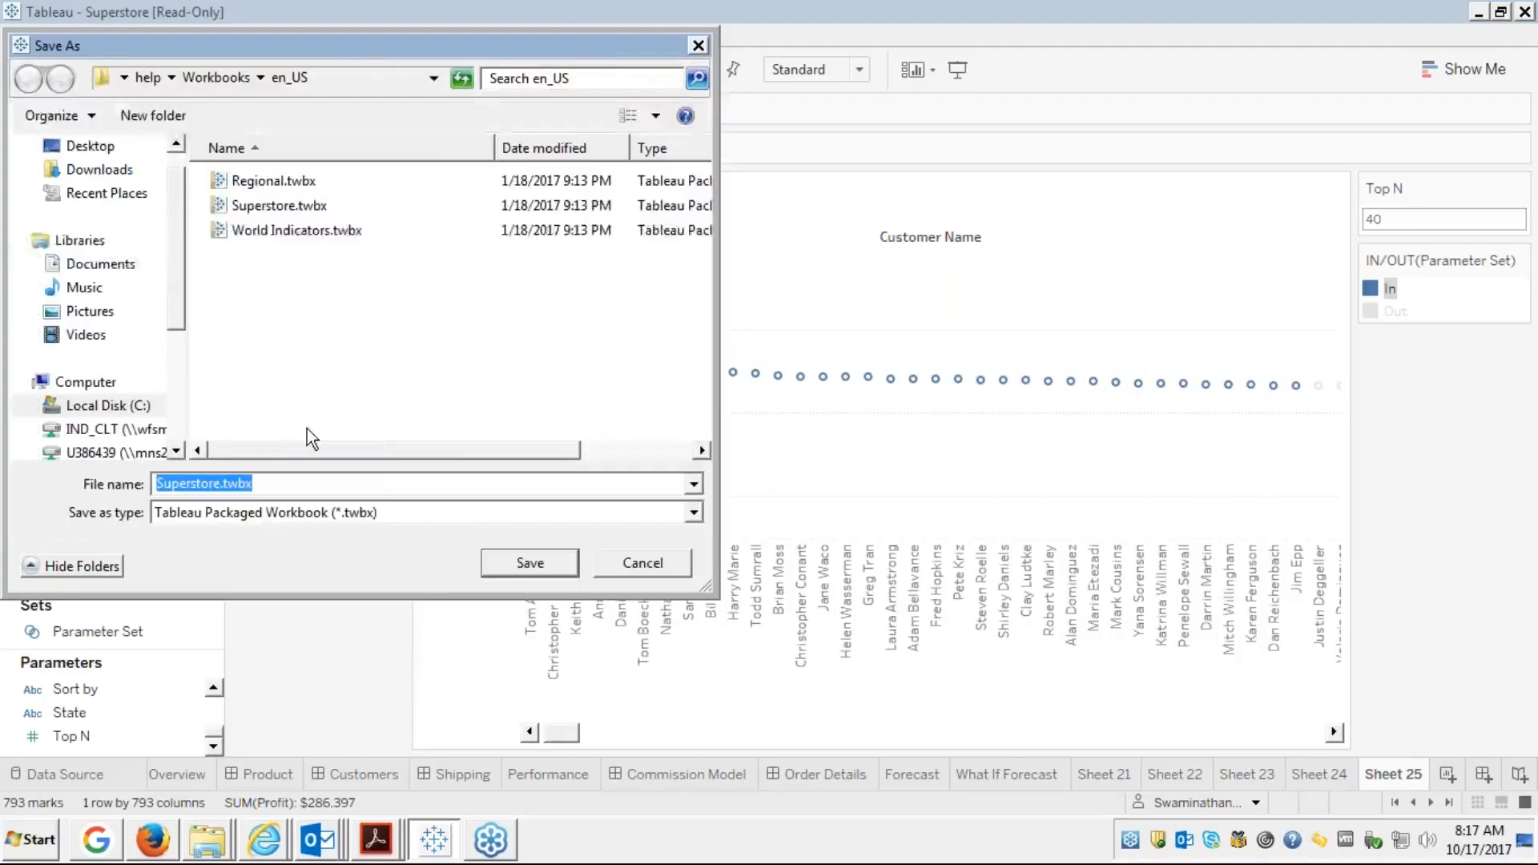
click(515, 515)
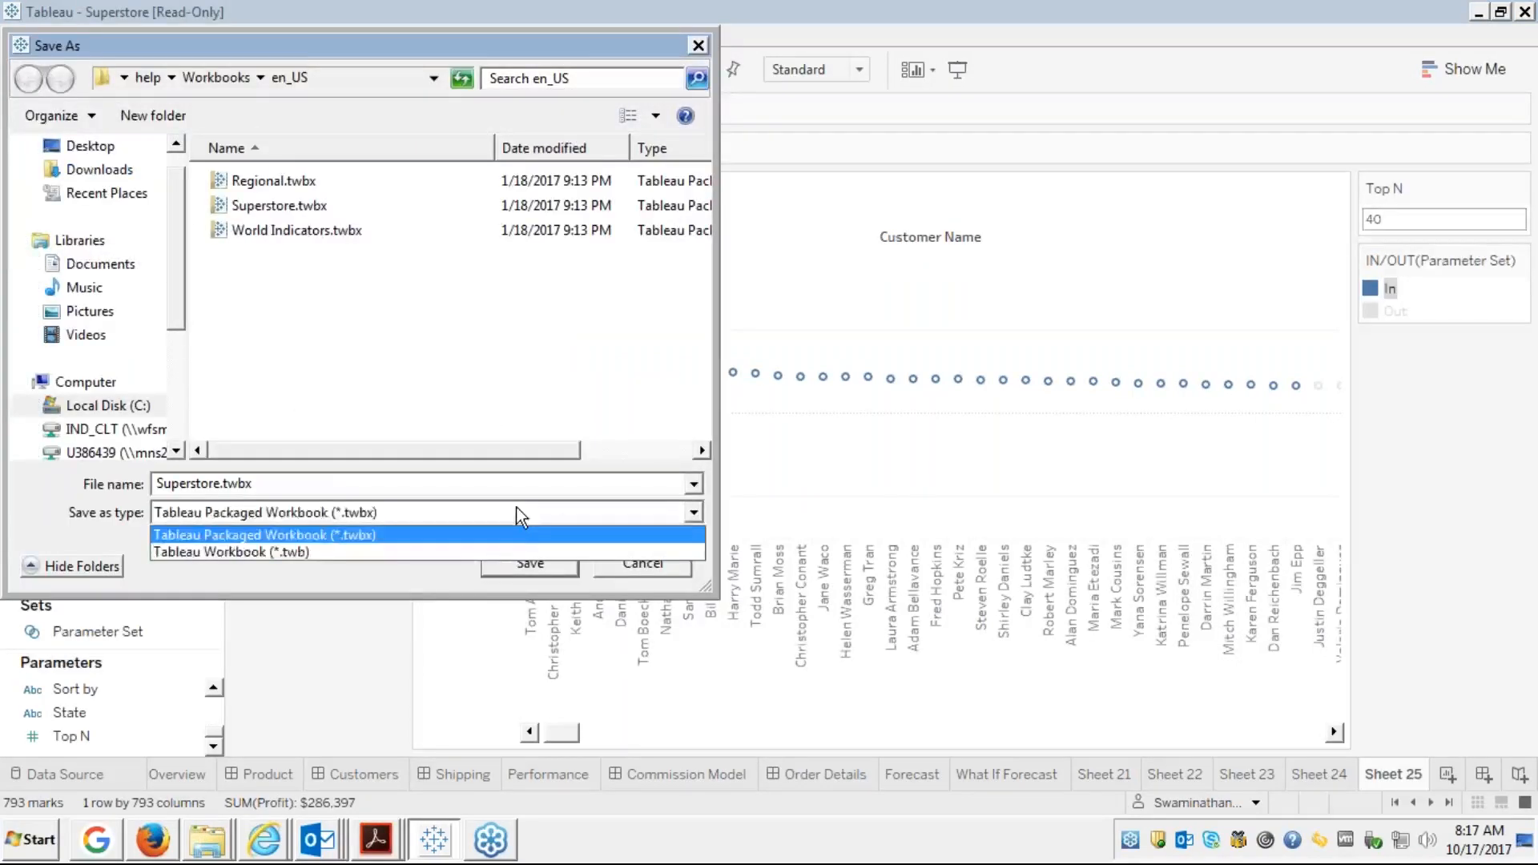
click(516, 508)
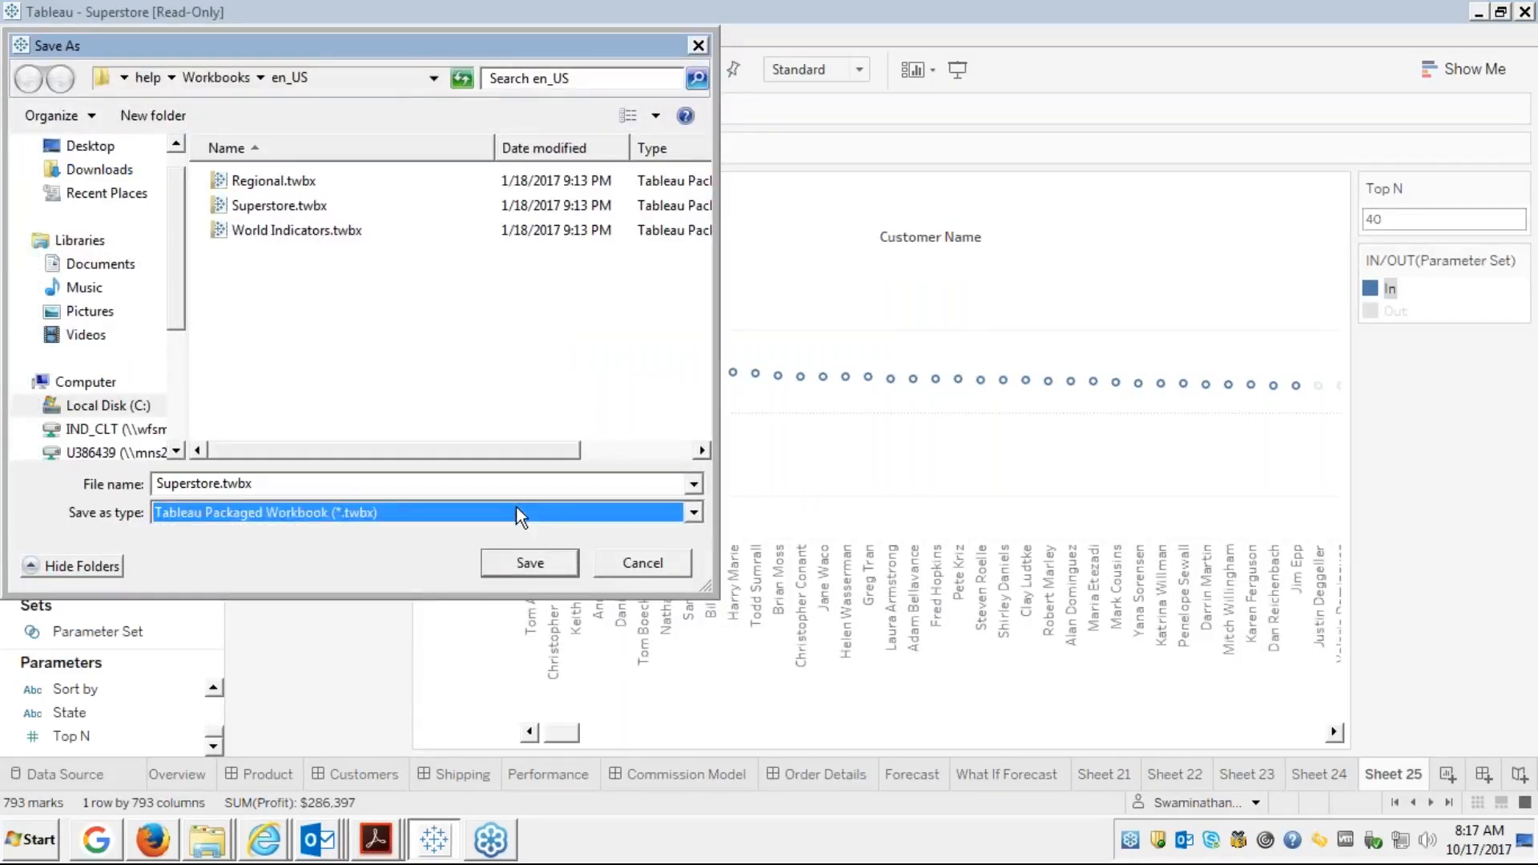
click(624, 564)
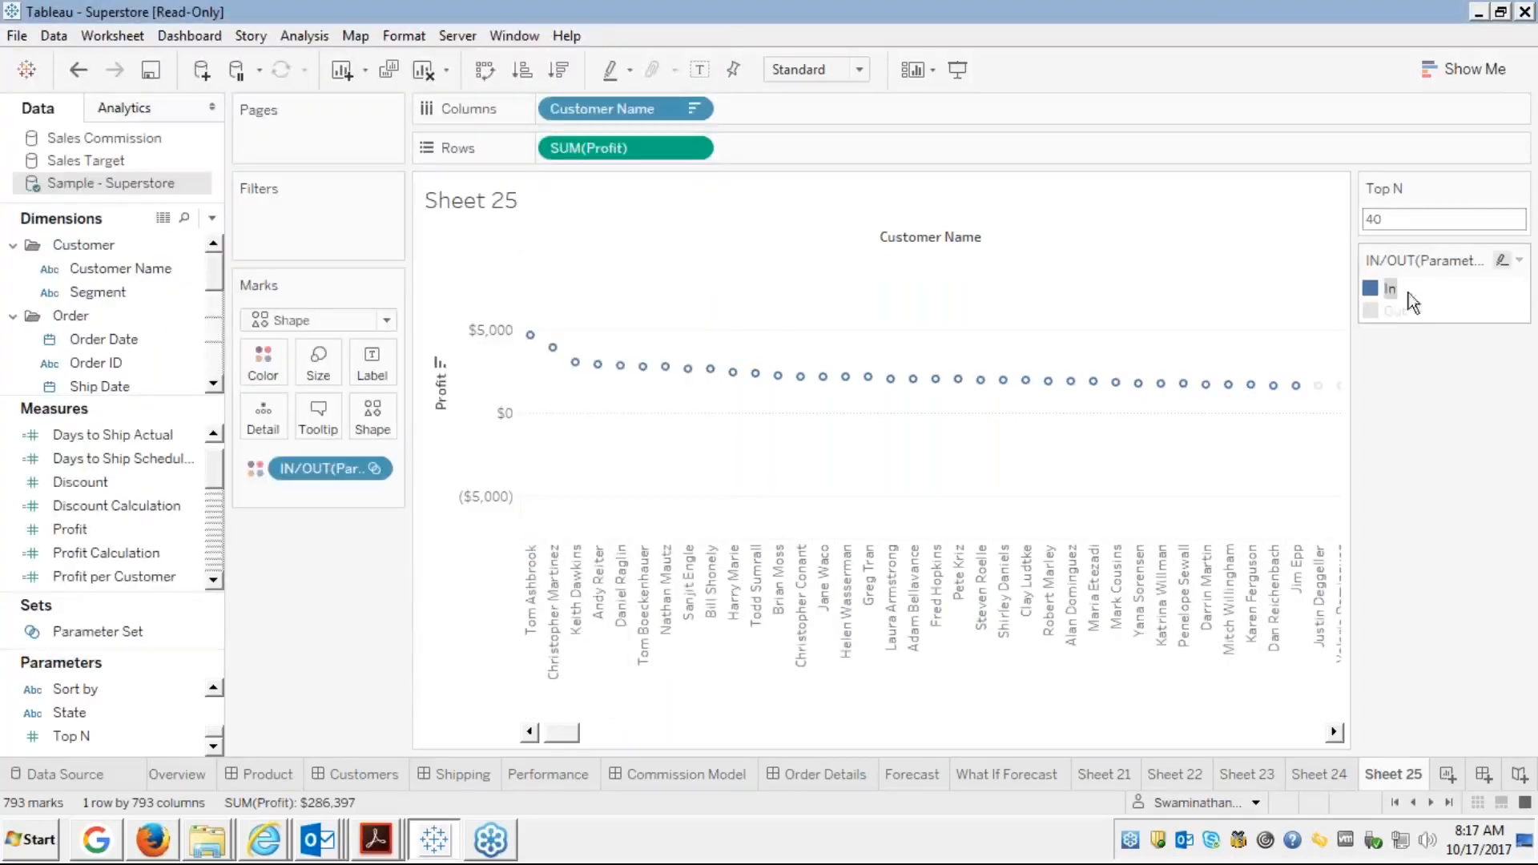
click(1392, 311)
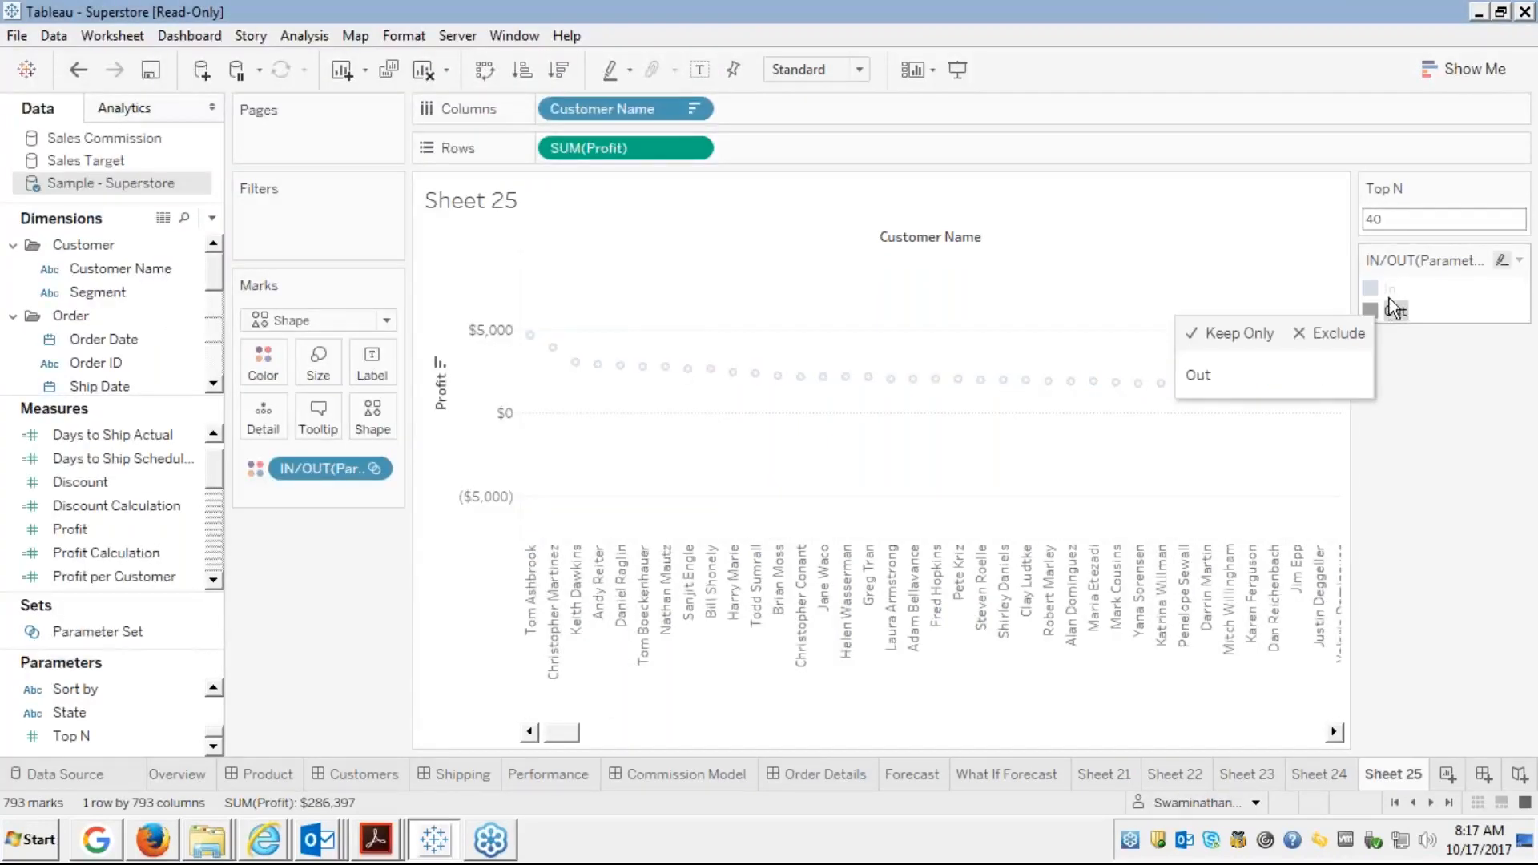
click(1389, 290)
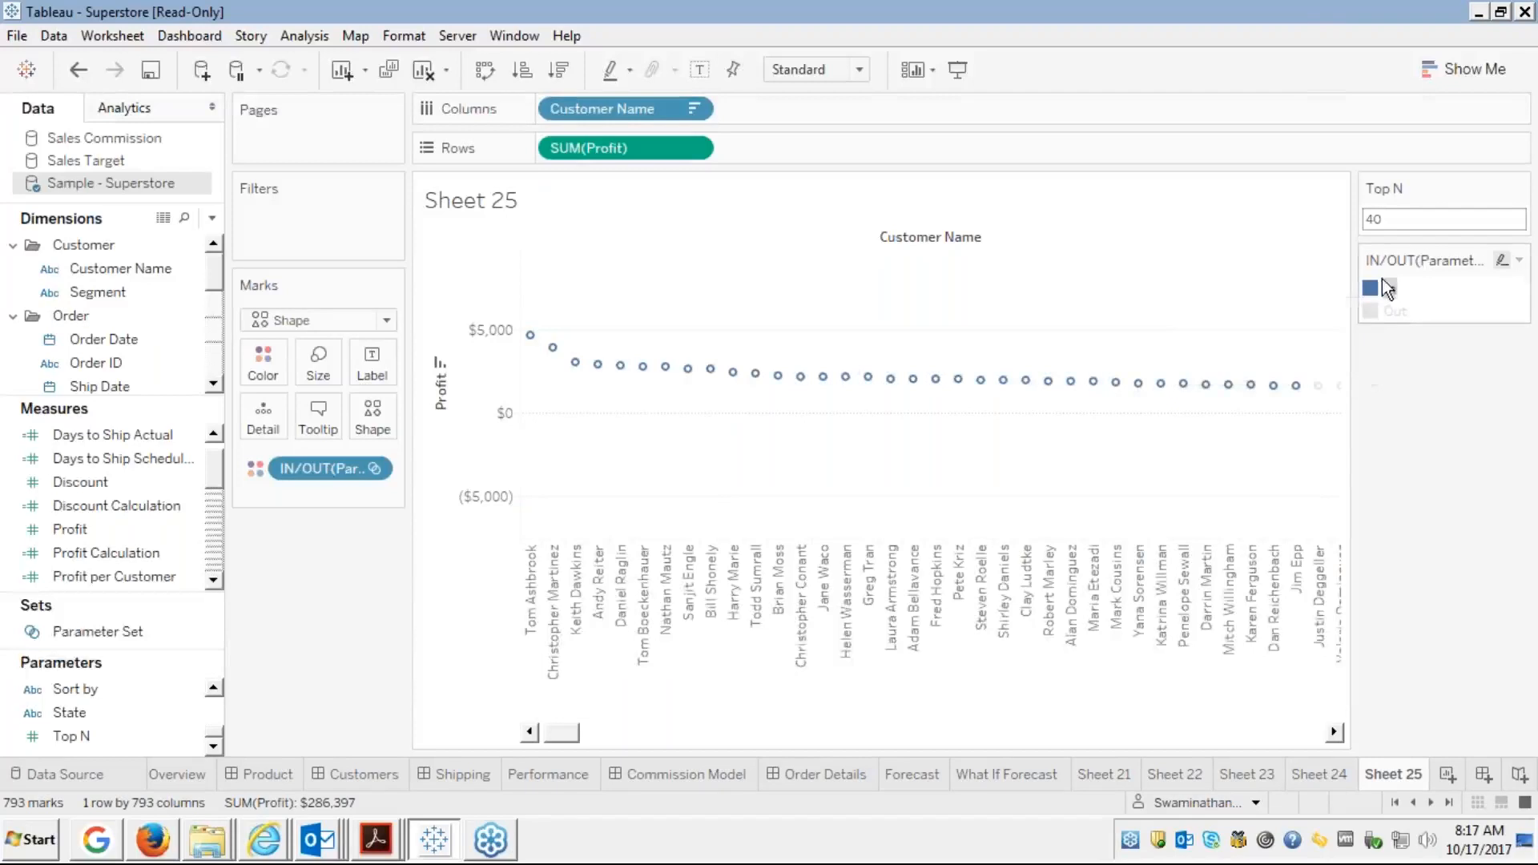
click(1389, 286)
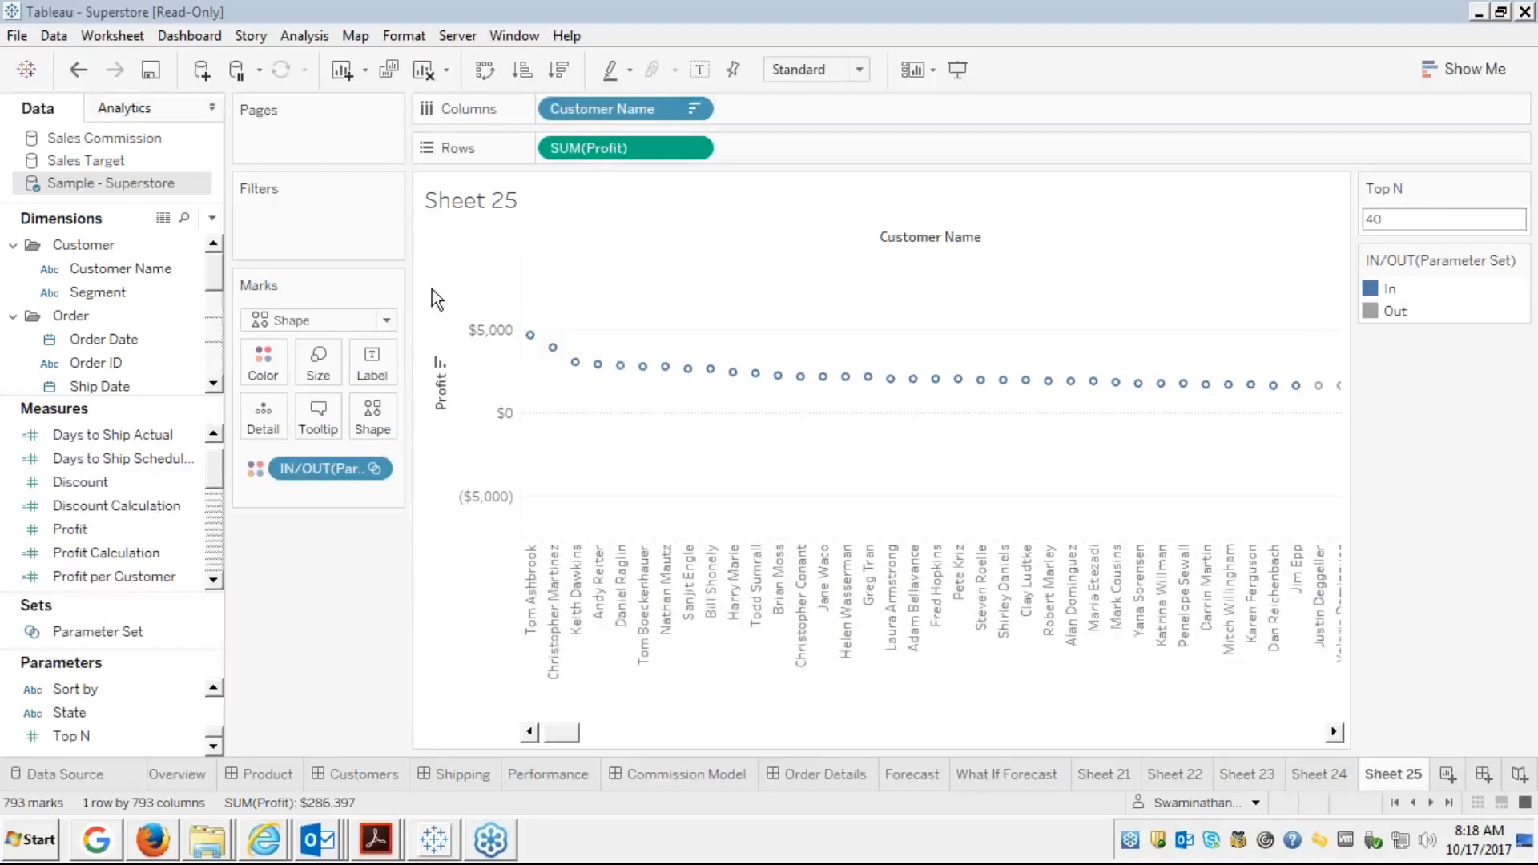
click(1151, 195)
In Firefox, view the Module 4 Thank You slide full screen, exit, and close the viewer
click(173, 821)
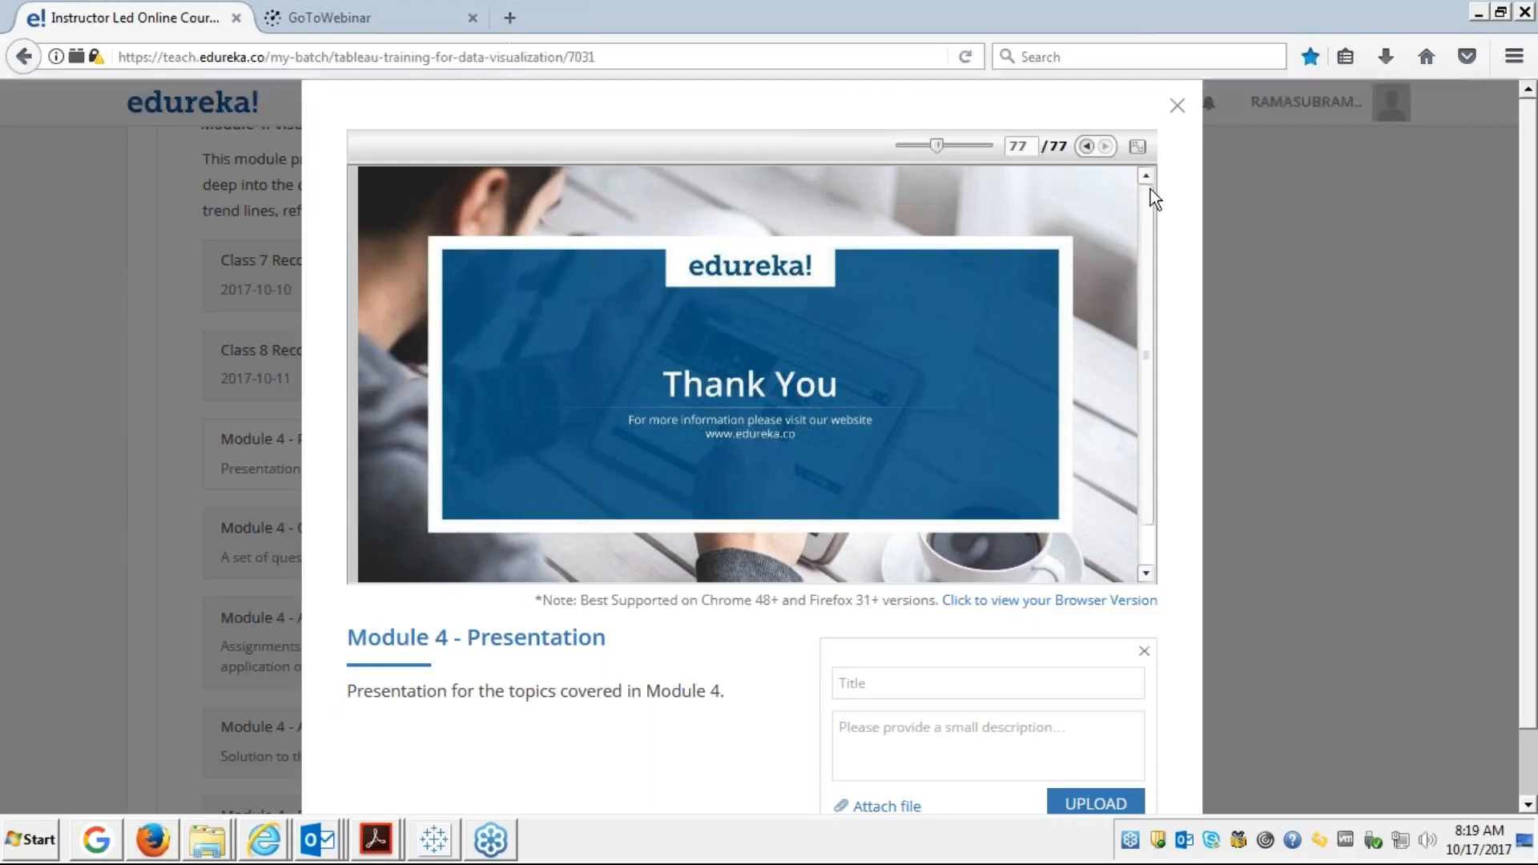
click(1137, 147)
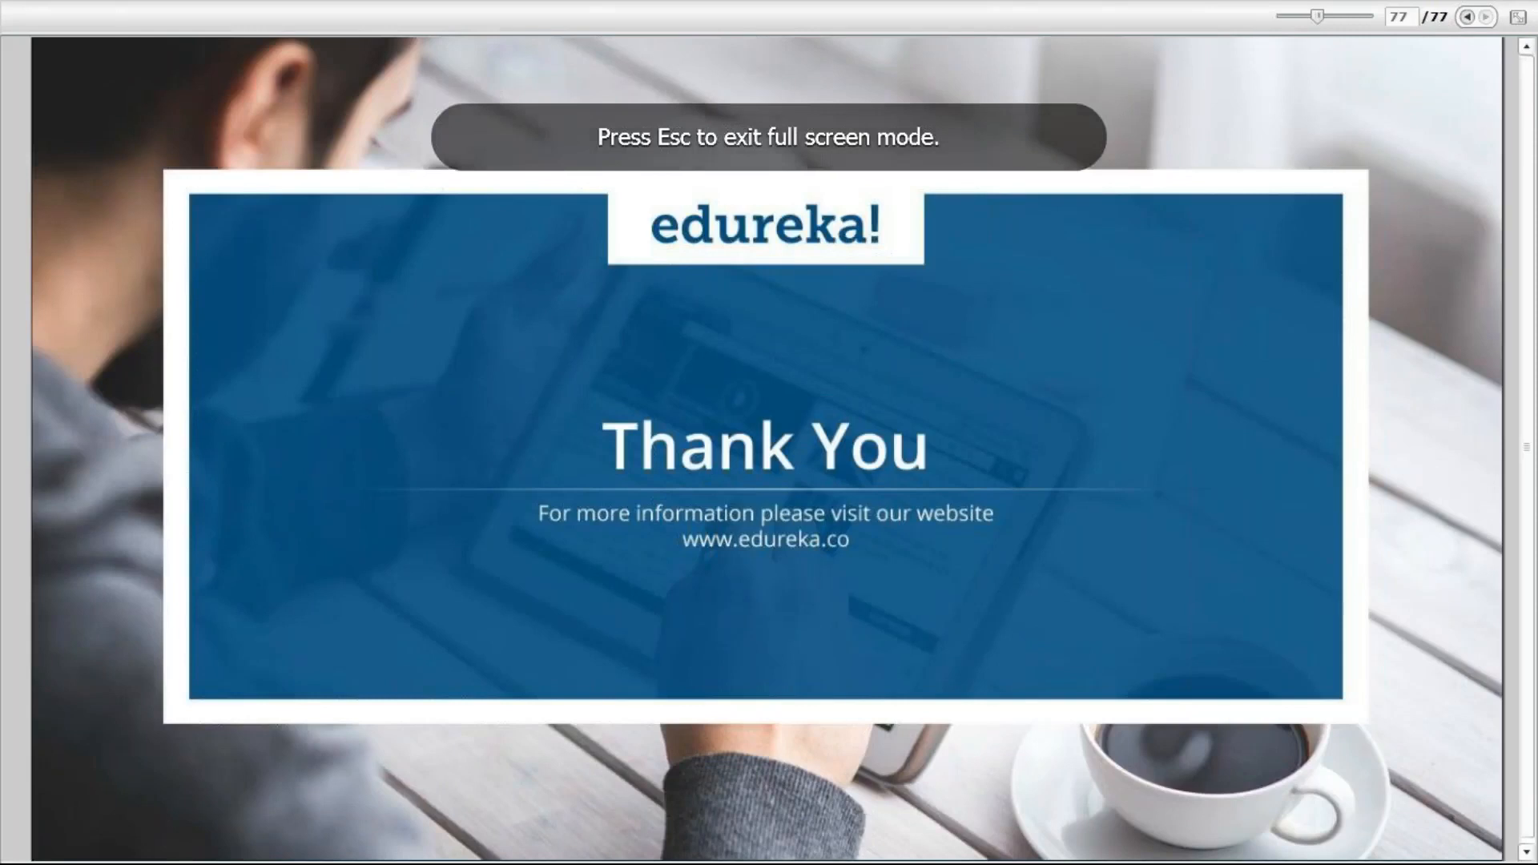
key(Escape)
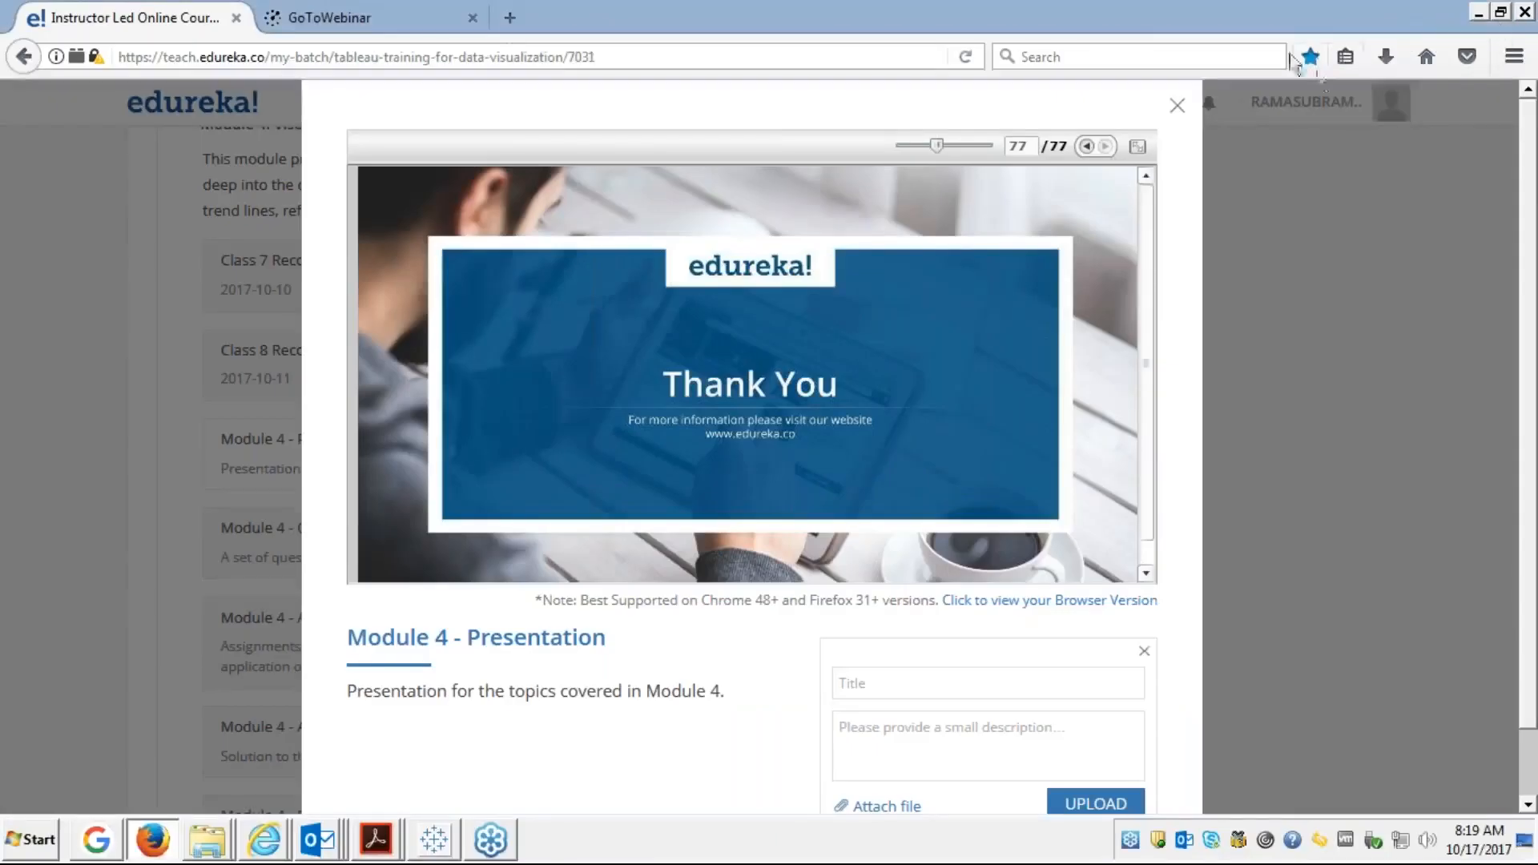
click(1179, 106)
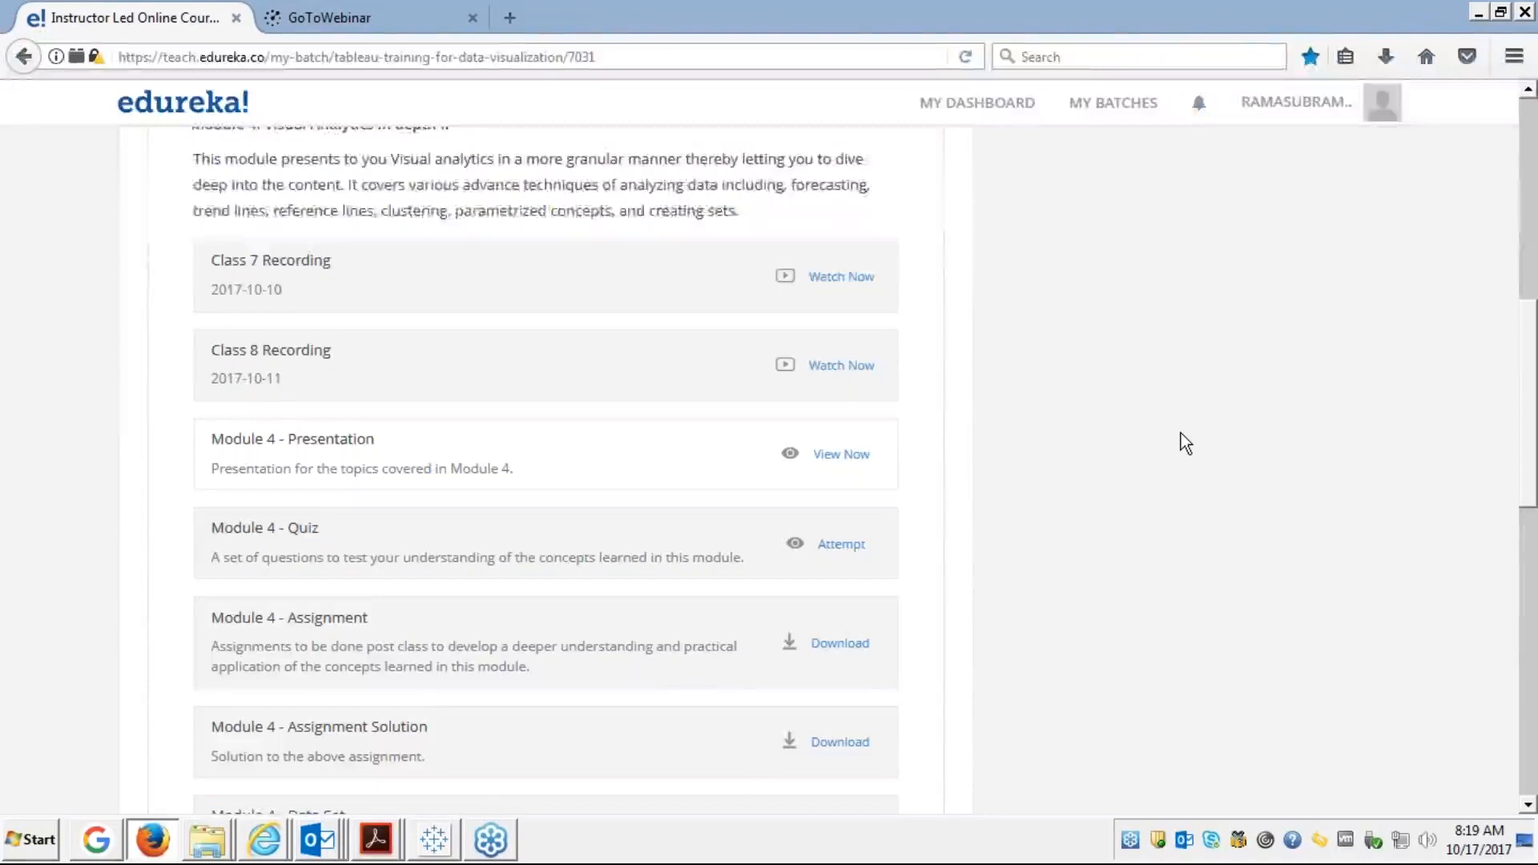
Collapse Module 4, expand Module 5: Dashboard and Stories, and open Module 5 - Presentation
scroll(1182, 441, up, 2)
scroll(1180, 432, up, 3)
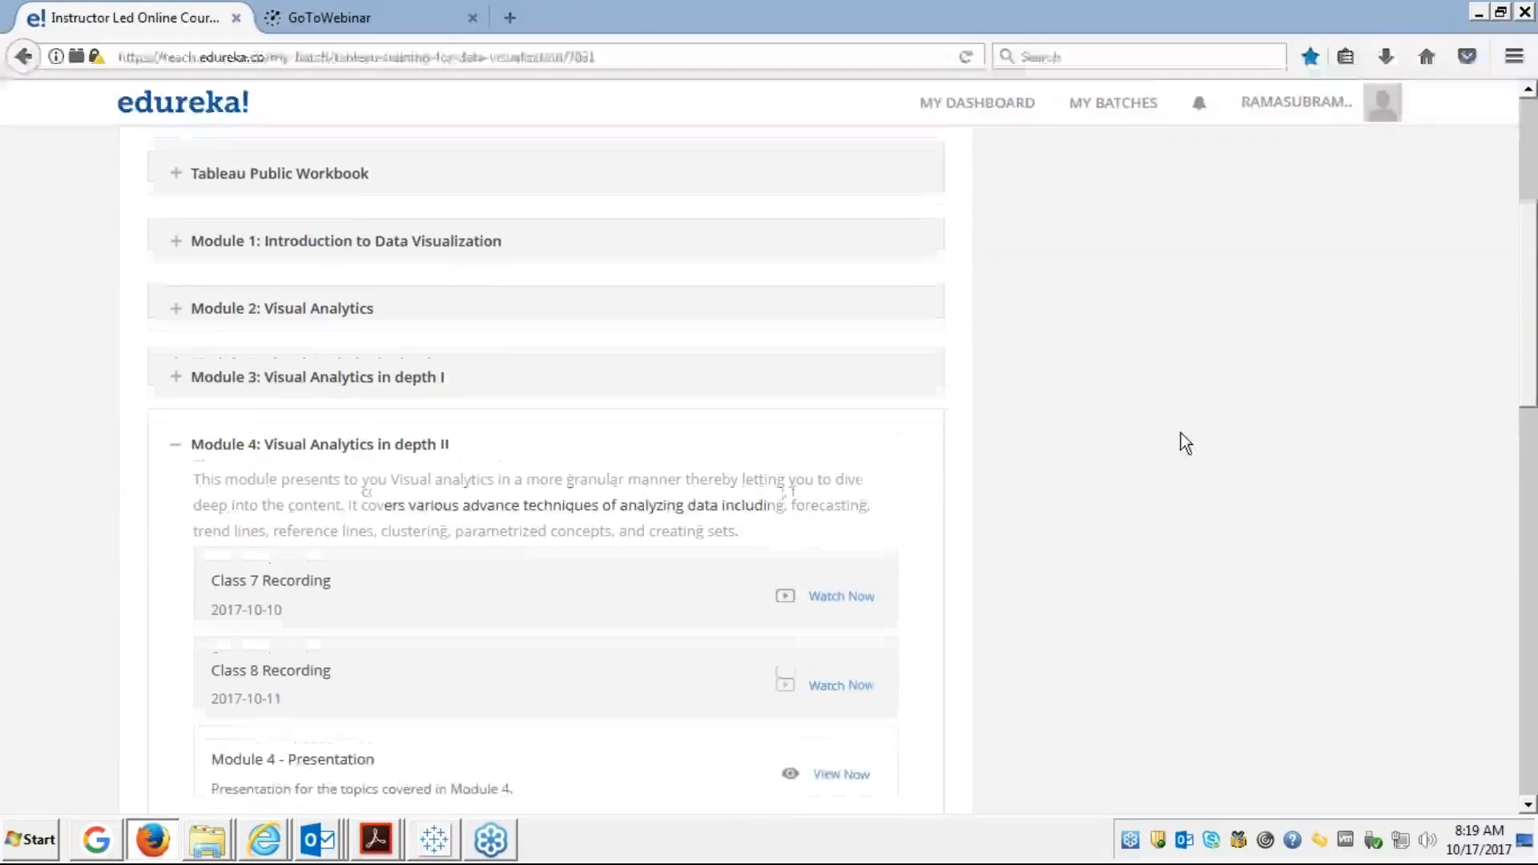
click(178, 446)
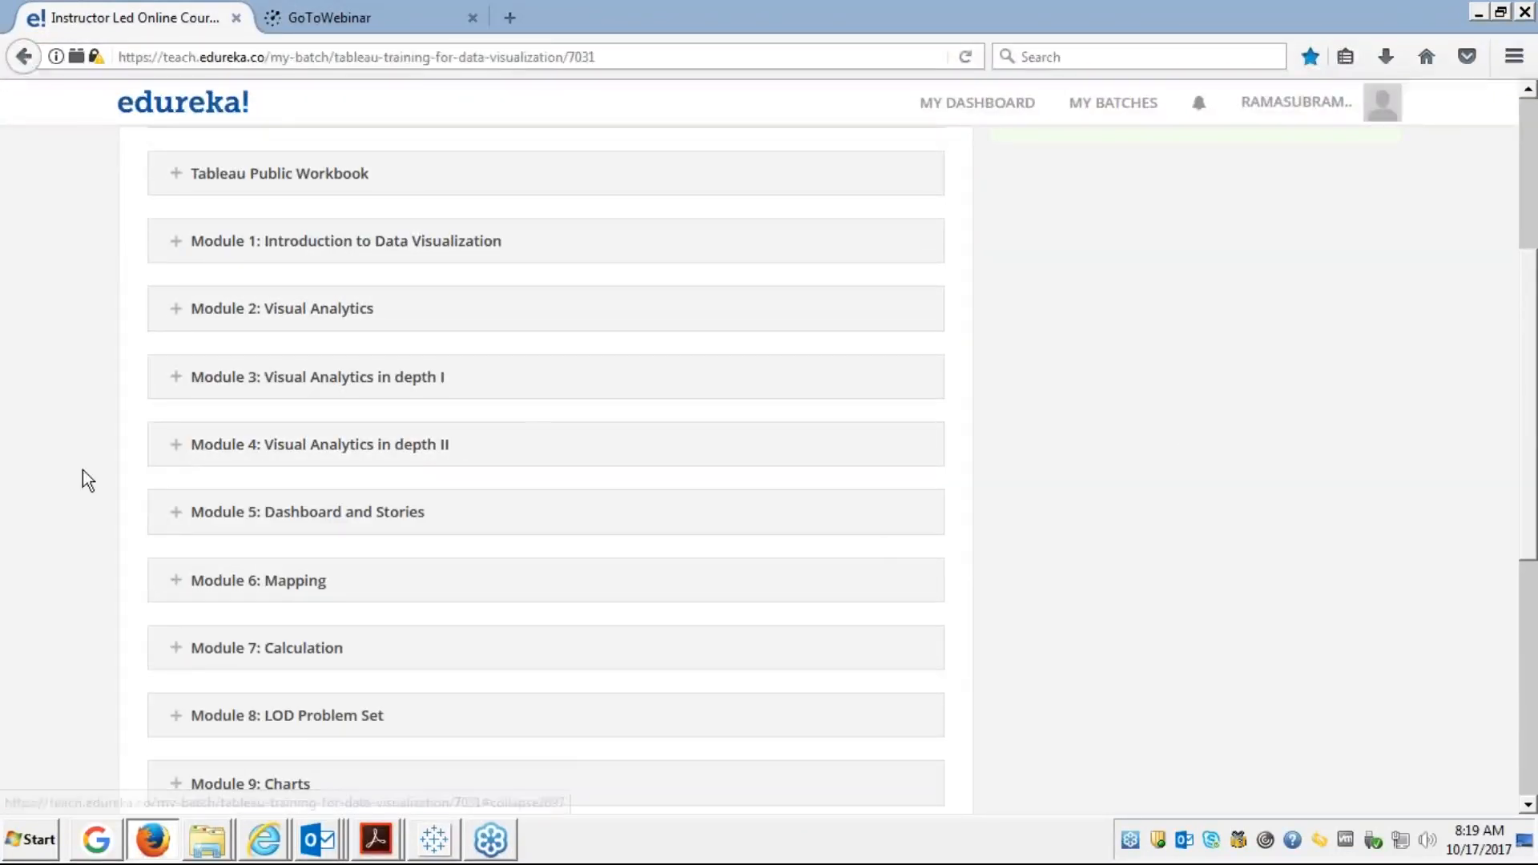
click(174, 517)
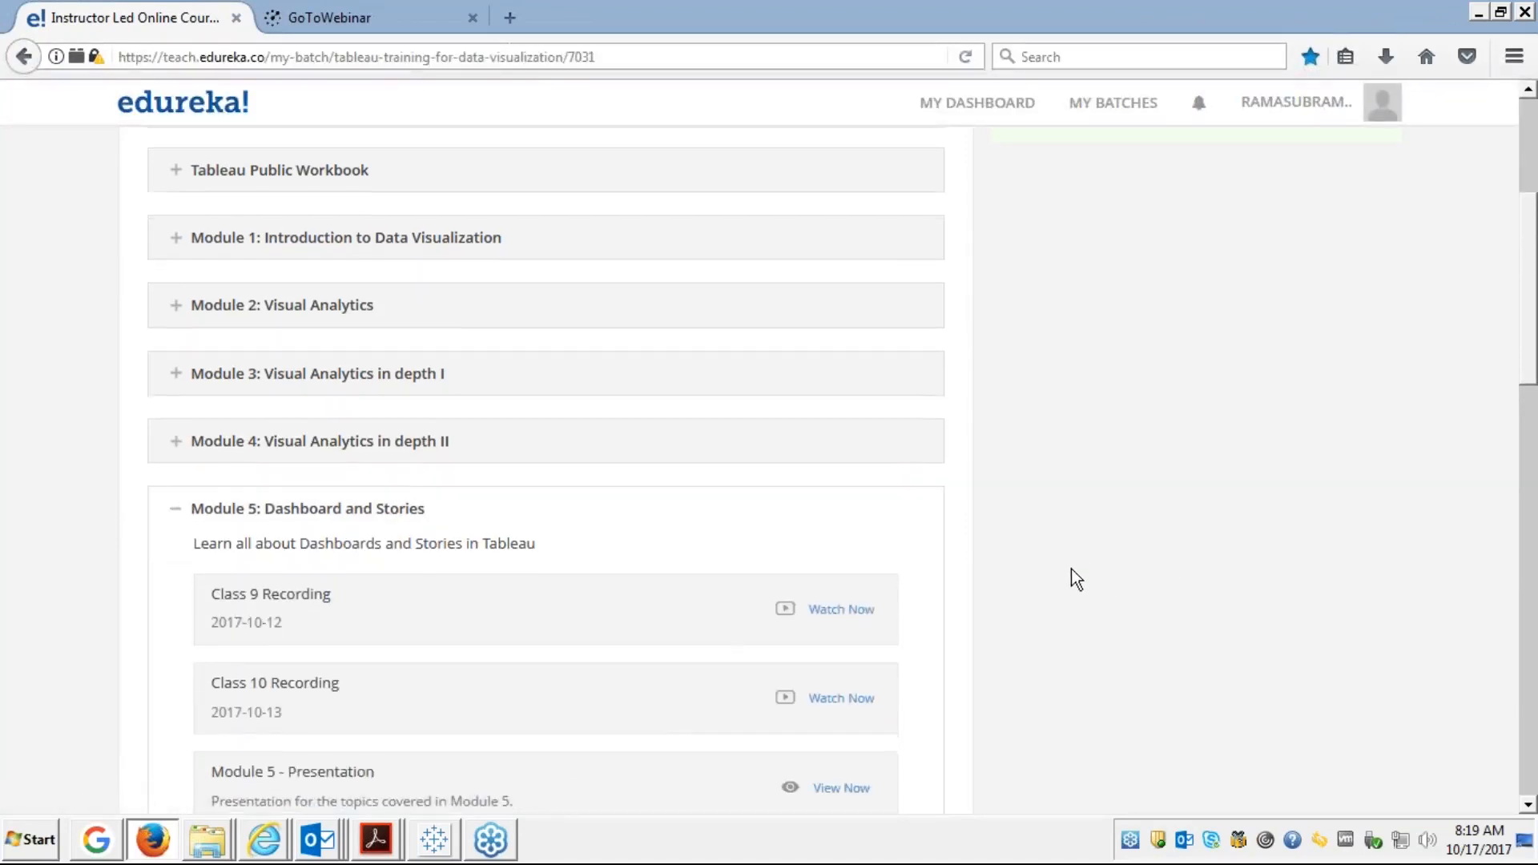
scroll(1071, 569, down, 5)
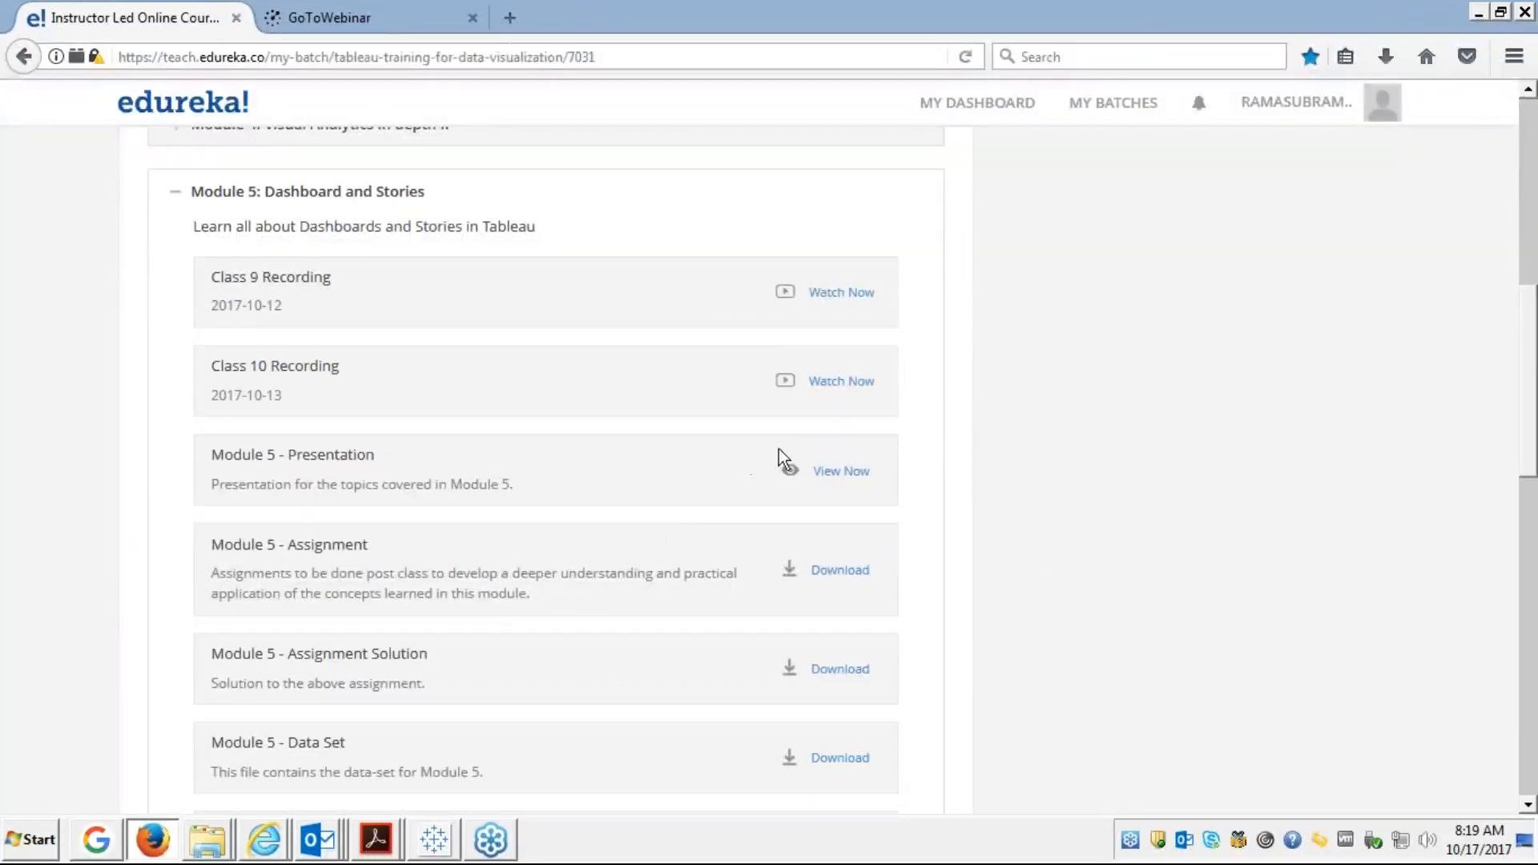
click(840, 475)
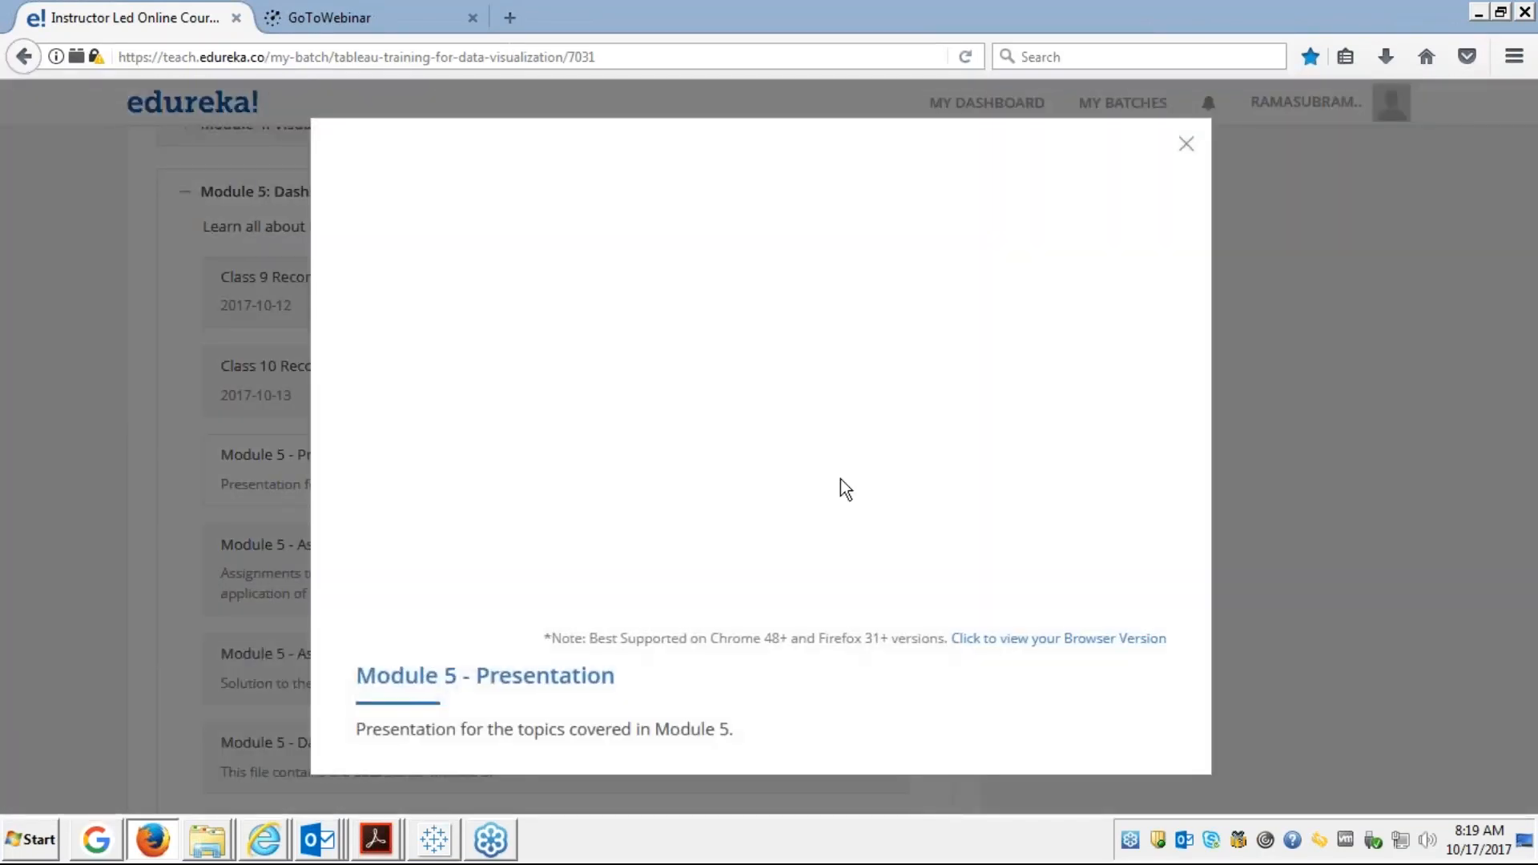
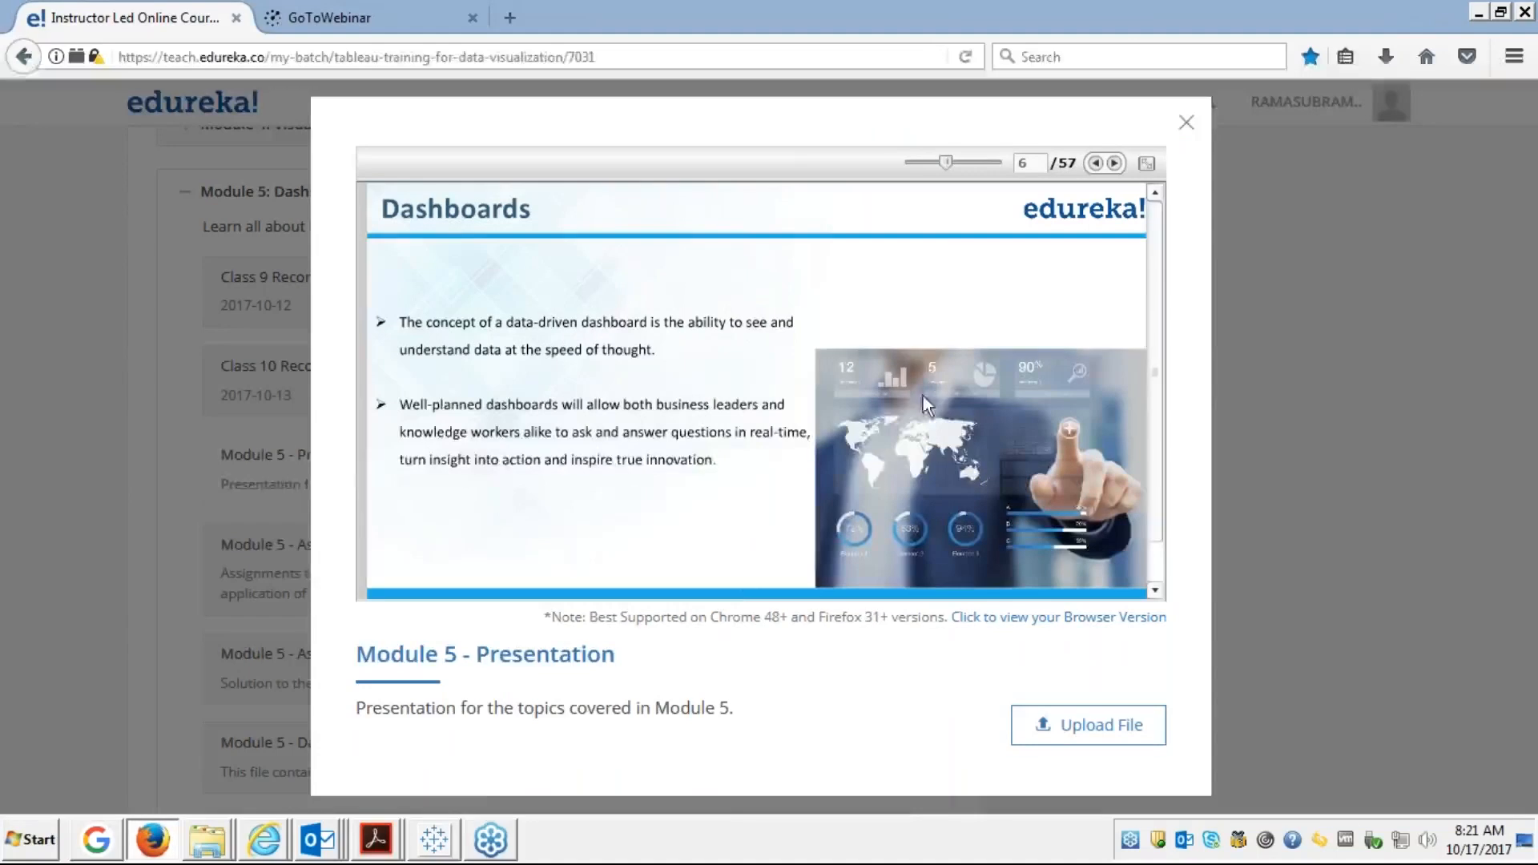
Bring the Tableau Superstore workbook, showing Sheet 25, back in front of the slides
click(435, 841)
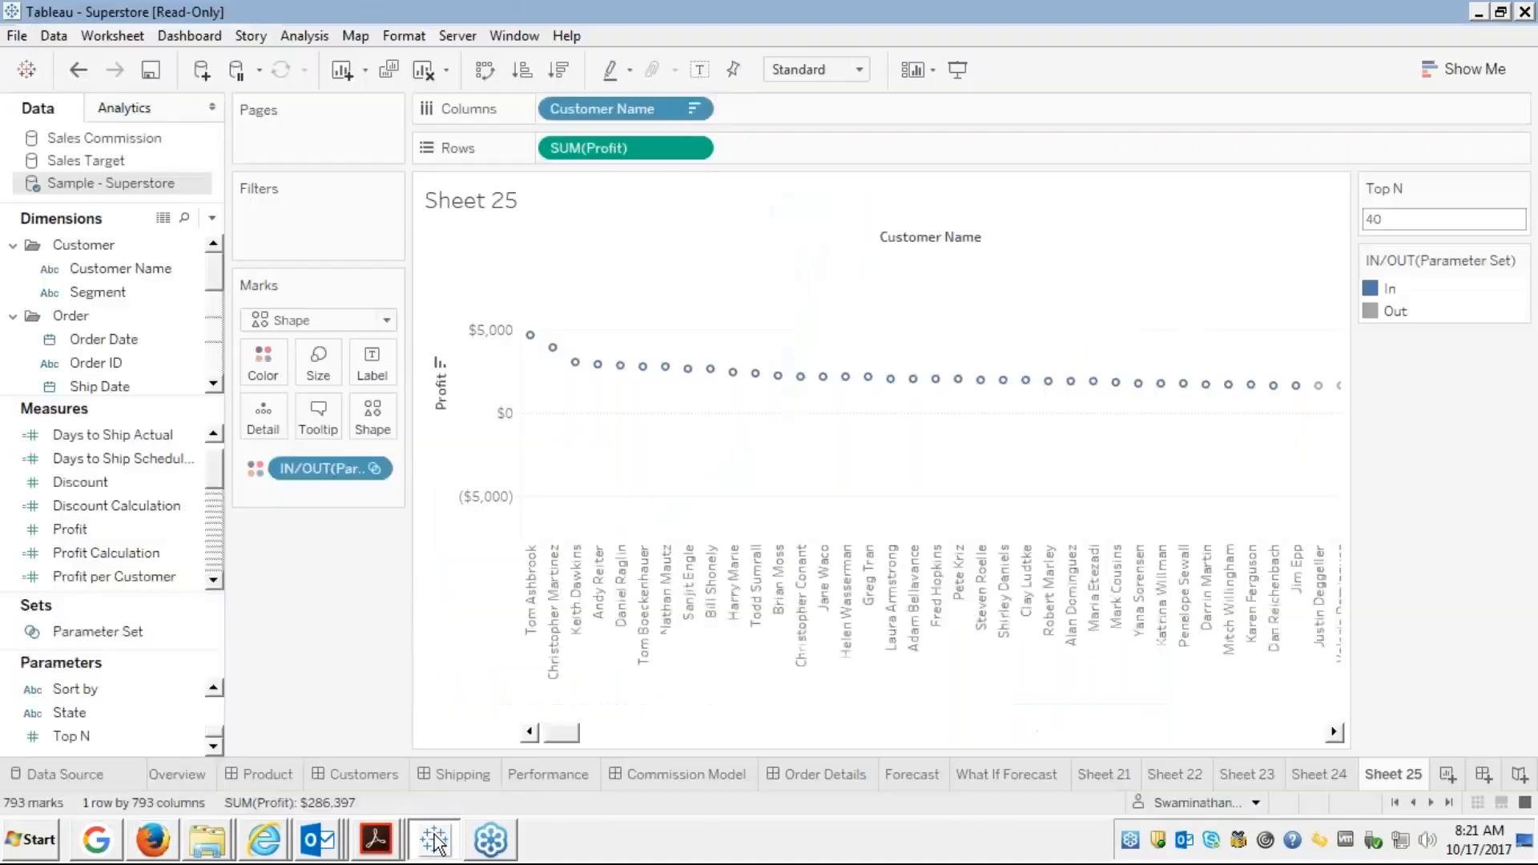
Open the Product Drilldown dashboard, select both views, and show it in presentation mode
click(268, 775)
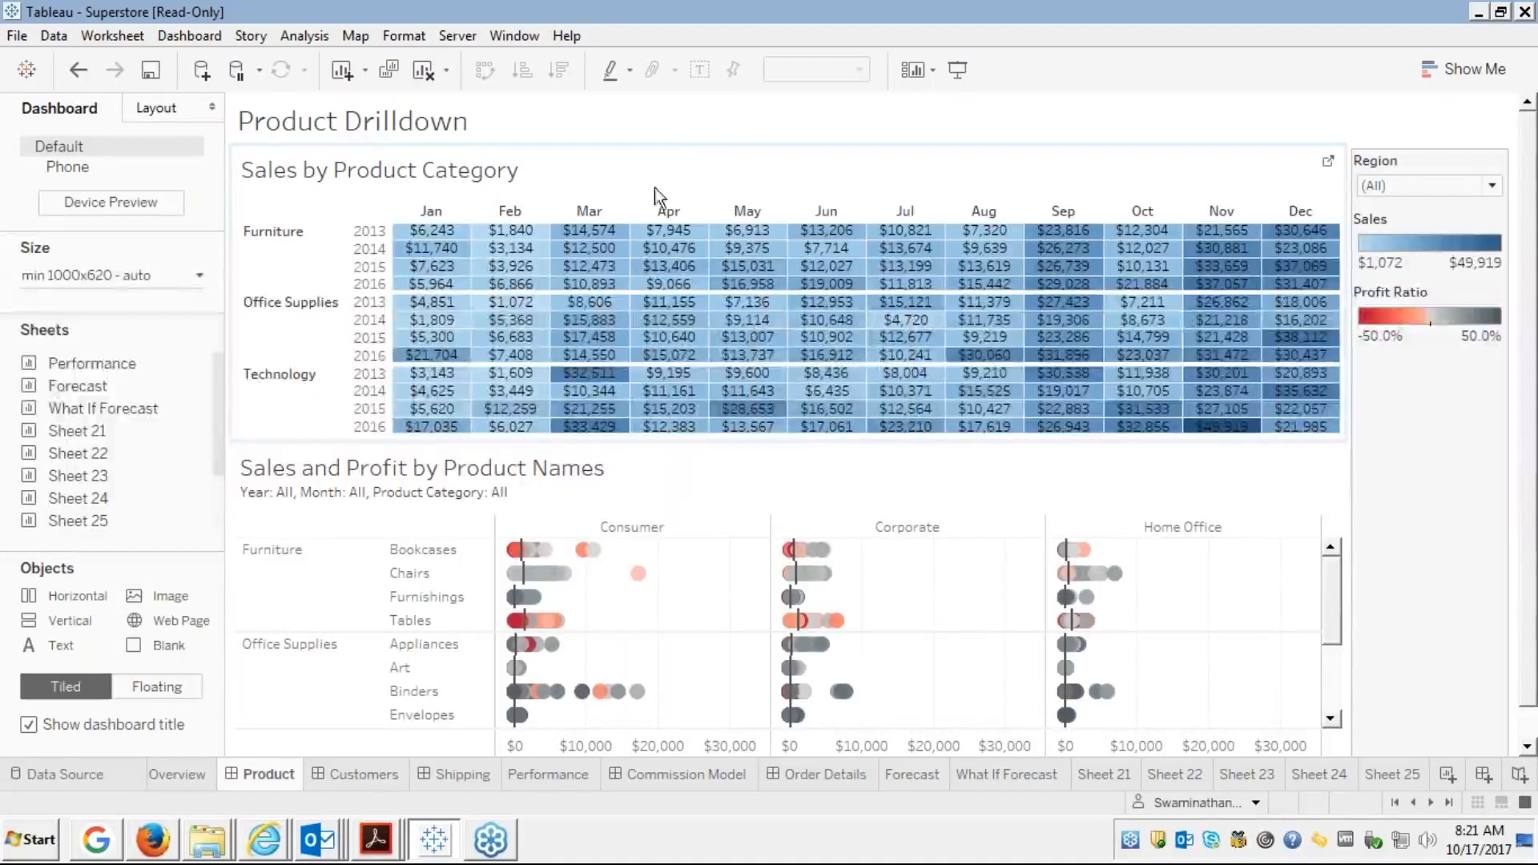
click(665, 162)
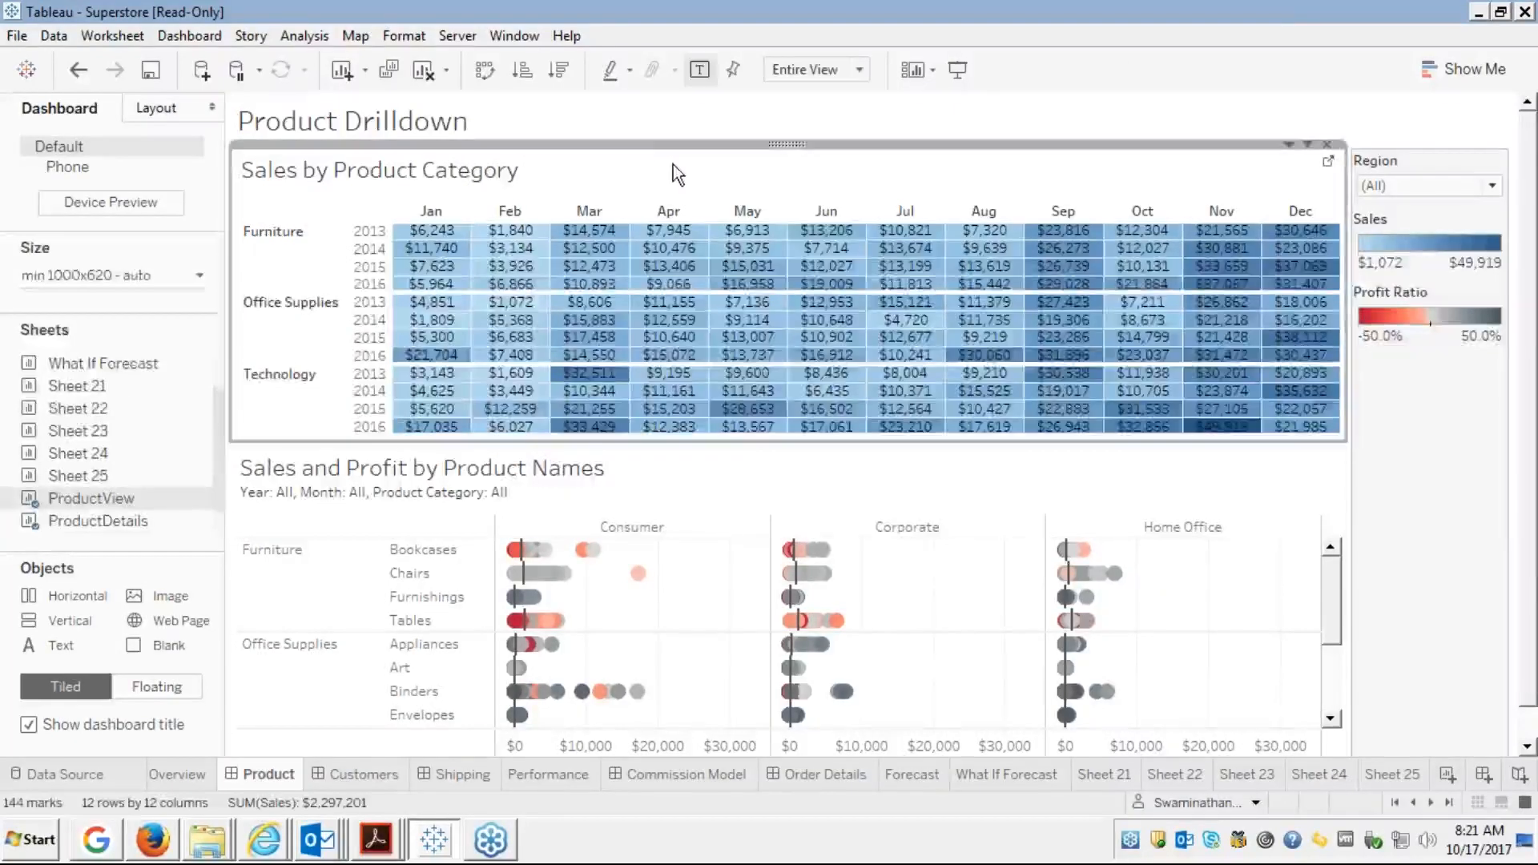
click(788, 488)
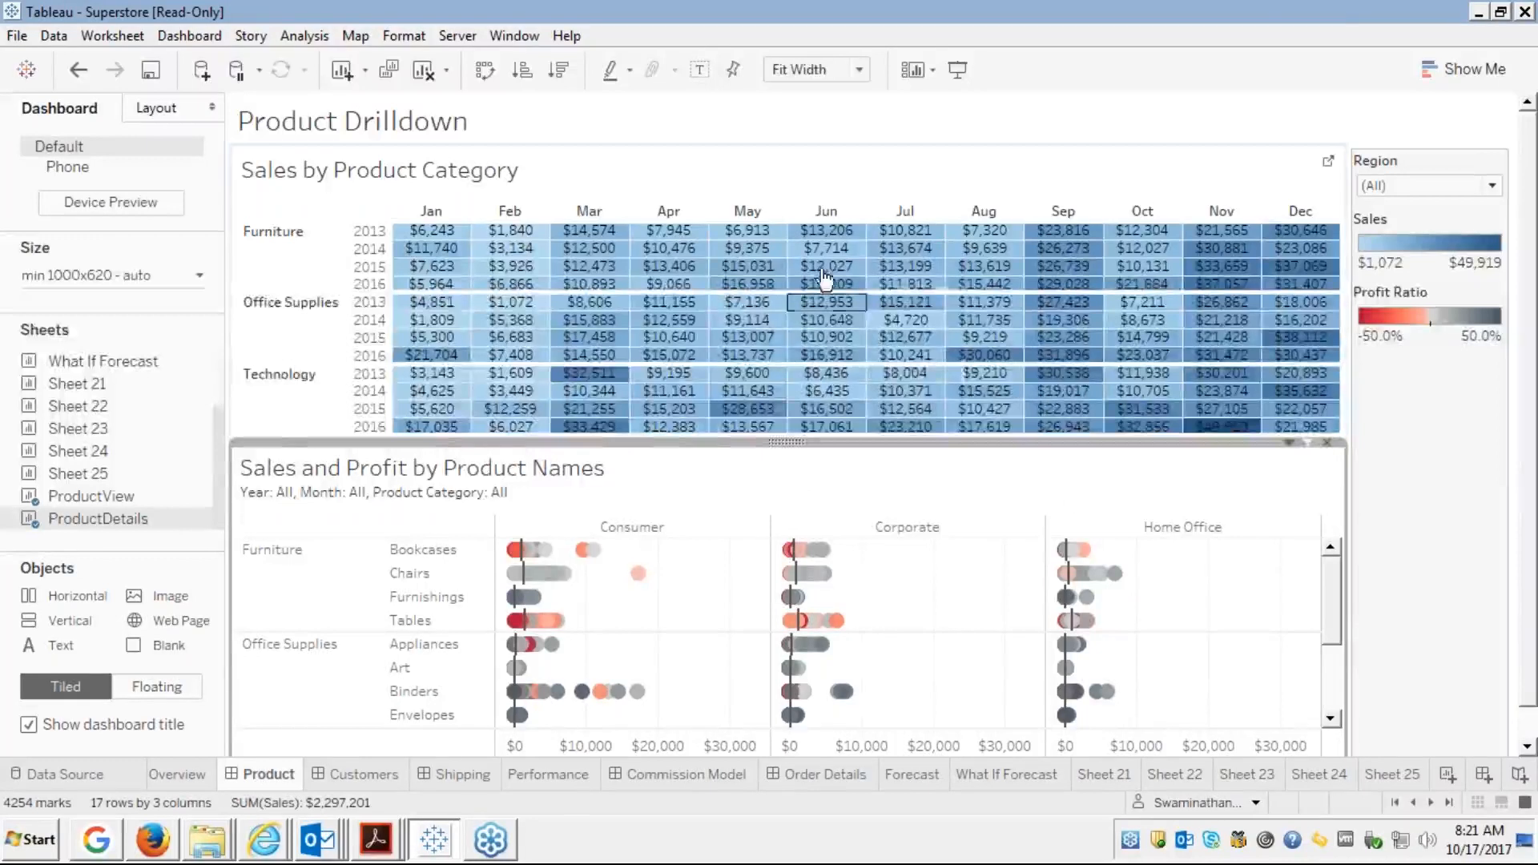
click(960, 71)
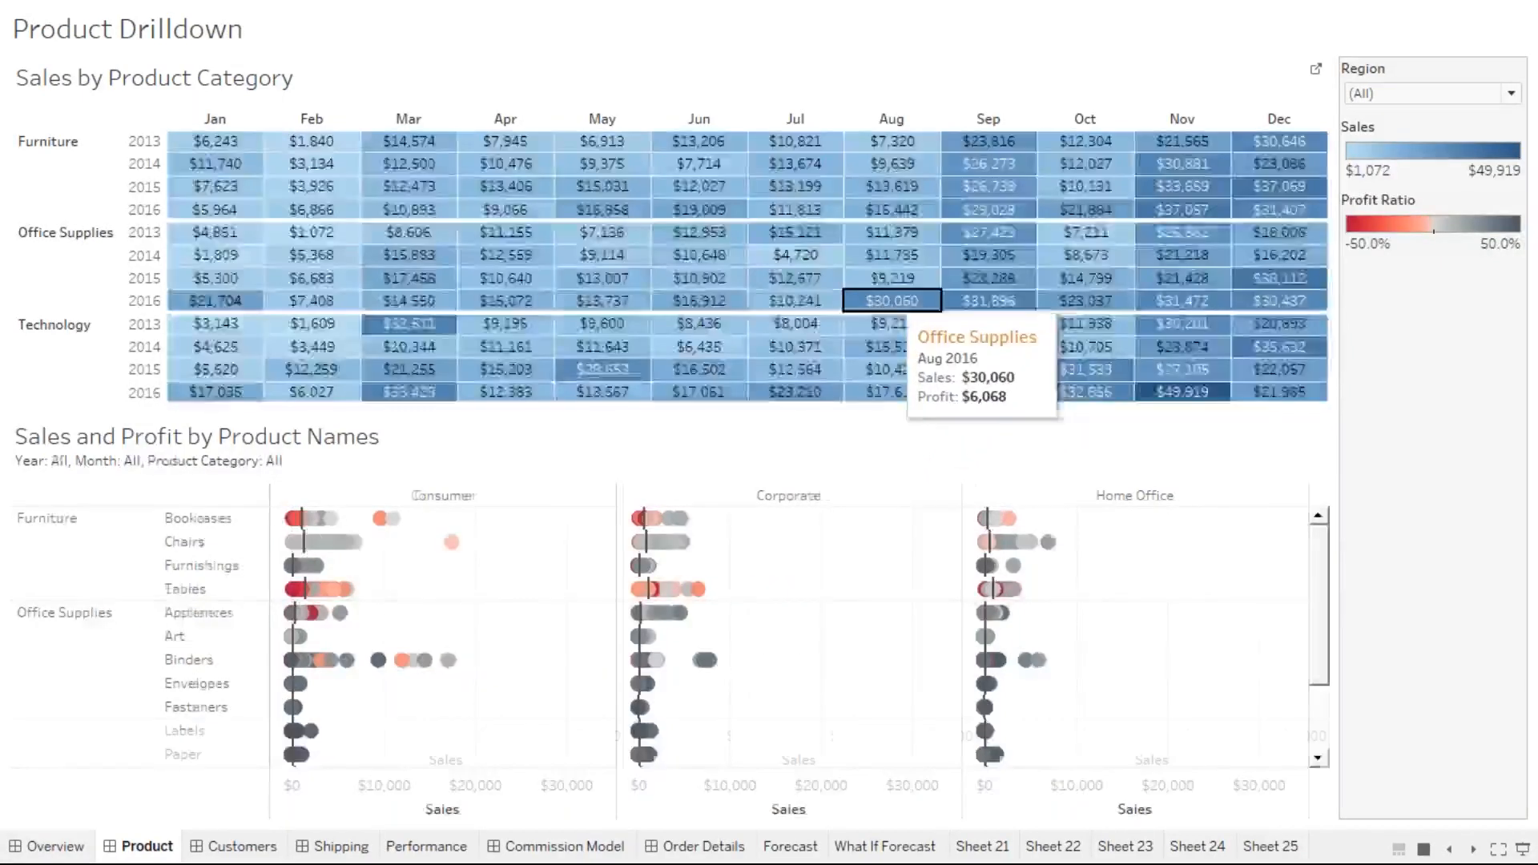
click(890, 302)
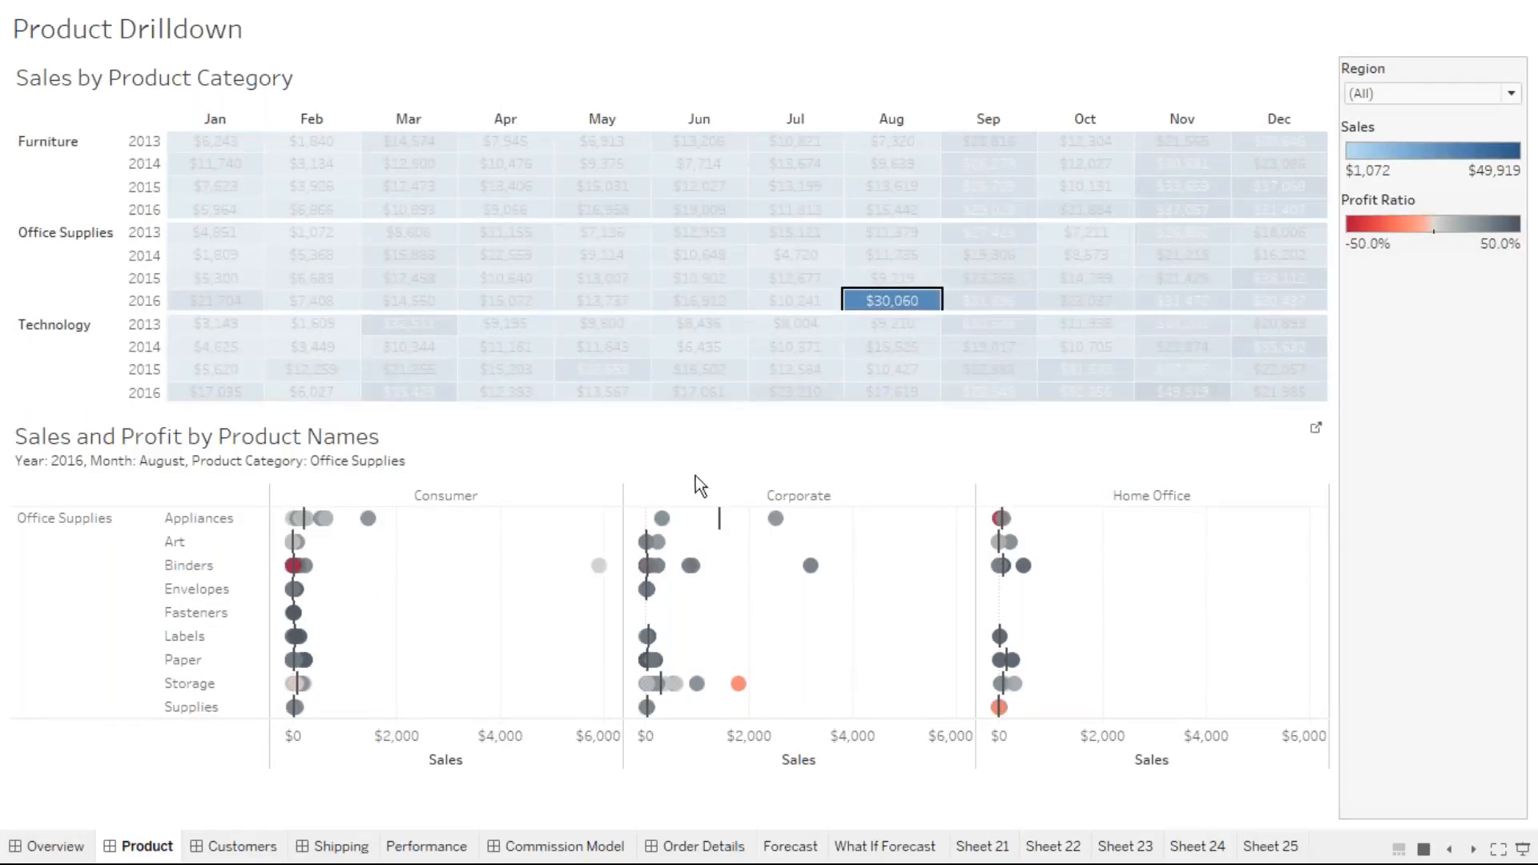
mouse_move(324, 521)
click(878, 262)
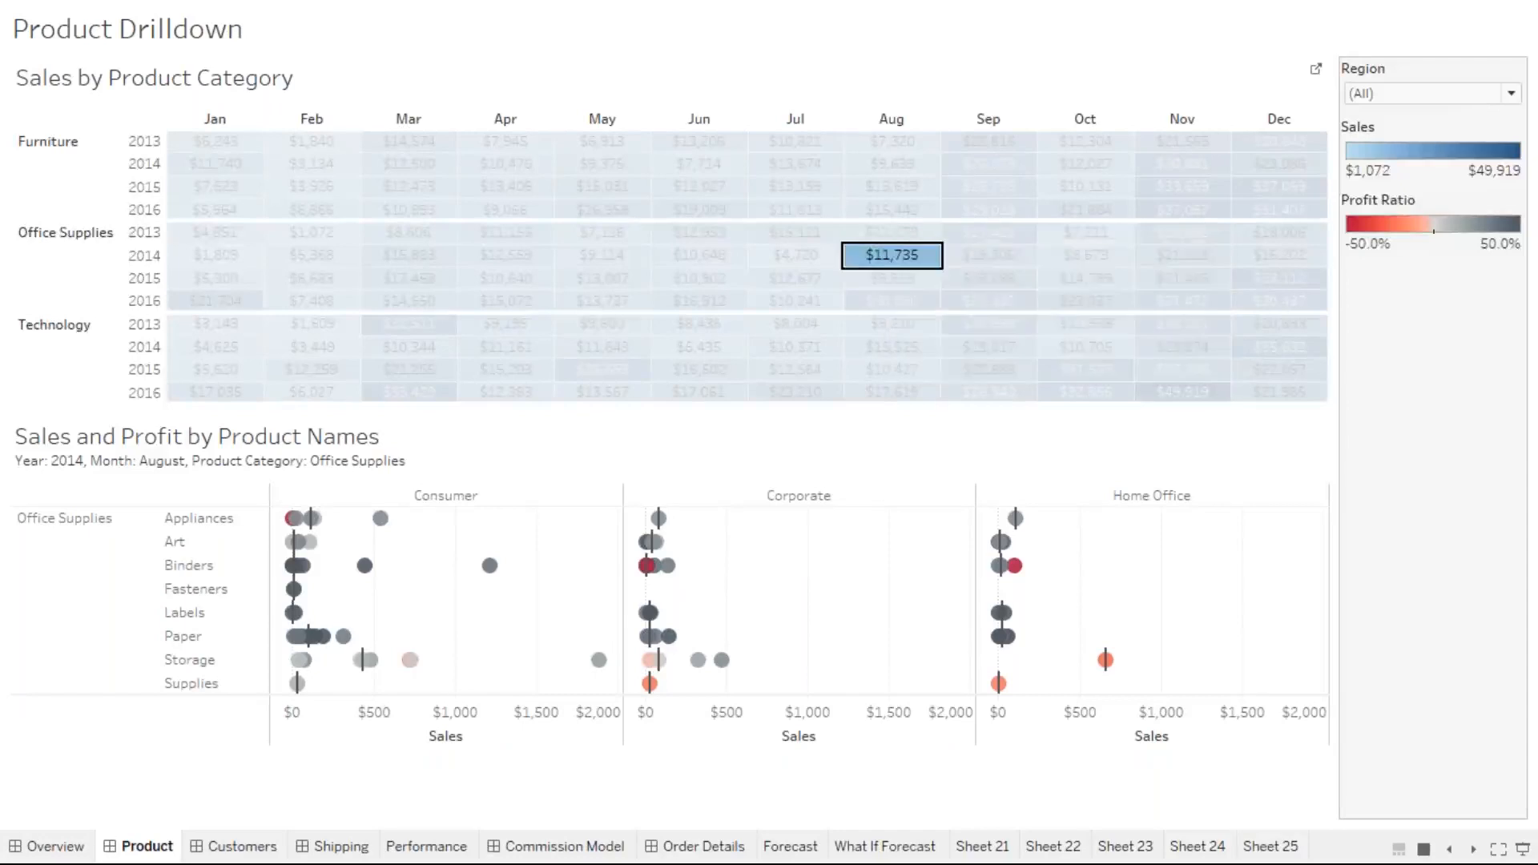
mouse_move(375, 567)
click(796, 346)
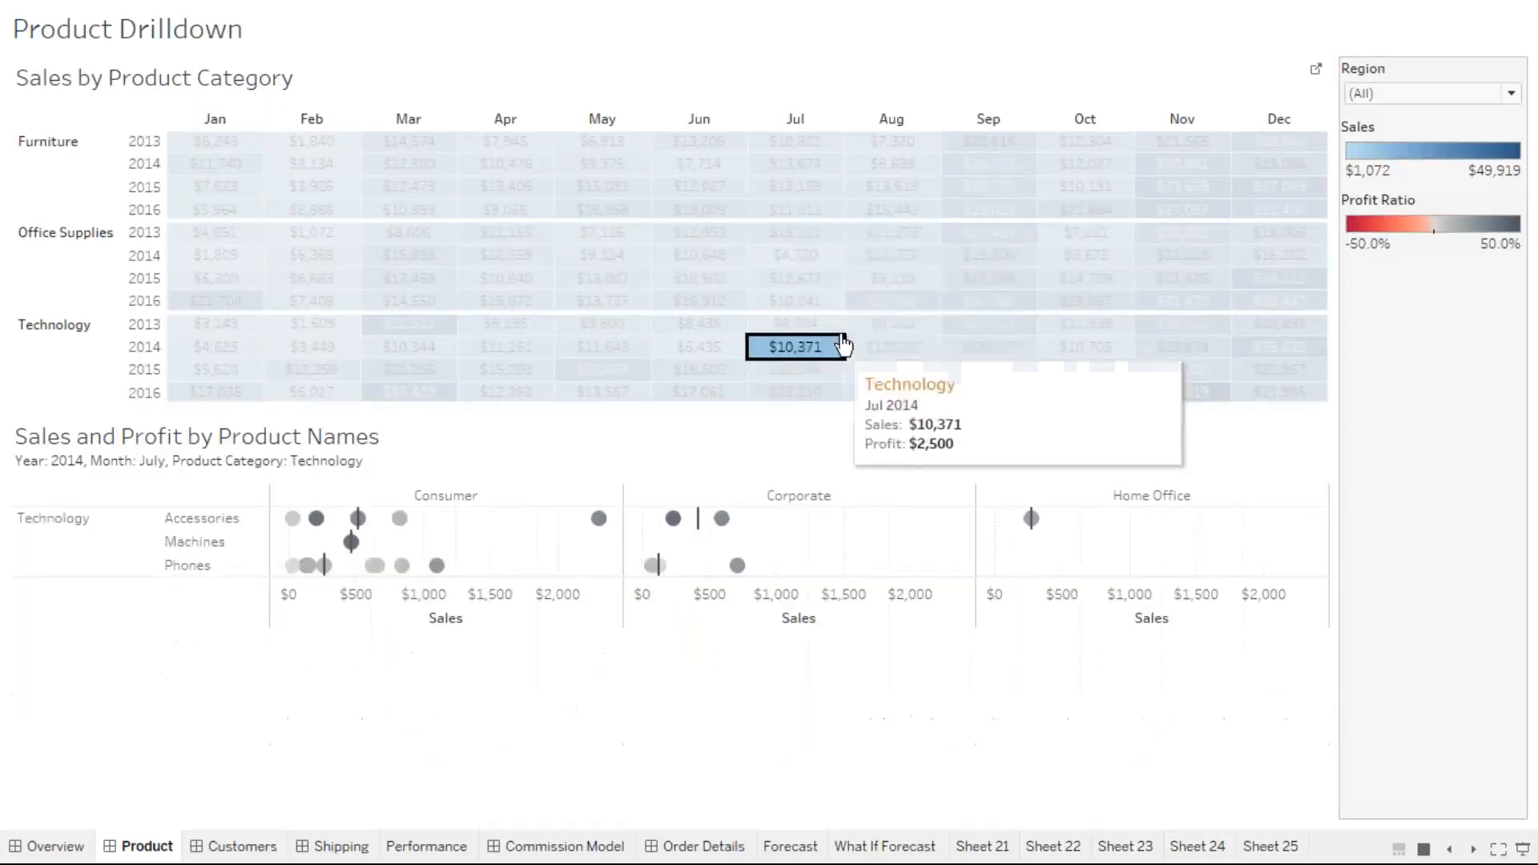
click(792, 168)
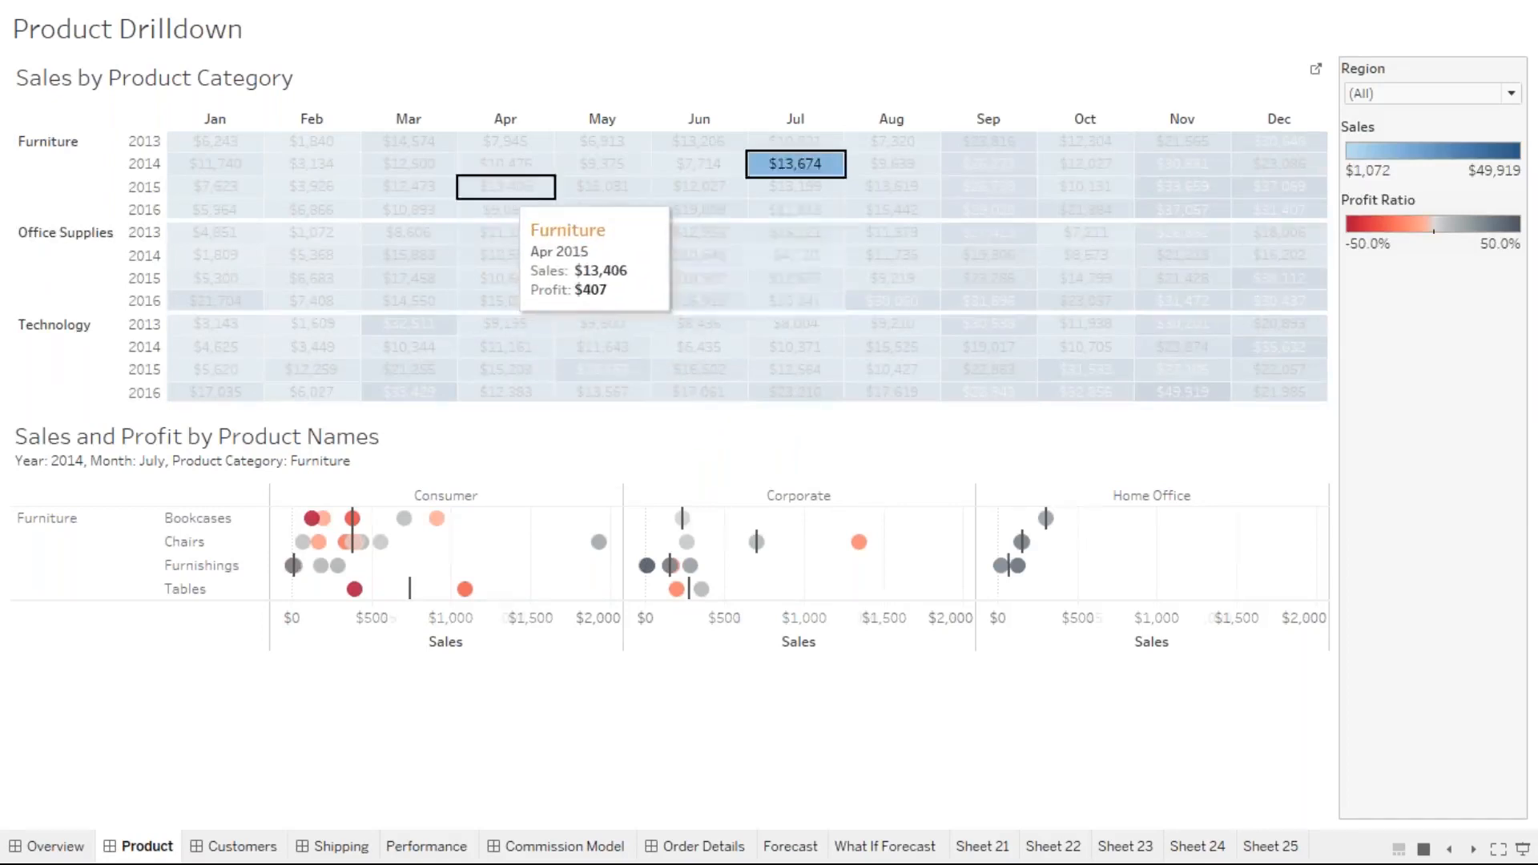
click(505, 186)
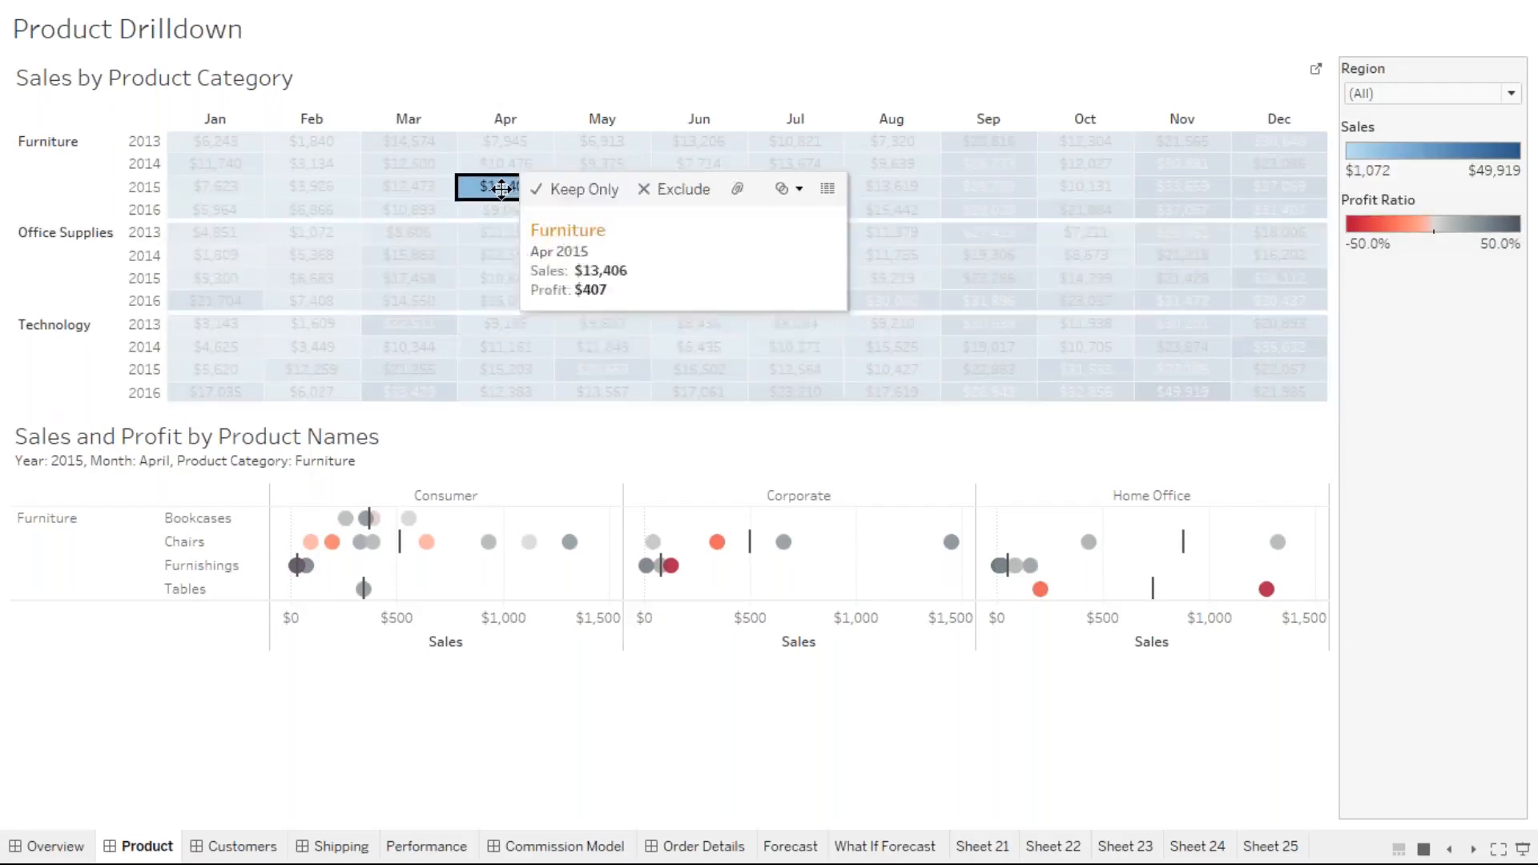
click(503, 187)
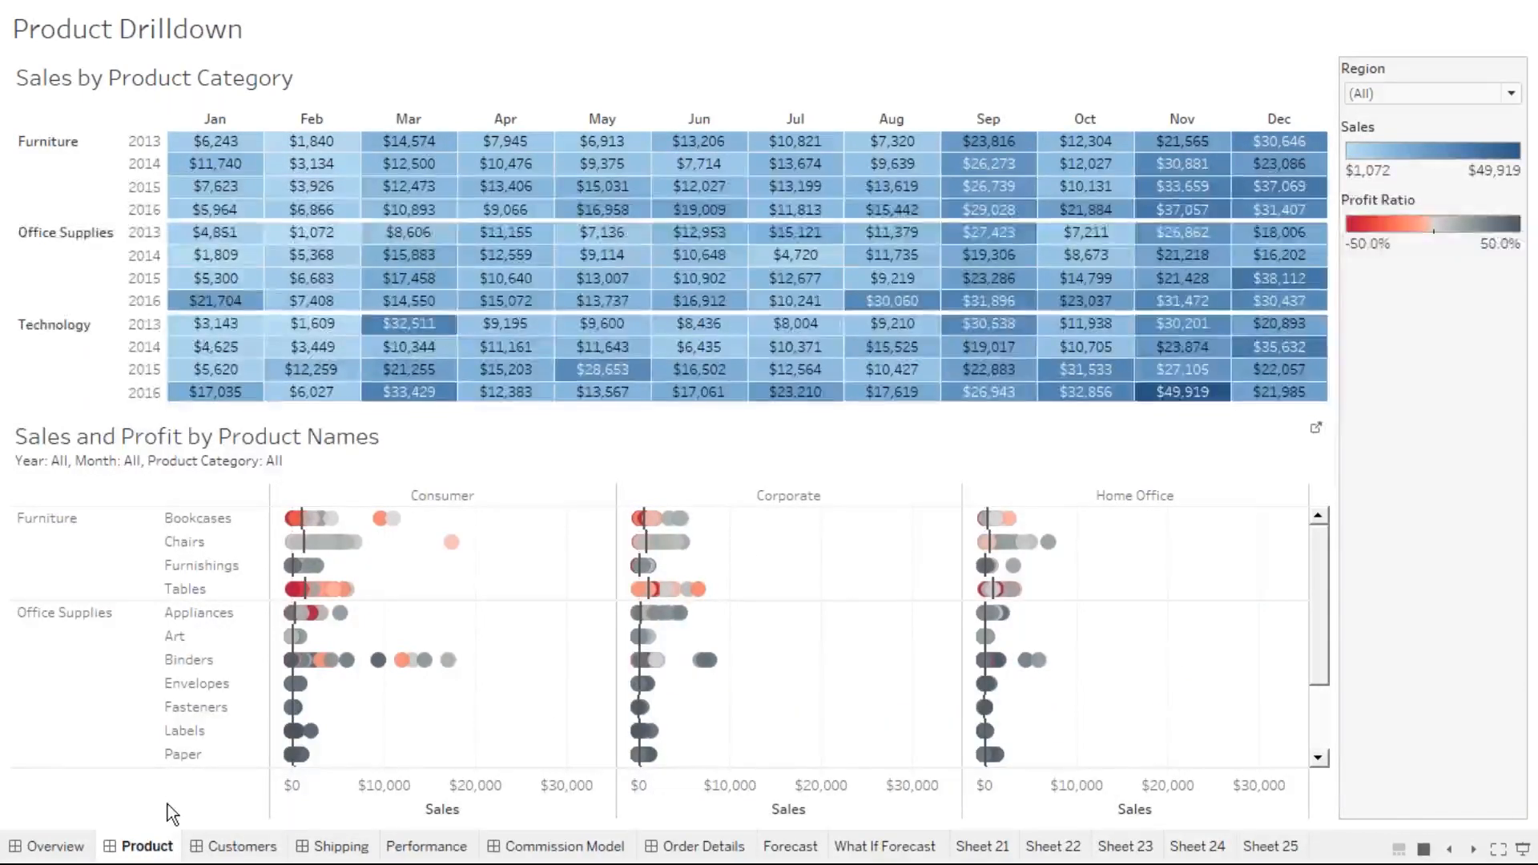
Open the Executive Overview - Profitability dashboard and filter it to Florida from the map
click(54, 849)
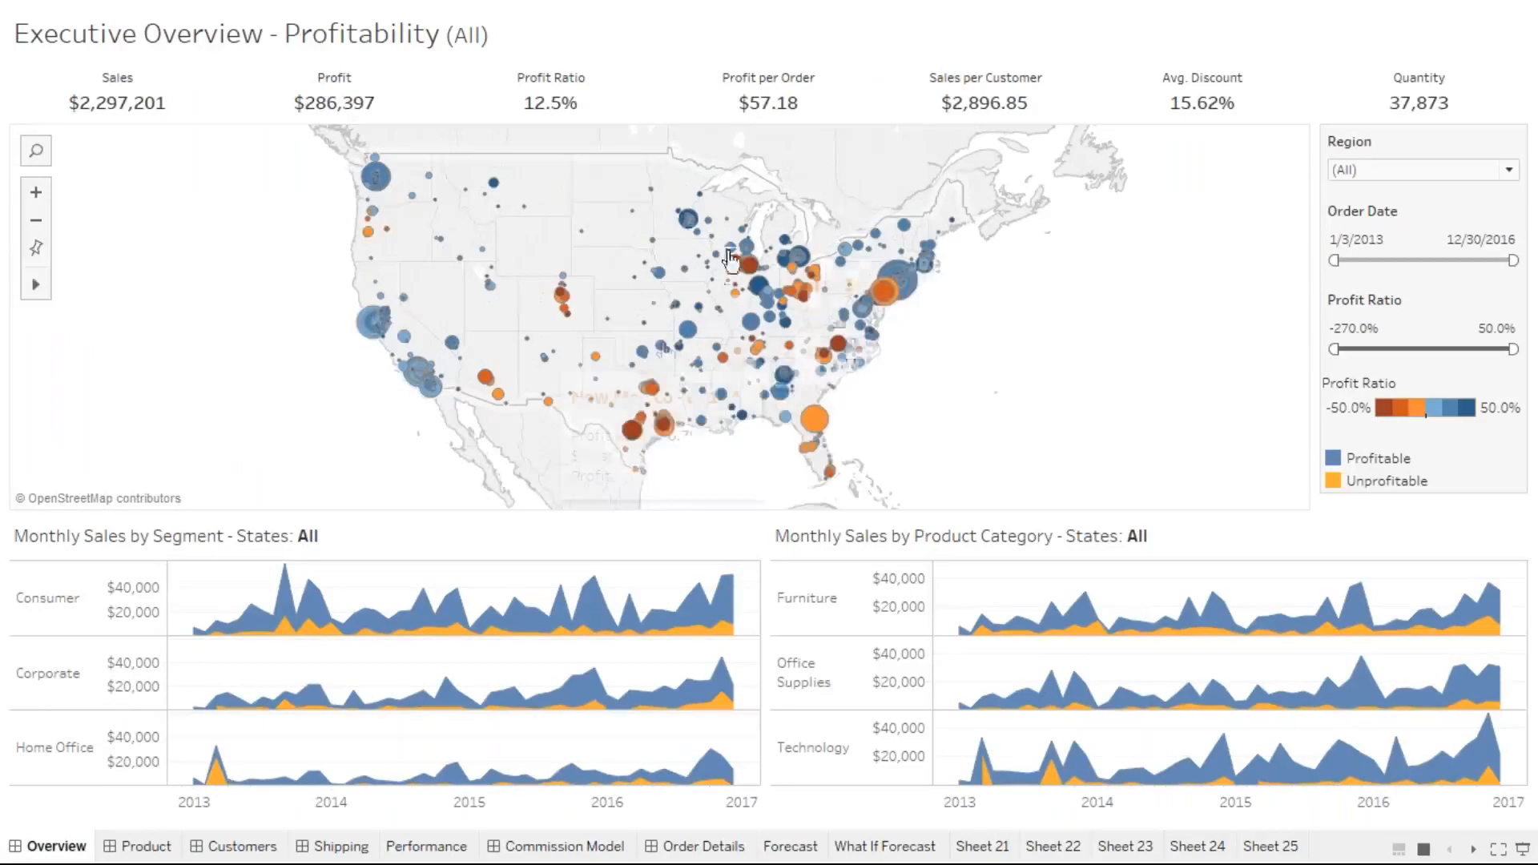
mouse_move(665, 353)
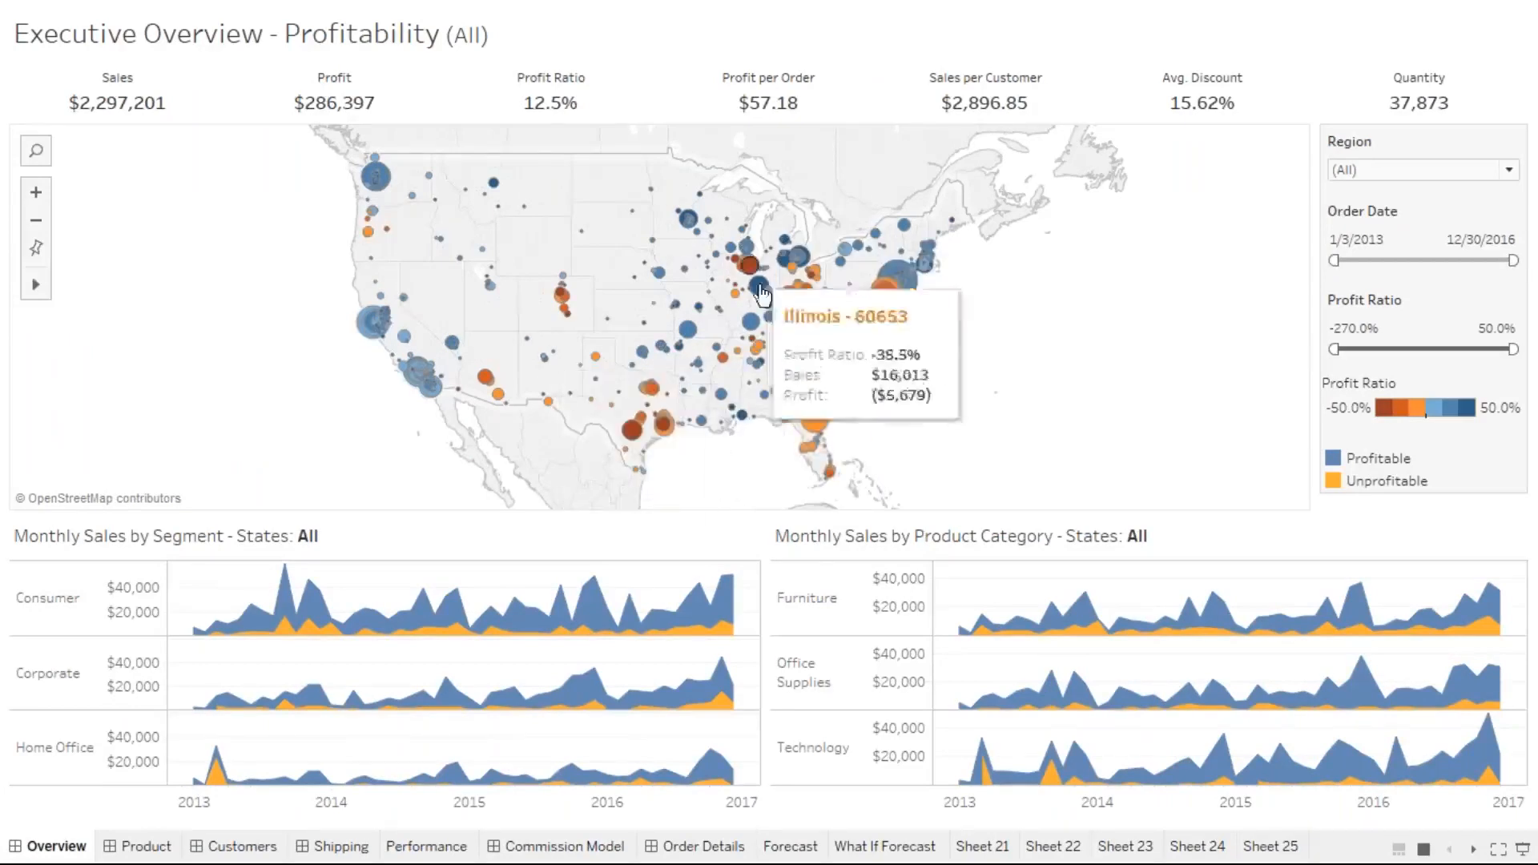
mouse_move(887, 307)
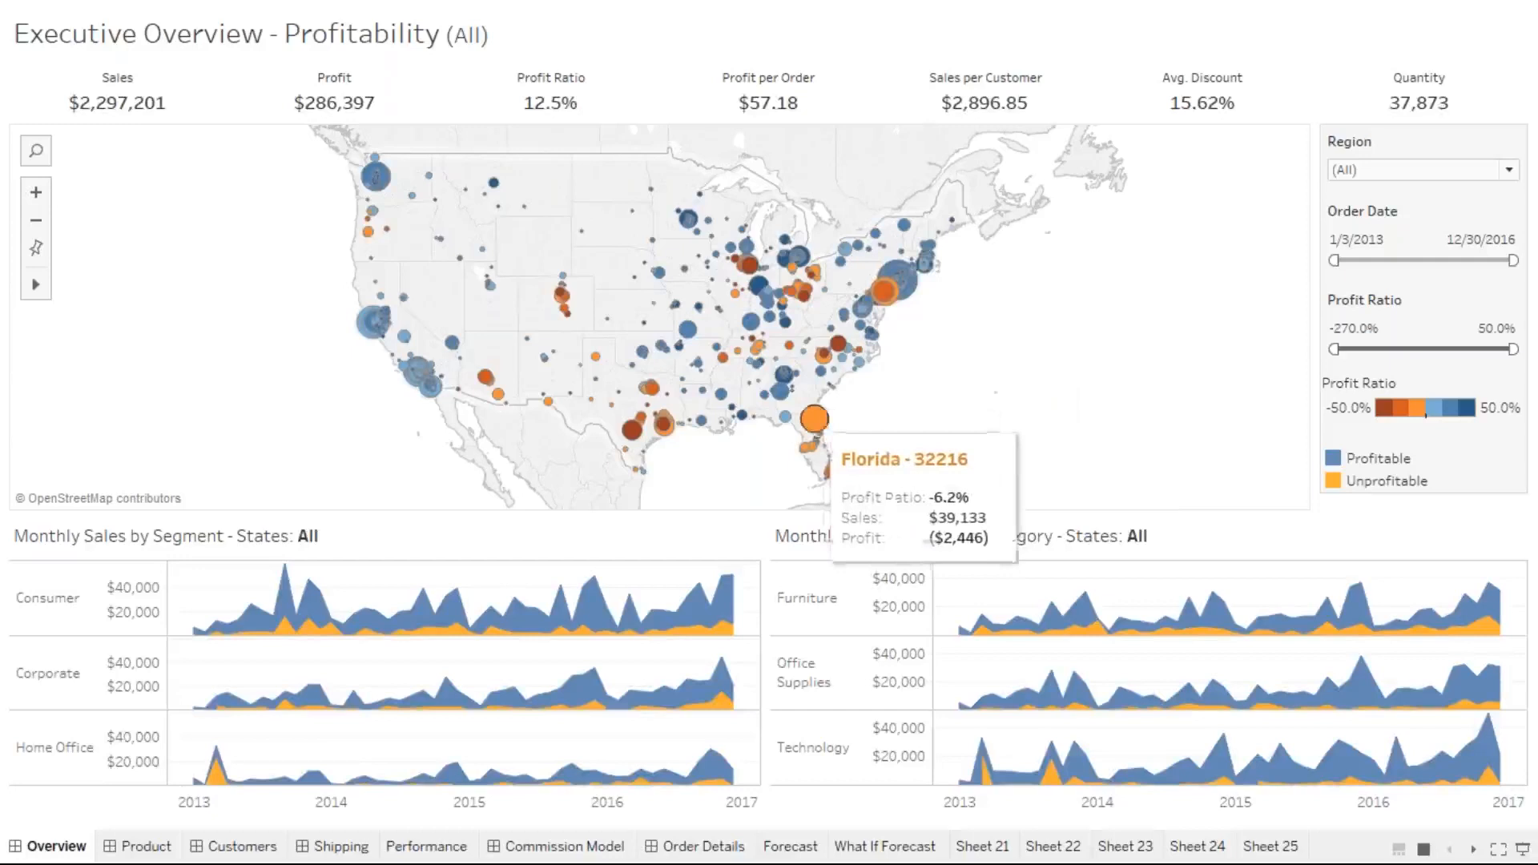
click(814, 421)
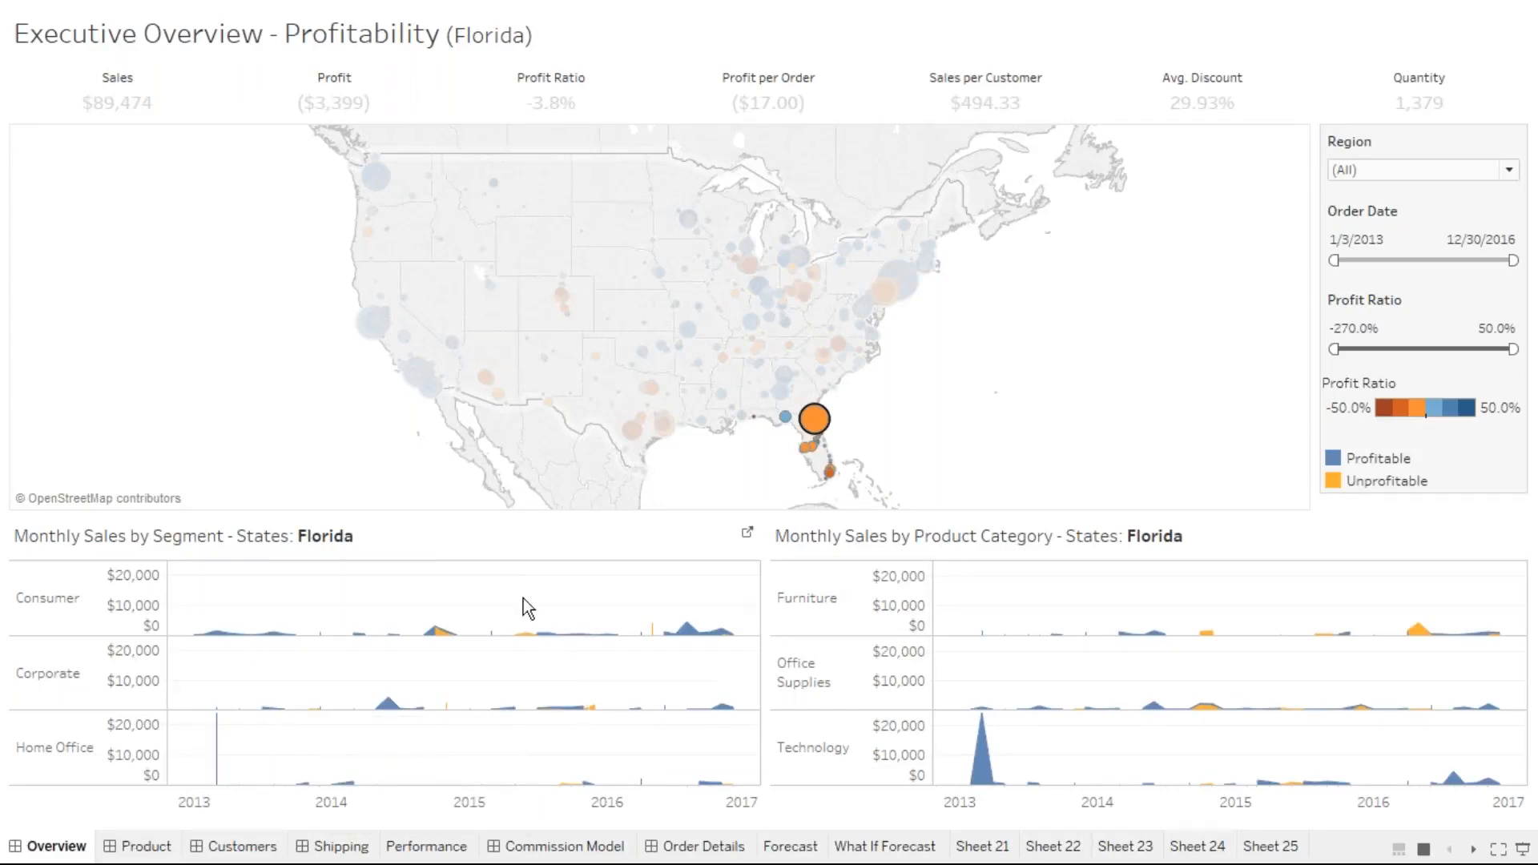
Review the Florida figures, then clear the filter to show all states again
mouse_move(803, 452)
mouse_move(976, 751)
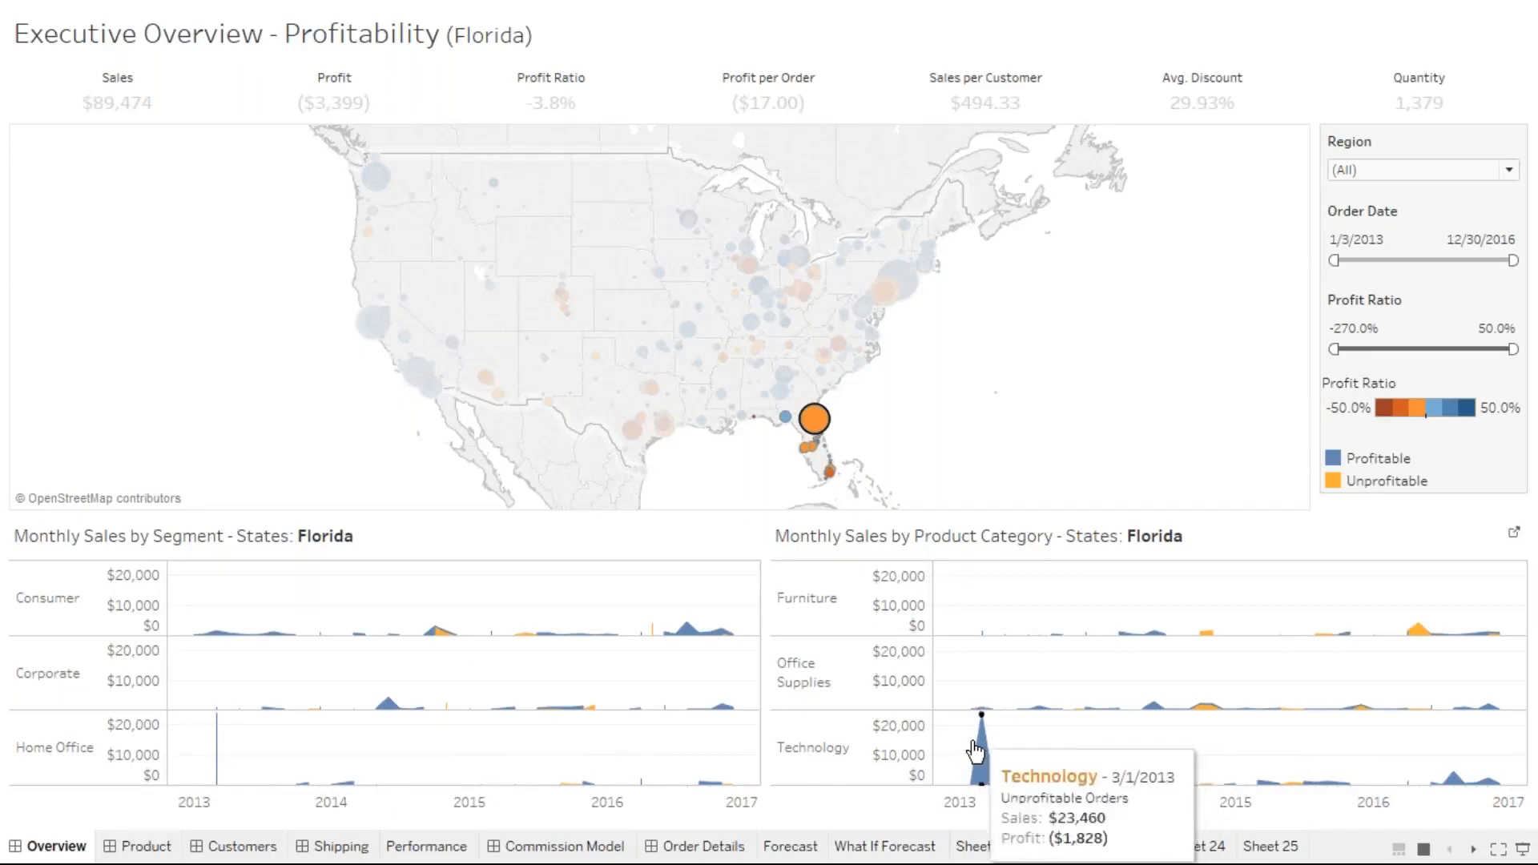
mouse_move(1337, 783)
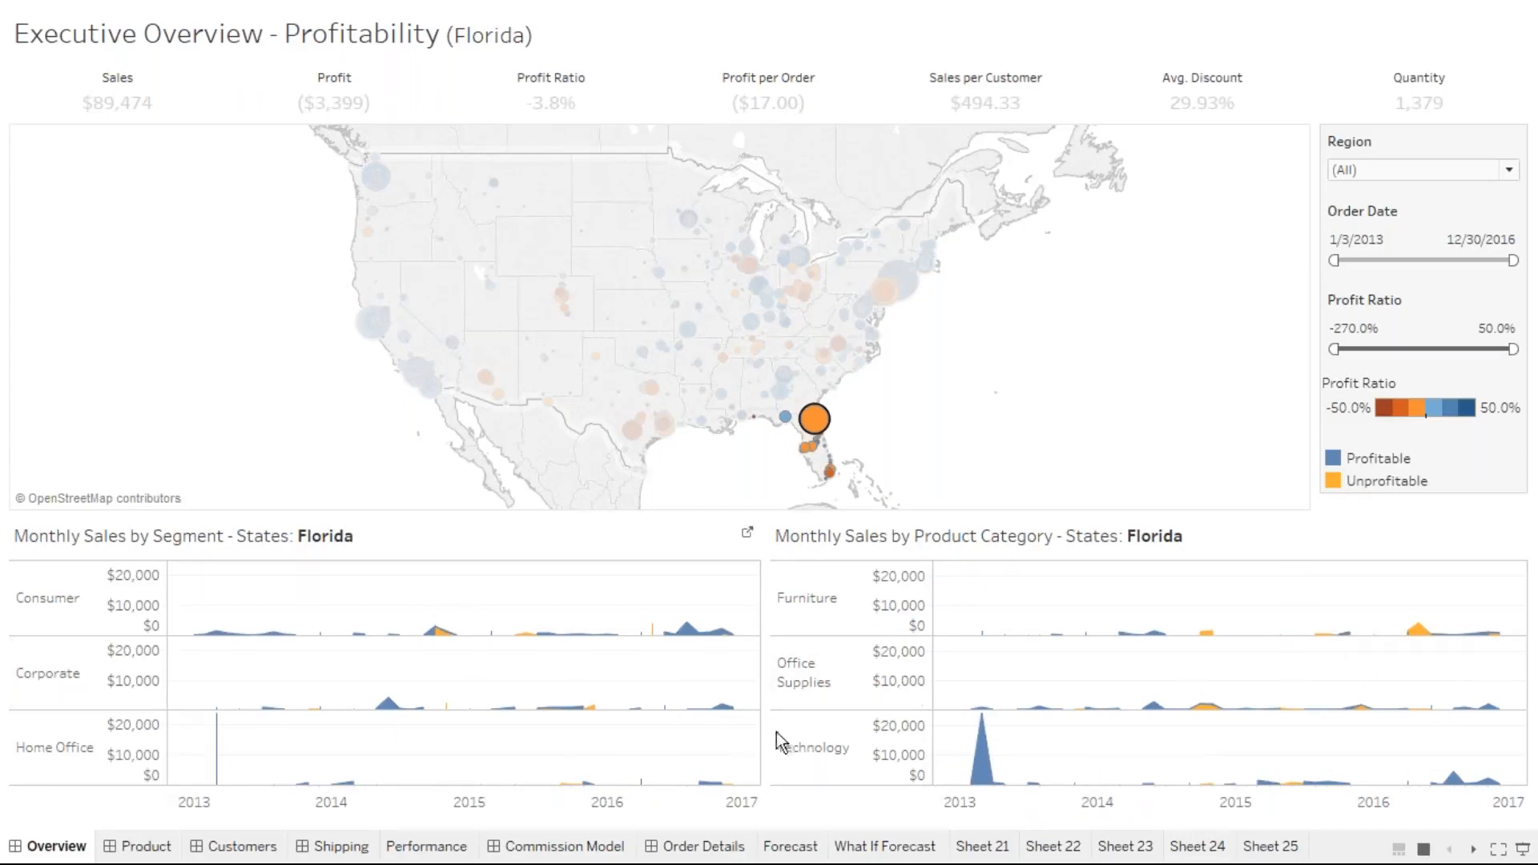
mouse_move(972, 633)
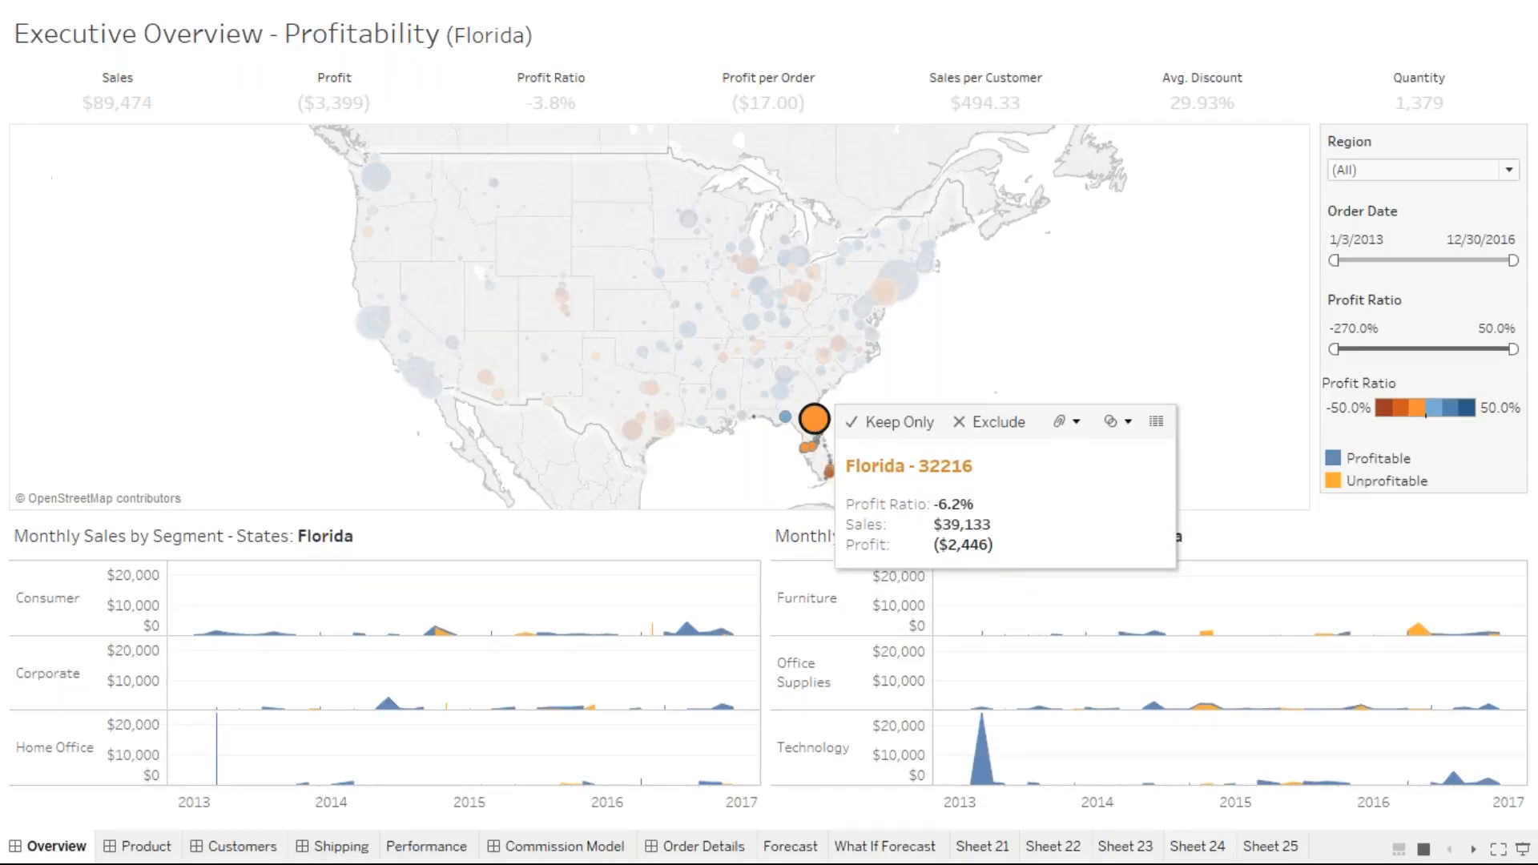
click(1086, 329)
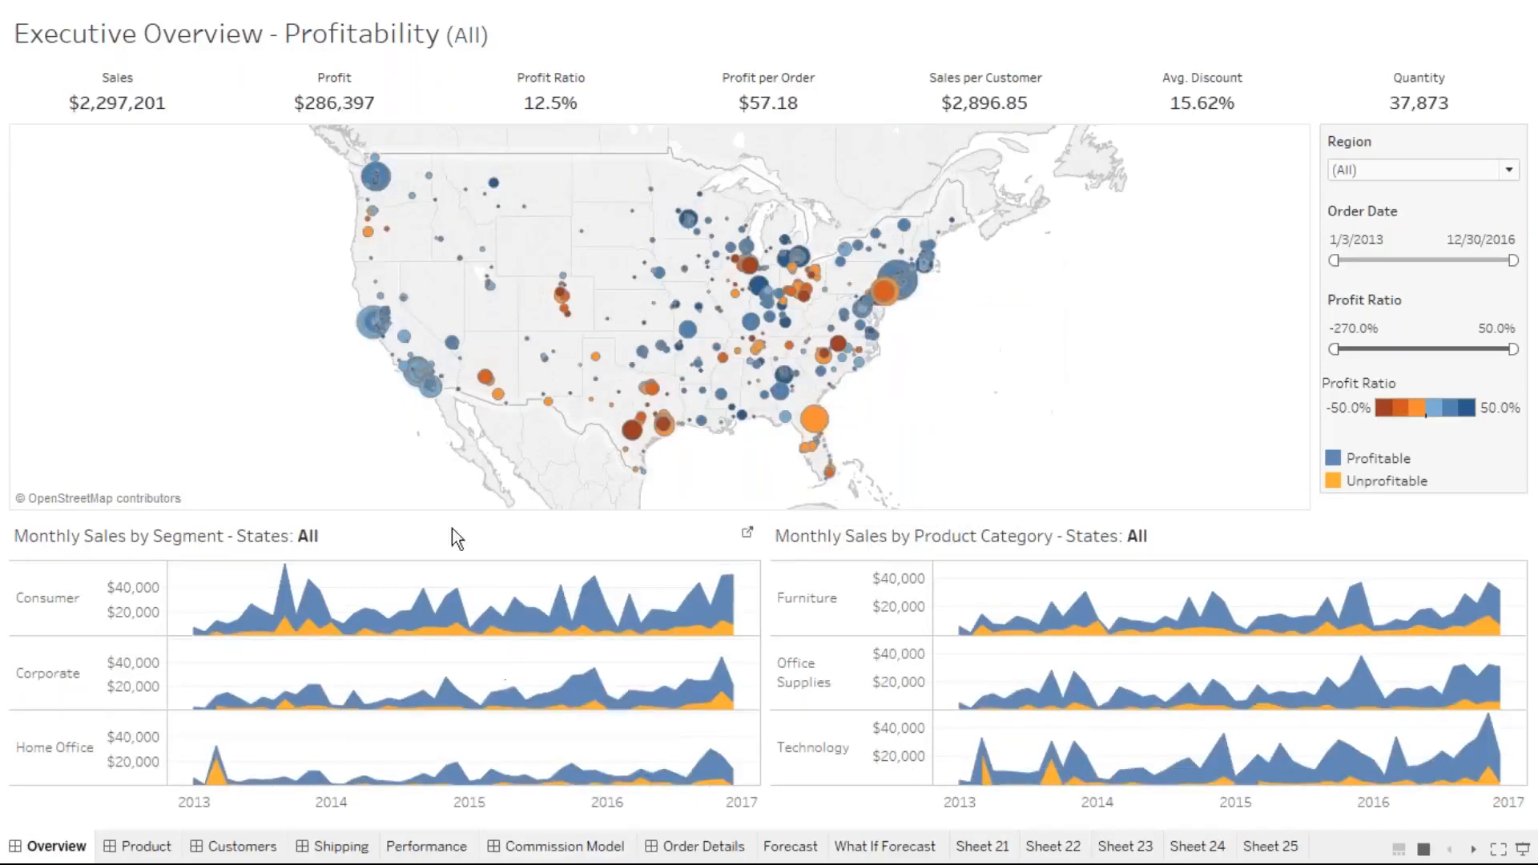
mouse_move(564, 845)
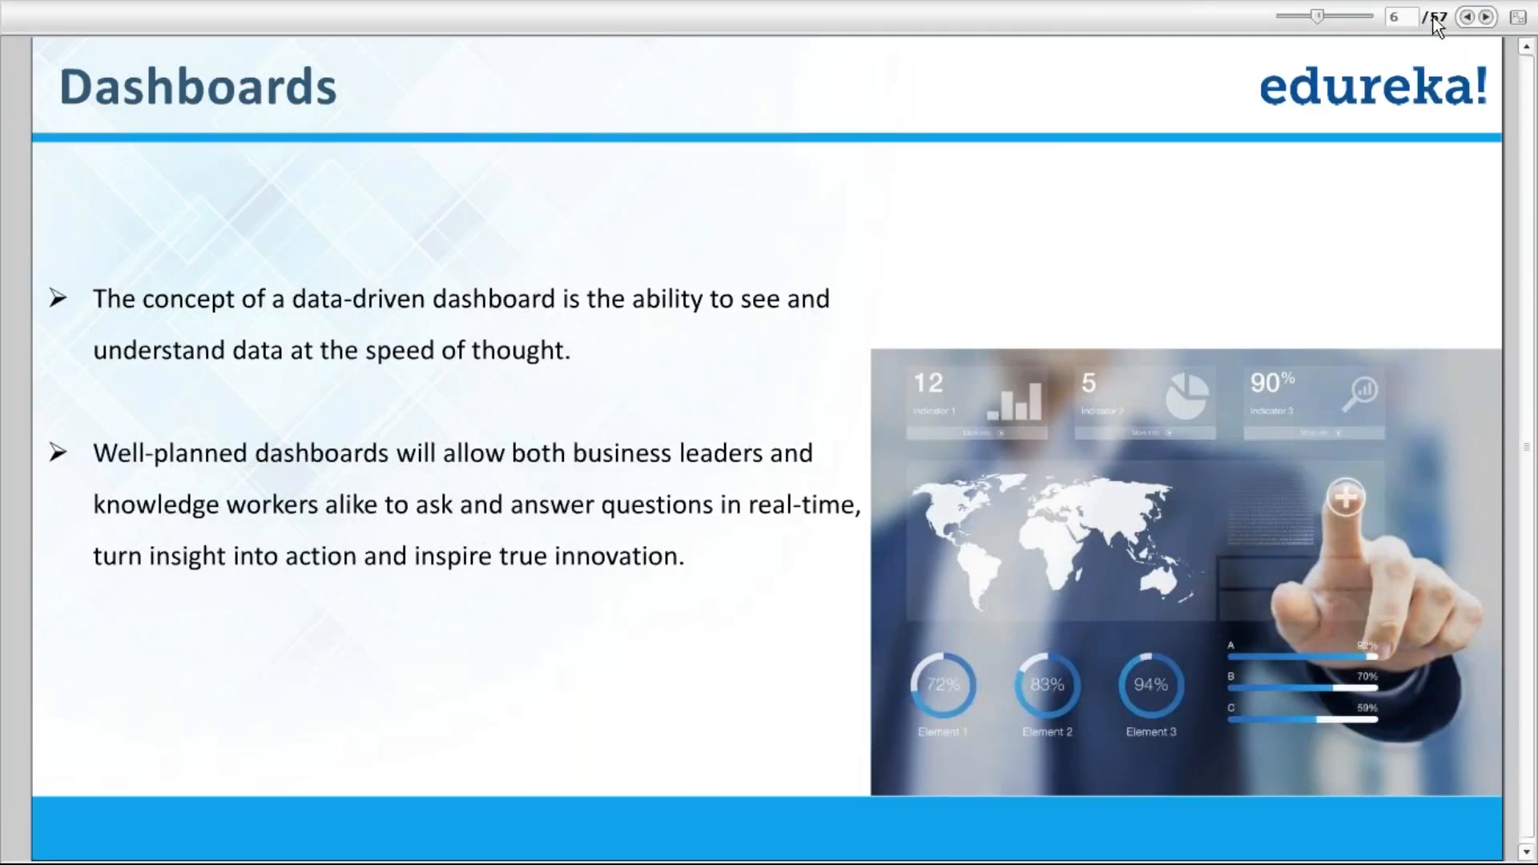
Advance the slides to page 7, 'Building a Dashboard - Opening', and return to Tableau
click(1485, 18)
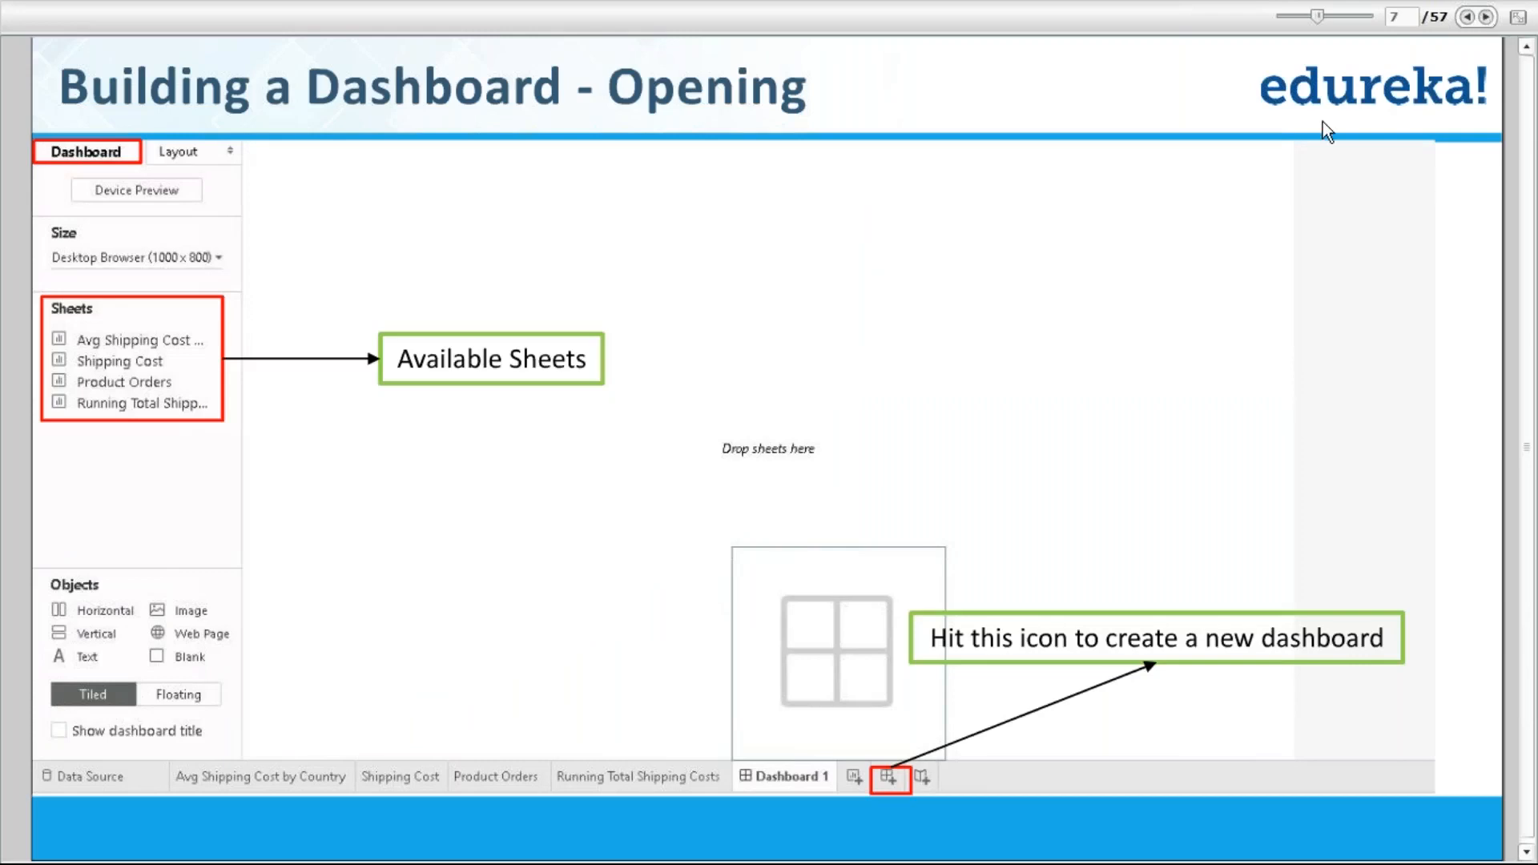
key(alt+Tab)
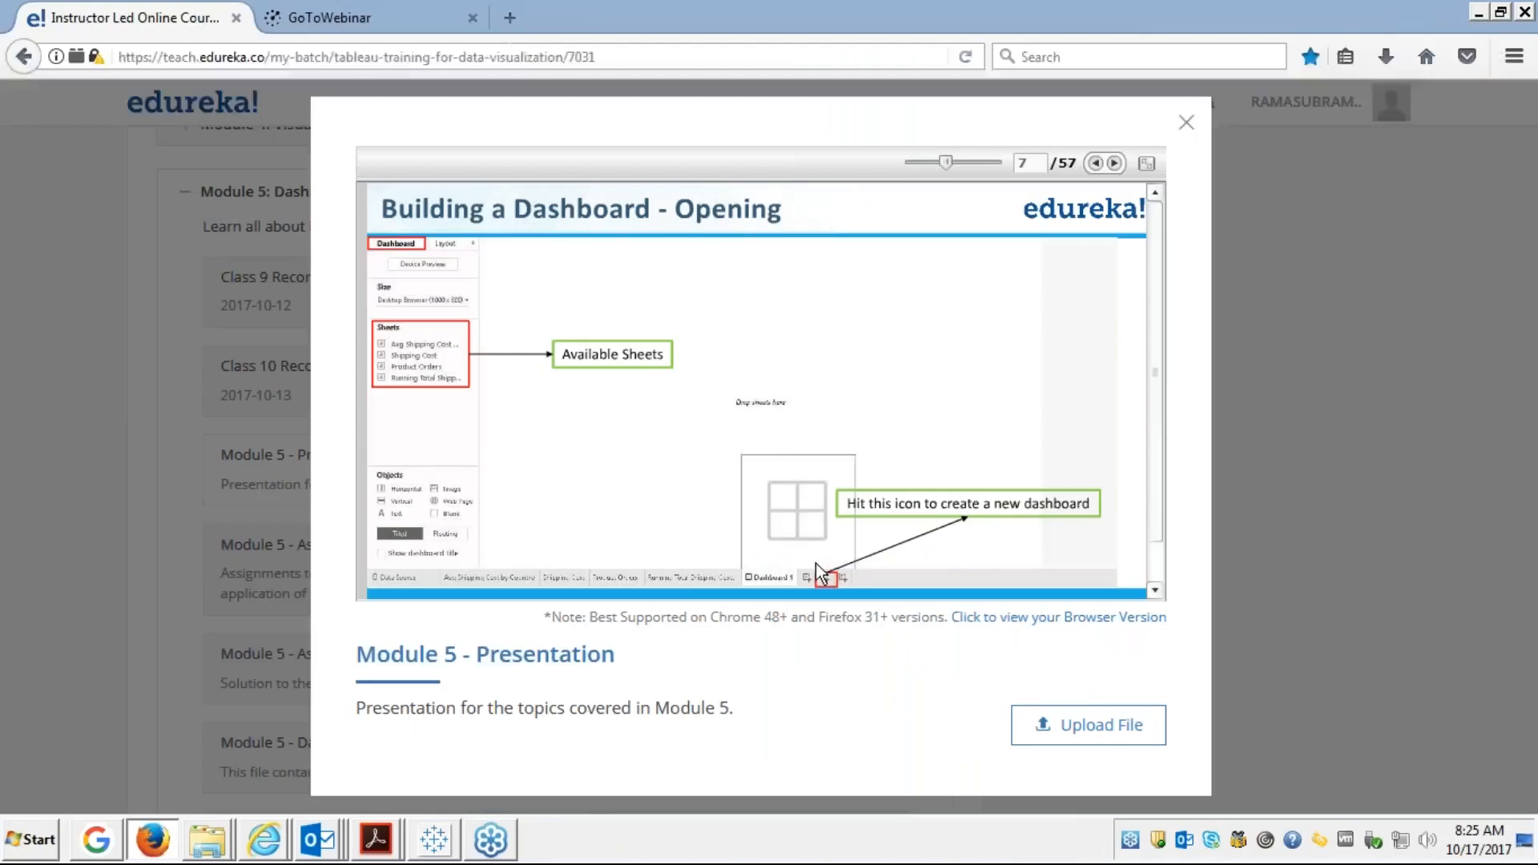
click(433, 839)
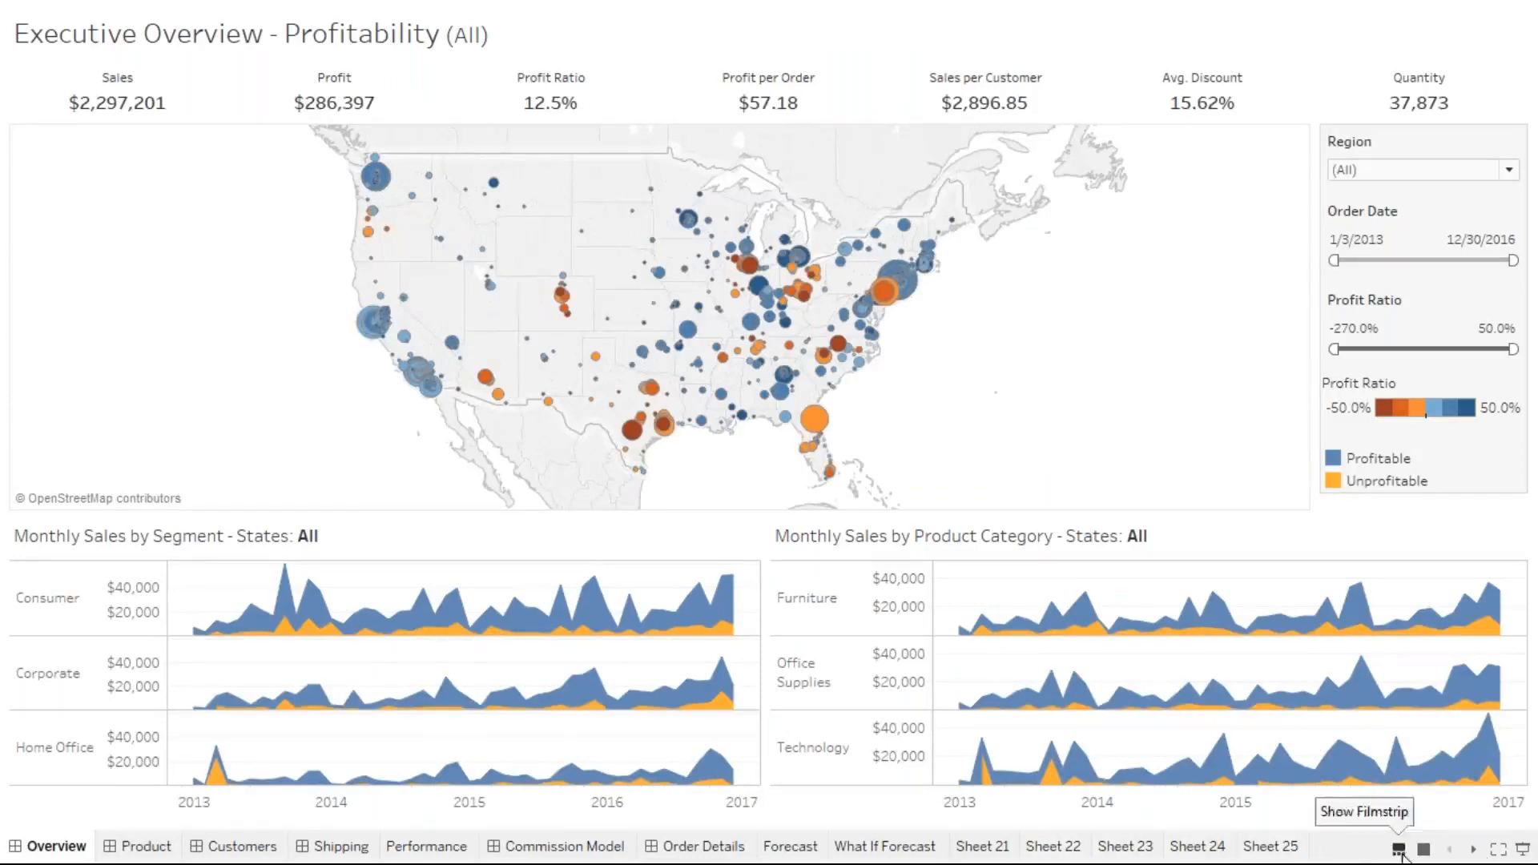
Exit presentation mode and create a new blank Dashboard 7
click(1498, 849)
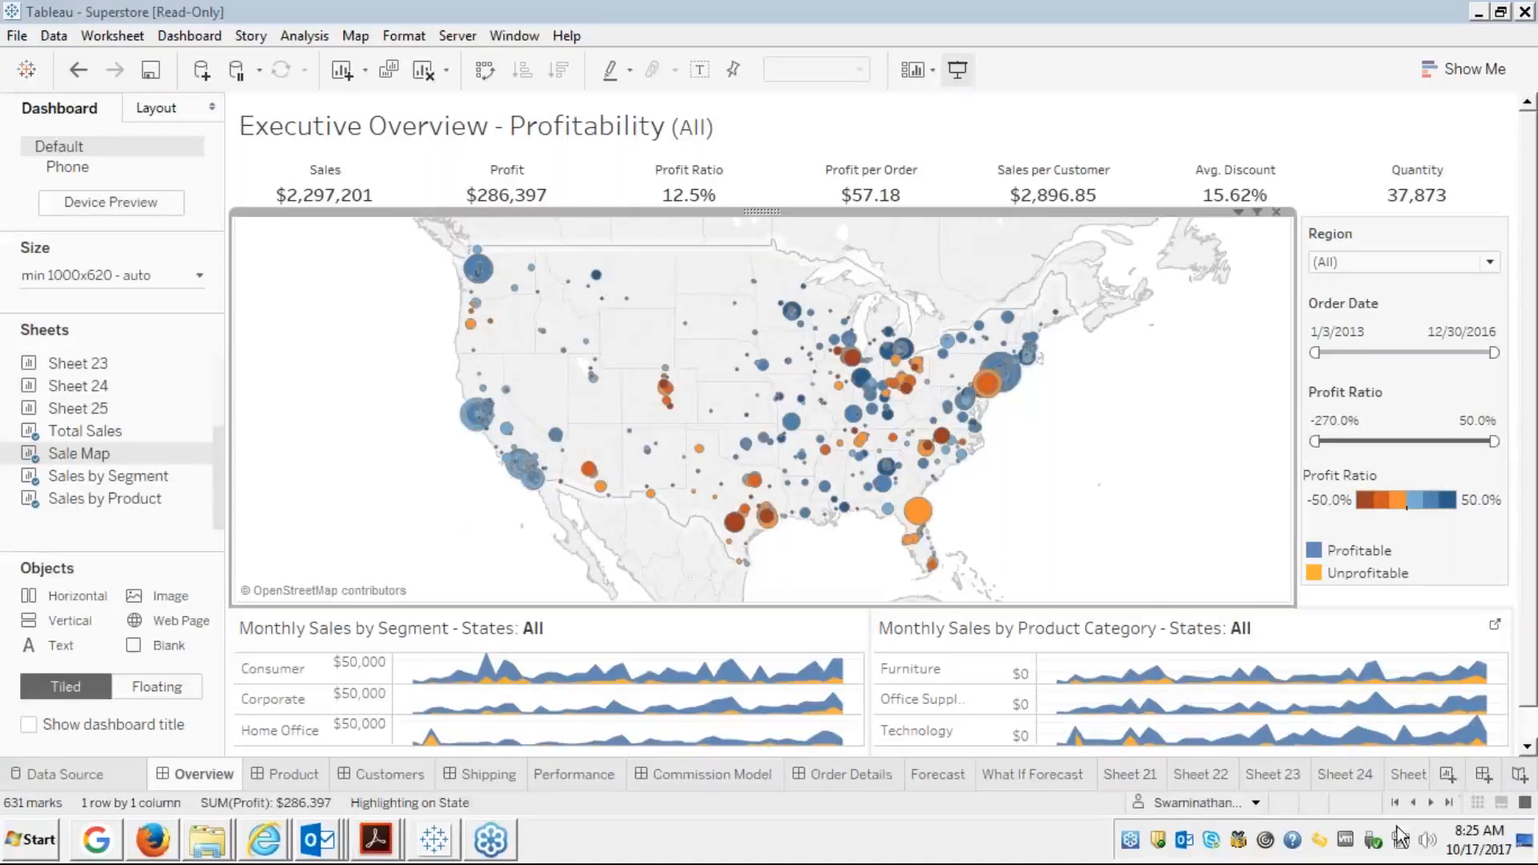
click(1482, 773)
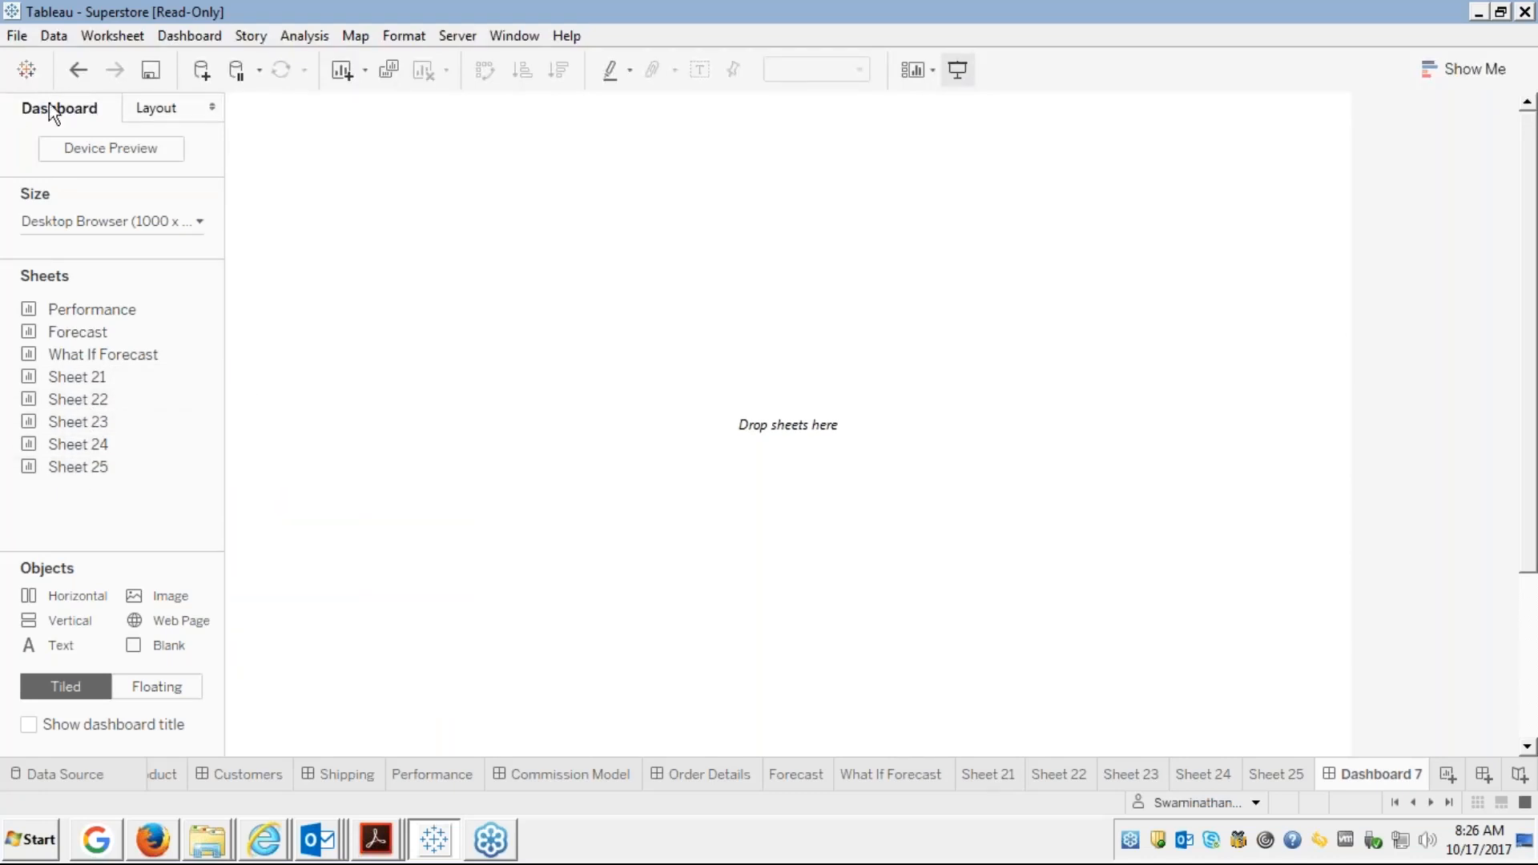
Change Dashboard 7's size from fixed 1000 × 800 px to Automatic
click(175, 223)
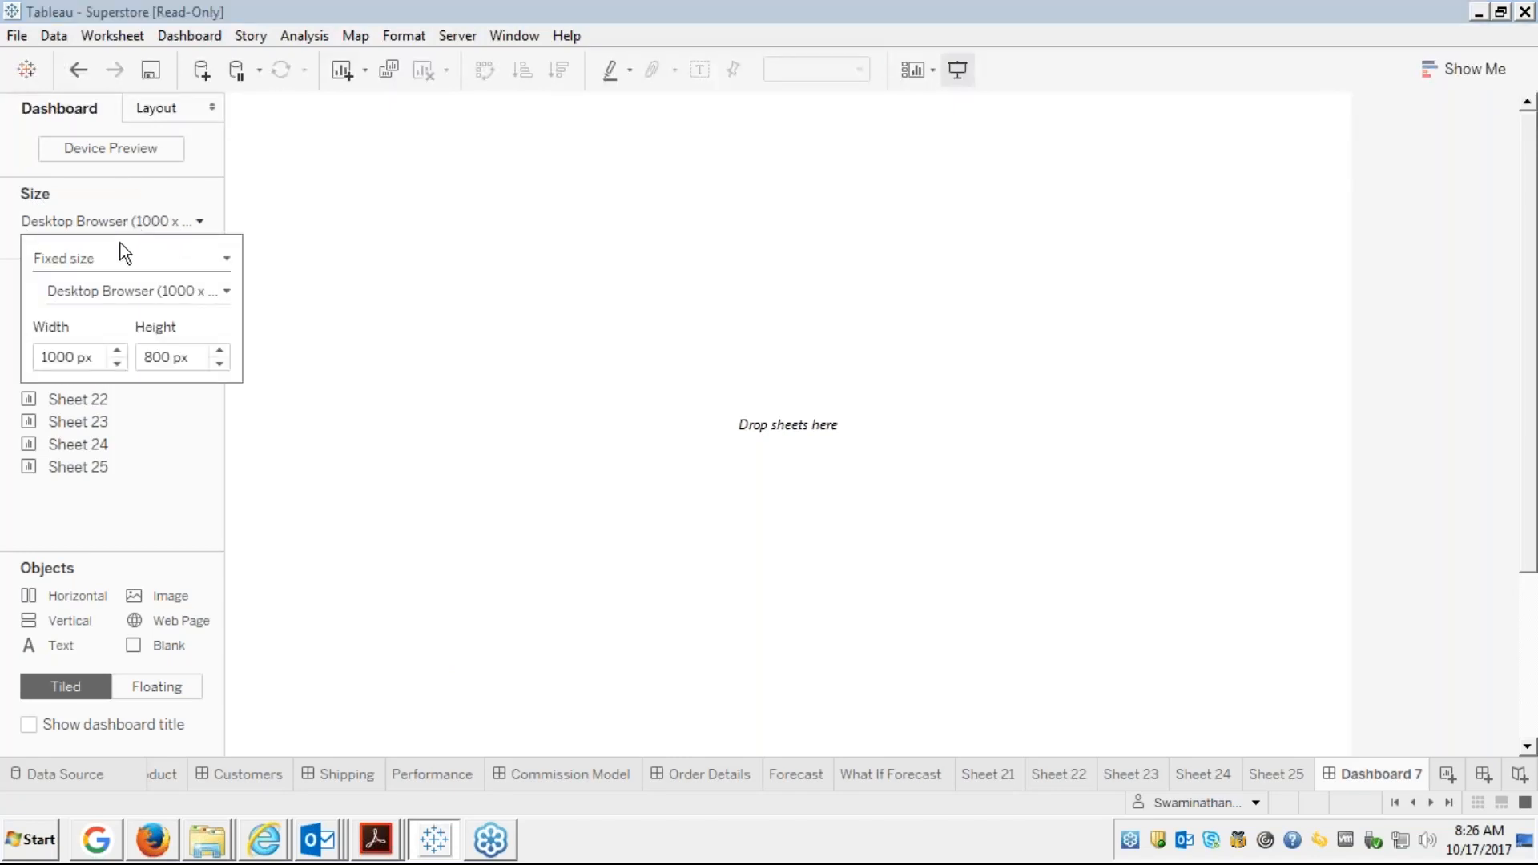
click(107, 264)
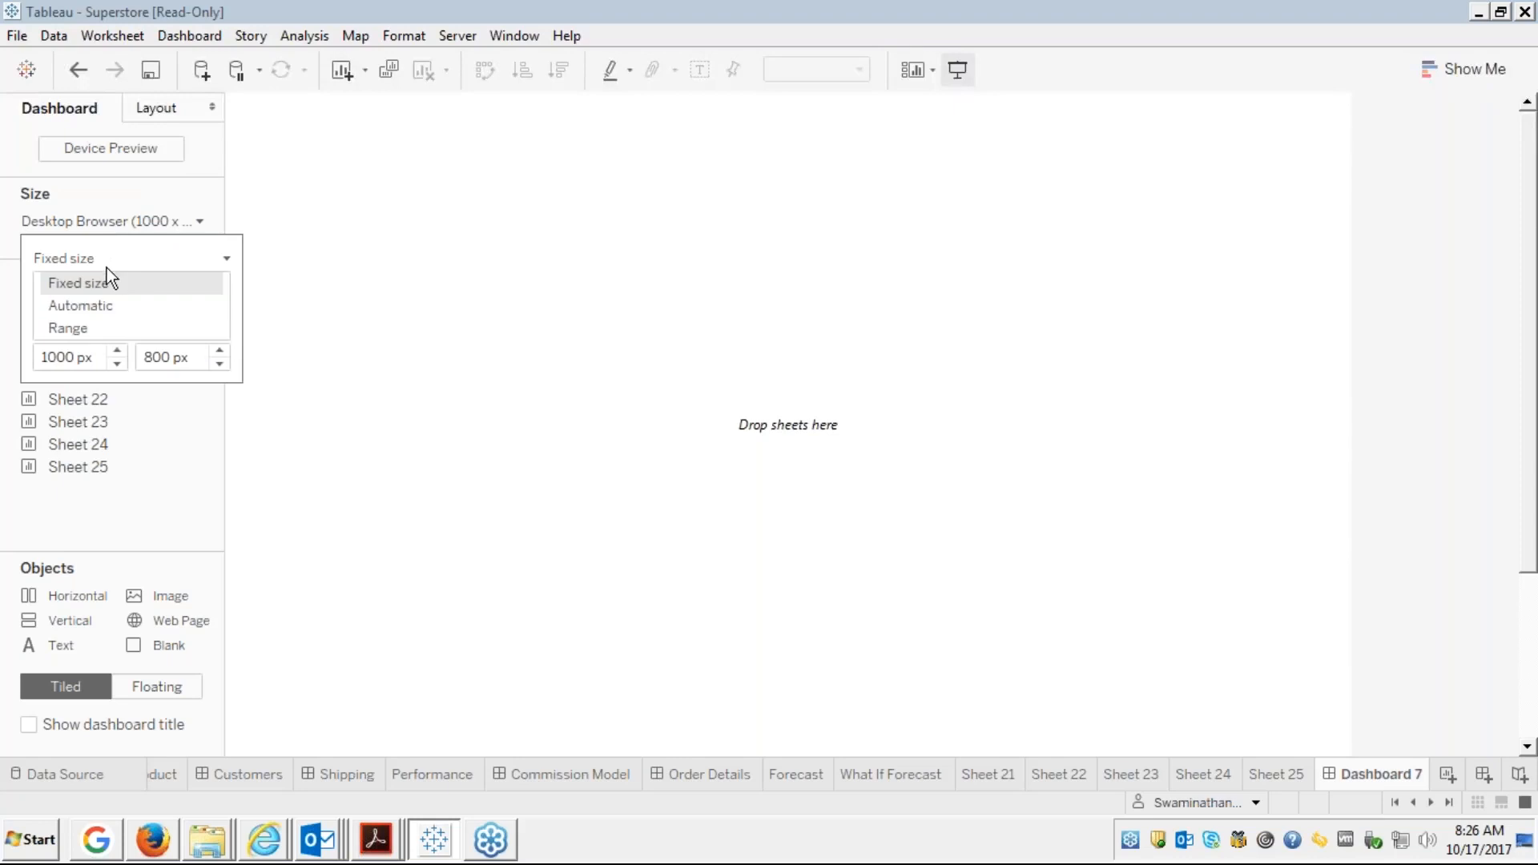
click(118, 305)
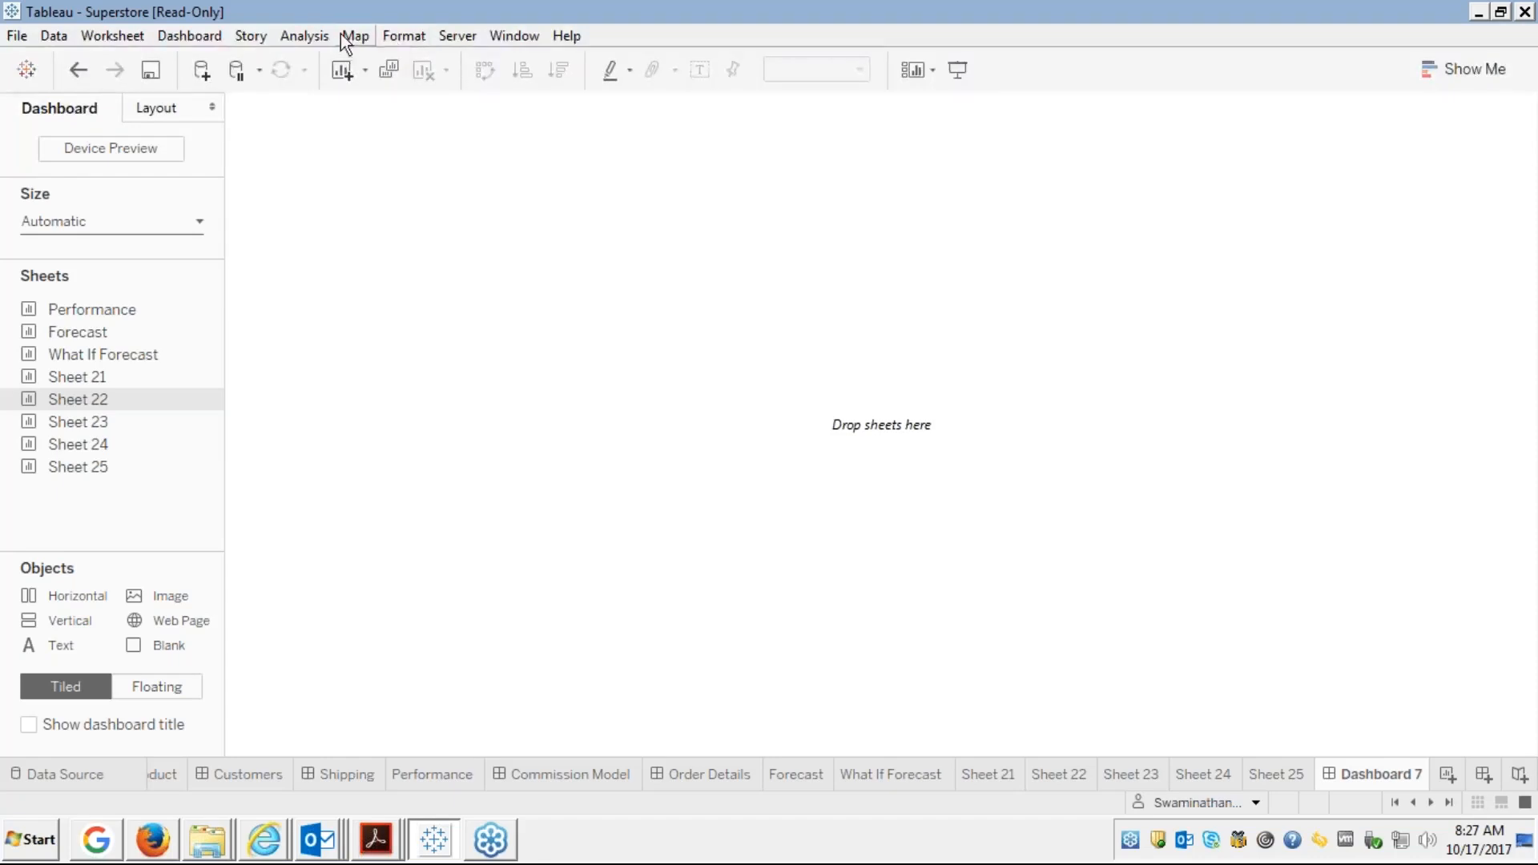
Set Dashboard 7 to a Range size, minimum 1165×590 and maximum 1265×690
click(143, 219)
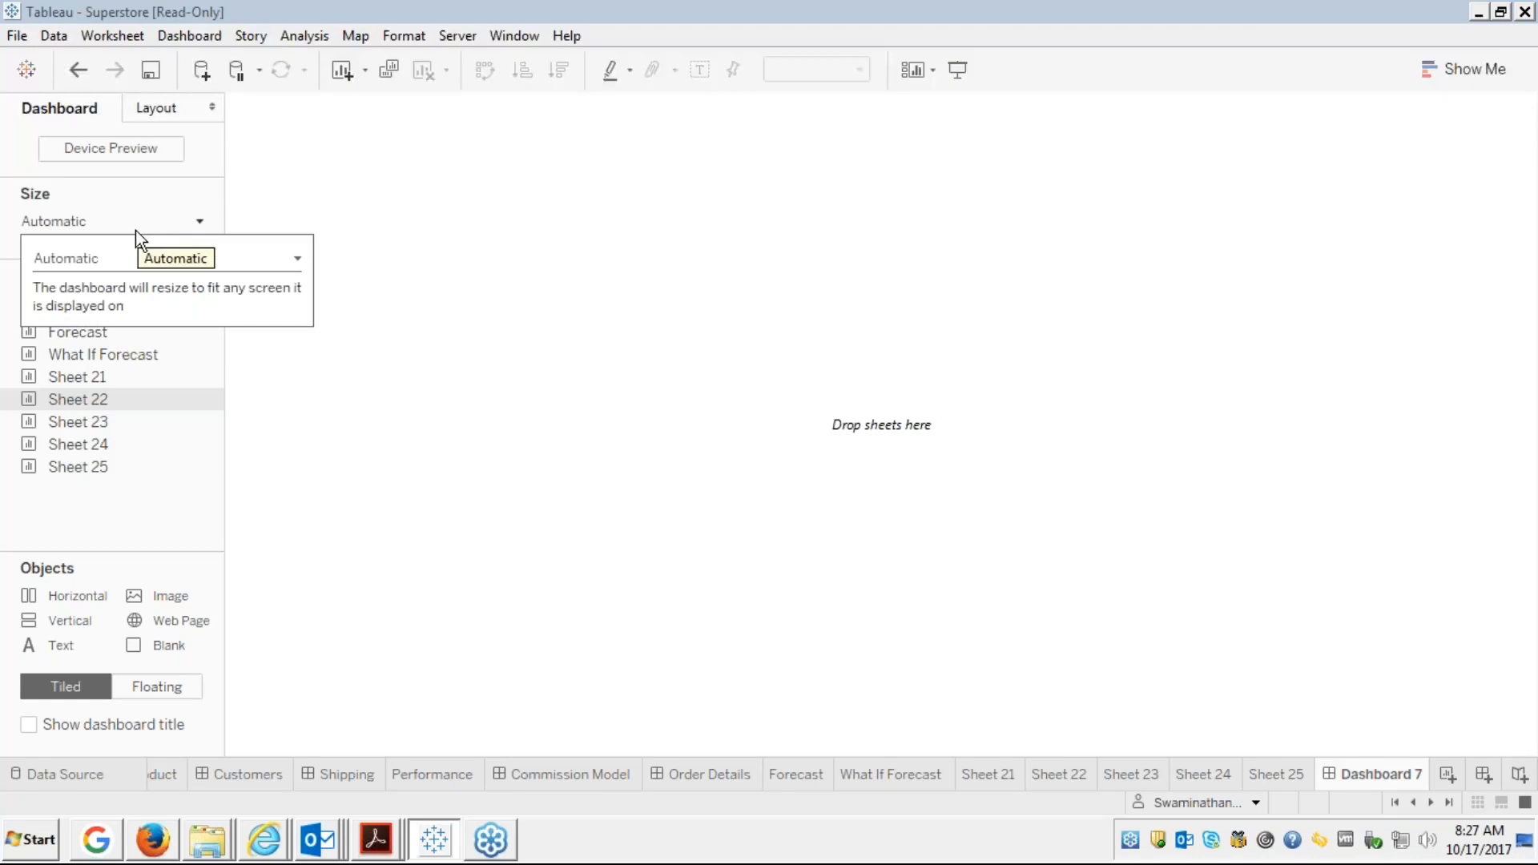
click(136, 229)
click(91, 221)
click(96, 261)
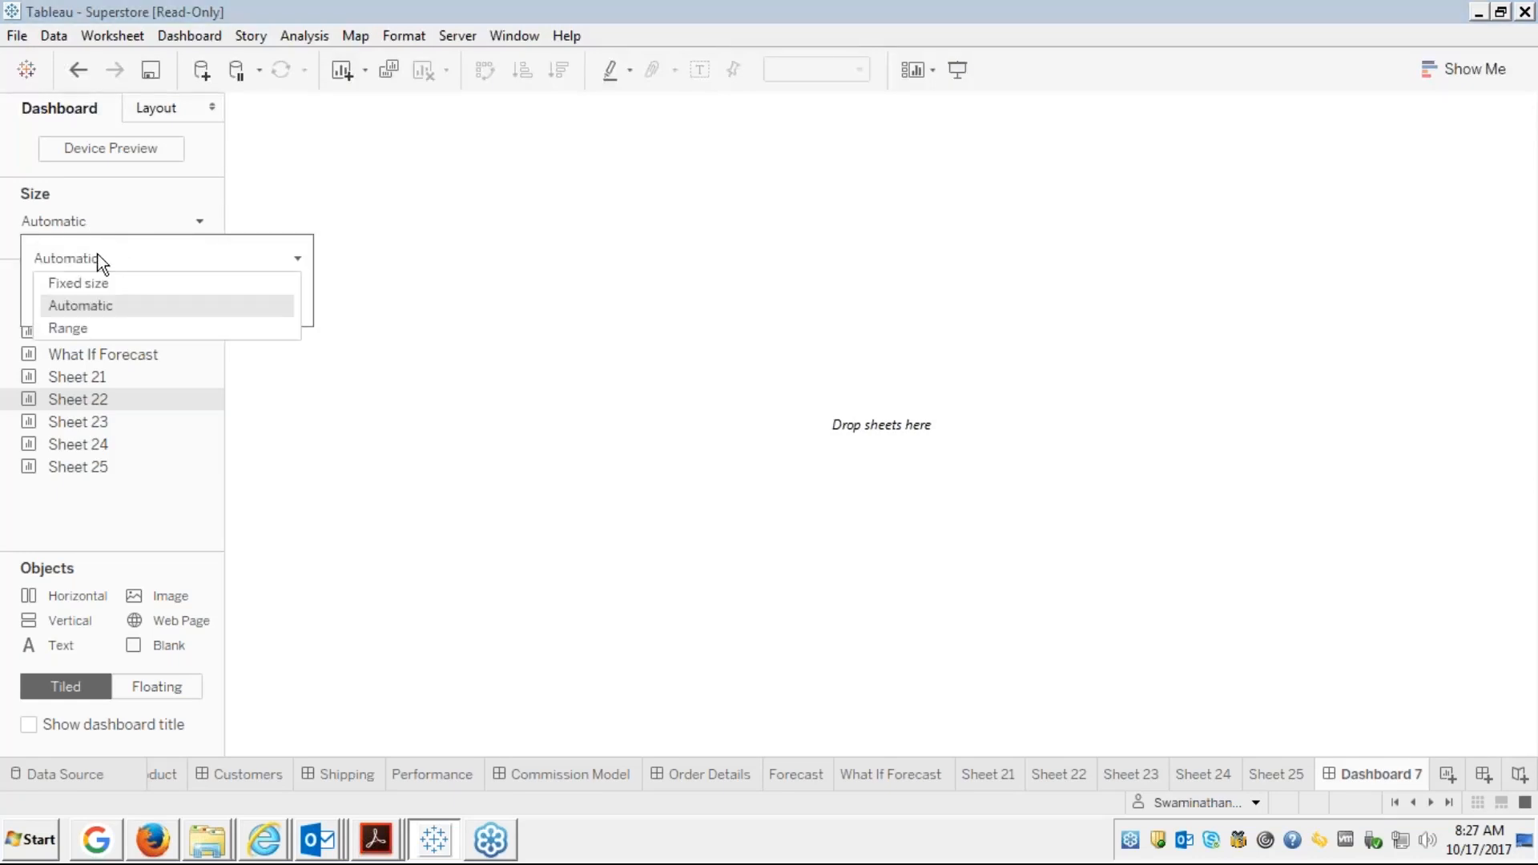
click(63, 328)
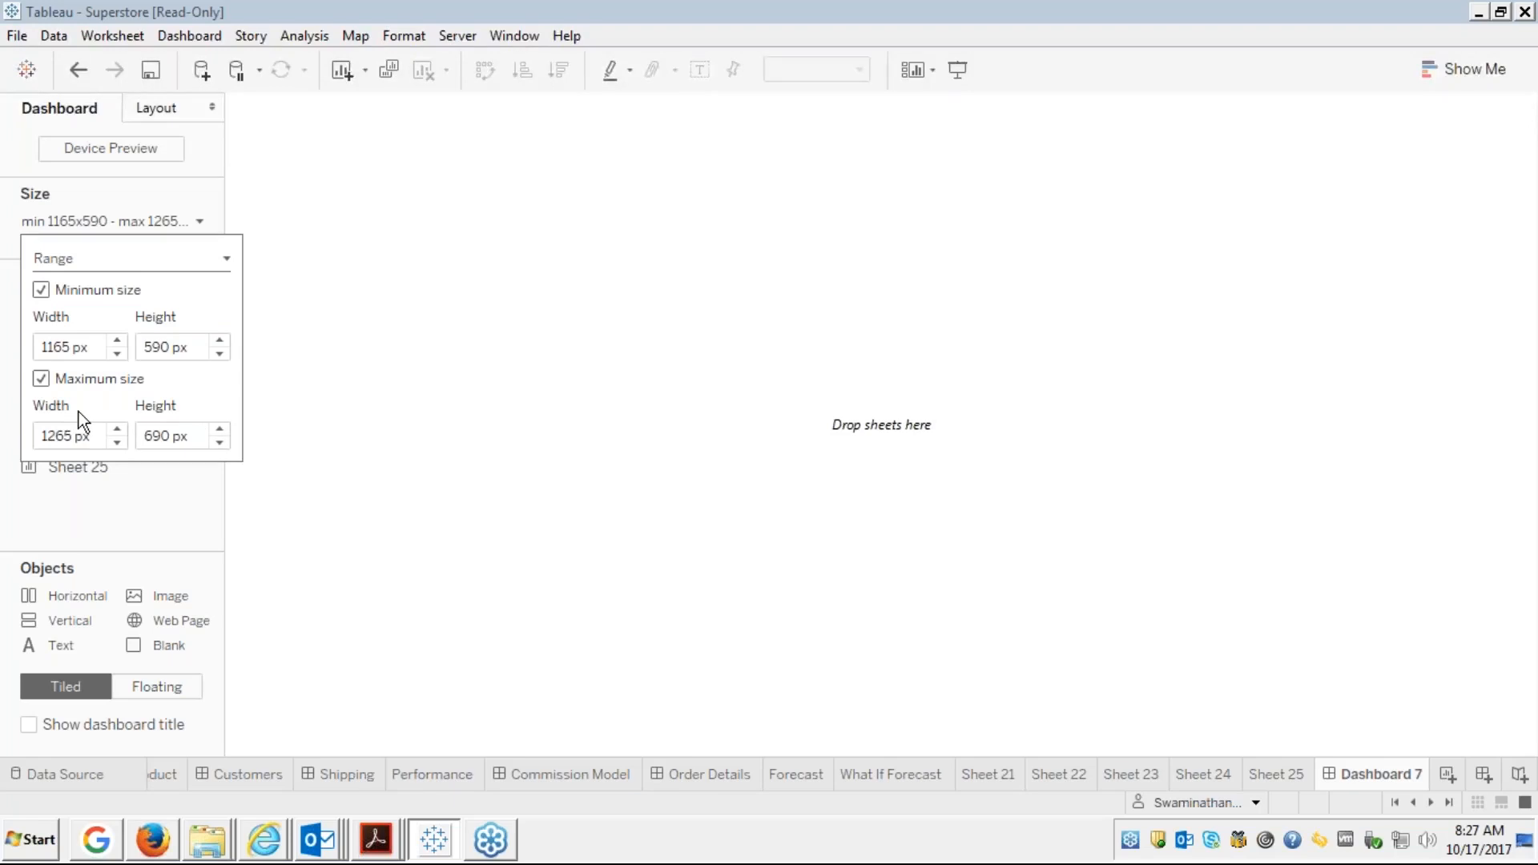
click(290, 414)
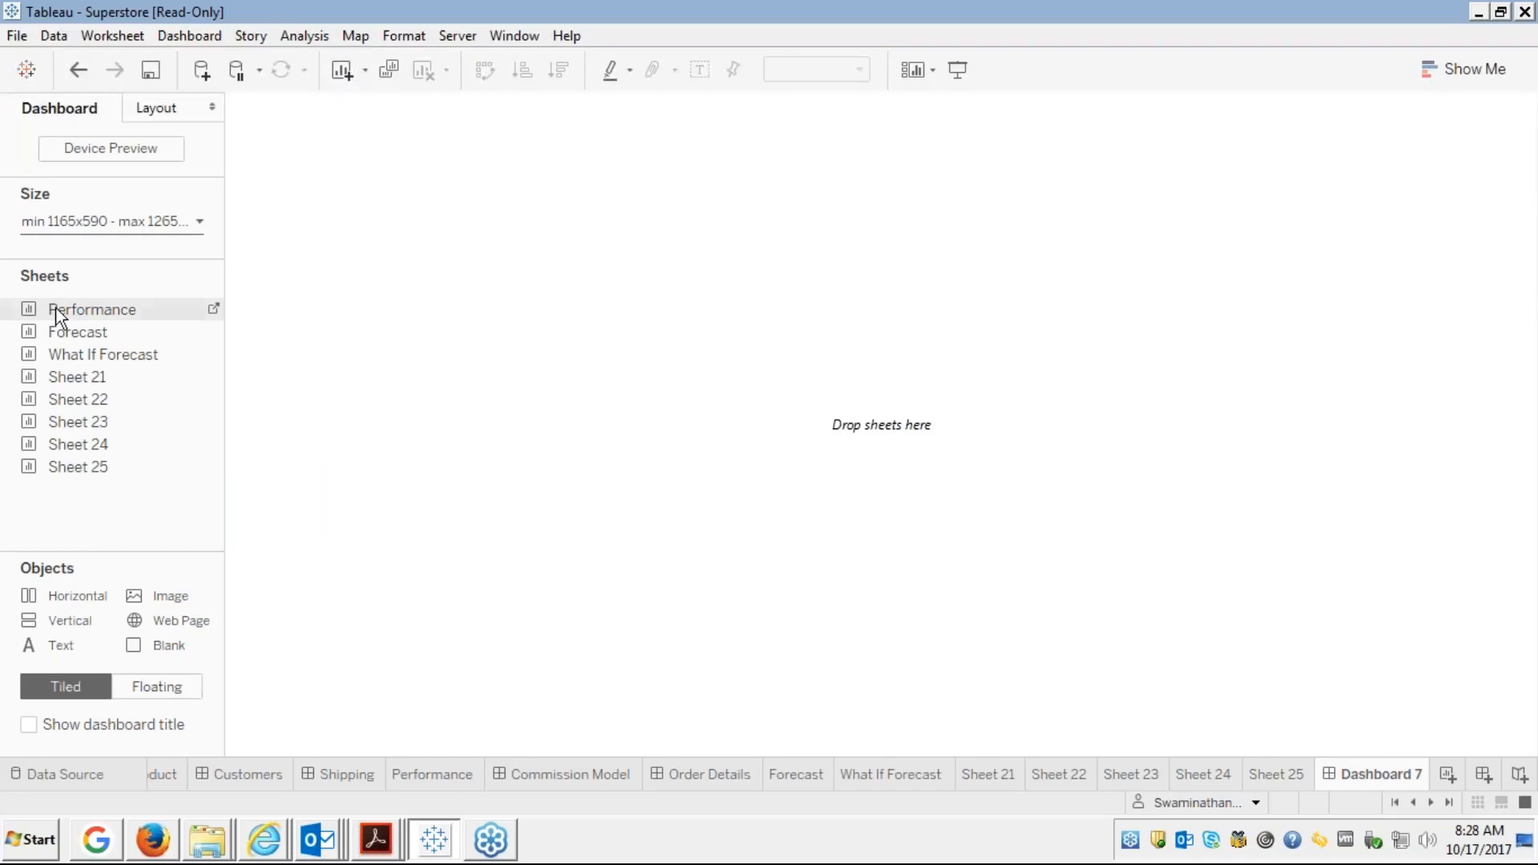
Try adding the Performance sheet, skip locating the missing Sales Target file, and dismiss the error
drag(57, 308, 433, 314)
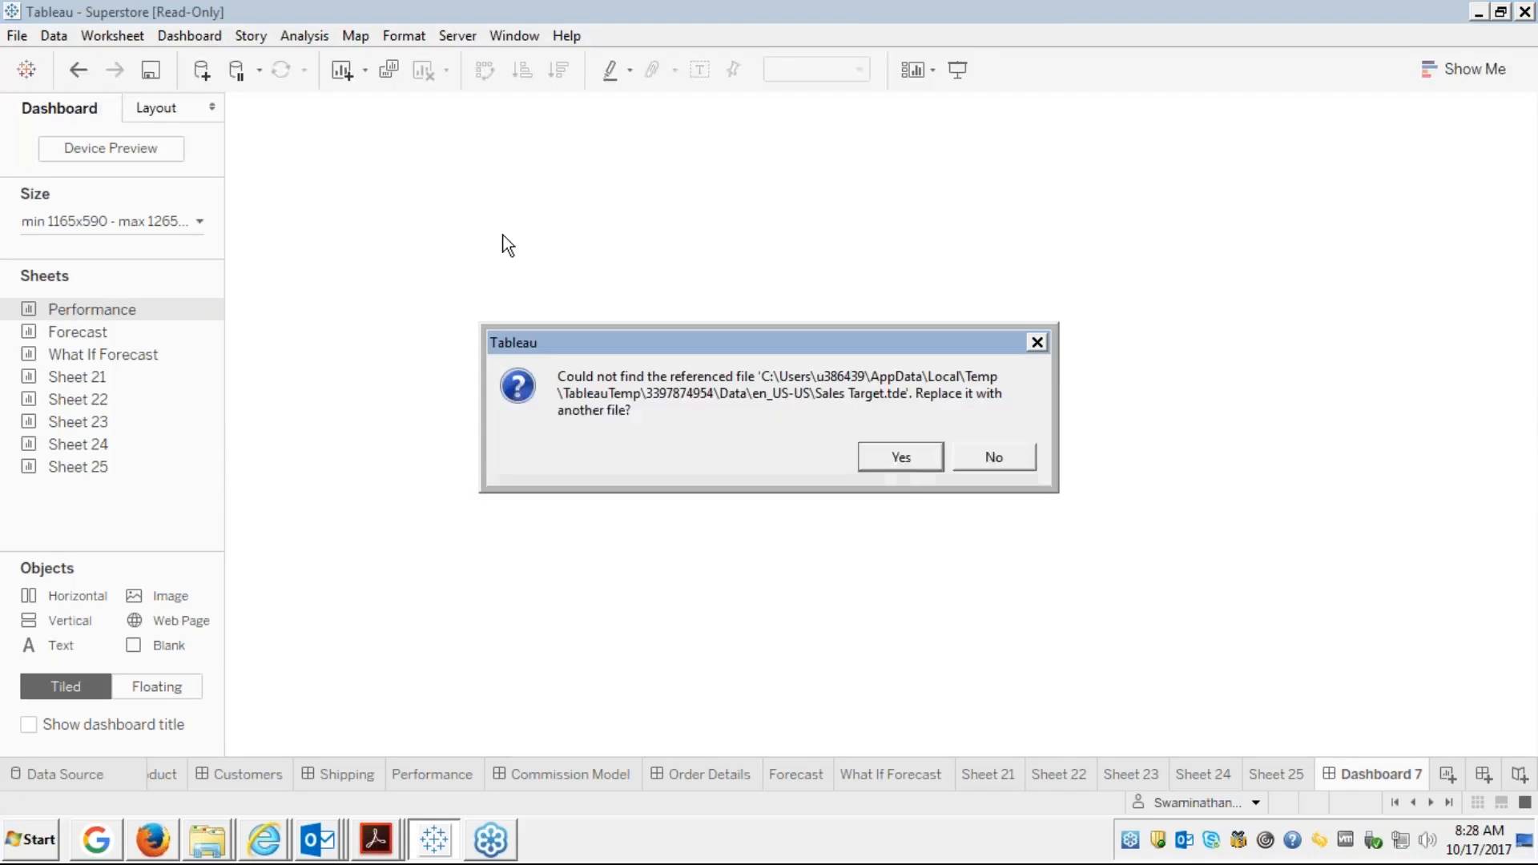
click(899, 460)
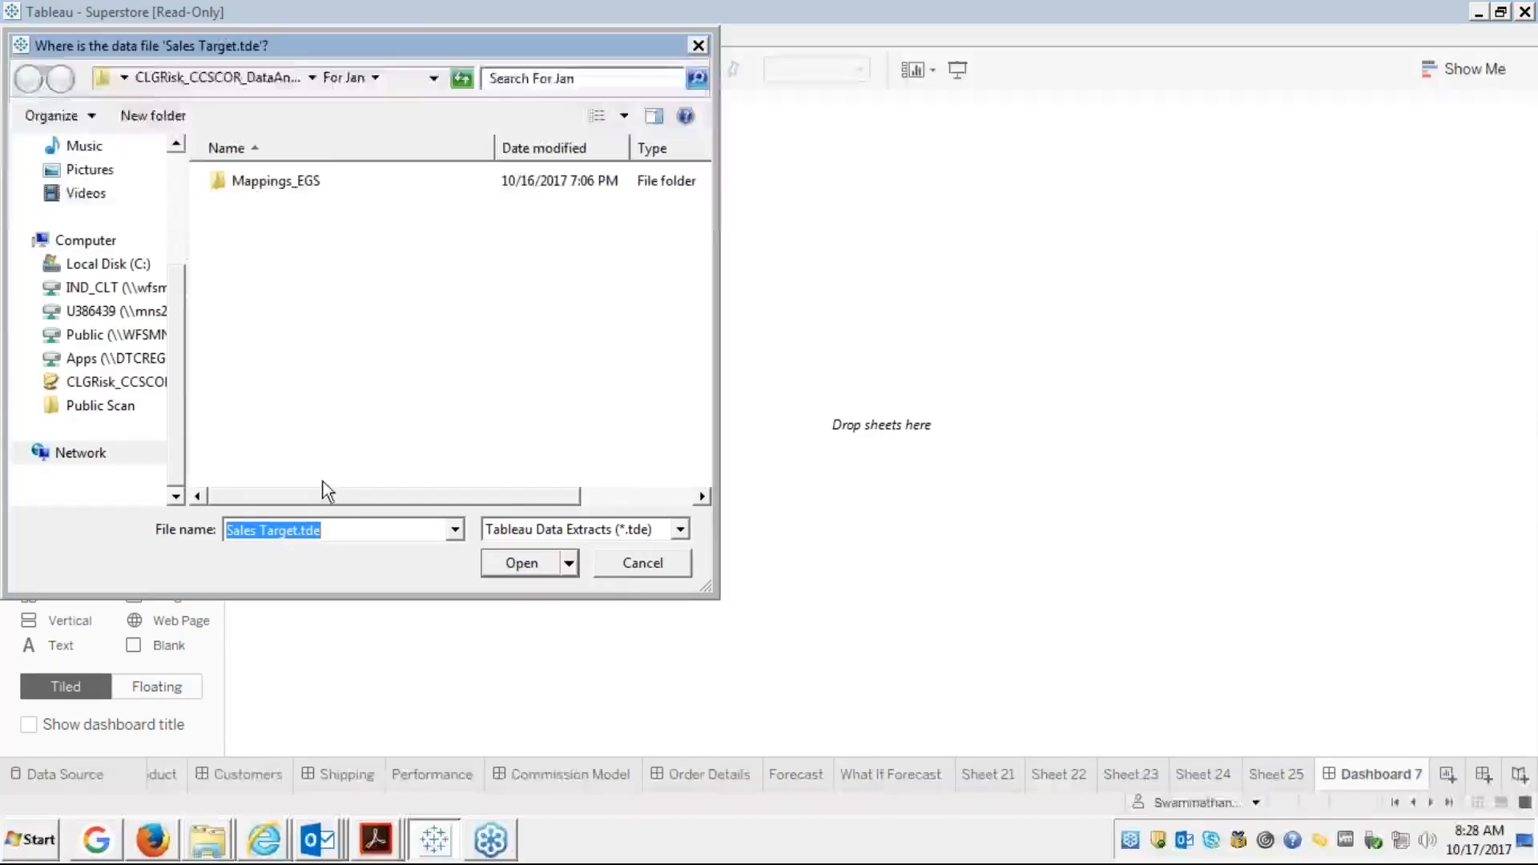
click(639, 565)
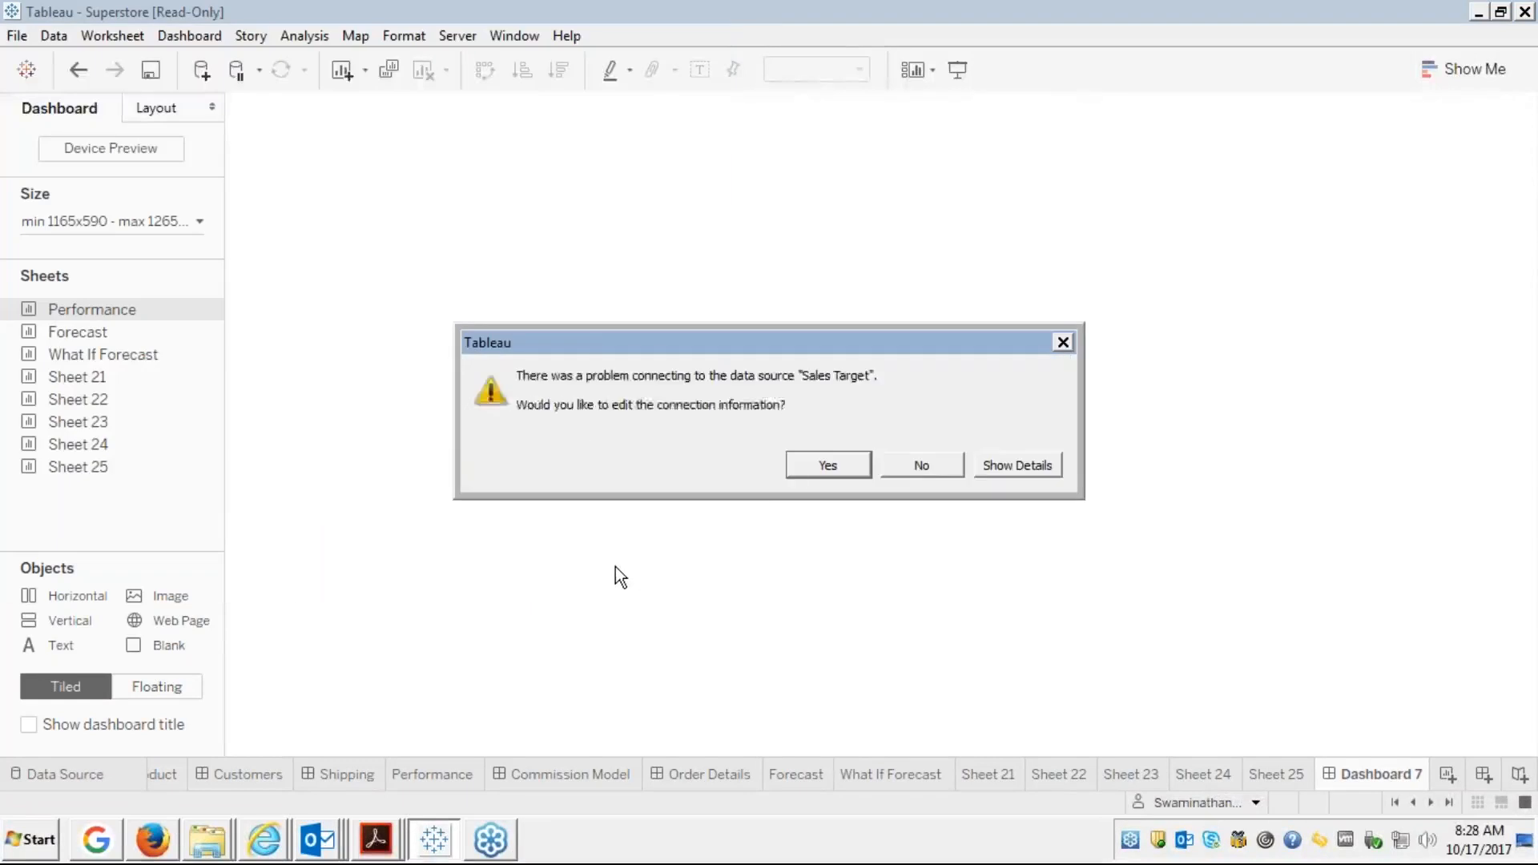
click(923, 476)
click(953, 460)
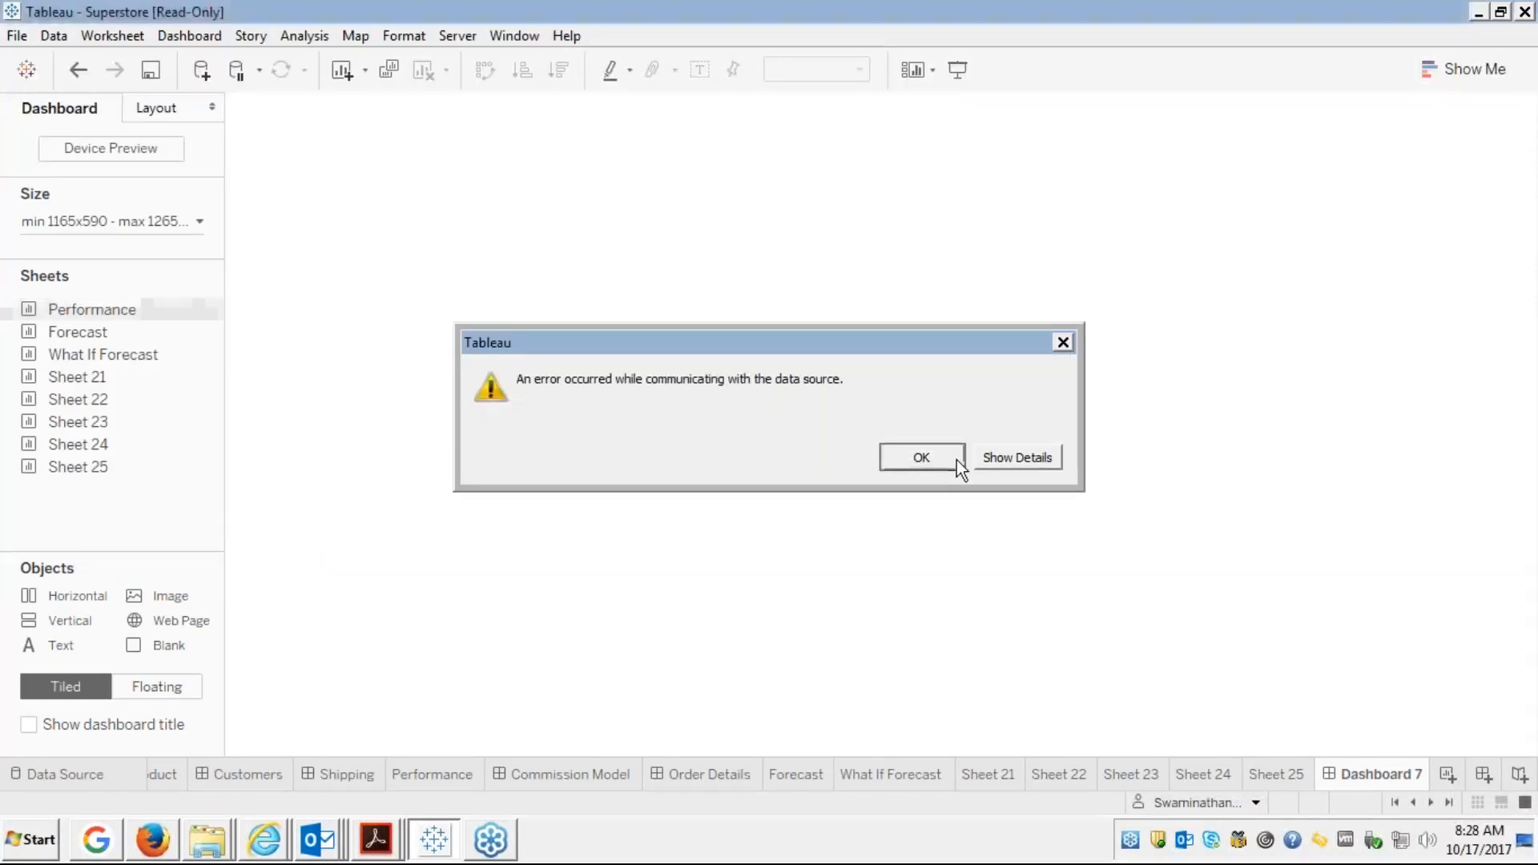
mouse_move(166, 478)
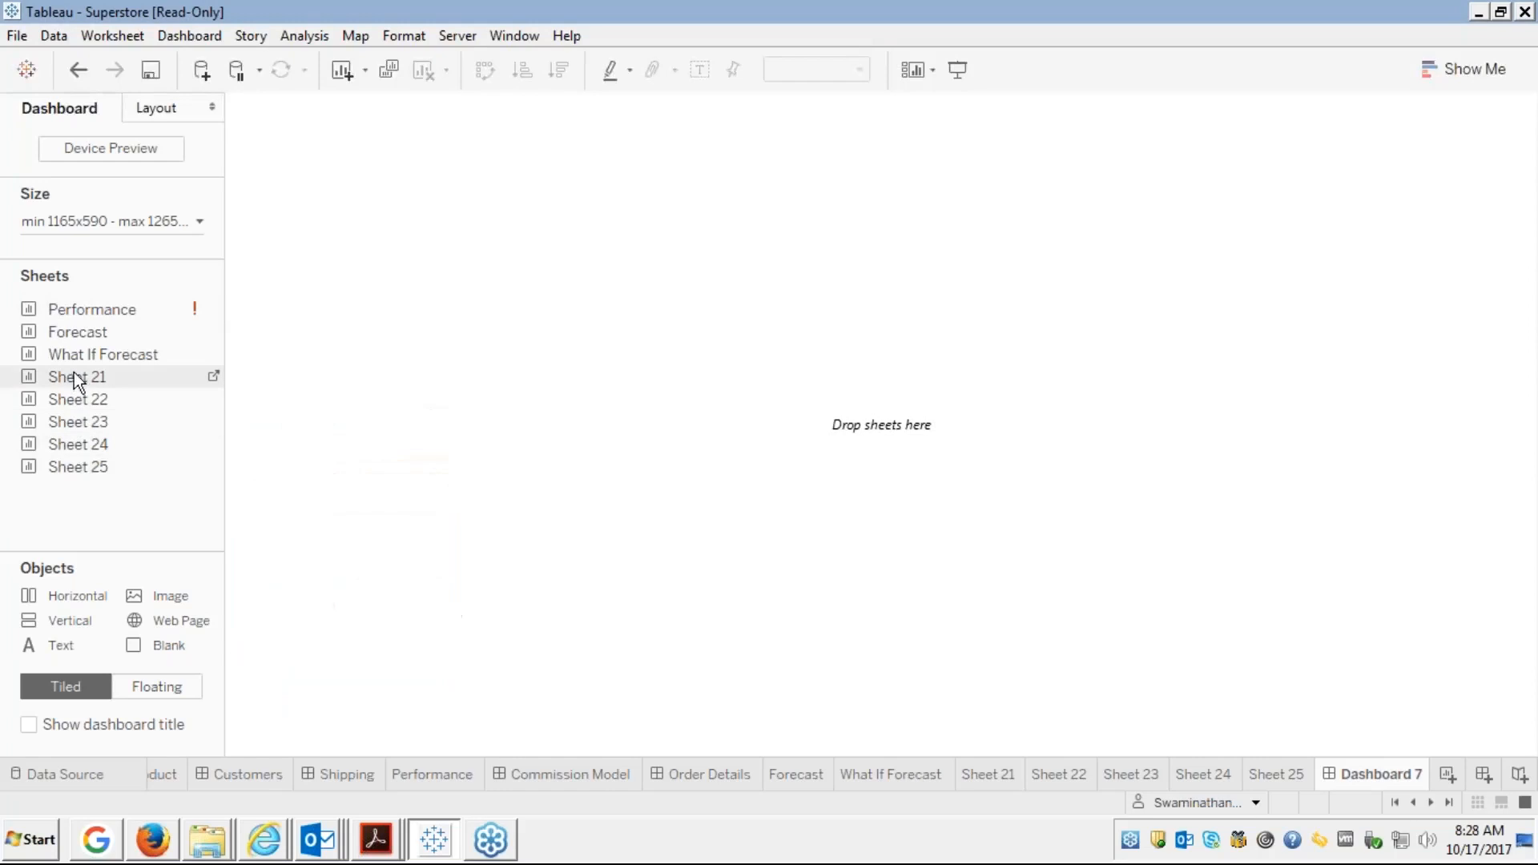
Place Sheet 21's segment sales forecast chart and its colour legend on Dashboard 7
drag(74, 373, 449, 401)
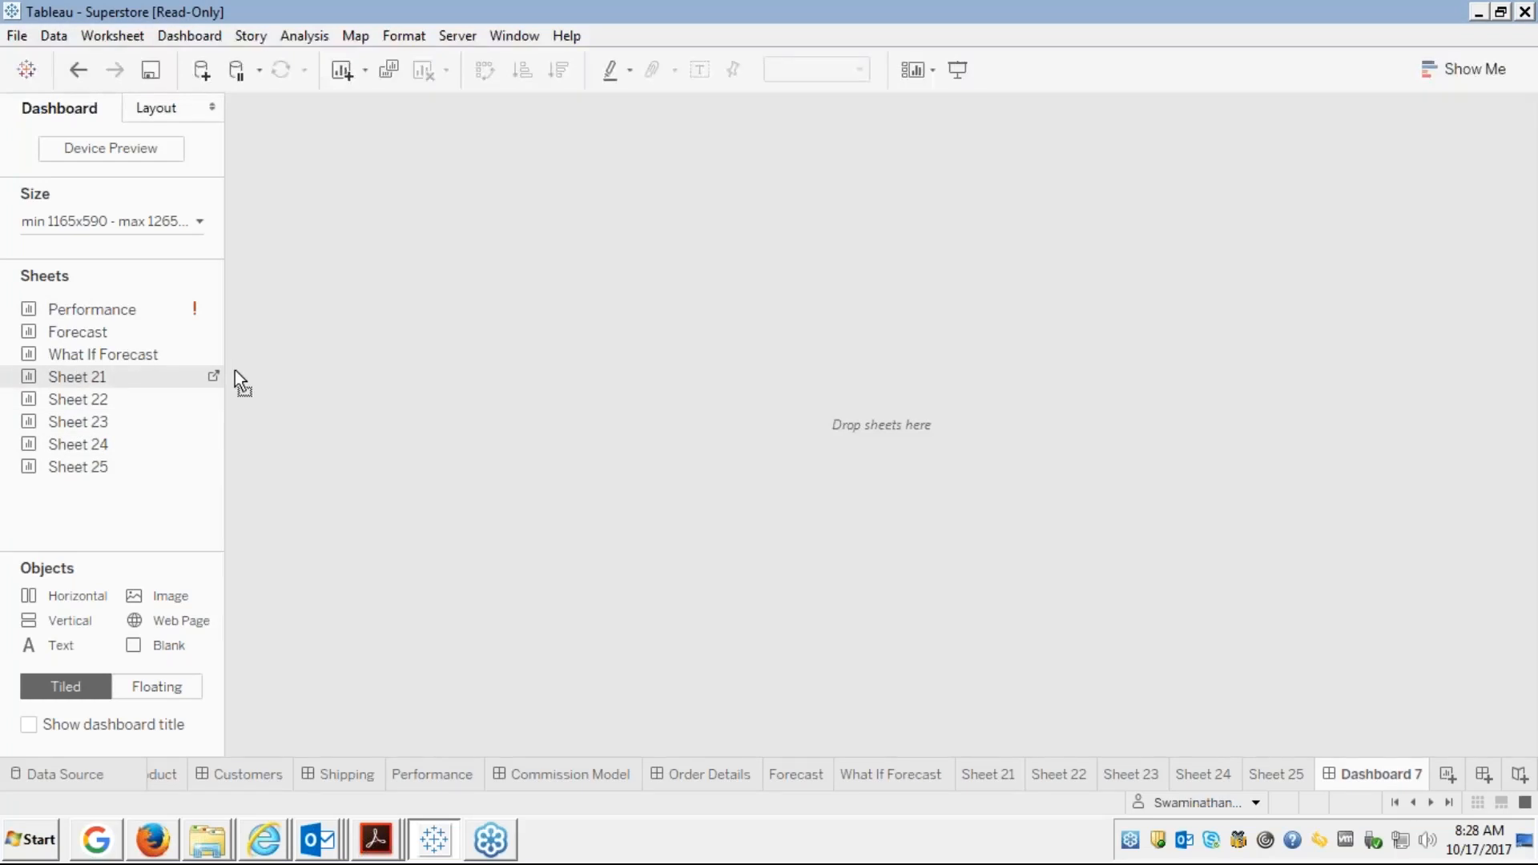
drag(440, 258, 442, 264)
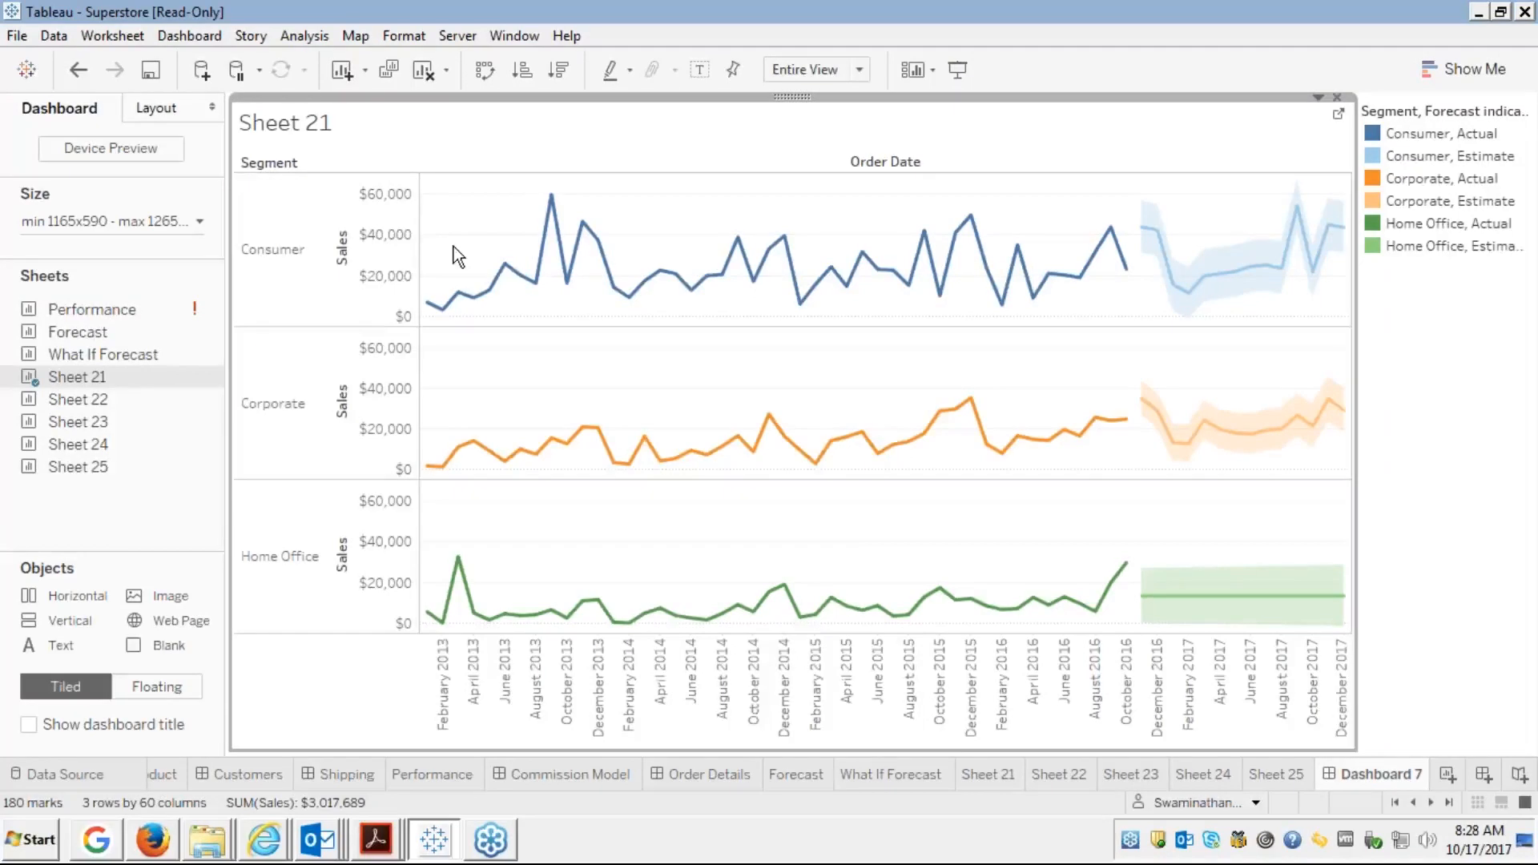
Replace the chart's <Sheet Name> title with 'Sales Forecast' and apply it
right_click(312, 126)
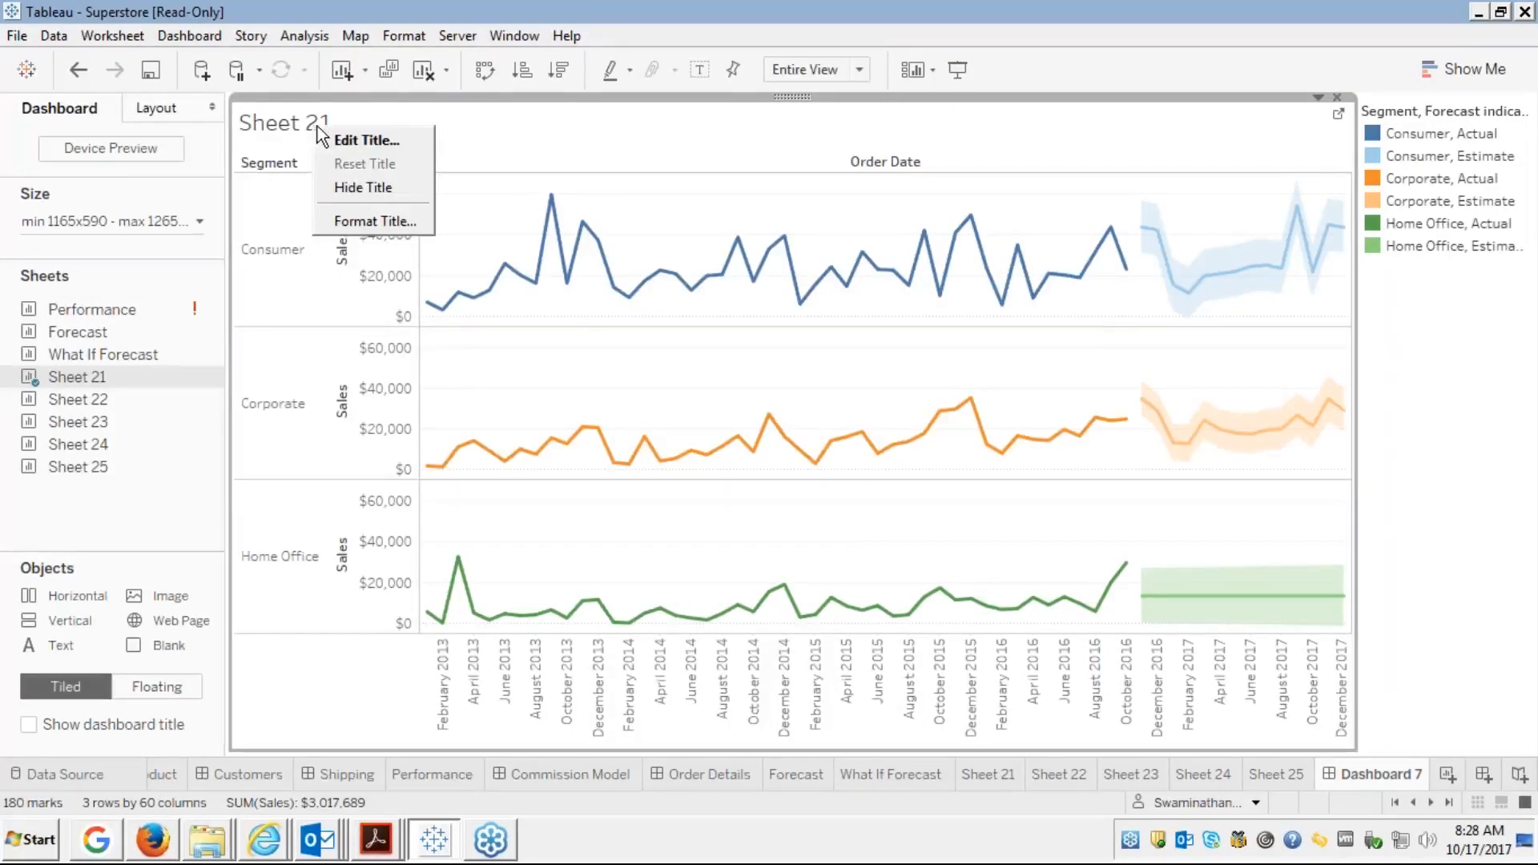
click(345, 135)
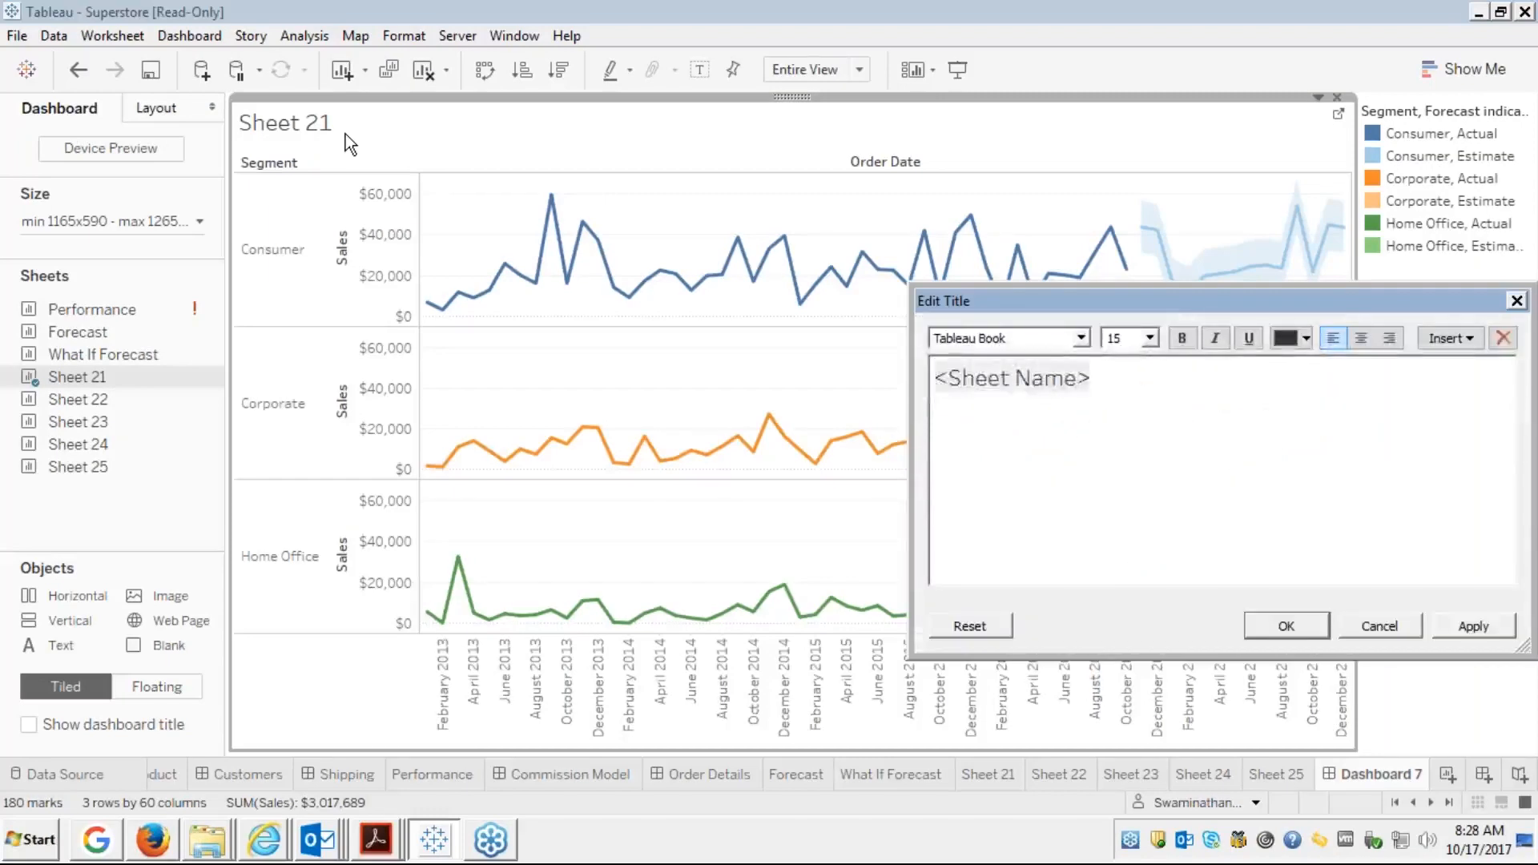
key(Delete)
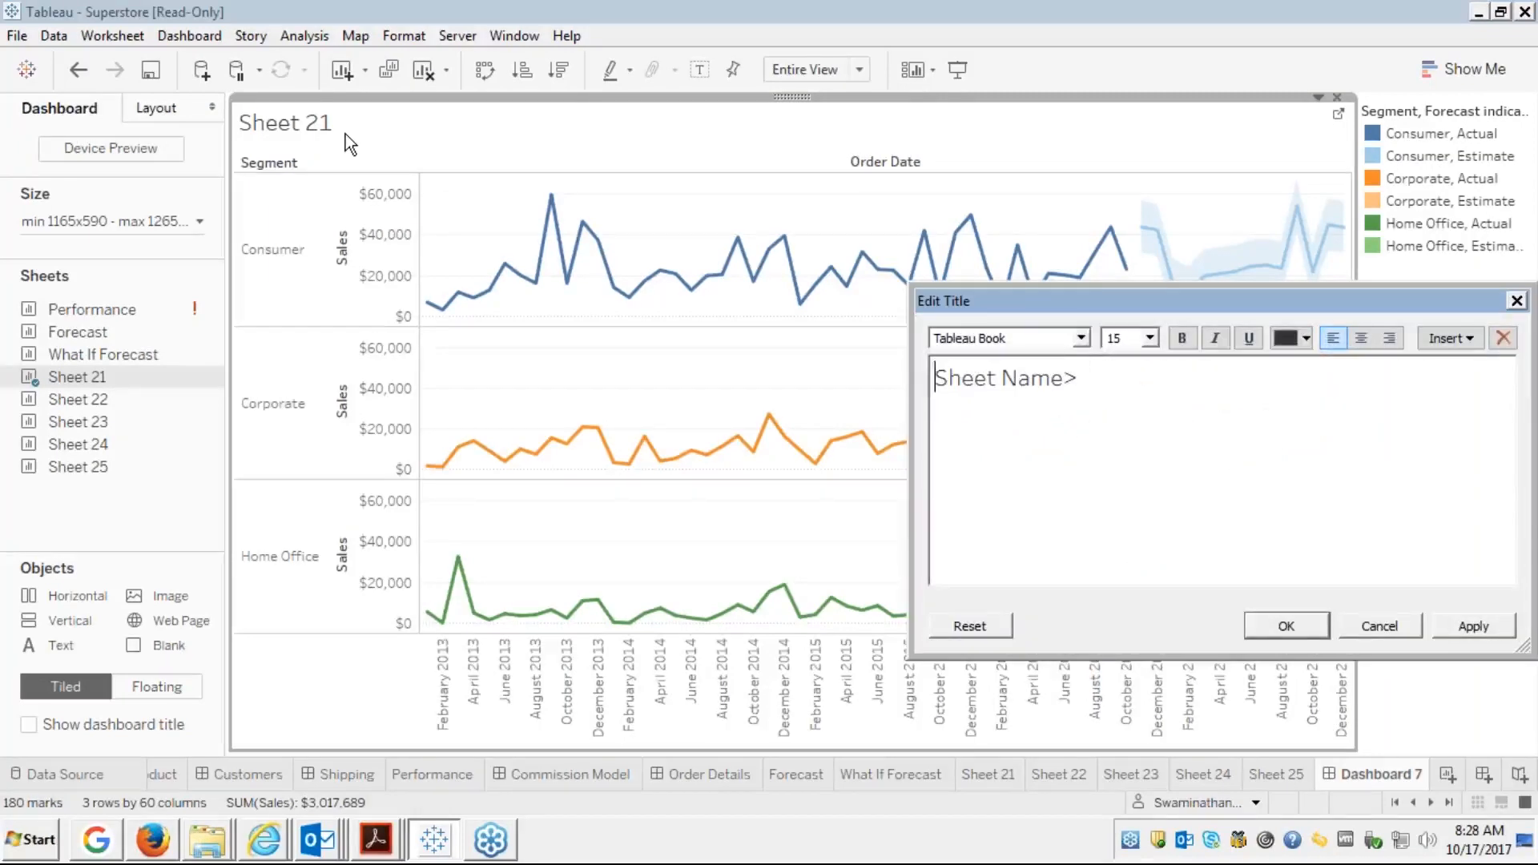
key(ctrl+z)
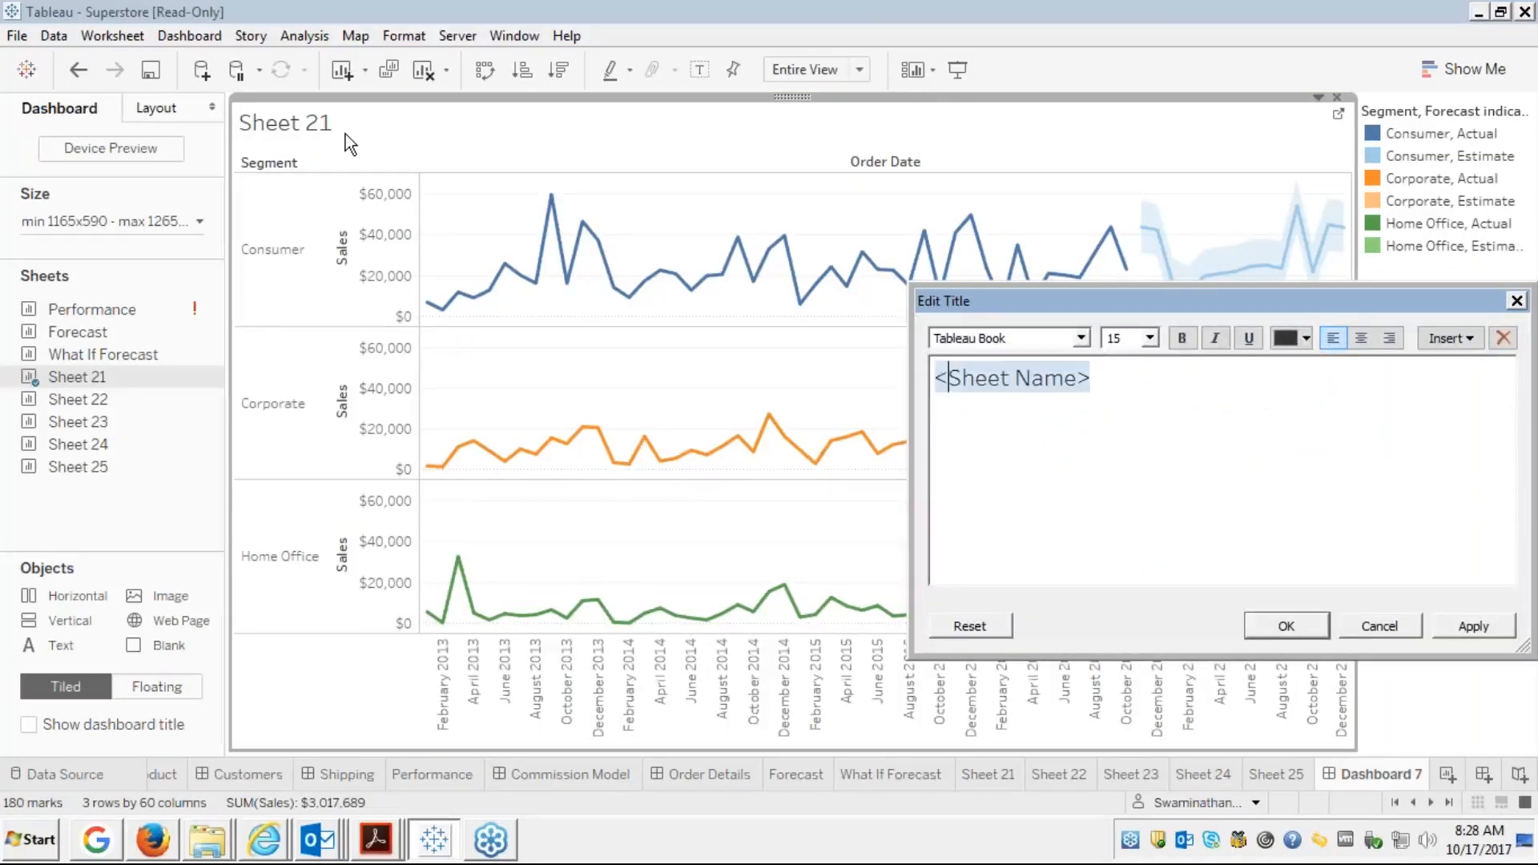
key(Right)
key(Right)
key(Right)
key(Right)
key(End)
key(BackSpace)
key(BackSpace)
key(BackSpace)
key(BackSpace)
key(BackSpace)
key(BackSpace)
key(BackSpace)
key(BackSpace)
key(BackSpace)
key(BackSpace)
key(BackSpace)
key(BackSpace)
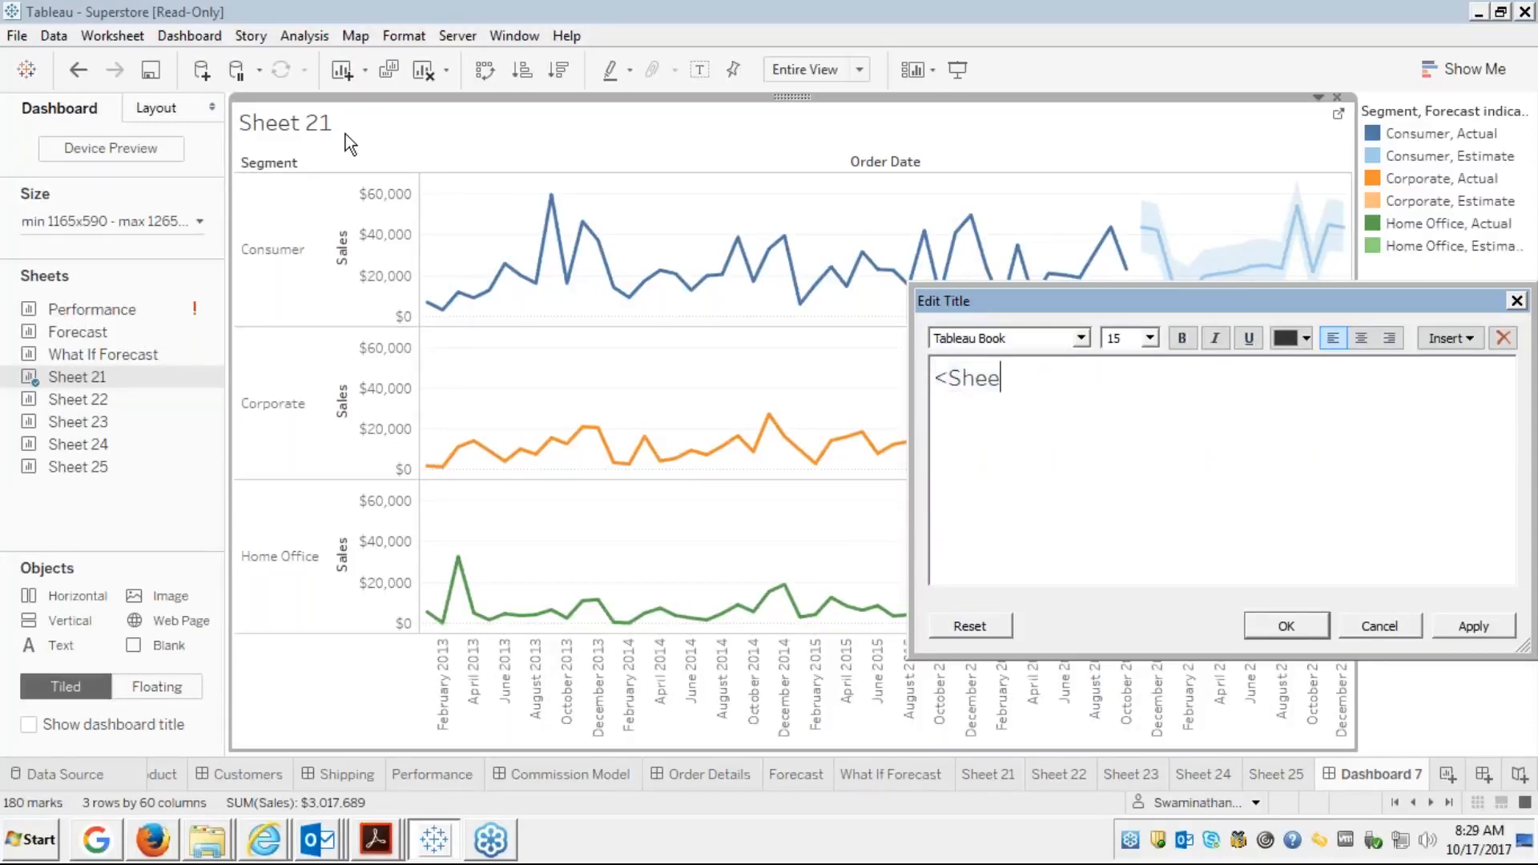
text(Fore)
key(BackSpace)
key(BackSpace)
key(BackSpace)
key(BackSpace)
text(Sales Forecase)
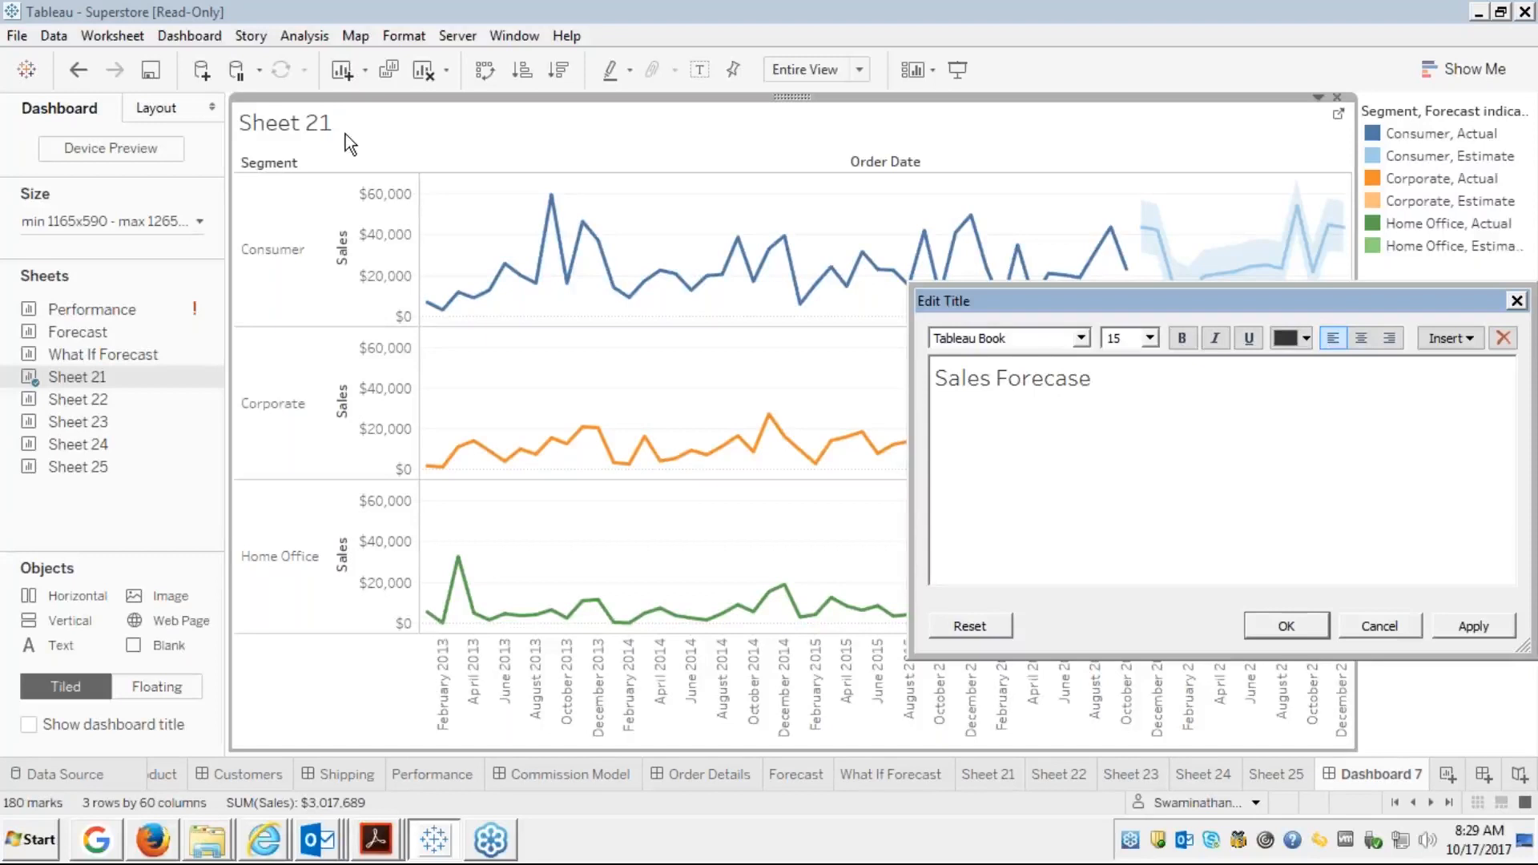
key(BackSpace)
text(t)
click(1457, 626)
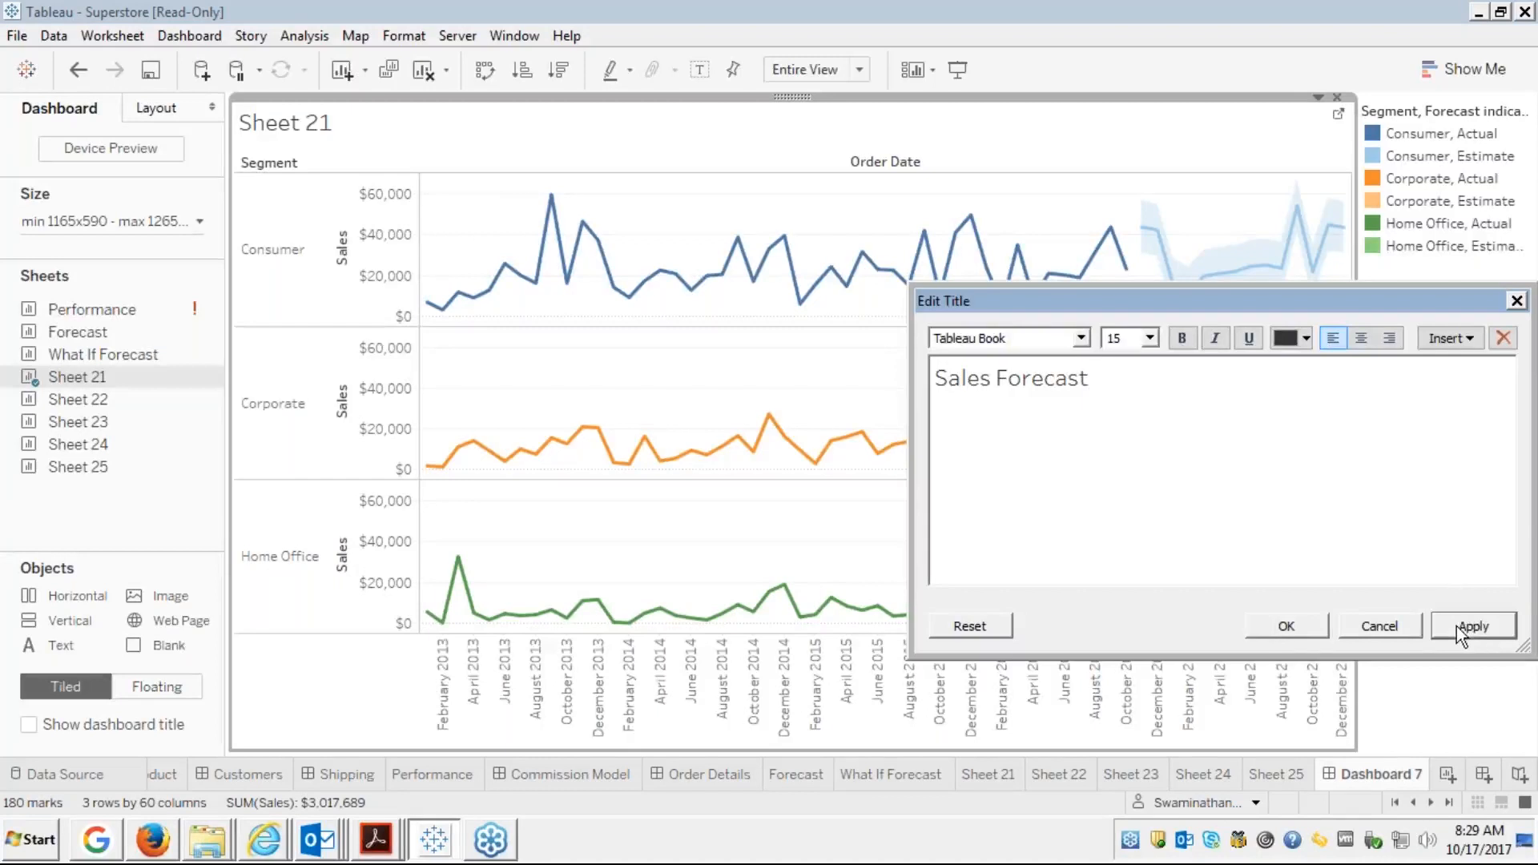
click(1278, 624)
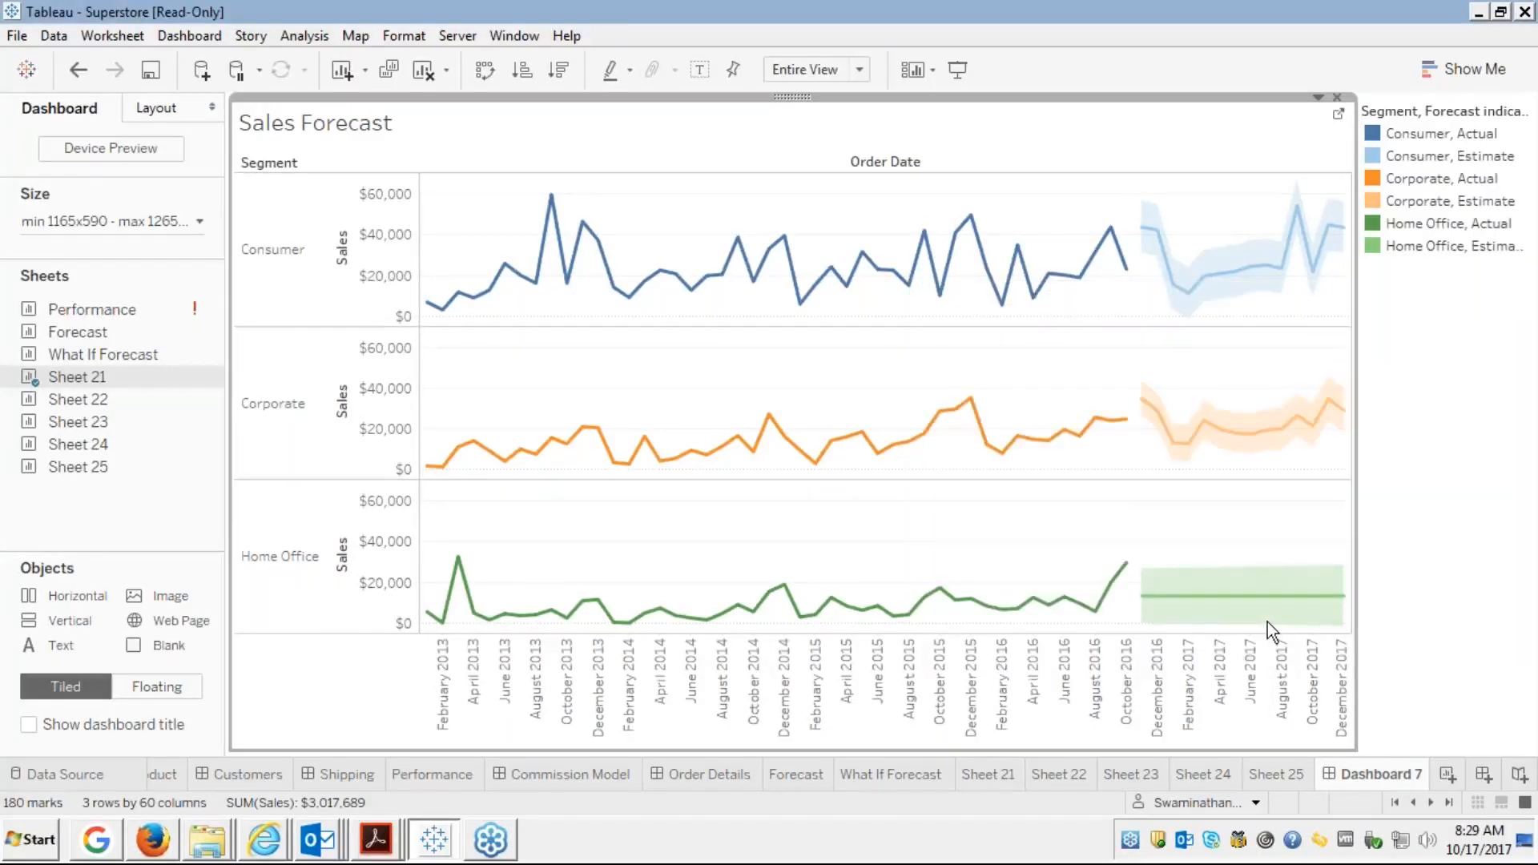
mouse_move(128, 449)
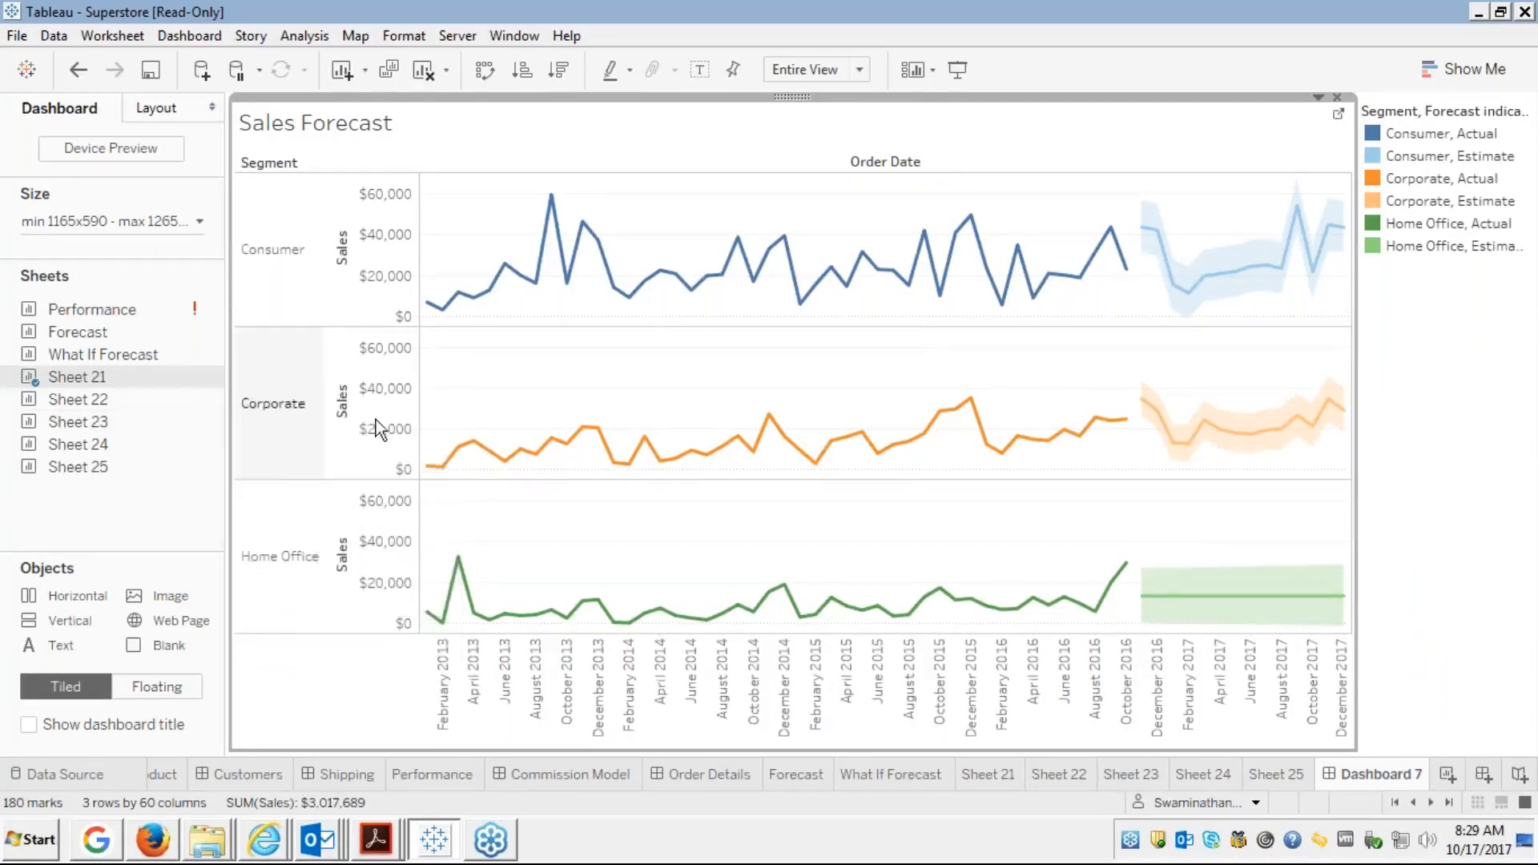
mouse_move(32, 385)
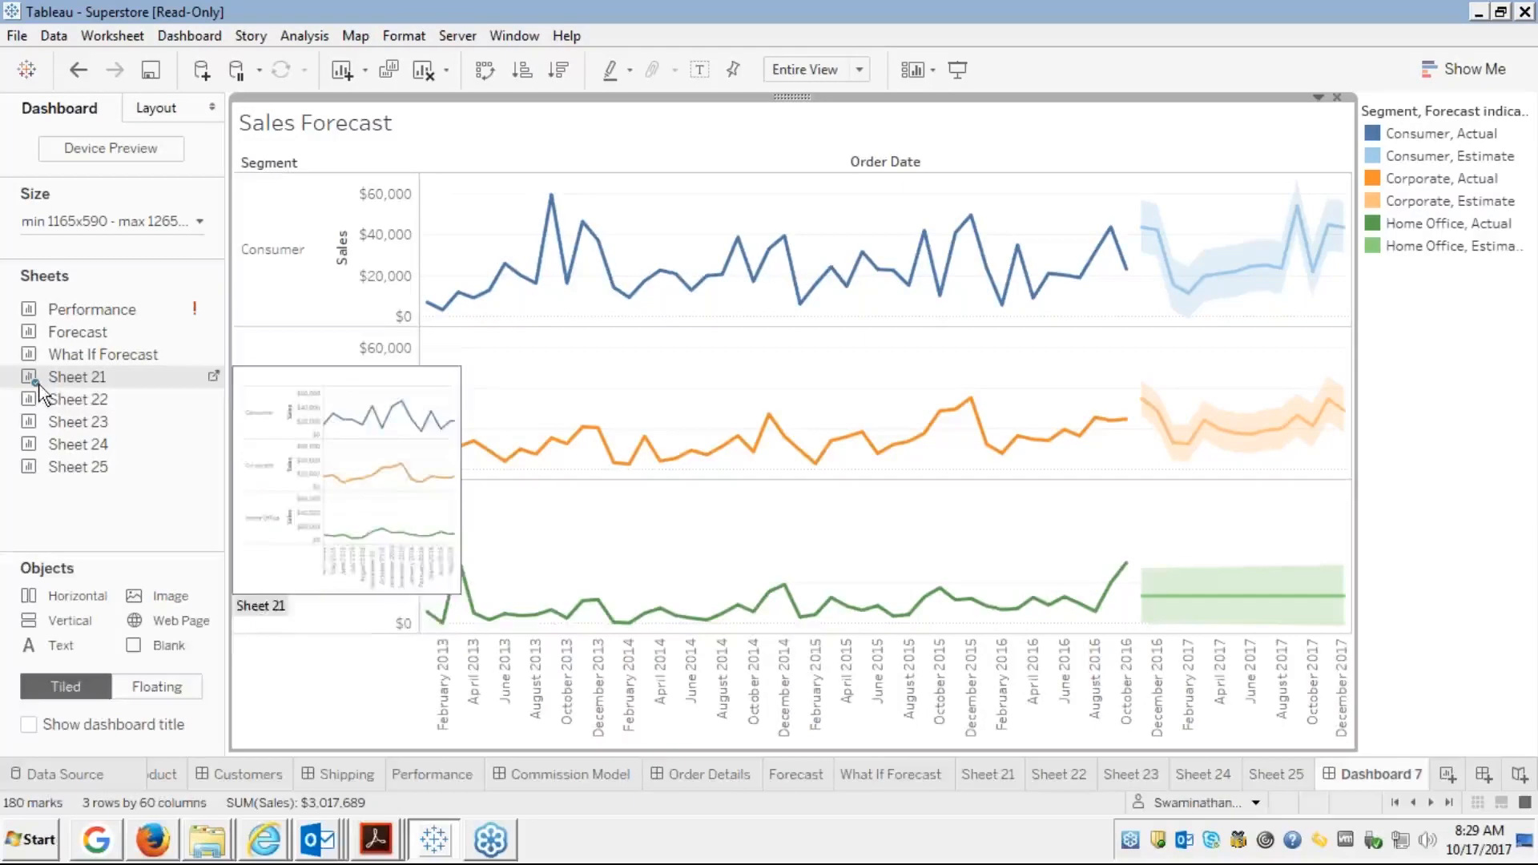
mouse_move(160, 418)
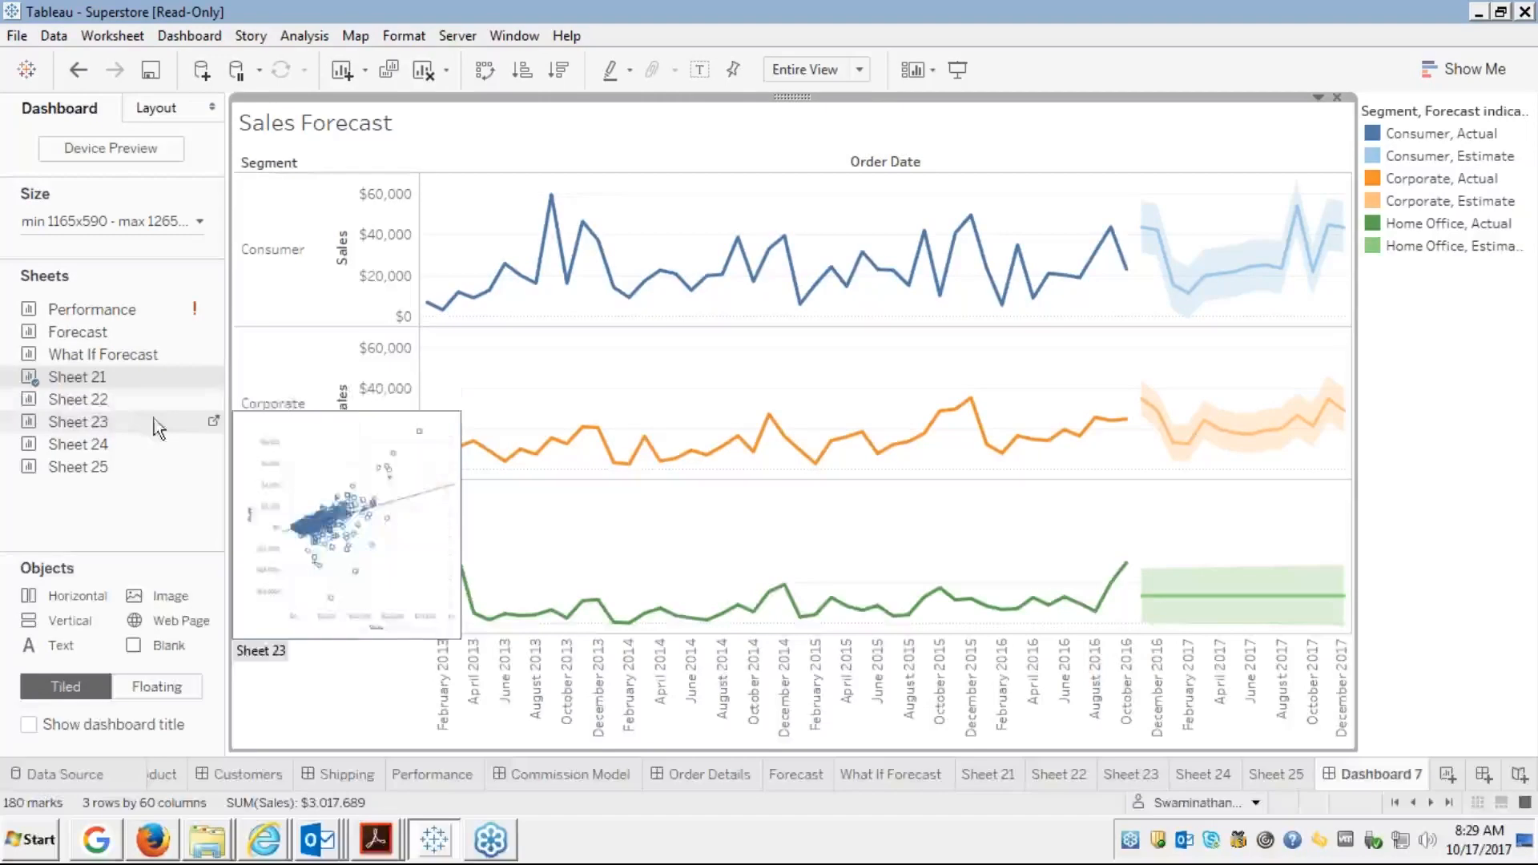
mouse_move(76, 405)
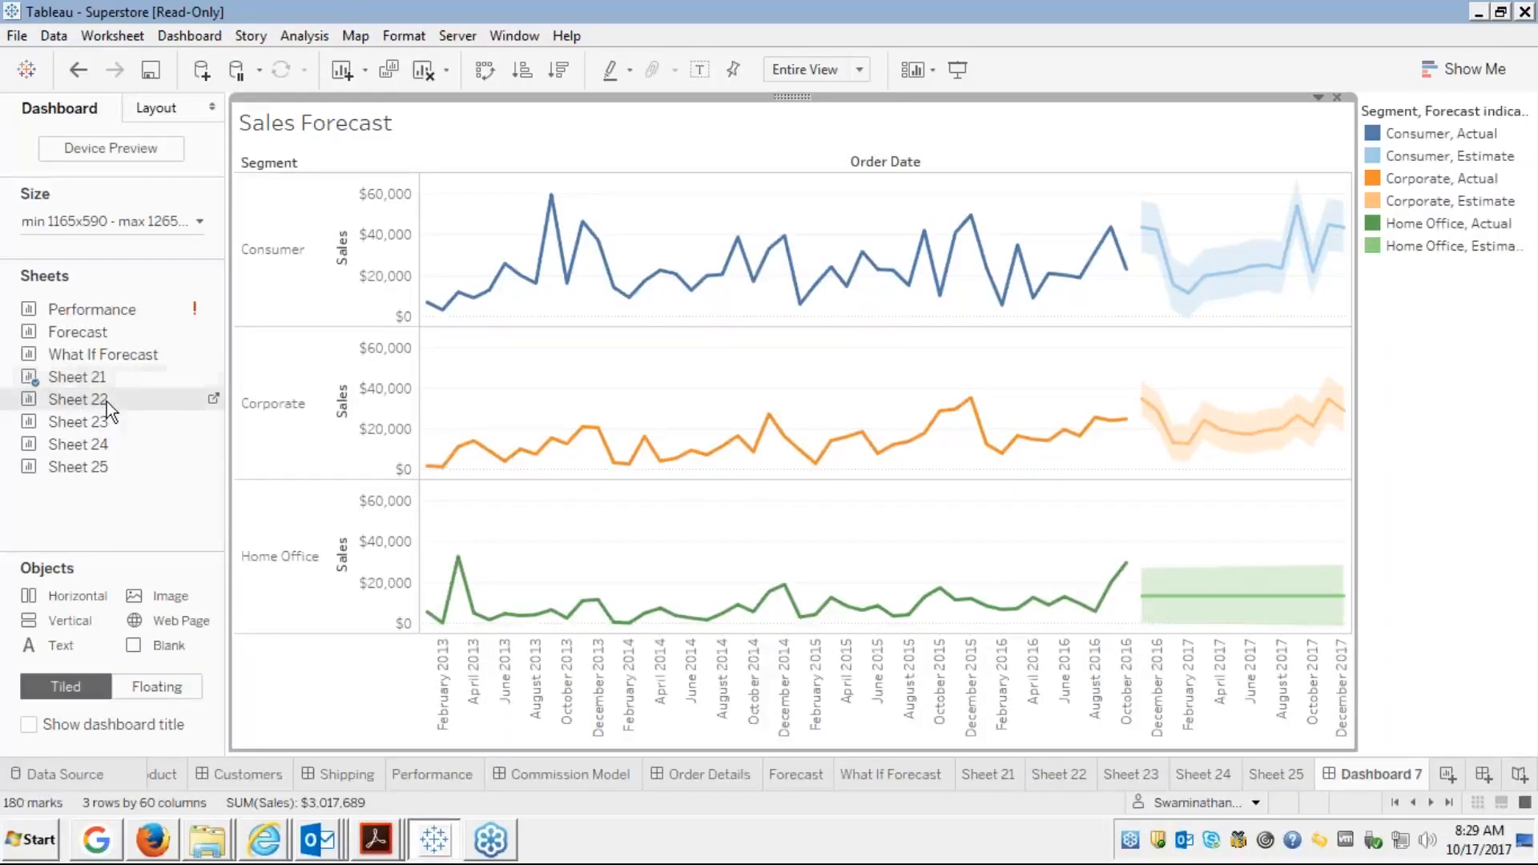
drag(109, 401, 286, 401)
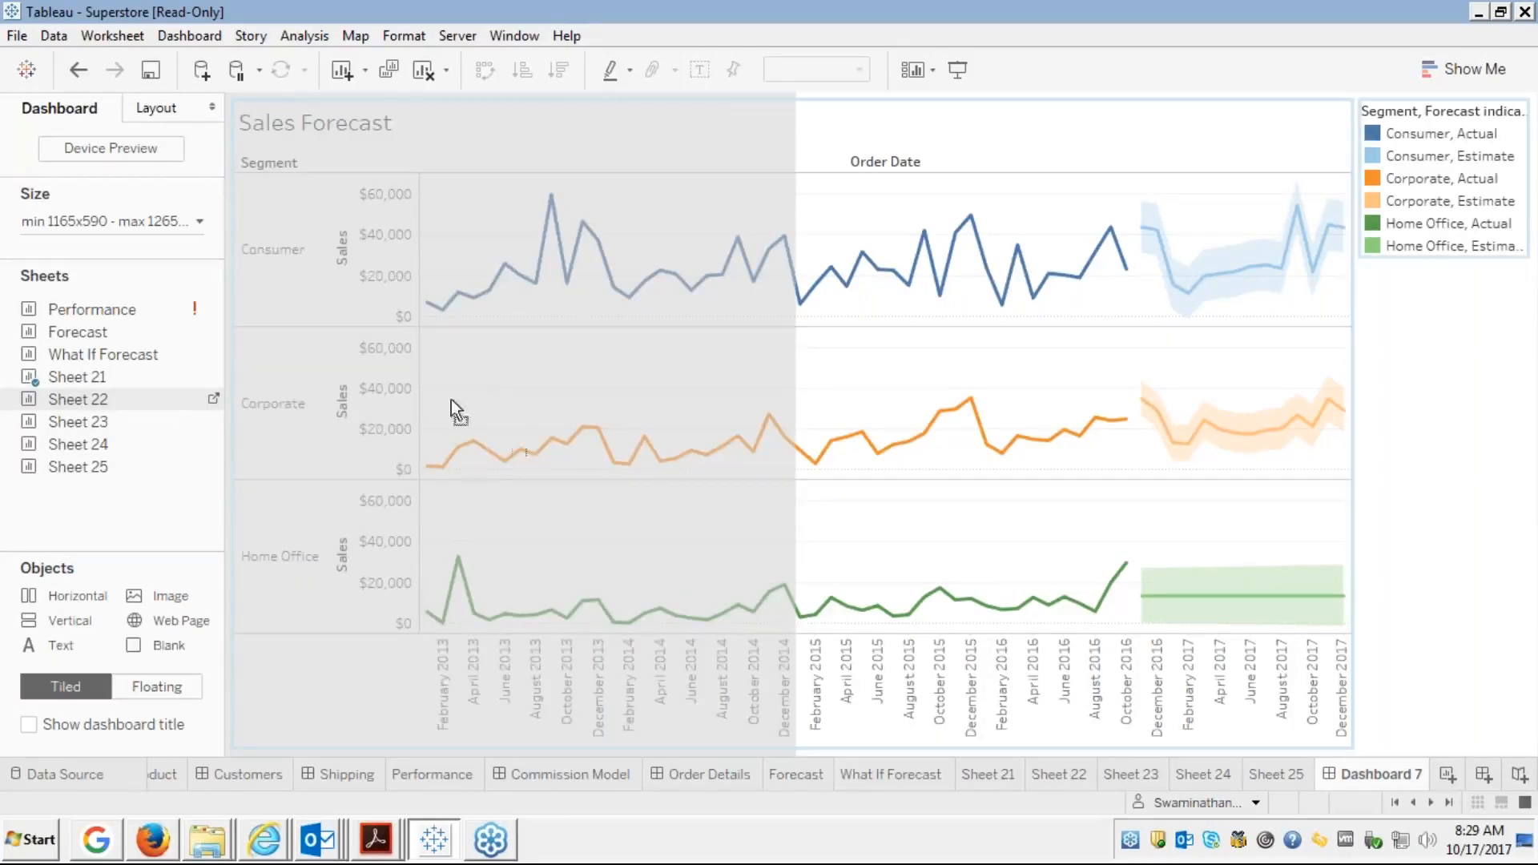
mouse_move(719, 441)
mouse_down()
mouse_move(829, 424)
mouse_move(965, 442)
mouse_move(892, 530)
mouse_move(814, 539)
mouse_move(630, 383)
mouse_up()
mouse_move(636, 394)
mouse_down()
mouse_move(713, 433)
mouse_move(809, 520)
mouse_up()
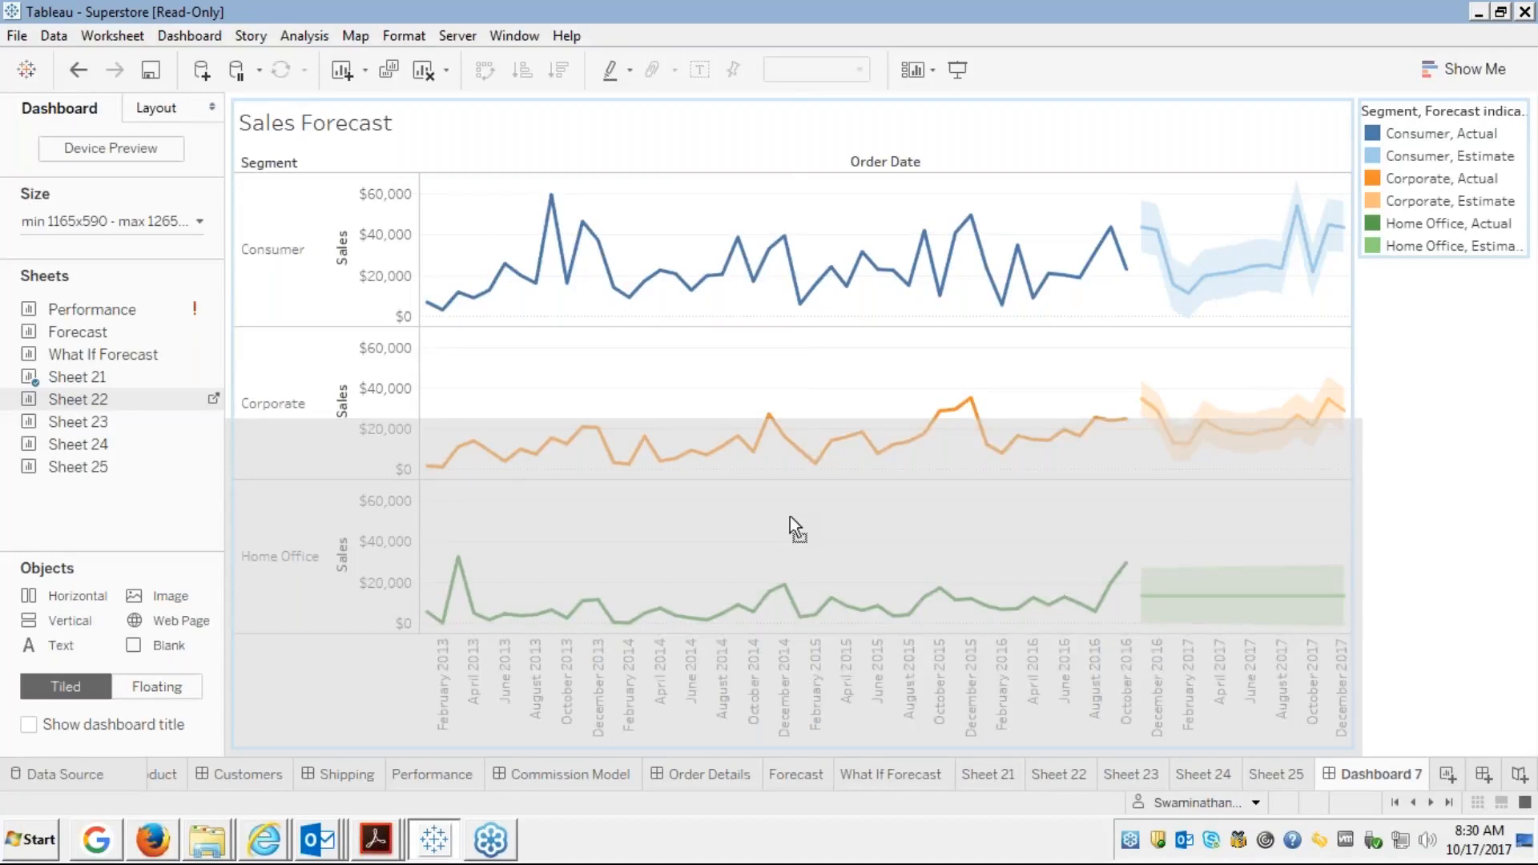
drag(790, 516, 370, 421)
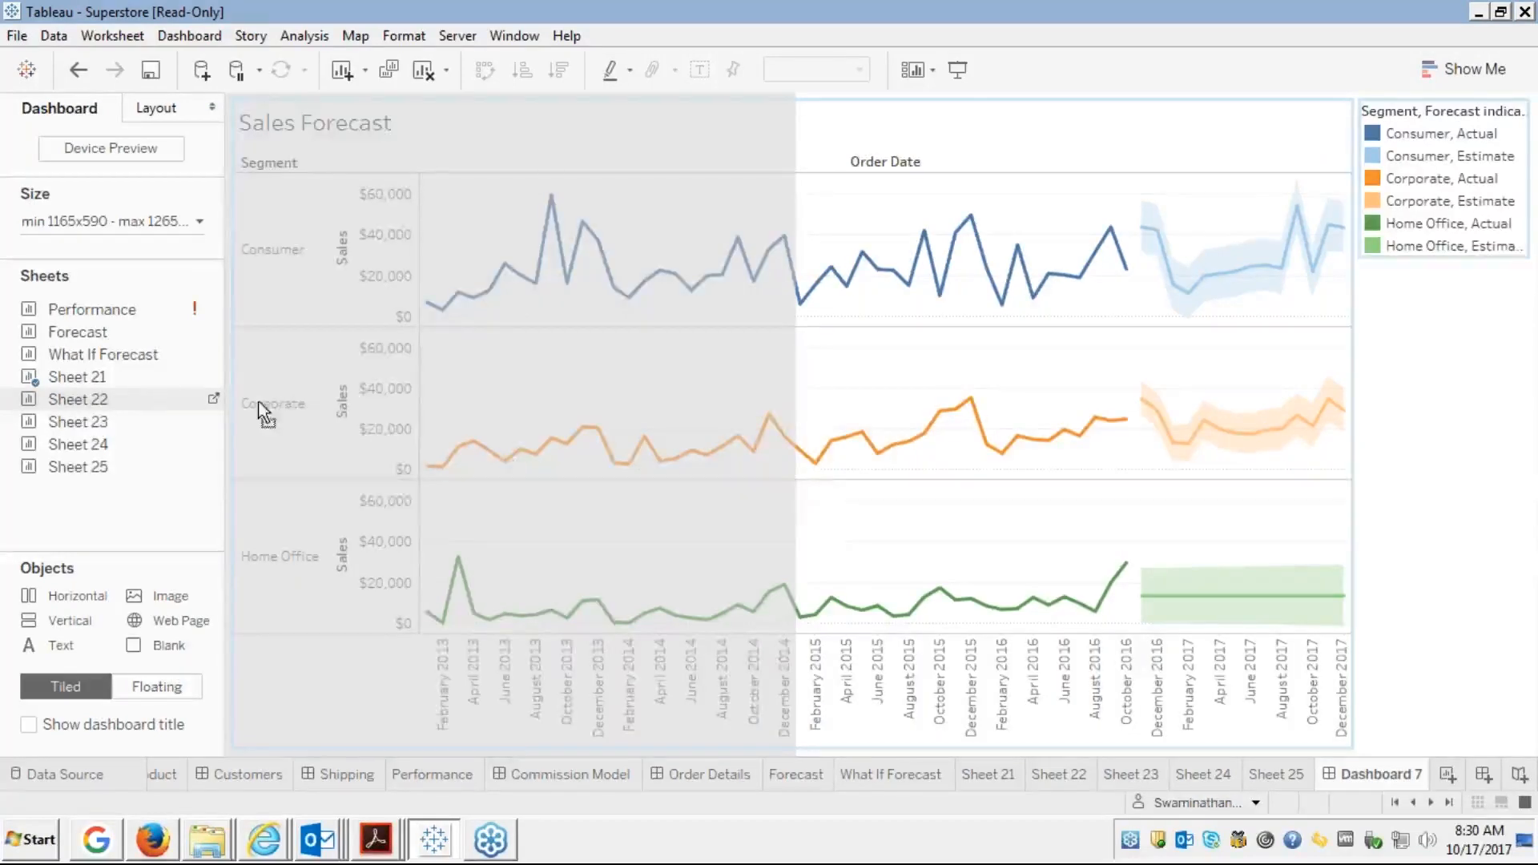
mouse_move(263, 413)
mouse_down()
mouse_move(104, 392)
mouse_move(82, 415)
mouse_up()
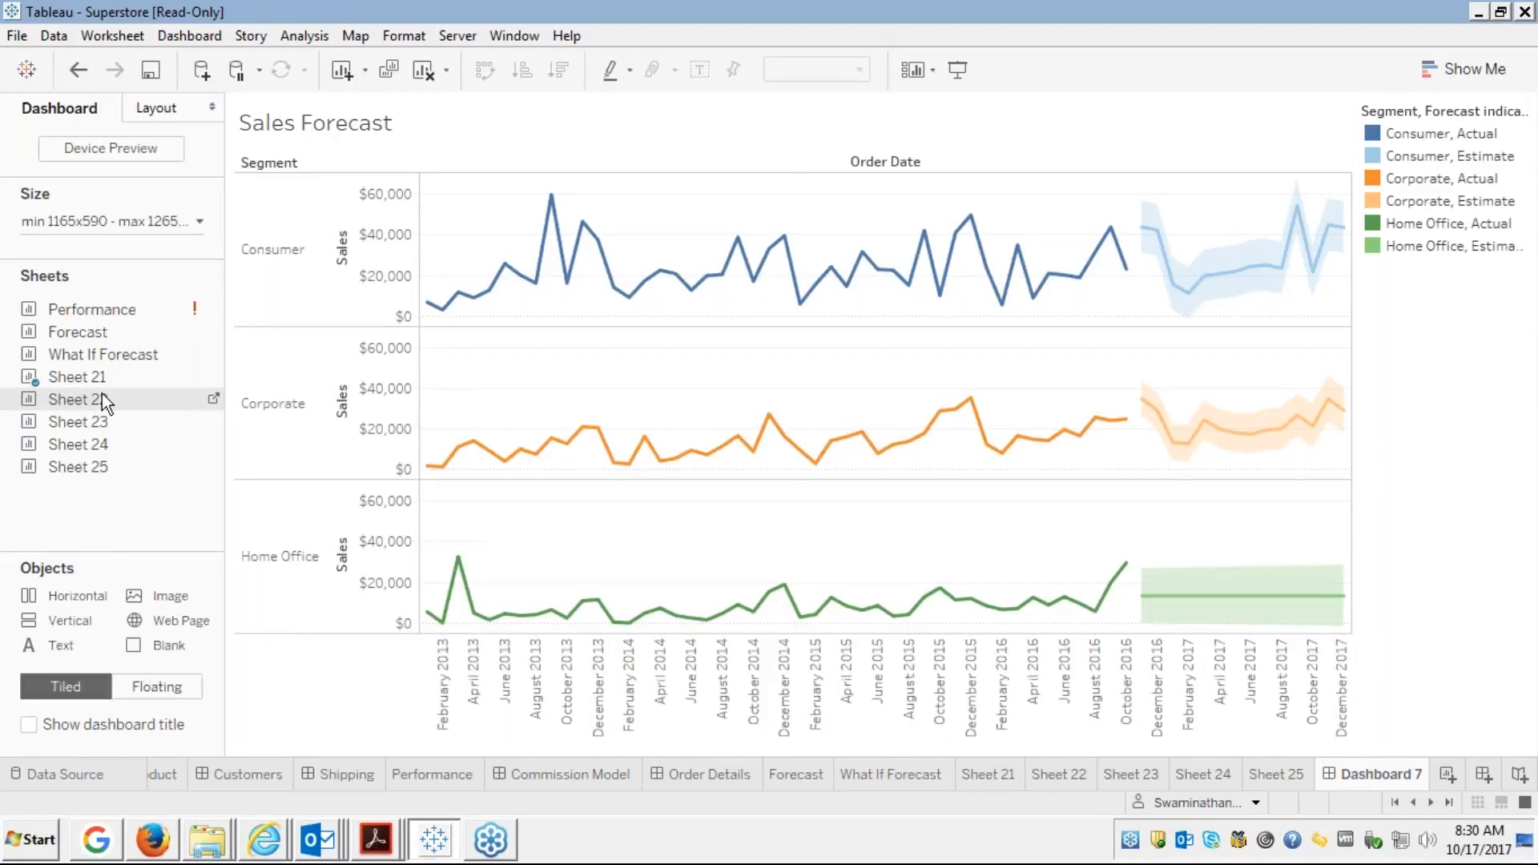
Try Sheet 22 in the lower half, remove it, then place it above Sales Forecast
mouse_move(103, 393)
mouse_down()
mouse_move(173, 423)
mouse_move(126, 401)
mouse_move(363, 450)
mouse_up()
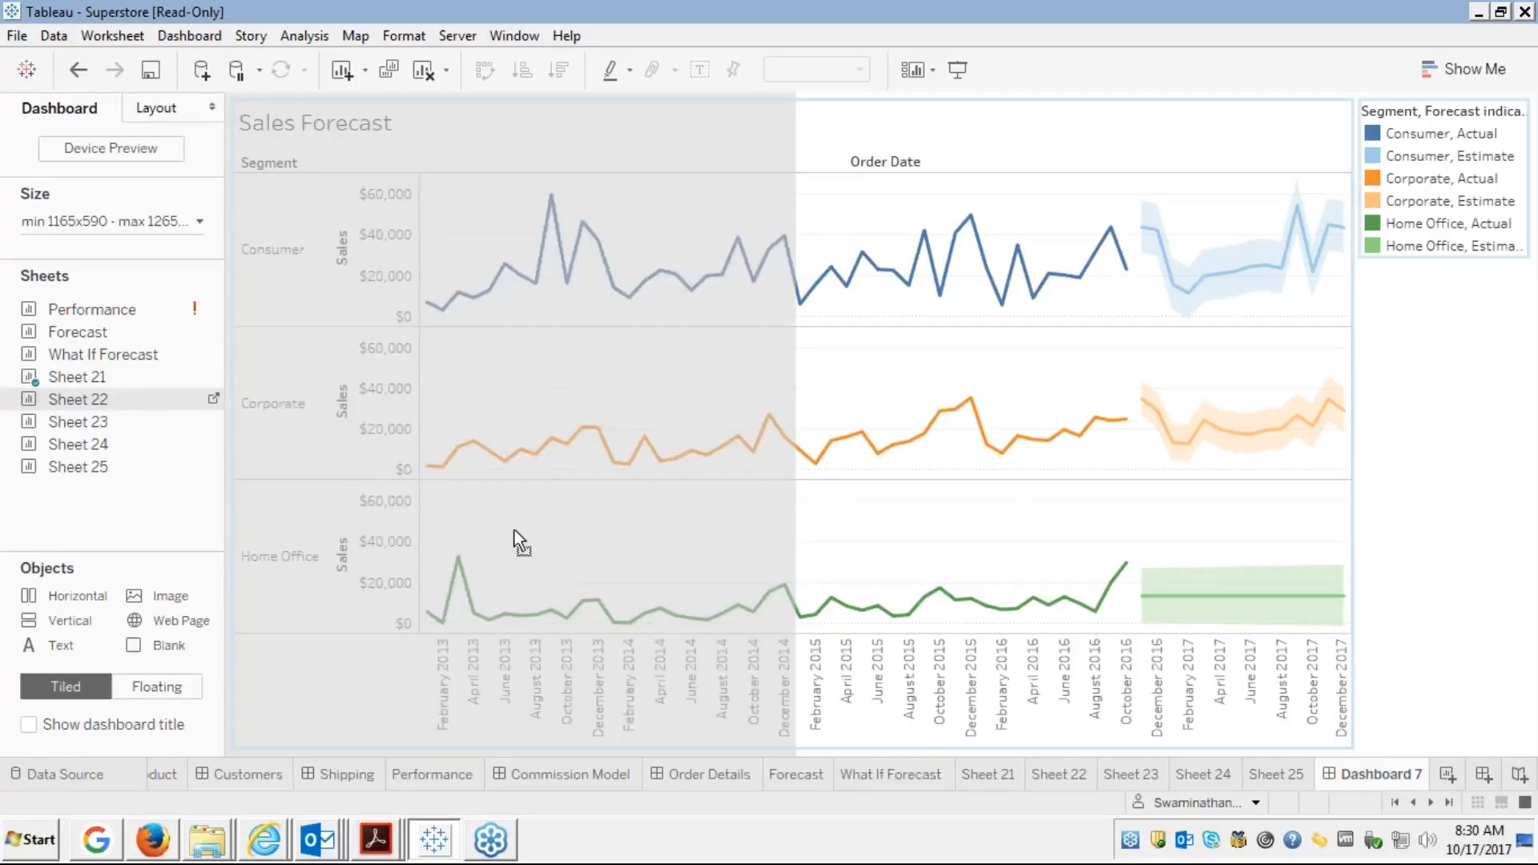
mouse_move(548, 549)
mouse_down()
mouse_move(725, 548)
mouse_move(773, 588)
mouse_move(541, 400)
mouse_up()
mouse_move(721, 436)
mouse_down()
mouse_move(812, 455)
mouse_move(458, 358)
mouse_move(662, 406)
mouse_move(870, 484)
mouse_up()
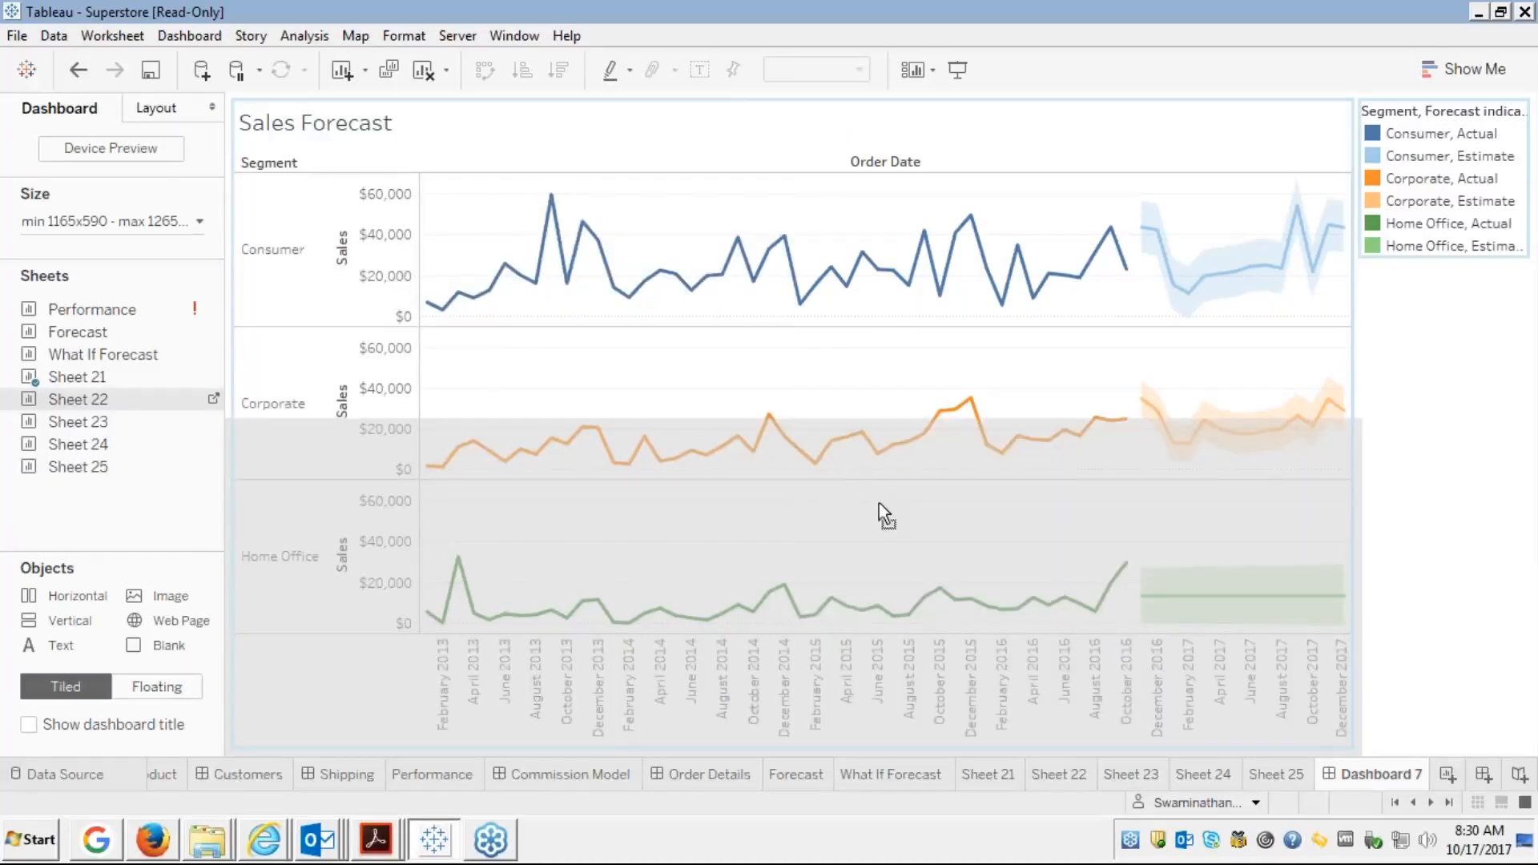
drag(871, 521, 870, 526)
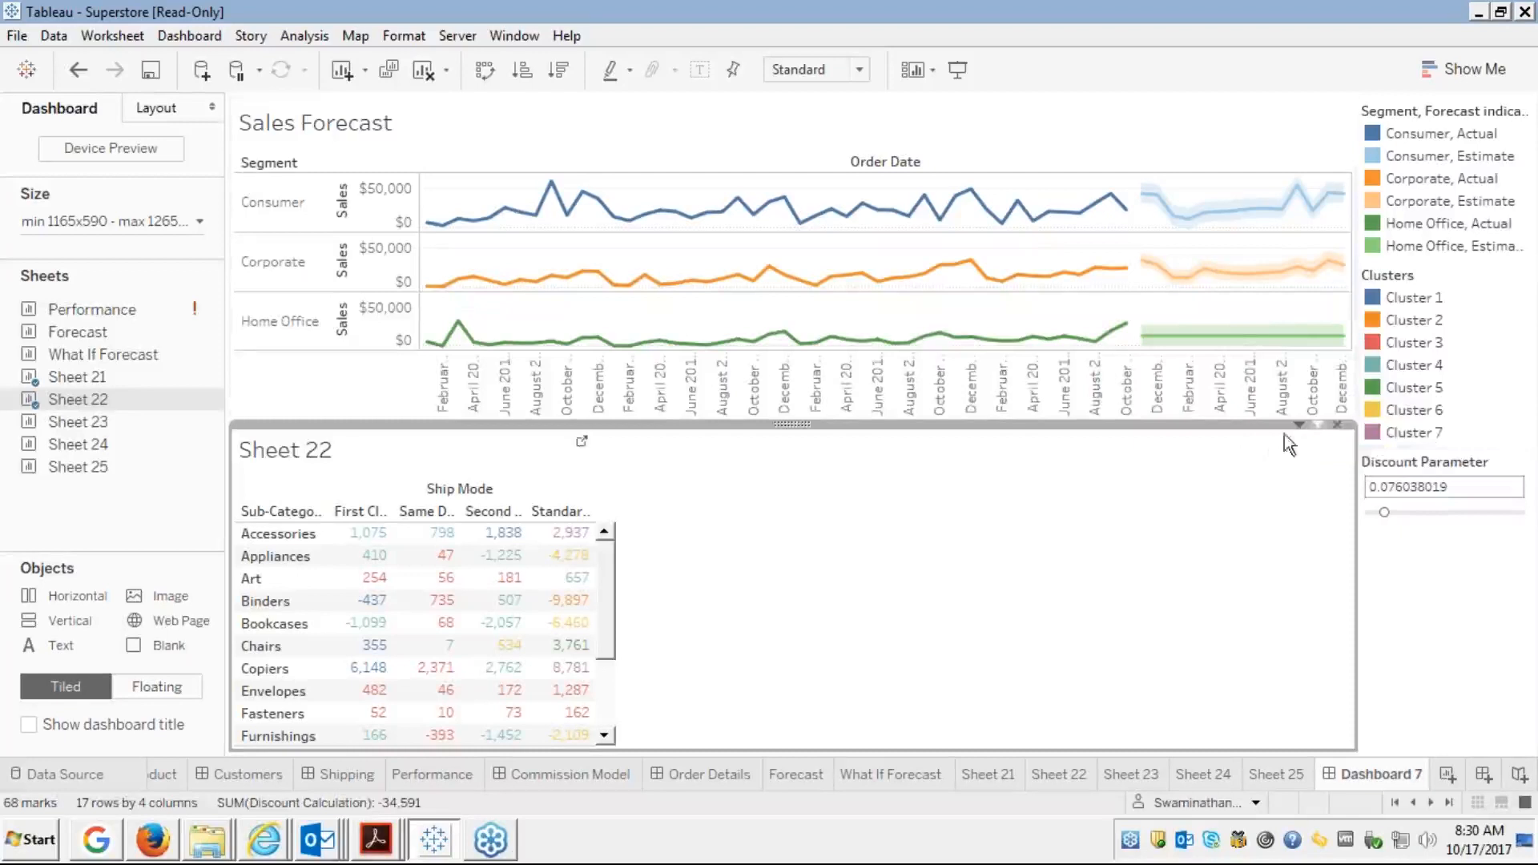
click(1336, 425)
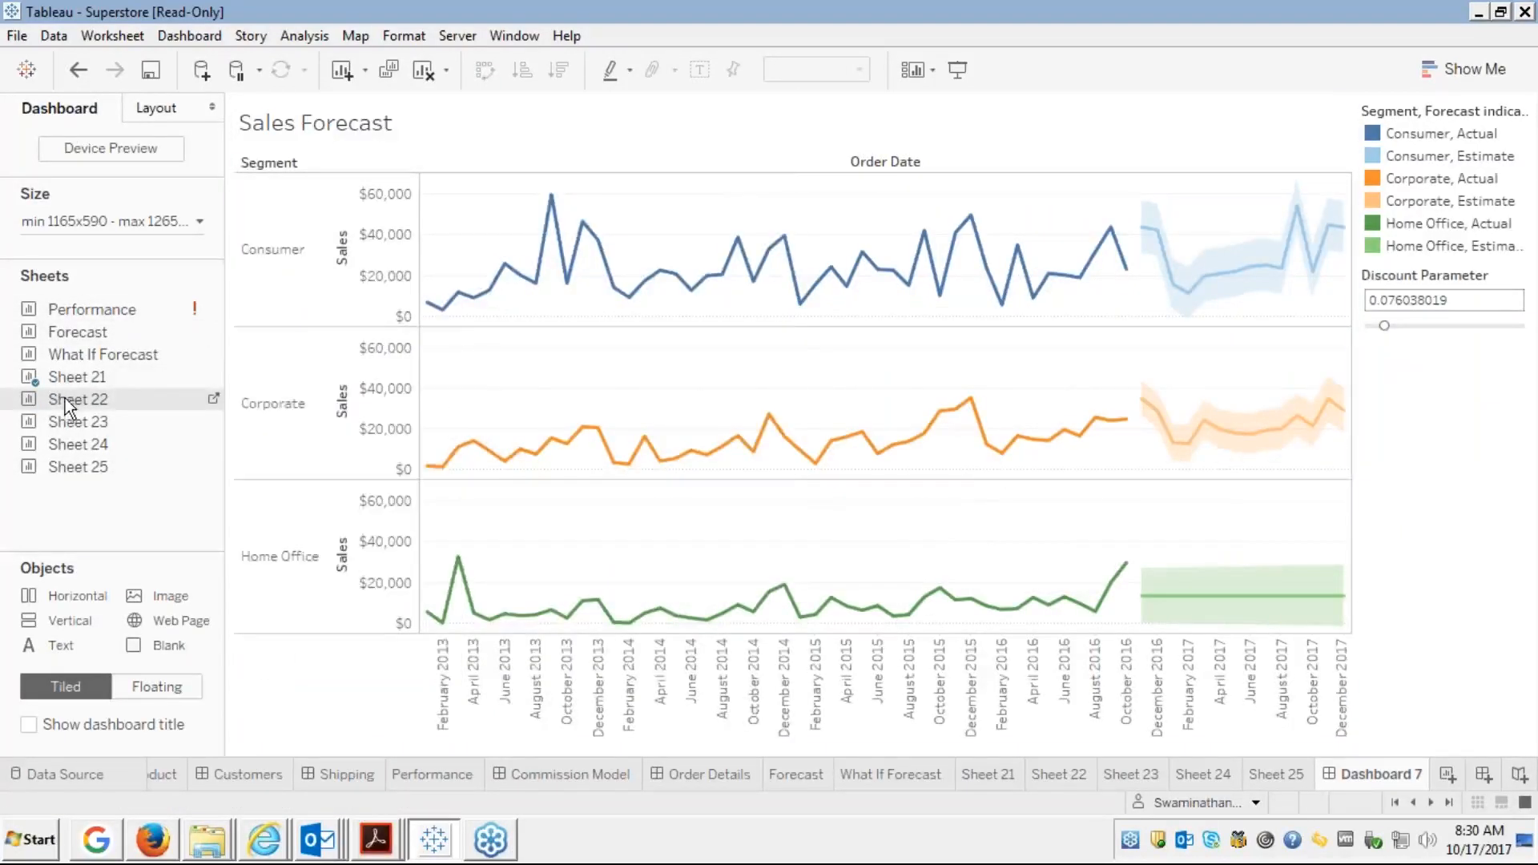
drag(65, 397, 665, 204)
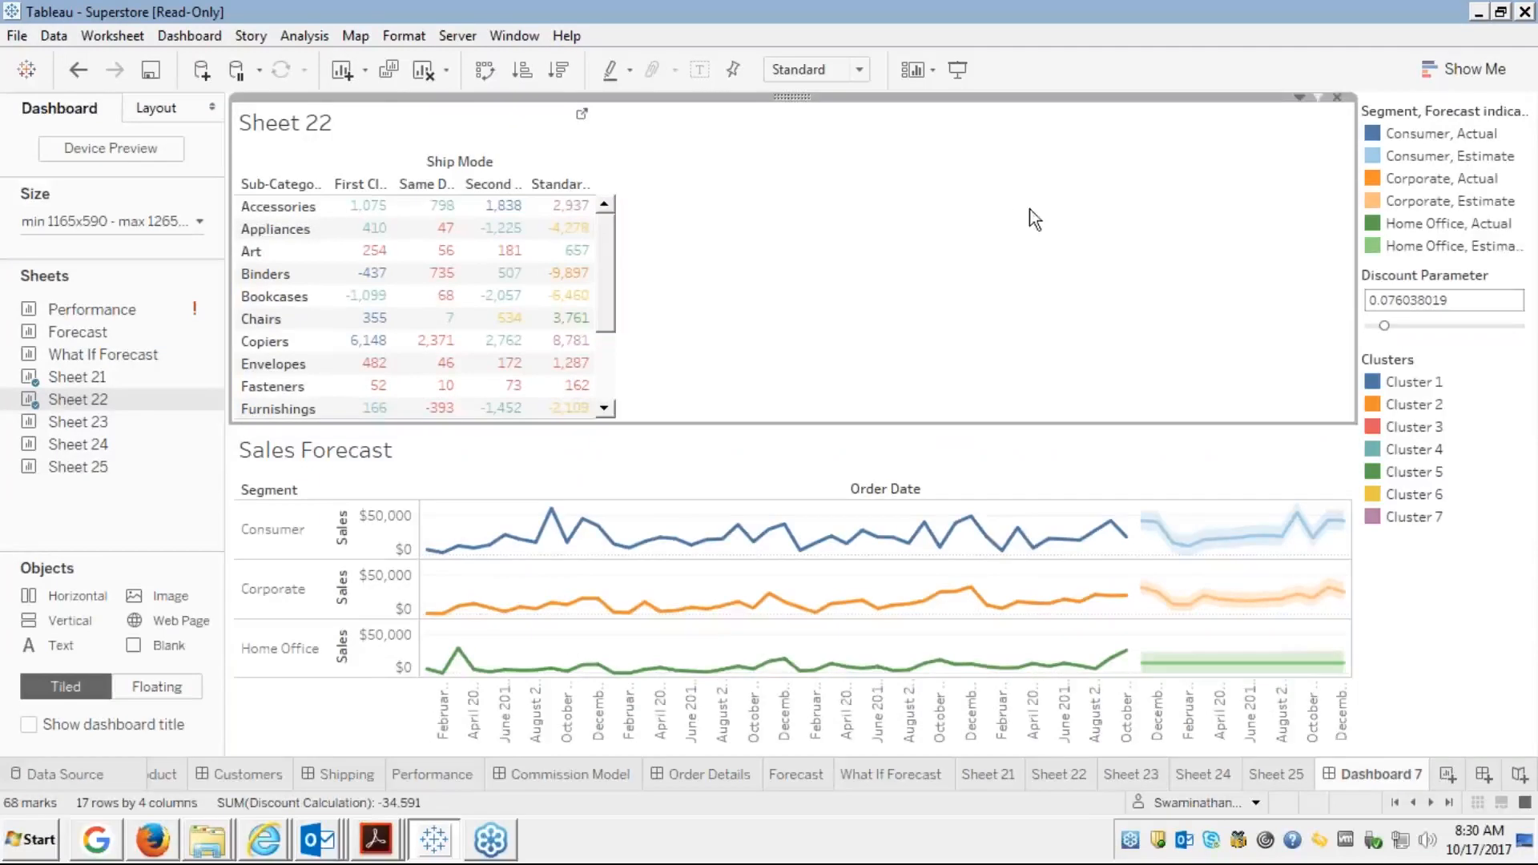
Set the Sheet 22 crosstab to Entire View fit and hide its Sheet 22 title
click(860, 71)
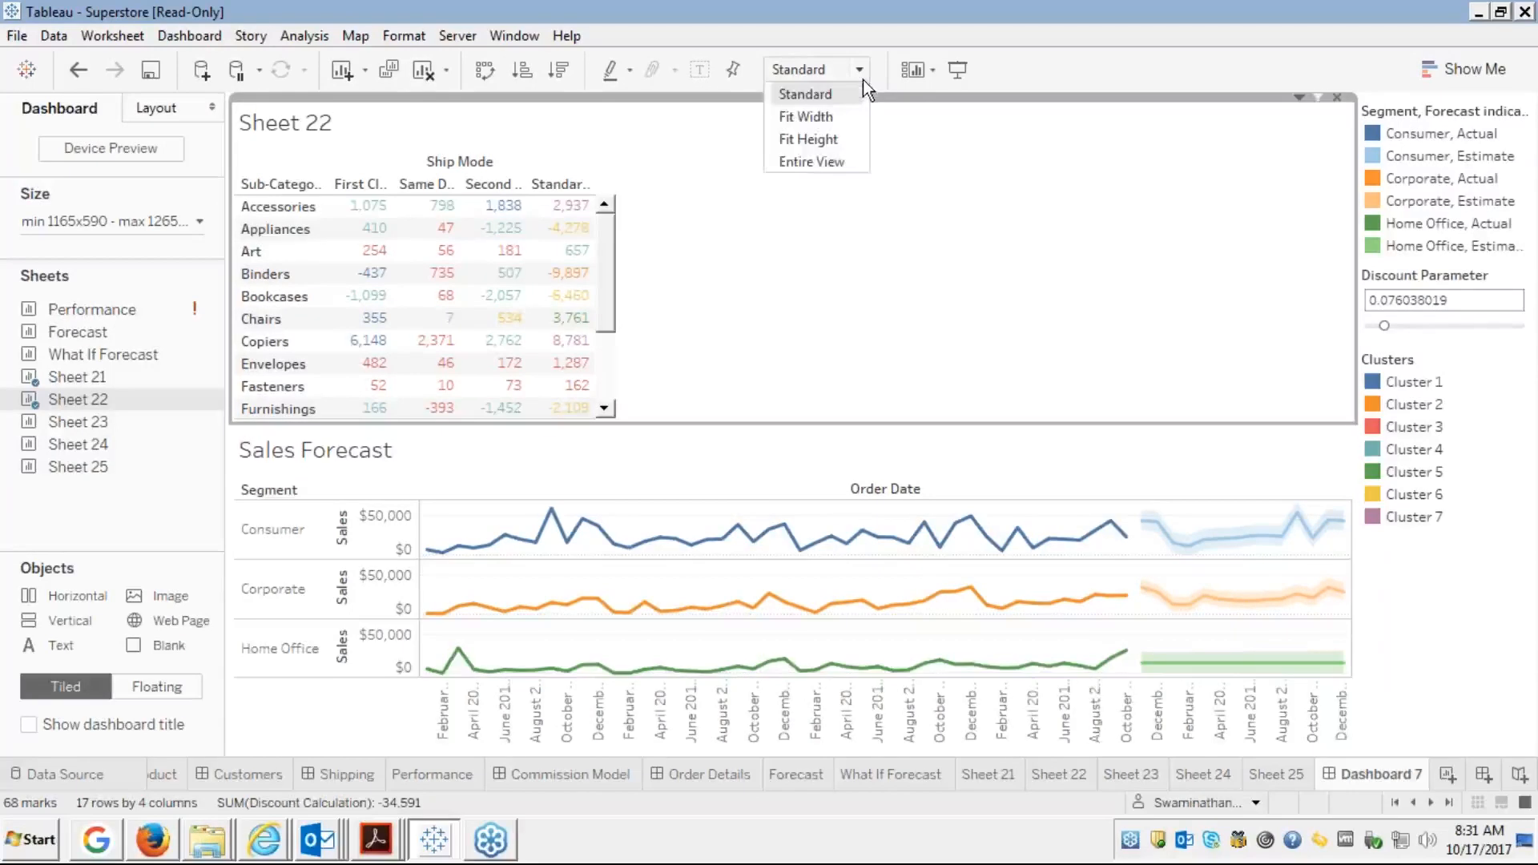
click(801, 165)
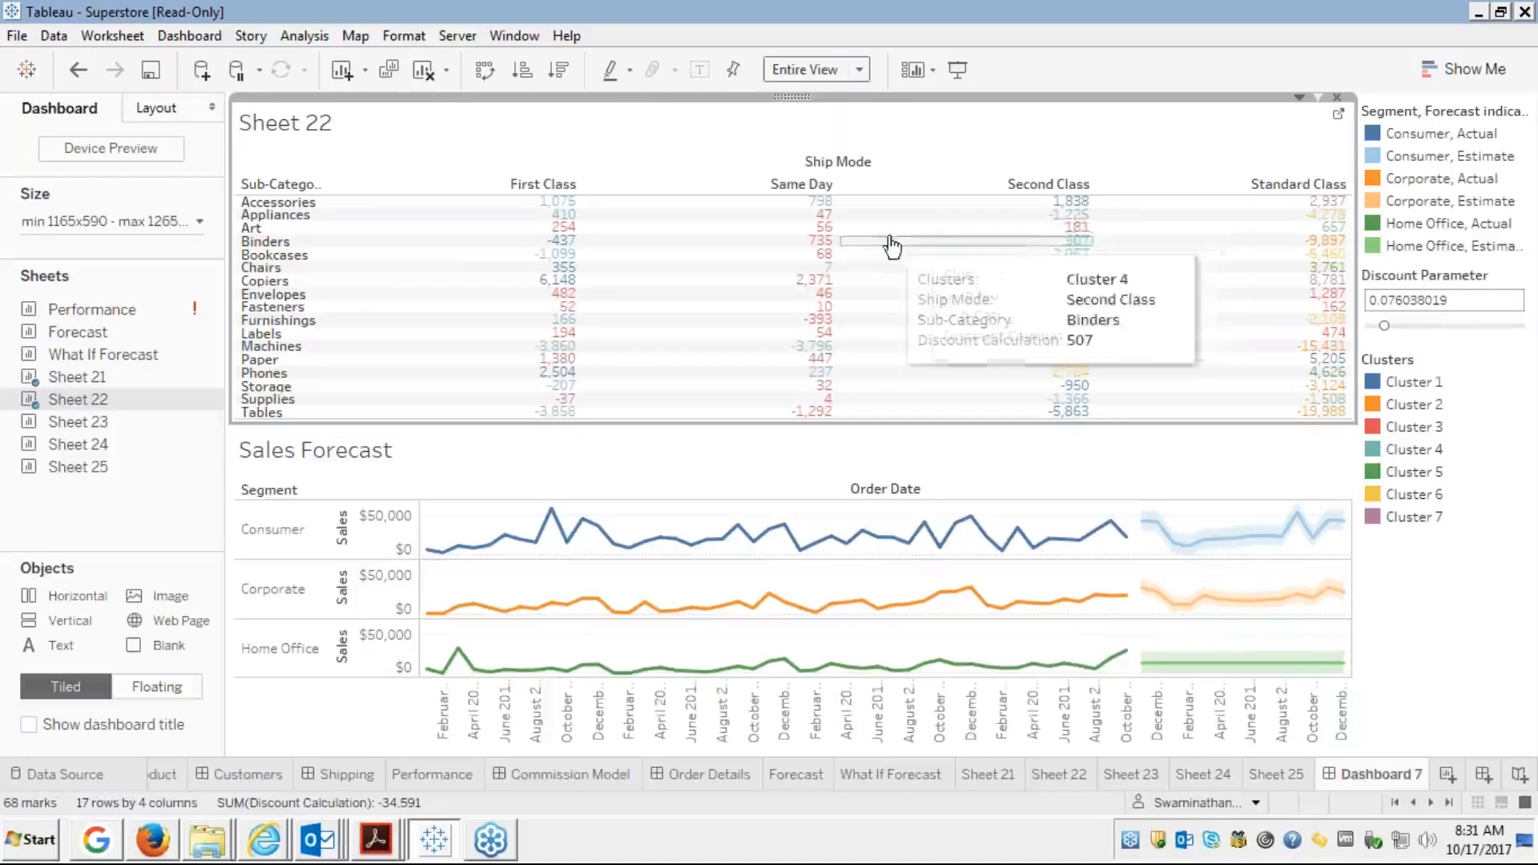
right_click(393, 128)
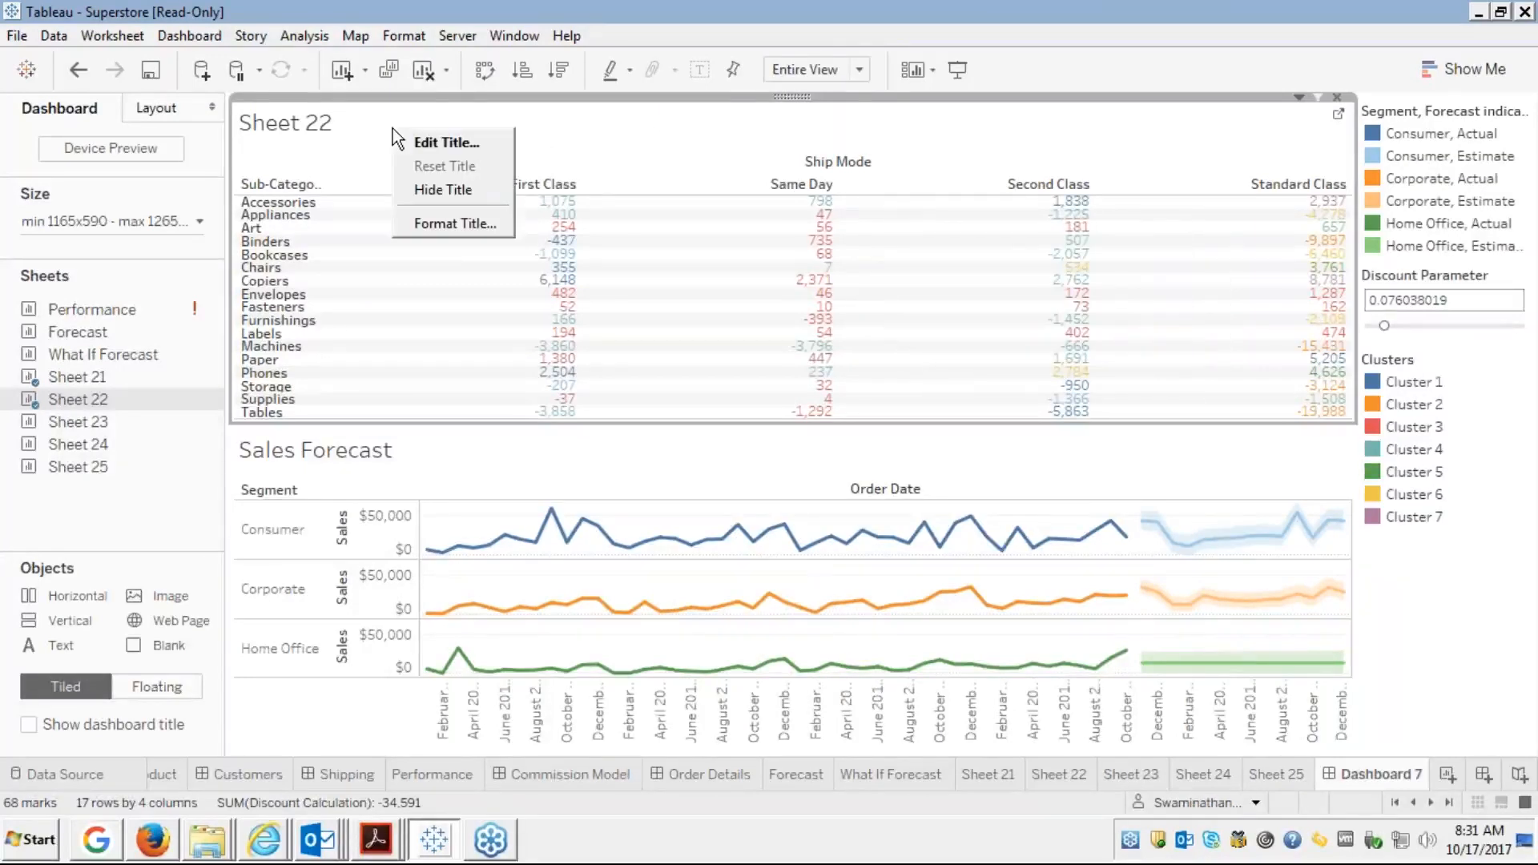
click(437, 194)
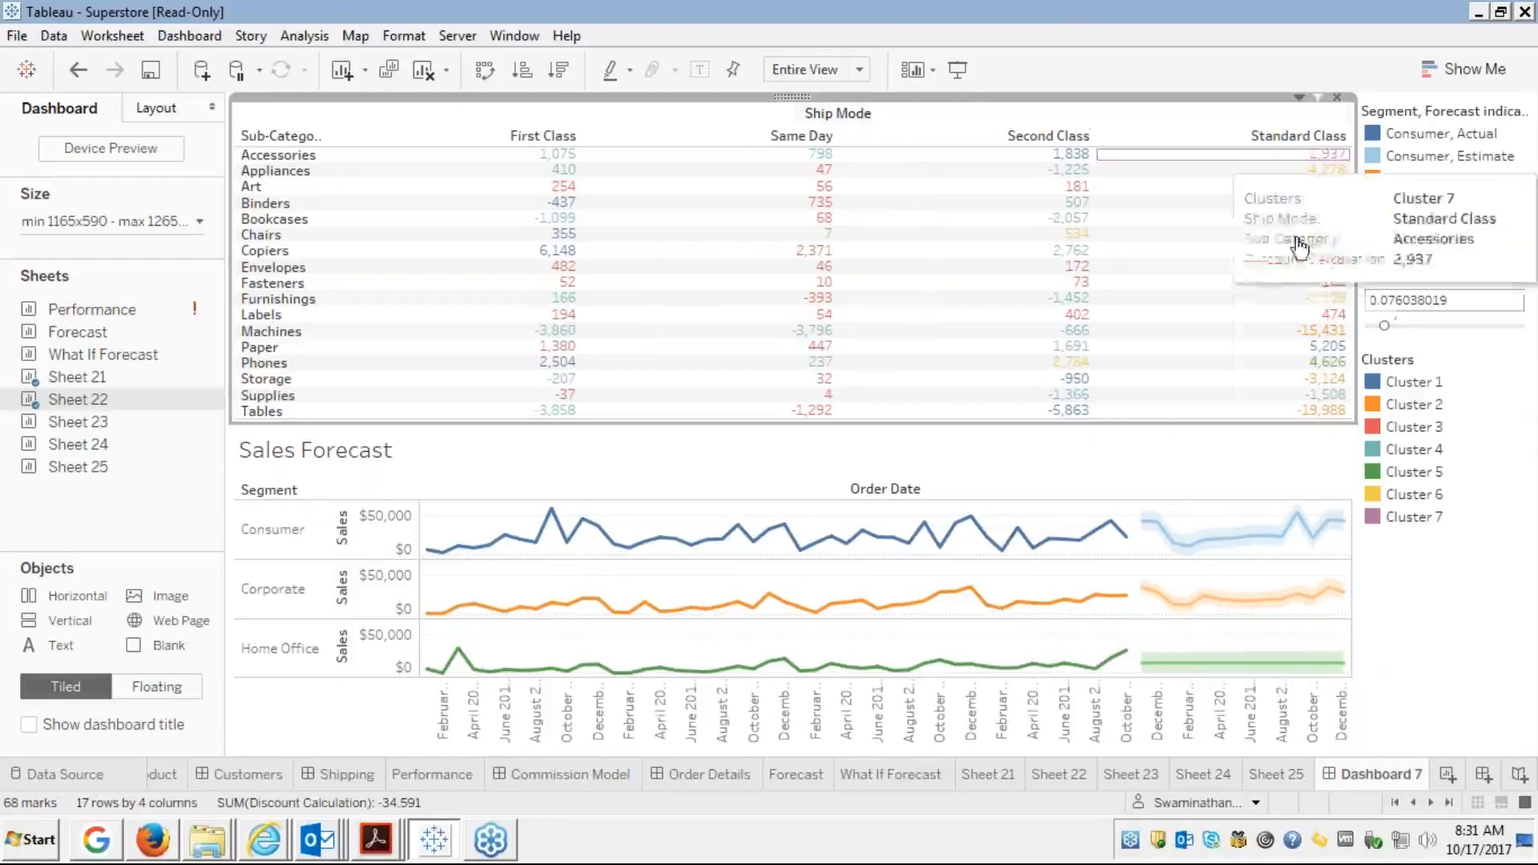
click(626, 461)
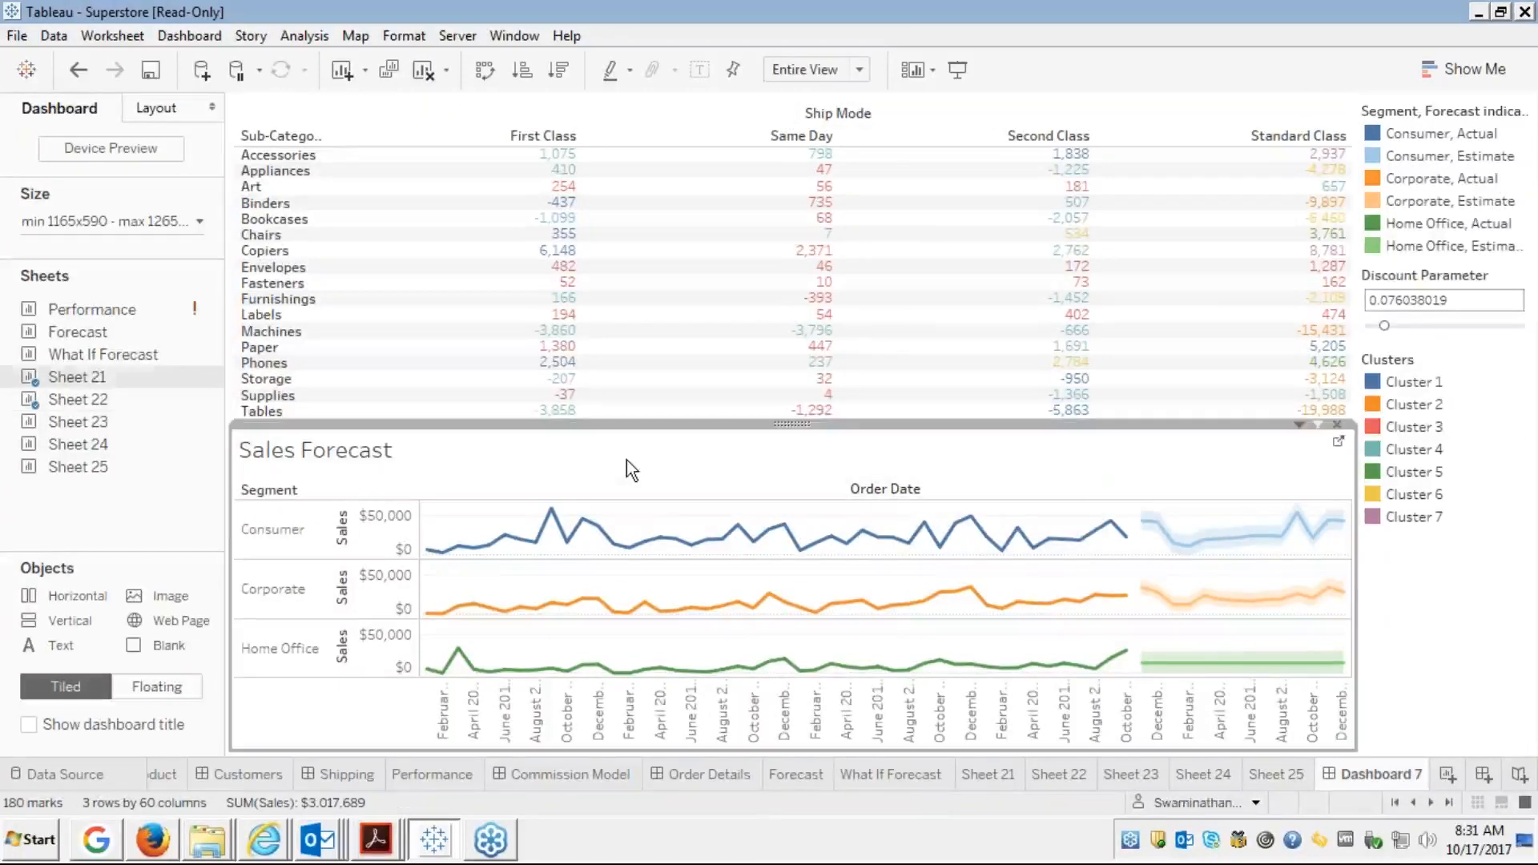
click(459, 171)
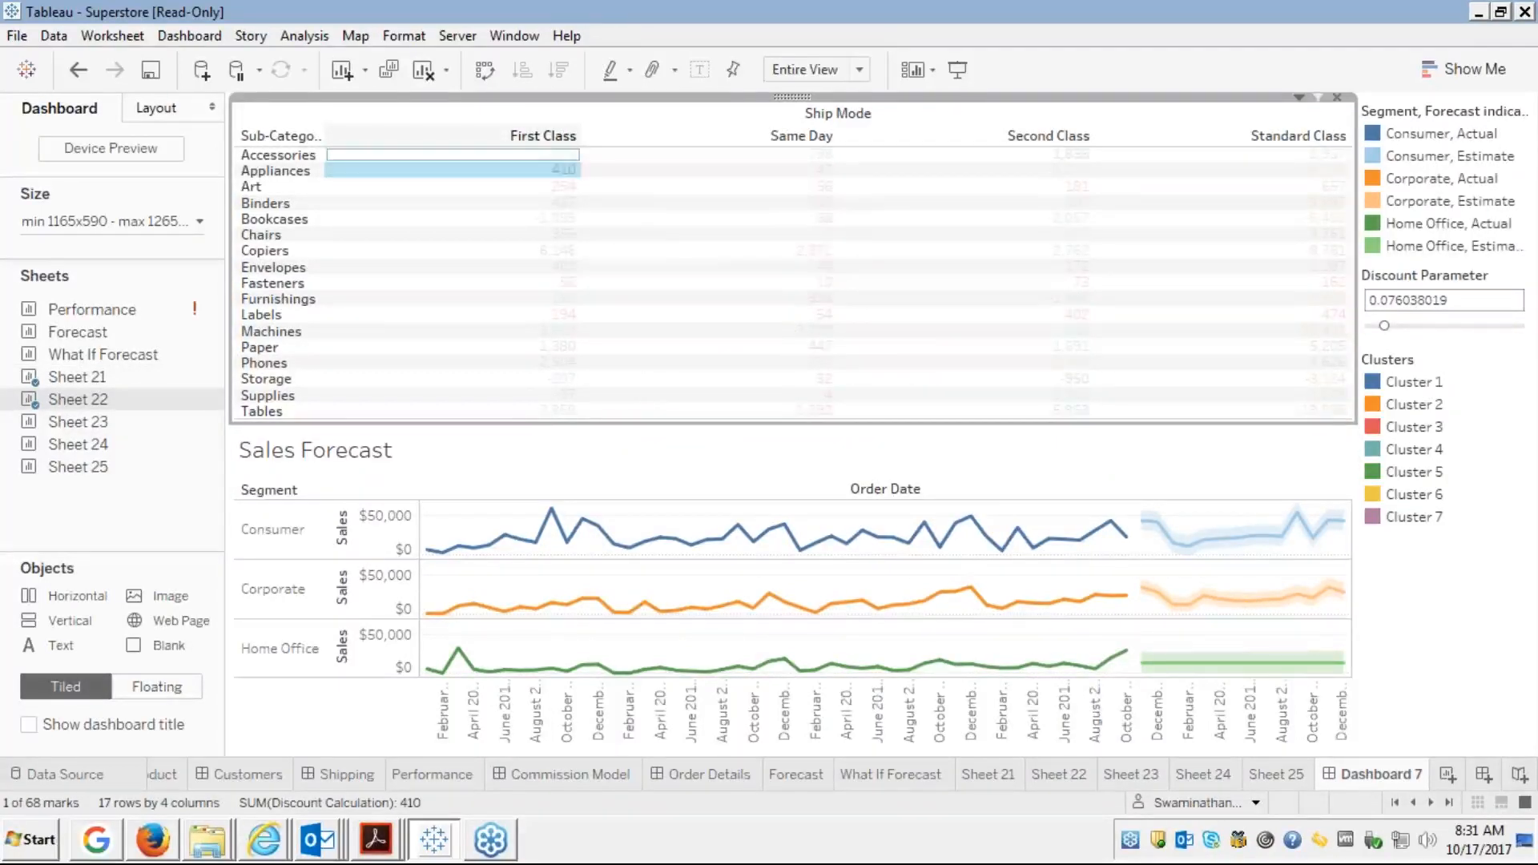
click(561, 170)
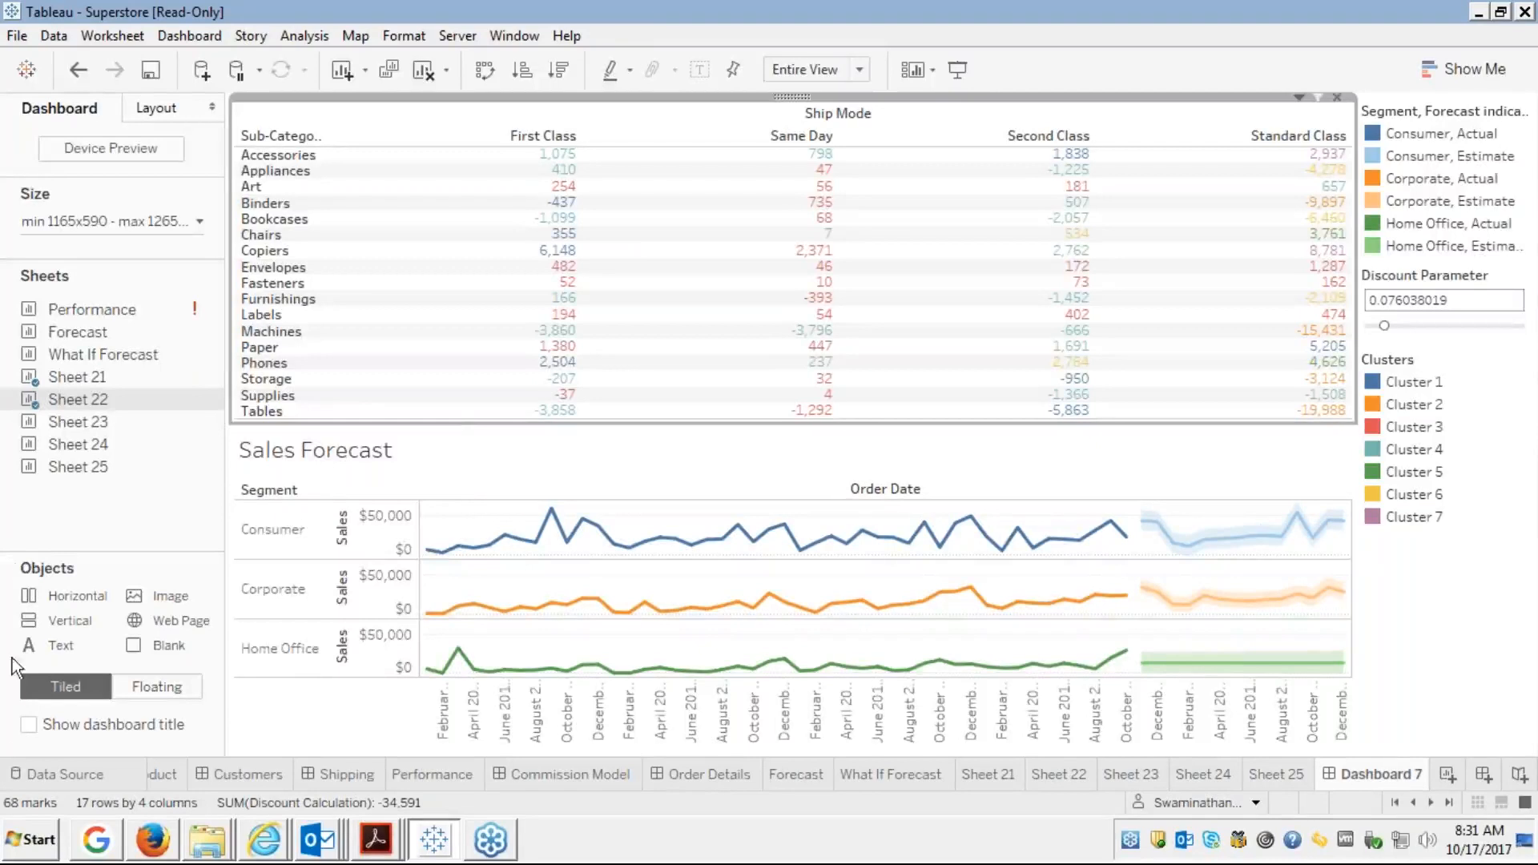
Place the Sheet 23 scatter plot to the right of the crosstab
mouse_move(72, 424)
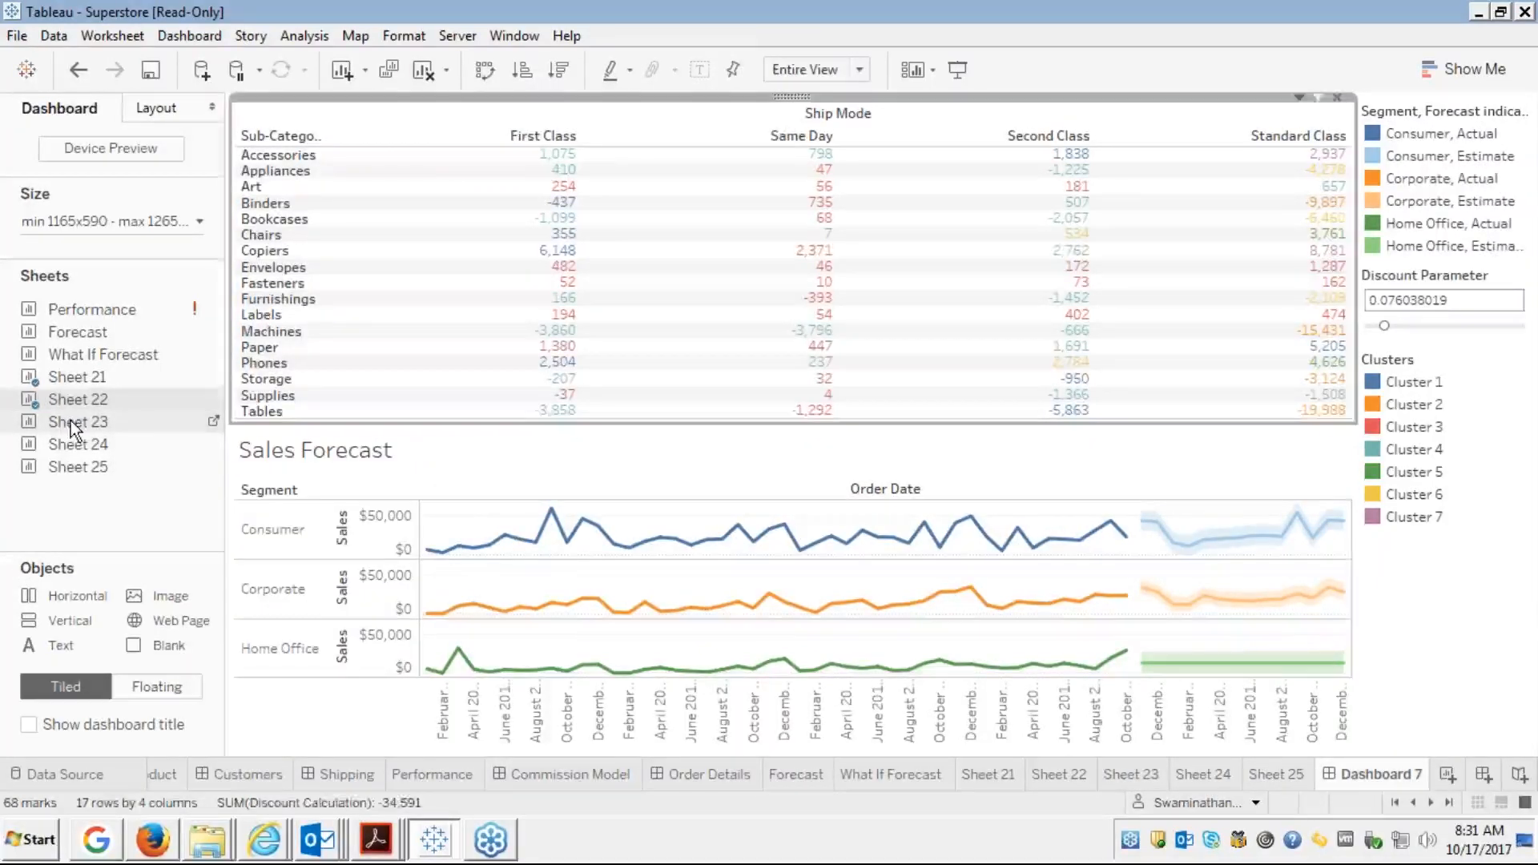
drag(71, 422, 735, 329)
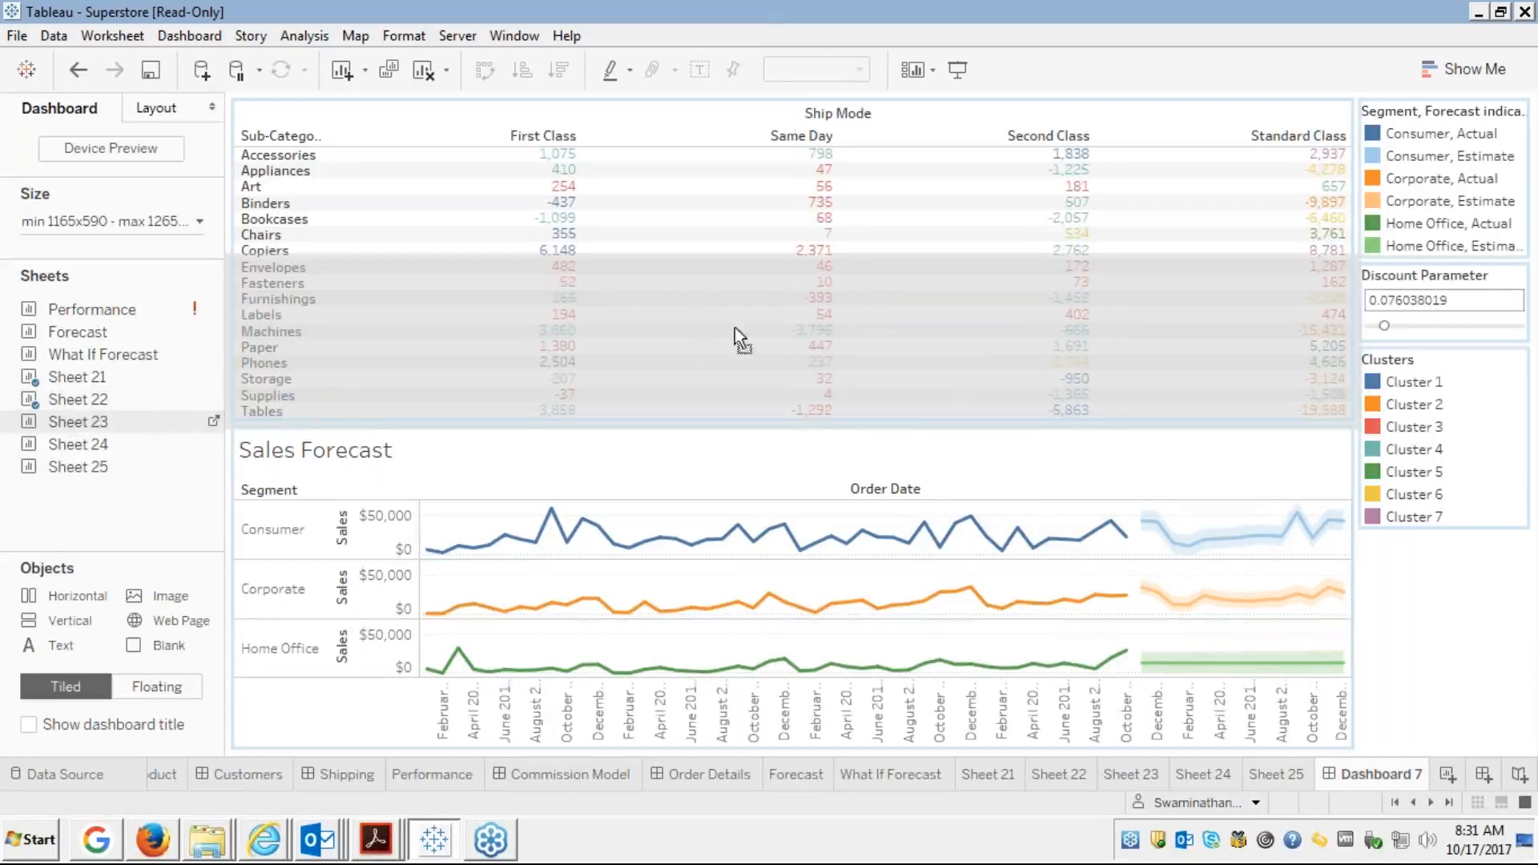
drag(977, 287, 1056, 262)
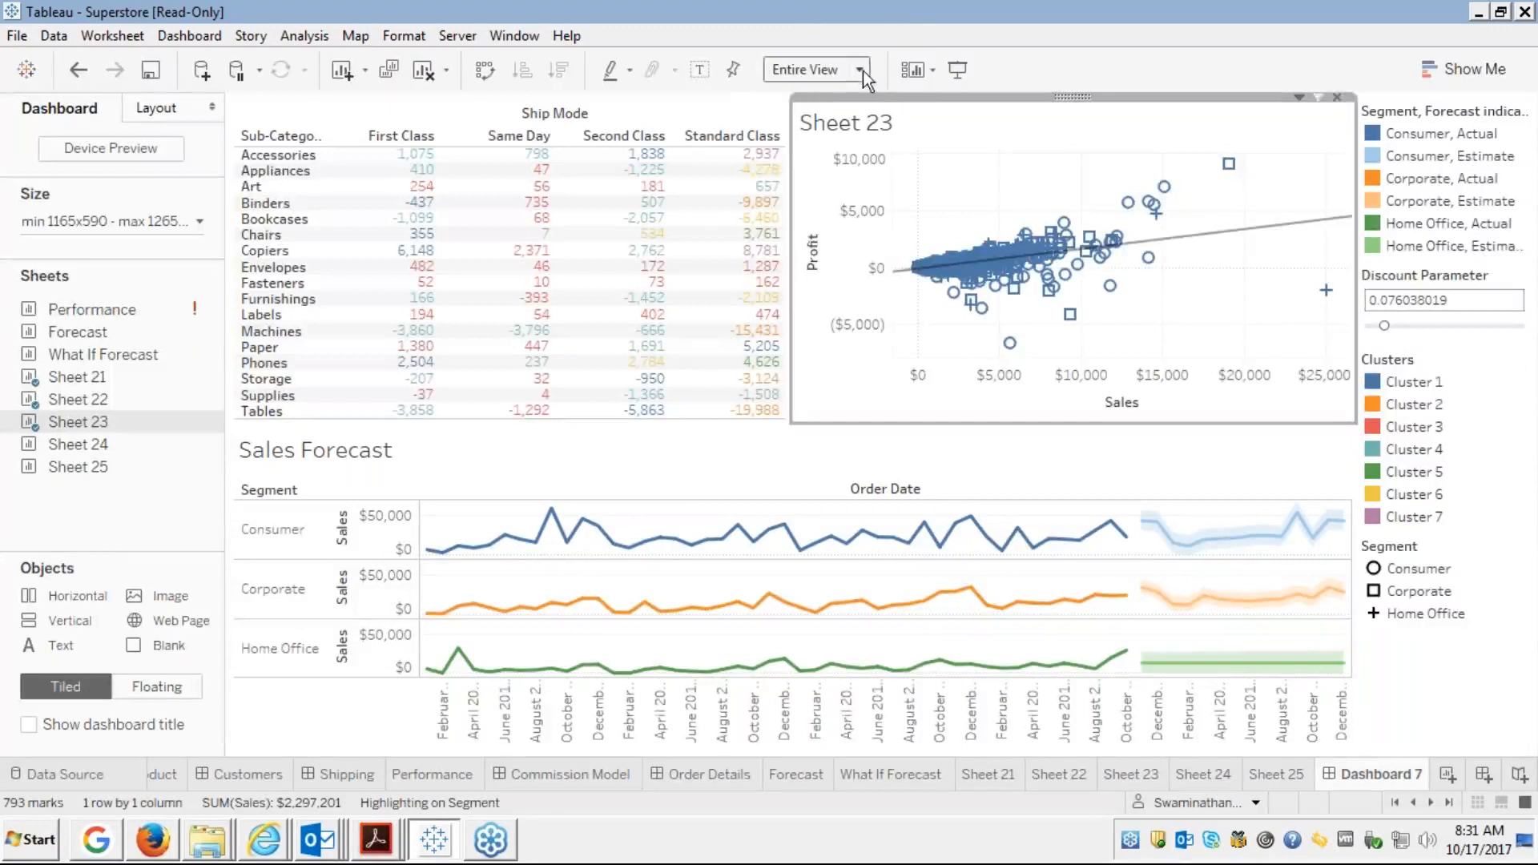
Set the crosstab's fit to Standard
click(703, 98)
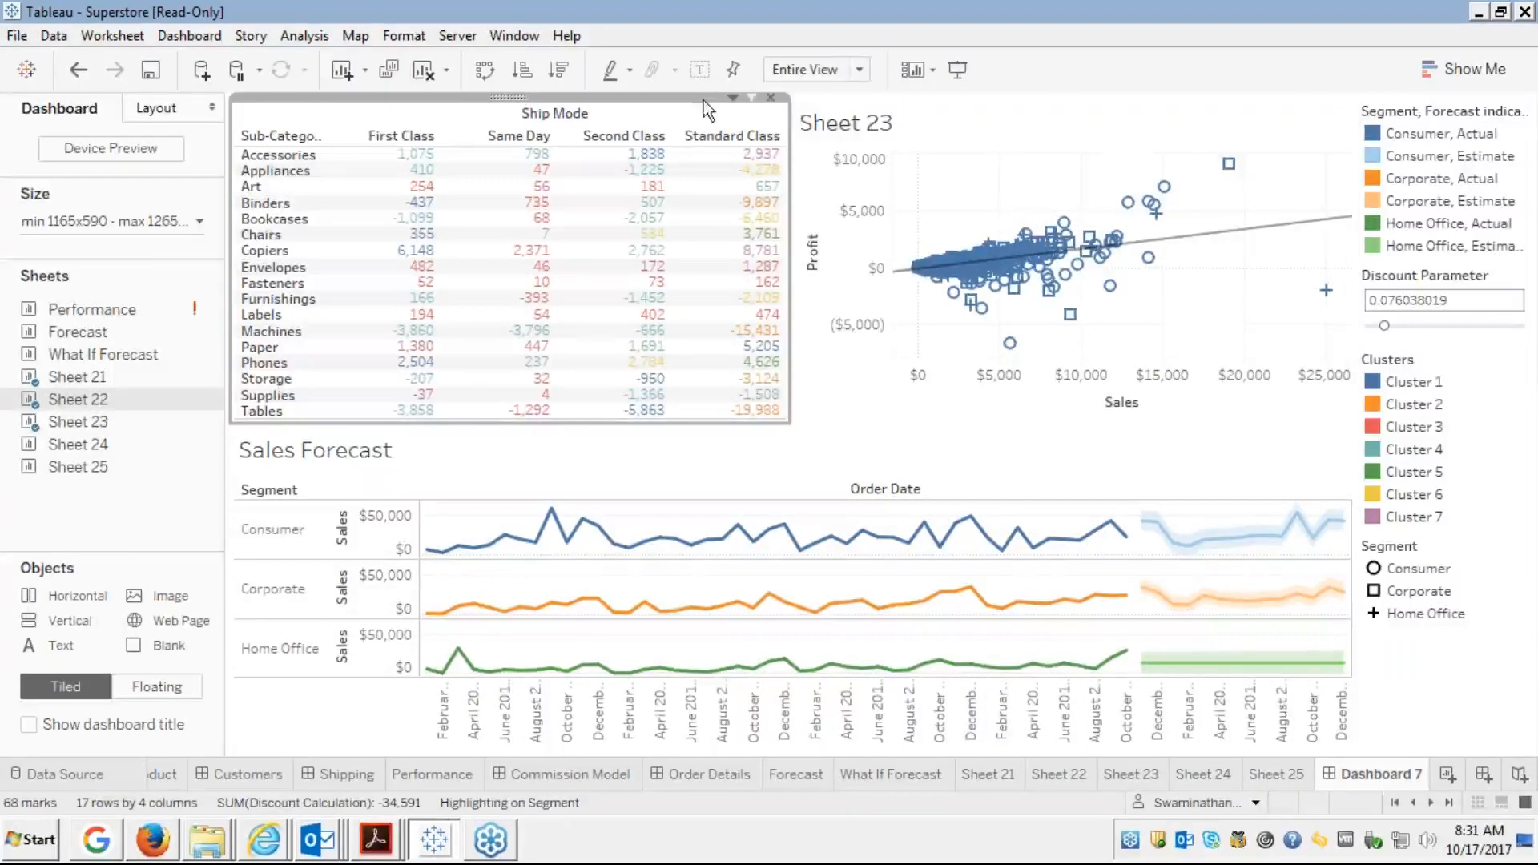
click(858, 70)
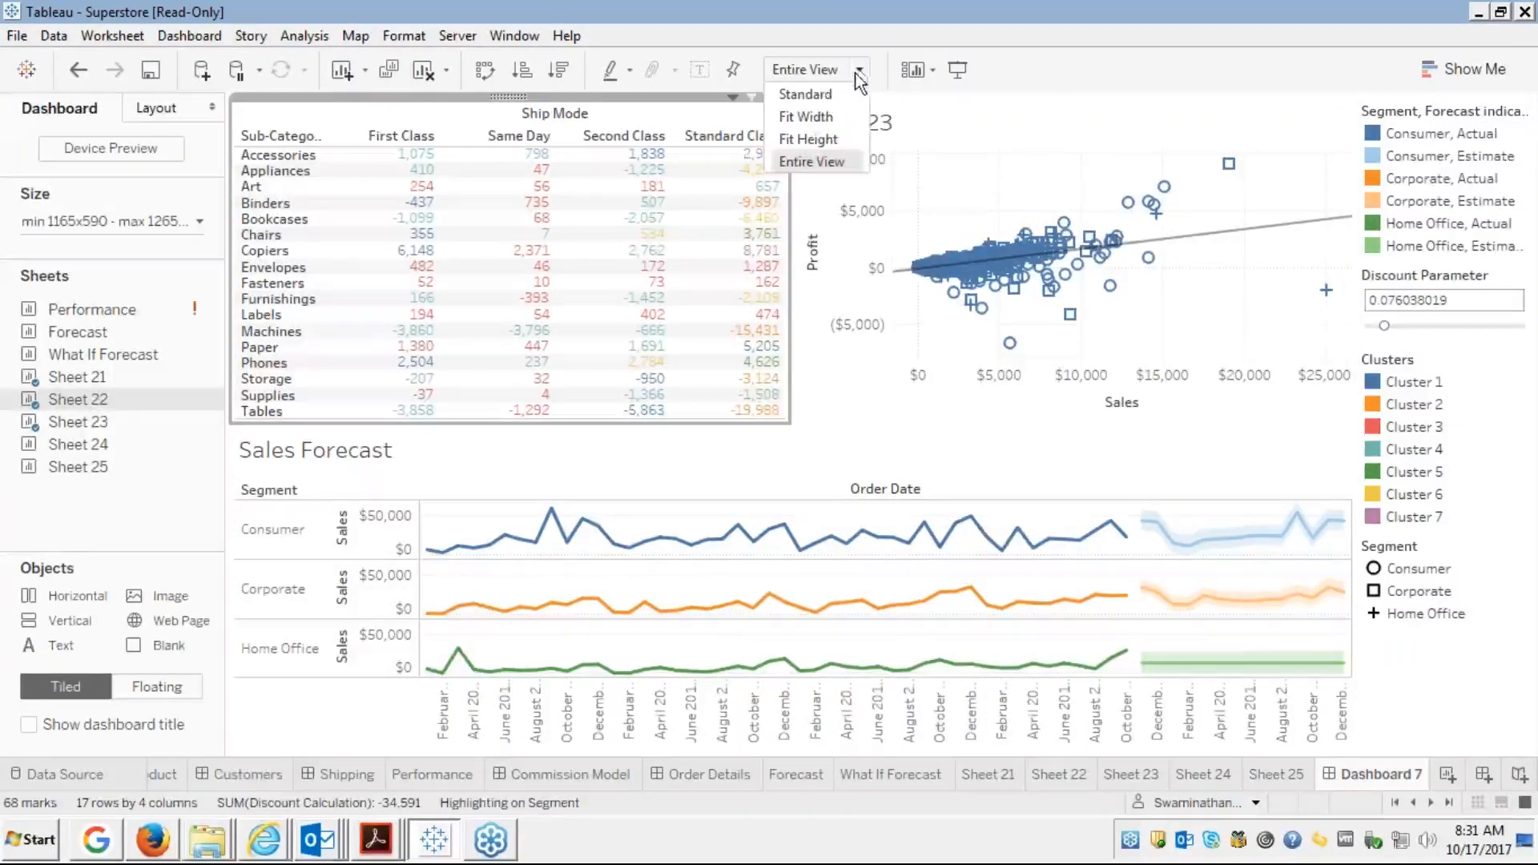
click(801, 95)
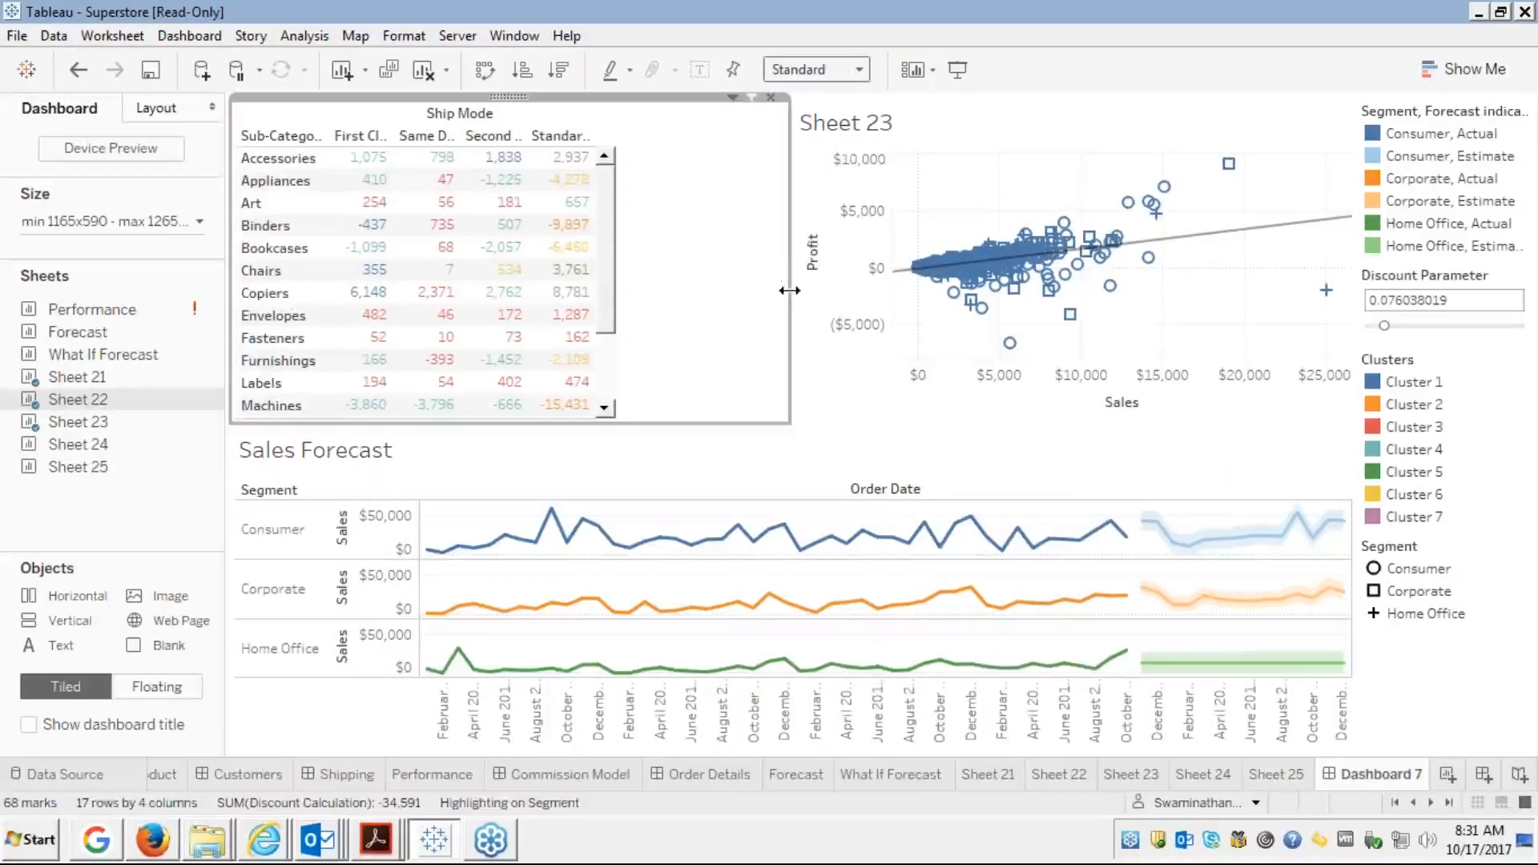
Drag the crosstab's right border left so it just fits its columns
drag(790, 290, 615, 311)
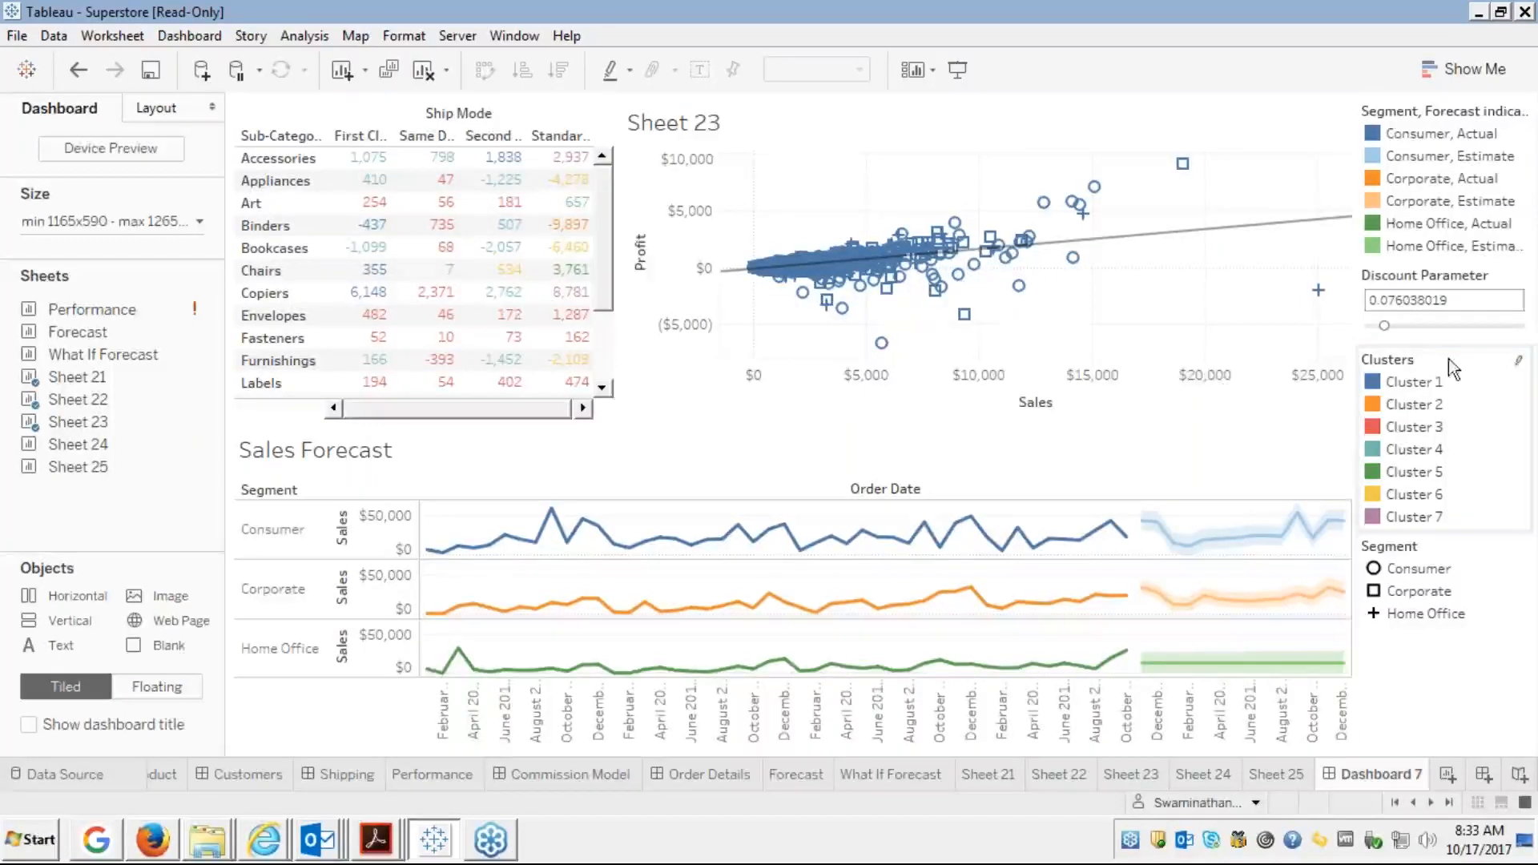
Remove the segment forecast colour legend from the dashboard
mouse_move(965, 313)
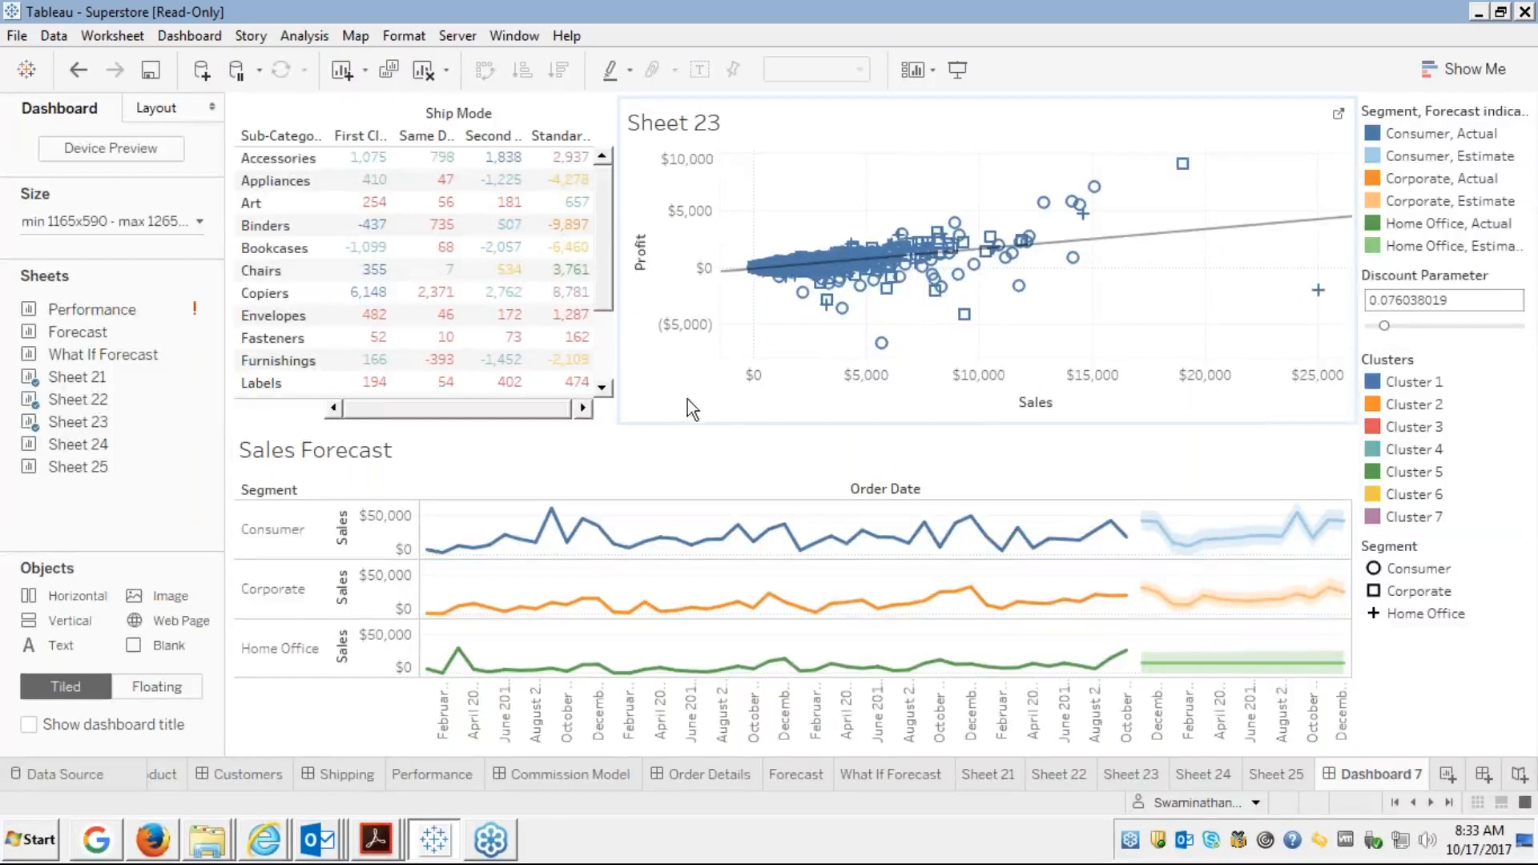
click(599, 373)
scroll(599, 373, down, 2)
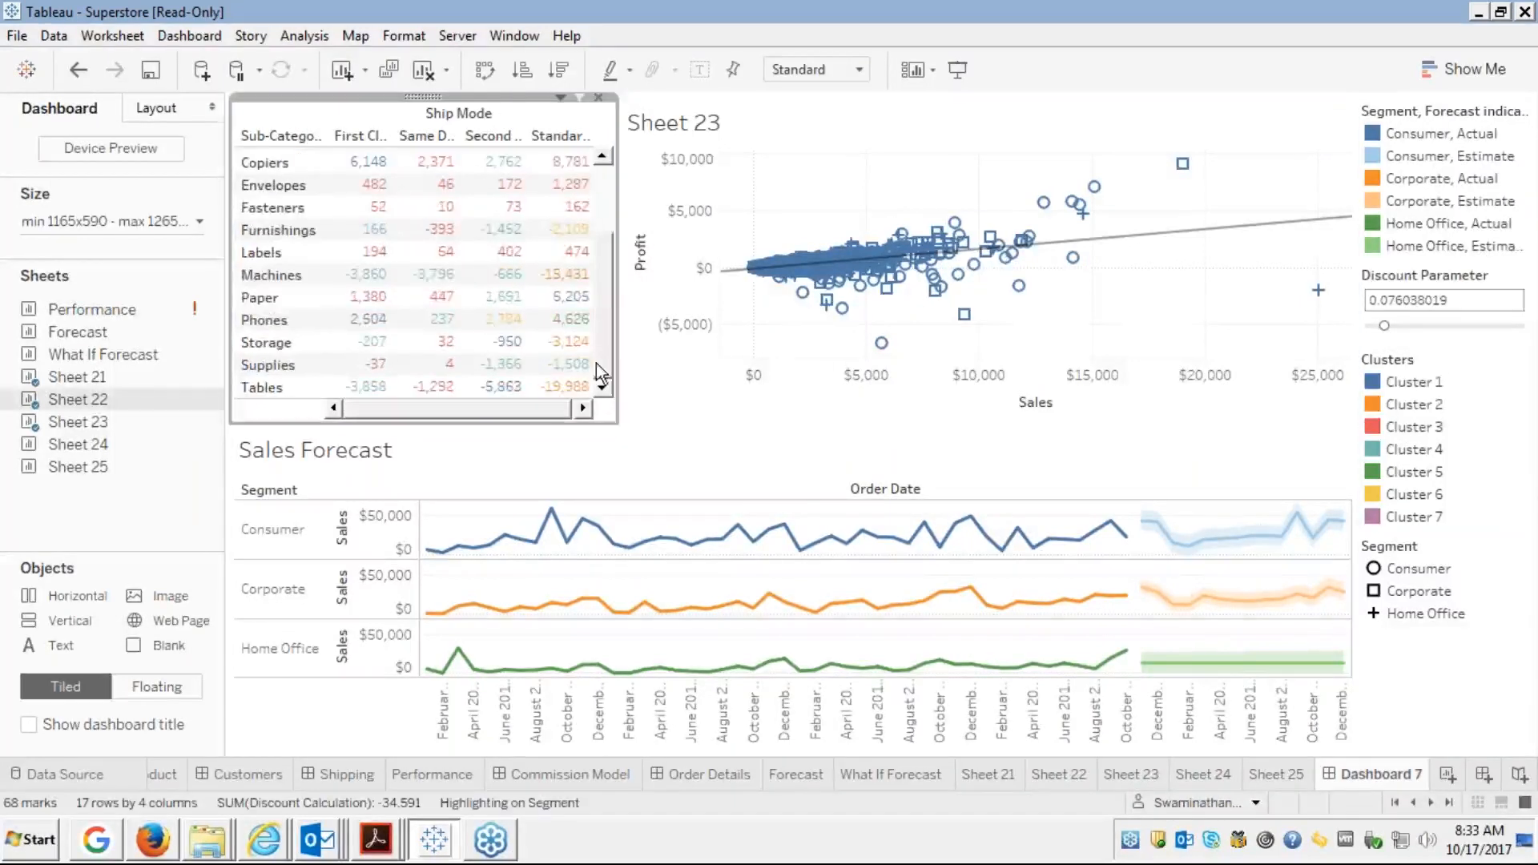
scroll(601, 190, up, 2)
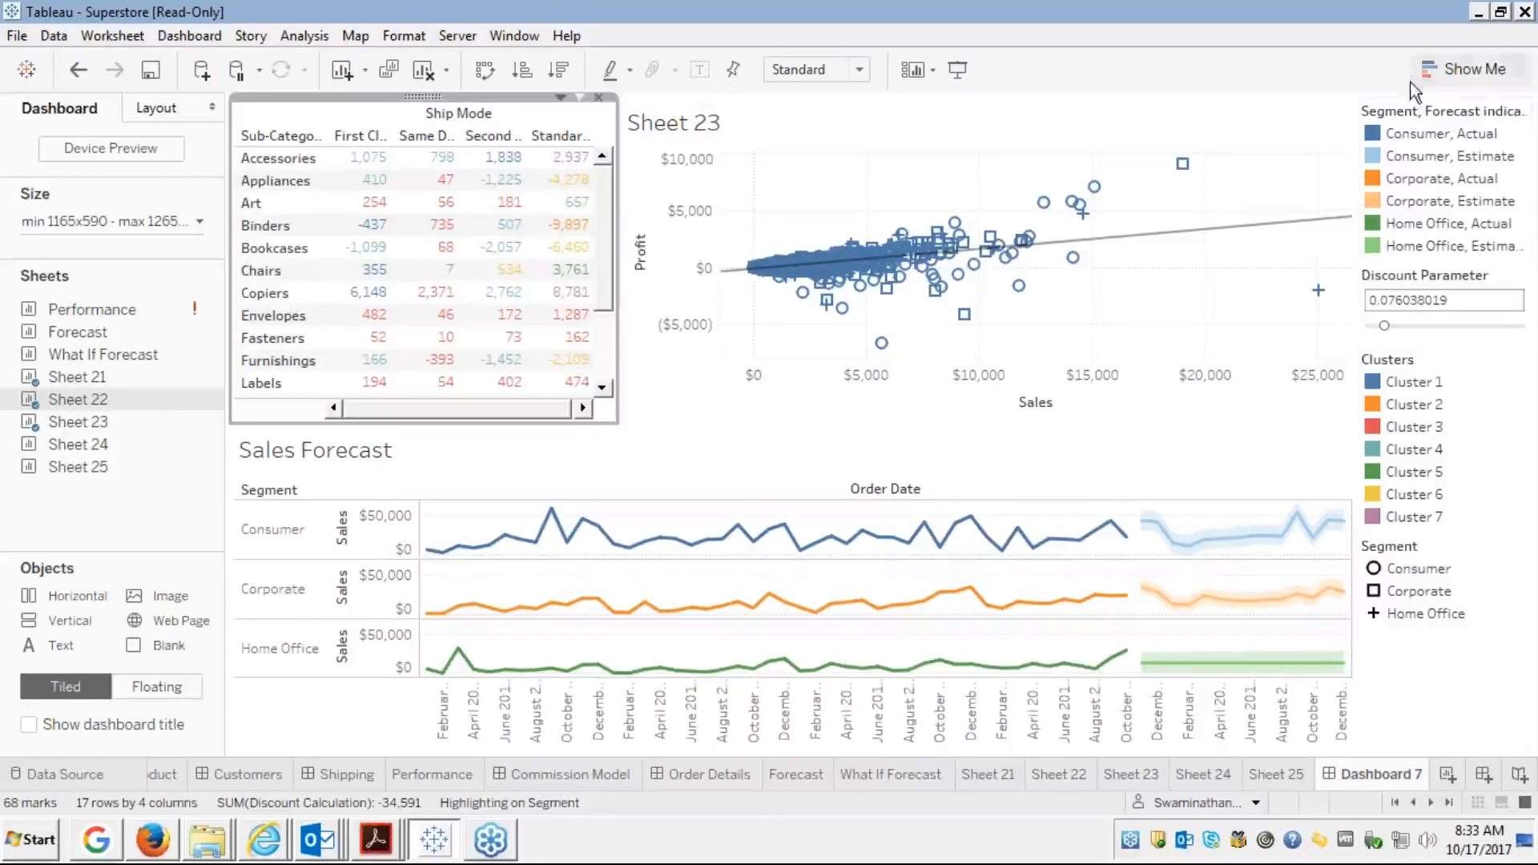
click(1436, 112)
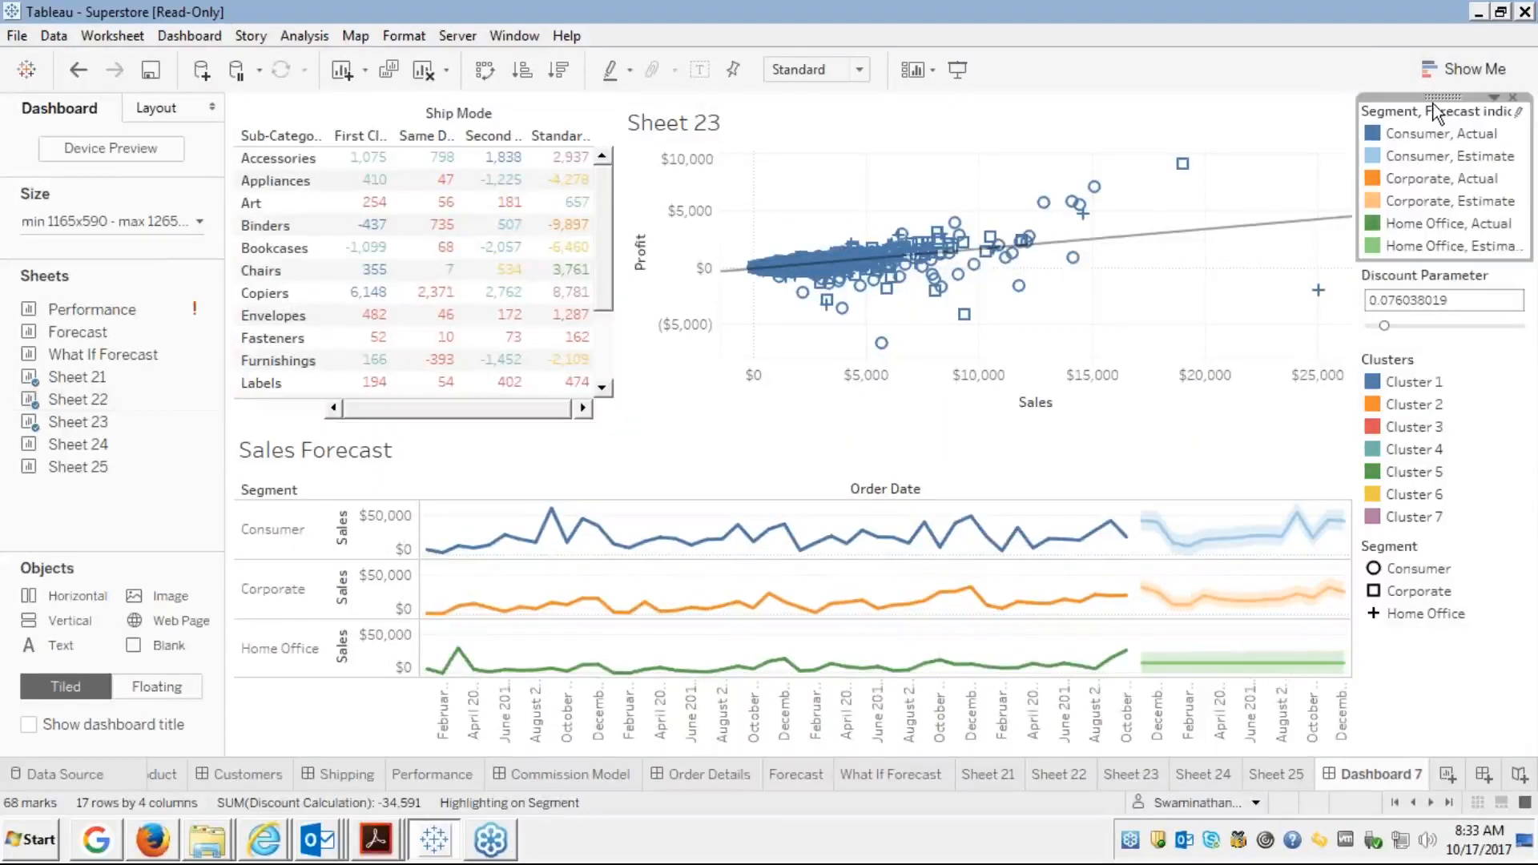
click(1514, 97)
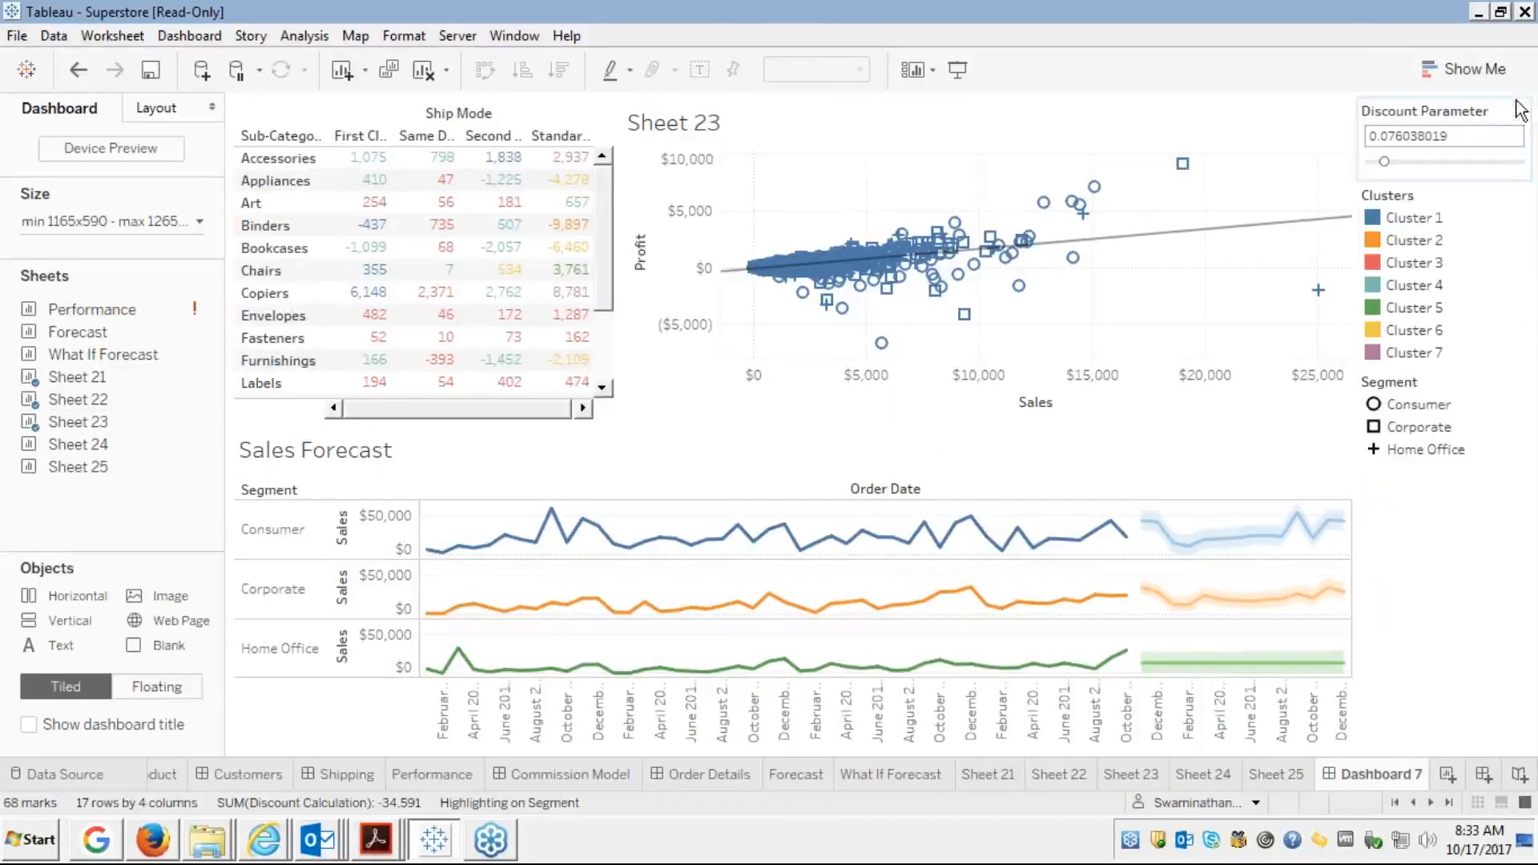
Remove the Clusters legend and drag the Segment legend toward the scatter plot
click(1448, 205)
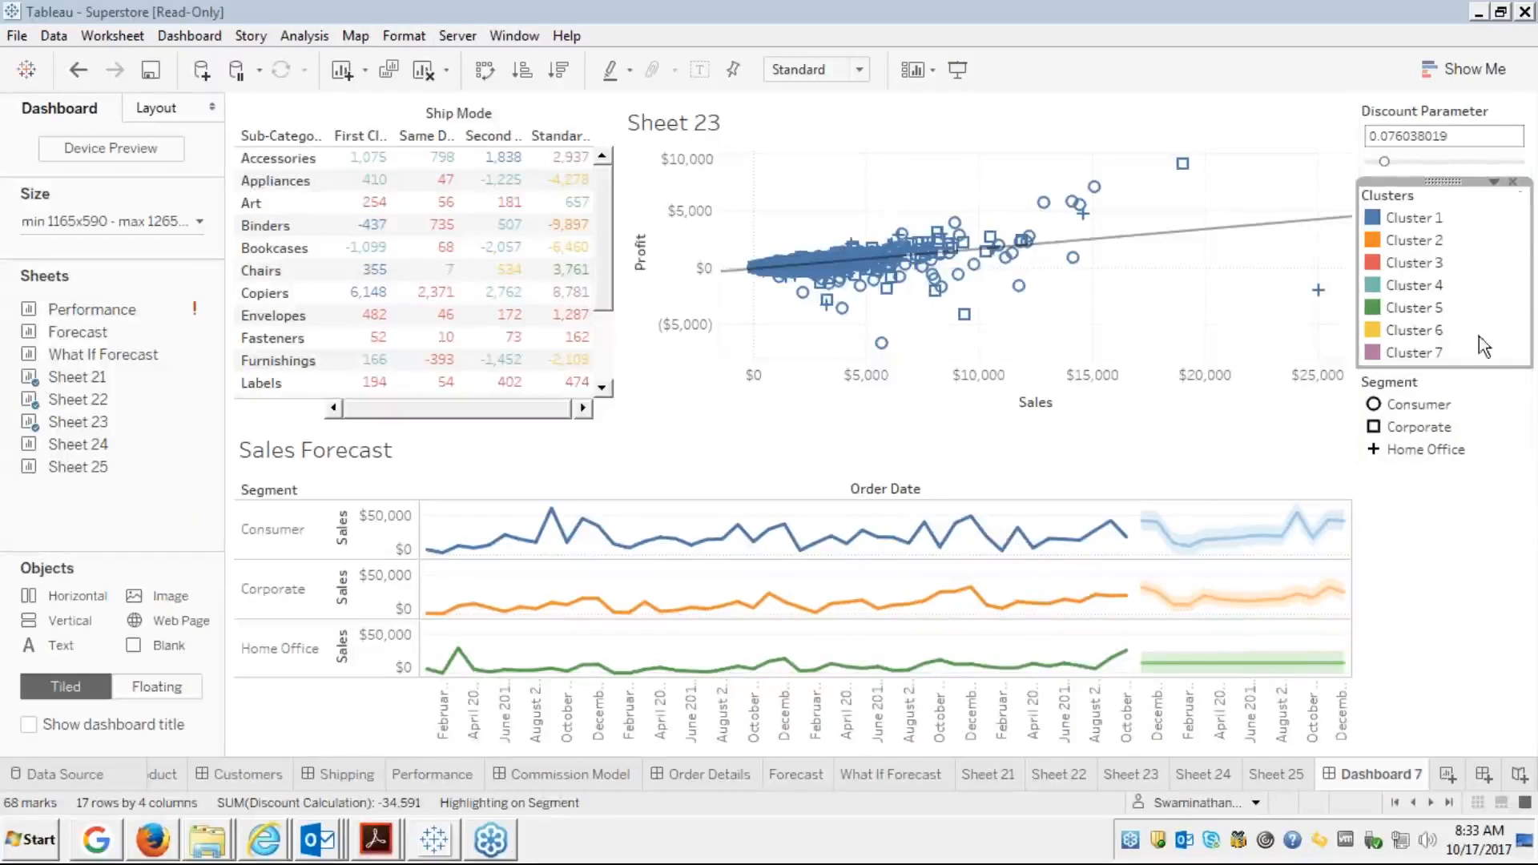
click(1513, 182)
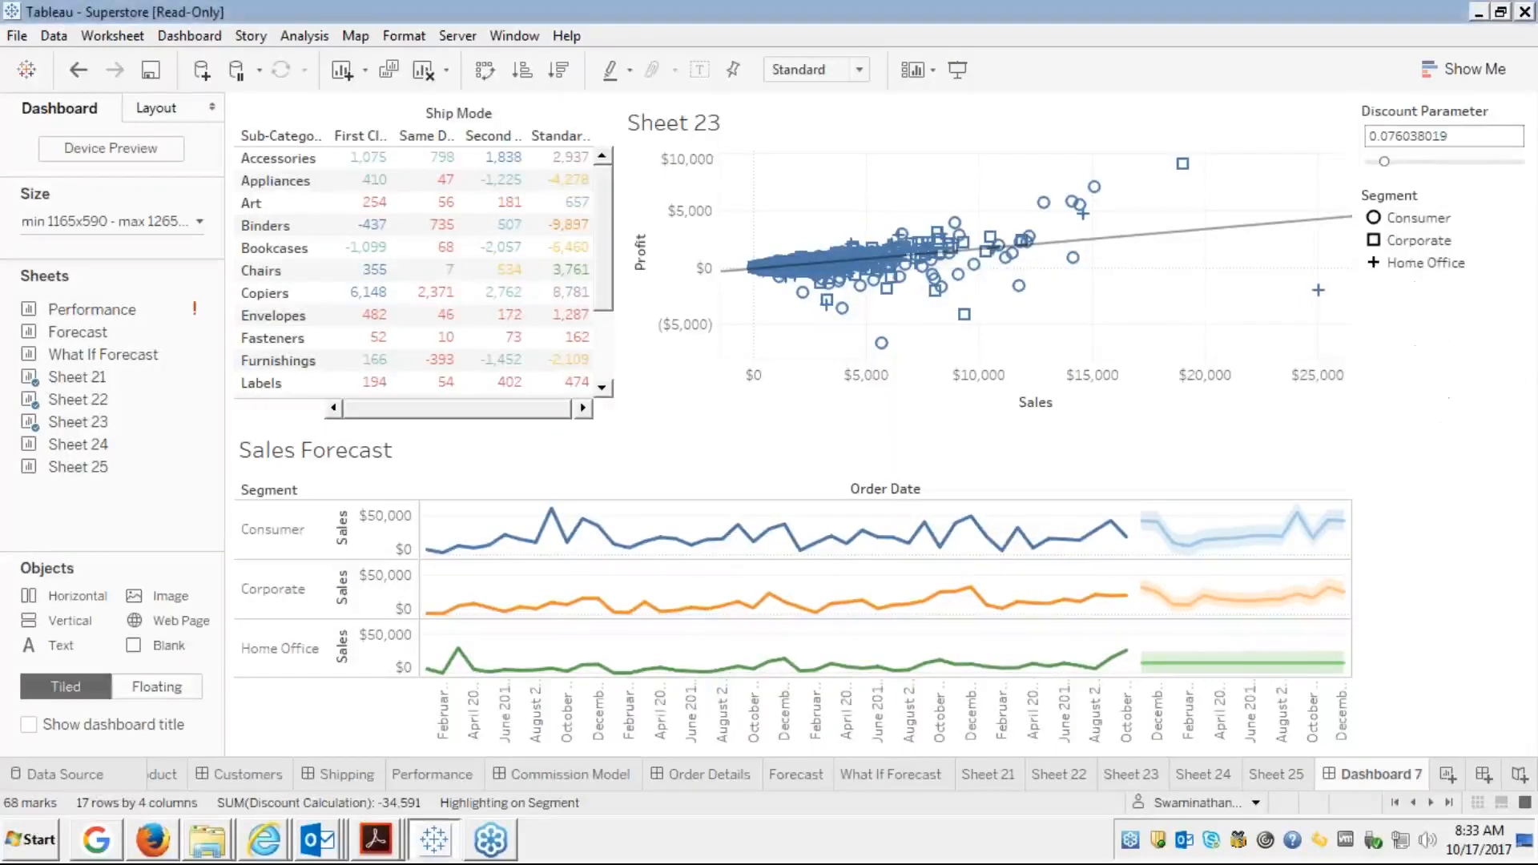
click(1483, 222)
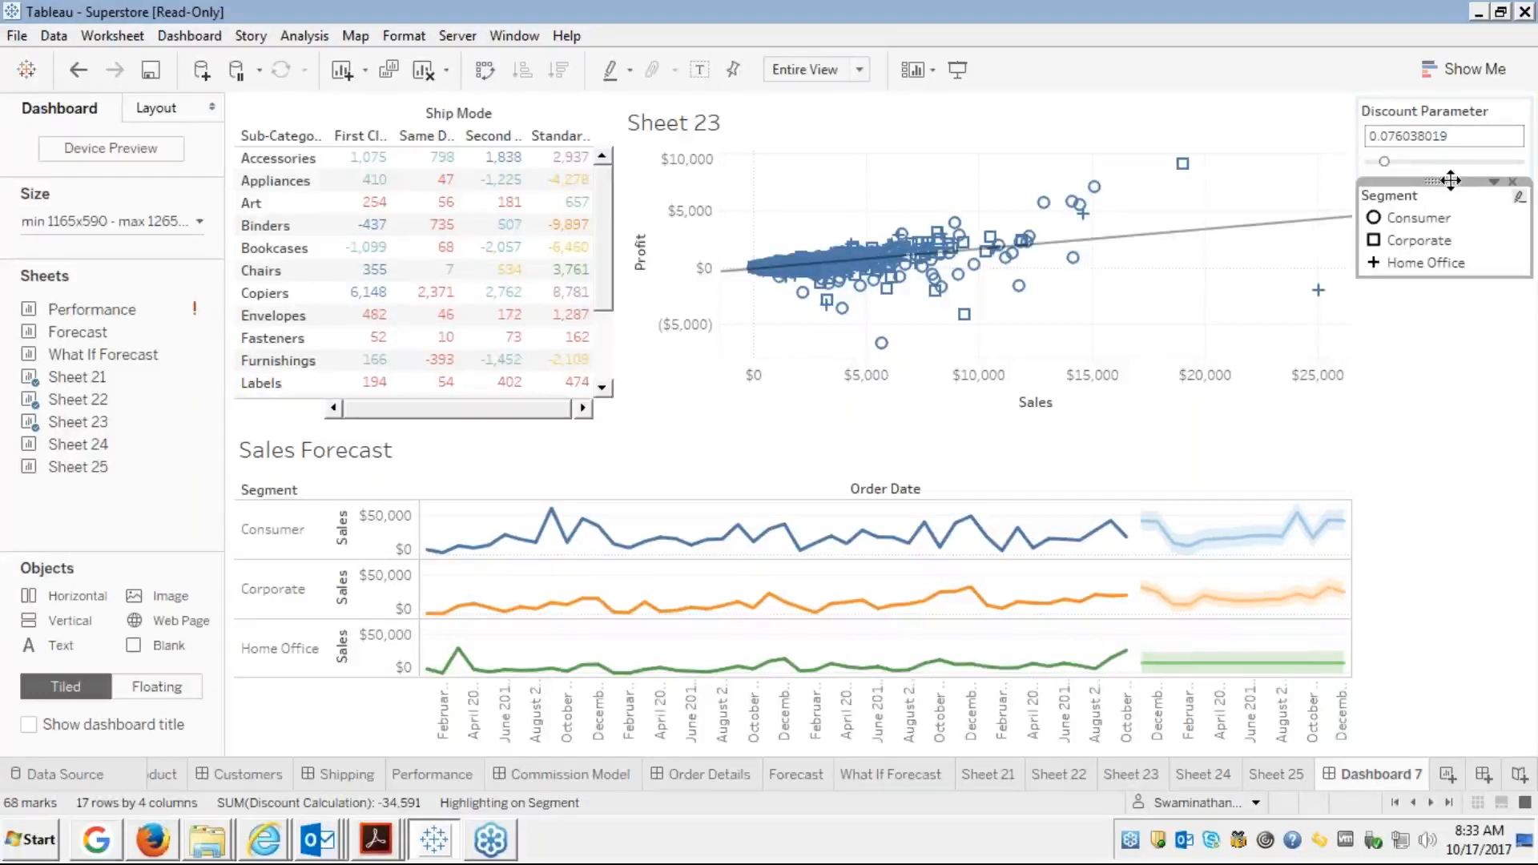
drag(1450, 180, 1390, 248)
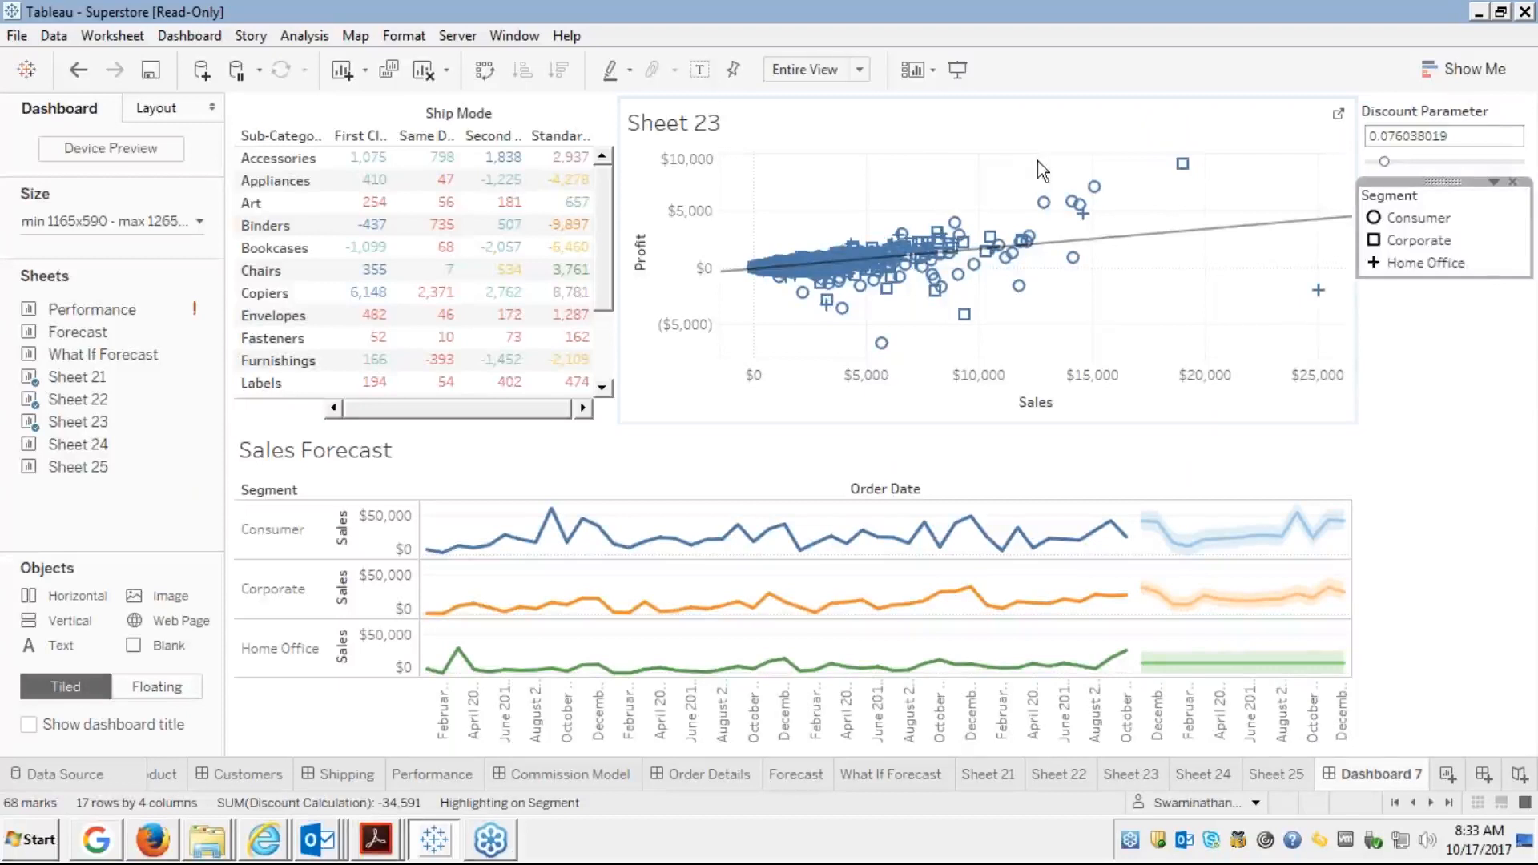
Test Corporate highlighting and review the Segment shape settings without changing them
mouse_move(1274, 231)
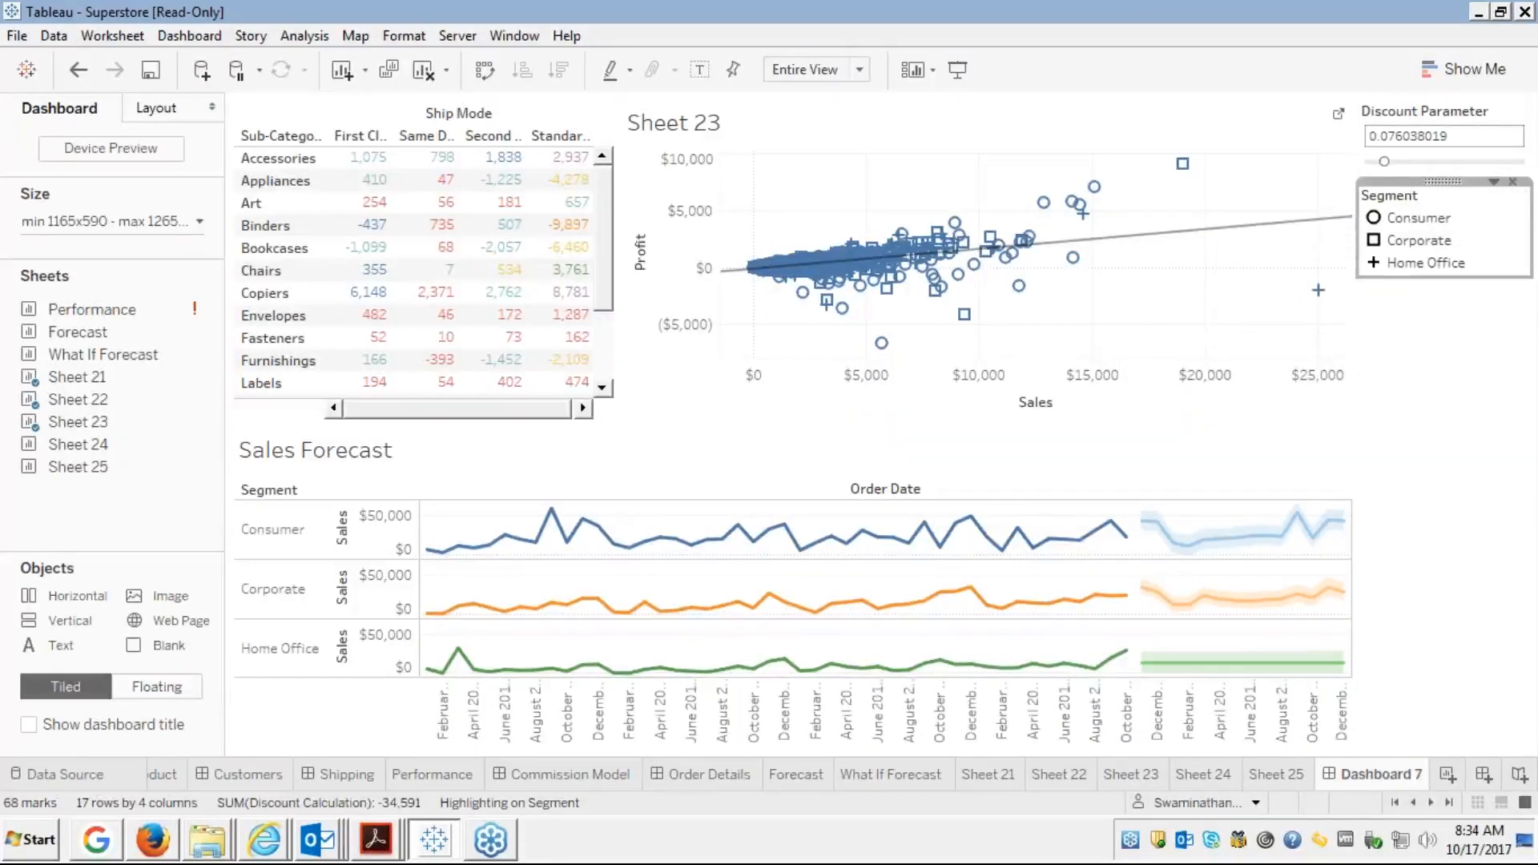
click(1183, 163)
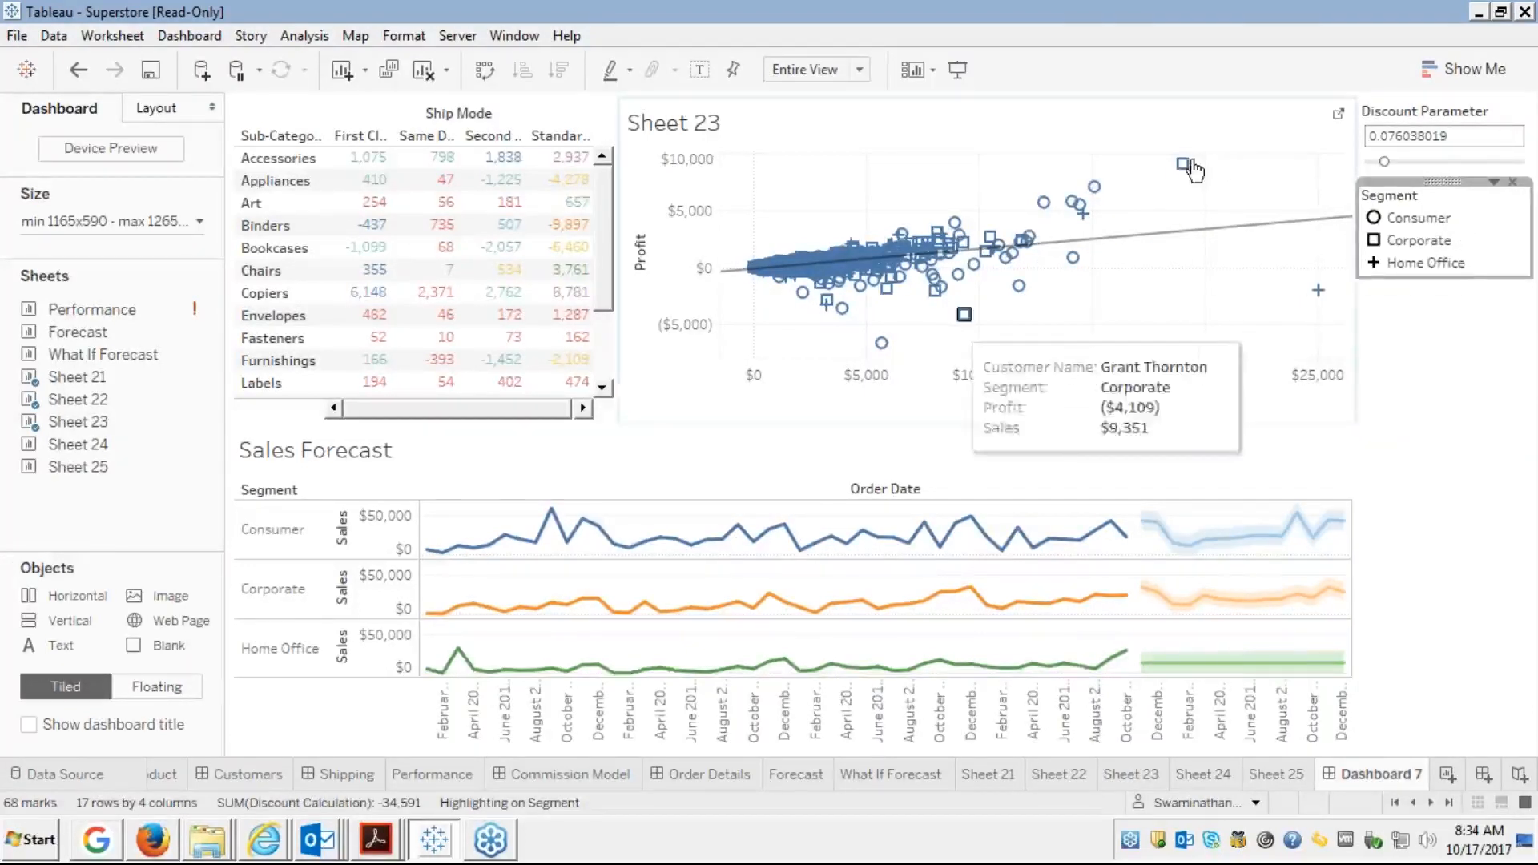
click(1419, 241)
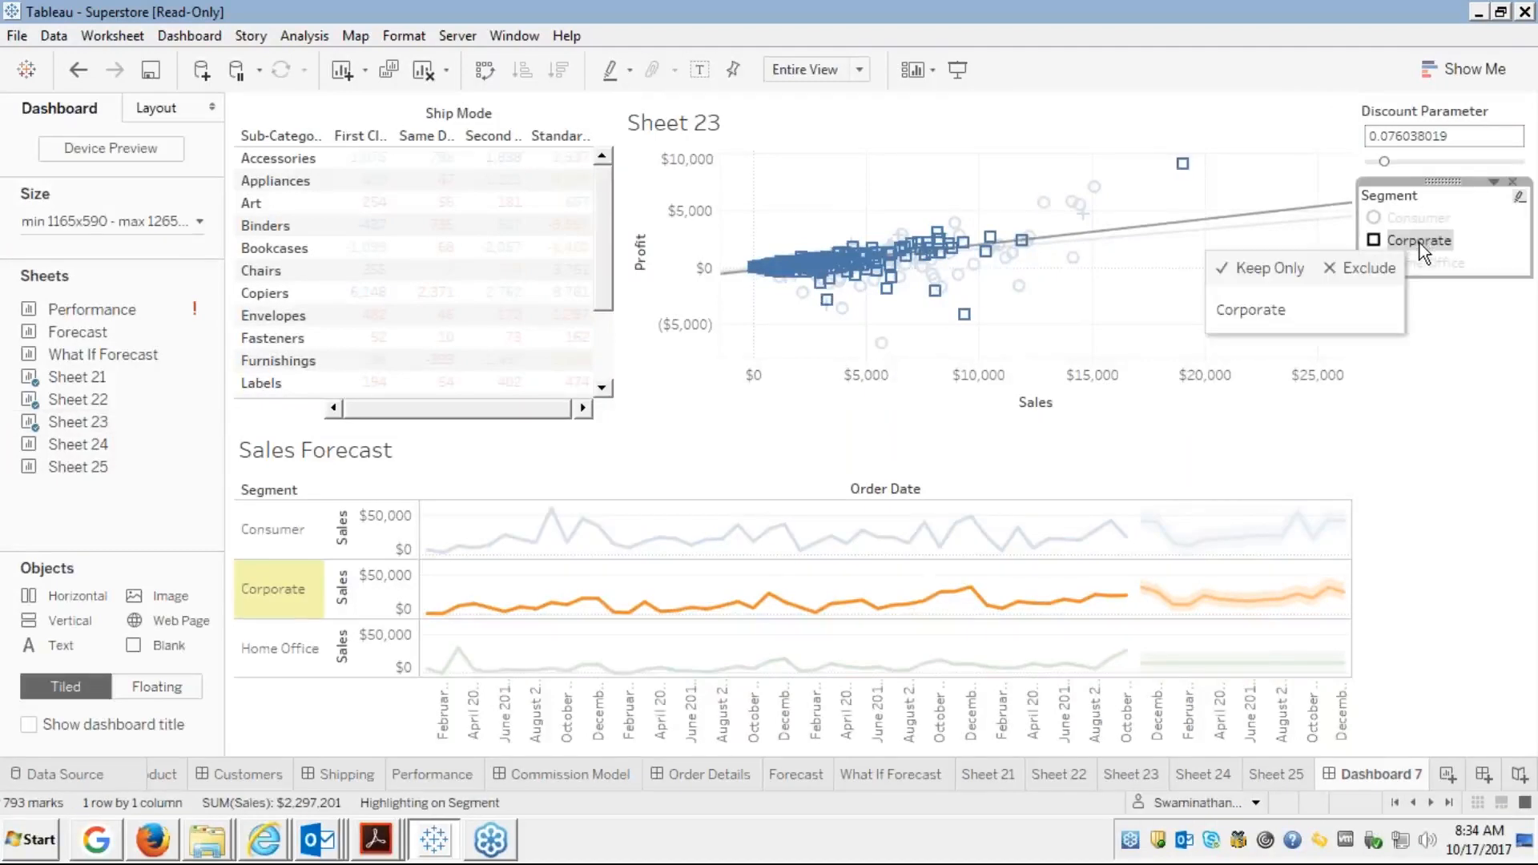
double_click(1418, 242)
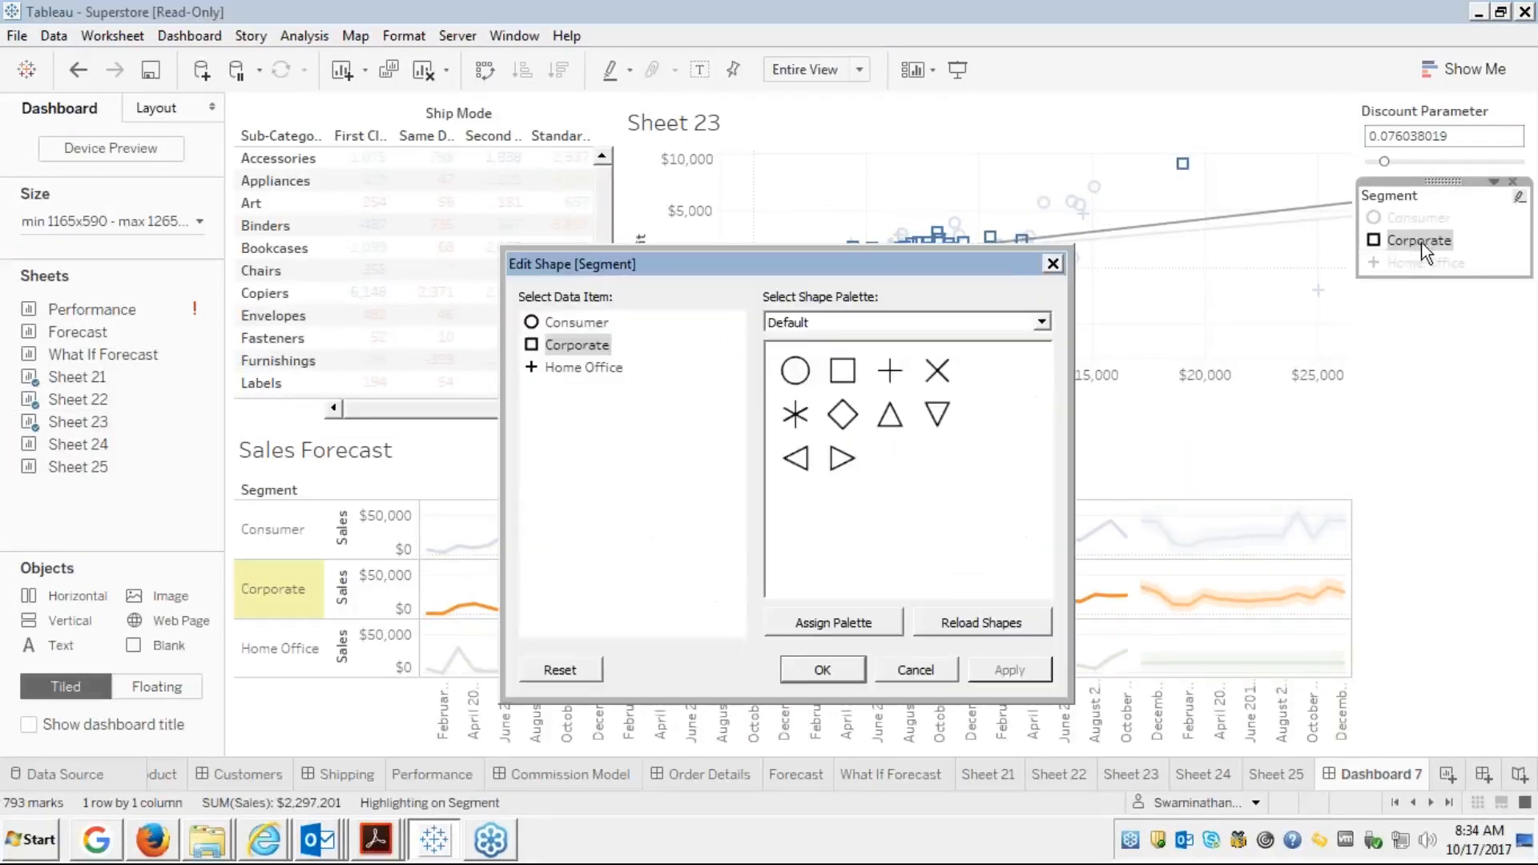
click(1054, 264)
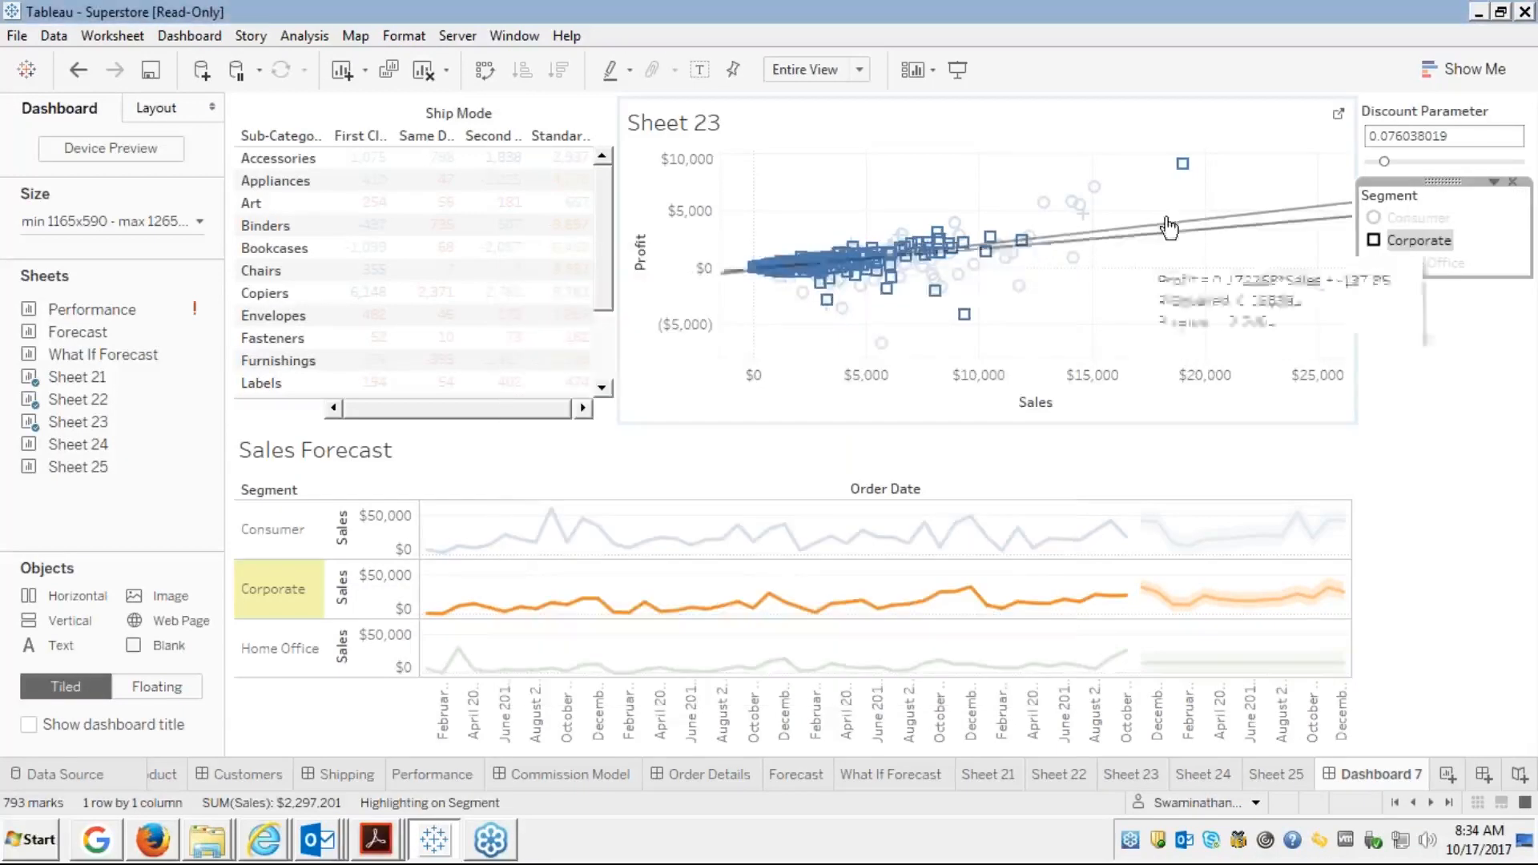
Make the Segment legend floating and drag it onto the top of the scatter plot
click(1495, 184)
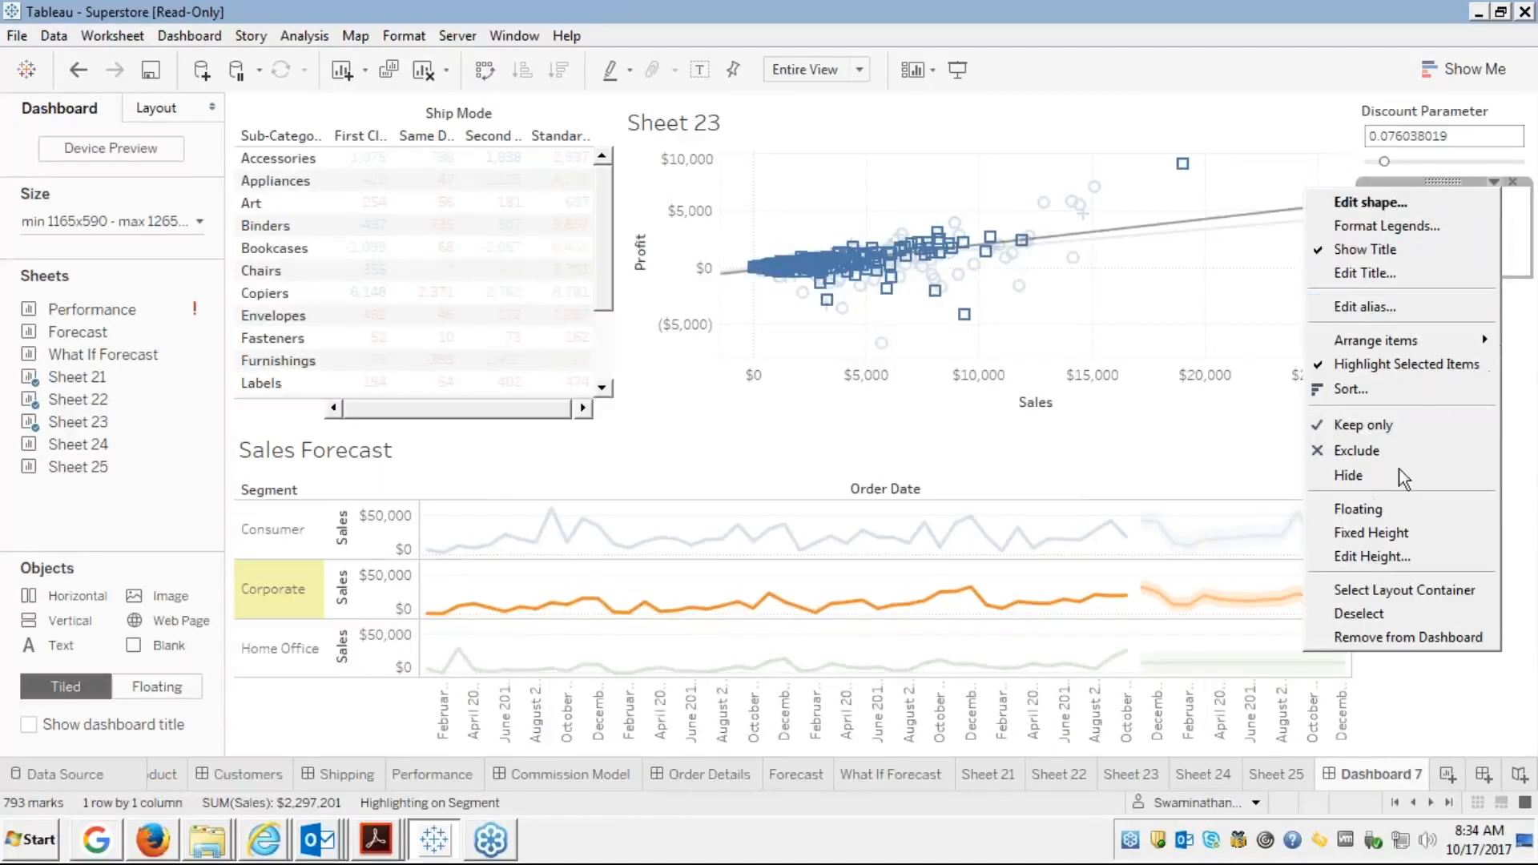
click(1345, 509)
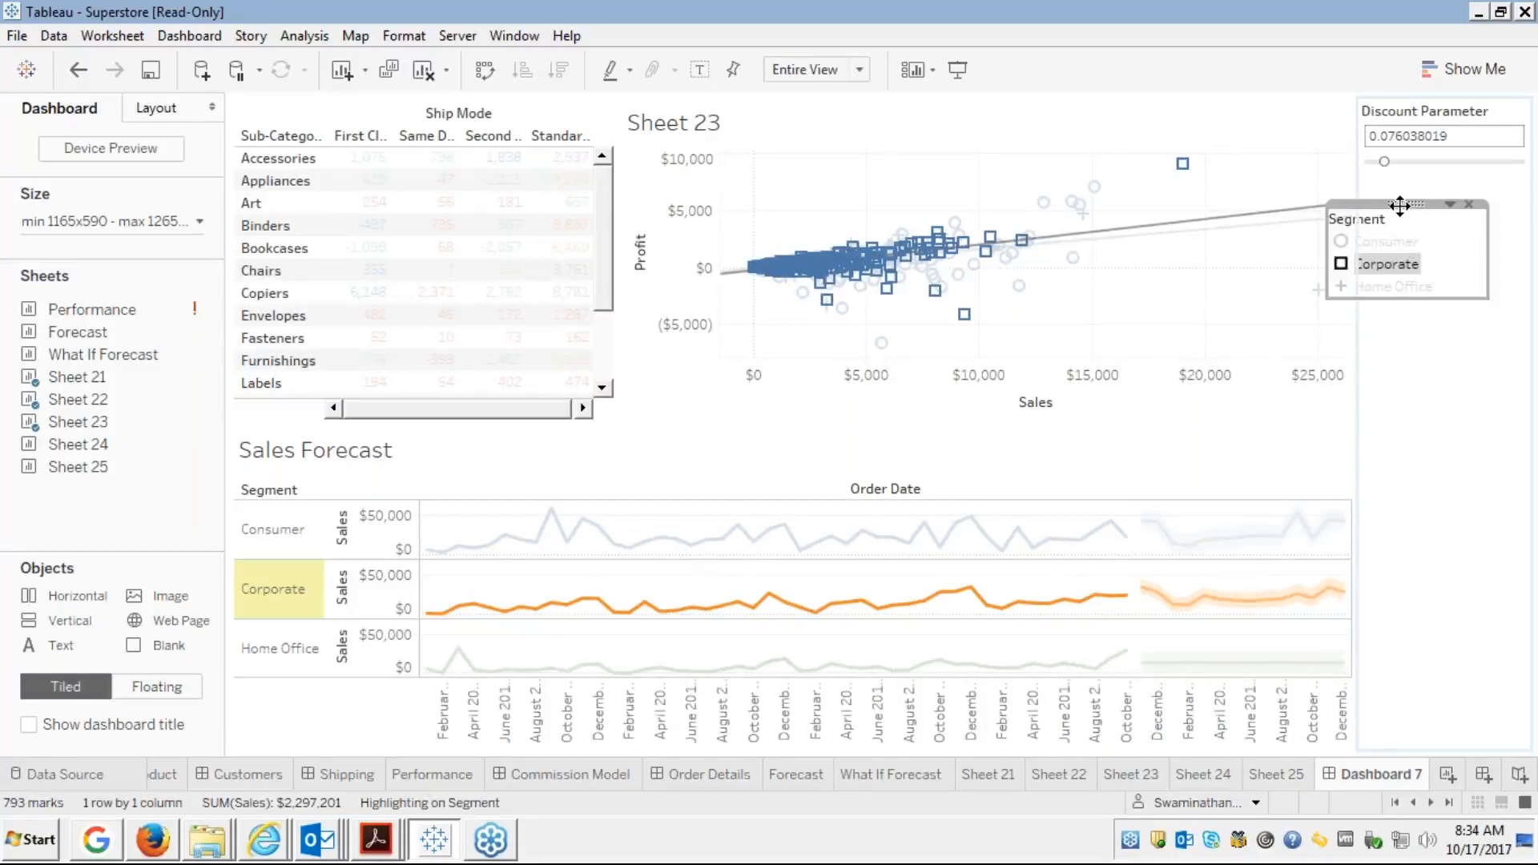
drag(1400, 205, 826, 95)
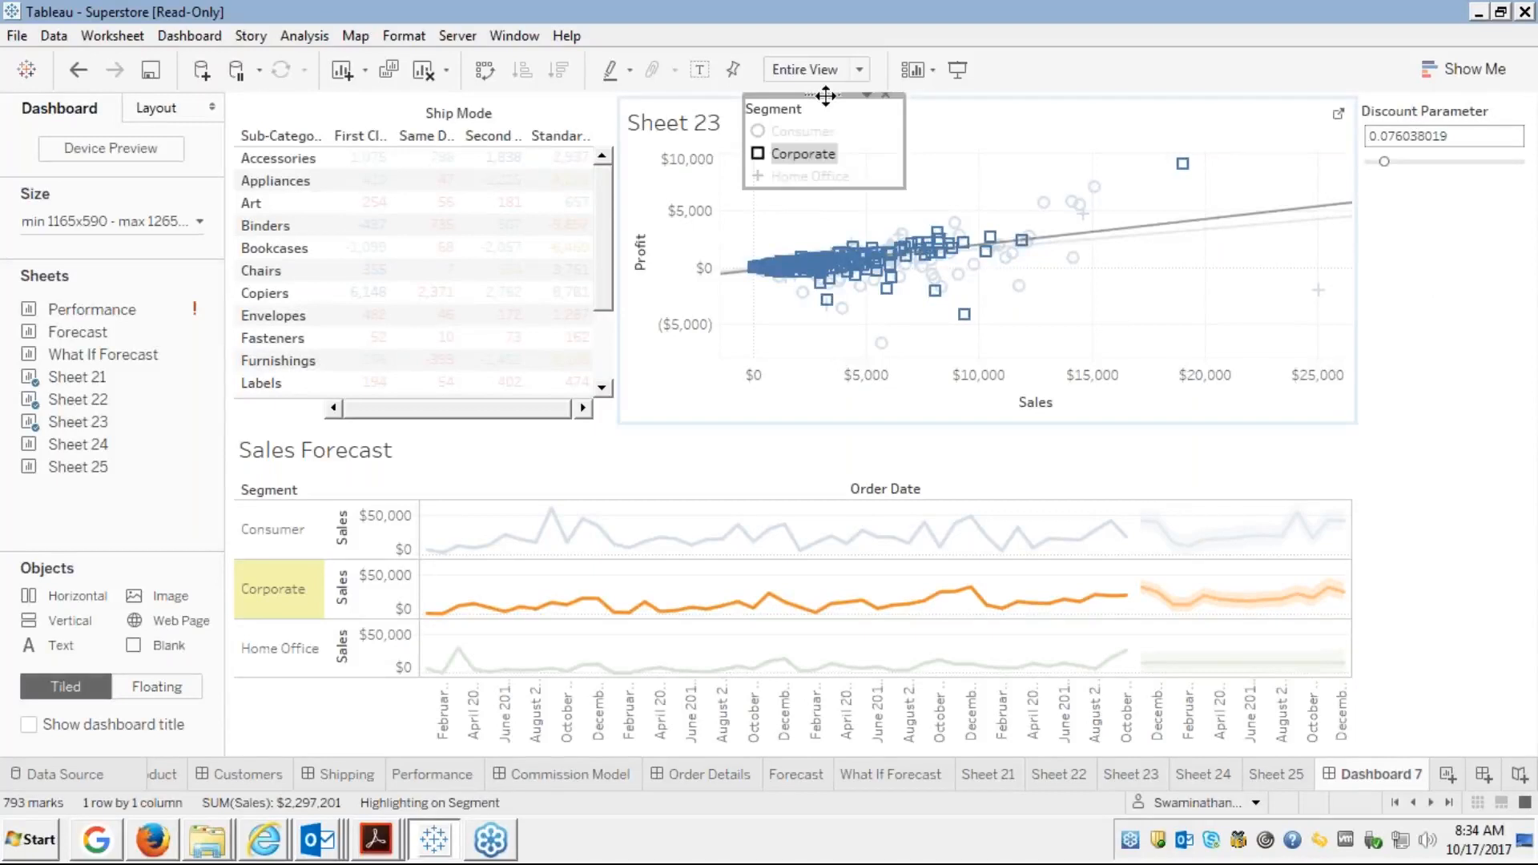
click(804, 152)
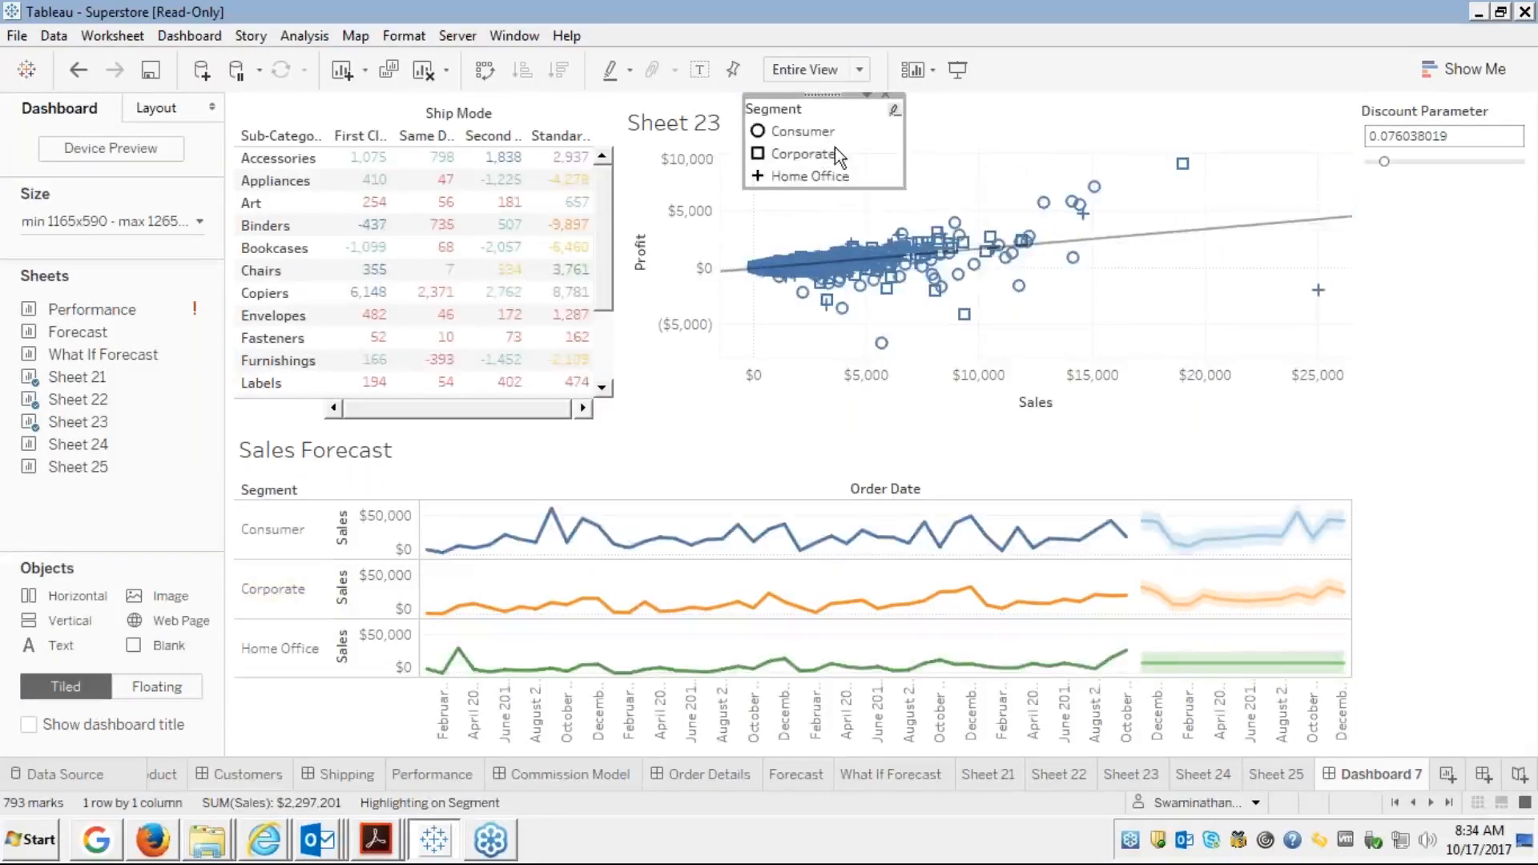
Hide the Sheet 23 title on the scatter plot
click(1003, 119)
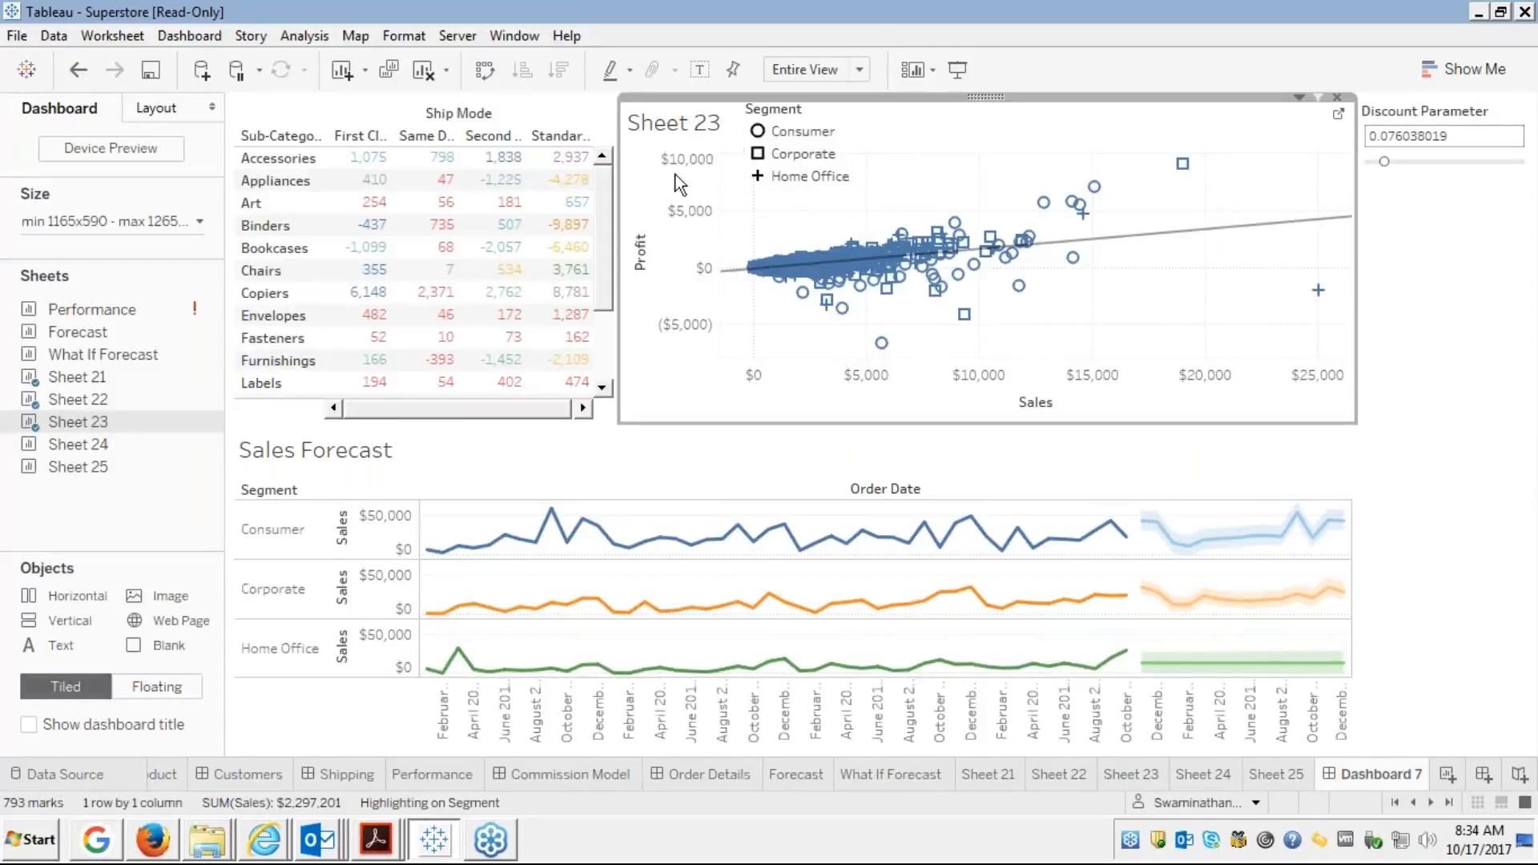
right_click(673, 143)
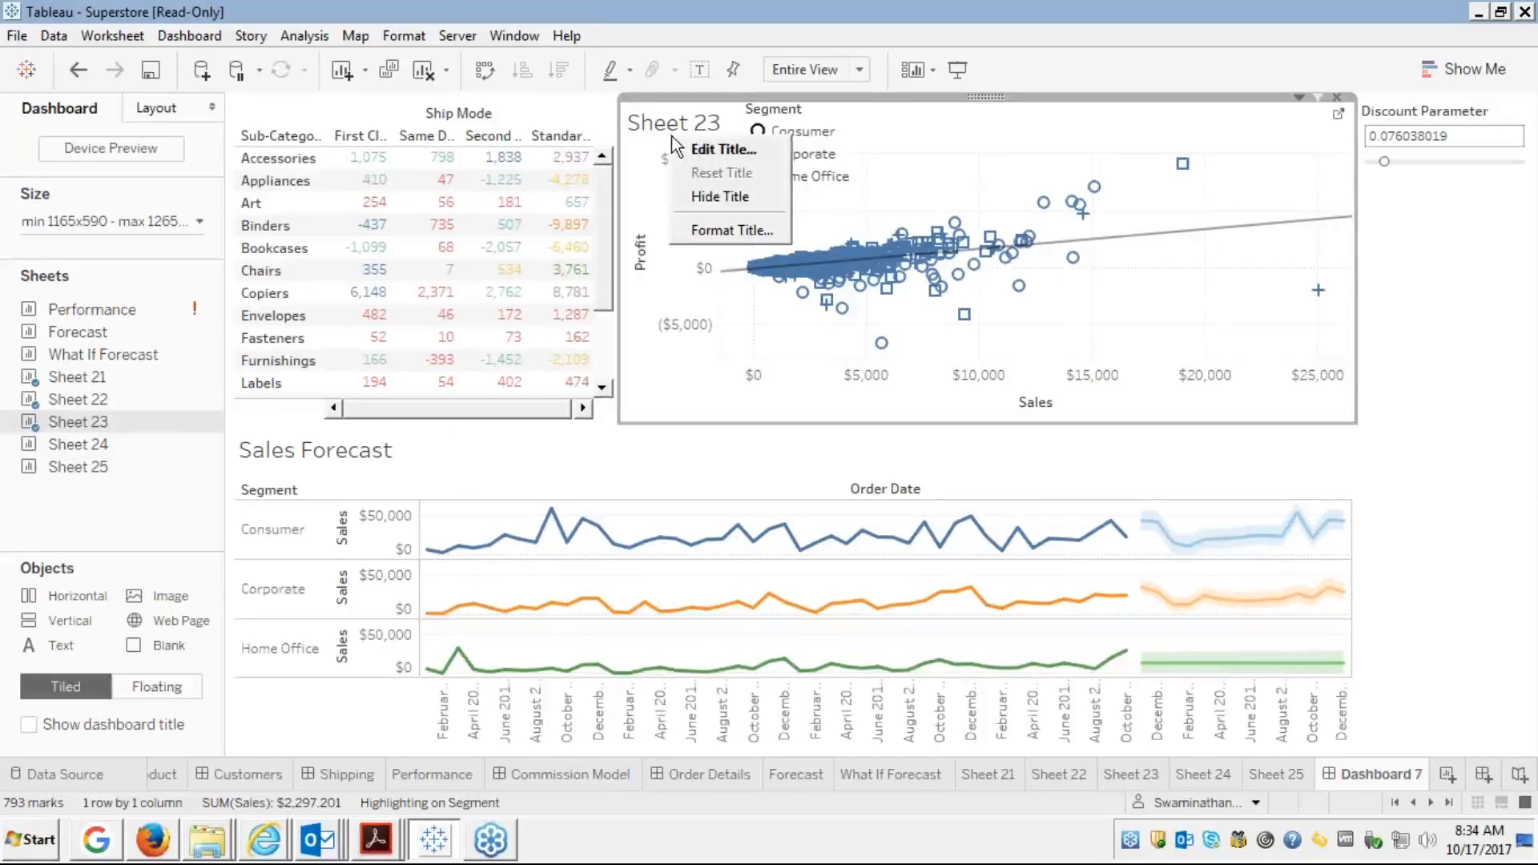
click(697, 197)
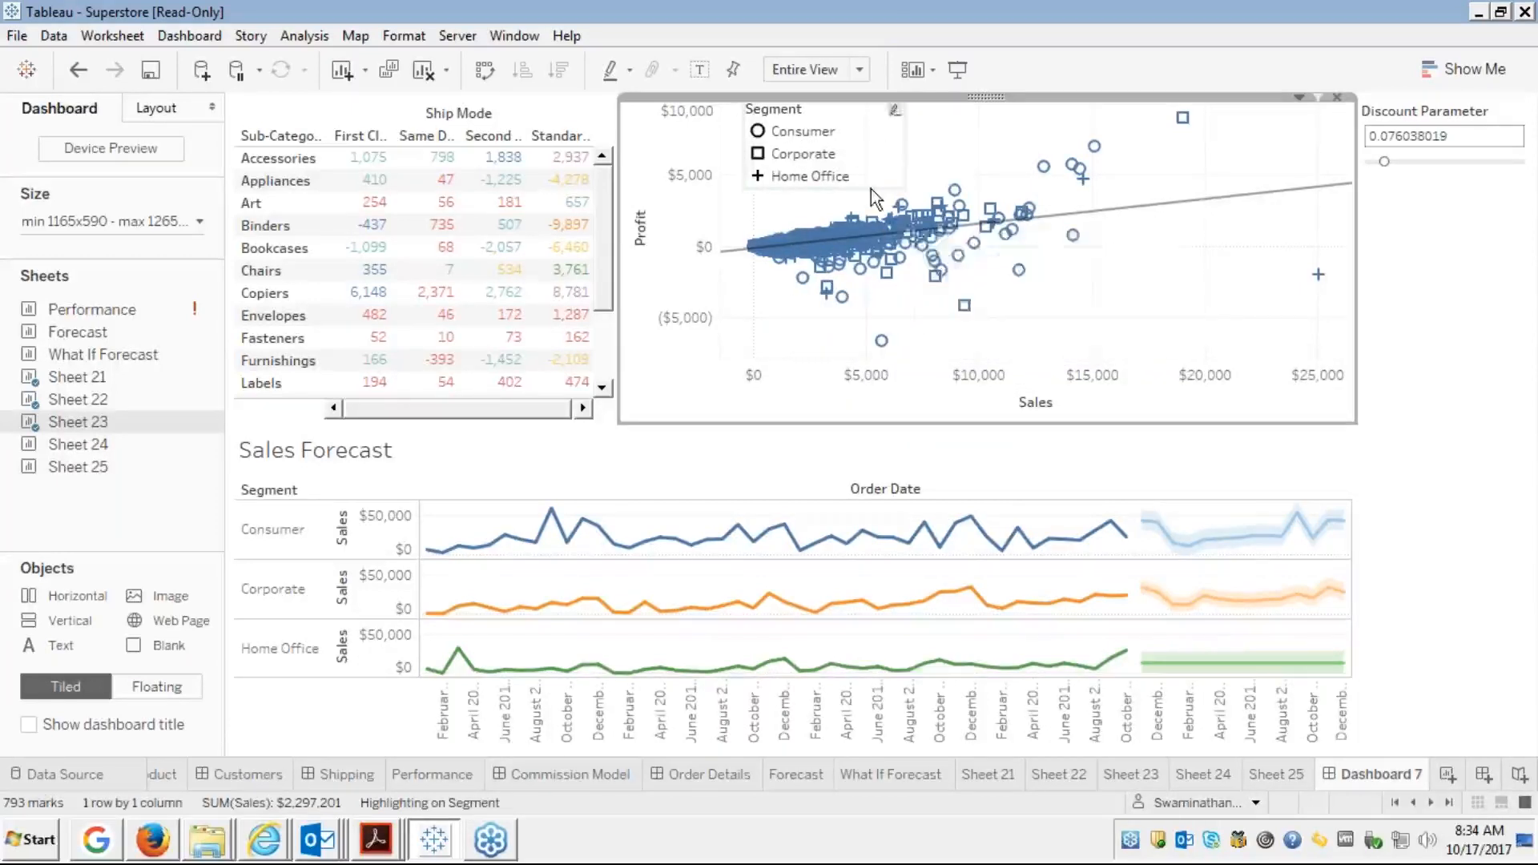
Move the floating Segment legend to the scatter plot's lower right corner
click(800, 131)
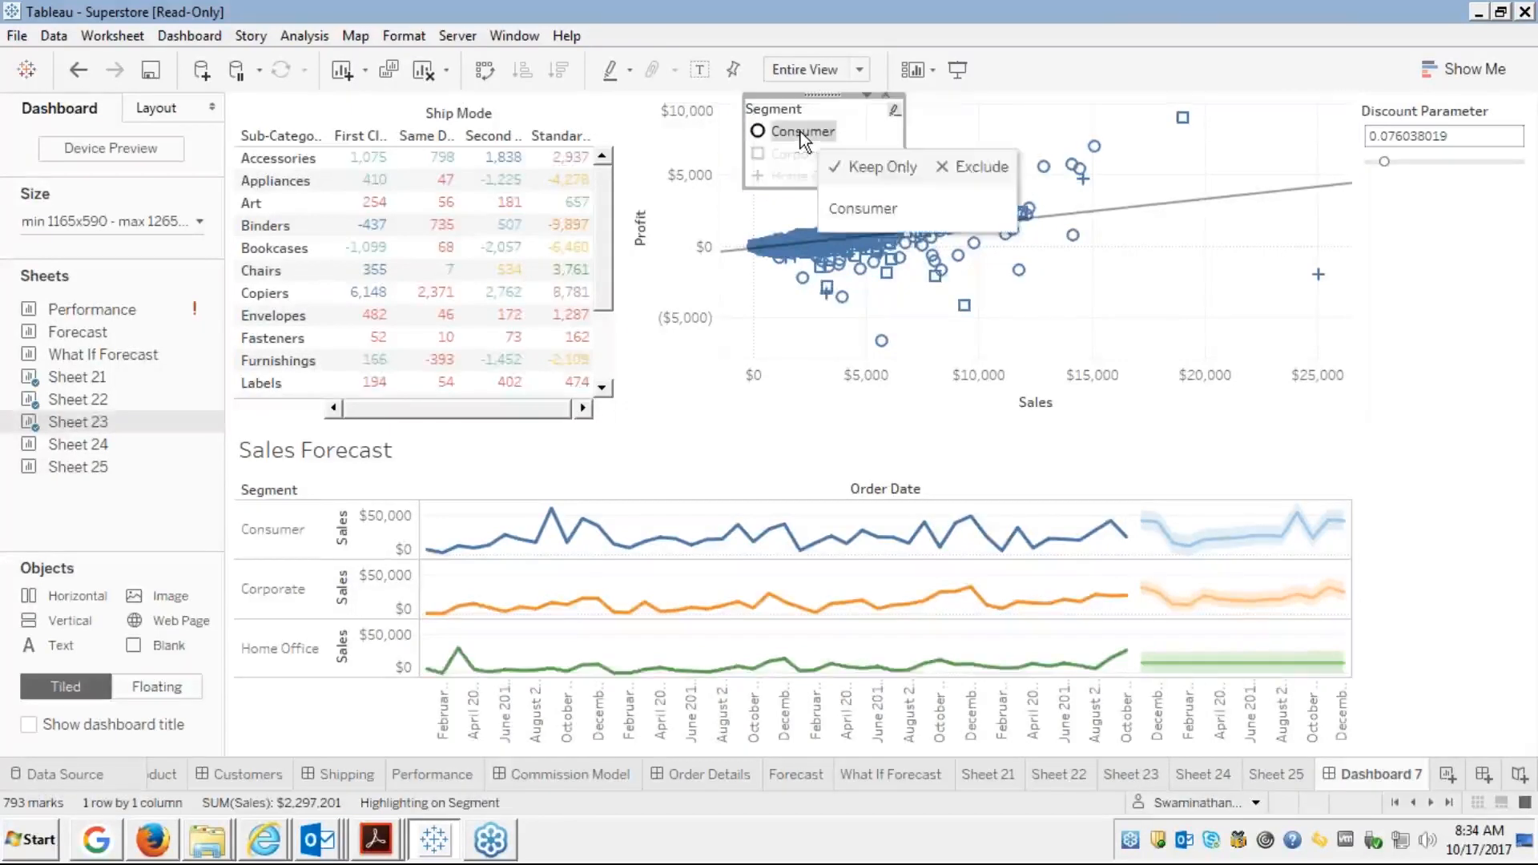
click(800, 132)
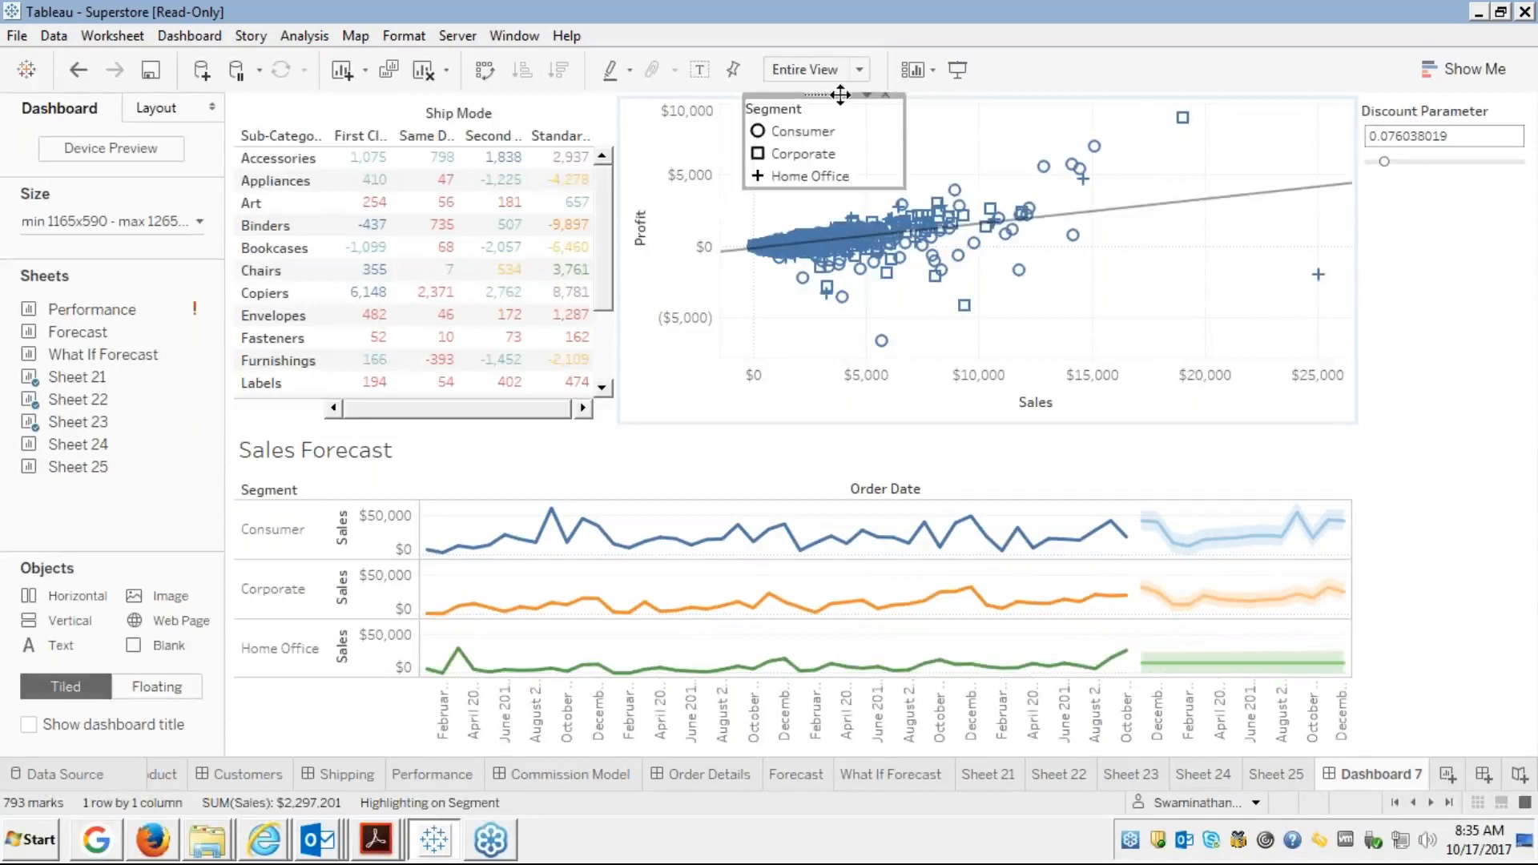
drag(840, 94, 1226, 250)
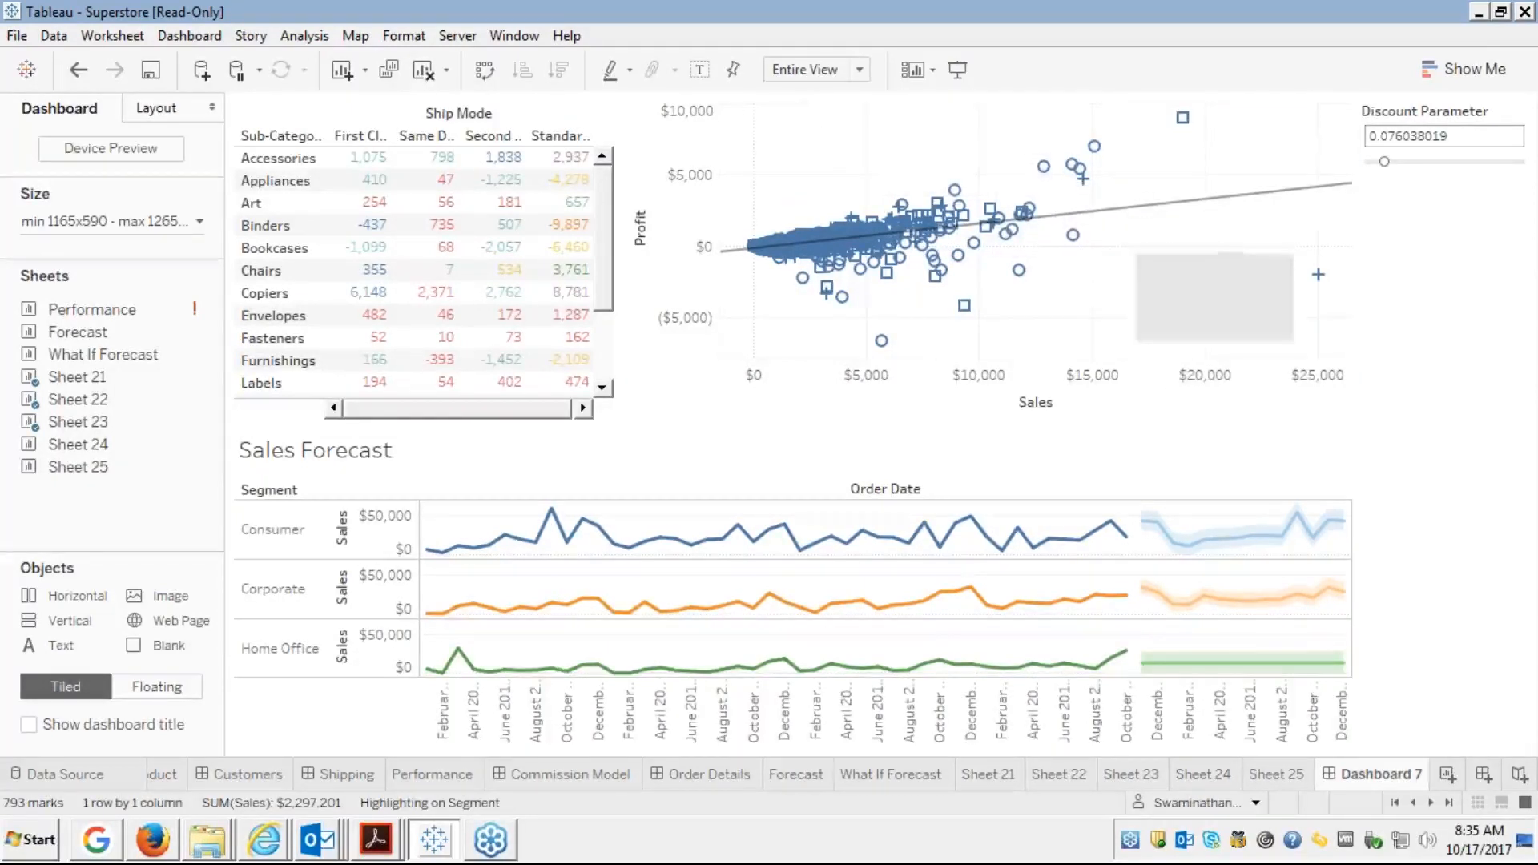
Check Consumer and Corporate highlighting from the legend, then select the Discount Parameter container
click(1273, 210)
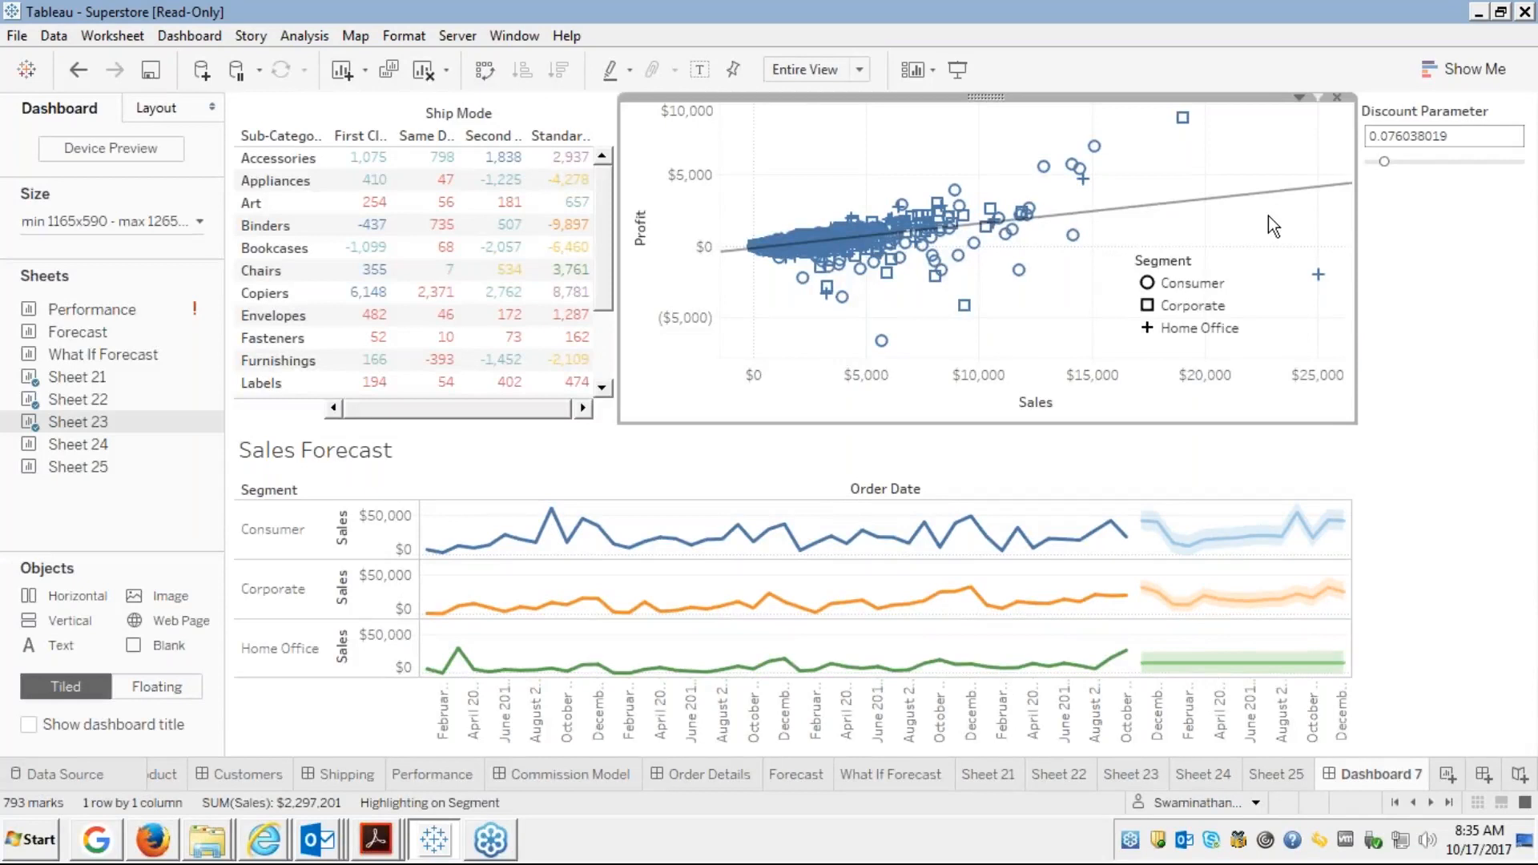
click(1177, 284)
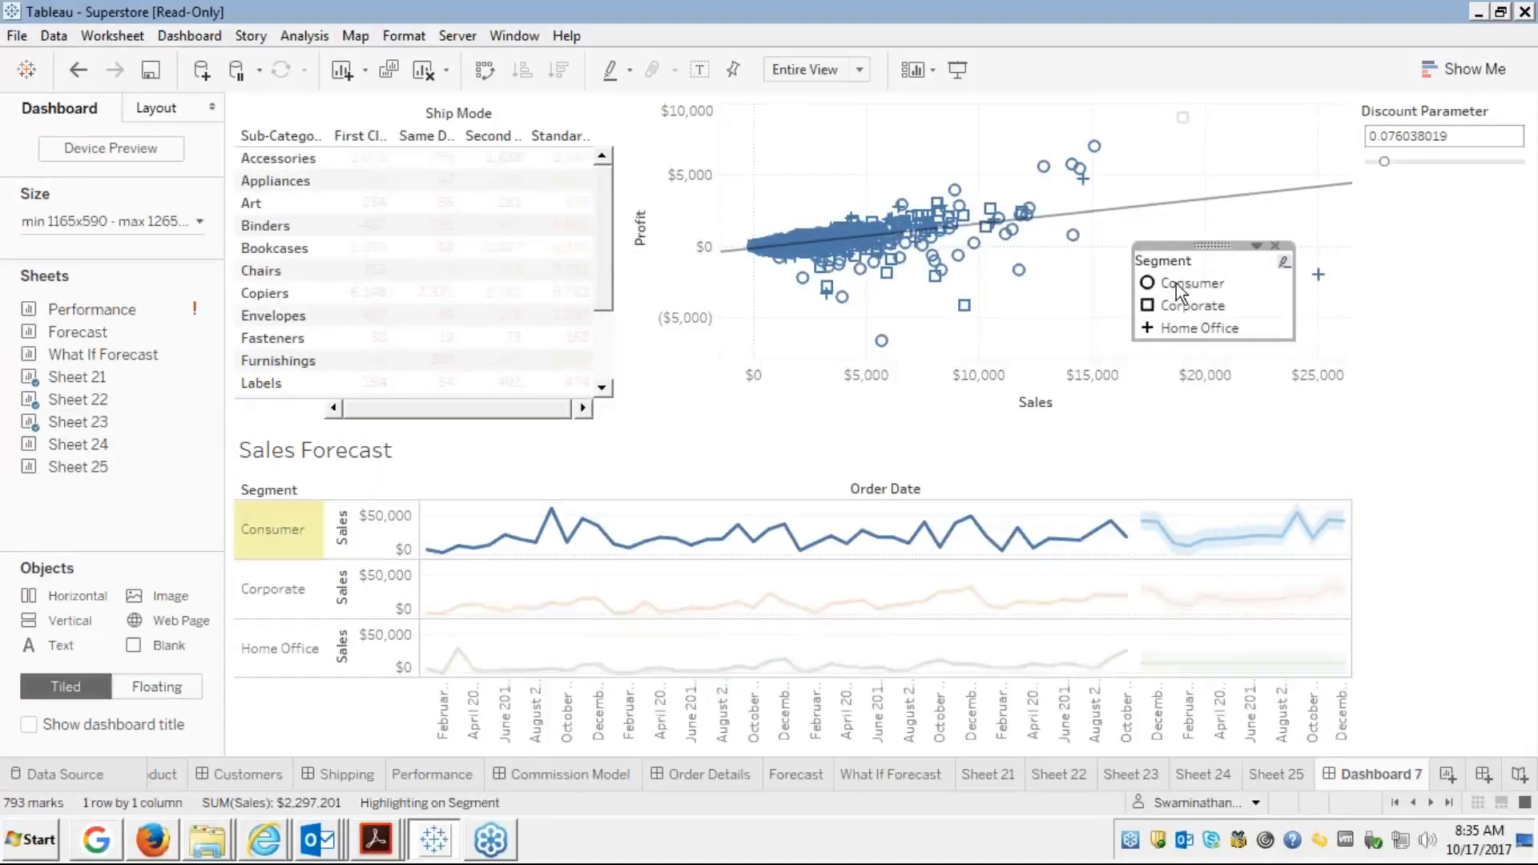
click(1175, 287)
click(1174, 313)
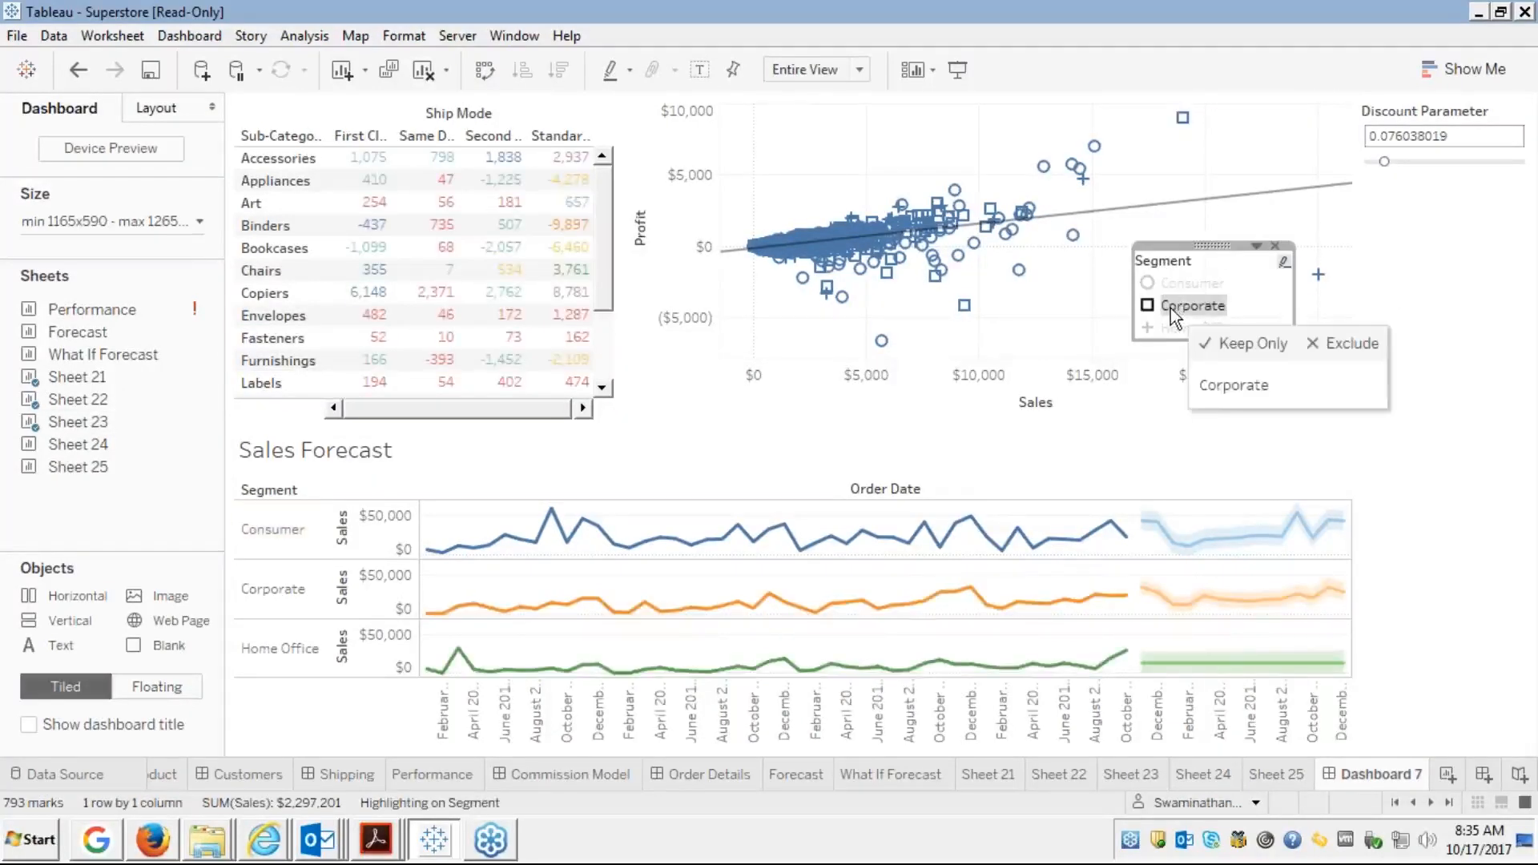
click(1174, 312)
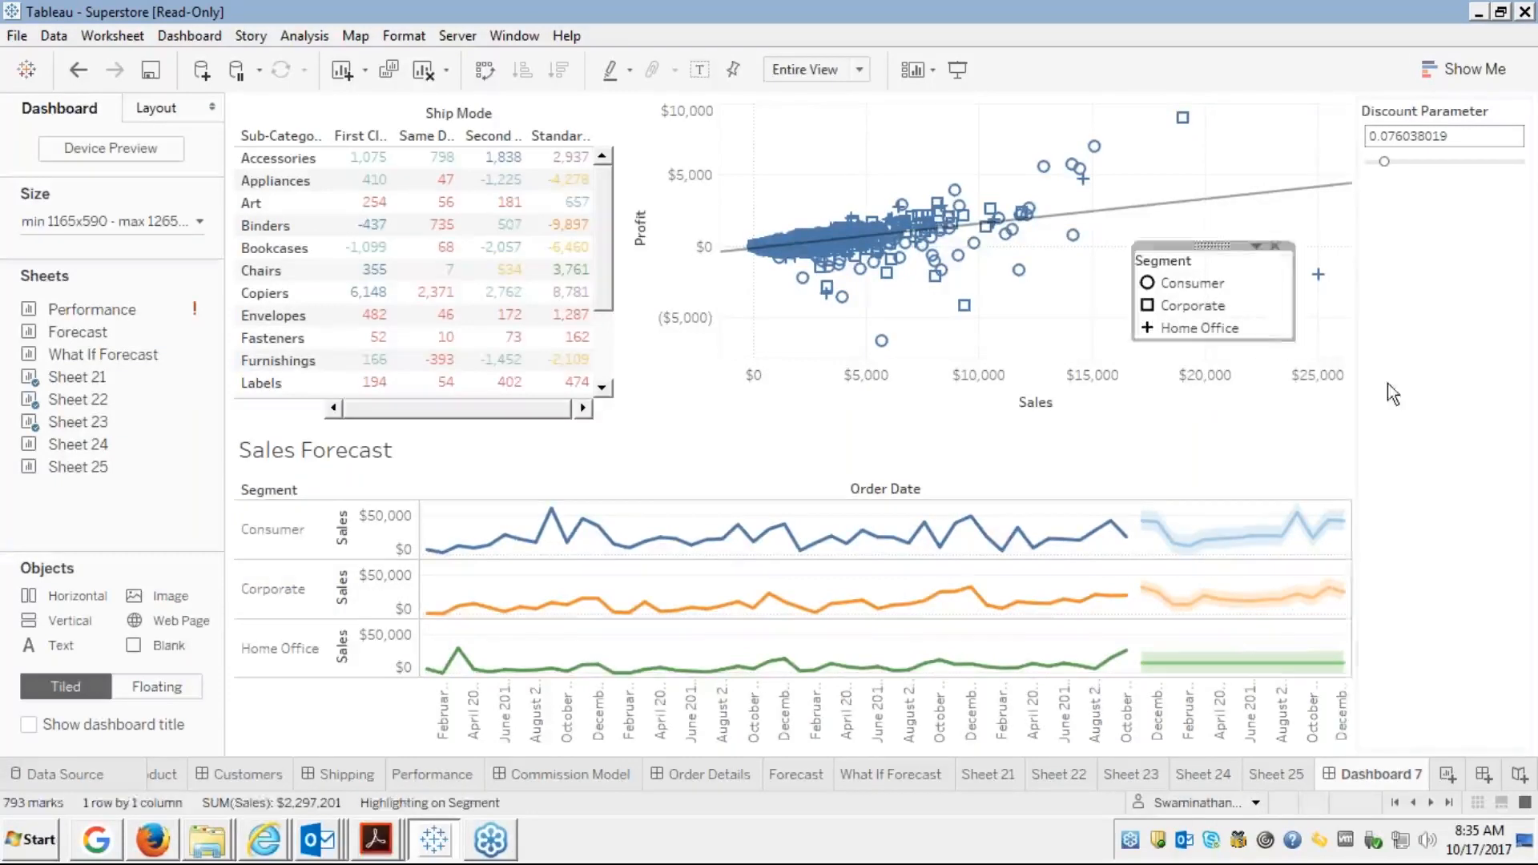
click(1419, 319)
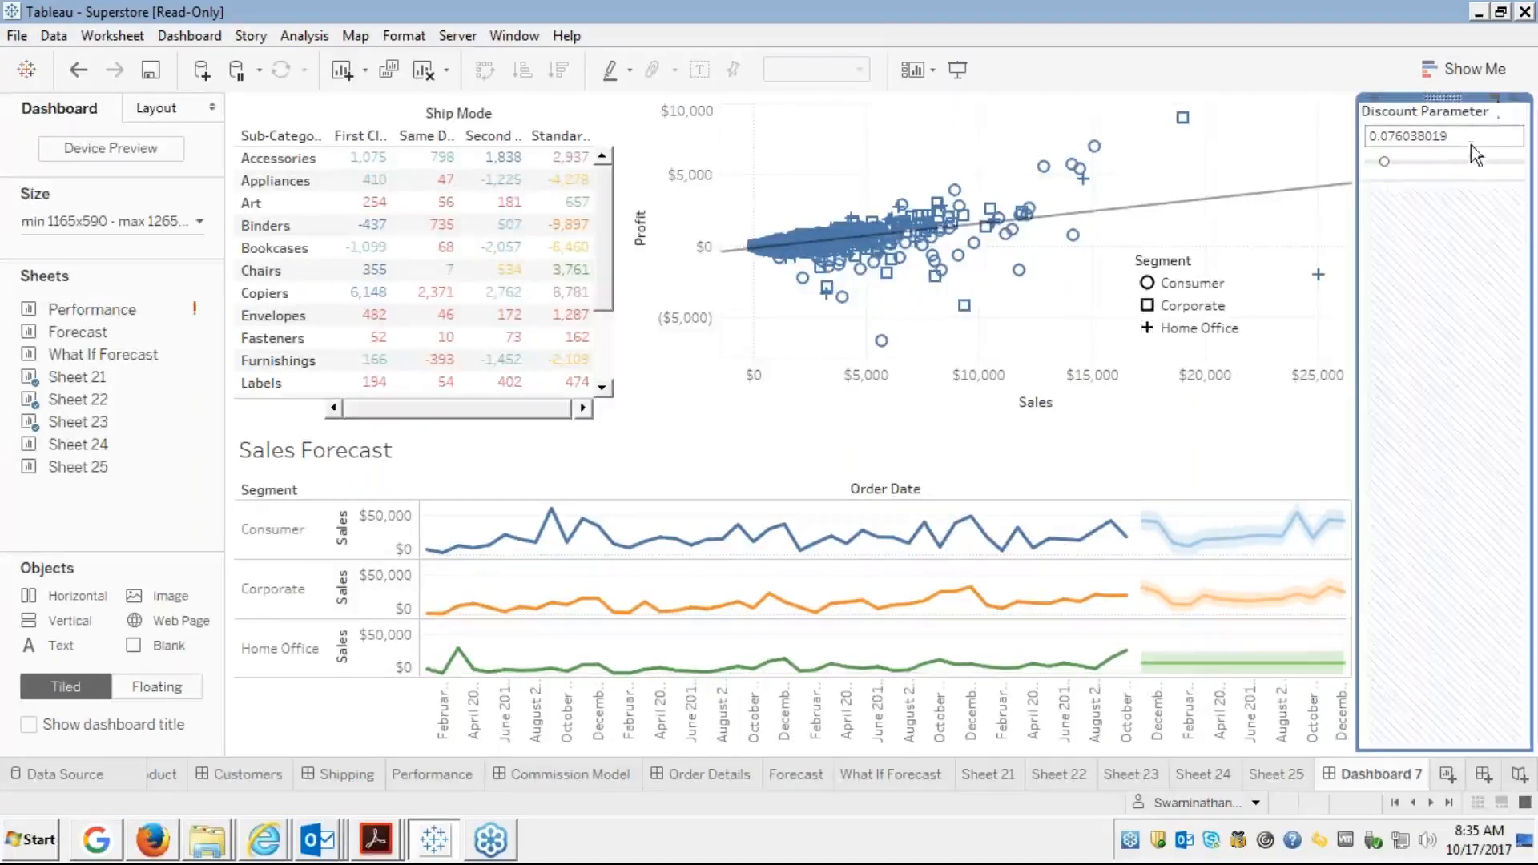
Make the Discount Parameter card floating and move it over the crosstab
click(1501, 118)
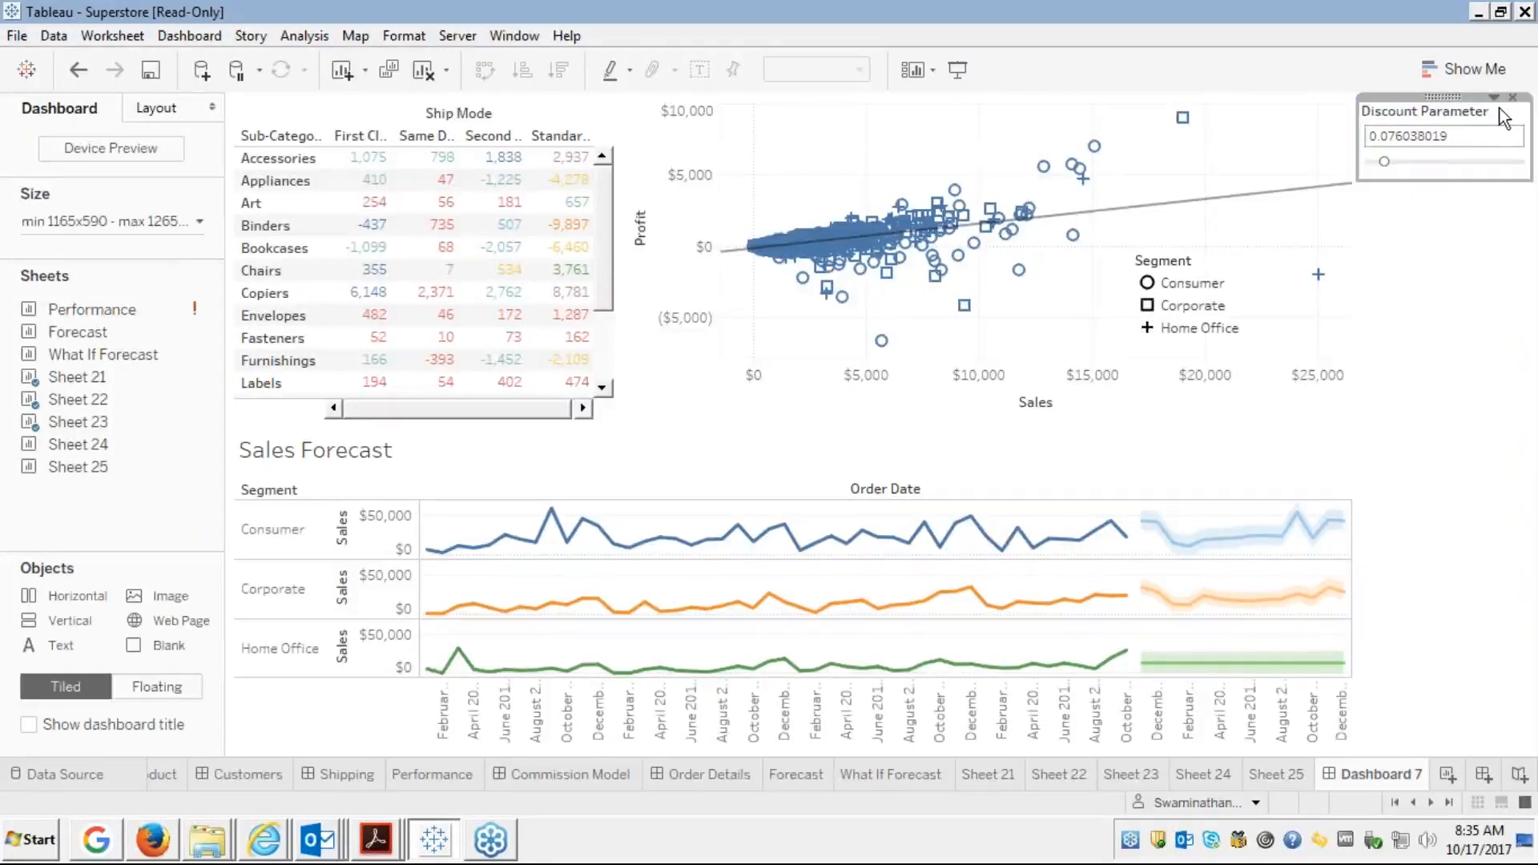
click(1493, 100)
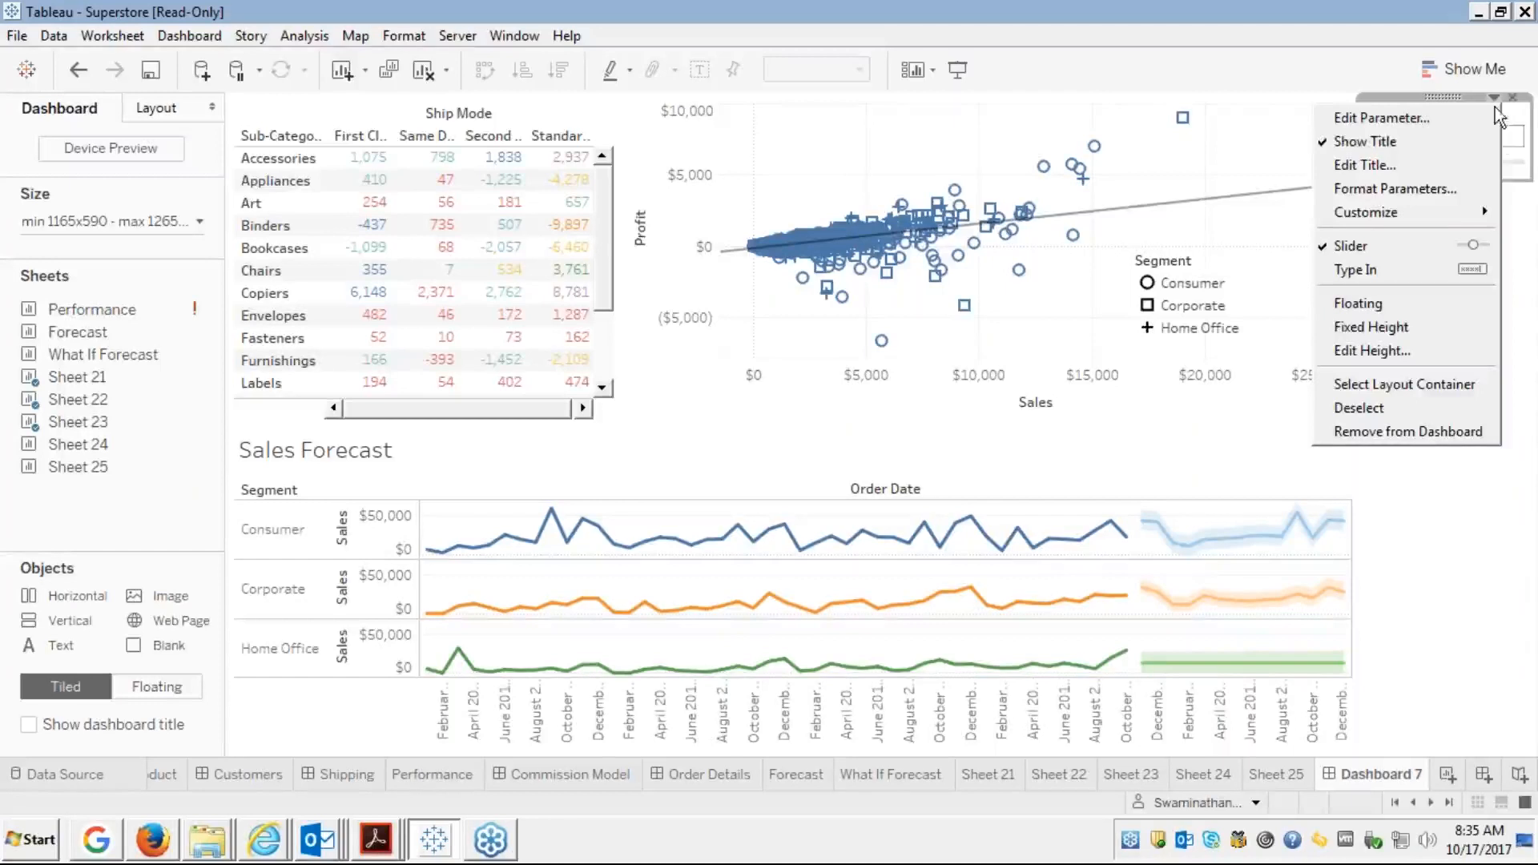
click(1354, 302)
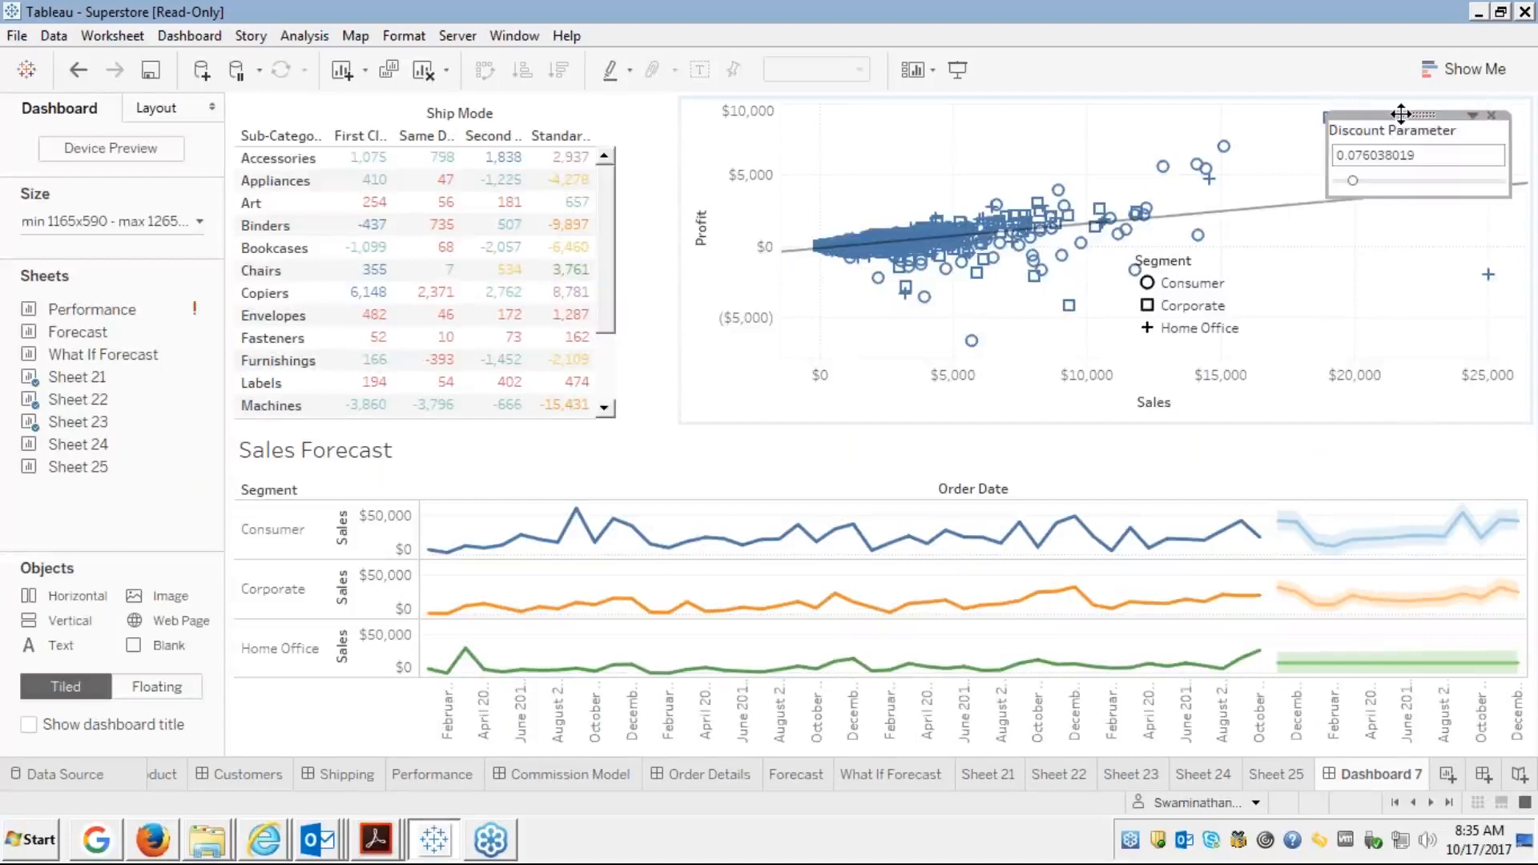
drag(1401, 113, 626, 107)
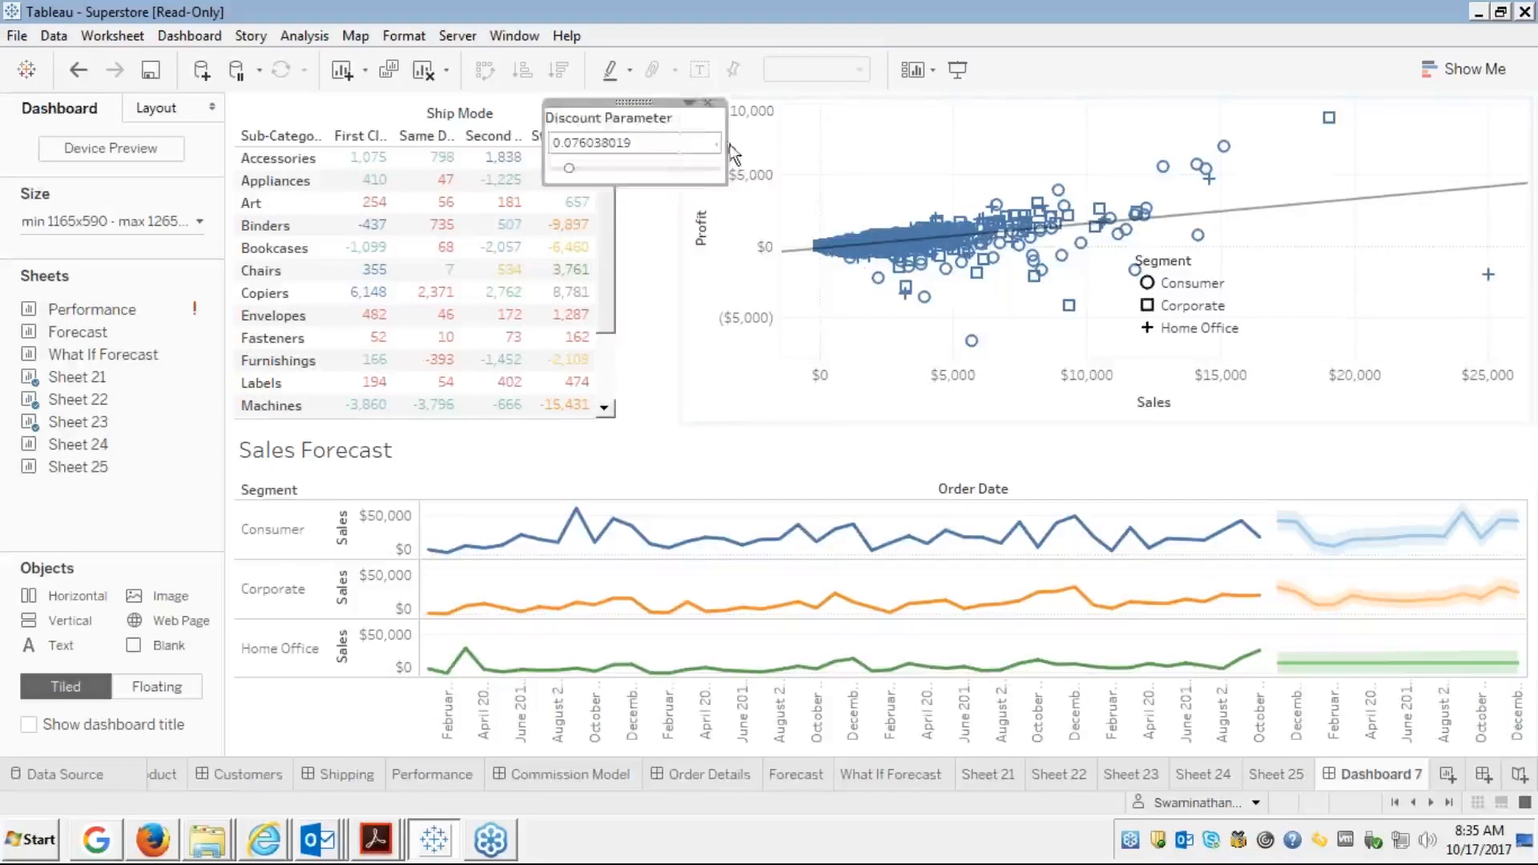
Narrow the floating Discount Parameter card from both sides and nudge it into place
drag(727, 145, 664, 156)
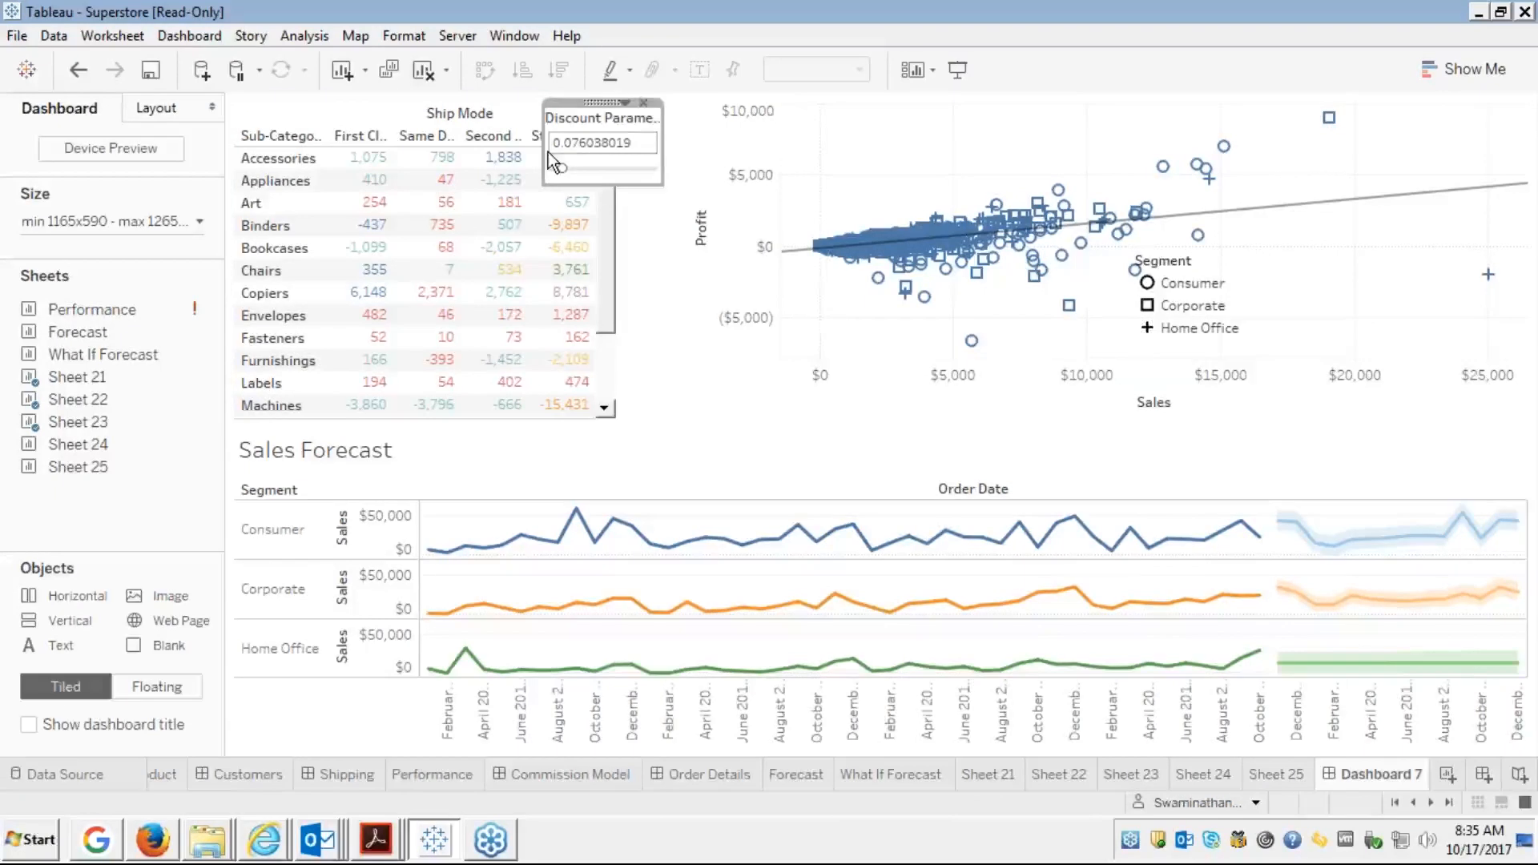
drag(544, 155, 574, 154)
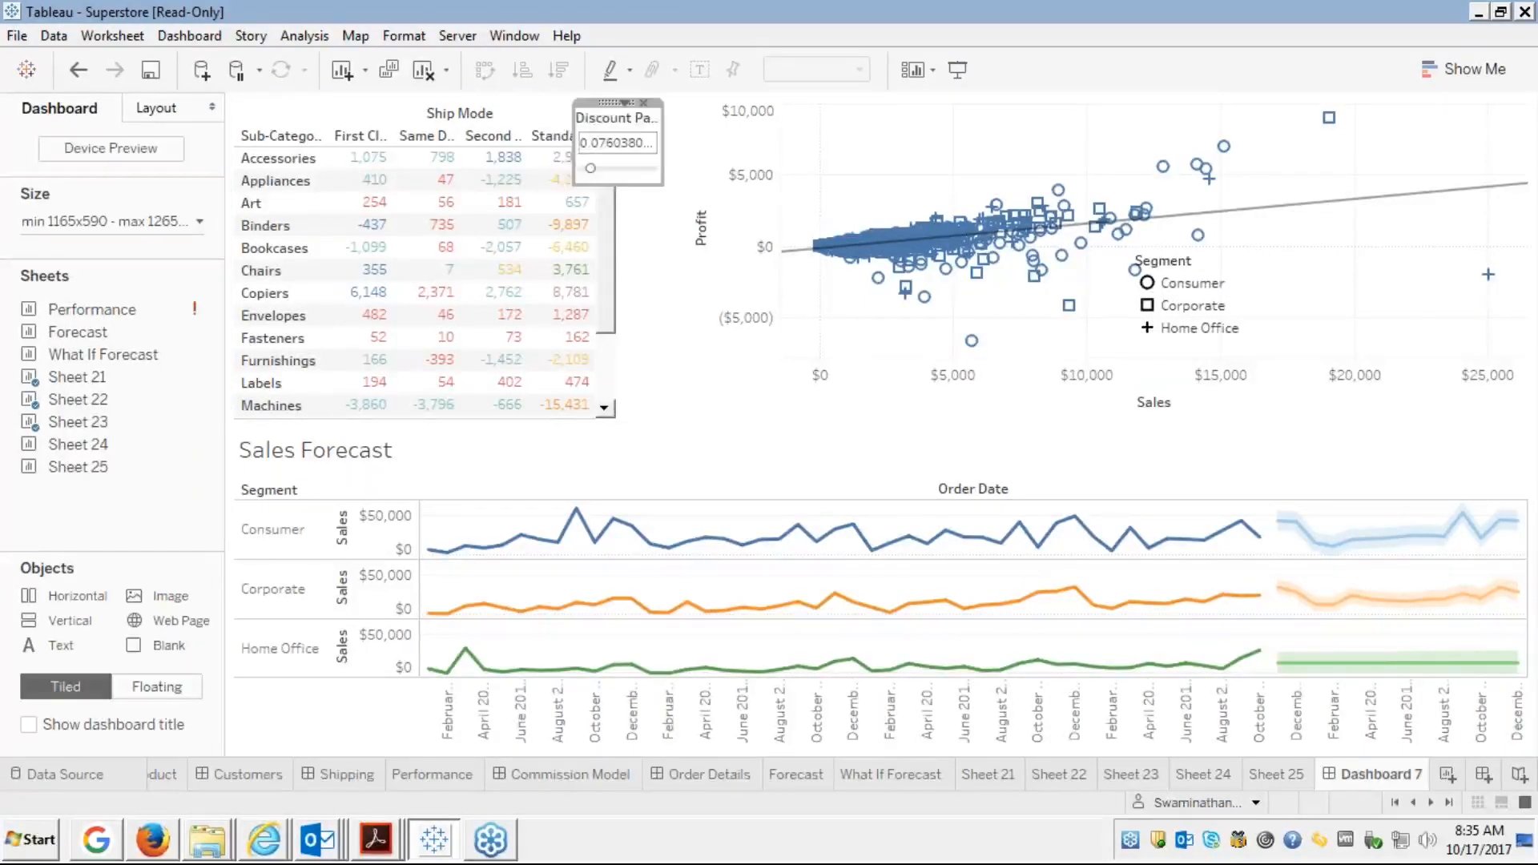
drag(618, 104, 628, 103)
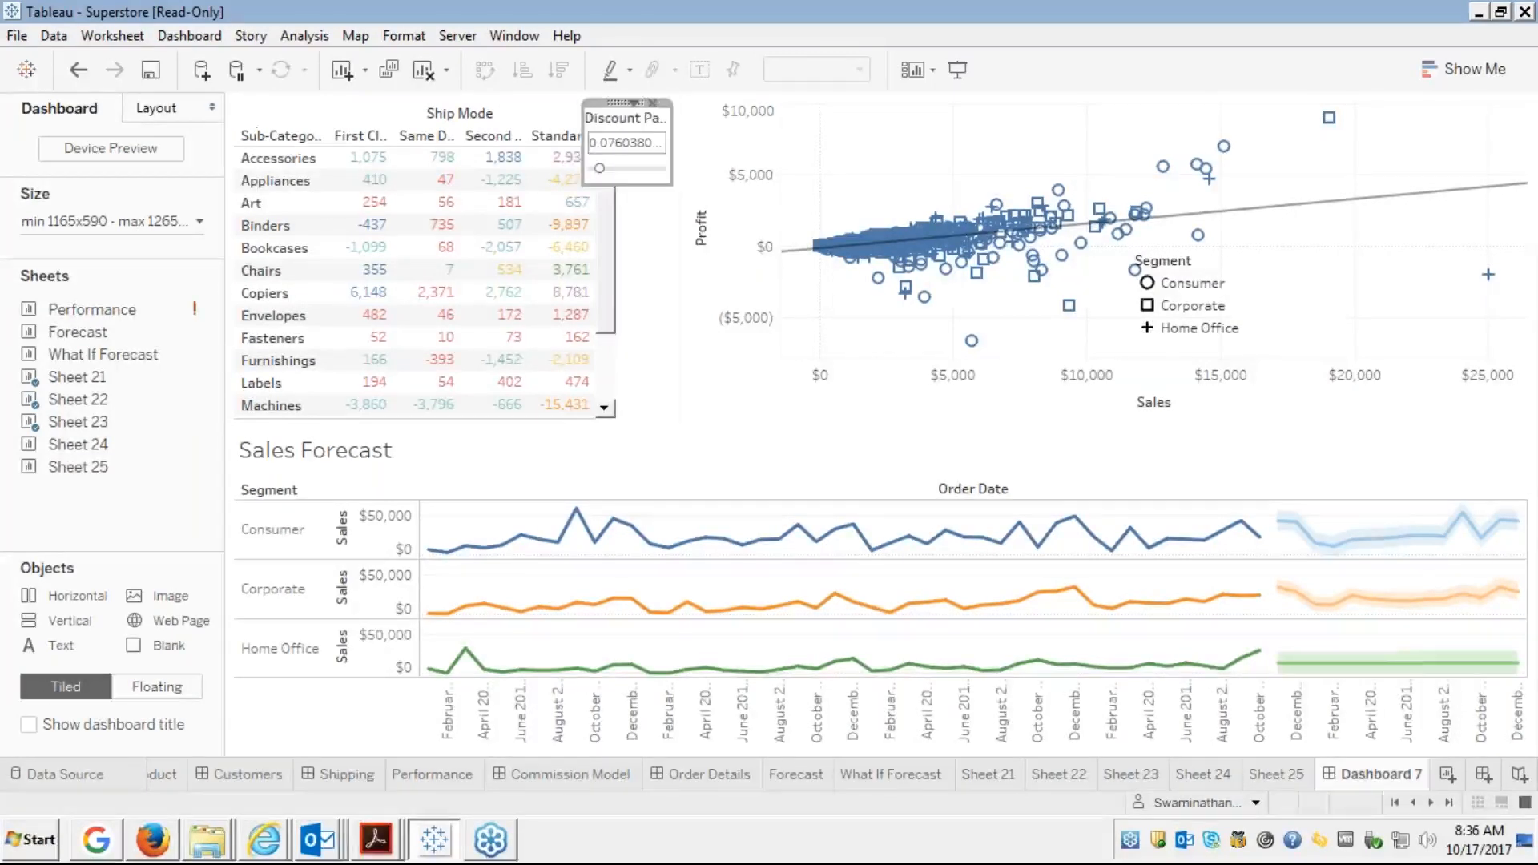
click(699, 136)
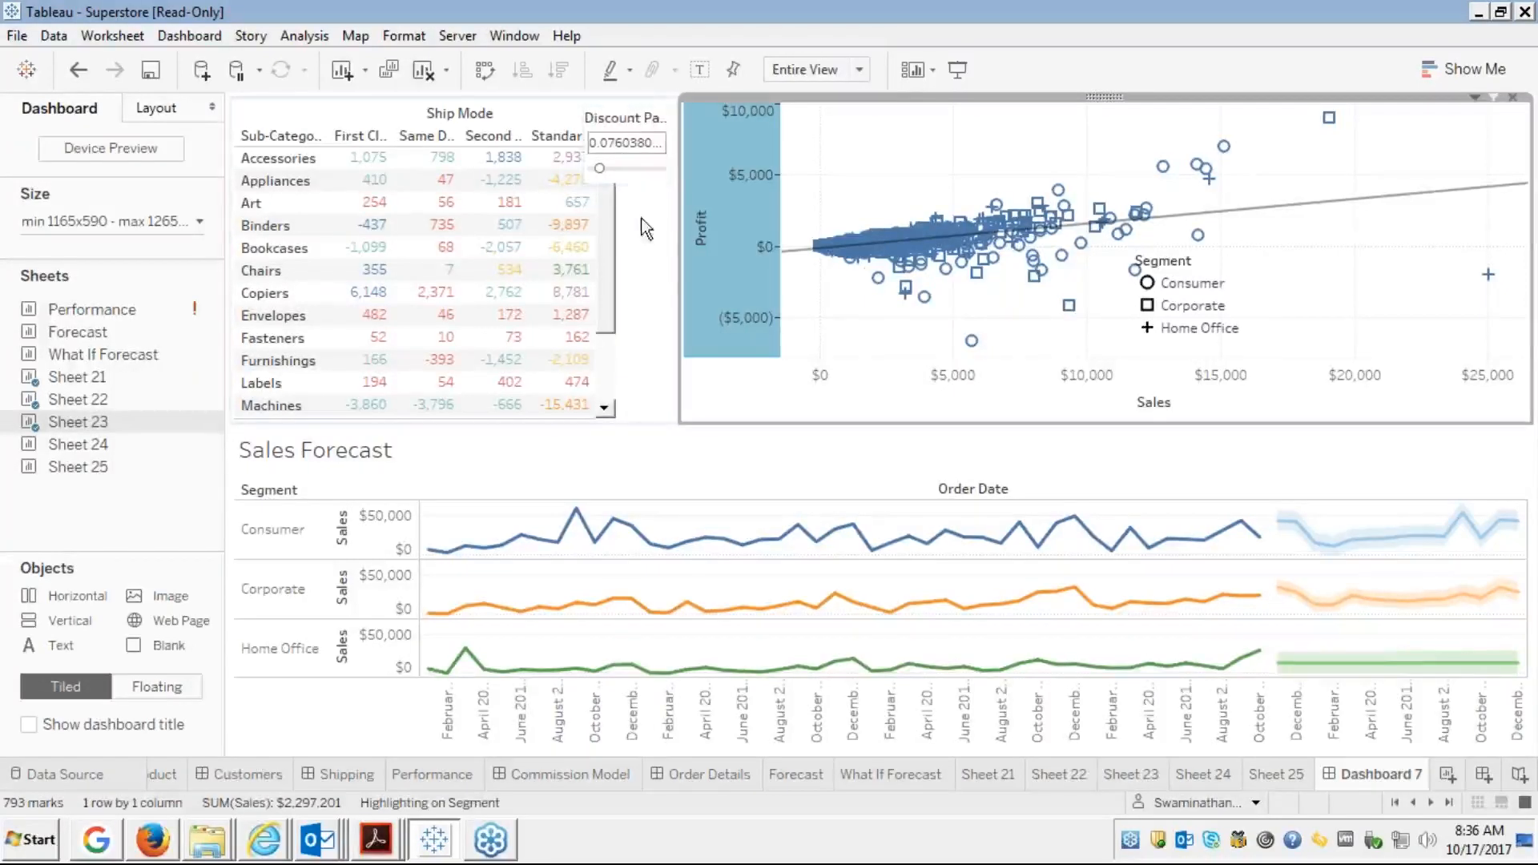
Set the Sheet 22 crosstab's fit to Fit Width
click(632, 295)
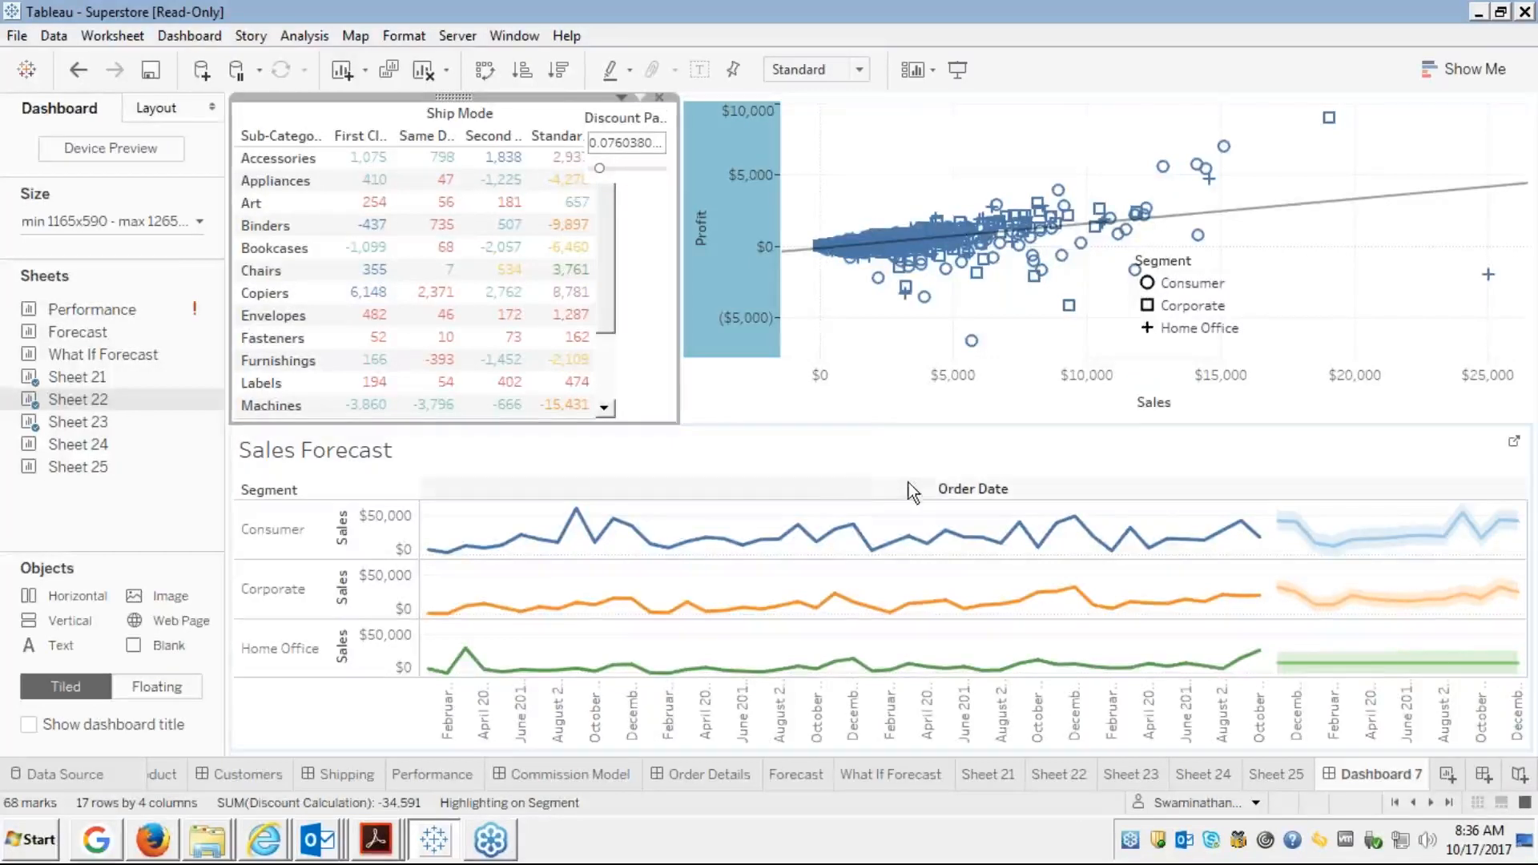
click(527, 449)
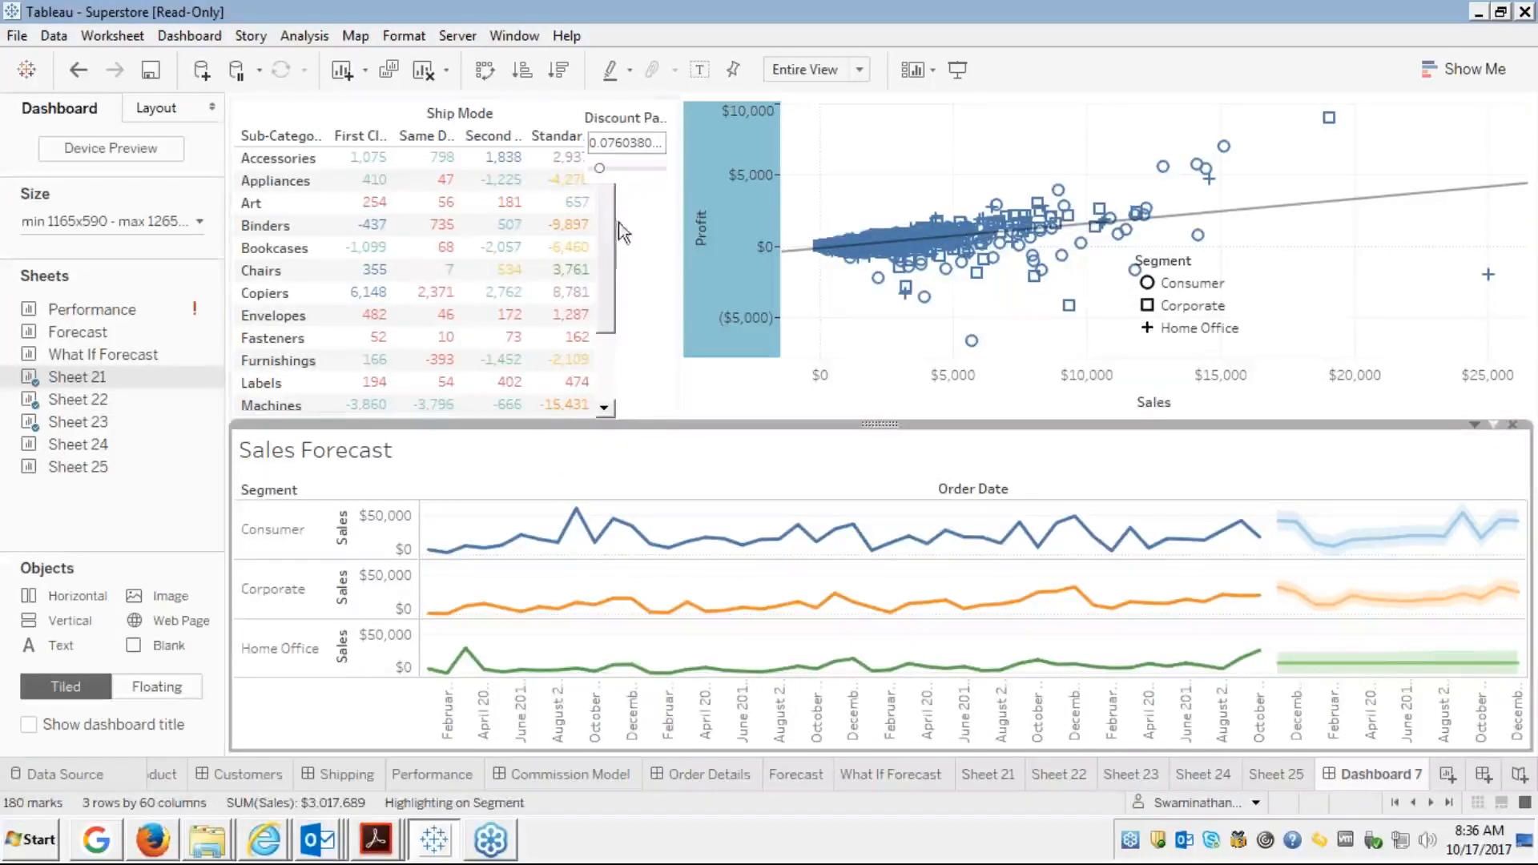
click(433, 117)
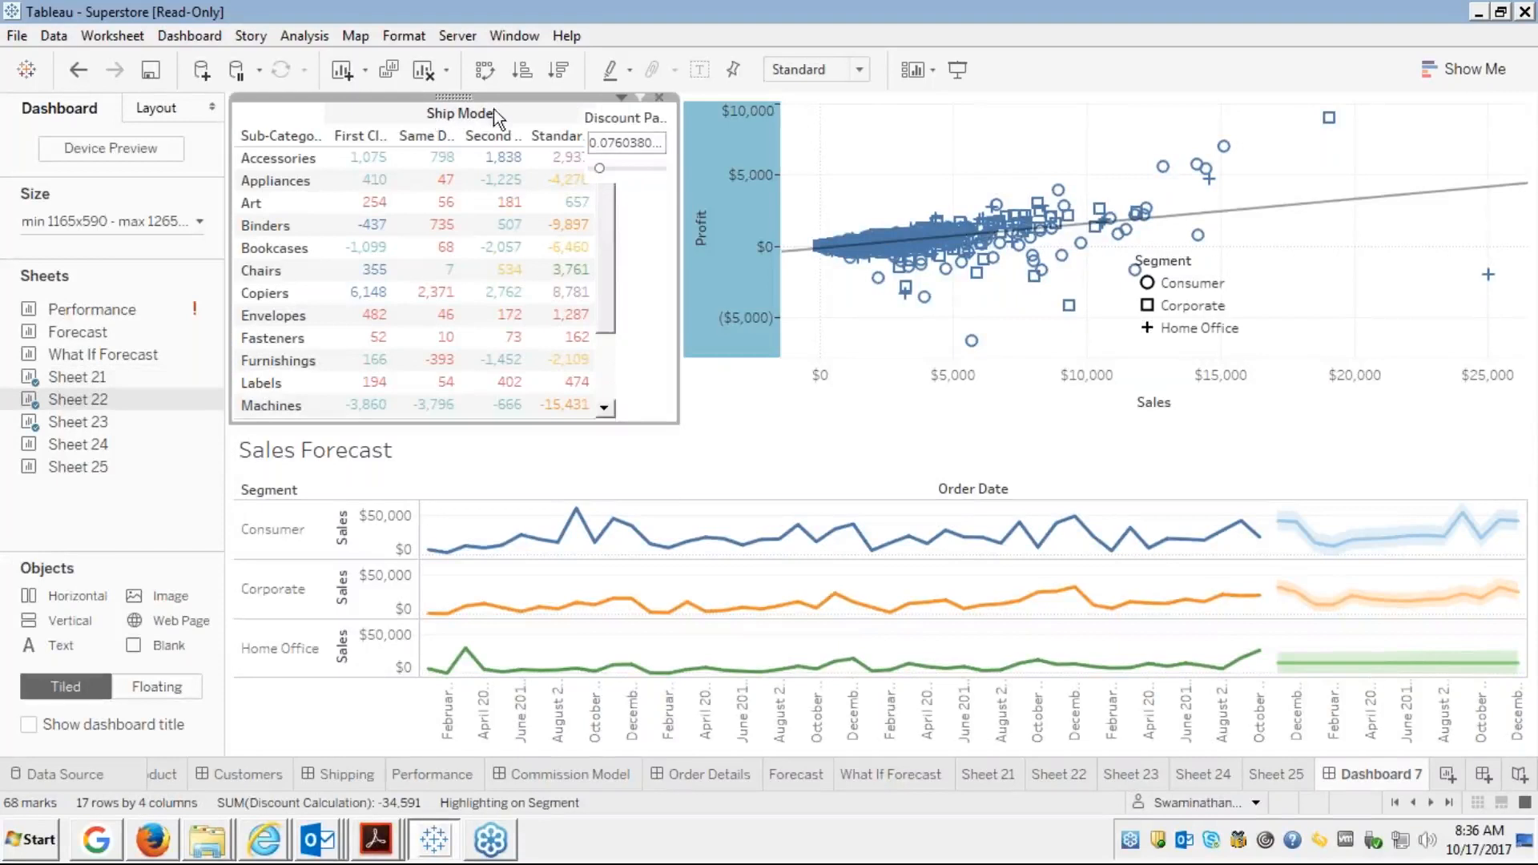
click(863, 71)
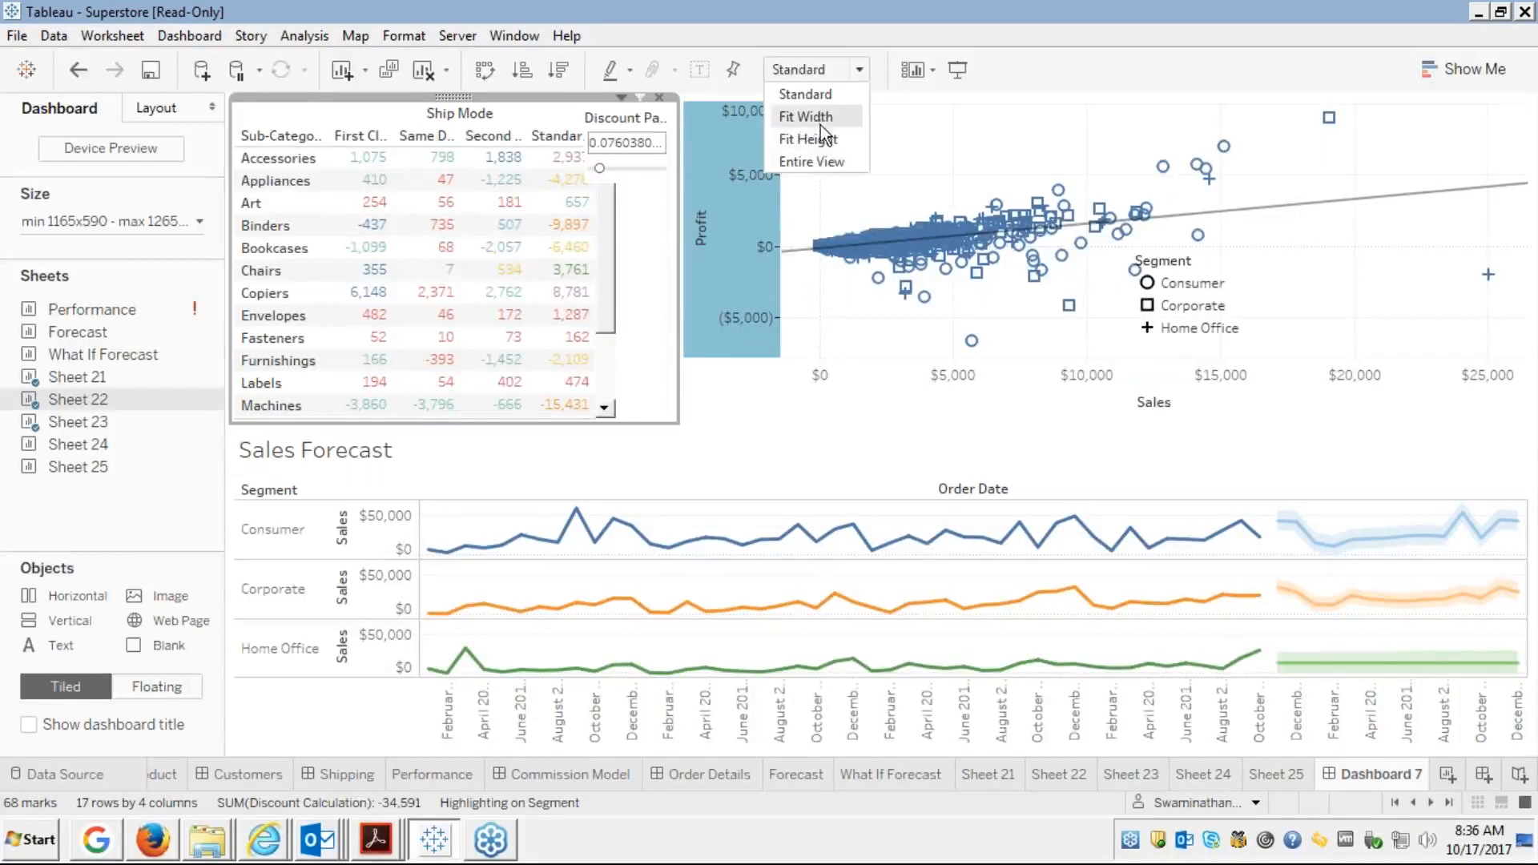
click(825, 118)
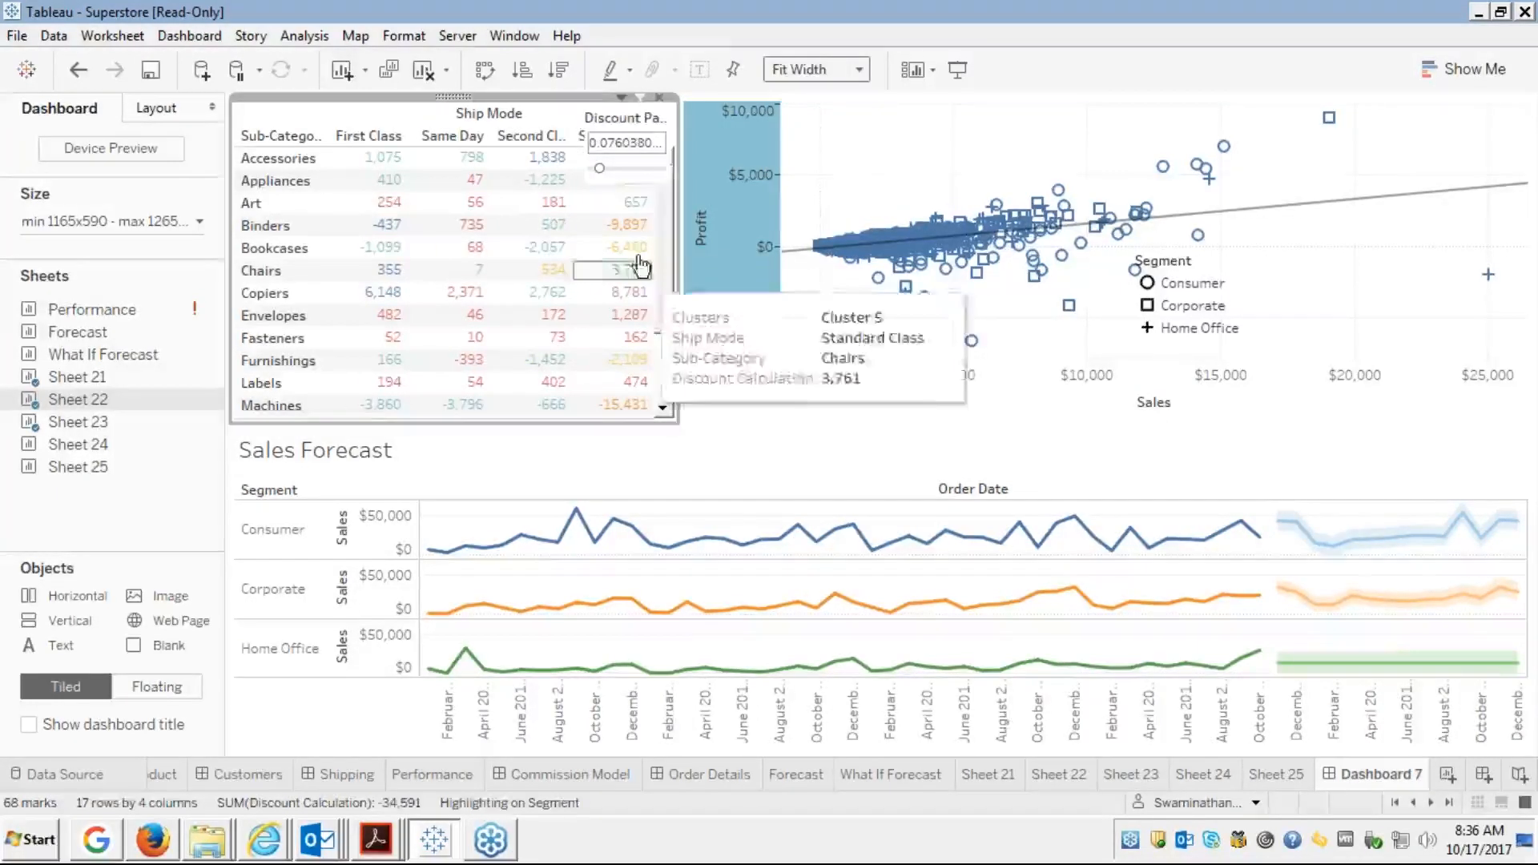
click(642, 118)
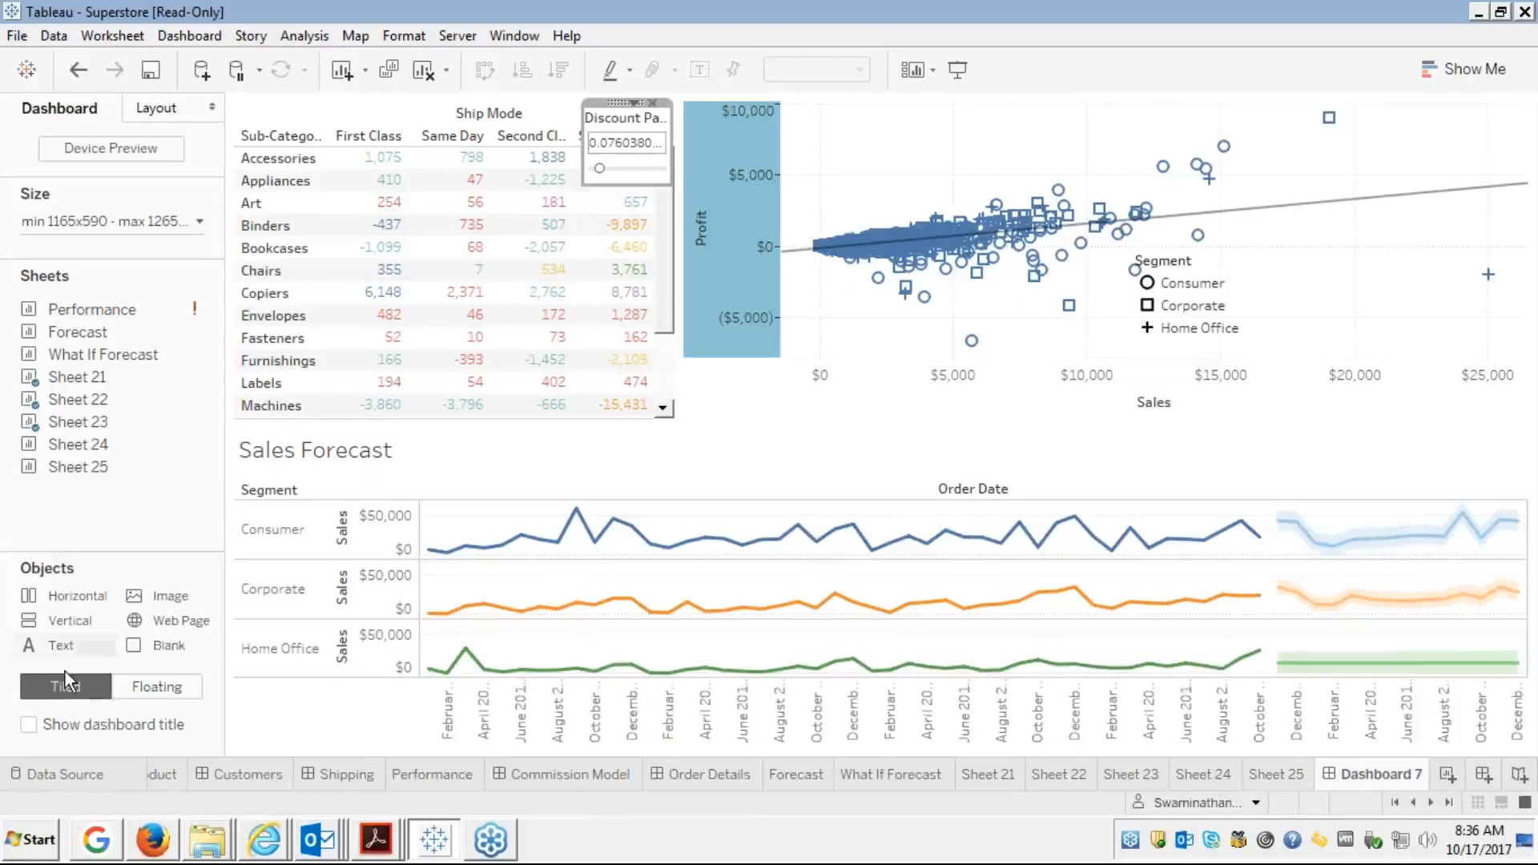
Create a new dashboard with Sheet 21 Sales Forecast floating, removing its forecast legend
click(1483, 774)
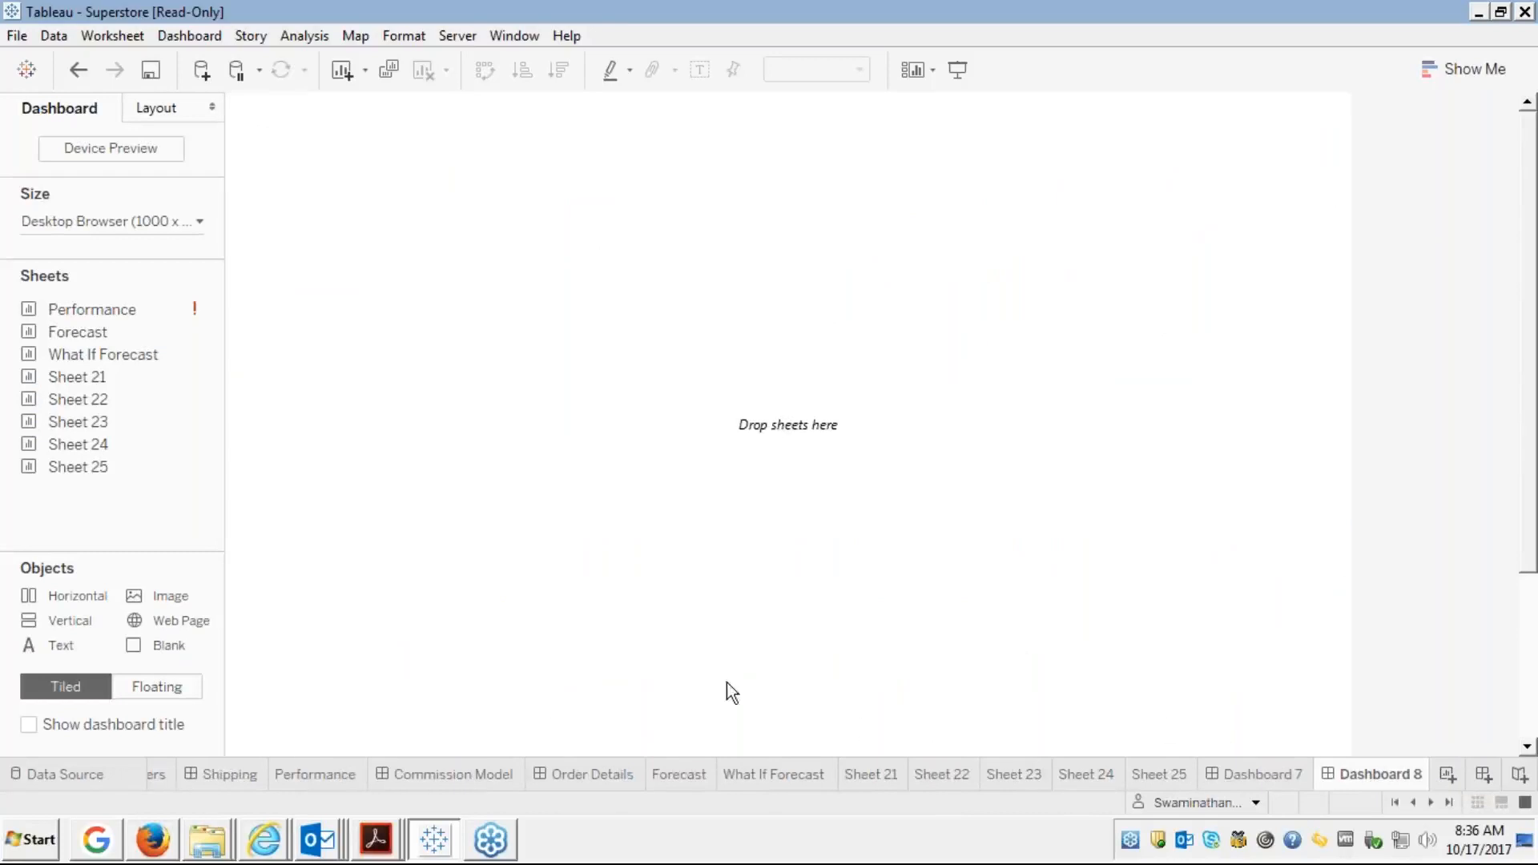
click(150, 694)
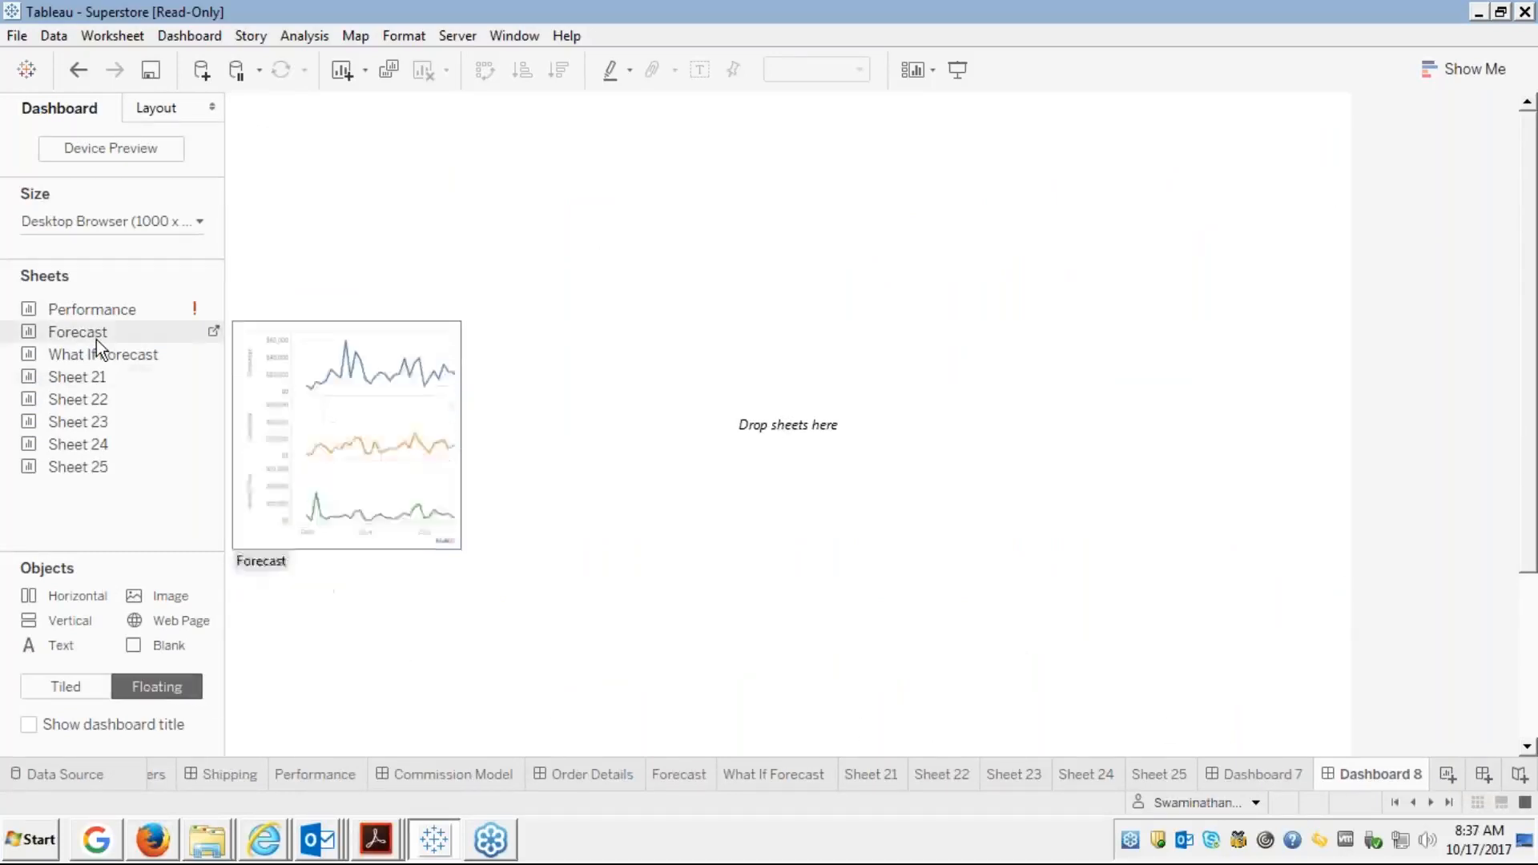
mouse_move(133, 400)
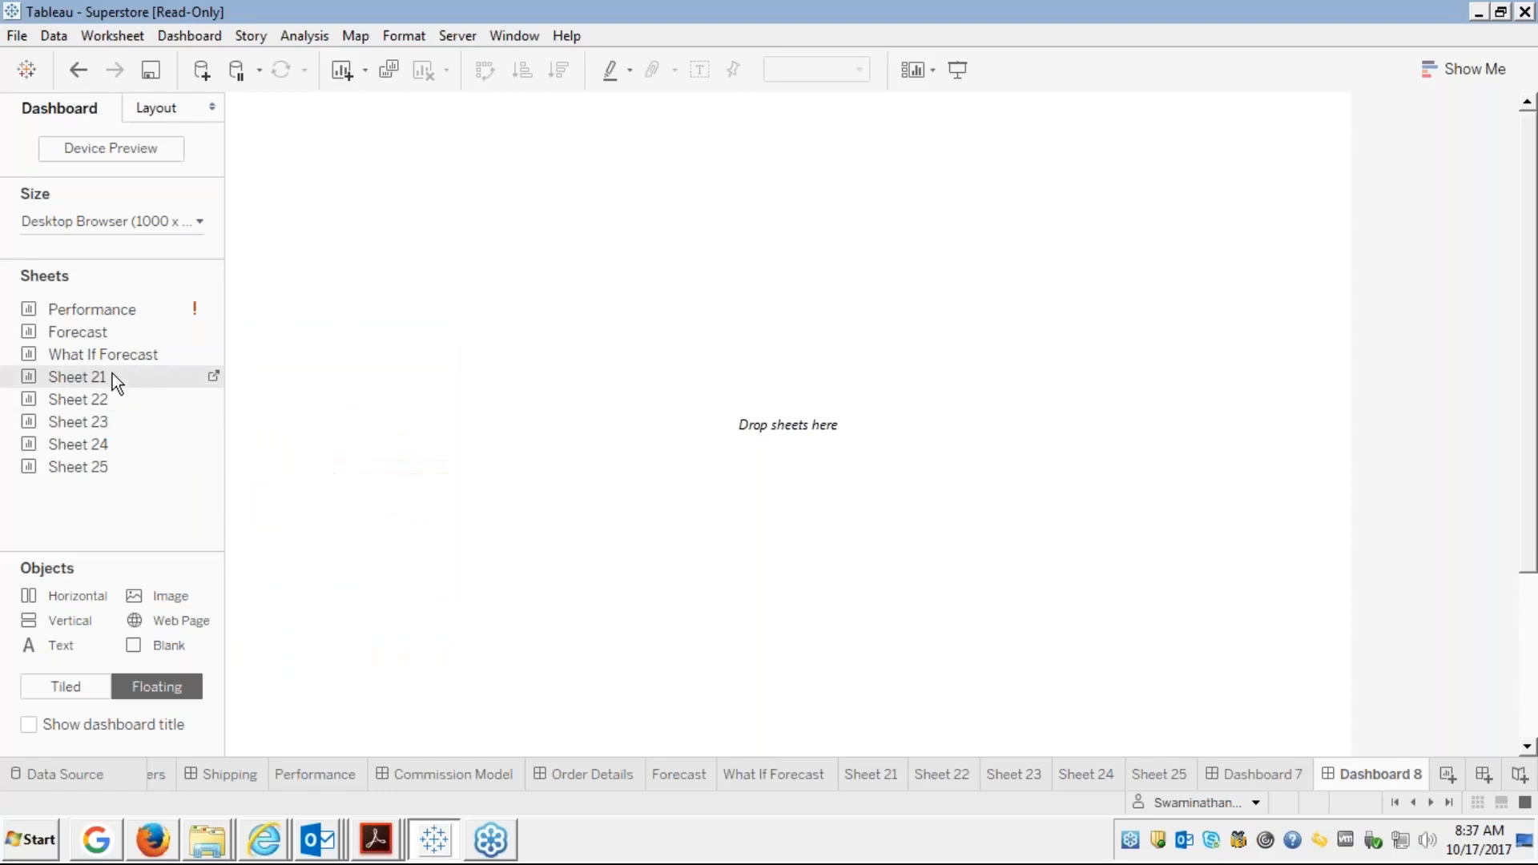
drag(112, 376, 261, 125)
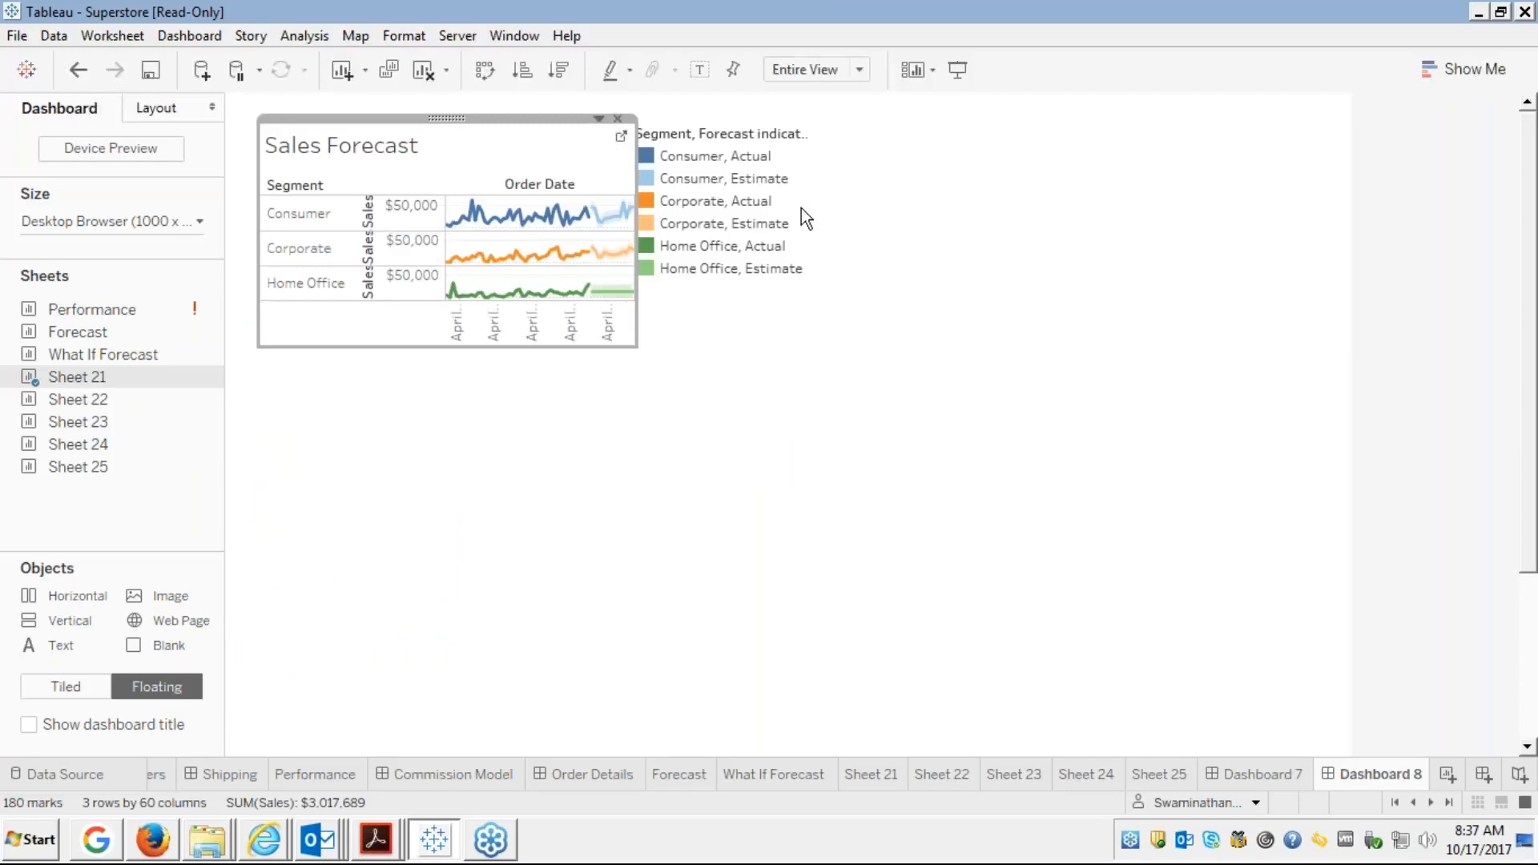
click(715, 155)
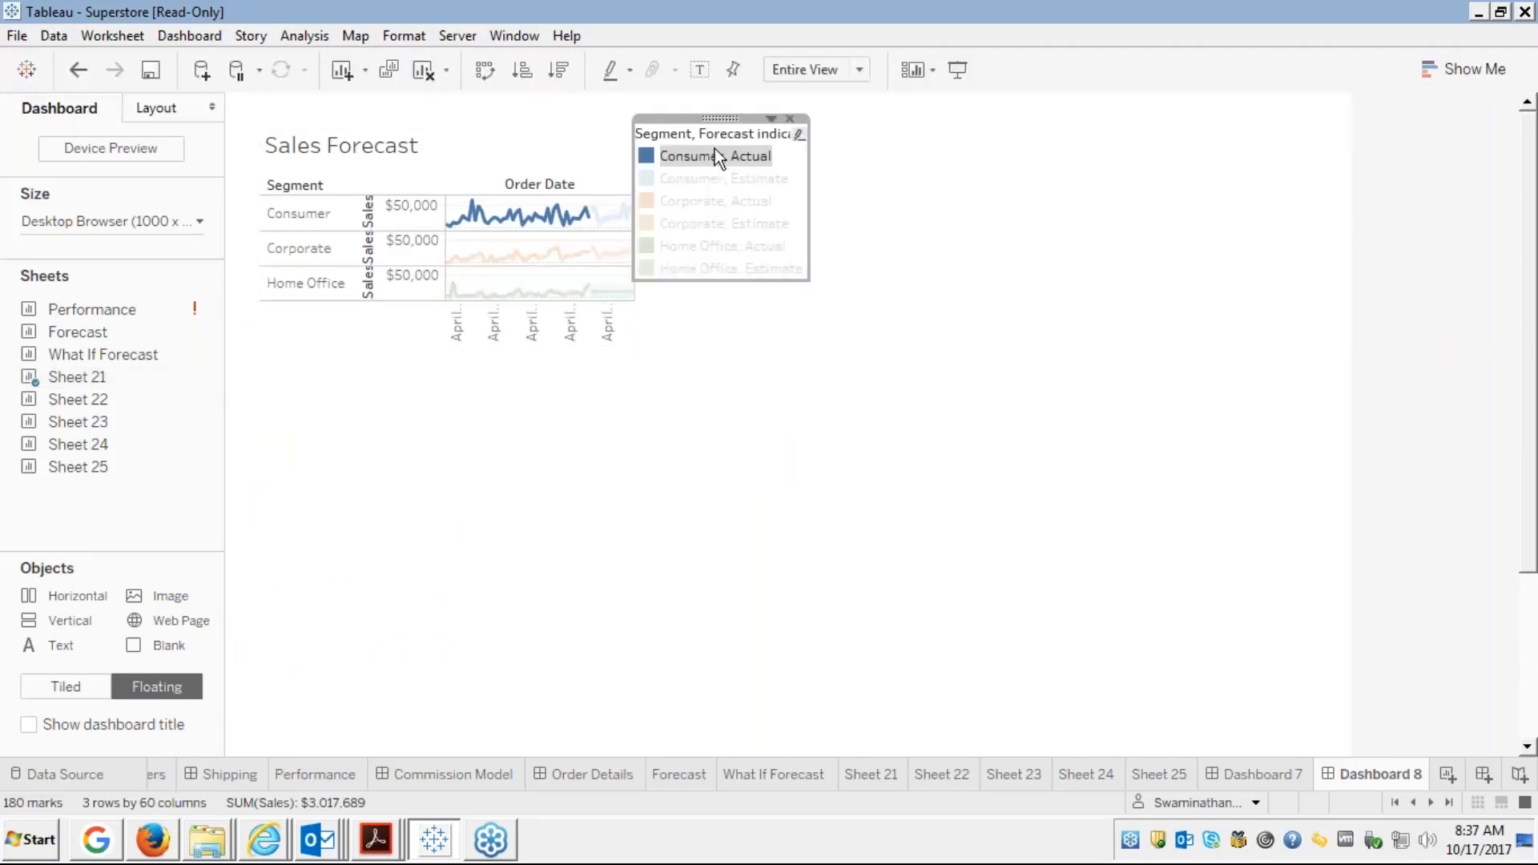
click(791, 118)
Widen and lower the Sales Forecast chart, then add Sheet 22 floating at the top-left
click(531, 162)
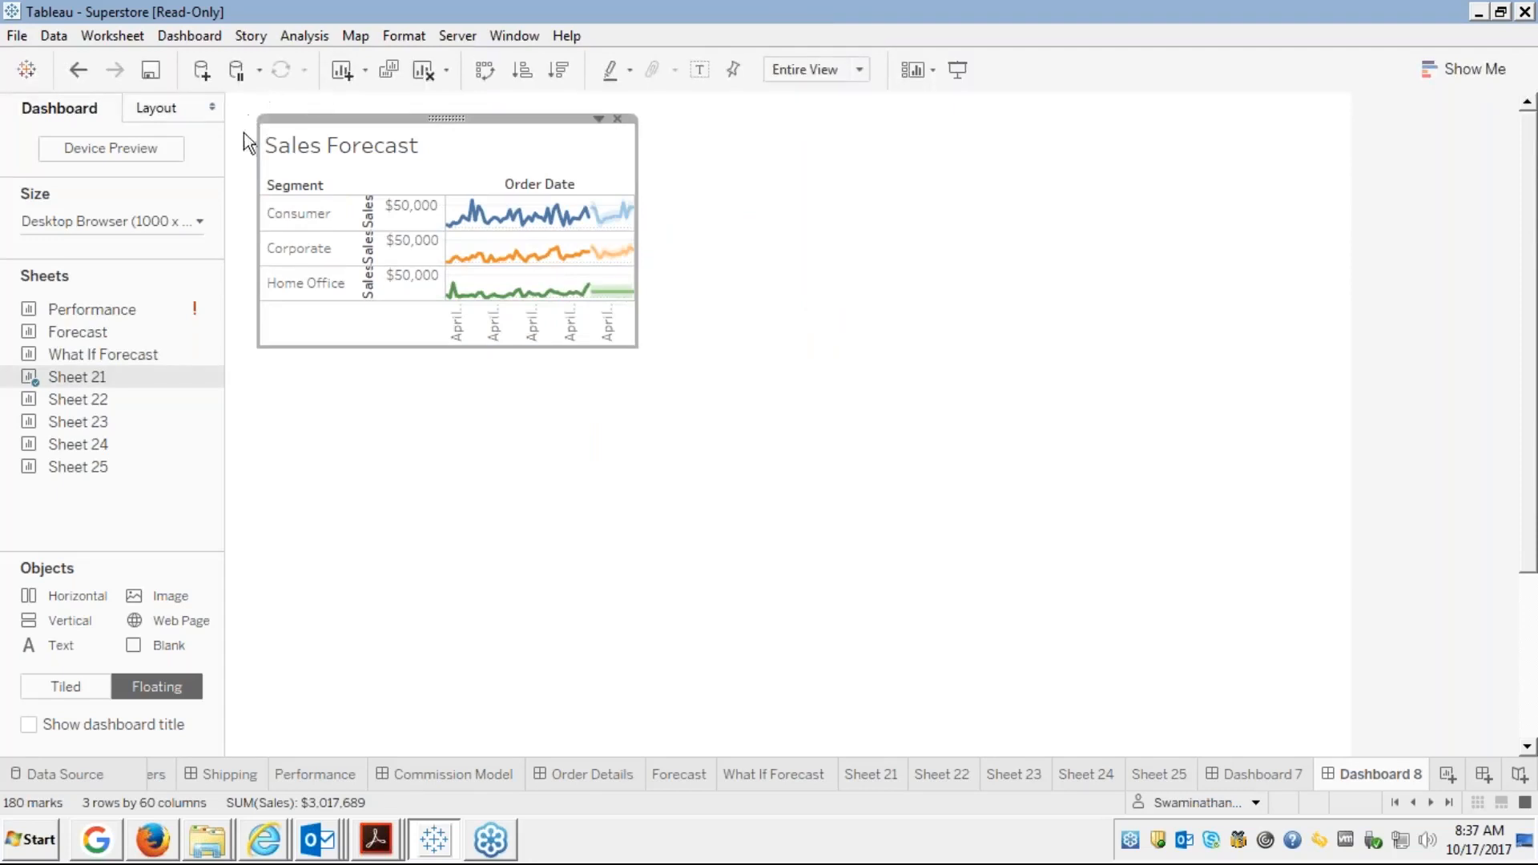
drag(260, 120, 227, 93)
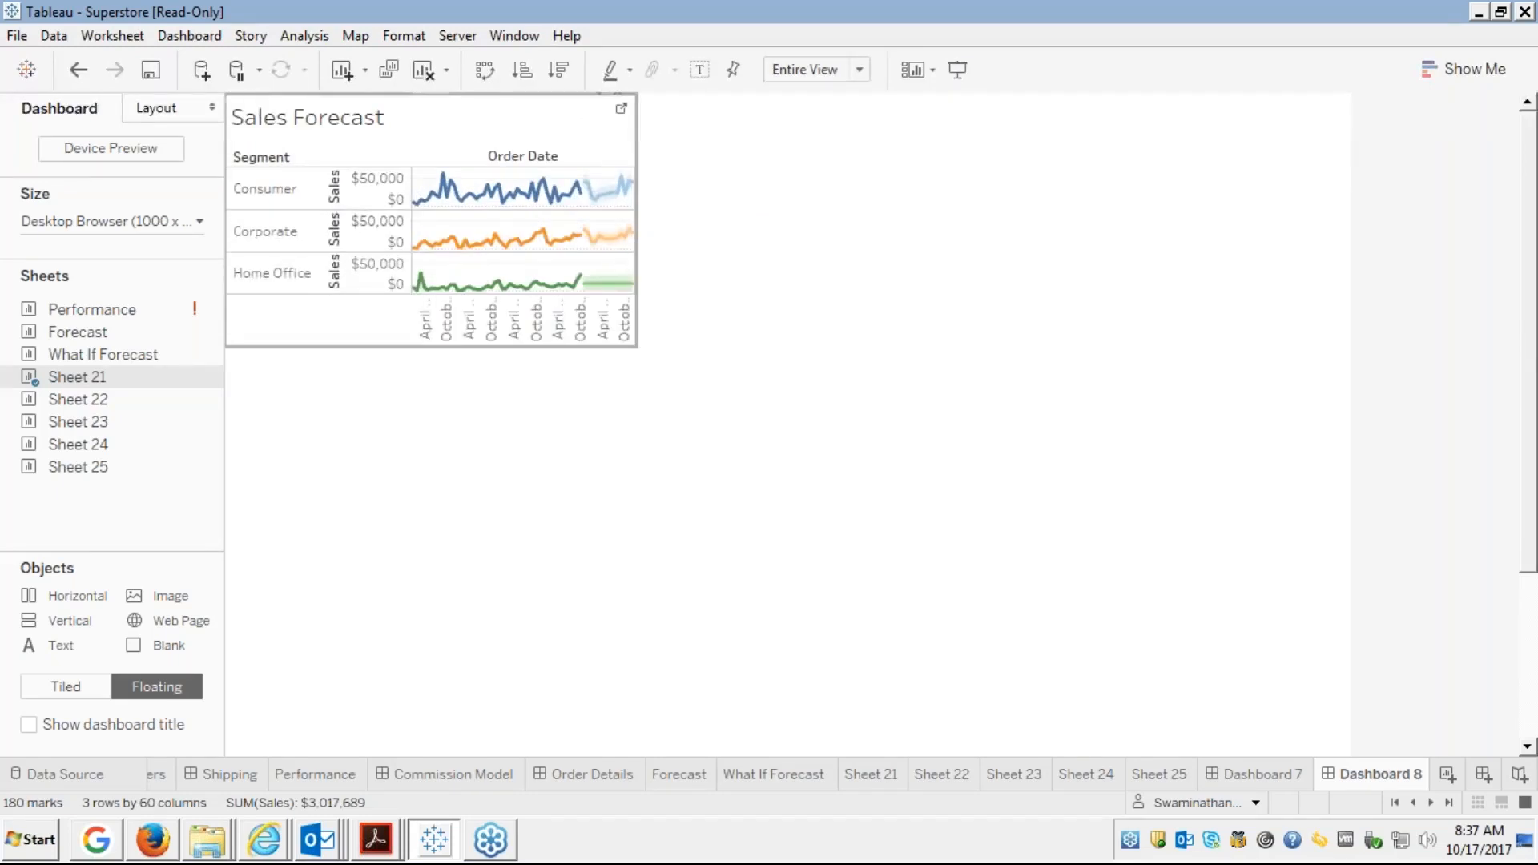
drag(636, 251, 786, 233)
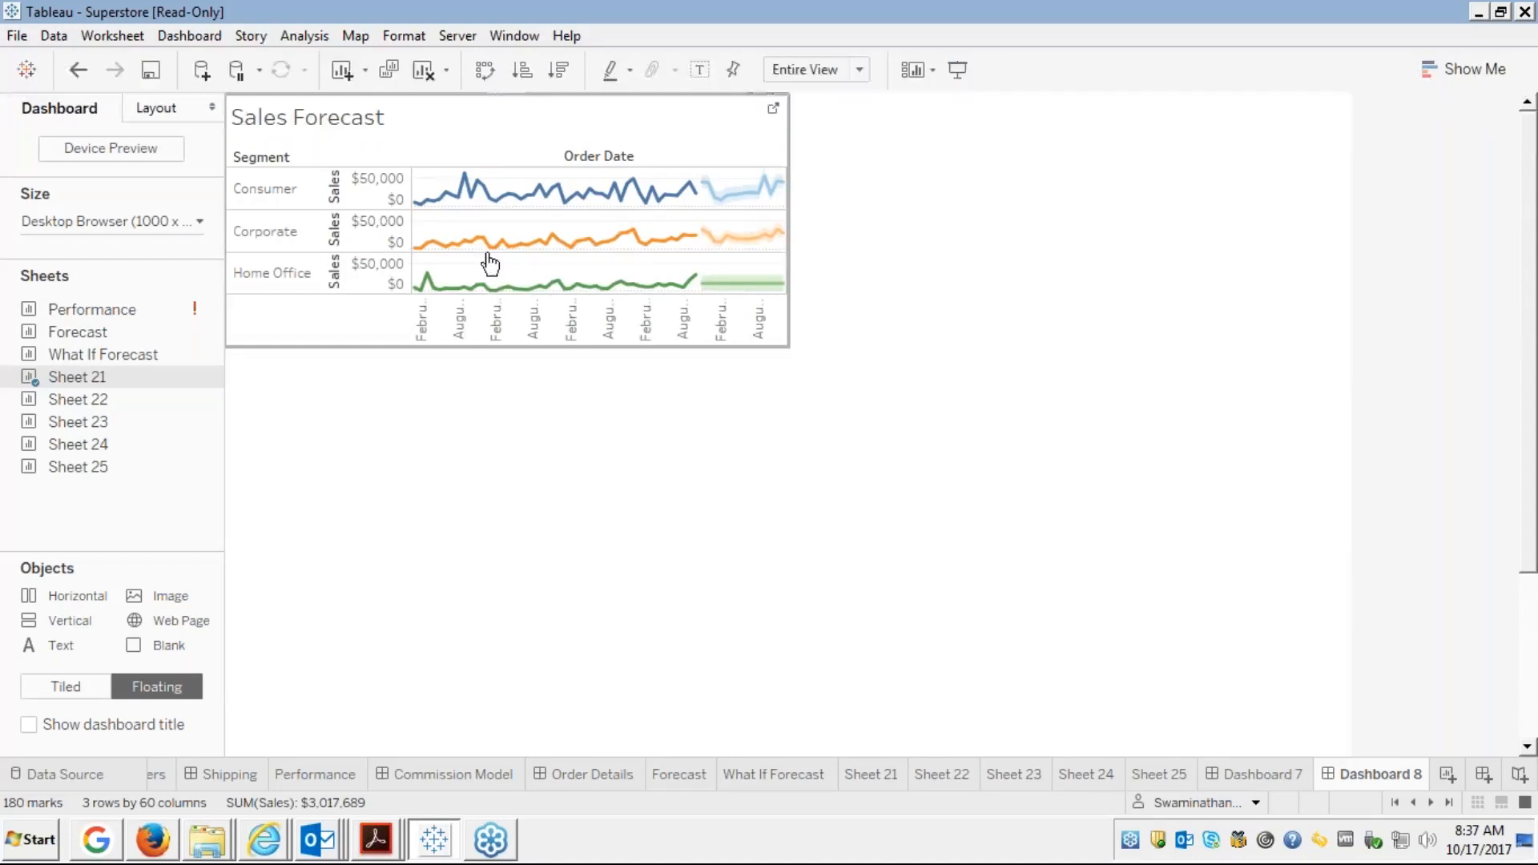
drag(505, 93, 507, 501)
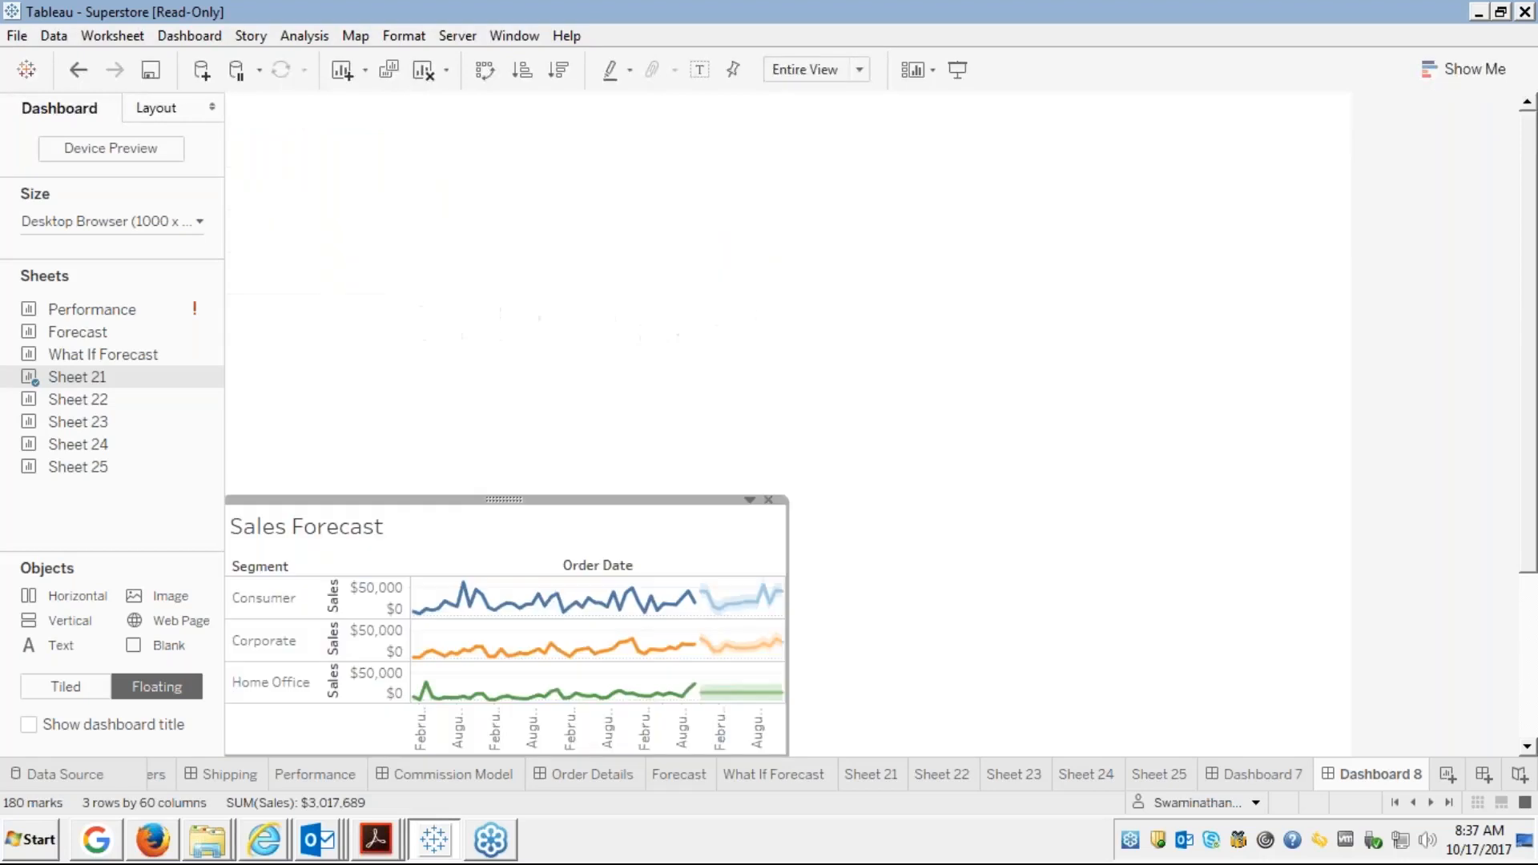
click(521, 417)
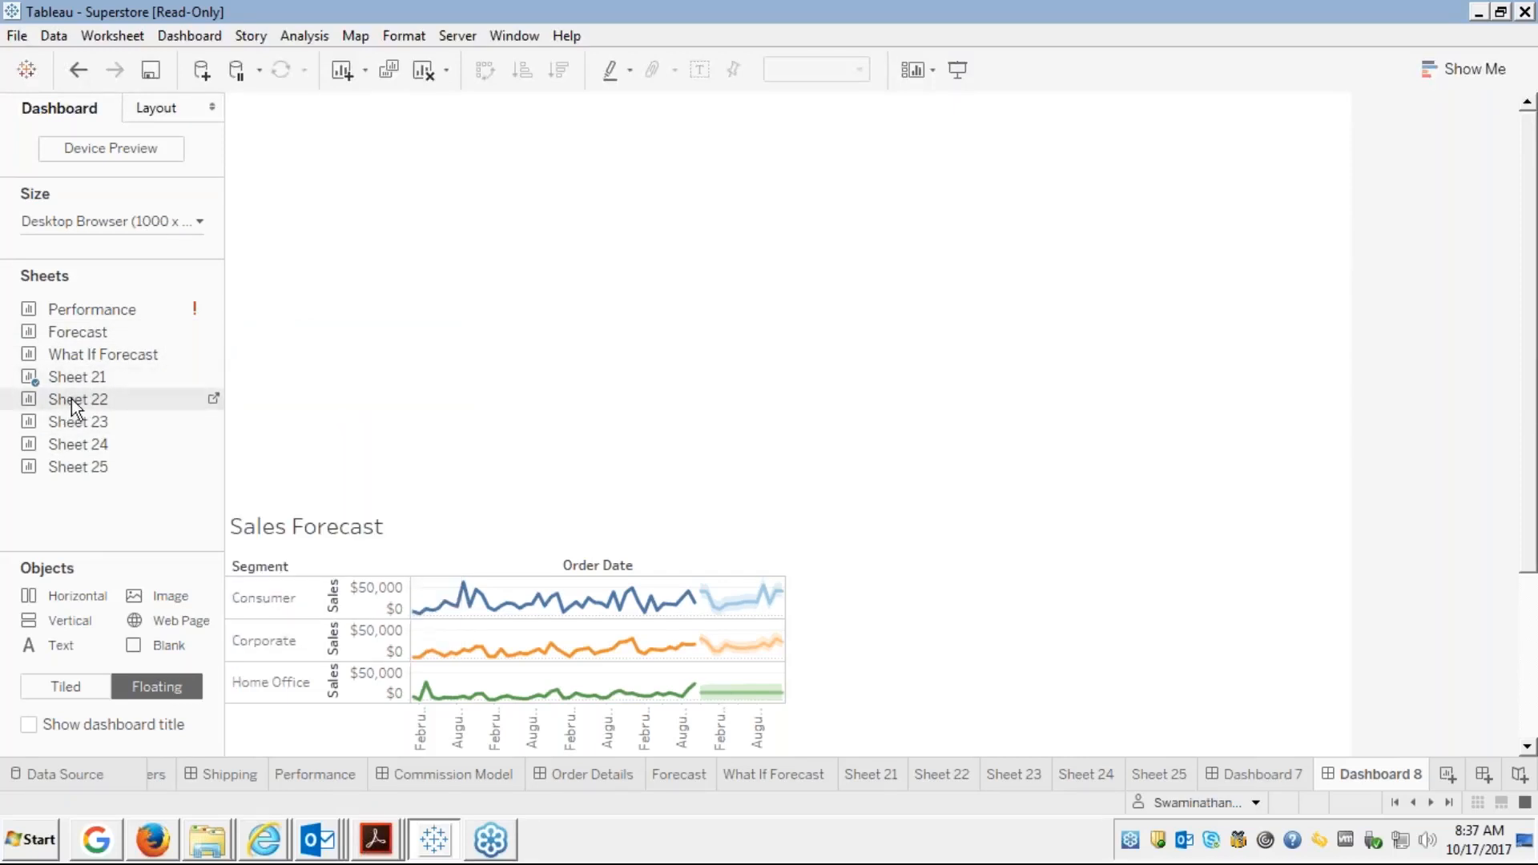
drag(75, 407, 346, 193)
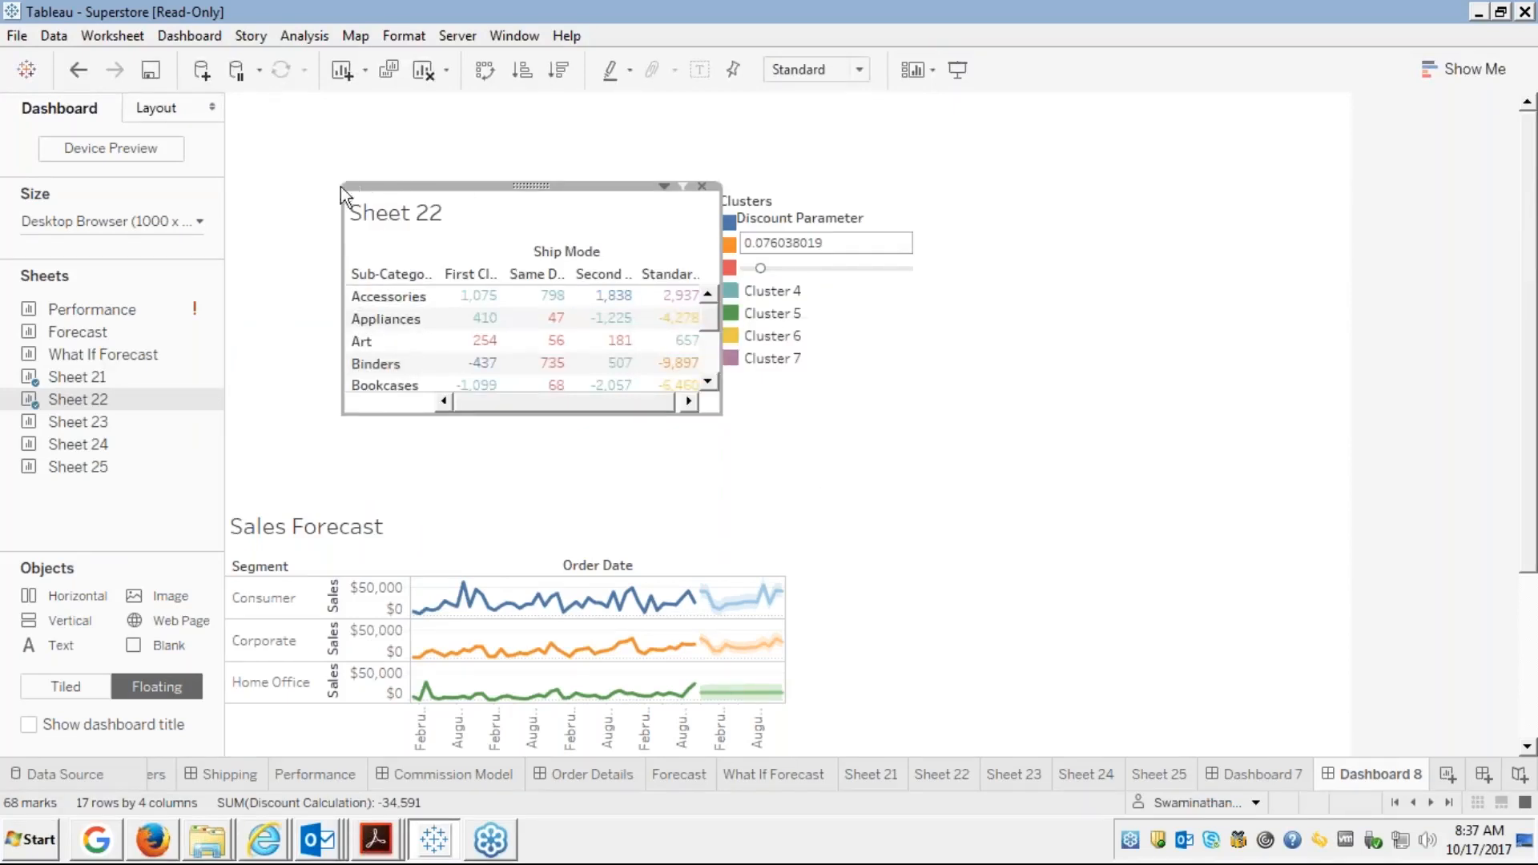
drag(340, 186, 229, 100)
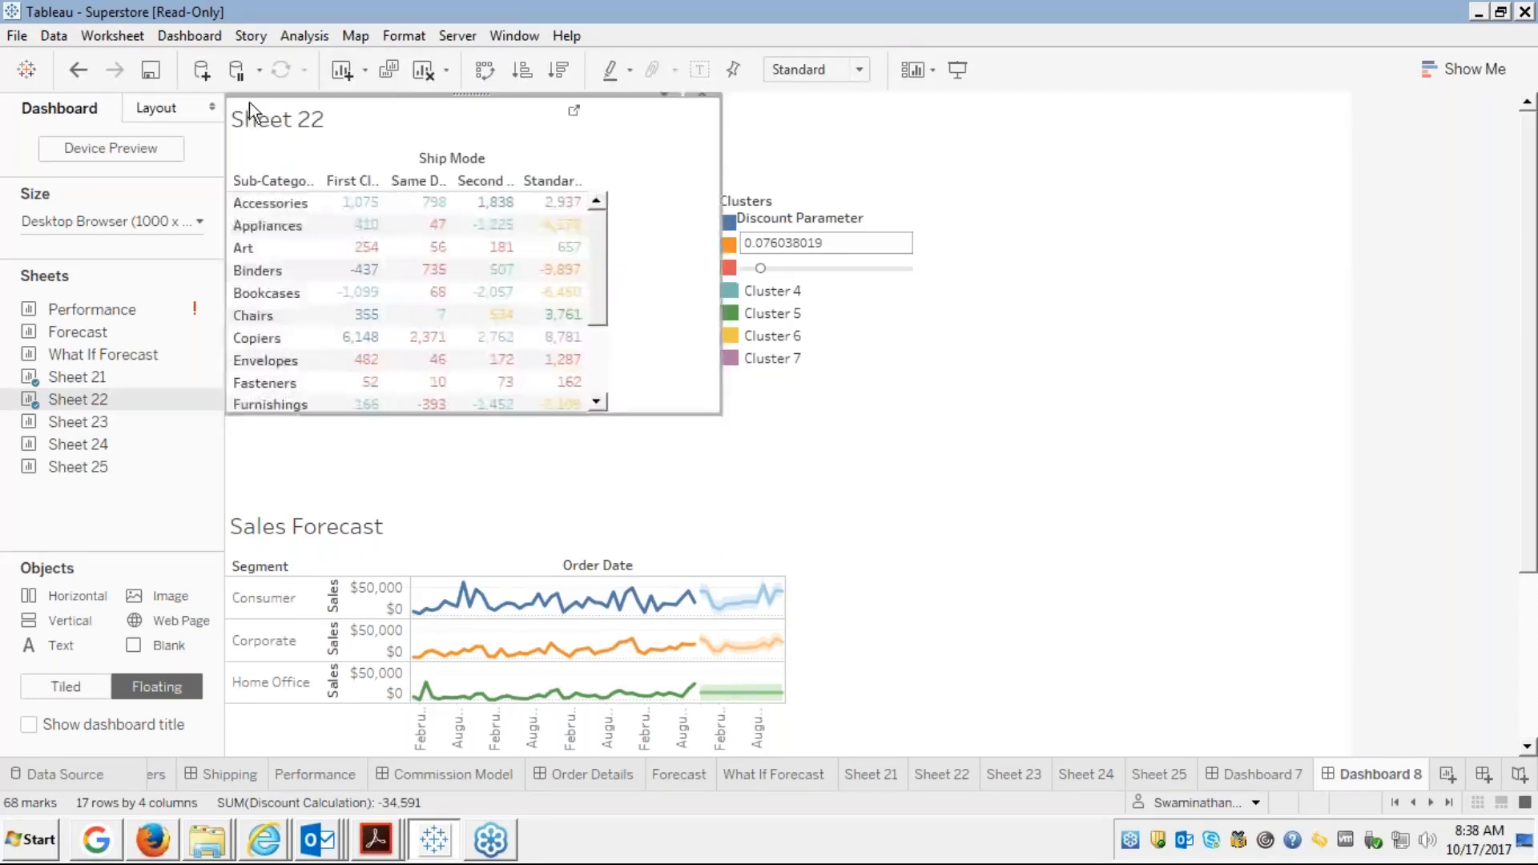
Fit the floating Sheet 22 crosstab to Entire View and hide its title
click(856, 69)
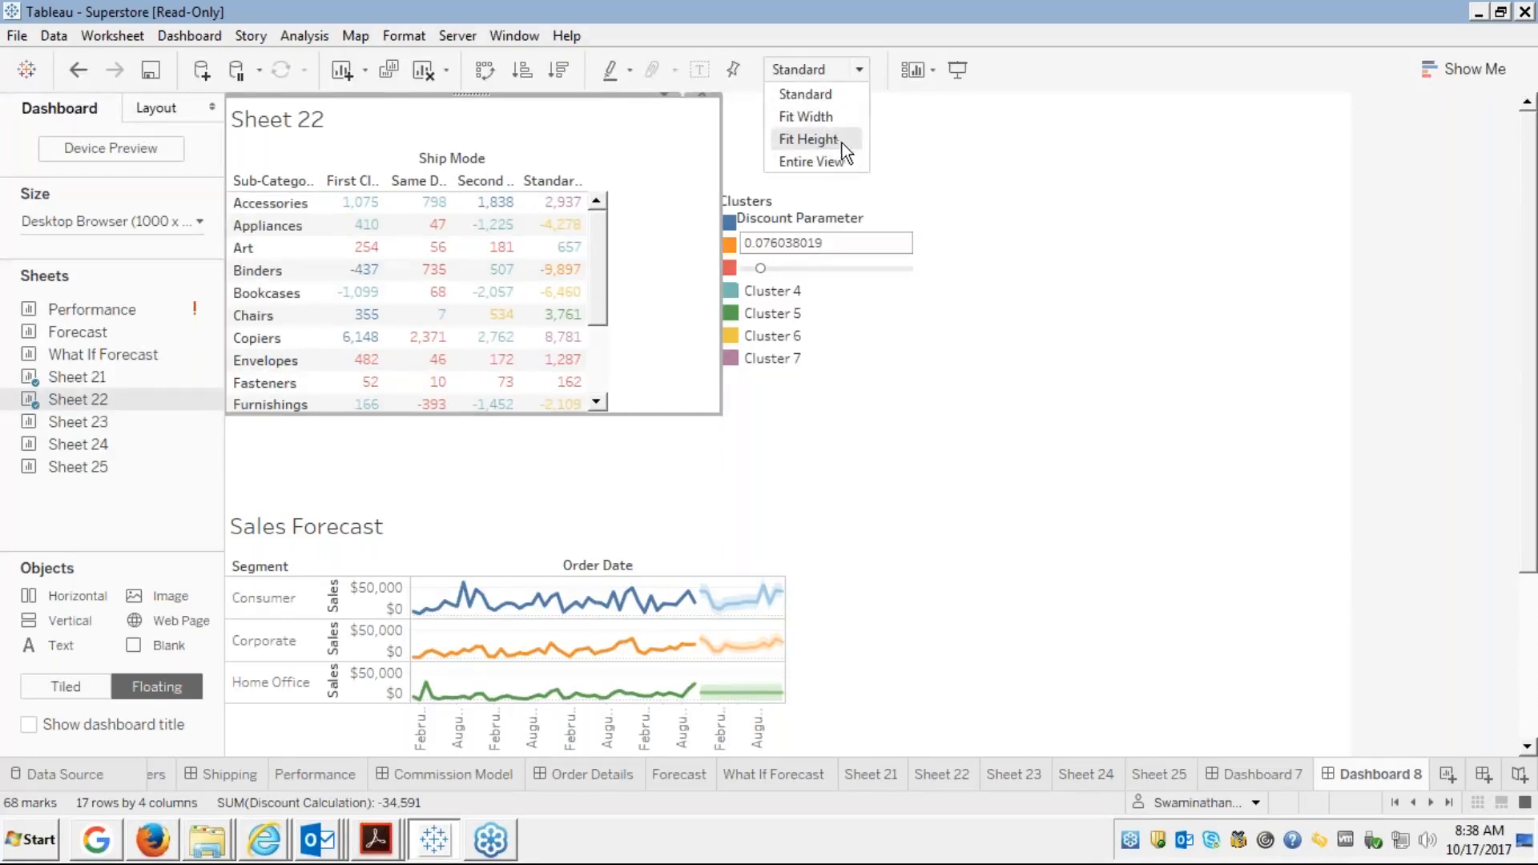
click(827, 162)
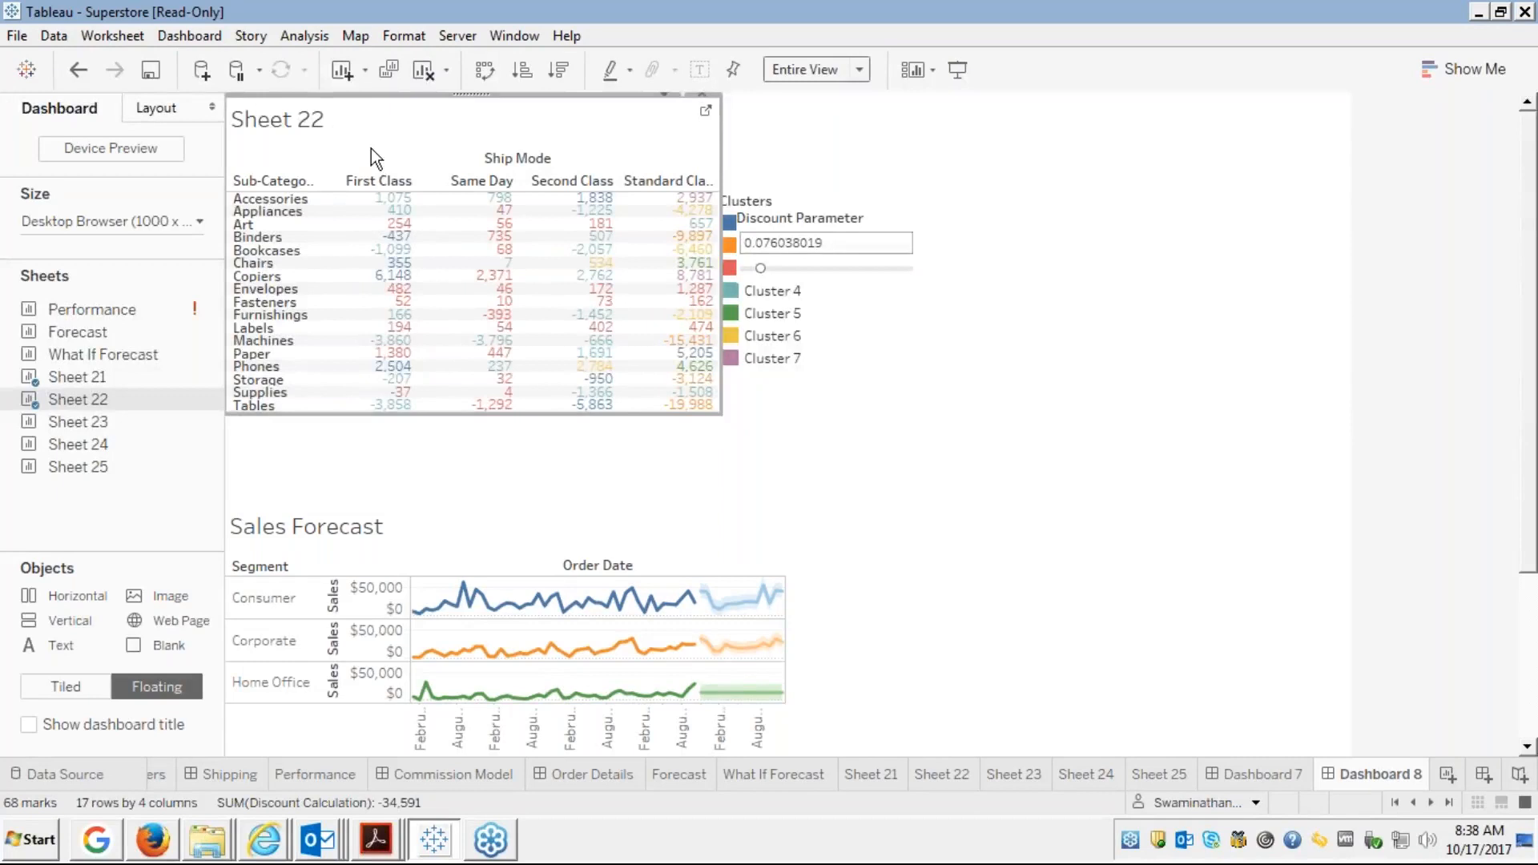
right_click(373, 114)
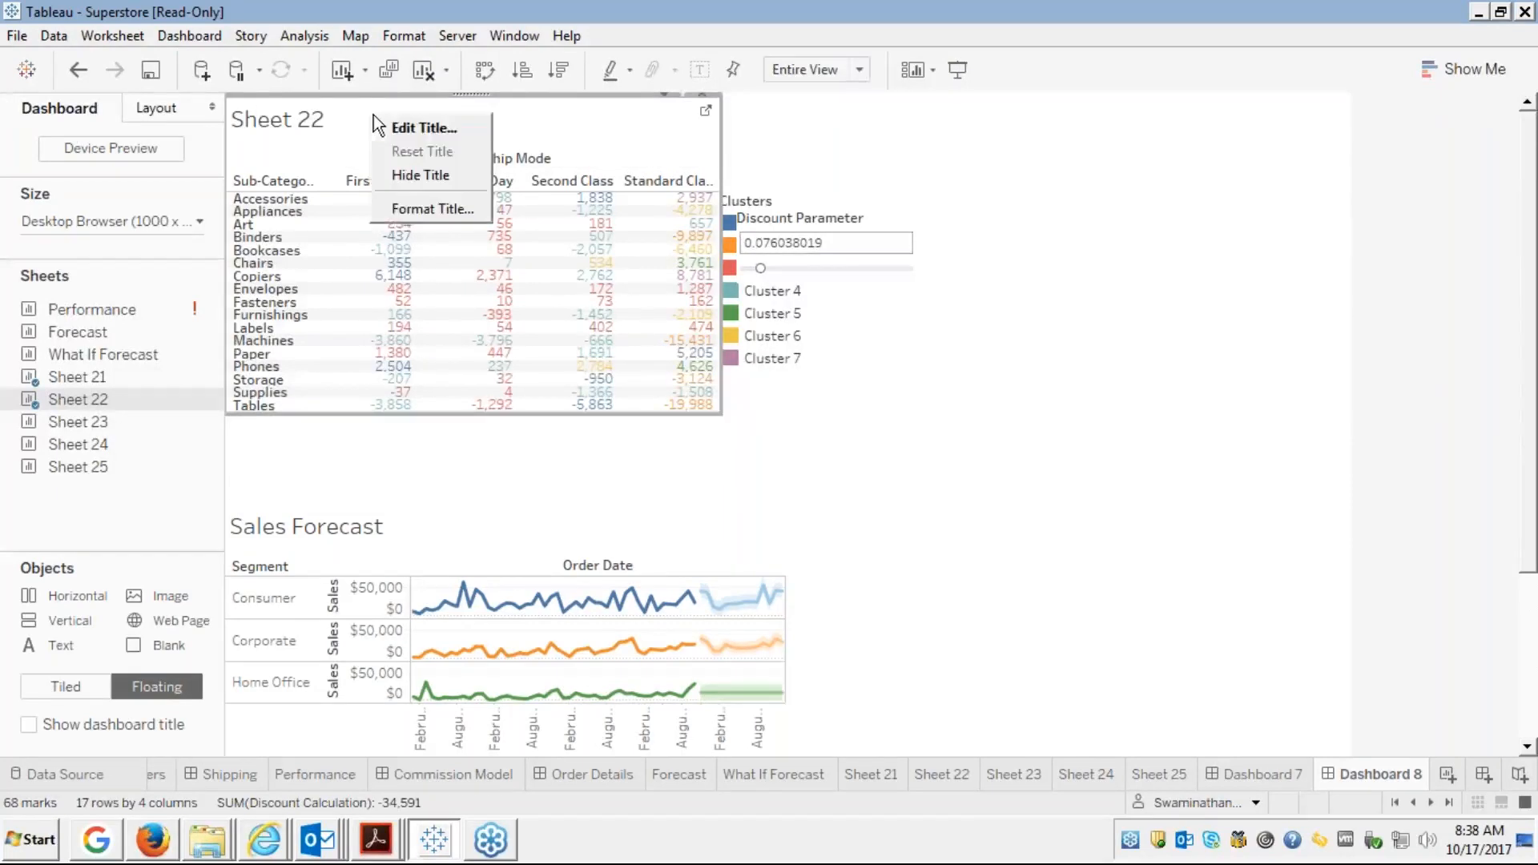
key(Escape)
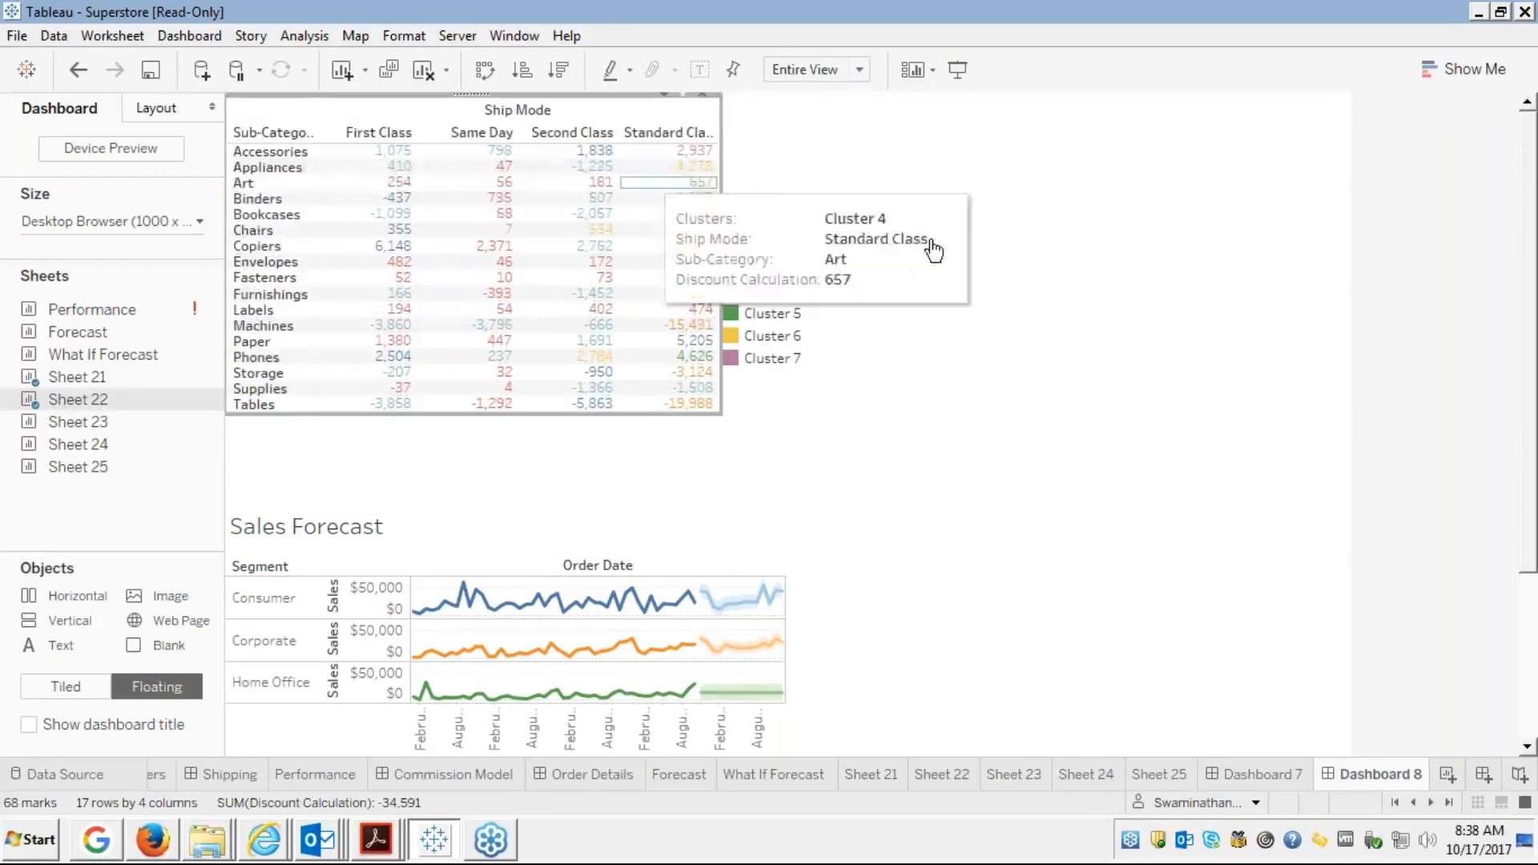
click(835, 216)
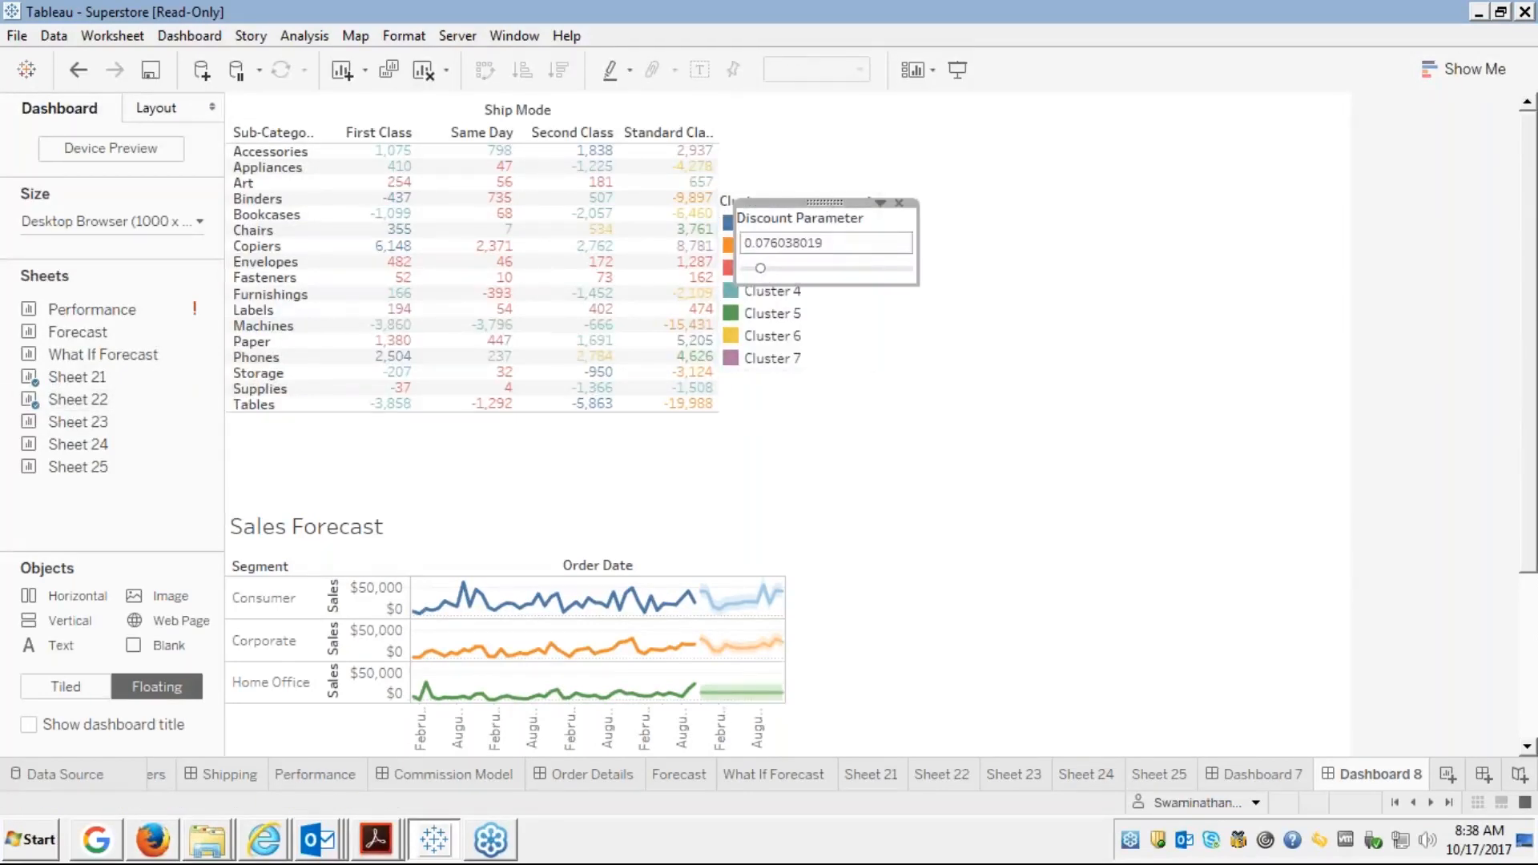
Remove the Clusters legend and move the Discount Parameter up to the crosstab's top-right
click(823, 309)
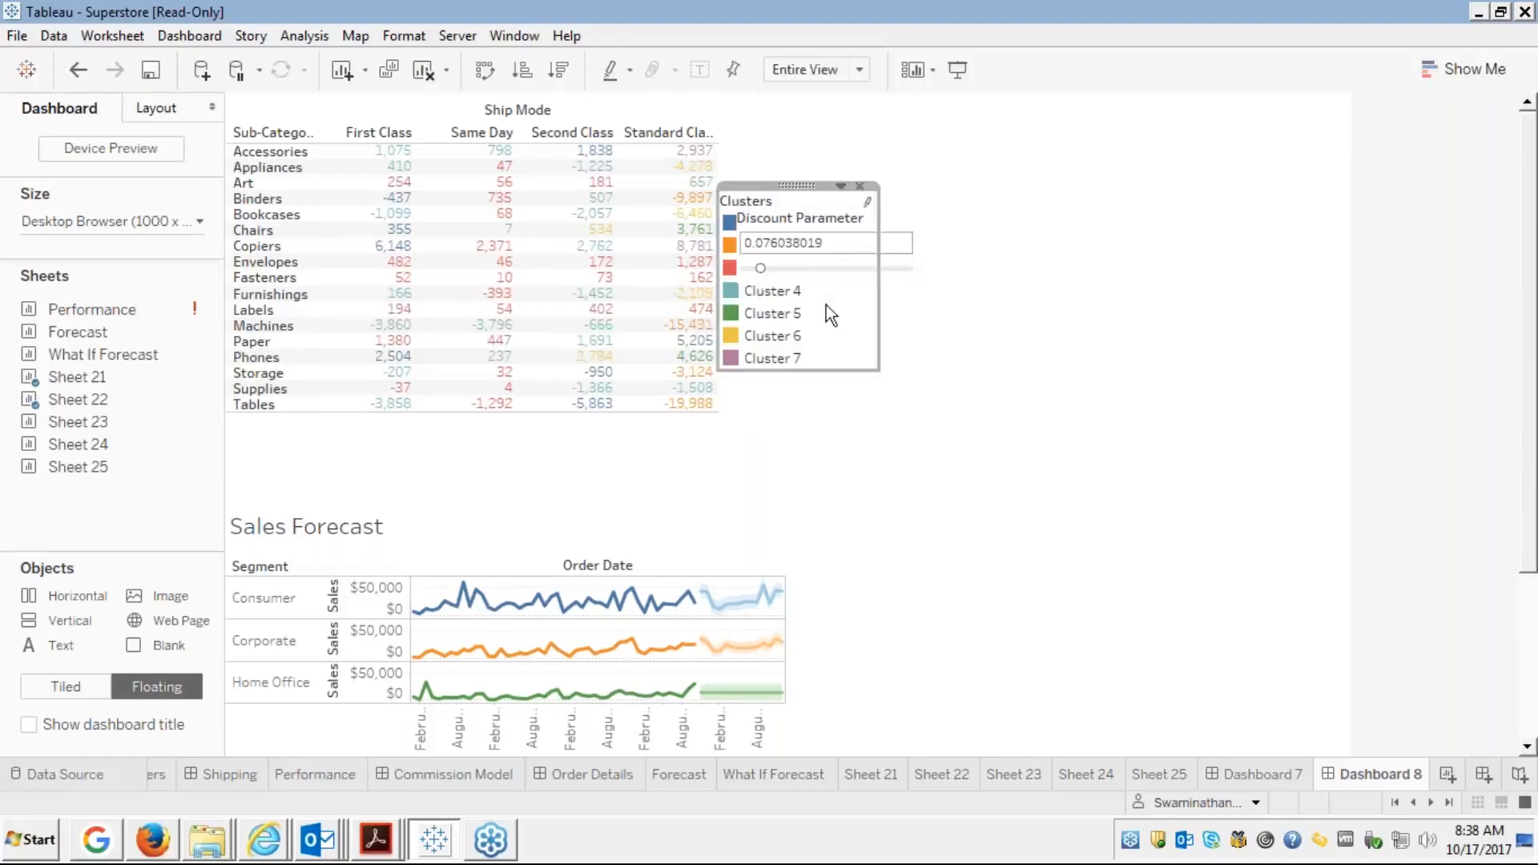
click(867, 198)
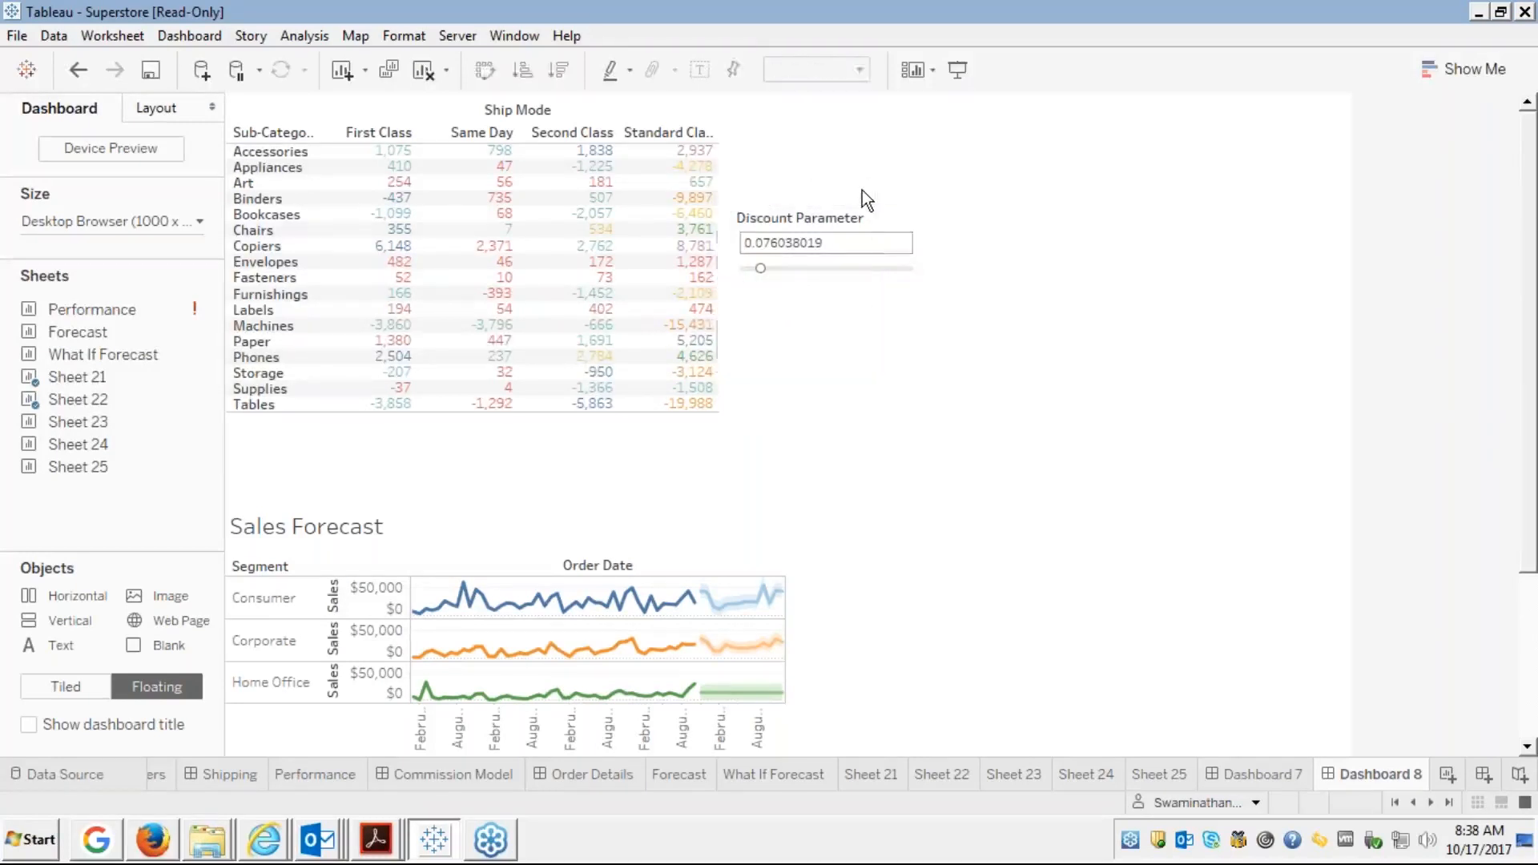
click(861, 226)
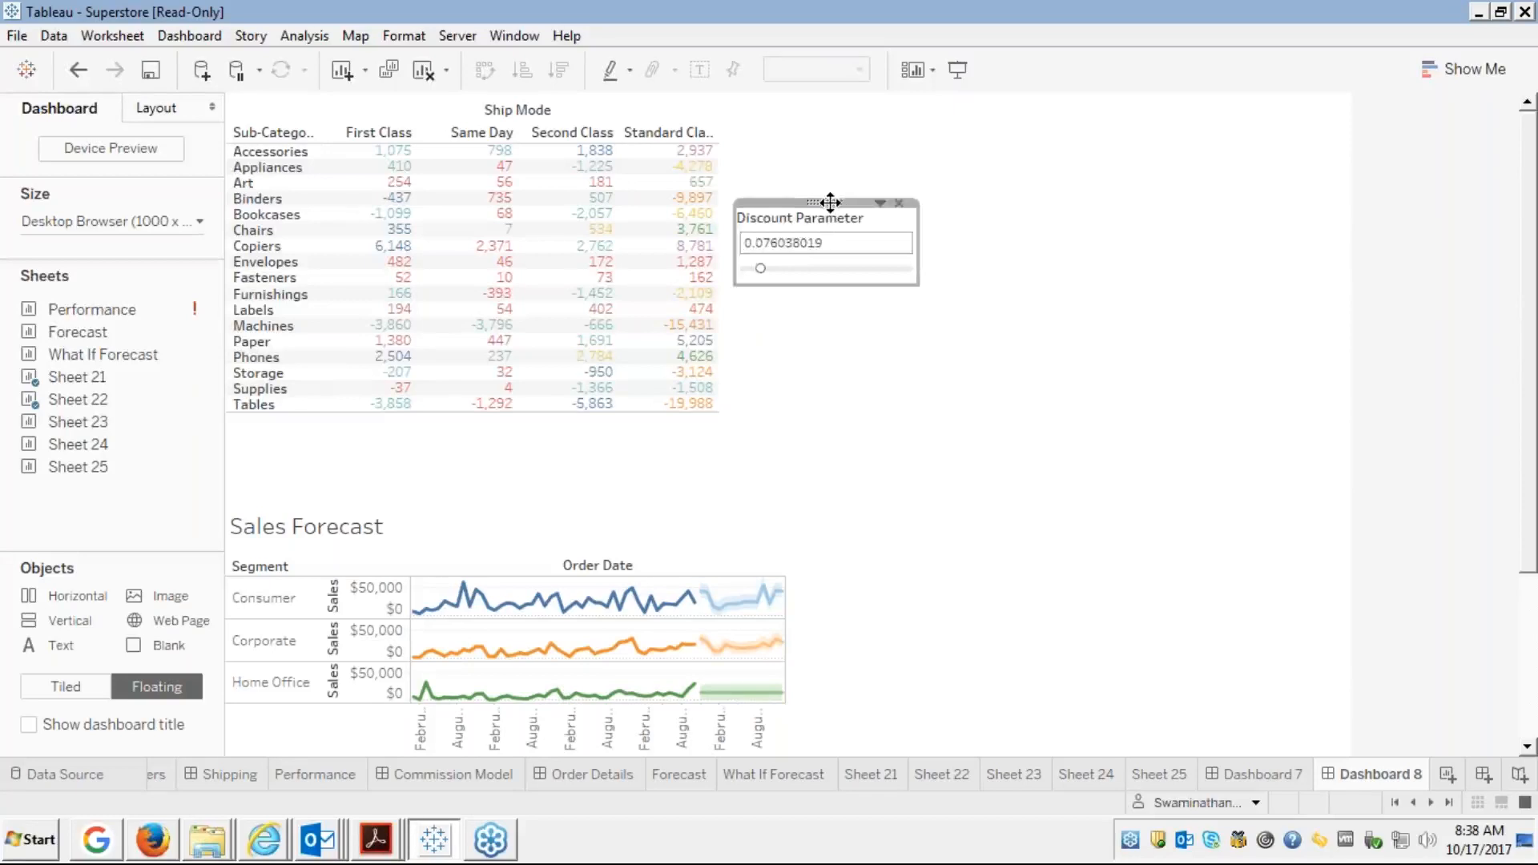
drag(829, 202, 817, 98)
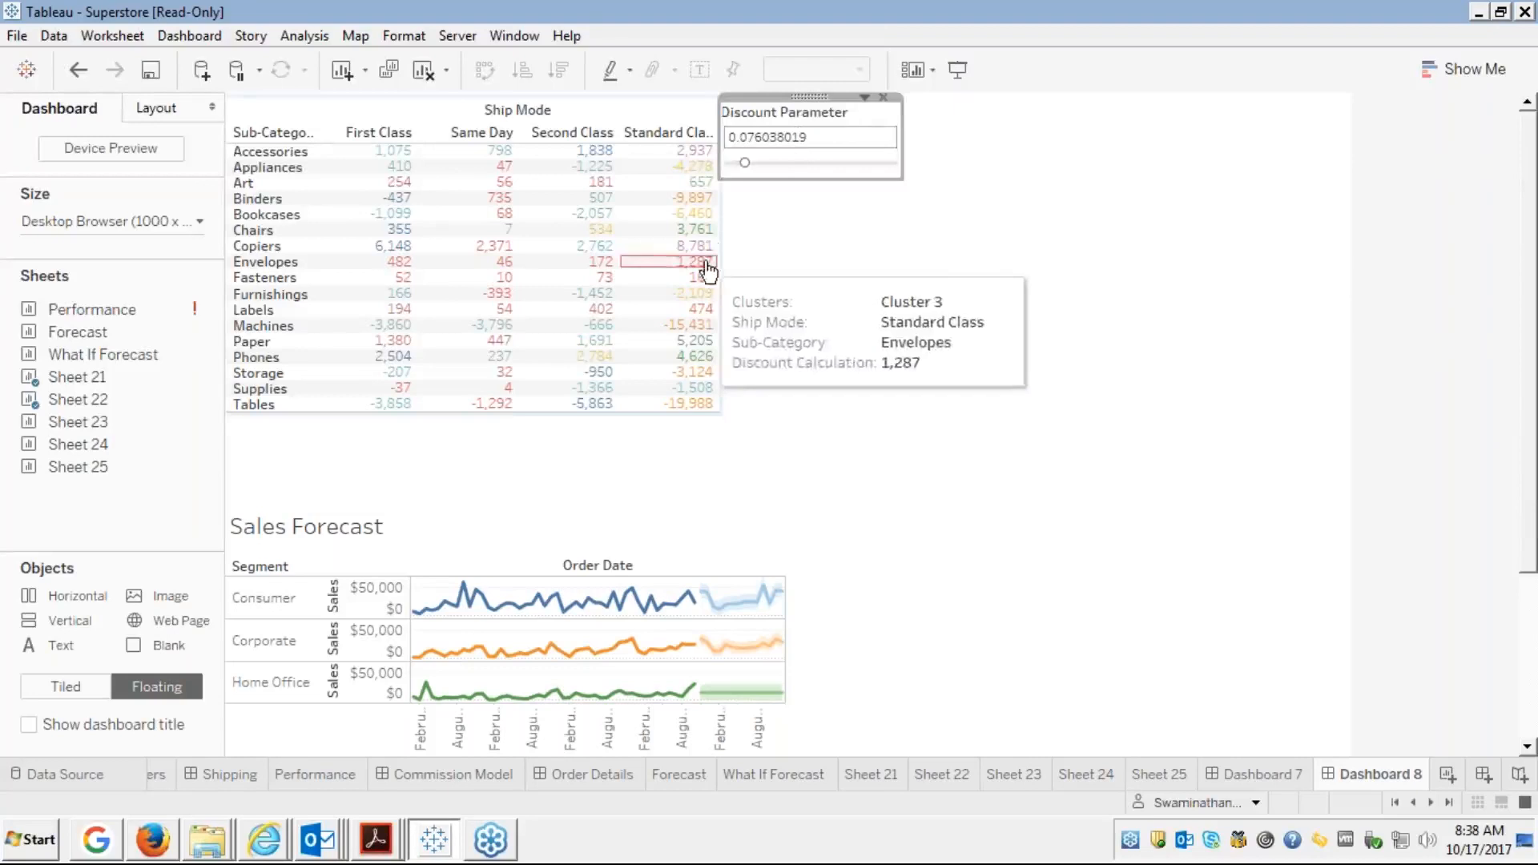
Stretch the Sheet 22 crosstab wider to spread its Ship Mode columns apart
click(711, 326)
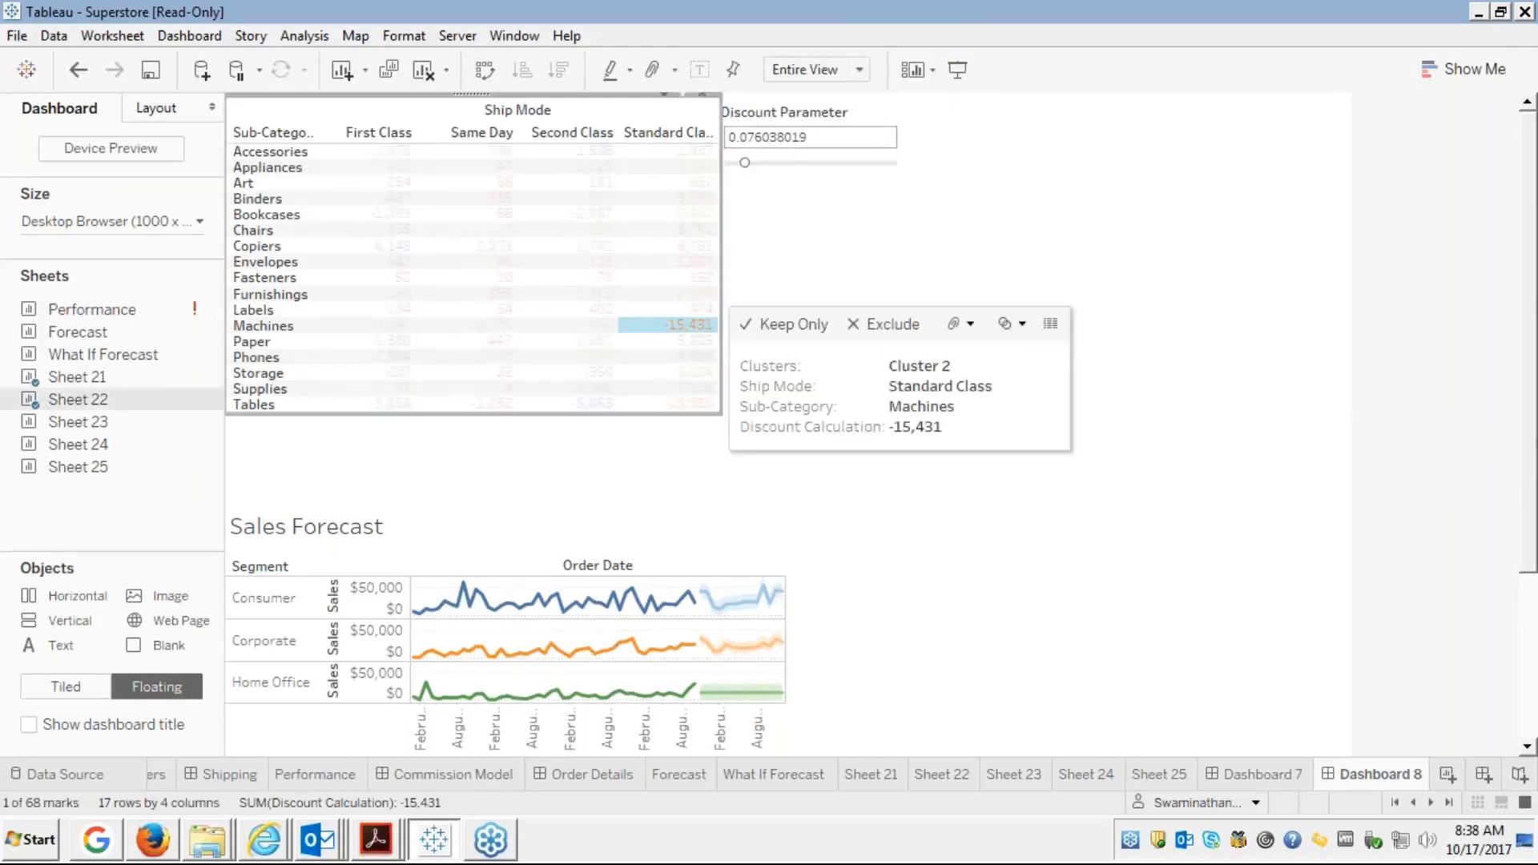
drag(721, 329, 905, 328)
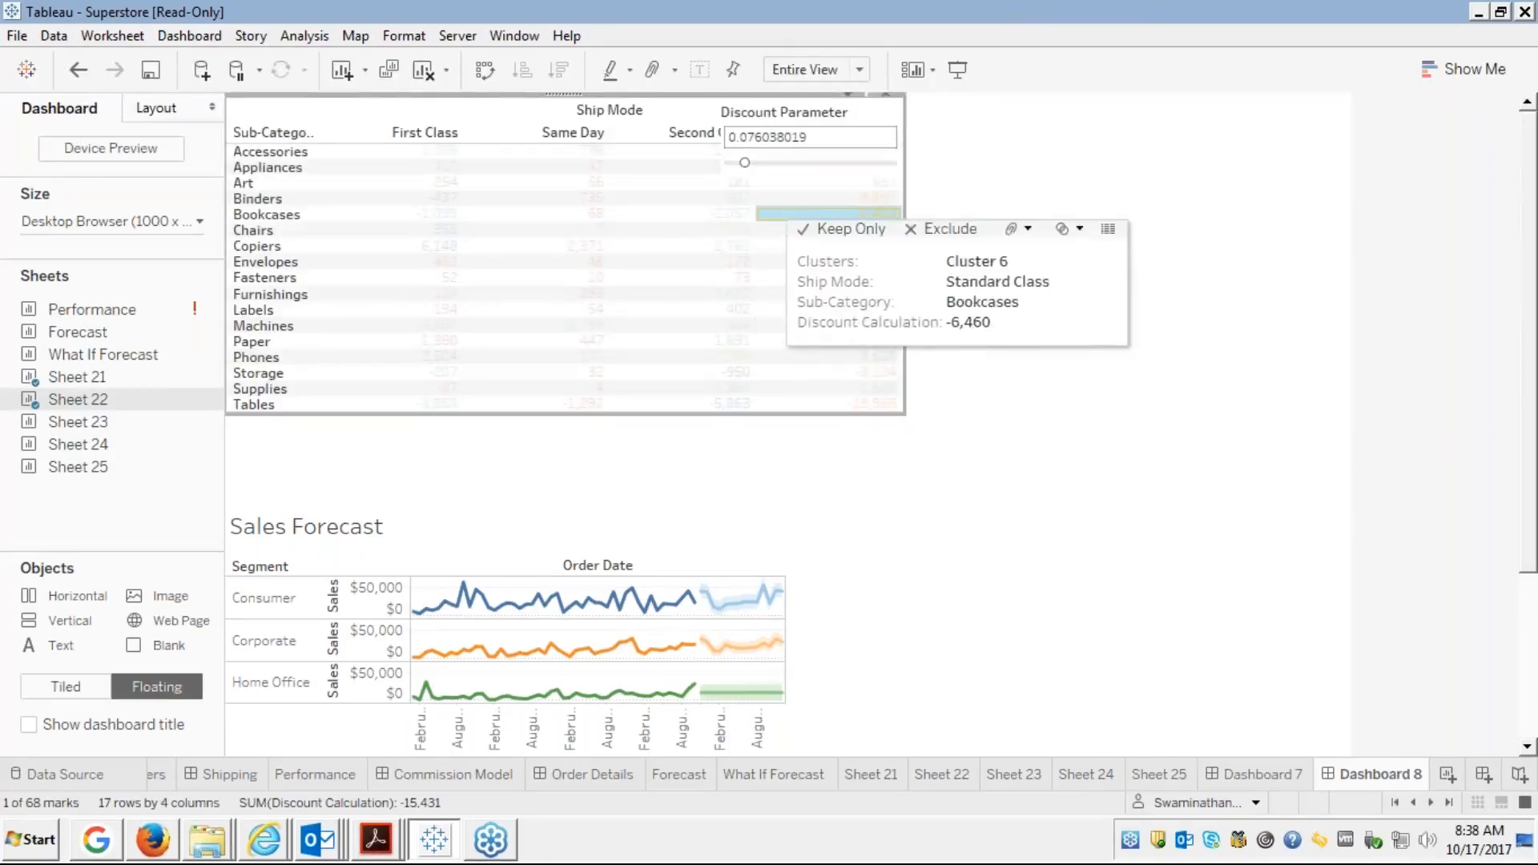
click(767, 218)
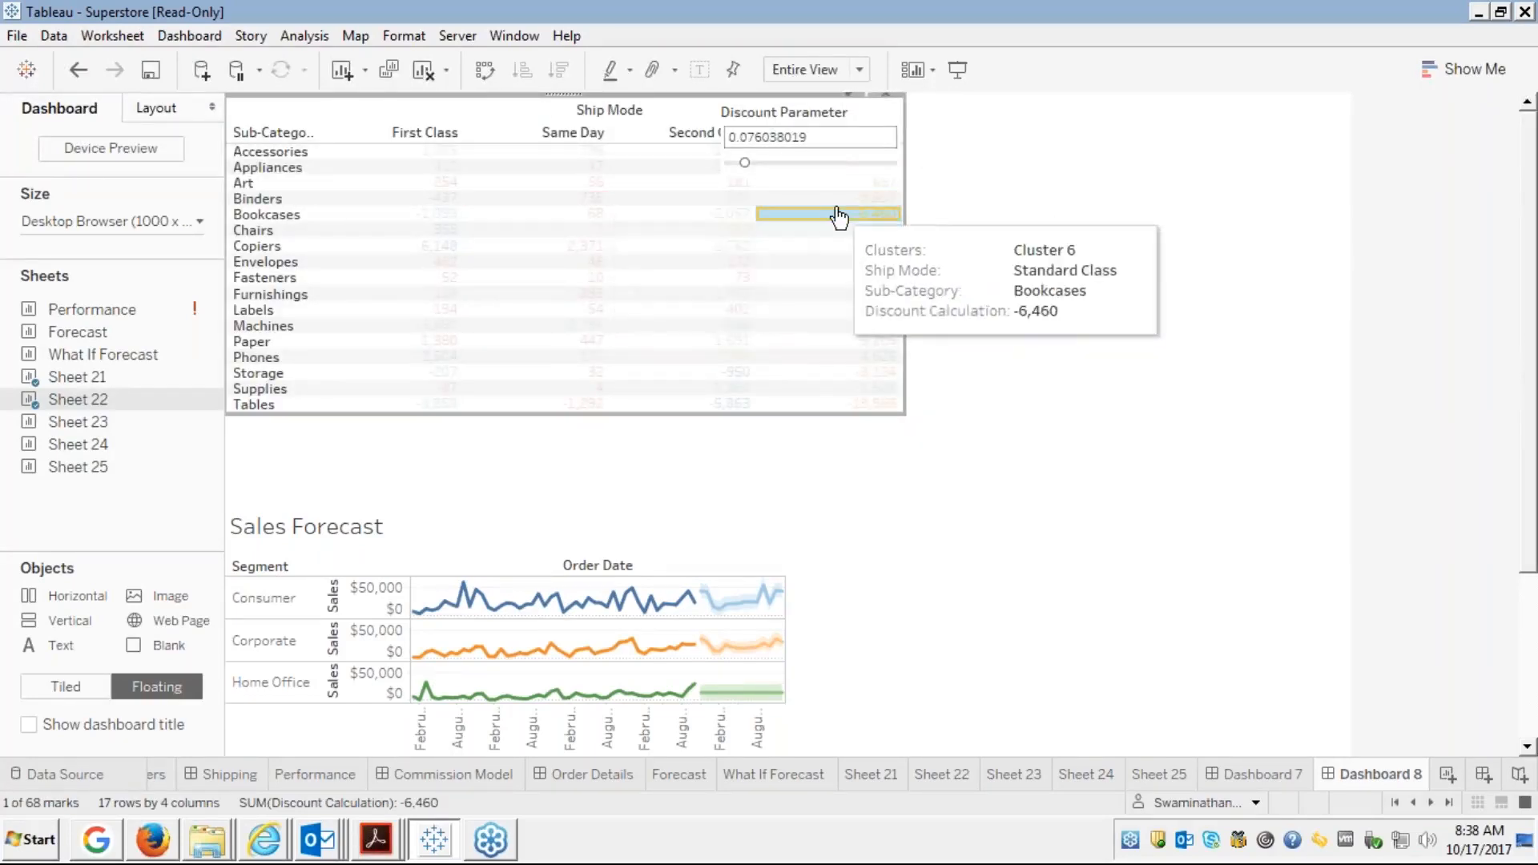
click(838, 217)
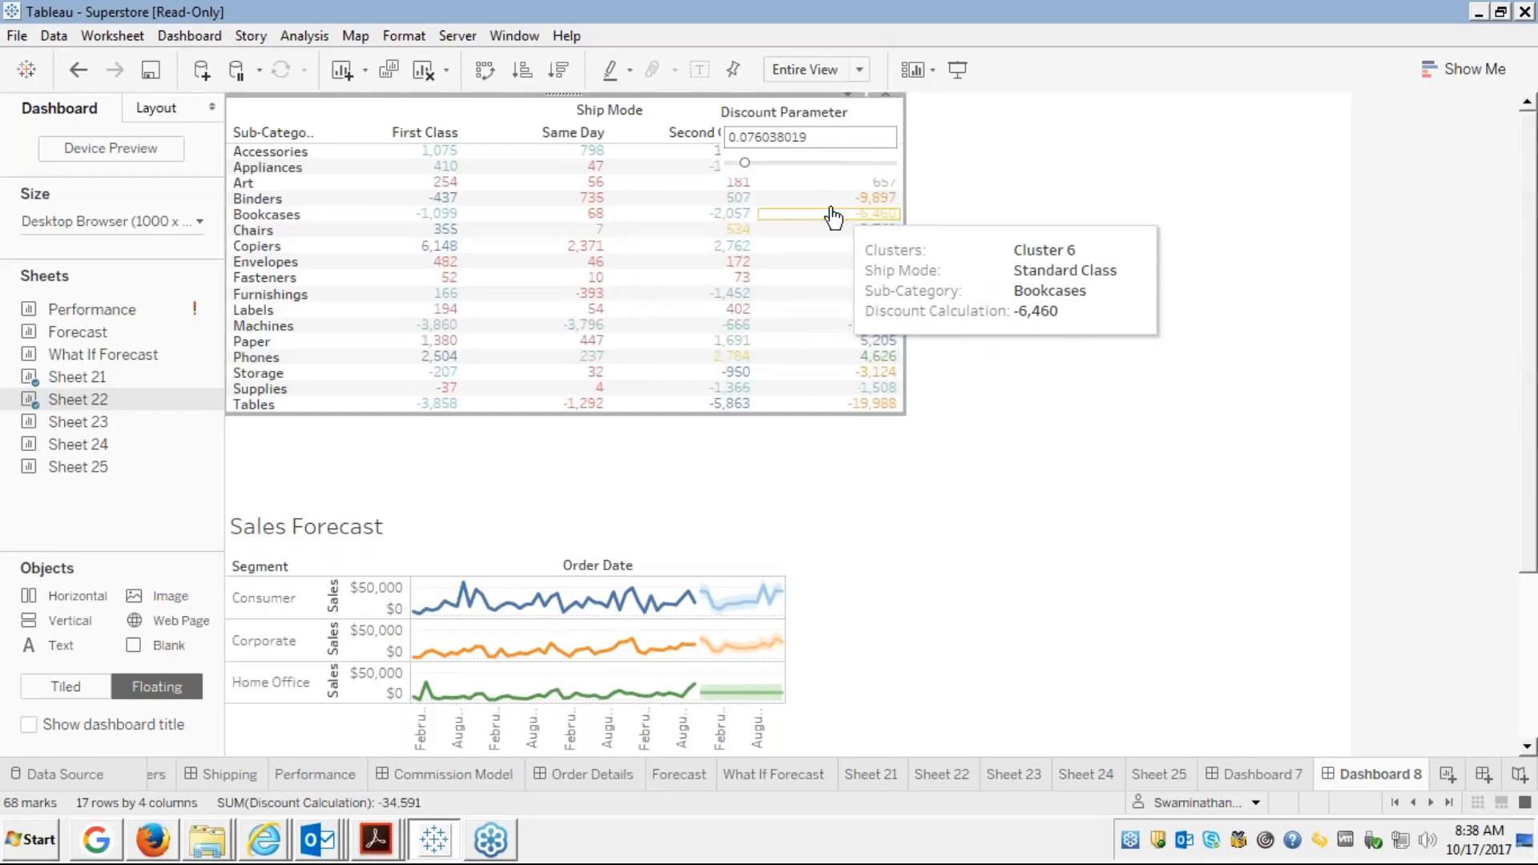
Switch the crosstab to Standard sizing and place the Discount Parameter beside its columns
click(861, 71)
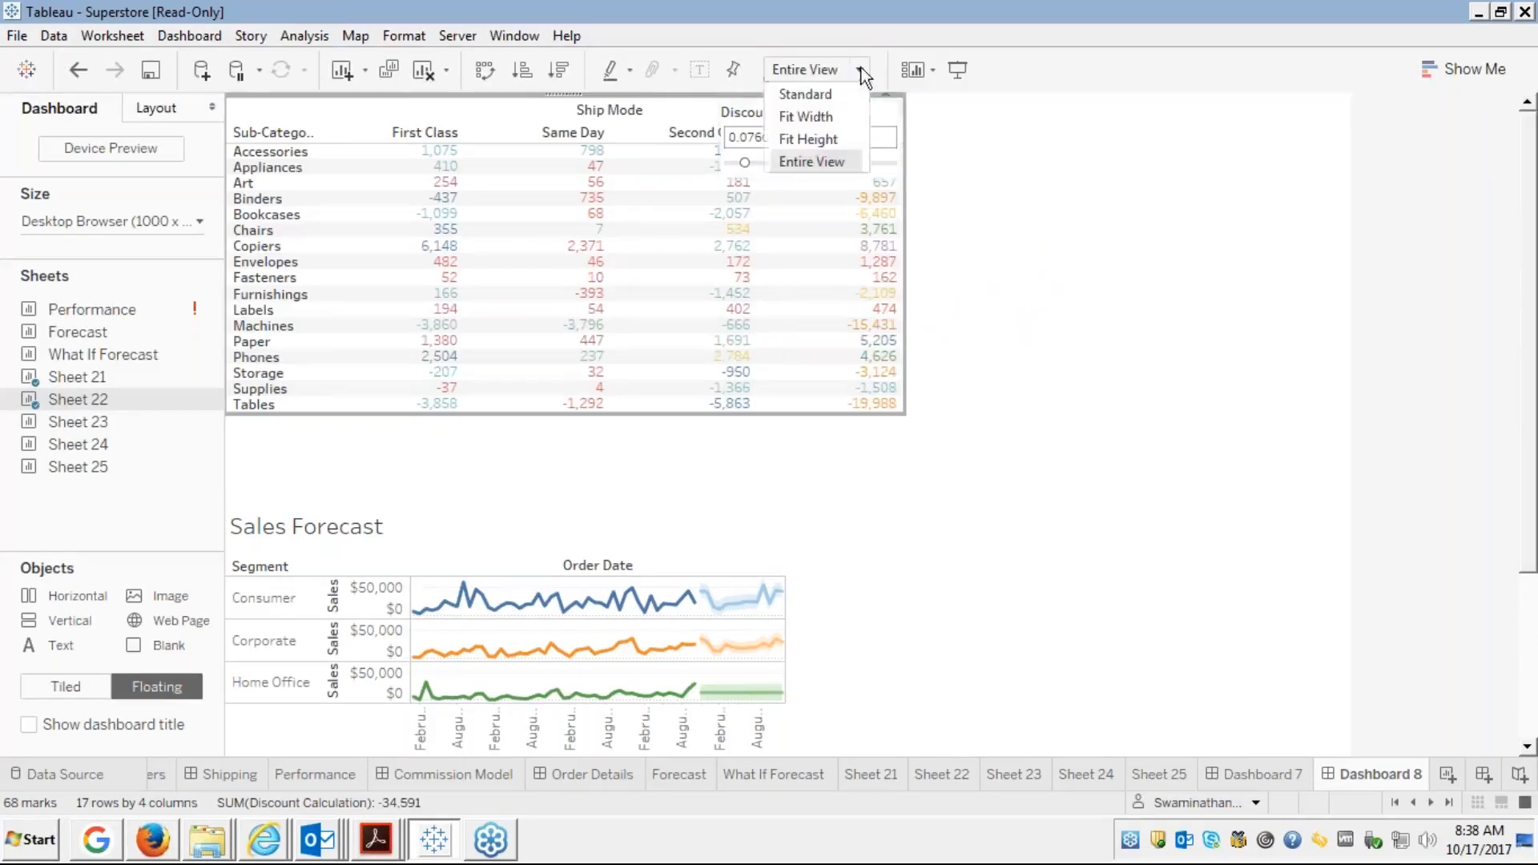
click(791, 91)
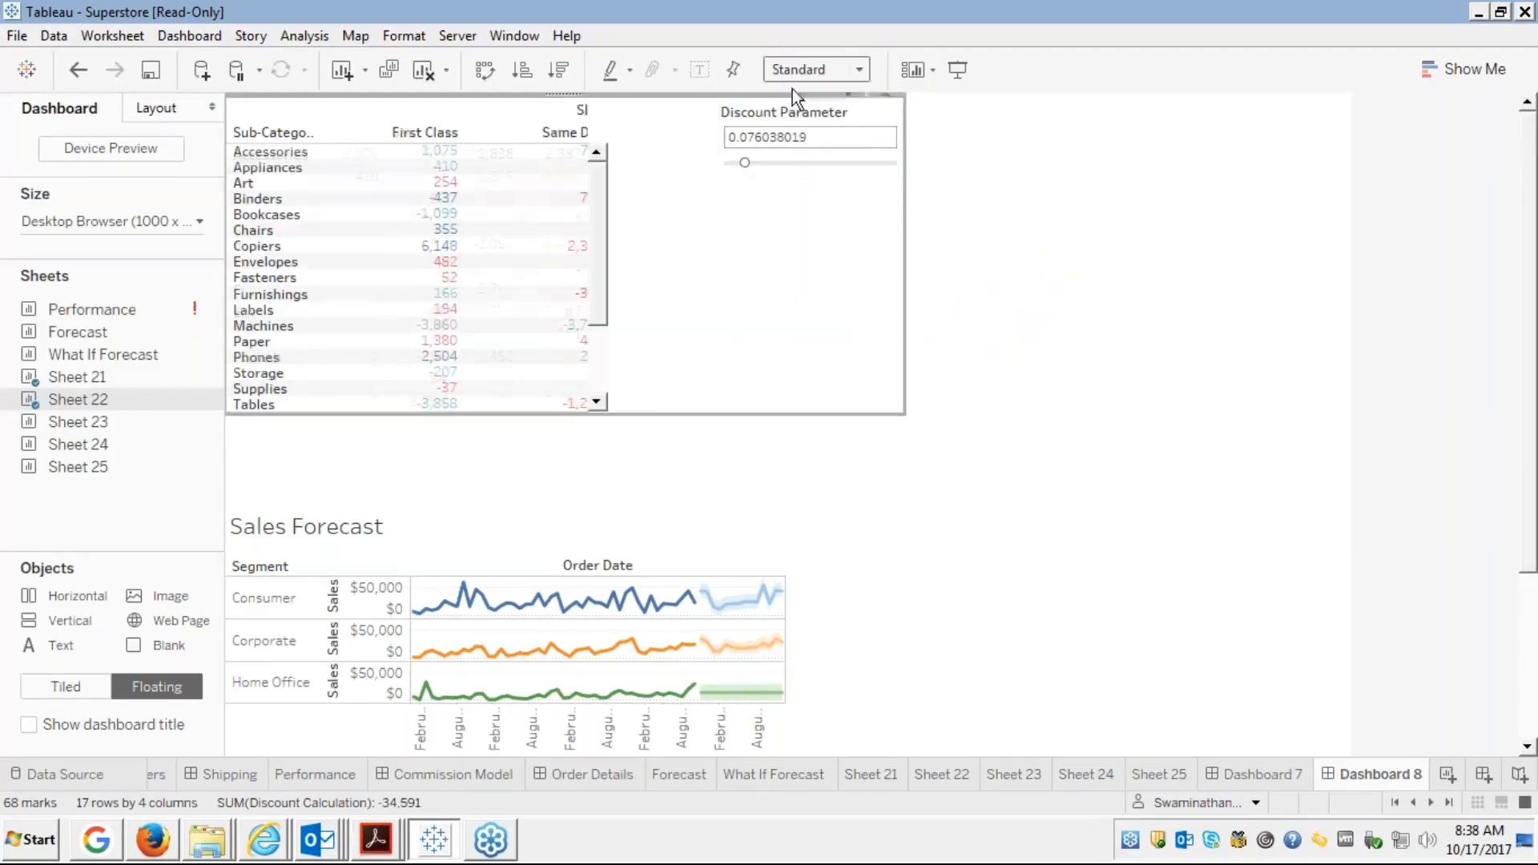
click(752, 115)
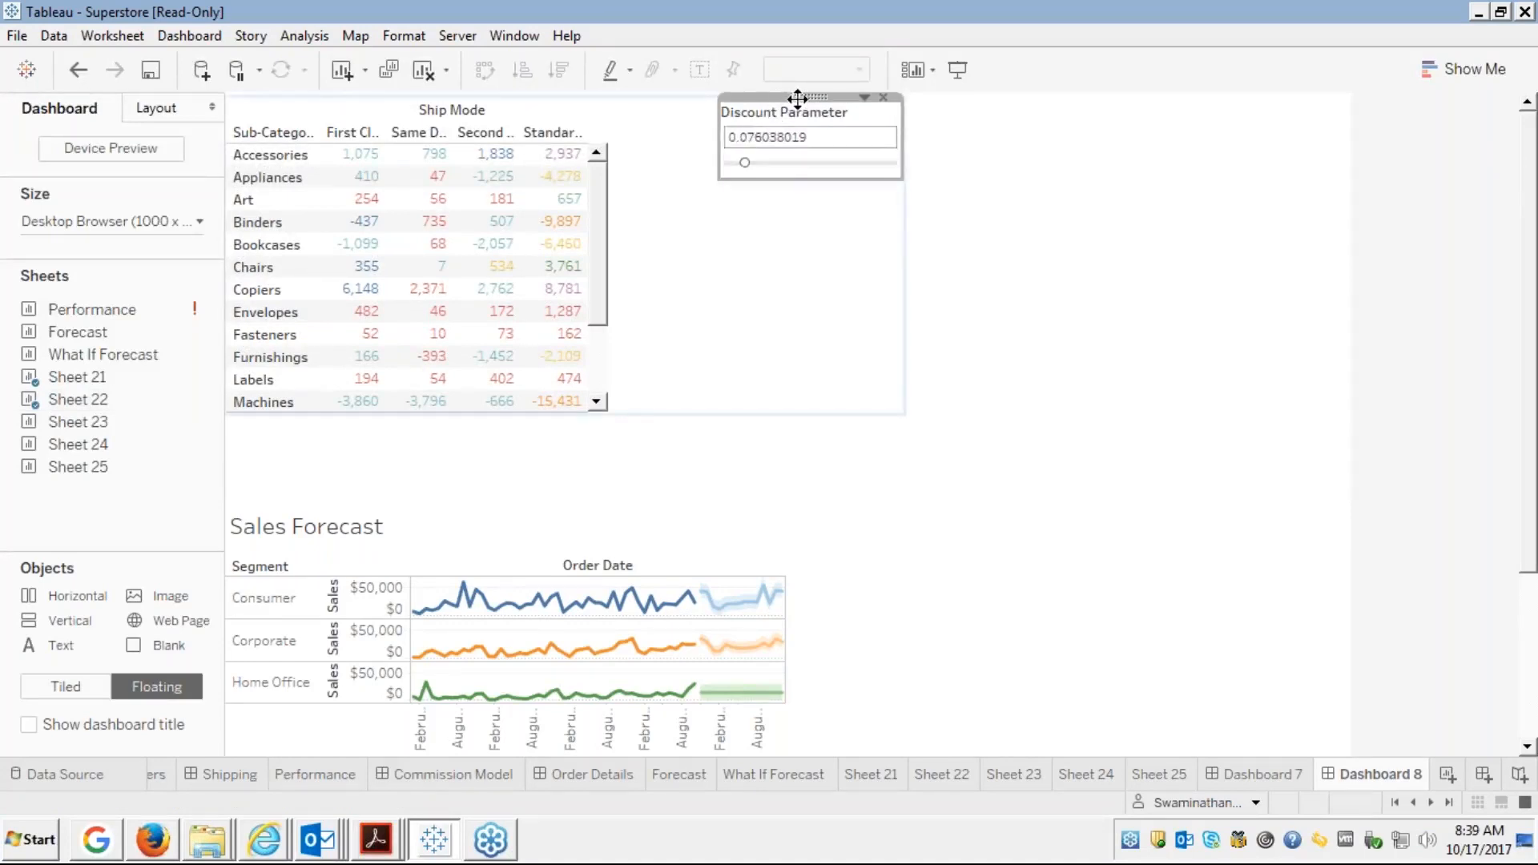
mouse_move(797, 97)
mouse_down()
mouse_move(738, 125)
mouse_move(770, 112)
mouse_up()
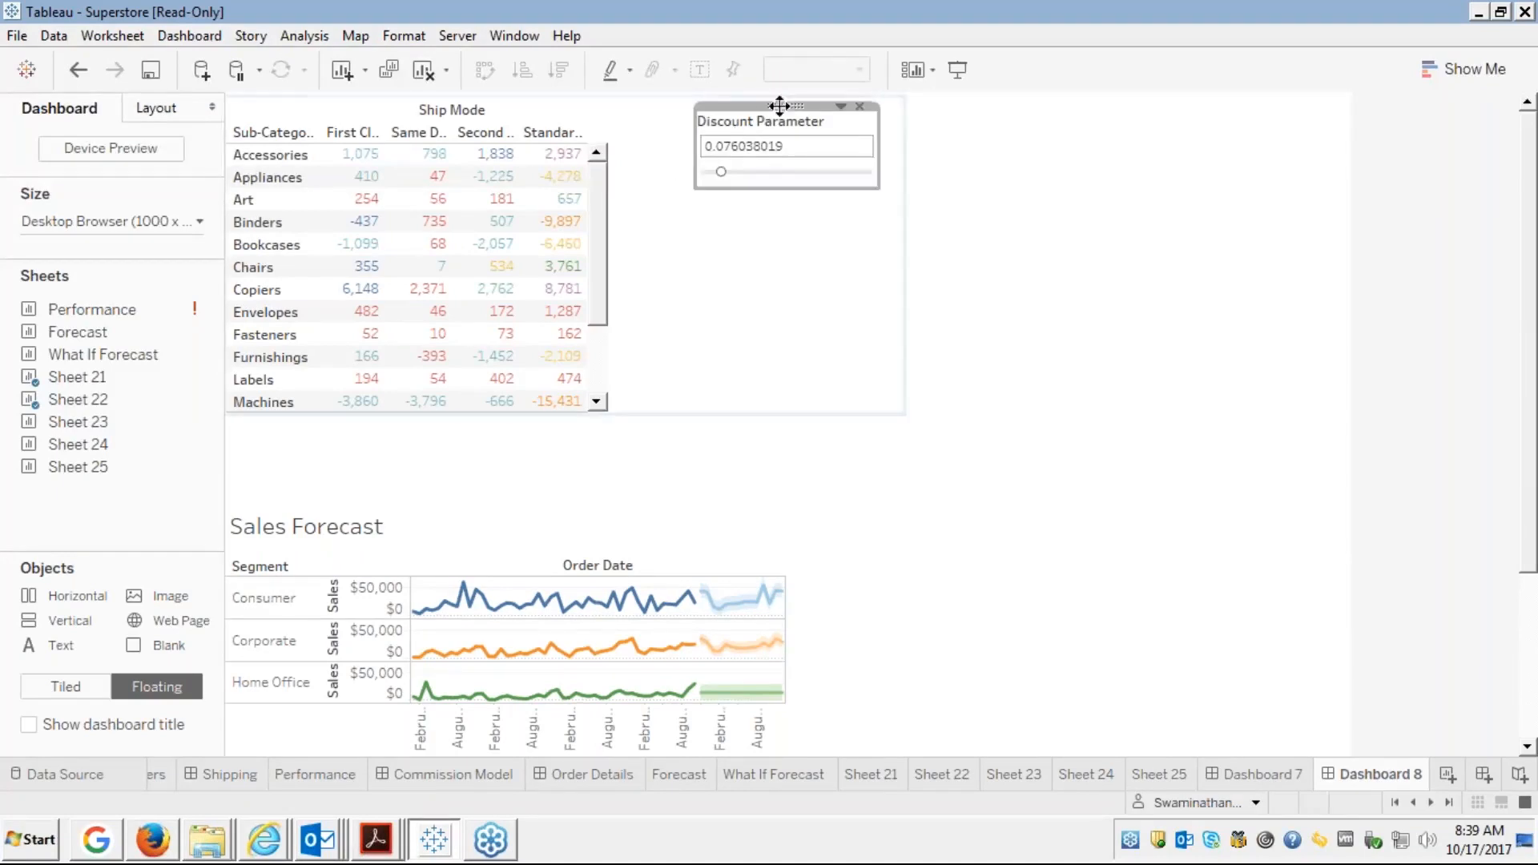
drag(784, 105, 699, 98)
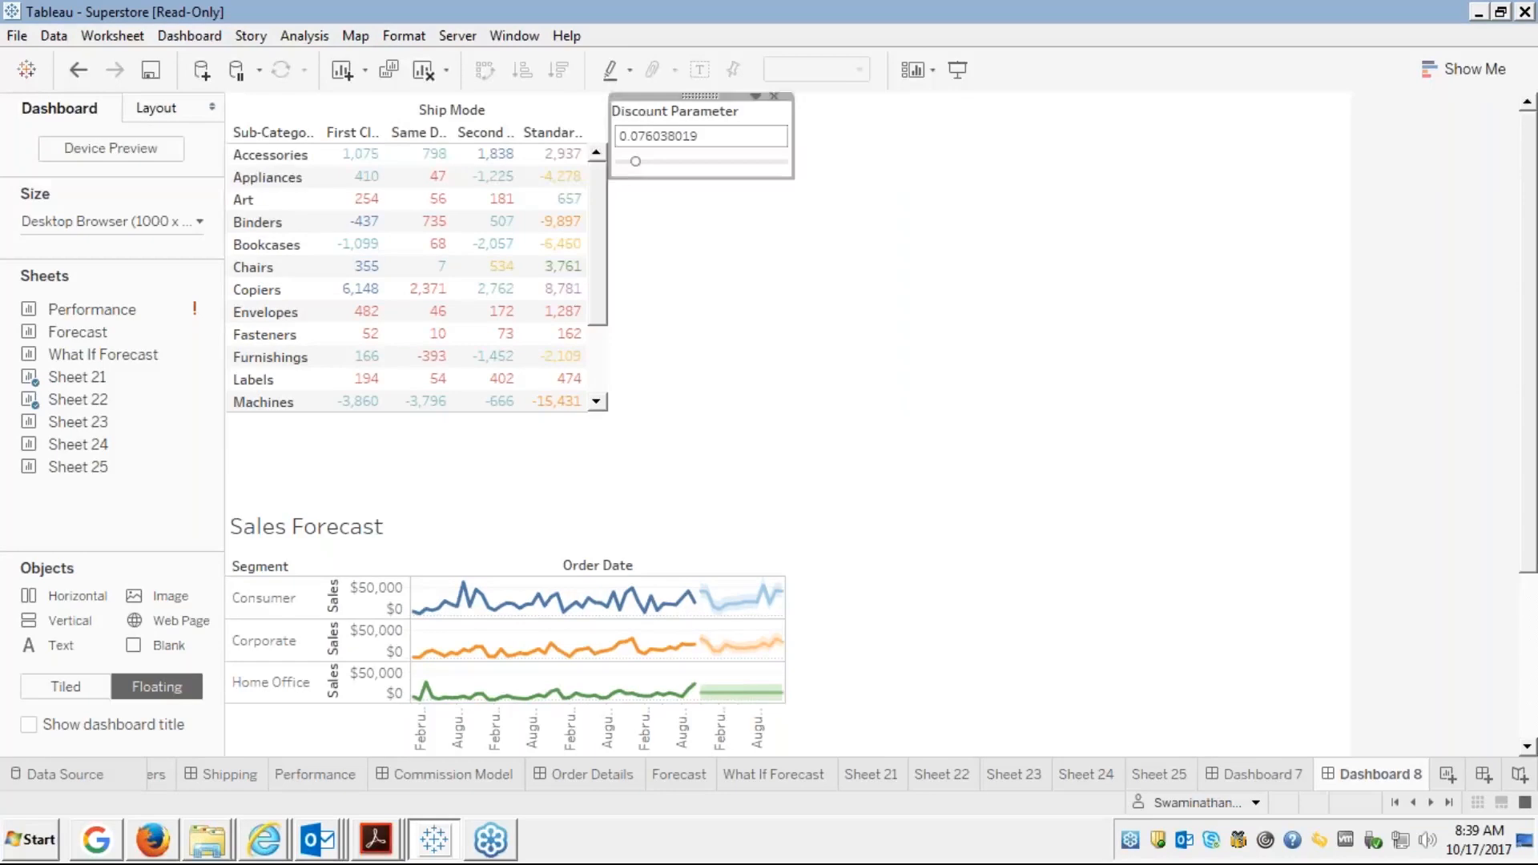
Narrow the crosstab's frame by pulling its right border left
click(833, 229)
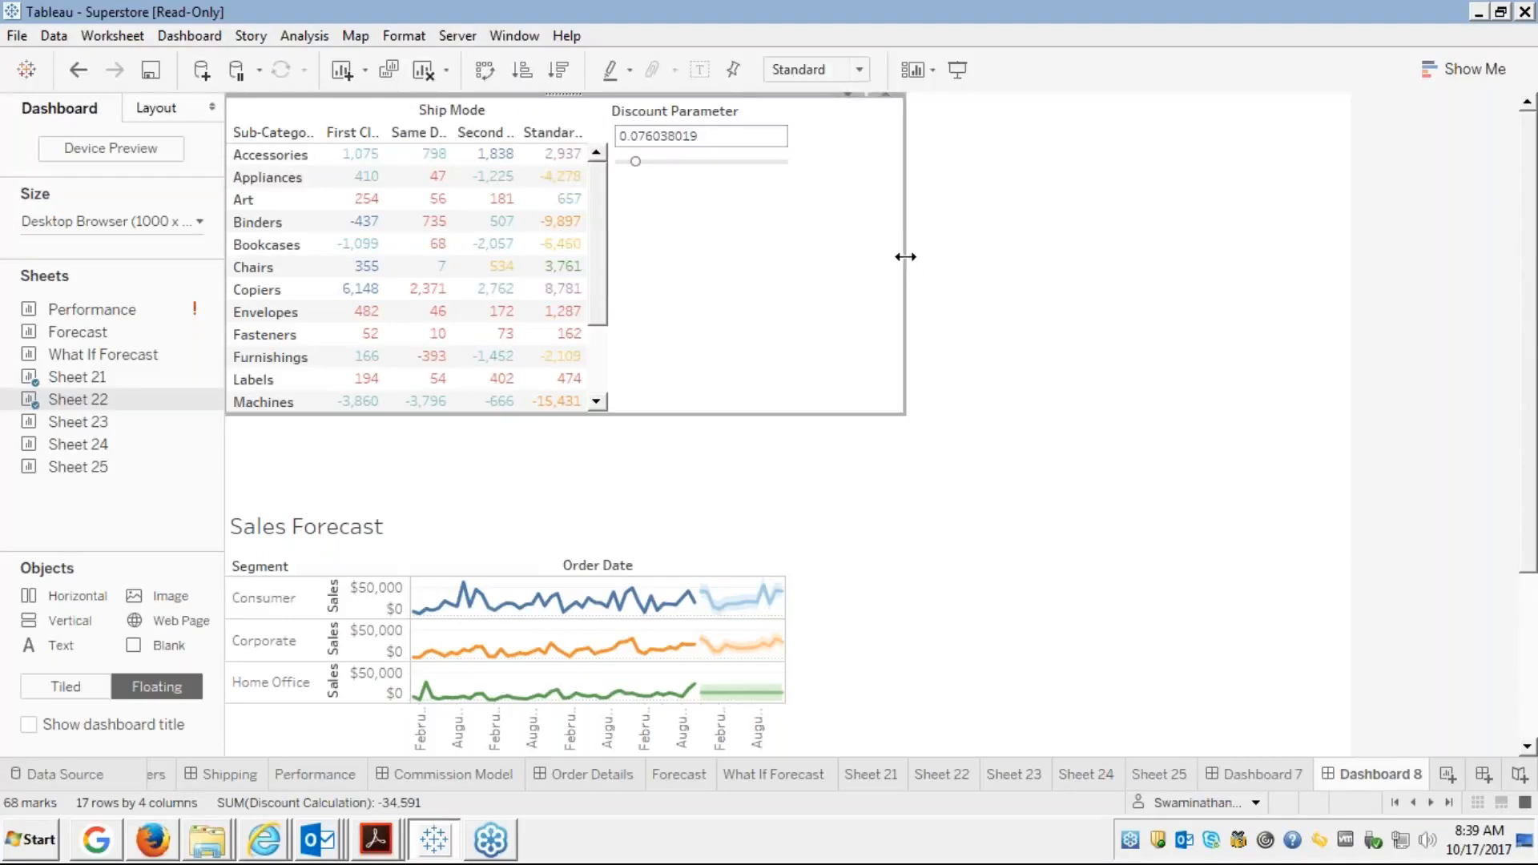
drag(903, 253, 798, 250)
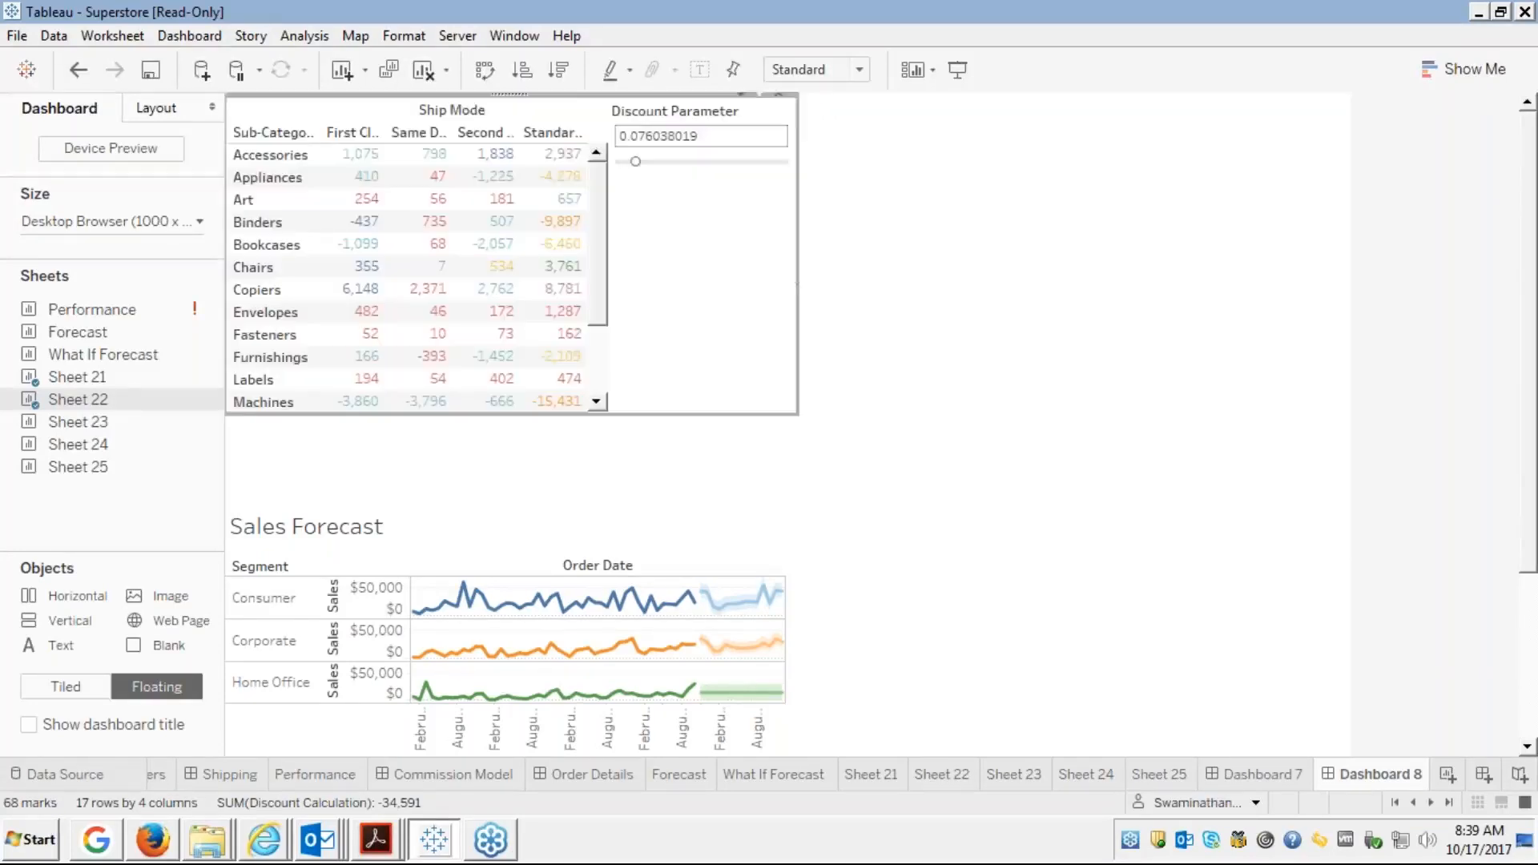
click(893, 302)
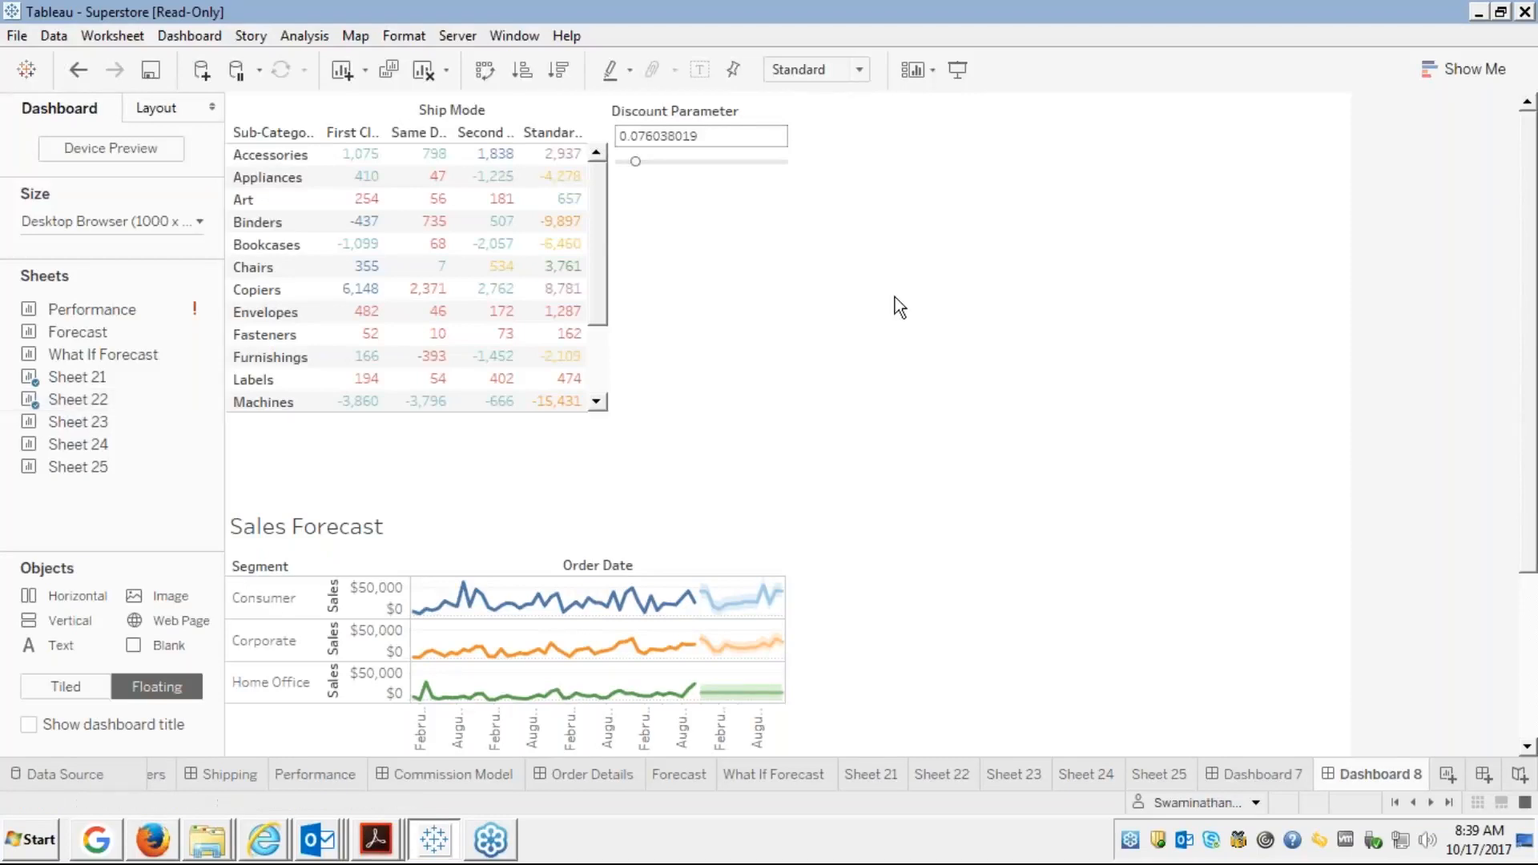
click(703, 267)
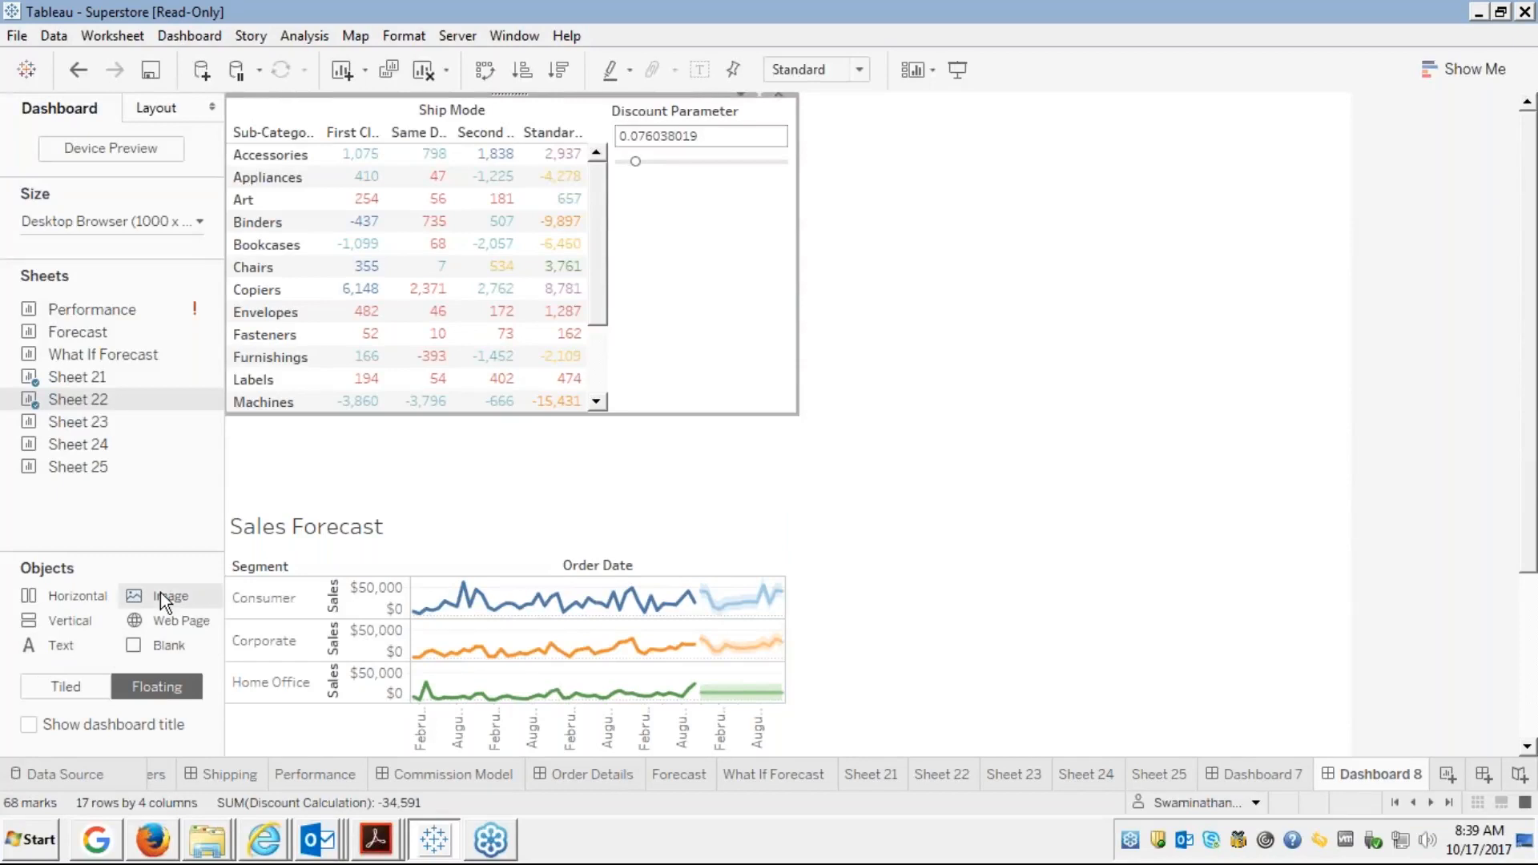
Add a floating Image object holding Lighthouse.jpg from the Sample Pictures folder
drag(160, 593, 695, 224)
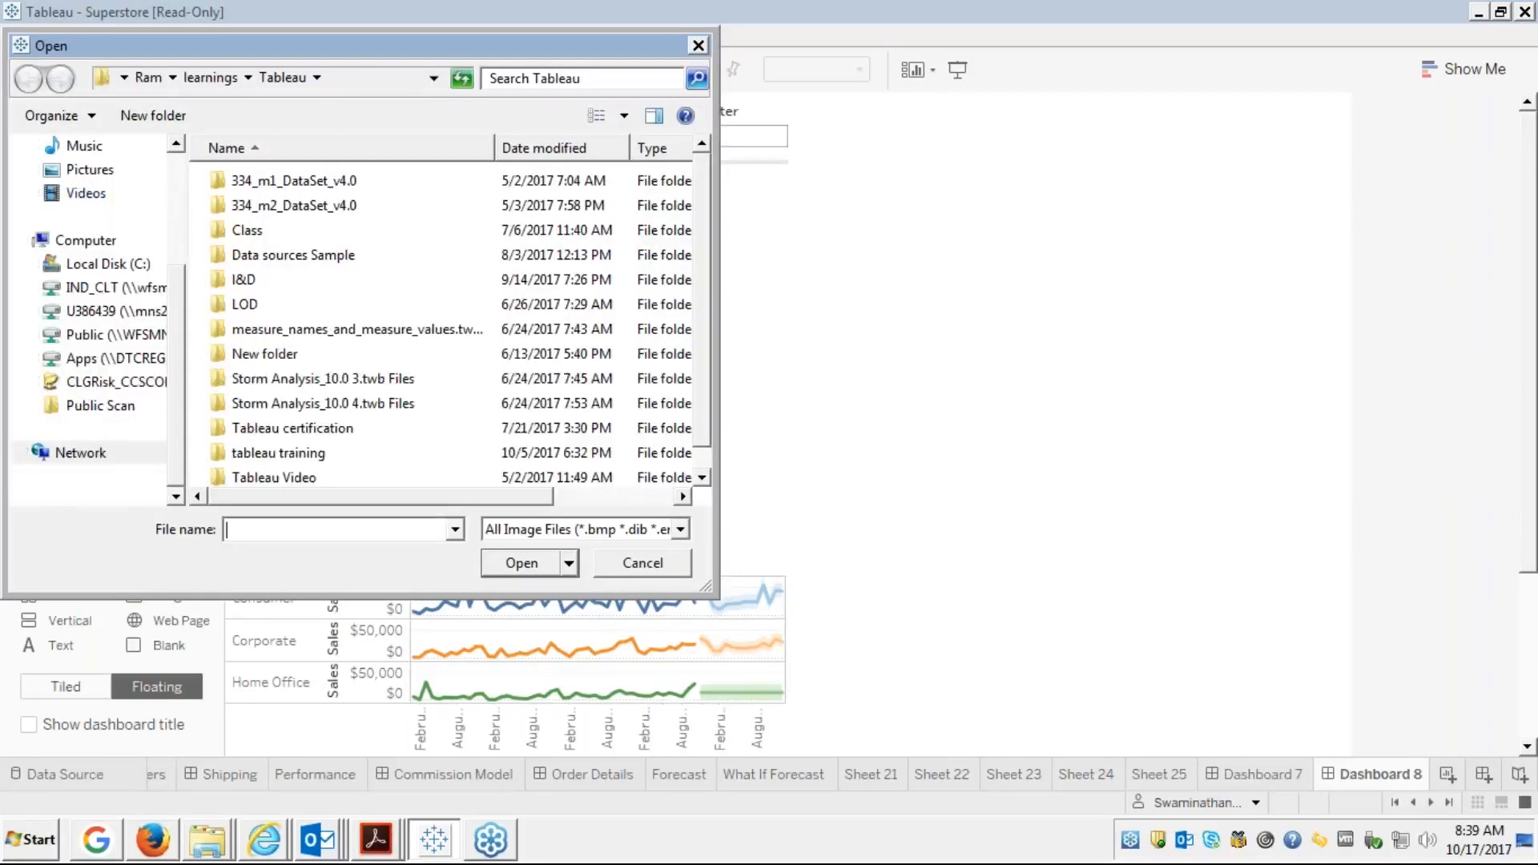
click(88, 170)
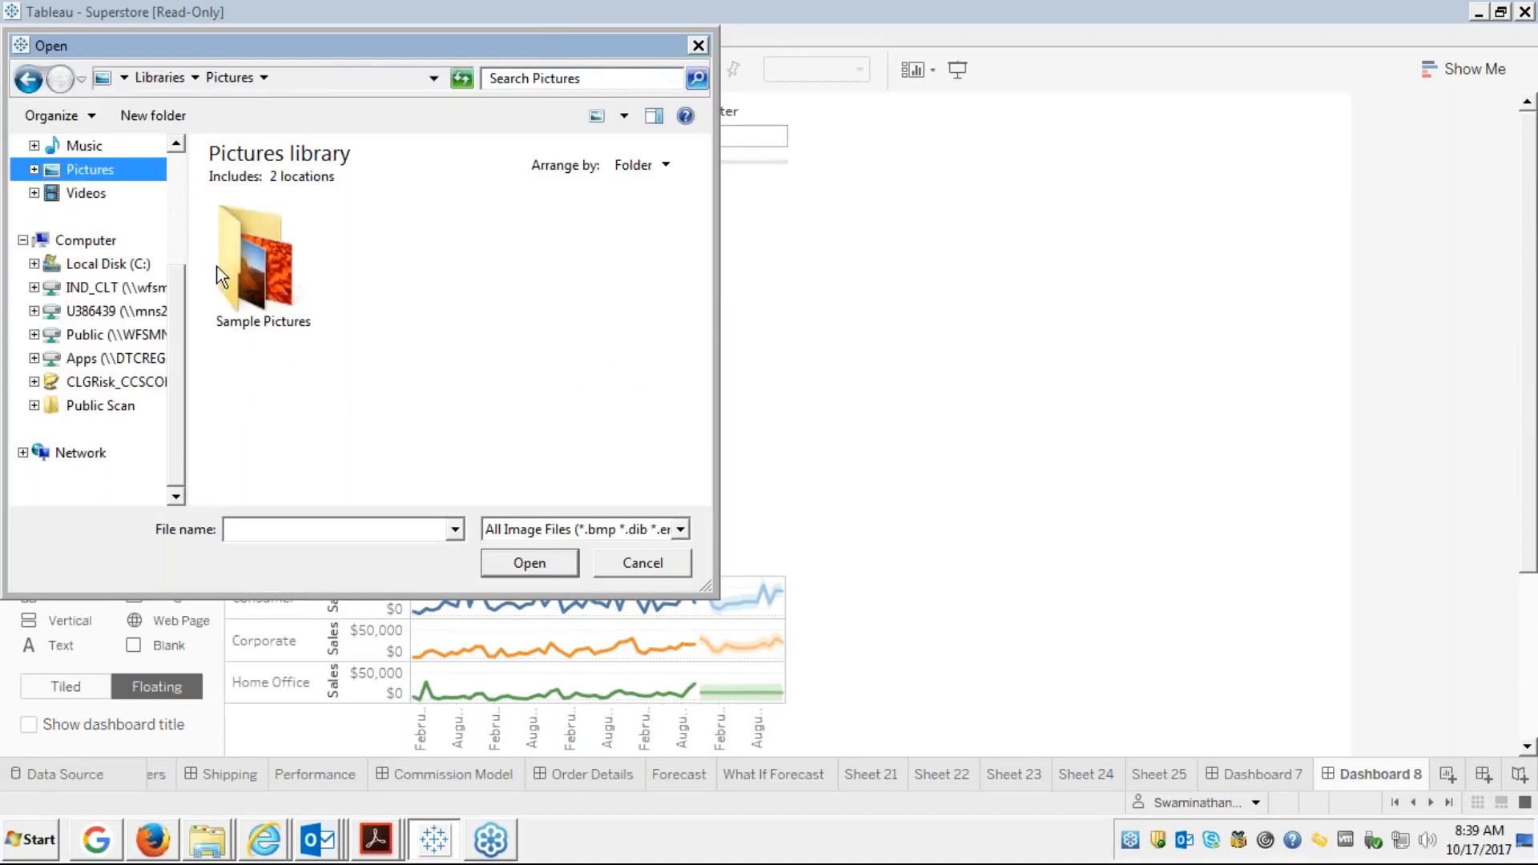
double_click(253, 269)
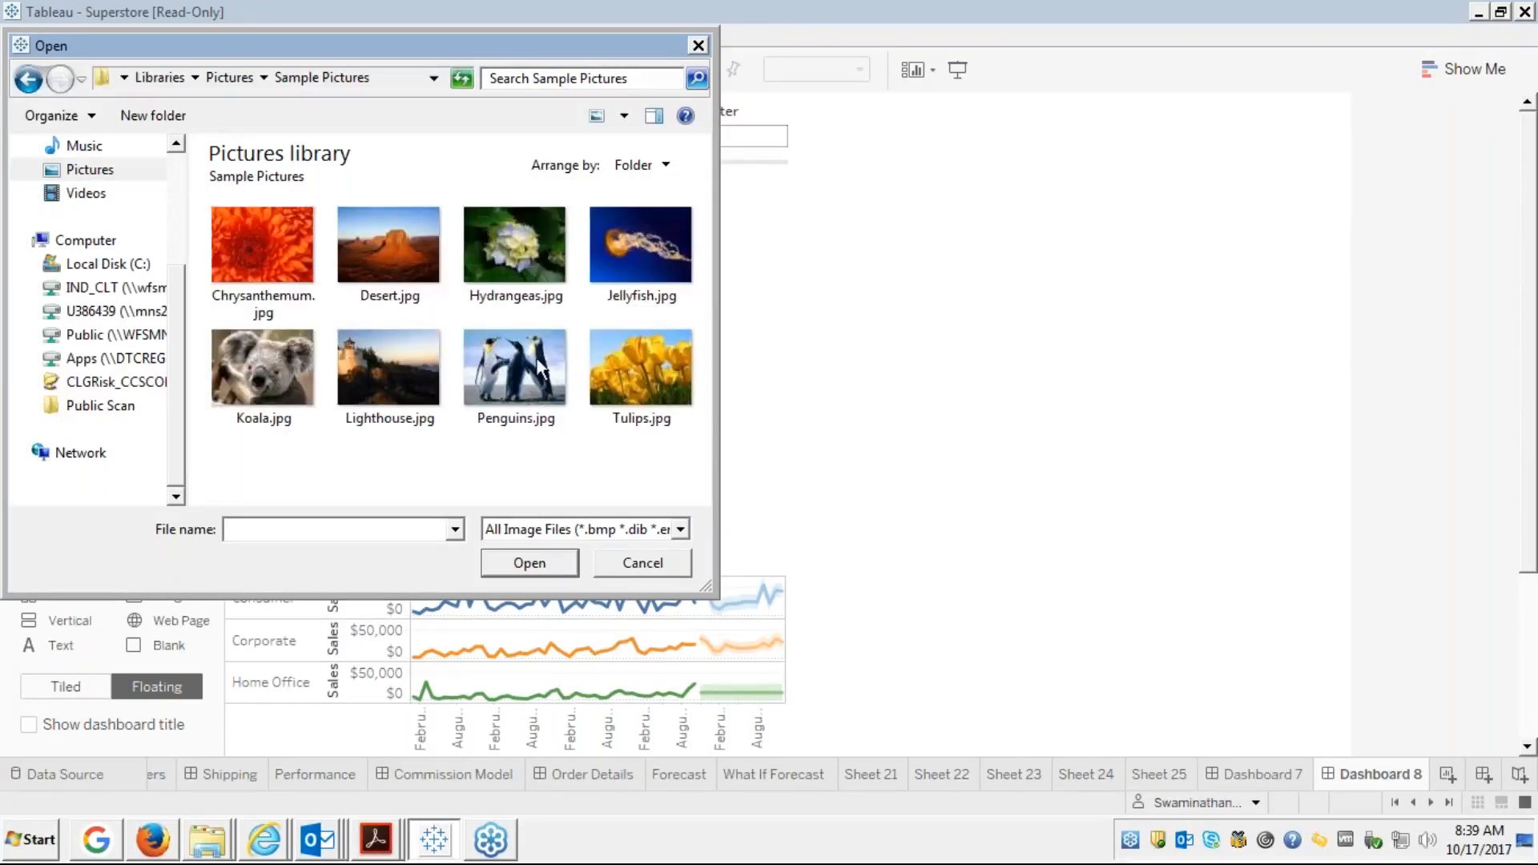
click(397, 363)
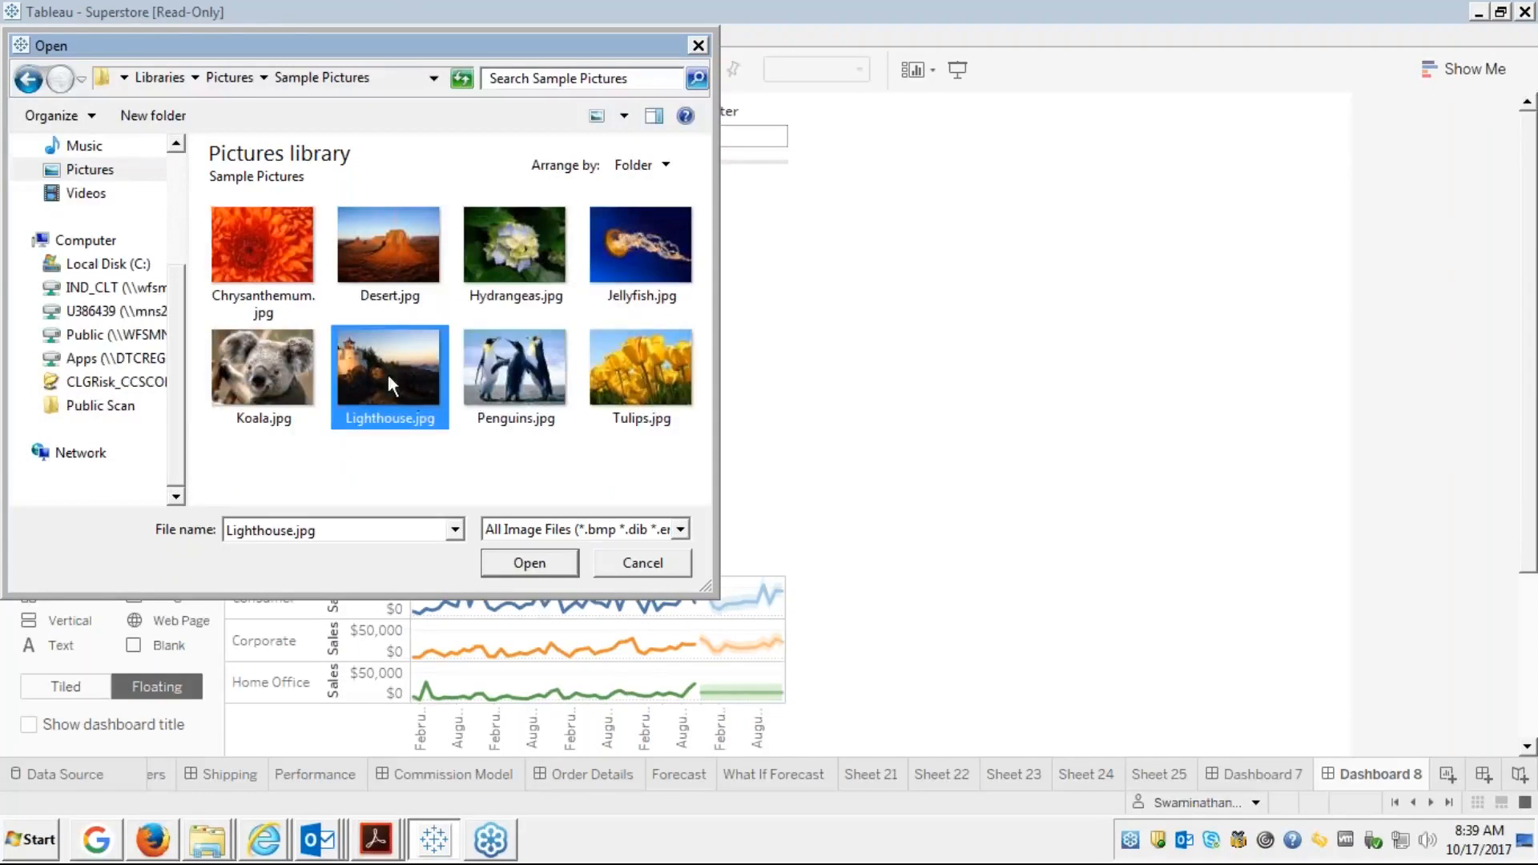
click(546, 560)
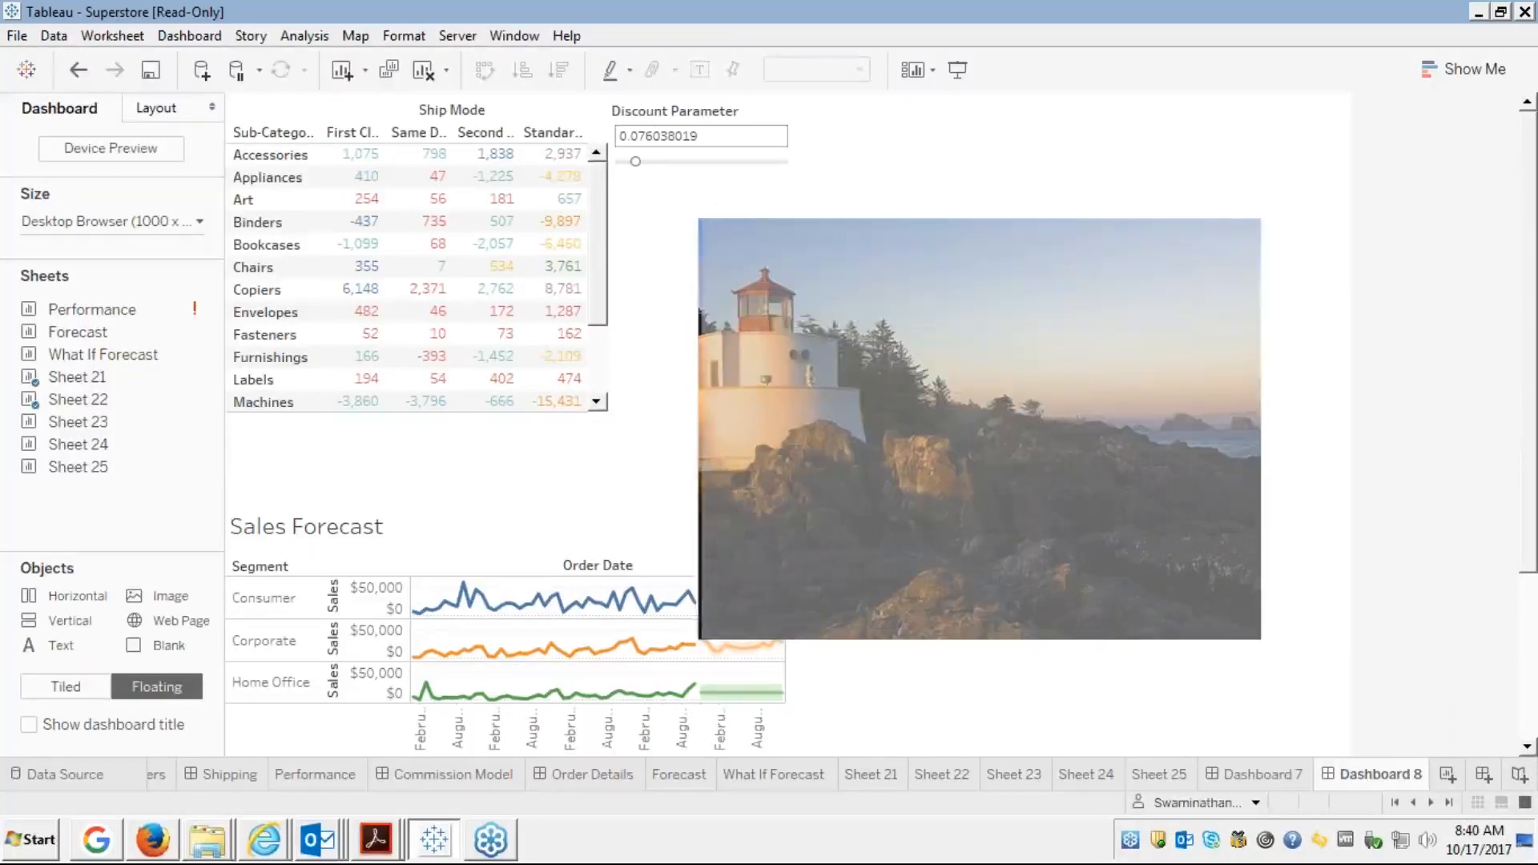
Center the lighthouse picture in its frame and trim the frame's width
drag(698, 219, 813, 329)
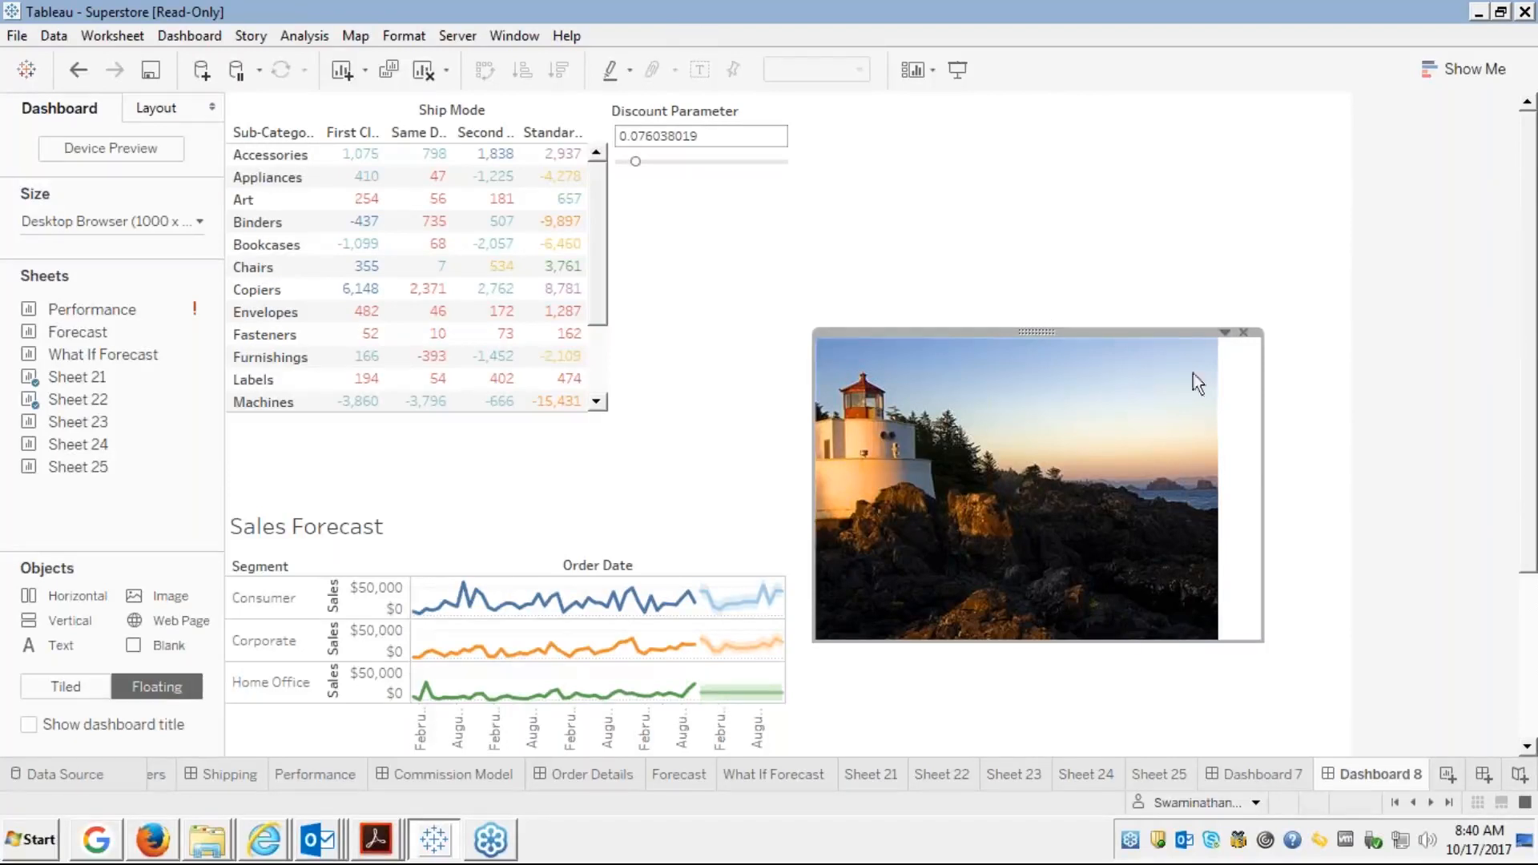
click(1224, 331)
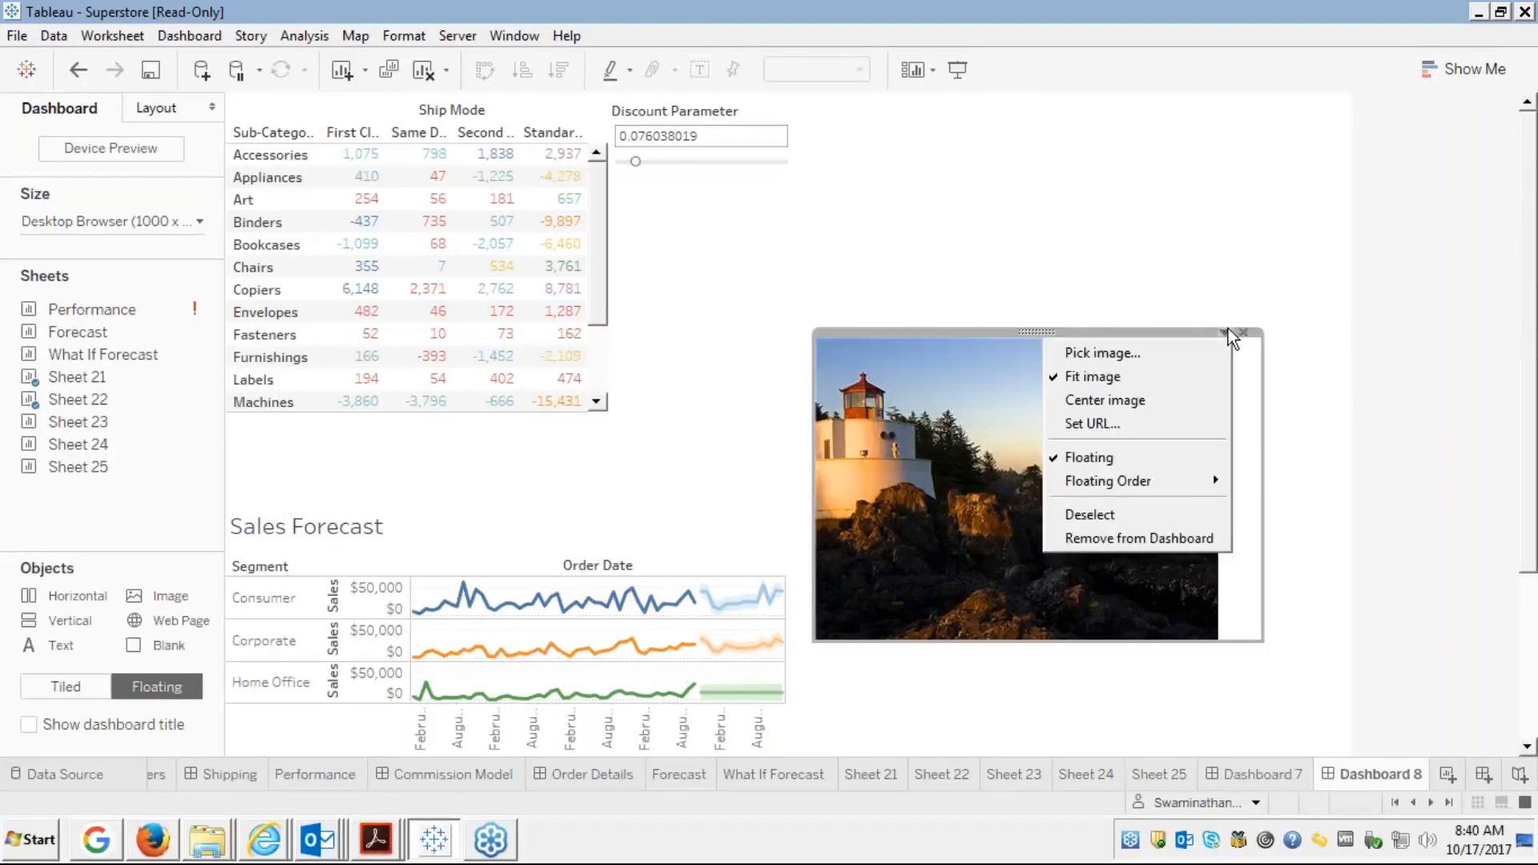
click(1097, 397)
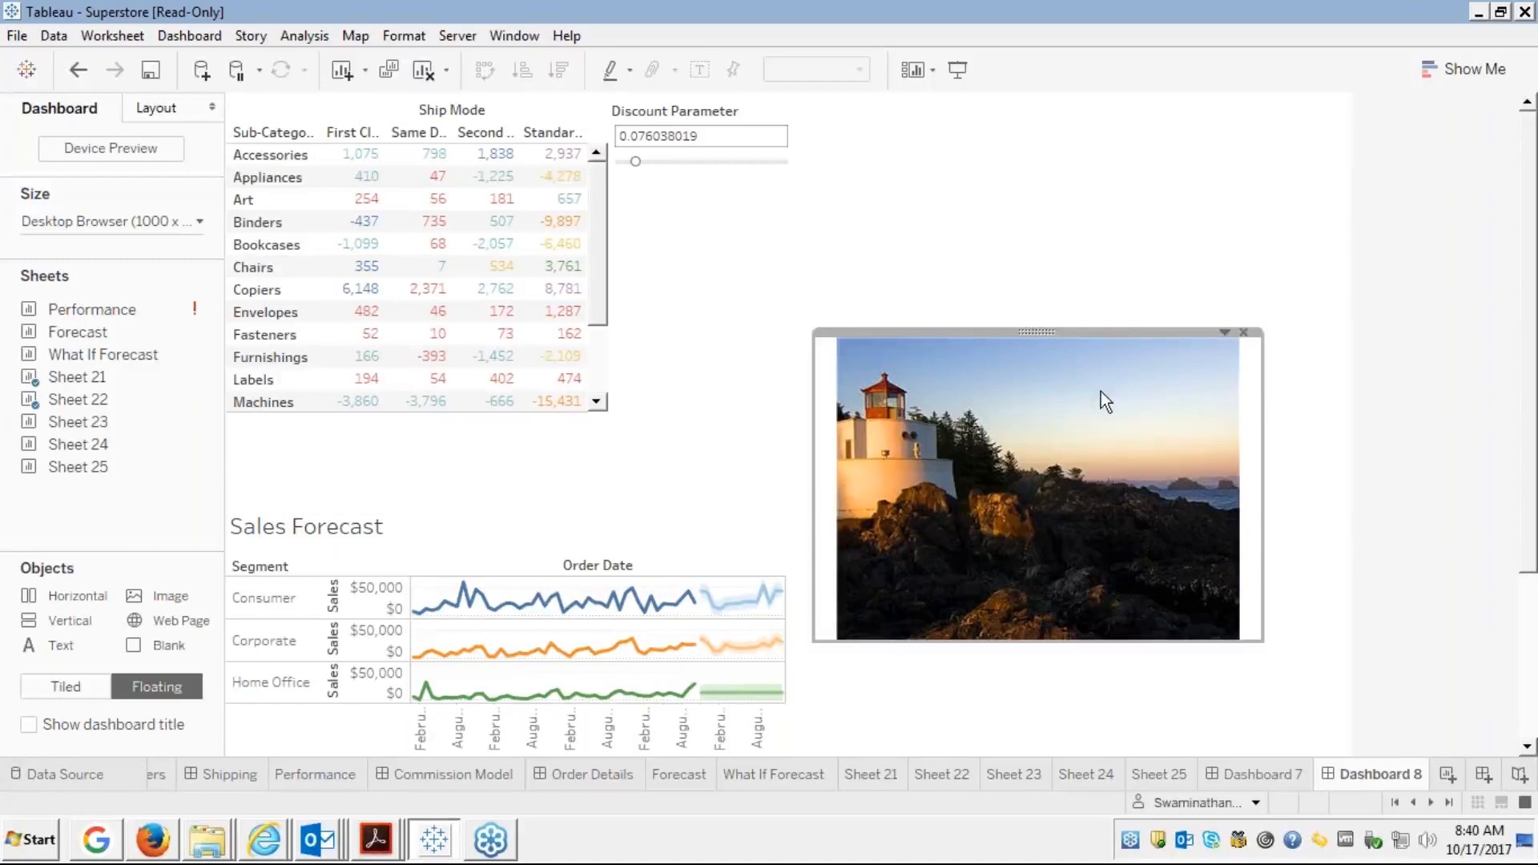
drag(1262, 419, 1236, 436)
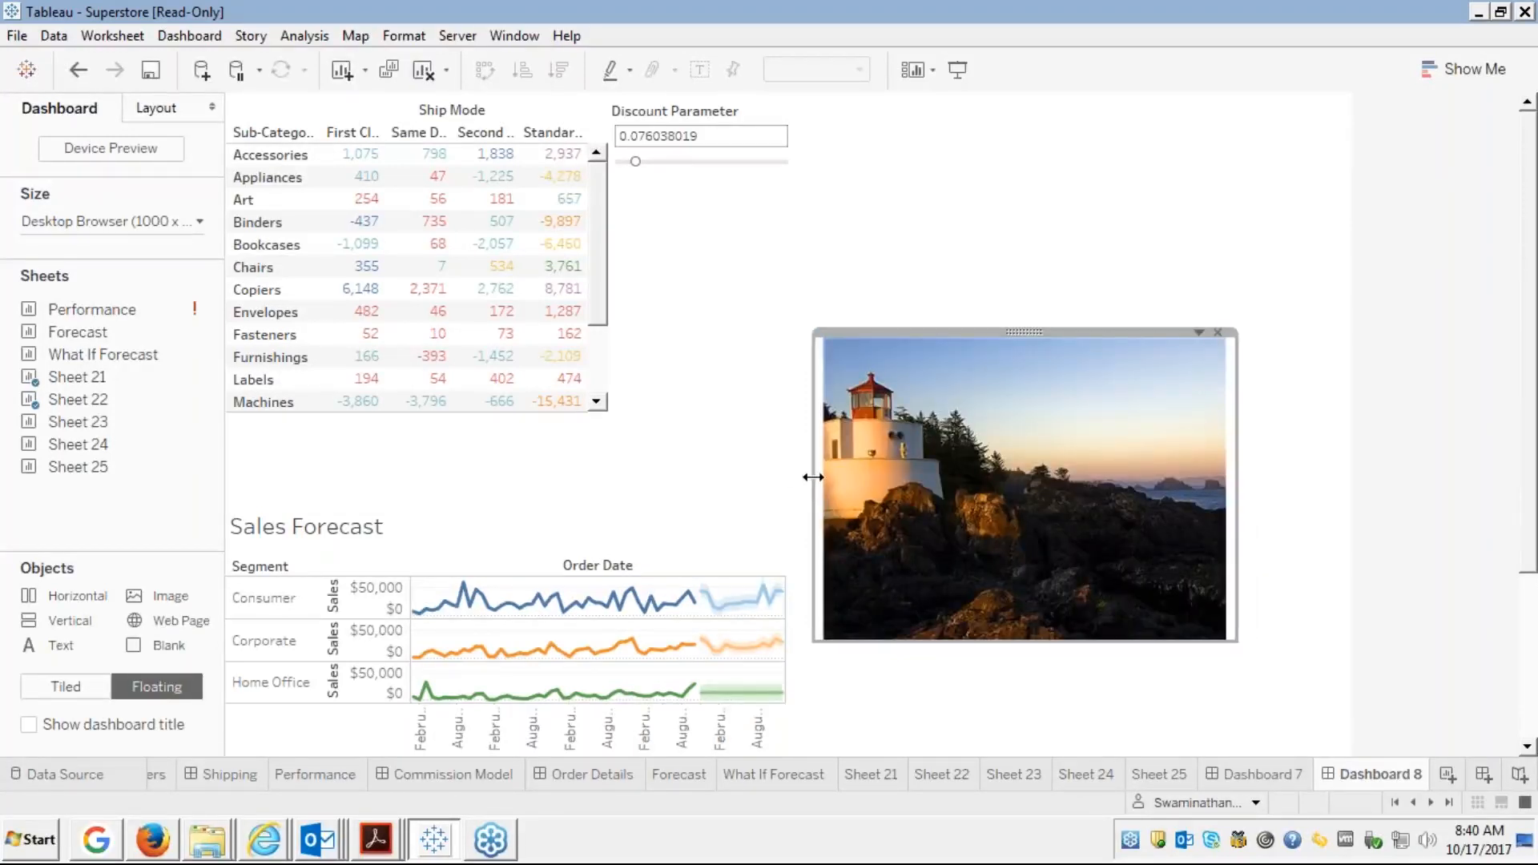
drag(814, 476, 821, 479)
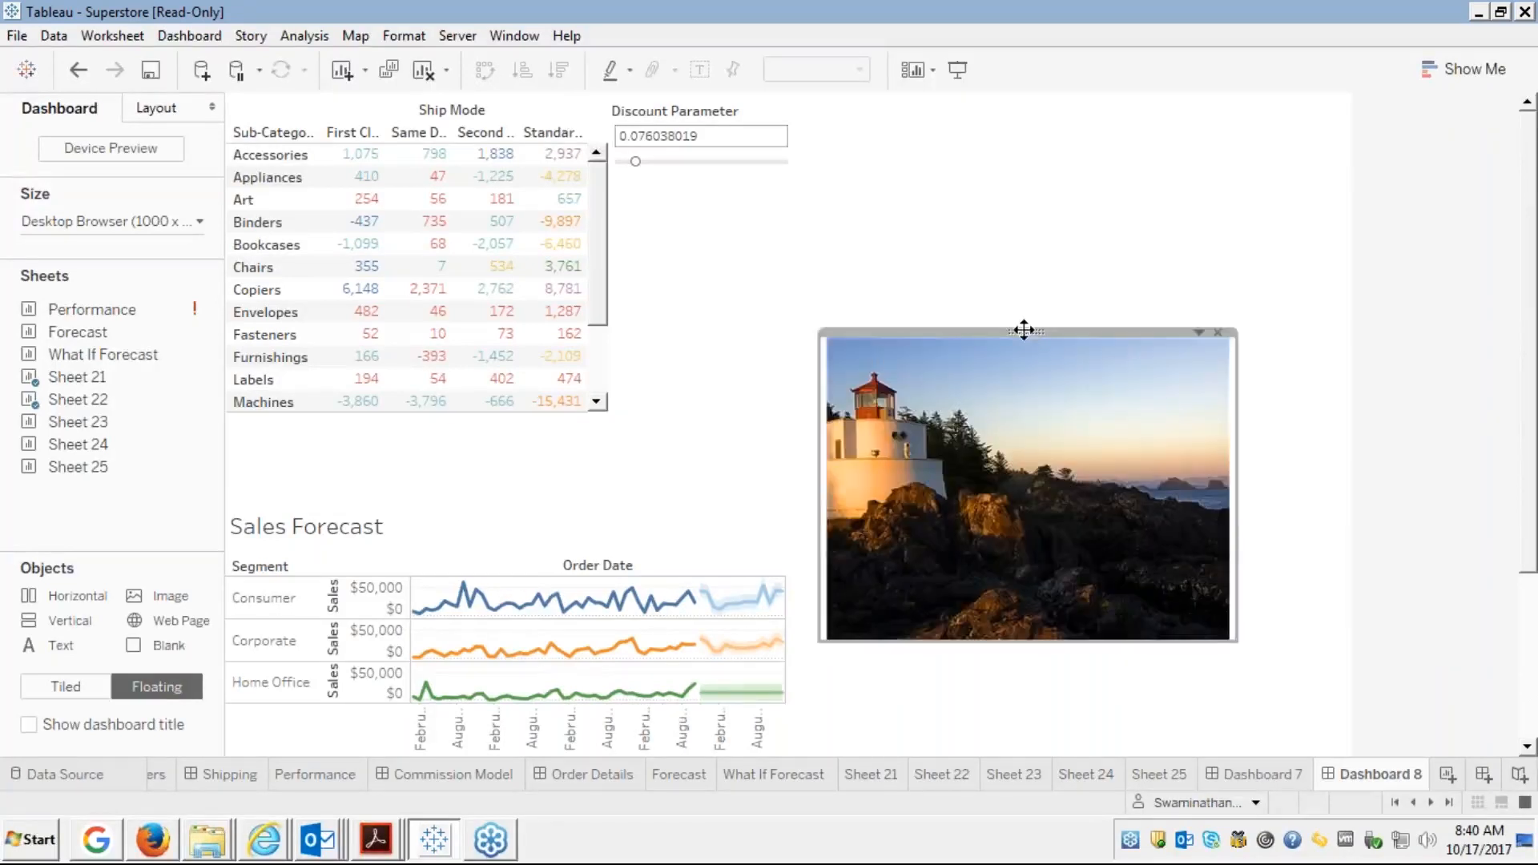
Move the image up beside the crosstab and shrink it below the Discount Parameter
drag(1025, 329, 814, 170)
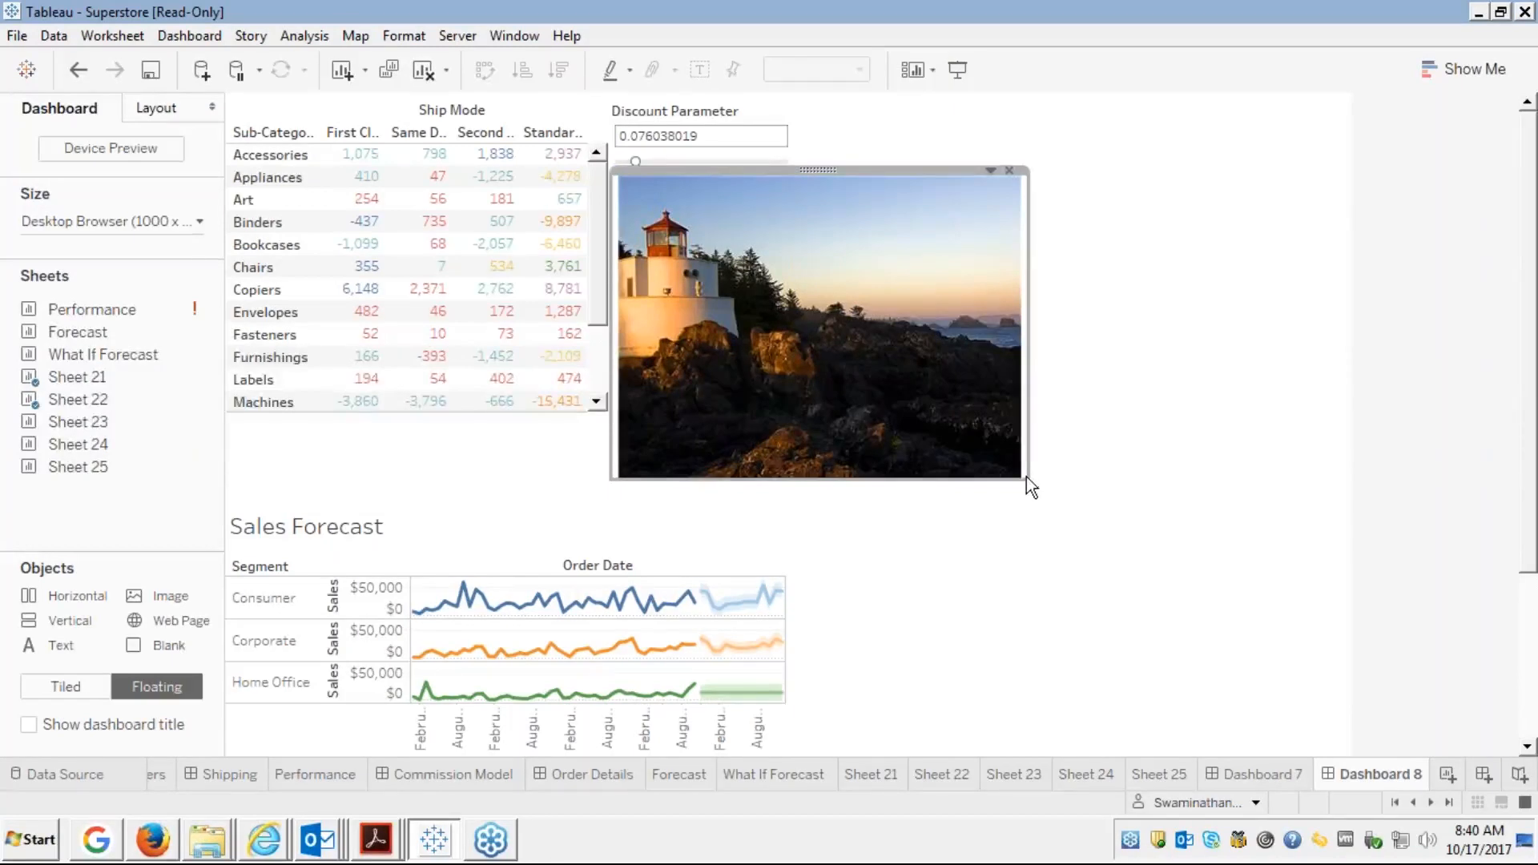
drag(1026, 477, 863, 412)
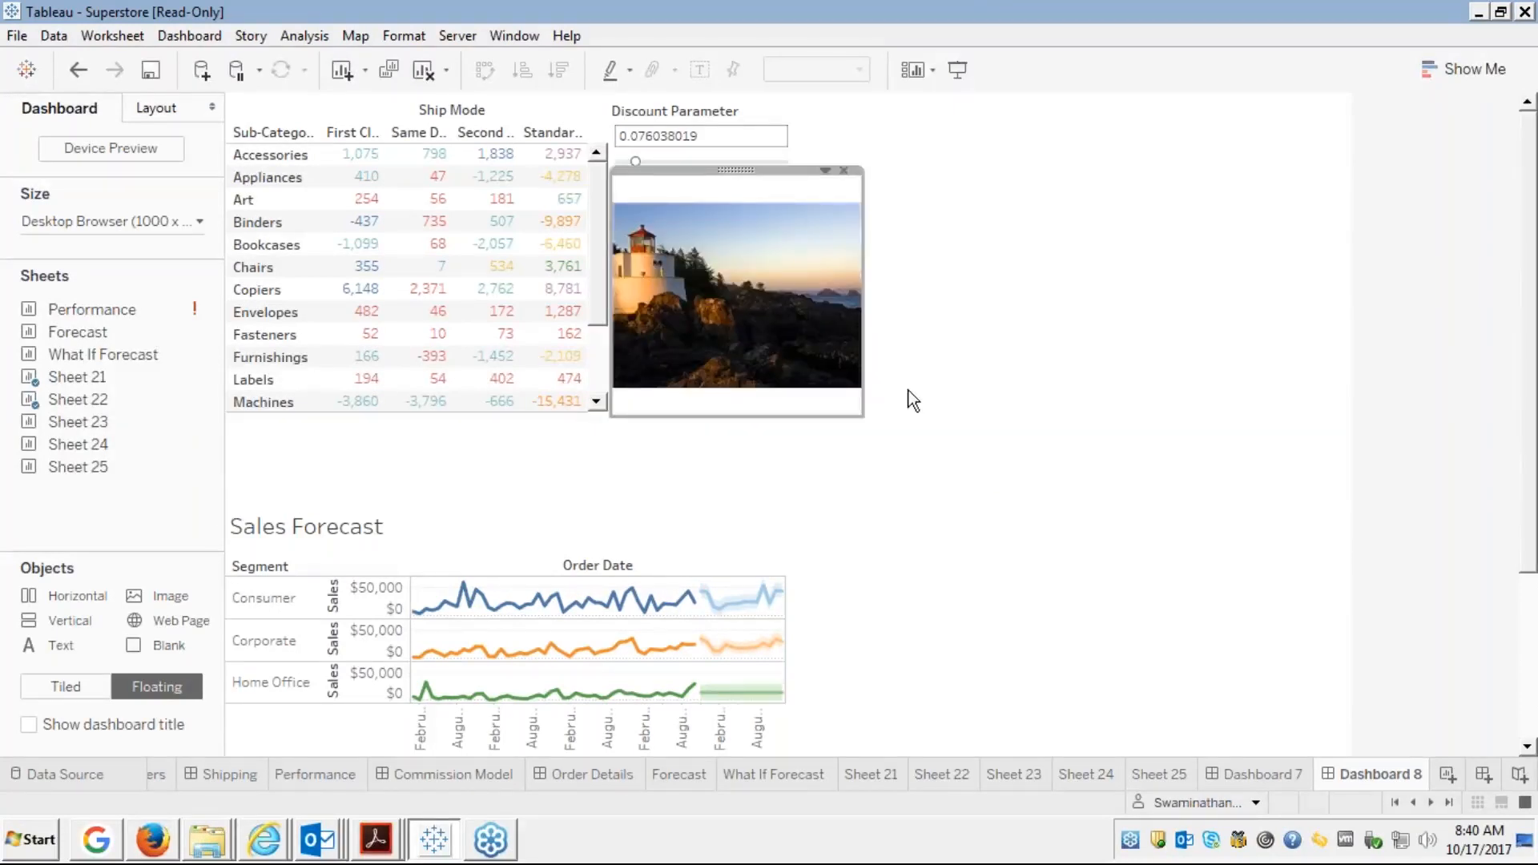
click(1005, 331)
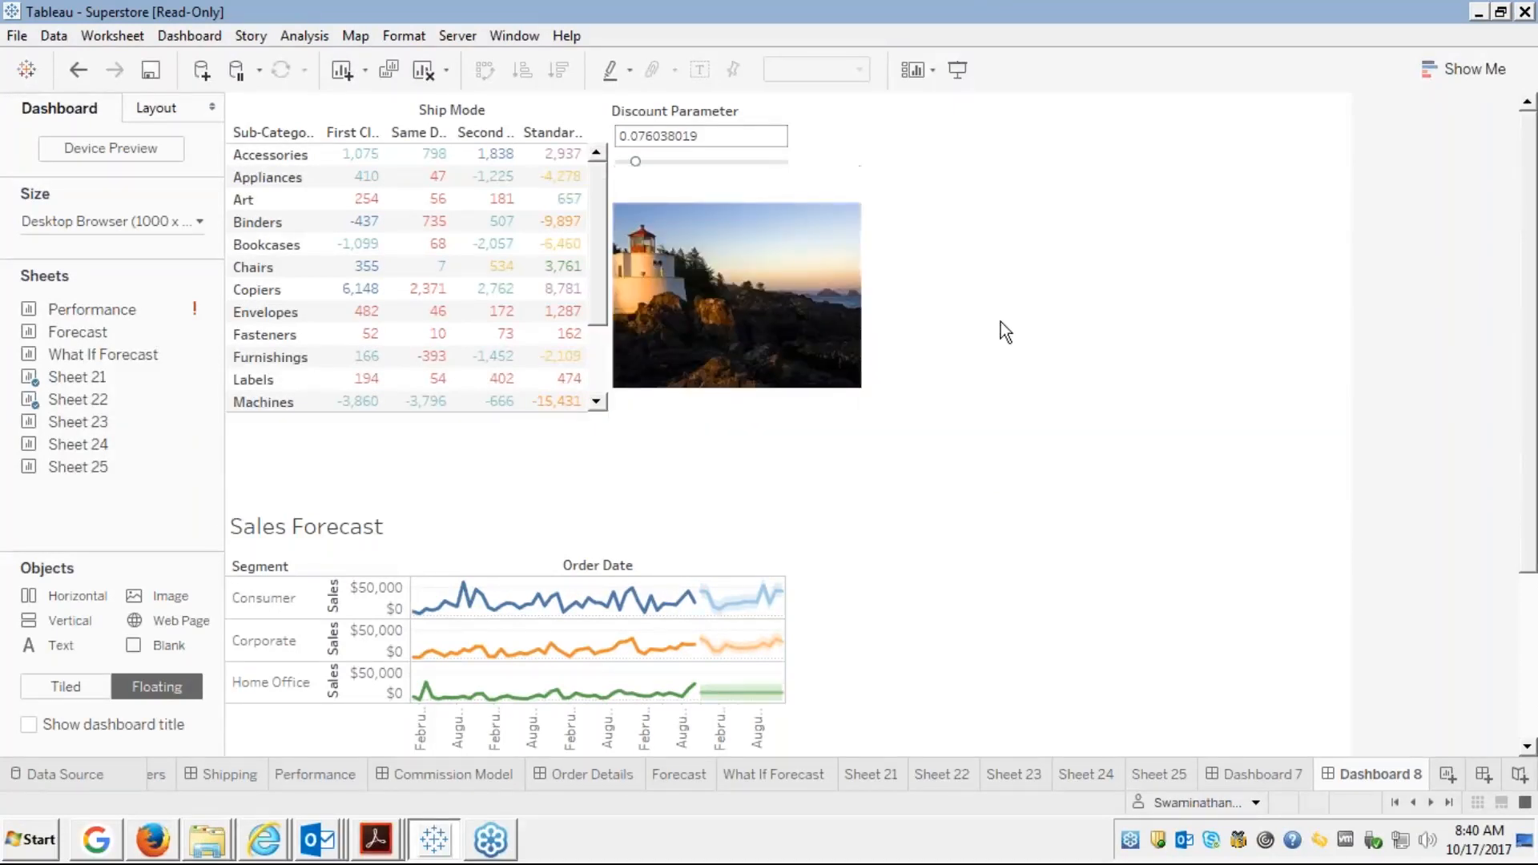
click(730, 242)
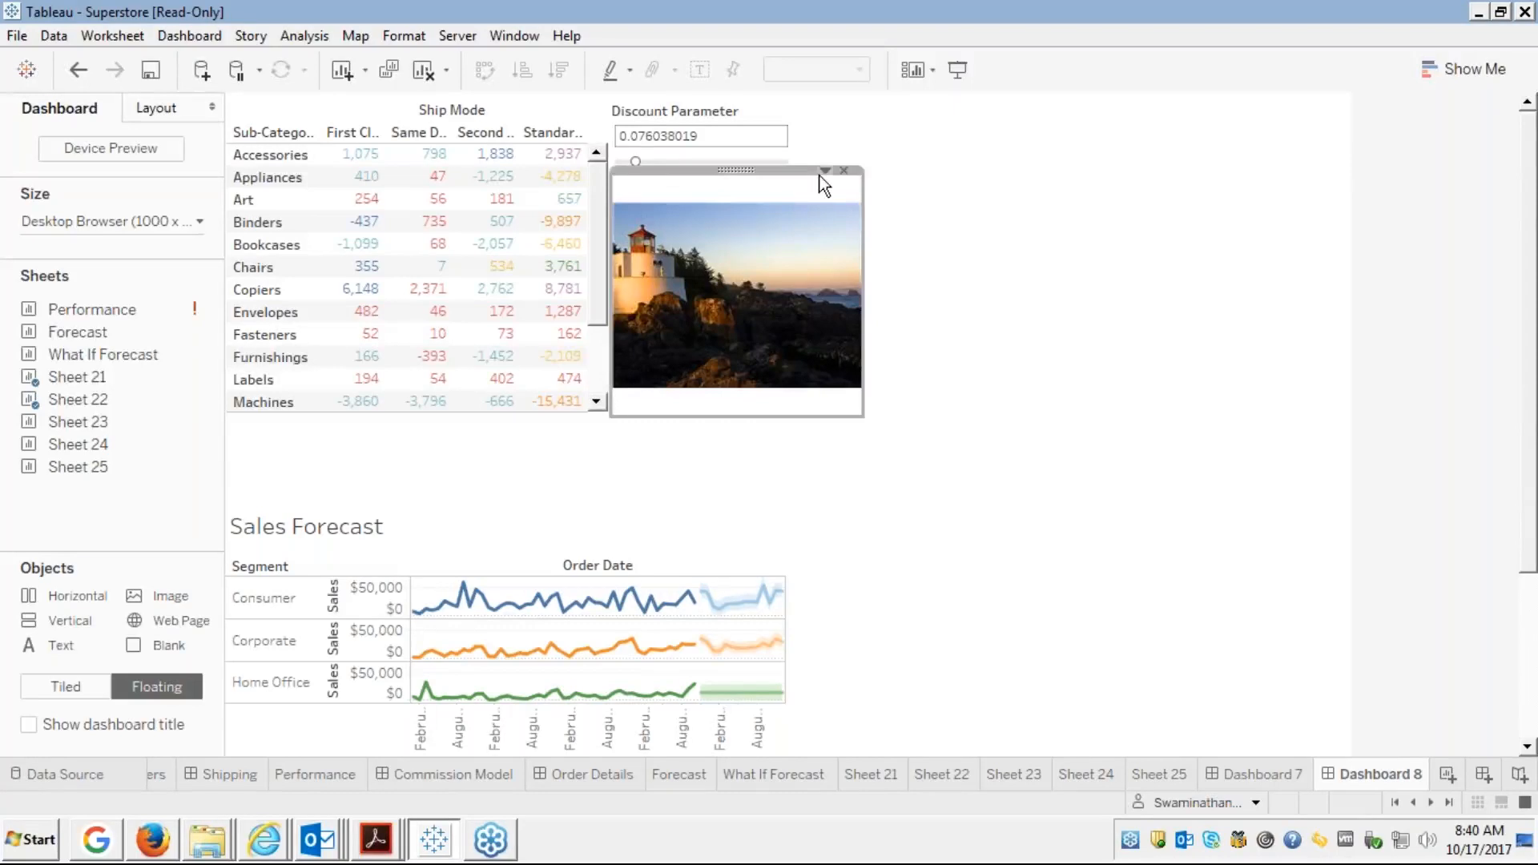
click(911, 209)
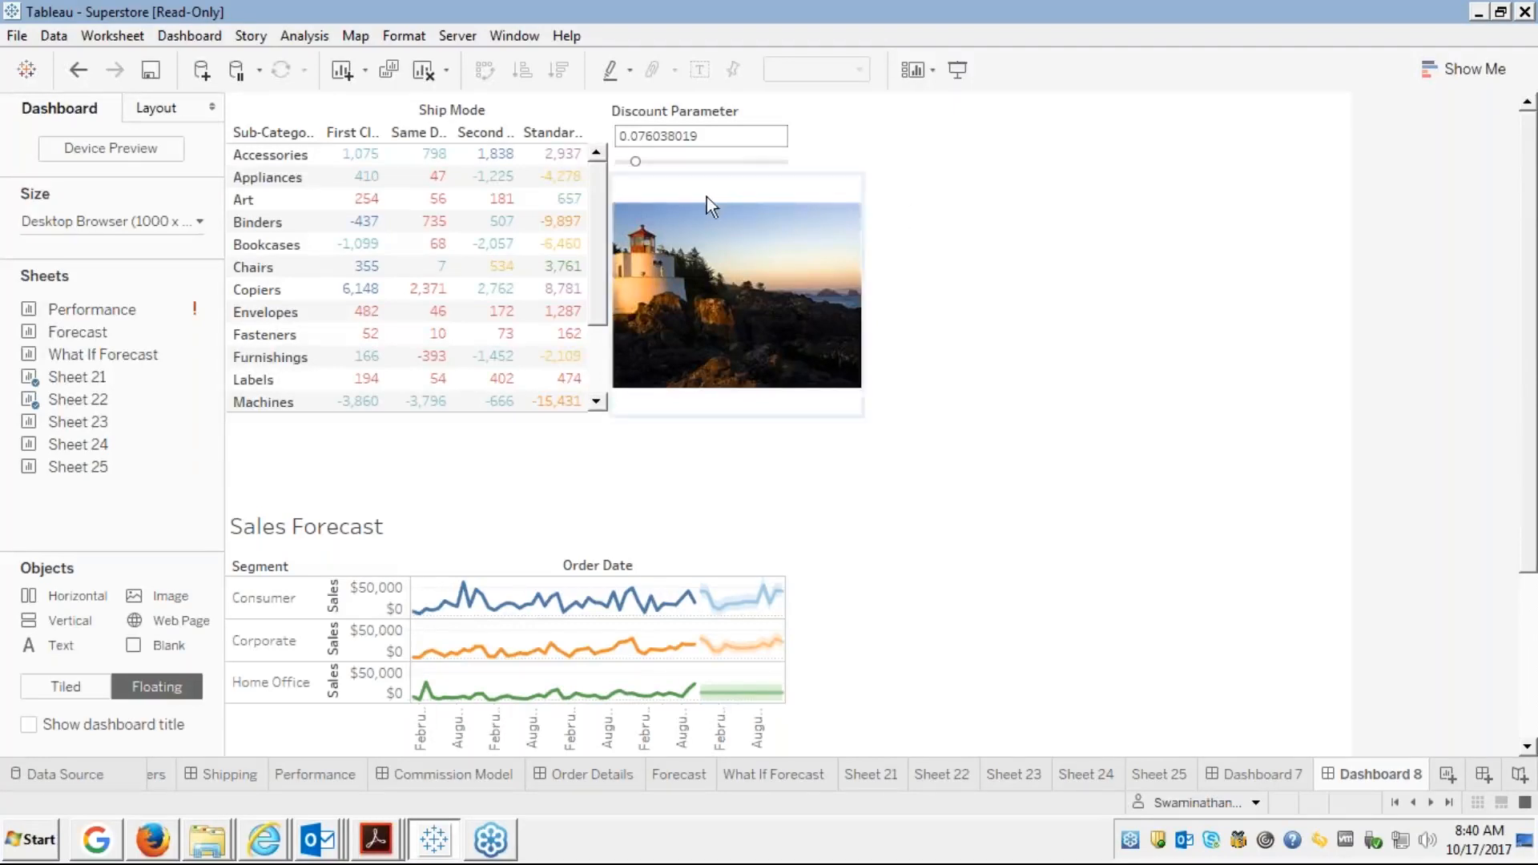
click(826, 170)
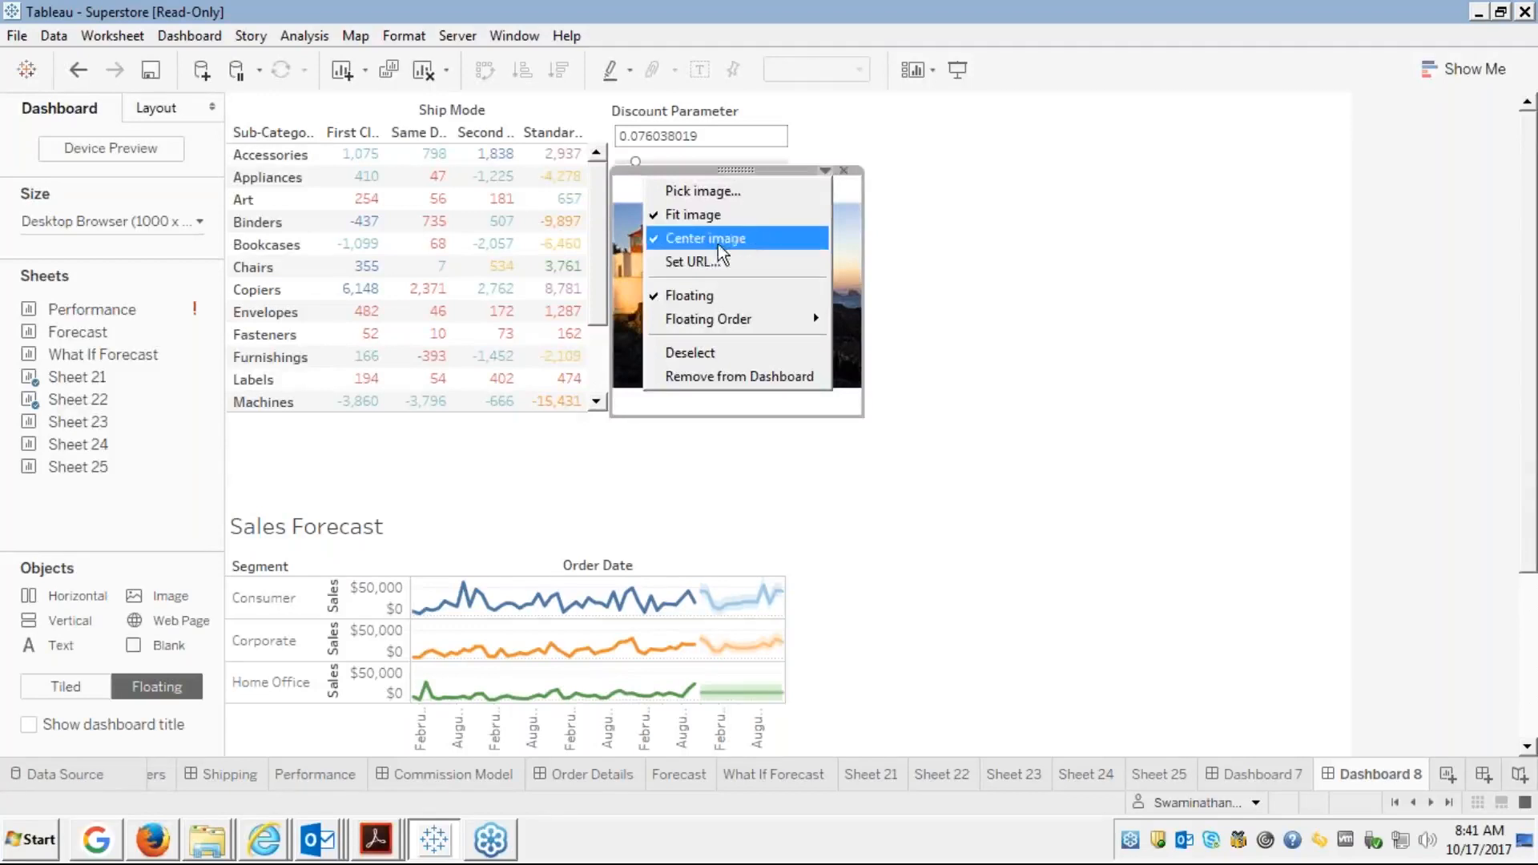
click(695, 261)
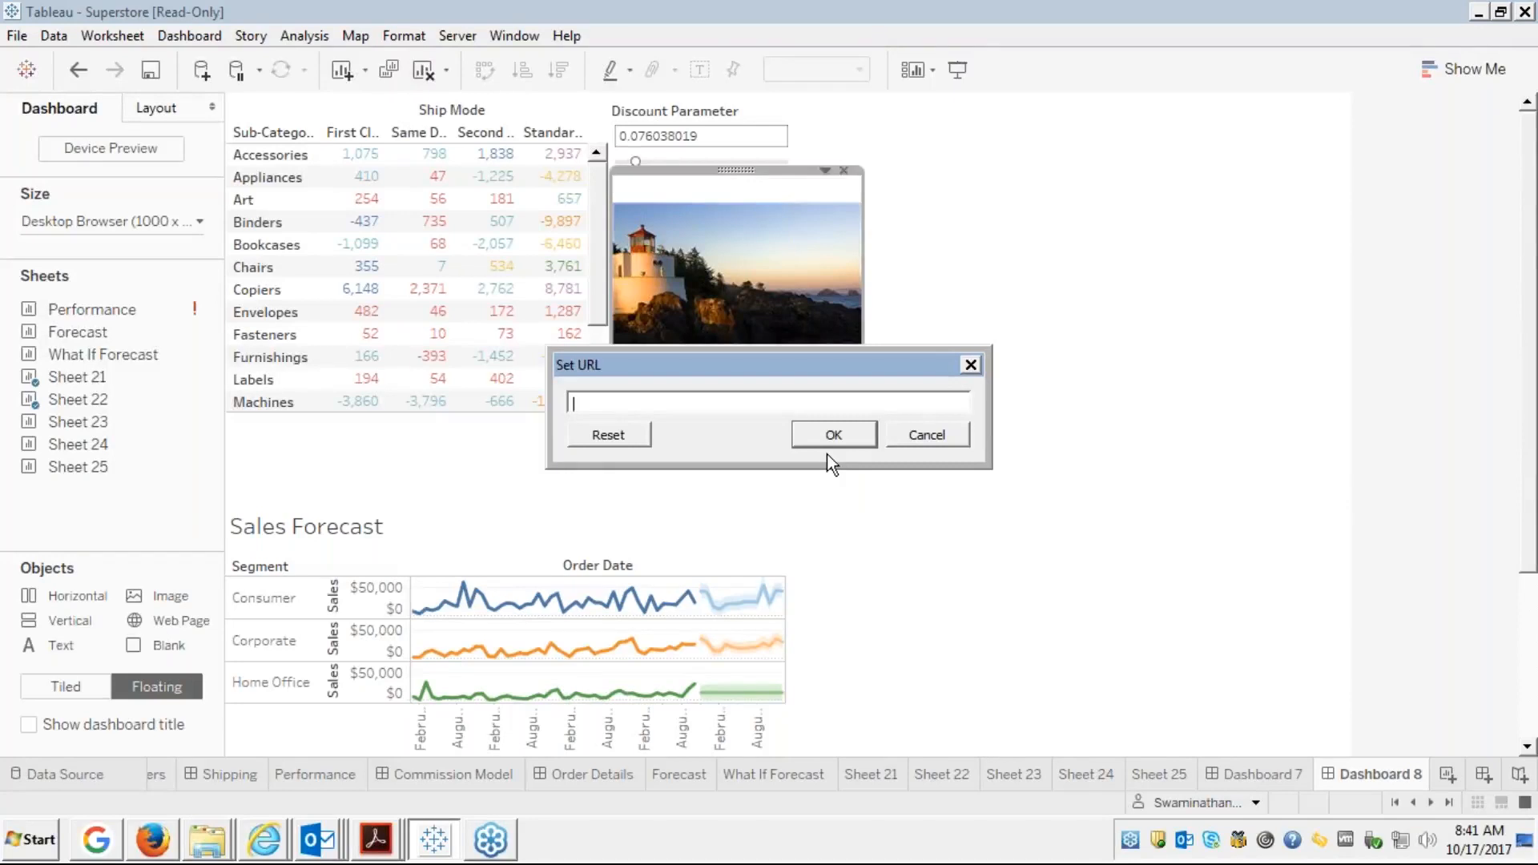
text(http://google.comwww.)
click(825, 437)
click(829, 421)
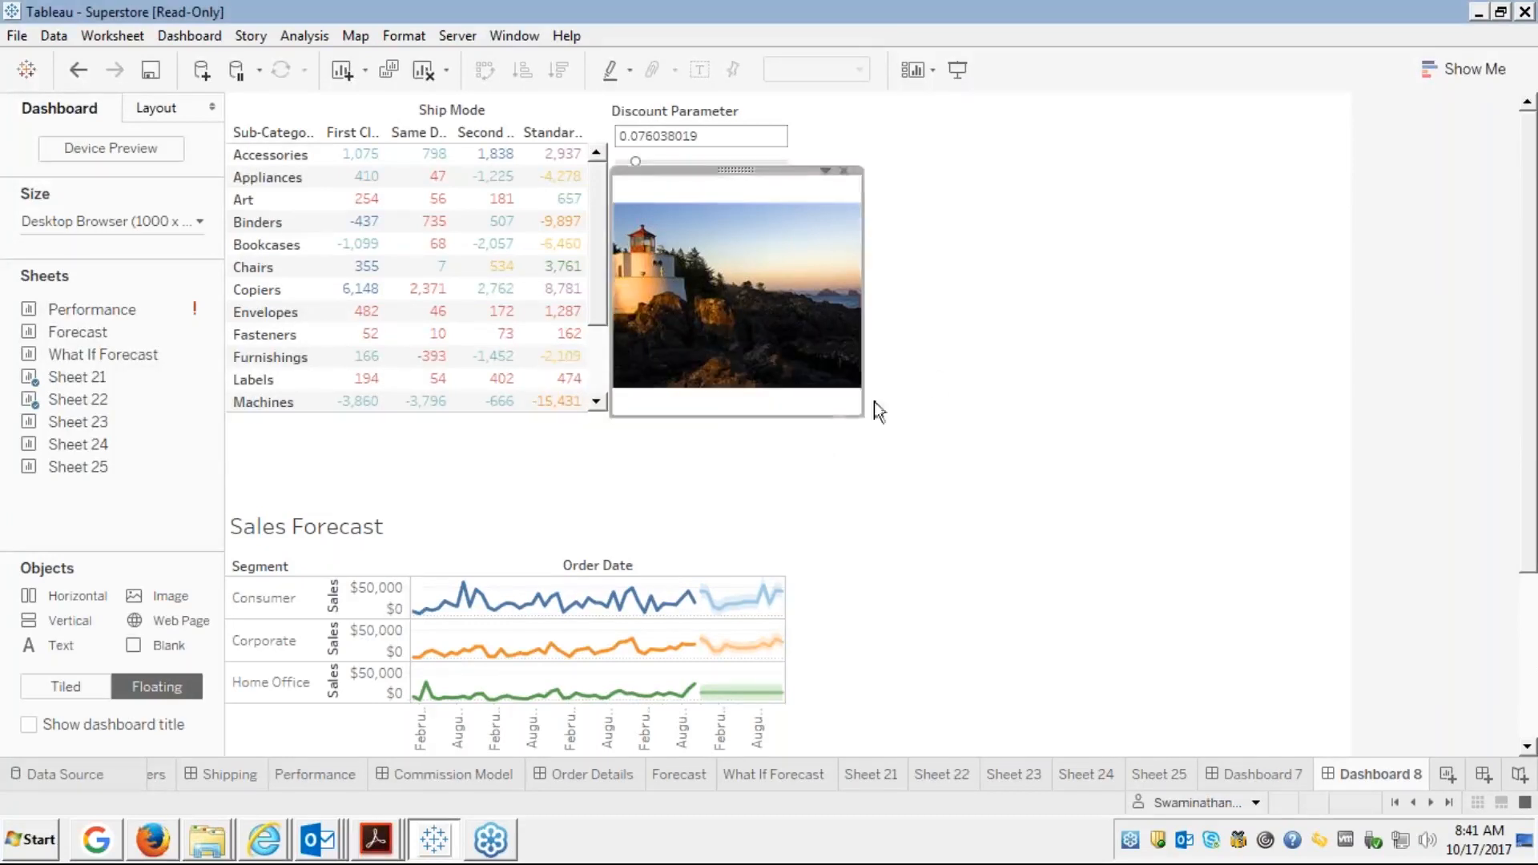
click(741, 324)
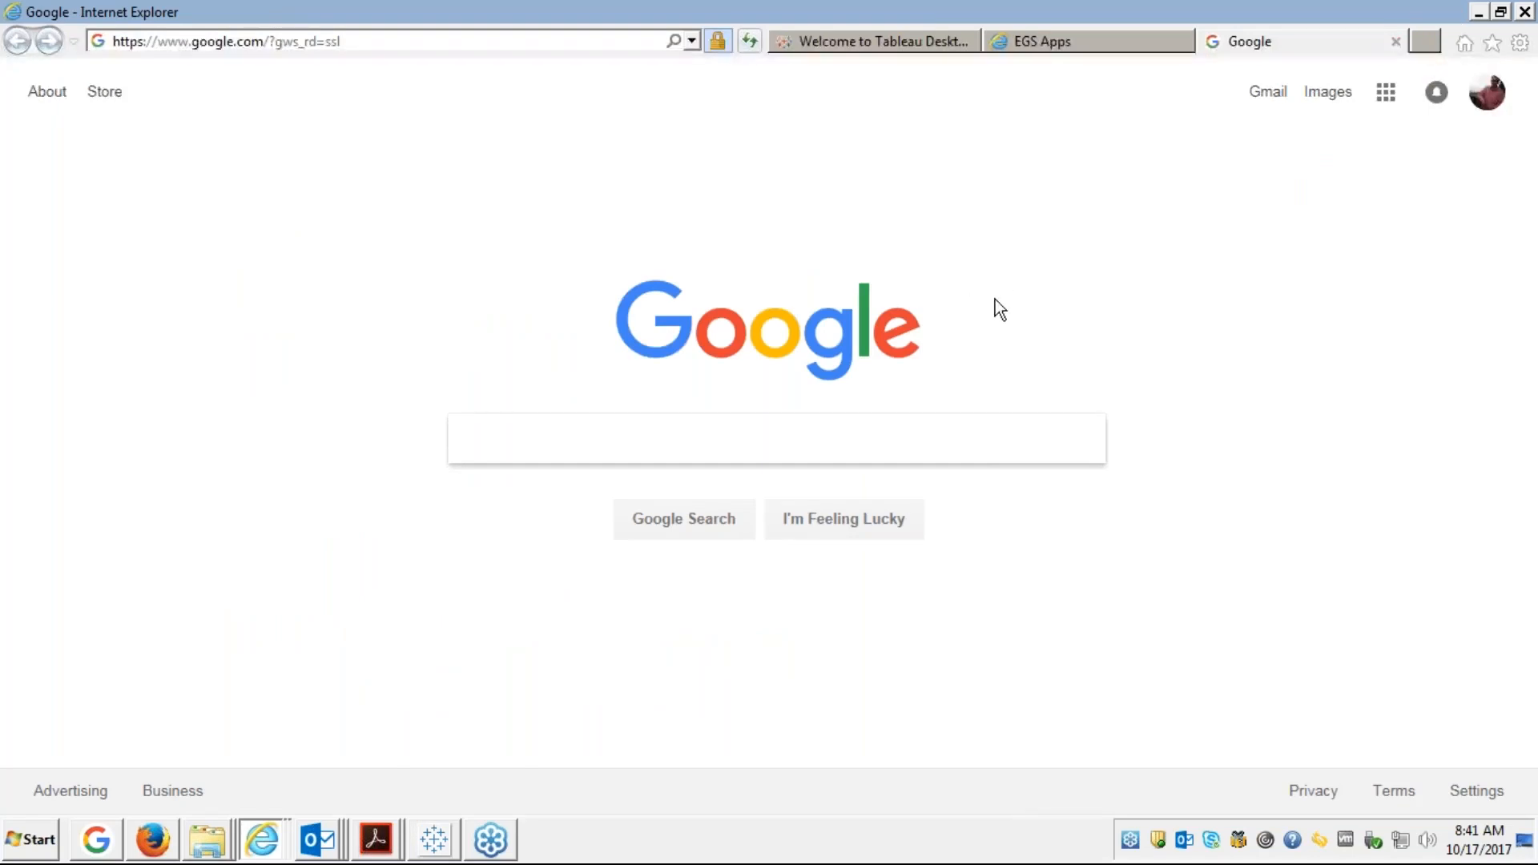
Search Google for lighthouse, view the Images results, then close the tab to return to Tableau
text(lig)
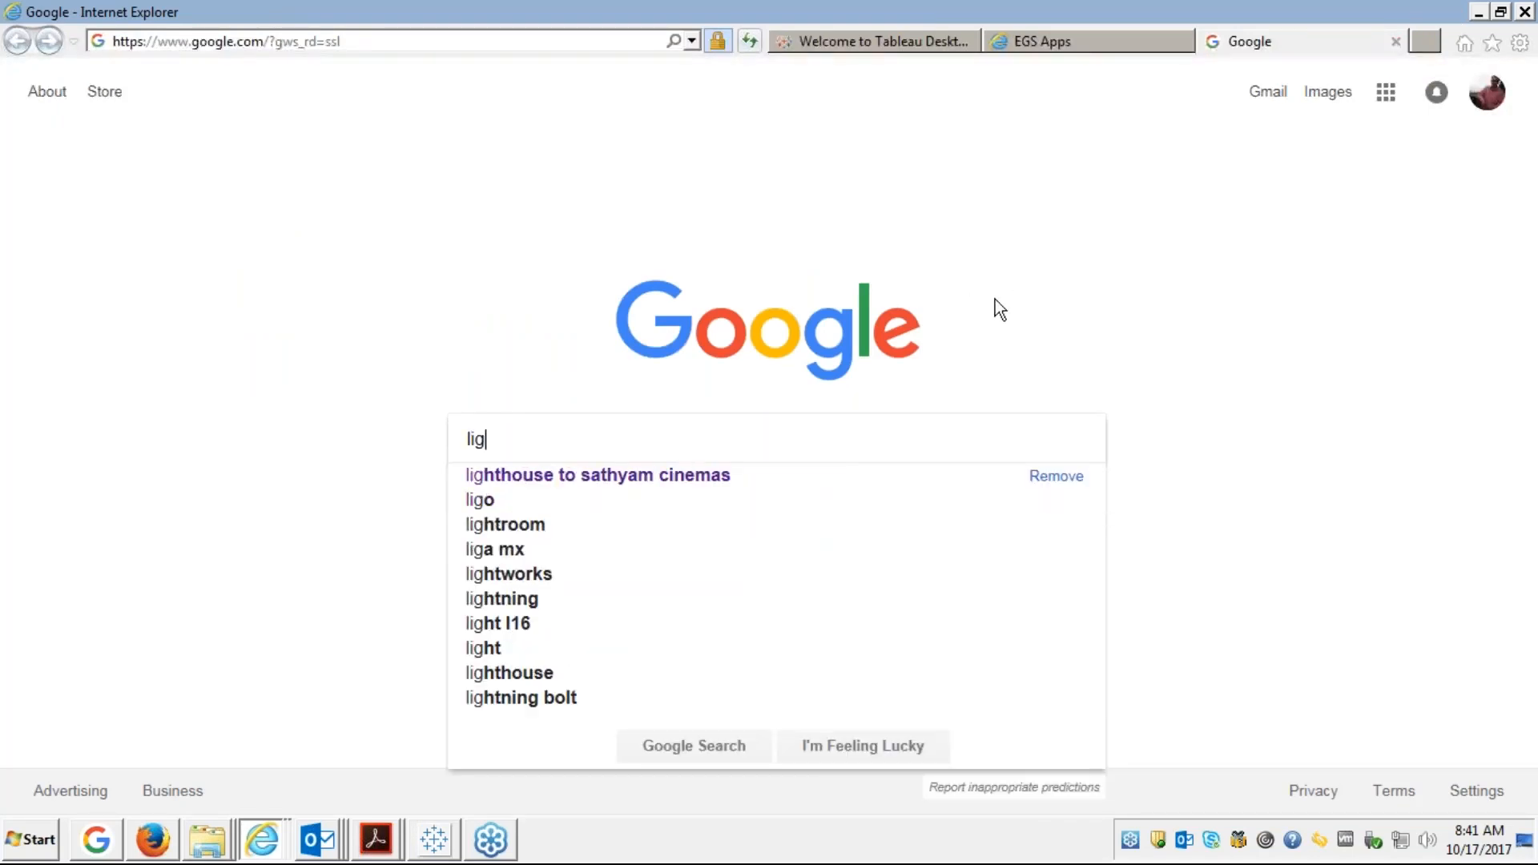
text(ho)
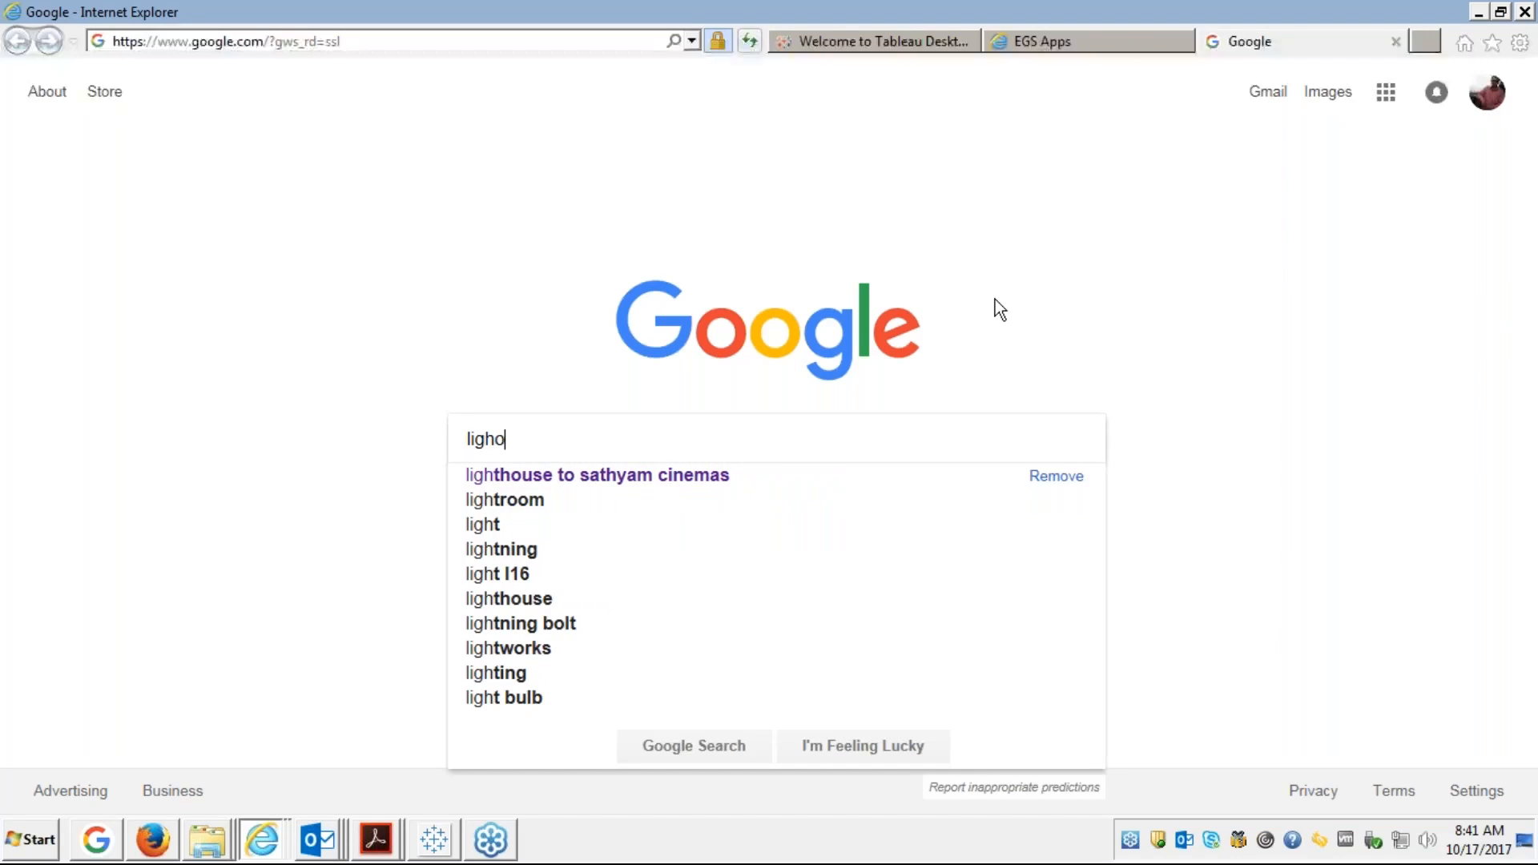
text(use)
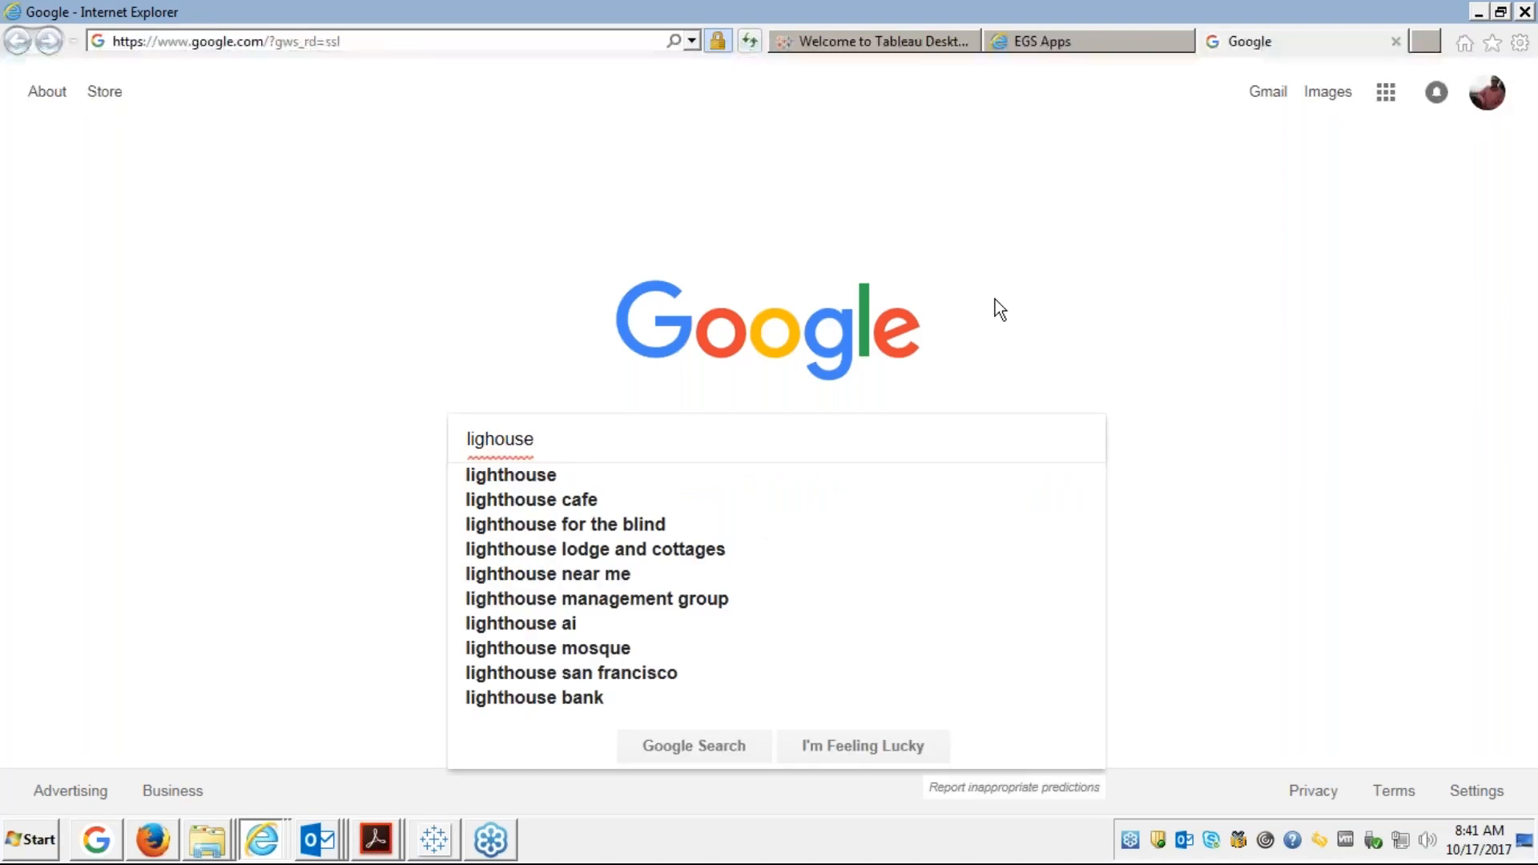
key(Down)
key(Return)
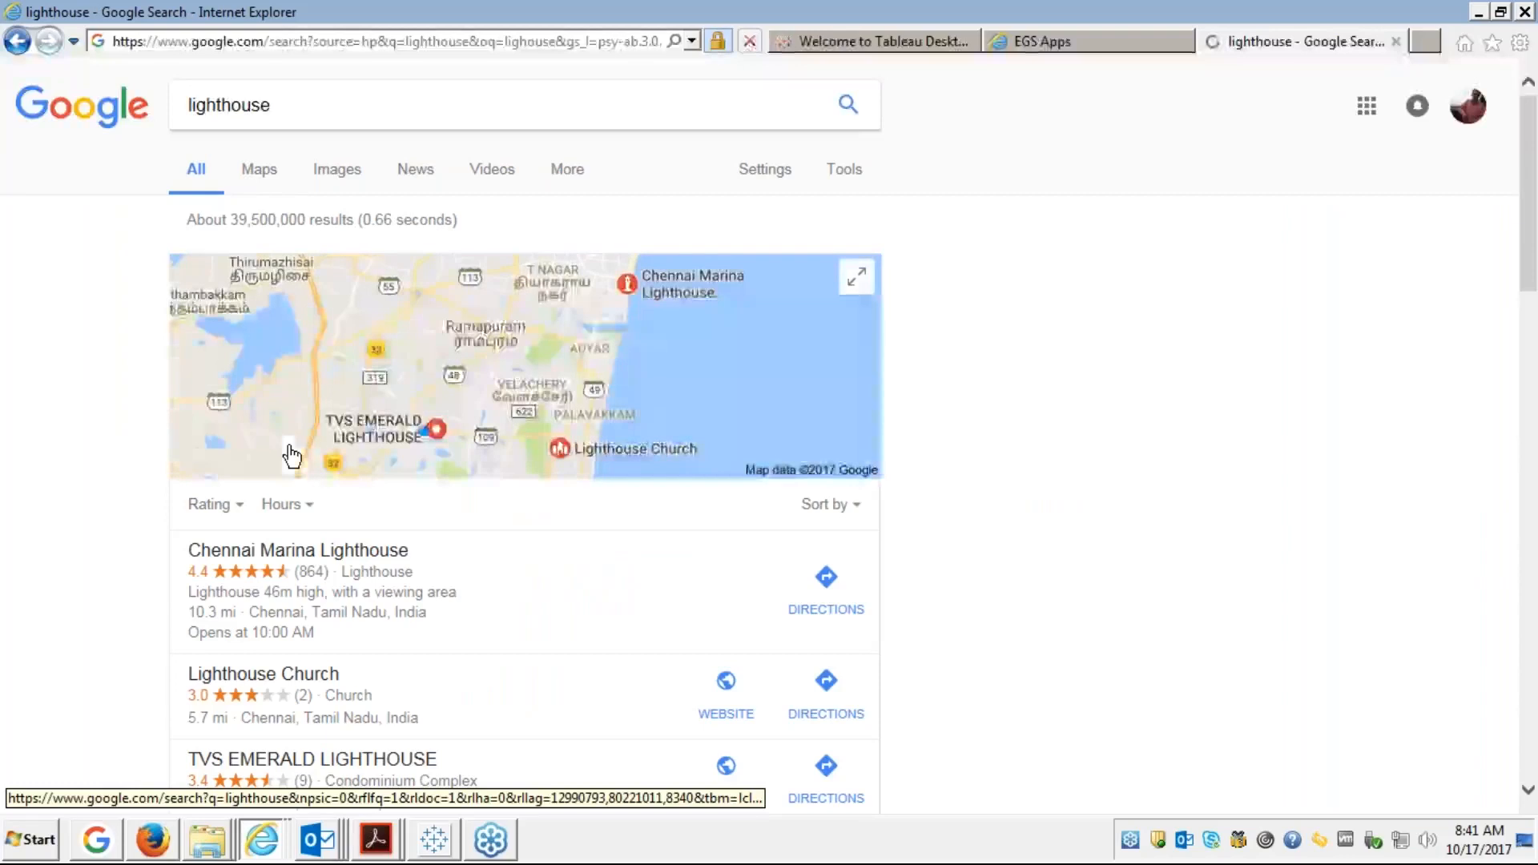
click(317, 172)
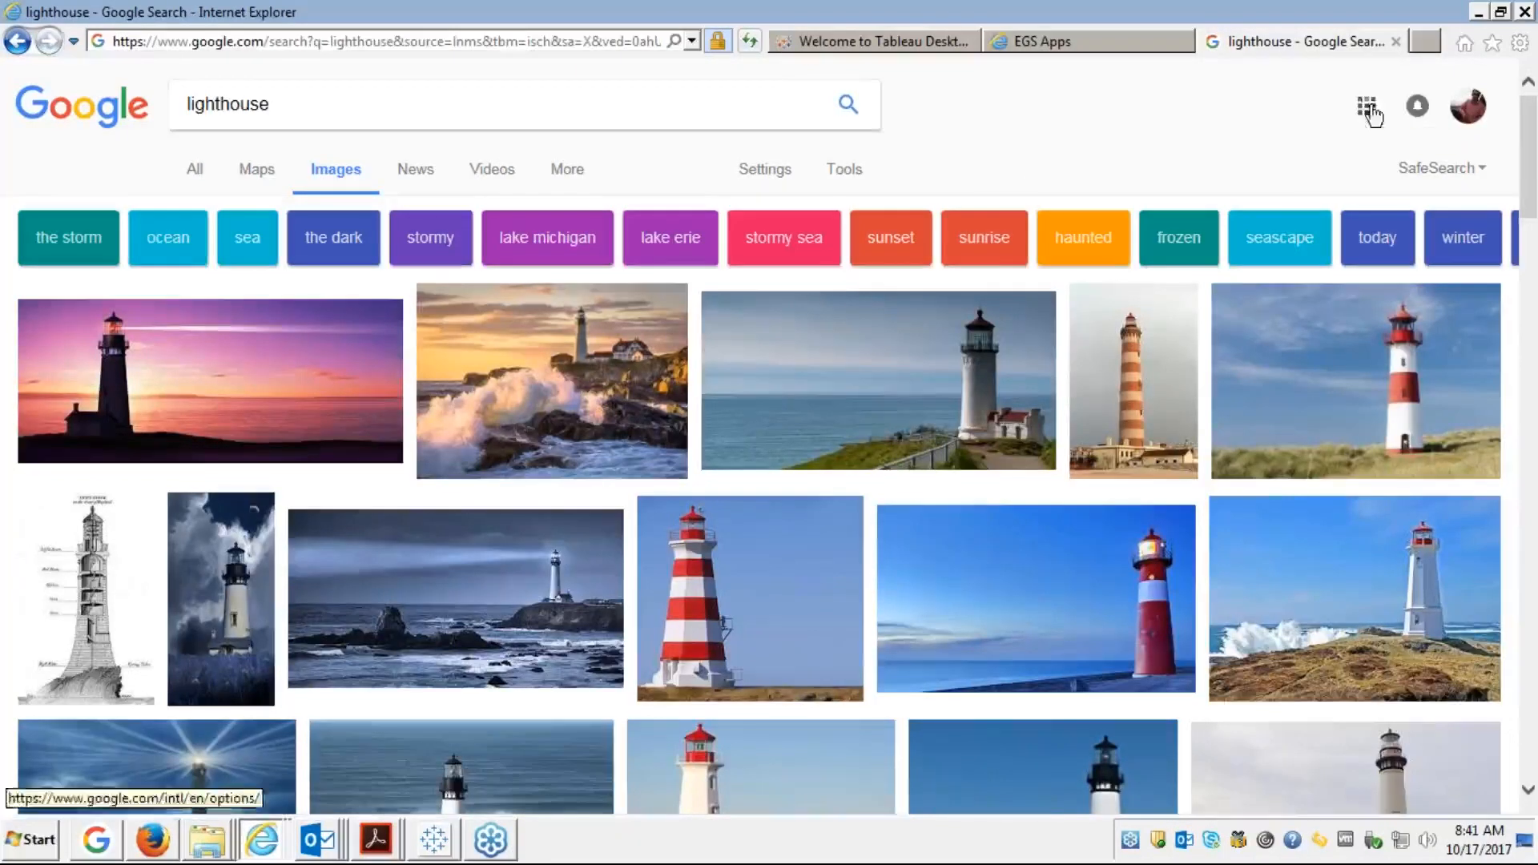
click(1395, 42)
click(1395, 41)
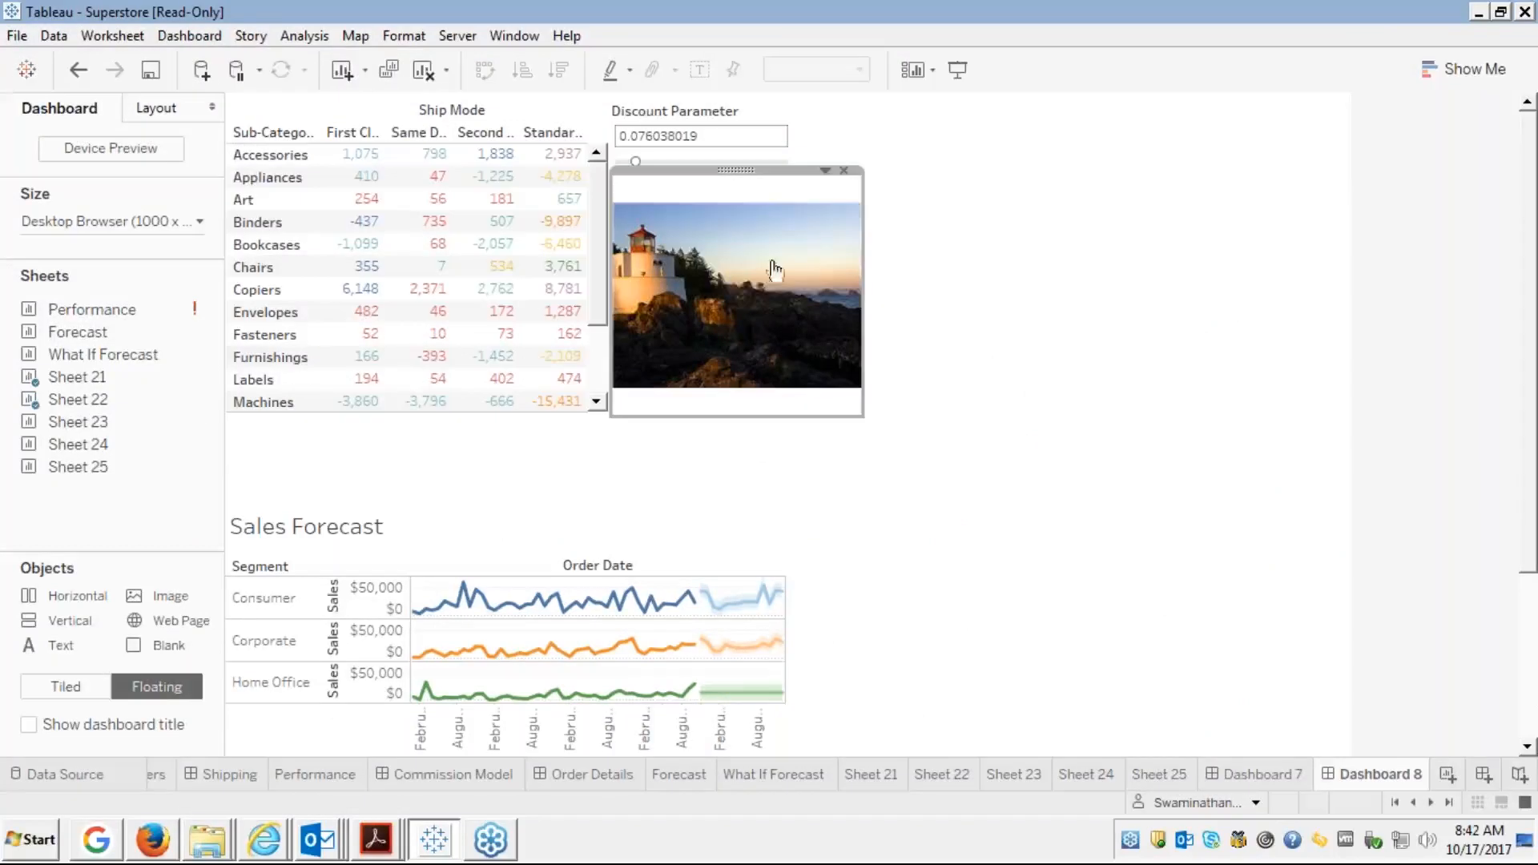
click(825, 170)
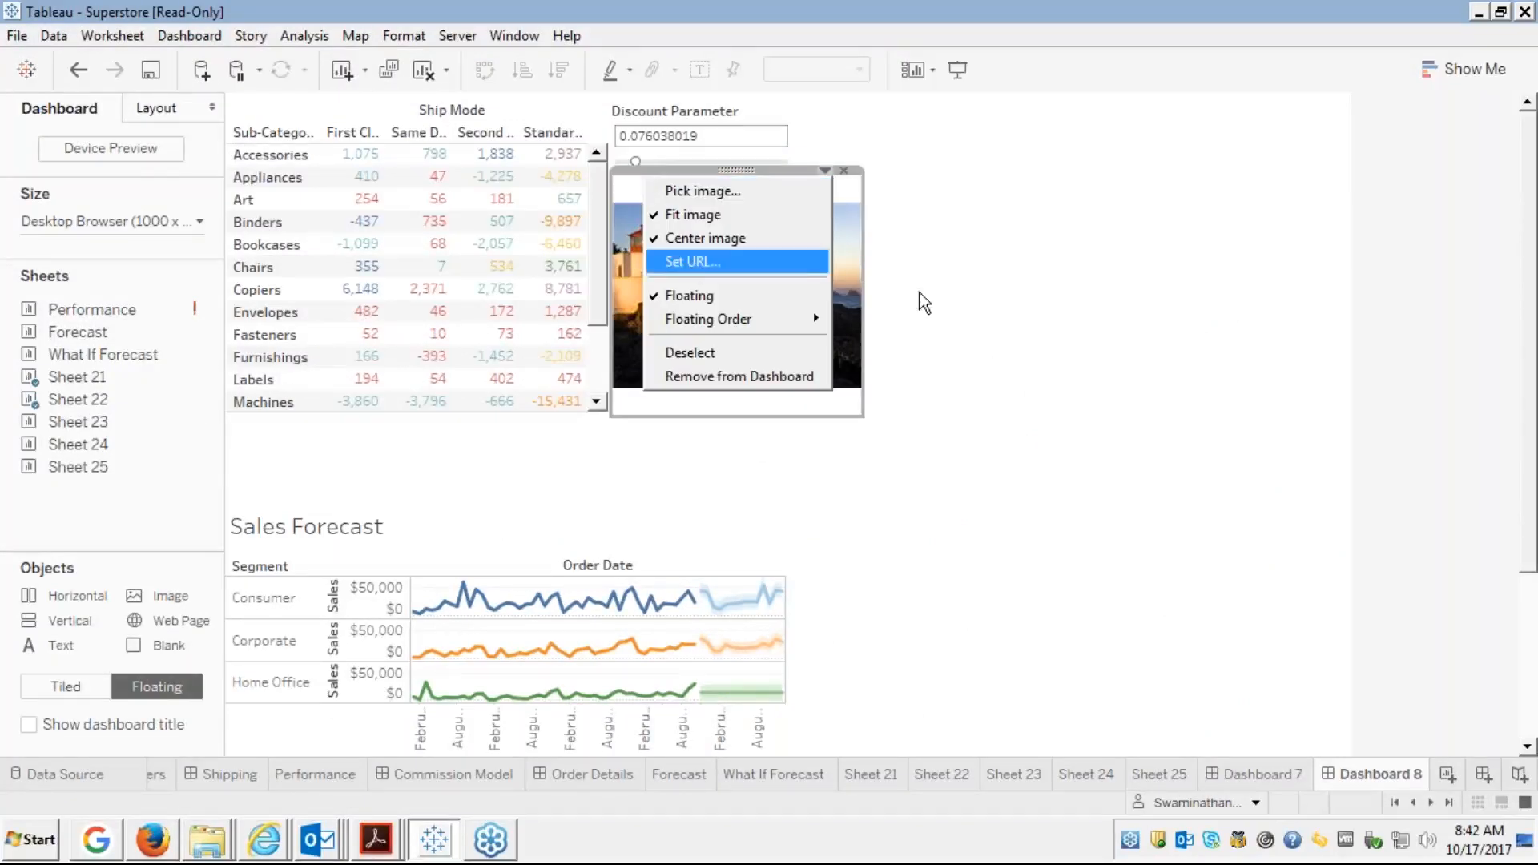
mouse_move(761, 324)
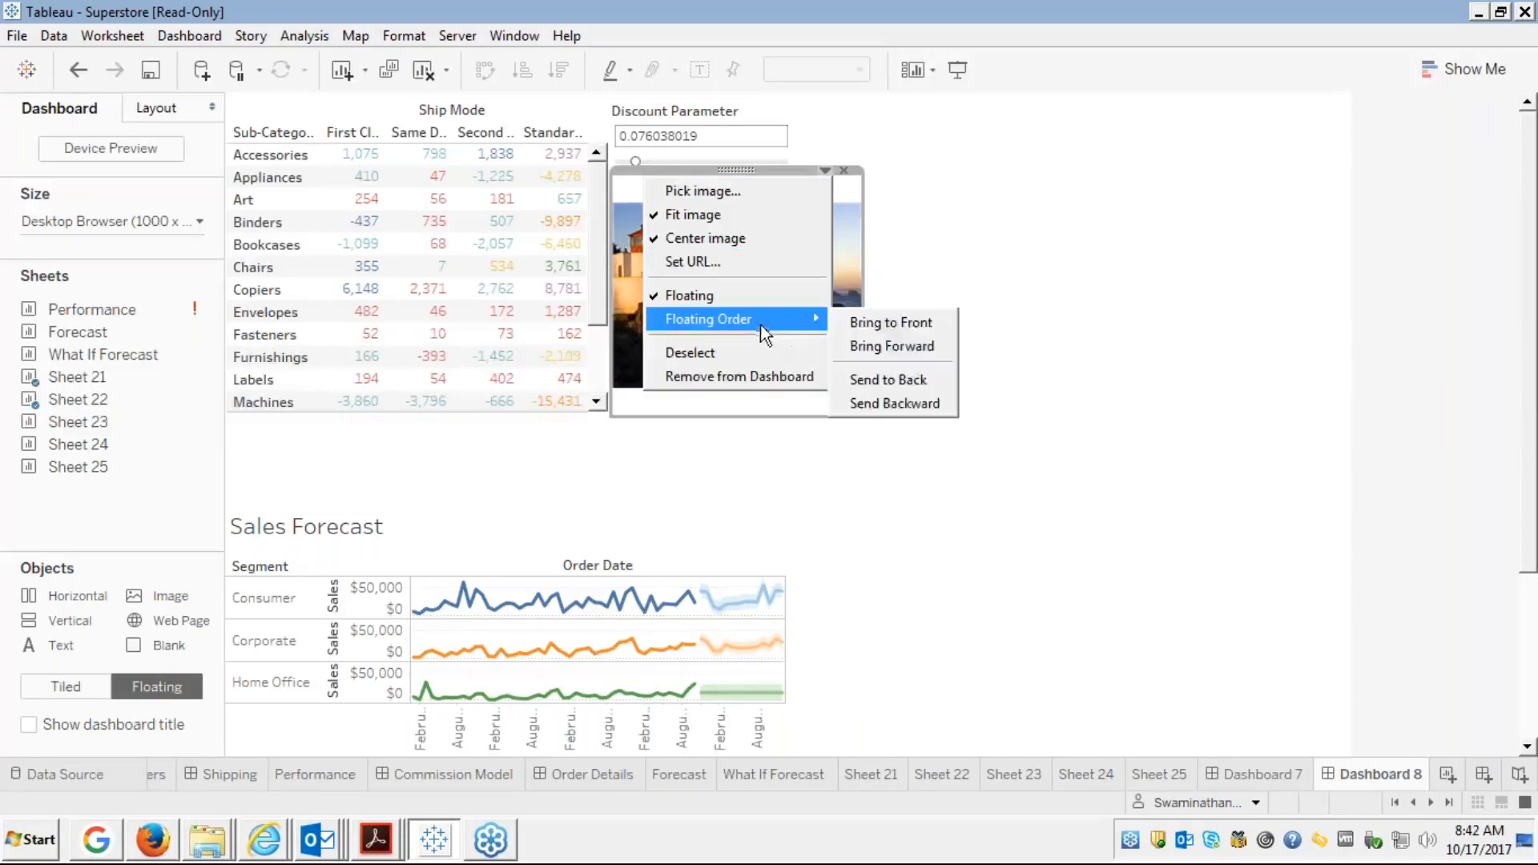
click(878, 323)
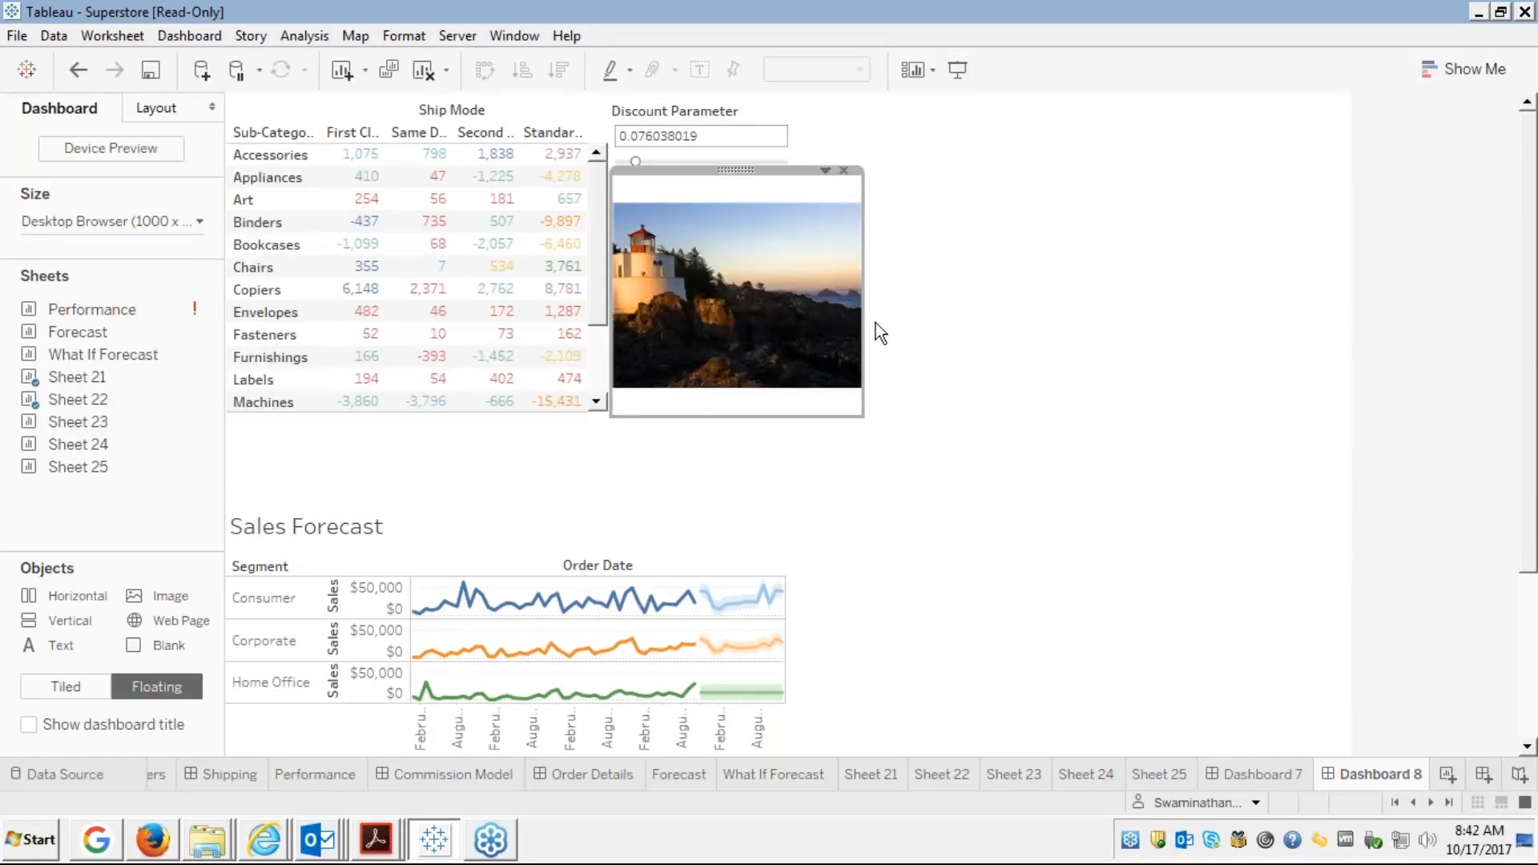
click(826, 173)
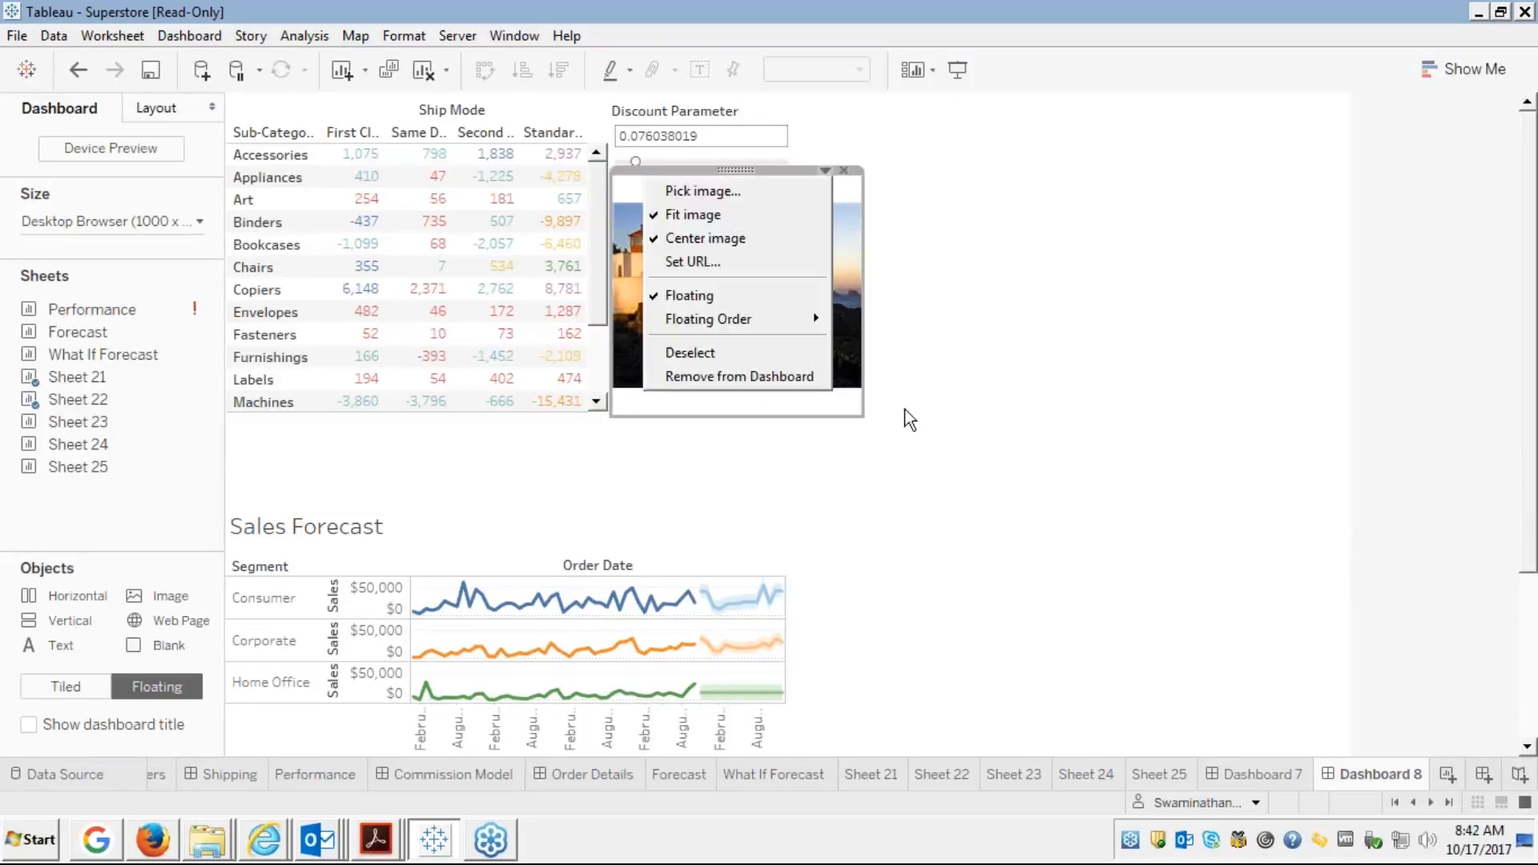
click(960, 378)
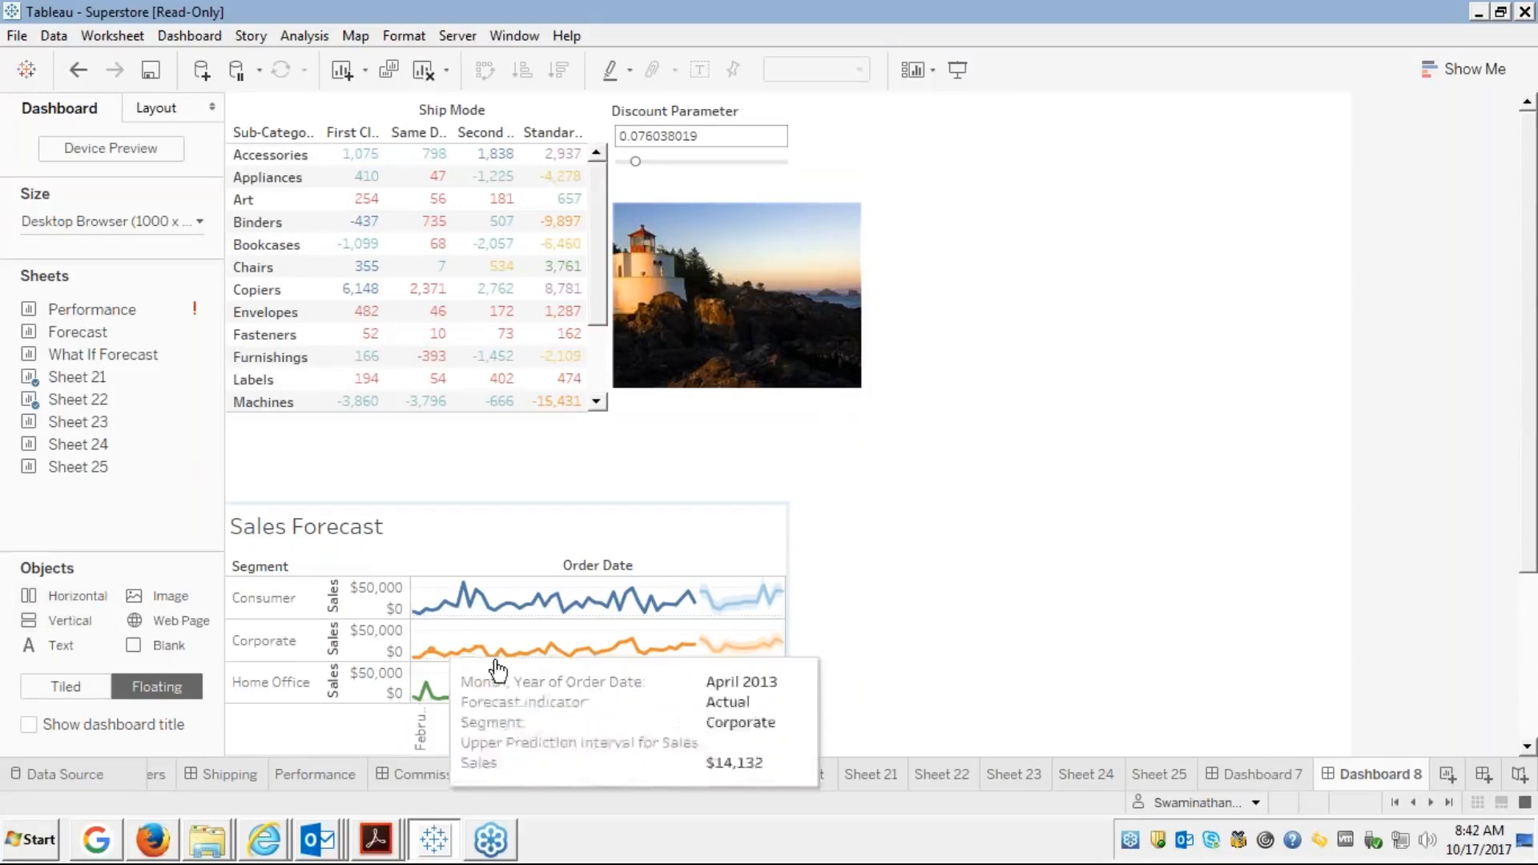
click(755, 191)
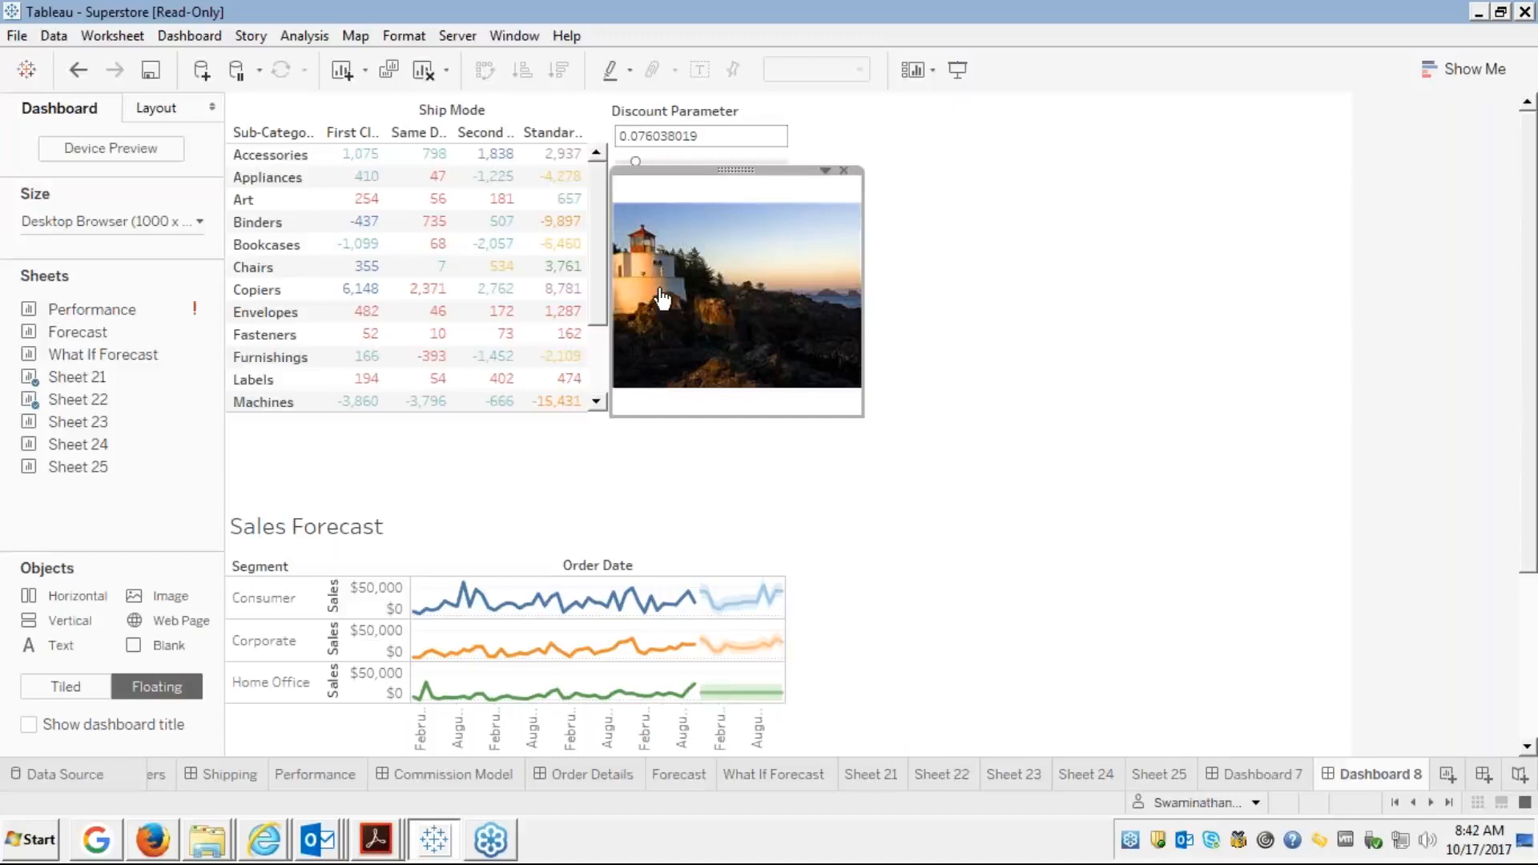
mouse_move(662, 299)
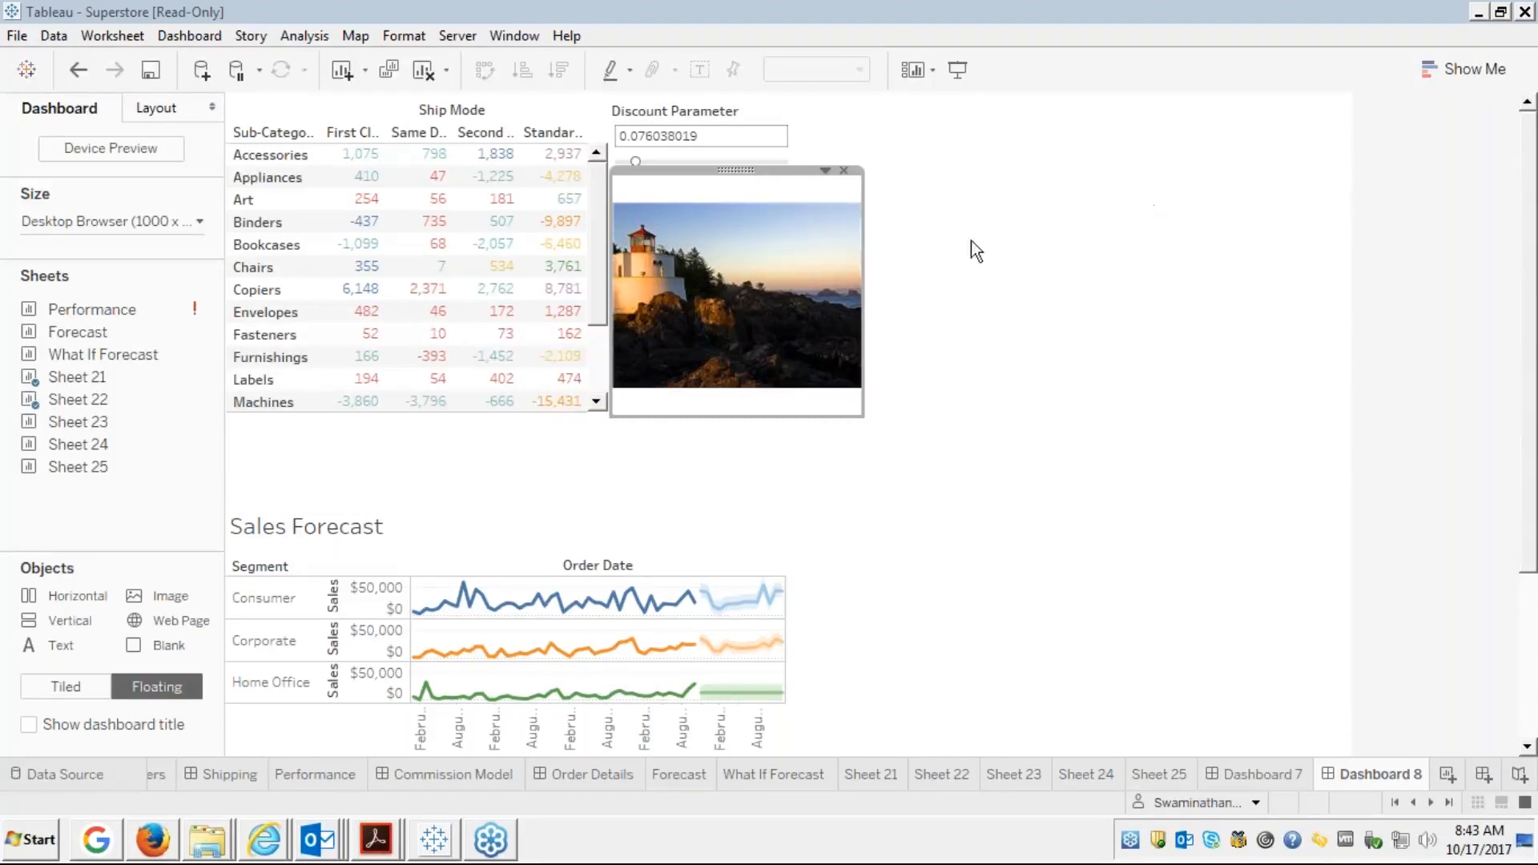
Drop a floating Web Page object onto Dashboard 8, then bring the article's browser window forward
click(997, 304)
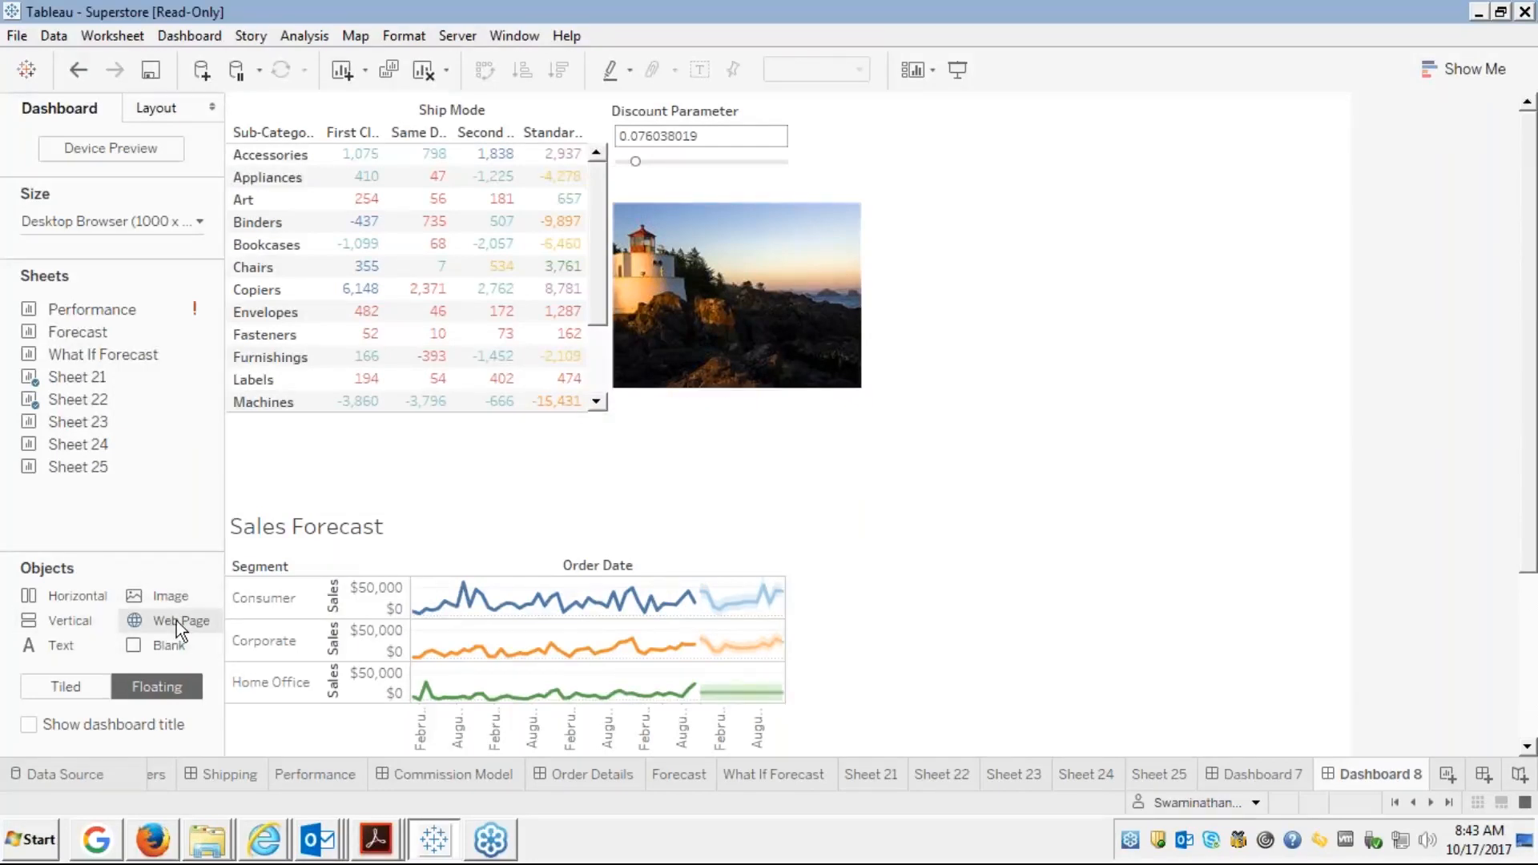
drag(176, 621, 929, 197)
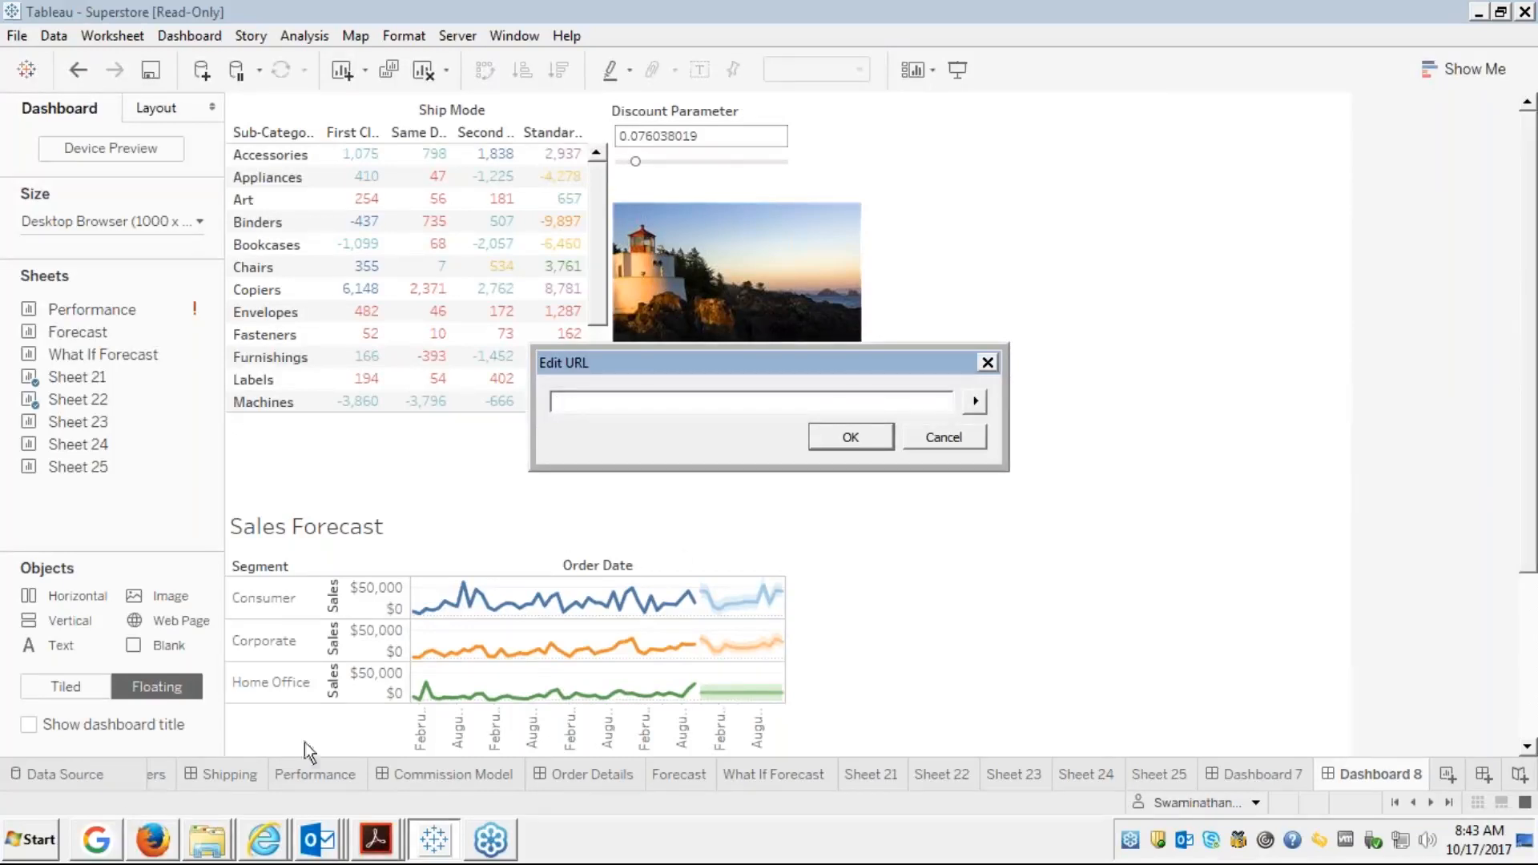
click(98, 843)
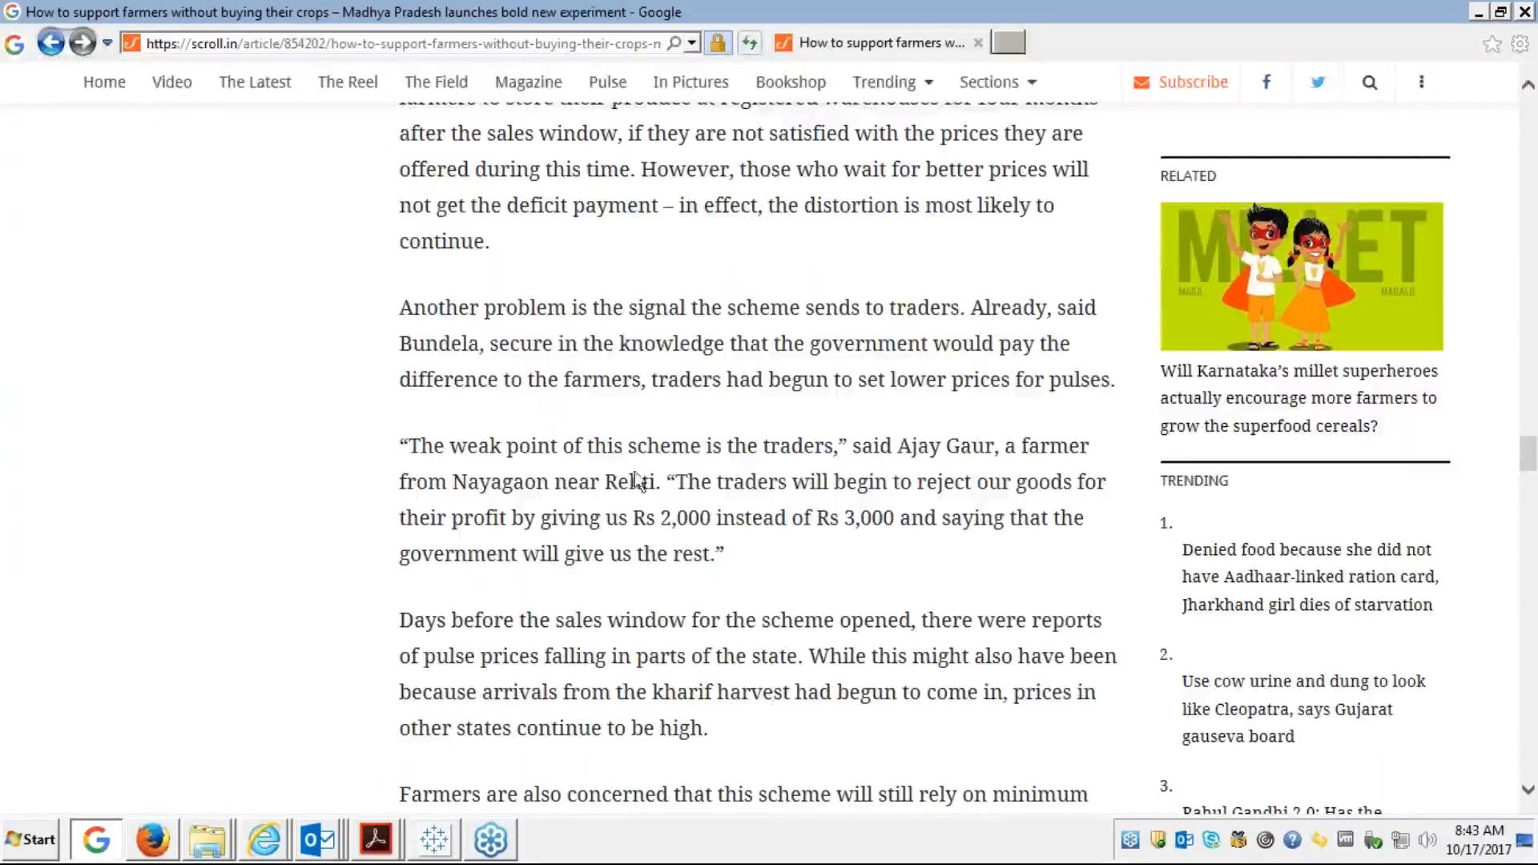
Load tableau.com in a new Internet Explorer tab and return to Tableau's URL prompt
click(1023, 42)
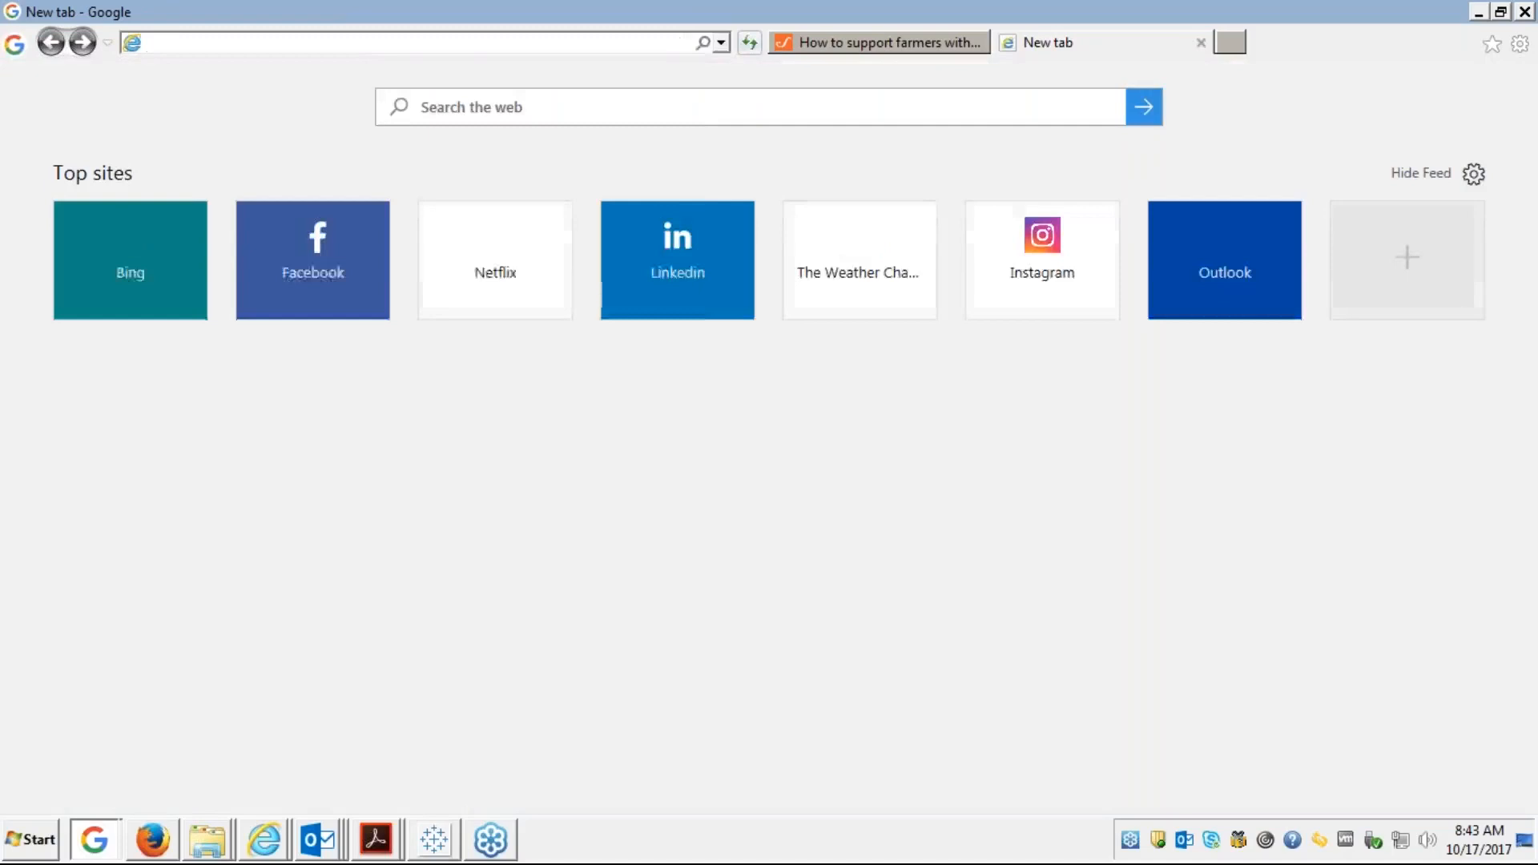
text(tablea)
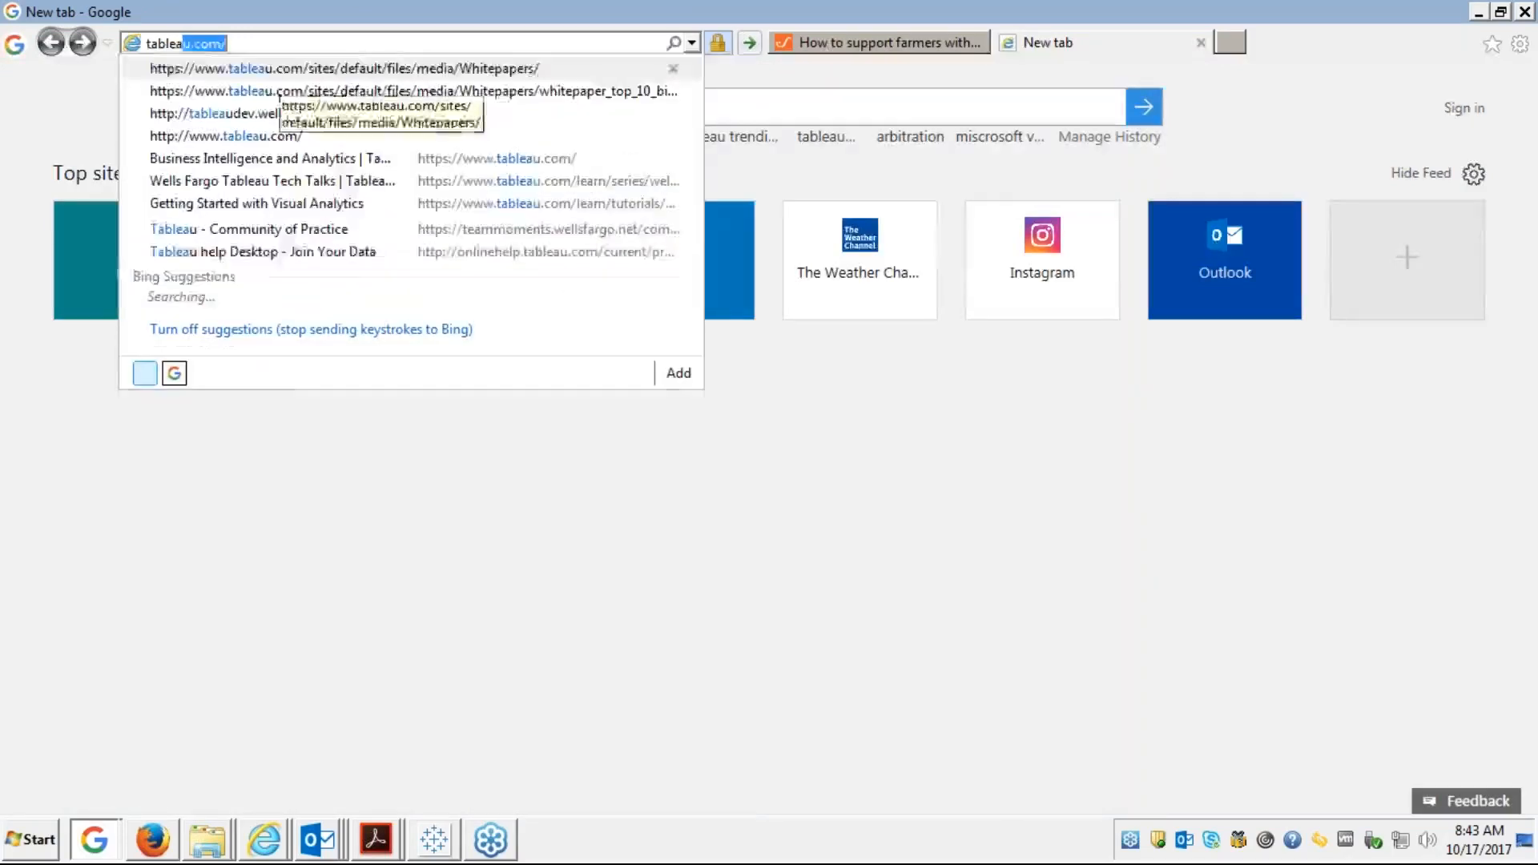
text(u.com)
key(Return)
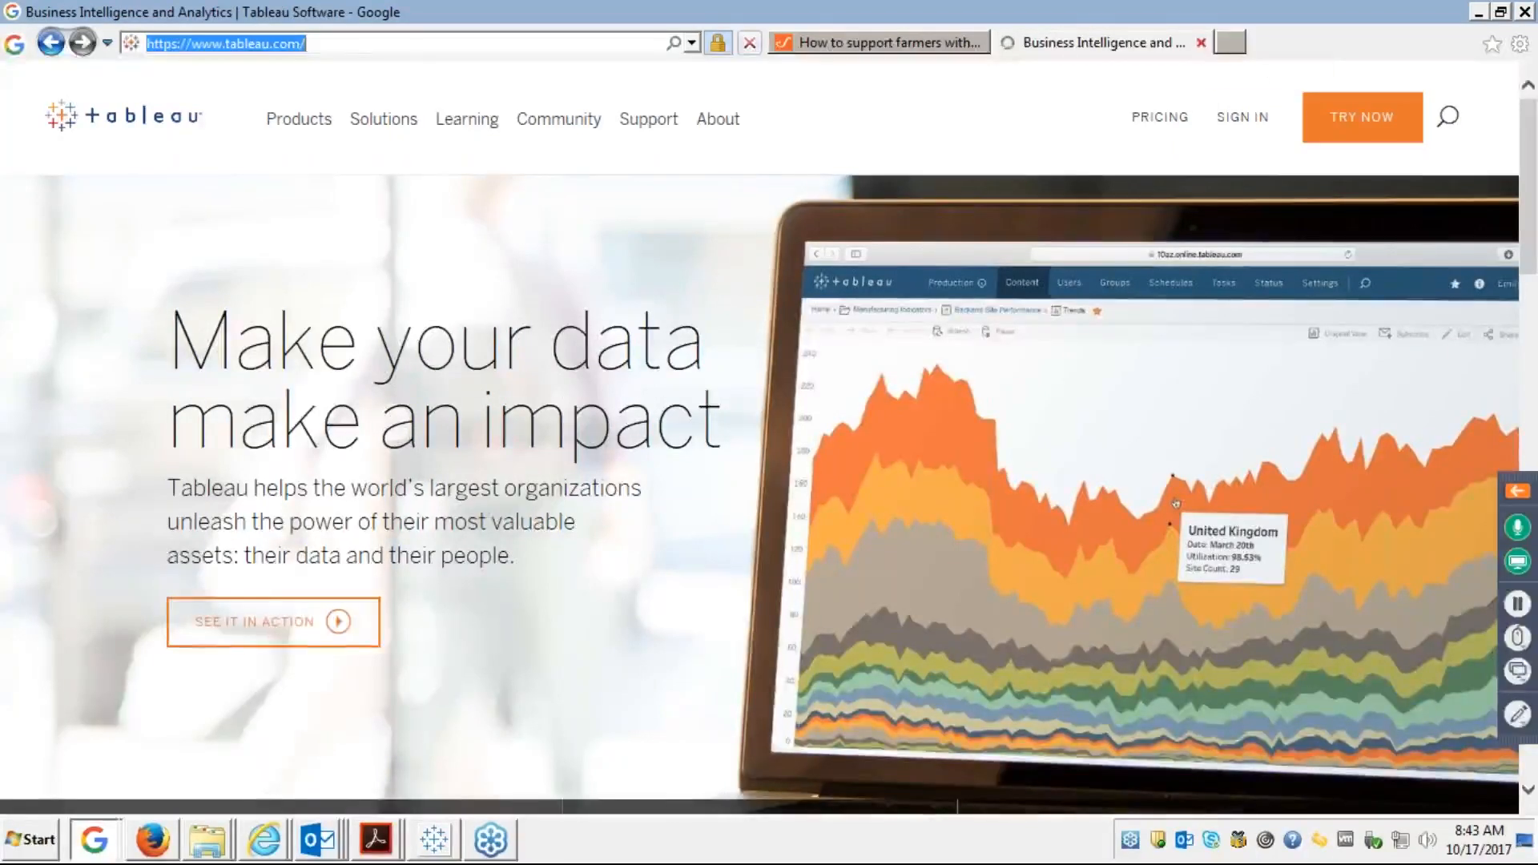
key(alt+Tab)
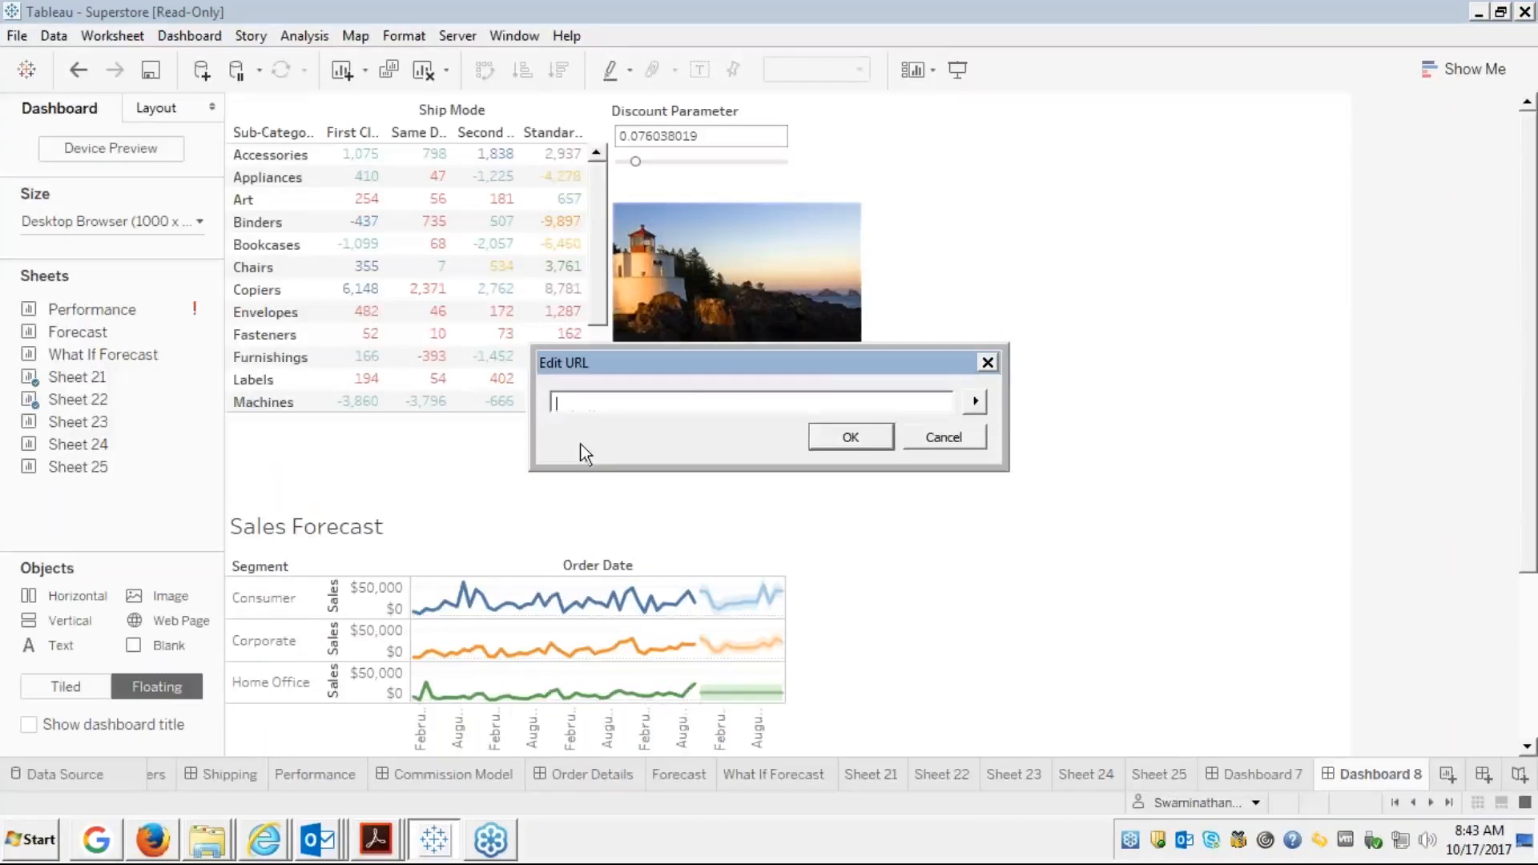
text(https://www.tableau.com/)
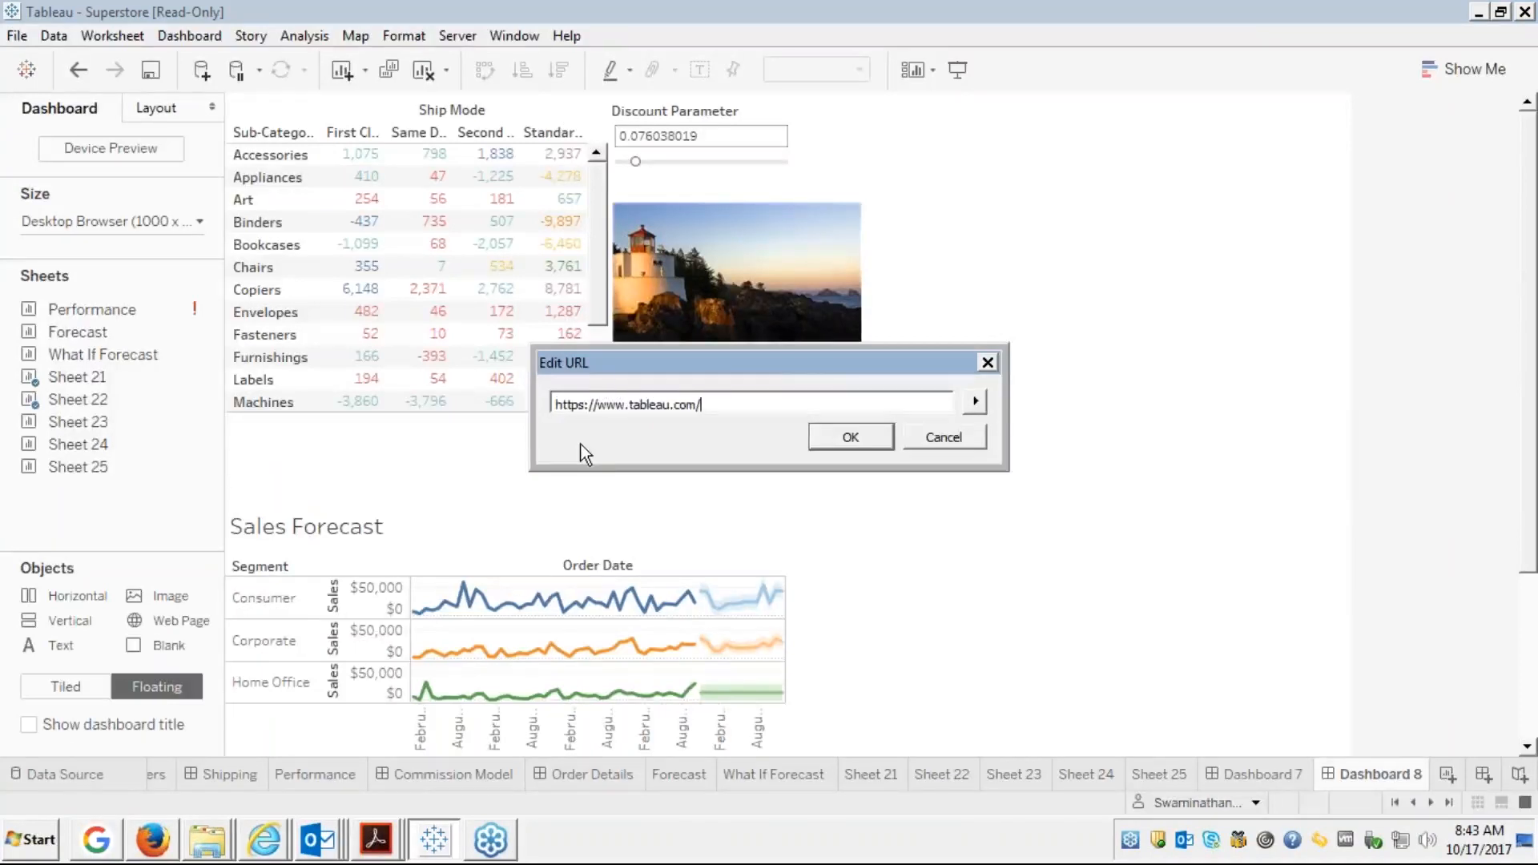
click(848, 438)
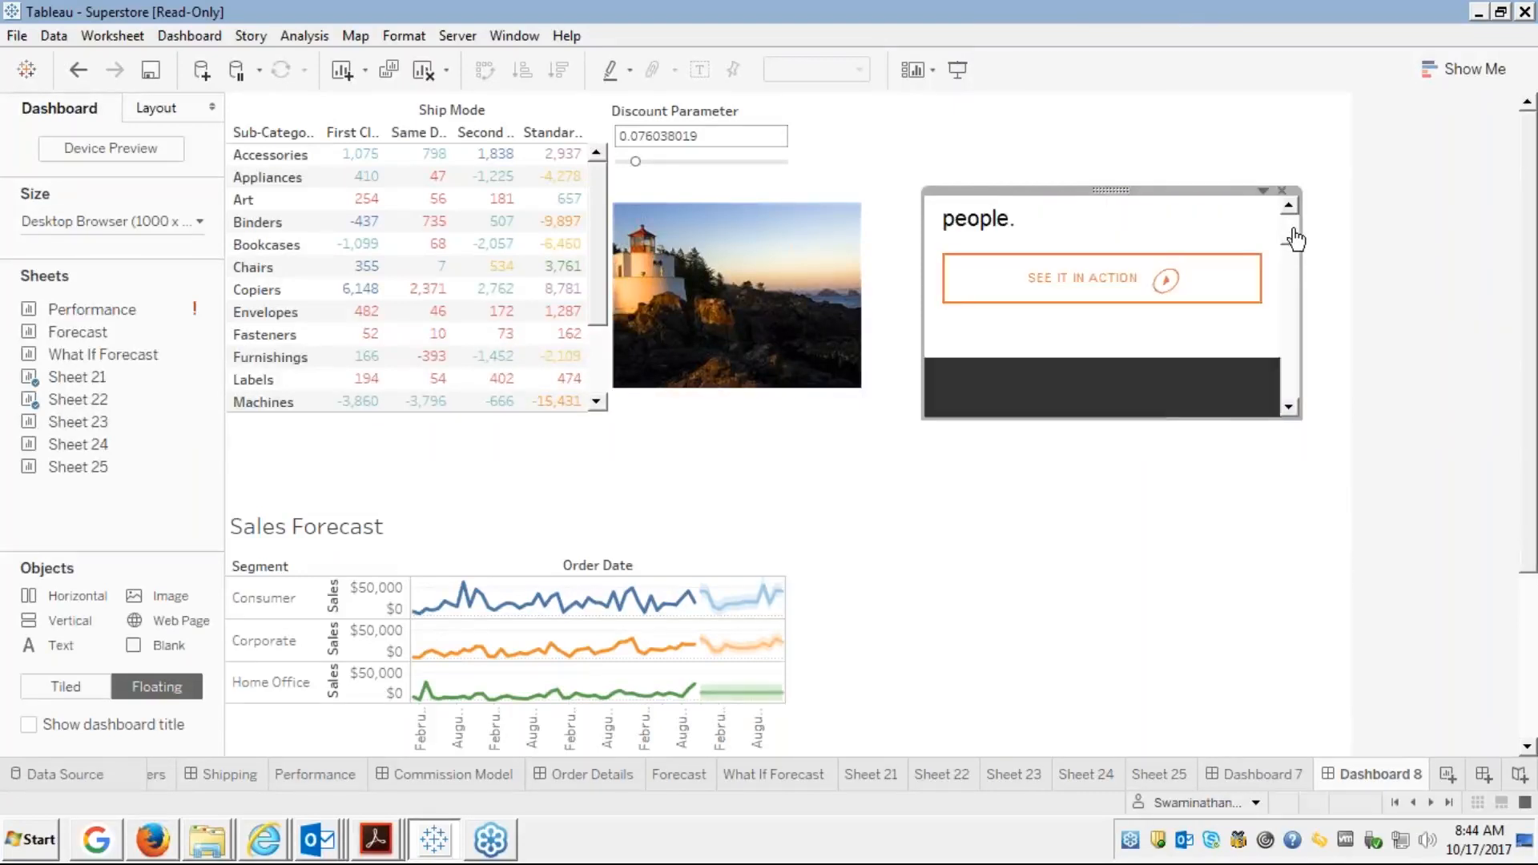
Enlarge the tableau.com web object up and left to the lighthouse image's edge
scroll(1295, 238, up, 6)
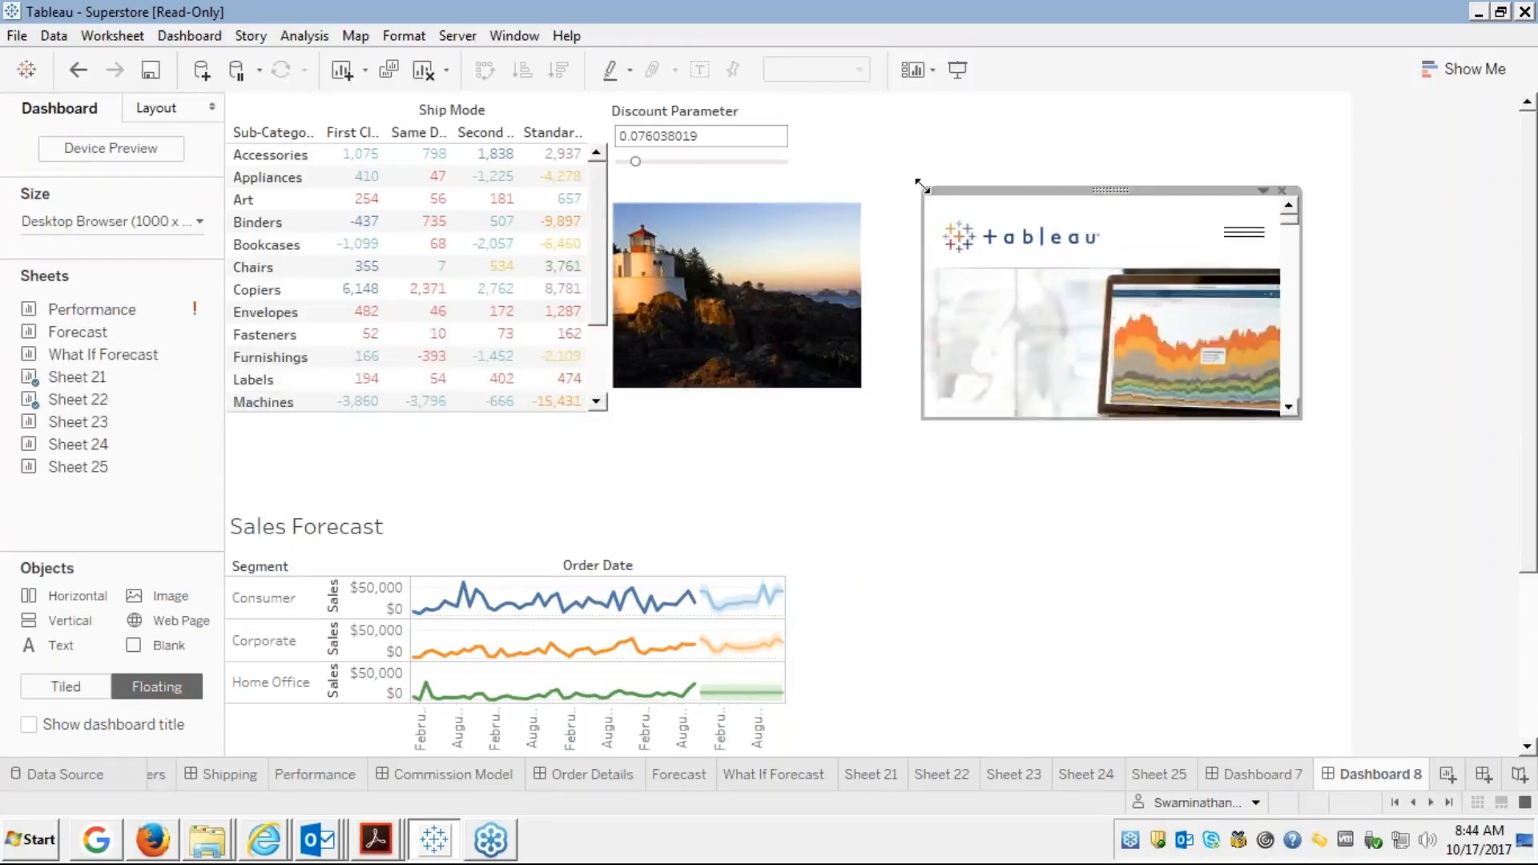
drag(918, 183, 860, 154)
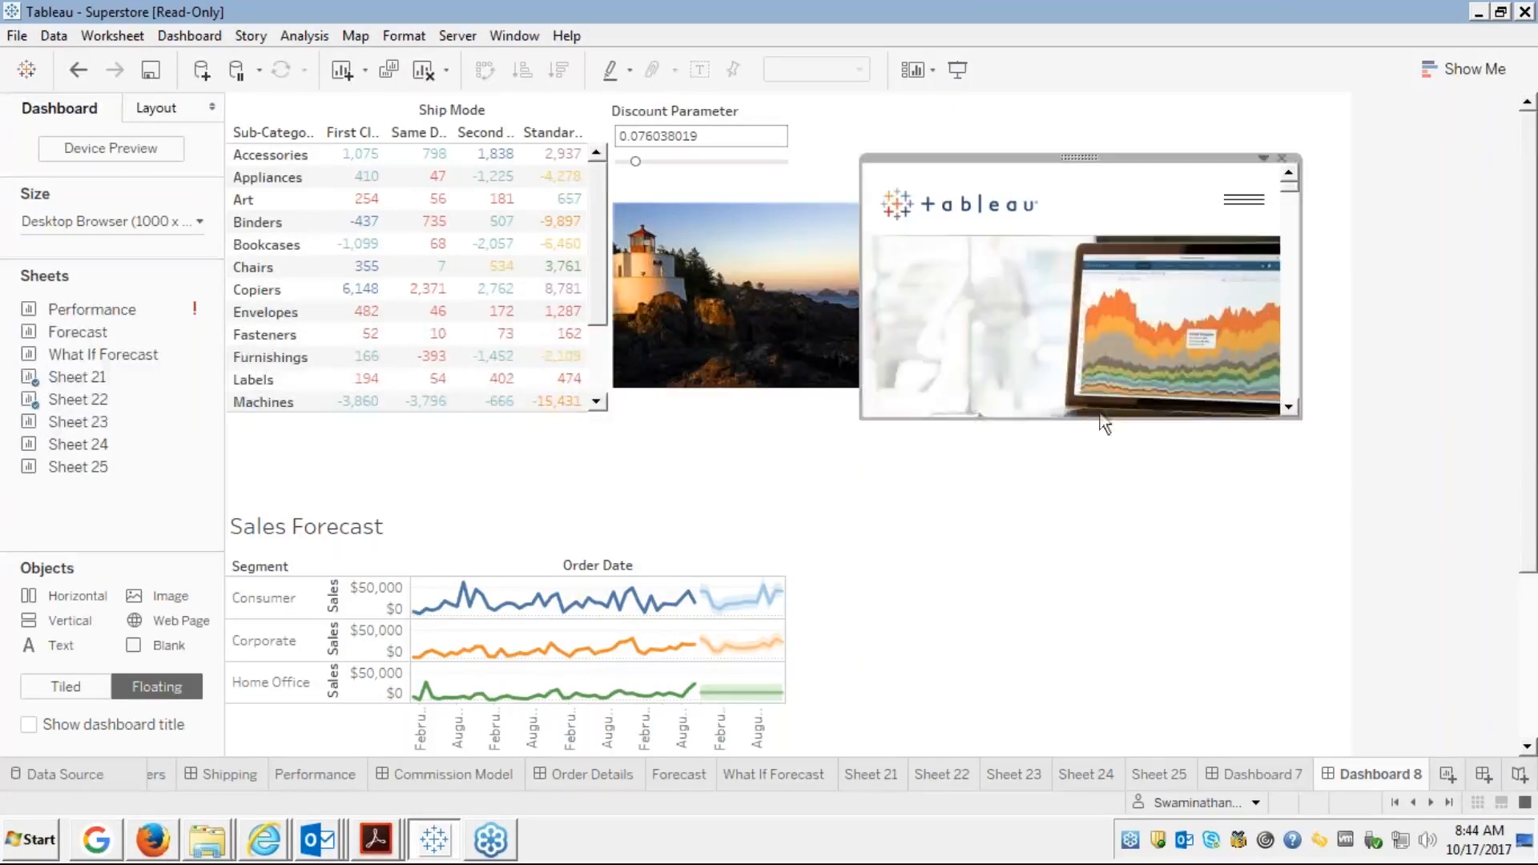
click(1044, 474)
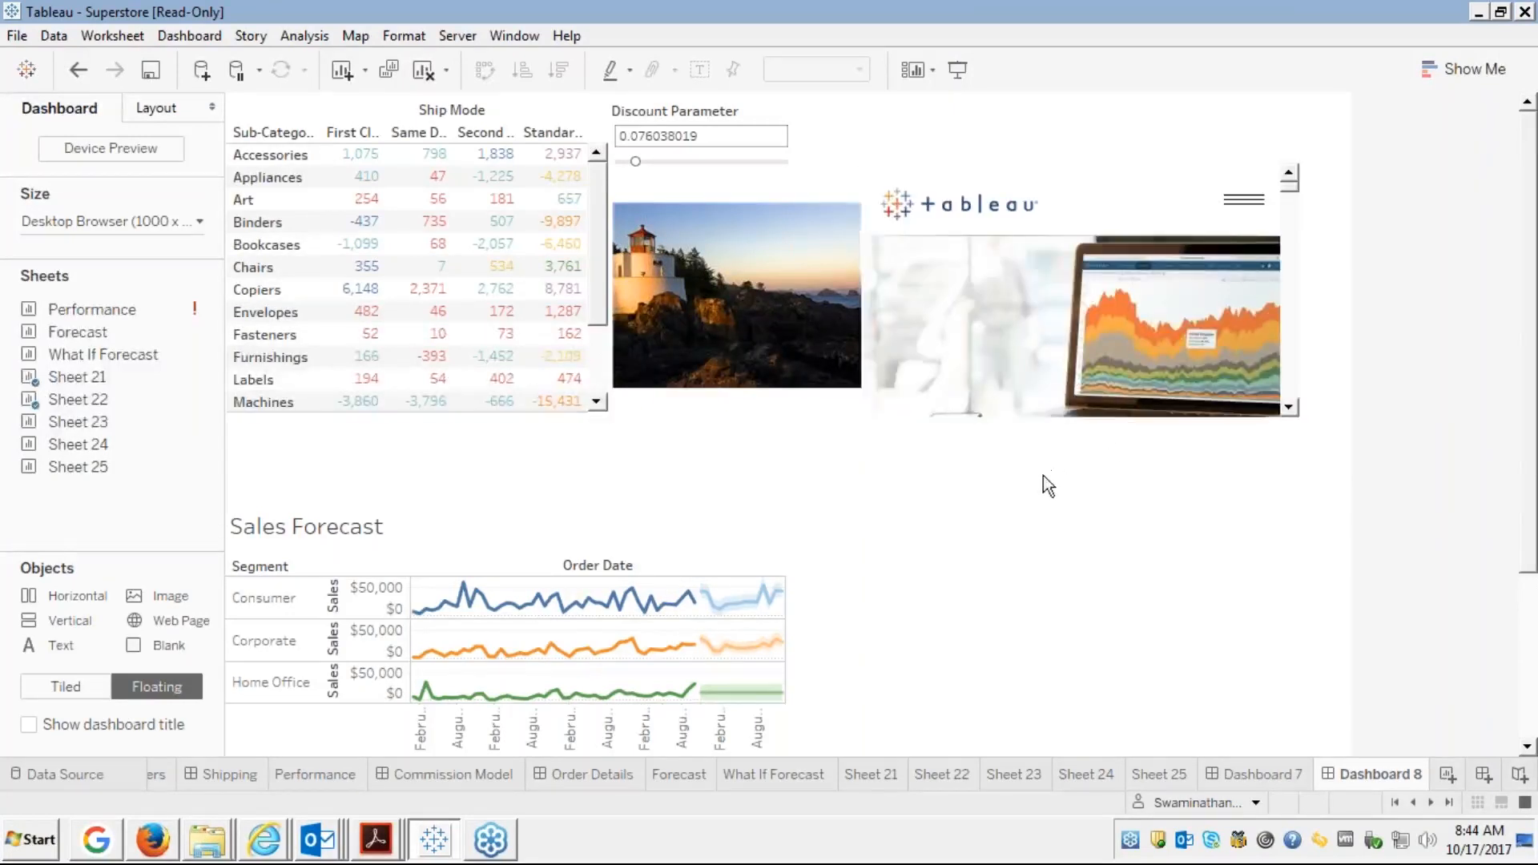
click(1055, 181)
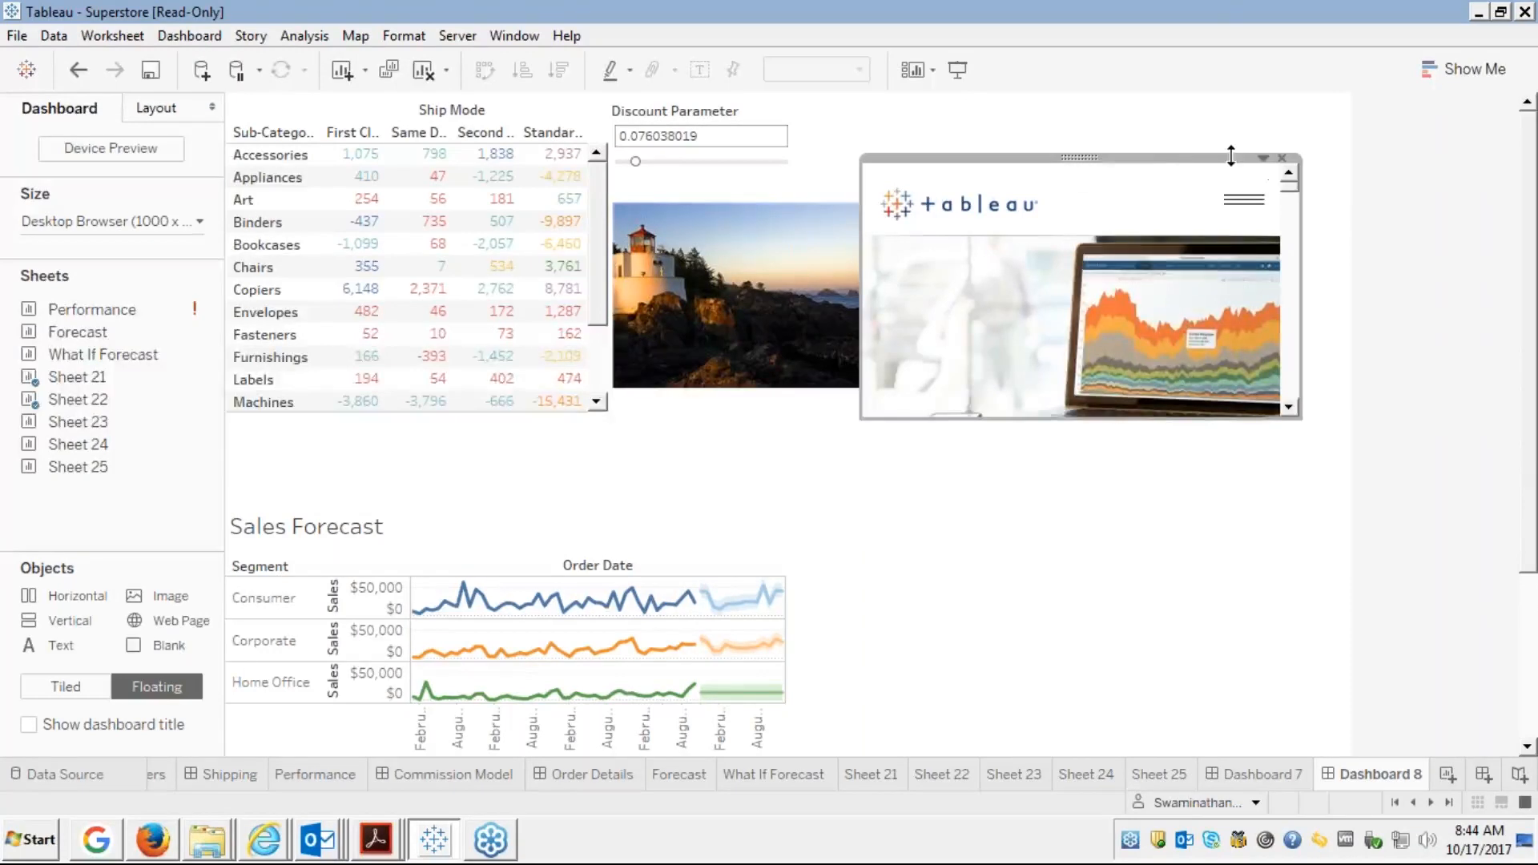
click(1263, 159)
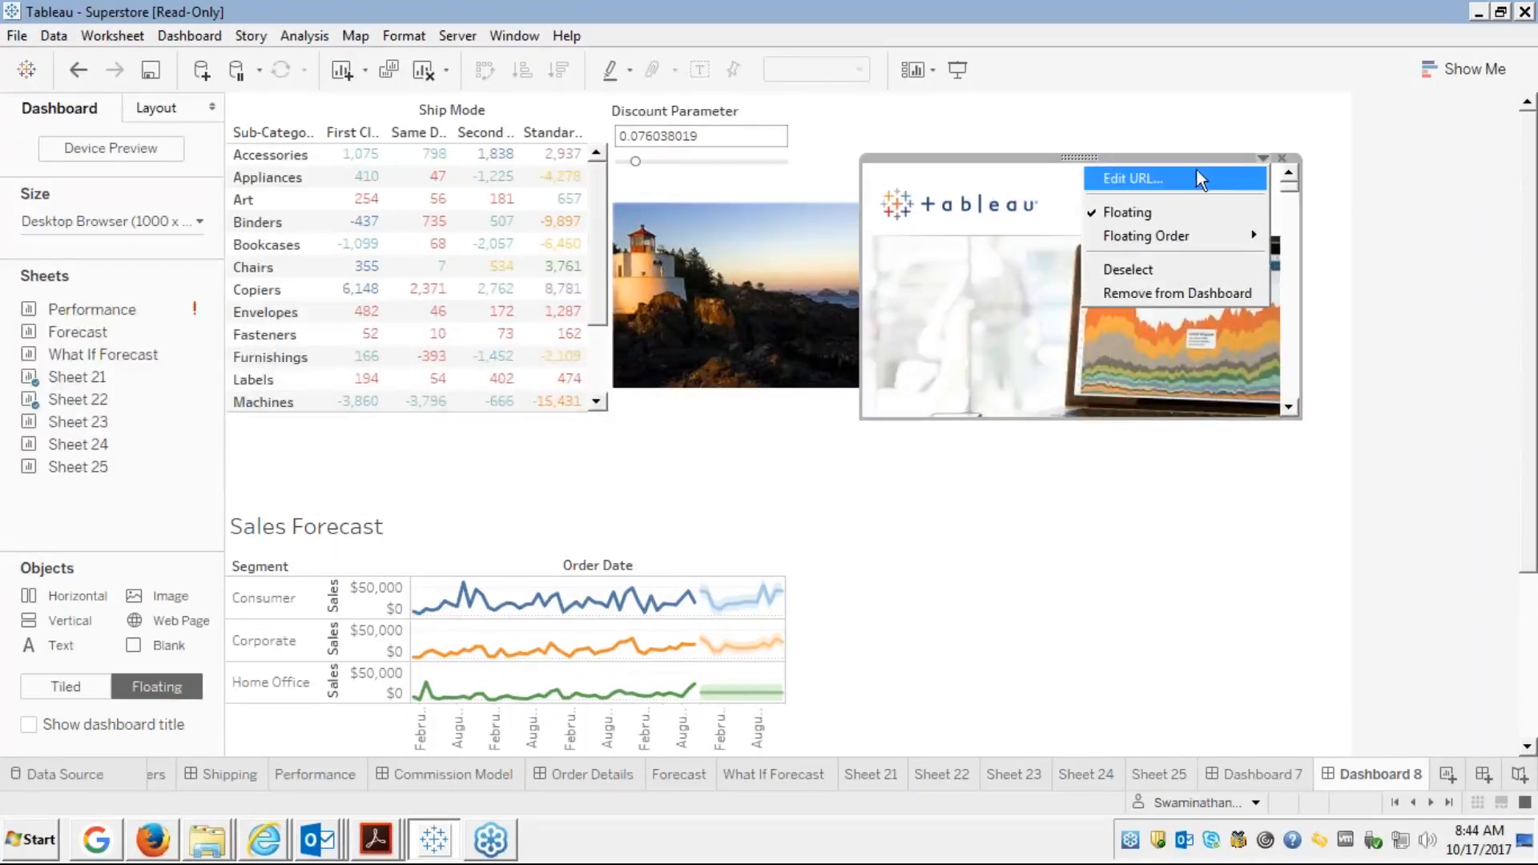
mouse_move(1163, 243)
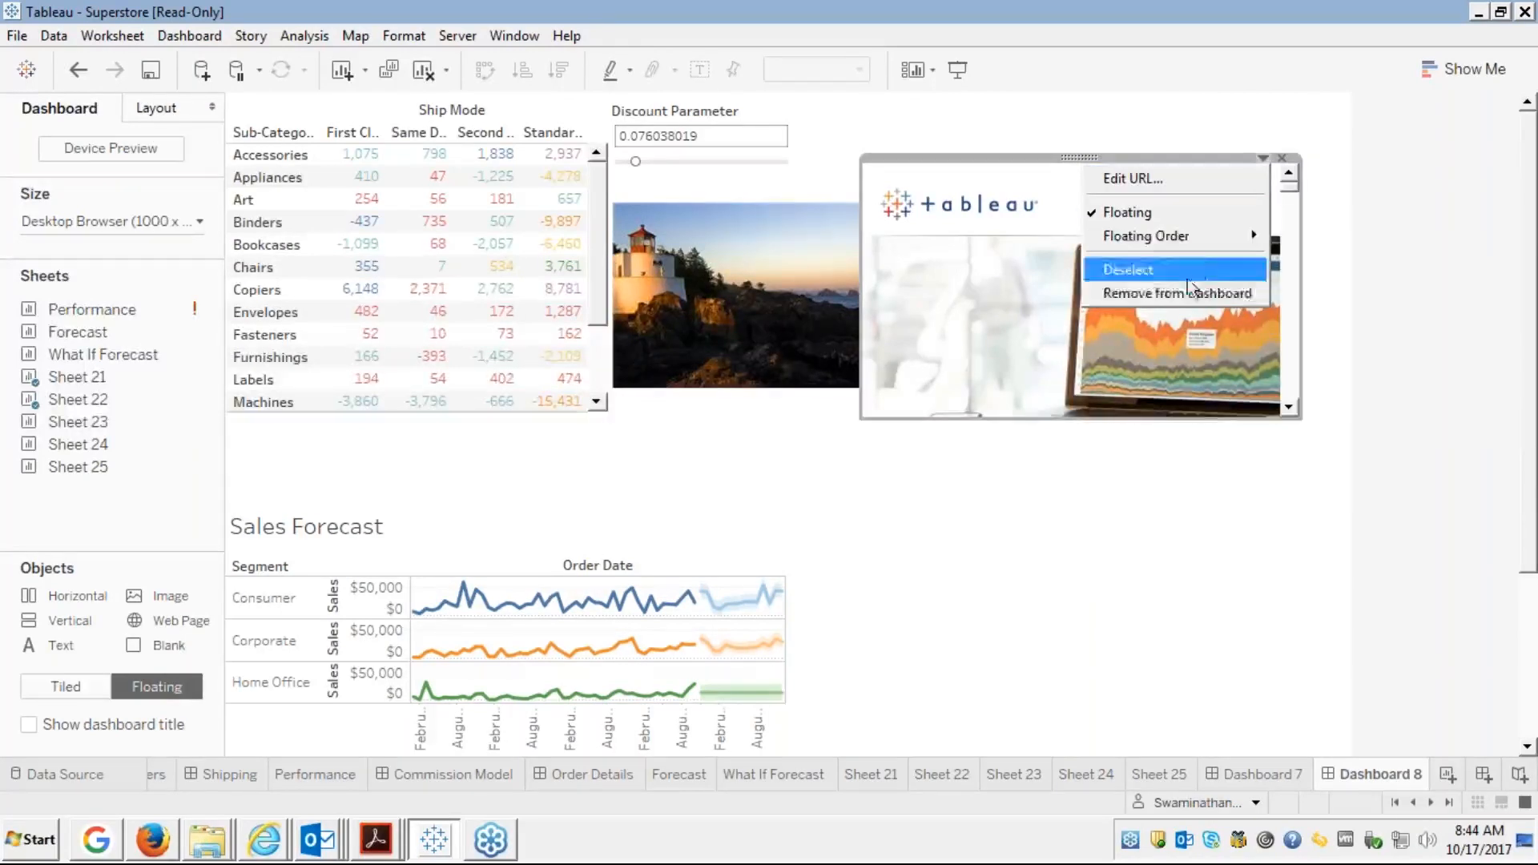
click(1108, 498)
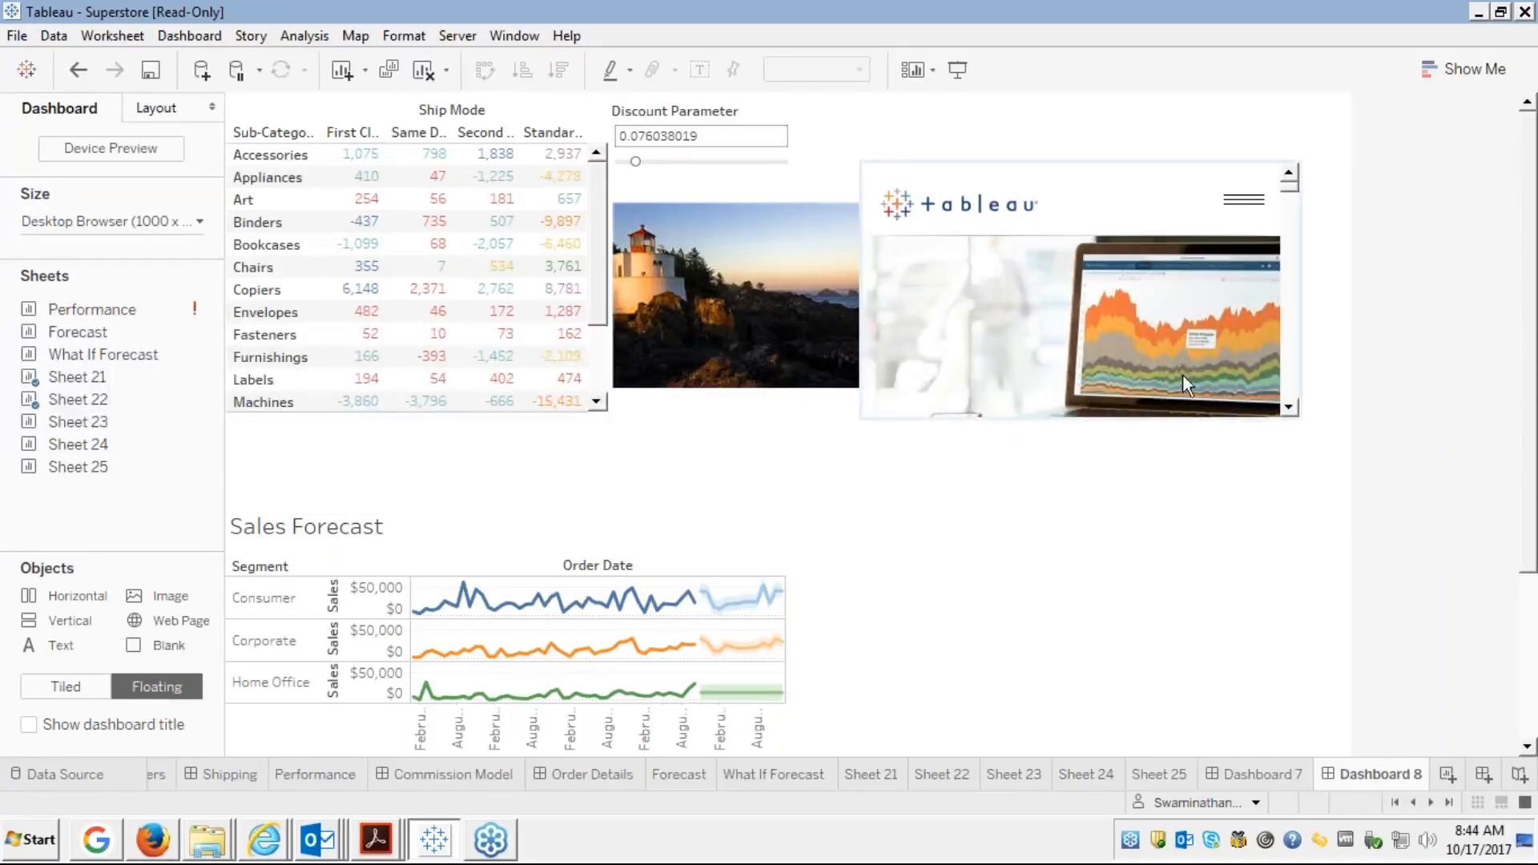
Scroll the embedded tableau.com page and follow the 'See what's new in Tableau' link
scroll(1287, 407, down, 5)
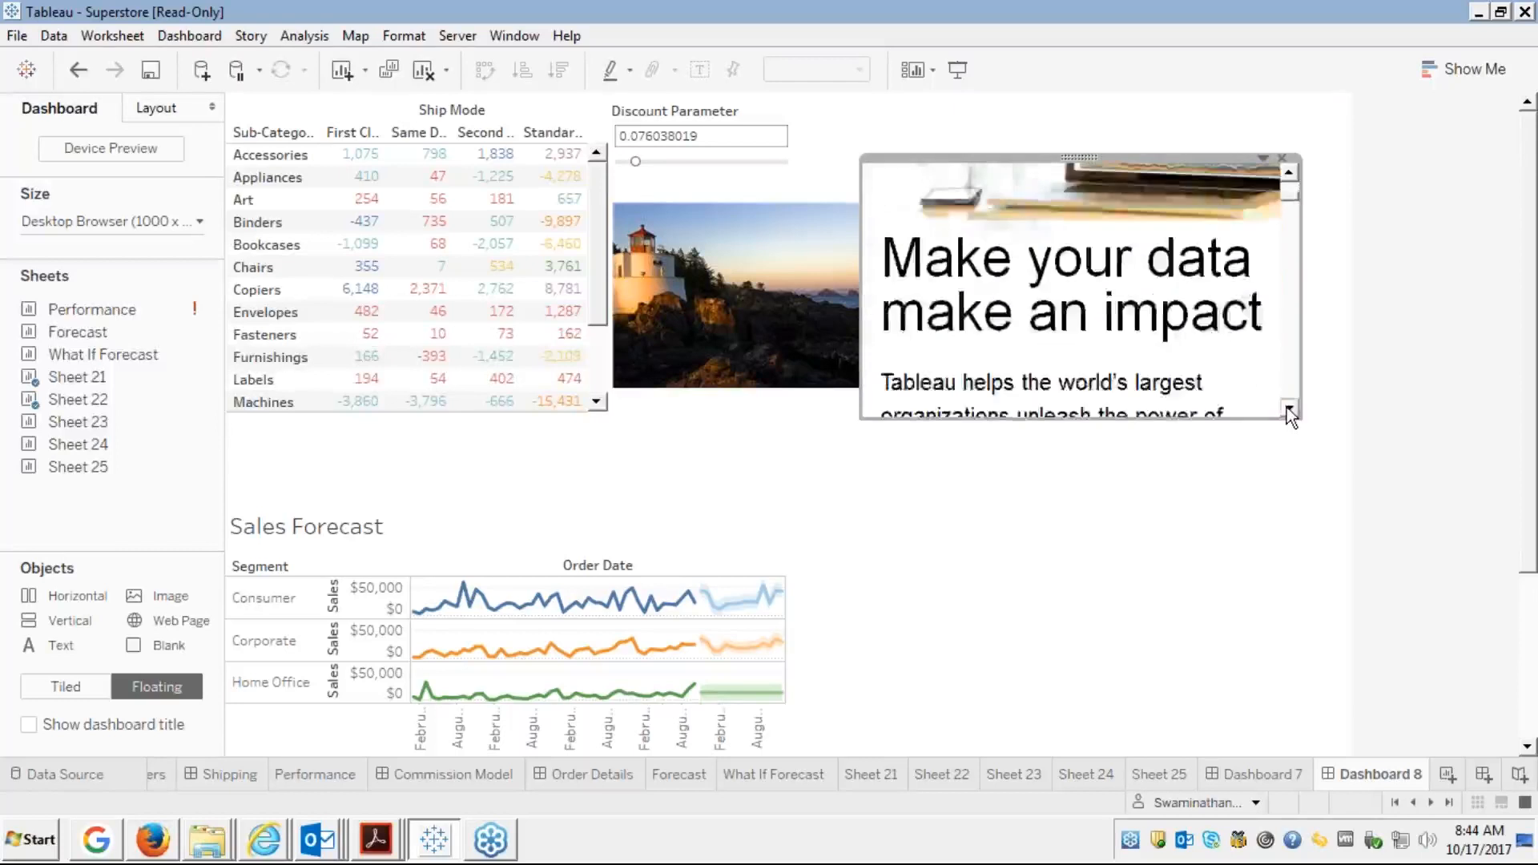
scroll(1287, 406, down, 1)
scroll(1287, 407, down, 4)
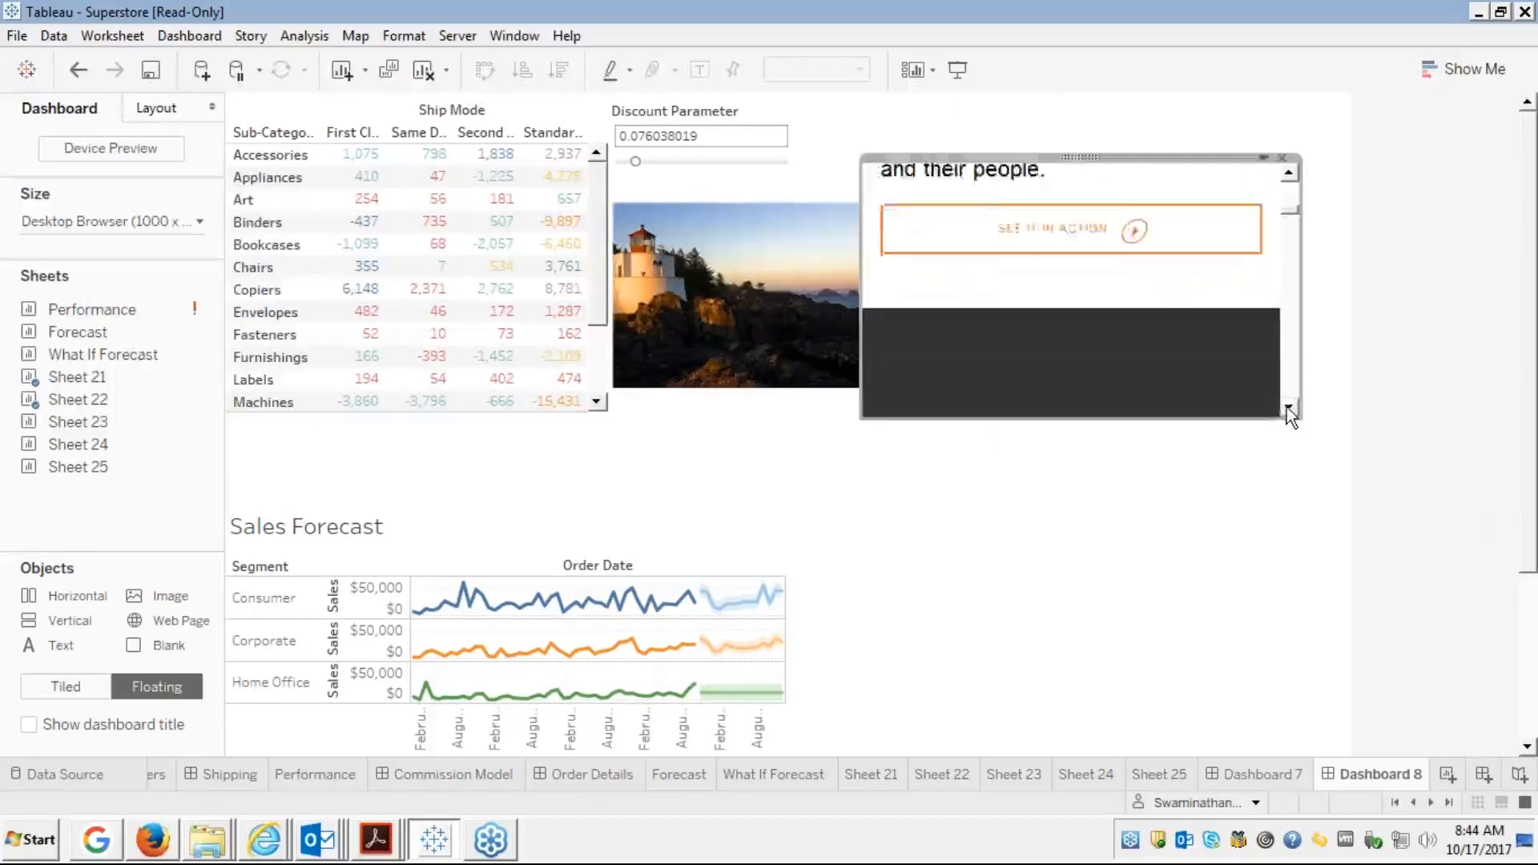
scroll(1287, 407, down, 4)
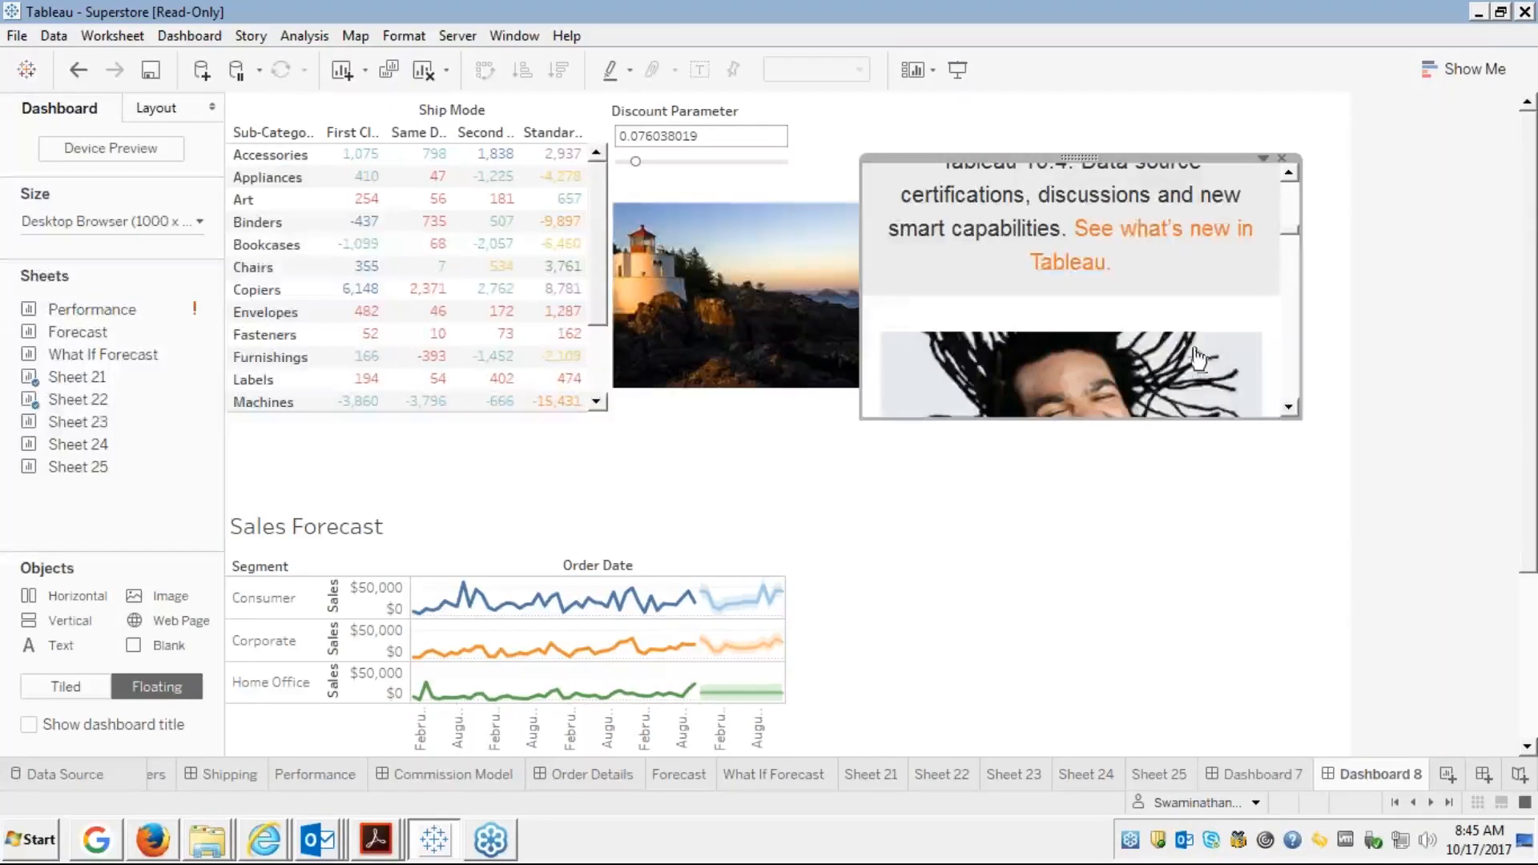
click(1132, 233)
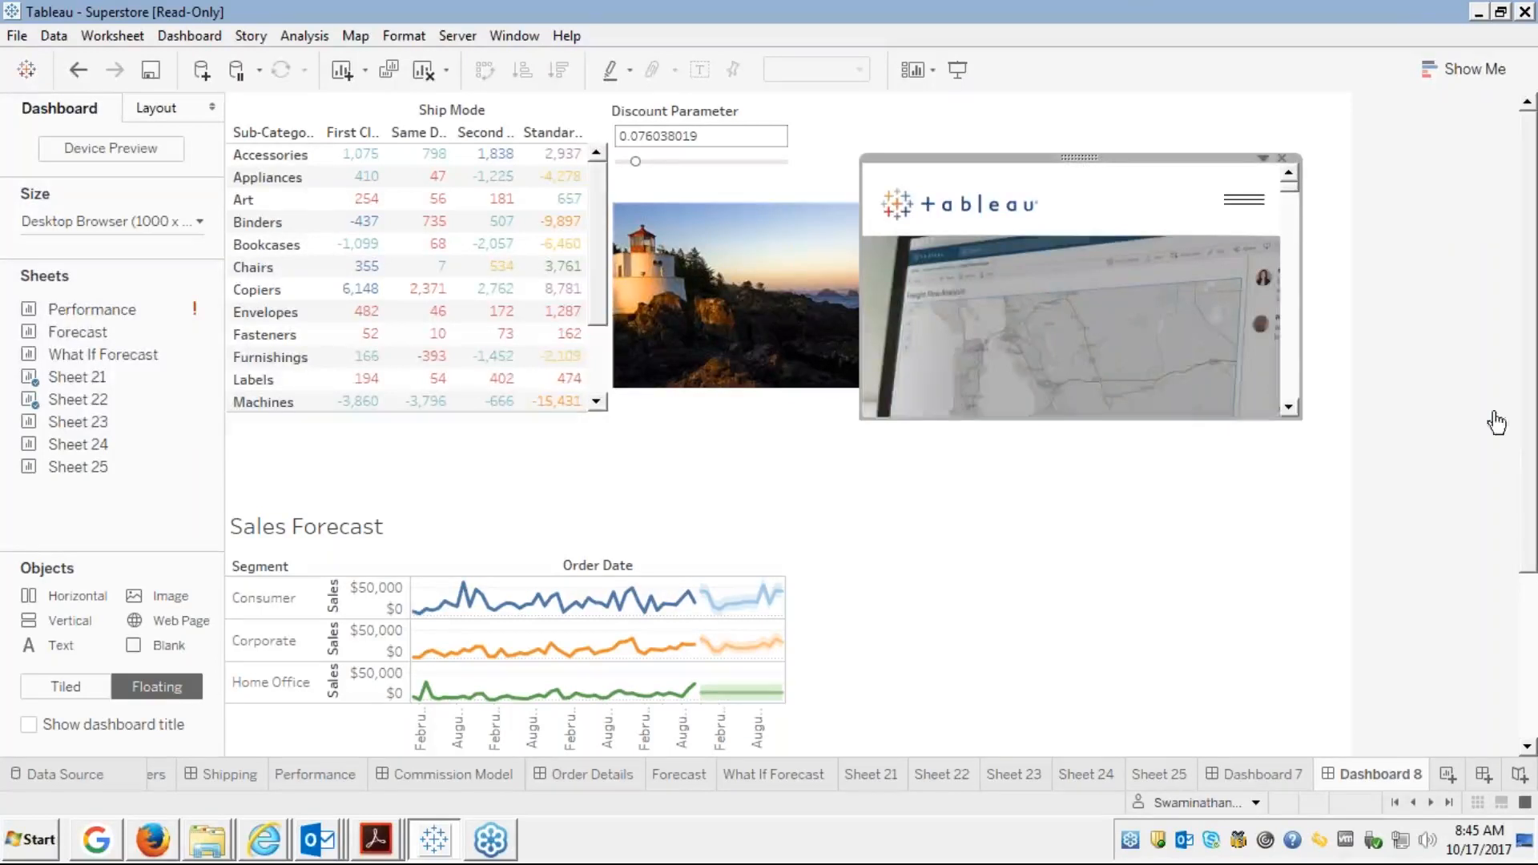
Scroll down through the Tableau 10.4 what's-new page inside the web object
scroll(1296, 390, down, 2)
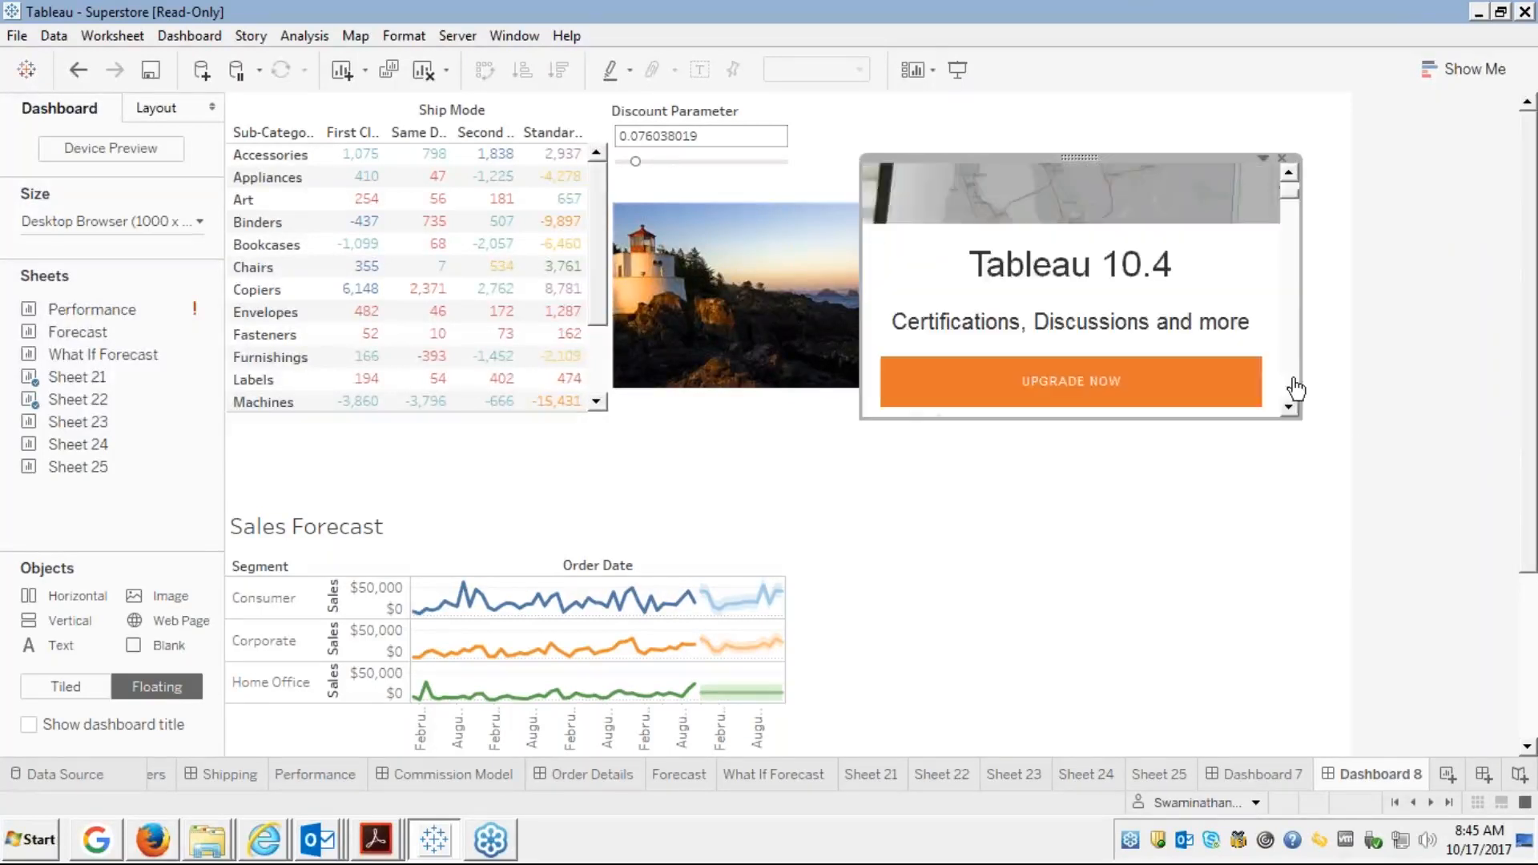
scroll(1295, 390, down, 3)
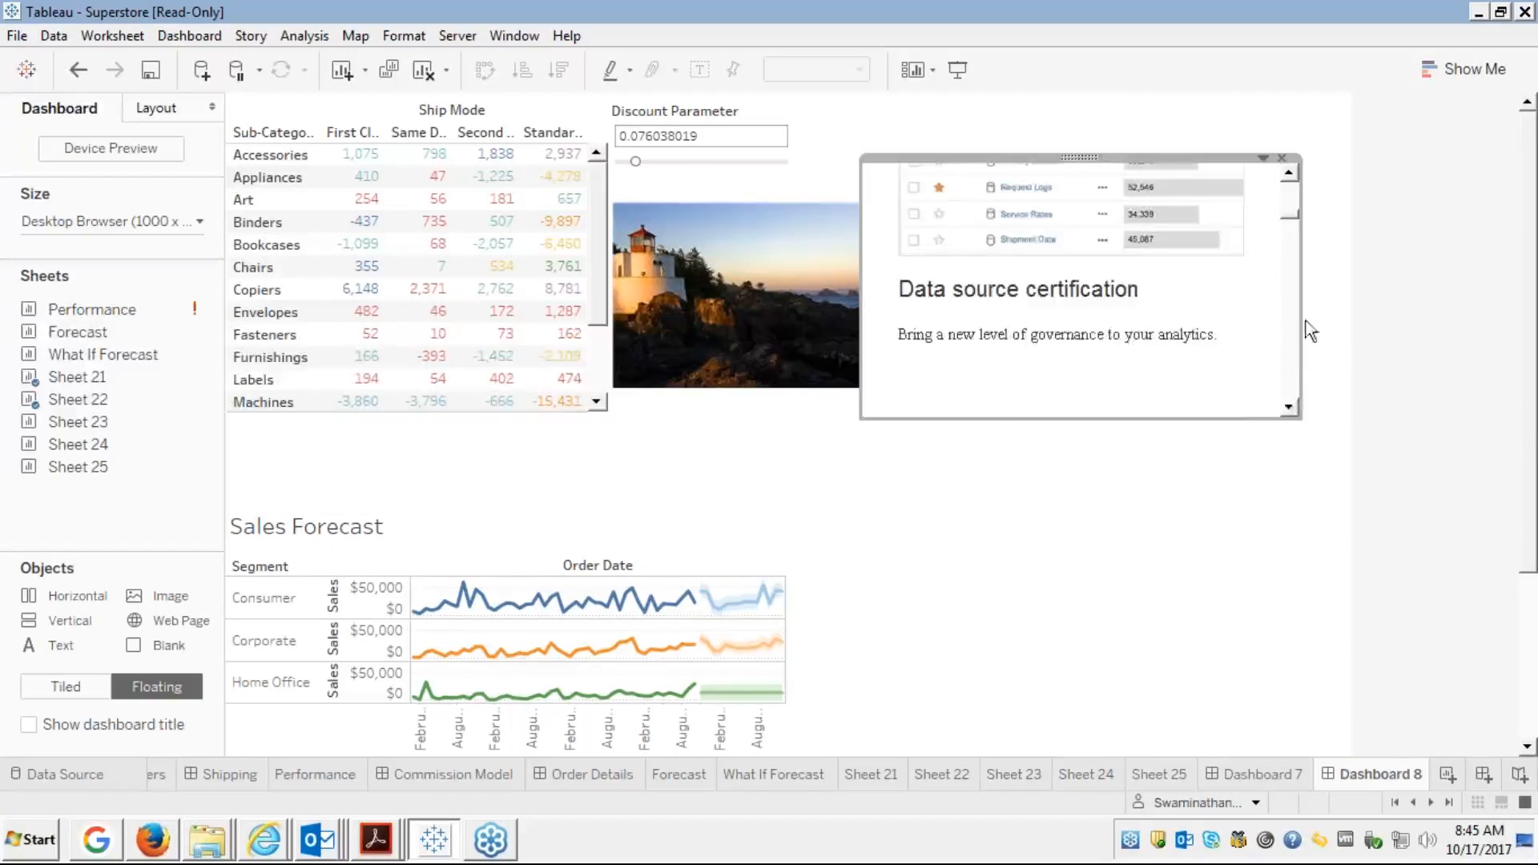
scroll(1289, 396, down, 3)
scroll(1289, 388, down, 3)
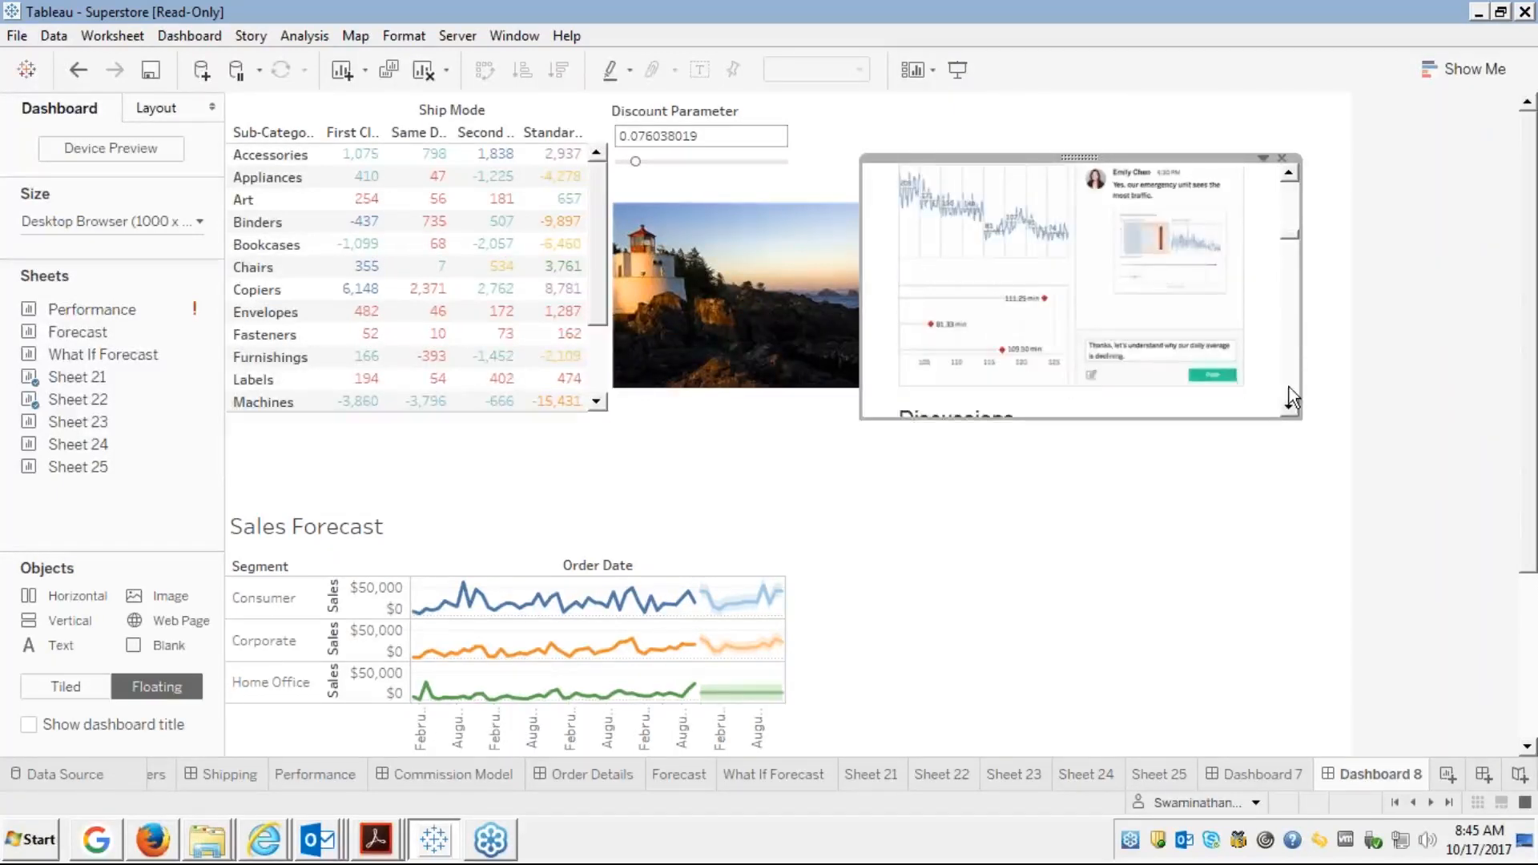
scroll(1290, 387, down, 5)
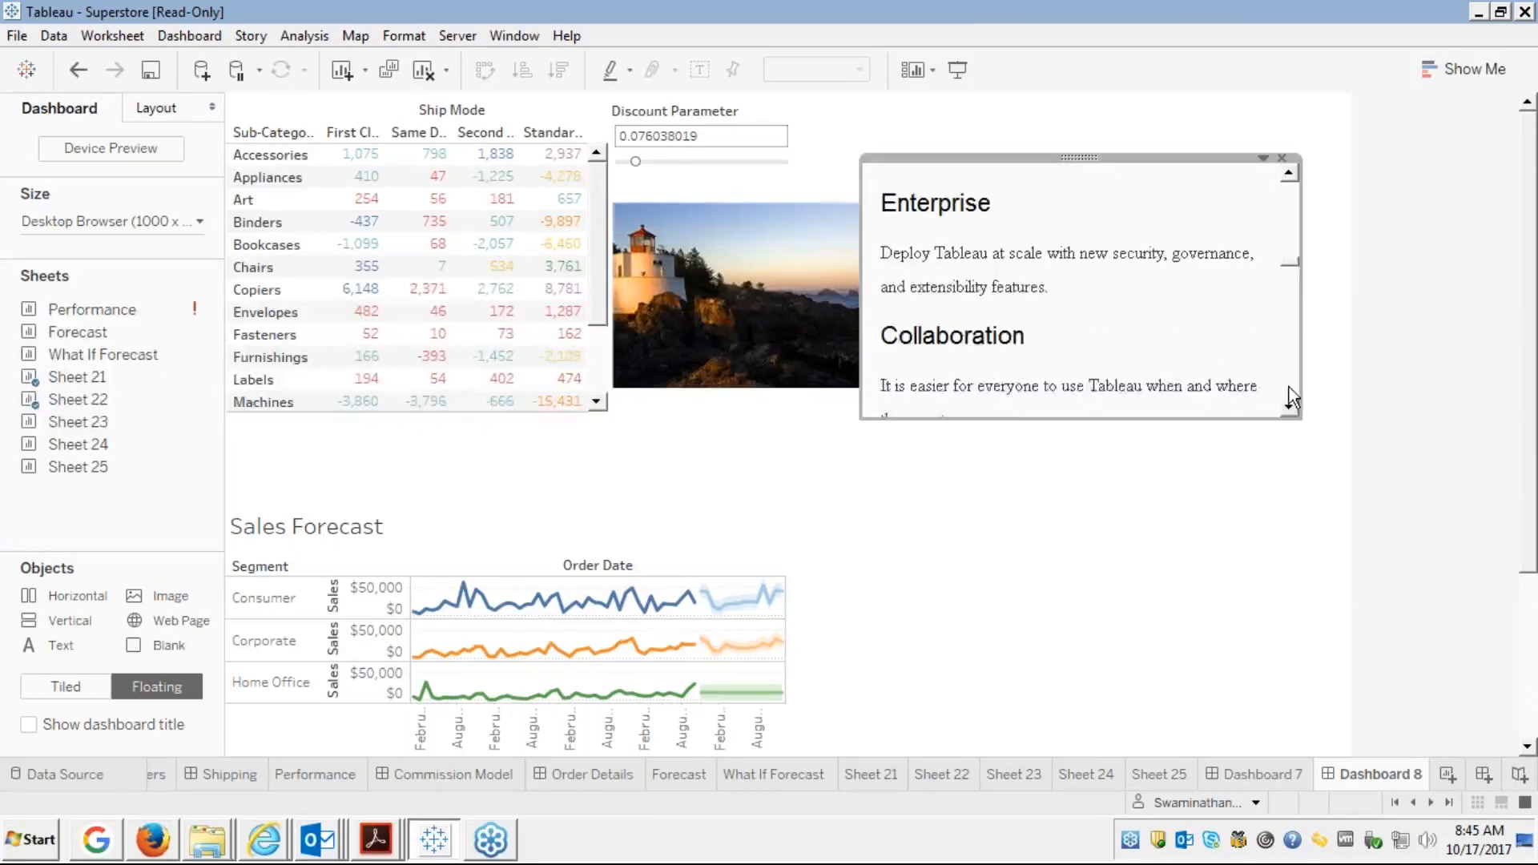
scroll(1292, 397, down, 10)
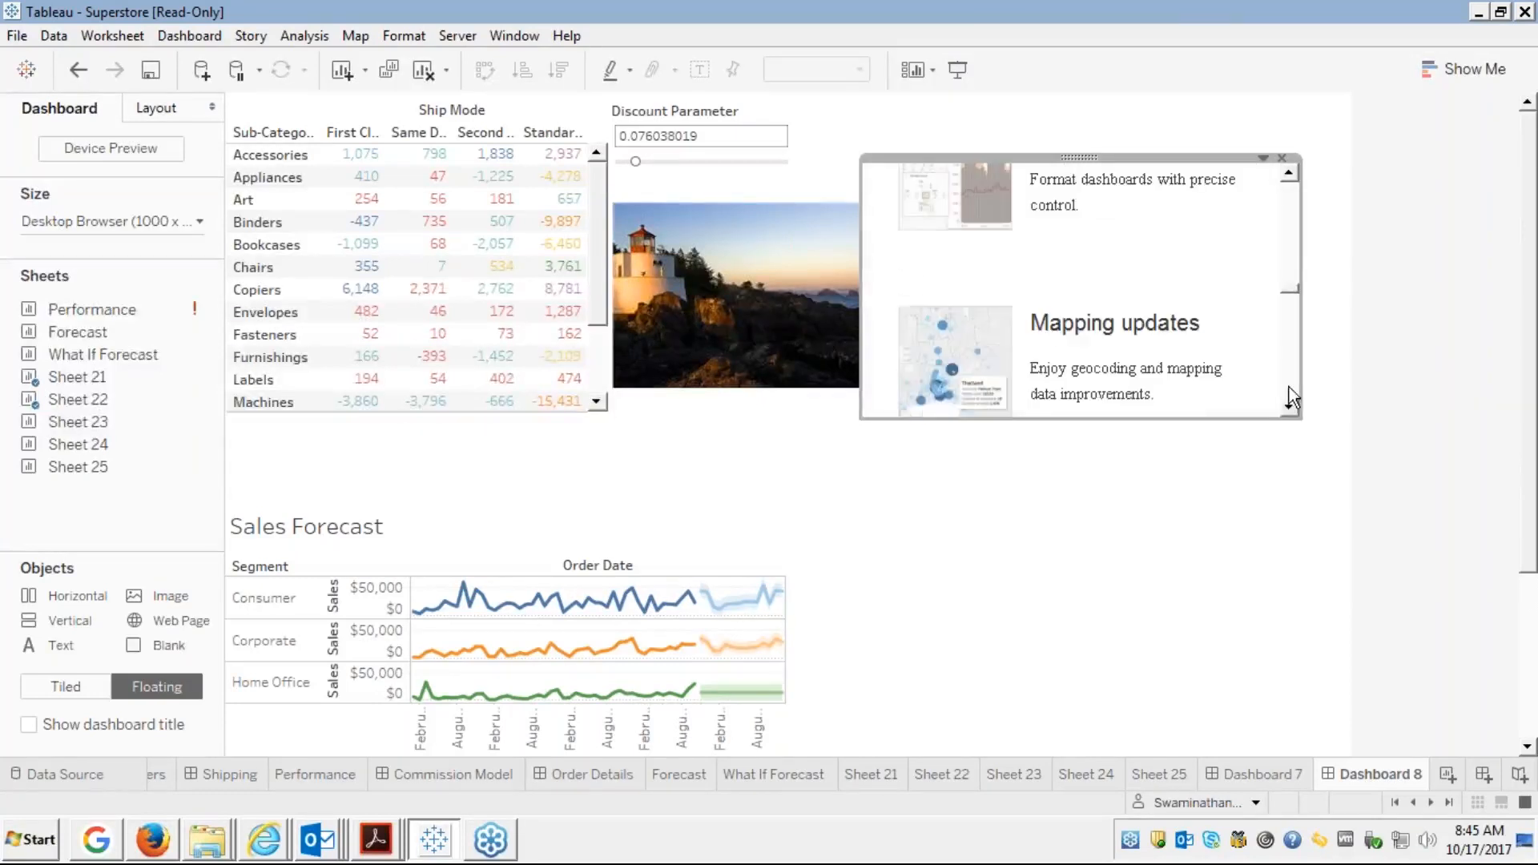
scroll(1289, 387, down, 5)
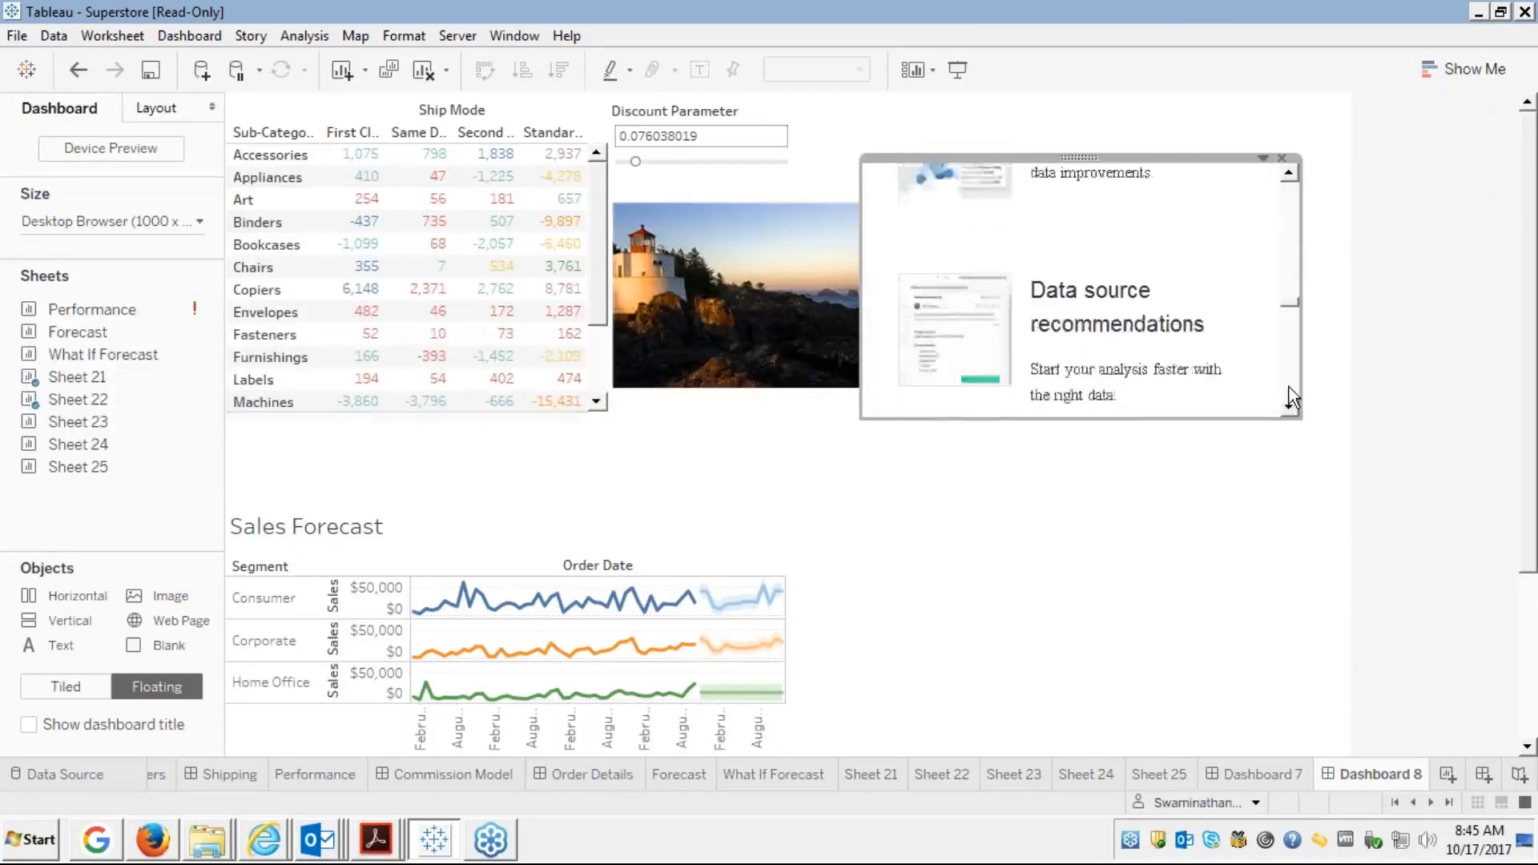
scroll(1290, 386, down, 5)
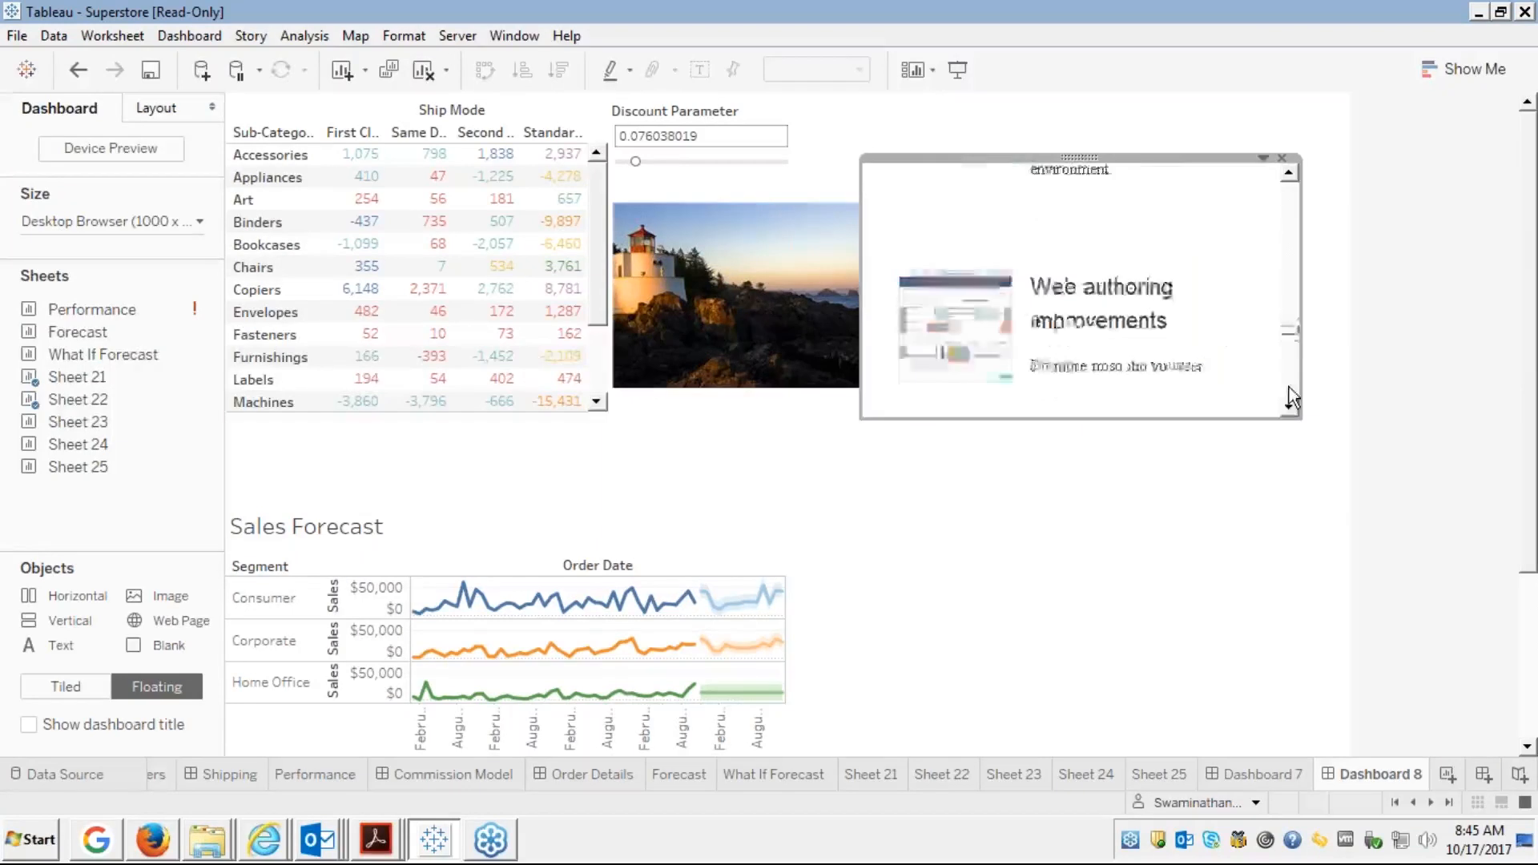
Reselect the web page object and scroll its page back to the top
click(996, 506)
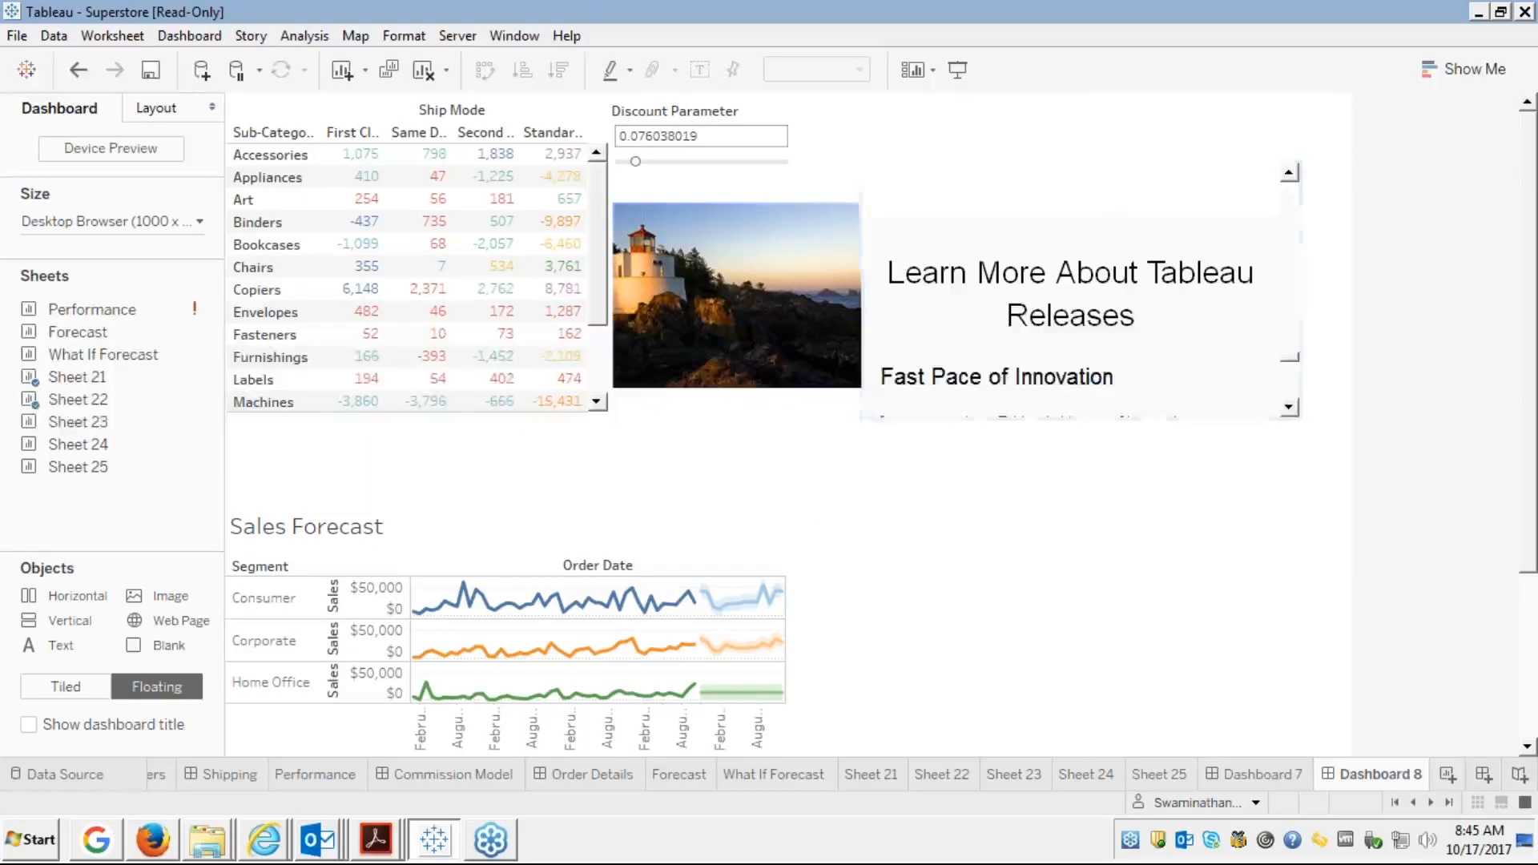
click(1288, 195)
scroll(1286, 192, up, 15)
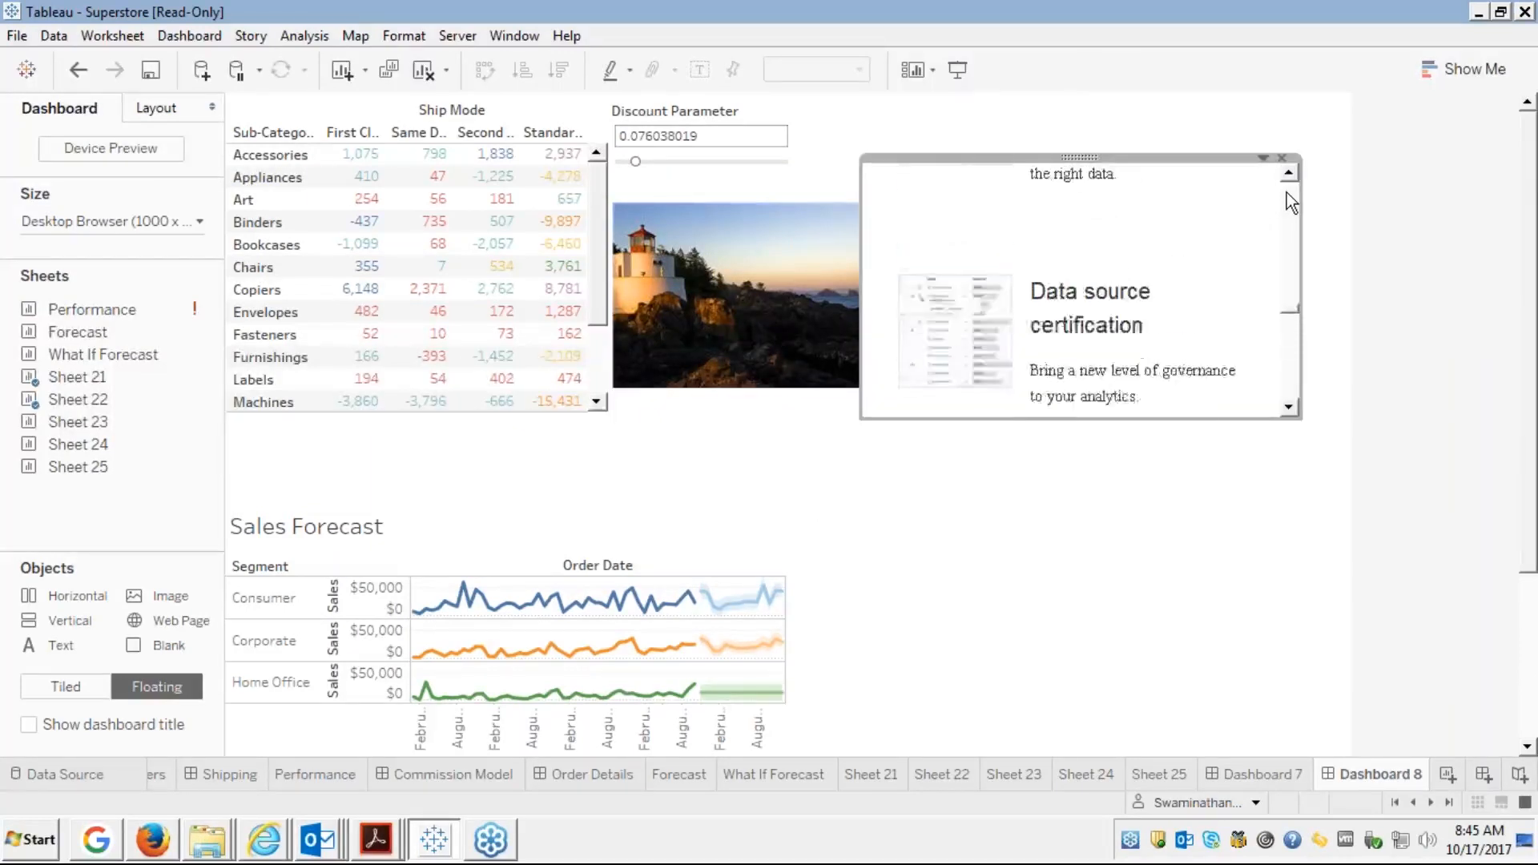
scroll(1286, 192, up, 10)
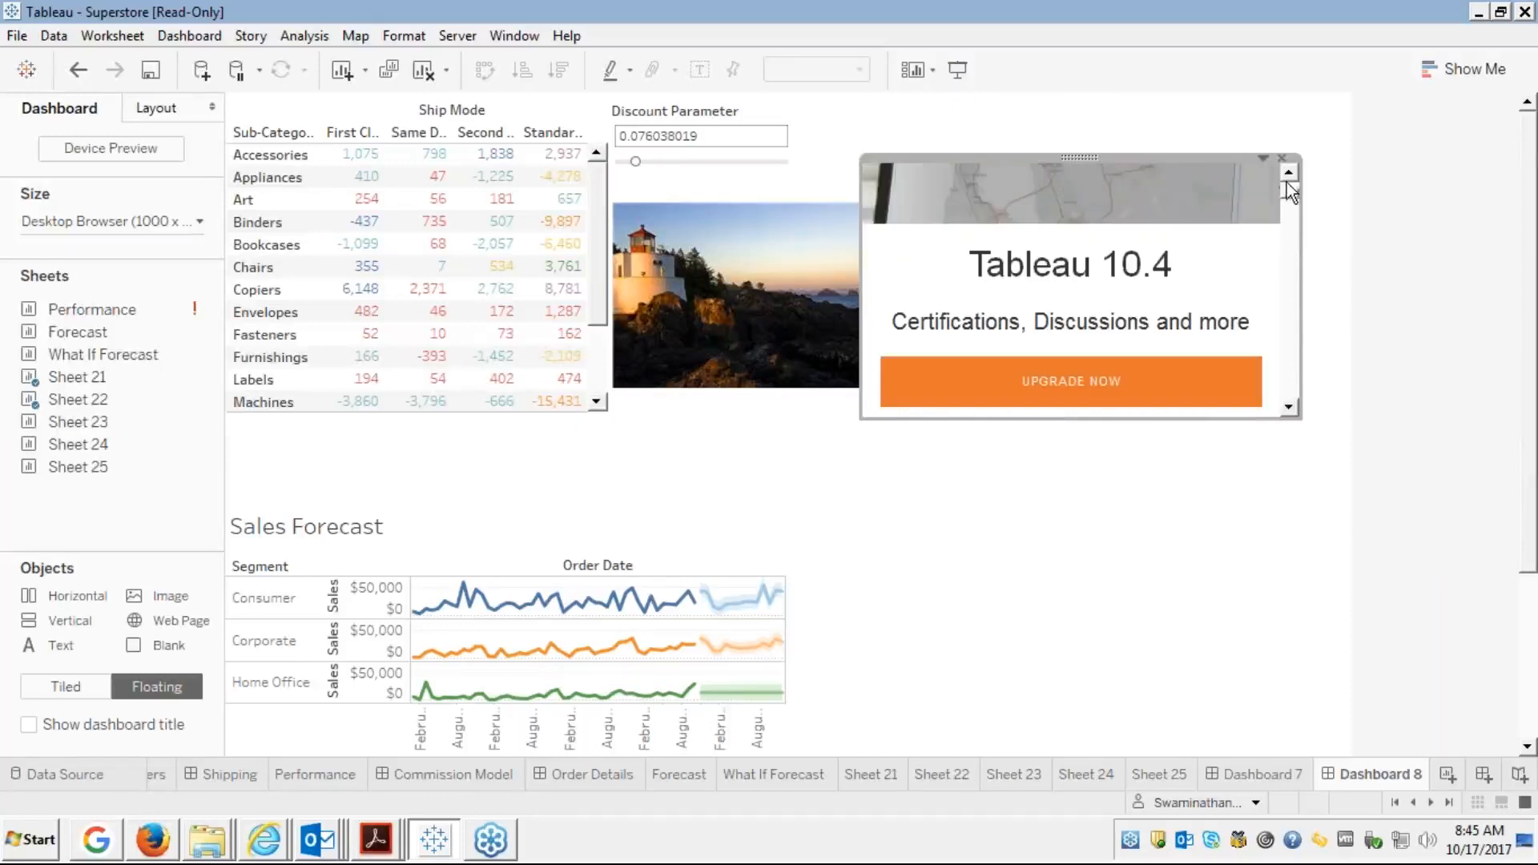
scroll(1288, 184, up, 2)
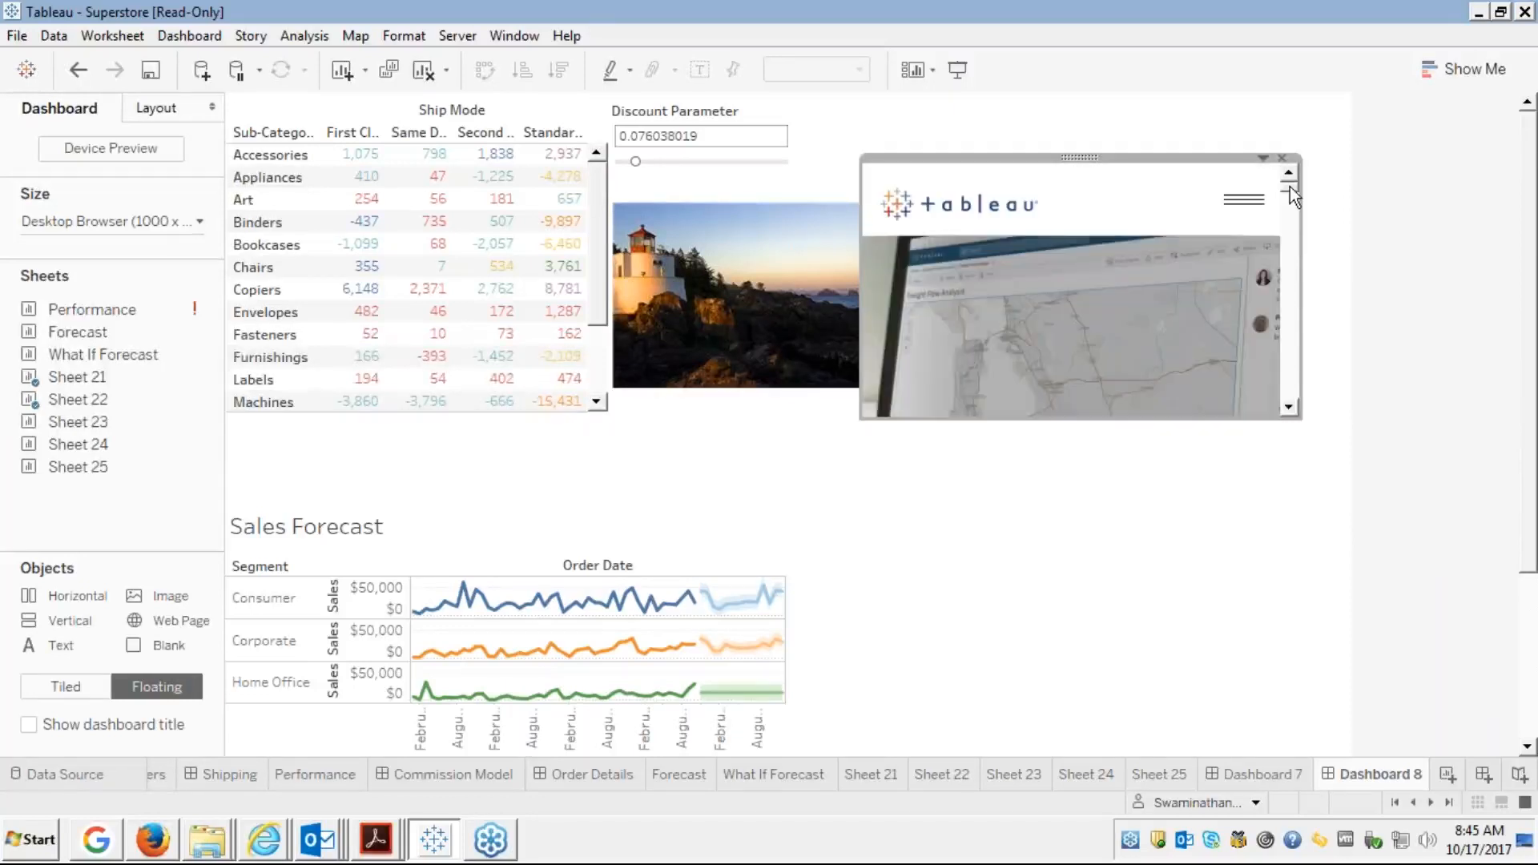
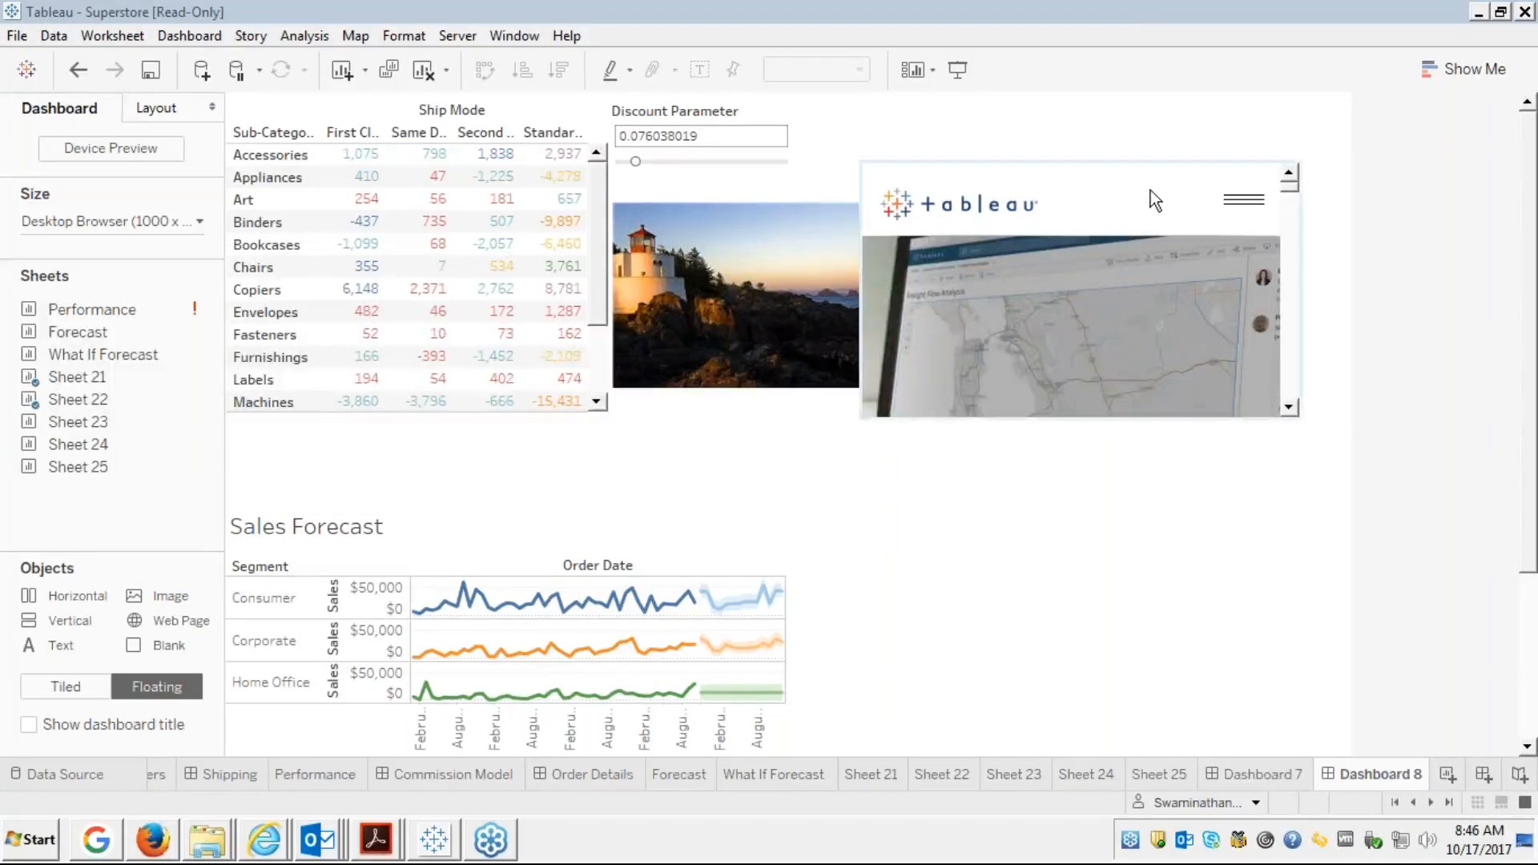
Open the Server menu while Dashboard 8 is displayed
click(456, 35)
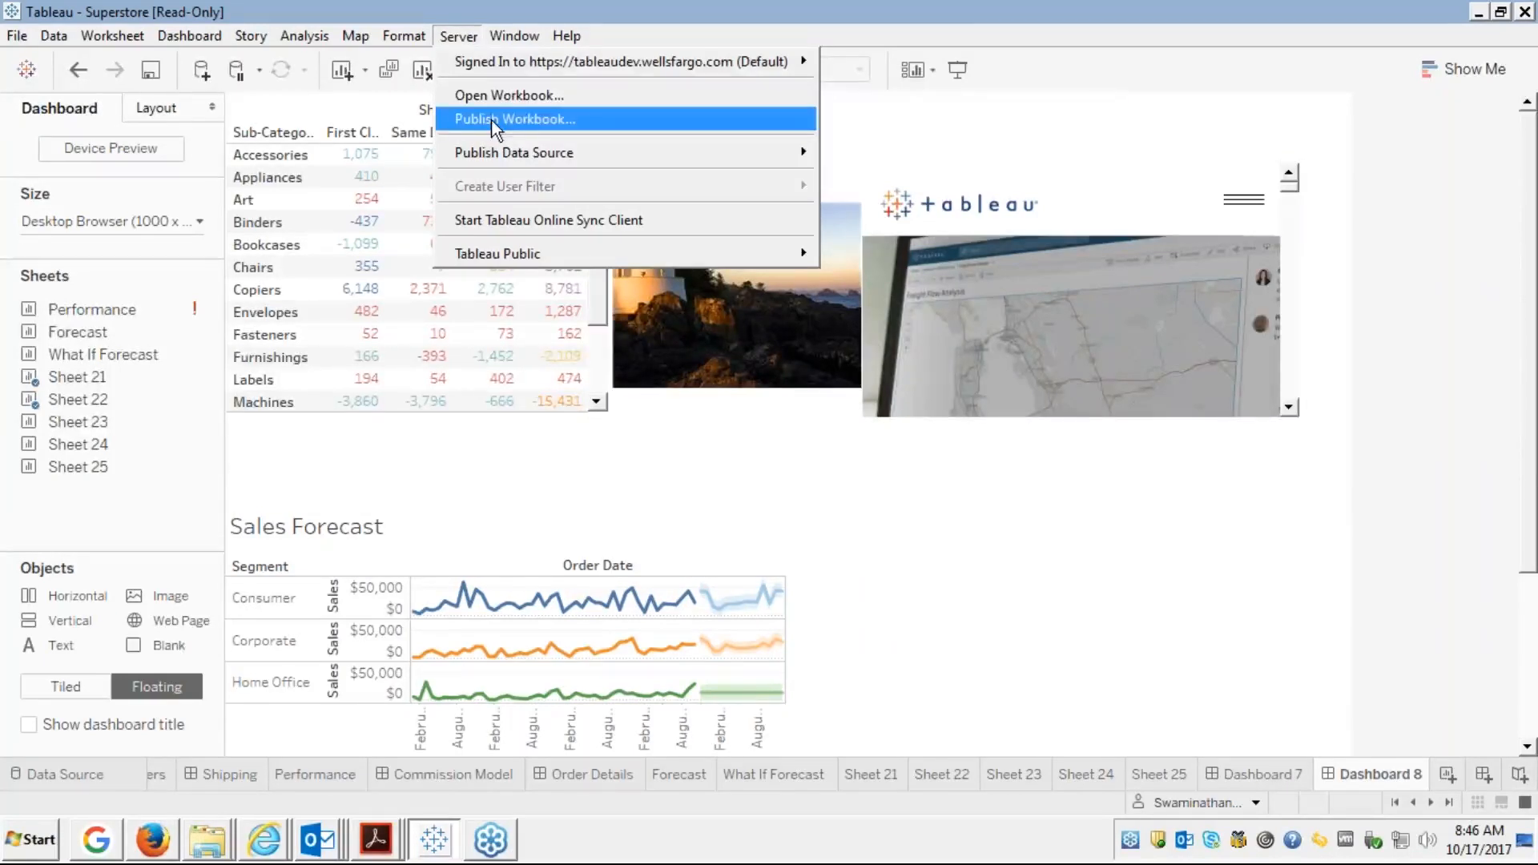
Sign out of the server, then start Publish Workbook and cancel the server sign-in dialog
mouse_move(674, 71)
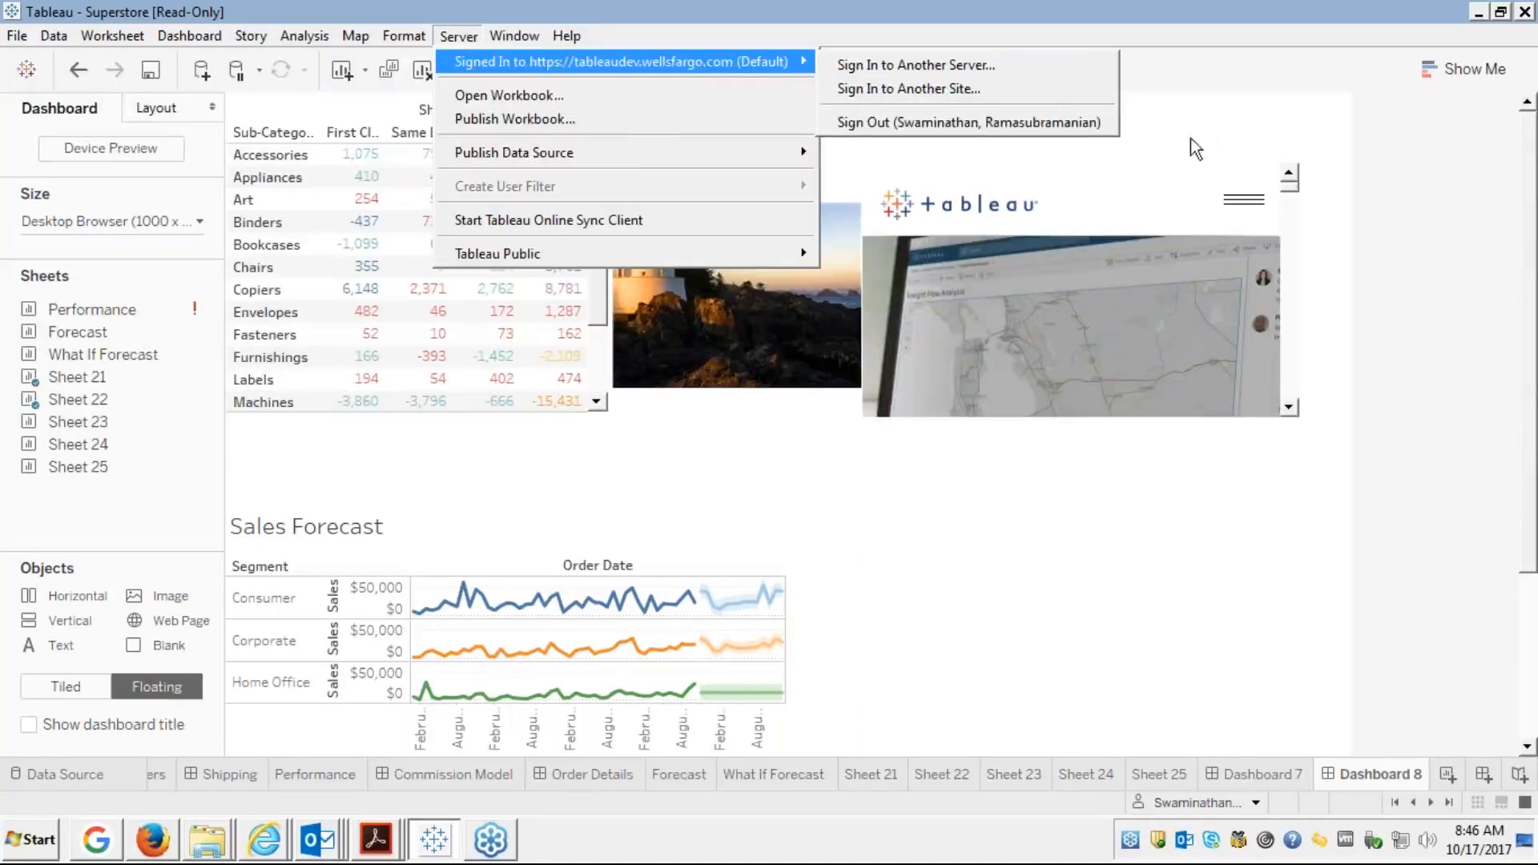
click(1001, 123)
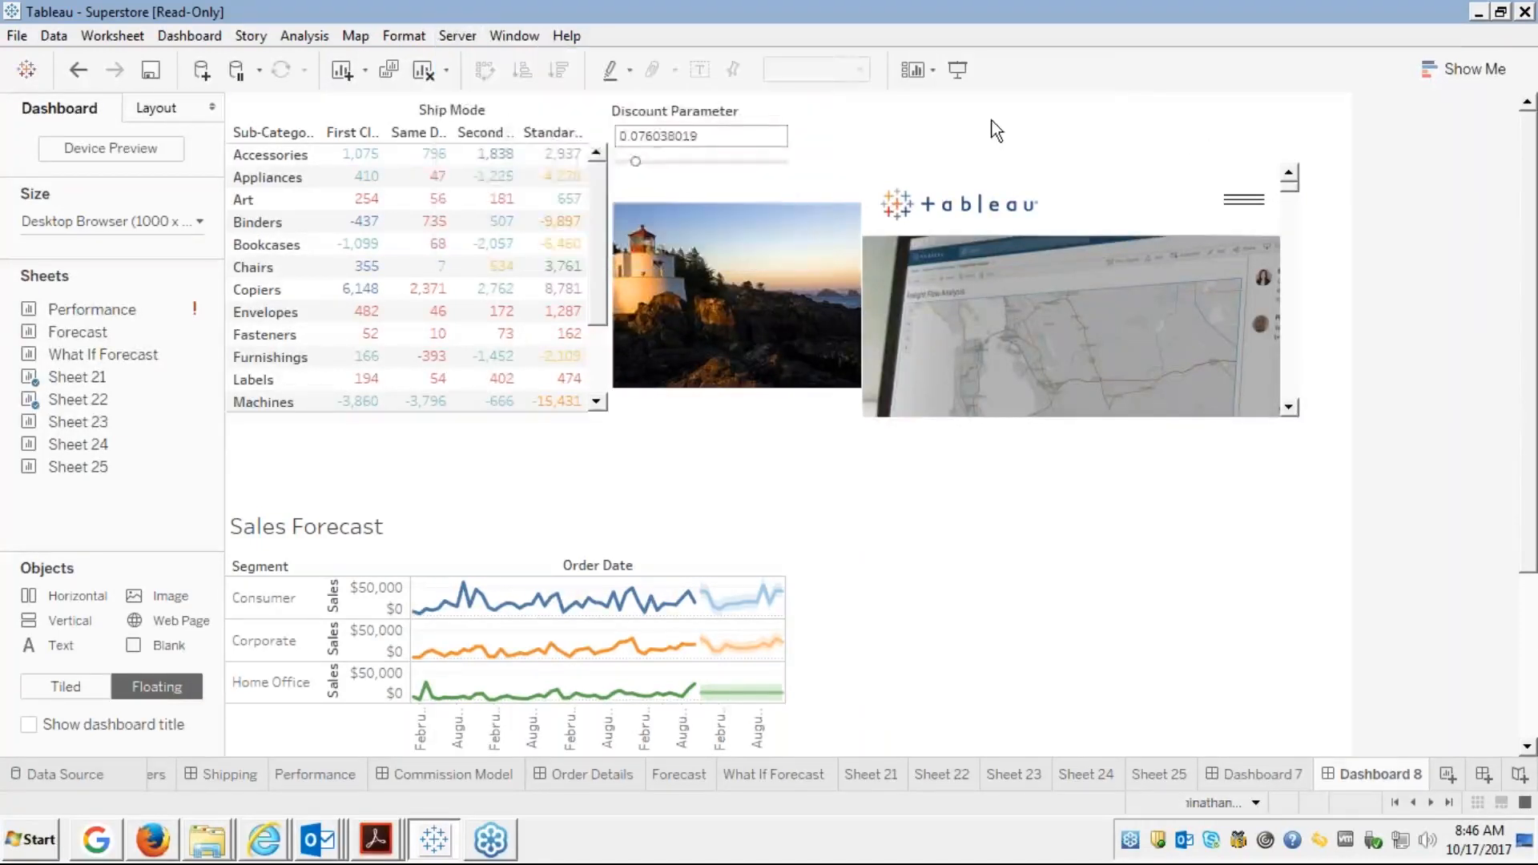
click(458, 36)
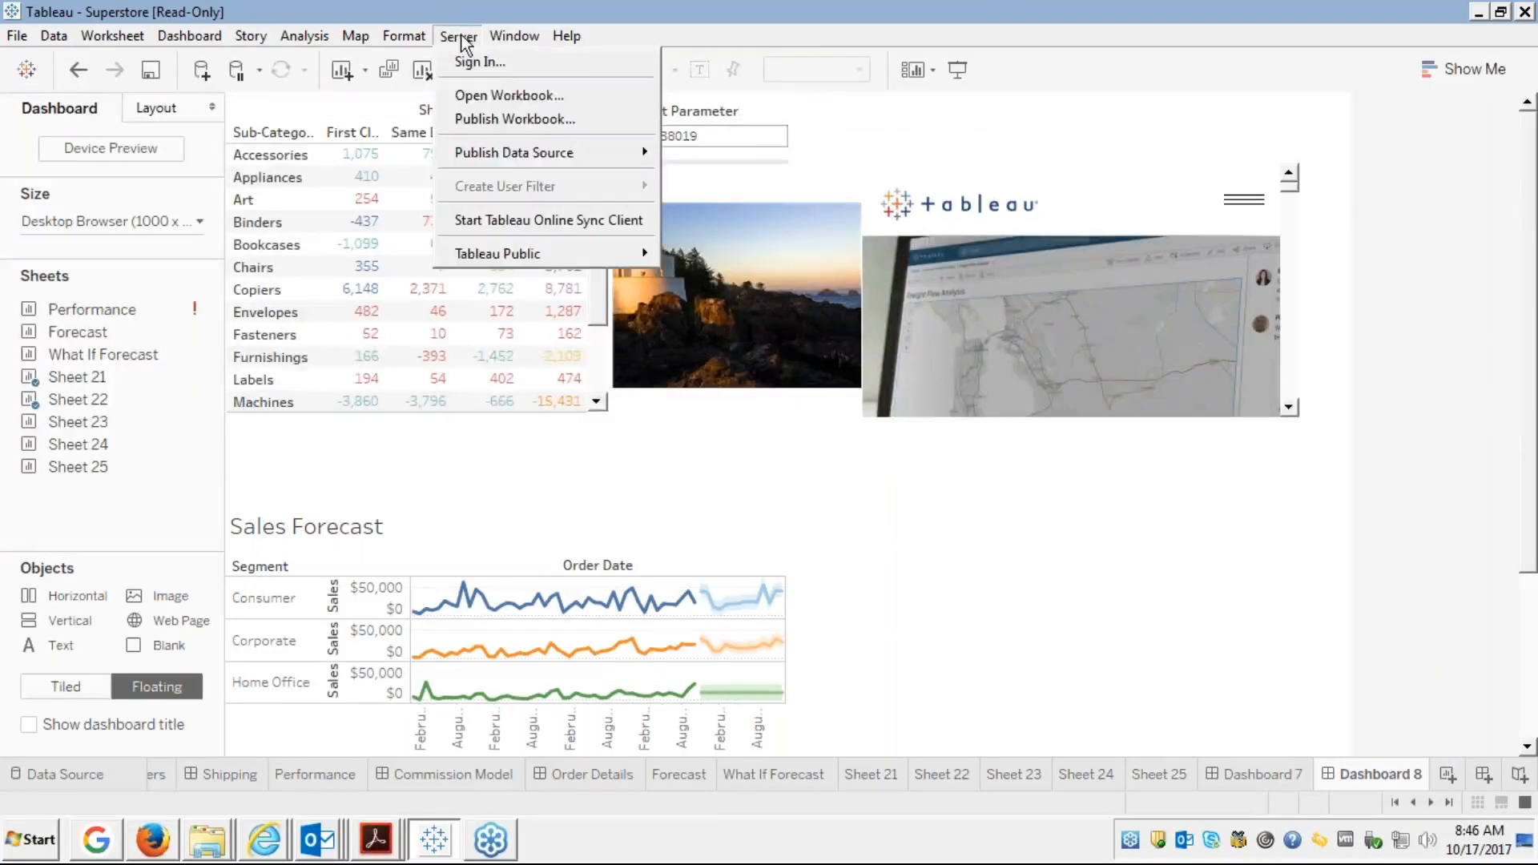
click(509, 120)
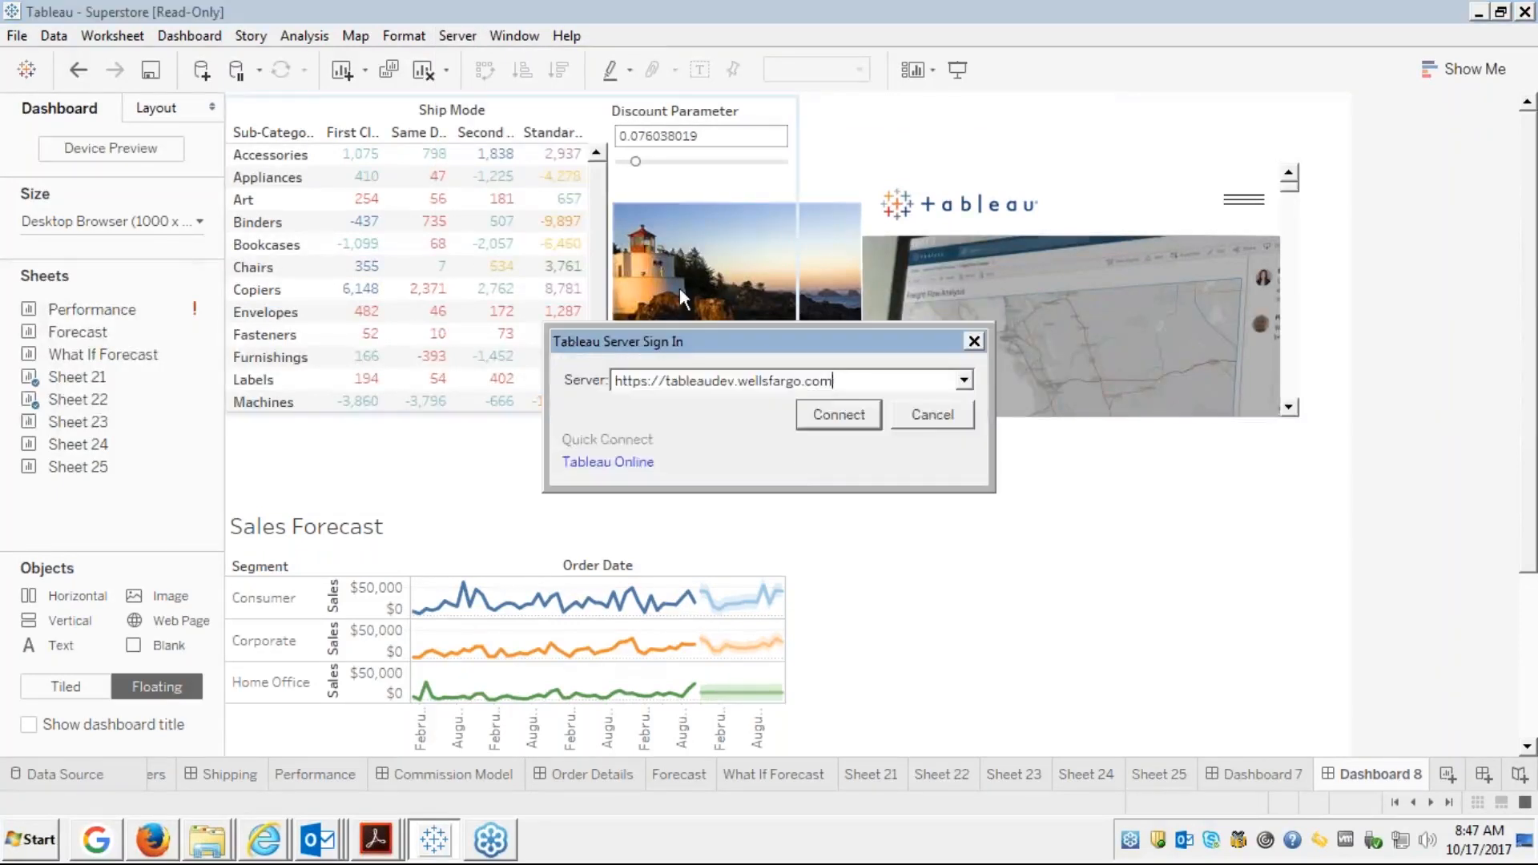
click(930, 414)
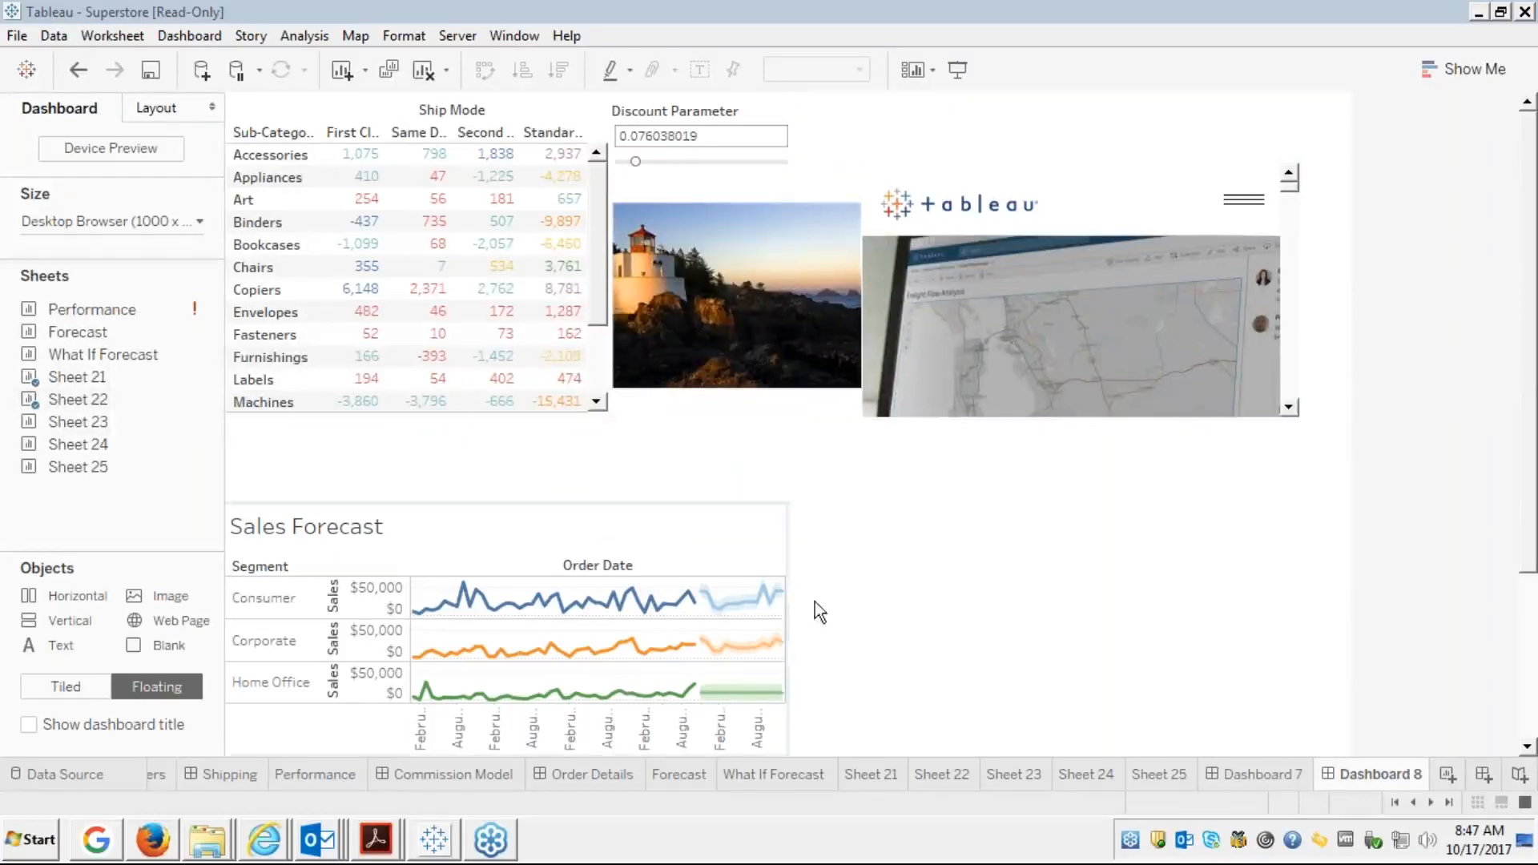
Create Dashboard 9 with a floating Horizontal container resized to a narrow top-left box
click(1482, 776)
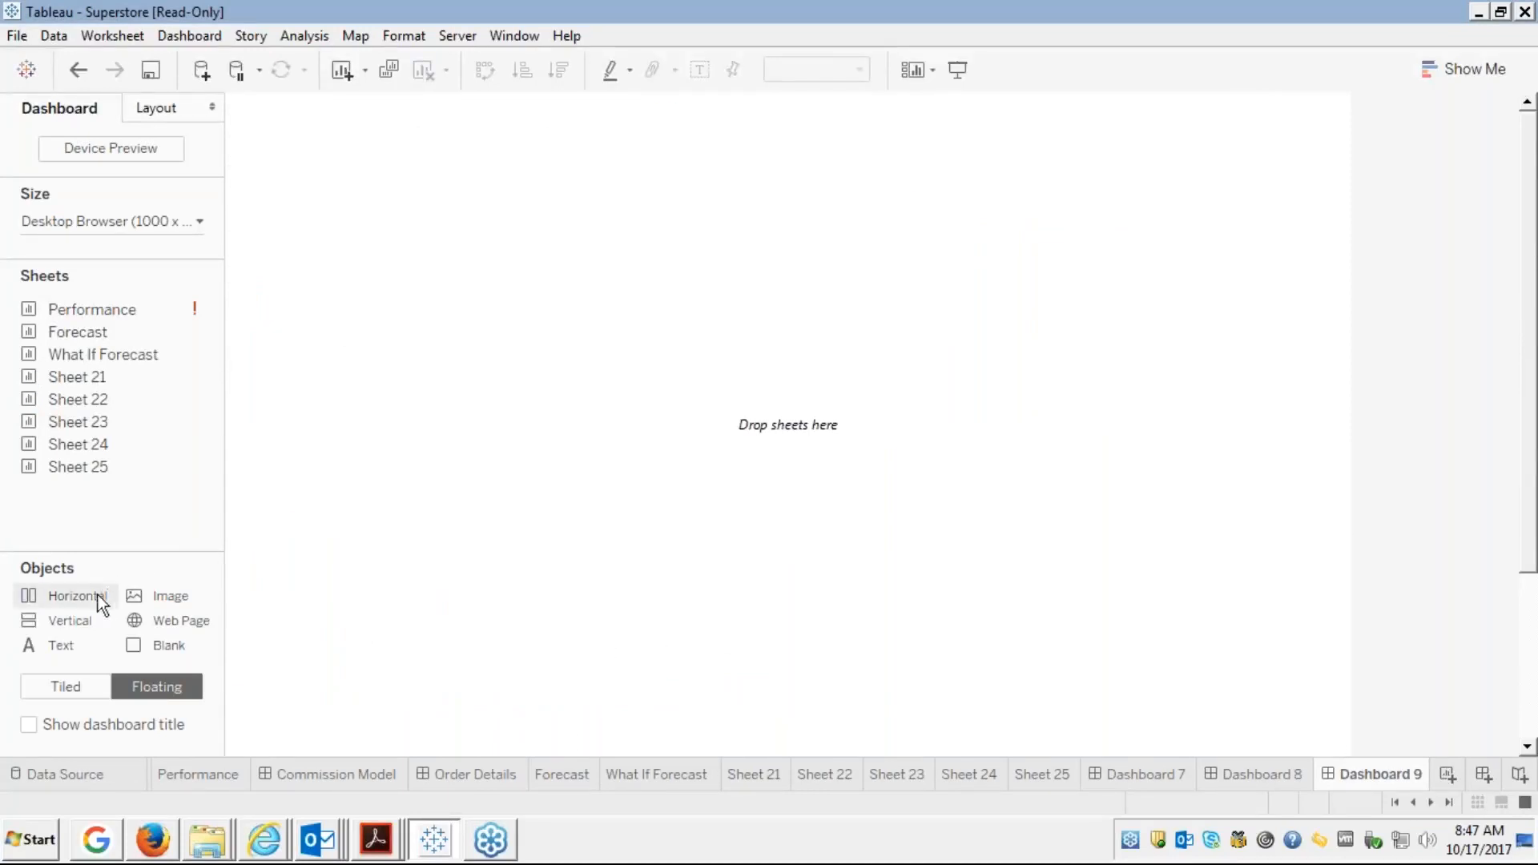
drag(93, 596, 291, 153)
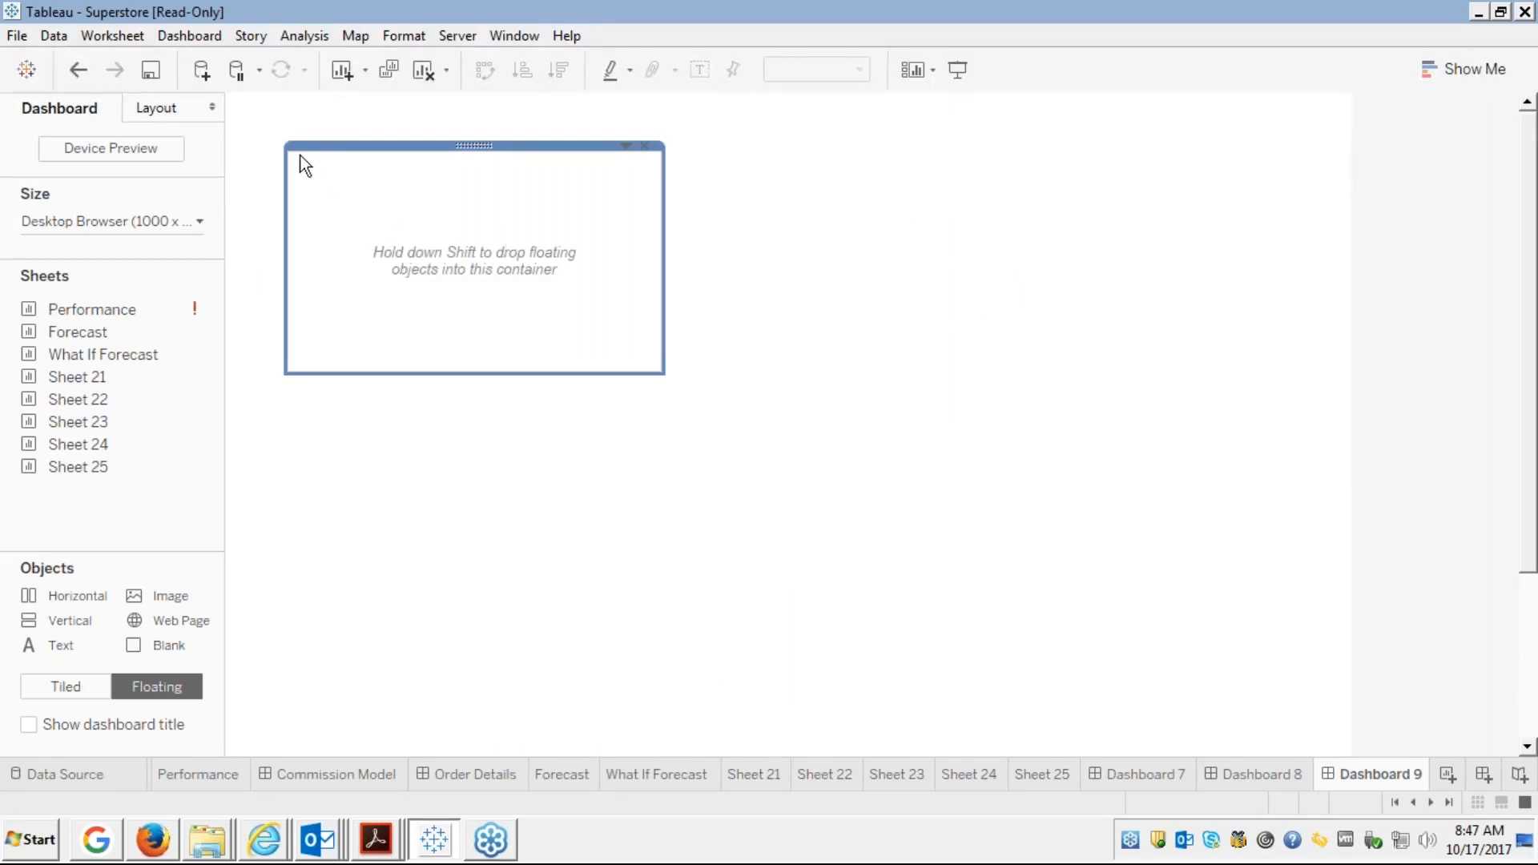
click(301, 155)
drag(288, 151, 238, 109)
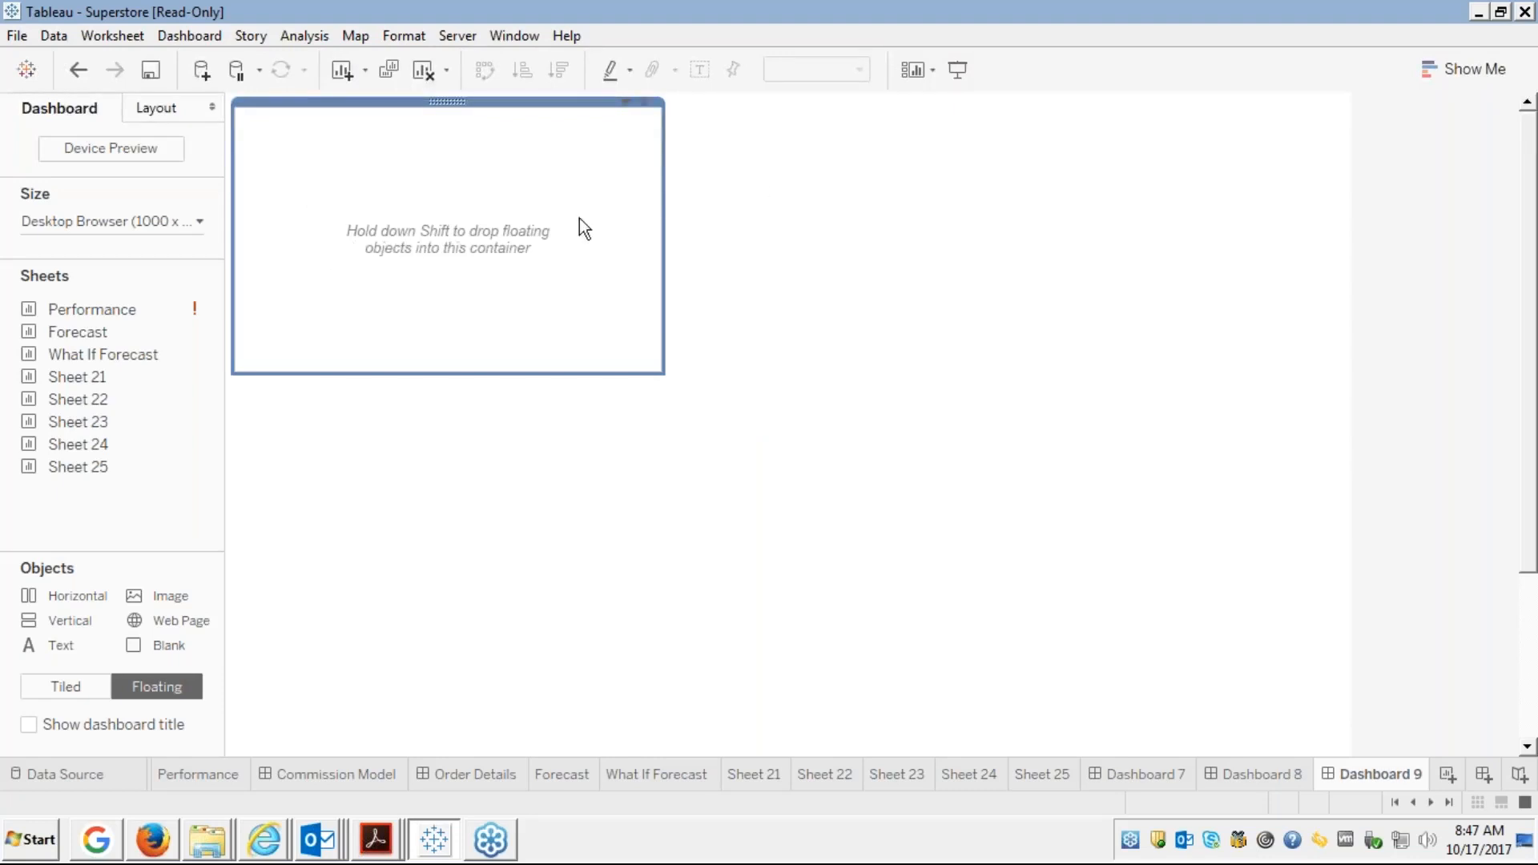
drag(664, 231, 392, 195)
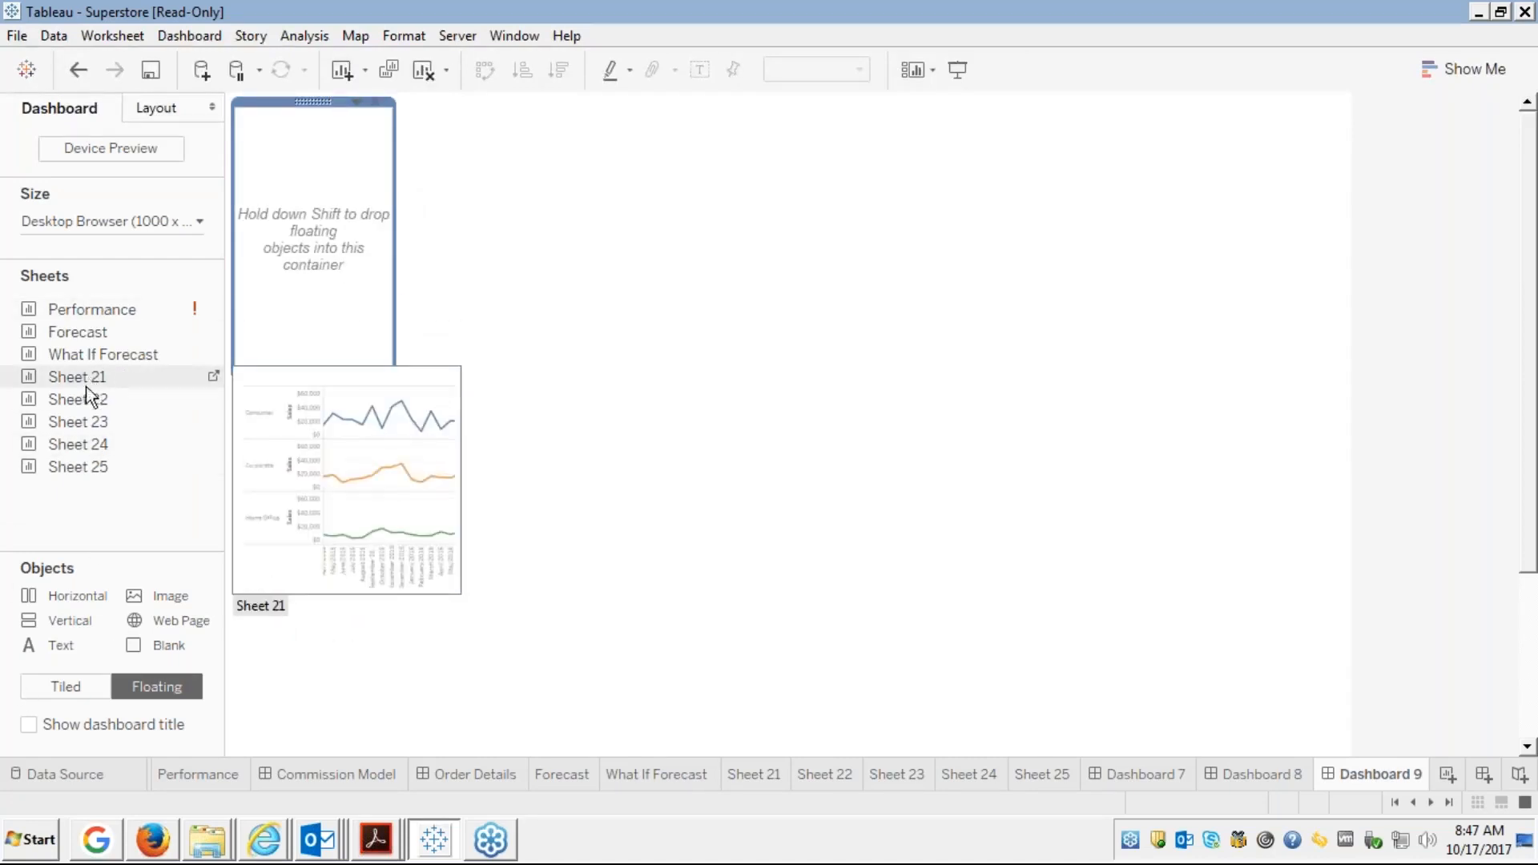
Place the Sheet 22 crosstab floating on the dashboard and move it lower
mouse_move(83, 419)
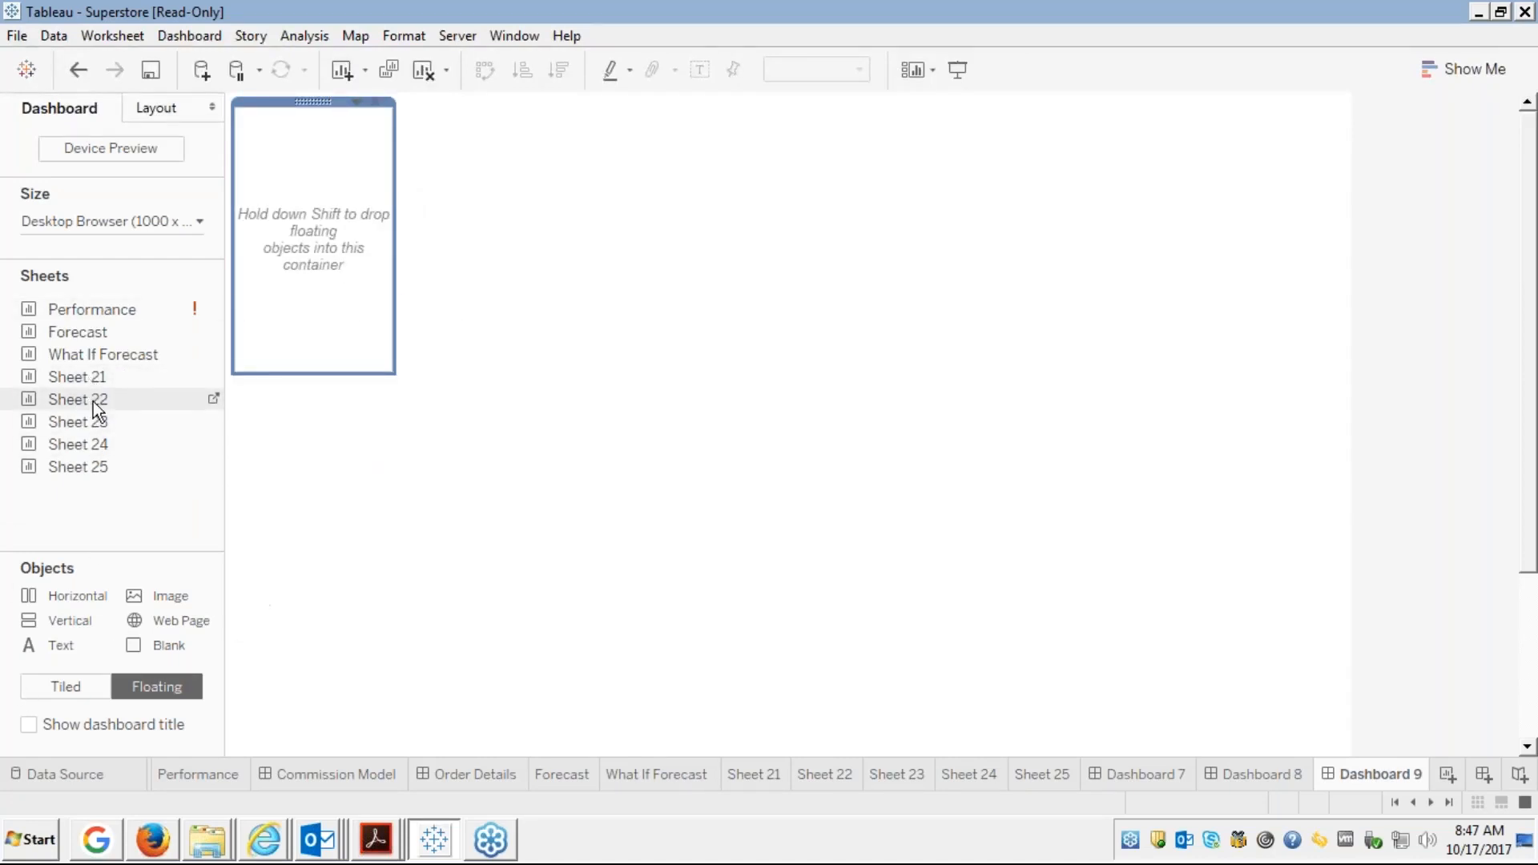
drag(141, 393, 285, 189)
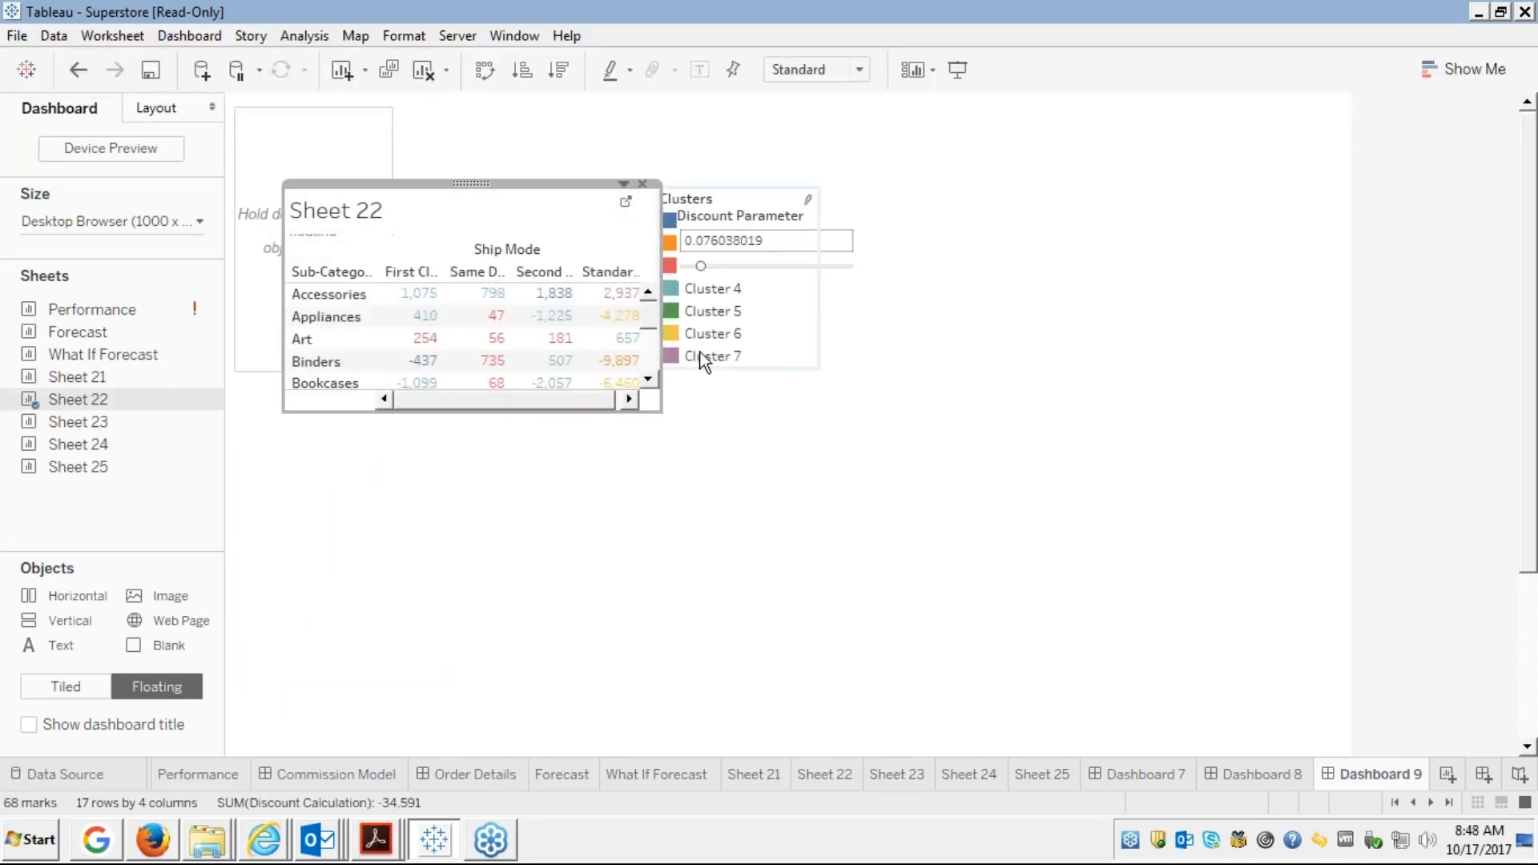
drag(471, 183, 490, 382)
Put the Clusters legend into the container, with Discount Parameter stacked above it
click(721, 199)
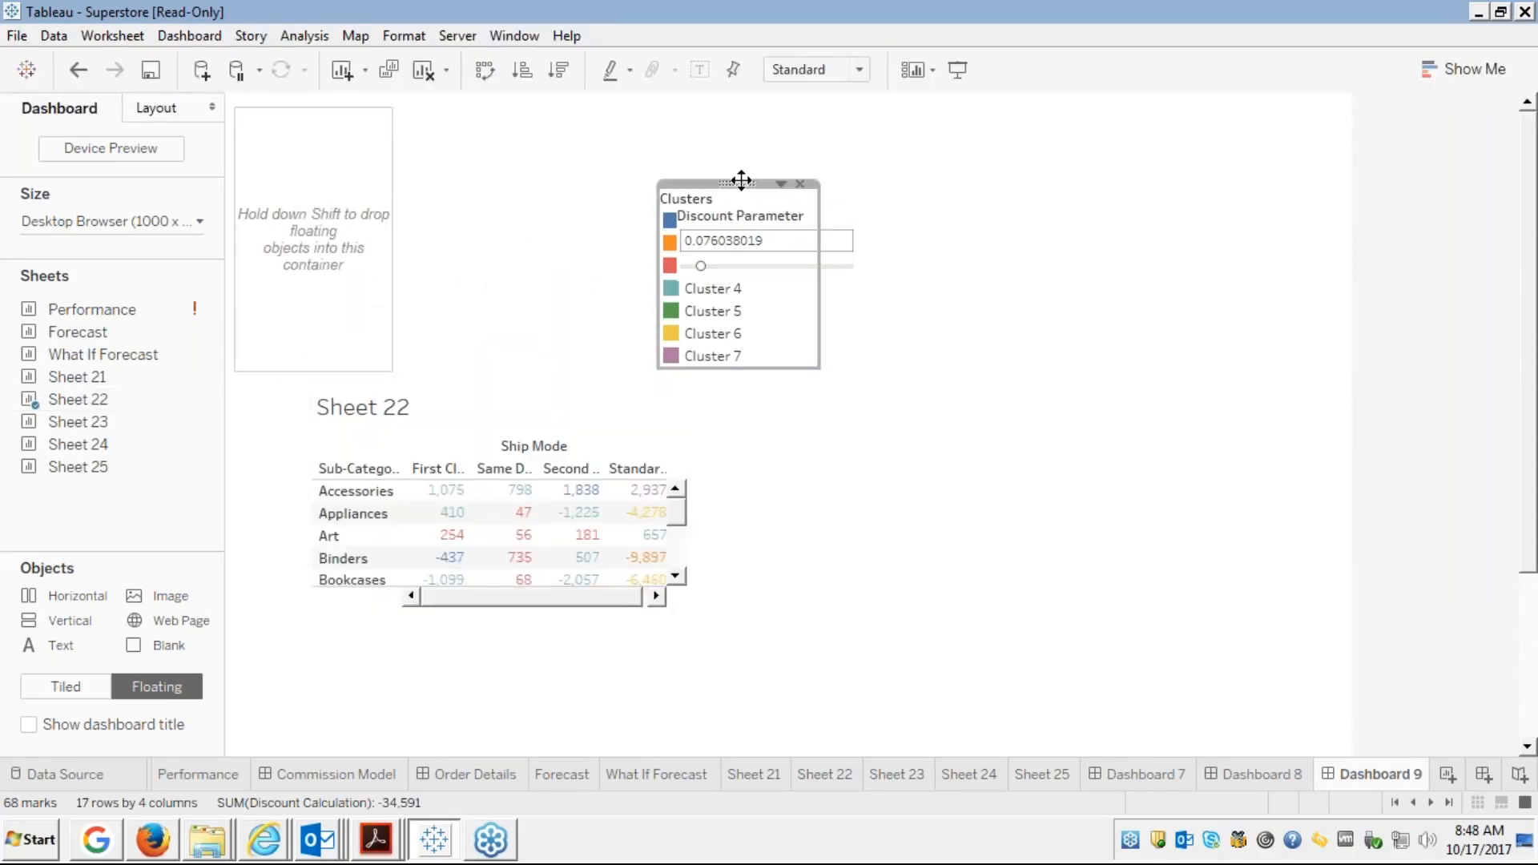
drag(741, 181, 316, 183)
click(463, 215)
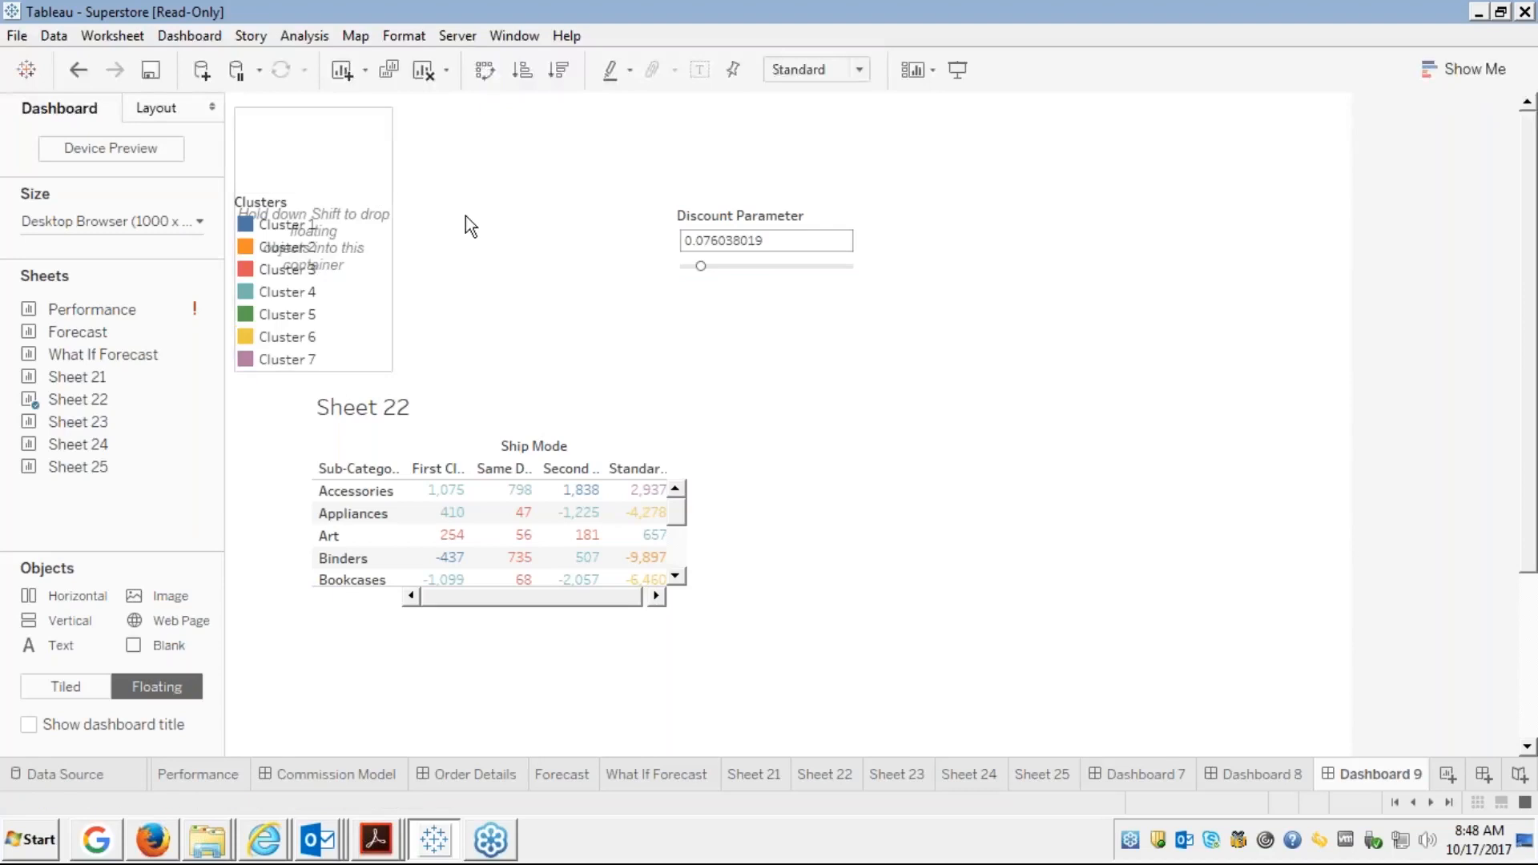
click(748, 227)
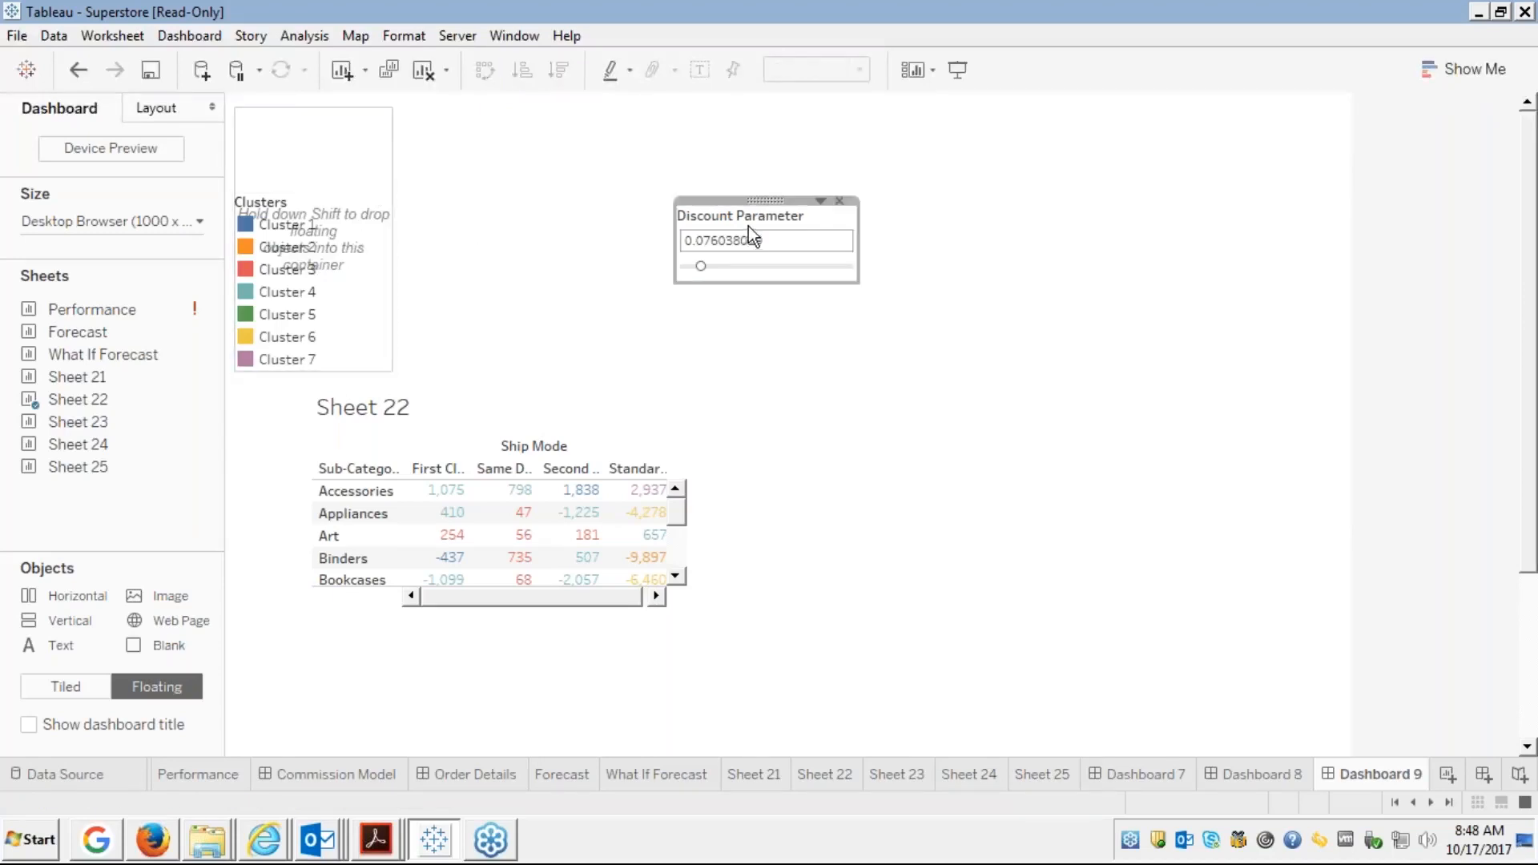
drag(764, 200, 385, 162)
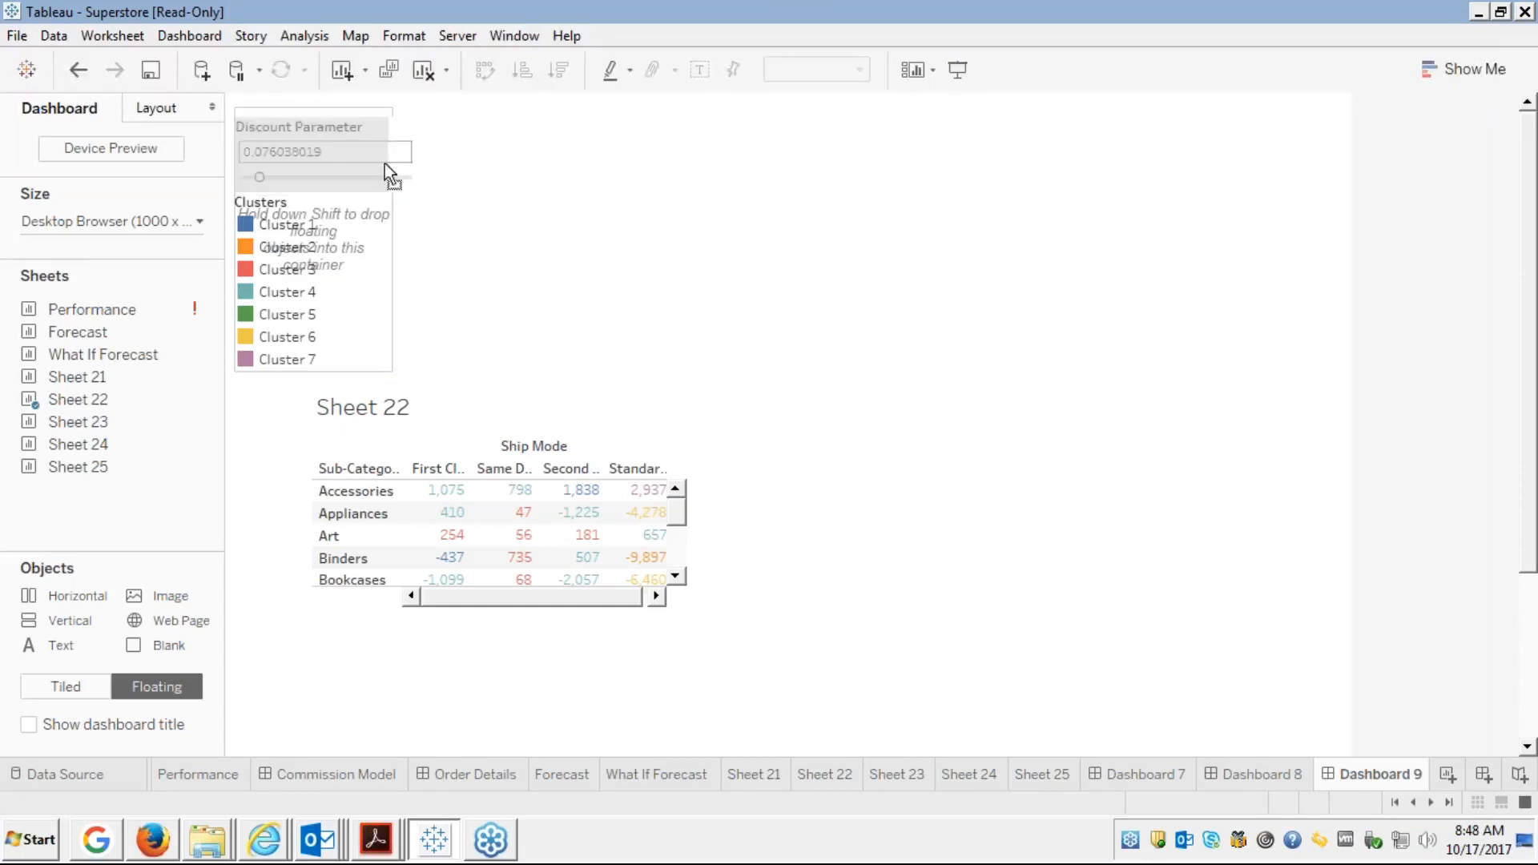
drag(387, 162, 388, 162)
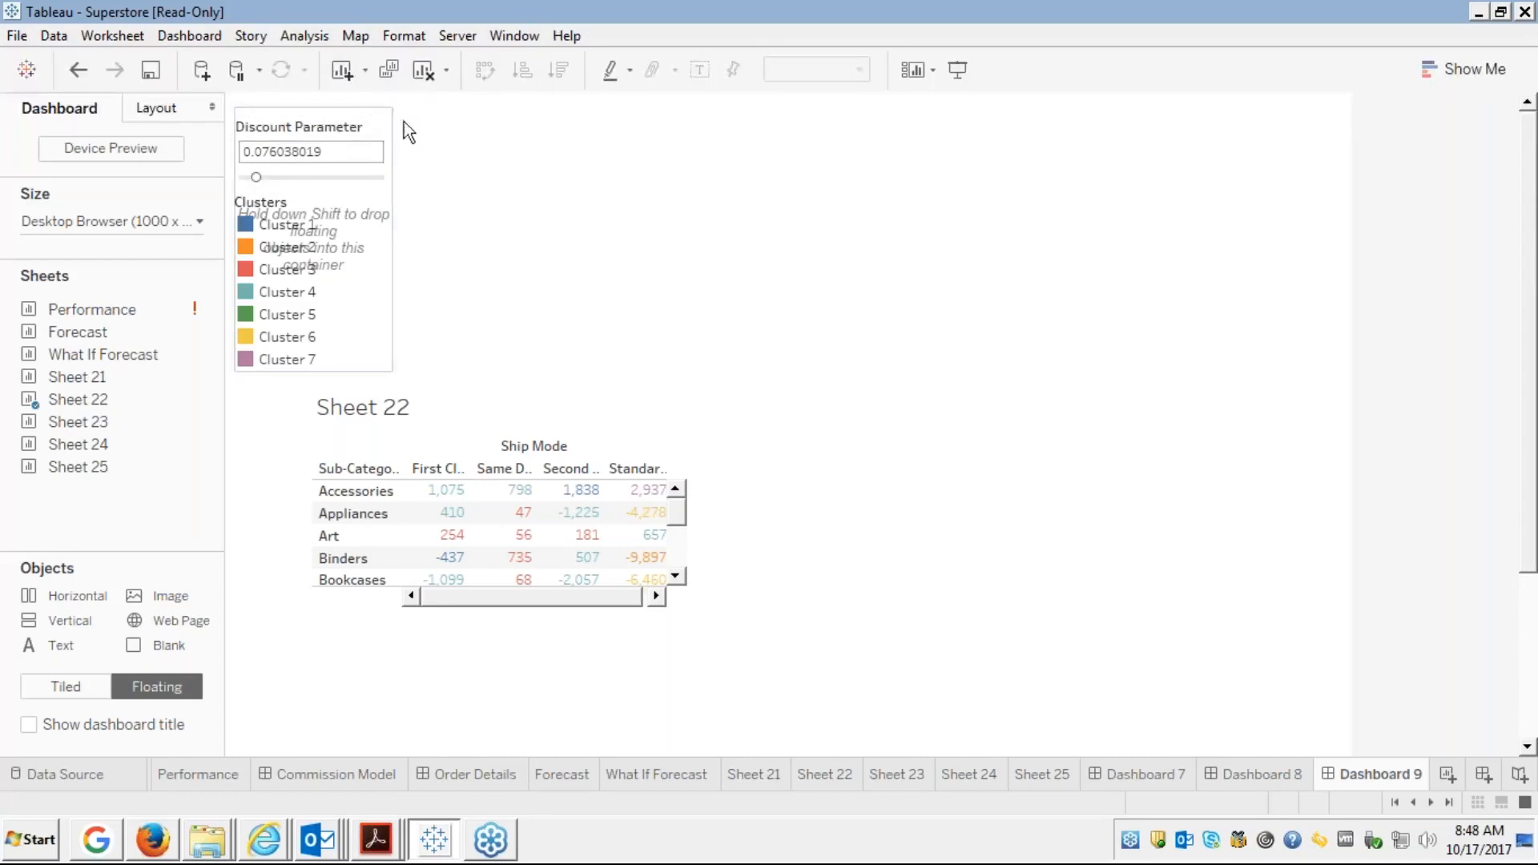
Format the parameter-and-legend container with light peach shading
click(374, 126)
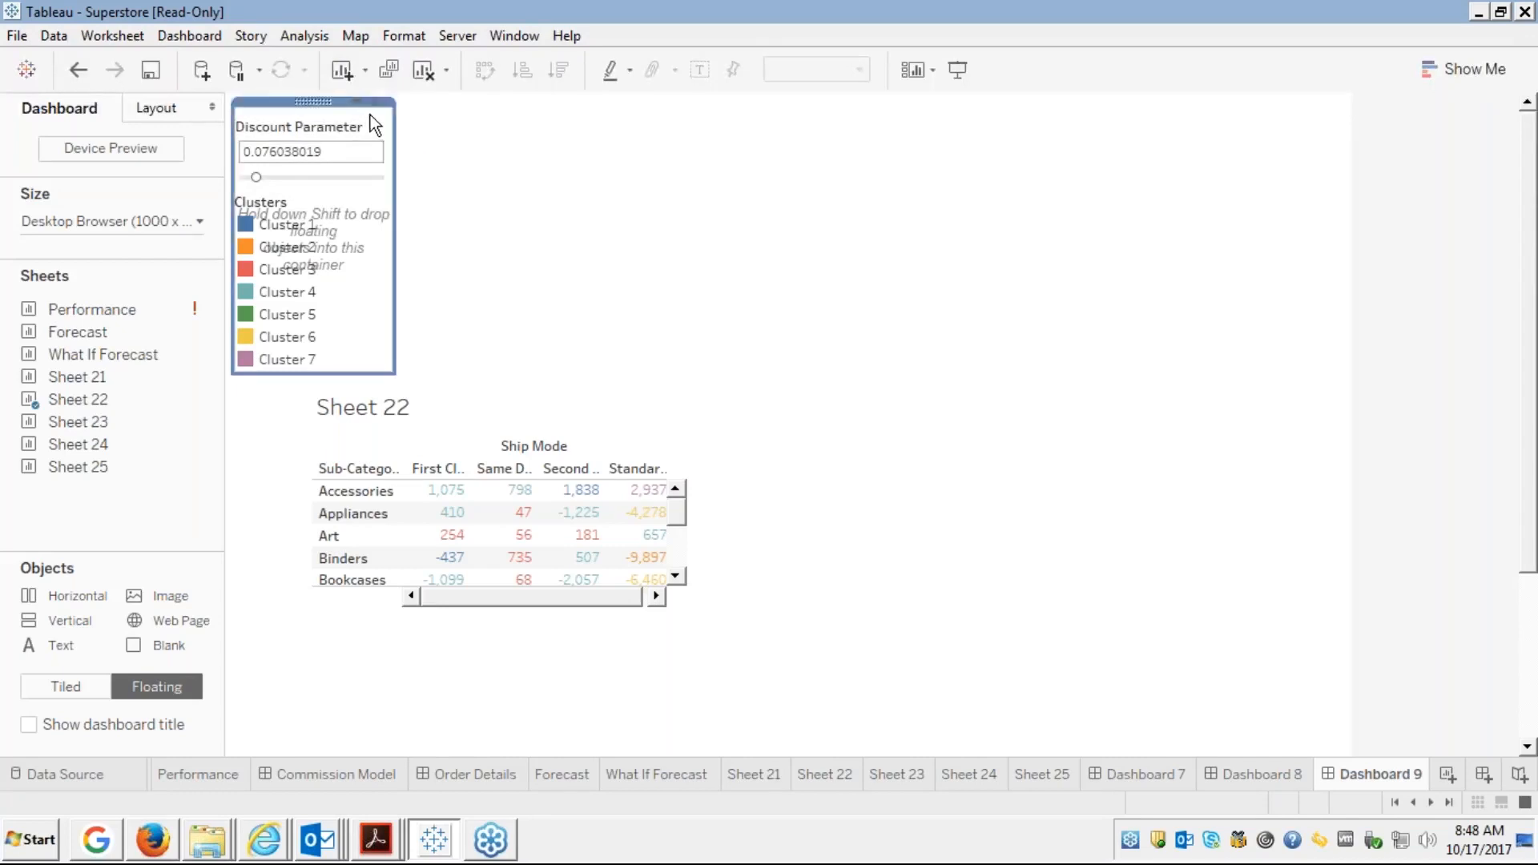
click(358, 104)
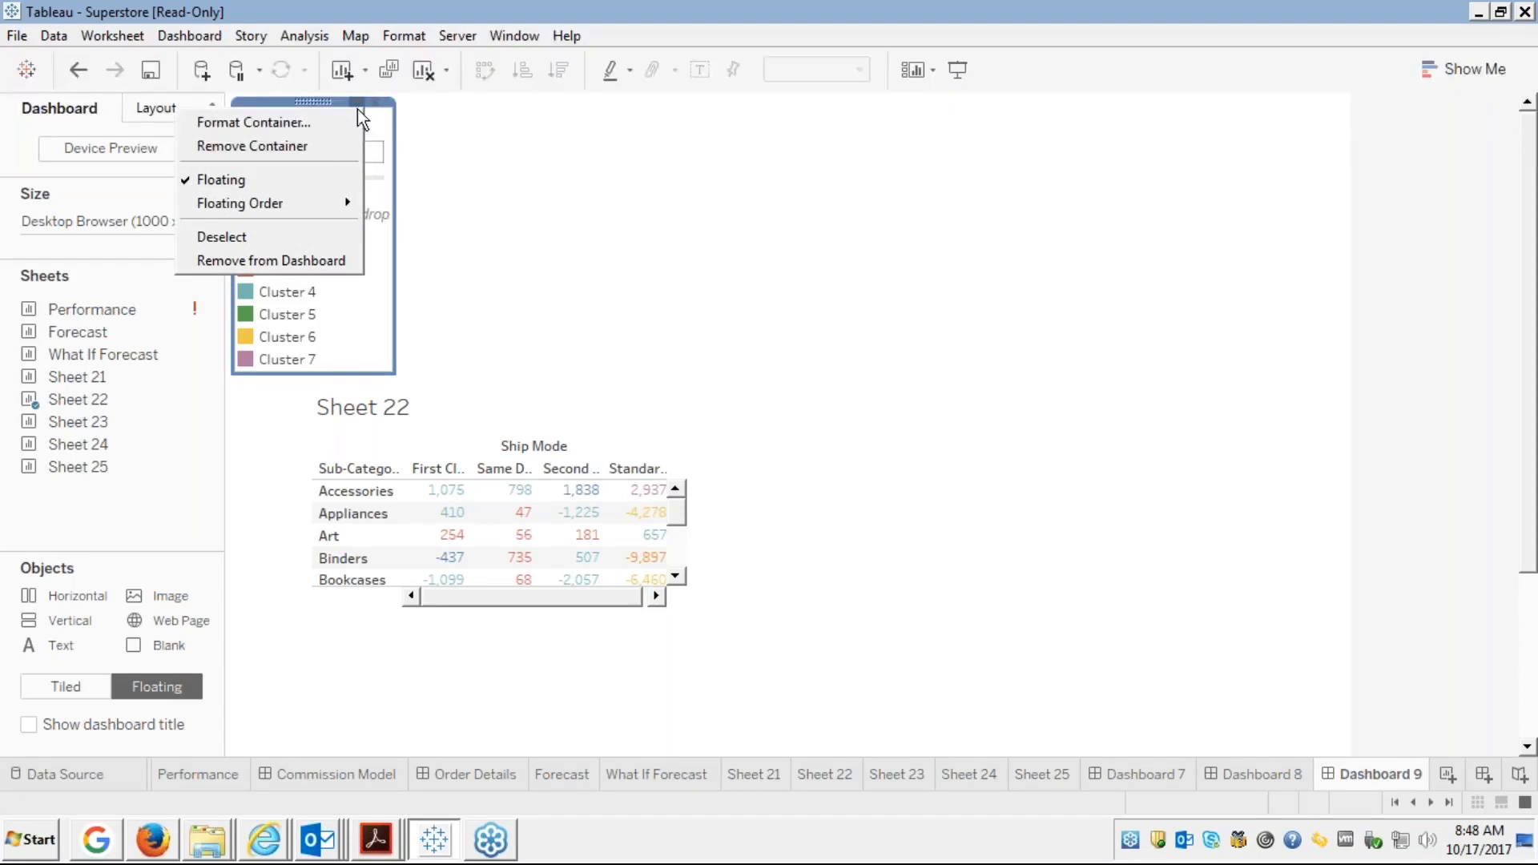
click(305, 123)
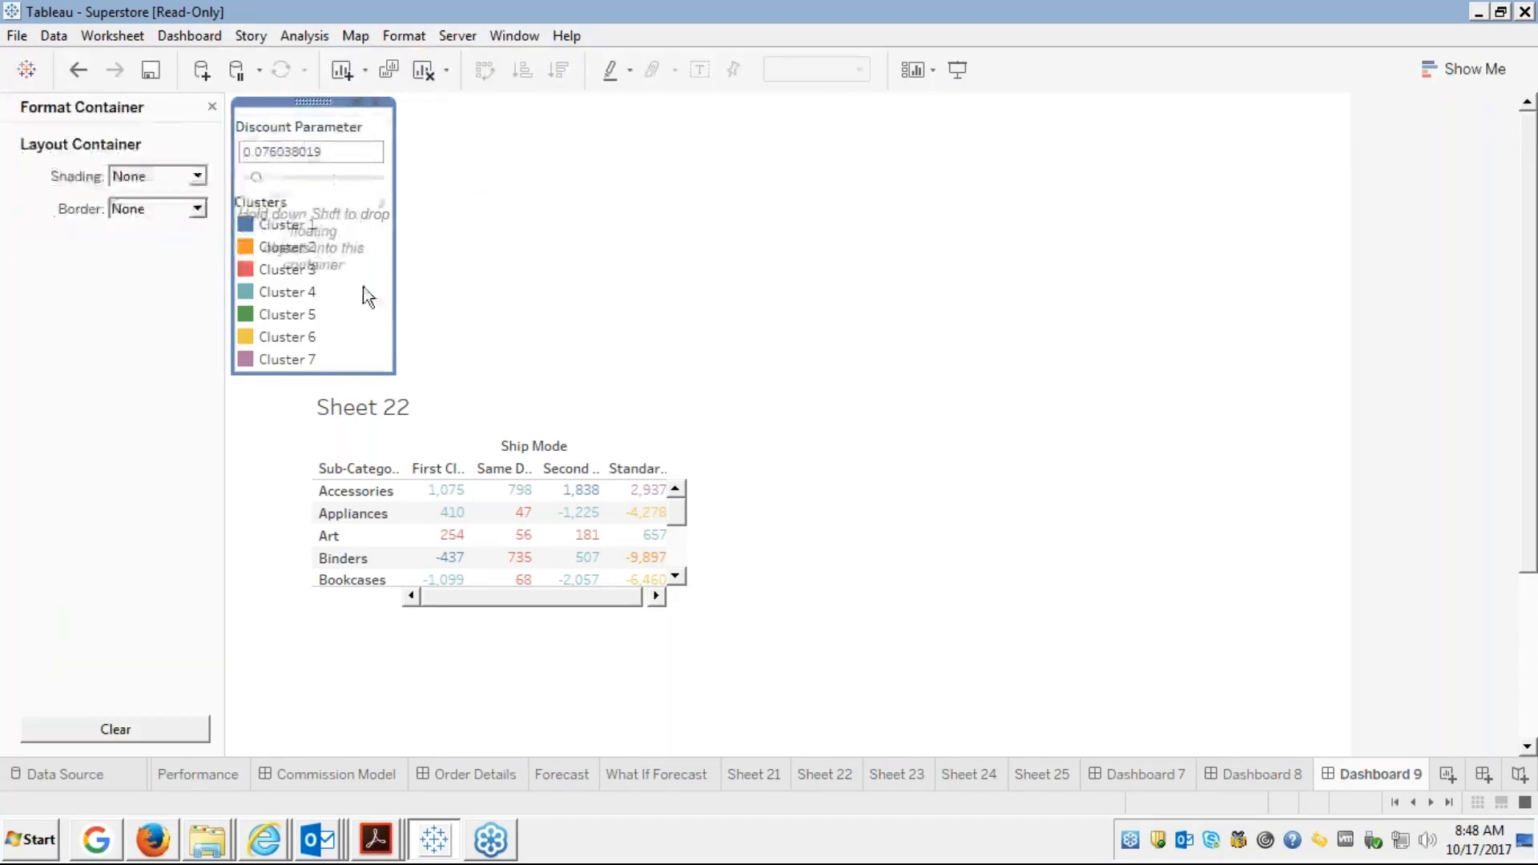
click(197, 176)
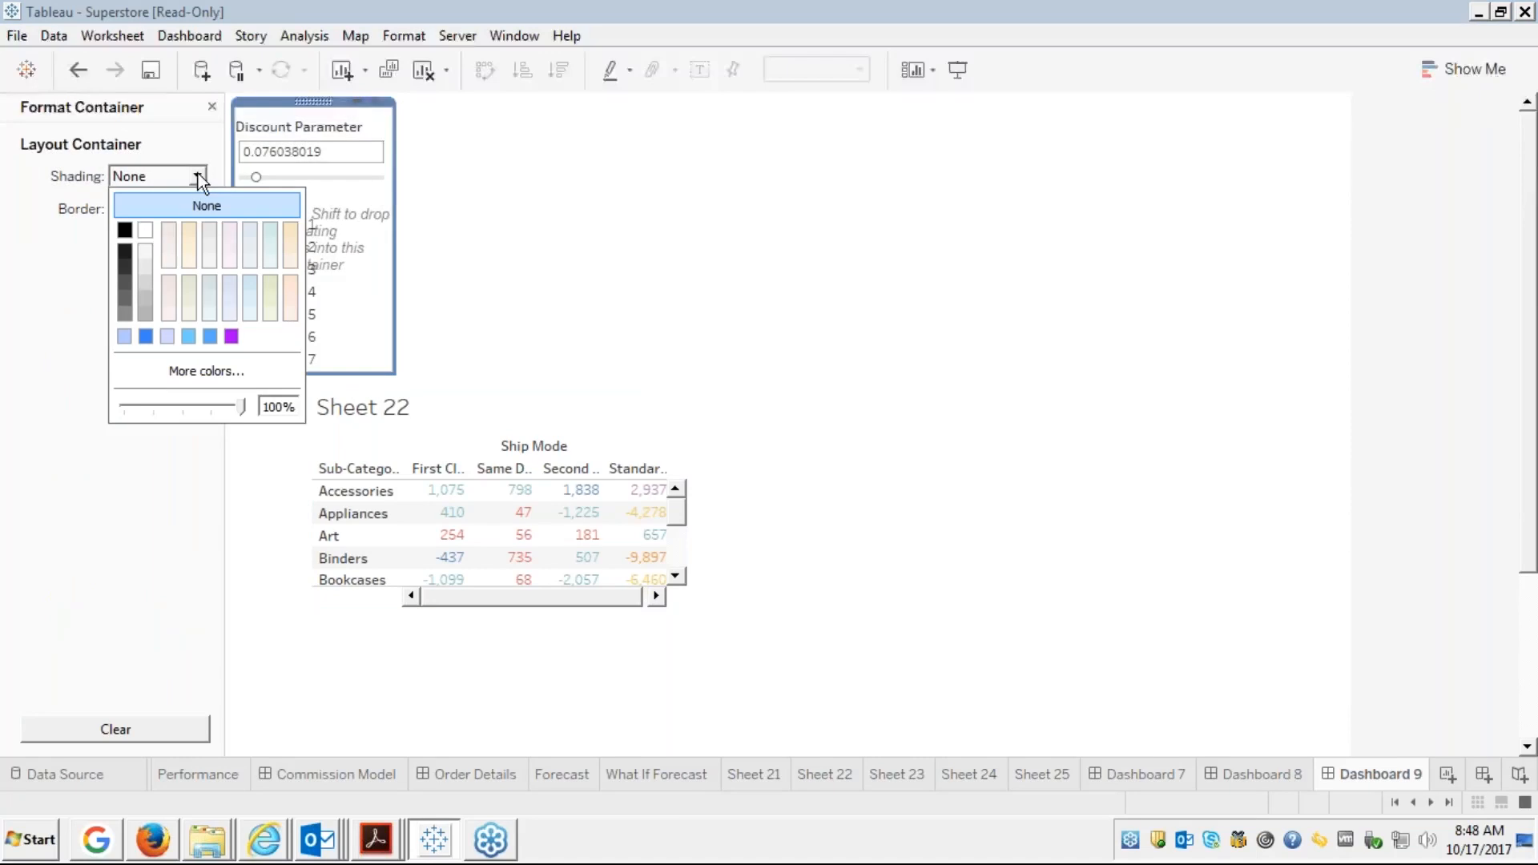
click(190, 232)
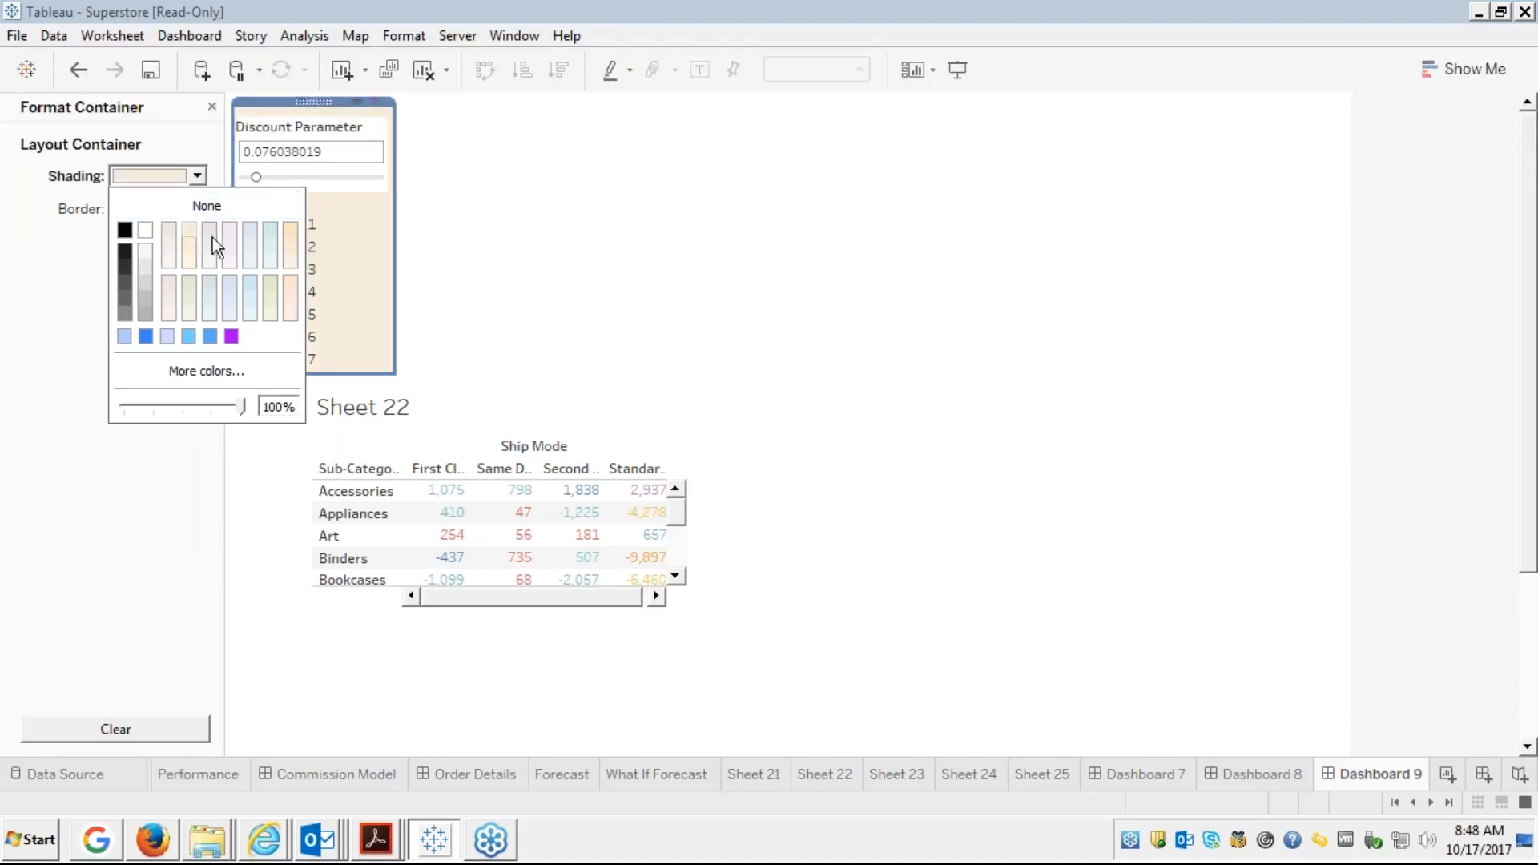
click(555, 300)
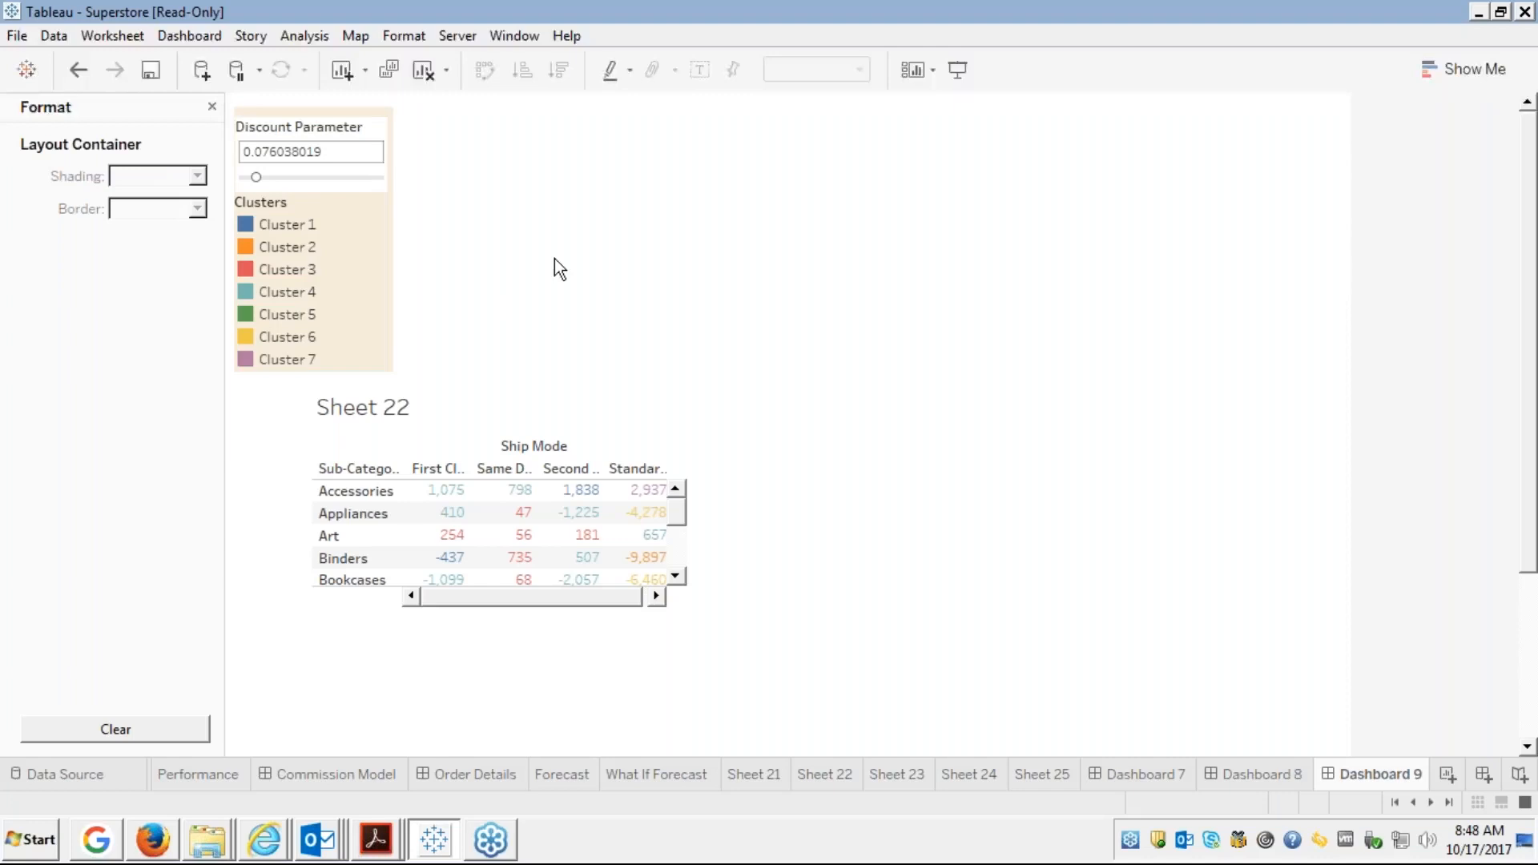
click(488, 442)
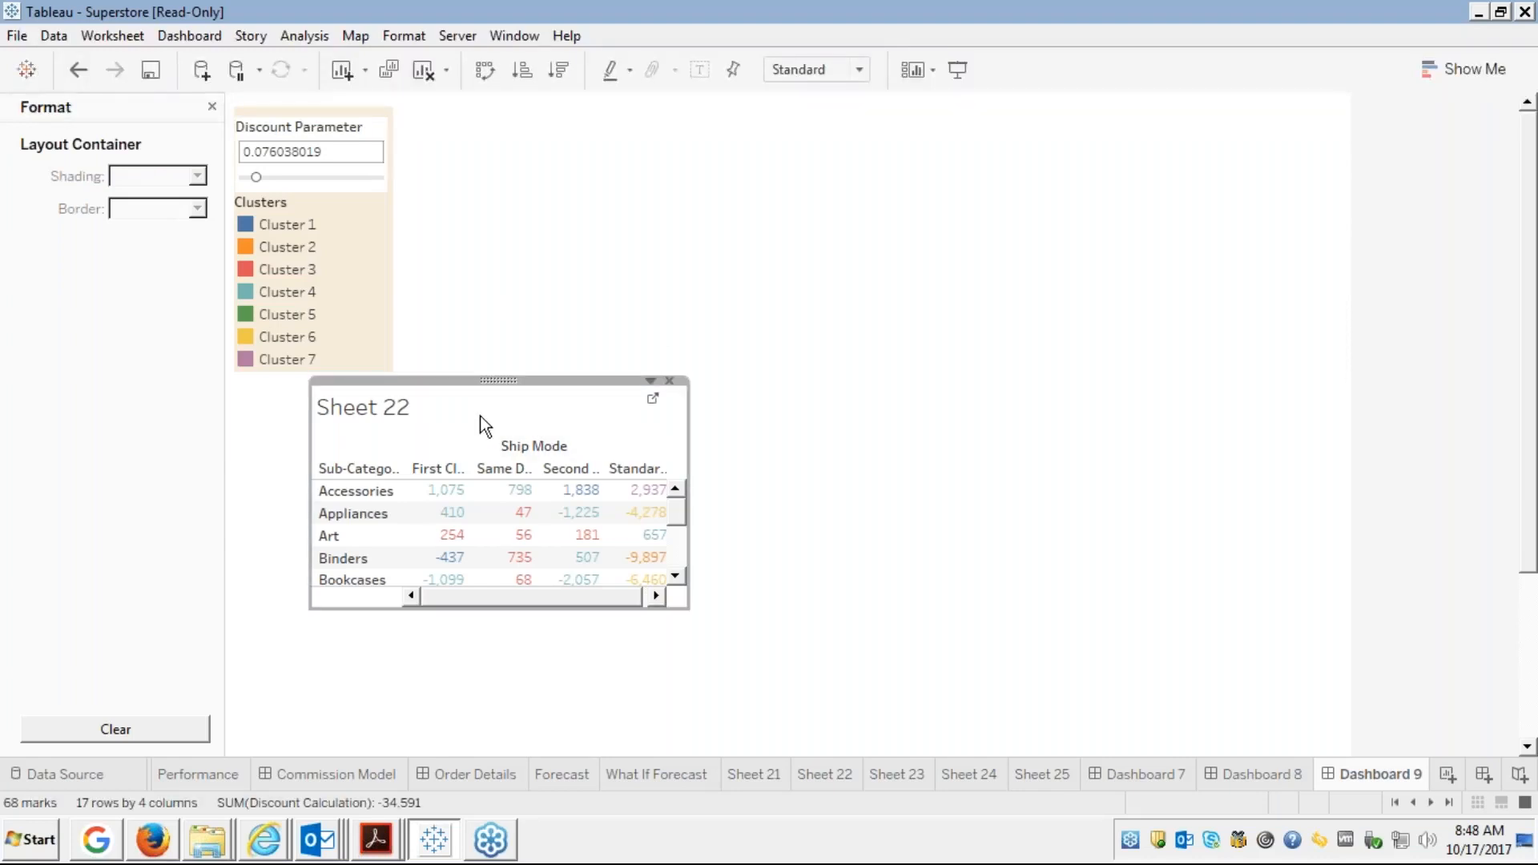
Move Sheet 22 beside the container, make it taller and wider, and hide its title
drag(498, 379, 583, 100)
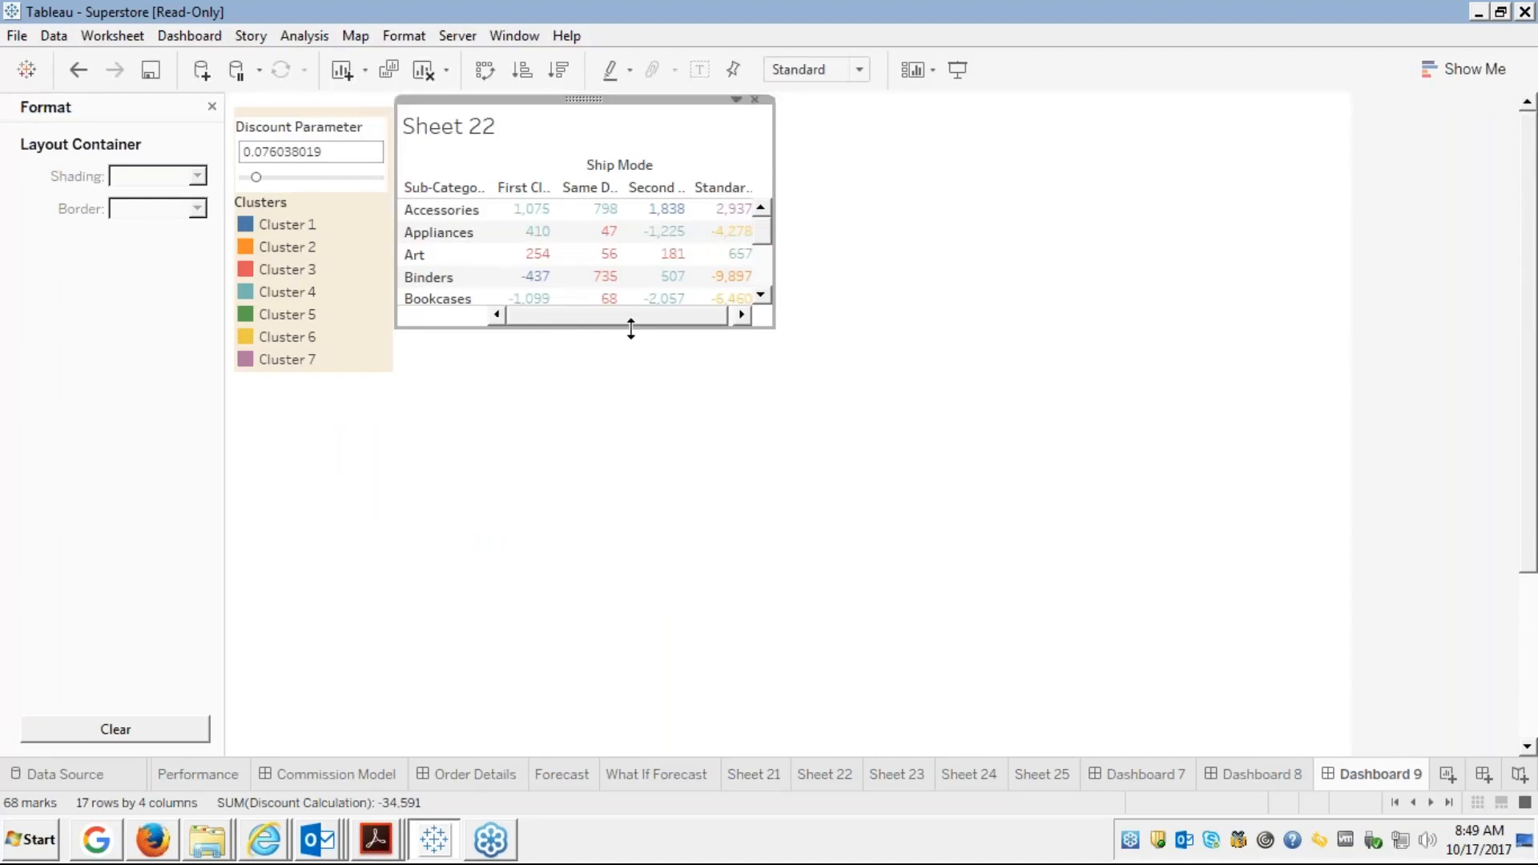
drag(631, 328, 622, 372)
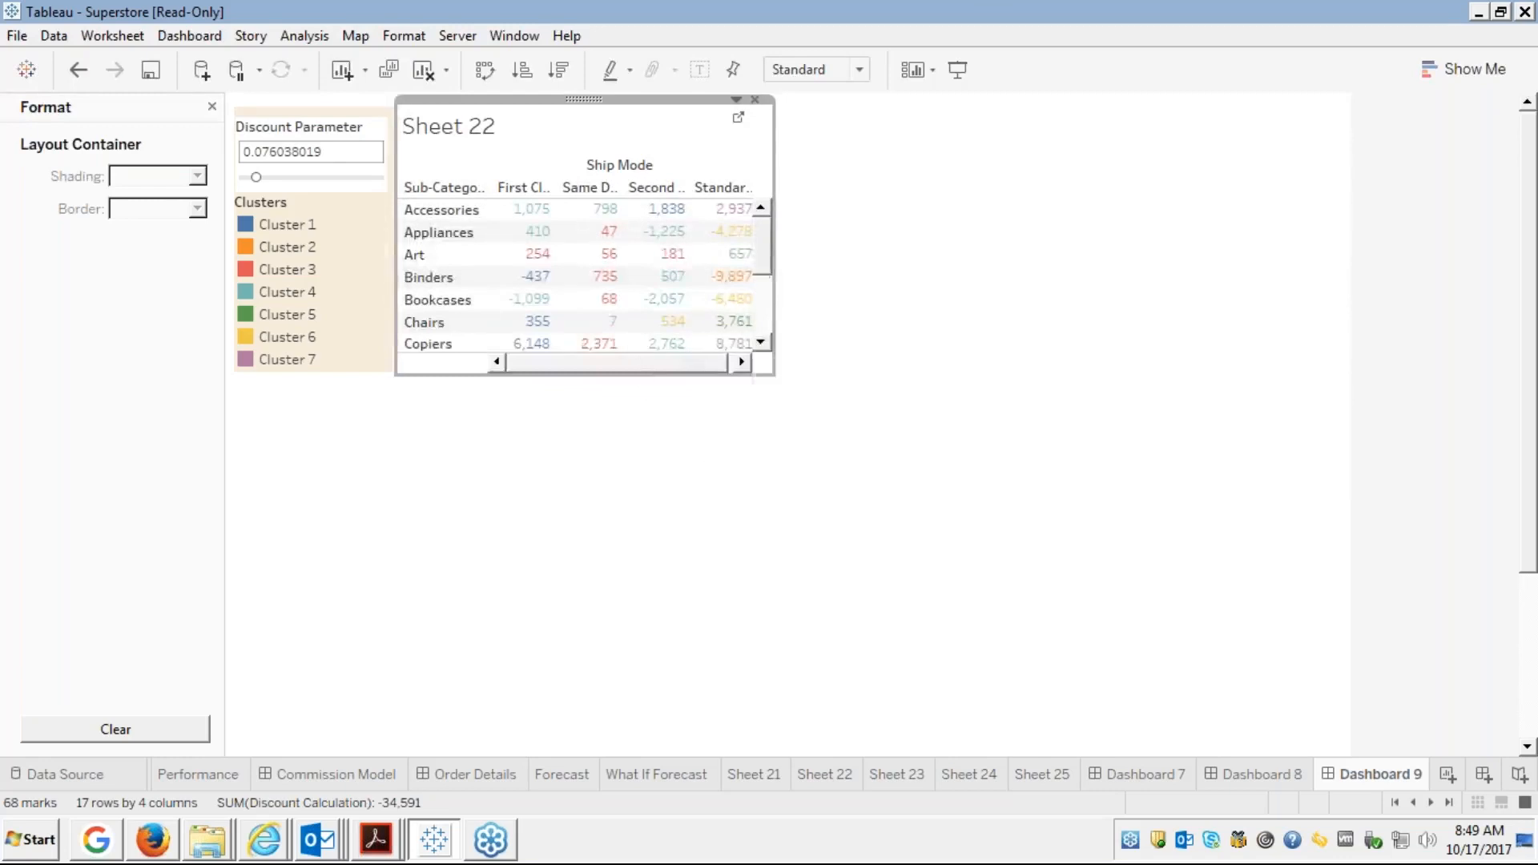
drag(775, 269, 839, 258)
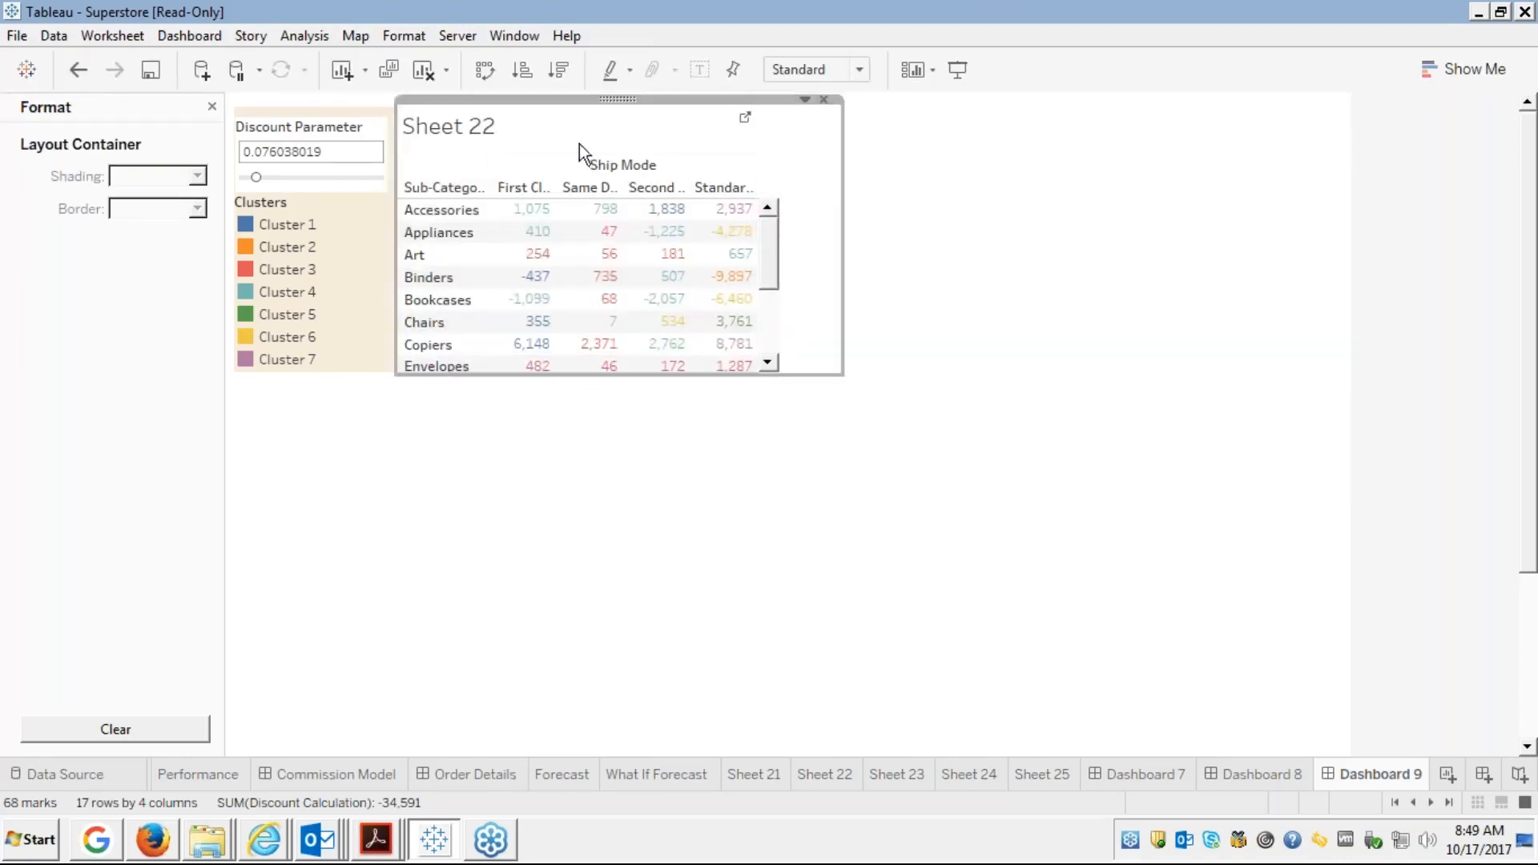
right_click(546, 120)
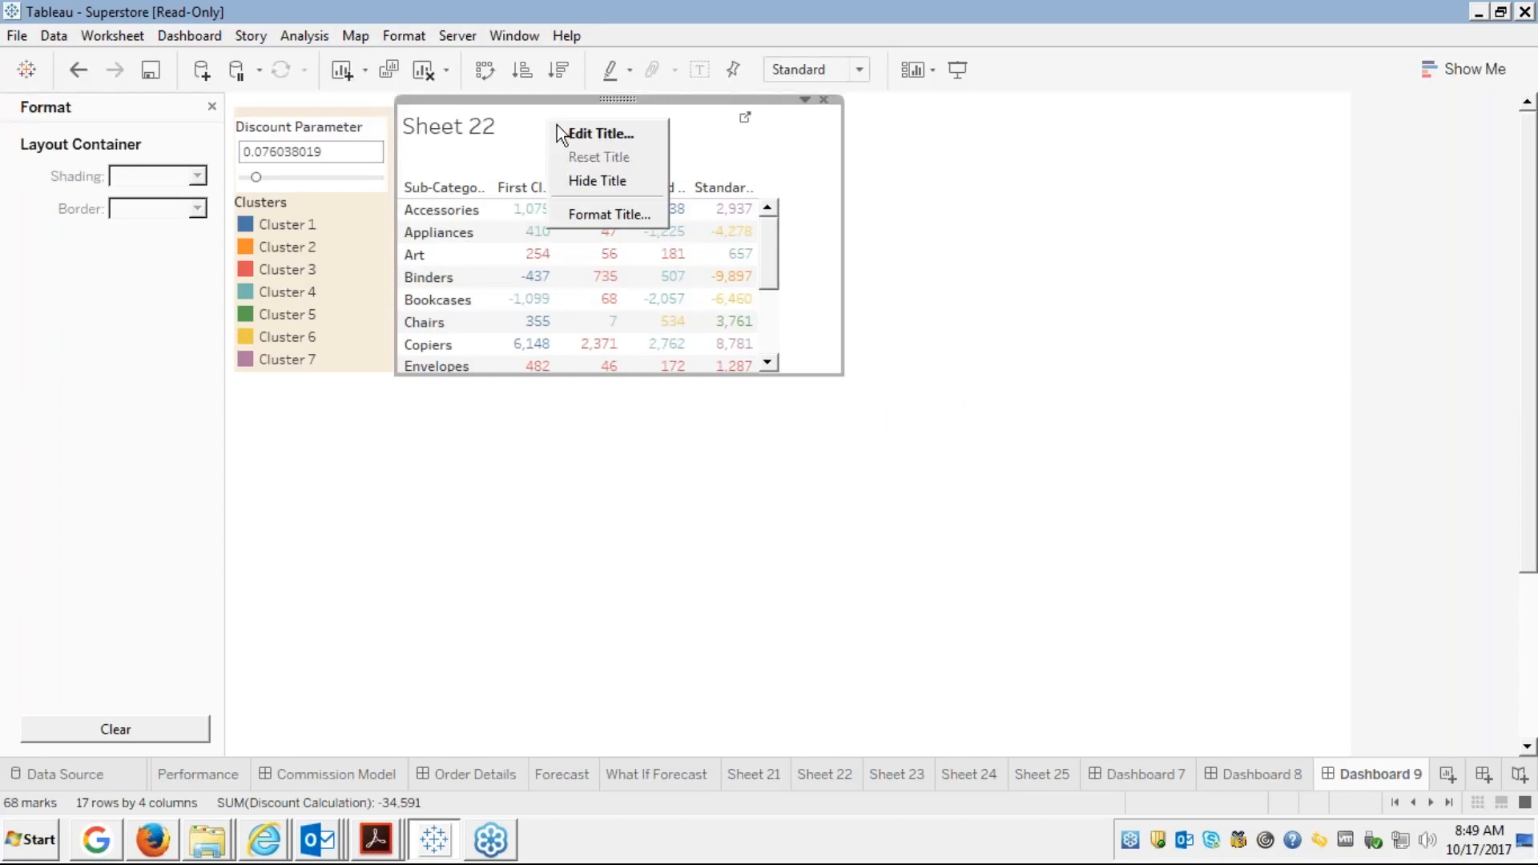
click(602, 182)
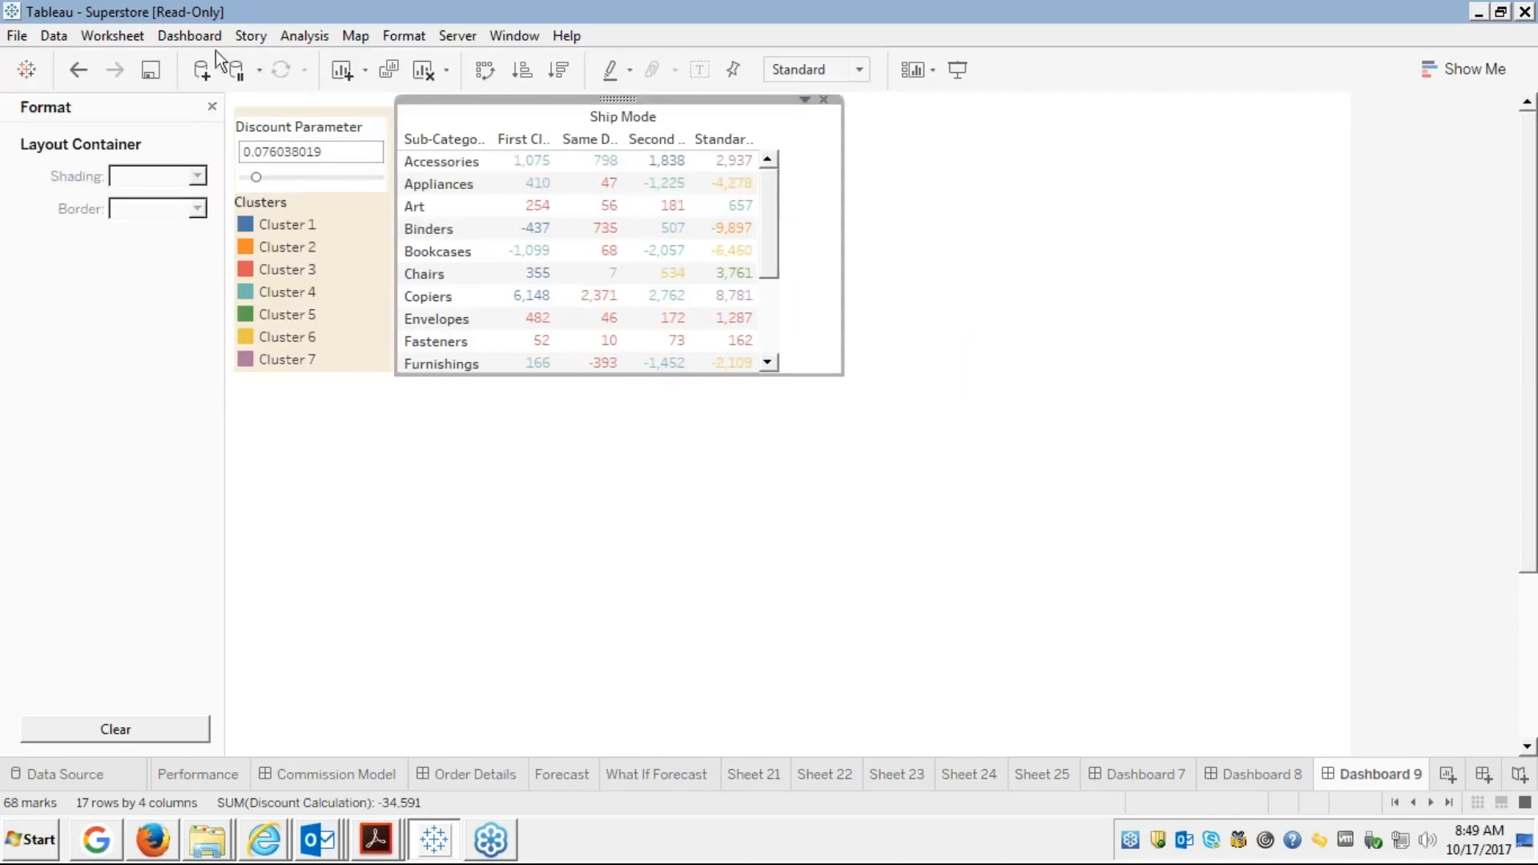
Add a floating text box reading 'This dashboard is about tableAU INTRODUCTION'
click(211, 107)
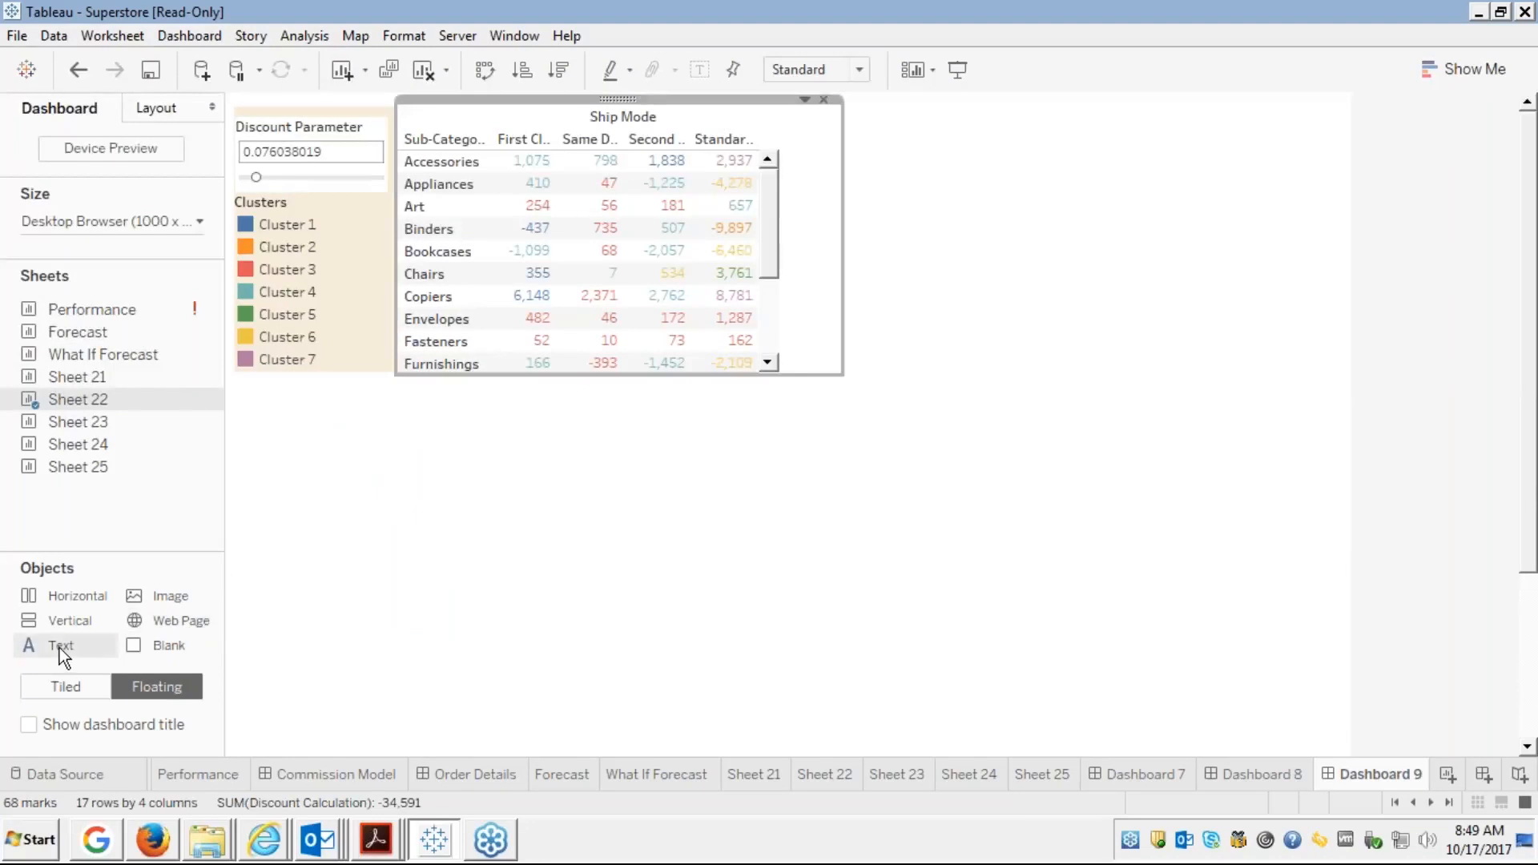
drag(59, 648, 828, 120)
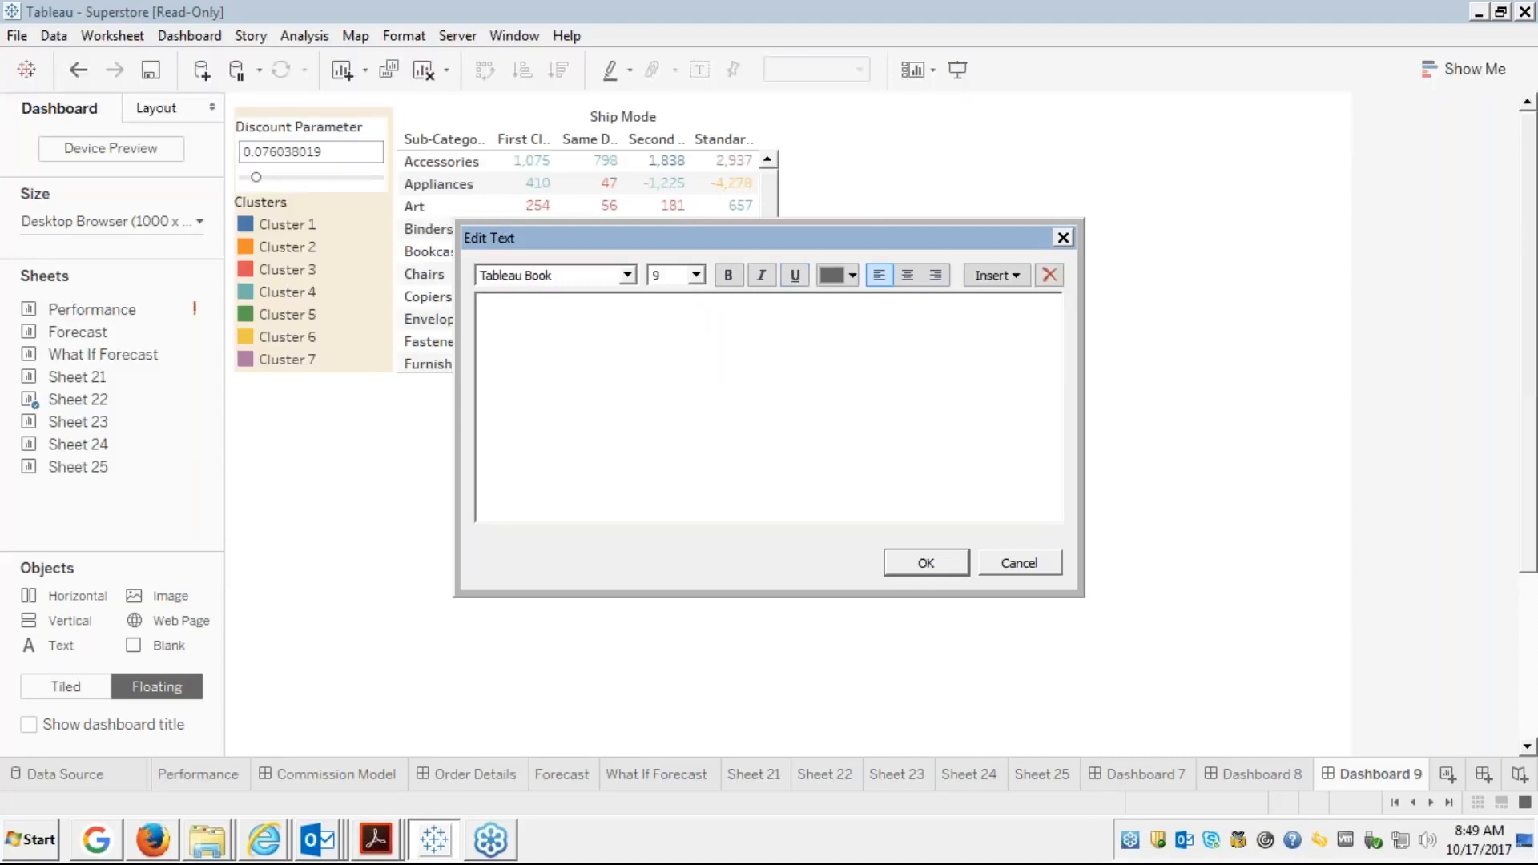
text(This dashboard is about table)
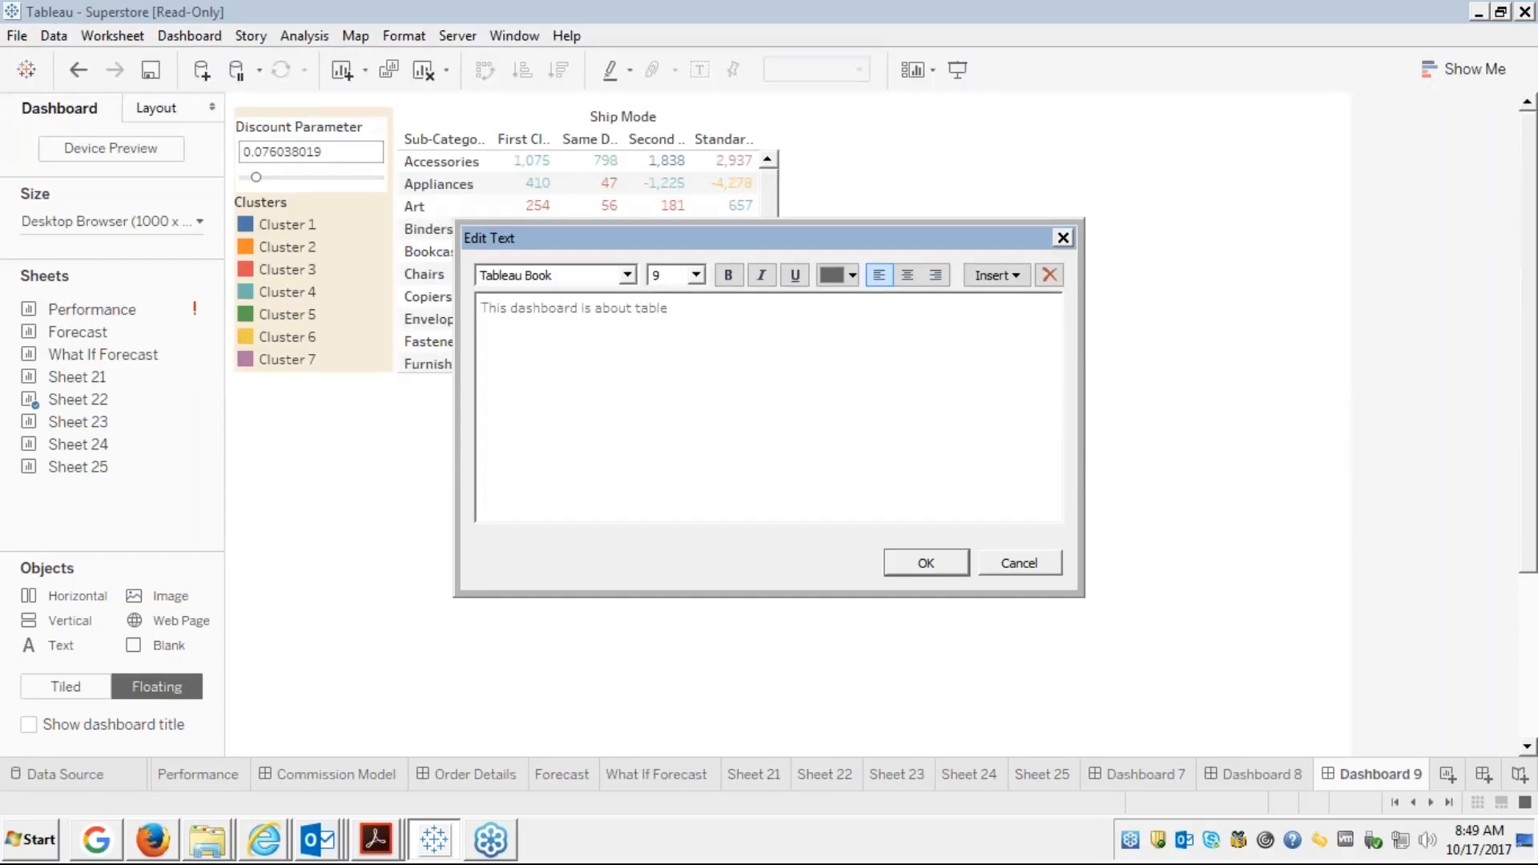
text(AU INTRODUCTION)
Correct 'tableAU' to 'tableau' in the text box and confirm it
click(678, 306)
key(BackSpace)
key(Delete)
text(AU)
key(shift+Left)
key(shift+Left)
key(BackSpace)
text(au)
click(915, 559)
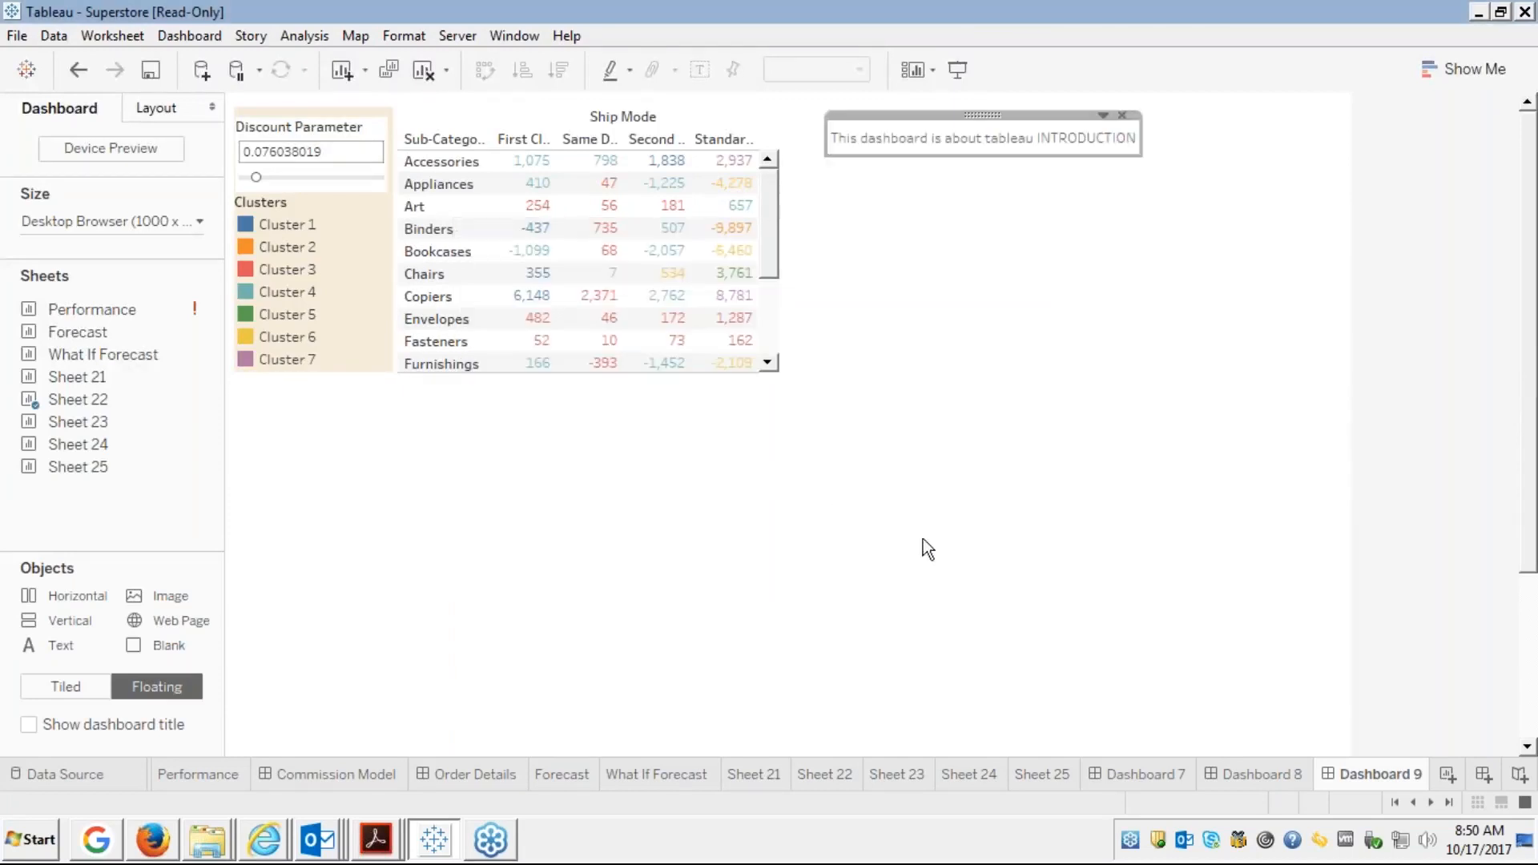
click(895, 270)
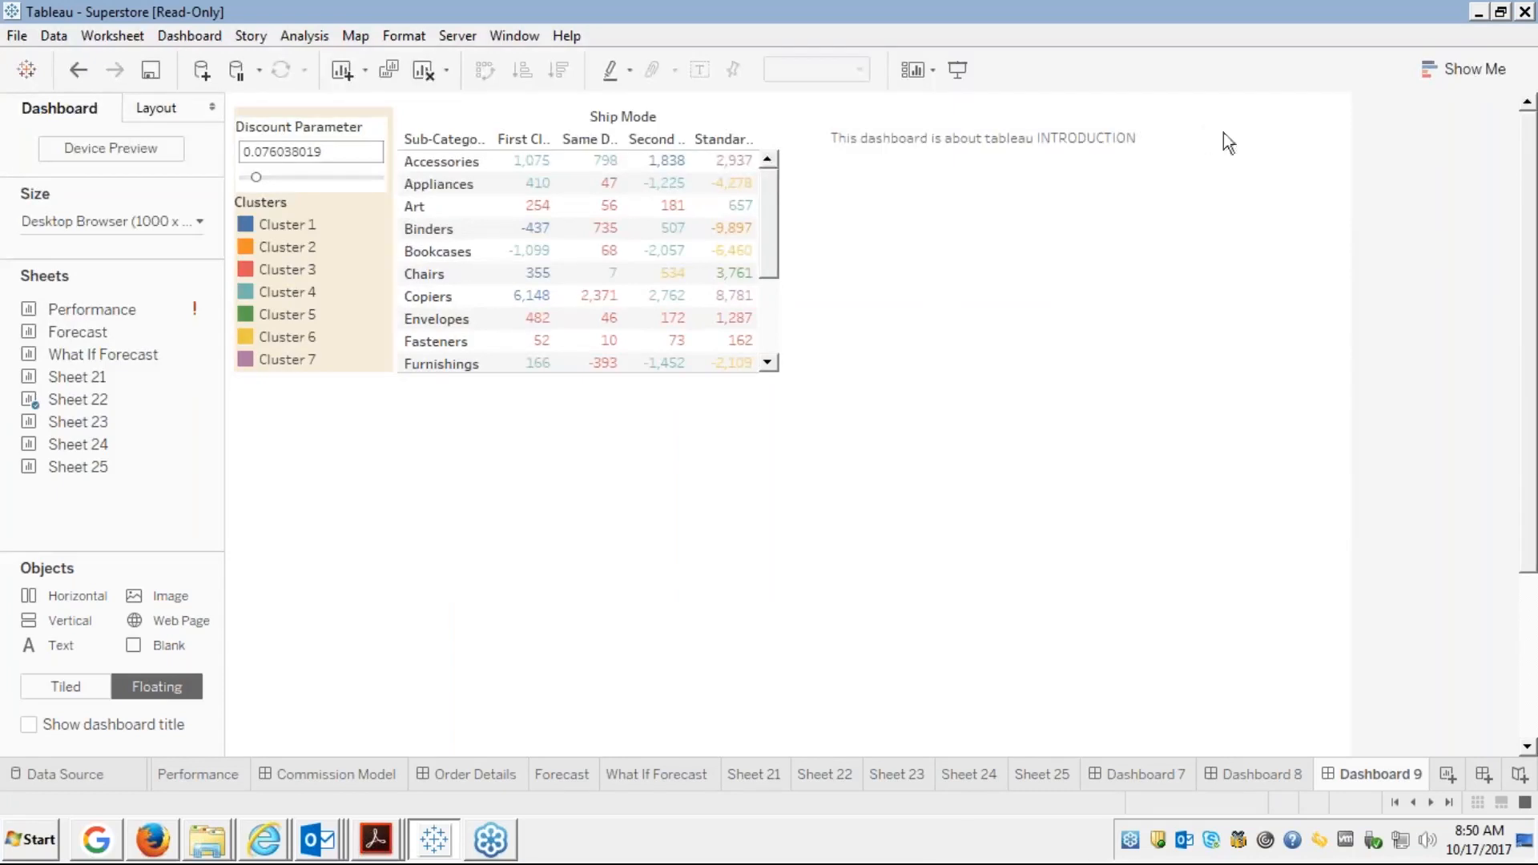
click(1088, 138)
right_click(1088, 138)
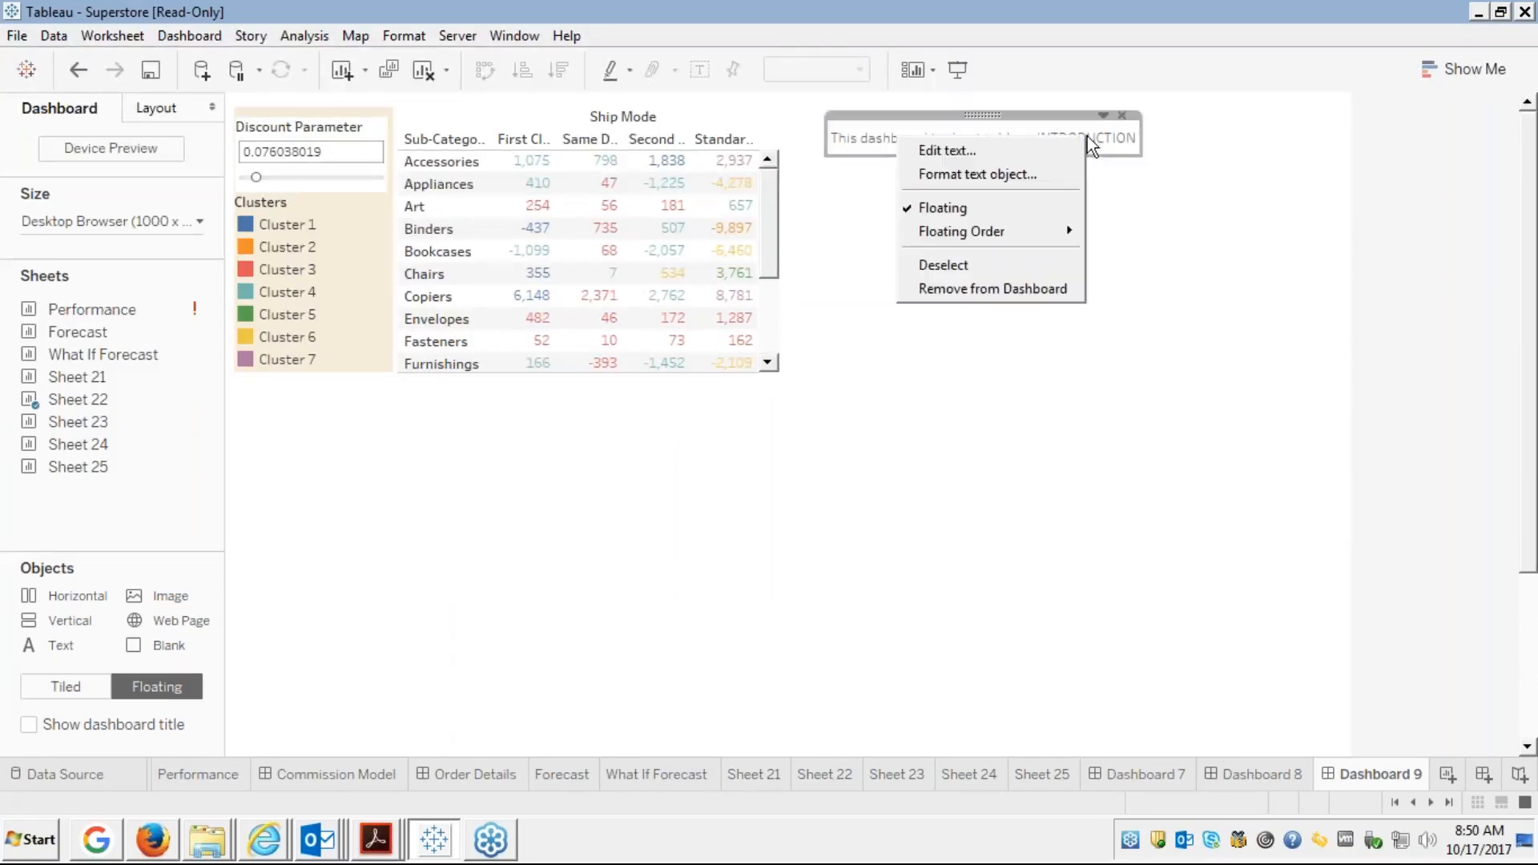
click(986, 150)
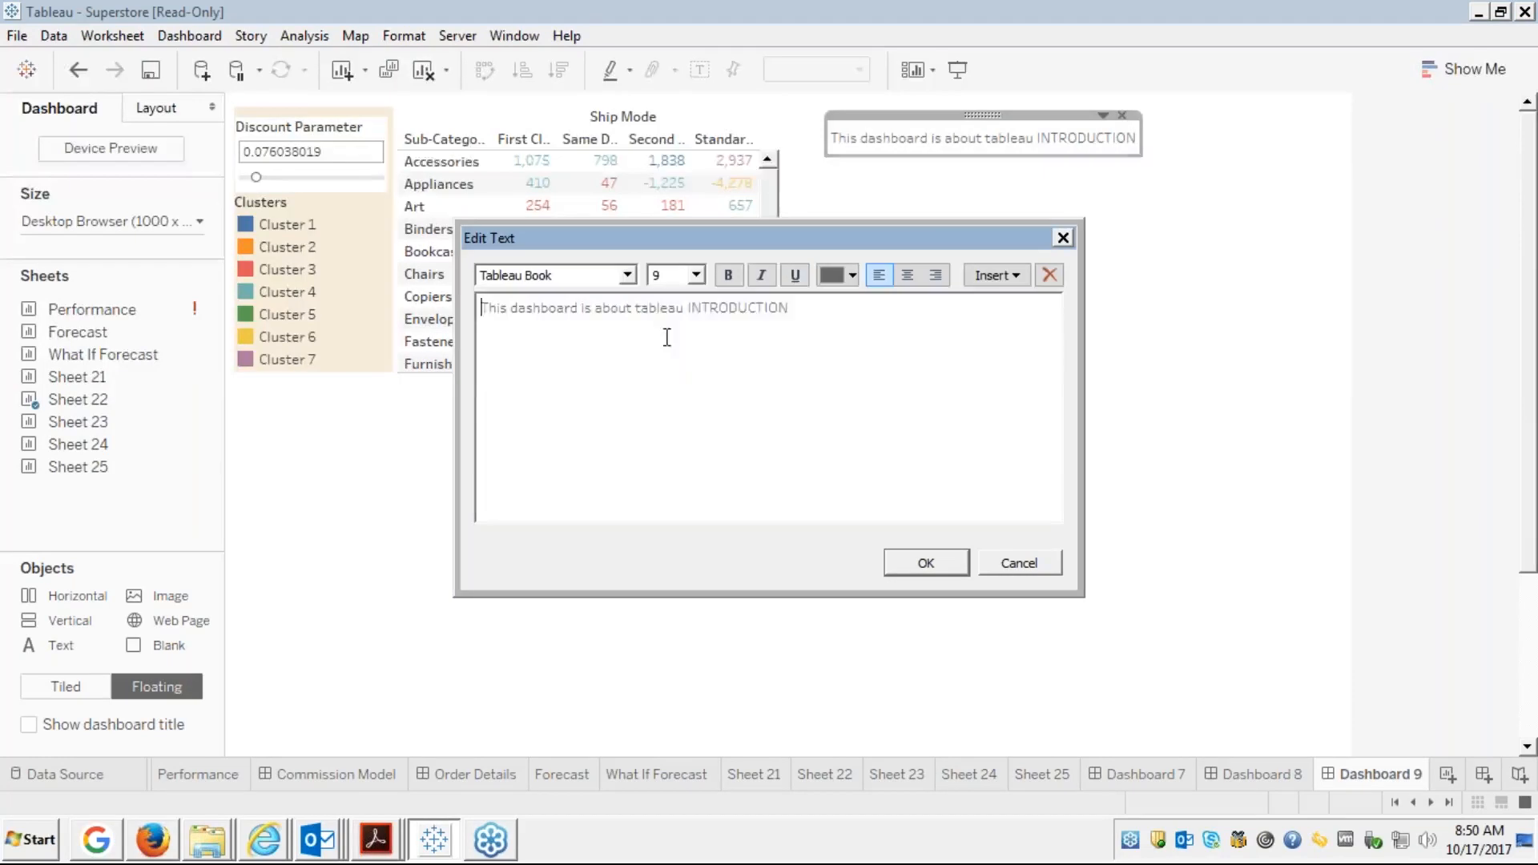
key(ctrl+a)
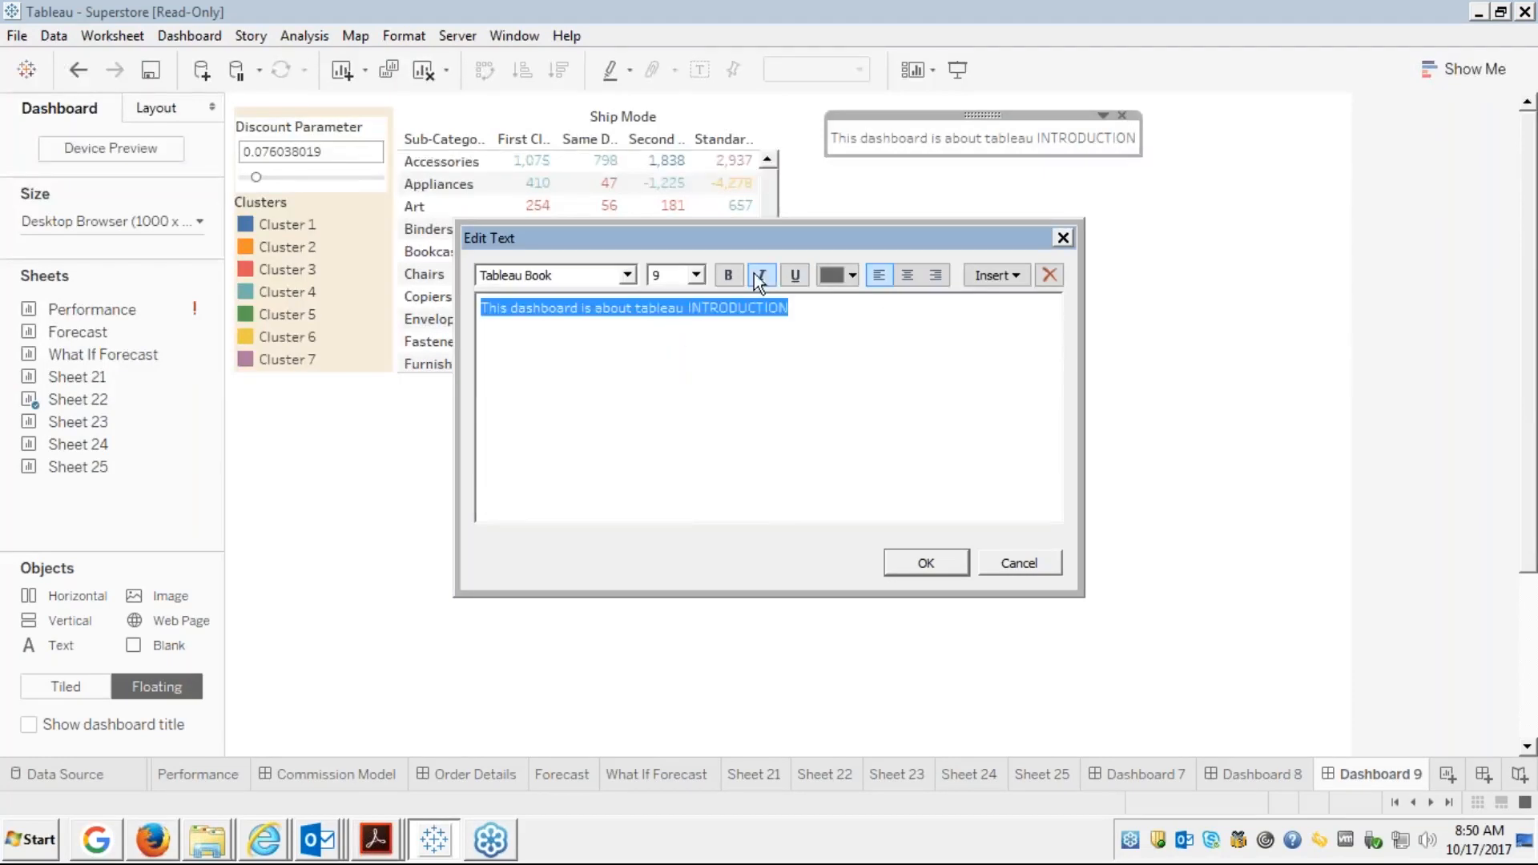
click(729, 275)
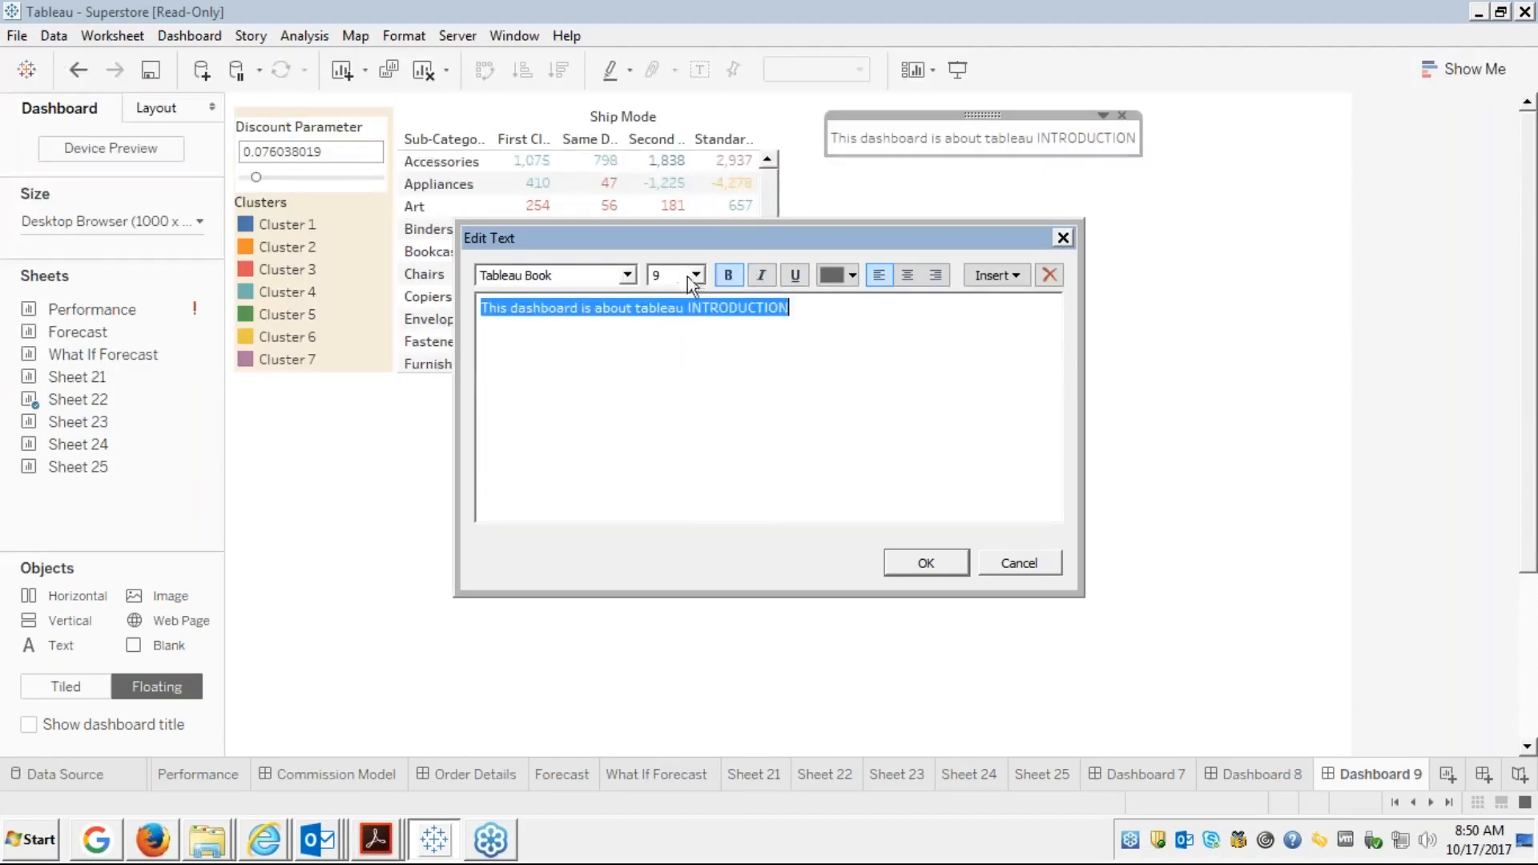
click(618, 276)
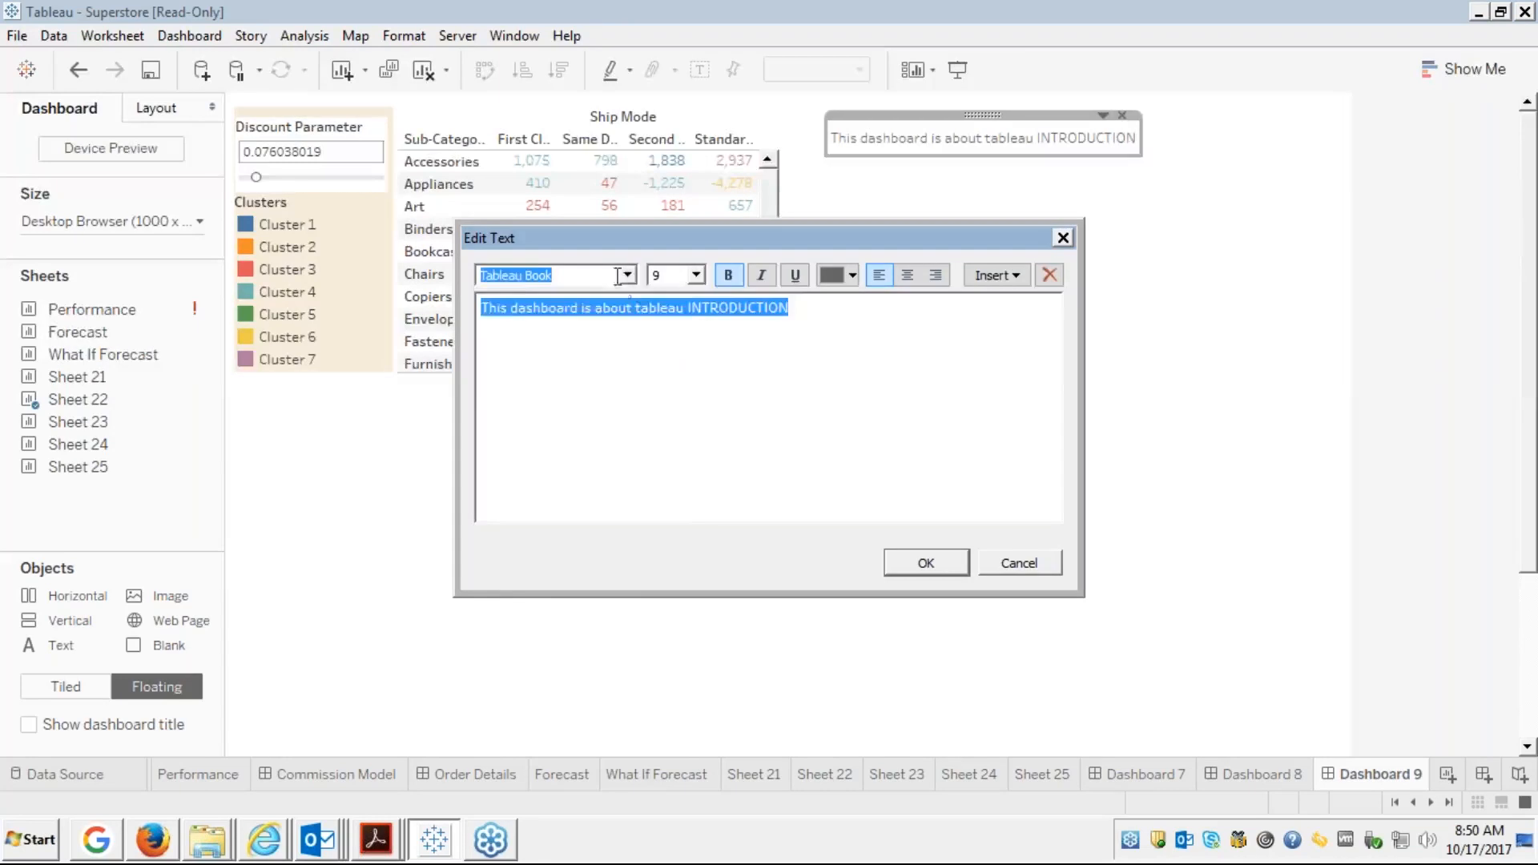
click(626, 276)
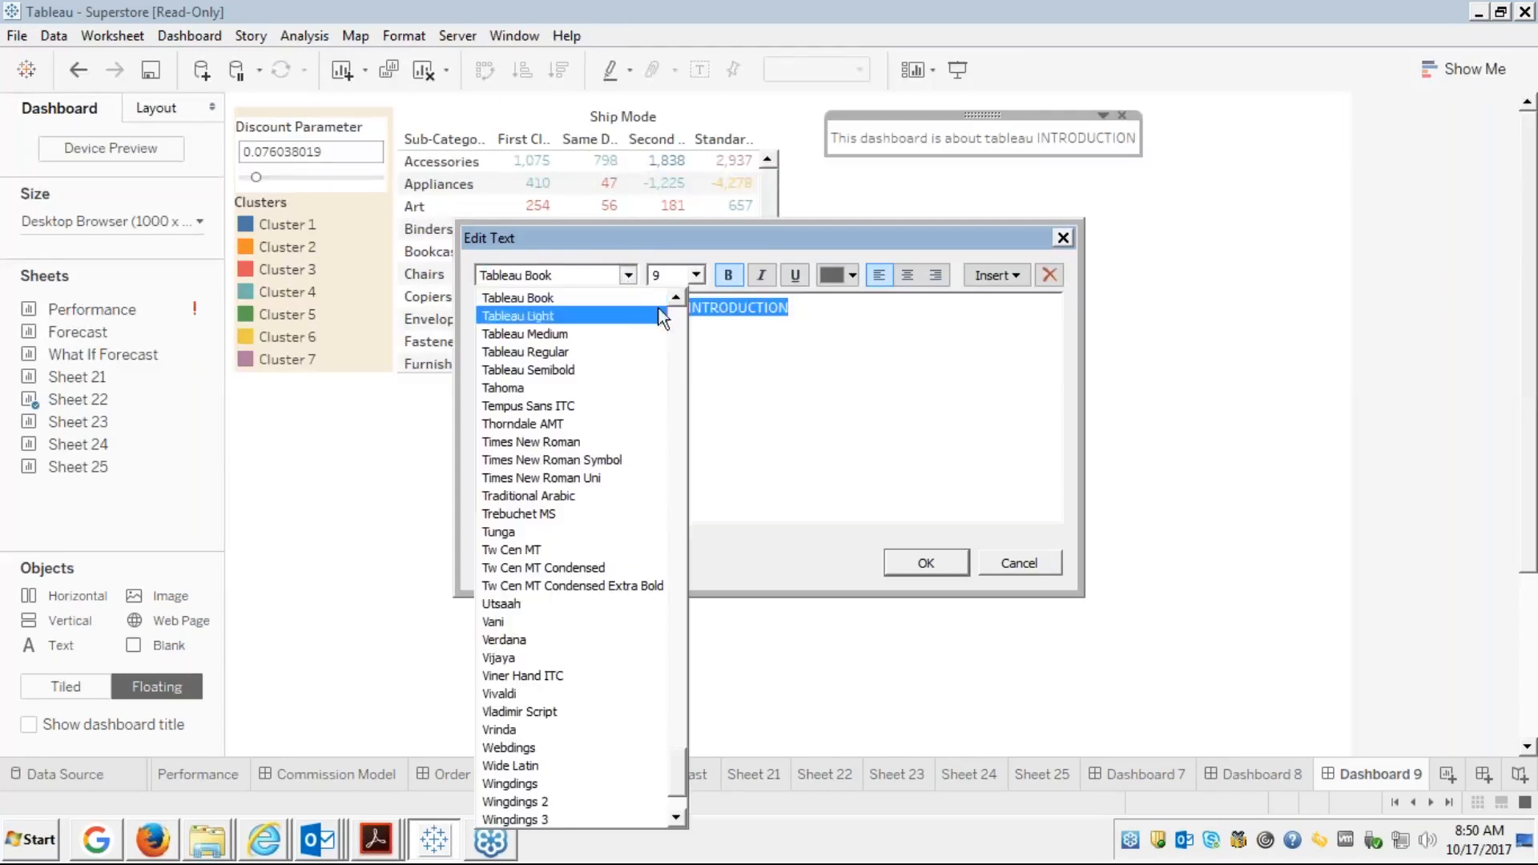
click(789, 425)
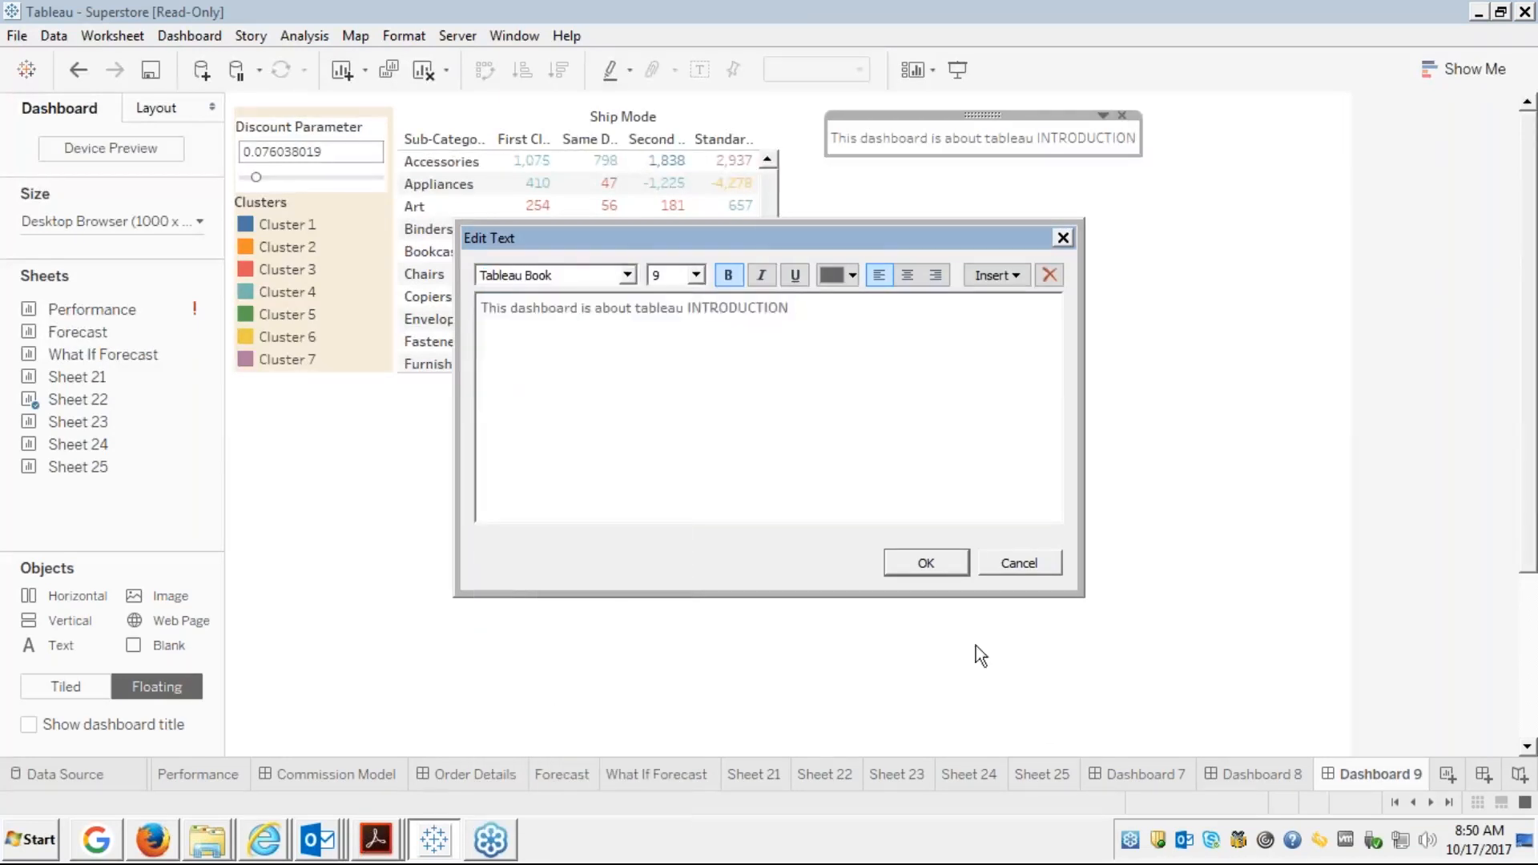
click(1012, 556)
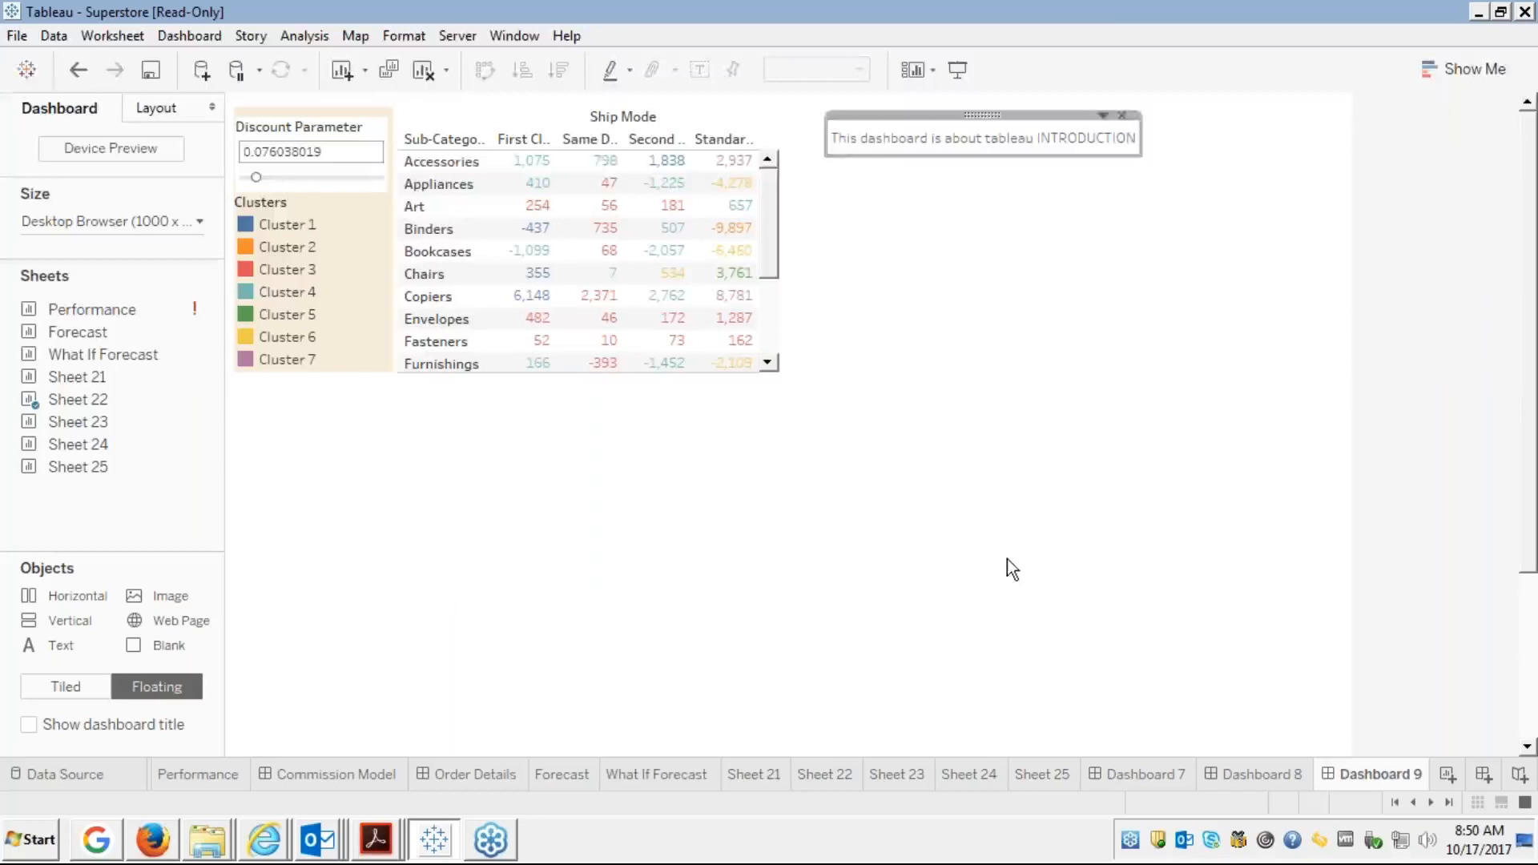
click(795, 474)
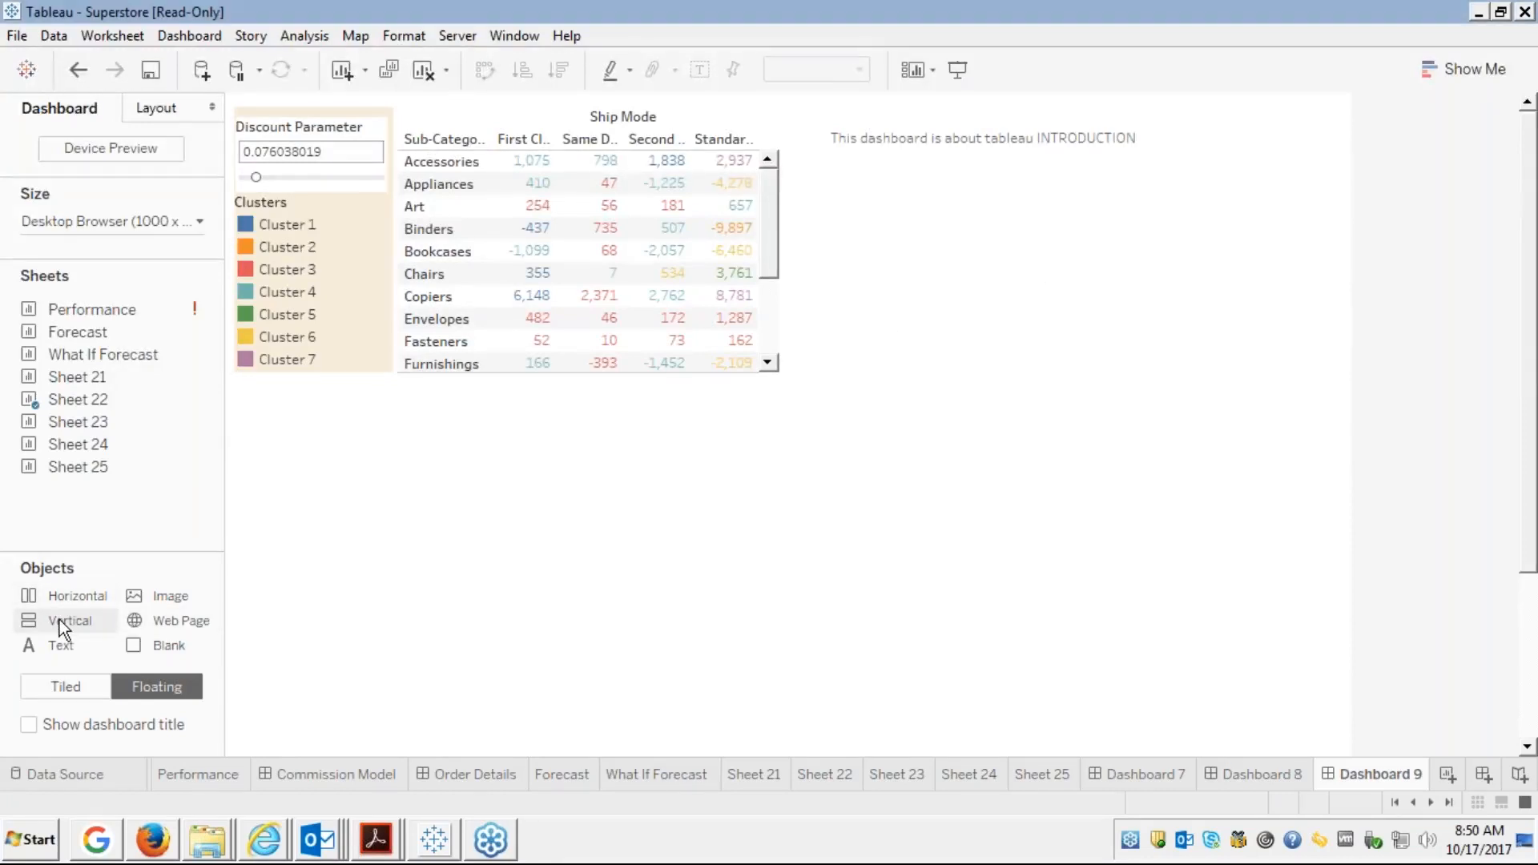
Try a Vertical container with the Sheet 23 scatter plot, remove both, then show Dashboard 7
drag(60, 619, 253, 410)
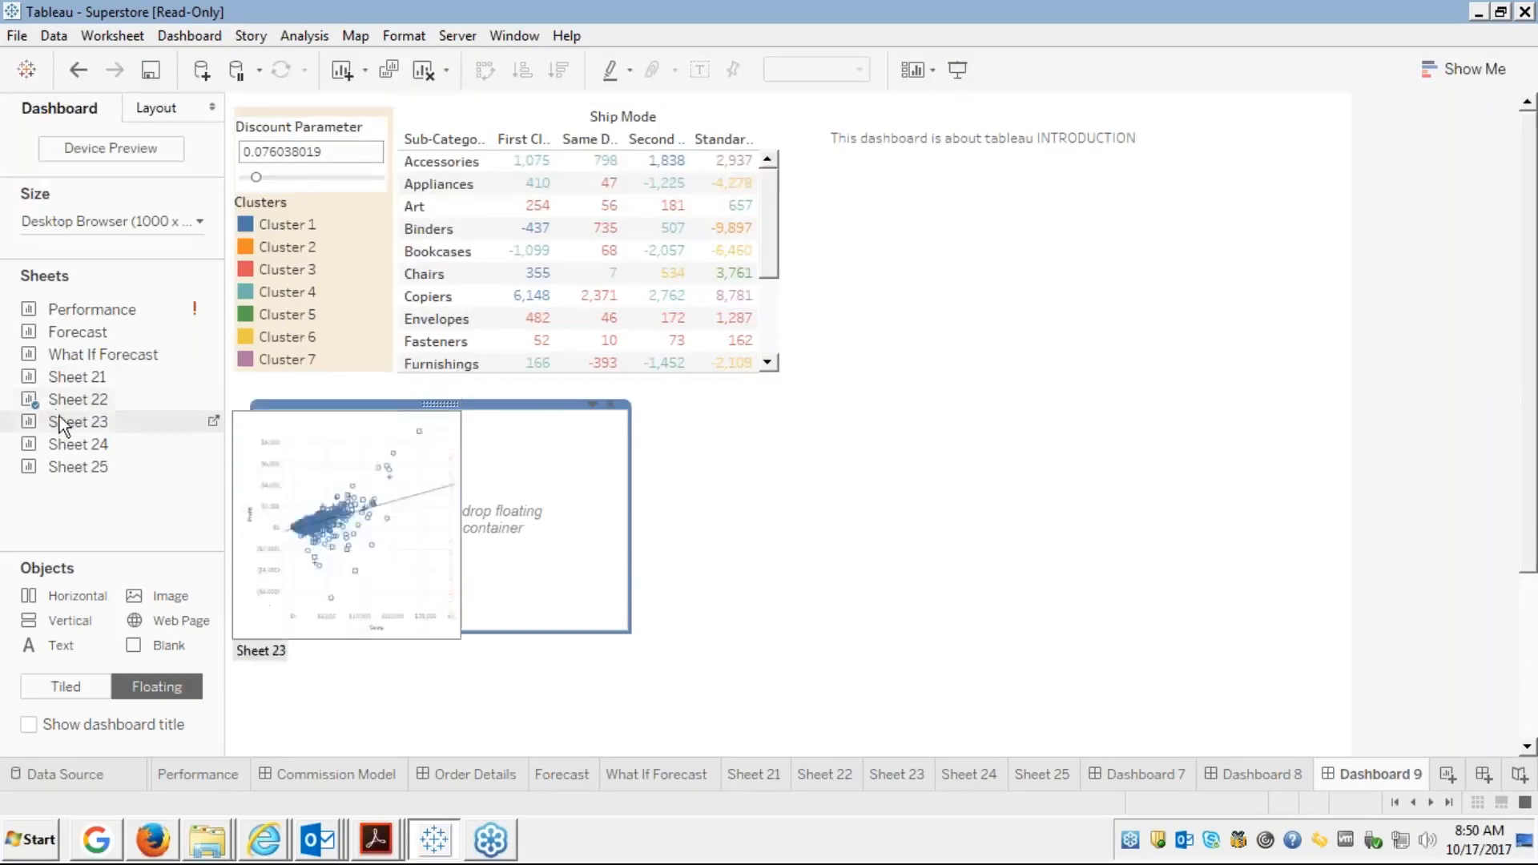
drag(66, 422, 317, 423)
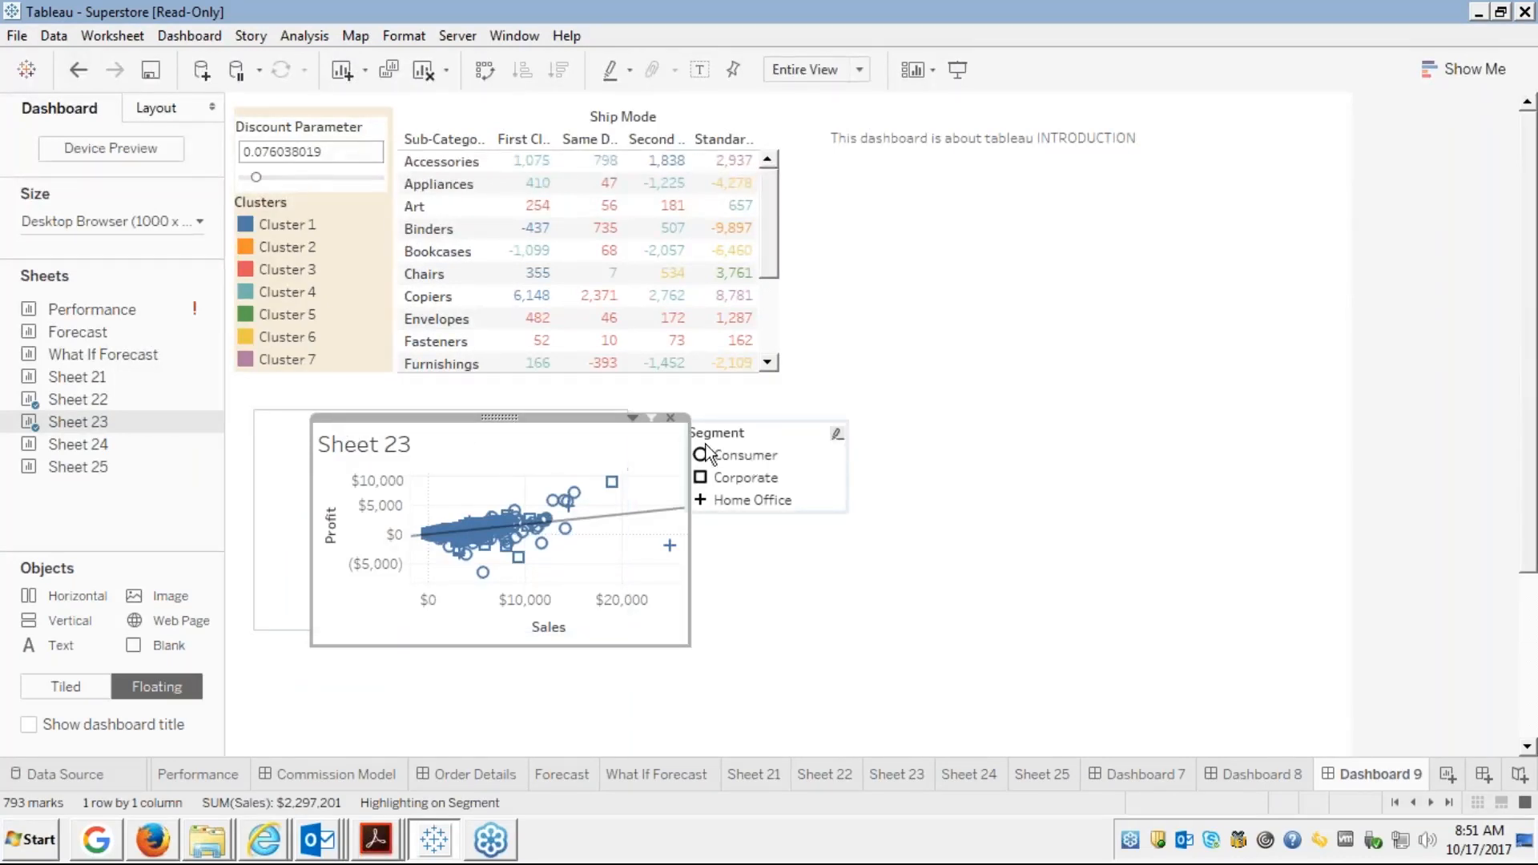
click(668, 419)
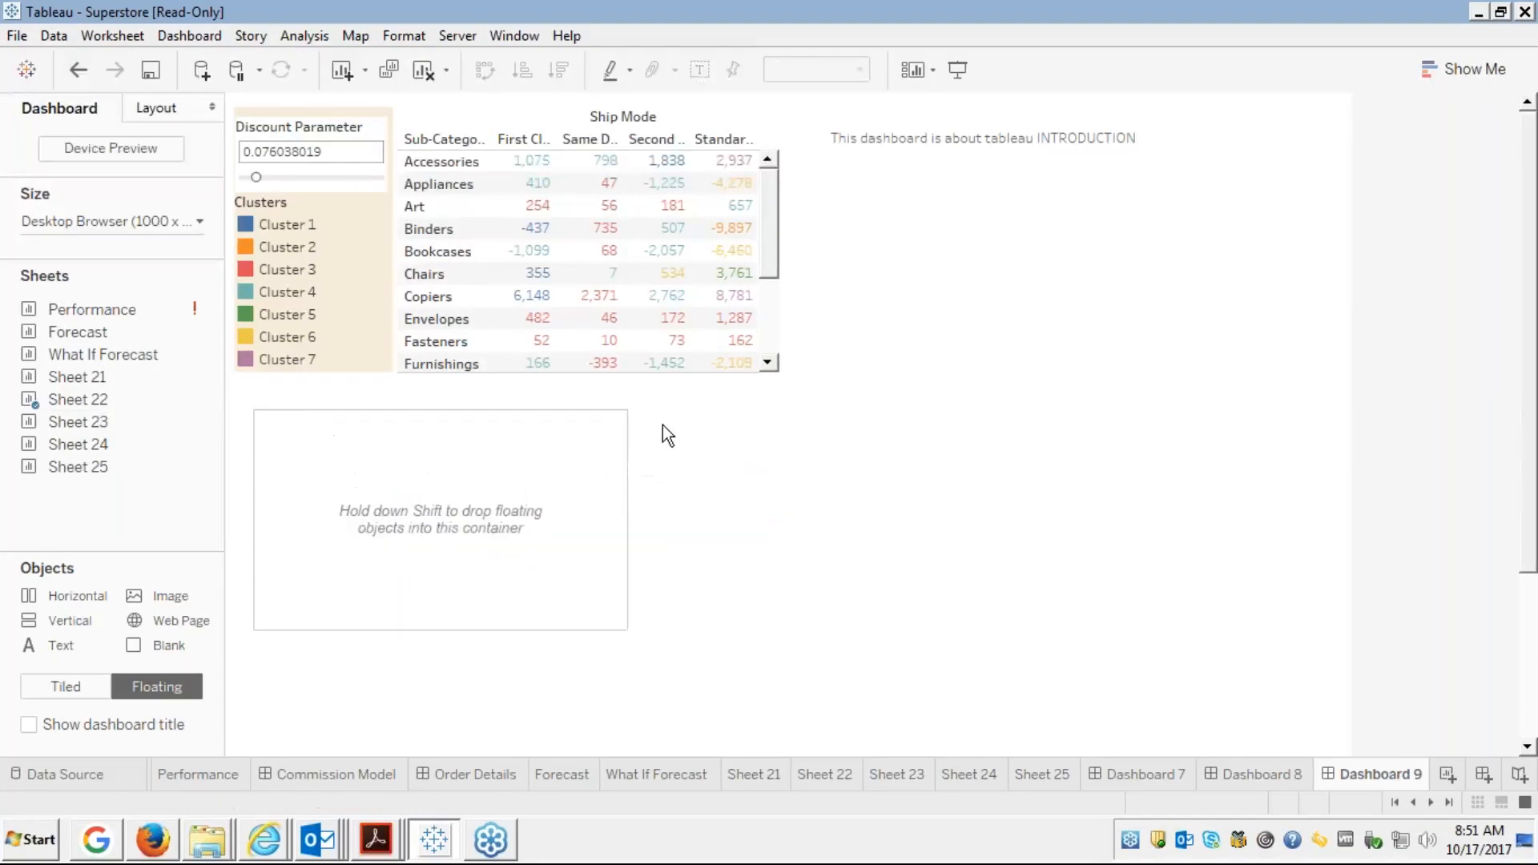
click(480, 439)
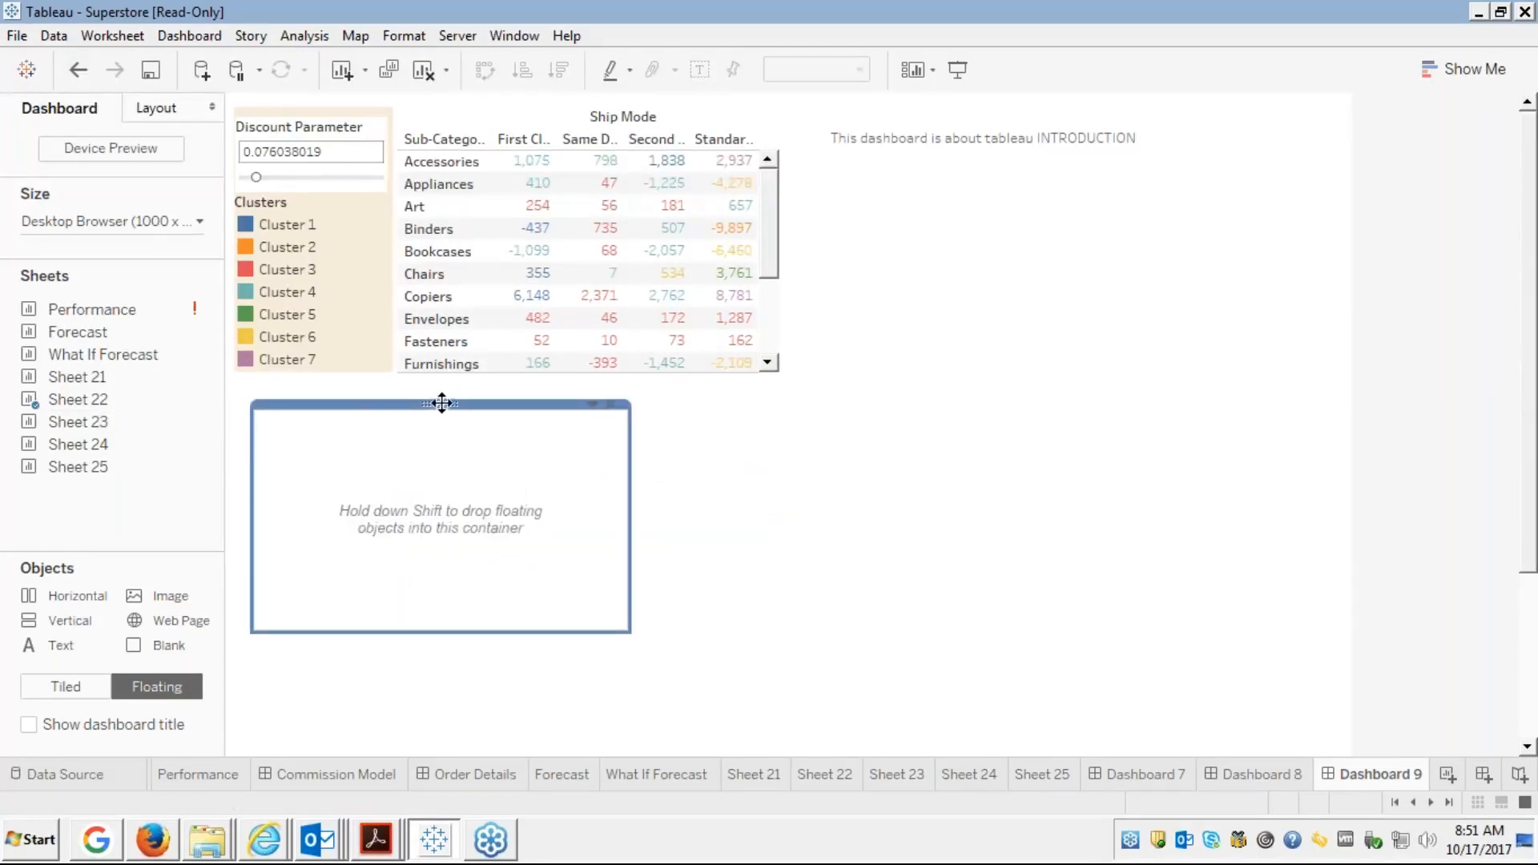
drag(253, 403, 232, 382)
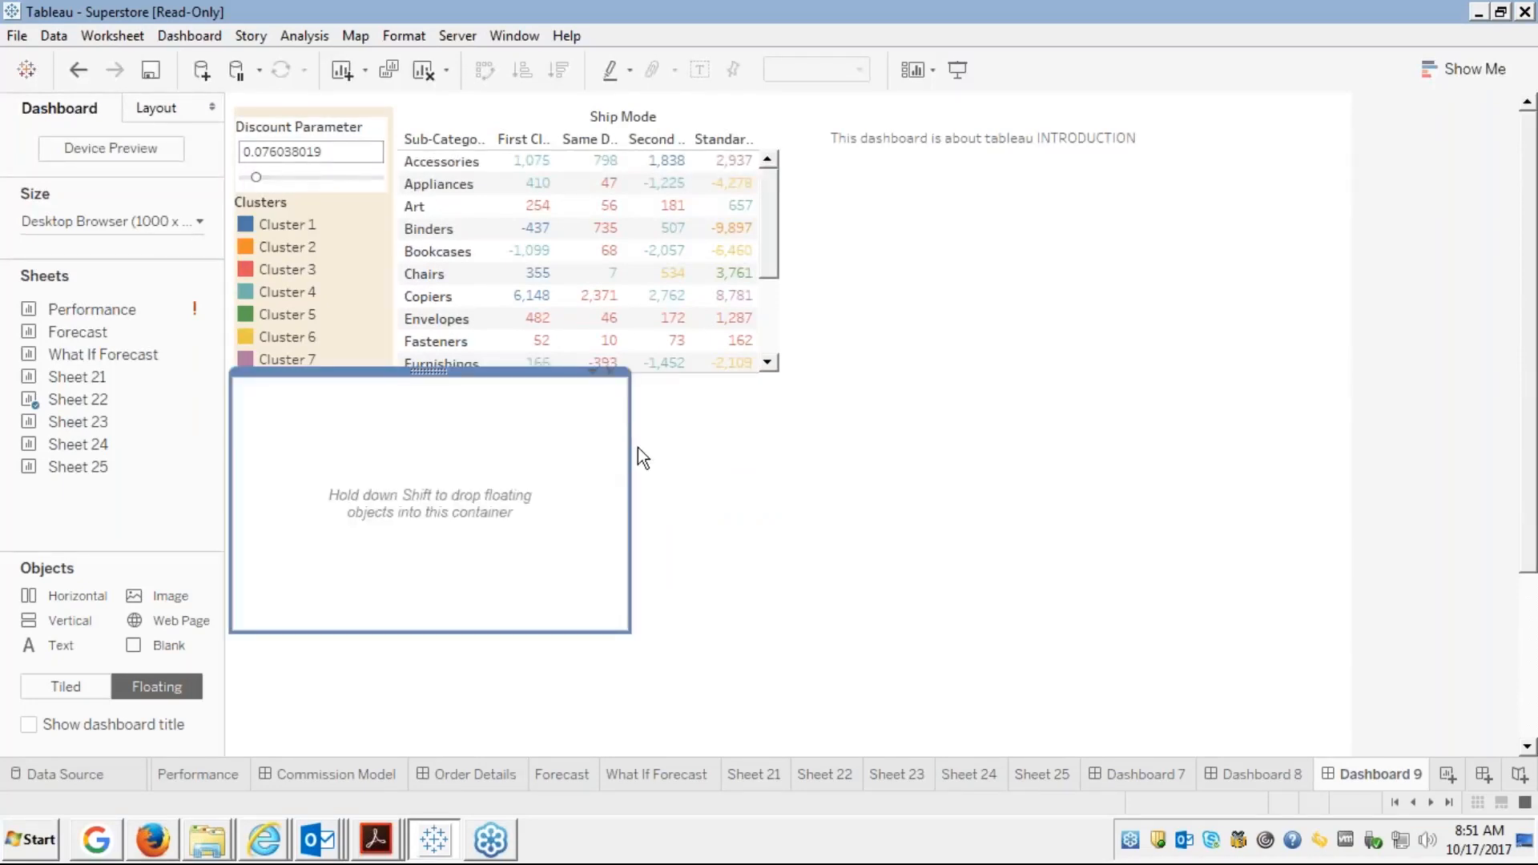
click(613, 373)
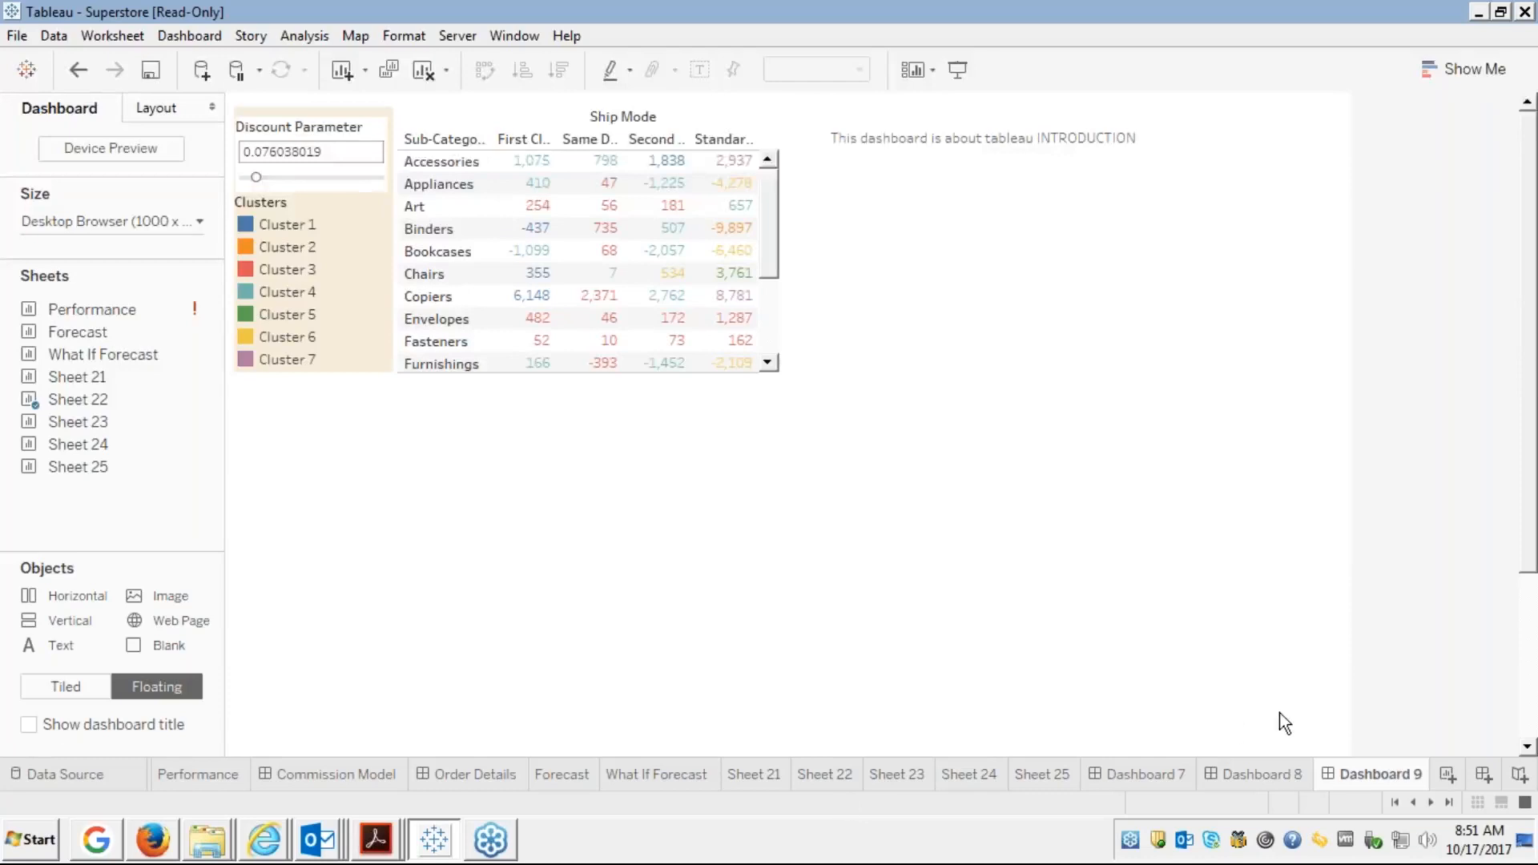
click(1114, 773)
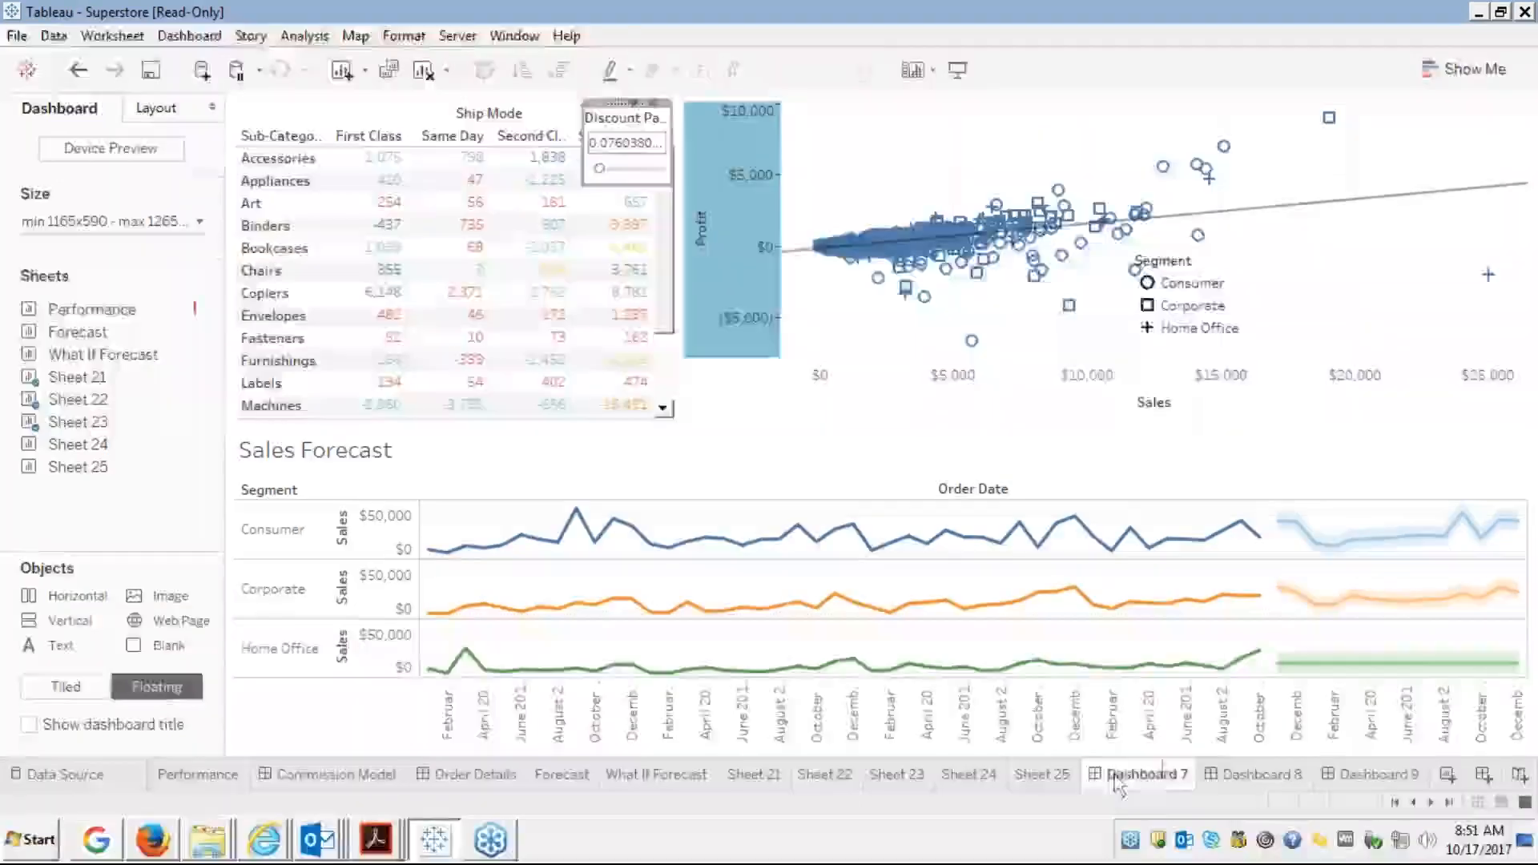
Show the Dashboard 7 title and remove the floating discount parameter control
click(30, 724)
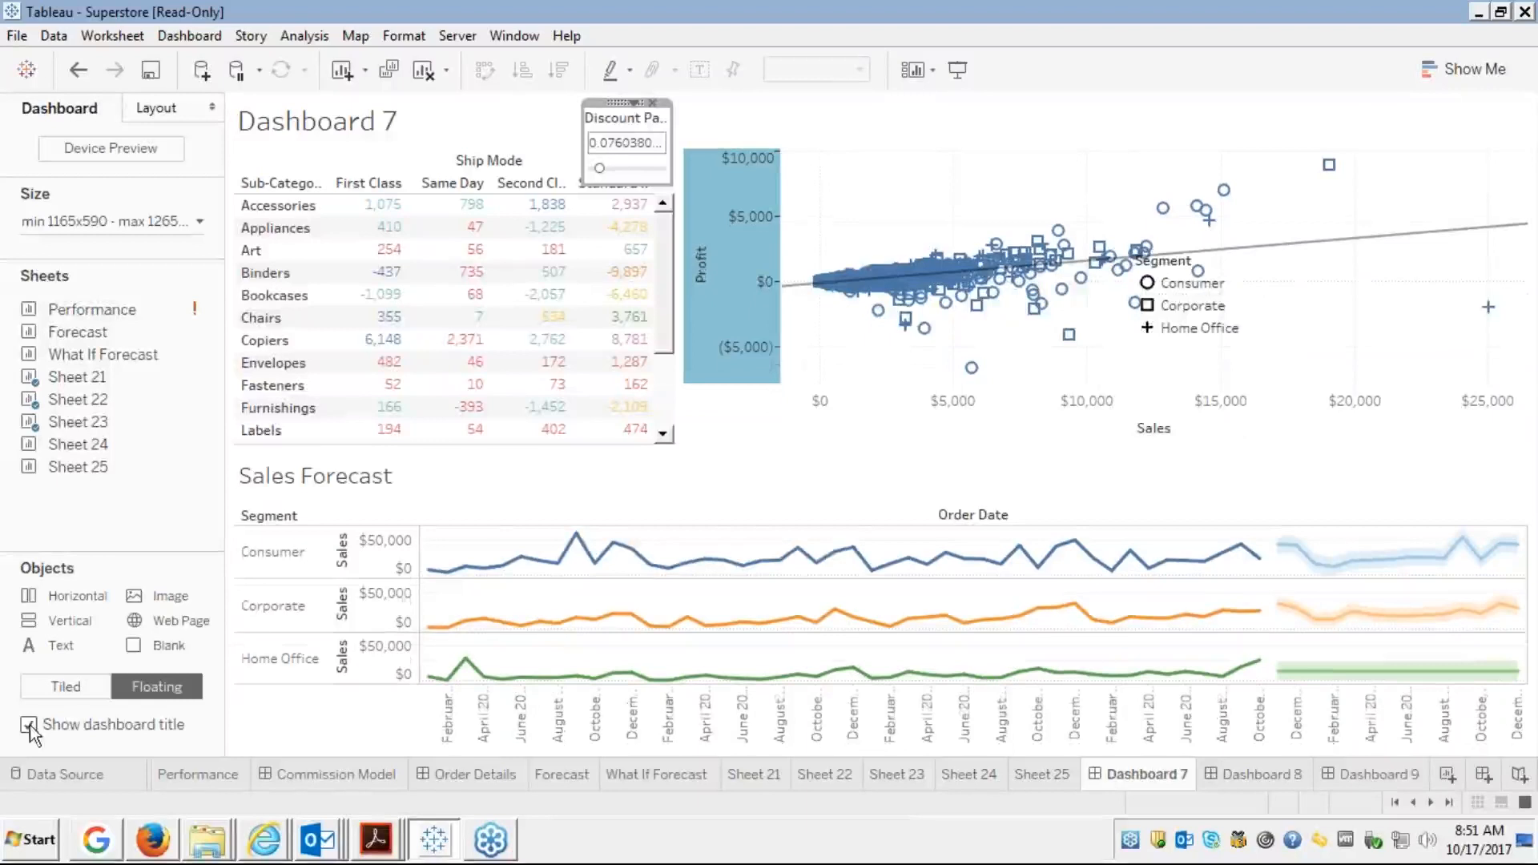
click(652, 104)
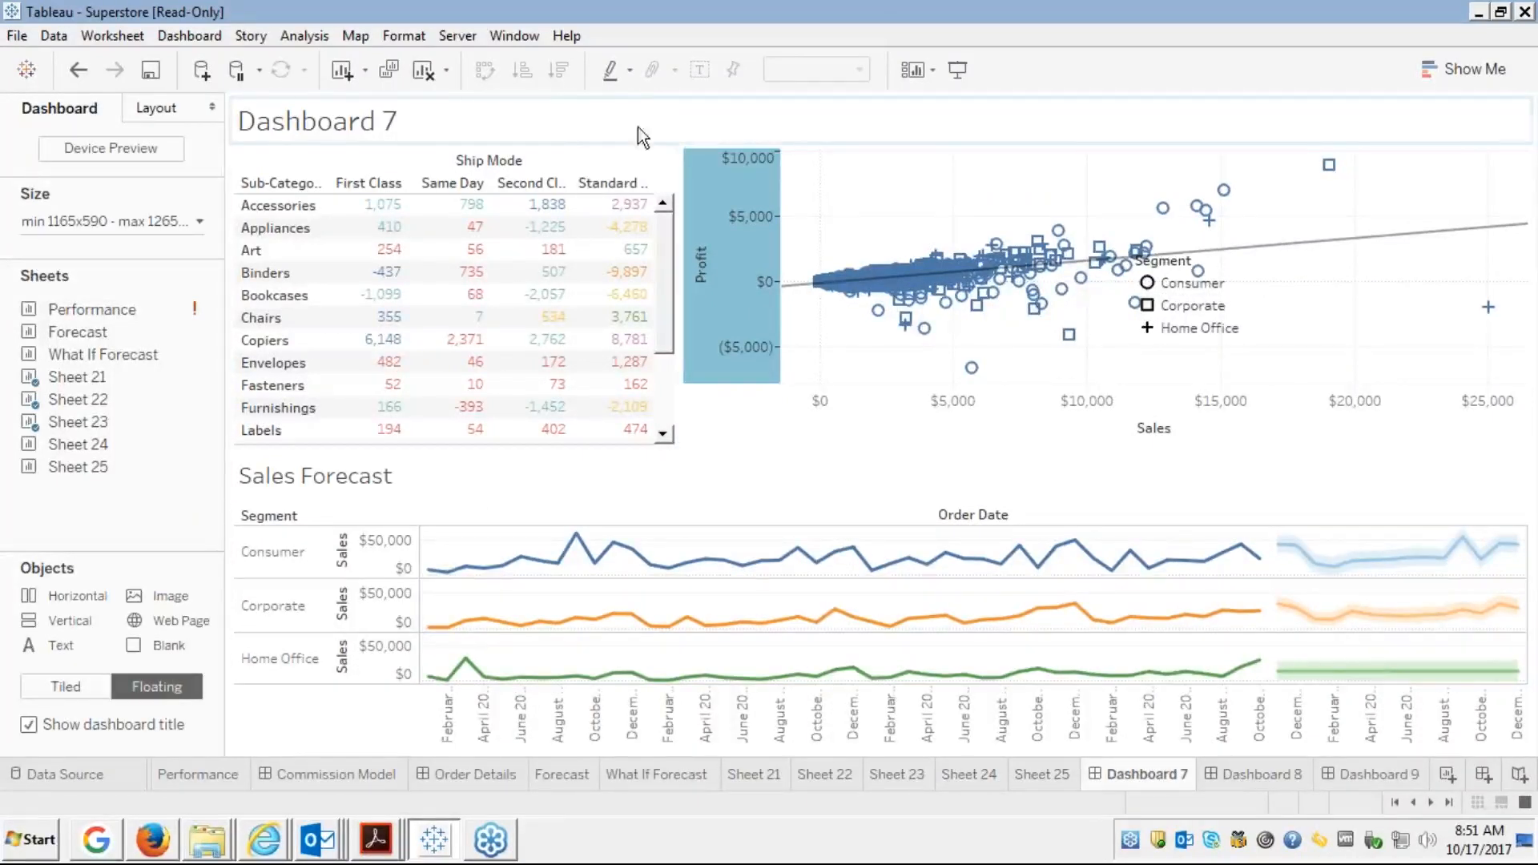
click(408, 160)
click(444, 125)
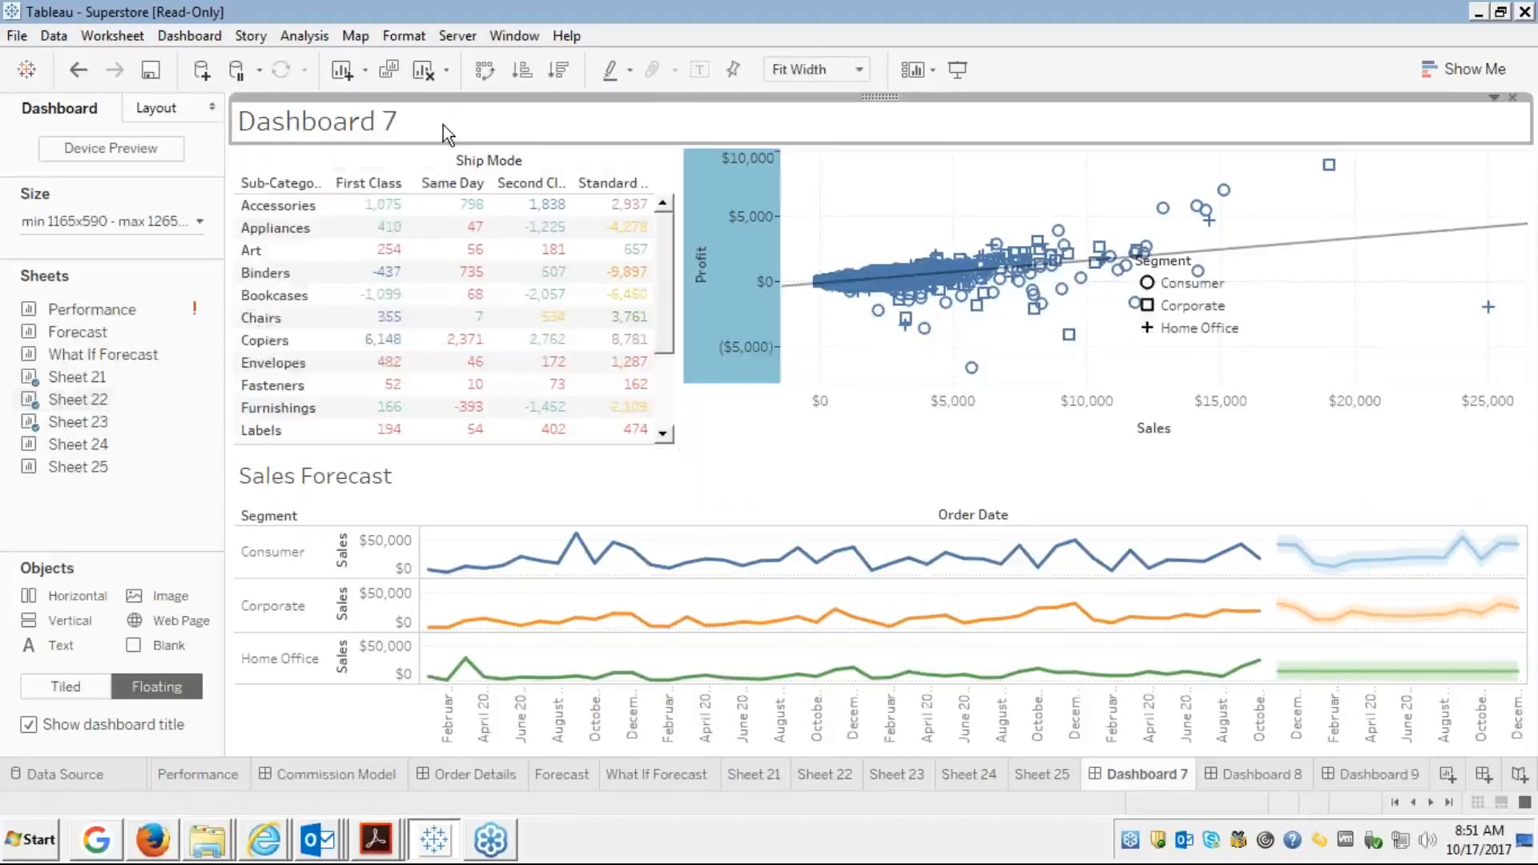
right_click(444, 125)
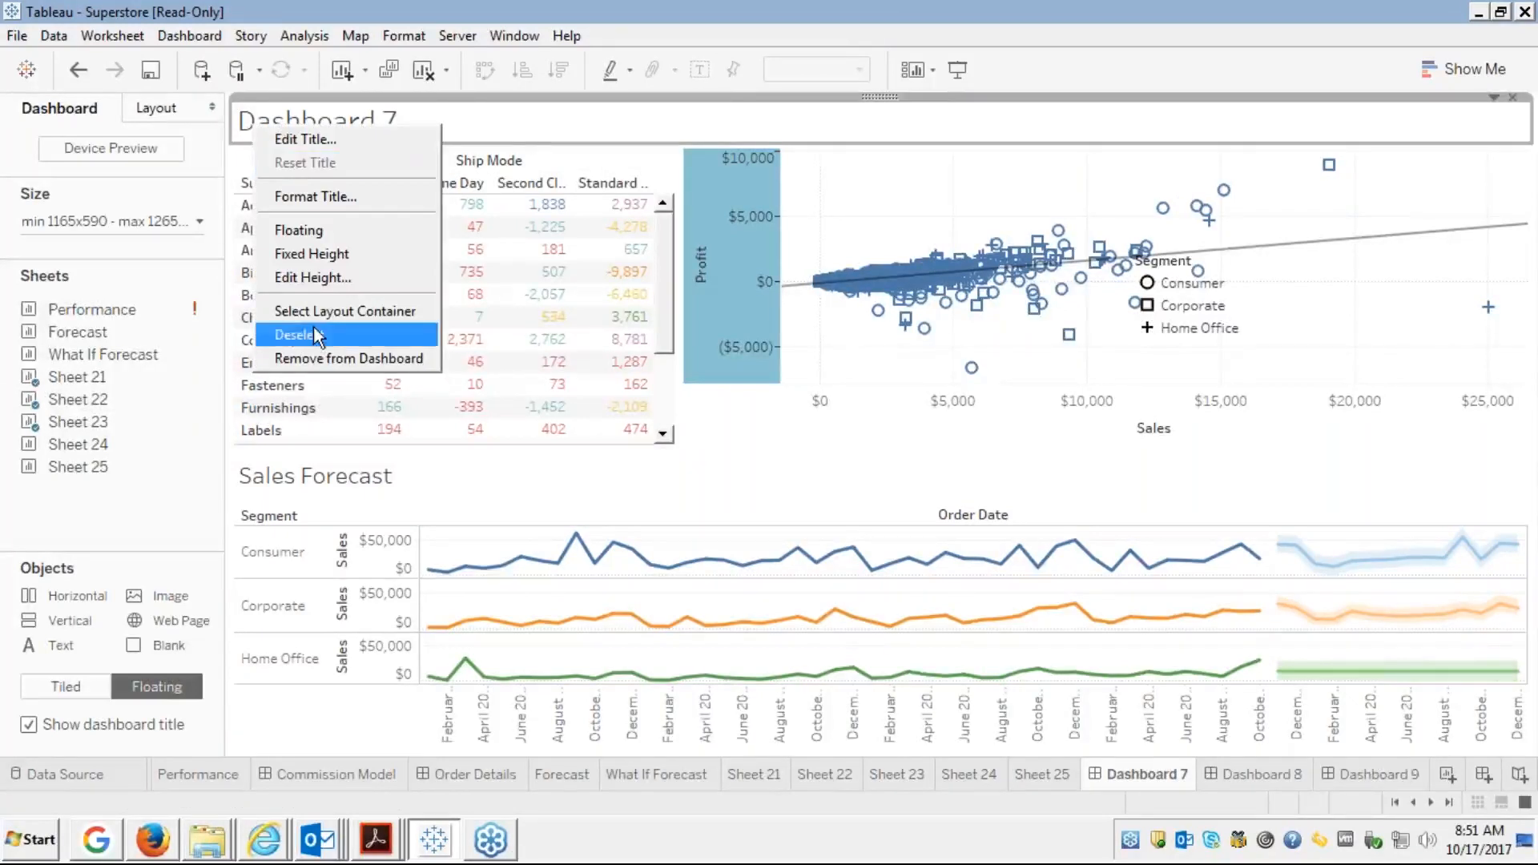
click(300, 137)
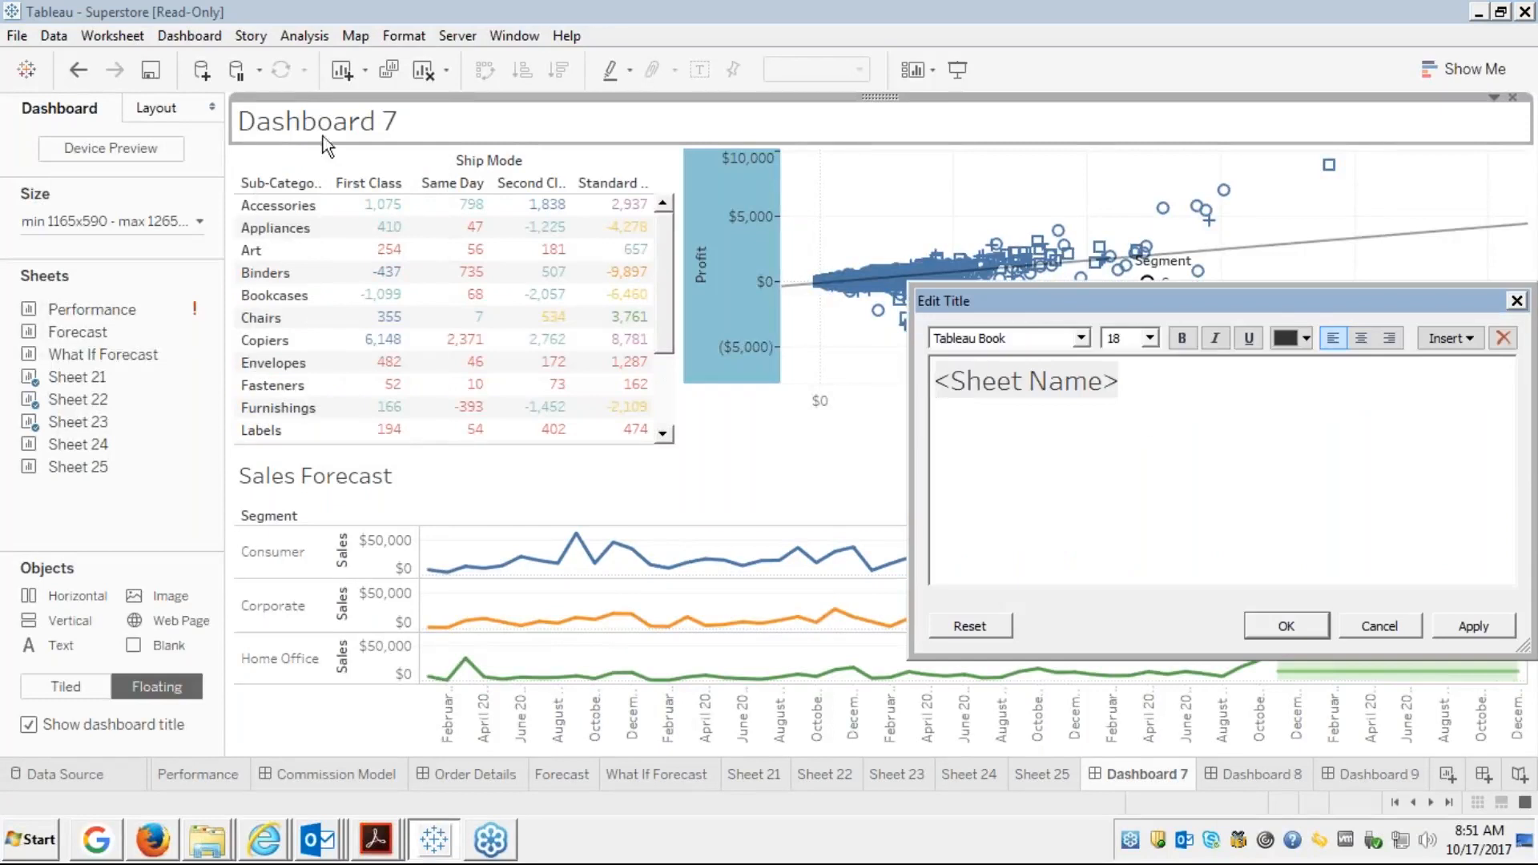
Enter the title 'Introduction to Dahboards', fixing the typing slips, and apply it
double_click(999, 381)
key(BackSpace)
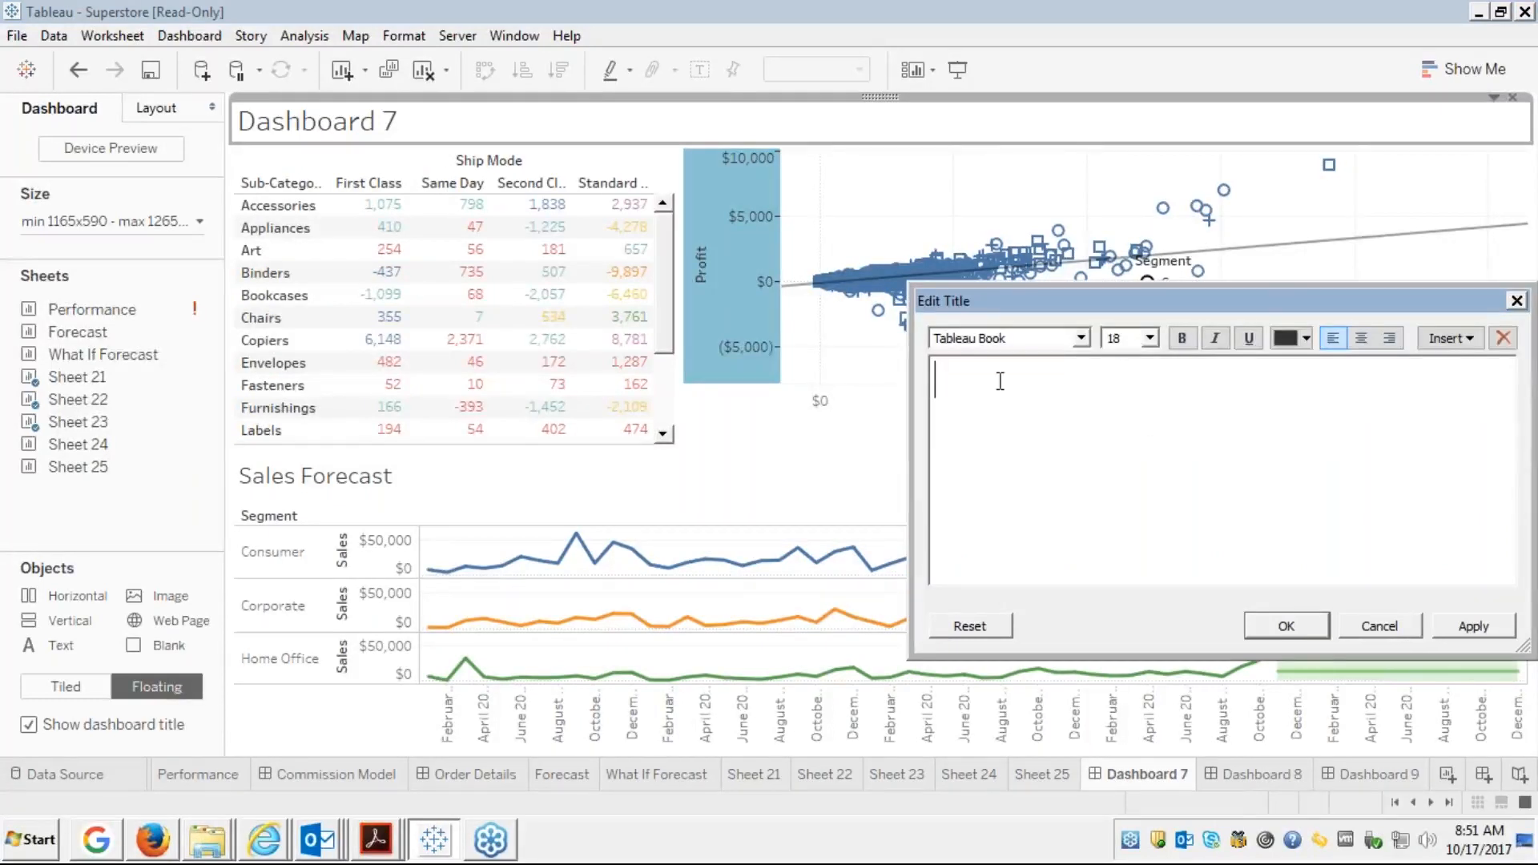
text(INtrod)
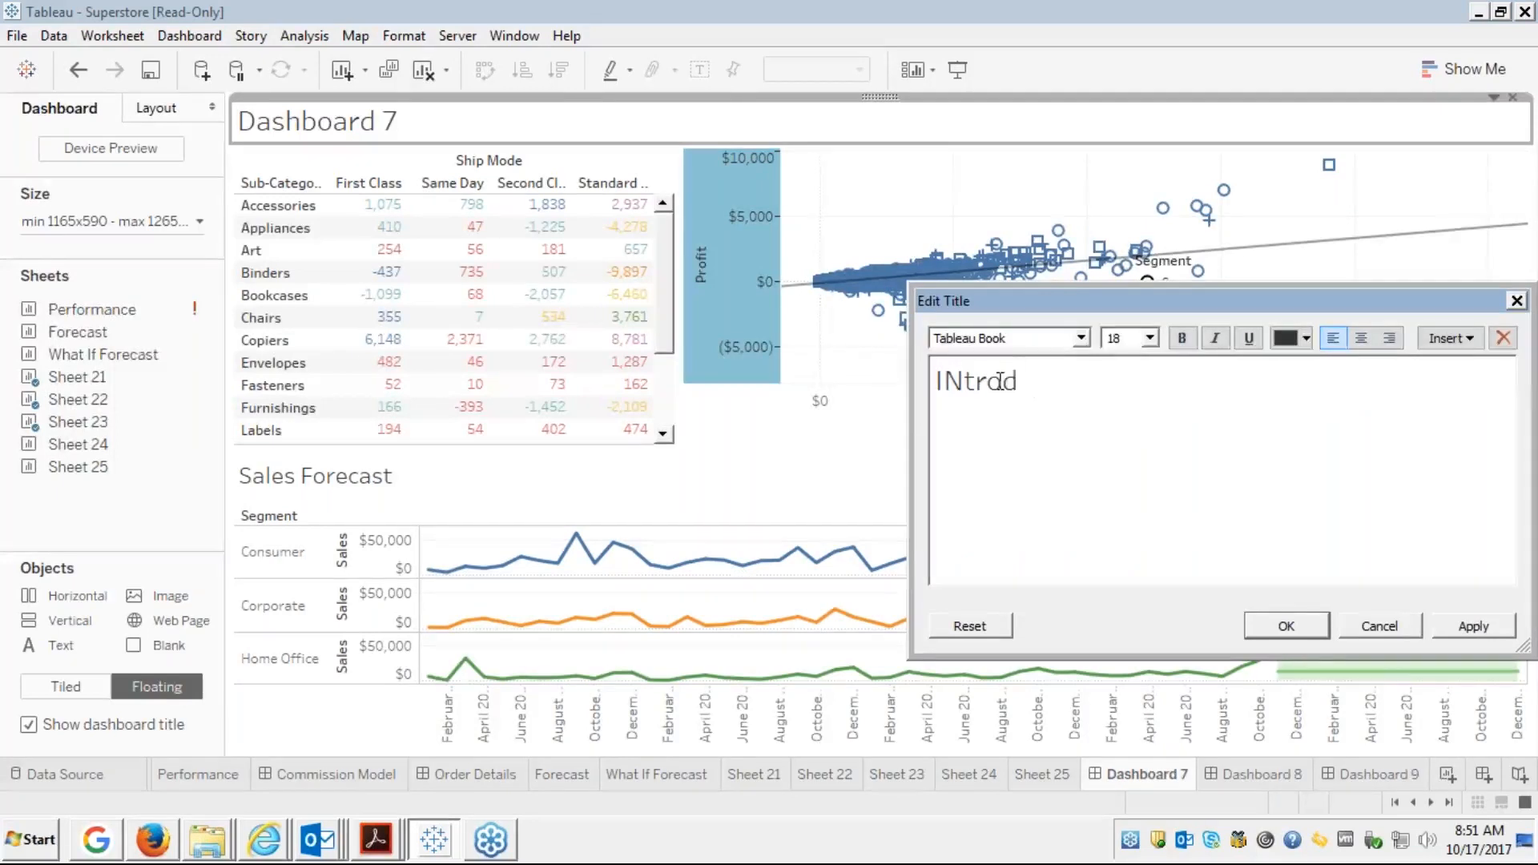
text(uction top Da)
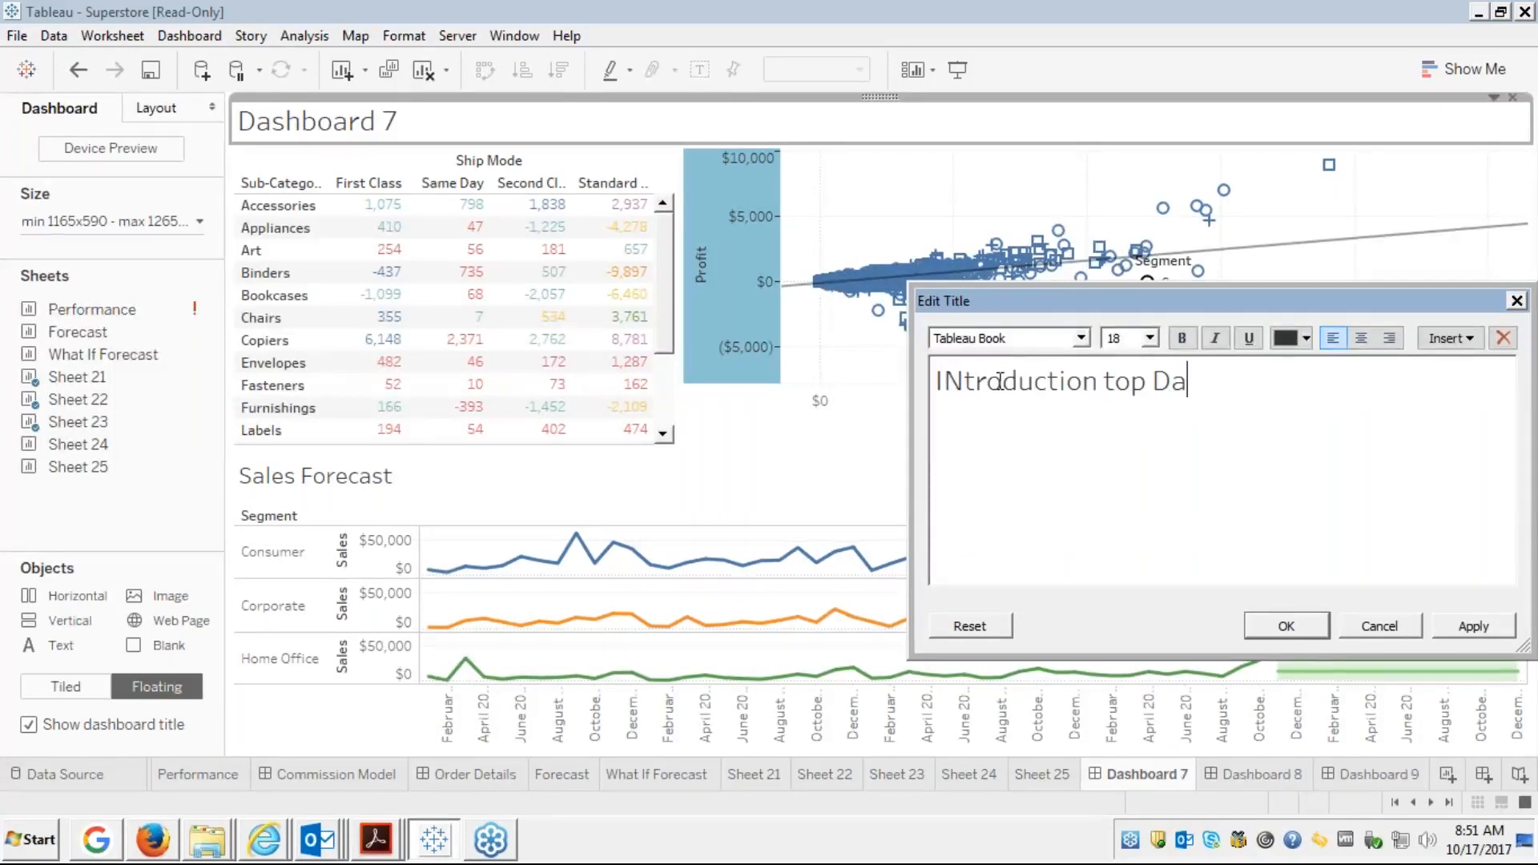
text(hboards)
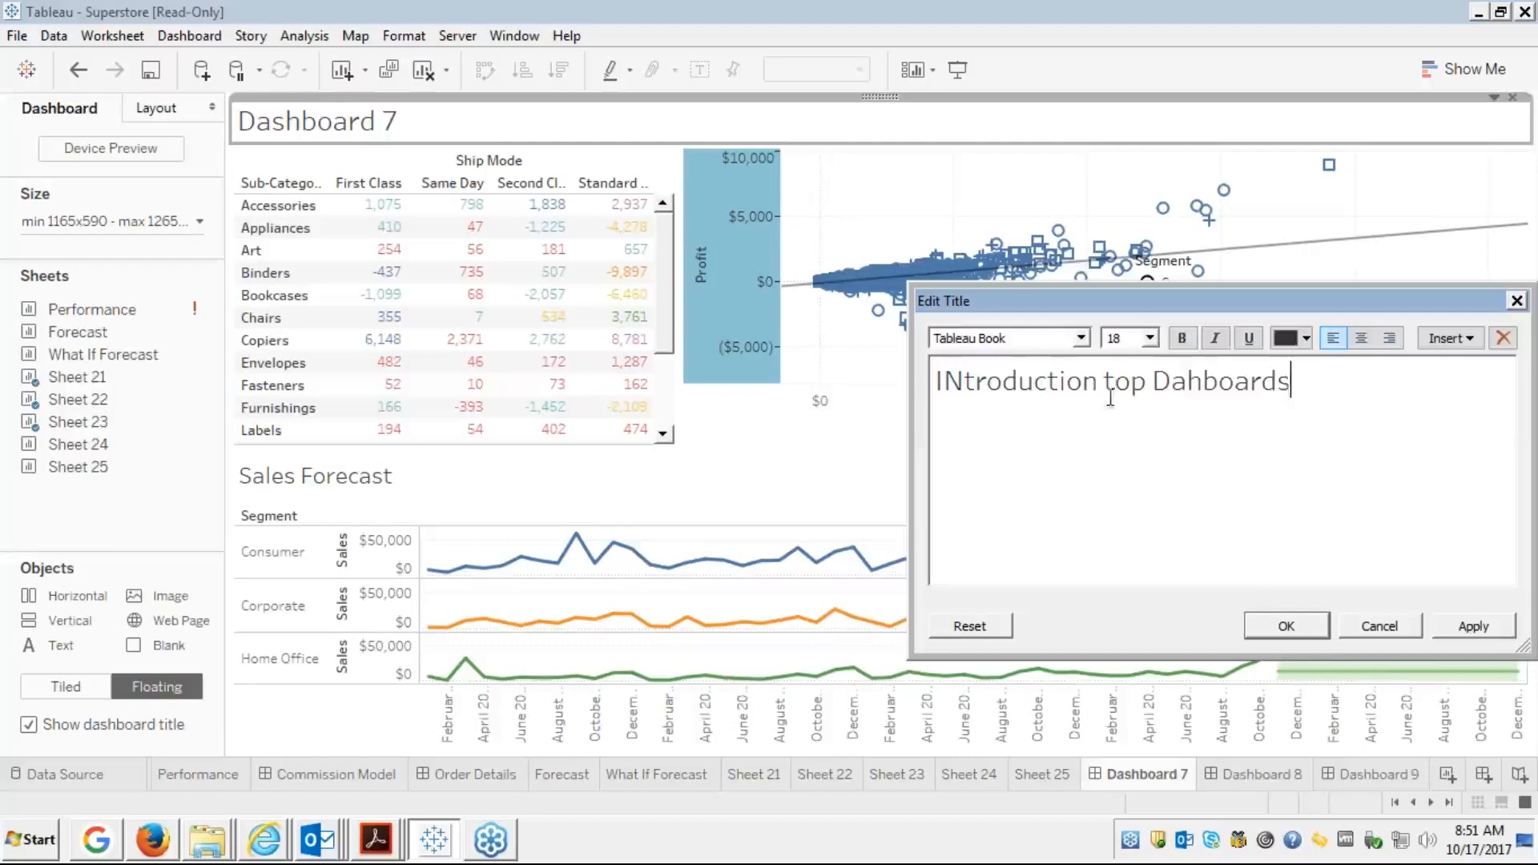
click(1128, 376)
key(Delete)
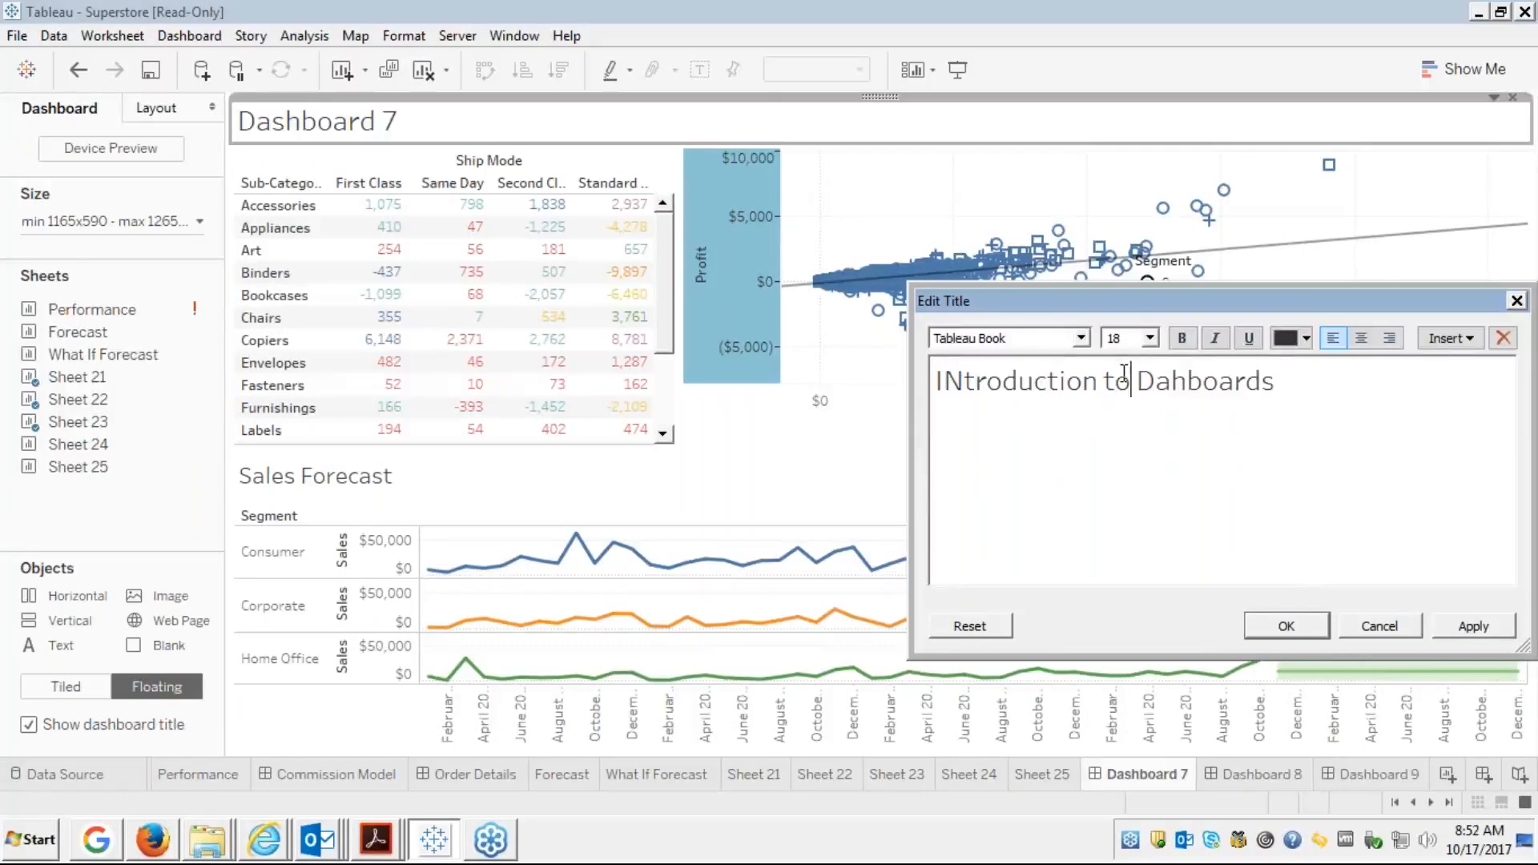
click(962, 378)
key(BackSpace)
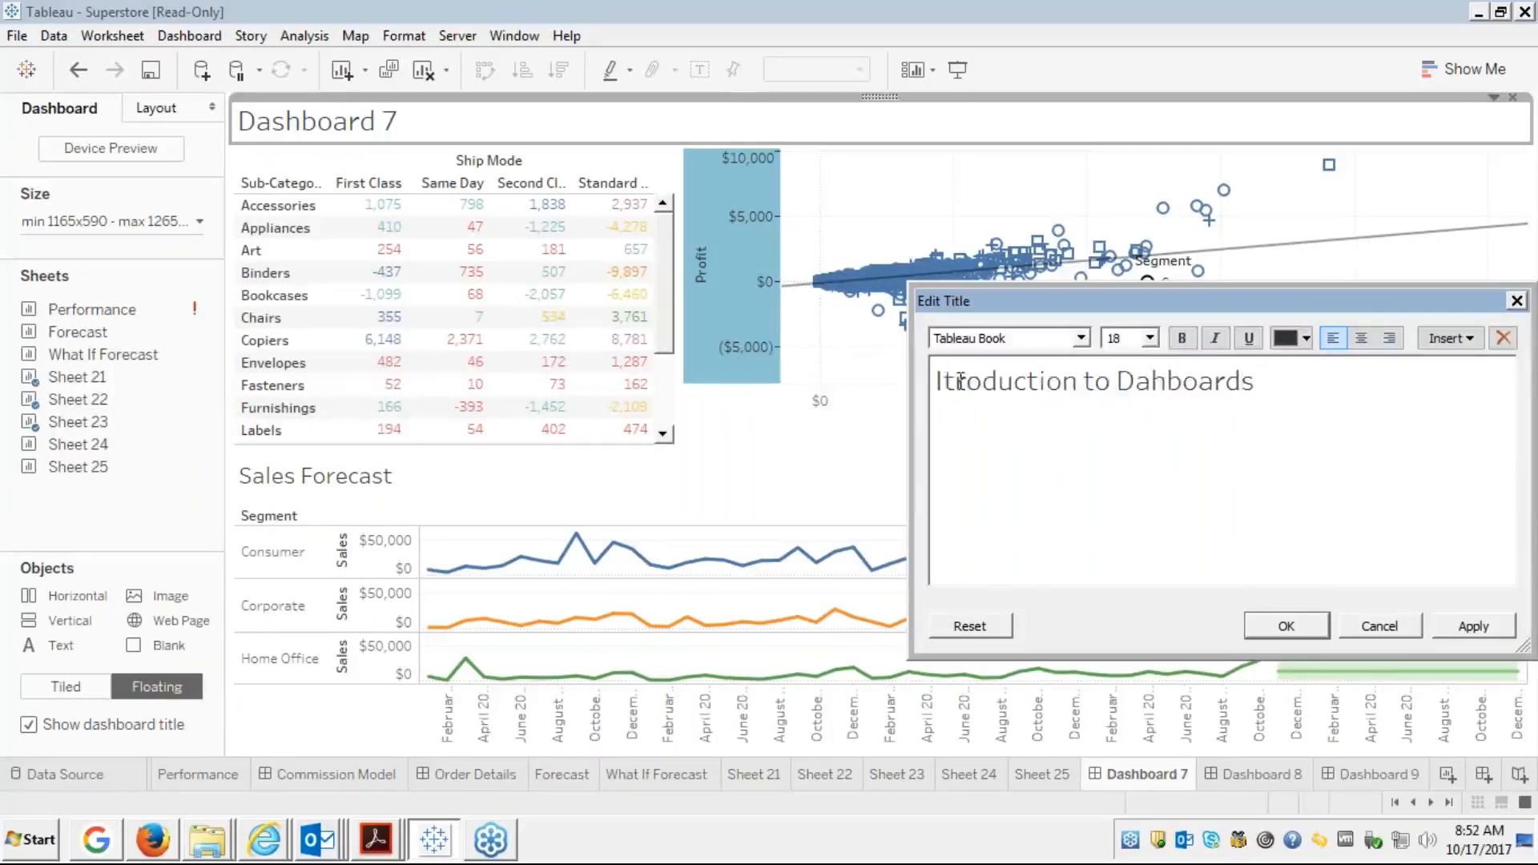
text(n)
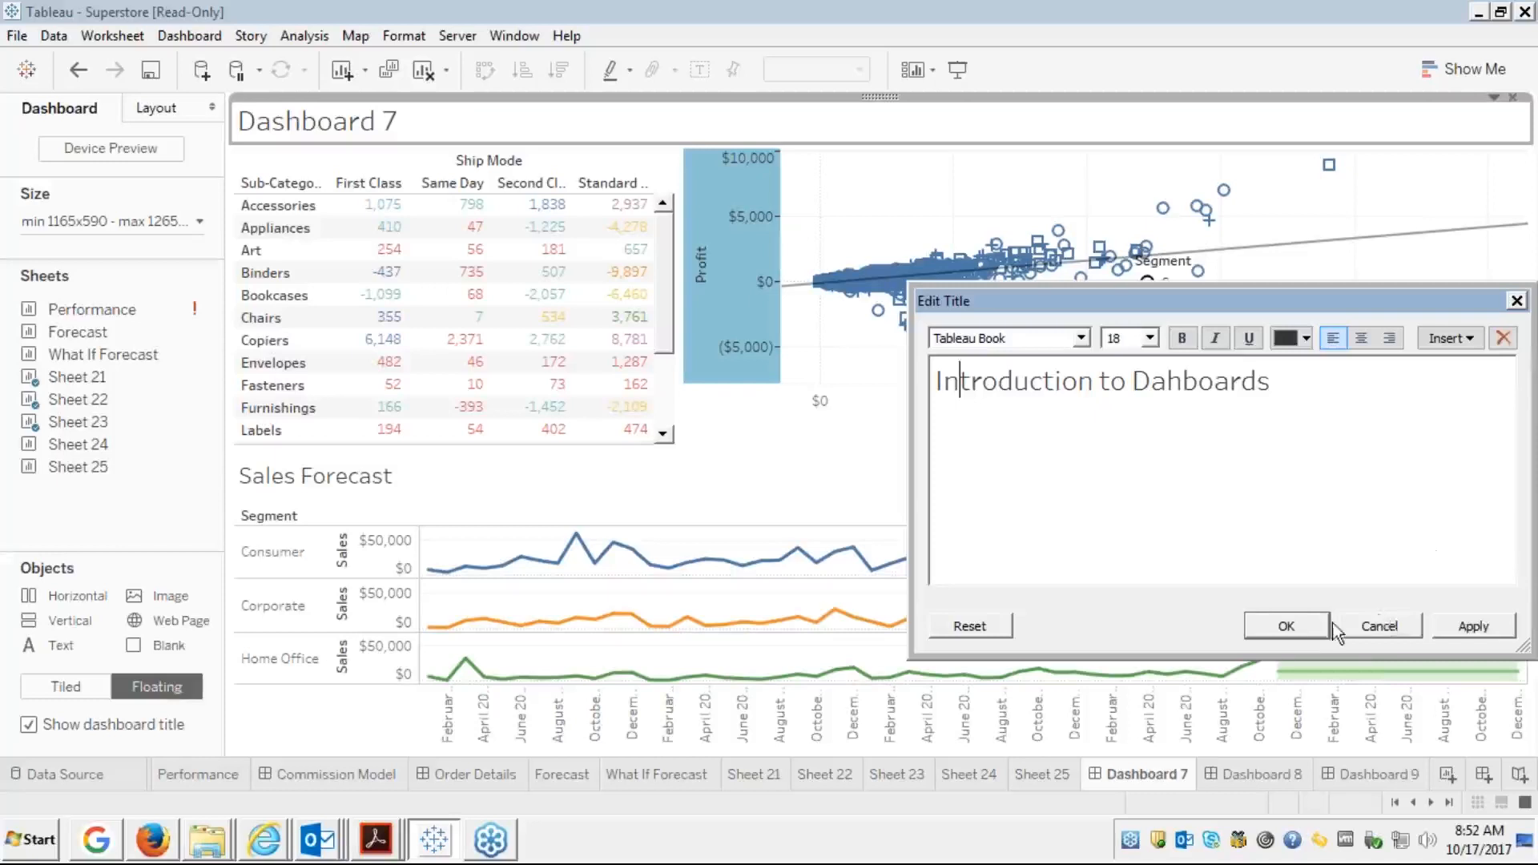
click(1450, 625)
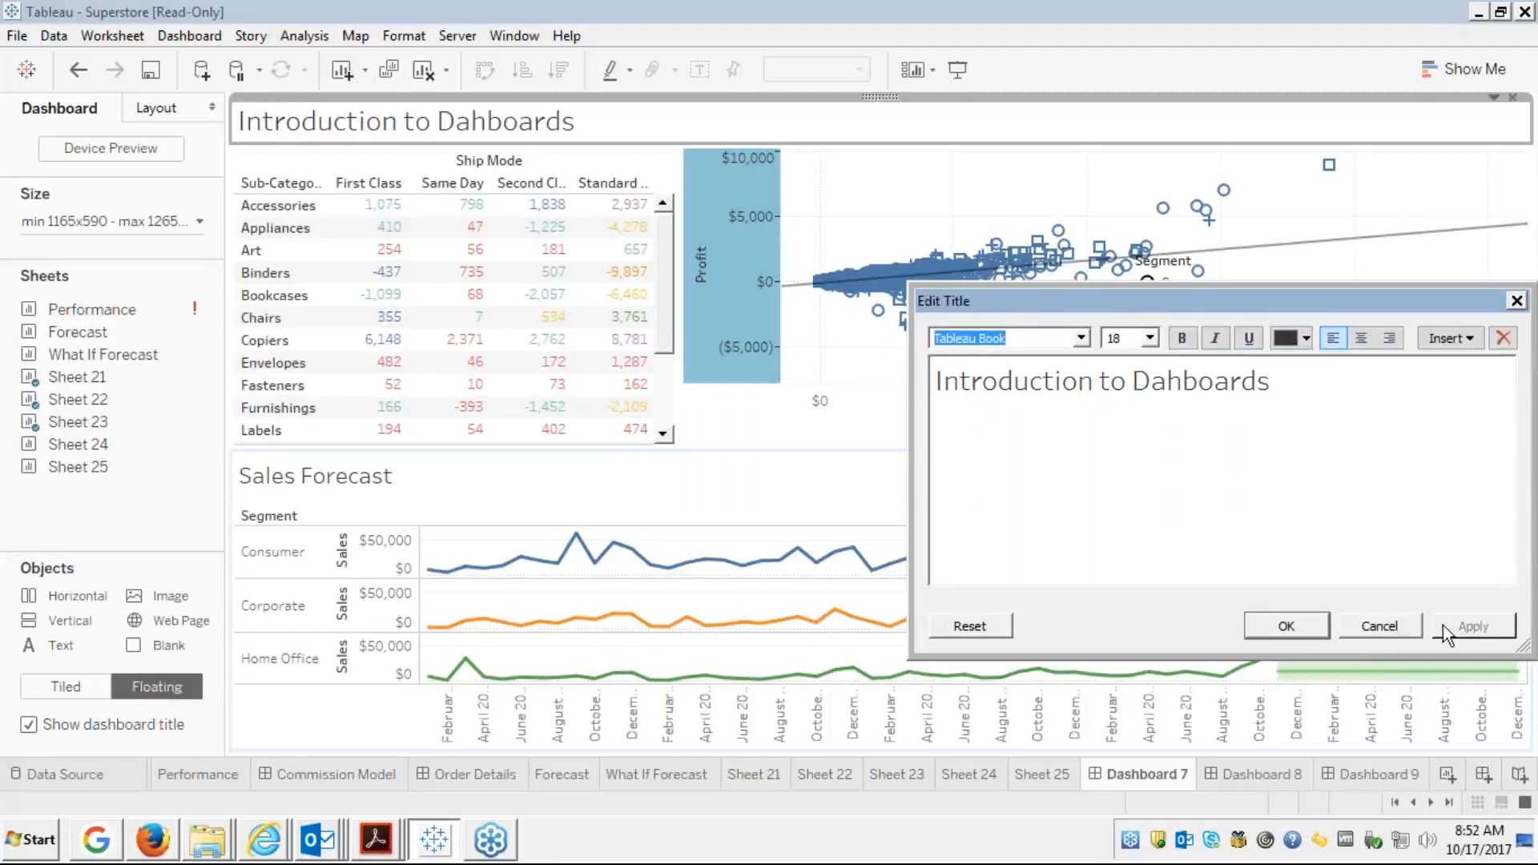
click(1287, 630)
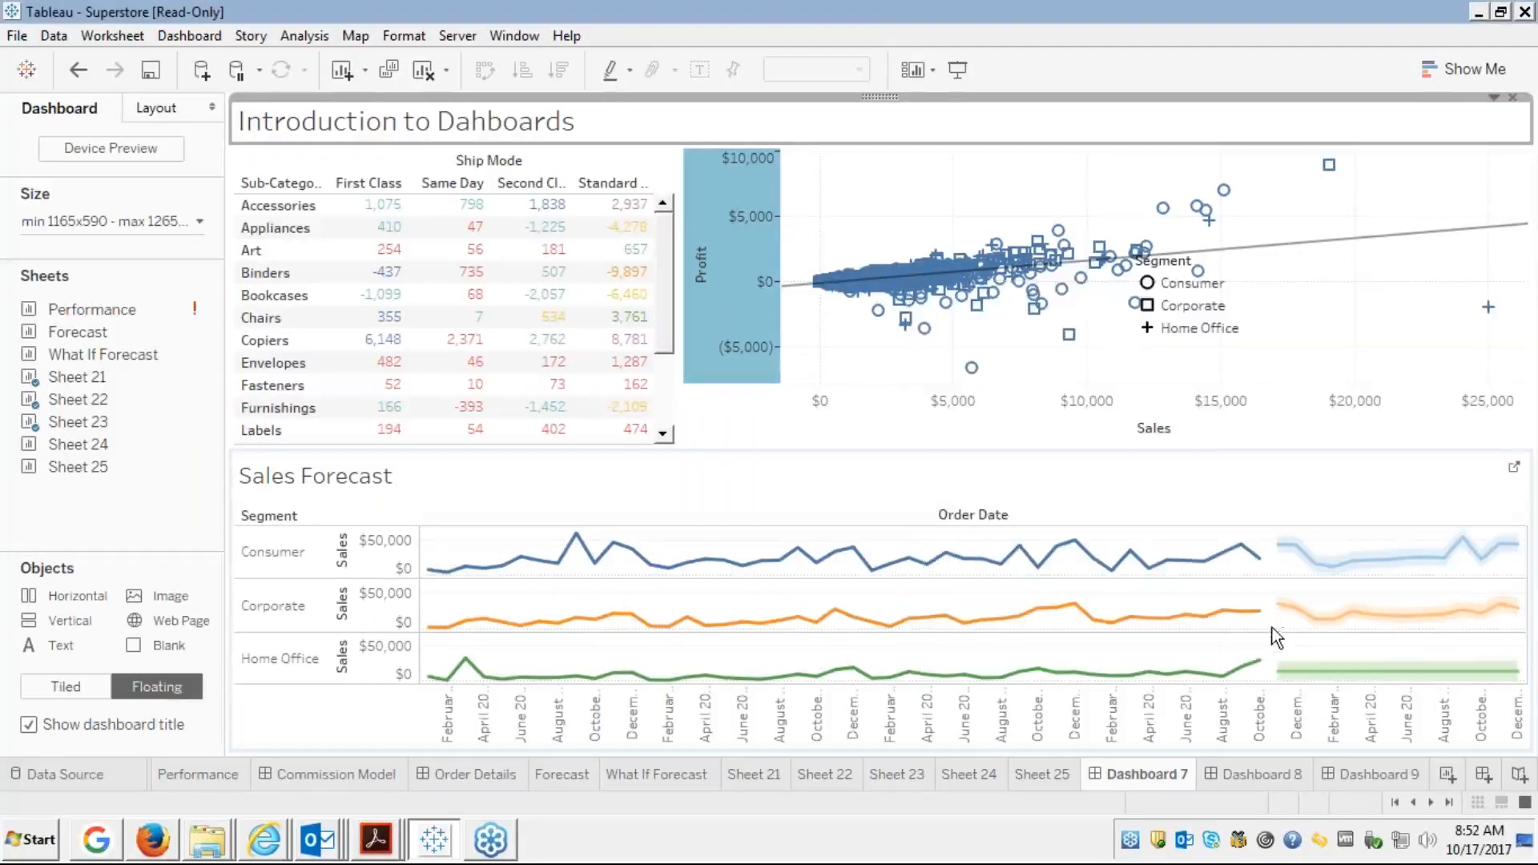
Select the scatter plot and turn on Device Preview at Generic Tablet (1024 x 768)
click(871, 196)
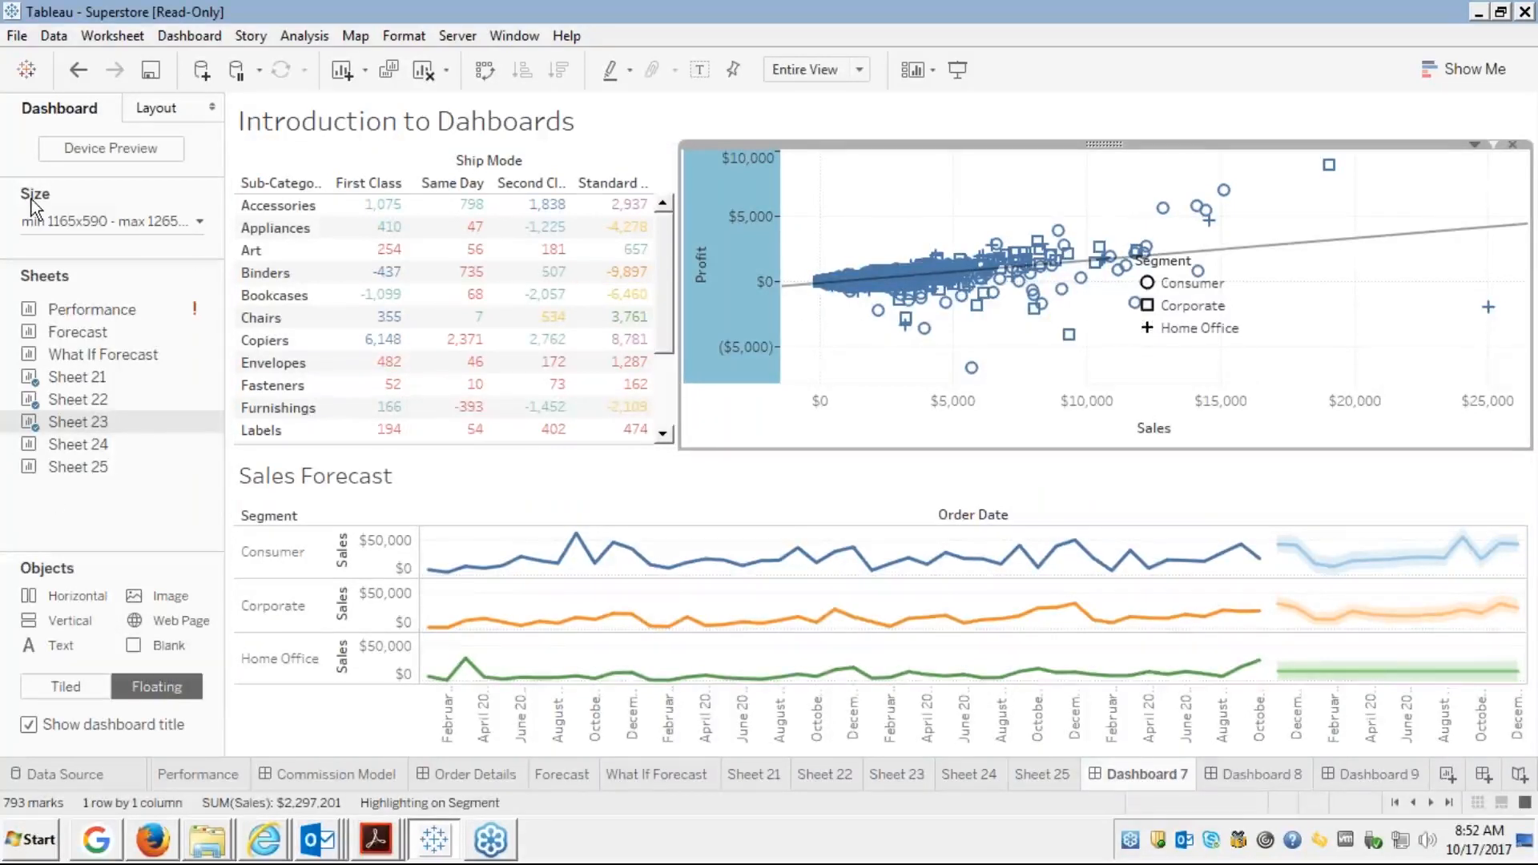
click(128, 154)
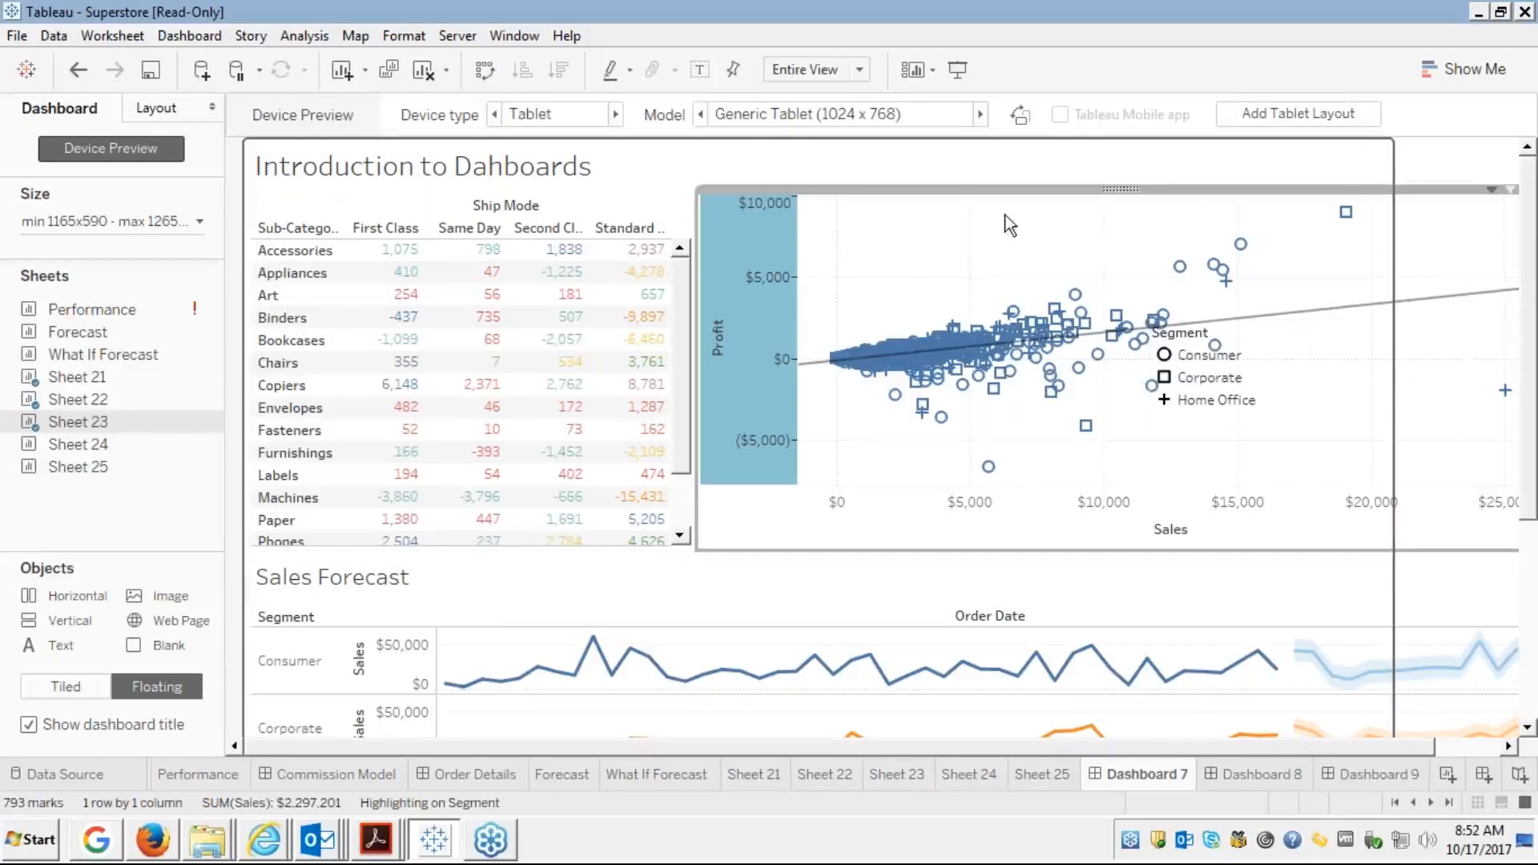
Preview the dashboard as Phone, cycling through iPhone 6s Plus, iPhone 6 and Samsung Galaxy models
click(614, 114)
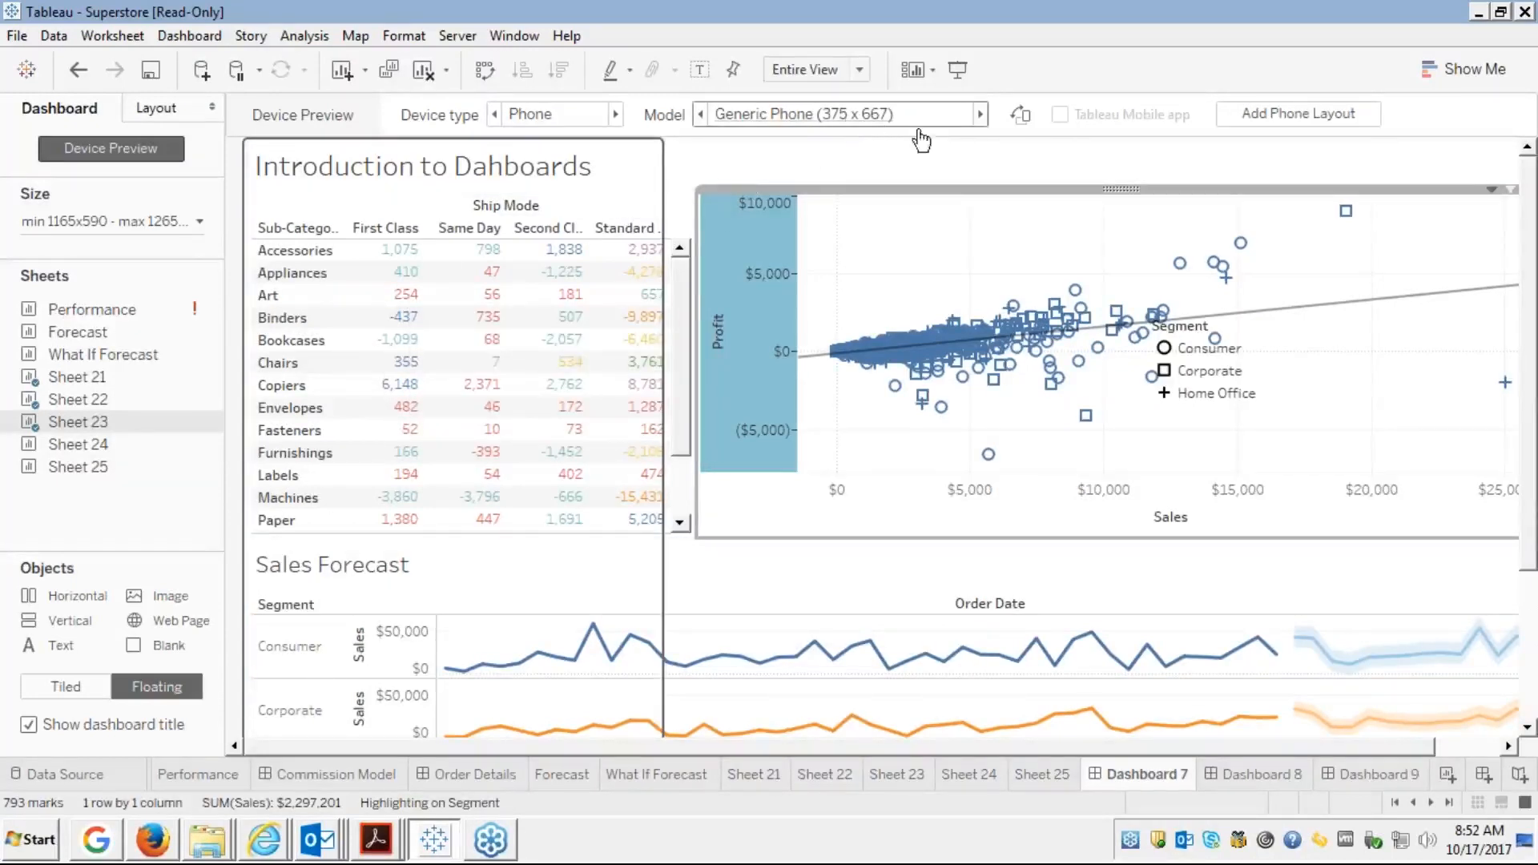
click(980, 115)
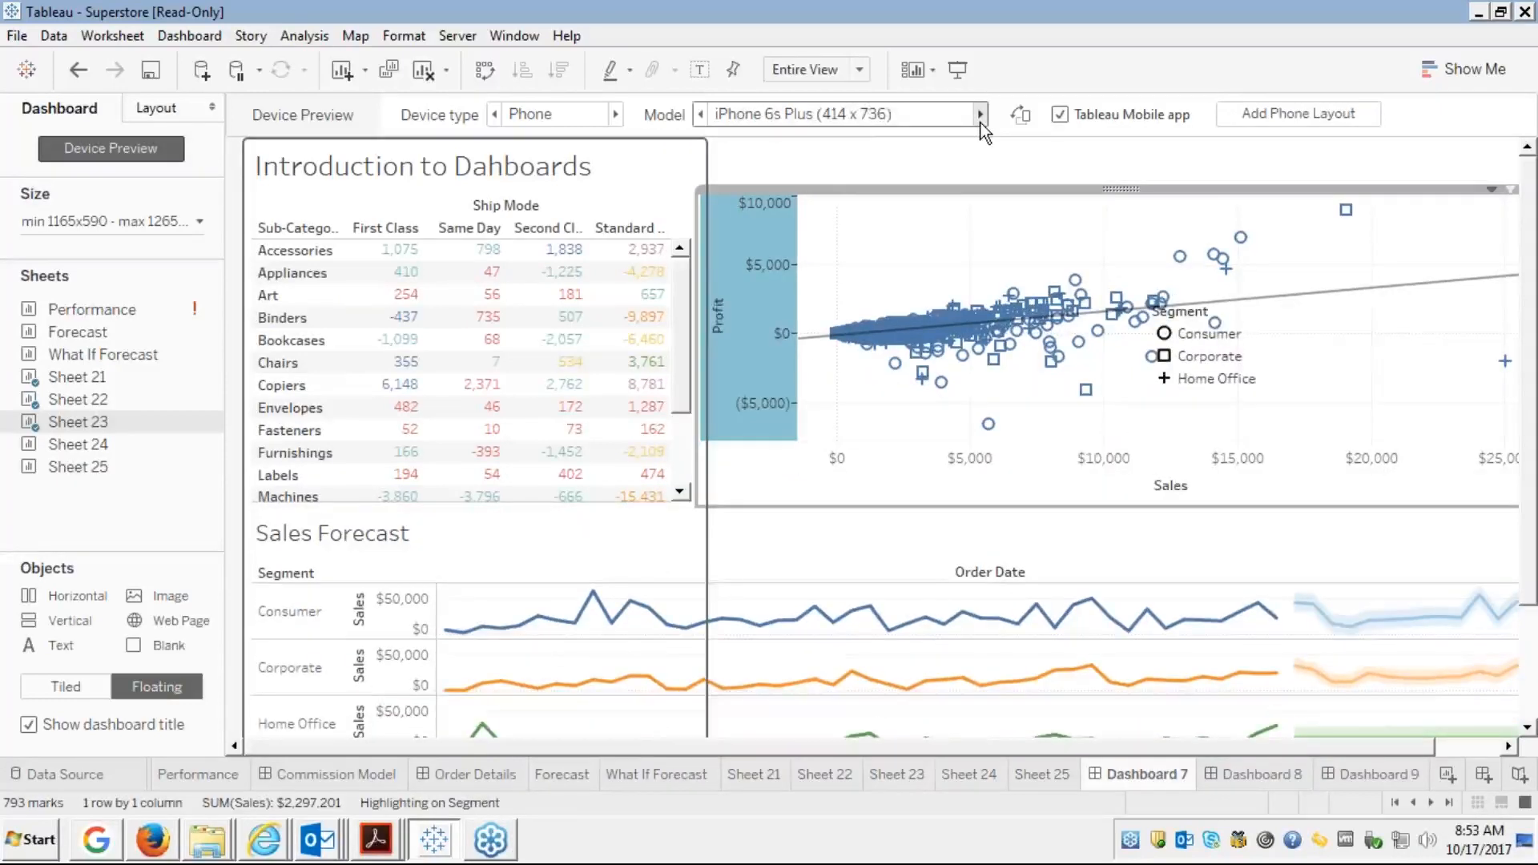
click(982, 124)
click(981, 124)
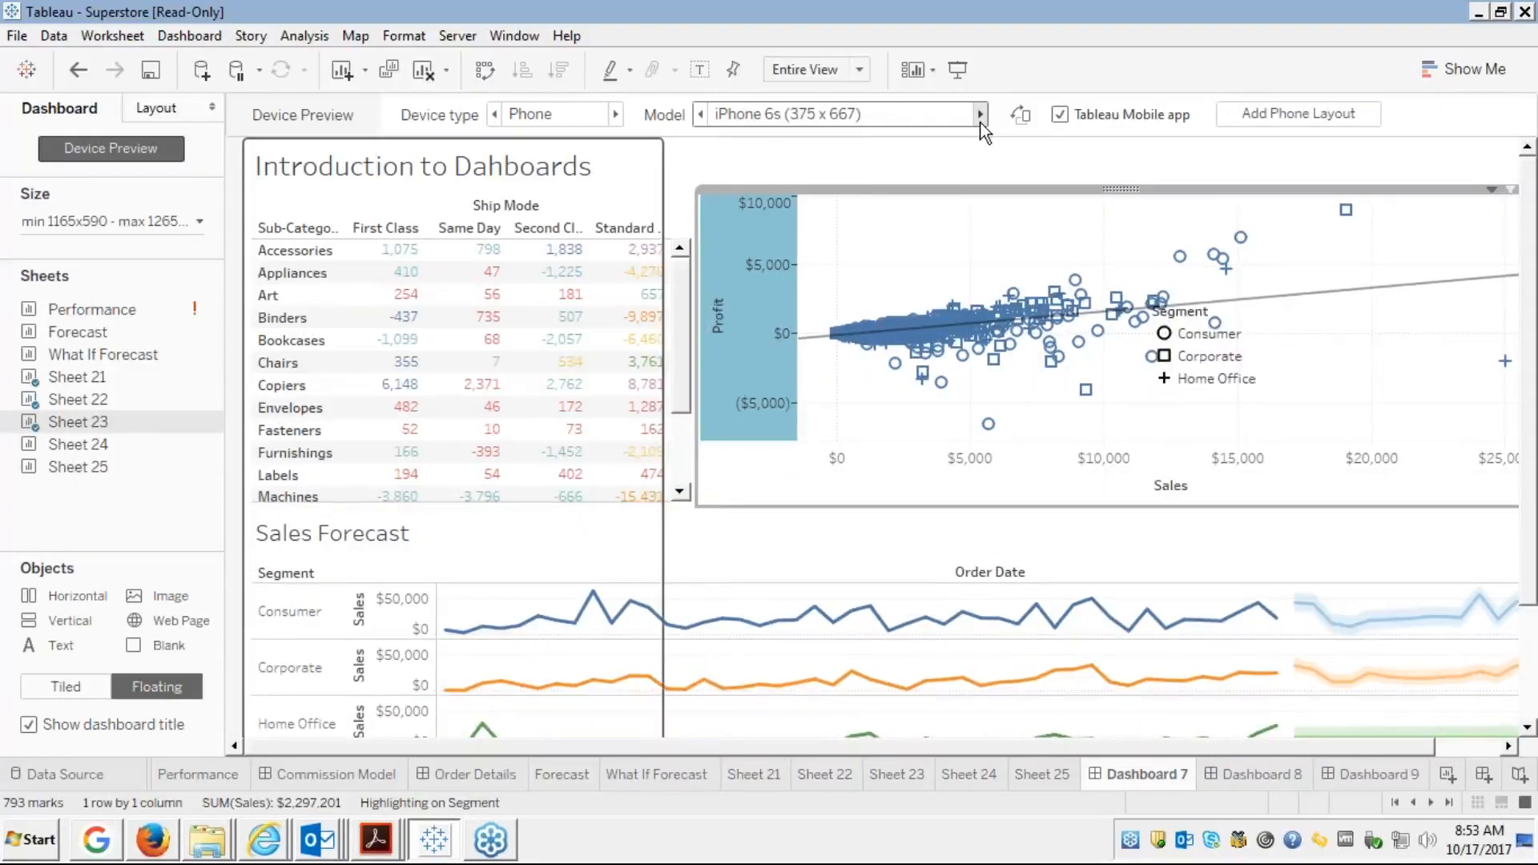
click(981, 124)
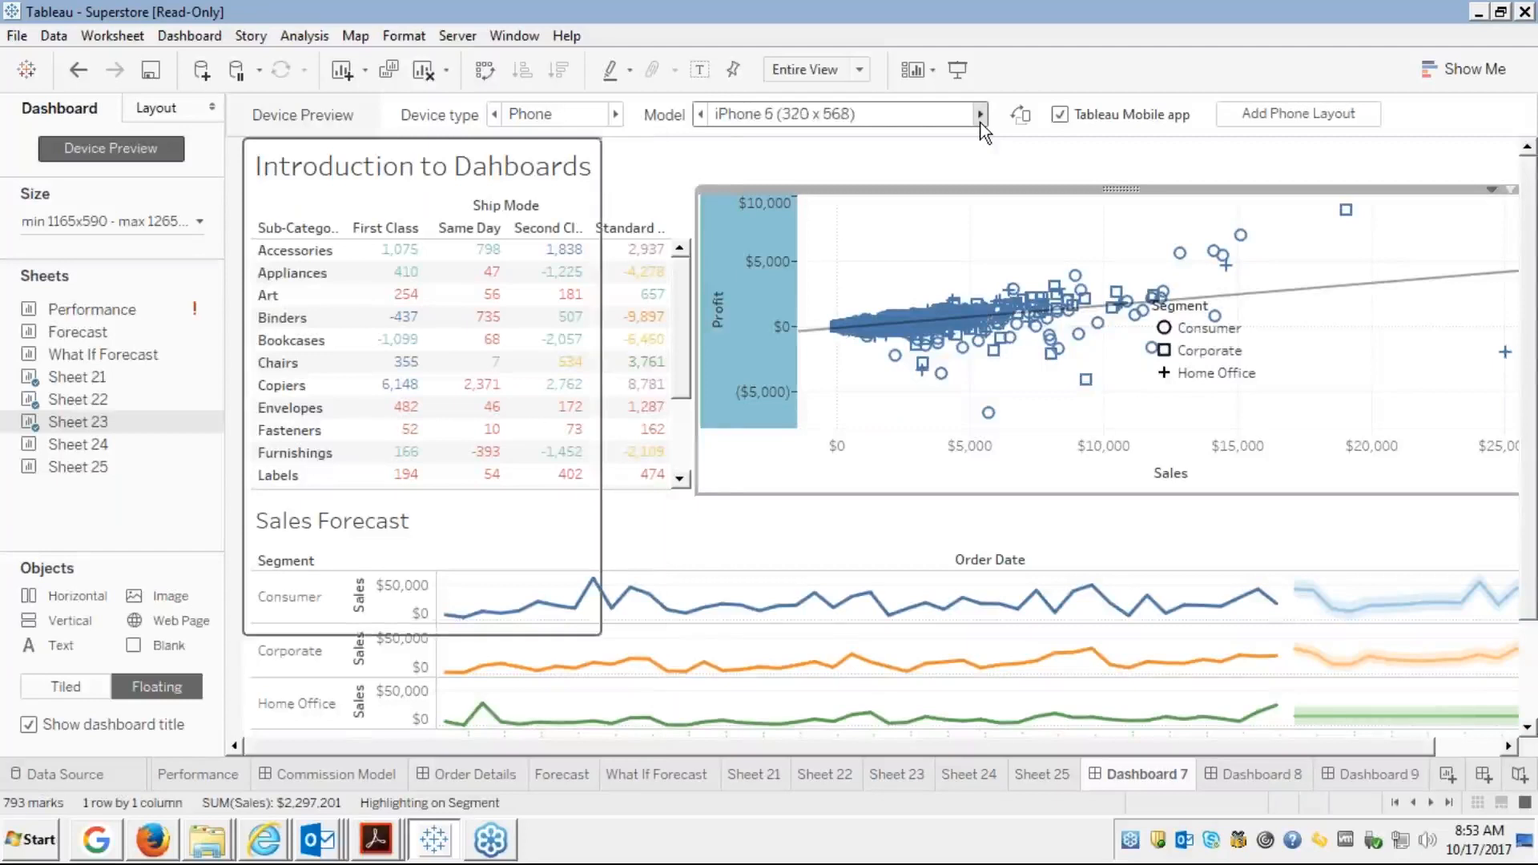
click(980, 125)
click(981, 120)
click(980, 120)
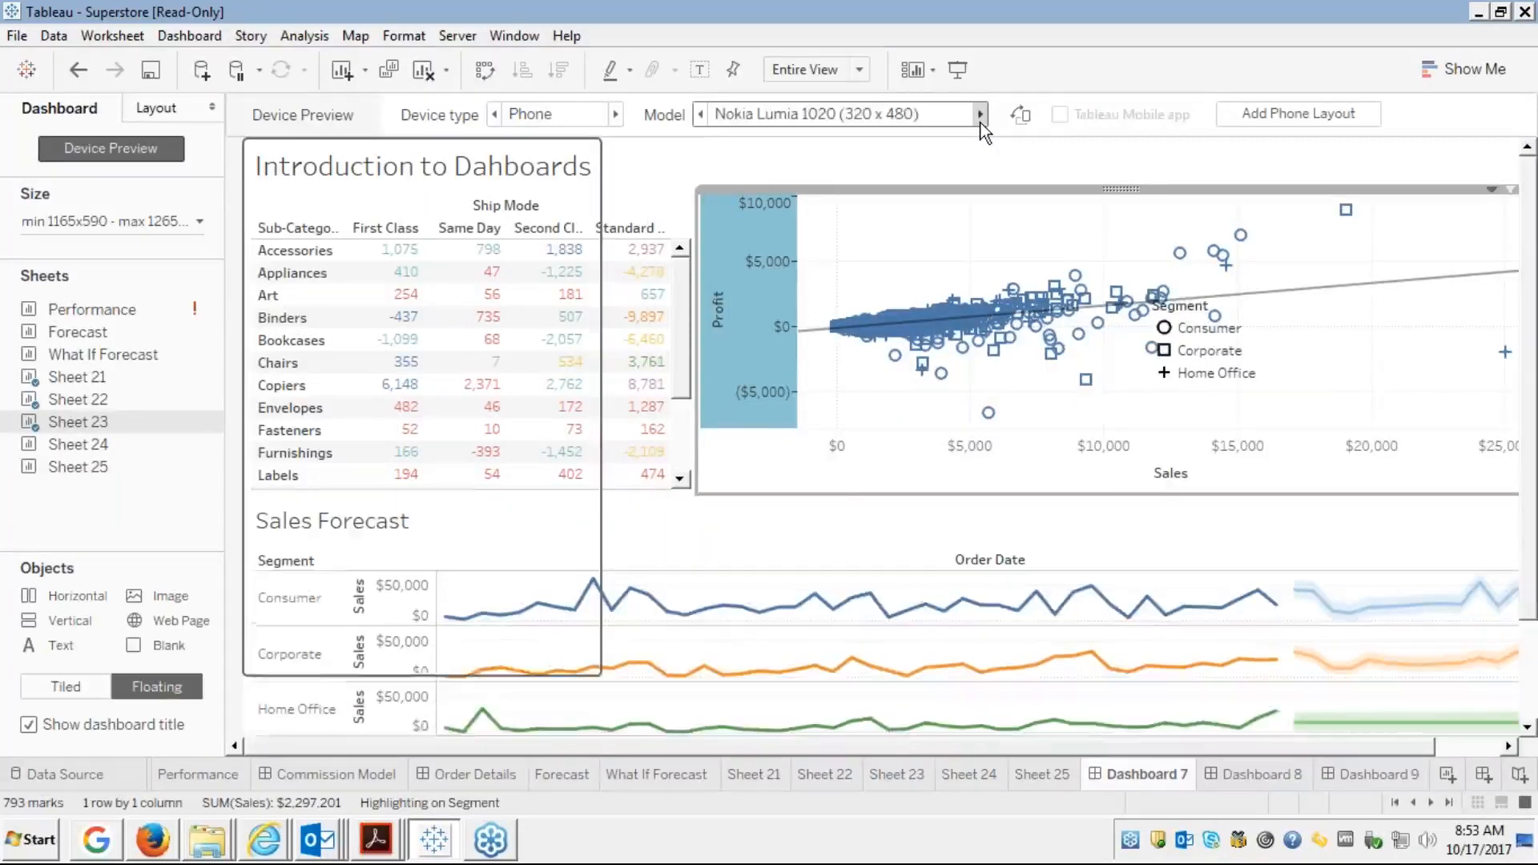
click(980, 120)
Step through the phone models again, including Nexus 6P and Nokia Lumias, ending on Generic Phone (375 x 667)
click(980, 122)
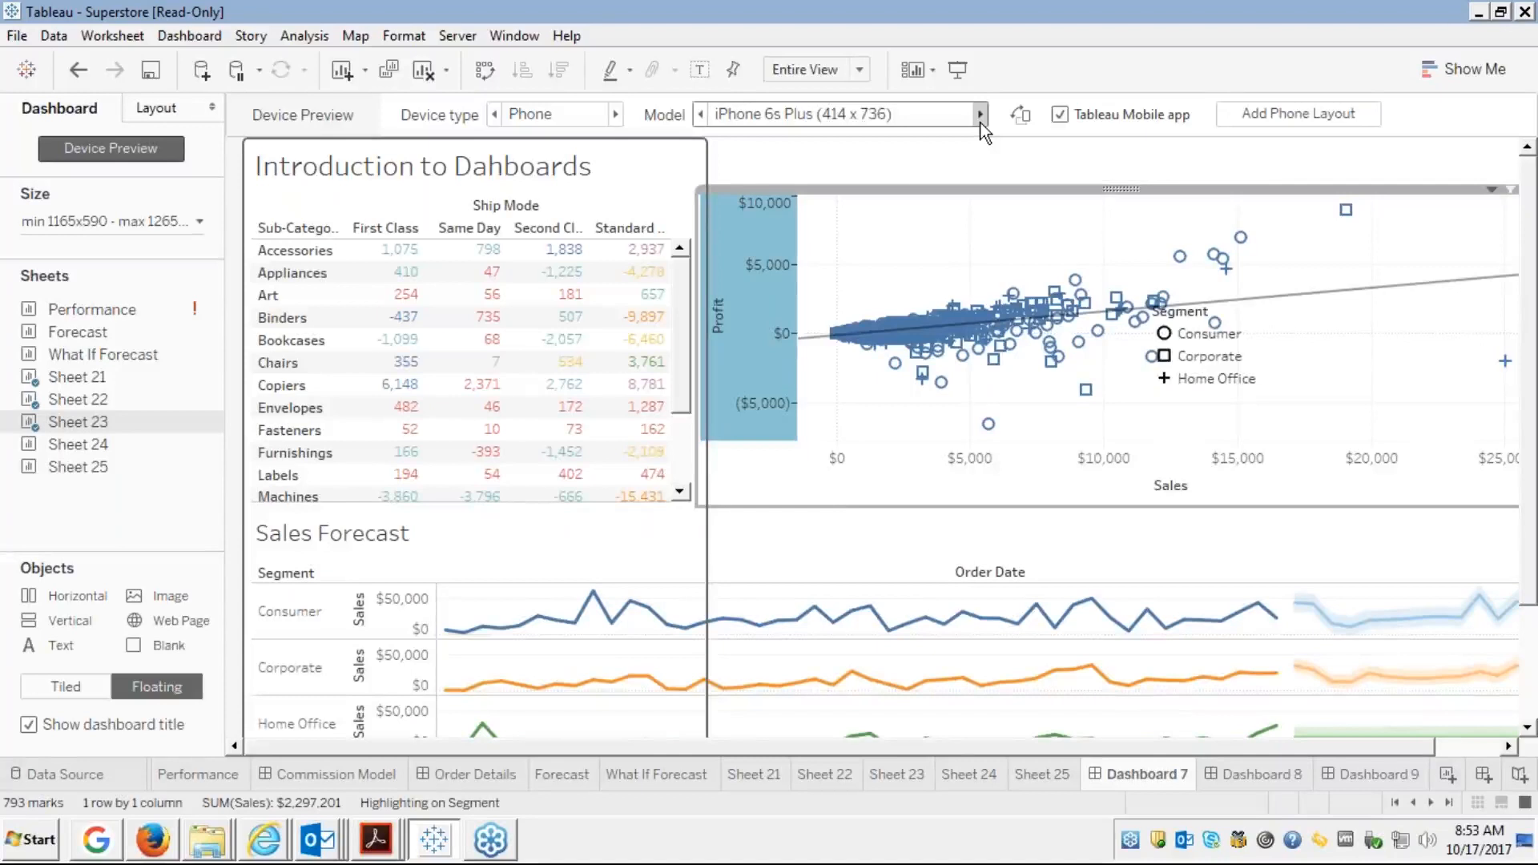
click(980, 122)
click(980, 122)
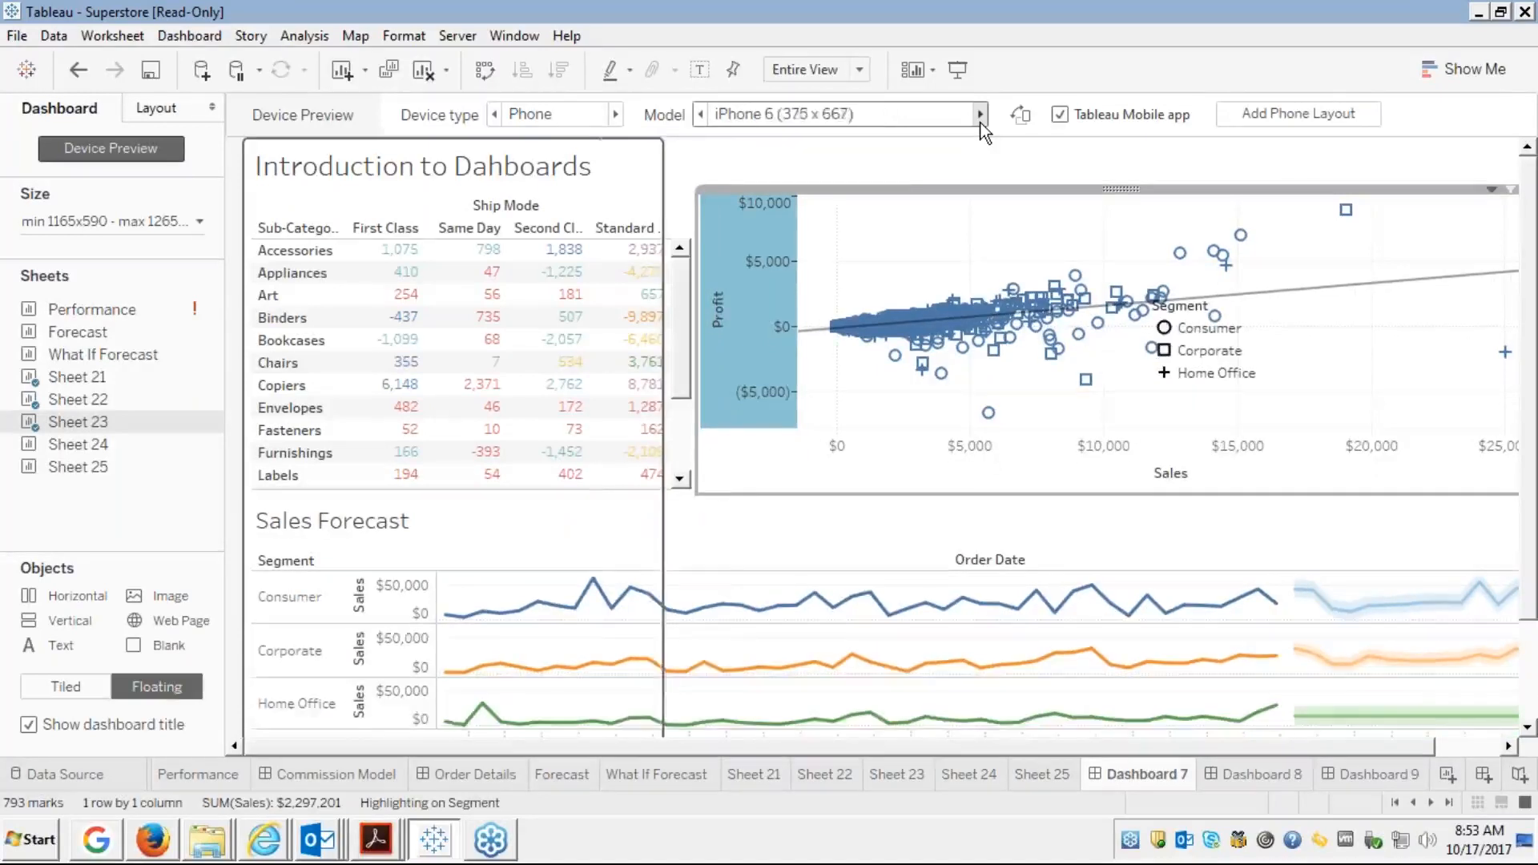
click(980, 121)
click(981, 122)
click(980, 122)
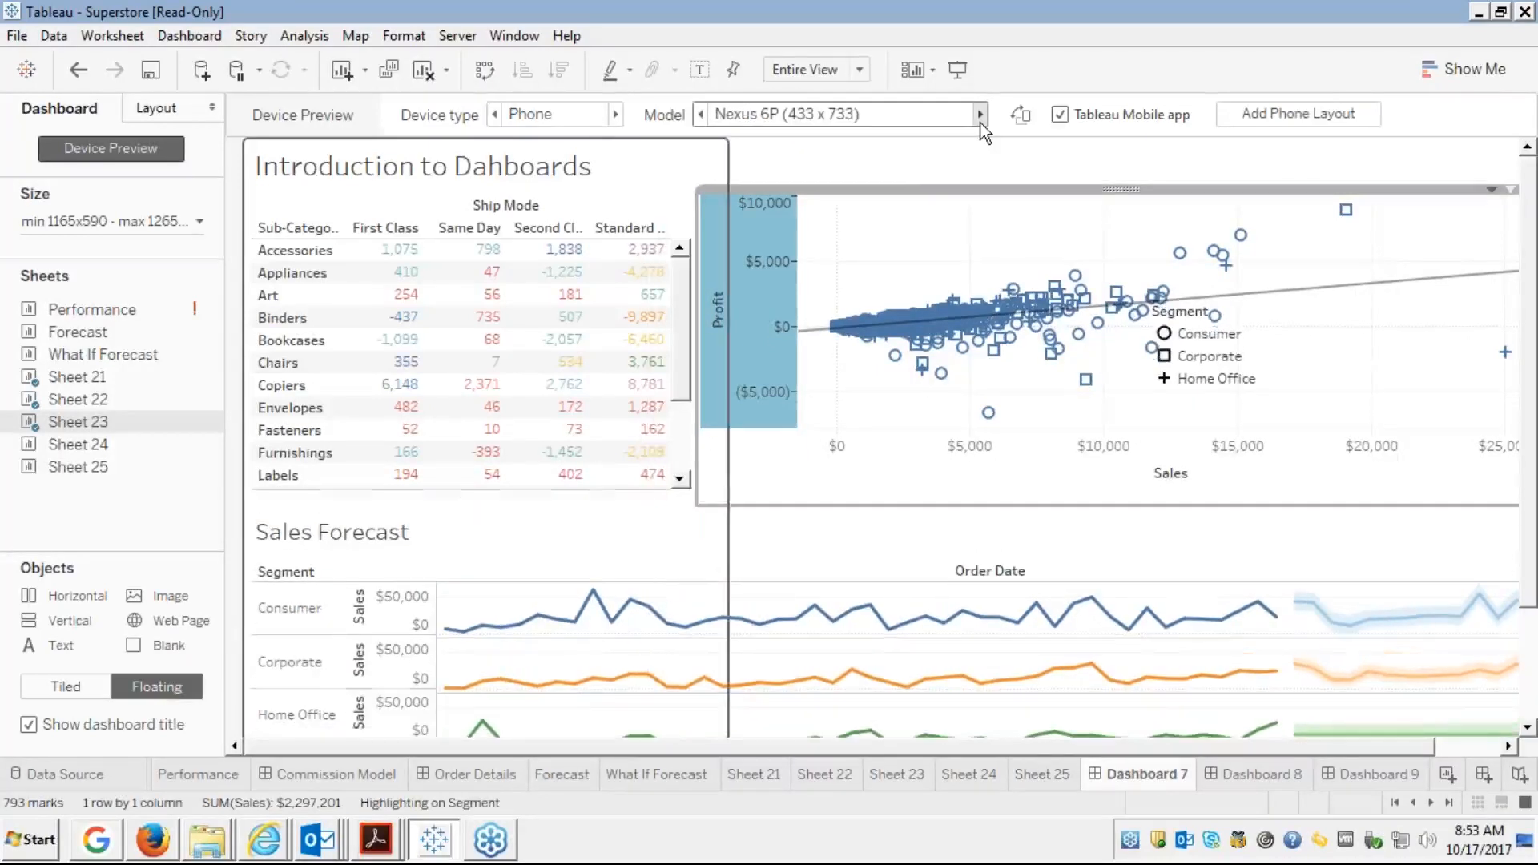
click(980, 122)
click(980, 122)
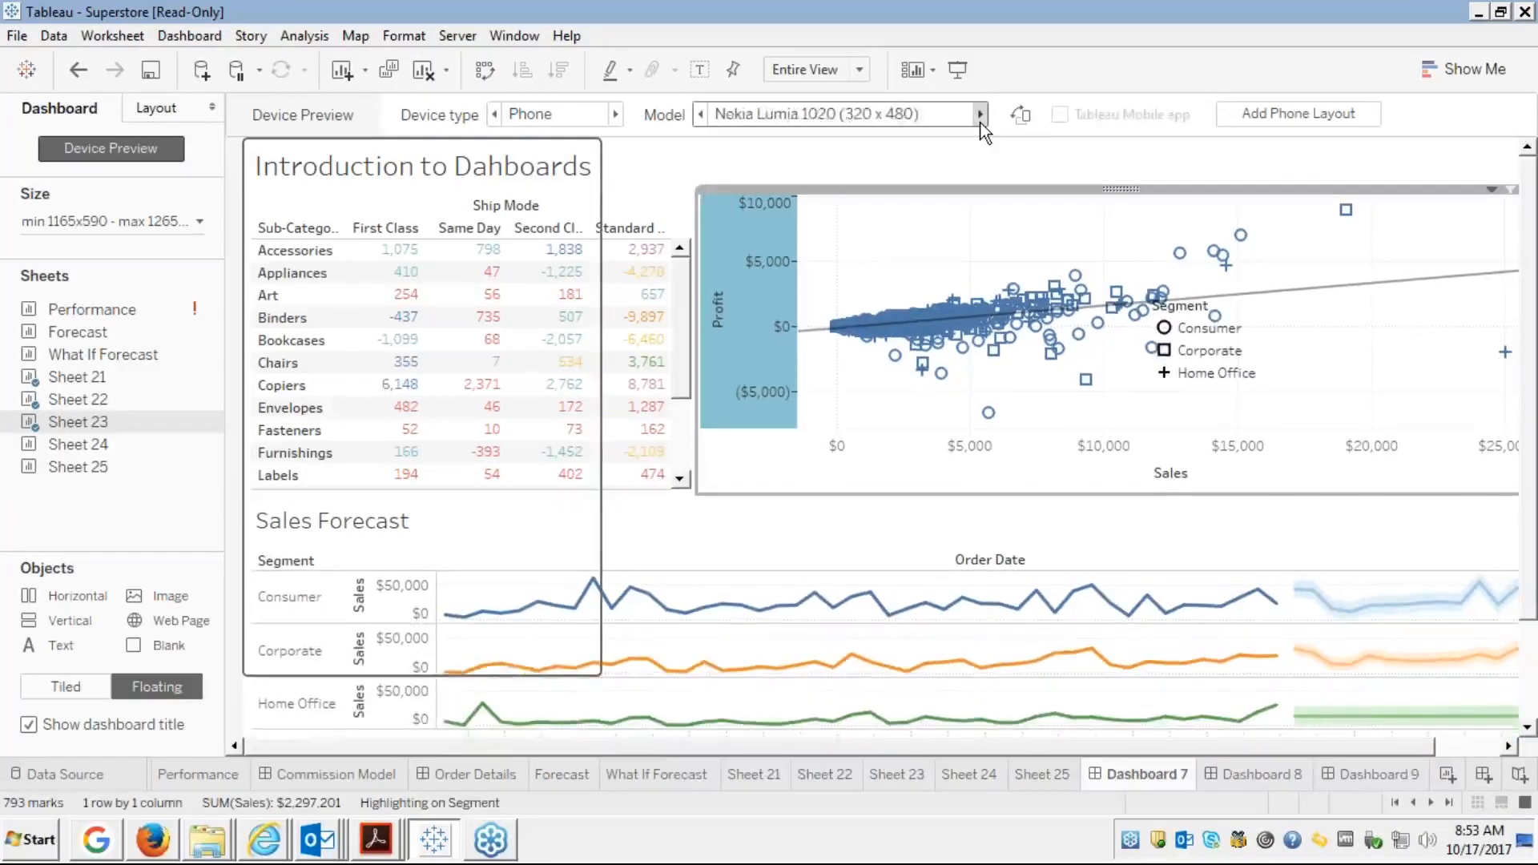
click(981, 121)
click(980, 121)
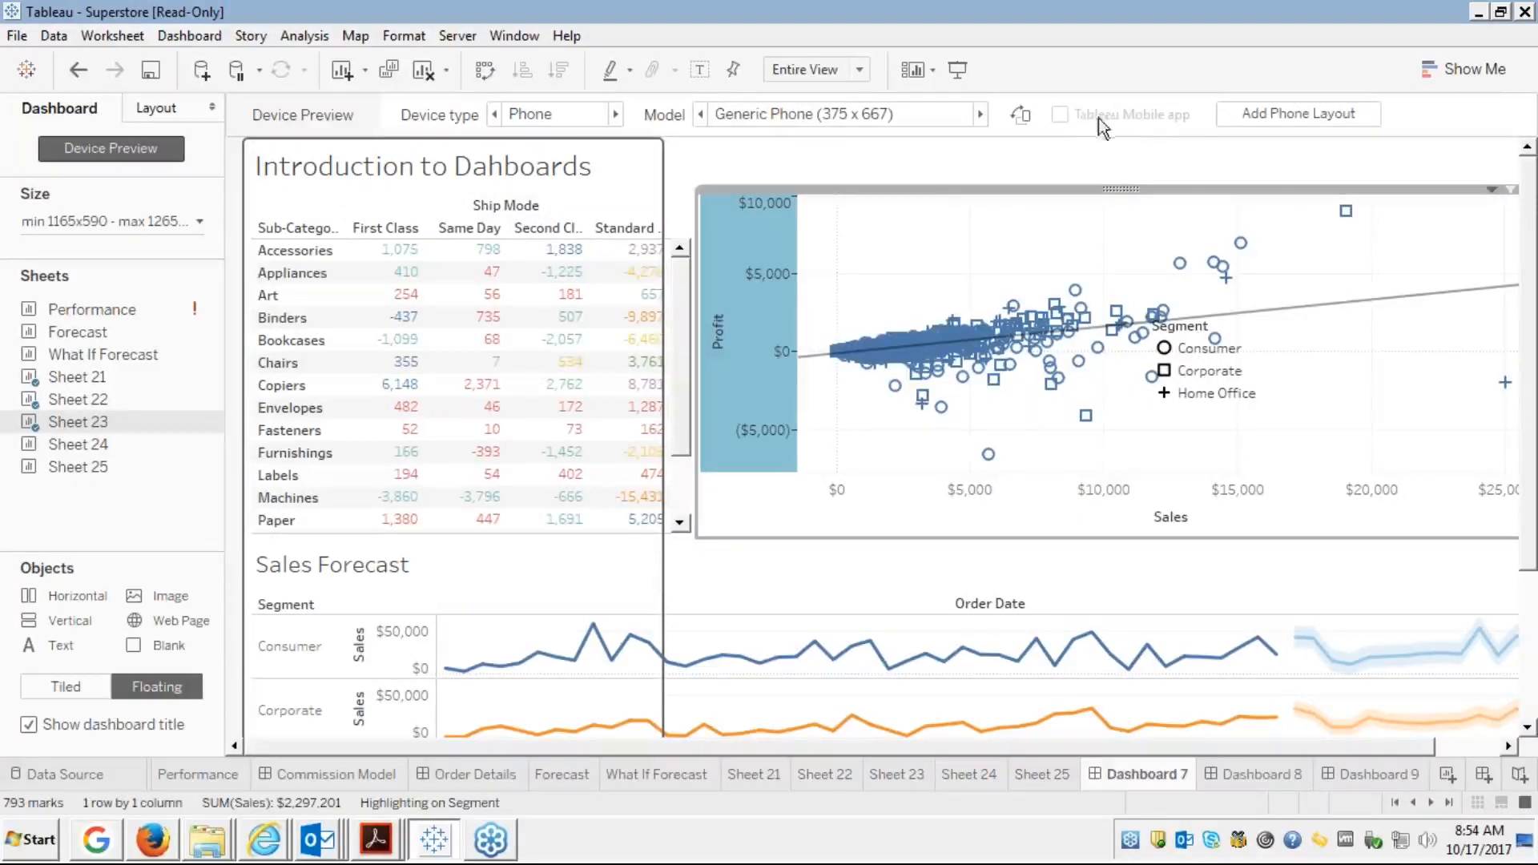
Try the phone preview in landscape, back to portrait, then add a Phone layout to Dashboard 7
click(1017, 123)
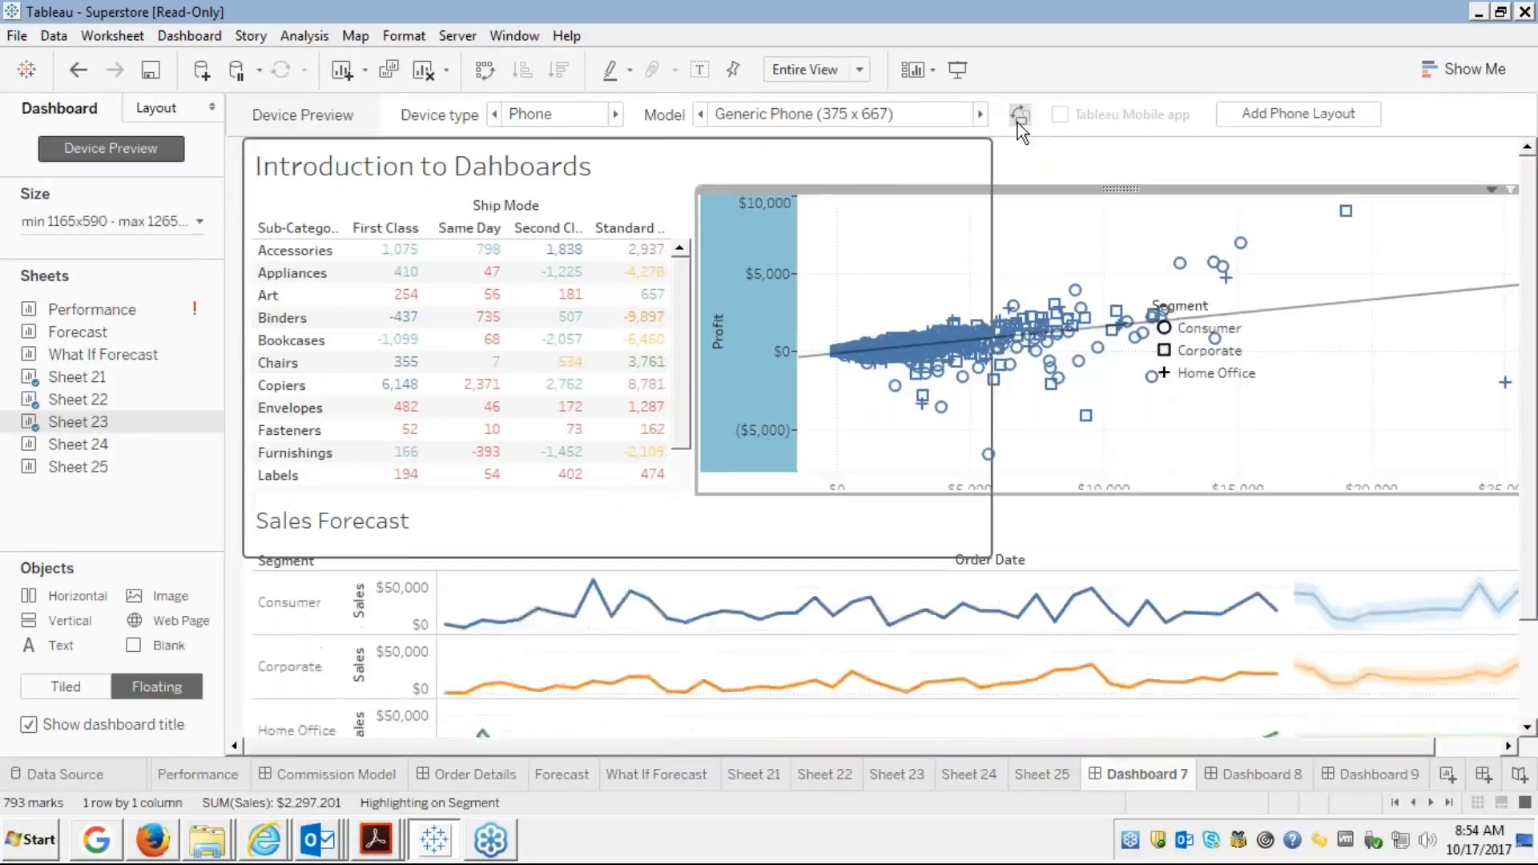
click(1017, 123)
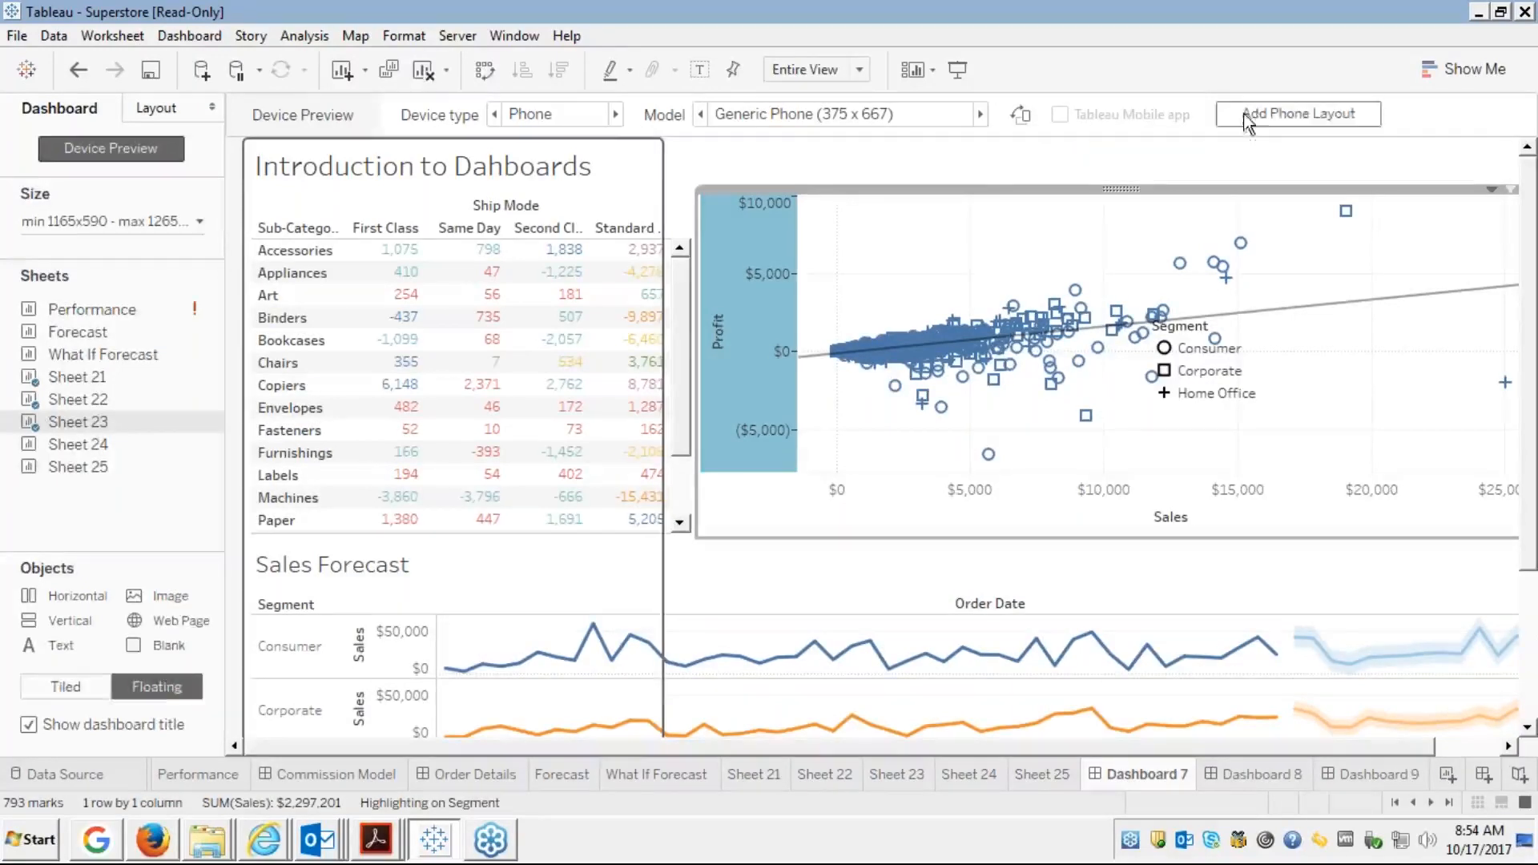
click(1264, 115)
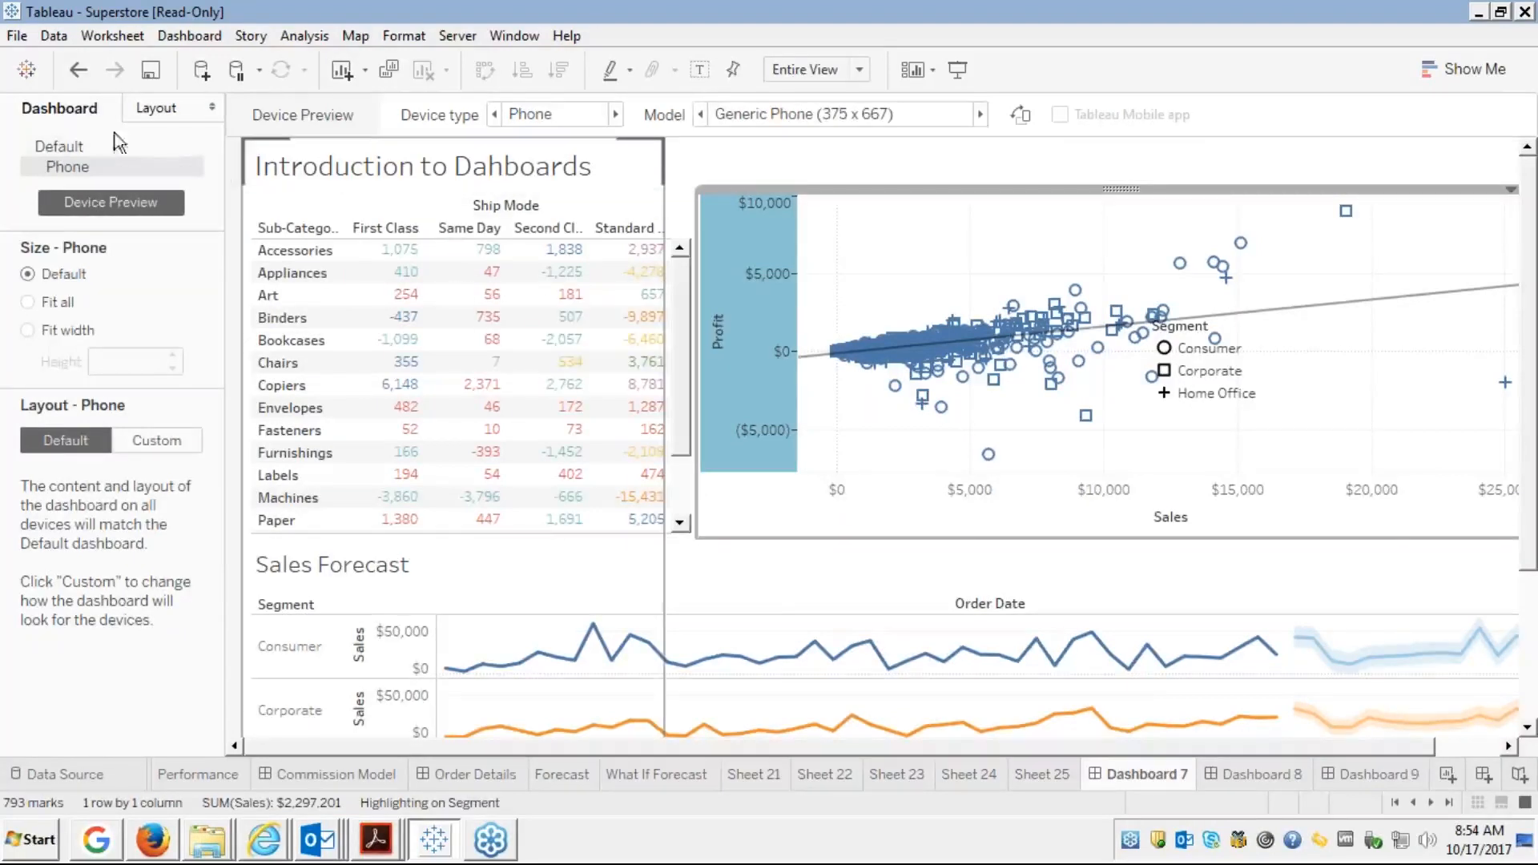
Compare the Default and Phone layouts, finishing on the Default layout
click(76, 146)
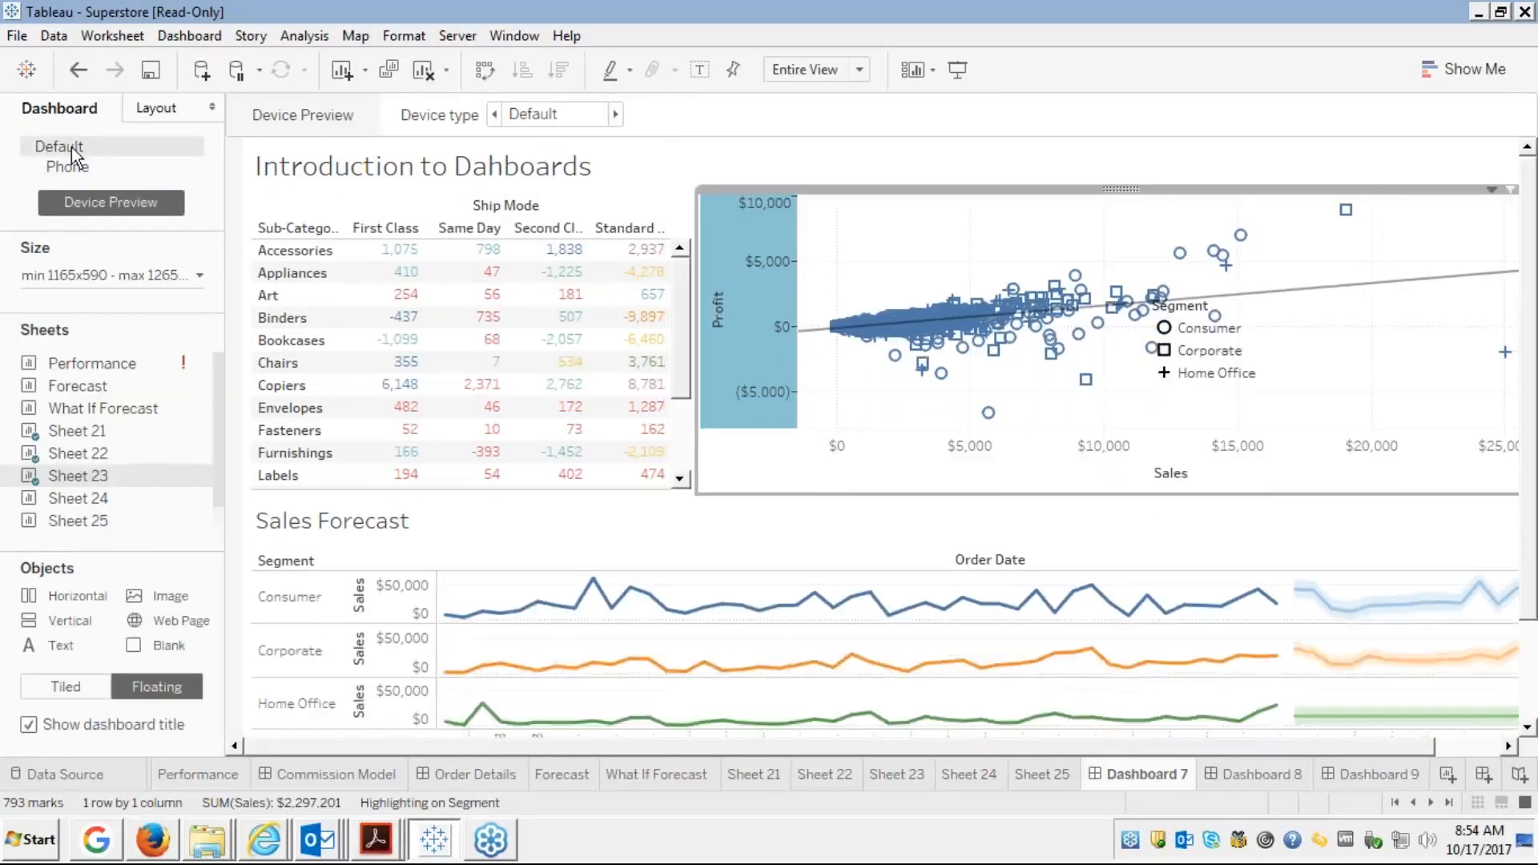
click(60, 167)
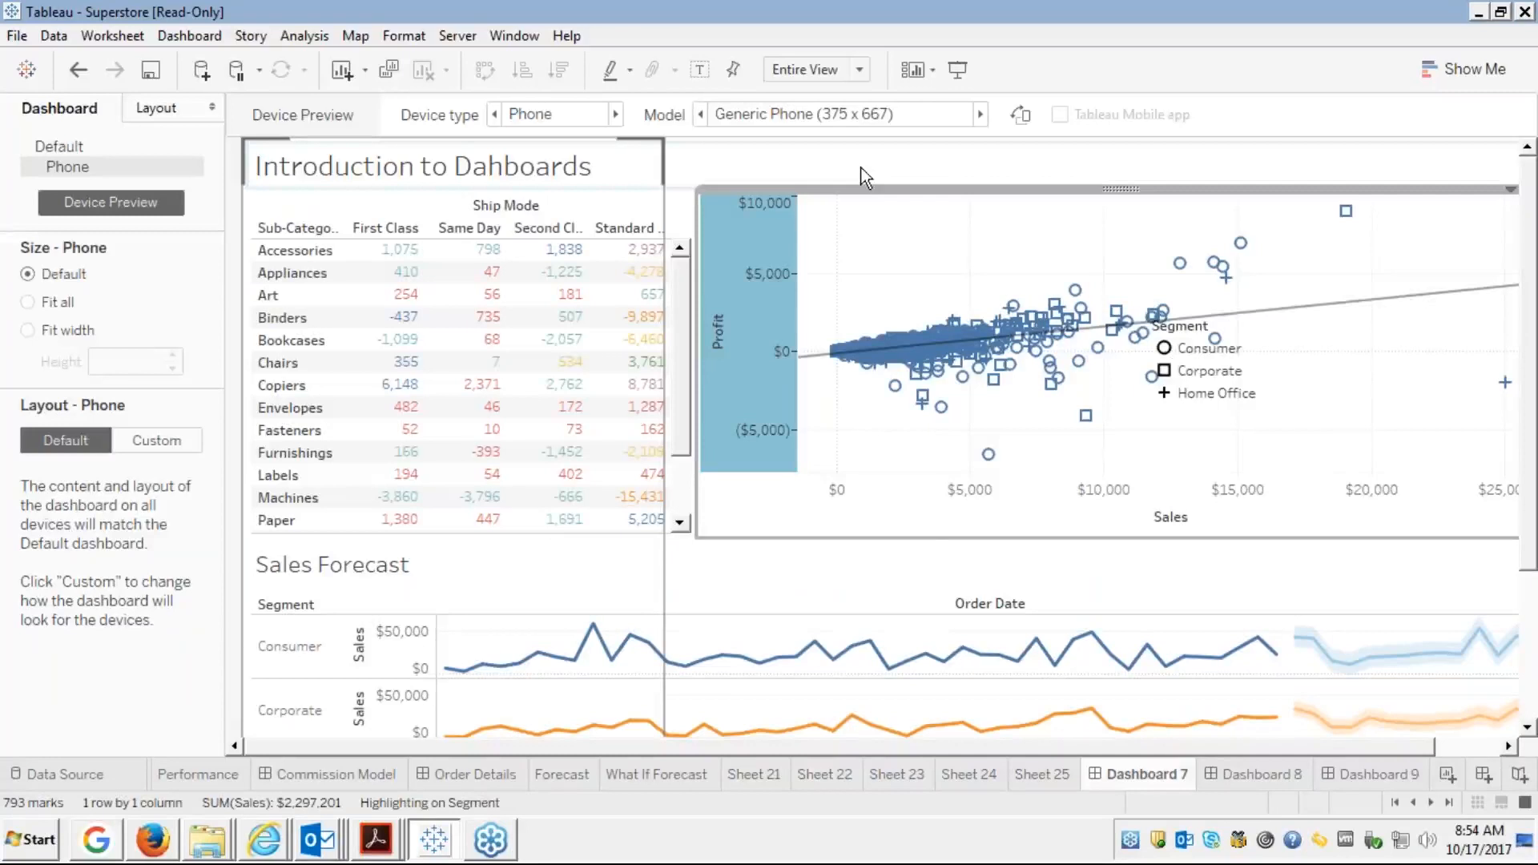
click(54, 149)
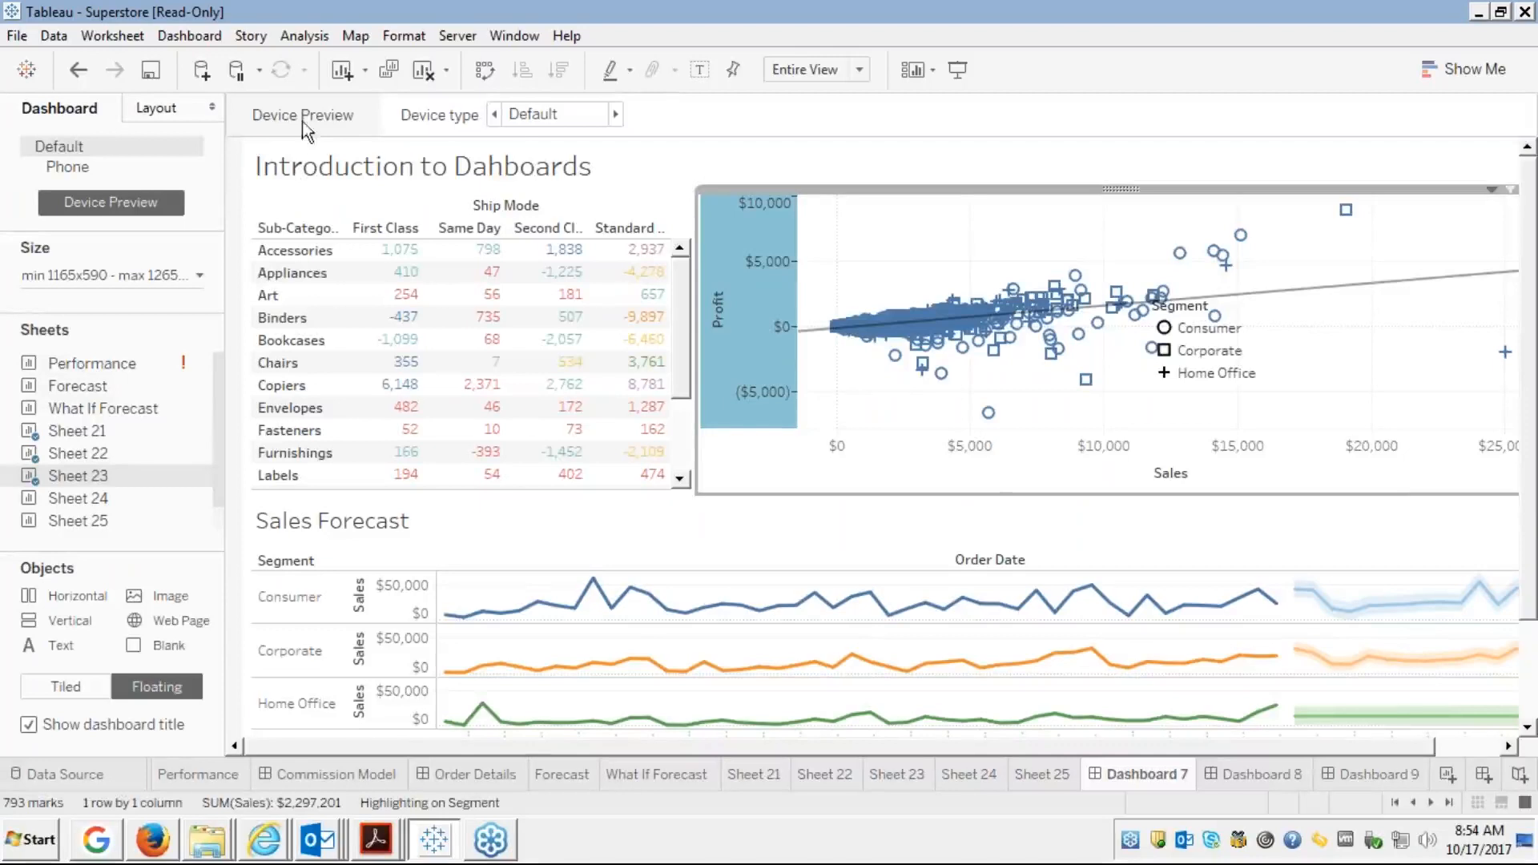
click(81, 170)
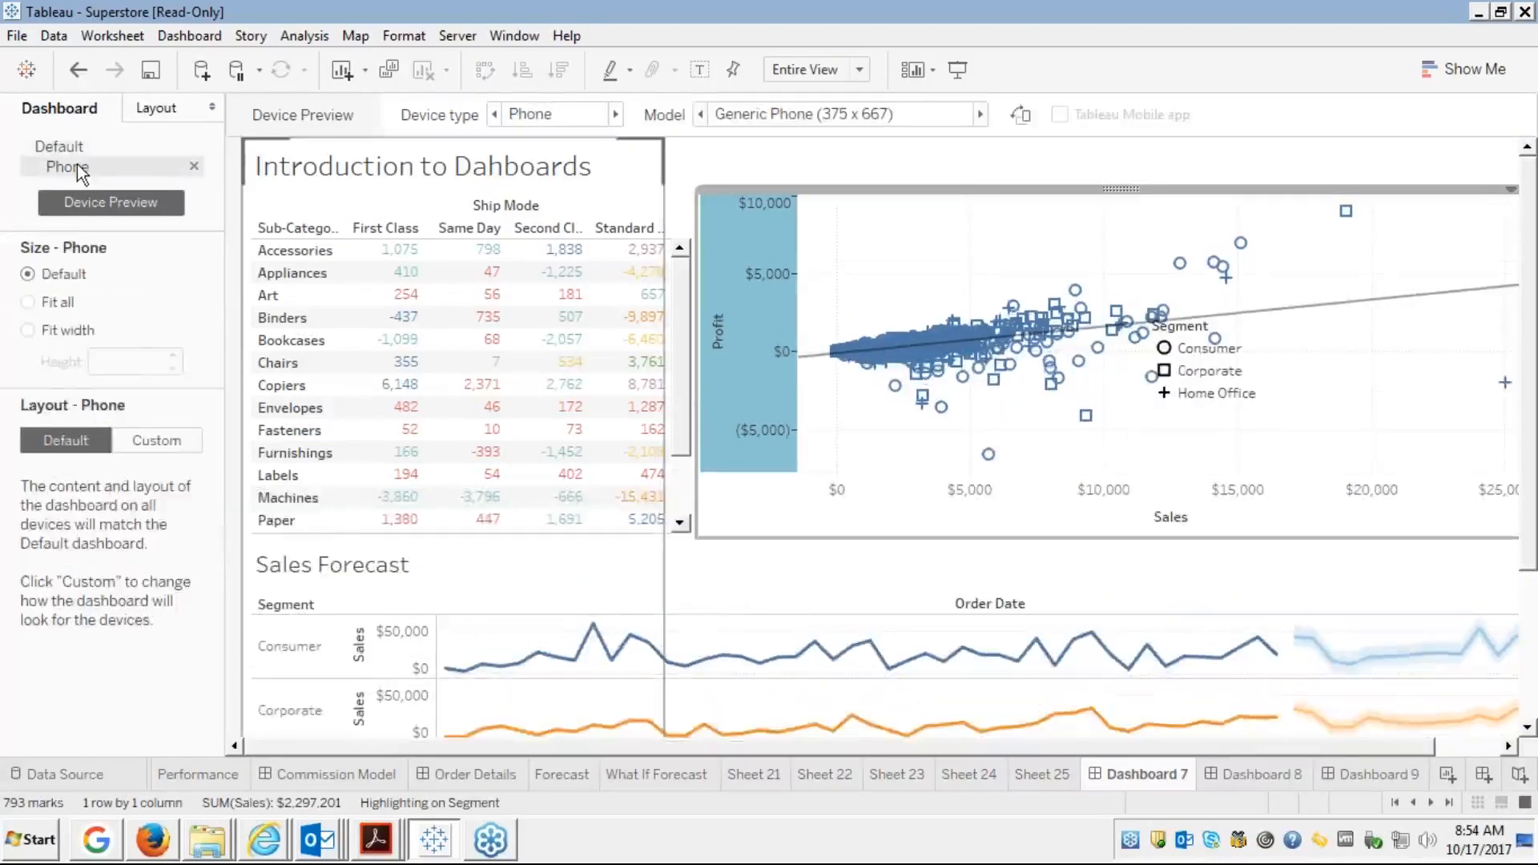
click(59, 146)
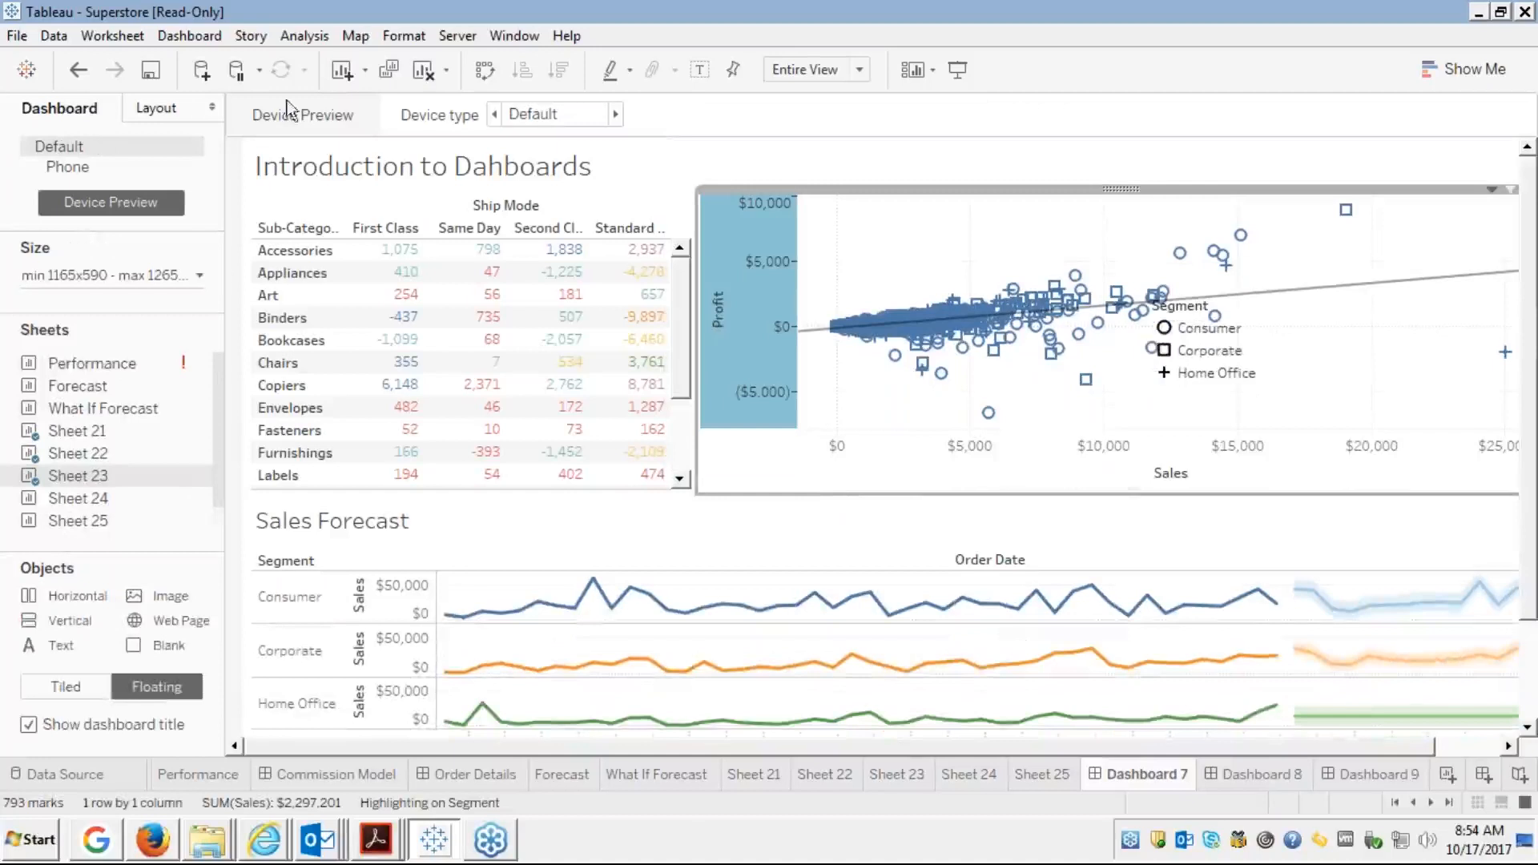
Check the crosstab's position and size settings, then bring the Firefox course slides to the front
click(168, 107)
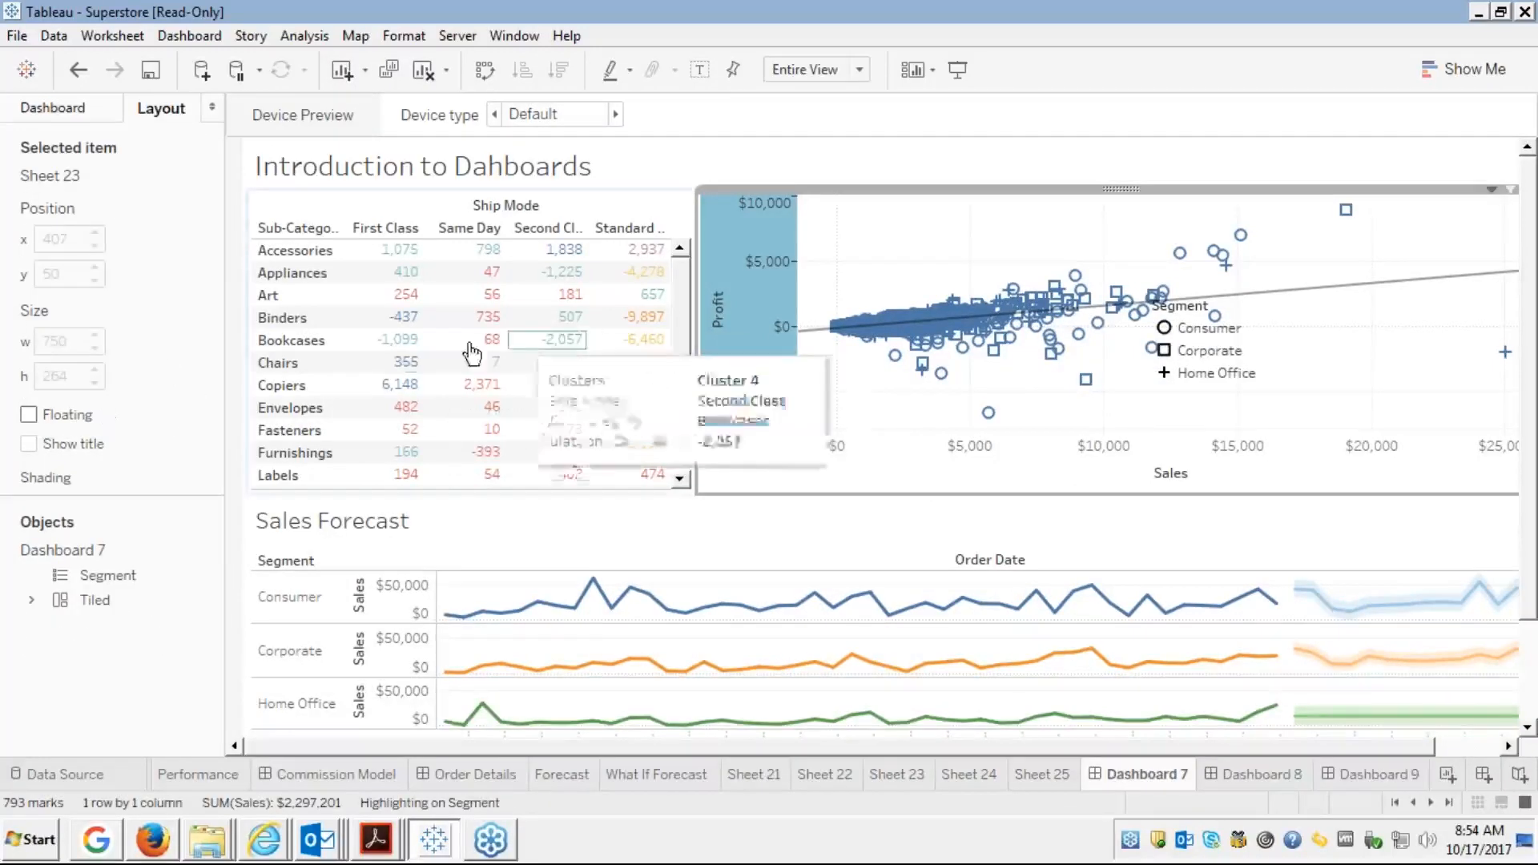
click(673, 206)
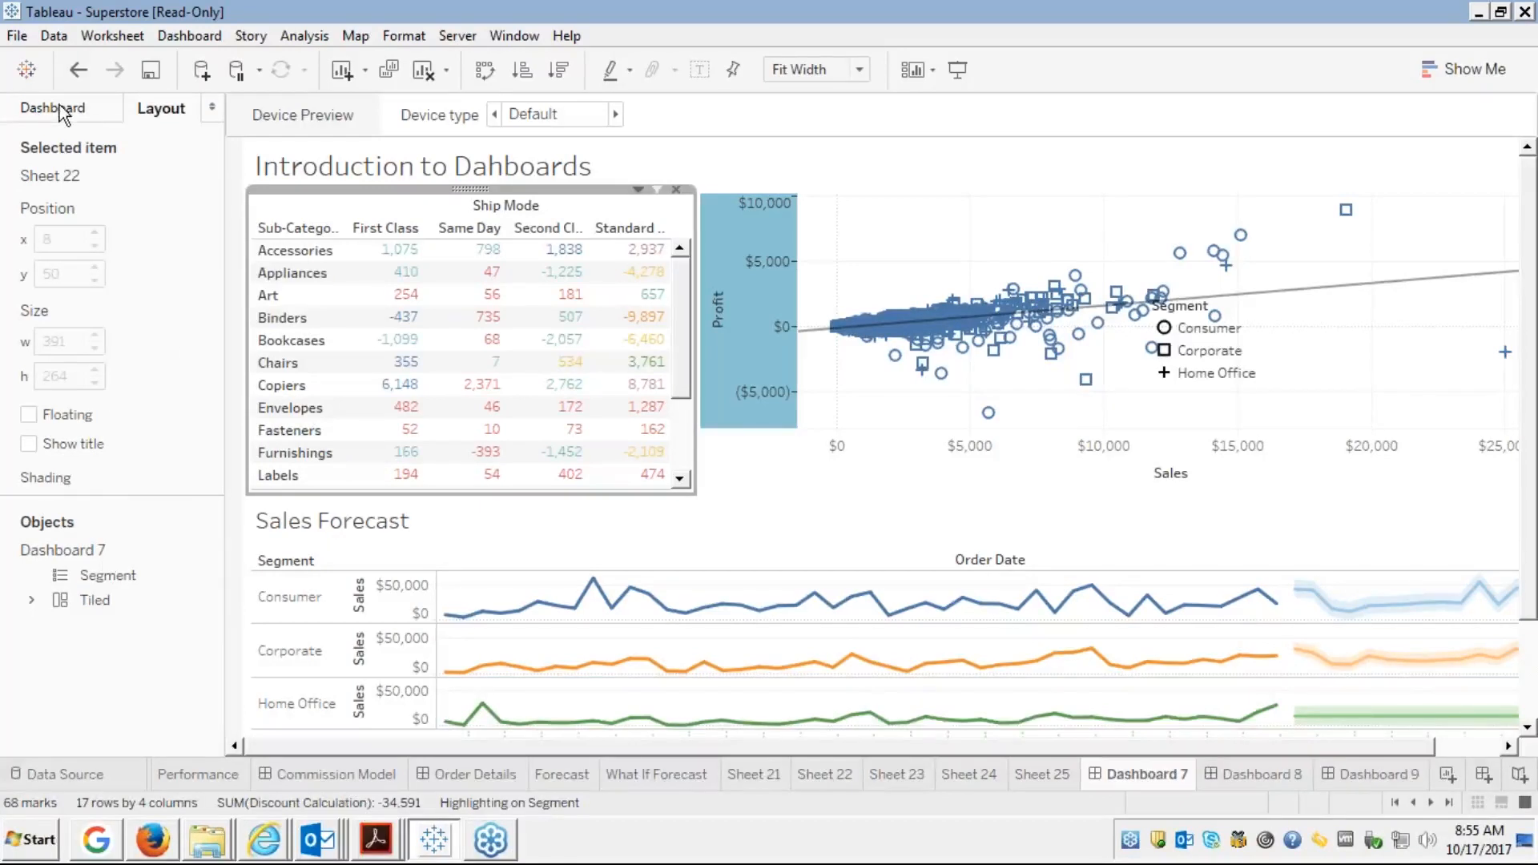
click(88, 112)
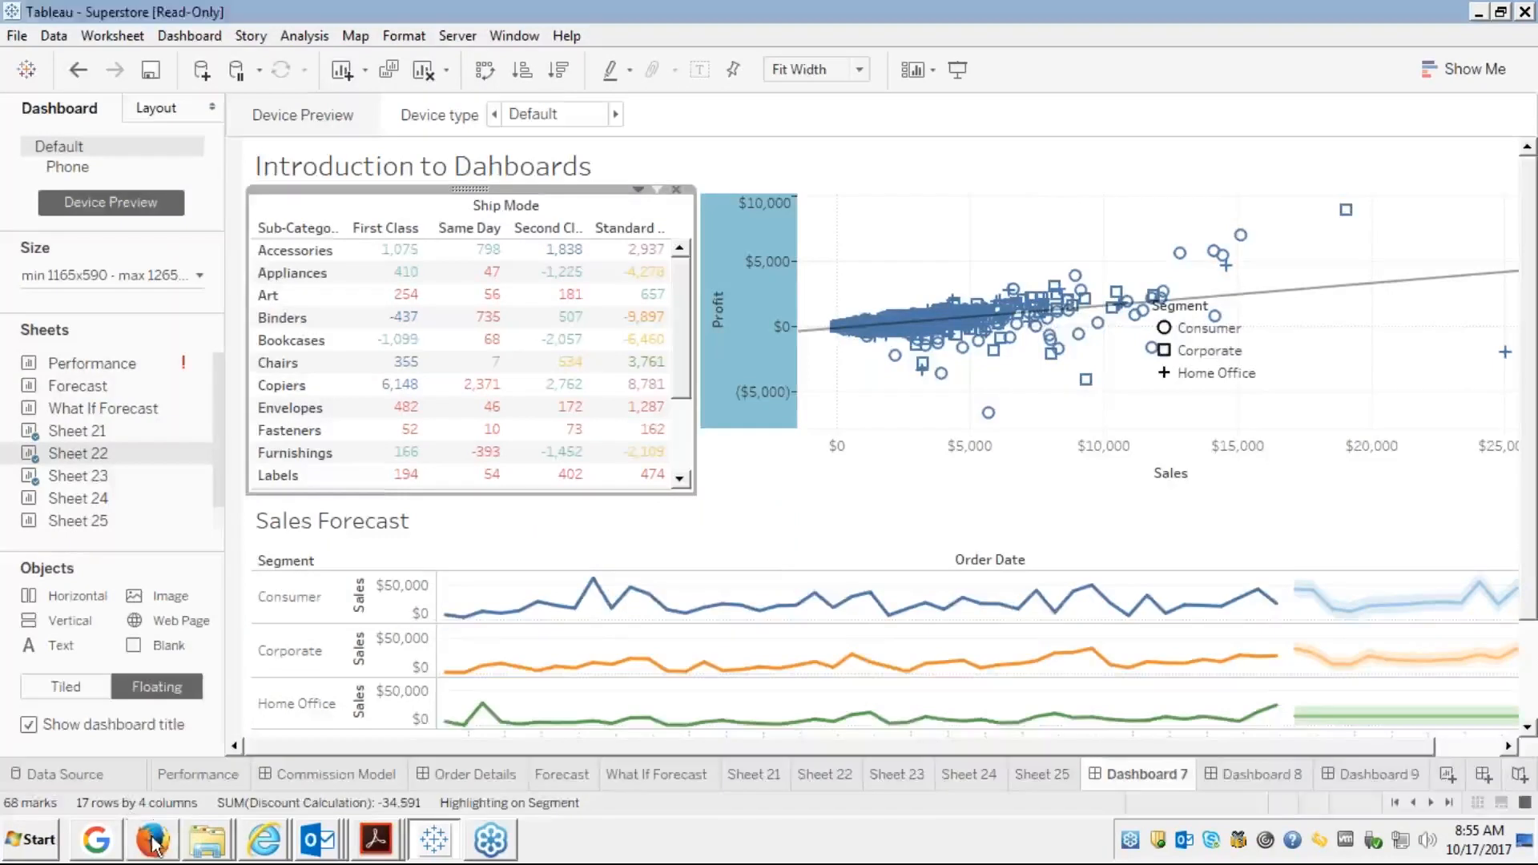
click(176, 826)
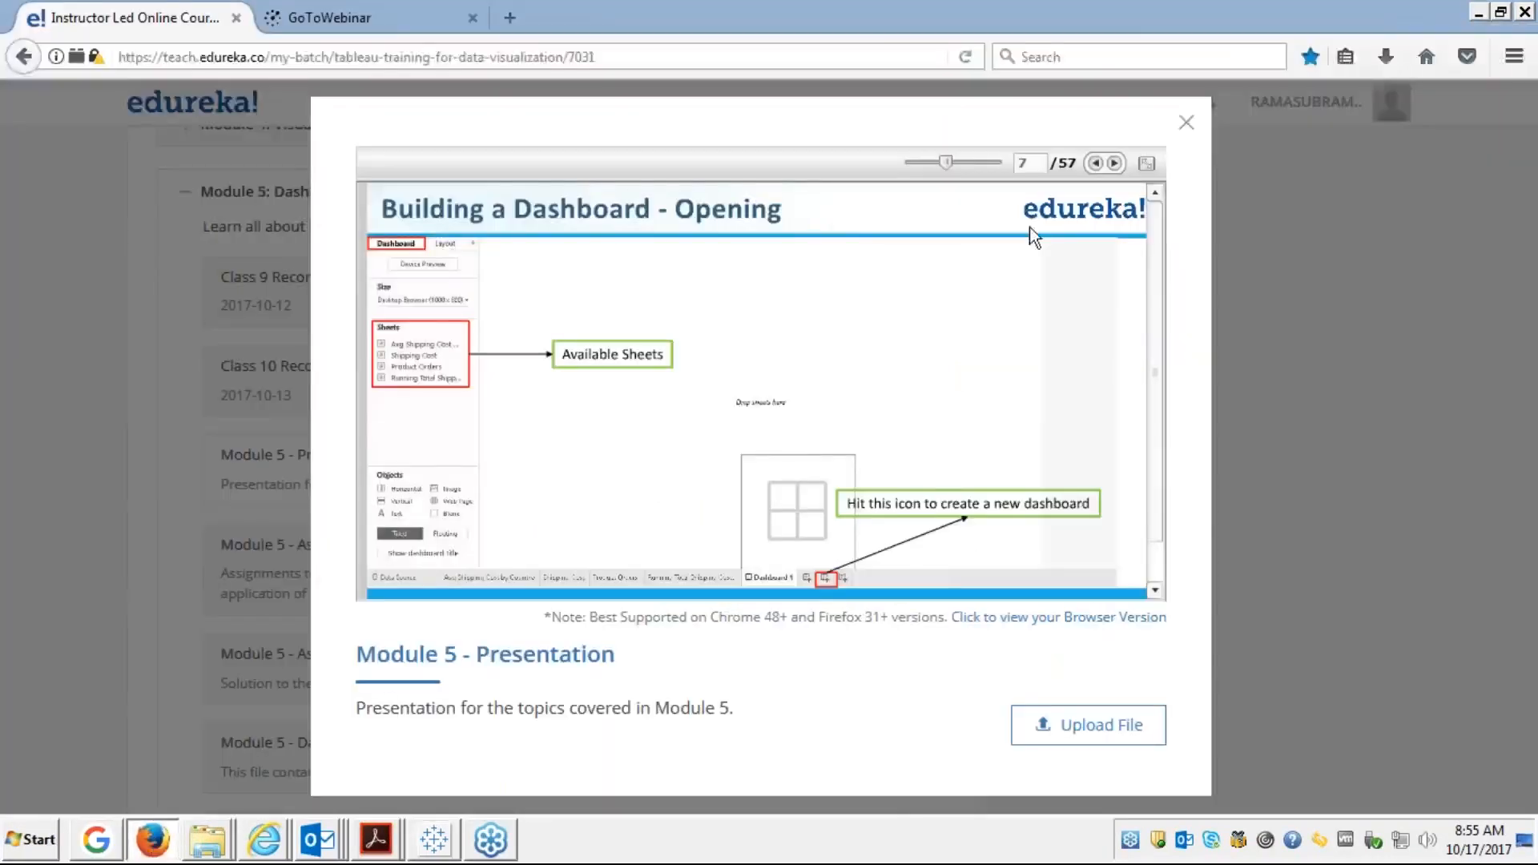
Show the edureka slides full screen and advance to 'Building a Dashboard - Add Sheets'
click(1146, 165)
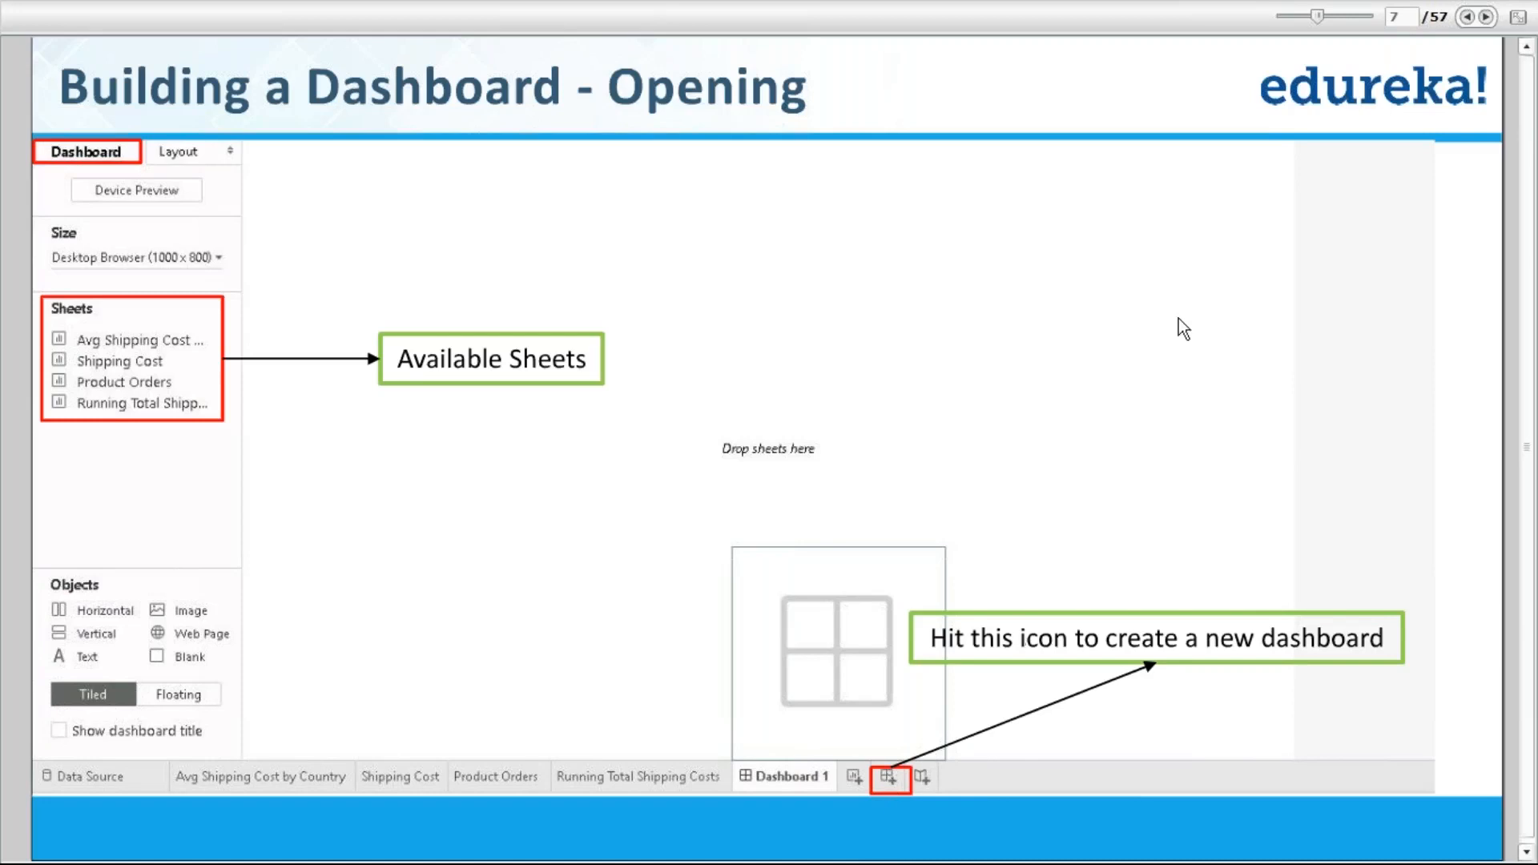
click(1487, 17)
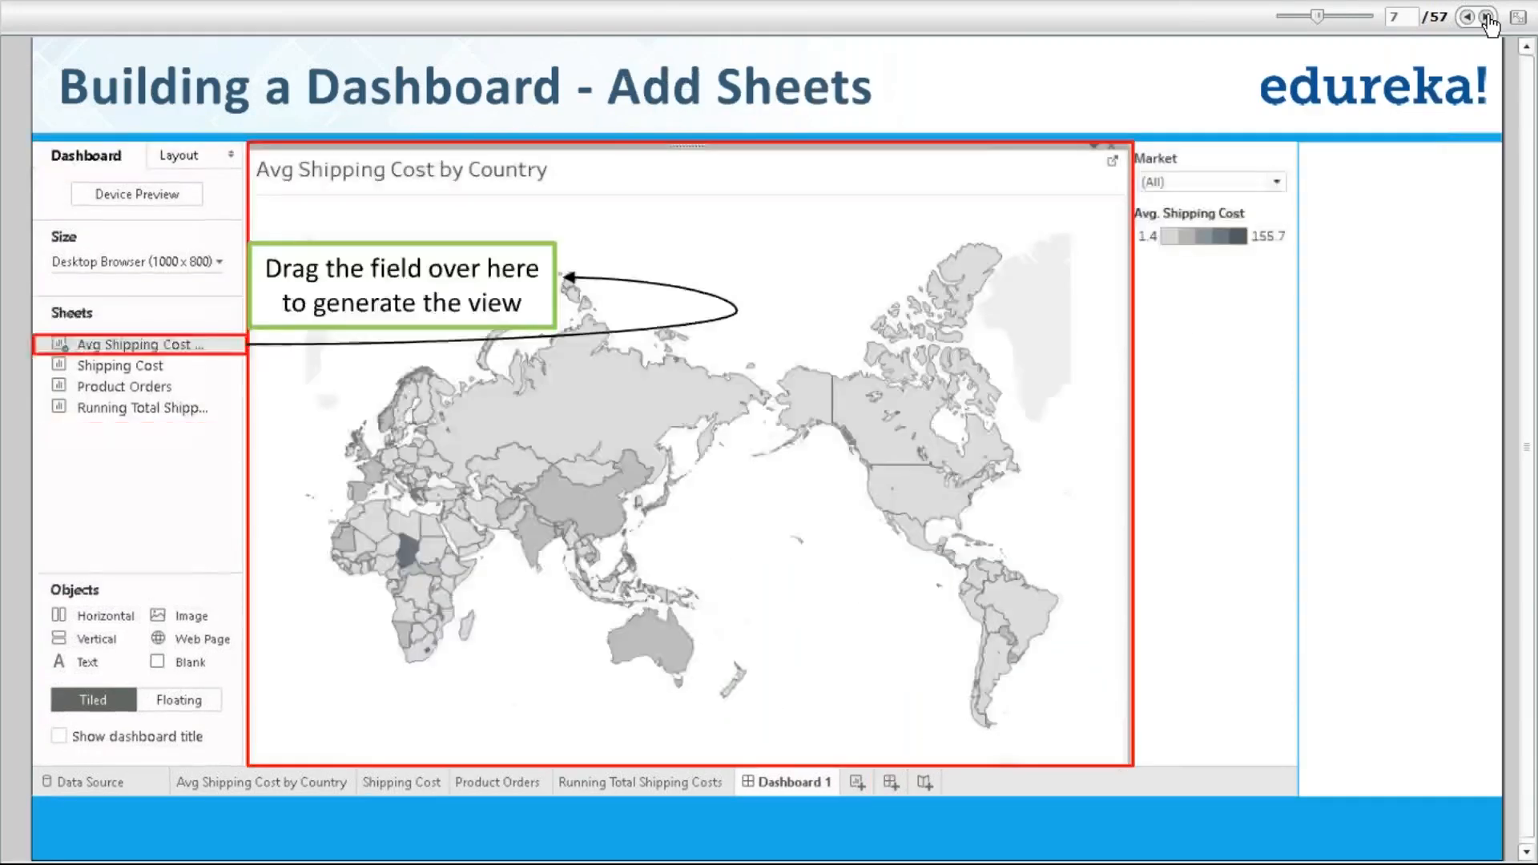
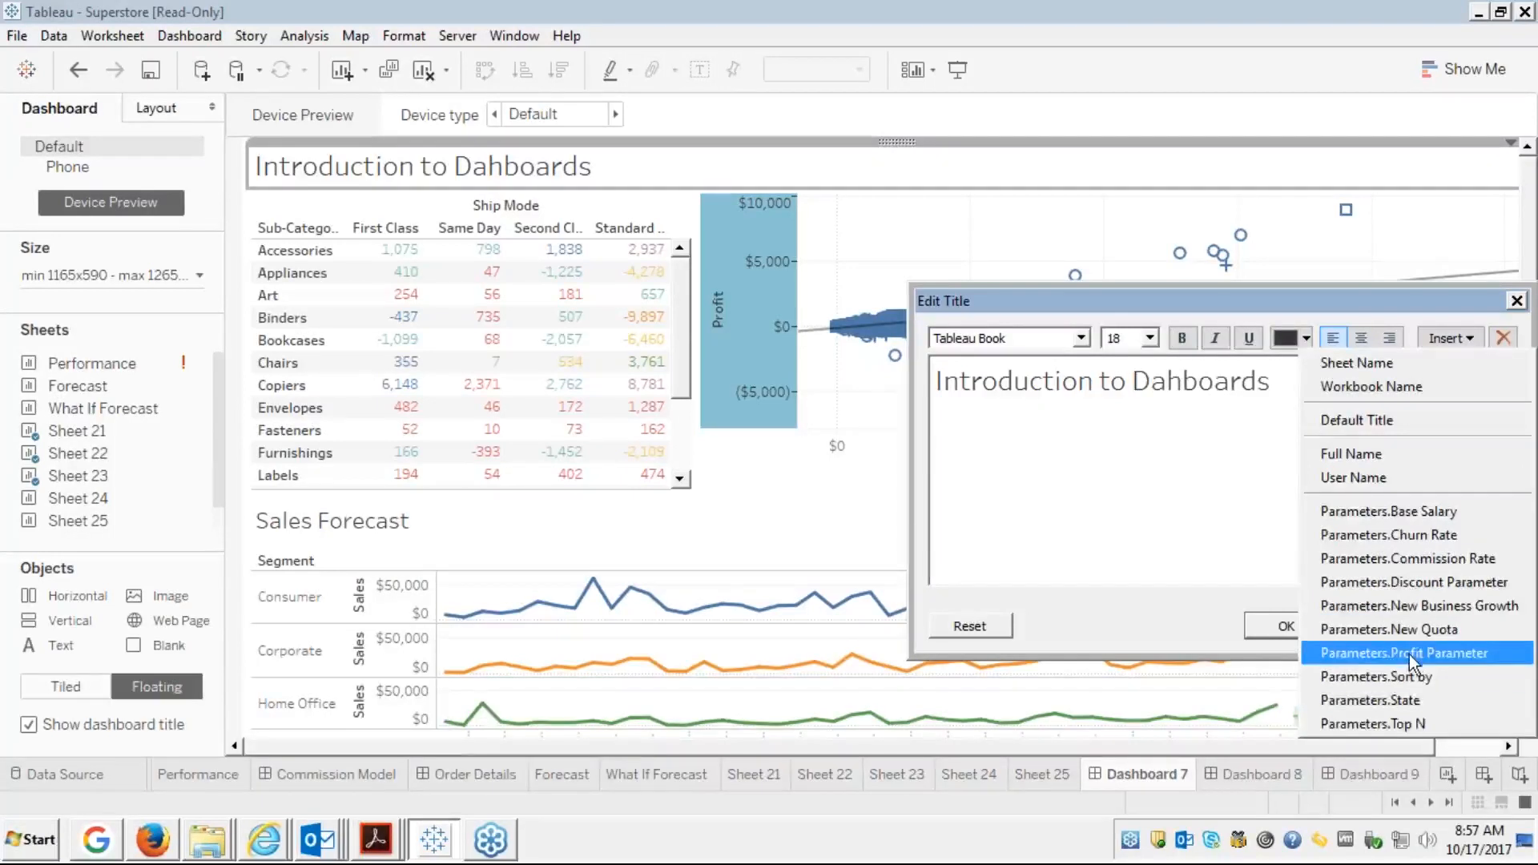
Append the Profit Parameter value to the dashboard title, then select and clear a crosstab cell
click(1410, 653)
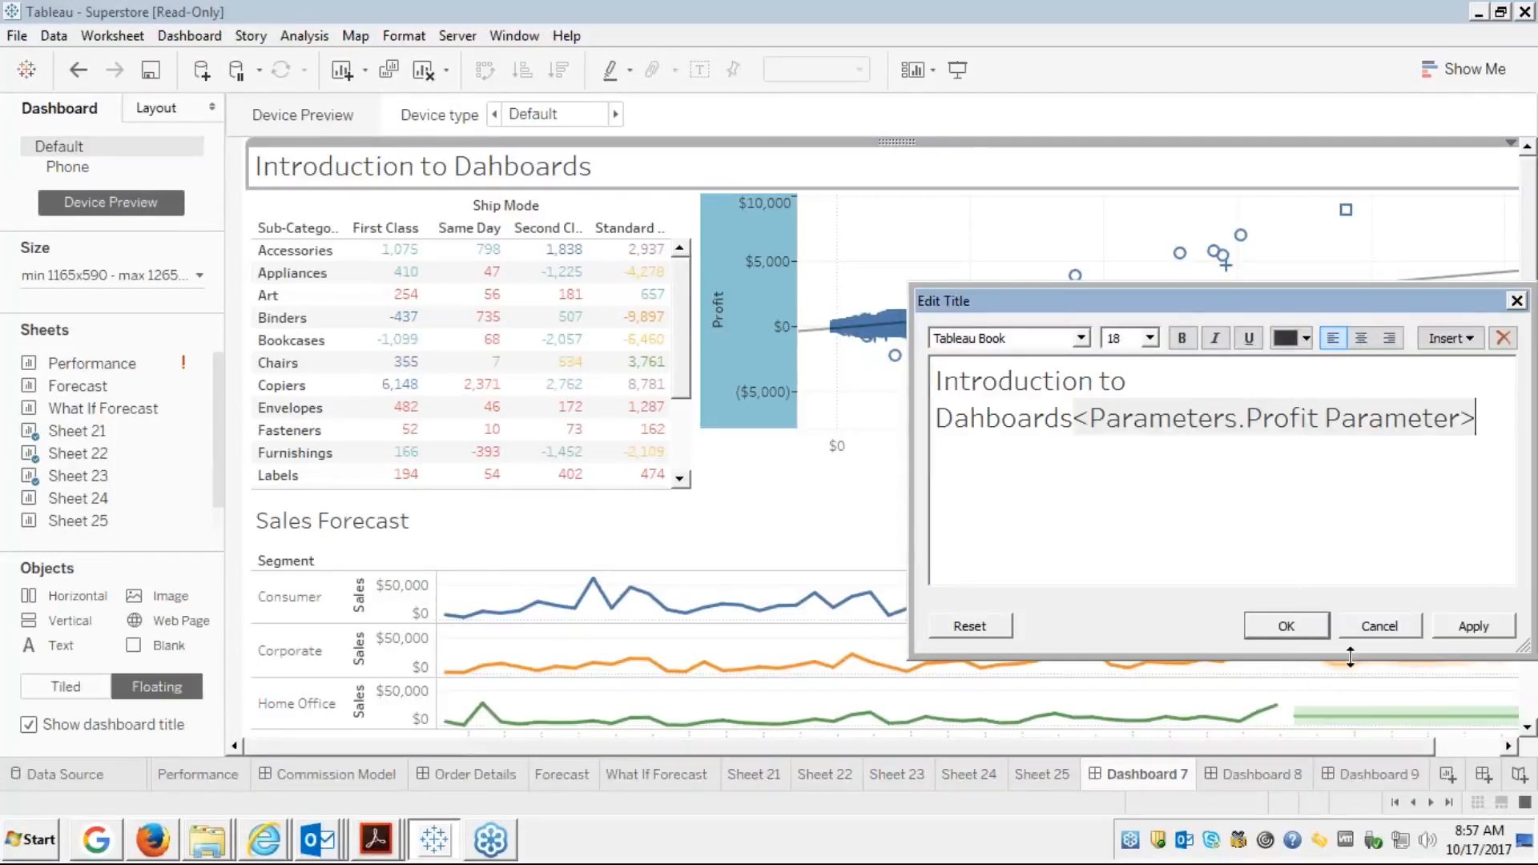
click(1306, 624)
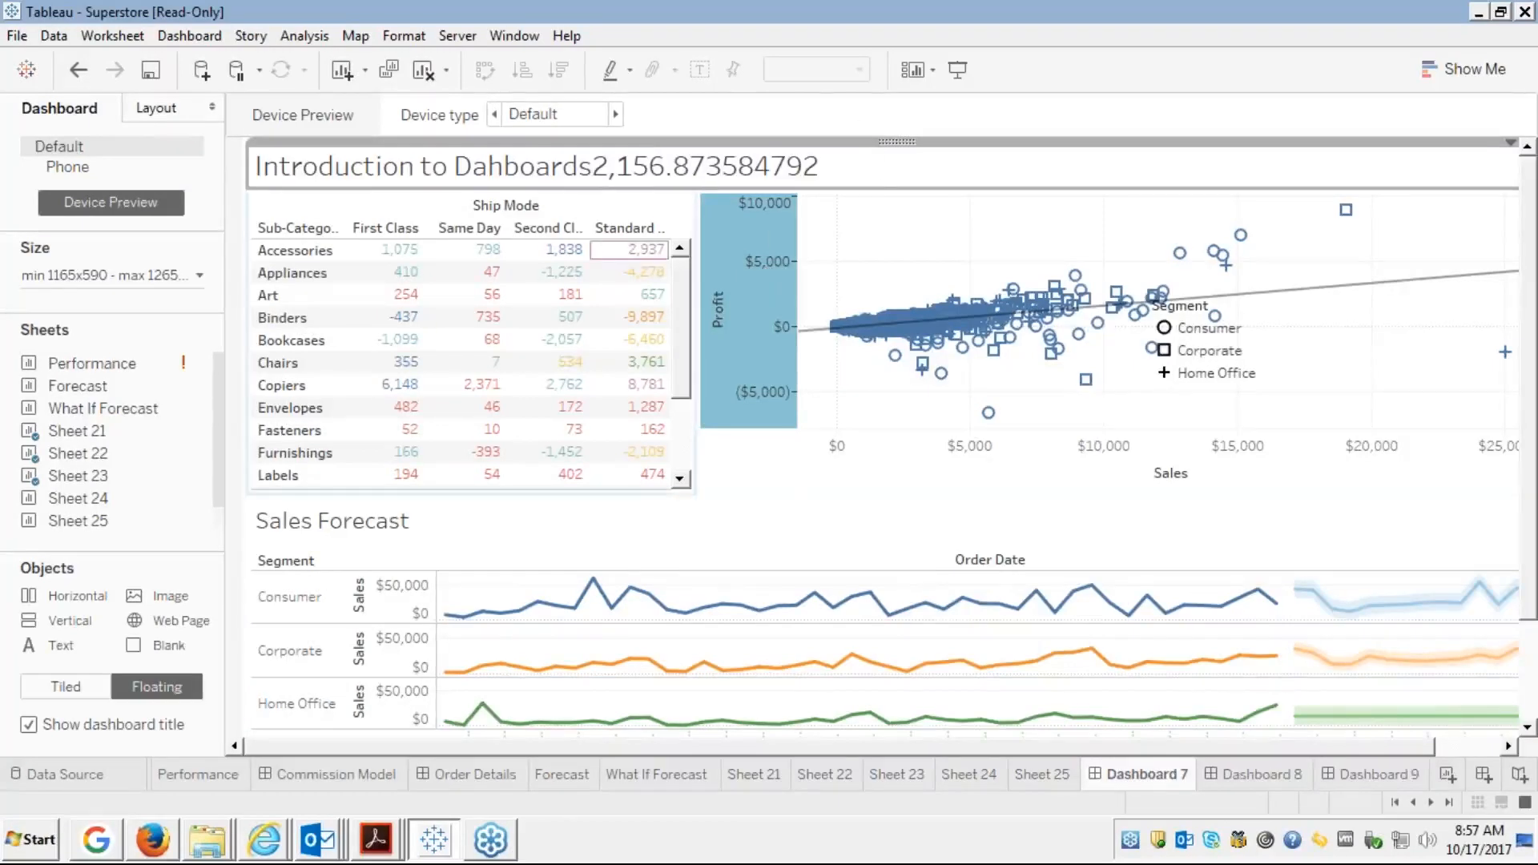
click(546, 272)
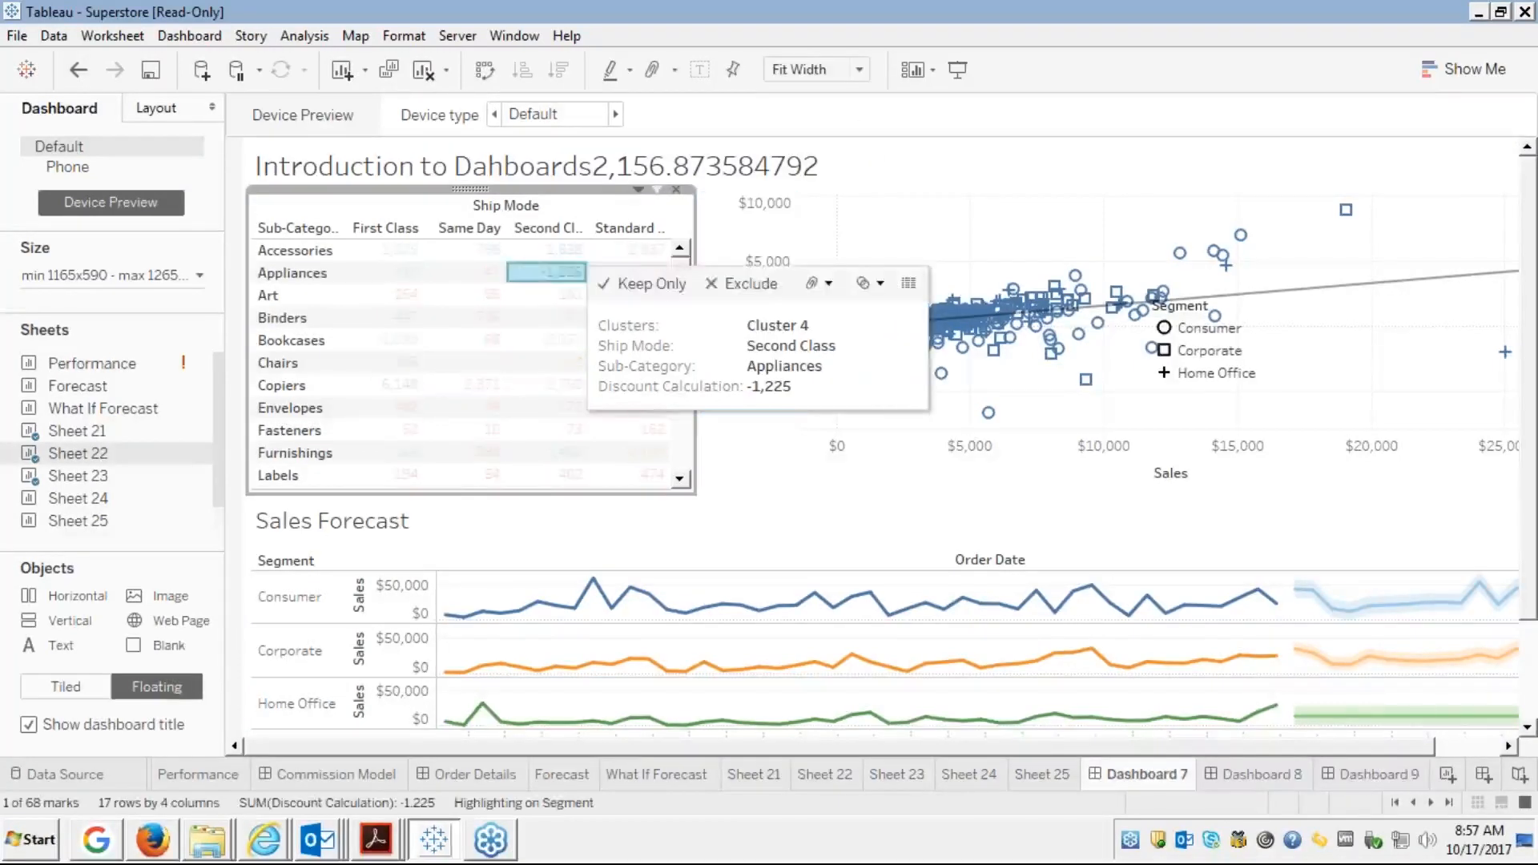
click(581, 278)
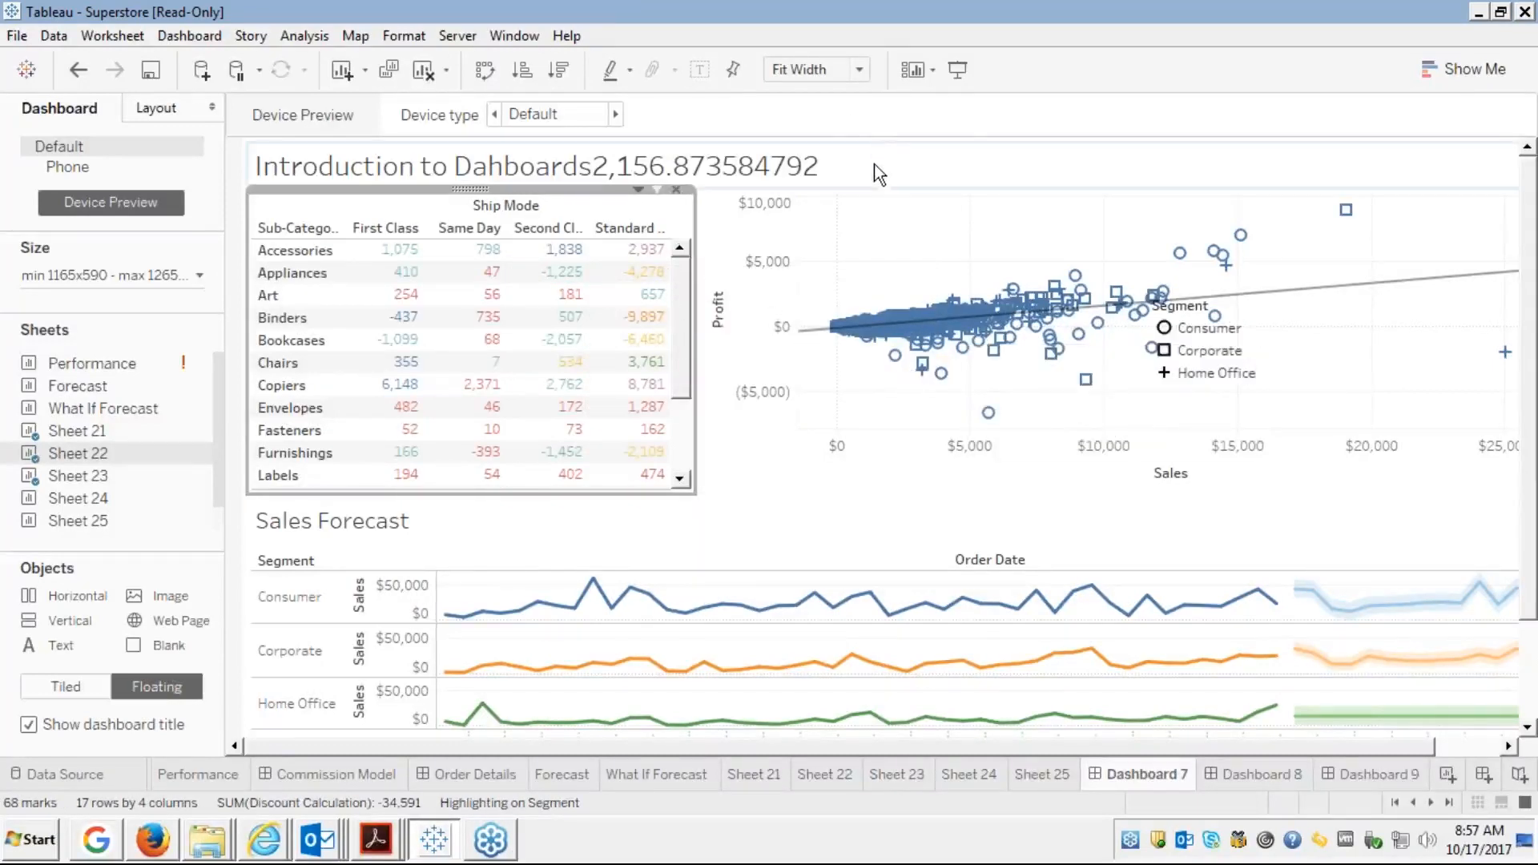
key(alt+Tab)
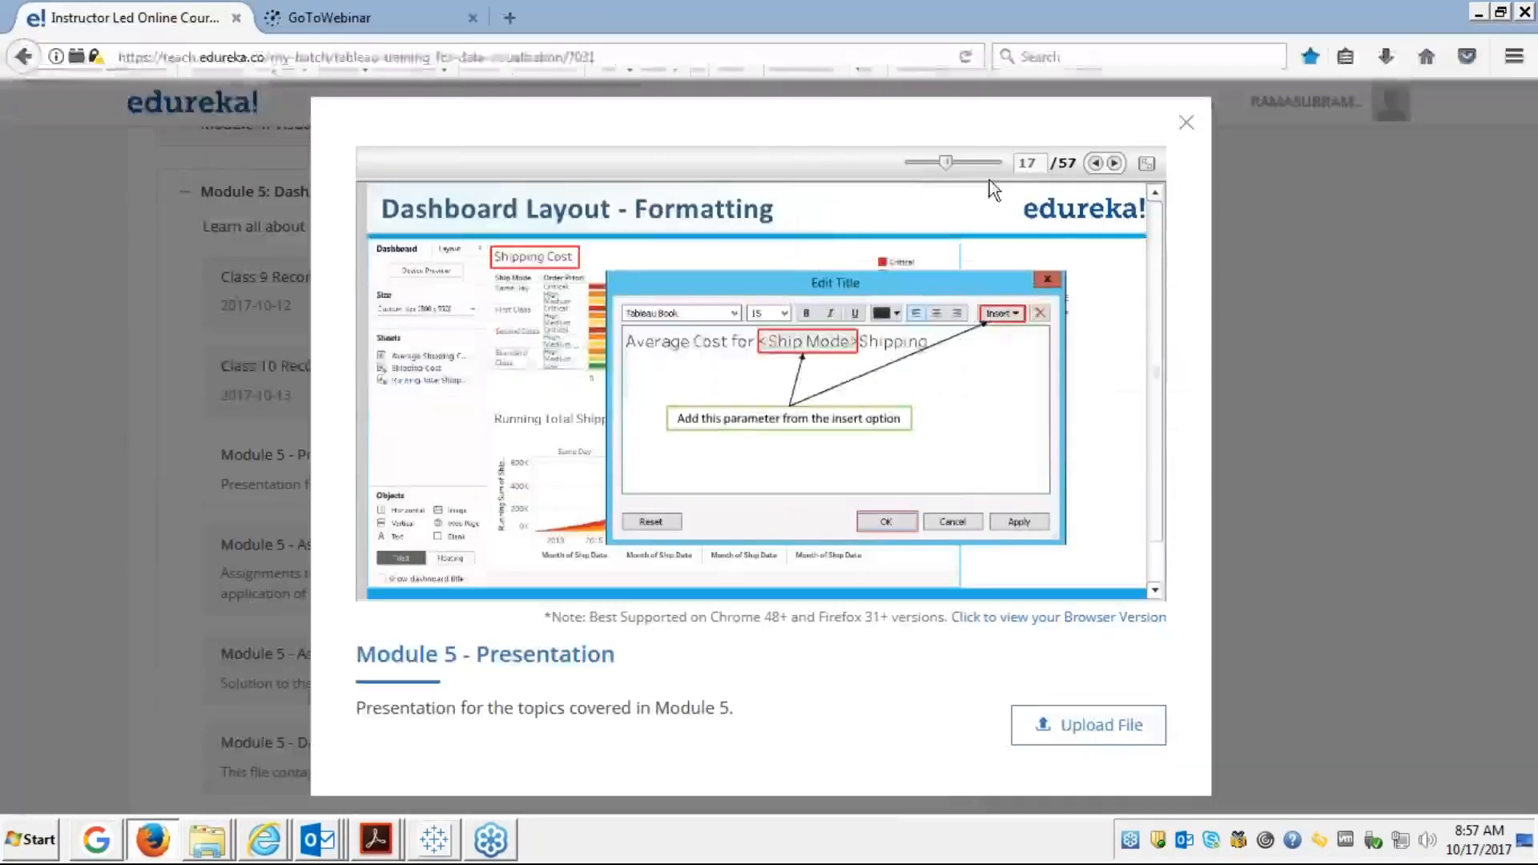
Advance the full-screen Module 5 slides to slide 18, 'Dashboard Layout - Adding Filter'
click(1146, 162)
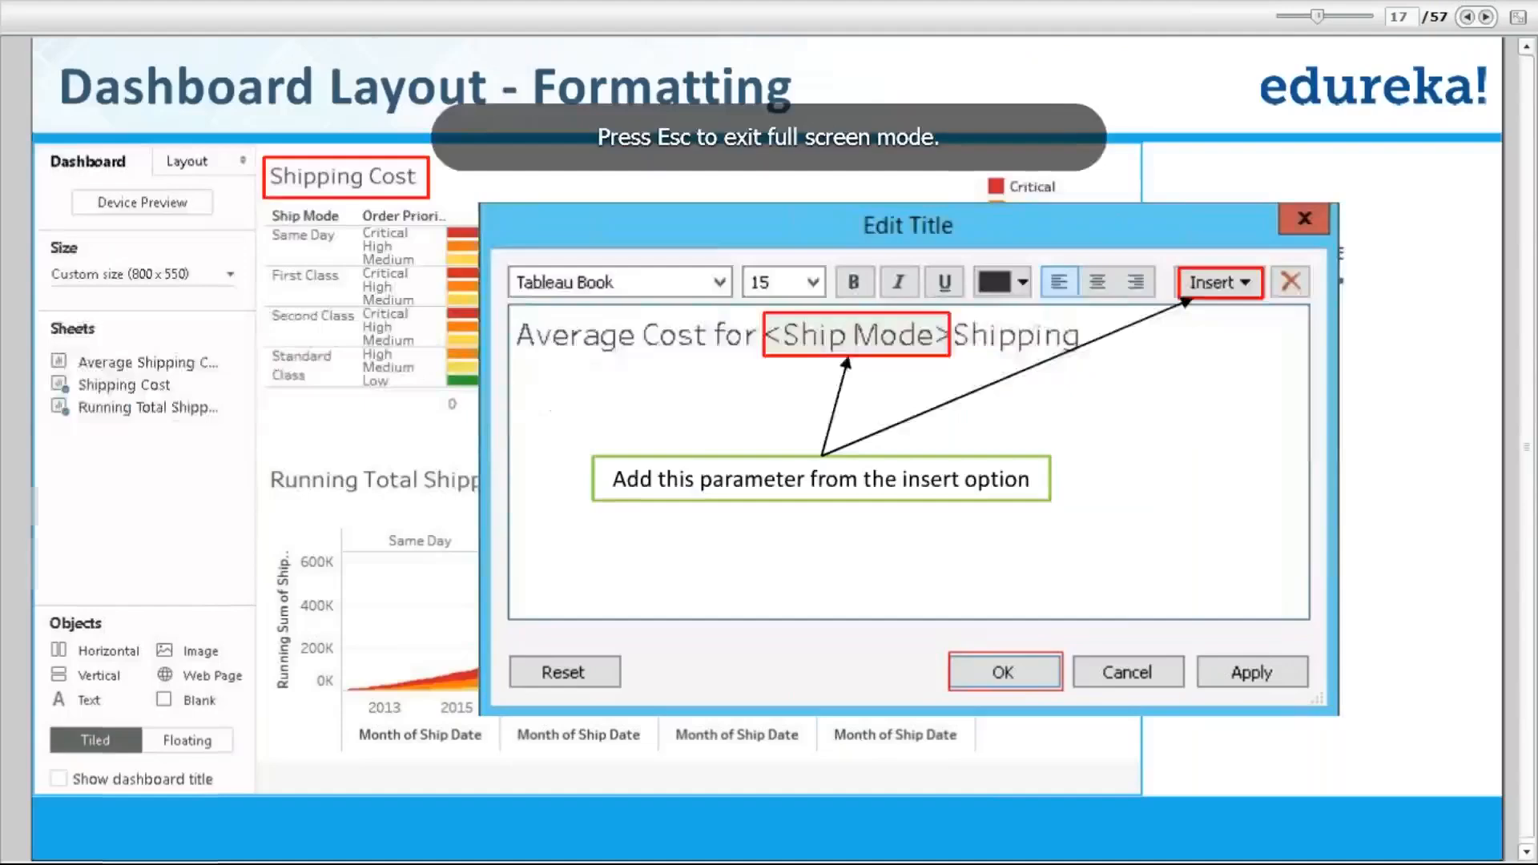
click(1486, 17)
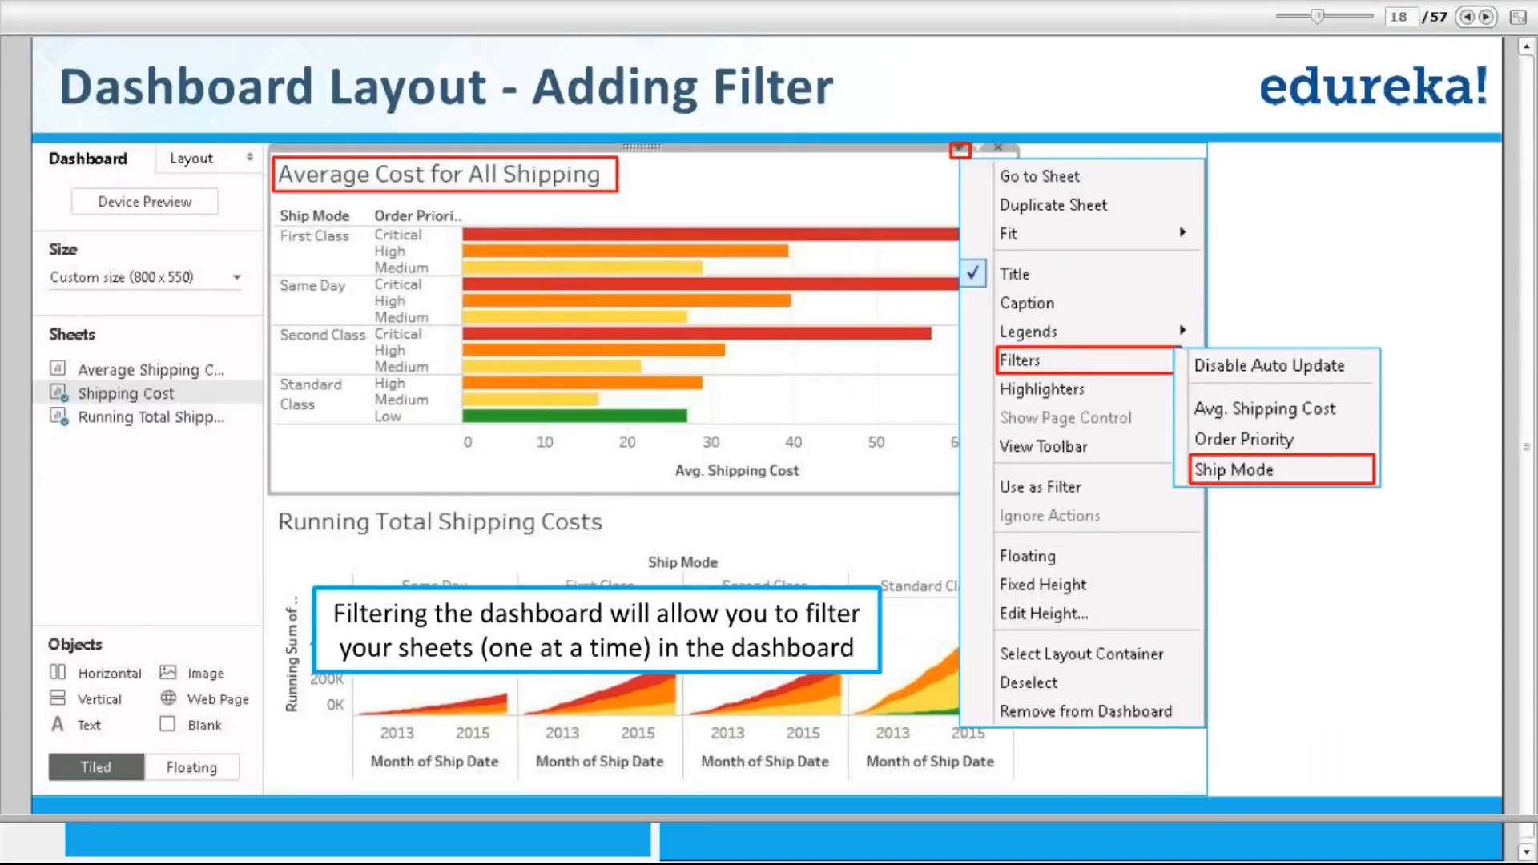
key(Escape)
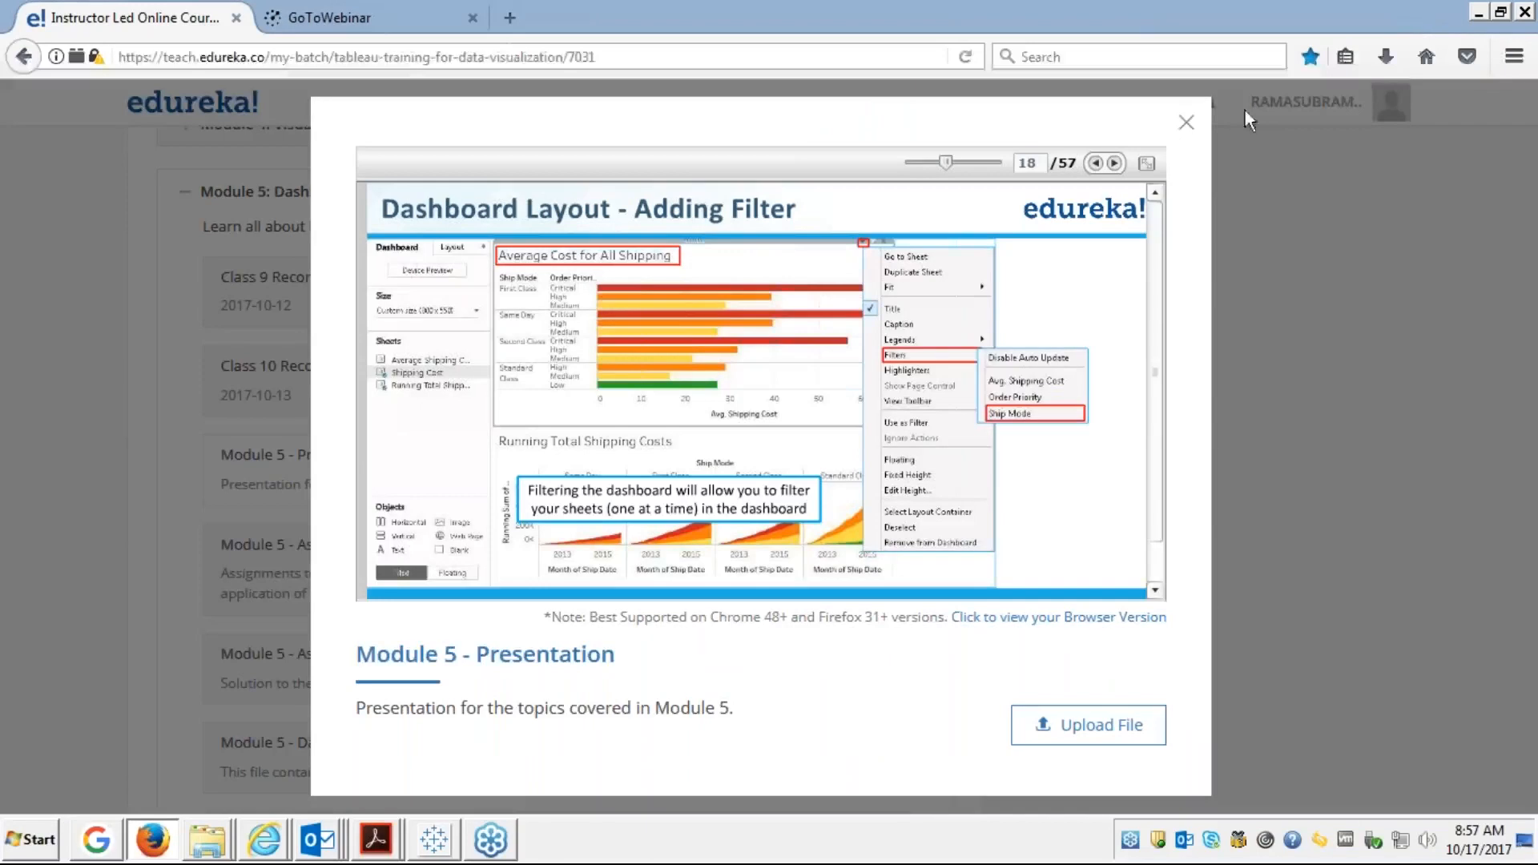
click(436, 849)
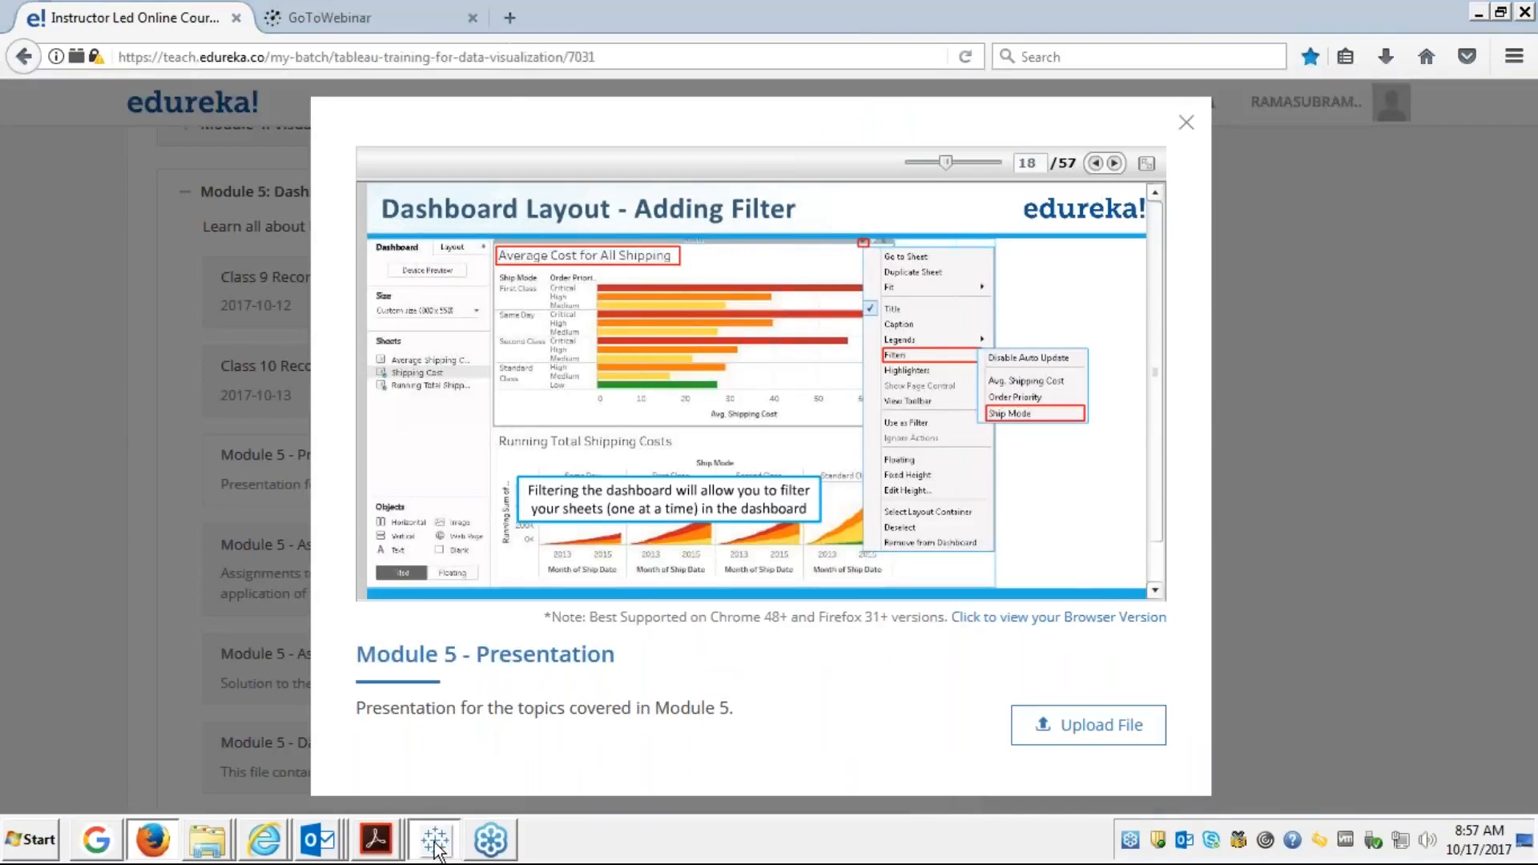
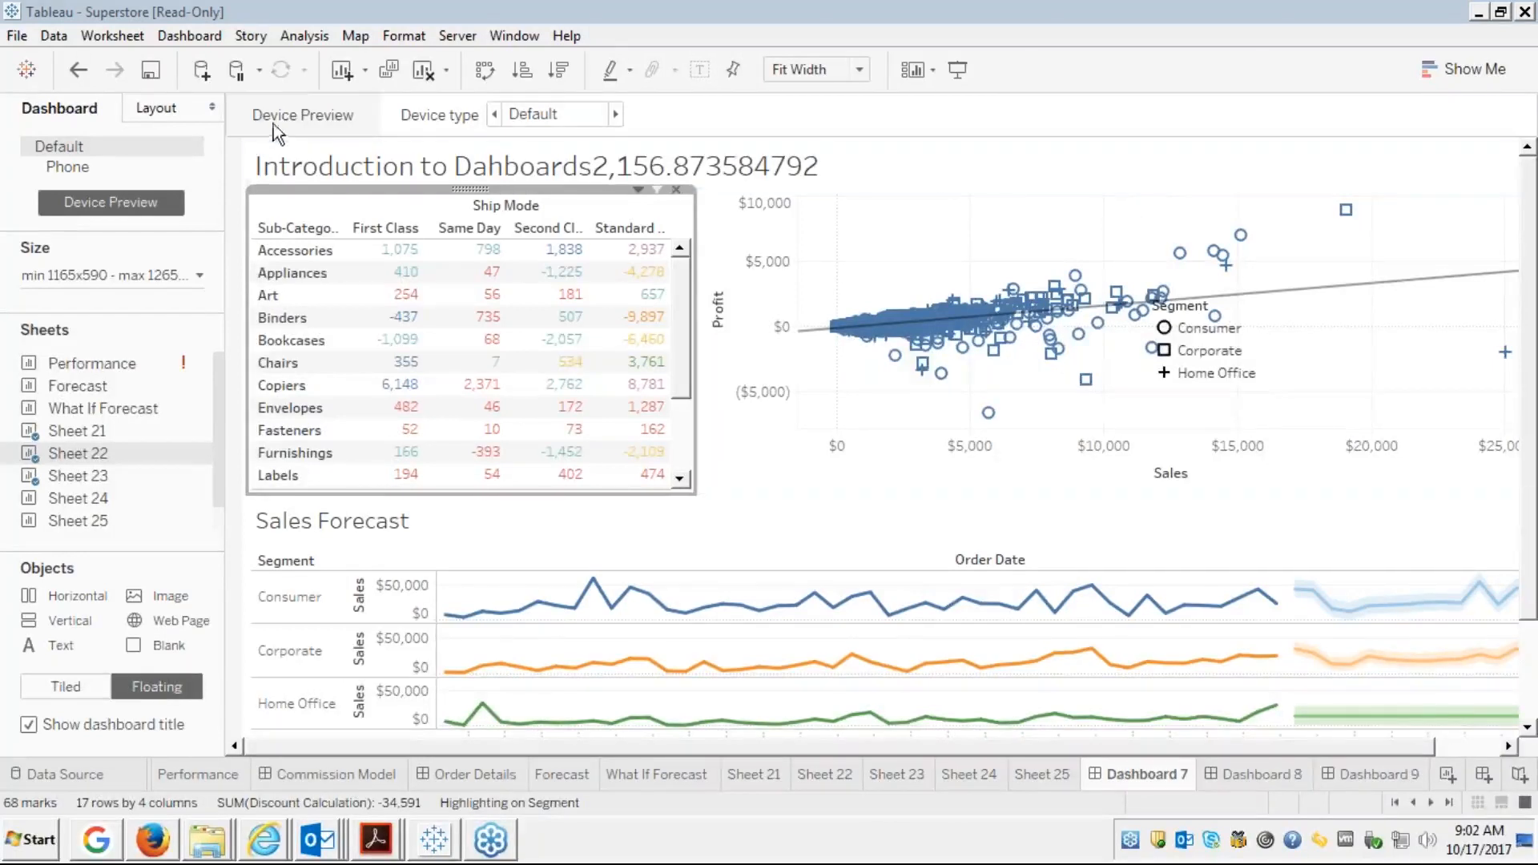
click(16, 35)
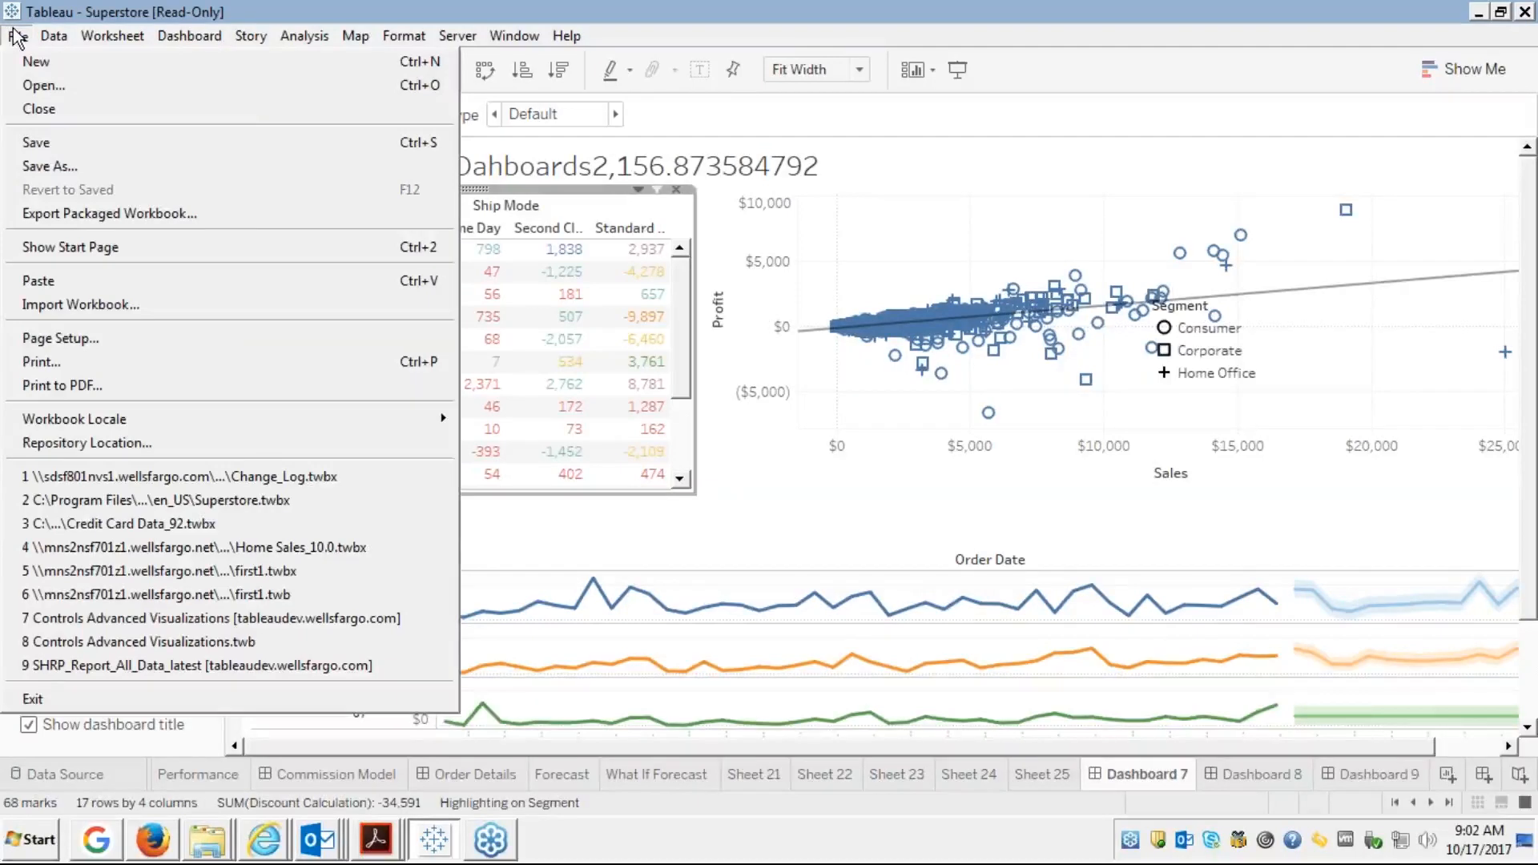
click(699, 117)
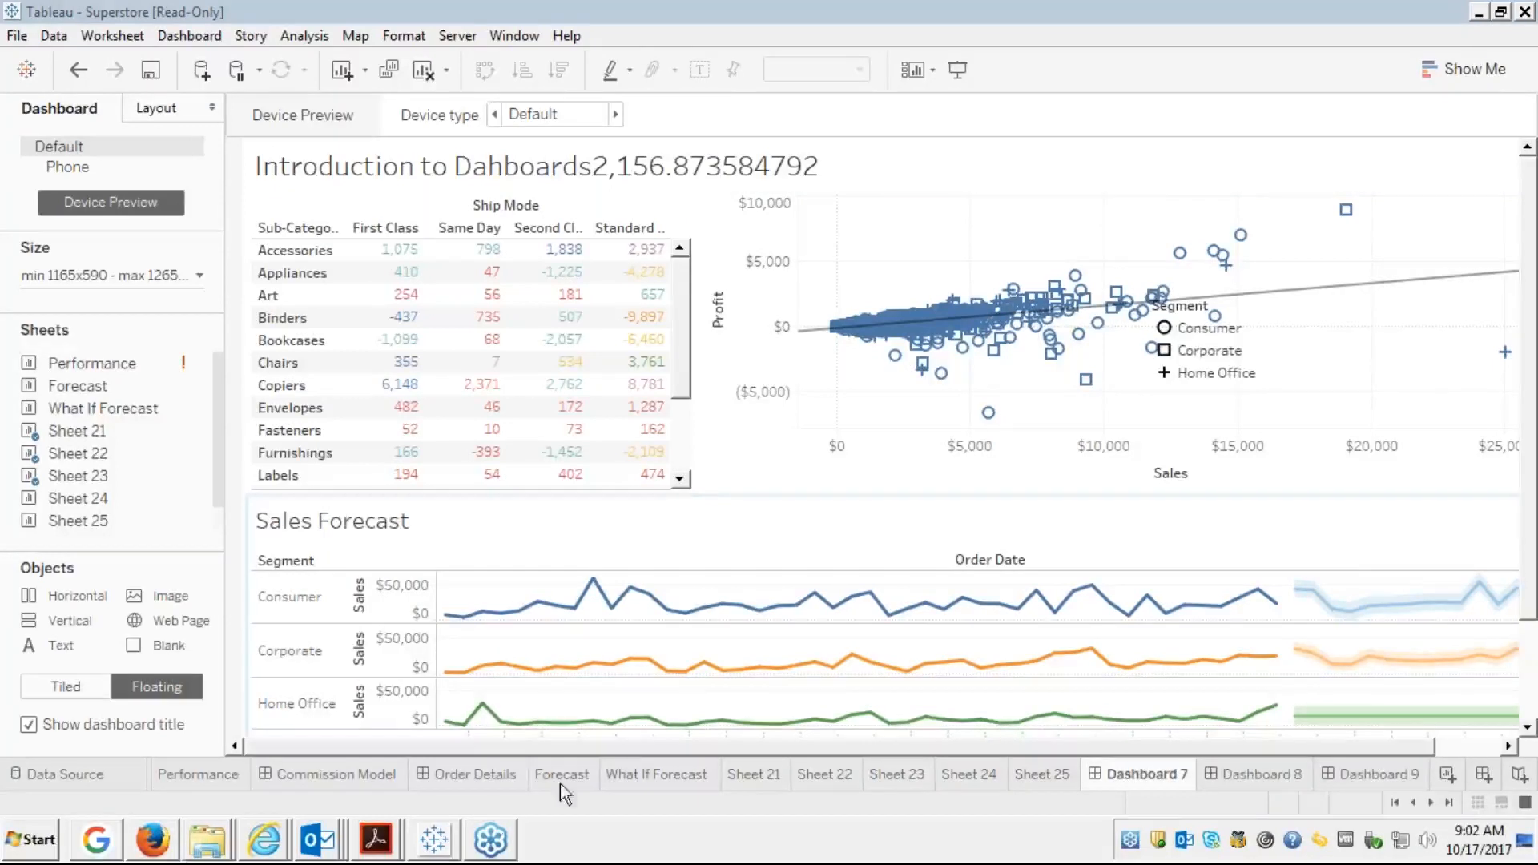
Load public.tableau.com in a new Internet Explorer tab, then go back to the Tableau workbook
click(103, 856)
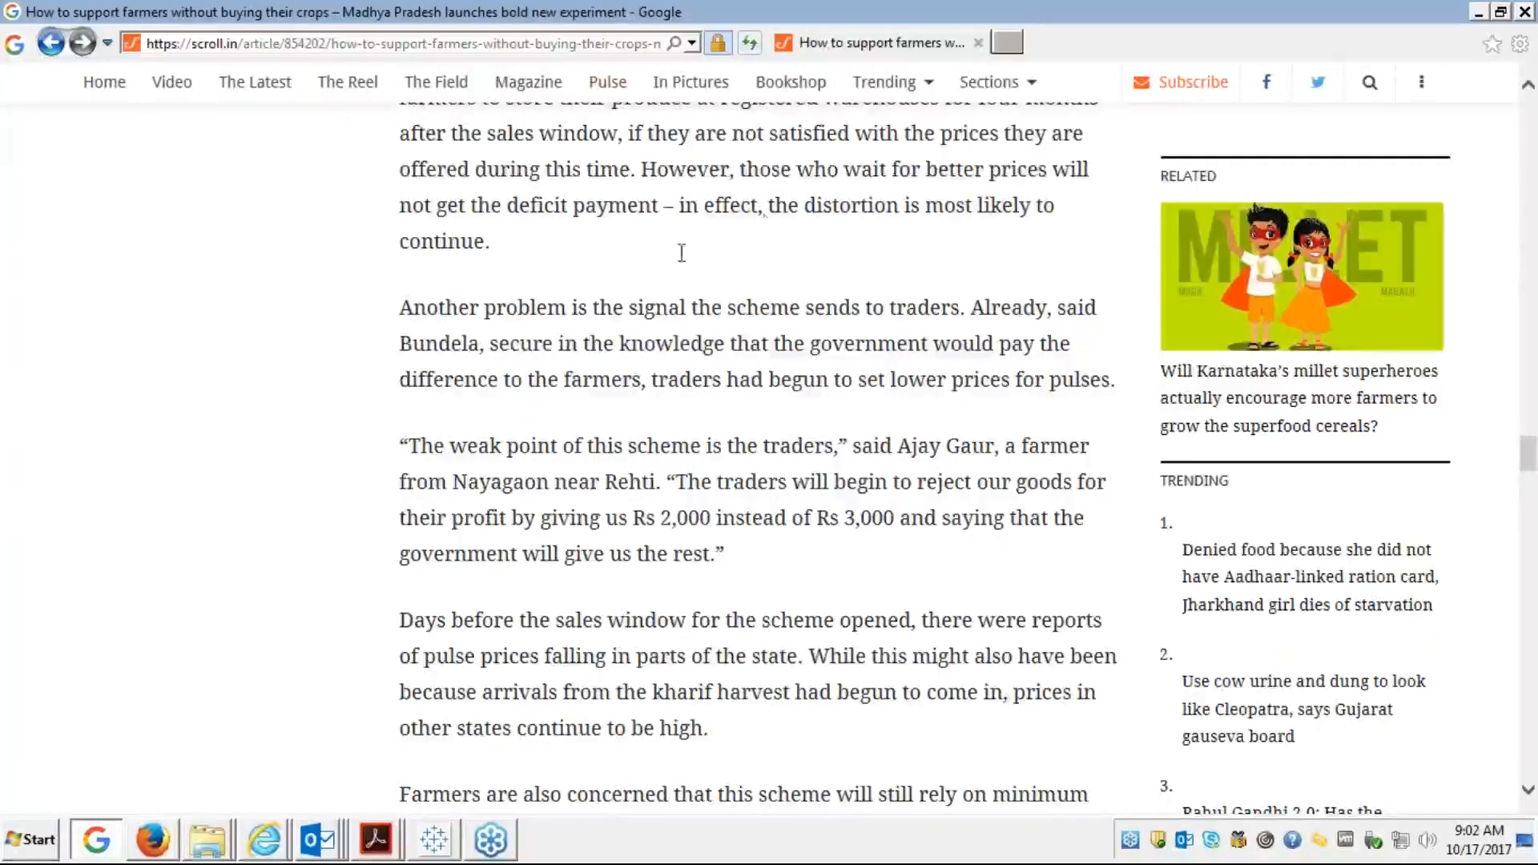
click(1008, 45)
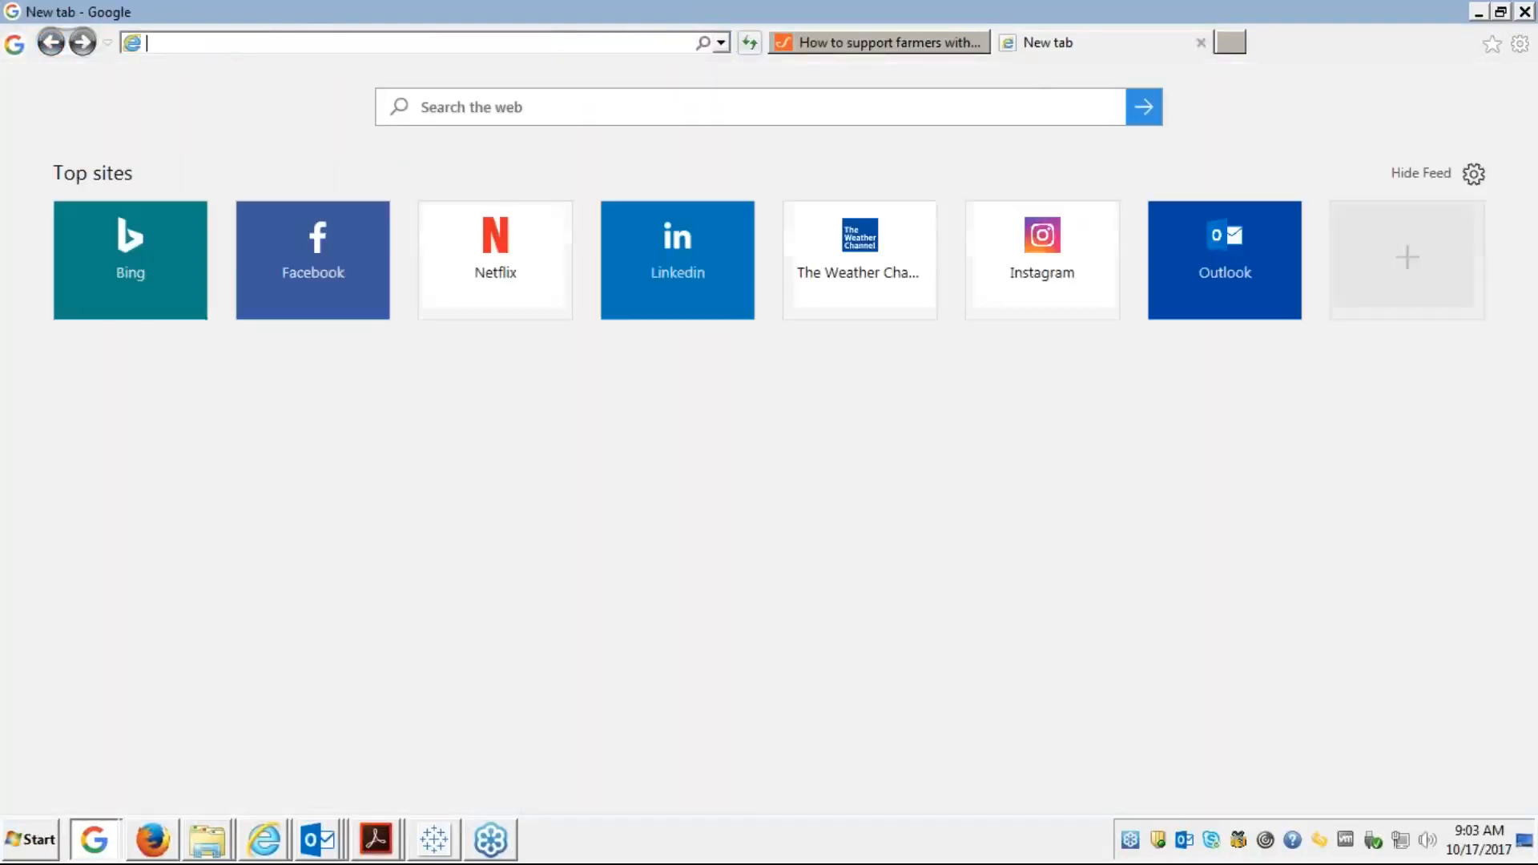
text(p)
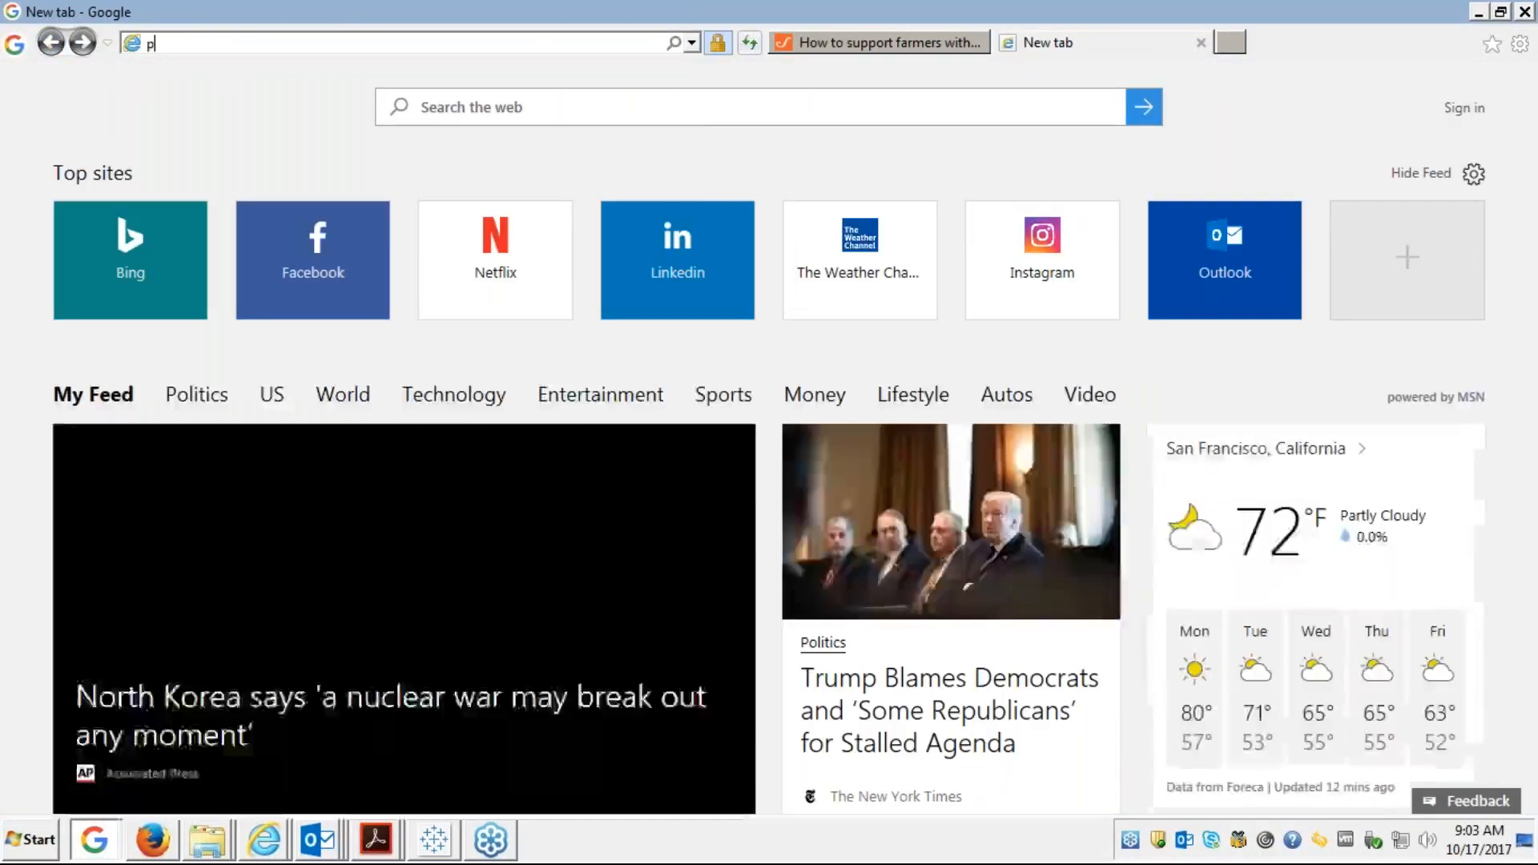
text(ublic.tableau.com/)
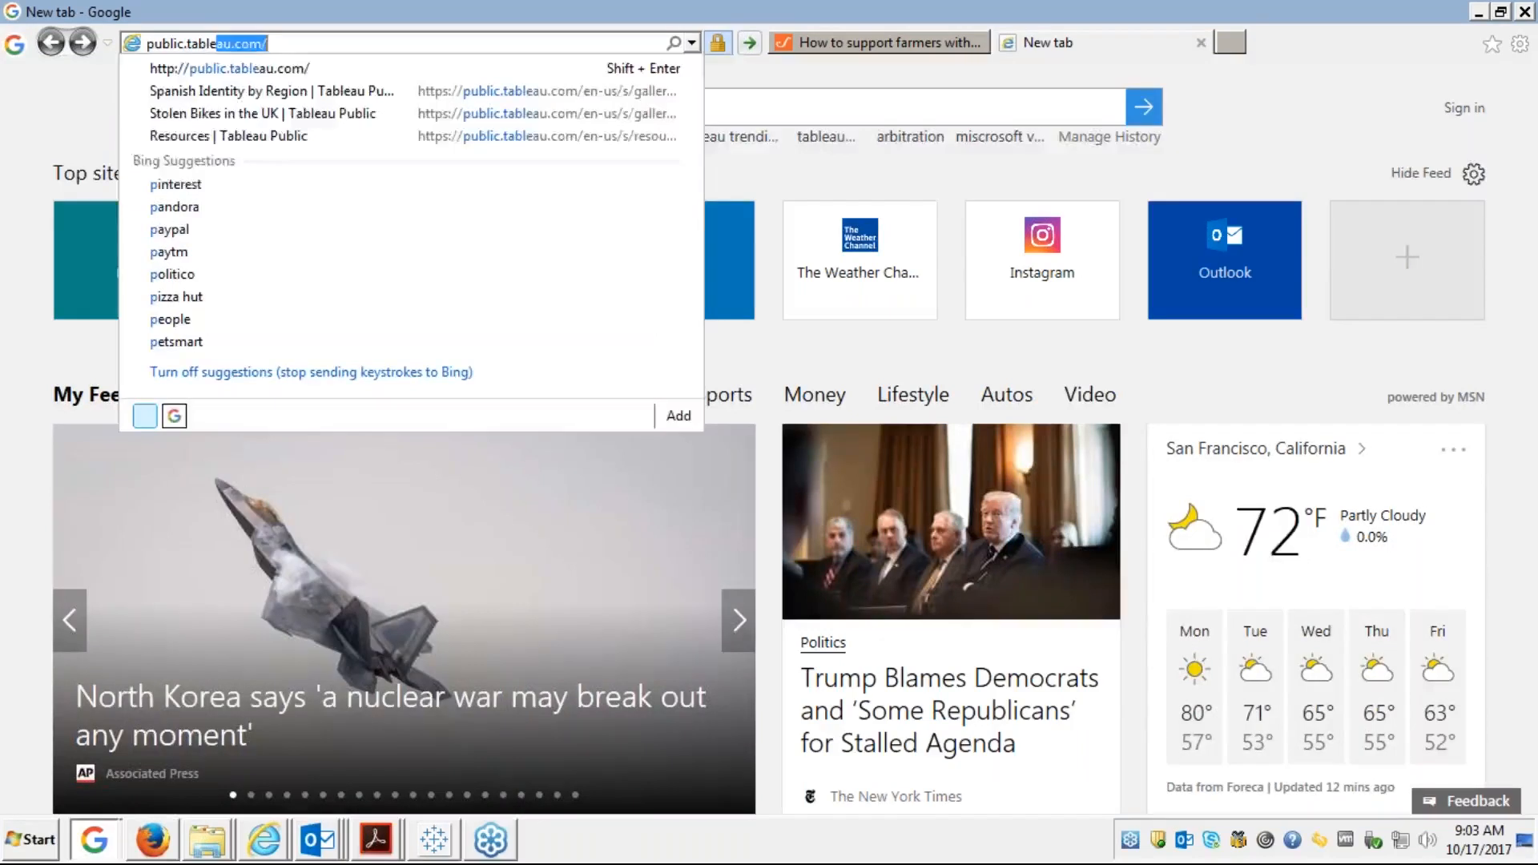
key(Return)
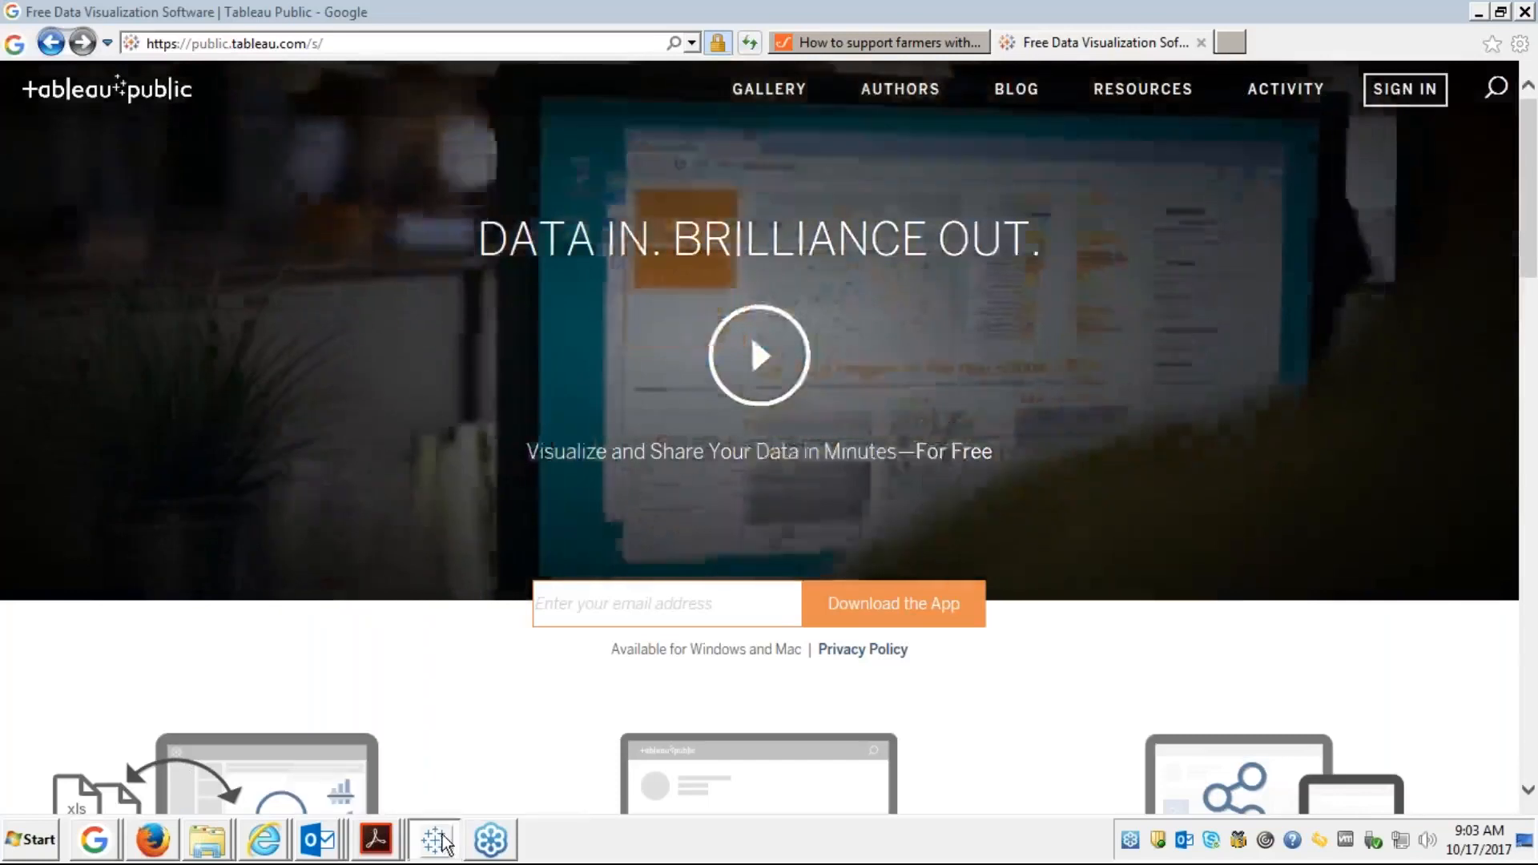
click(437, 821)
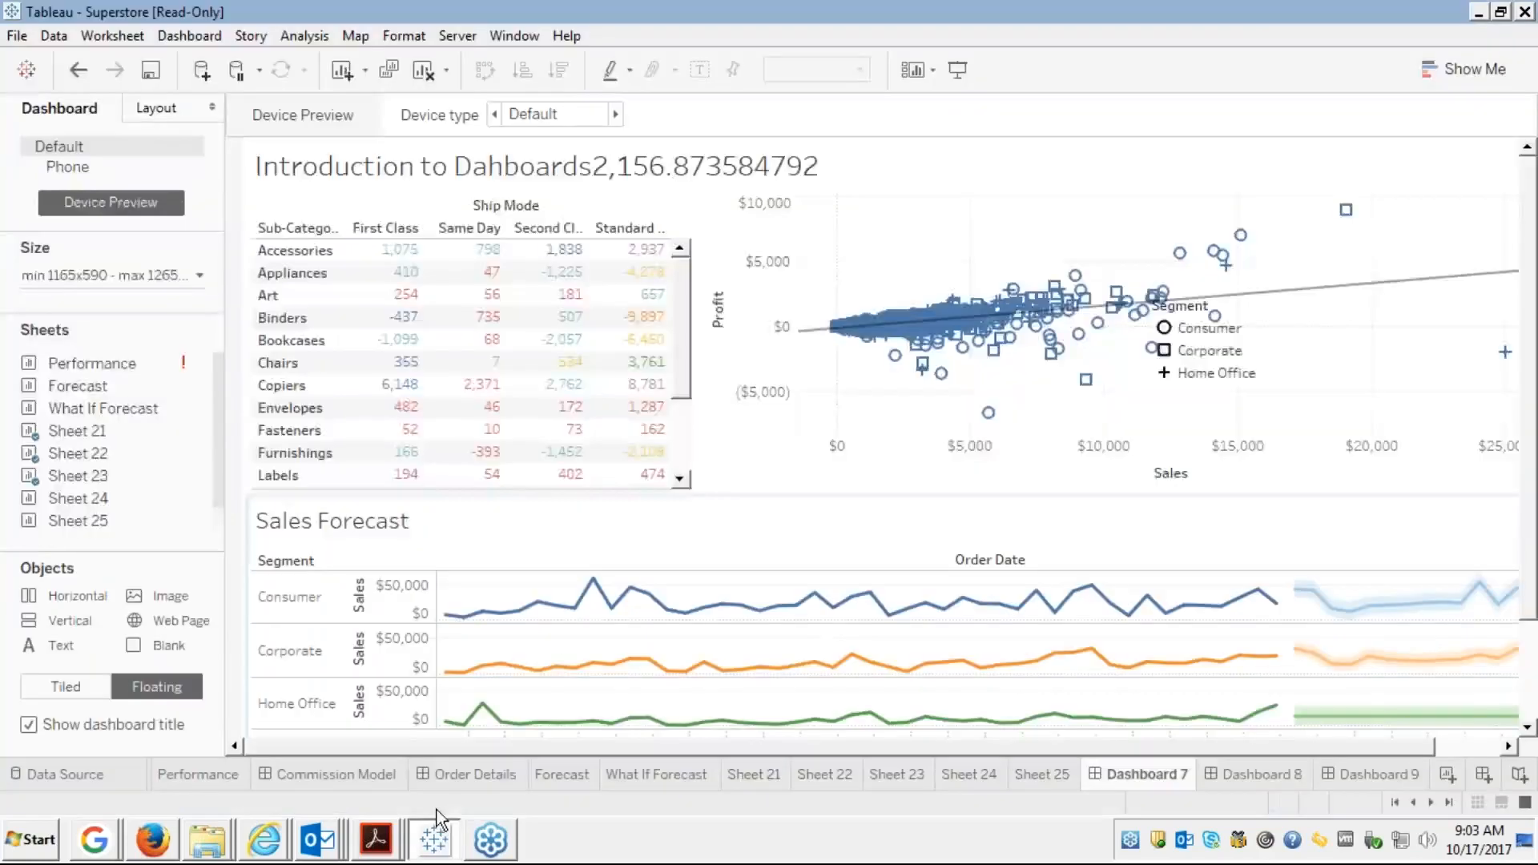
click(455, 38)
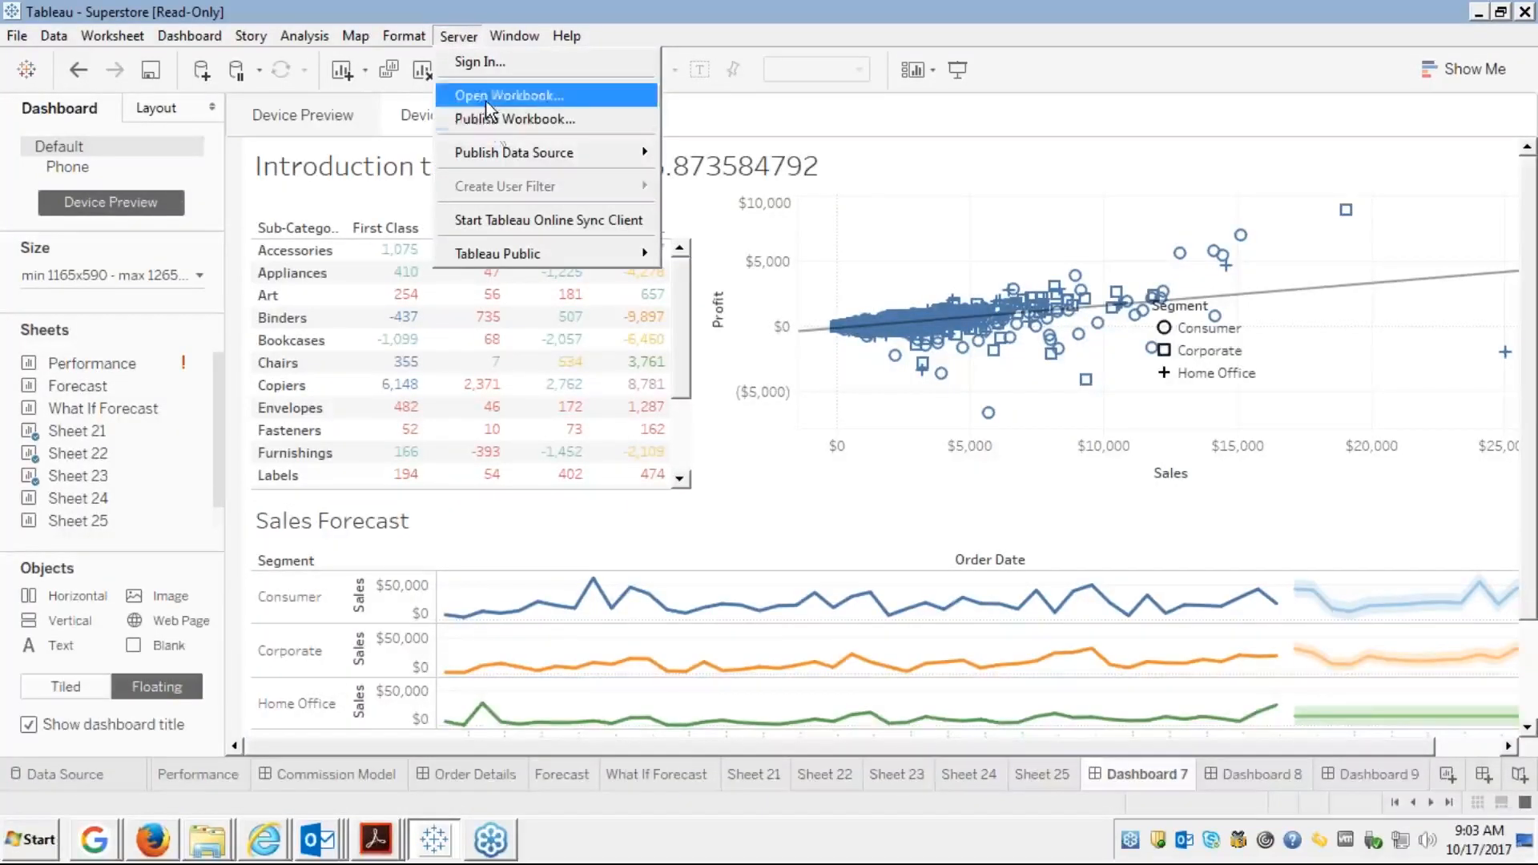
click(495, 120)
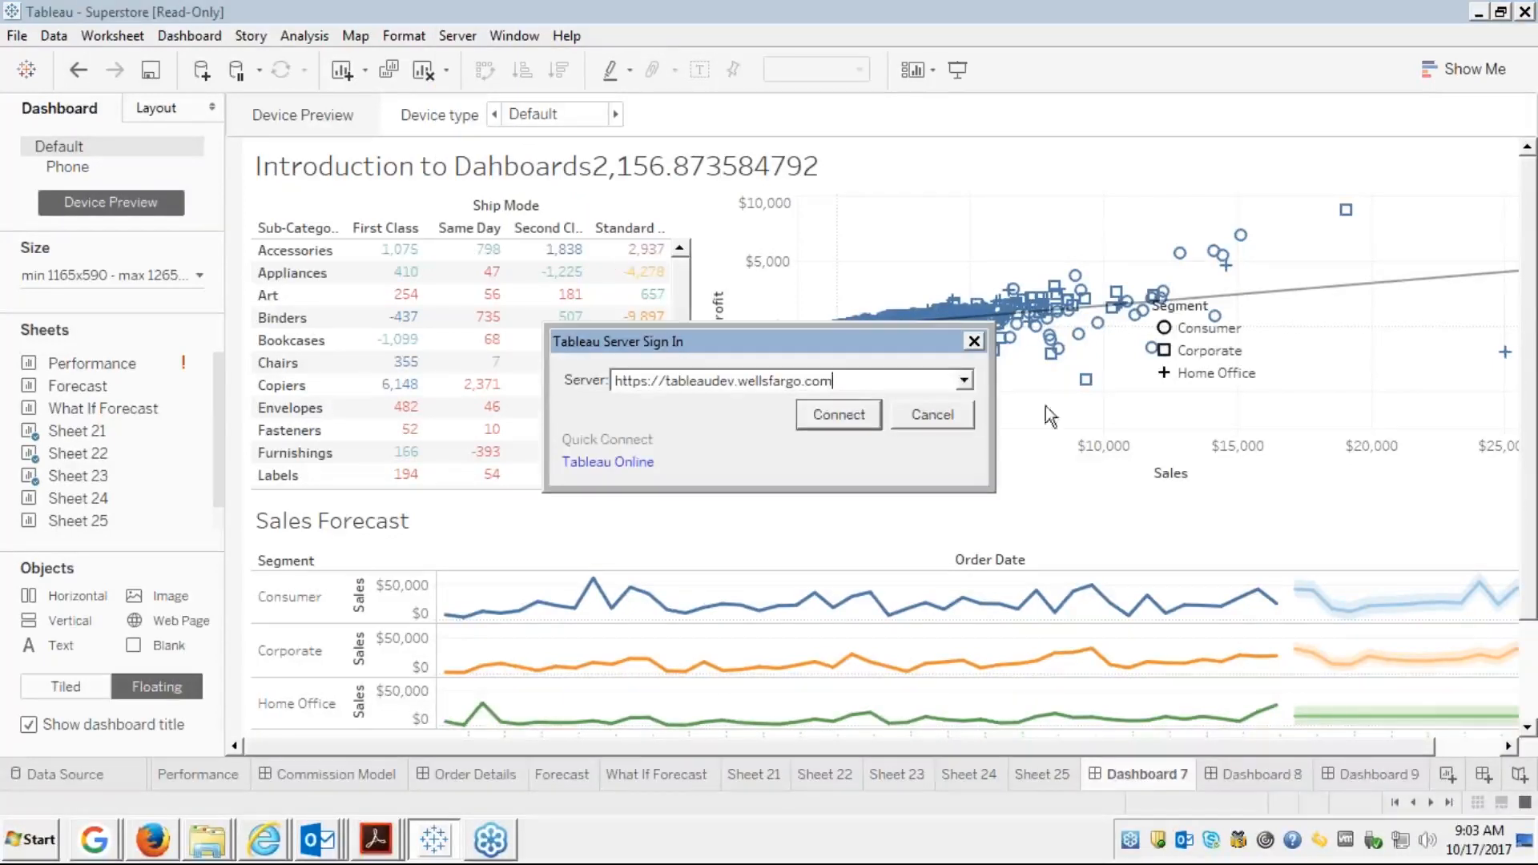
click(963, 381)
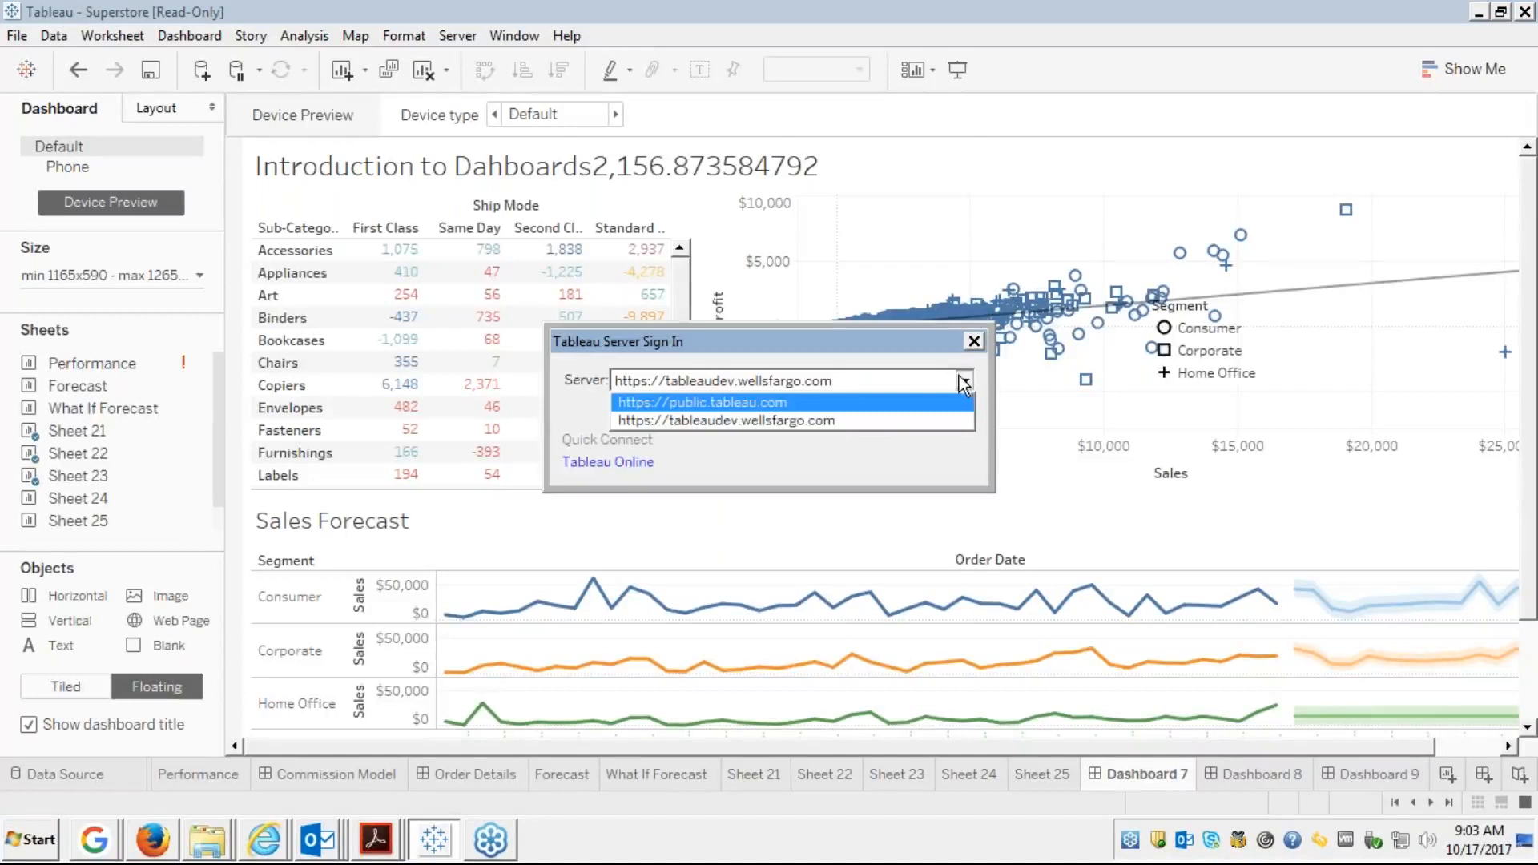
click(876, 401)
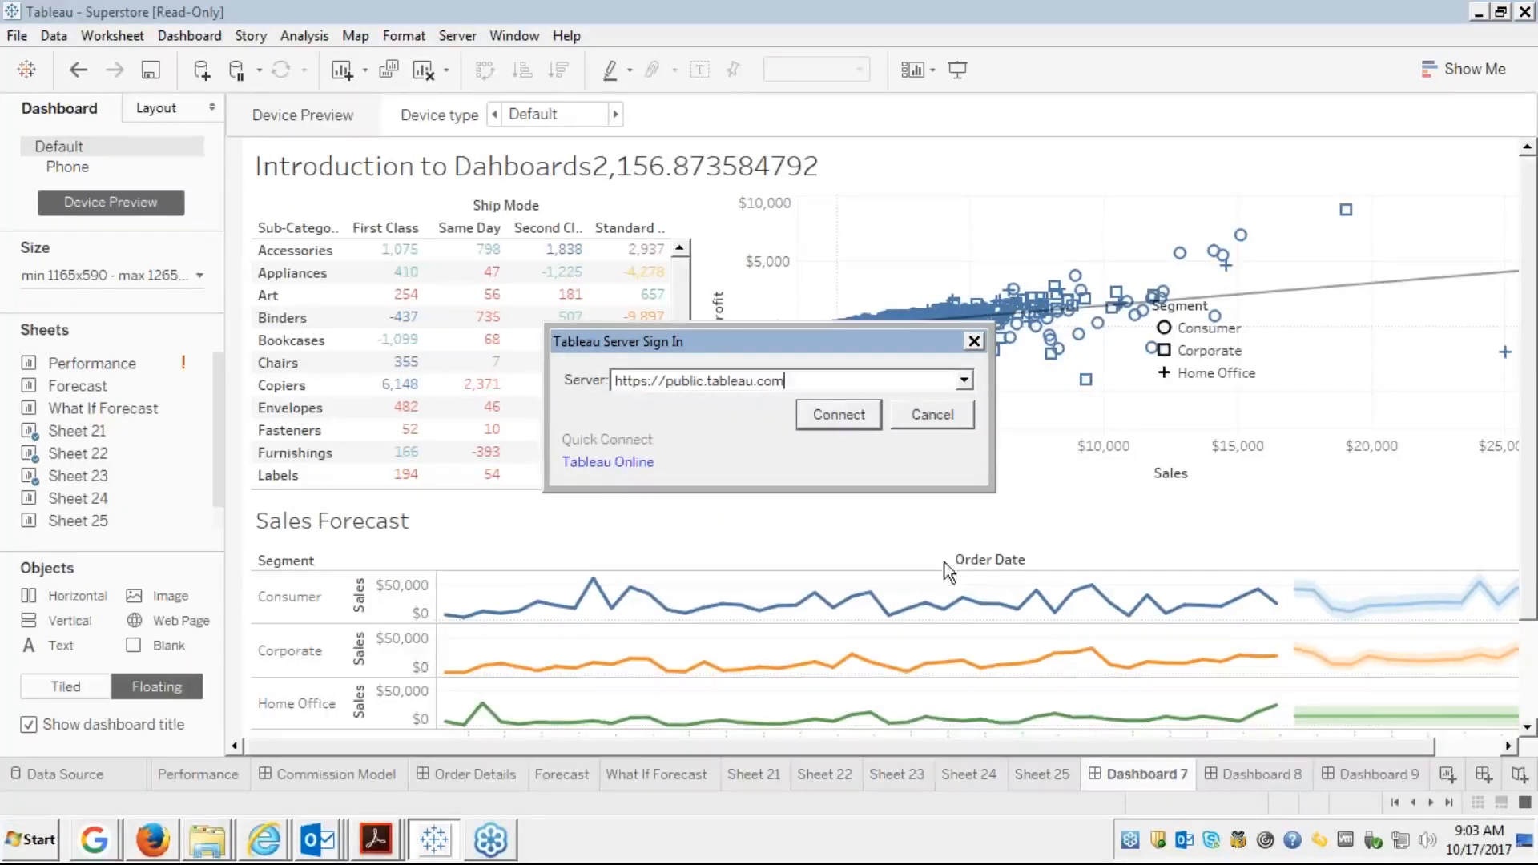
click(839, 417)
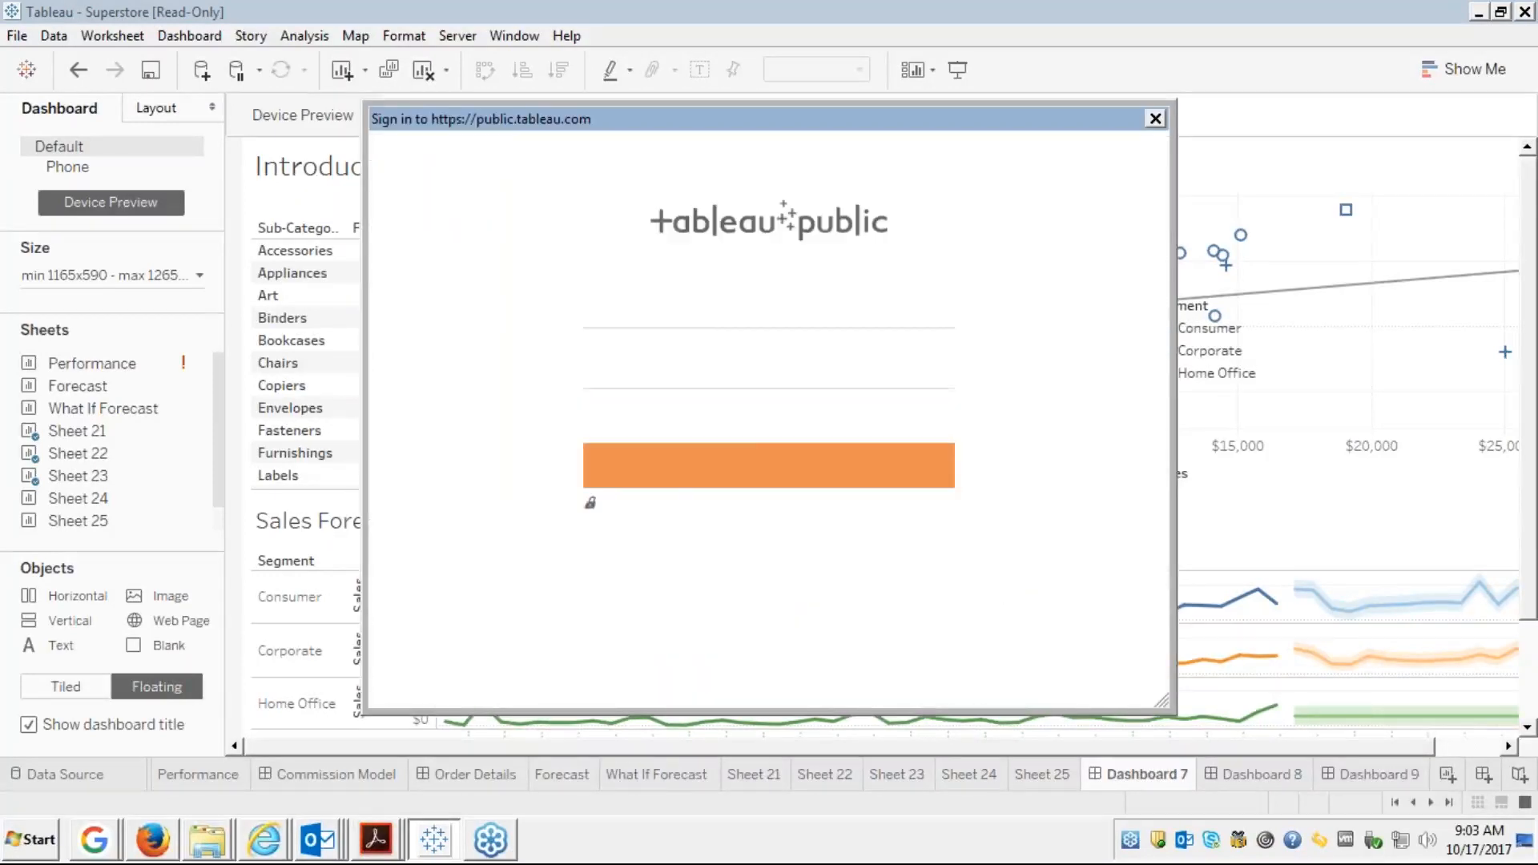
Enter the account e-mail address and password and submit the Tableau Public sign-in
click(636, 301)
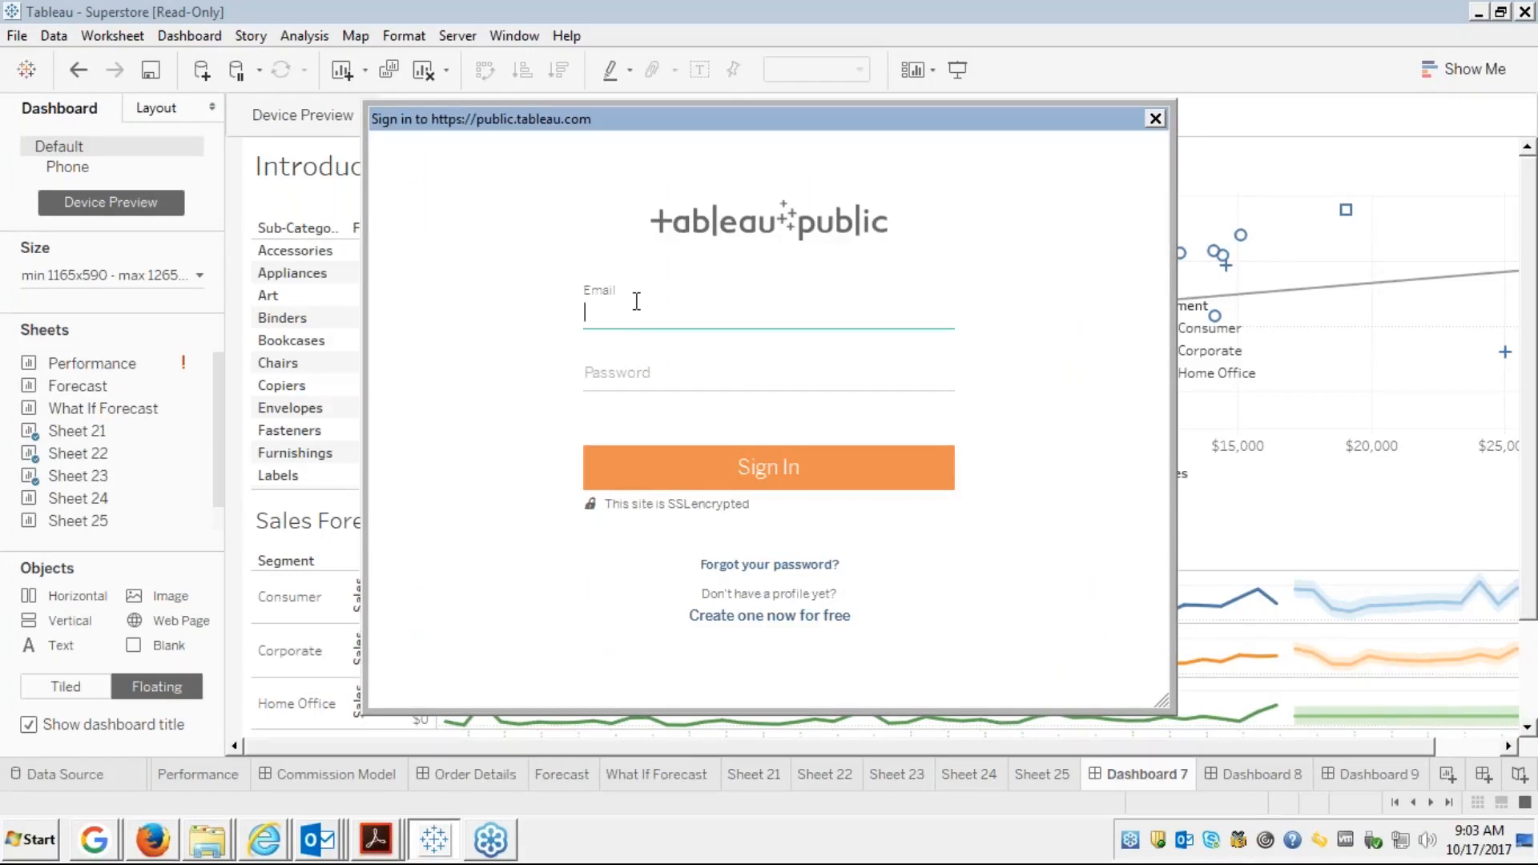
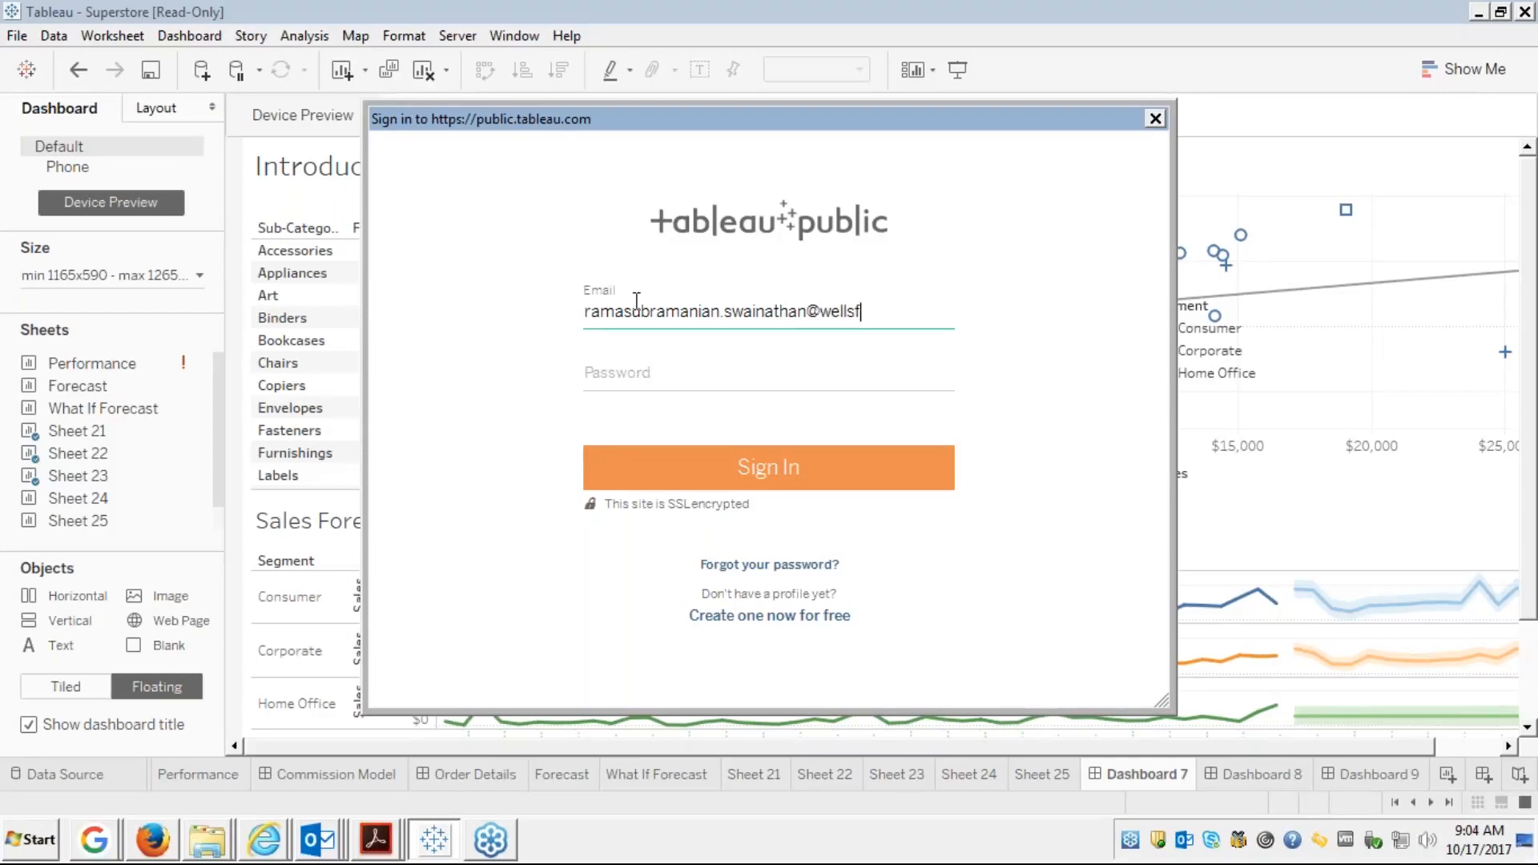
key(Tab)
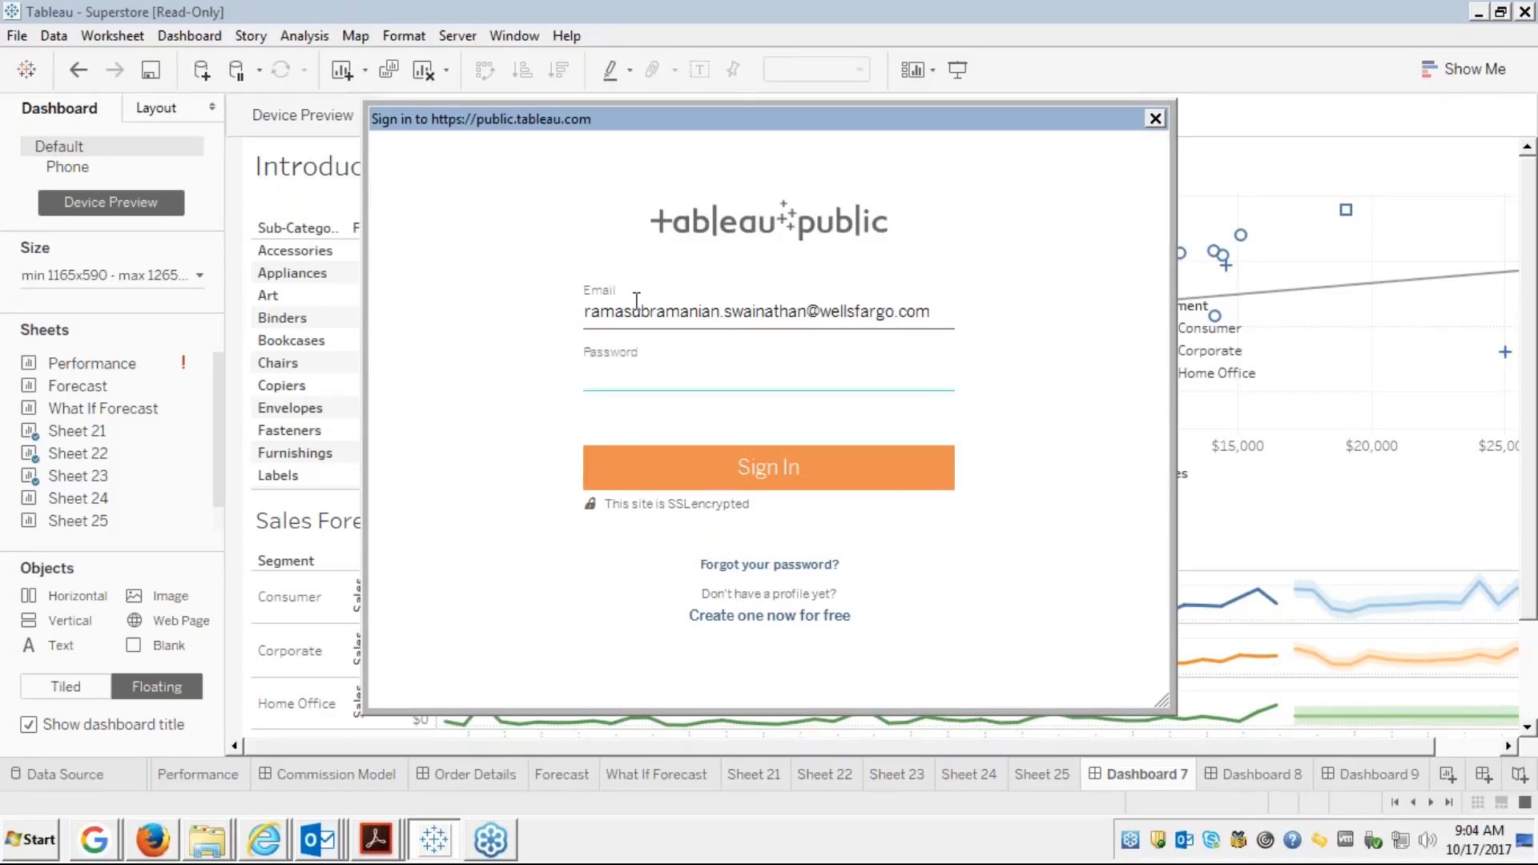
text(••••••••••)
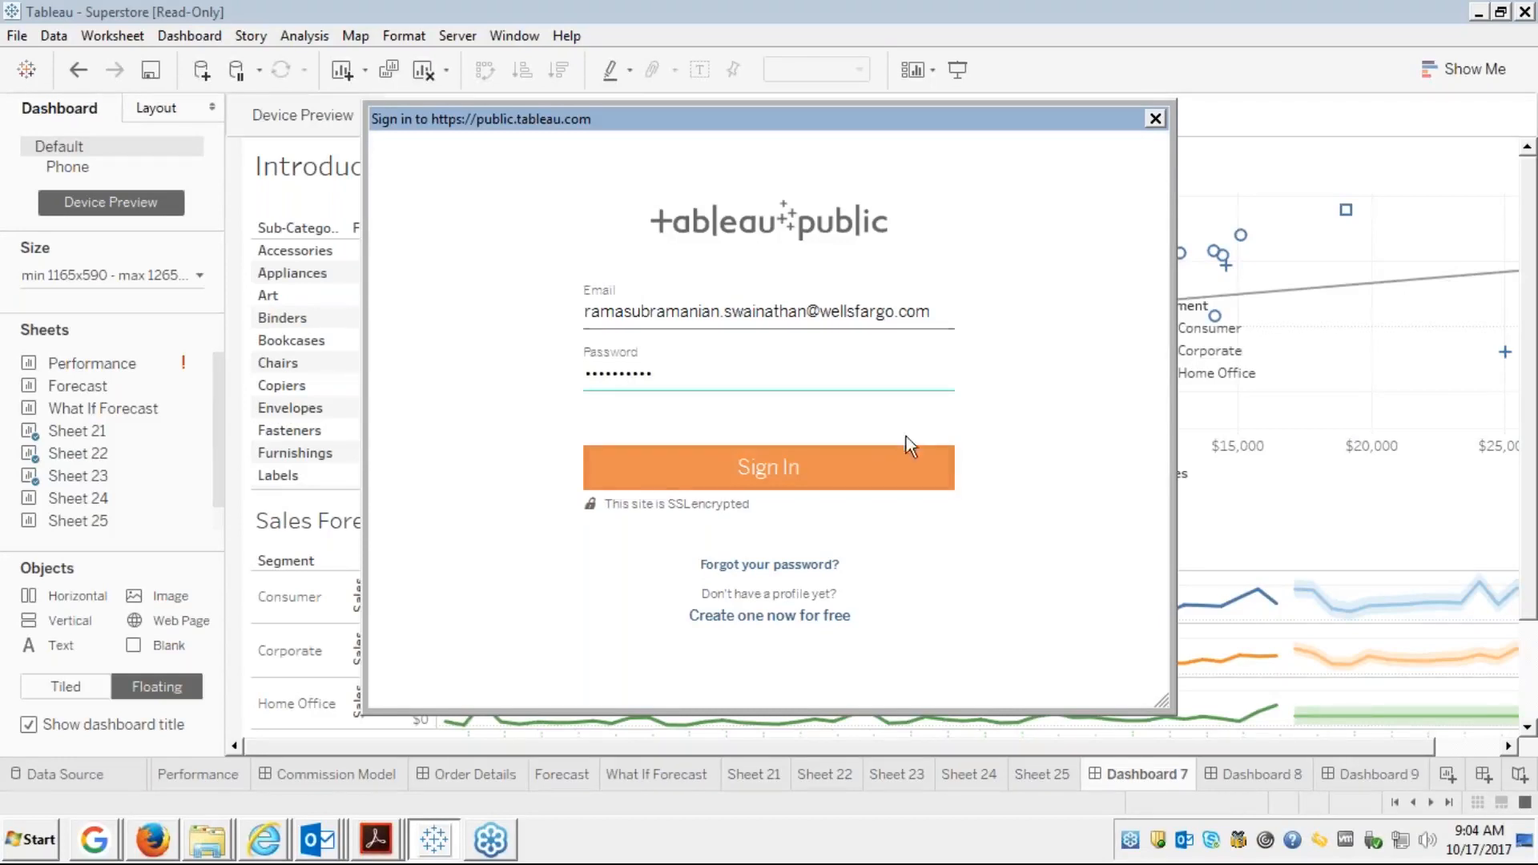
click(781, 469)
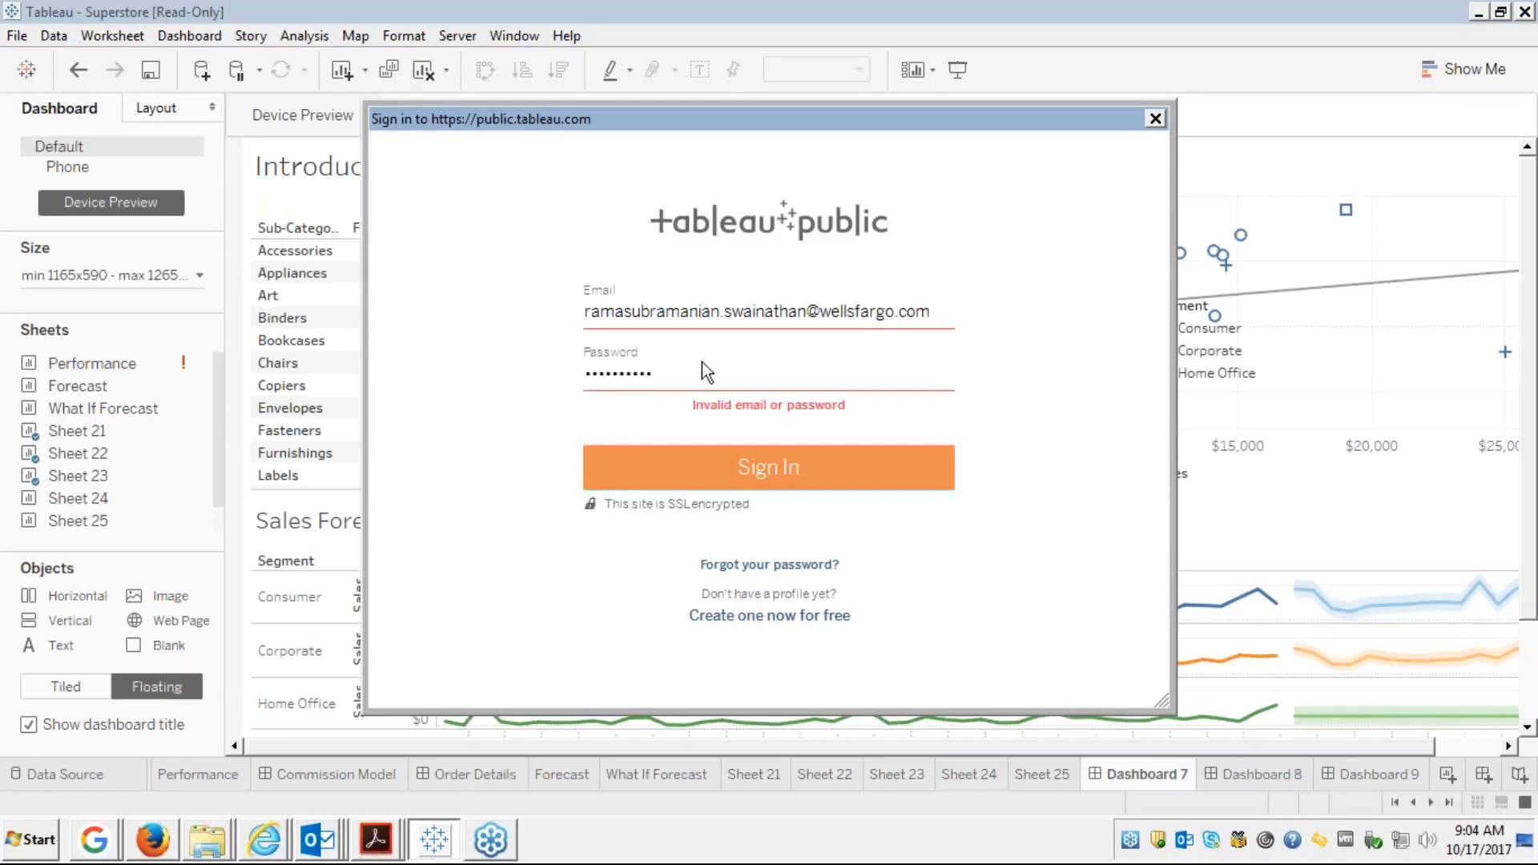
Retype the password and resubmit after the invalid-login error, then close the sign-in window
click(683, 374)
key(BackSpace)
key(BackSpace)
key(BackSpace)
key(BackSpace)
key(BackSpace)
key(BackSpace)
key(BackSpace)
key(BackSpace)
key(BackSpace)
key(BackSpace)
text(••••••••••)
click(759, 471)
key(BackSpace)
key(BackSpace)
key(BackSpace)
key(BackSpace)
key(BackSpace)
key(BackSpace)
key(BackSpace)
key(BackSpace)
key(BackSpace)
key(BackSpace)
click(1155, 120)
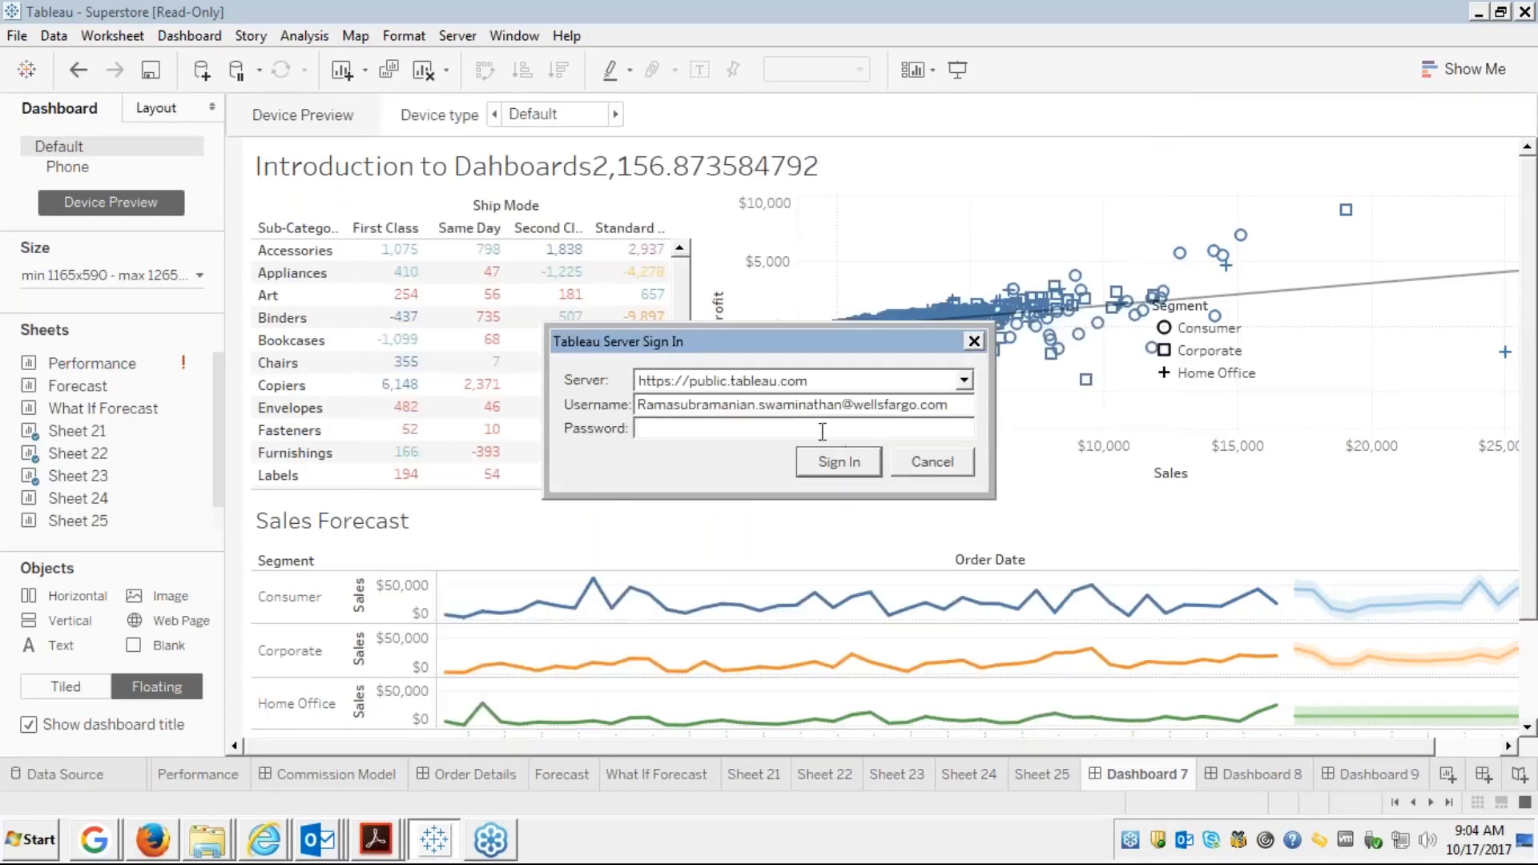
Cancel the Tableau Server Sign In dialog to return to Dashboard 7
click(926, 461)
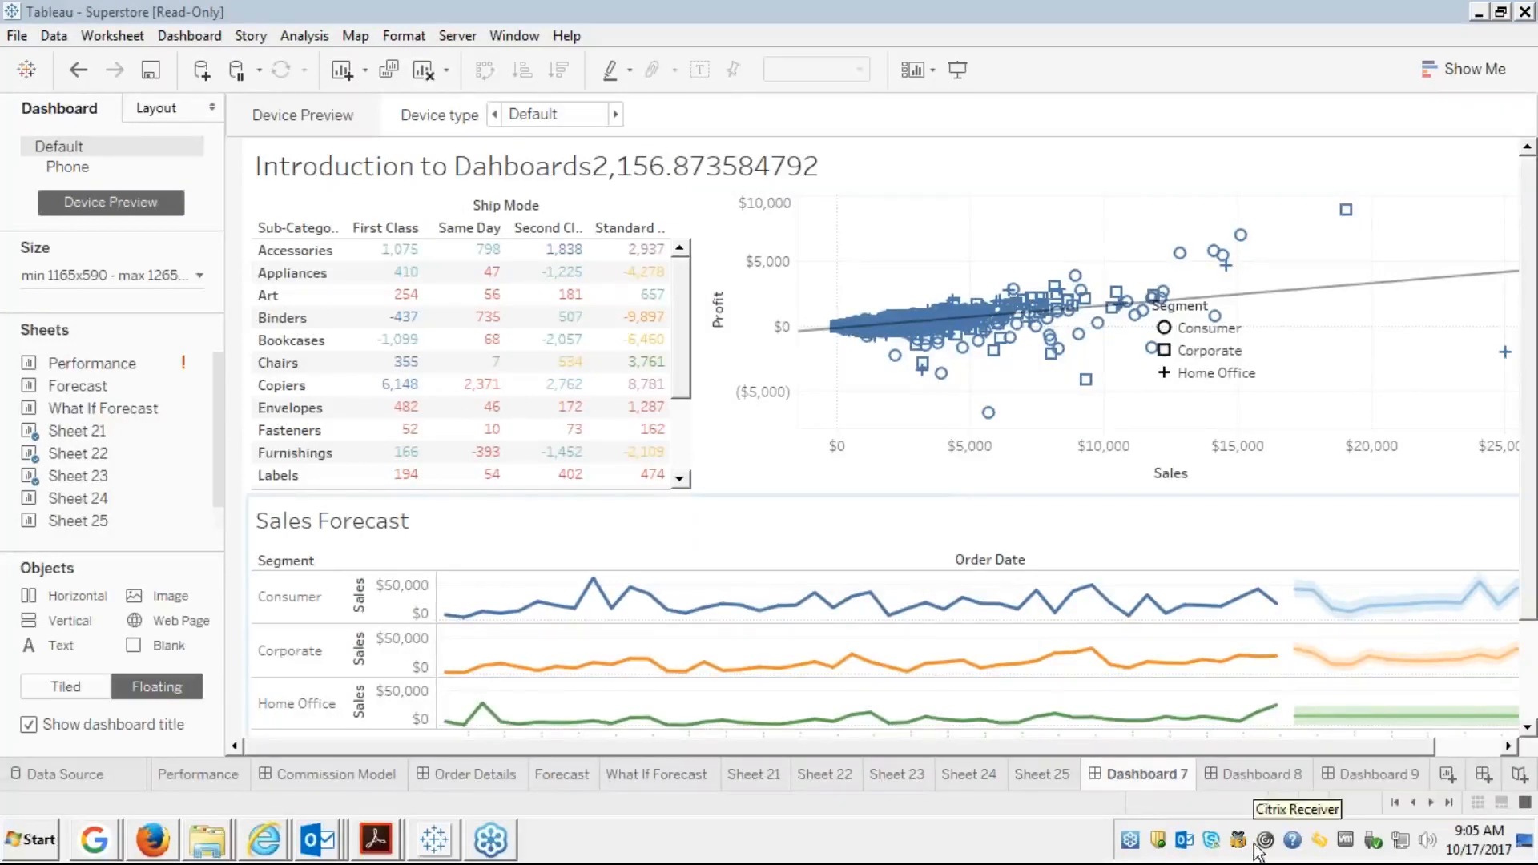
Run Clear Cache from the tray help icon, starting Disk Cleanup's scan of drive C
right_click(1293, 841)
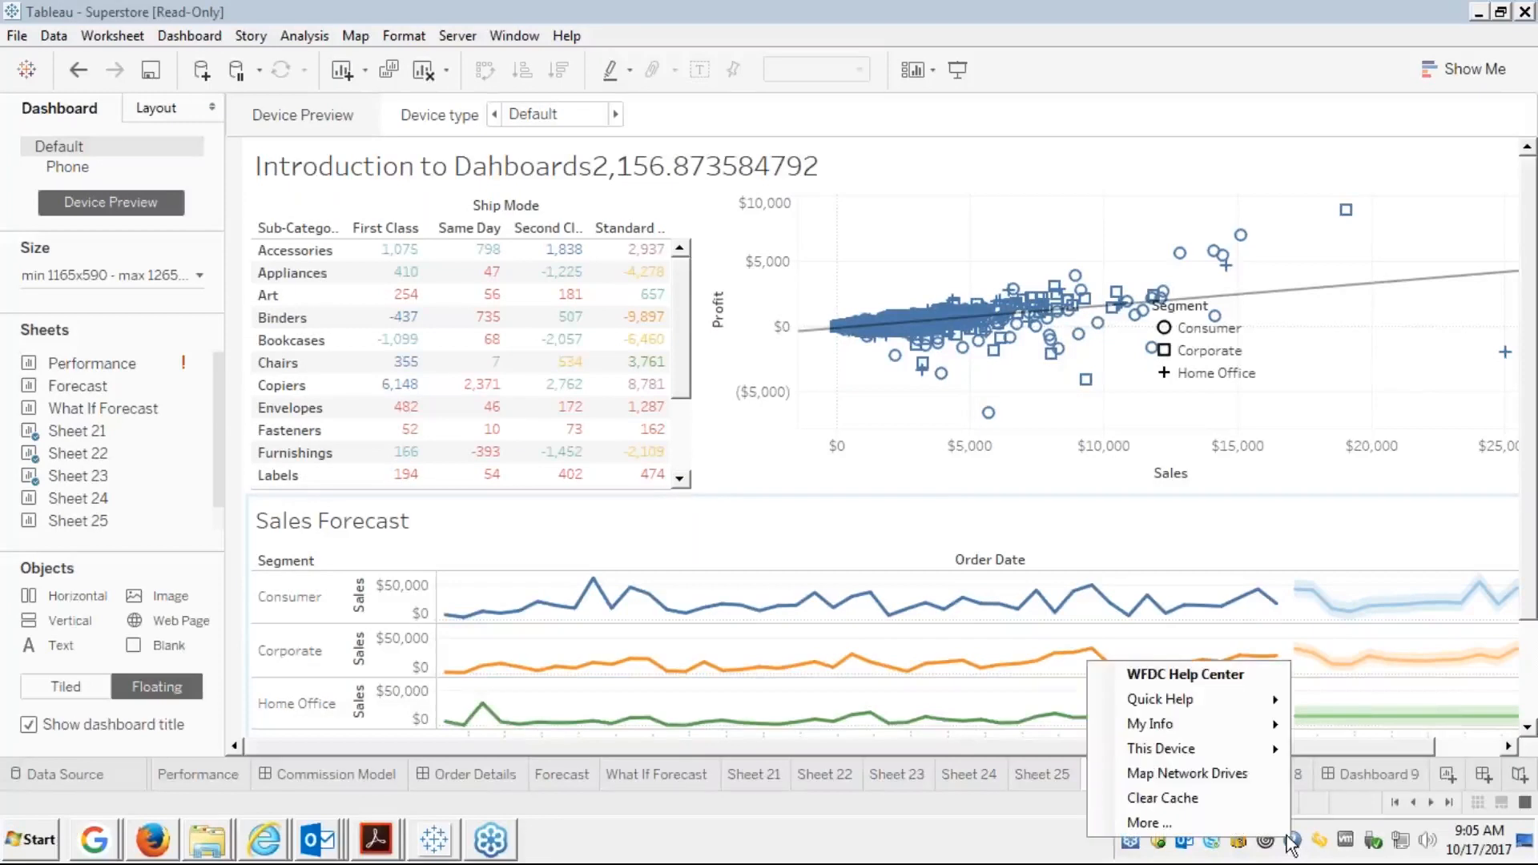
click(1168, 805)
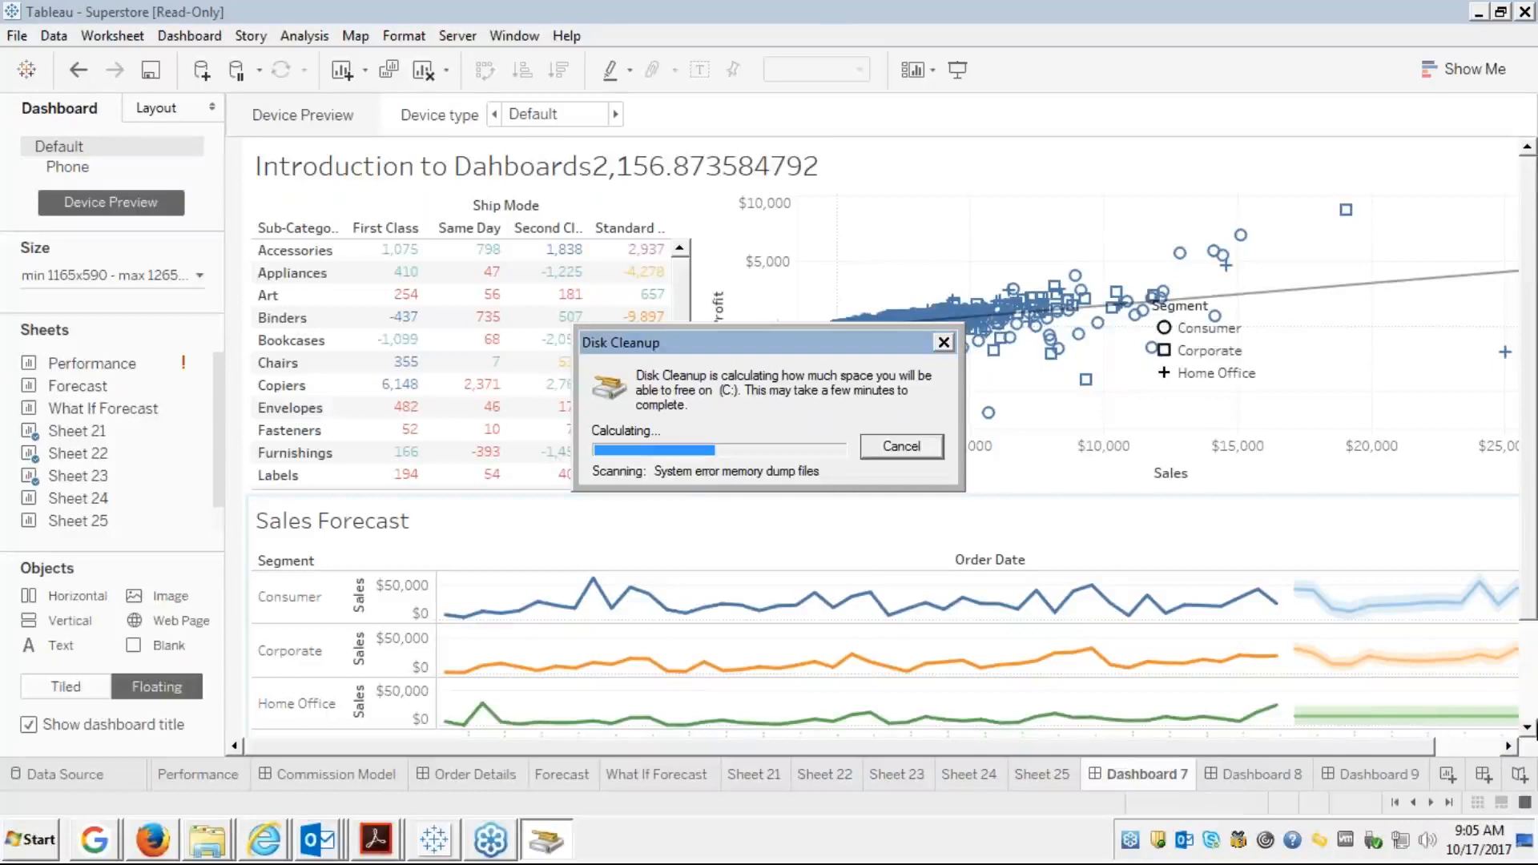
click(1523, 285)
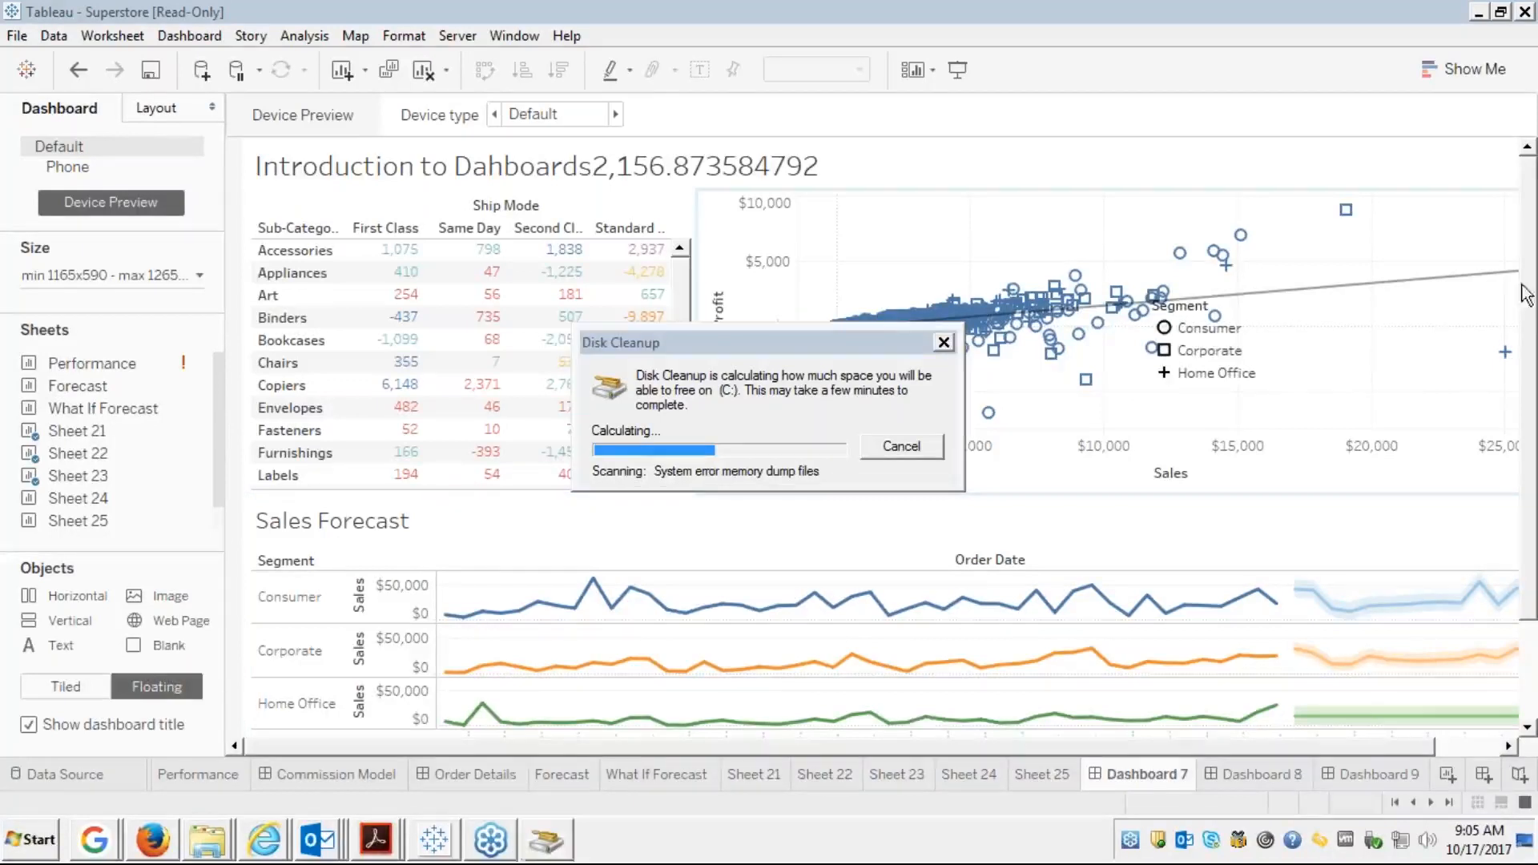